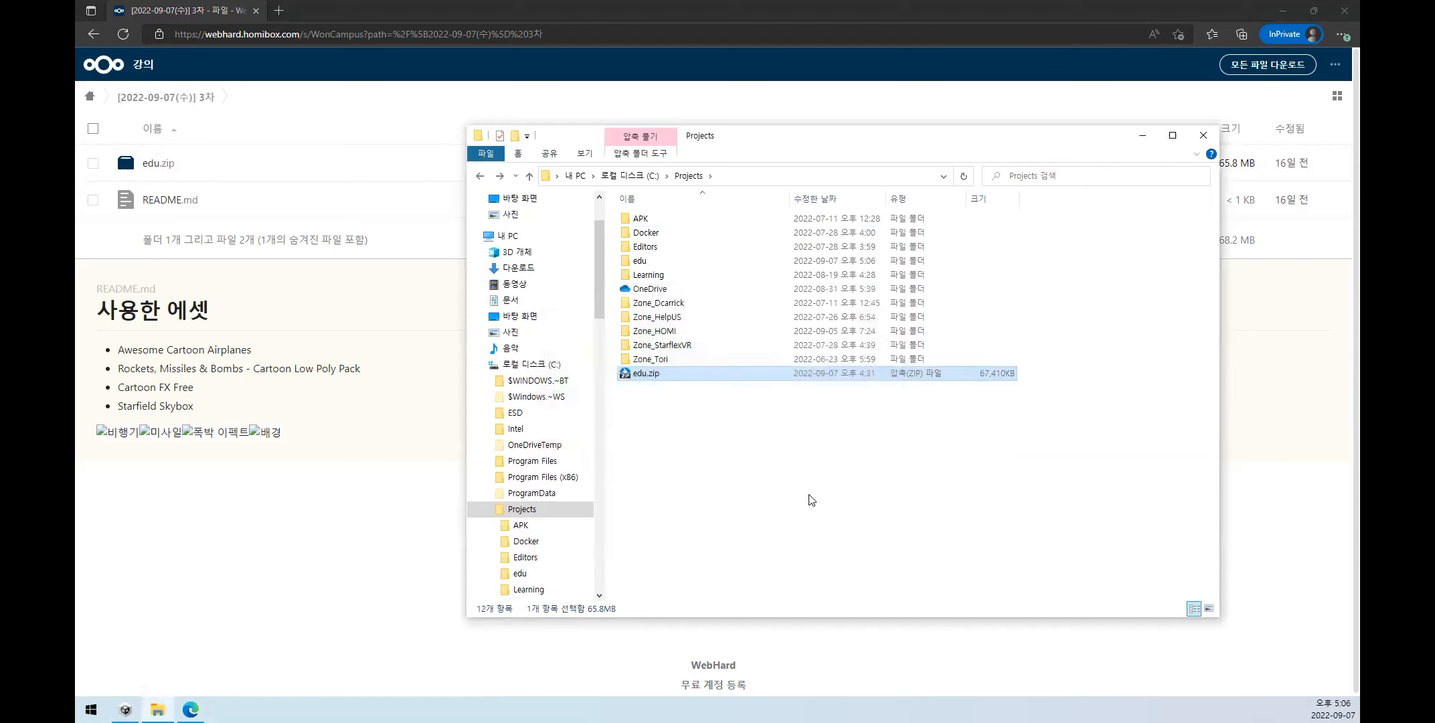
# - Examine the subfolders inside the extracted edu folder in C:\Projects, then return to Projects with edu selected
pyautogui.click(660, 263)
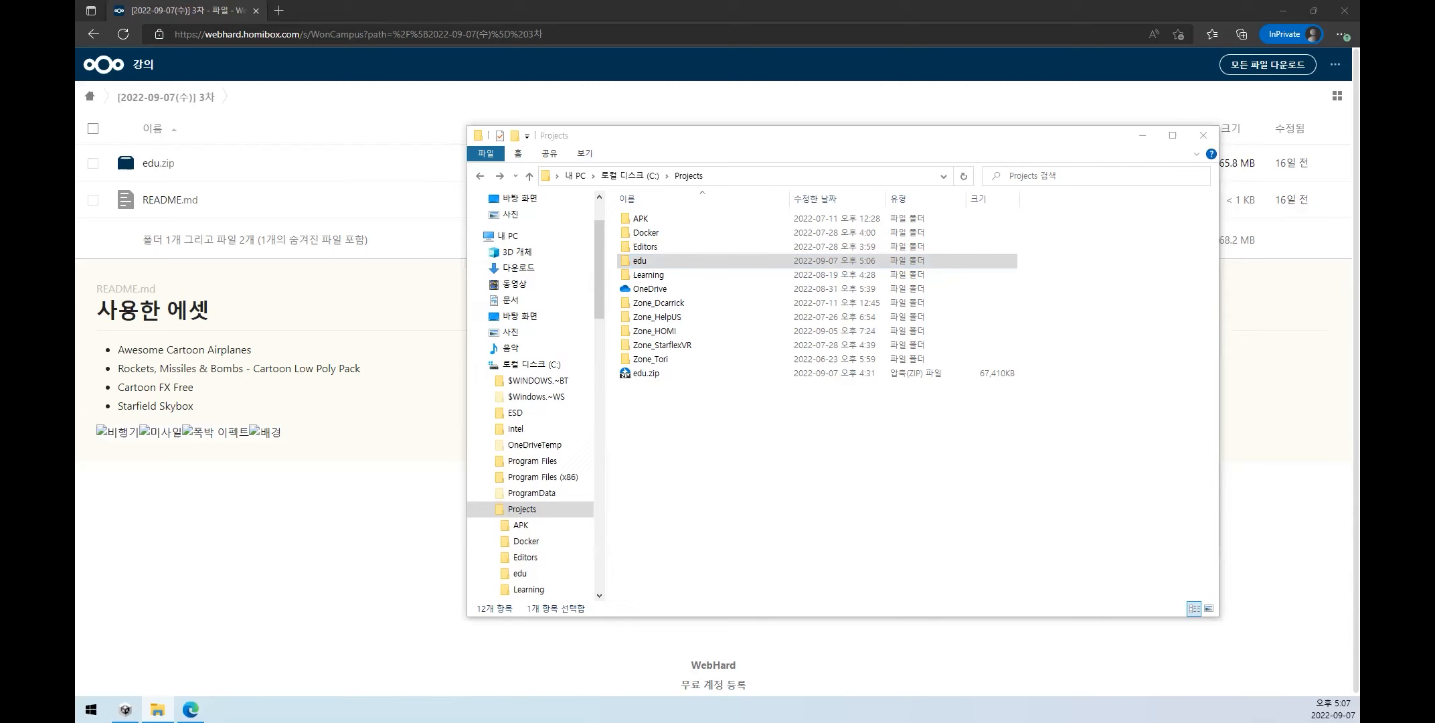
pyautogui.click(840, 524)
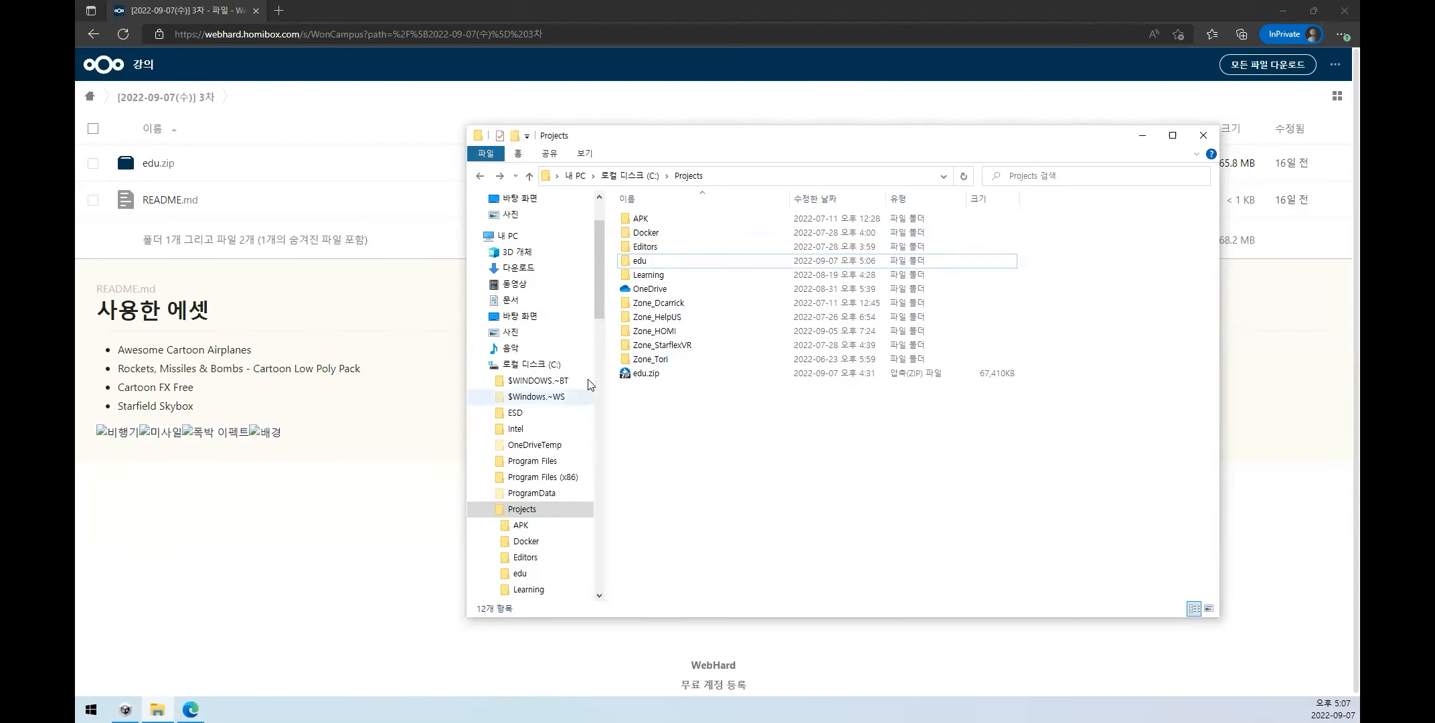
pyautogui.click(674, 267)
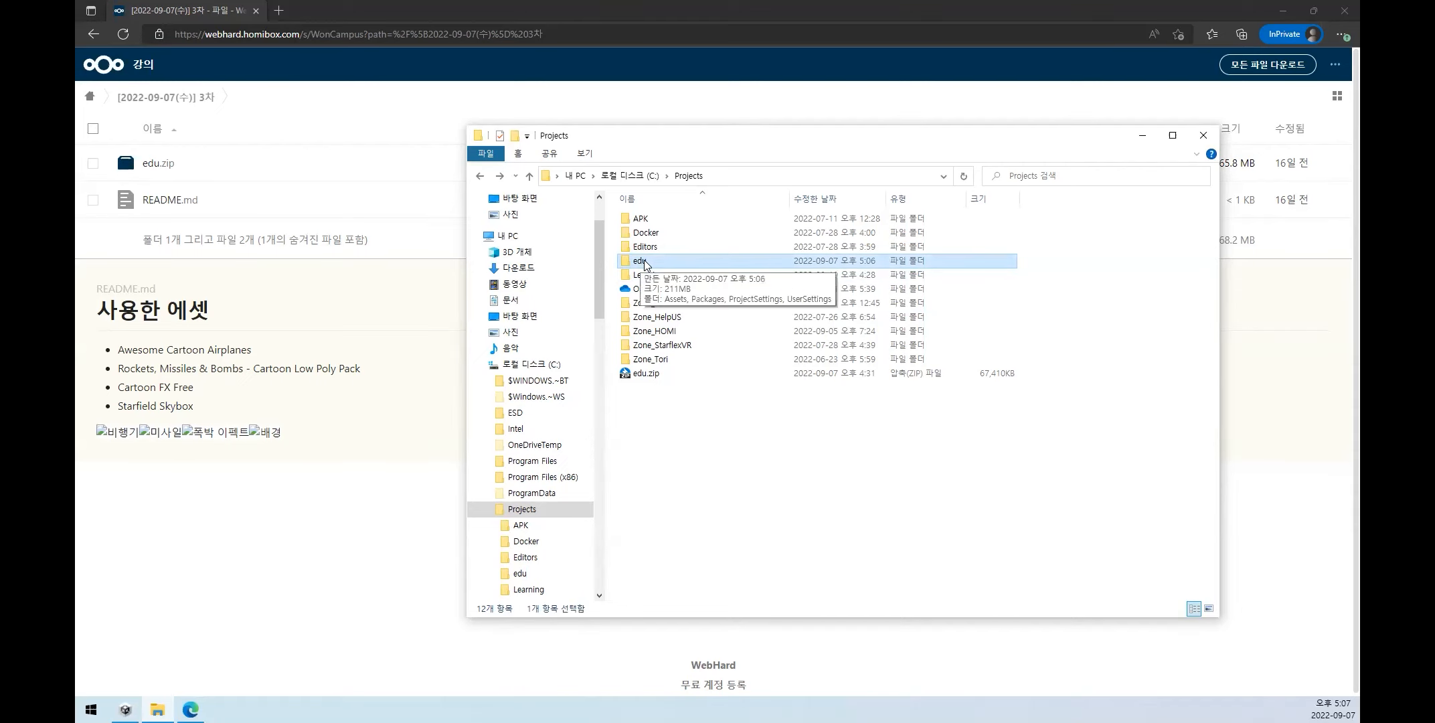
pyautogui.doubleClick(643, 260)
pyautogui.moveTo(837, 485); pyautogui.dragTo(609, 207)
pyautogui.click(762, 443)
pyautogui.moveTo(770, 400); pyautogui.dragTo(625, 207)
pyautogui.click(770, 441)
pyautogui.moveTo(763, 446); pyautogui.dragTo(609, 208)
pyautogui.click(703, 251)
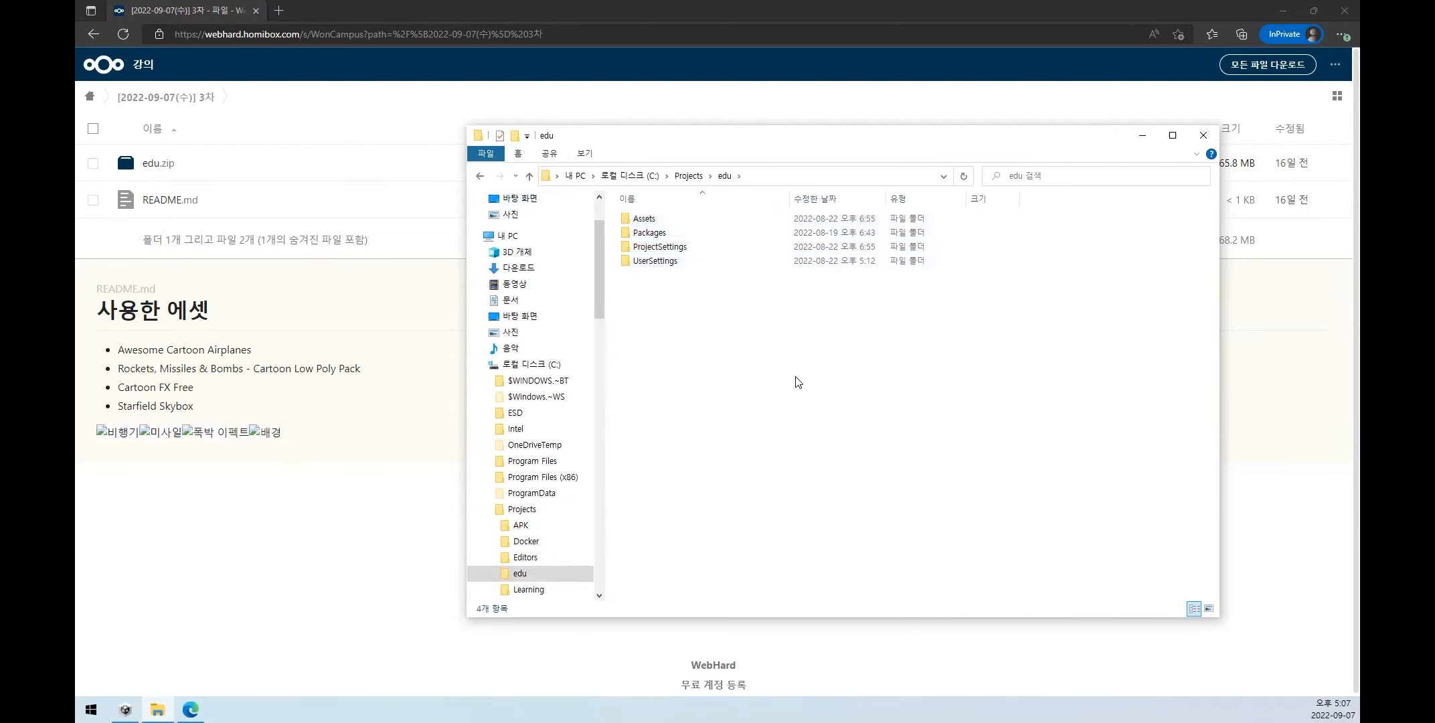
pyautogui.hotkey('alt', 'Up')
pyautogui.click(641, 262)
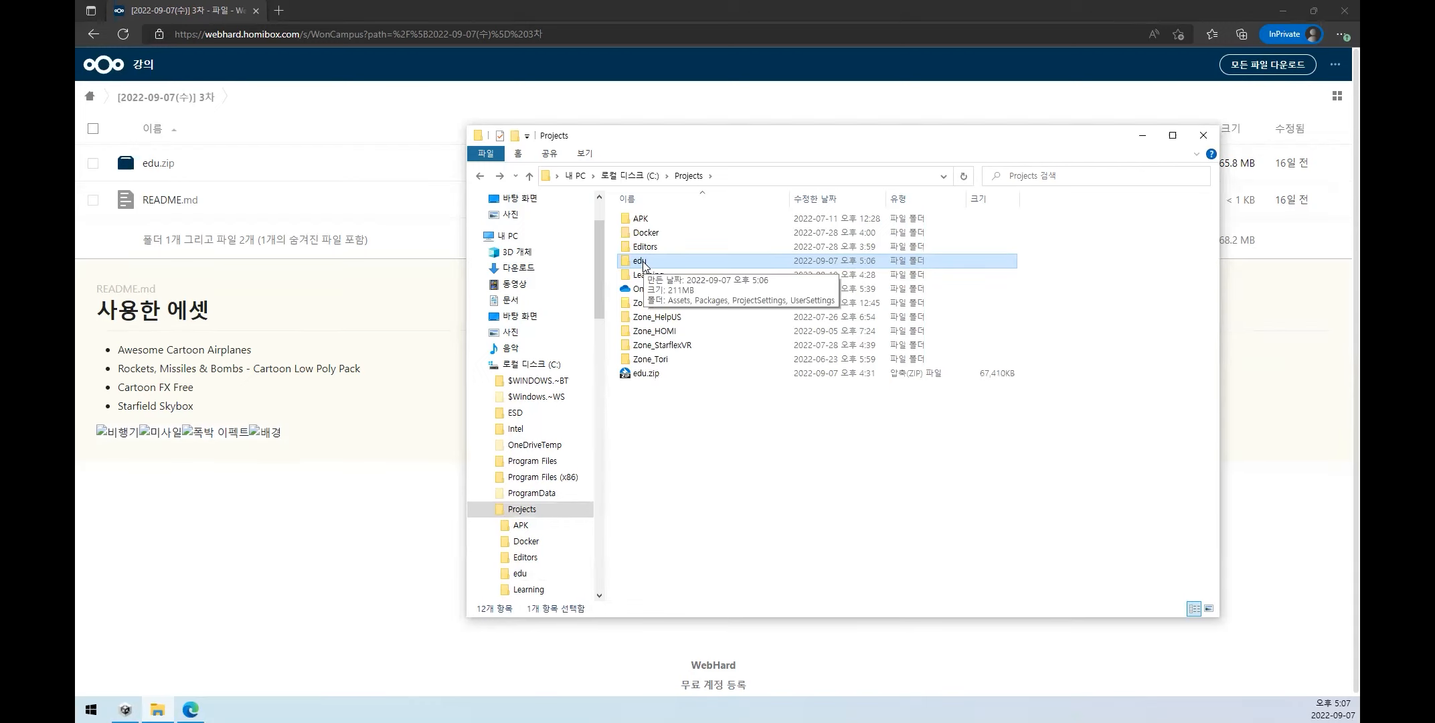
# - Switch to Unity Hub and arrange its window and the Projects folder window so both can be seen
pyautogui.click(125, 708)
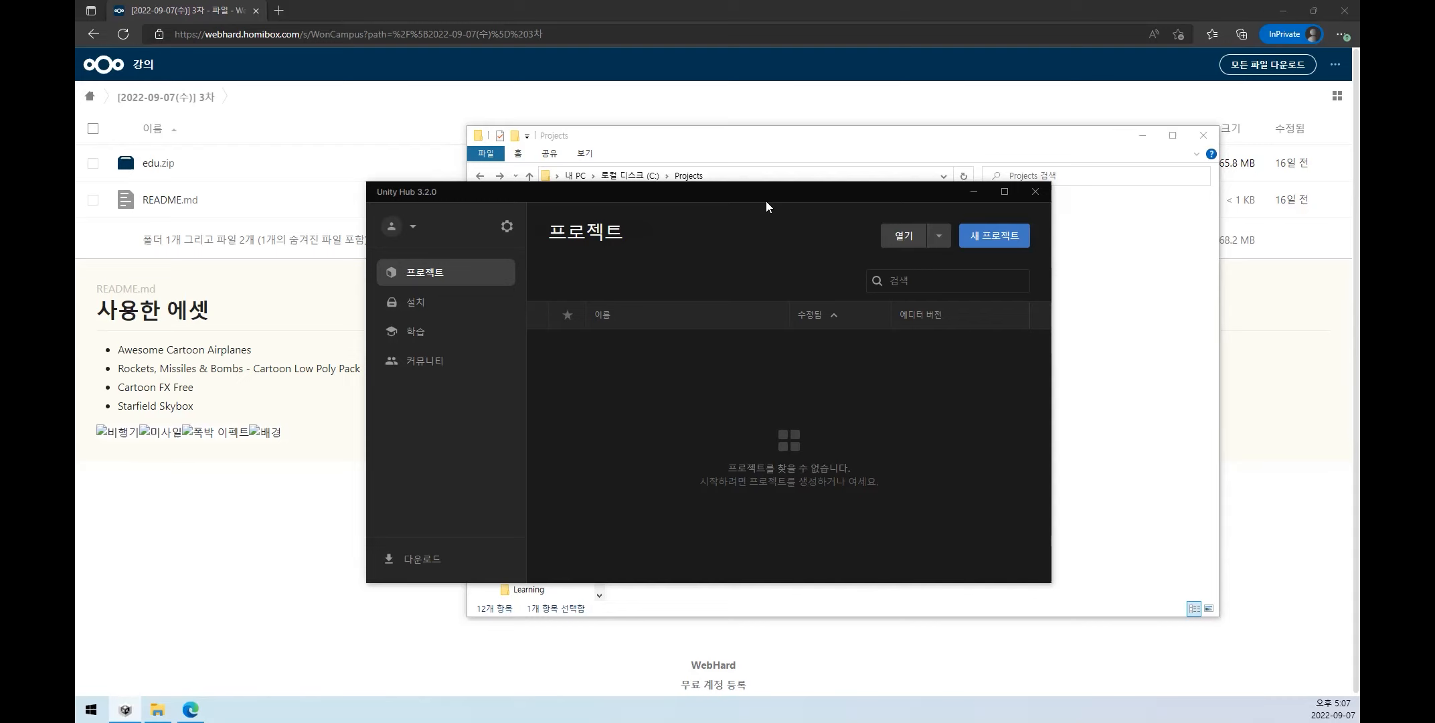
pyautogui.moveTo(766, 200); pyautogui.dragTo(481, 309)
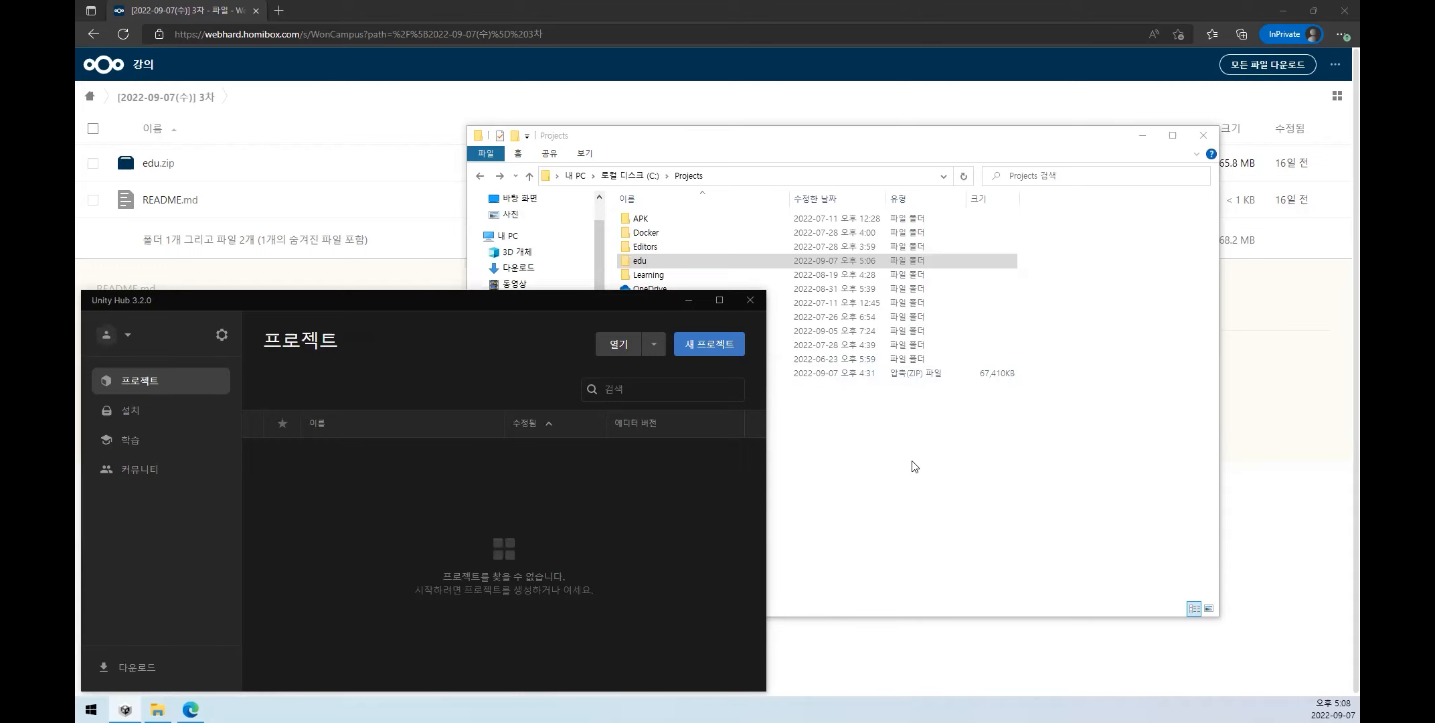
pyautogui.moveTo(925, 141); pyautogui.dragTo(1034, 70)
# - Check the edu folder's contents once more, return to Projects and select edu.zip
pyautogui.doubleClick(773, 149)
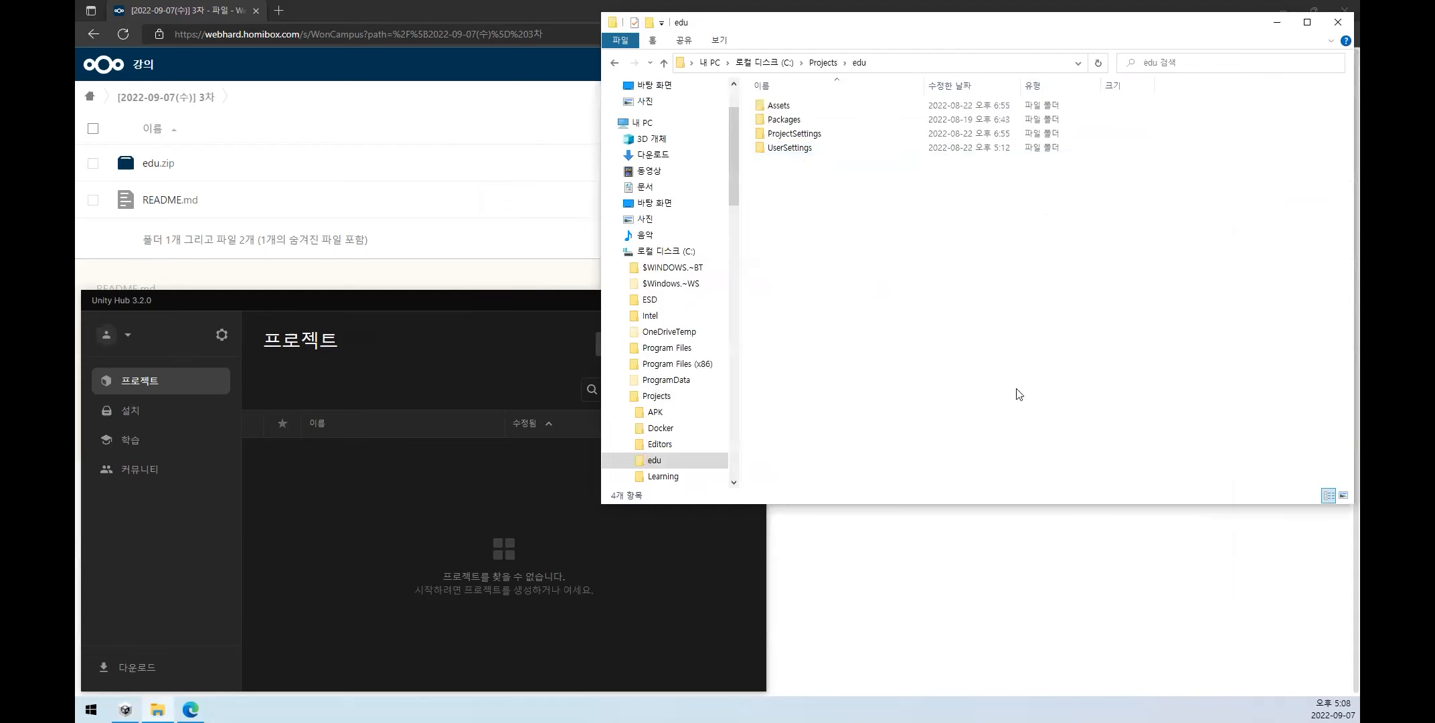
pyautogui.hotkey('alt', 'Left')
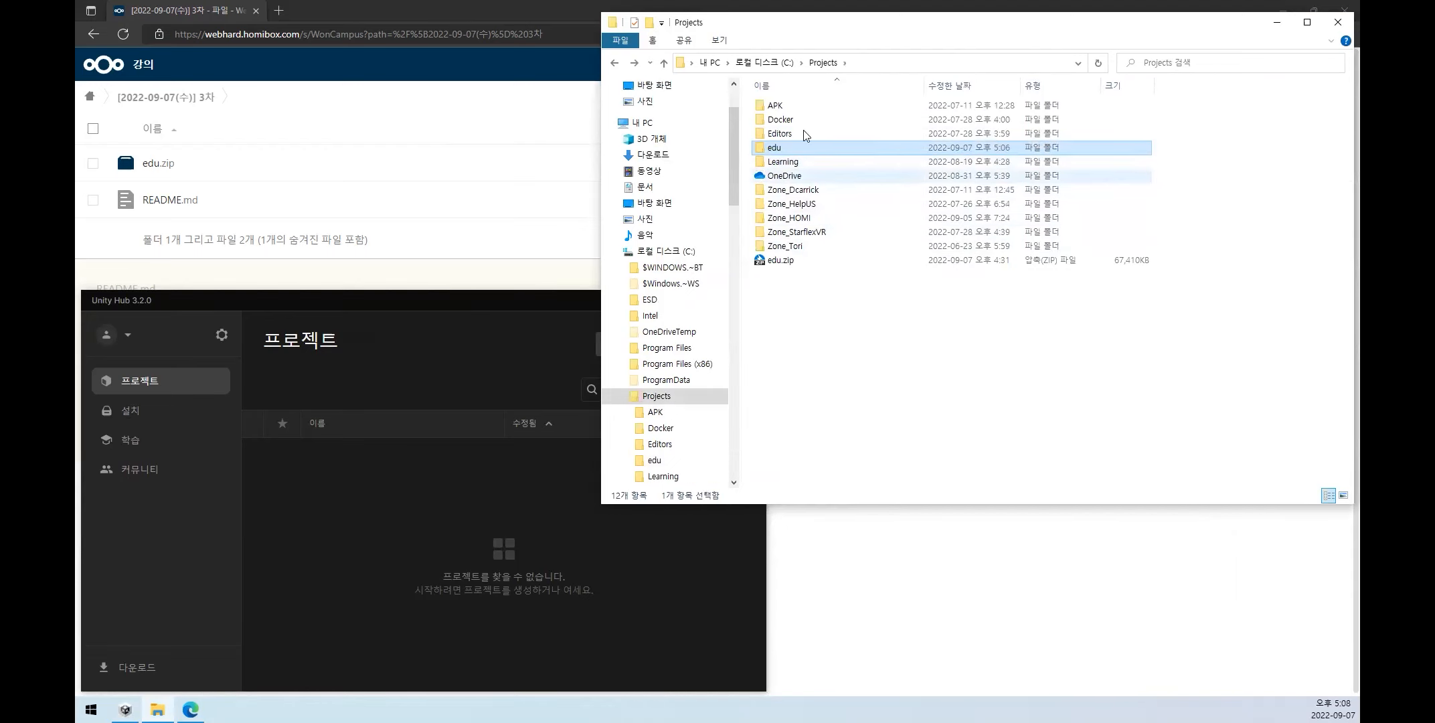
pyautogui.click(908, 391)
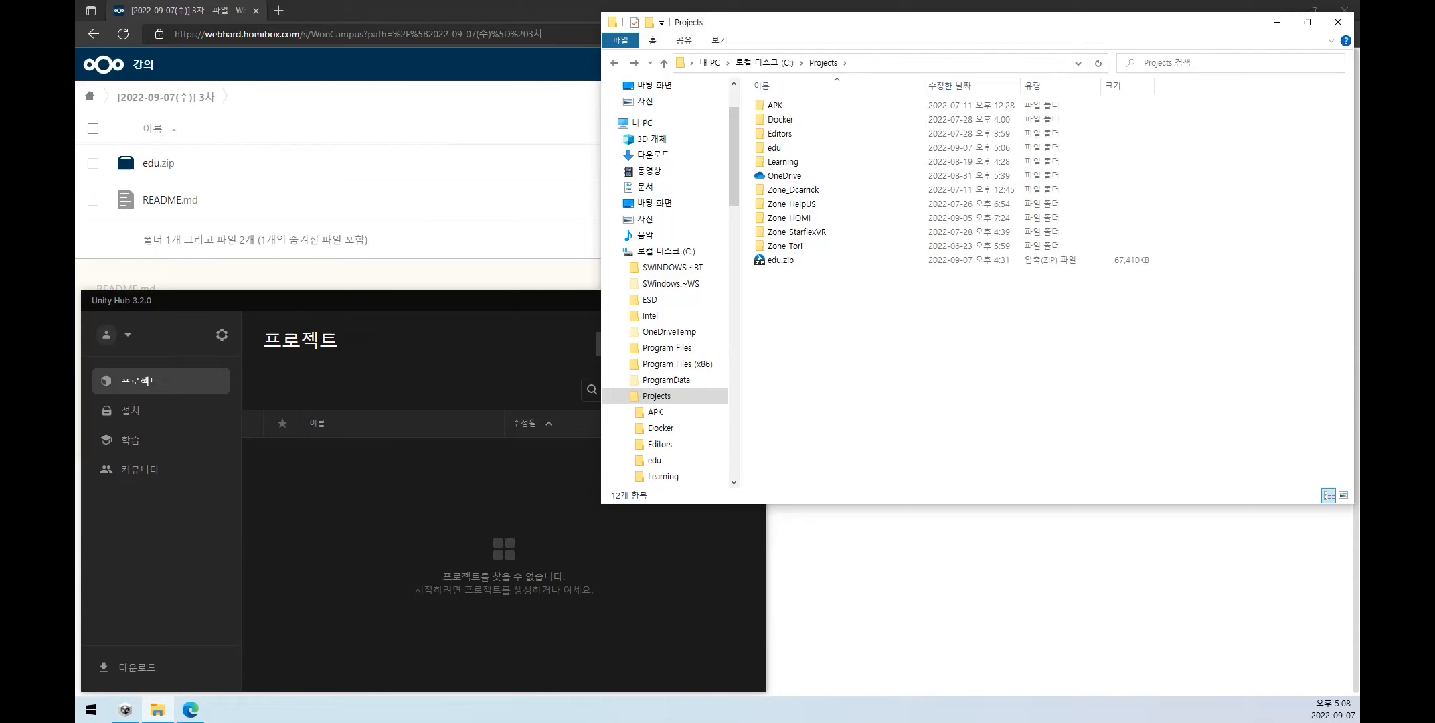
pyautogui.click(780, 265)
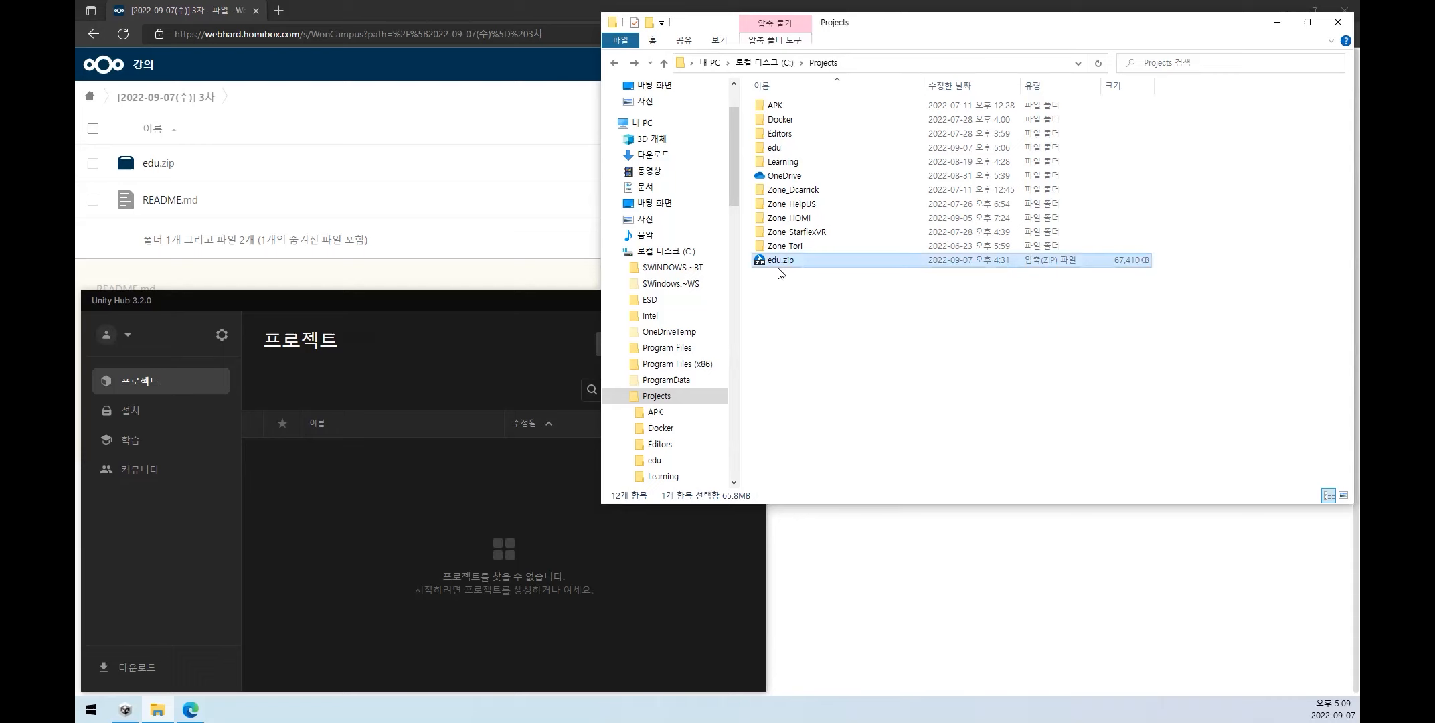
# - Switch to the browser, open the [2022-09-07(수)] 3차 folder from the WebHard root and review the README's list of used assets
pyautogui.click(89, 97)
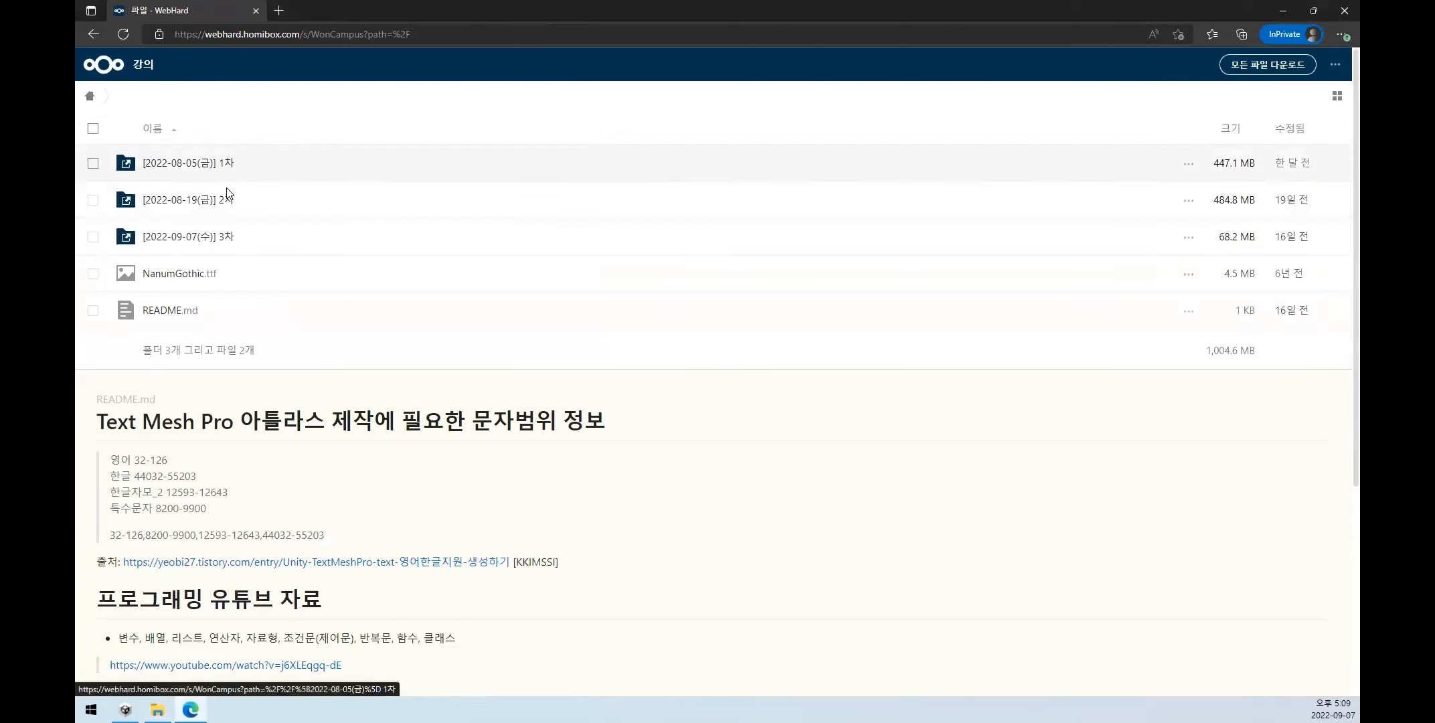
pyautogui.click(221, 239)
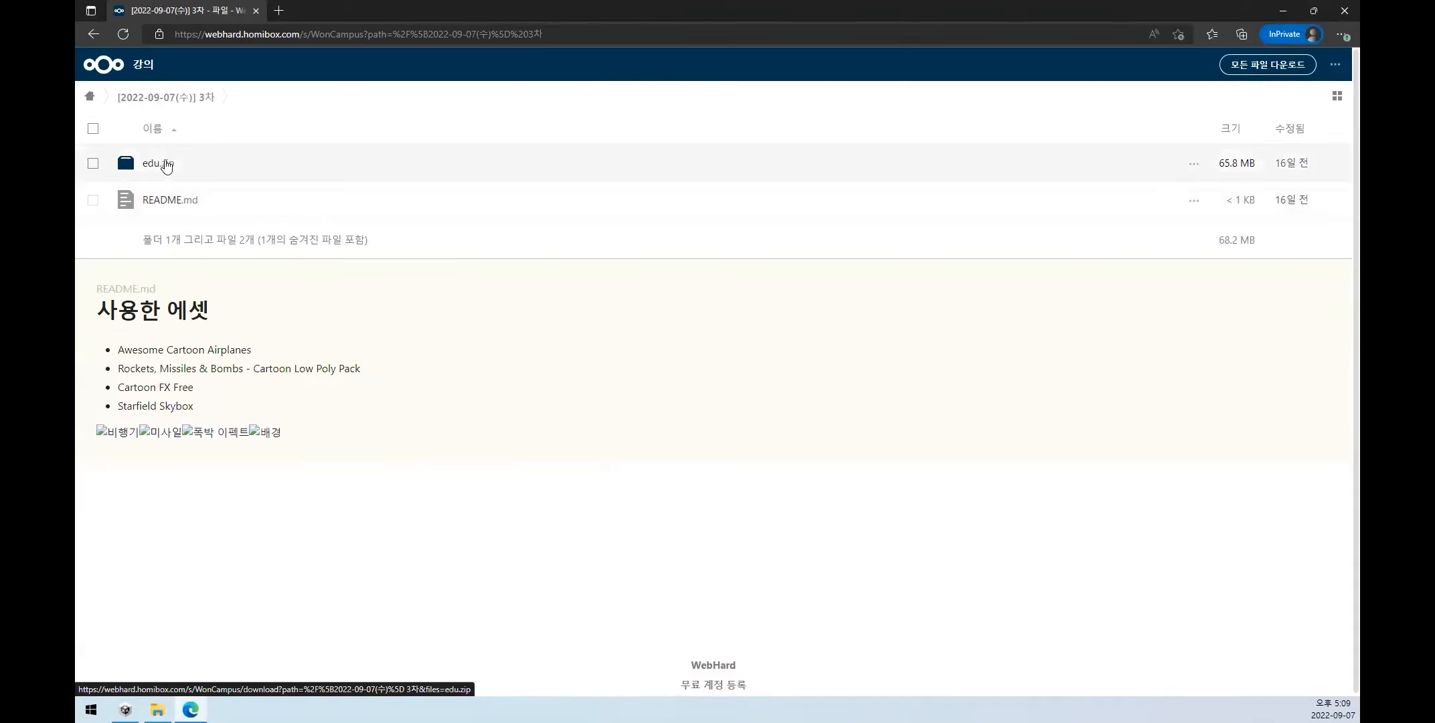
pyautogui.moveTo(118, 314); pyautogui.dragTo(212, 318)
pyautogui.click(190, 368)
pyautogui.moveTo(126, 353); pyautogui.dragTo(310, 354)
pyautogui.click(340, 403)
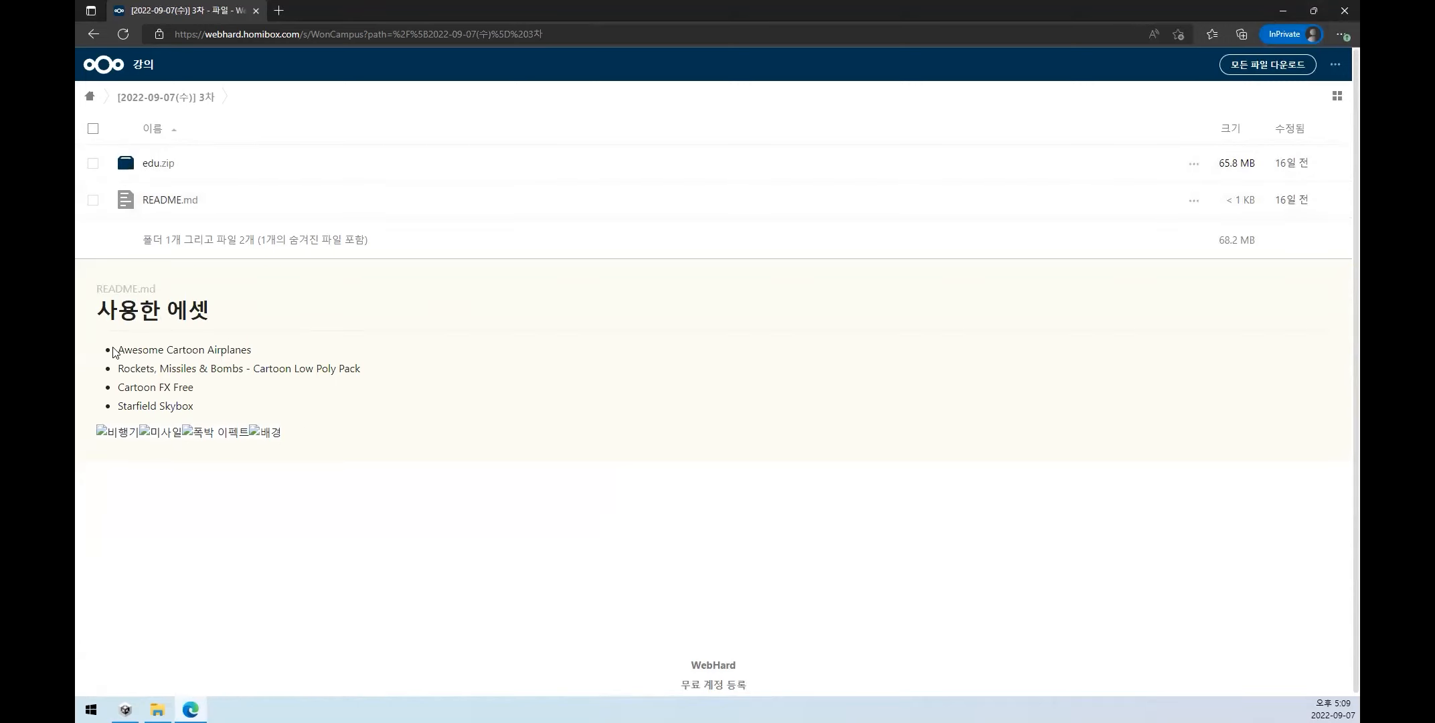
pyautogui.moveTo(121, 353); pyautogui.dragTo(258, 352)
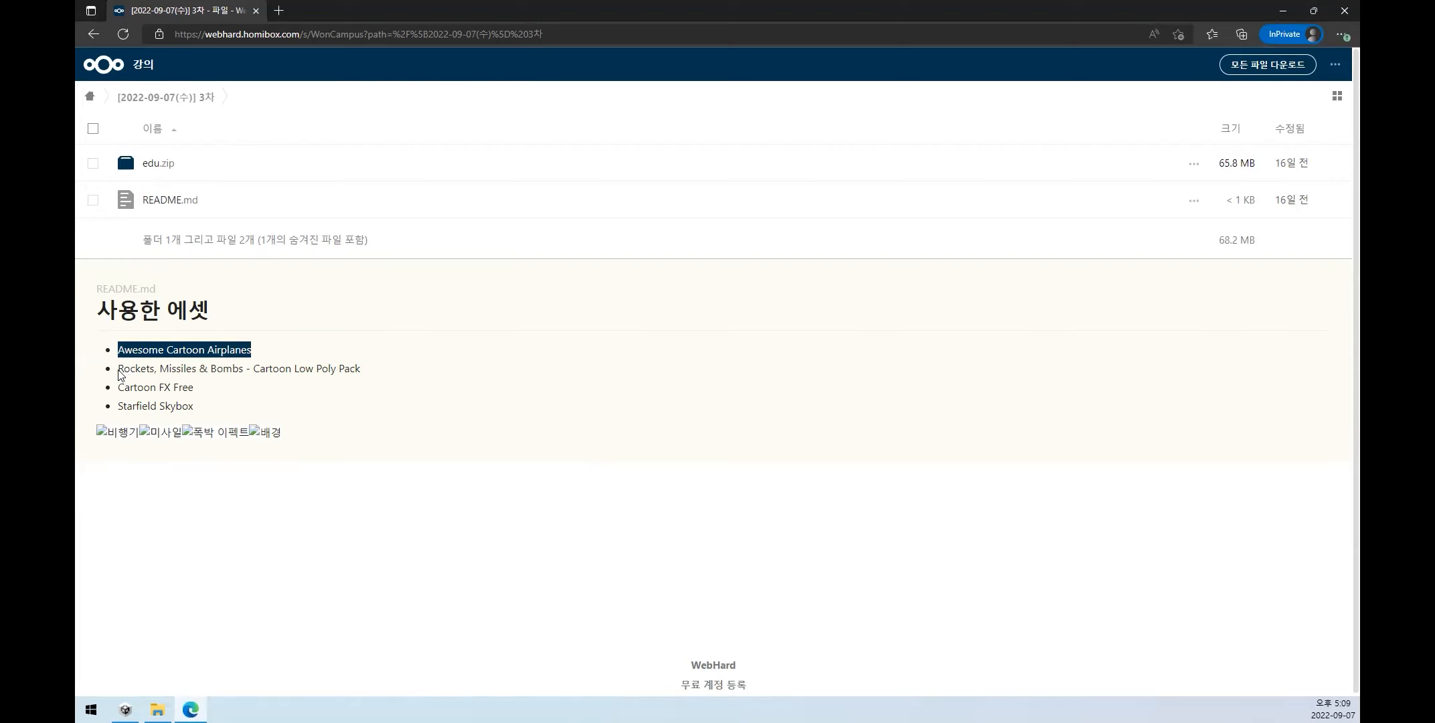
pyautogui.moveTo(118, 369); pyautogui.dragTo(361, 372)
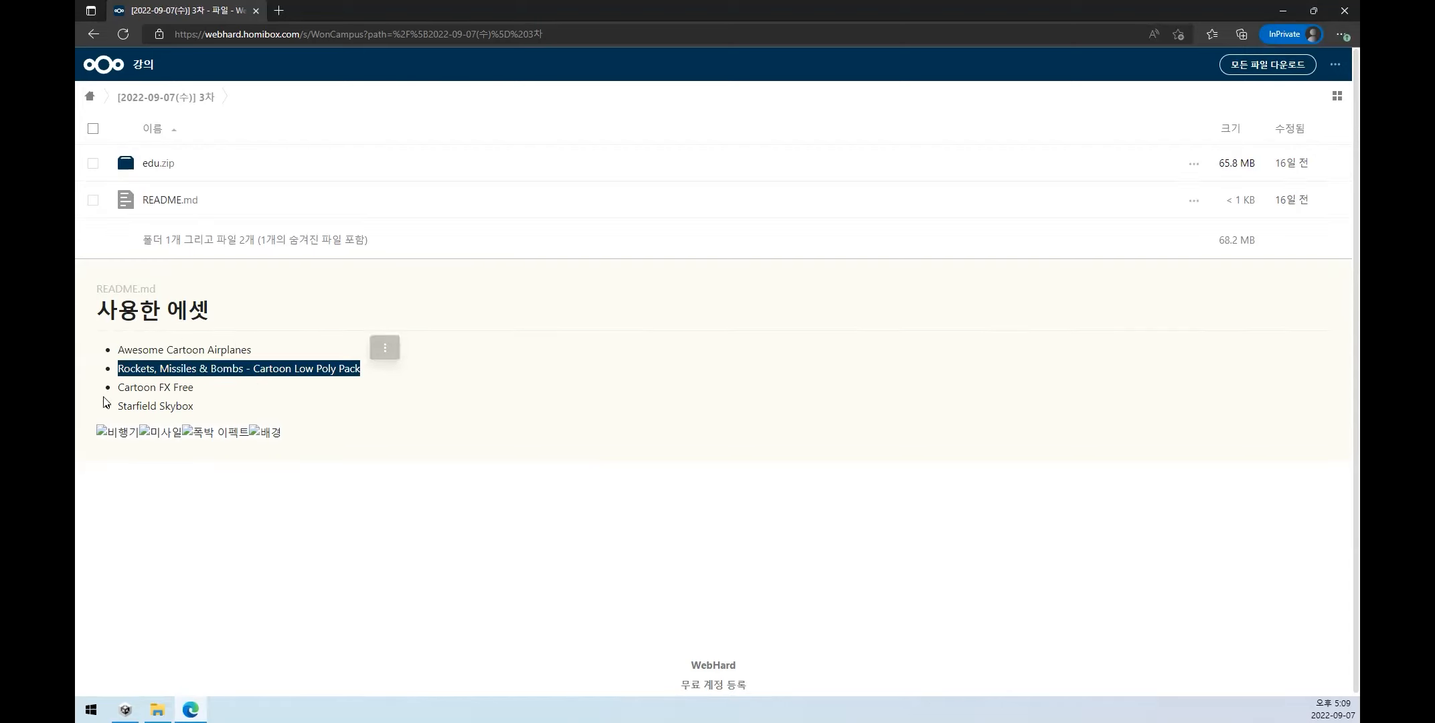
pyautogui.moveTo(123, 393); pyautogui.dragTo(199, 391)
pyautogui.click(121, 355)
pyautogui.moveTo(118, 347); pyautogui.dragTo(206, 410)
pyautogui.click(237, 360)
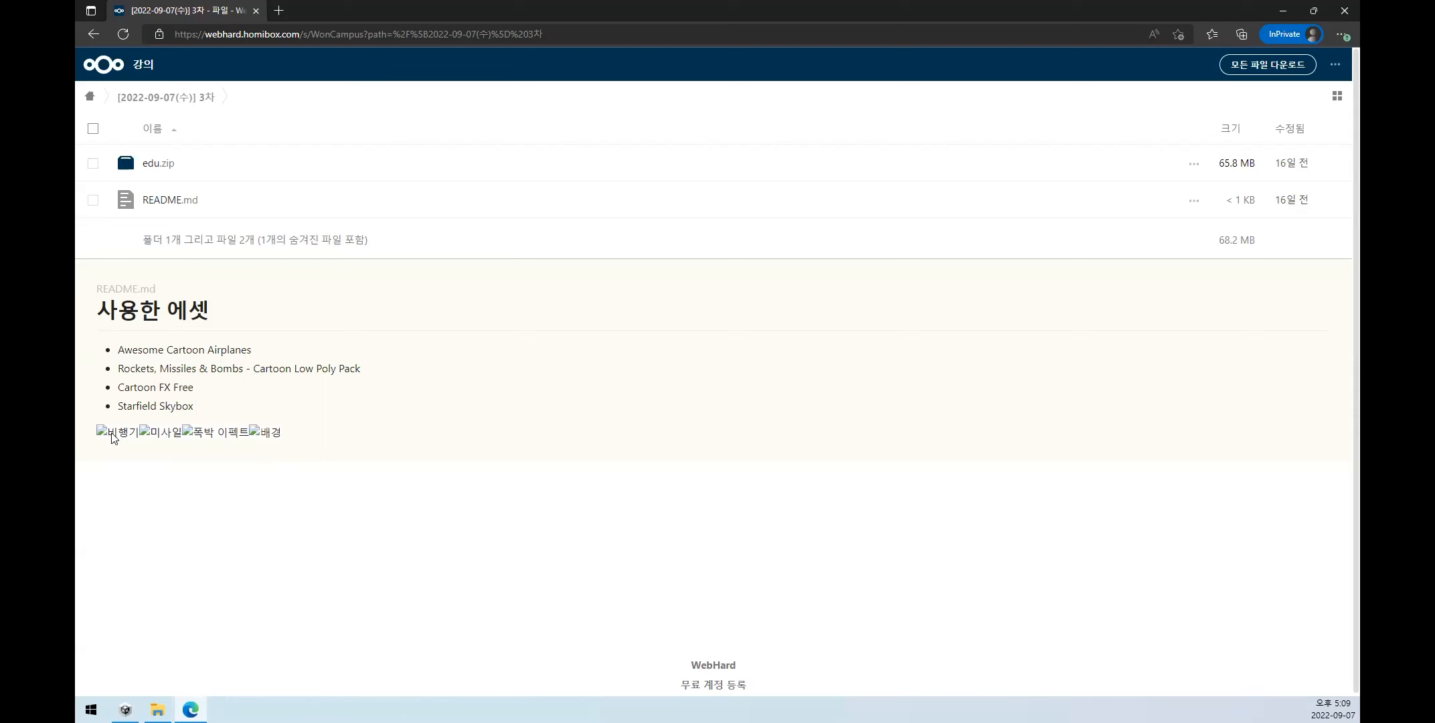
pyautogui.moveTo(119, 347); pyautogui.dragTo(235, 395)
pyautogui.click(235, 387)
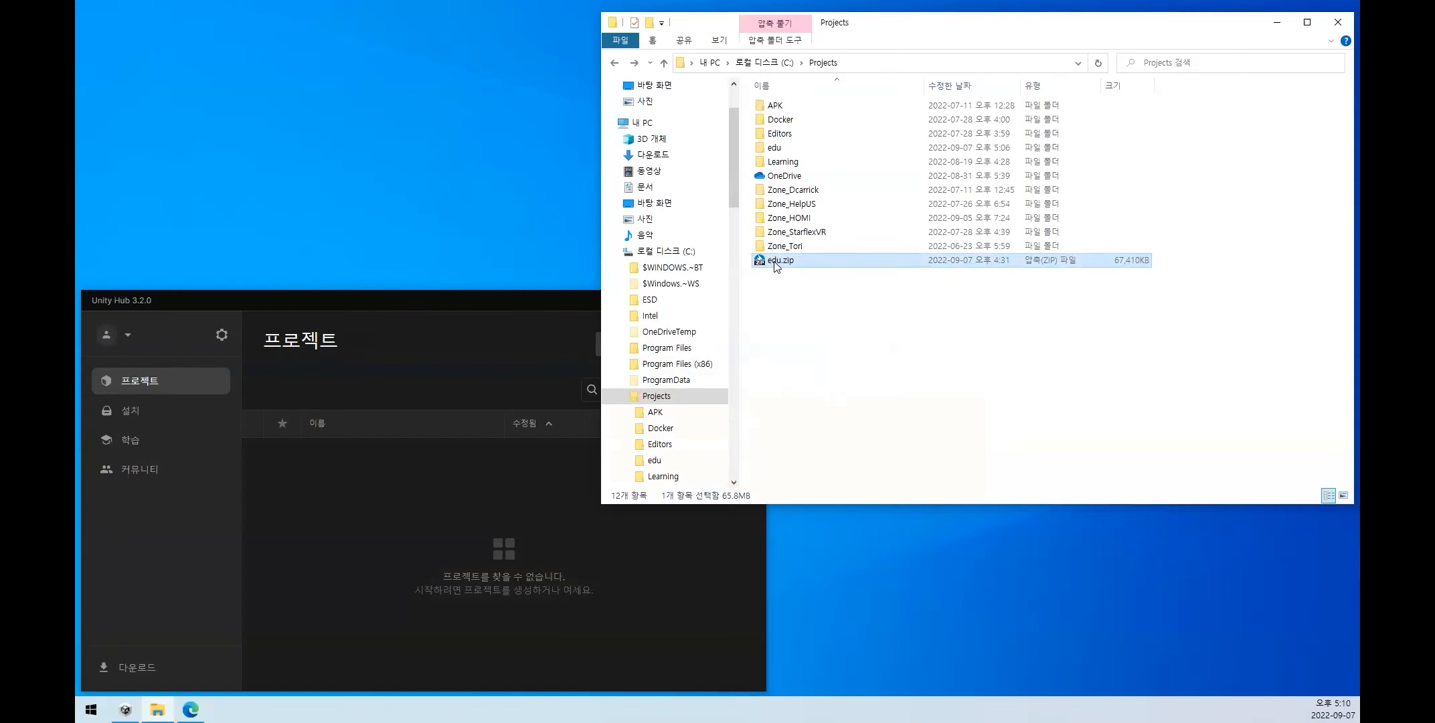
# - Switch to Unity Hub, start opening an existing project and browse to C:\Projects\edu
pyautogui.click(779, 149)
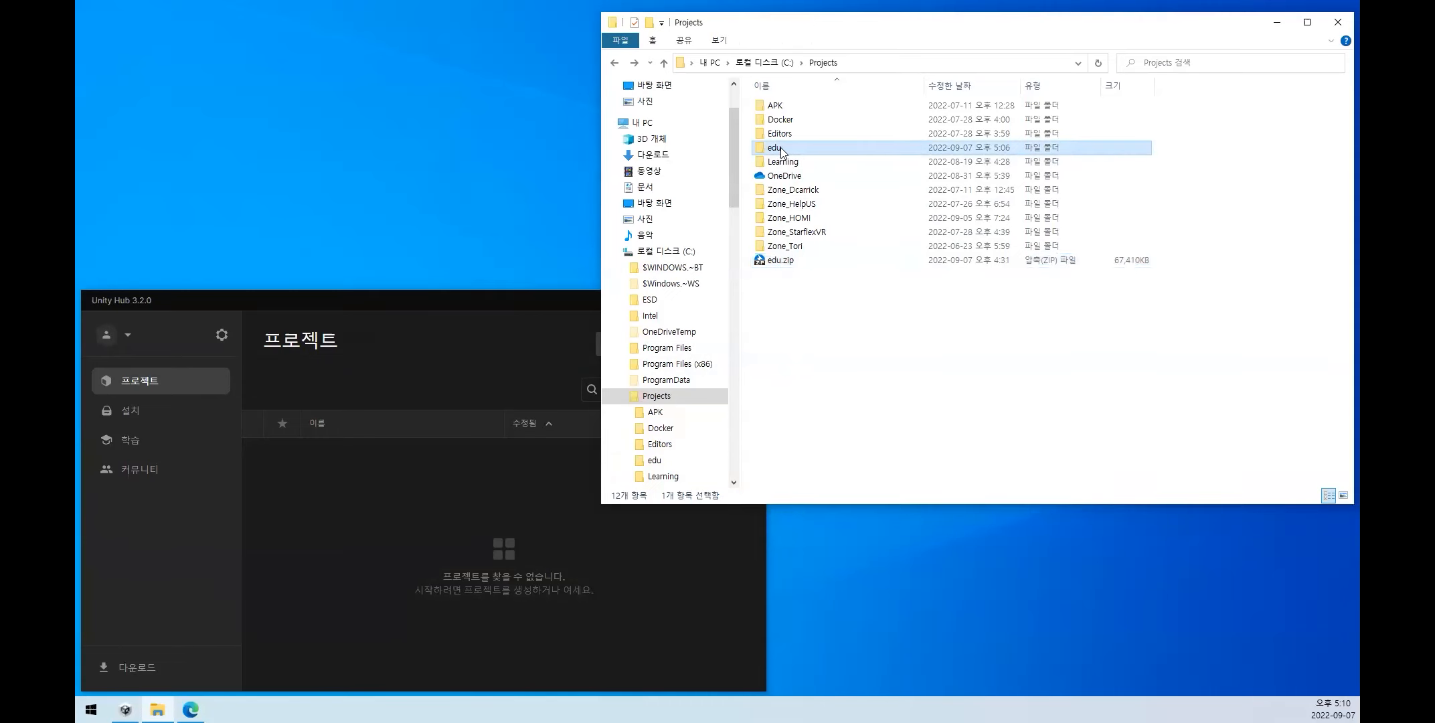
pyautogui.click(412, 326)
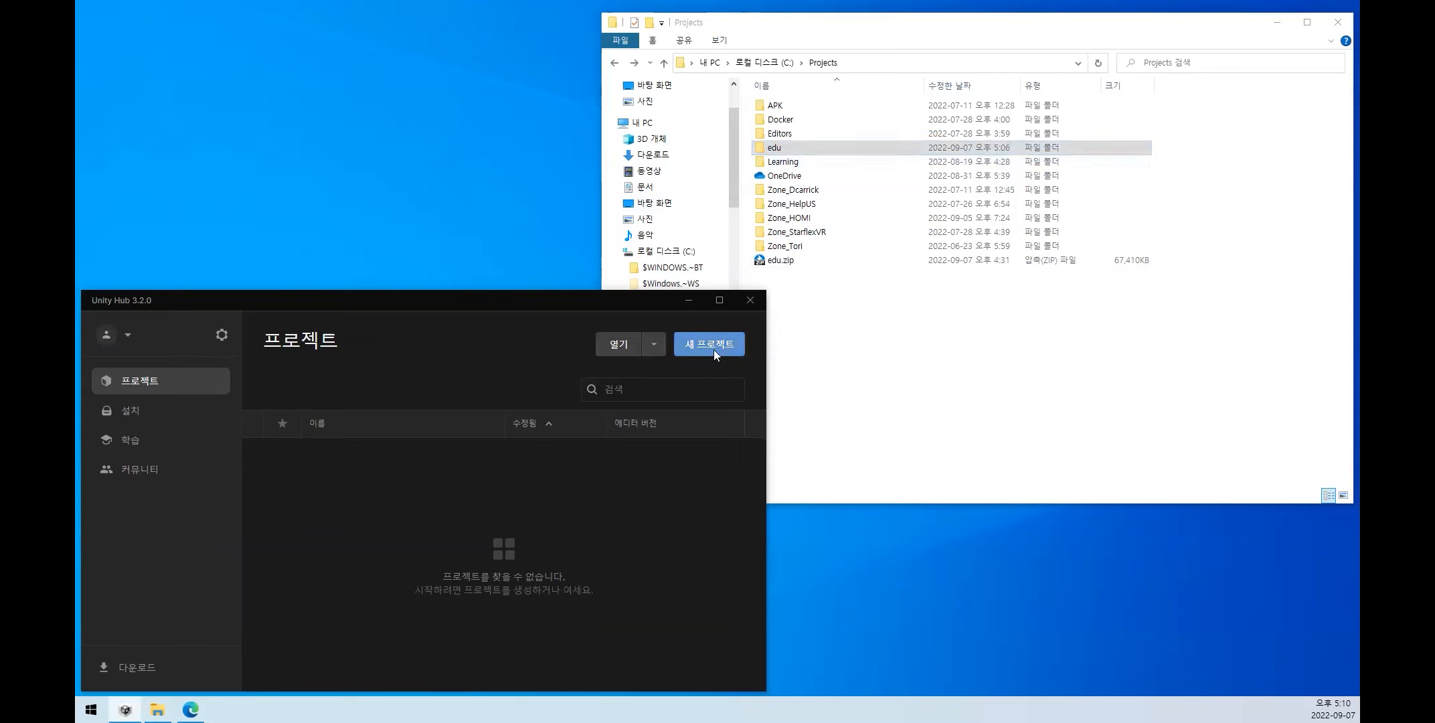
pyautogui.click(614, 353)
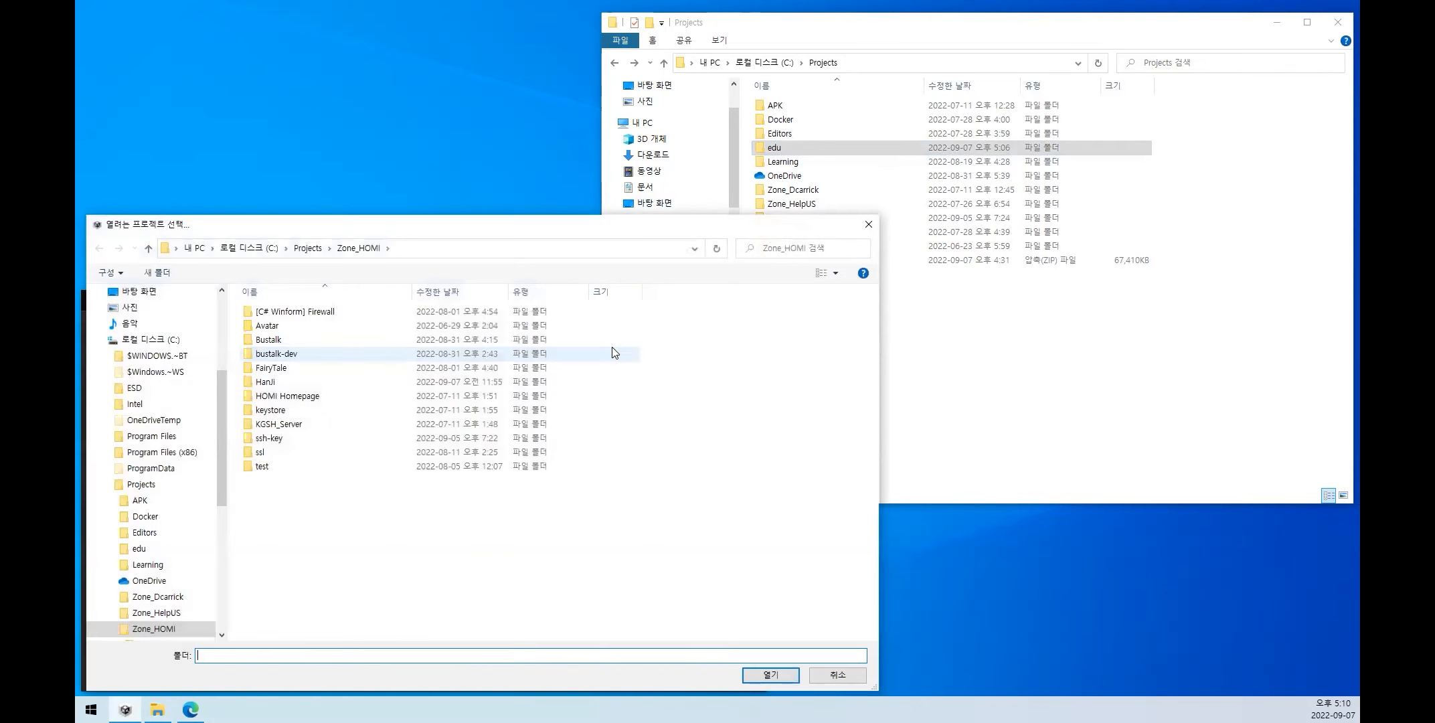
pyautogui.click(147, 487)
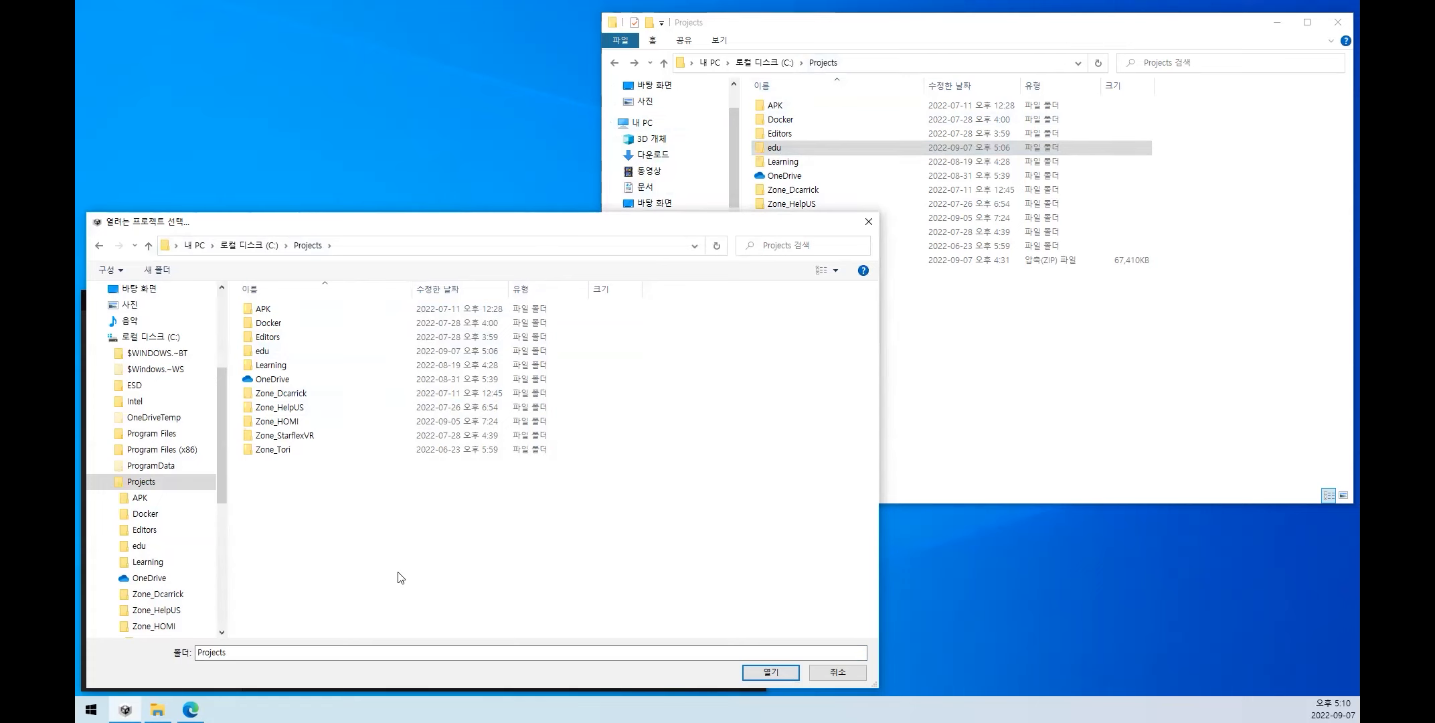
pyautogui.click(287, 353)
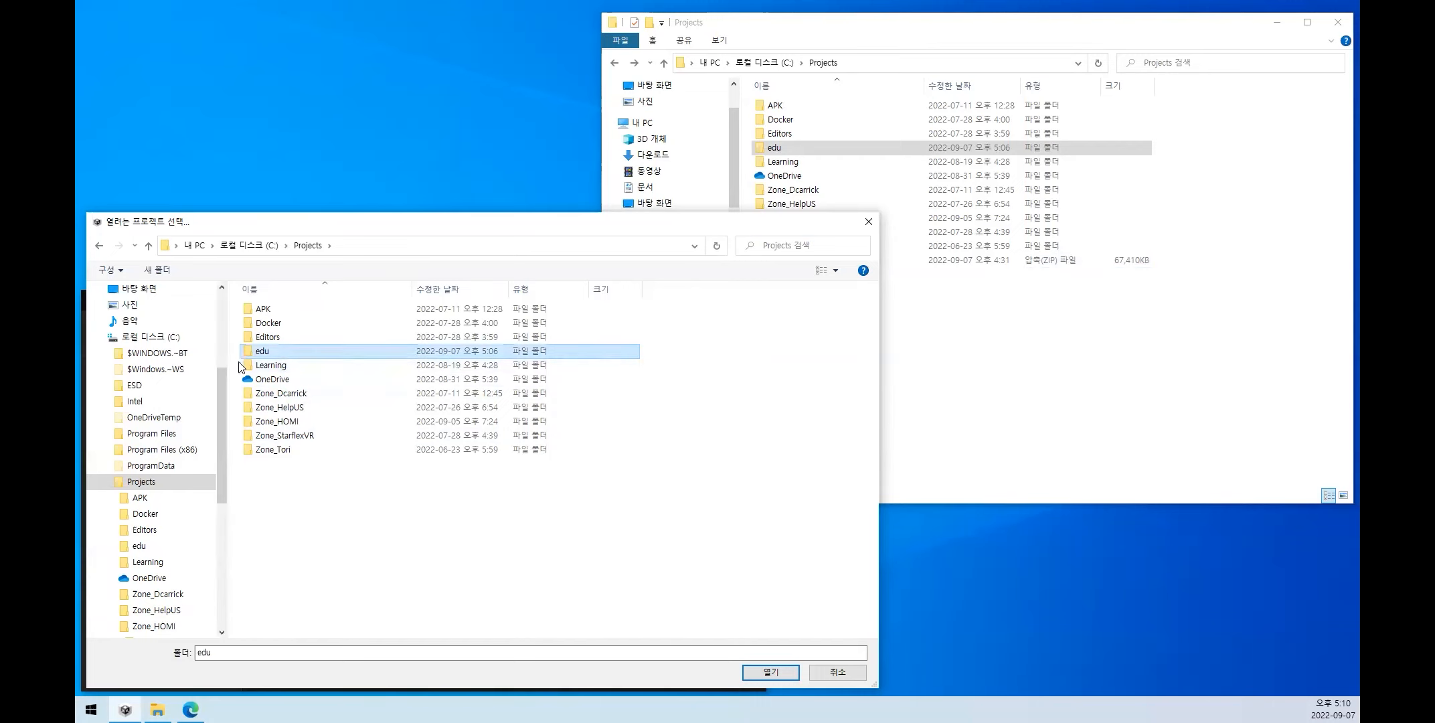
pyautogui.doubleClick(284, 352)
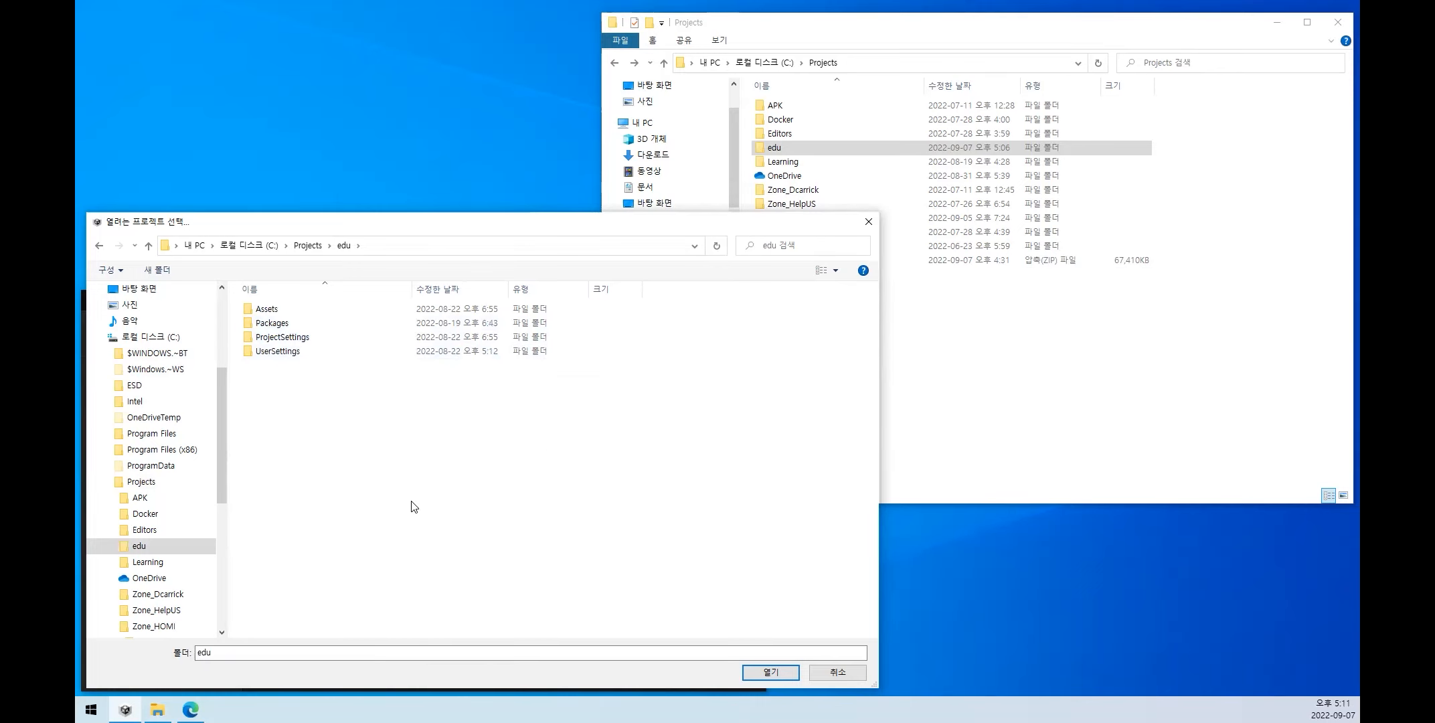
# - Try to open the Packages folder inside edu as the Unity project, then dismiss the resulting dialog
pyautogui.click(289, 309)
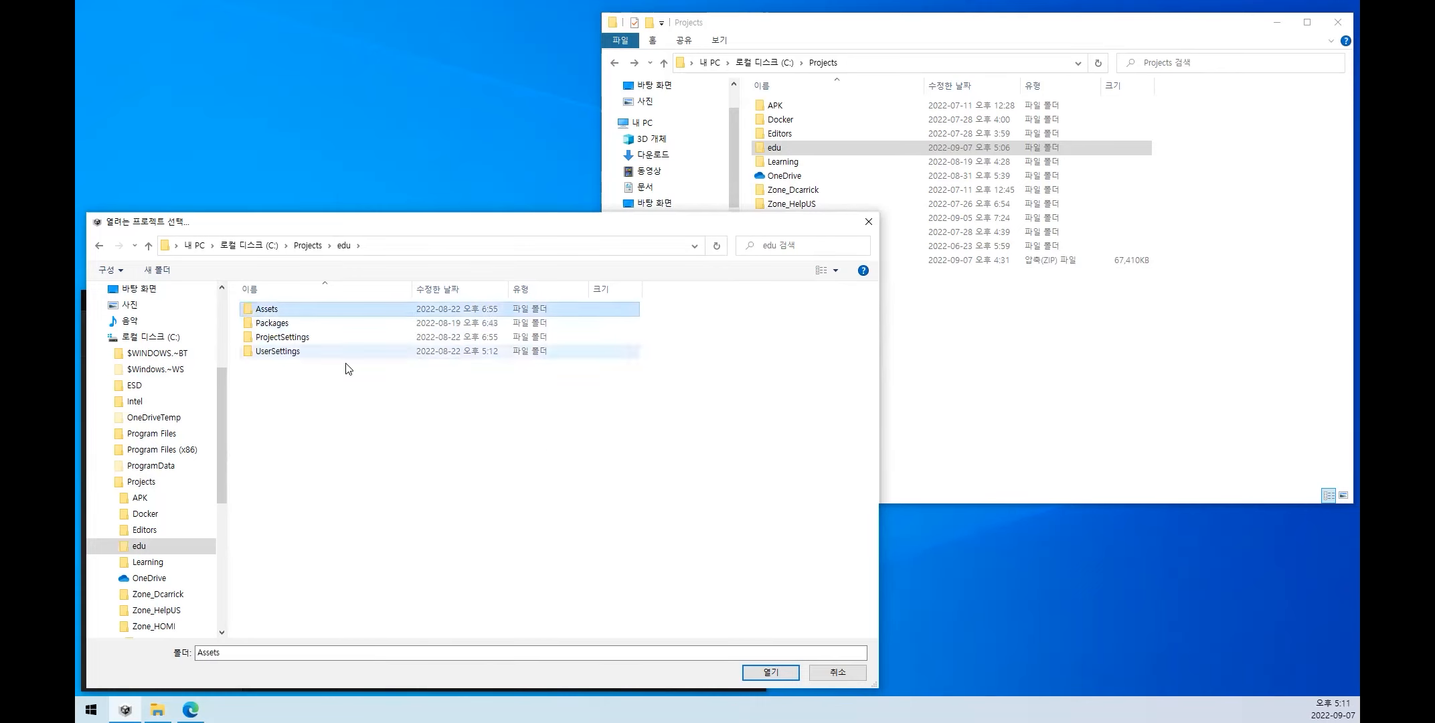
pyautogui.click(310, 328)
pyautogui.click(689, 477)
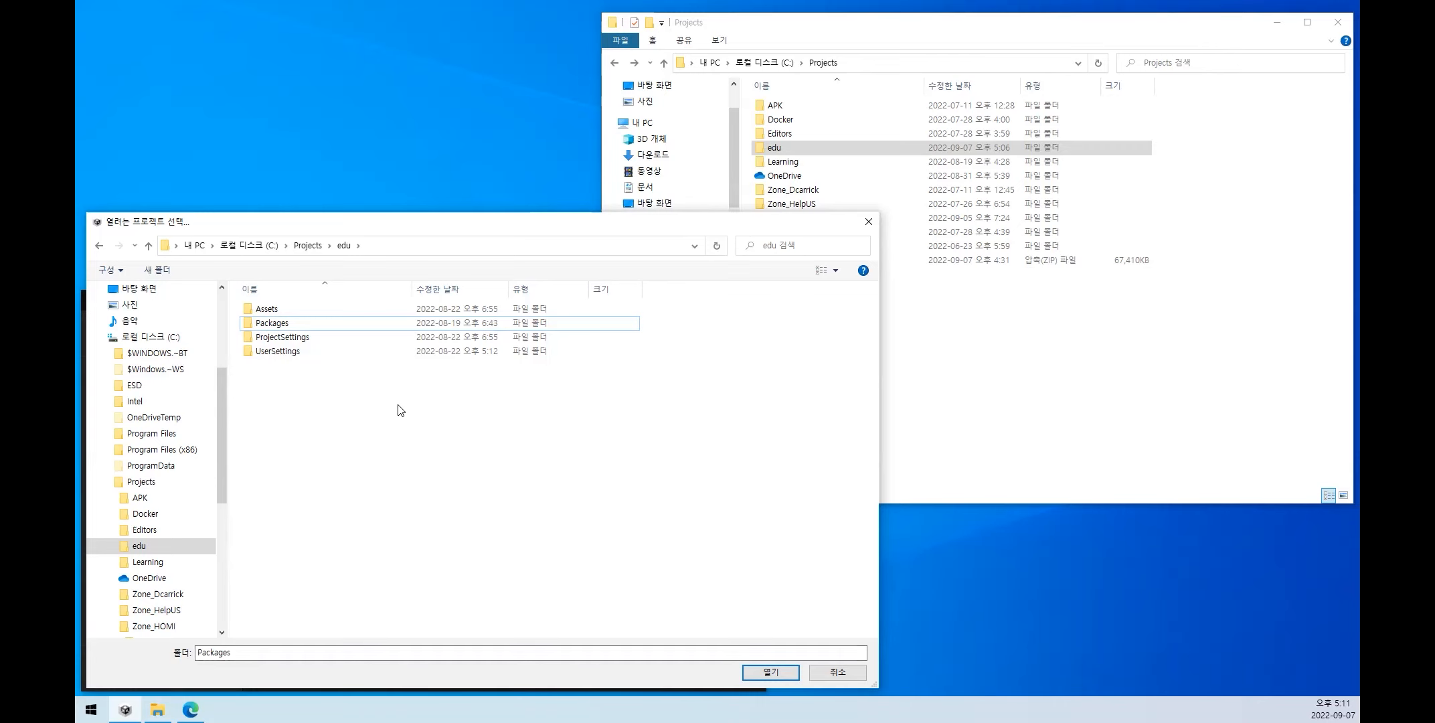
pyautogui.click(770, 672)
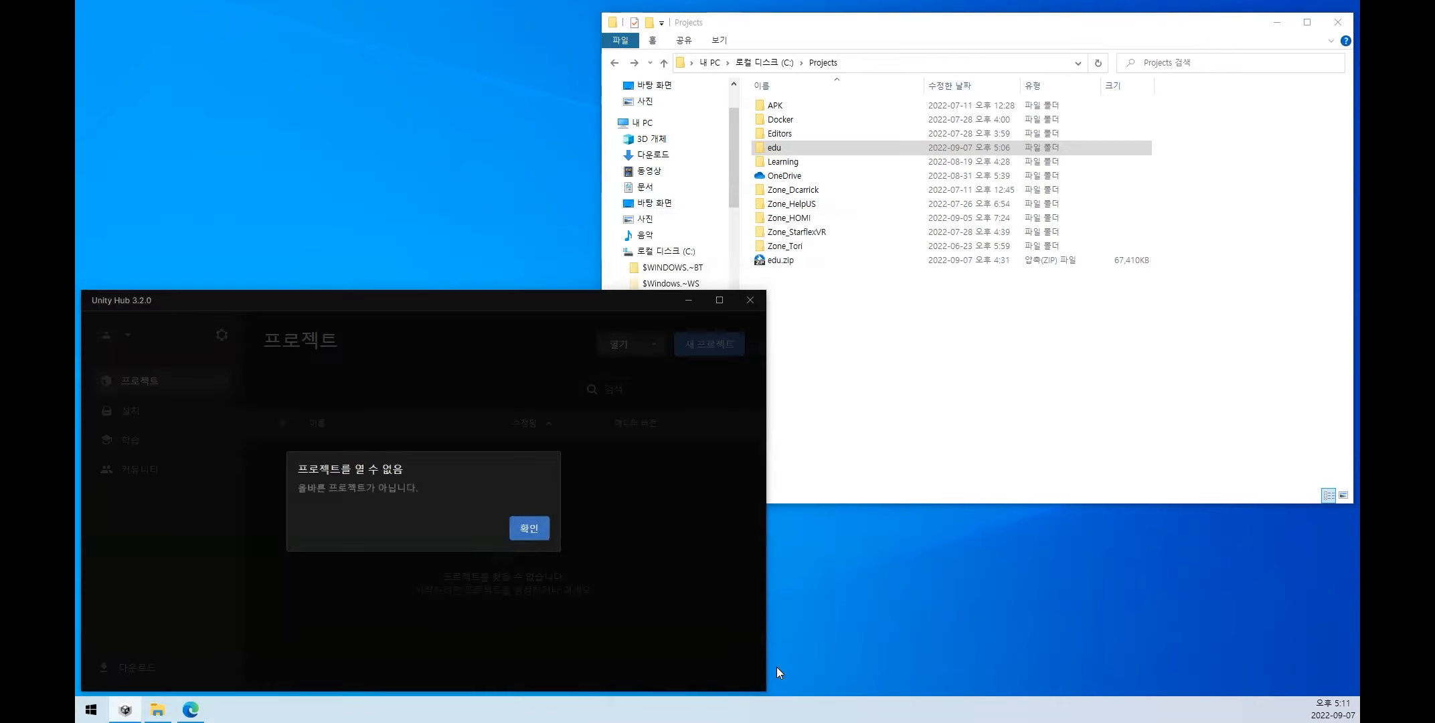
pyautogui.moveTo(299, 487); pyautogui.dragTo(424, 491)
pyautogui.click(377, 488)
pyautogui.click(523, 530)
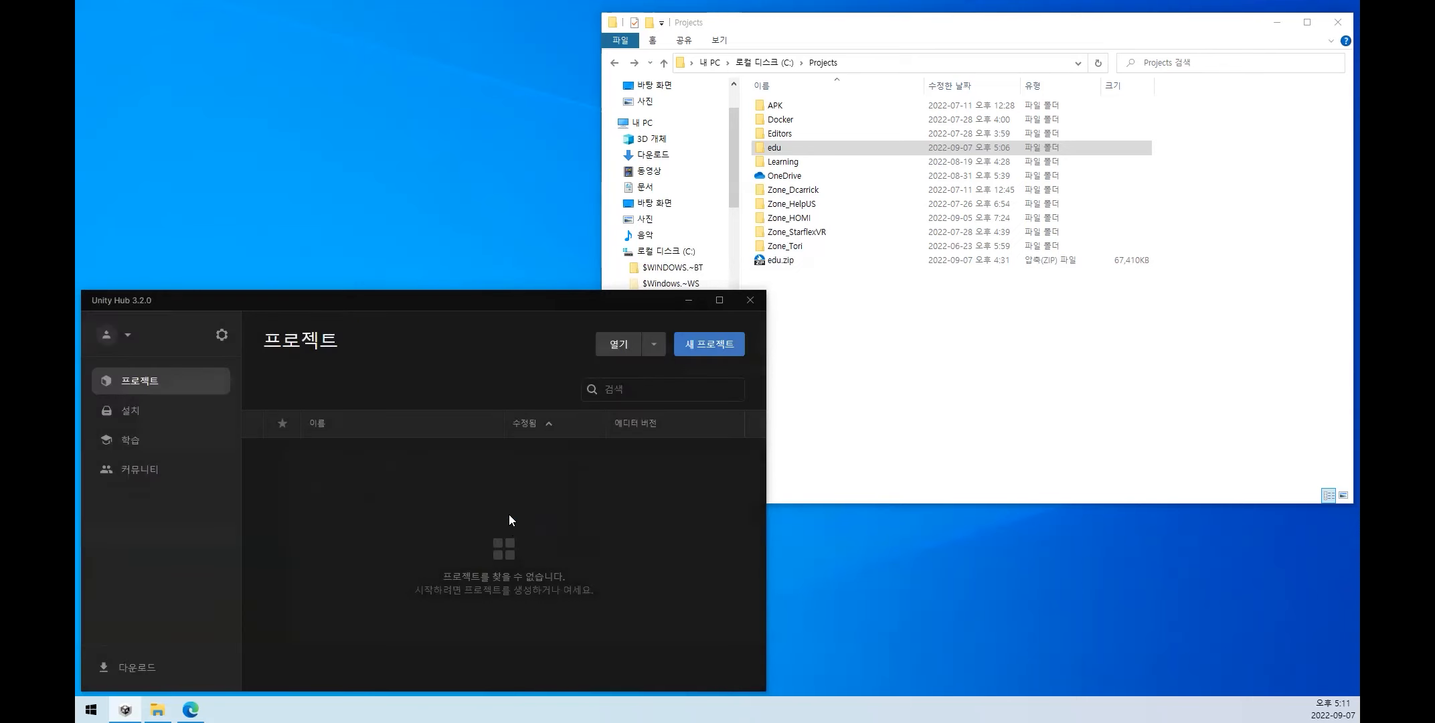
# - Start opening an existing project in Unity Hub again and browse to the C:\Projects folder
pyautogui.click(627, 340)
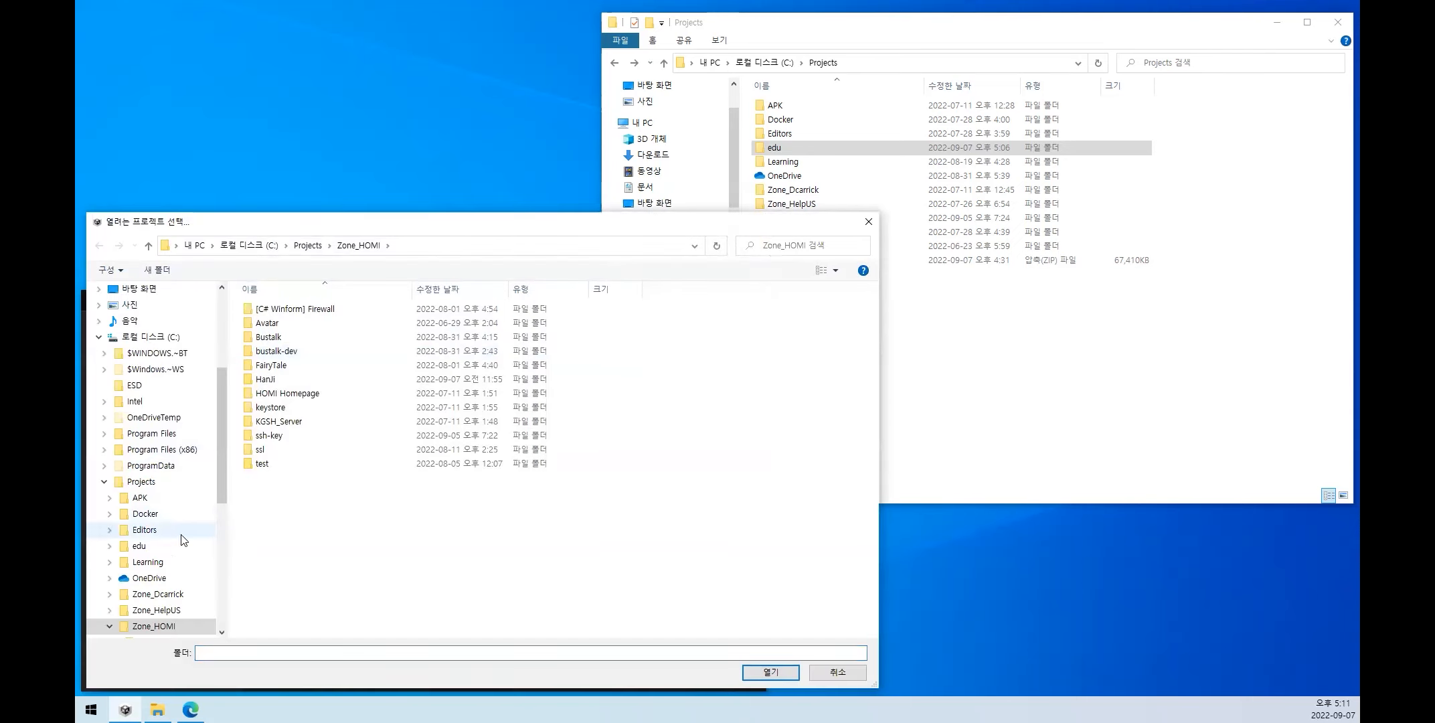
pyautogui.click(150, 484)
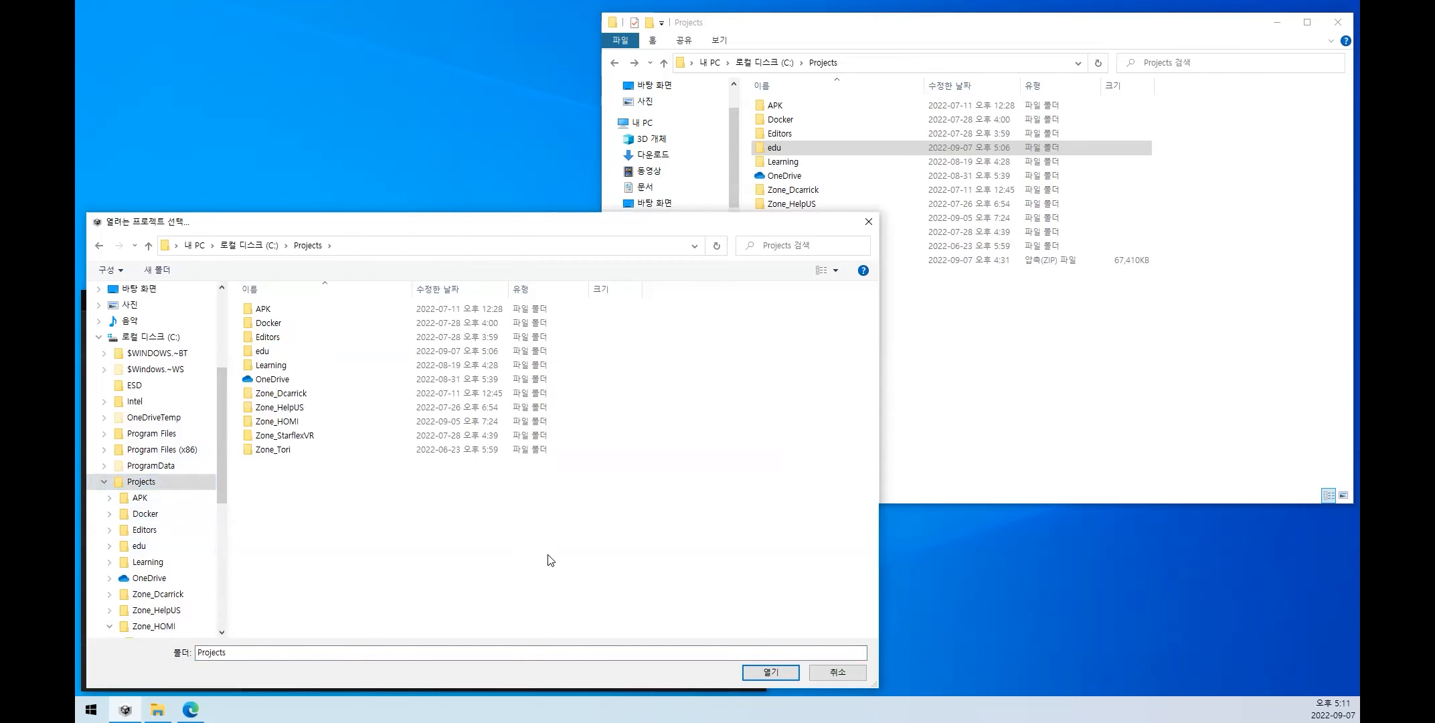
# - Switch to File Explorer, examine the edu project's folders, including UserSettings and its Layouts subfolder, and return to edu
pyautogui.click(1019, 374)
pyautogui.doubleClick(804, 148)
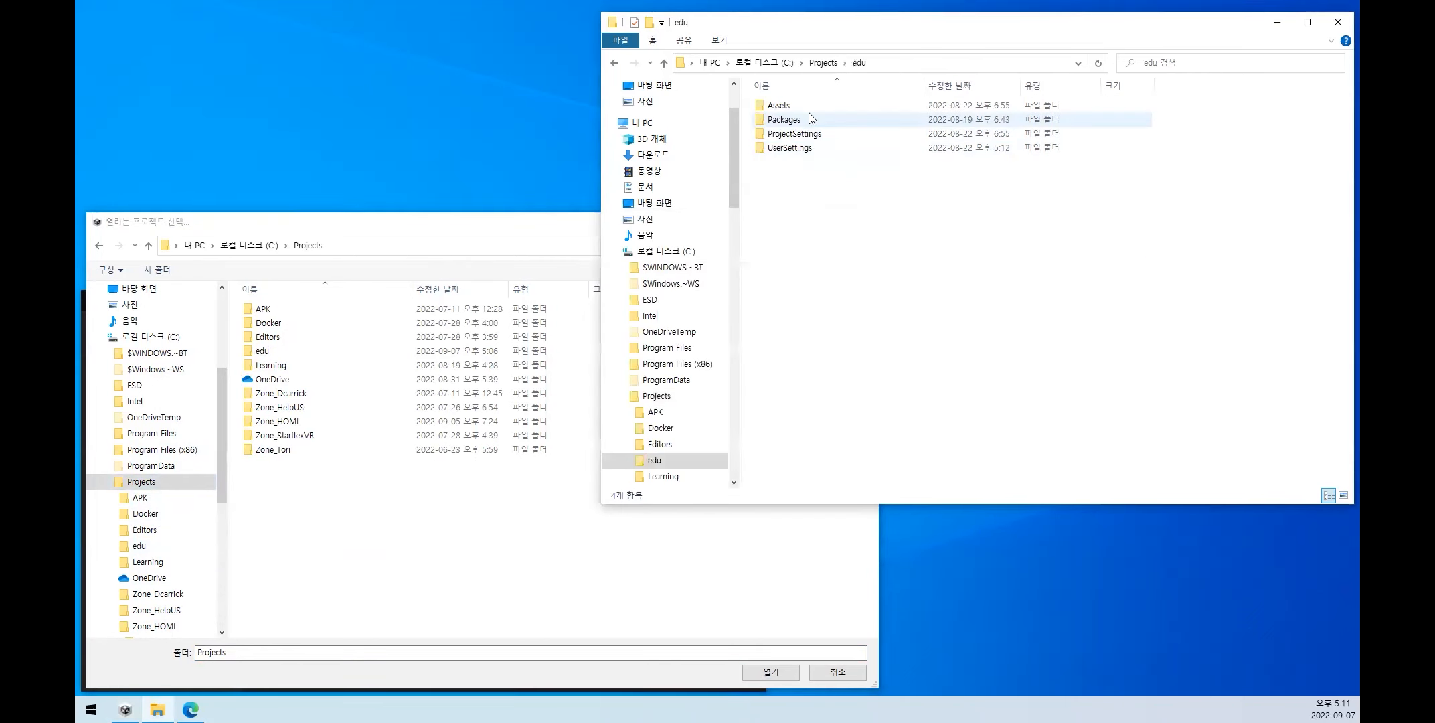
pyautogui.click(809, 118)
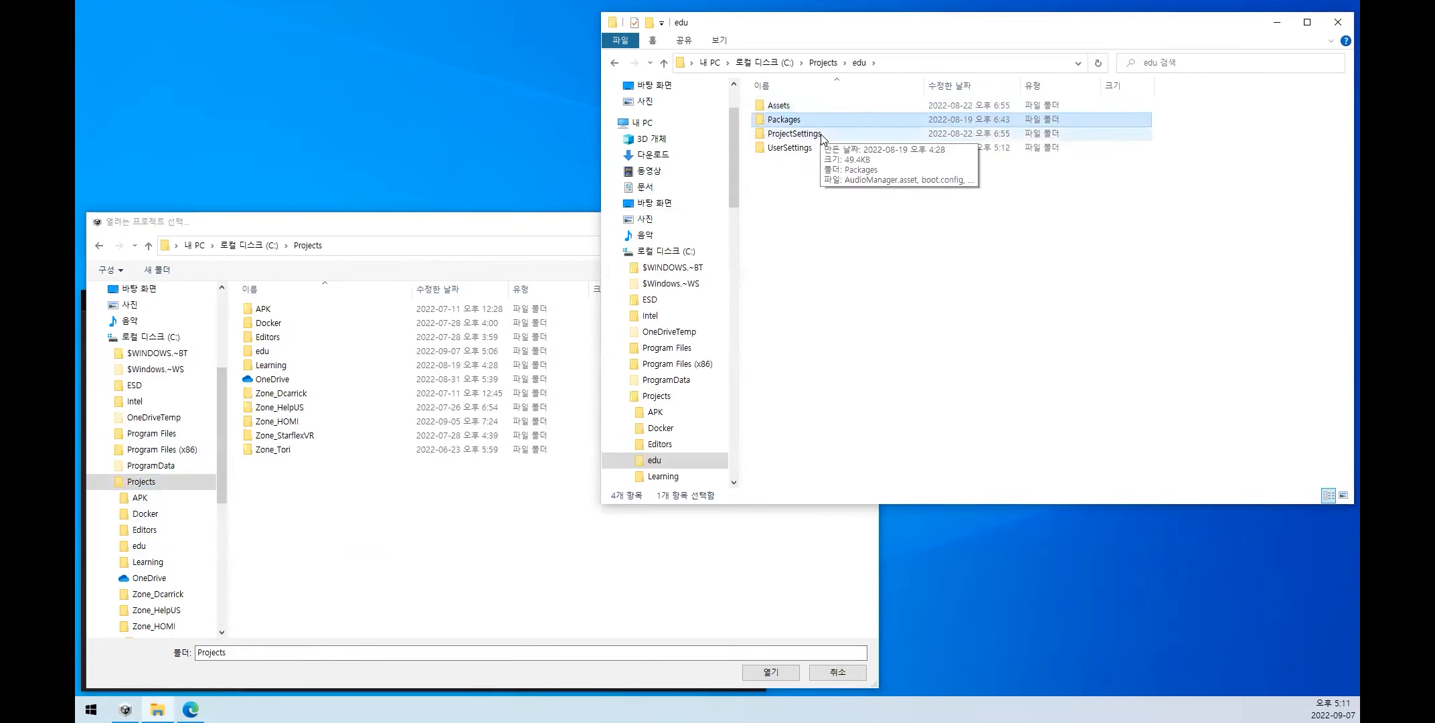
pyautogui.click(822, 135)
pyautogui.click(825, 148)
pyautogui.click(863, 230)
pyautogui.moveTo(964, 293); pyautogui.dragTo(746, 96)
pyautogui.click(899, 305)
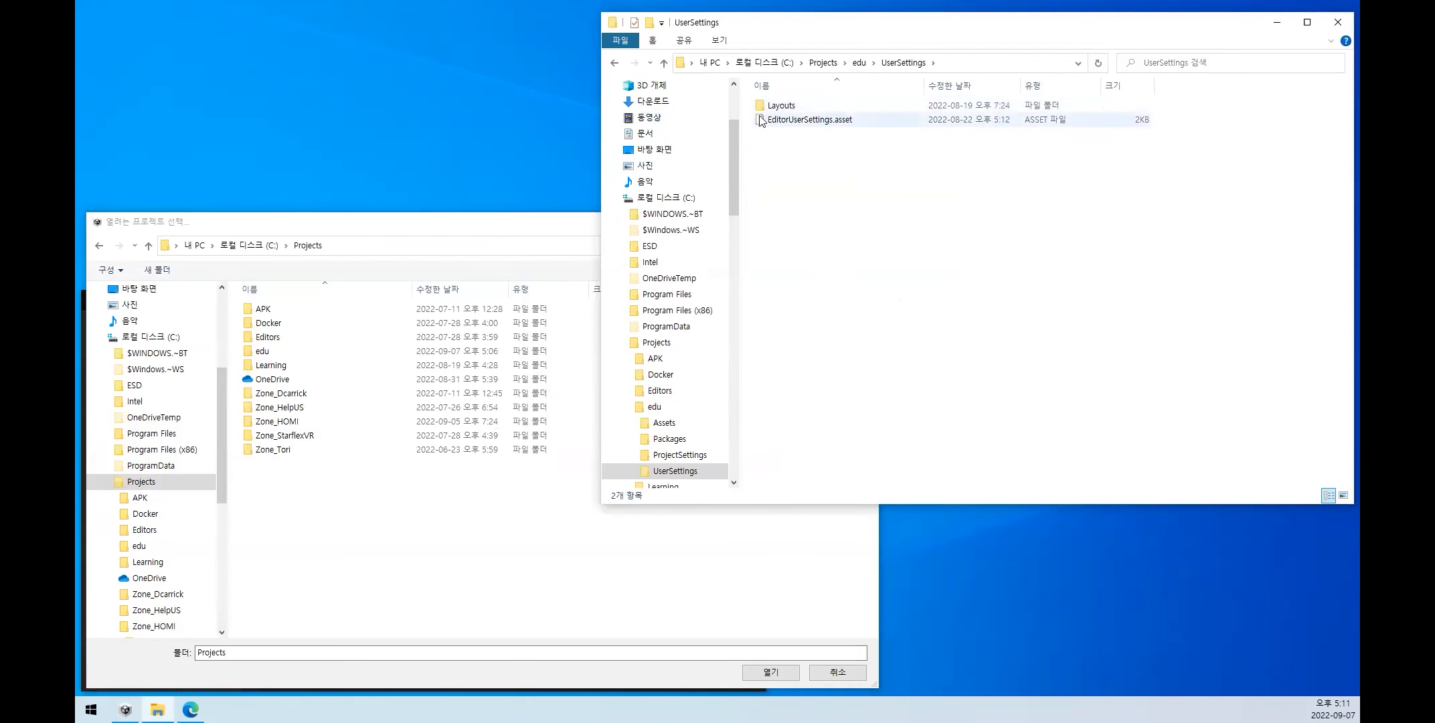
pyautogui.doubleClick(779, 106)
pyautogui.press('BackSpace')
pyautogui.press('BackSpace')
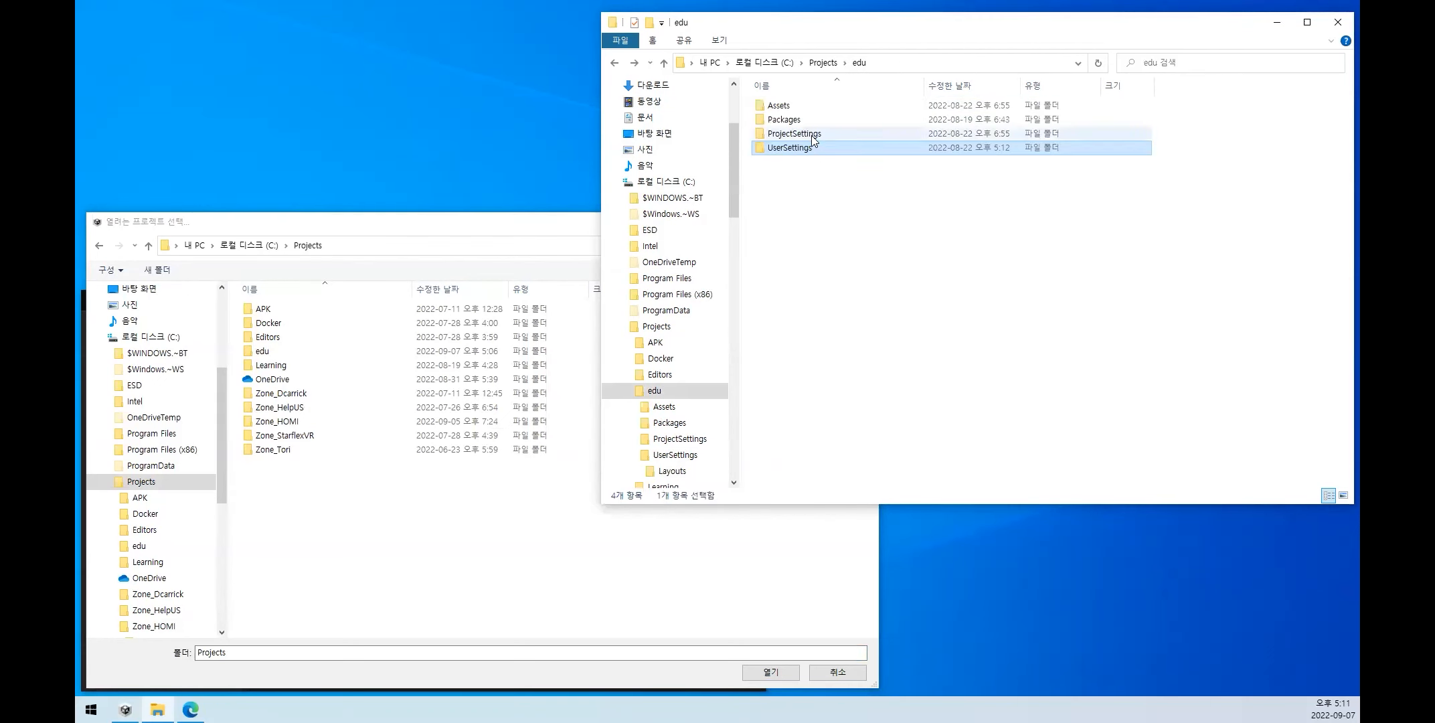
# - Examine the contents of edu's ProjectSettings, including ProjectVersion.txt, and of its Packages and Assets folders, returning to edu
pyautogui.doubleClick(810, 134)
pyautogui.click(796, 136)
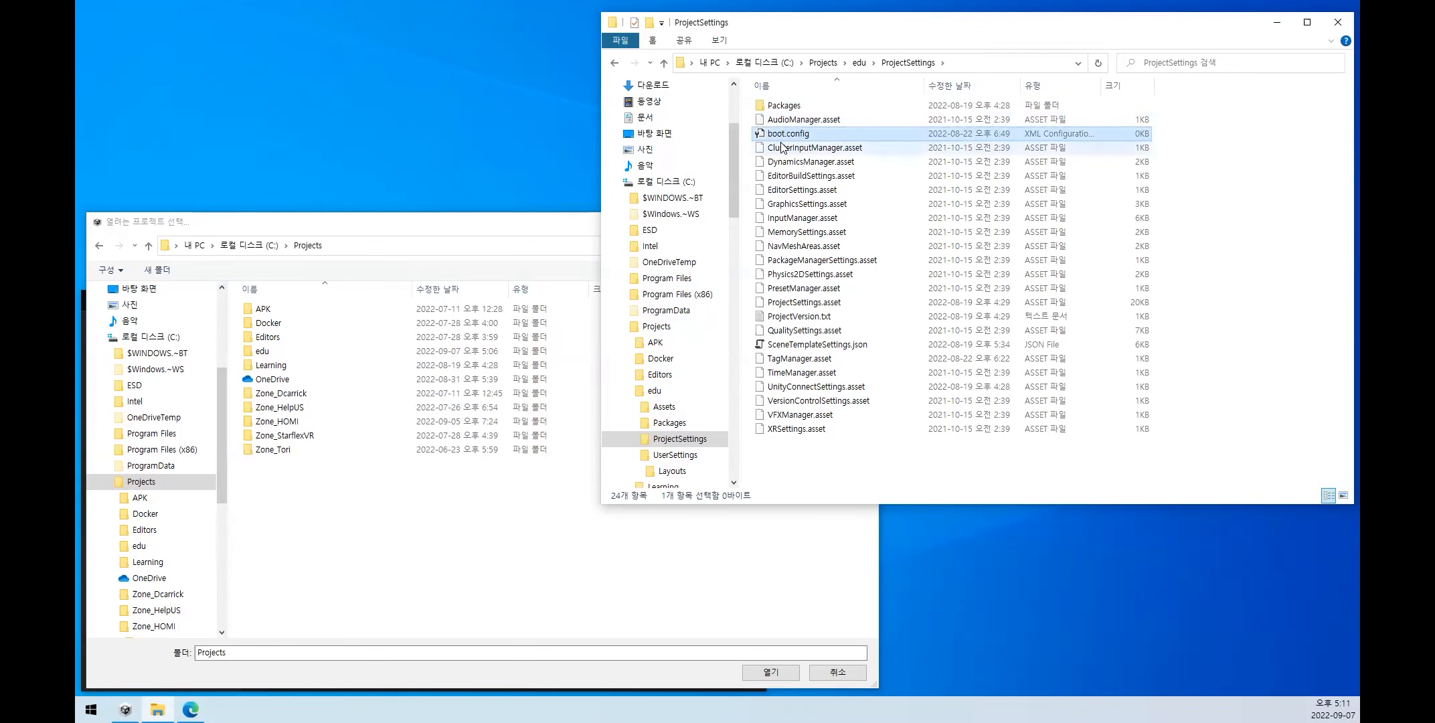
pyautogui.click(810, 344)
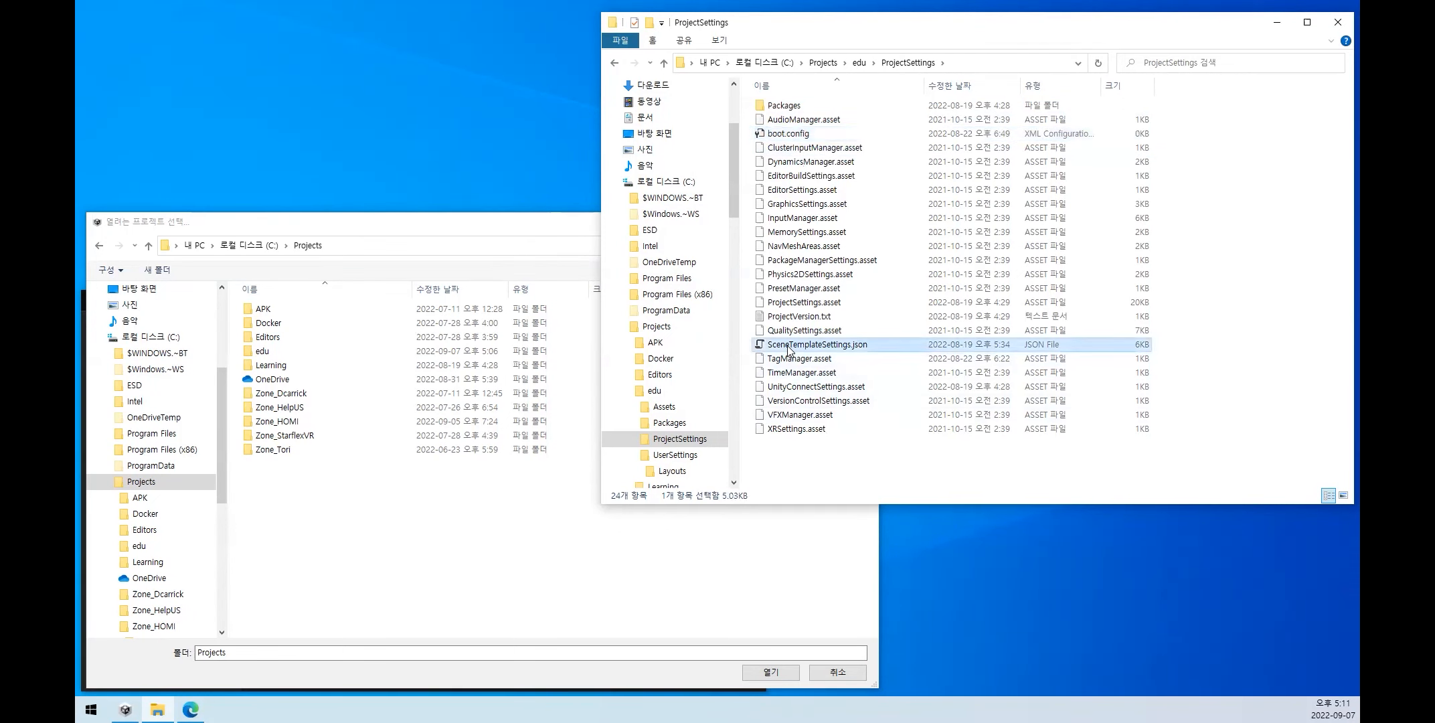
pyautogui.click(828, 317)
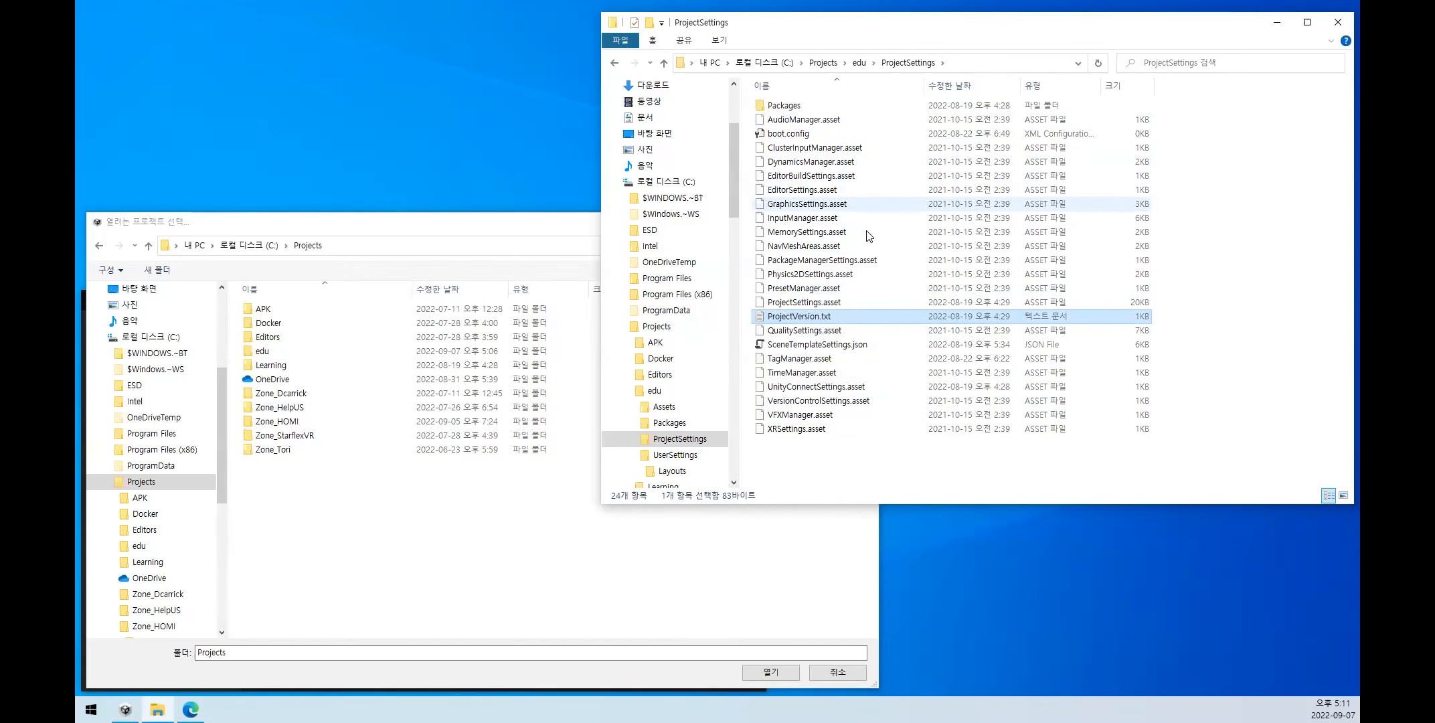
pyautogui.press('BackSpace')
pyautogui.doubleClick(776, 119)
pyautogui.press('BackSpace')
pyautogui.doubleClick(779, 105)
pyautogui.press('BackSpace')
pyautogui.click(906, 344)
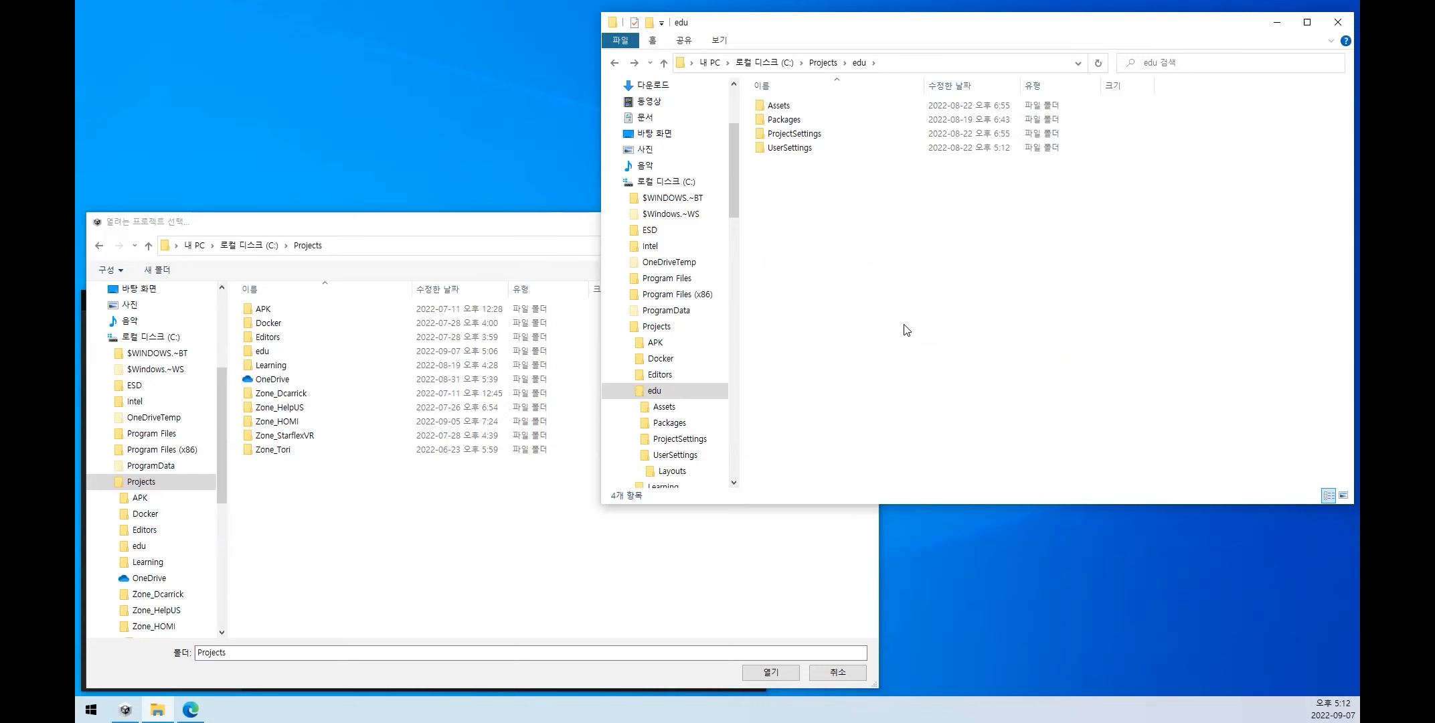
# - Return to C:\Projects, locate the edu folder and reopen it to review its top-level folders
pyautogui.press('BackSpace')
pyautogui.click(897, 319)
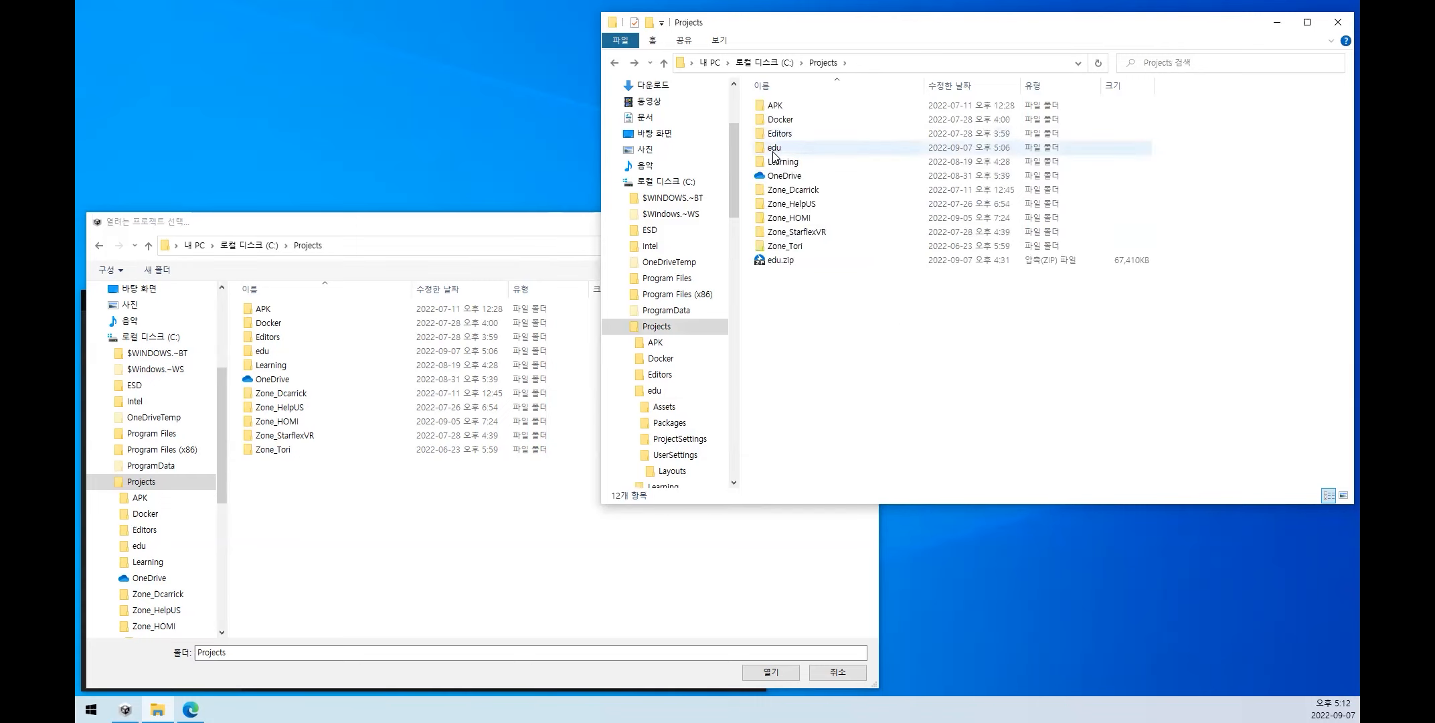
pyautogui.click(773, 151)
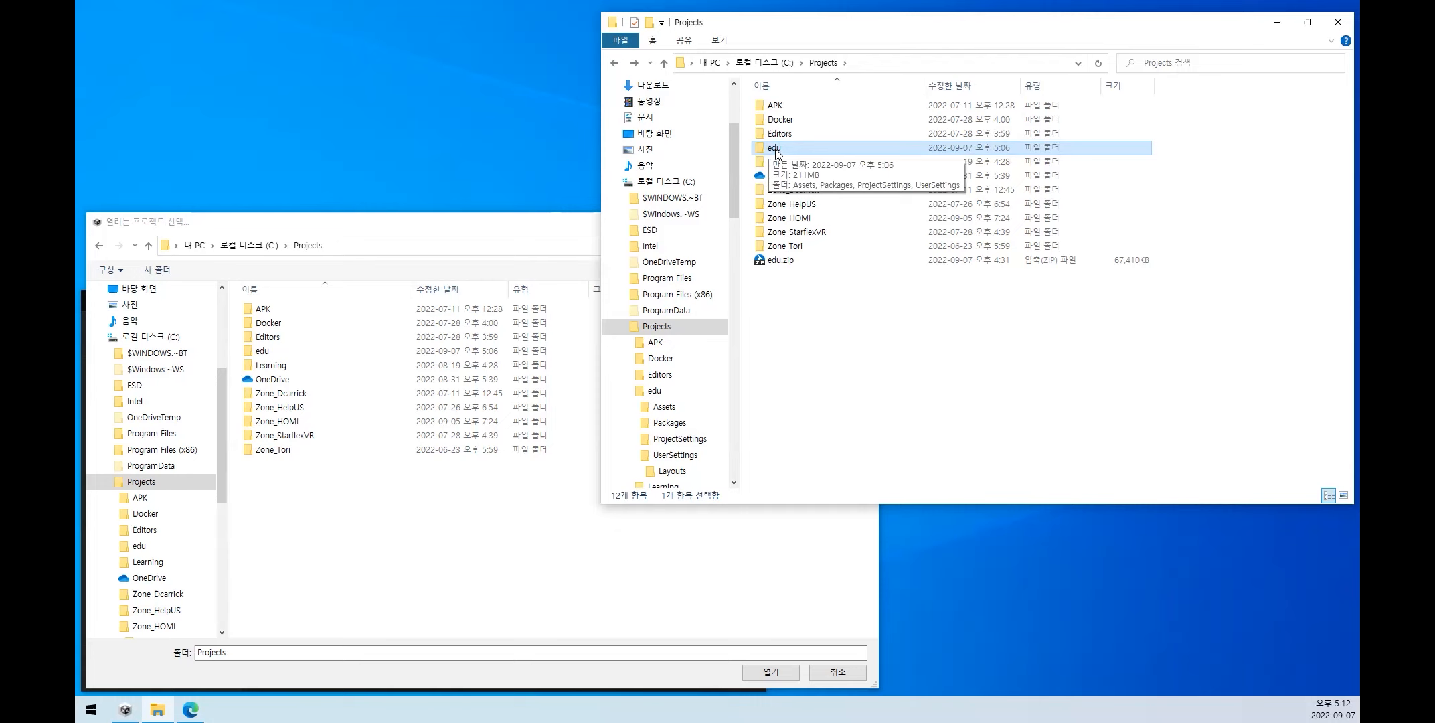
pyautogui.doubleClick(780, 148)
pyautogui.moveTo(930, 332); pyautogui.dragTo(756, 99)
pyautogui.click(907, 324)
# - Open the edu folder itself from C:\Projects as the Unity project, and dismiss the editor version selection
pyautogui.click(359, 473)
pyautogui.doubleClick(264, 352)
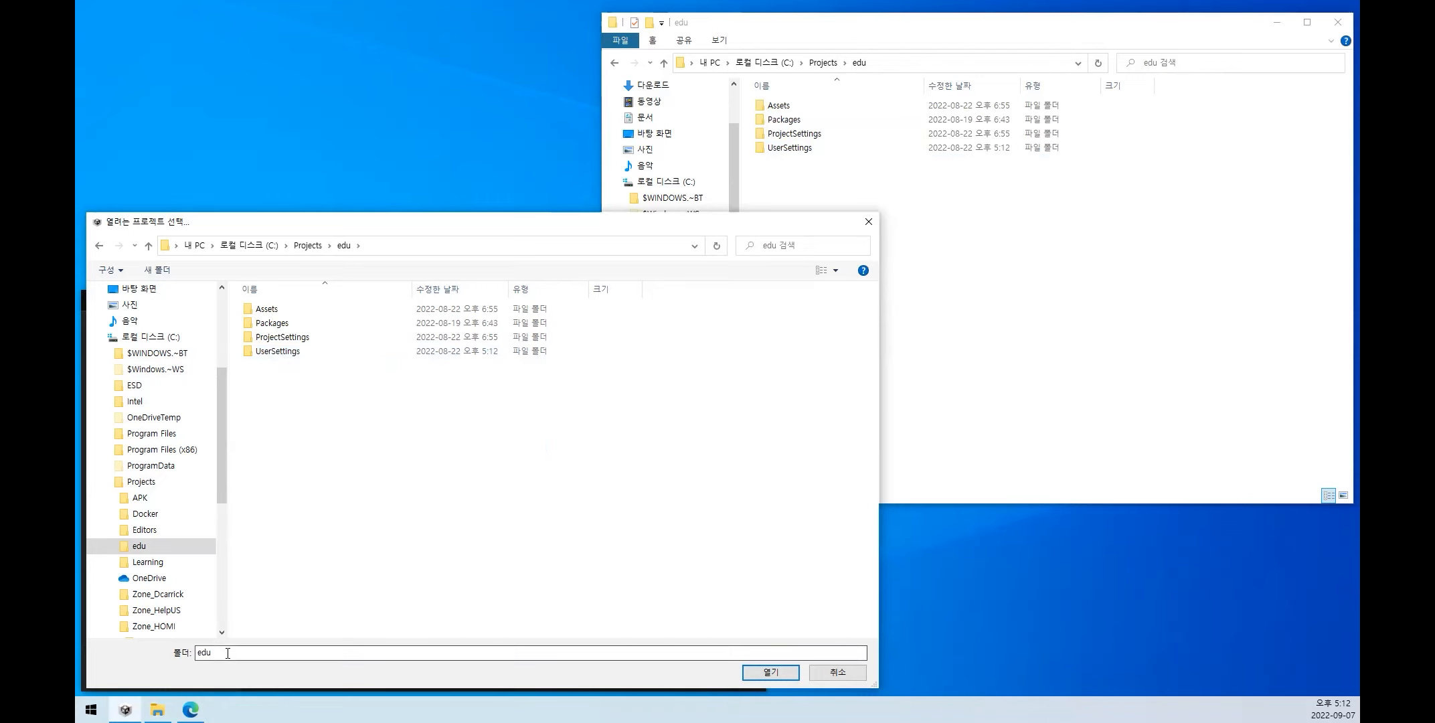
pyautogui.click(281, 324)
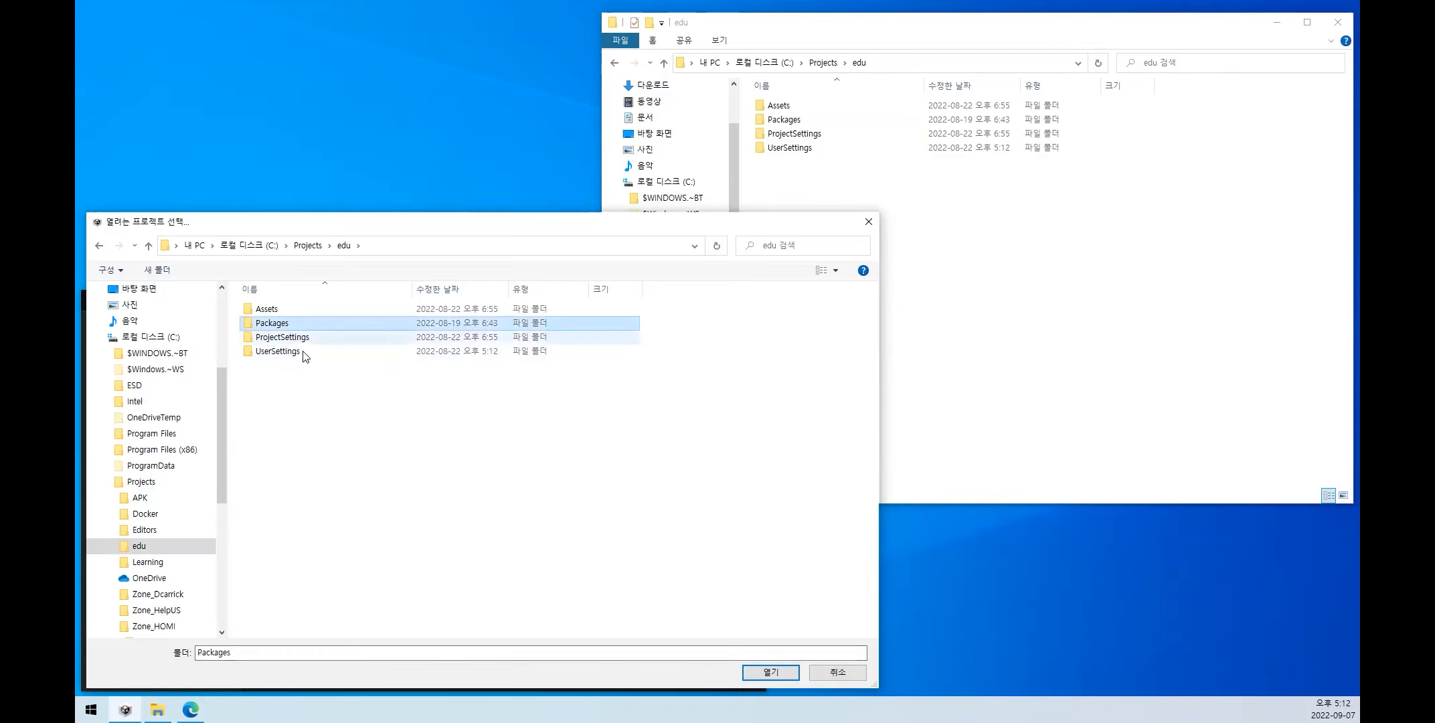
pyautogui.click(99, 246)
pyautogui.click(268, 352)
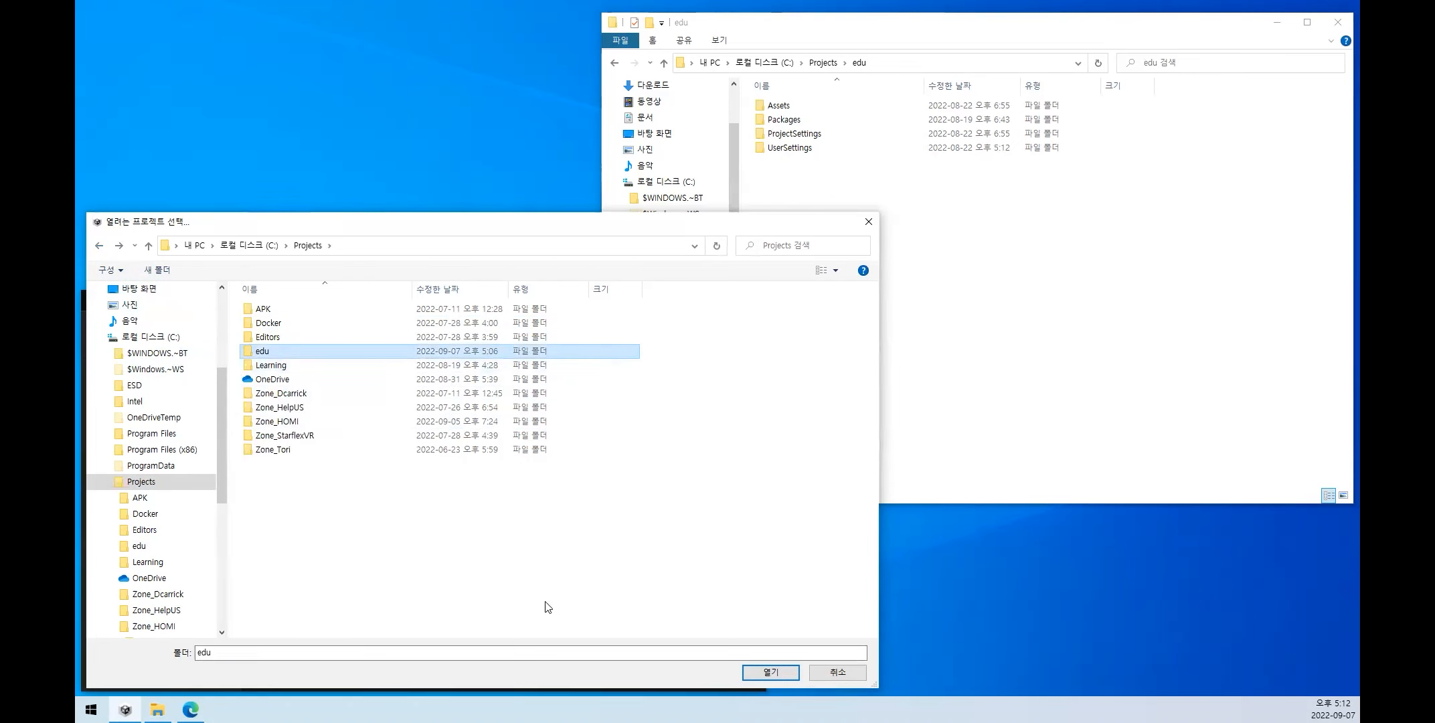
pyautogui.click(750, 671)
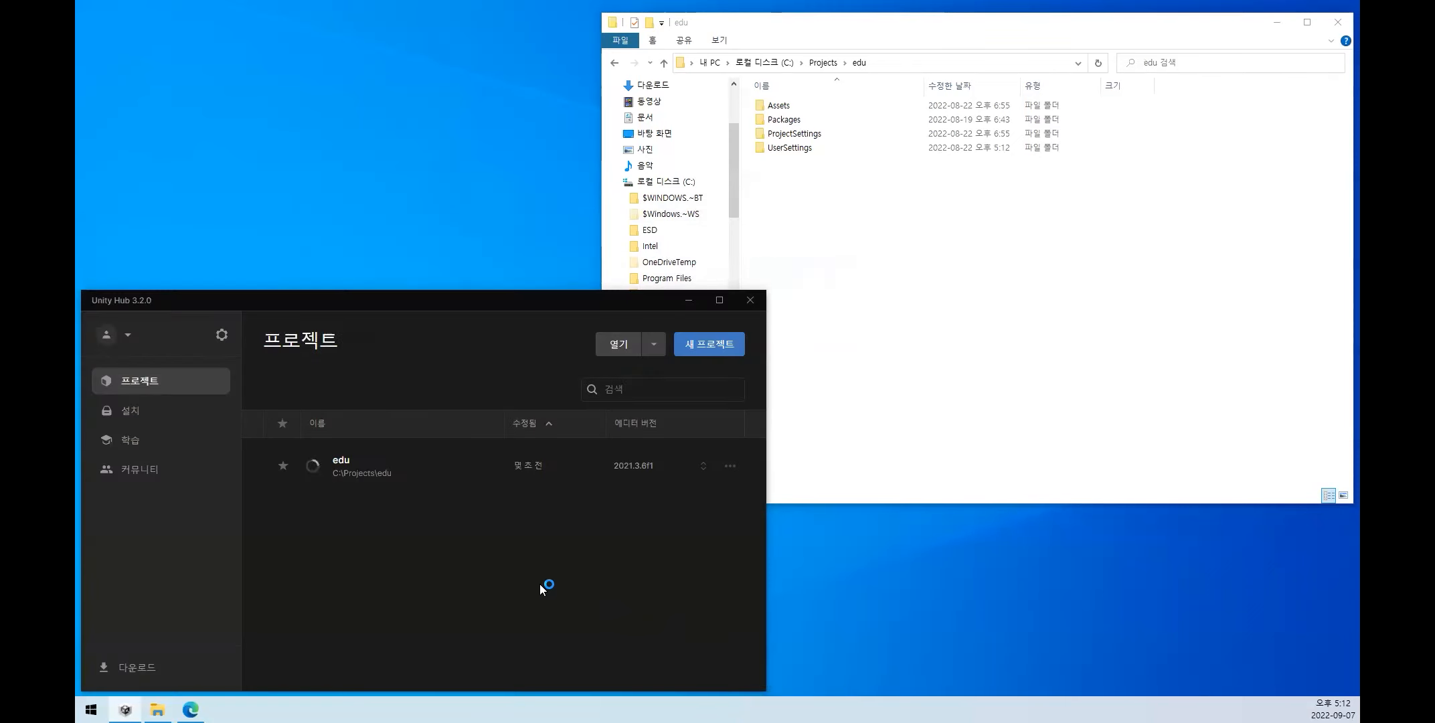
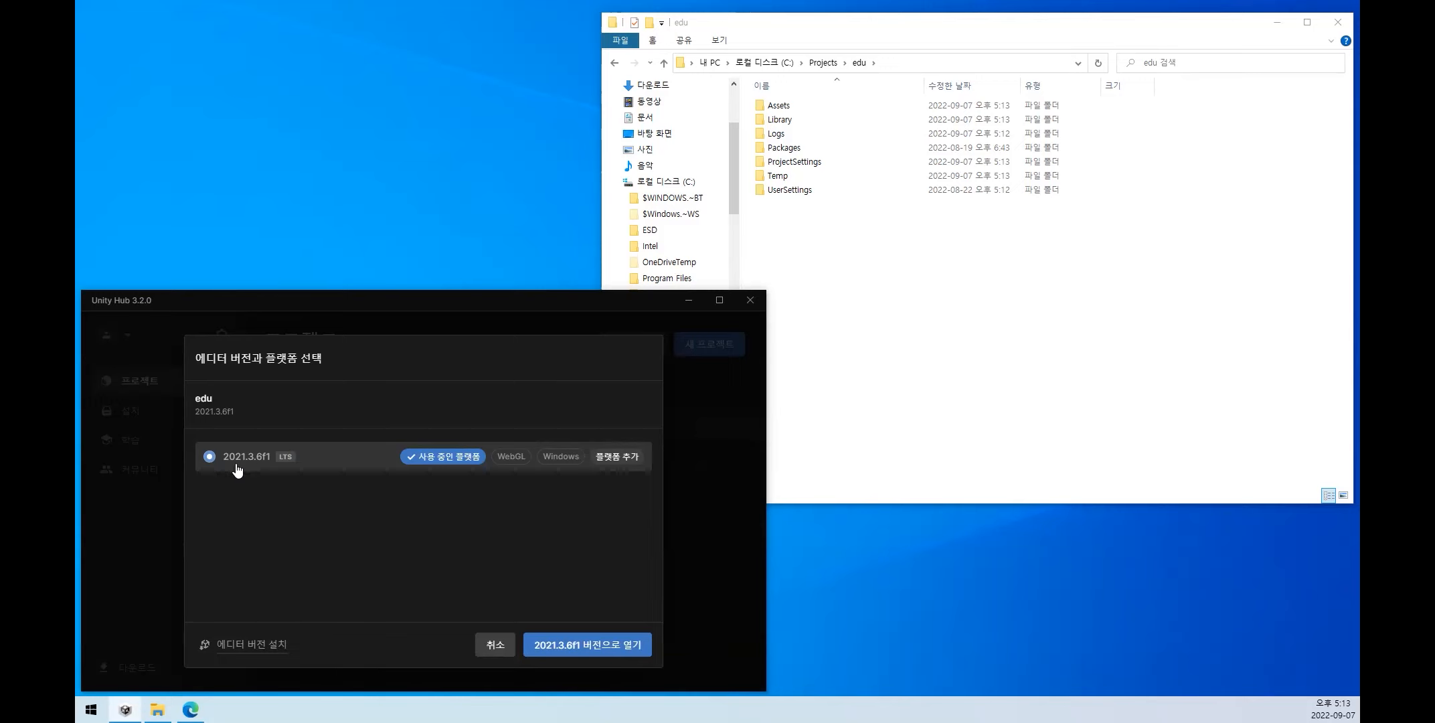
pyautogui.click(496, 643)
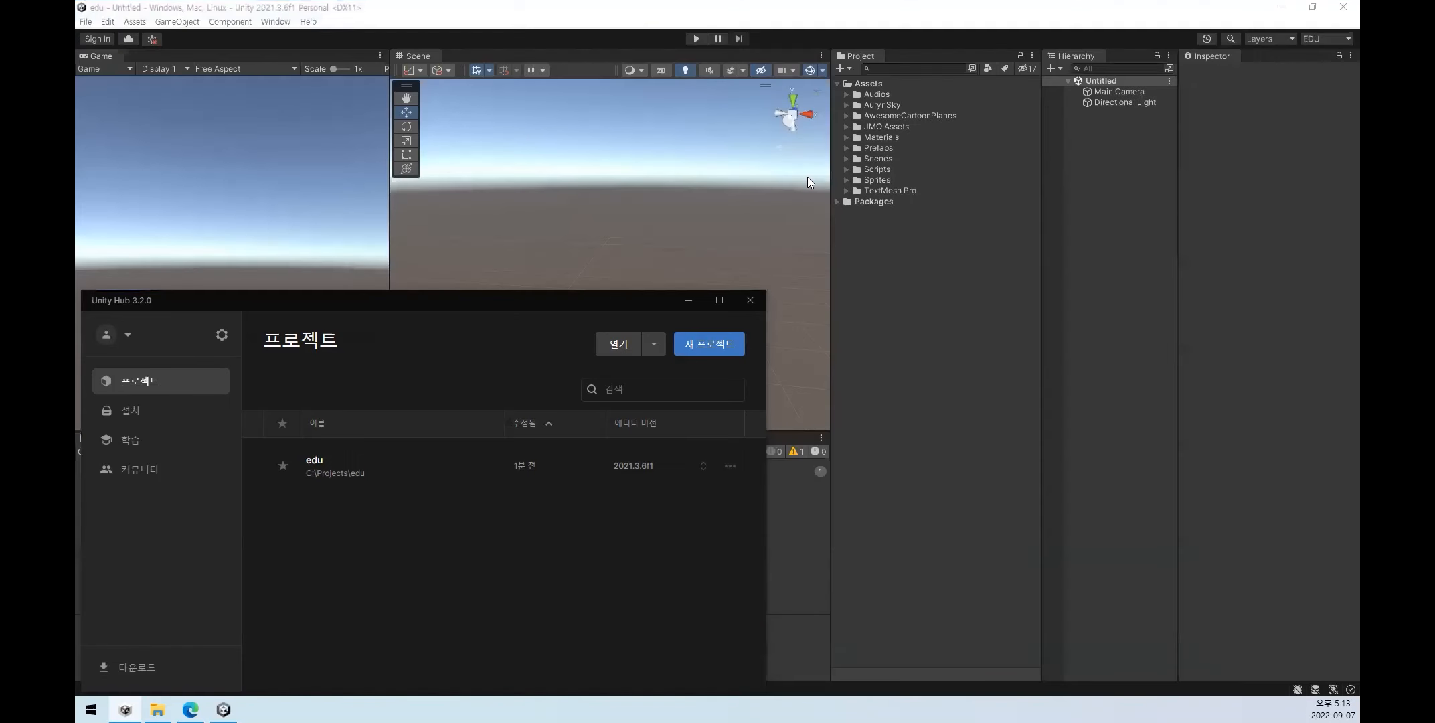
# - Switch to File Explorer and examine the Temp, Logs and Library folders inside edu
pyautogui.click(159, 704)
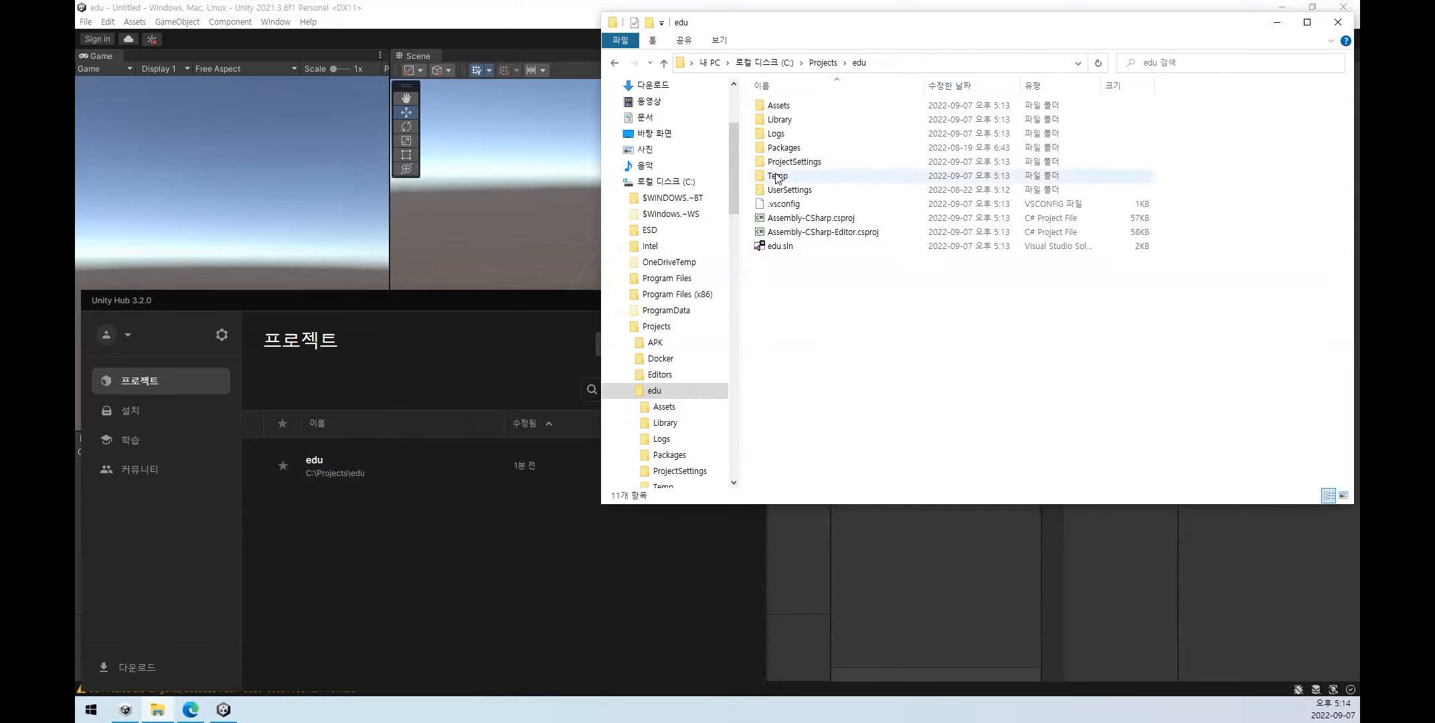
pyautogui.moveTo(777, 177)
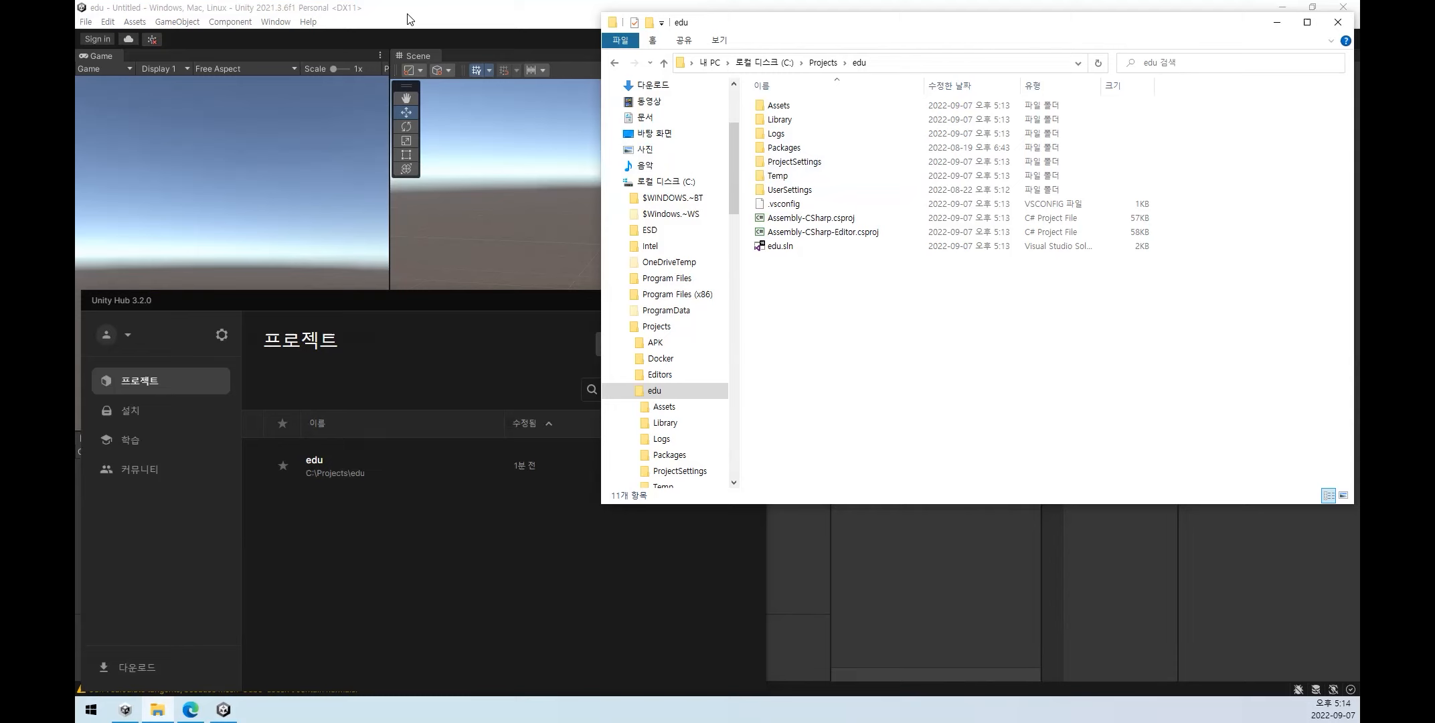
pyautogui.click(777, 178)
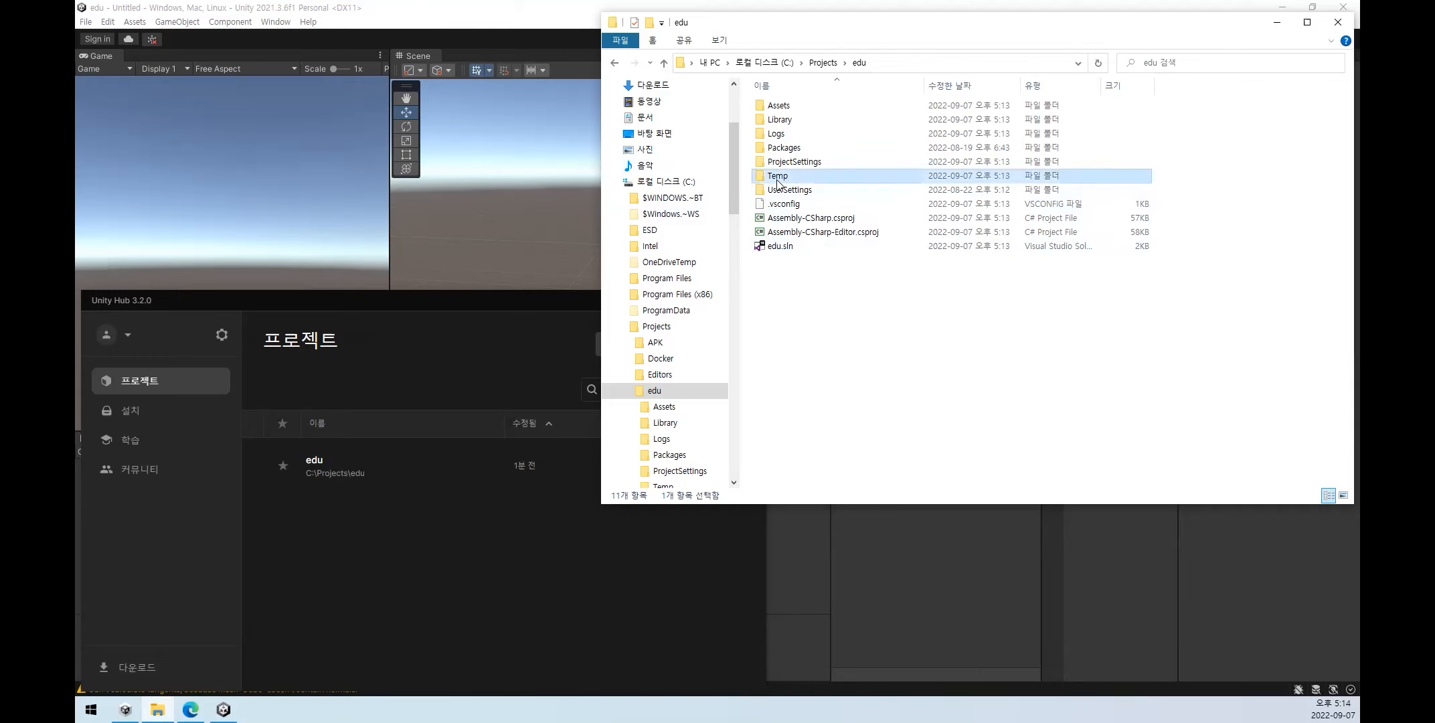
pyautogui.click(783, 132)
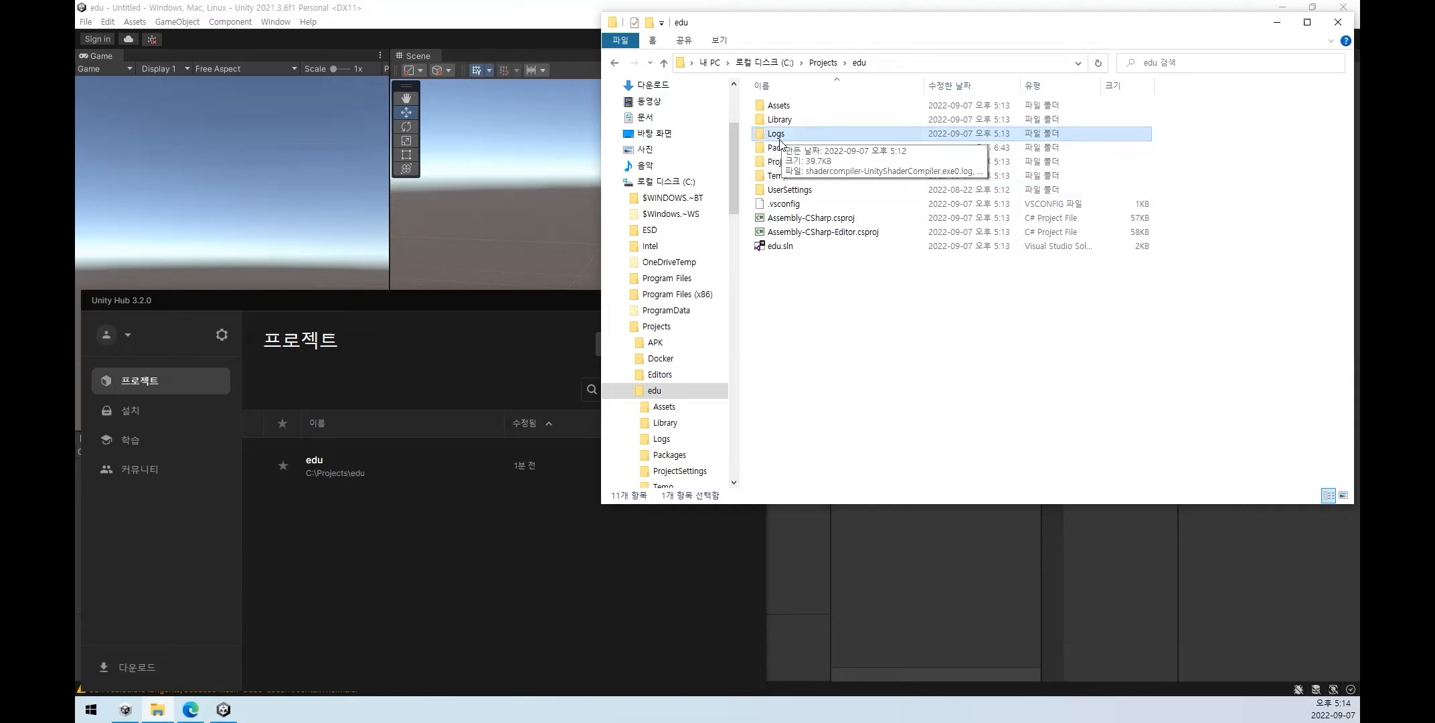
pyautogui.click(785, 121)
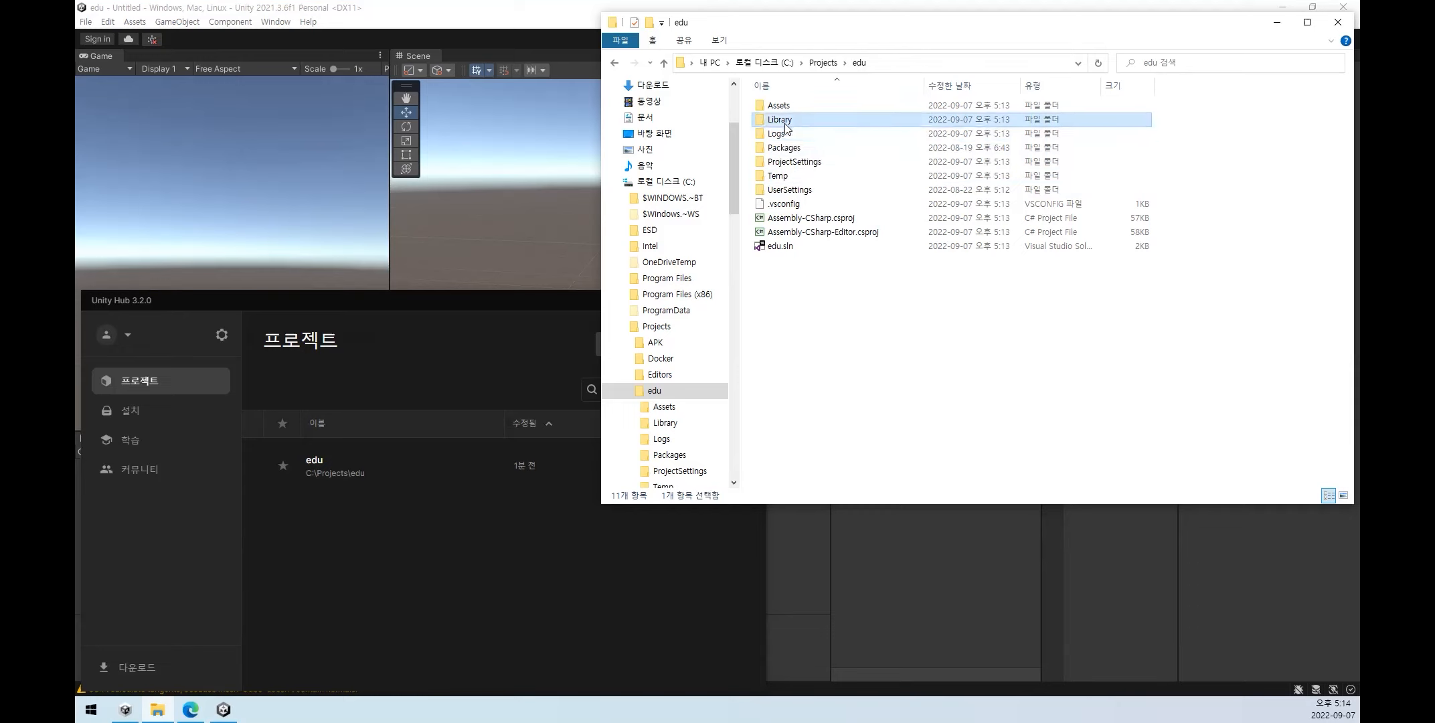
# - Check the size properties of the Library folder, and those of all the other items in edu together
pyautogui.rightClick(789, 121)
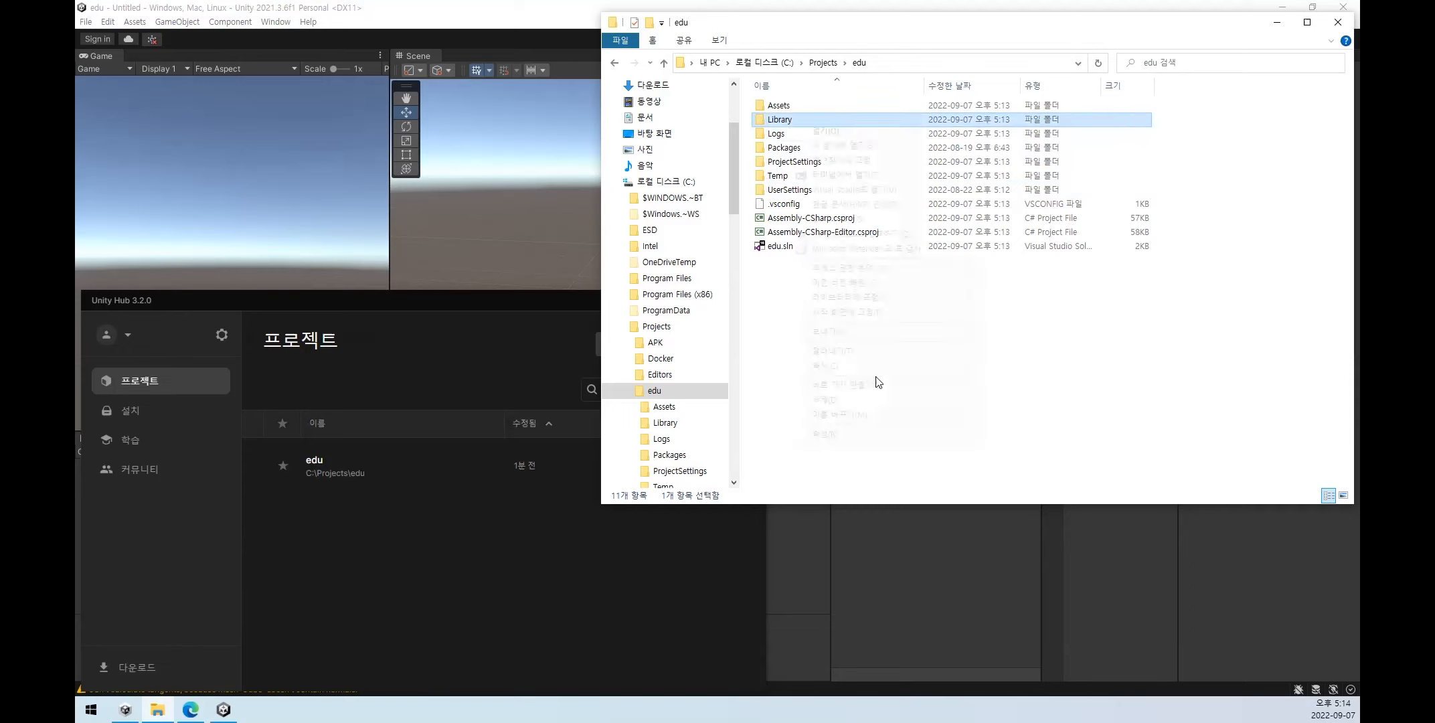
pyautogui.click(847, 446)
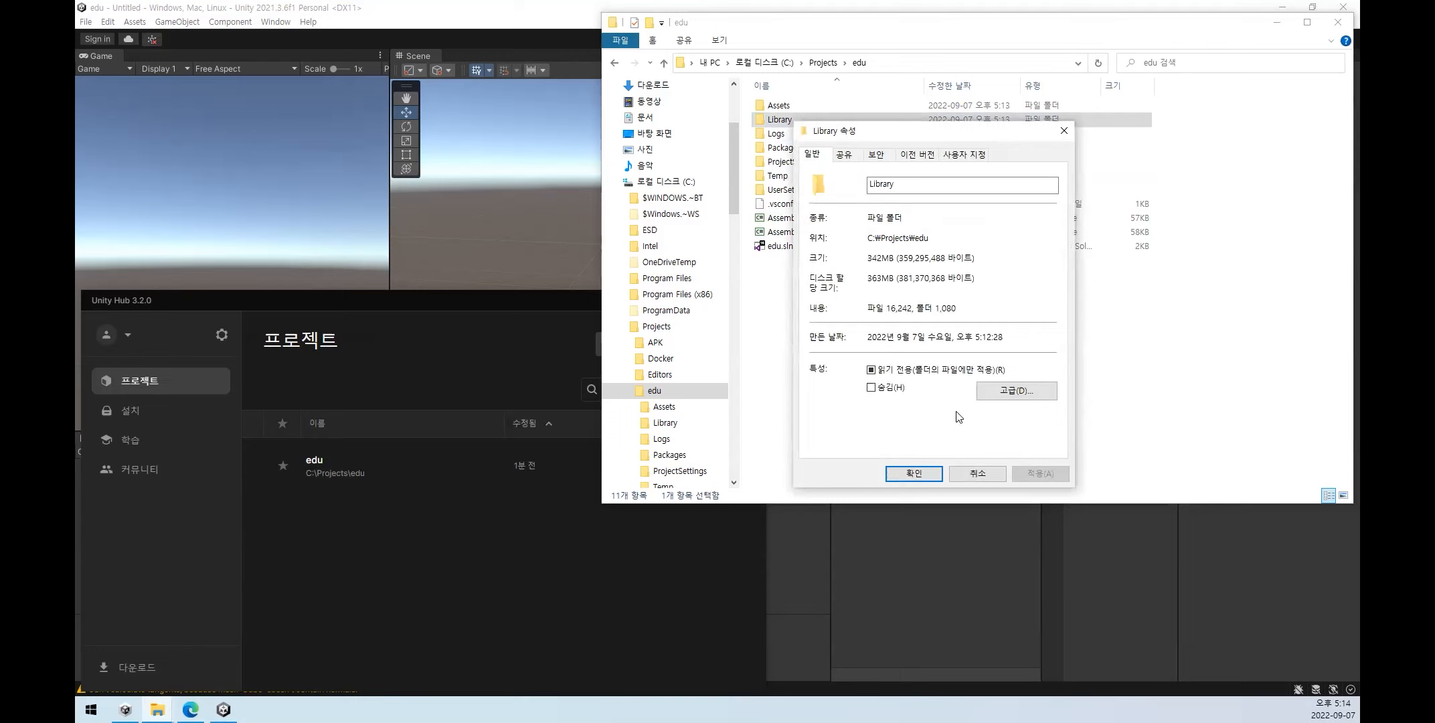
pyautogui.click(978, 473)
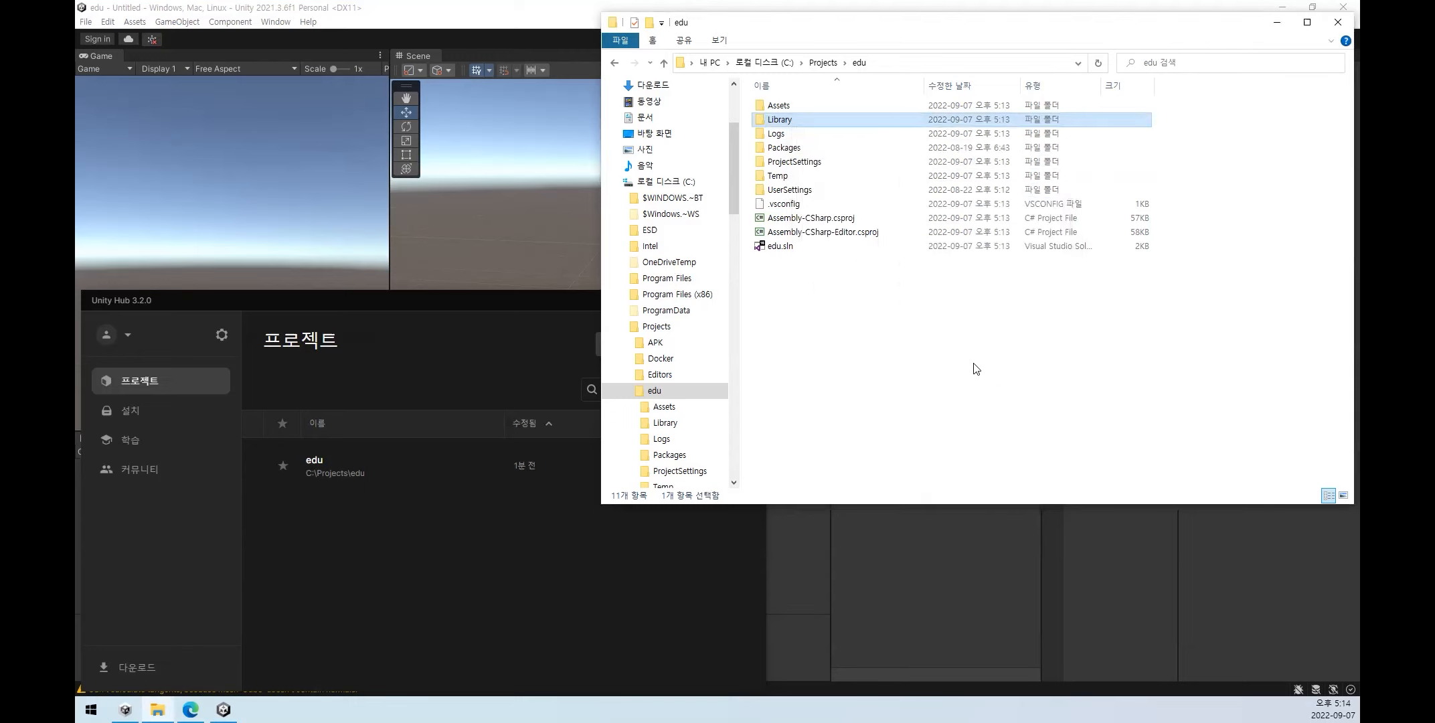
pyautogui.keyDown('ctrl'); pyautogui.moveTo(977, 363); pyautogui.dragTo(758, 95); pyautogui.keyUp('ctrl')
pyautogui.rightClick(807, 156)
pyautogui.press('r')
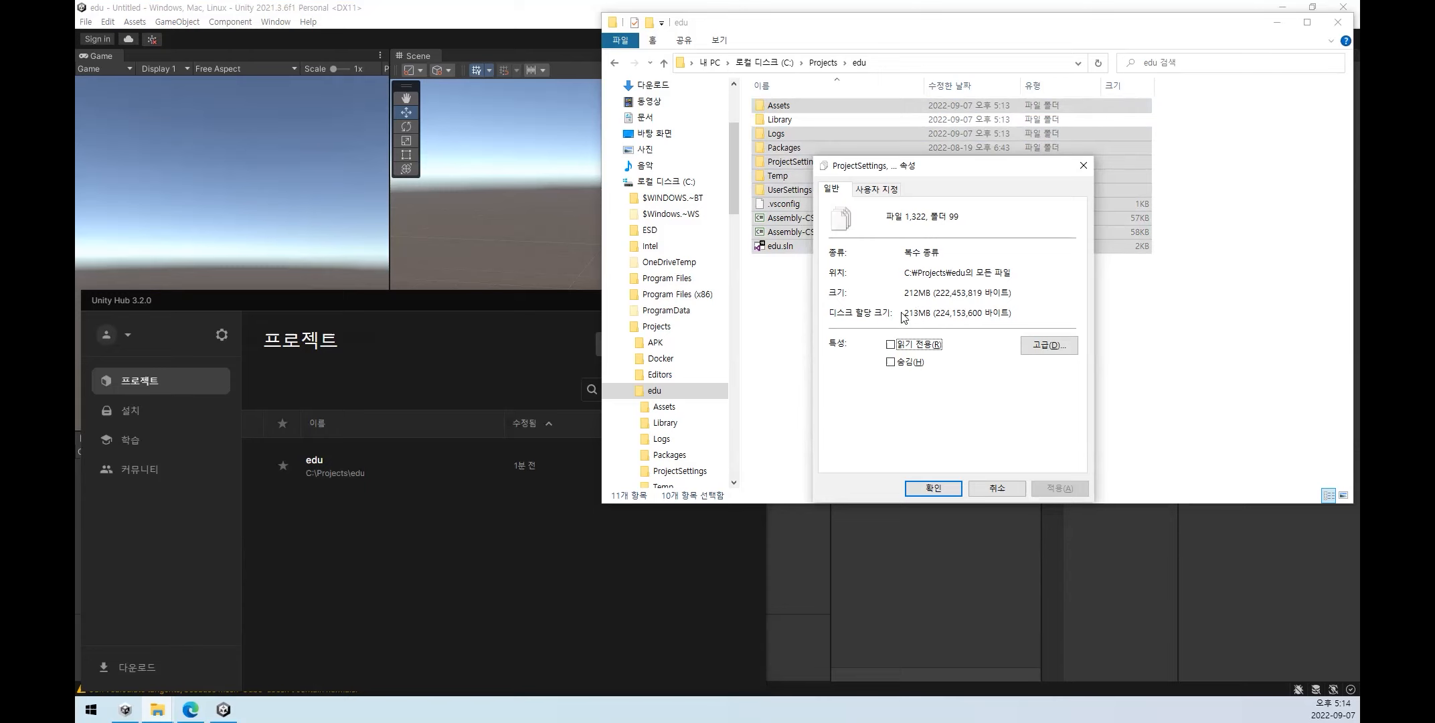
pyautogui.click(997, 487)
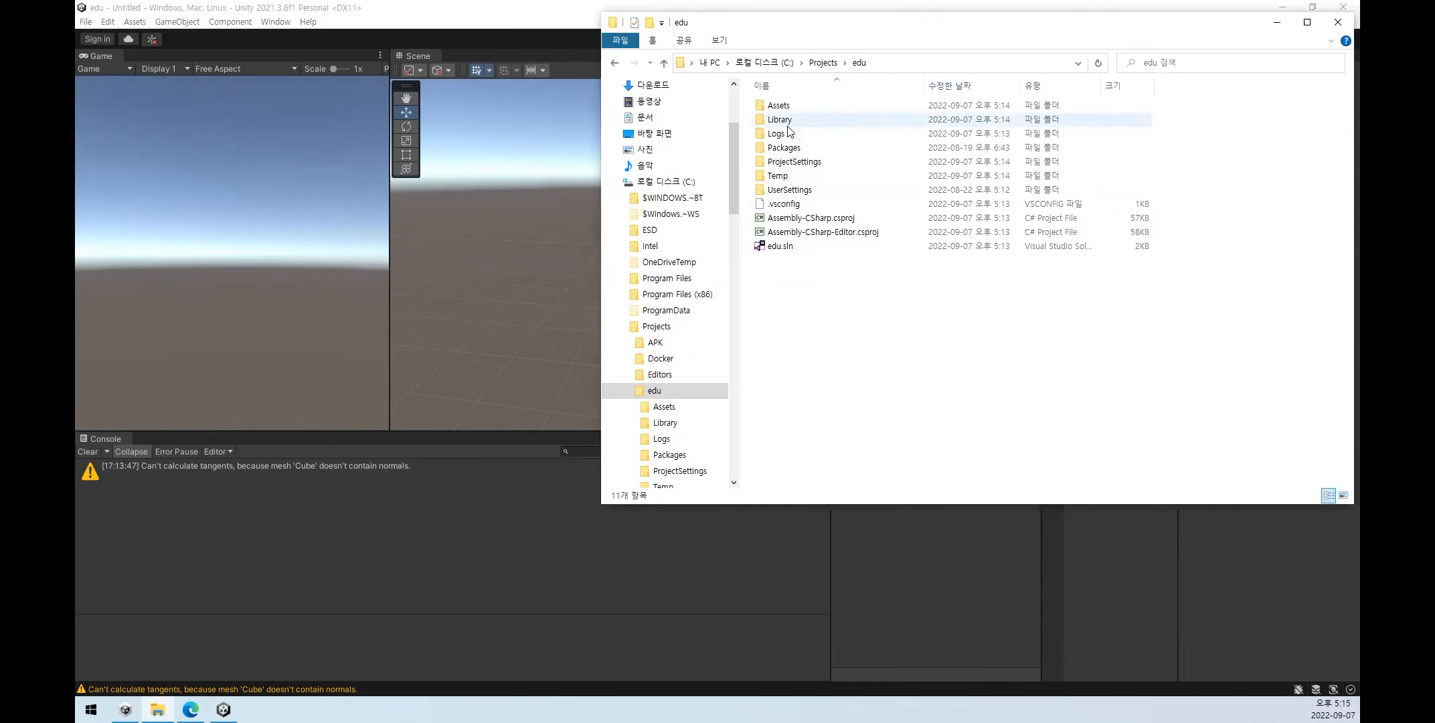
# - Open edu's Library folder and look through its subfolders and files
pyautogui.click(788, 127)
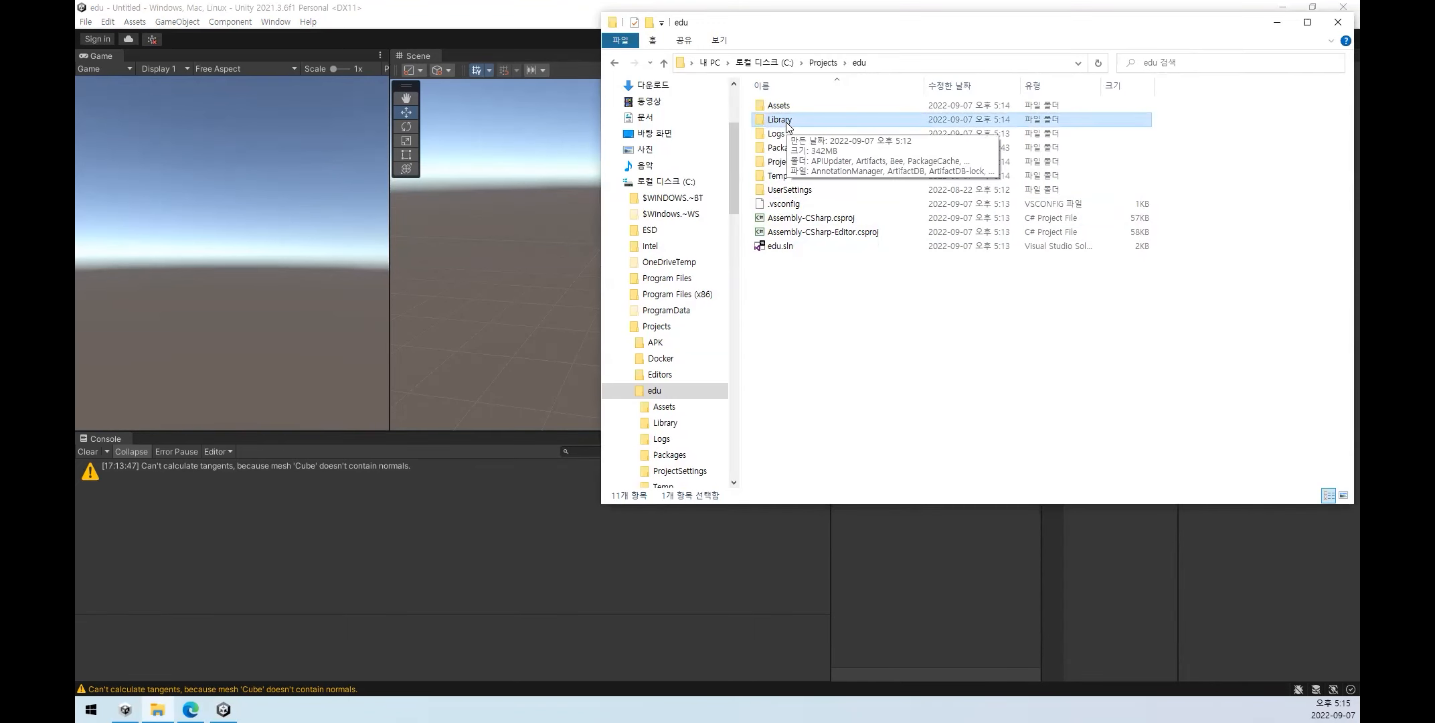
pyautogui.doubleClick(788, 127)
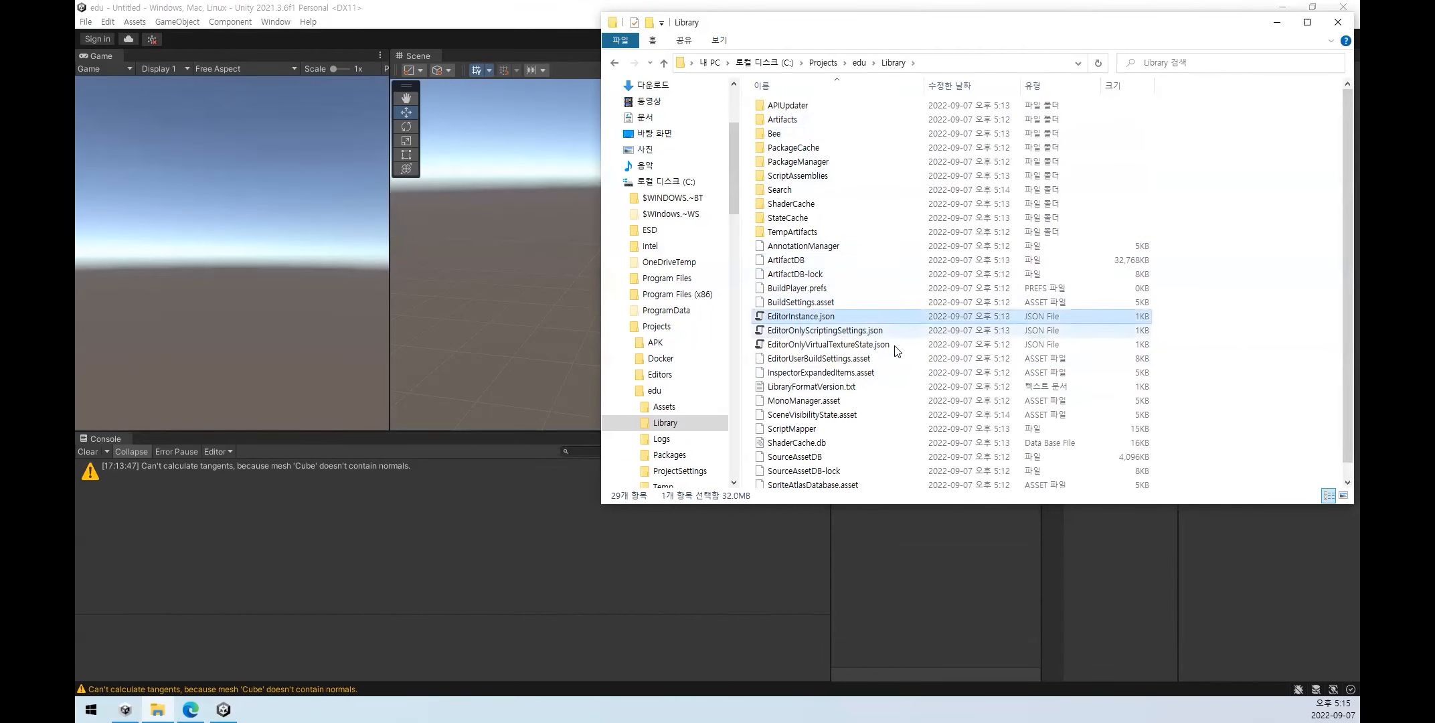
pyautogui.click(895, 391)
pyautogui.scroll(-1, 890, 422)
pyautogui.click(867, 396)
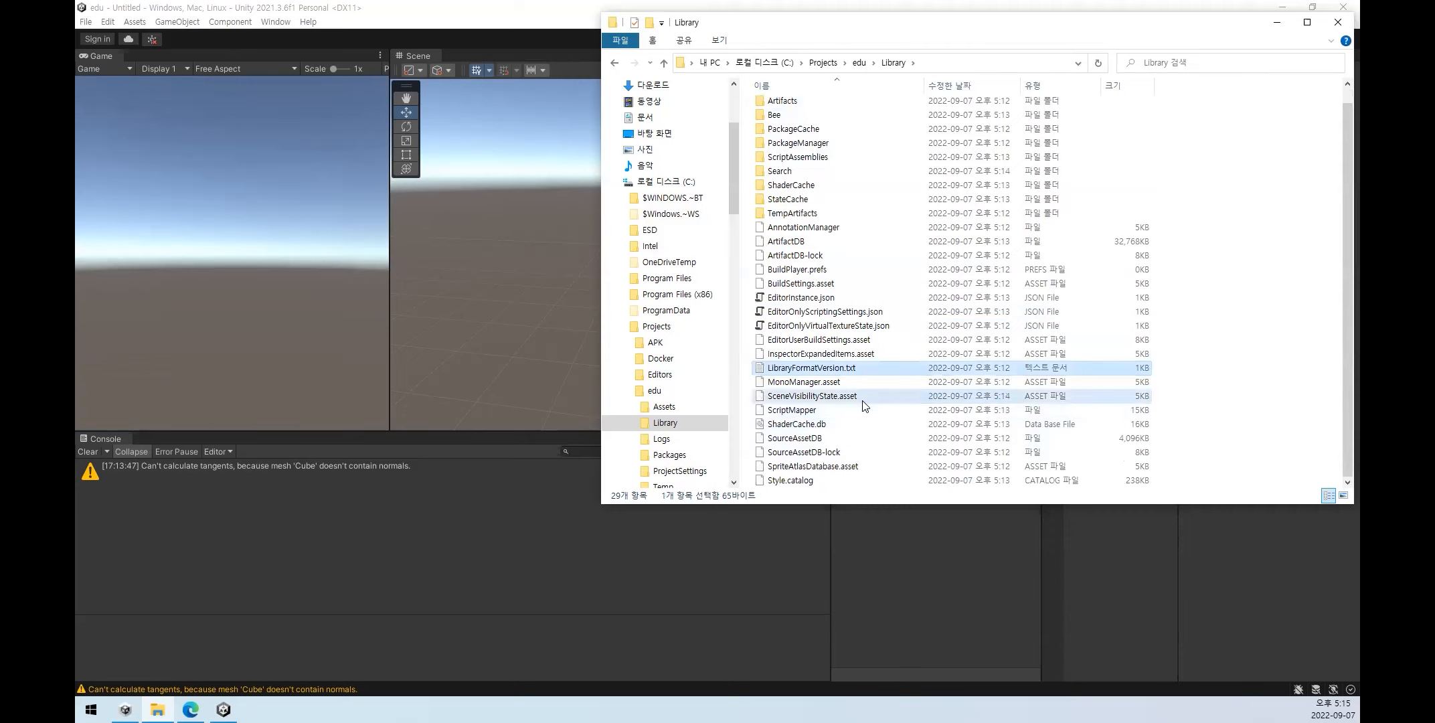
pyautogui.click(861, 381)
pyautogui.scroll(1, 859, 378)
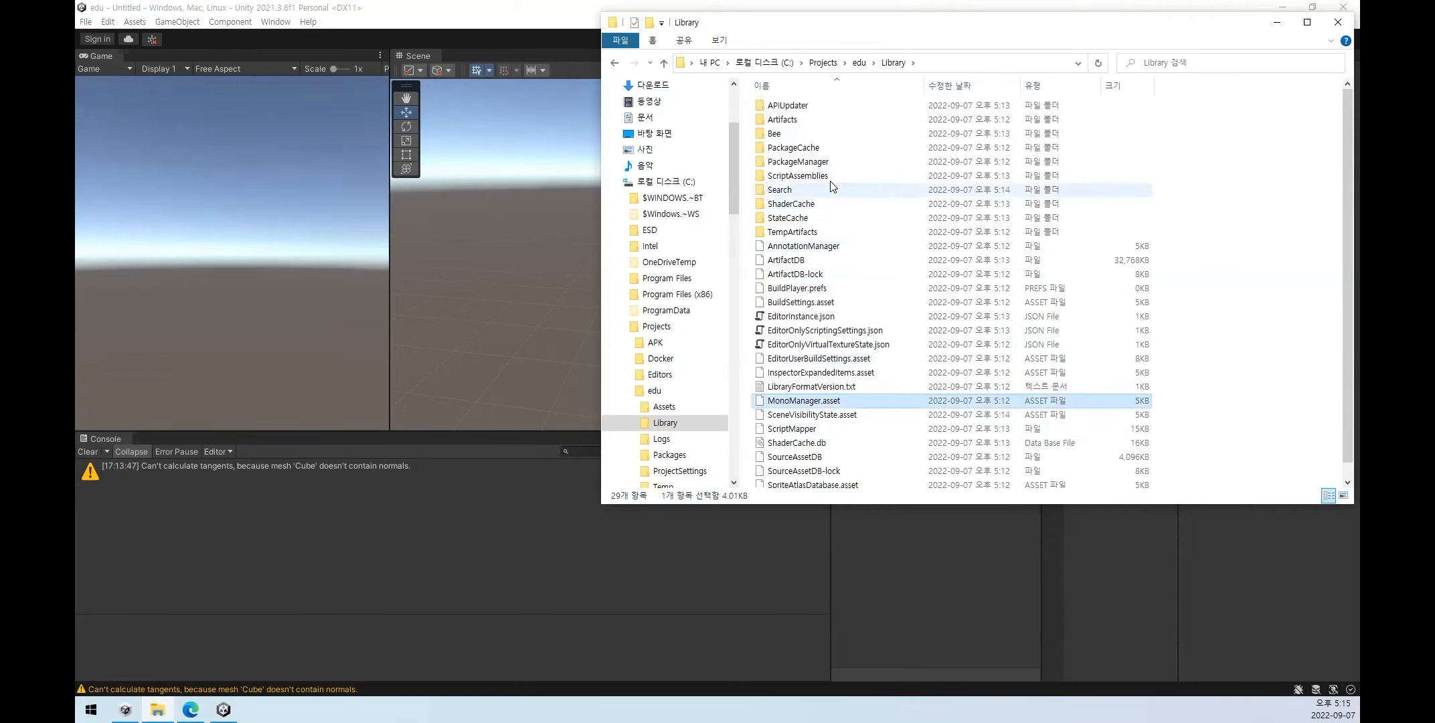
pyautogui.doubleClick(798, 162)
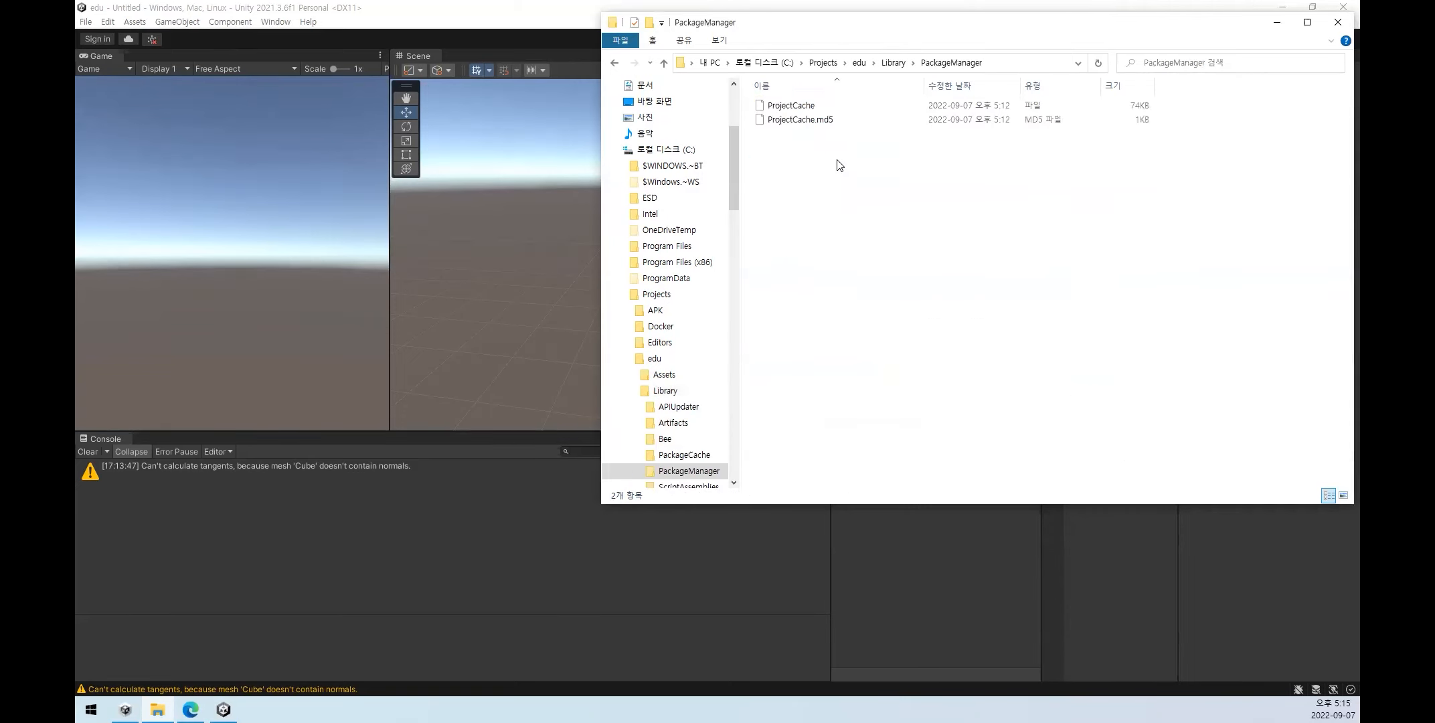
pyautogui.hotkey('alt', 'Left')
pyautogui.doubleClick(837, 148)
pyautogui.click(855, 218)
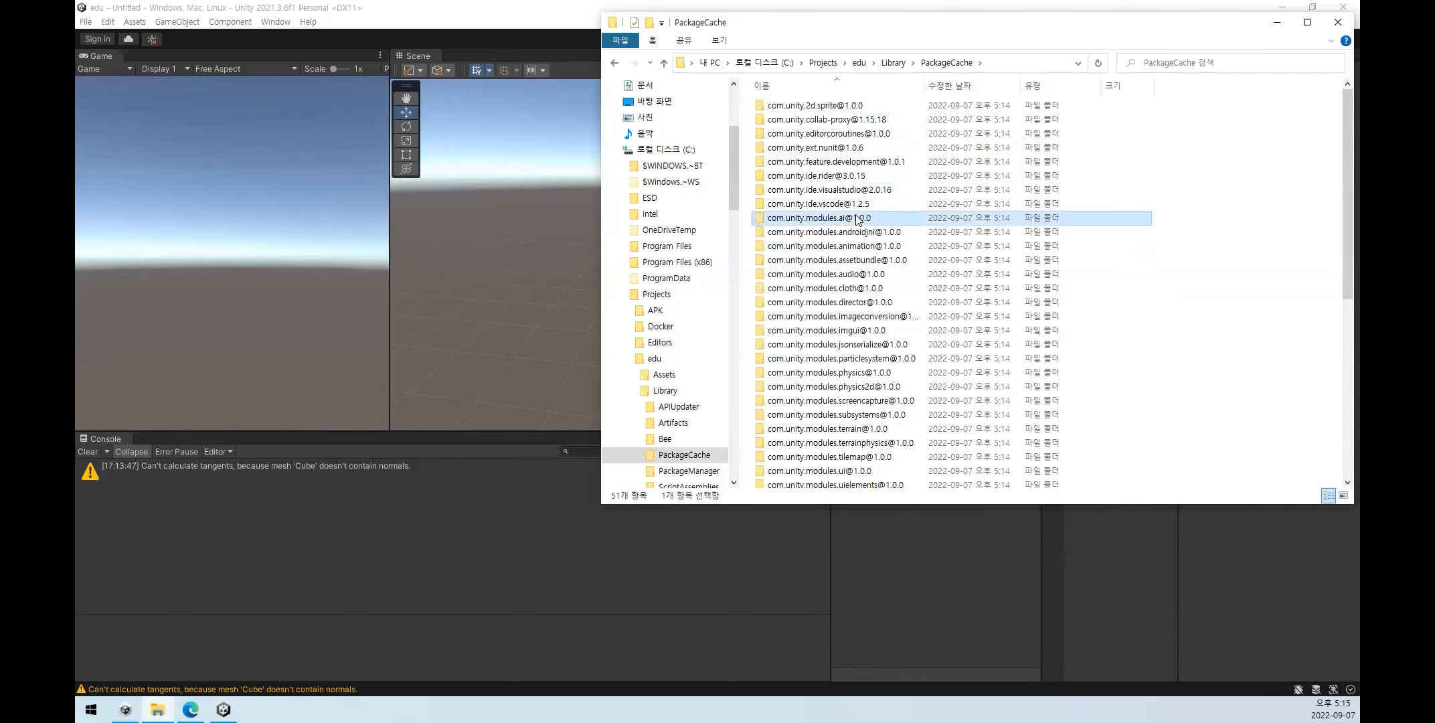
pyautogui.doubleClick(856, 217)
pyautogui.hotkey('alt', 'Left')
pyautogui.hotkey('alt', 'Left')
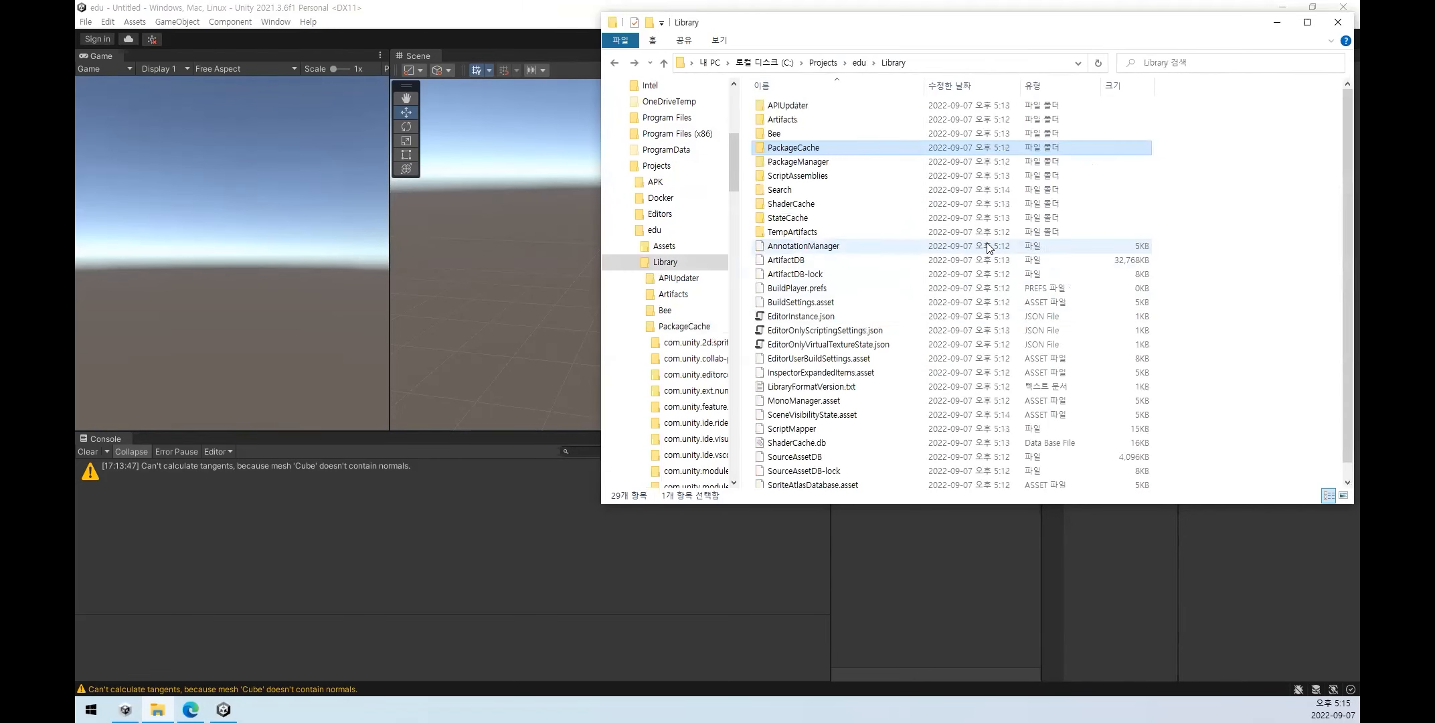
pyautogui.click(1173, 257)
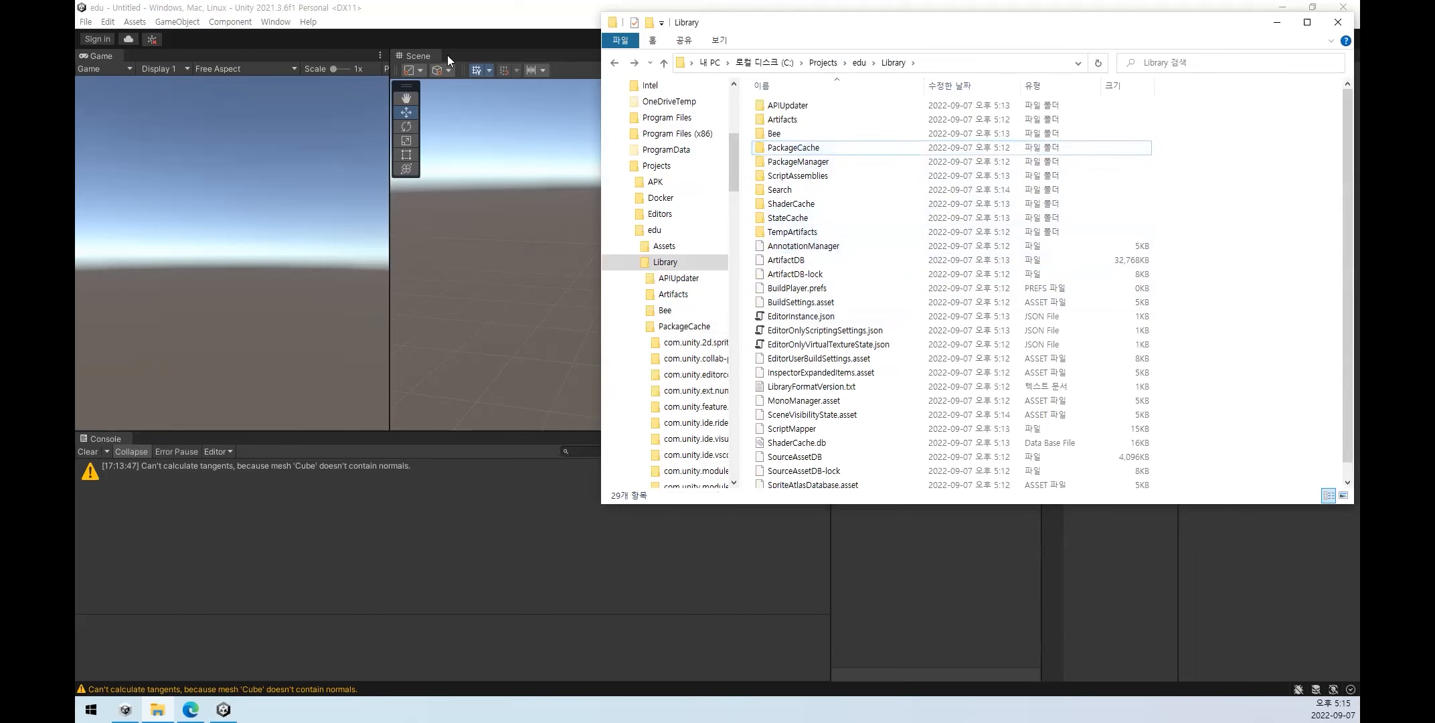
pyautogui.hotkey('alt', 'Left')
# - Switch to the Unity Editor, view the Package Manager's Unity Registry packages and close the Package Manager
pyautogui.click(483, 21)
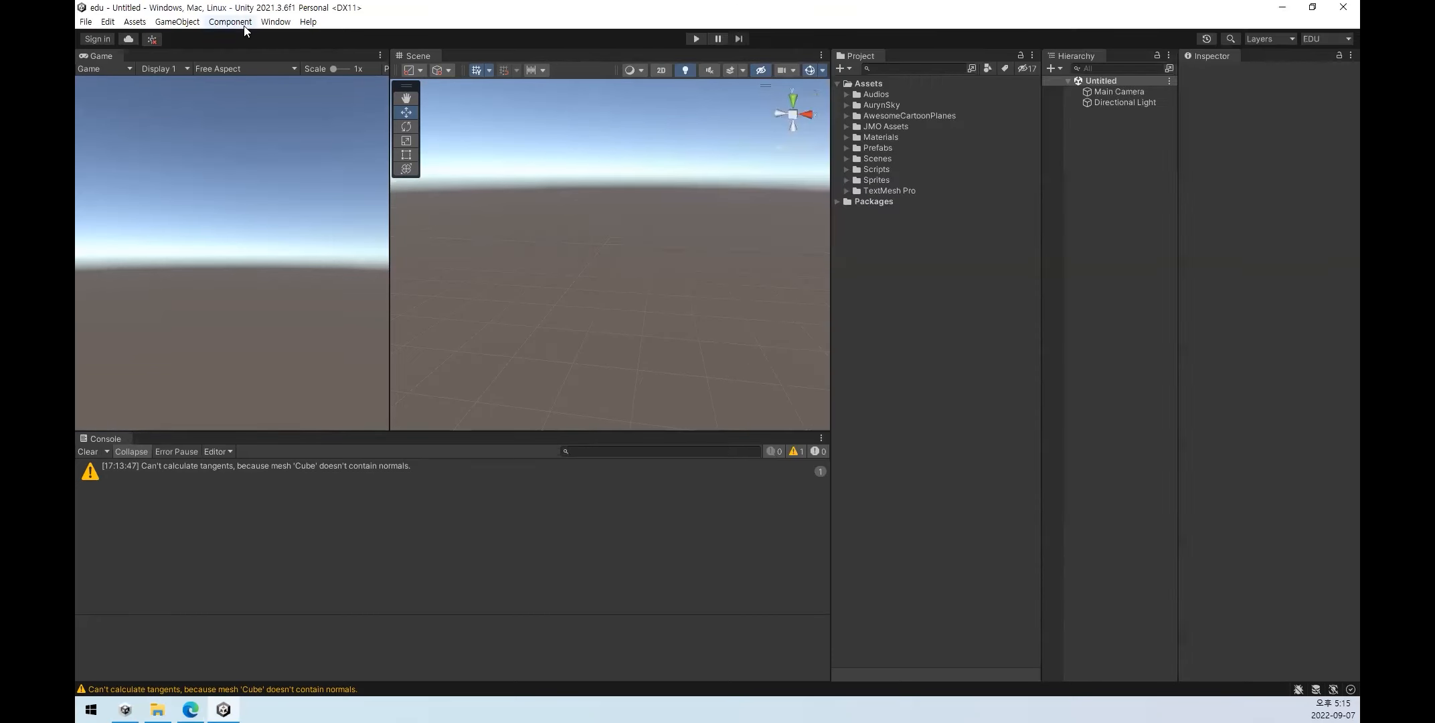
pyautogui.click(274, 23)
pyautogui.click(375, 207)
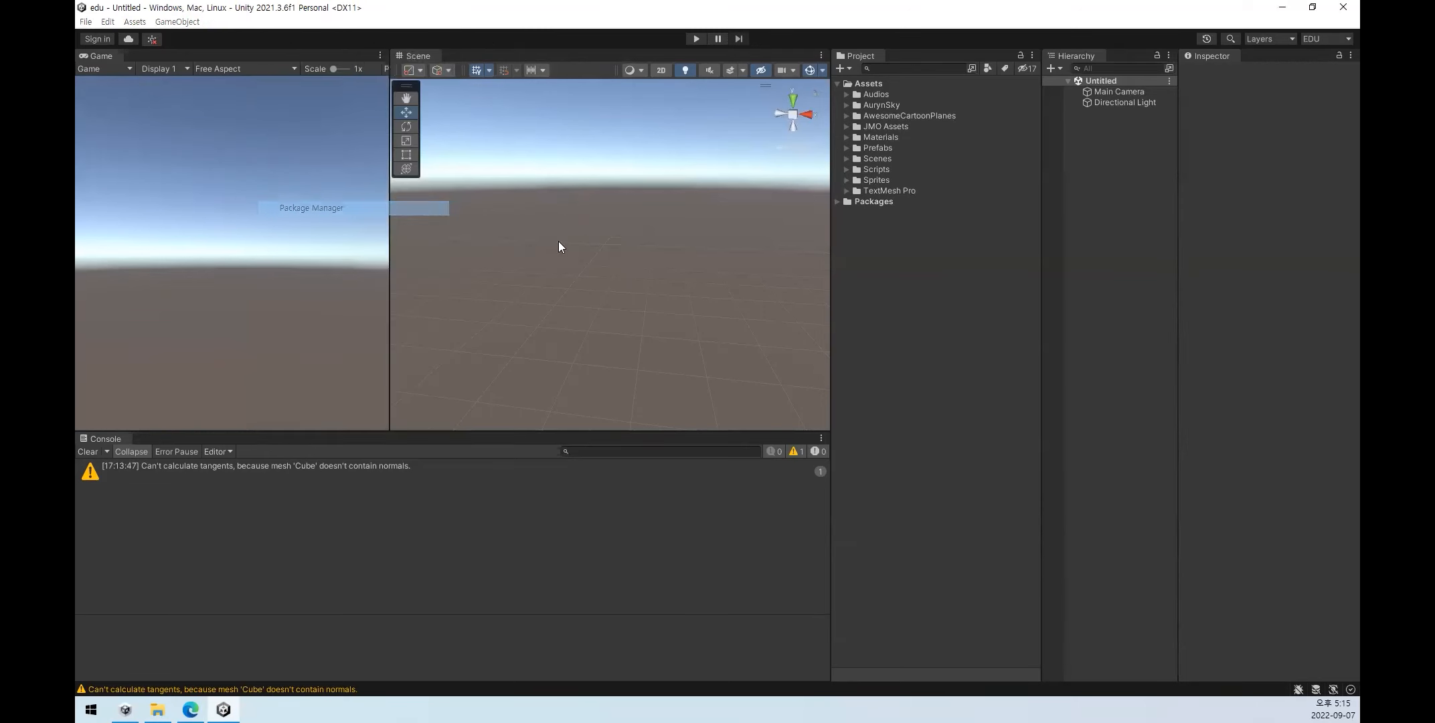
pyautogui.moveTo(520, 150); pyautogui.dragTo(688, 160)
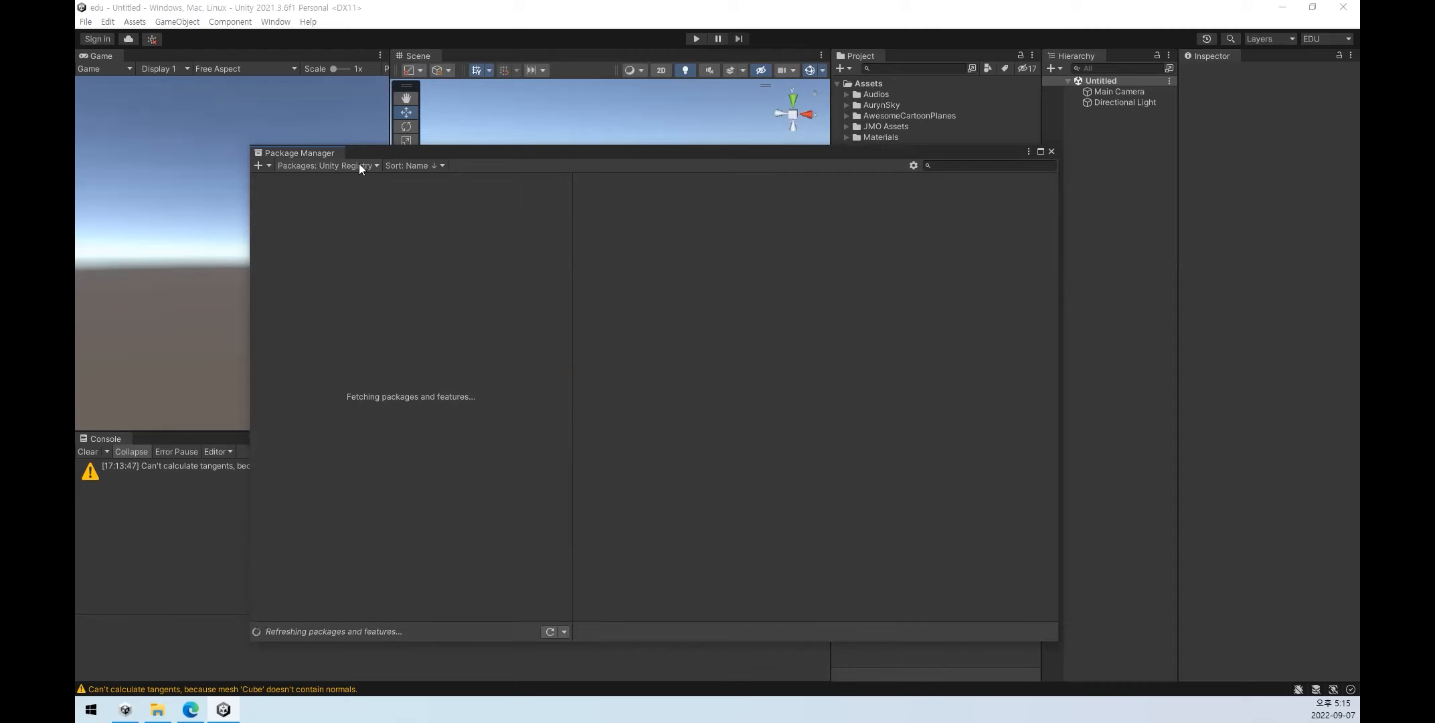
pyautogui.click(1051, 152)
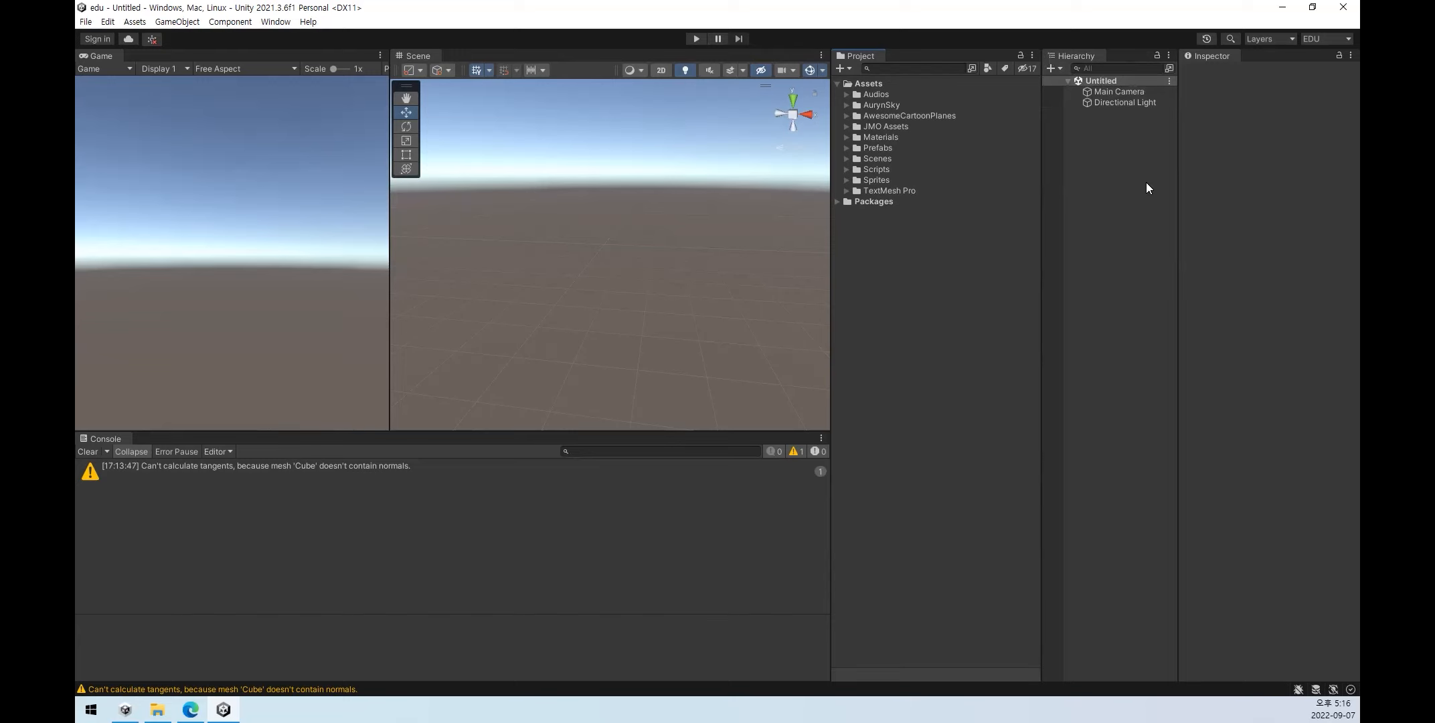
# - Run the untitled scene in Play mode
pyautogui.click(696, 38)
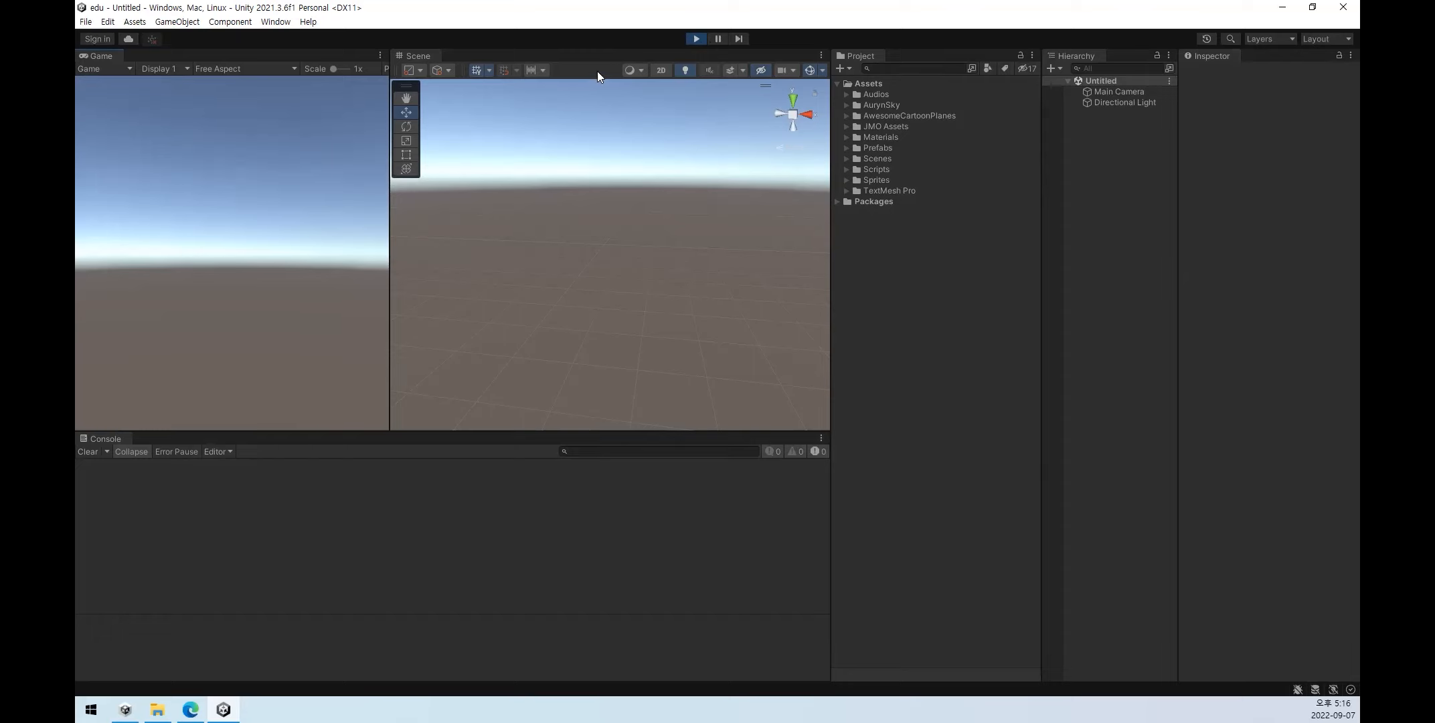
# - Stop Play mode and select GameScene inside the project's Scenes folder
pyautogui.click(697, 39)
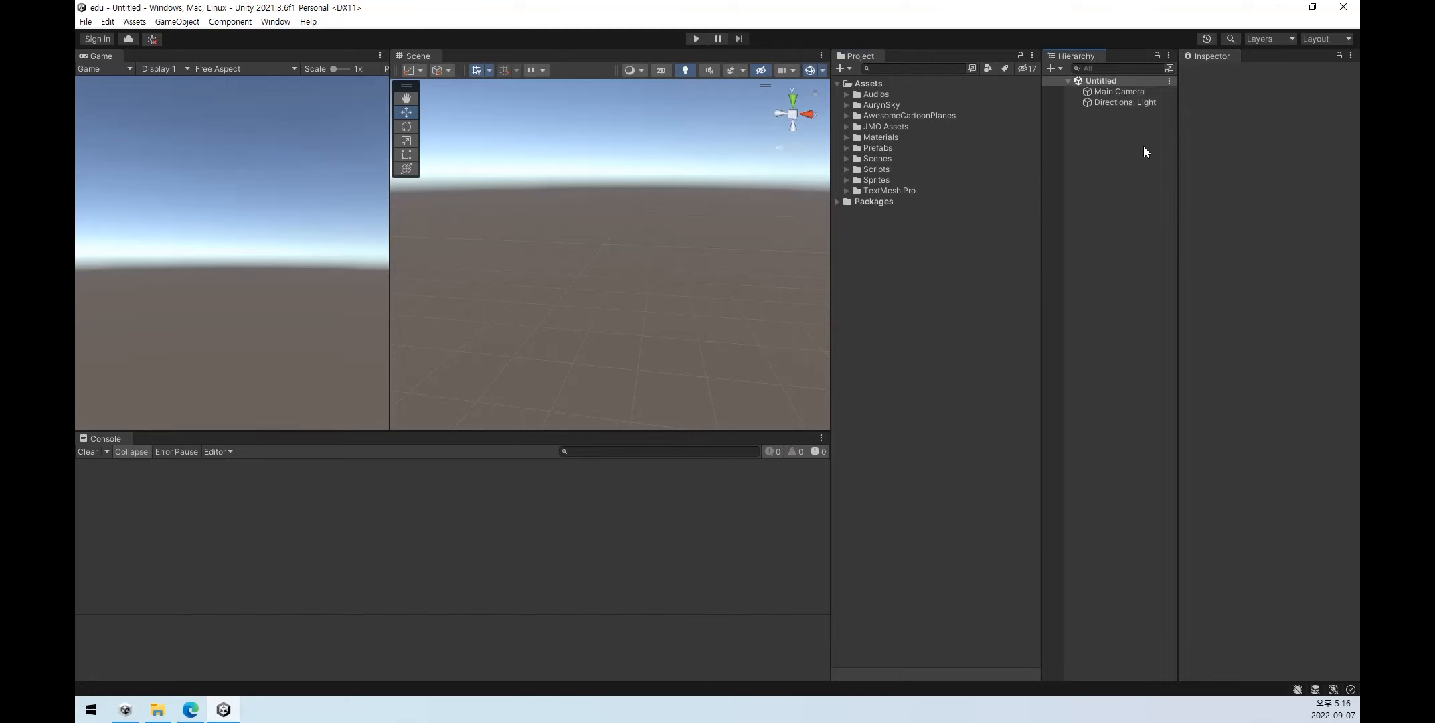
pyautogui.click(871, 158)
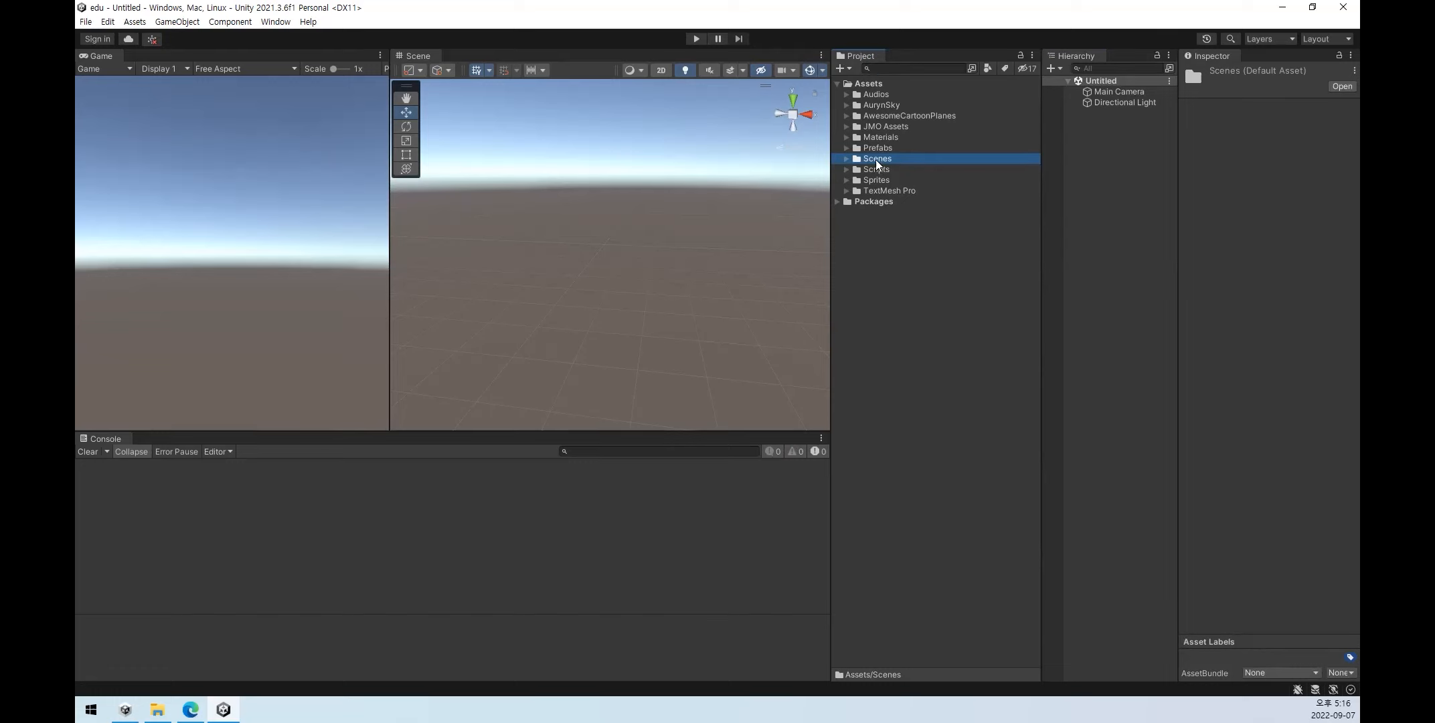
pyautogui.click(847, 159)
pyautogui.click(904, 170)
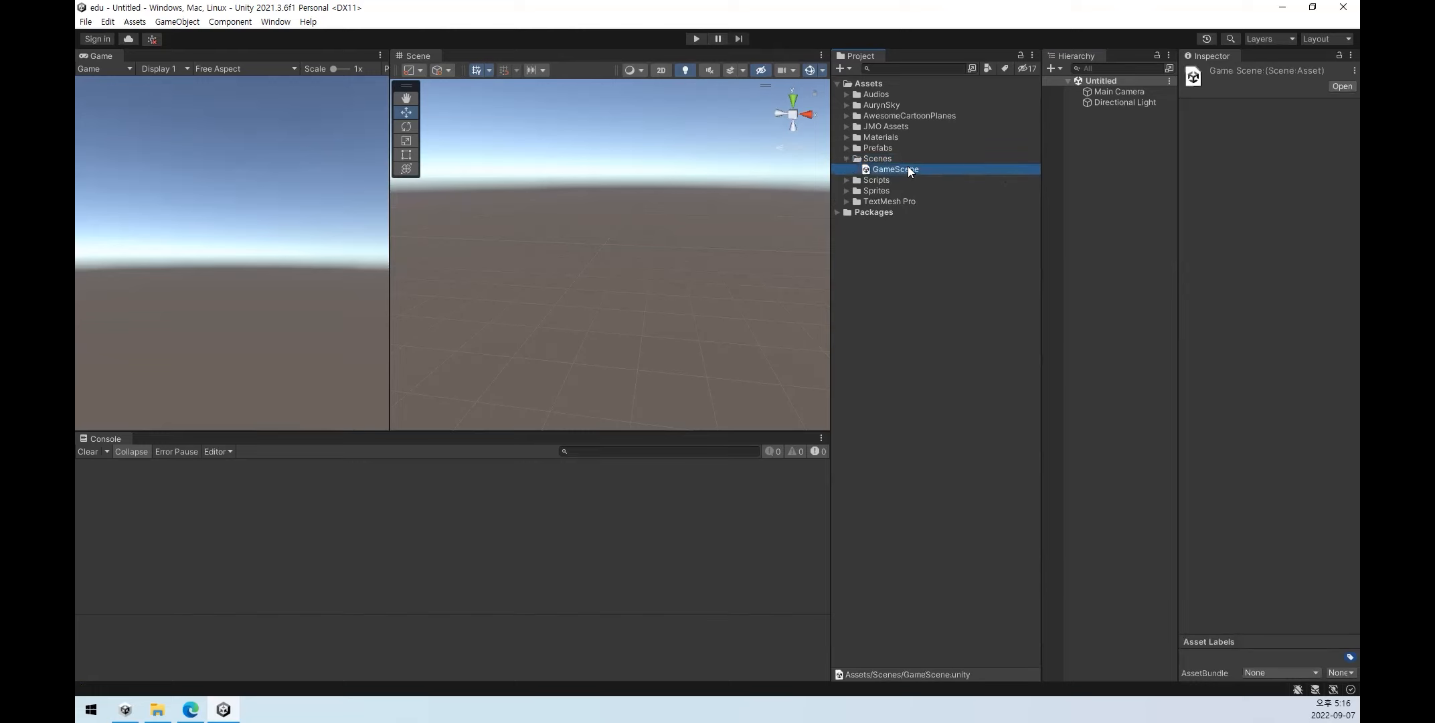
# - Search the project's assets for "scene"
pyautogui.click(896, 67)
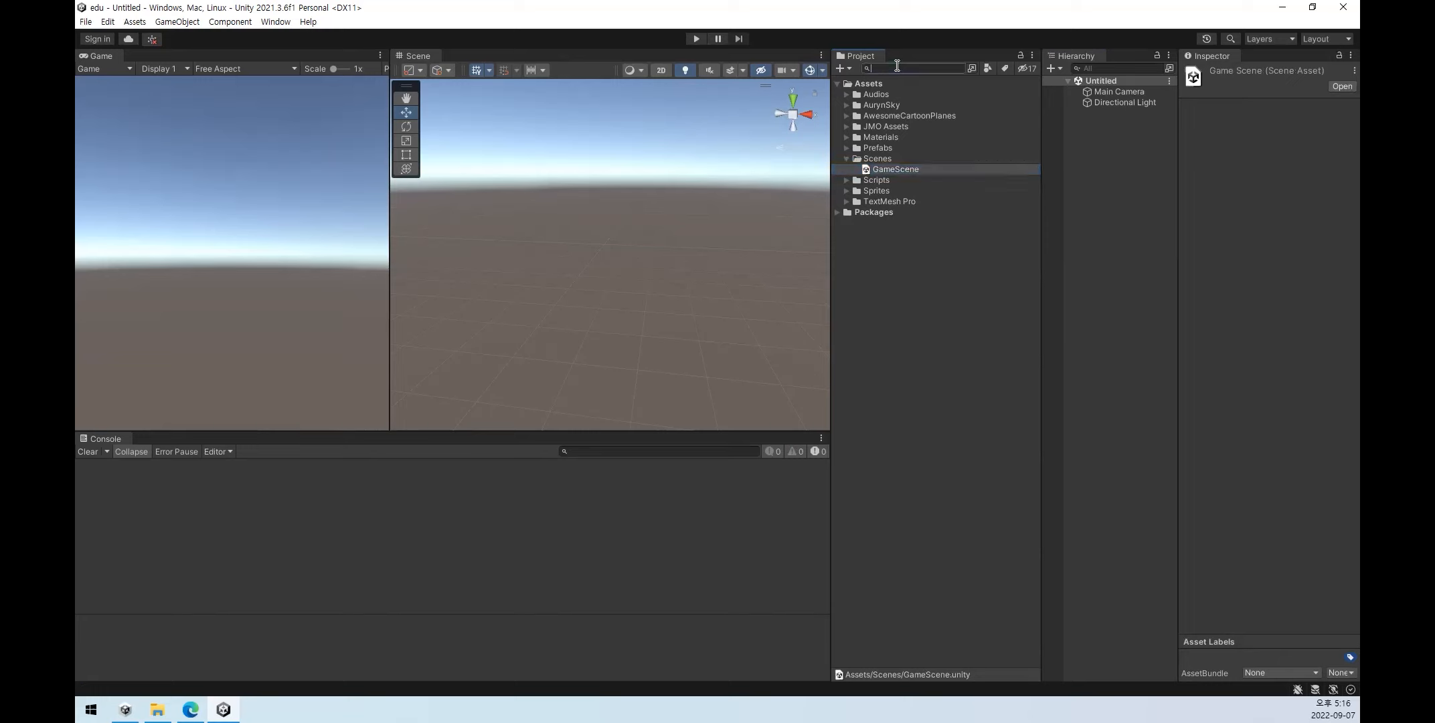
pyautogui.write('scene')
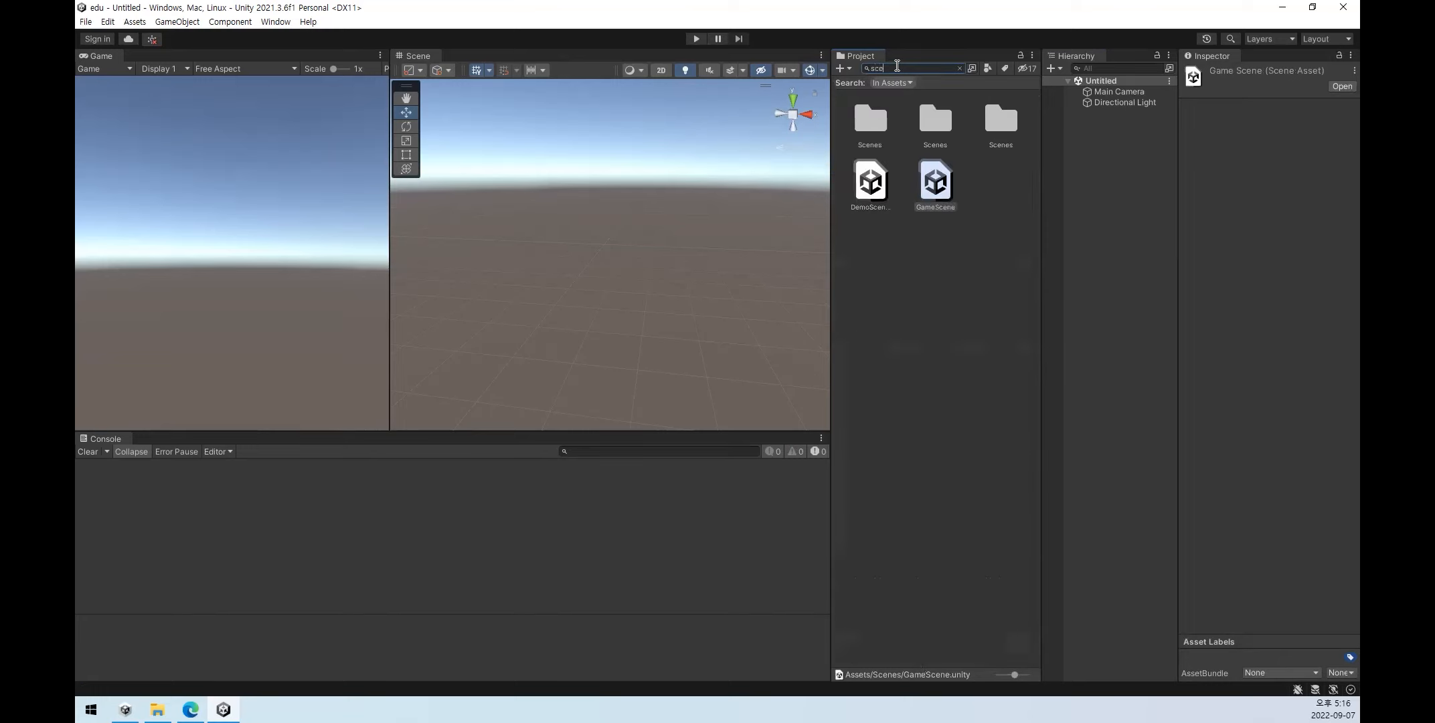
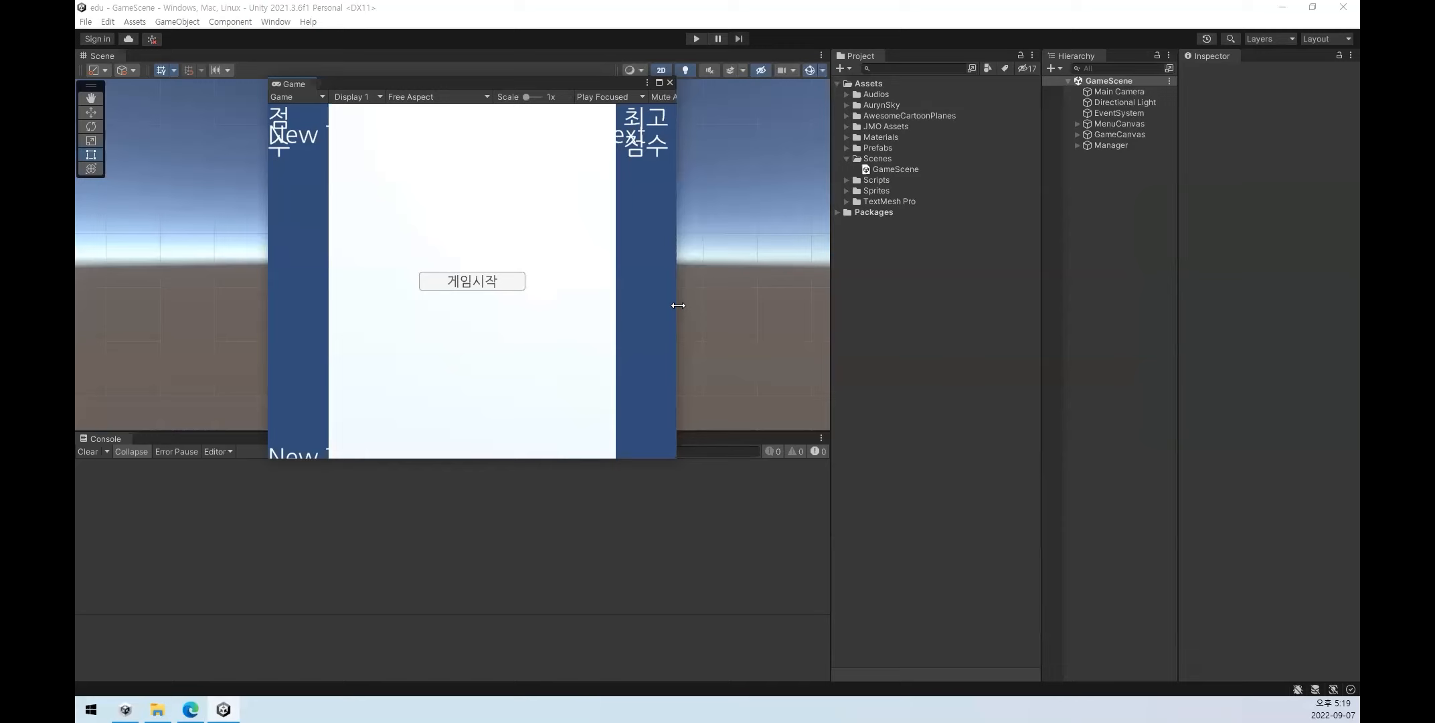
# - Enlarge the floating Game window and dock it beside the Scene view above the Console
pyautogui.moveTo(678, 305); pyautogui.dragTo(750, 326)
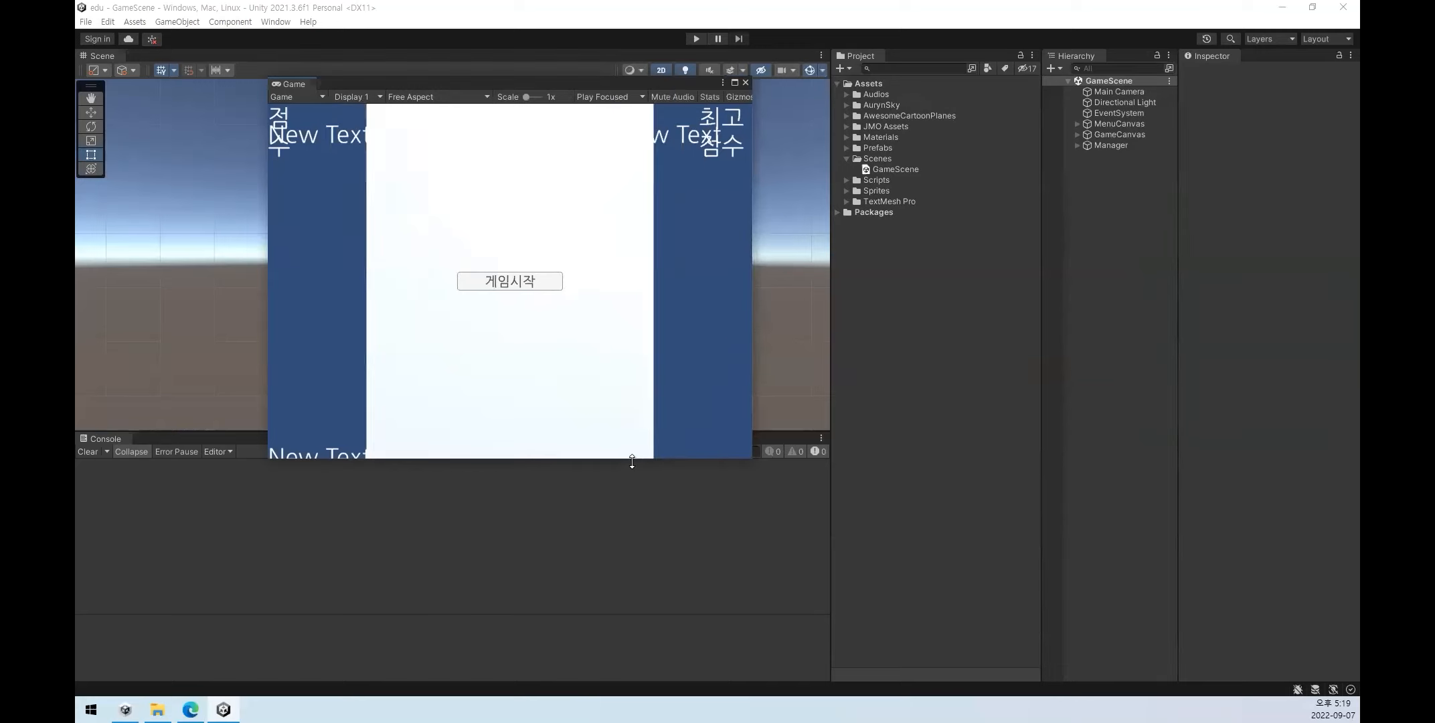
pyautogui.moveTo(632, 461); pyautogui.dragTo(632, 526)
pyautogui.moveTo(293, 83); pyautogui.dragTo(181, 282)
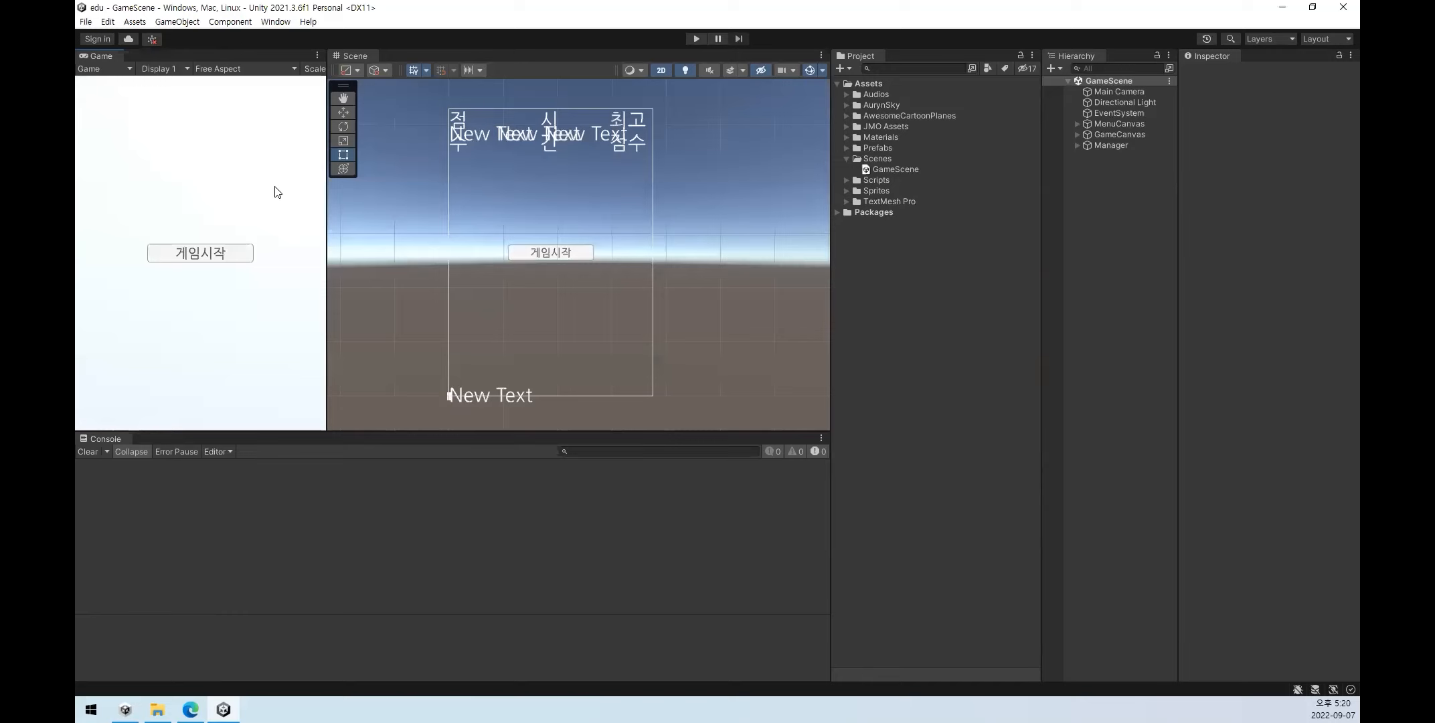
# - Set the Game view's aspect ratio to the 10:16 Aspect preset
pyautogui.click(222, 74)
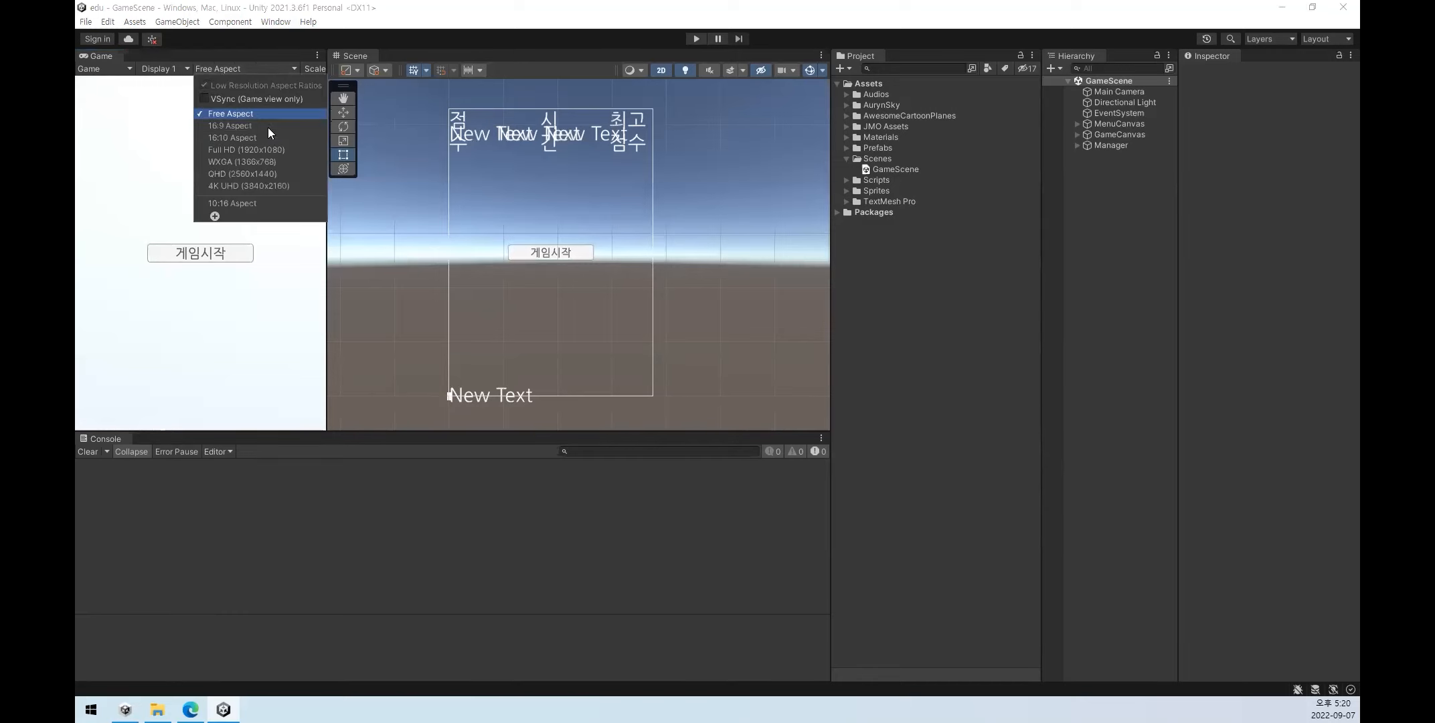
pyautogui.click(231, 203)
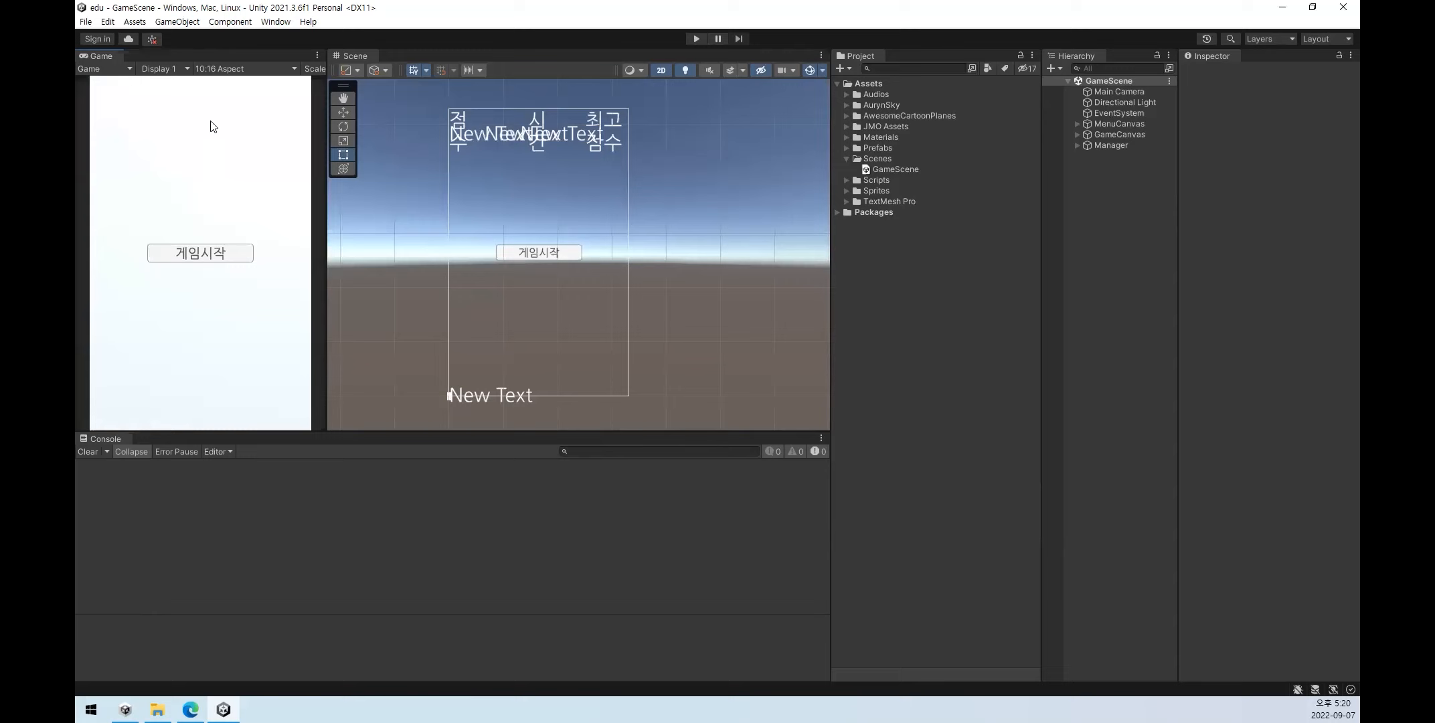
# - Add a Game view aspect ratio preset labelled Vertical with type Aspect Ratio, width 10 and height 16
pyautogui.click(271, 68)
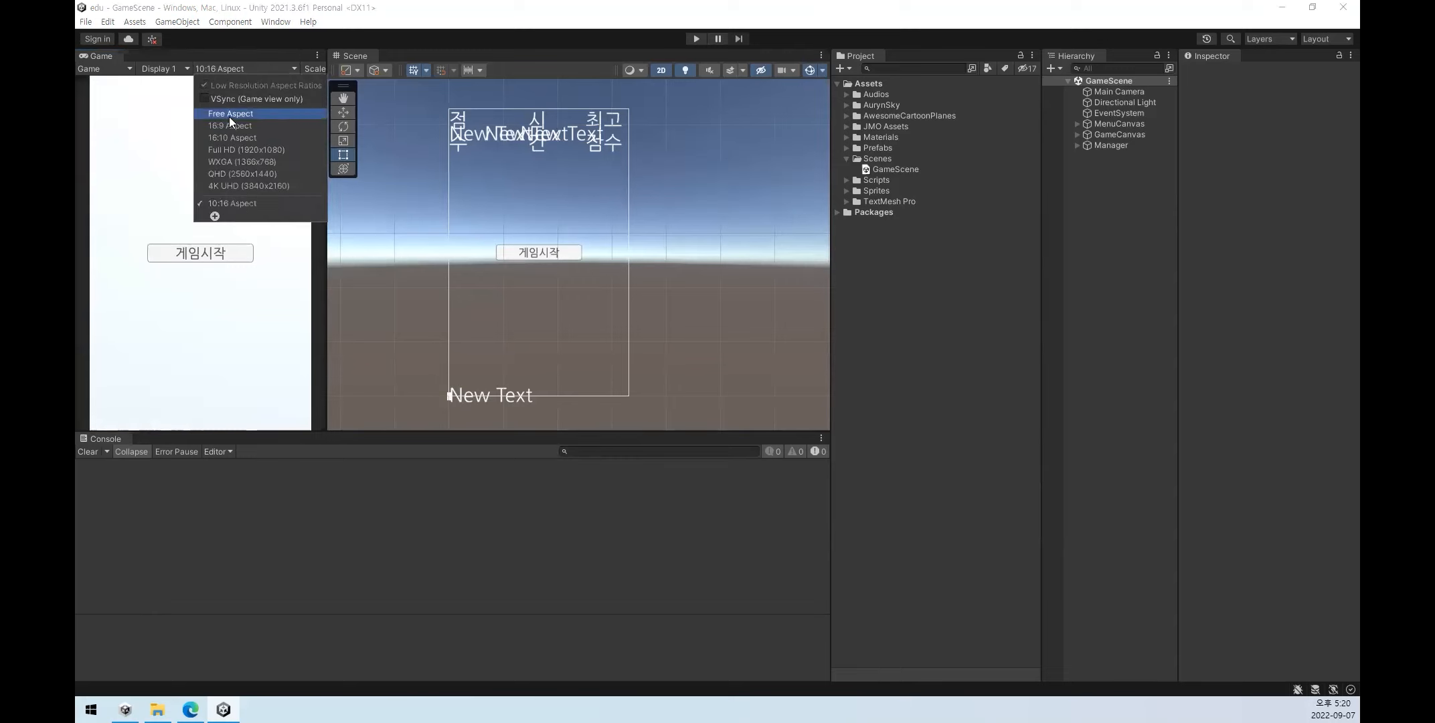
pyautogui.click(214, 216)
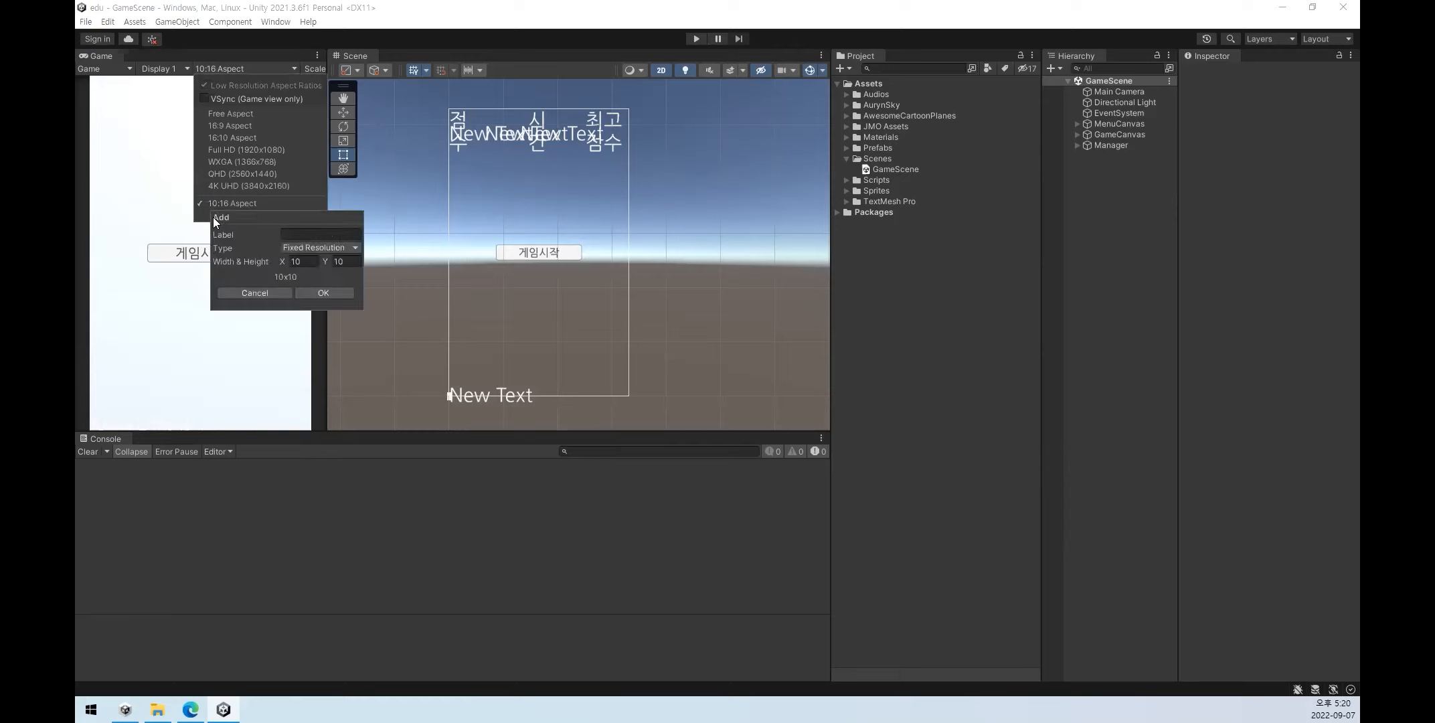
pyautogui.click(329, 247)
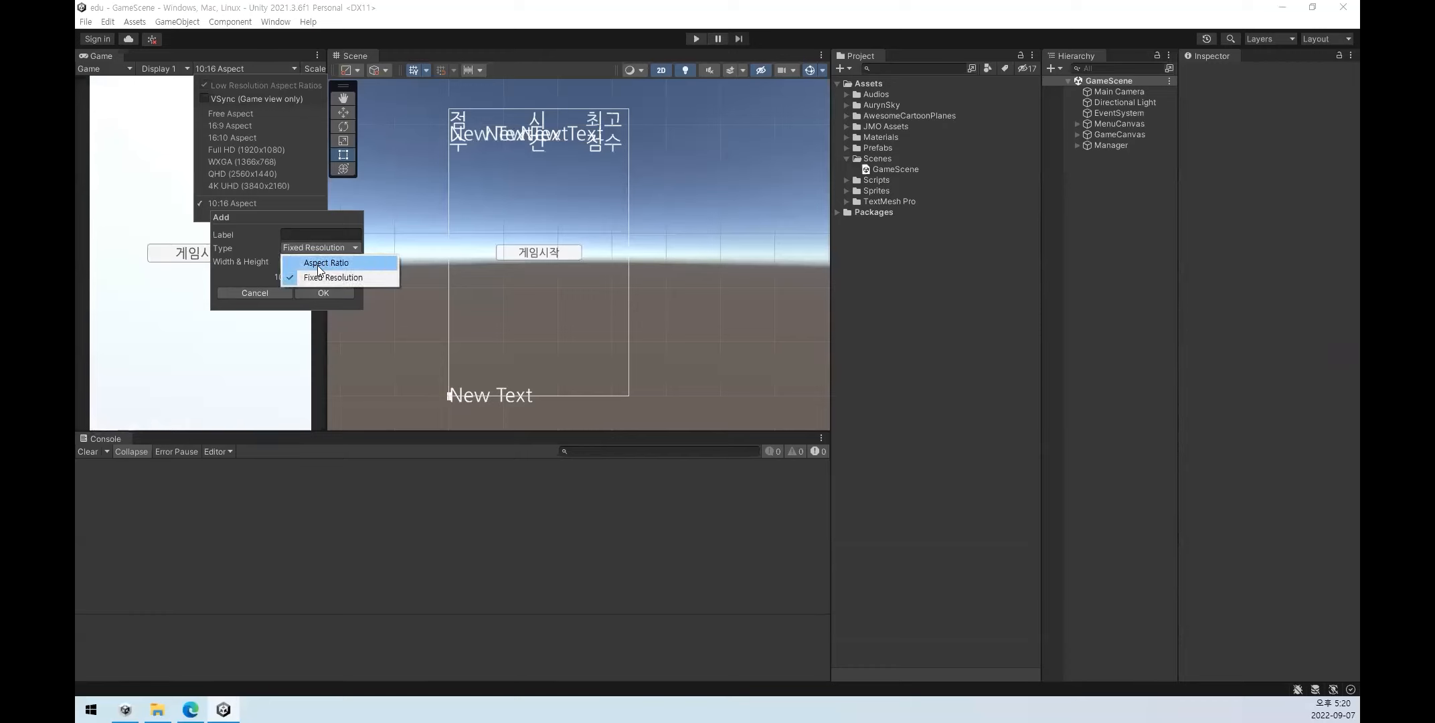
pyautogui.click(323, 267)
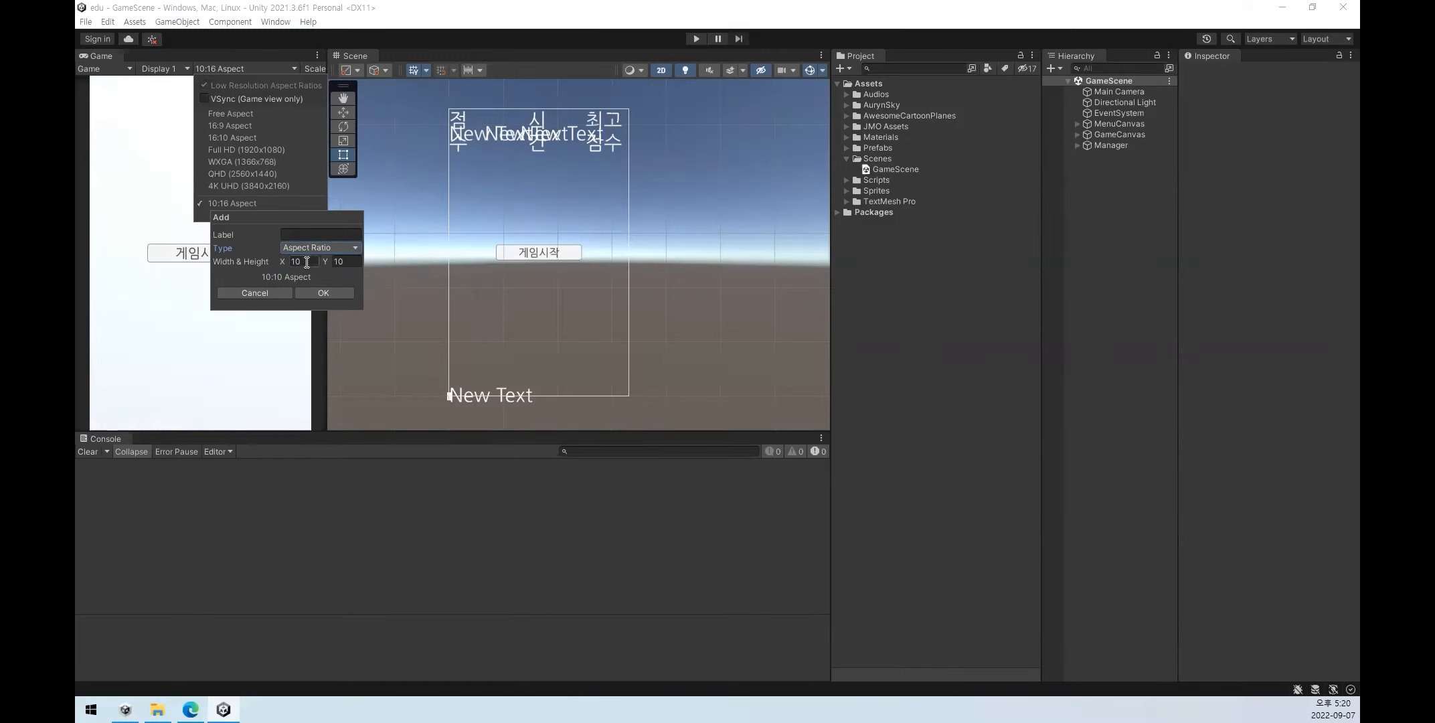
pyautogui.press('Tab')
pyautogui.write('16')
pyautogui.press('Tab')
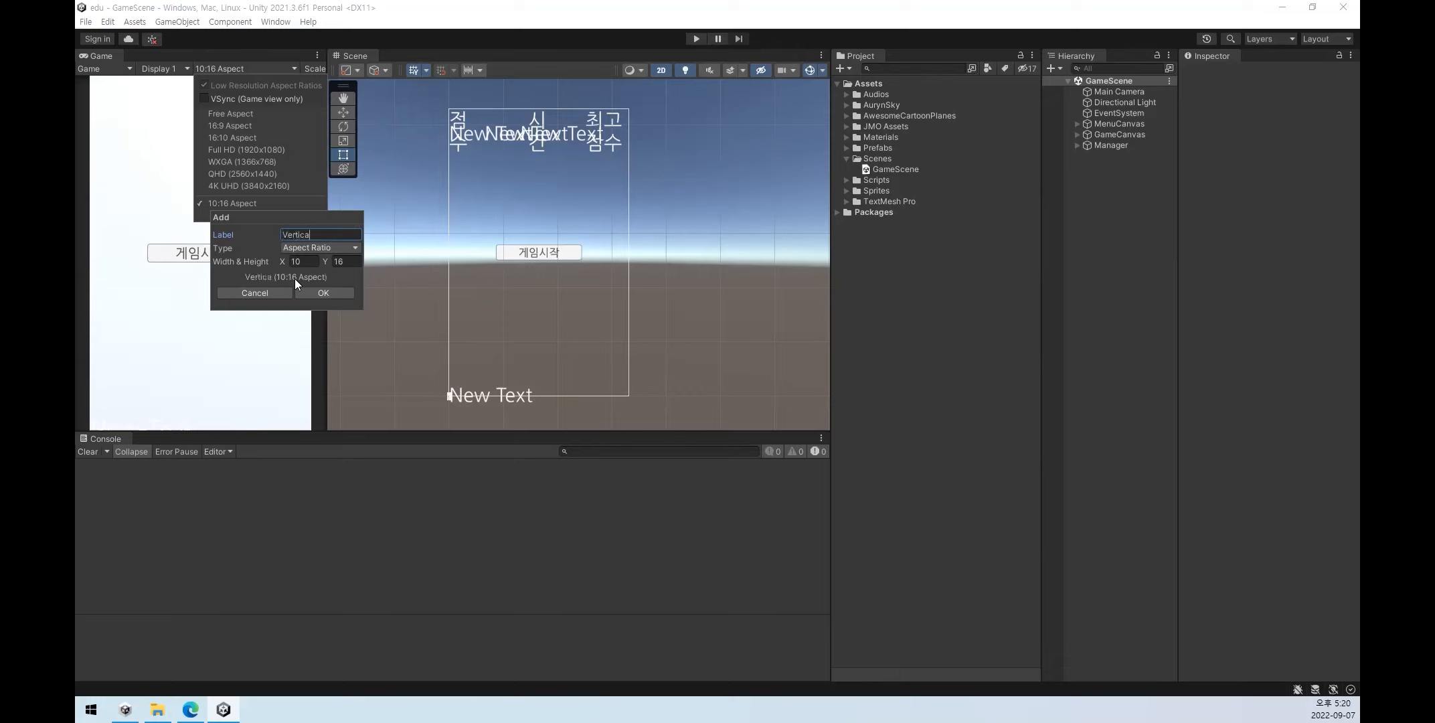
pyautogui.click(319, 293)
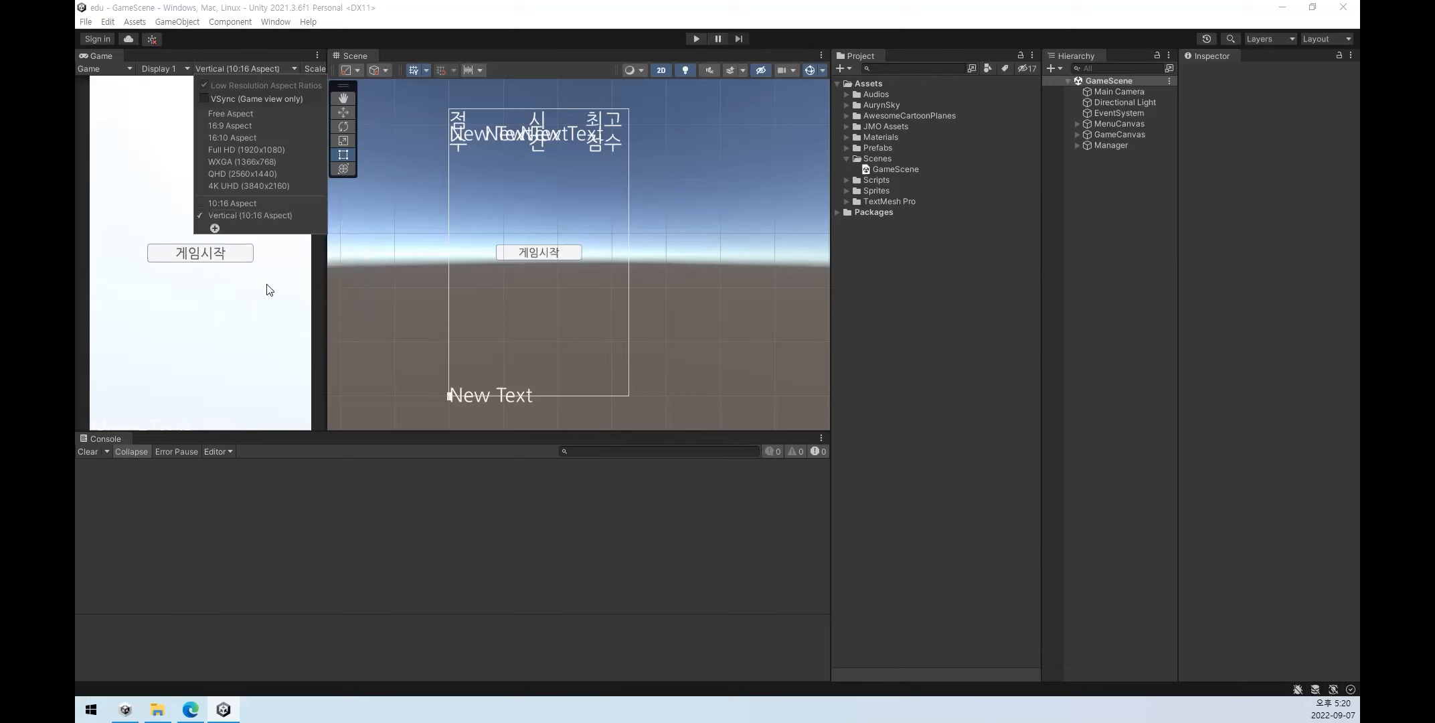
# - Switch the Game view back to 10:16 Aspect and delete the Vertical preset
pyautogui.click(261, 202)
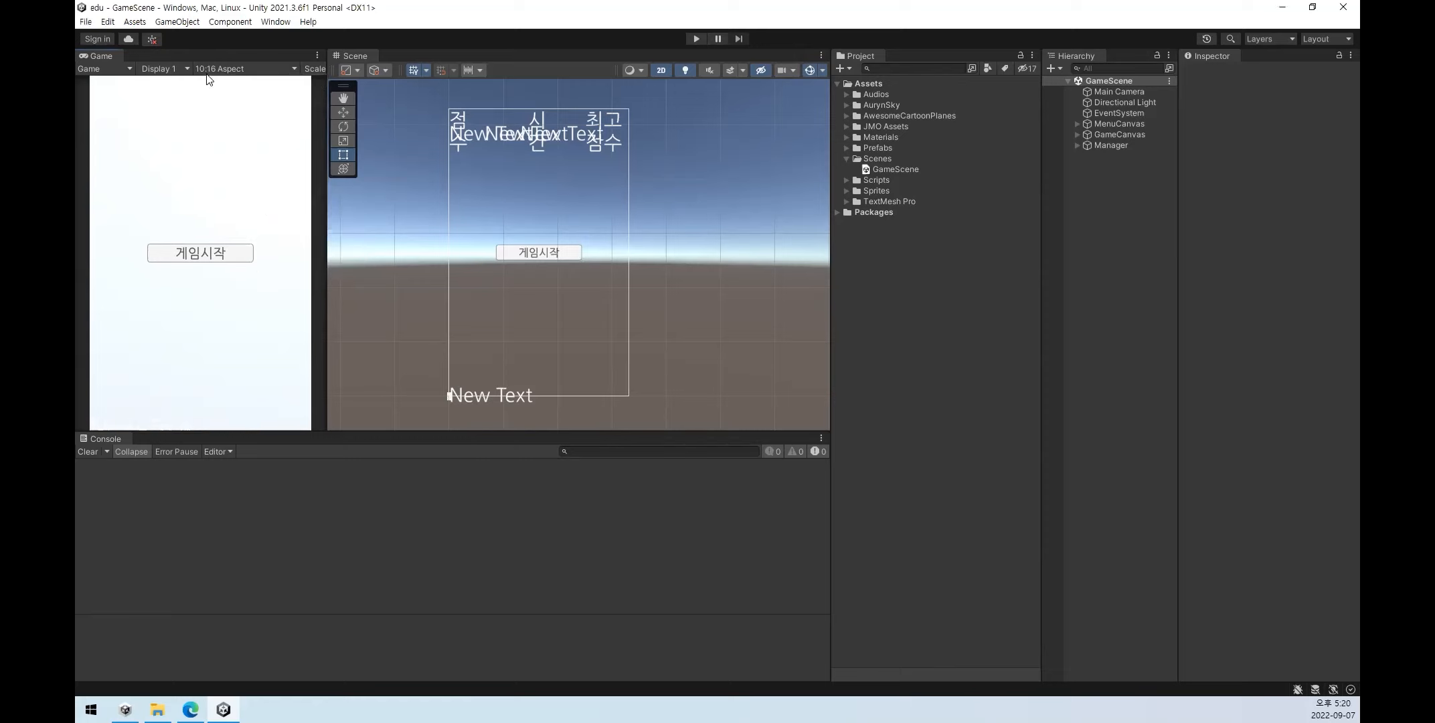
pyautogui.click(213, 69)
pyautogui.rightClick(241, 216)
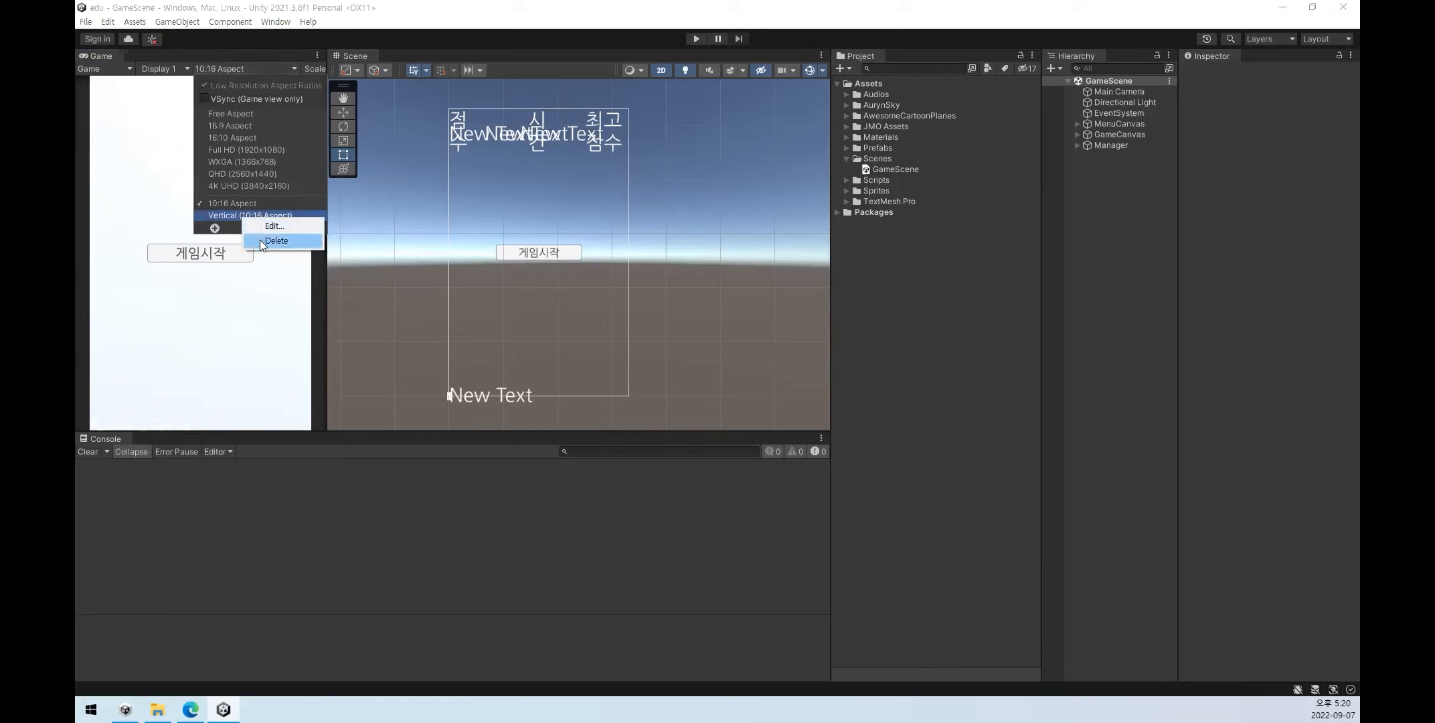
pyautogui.click(260, 241)
pyautogui.click(243, 205)
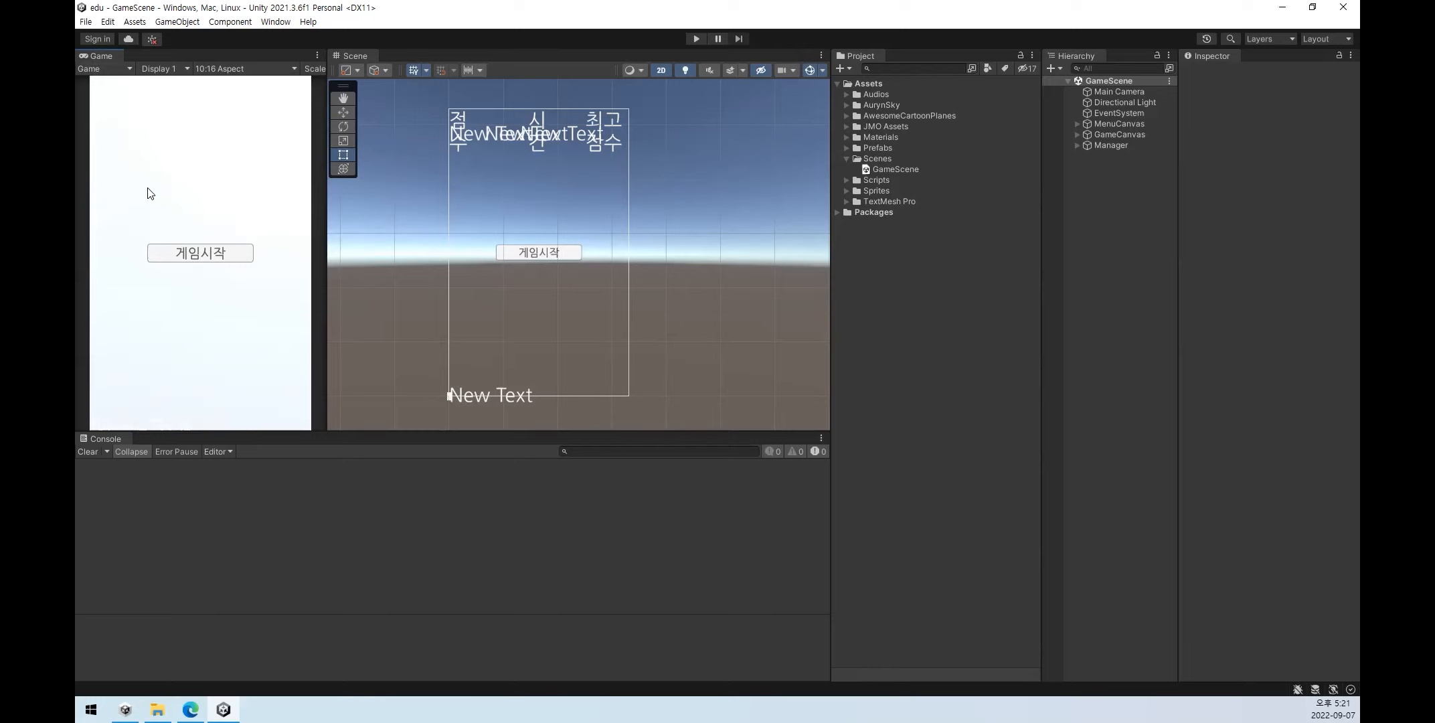
# - Try the Game view in Free Aspect and 16:9 Aspect, and return it to 10:16 Aspect
pyautogui.click(220, 70)
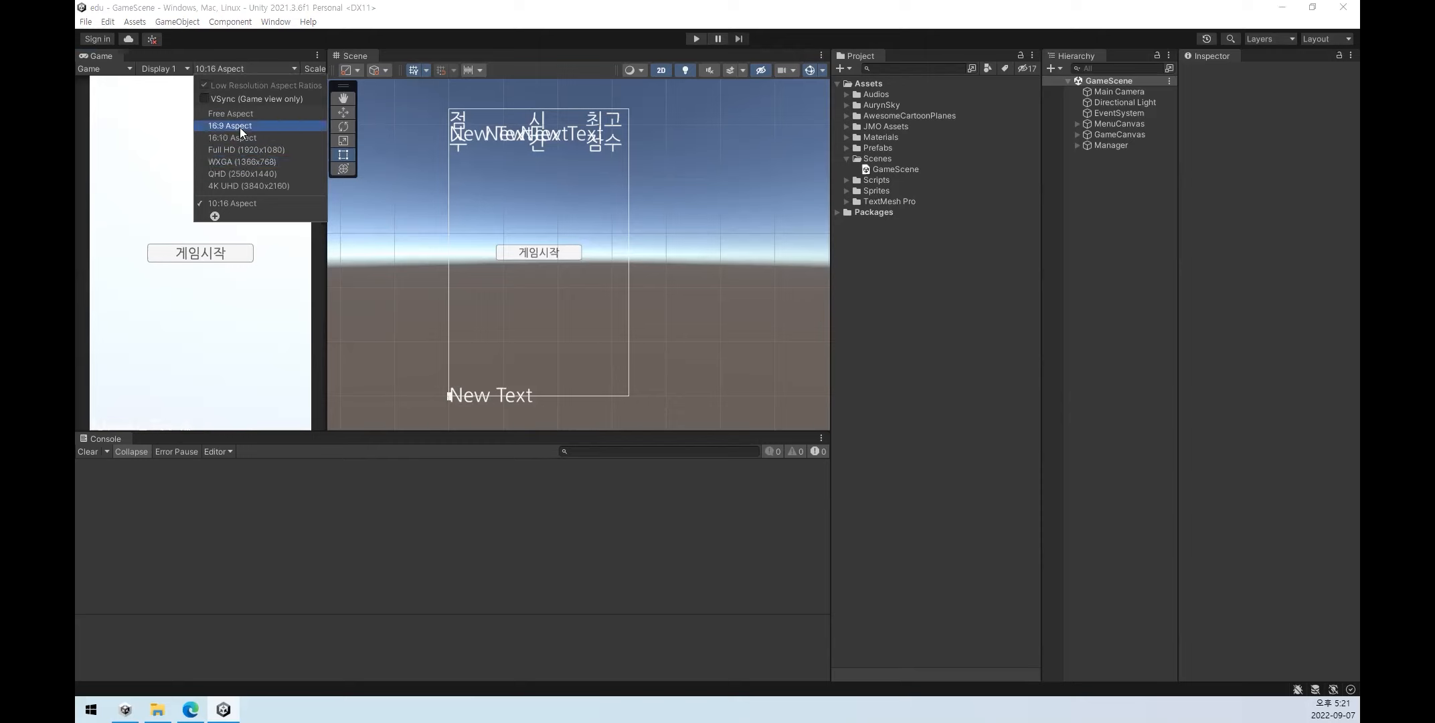
pyautogui.click(622, 160)
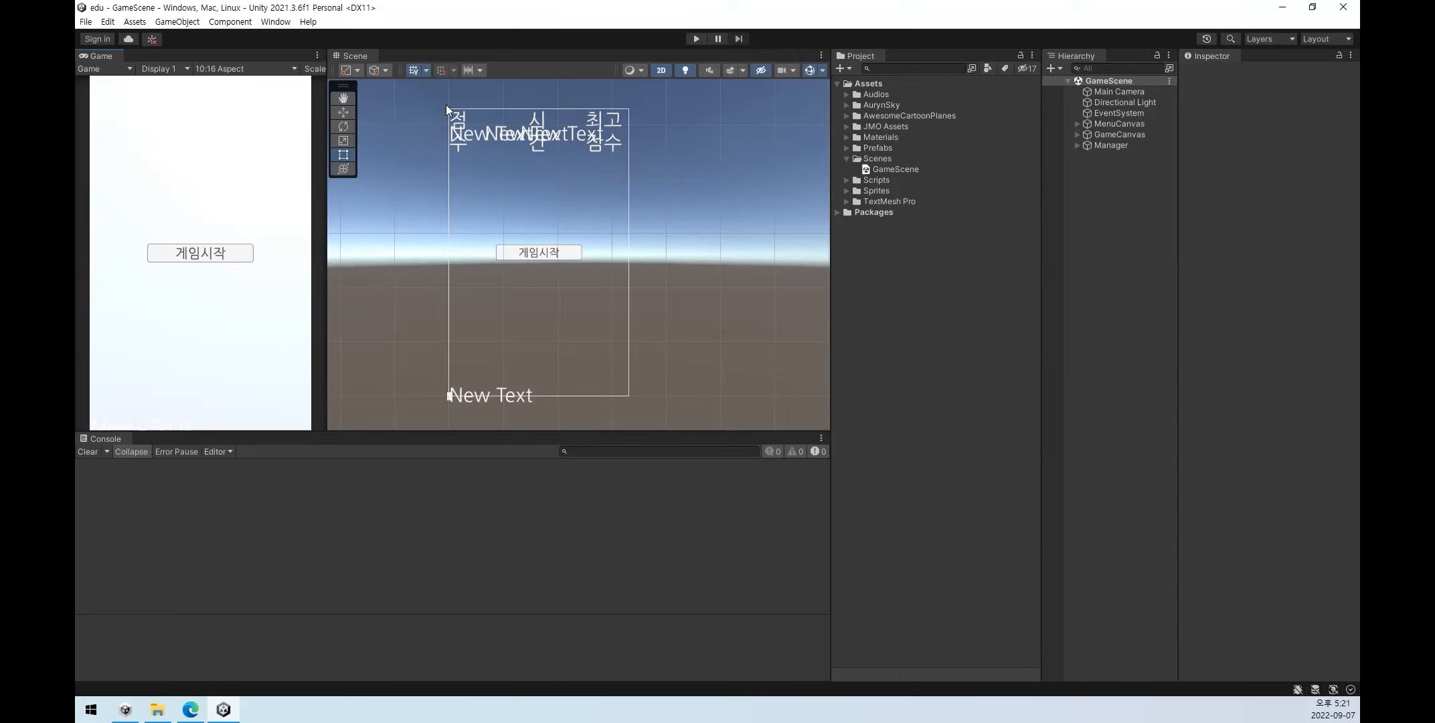
pyautogui.click(221, 69)
pyautogui.click(227, 118)
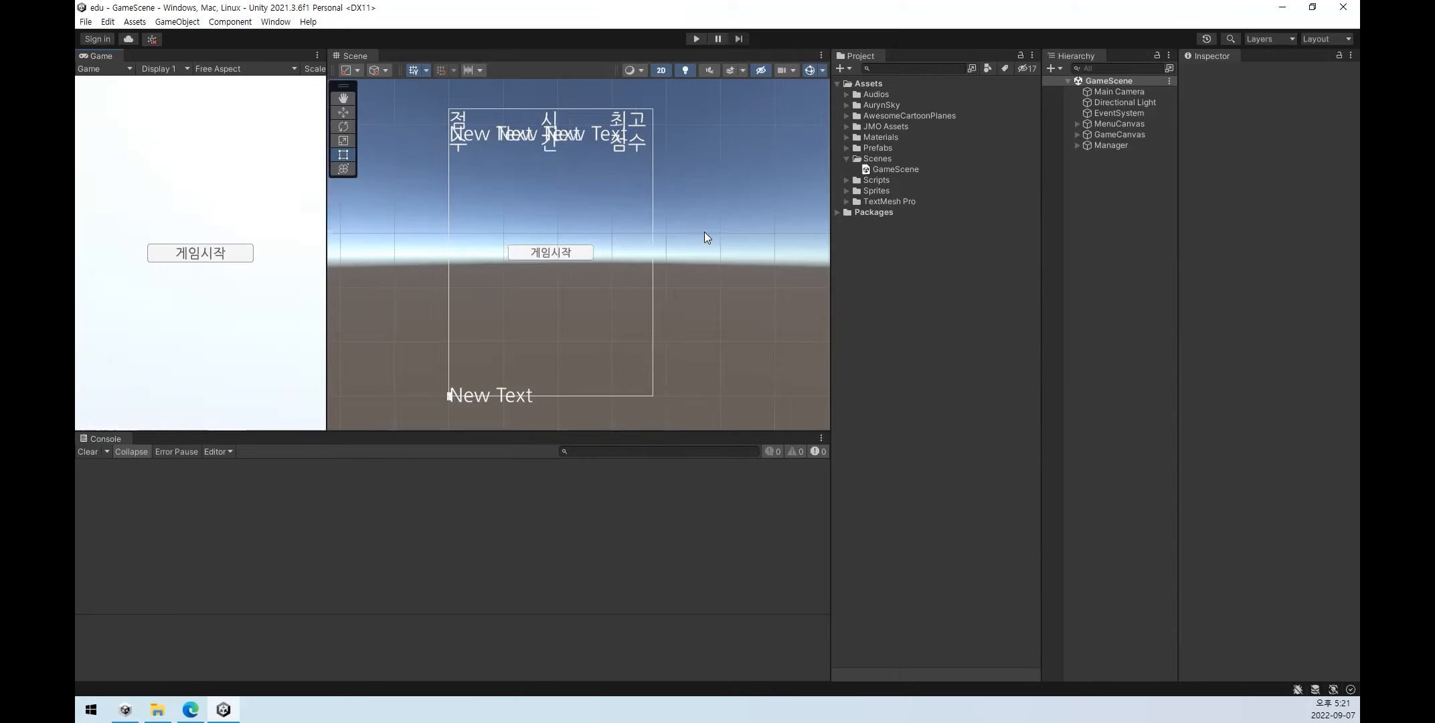
pyautogui.click(244, 69)
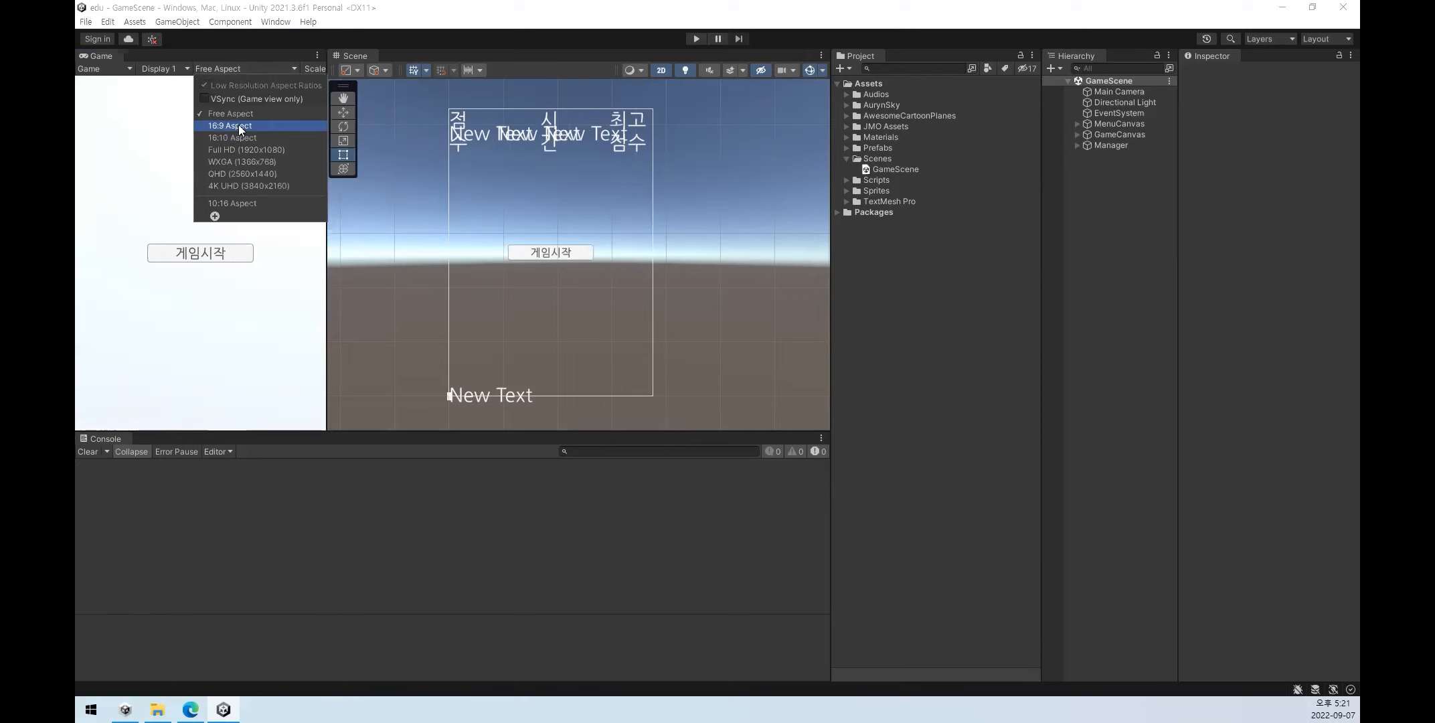
pyautogui.click(237, 125)
pyautogui.click(233, 68)
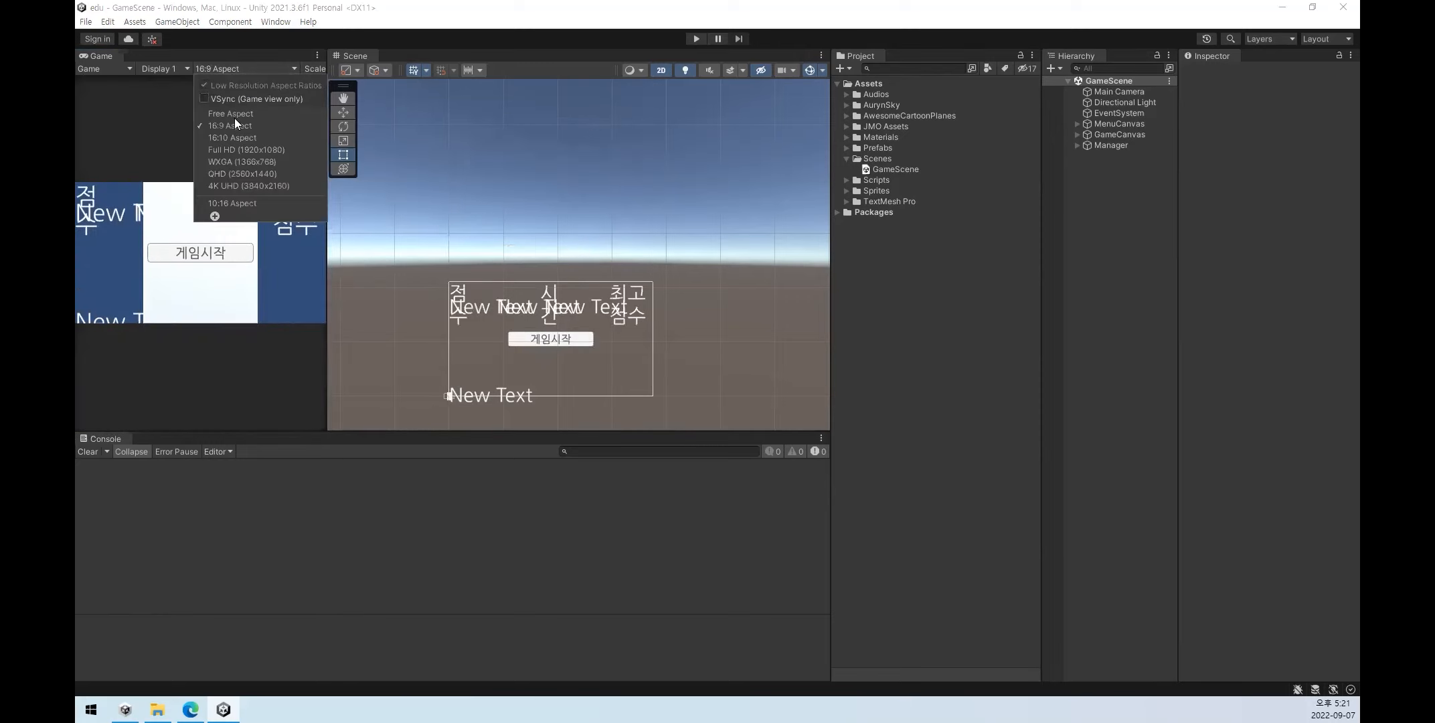
pyautogui.click(239, 205)
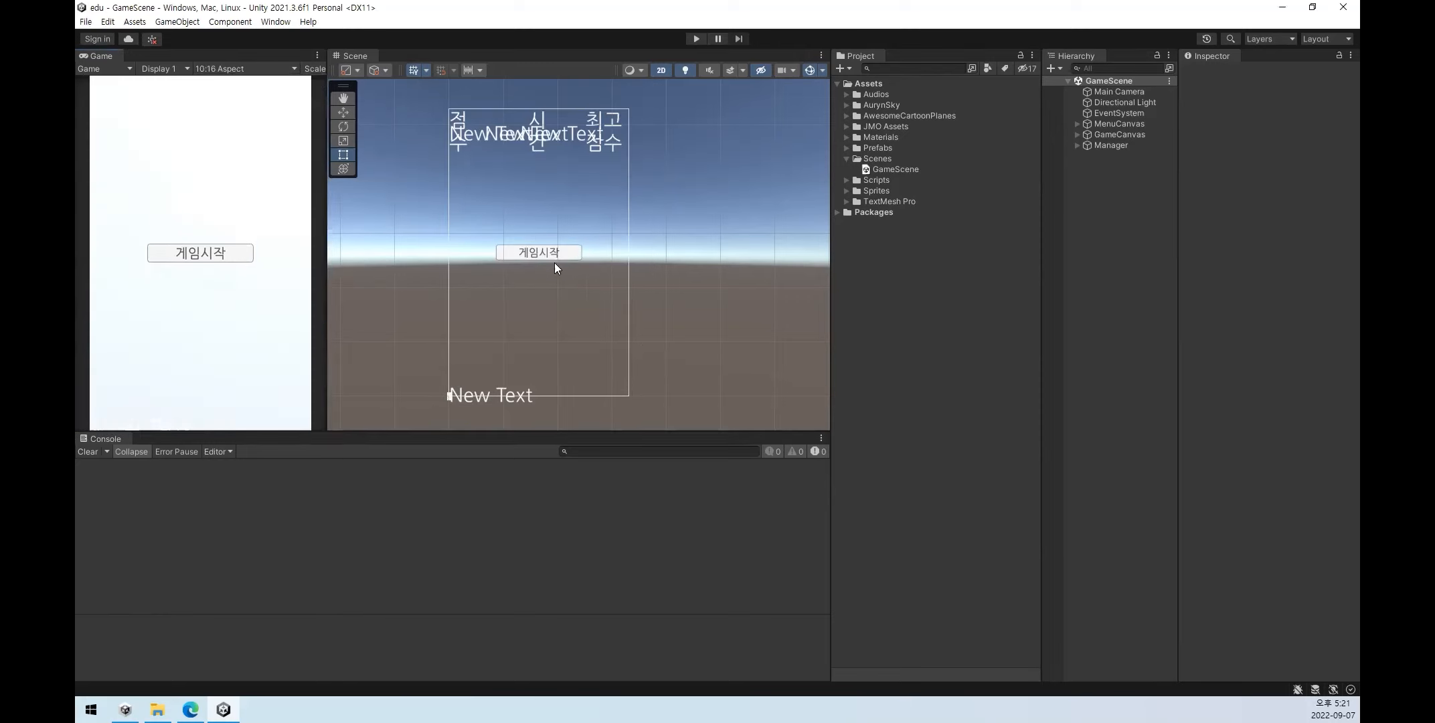
# - Try Scale With Screen Size as MenuCanvas's UI Scale Mode and return it to Constant Pixel Size
pyautogui.click(1126, 123)
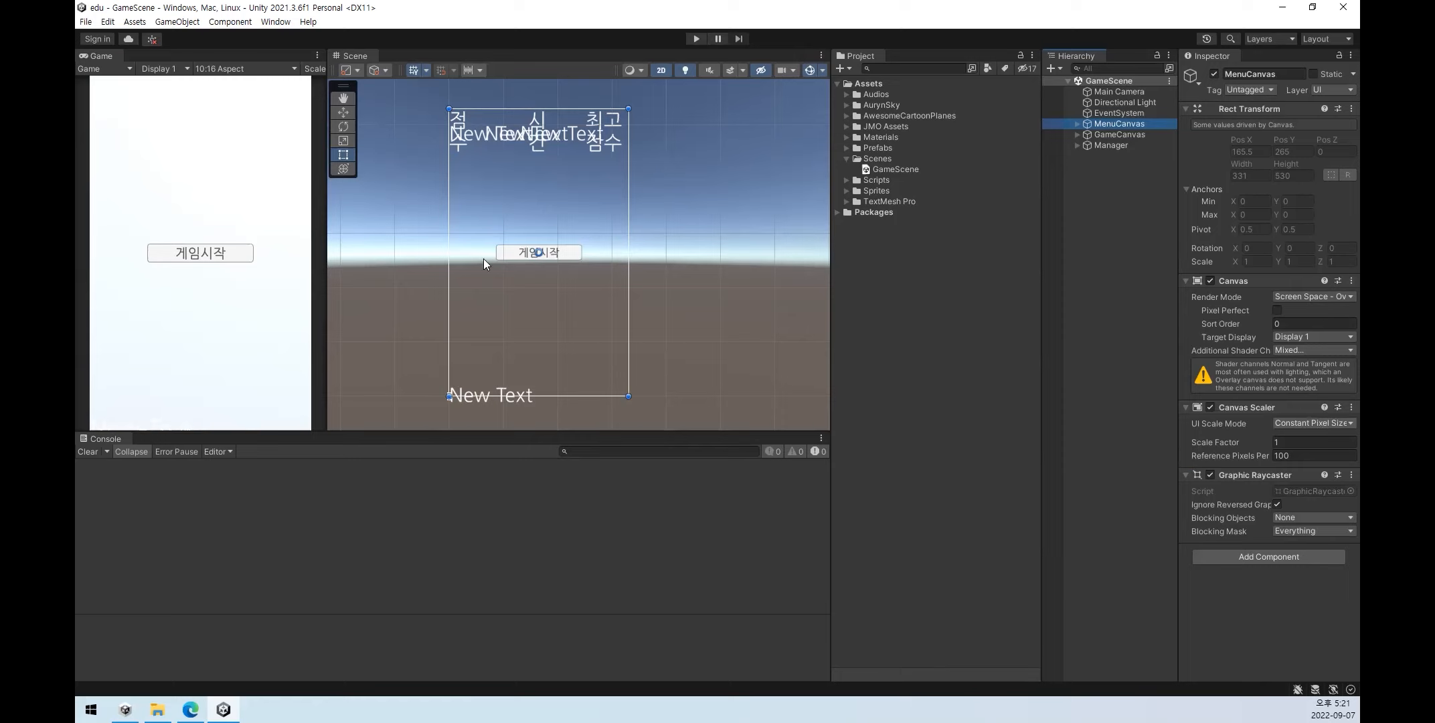
pyautogui.click(1314, 424)
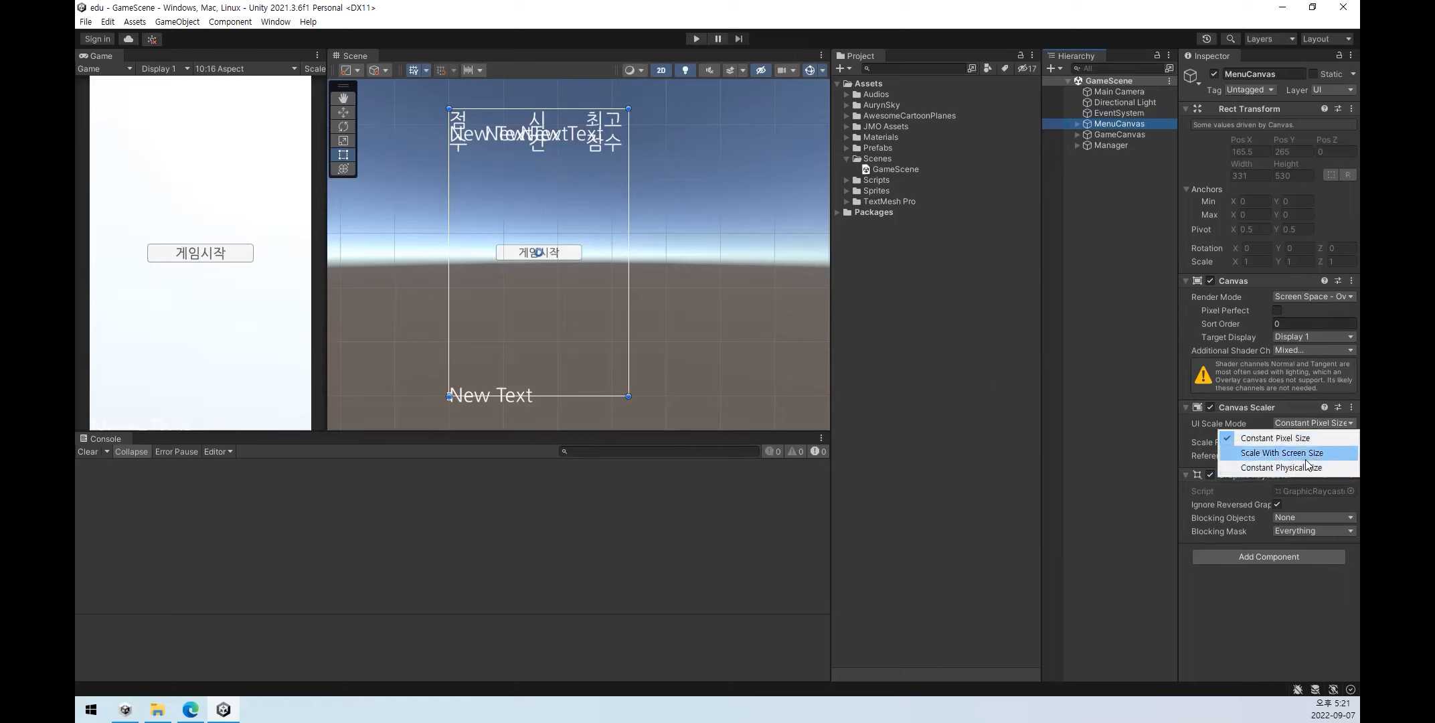
pyautogui.click(1282, 454)
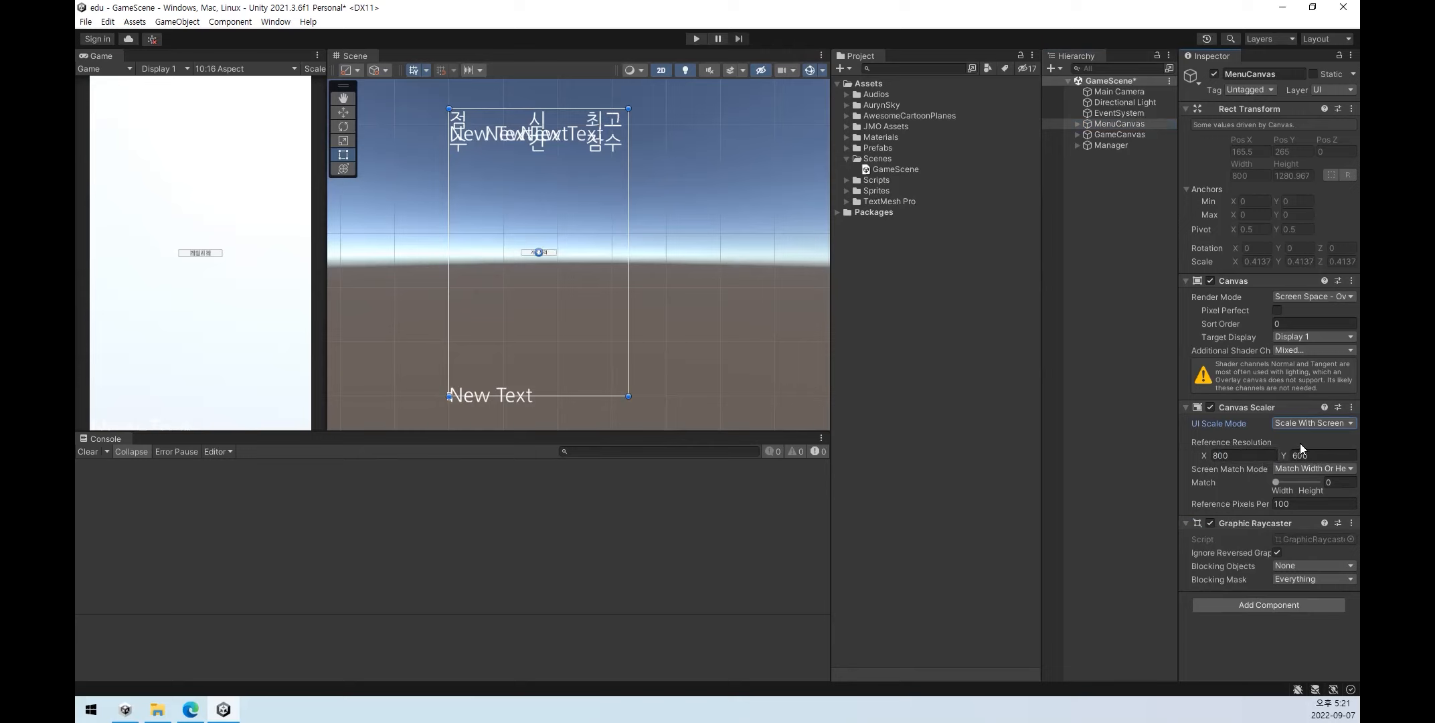
pyautogui.click(1304, 424)
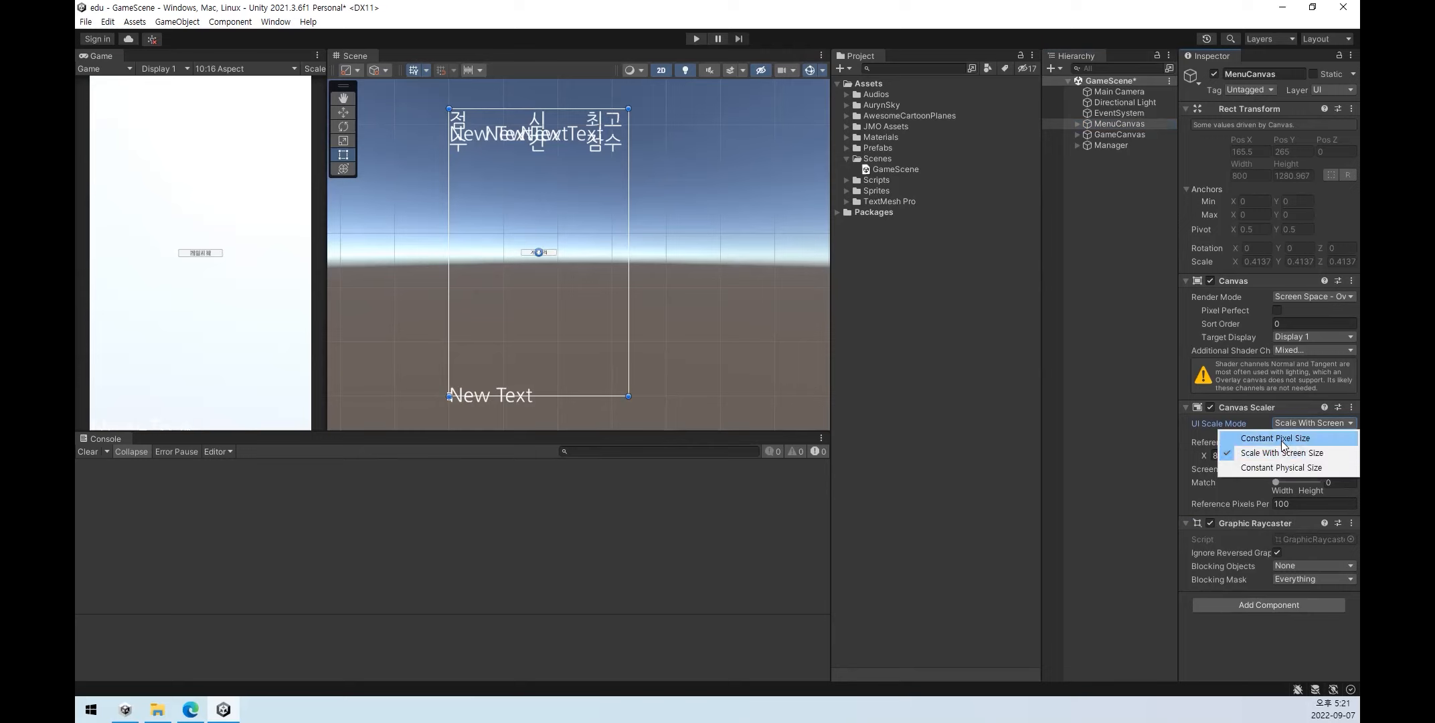
pyautogui.click(1275, 439)
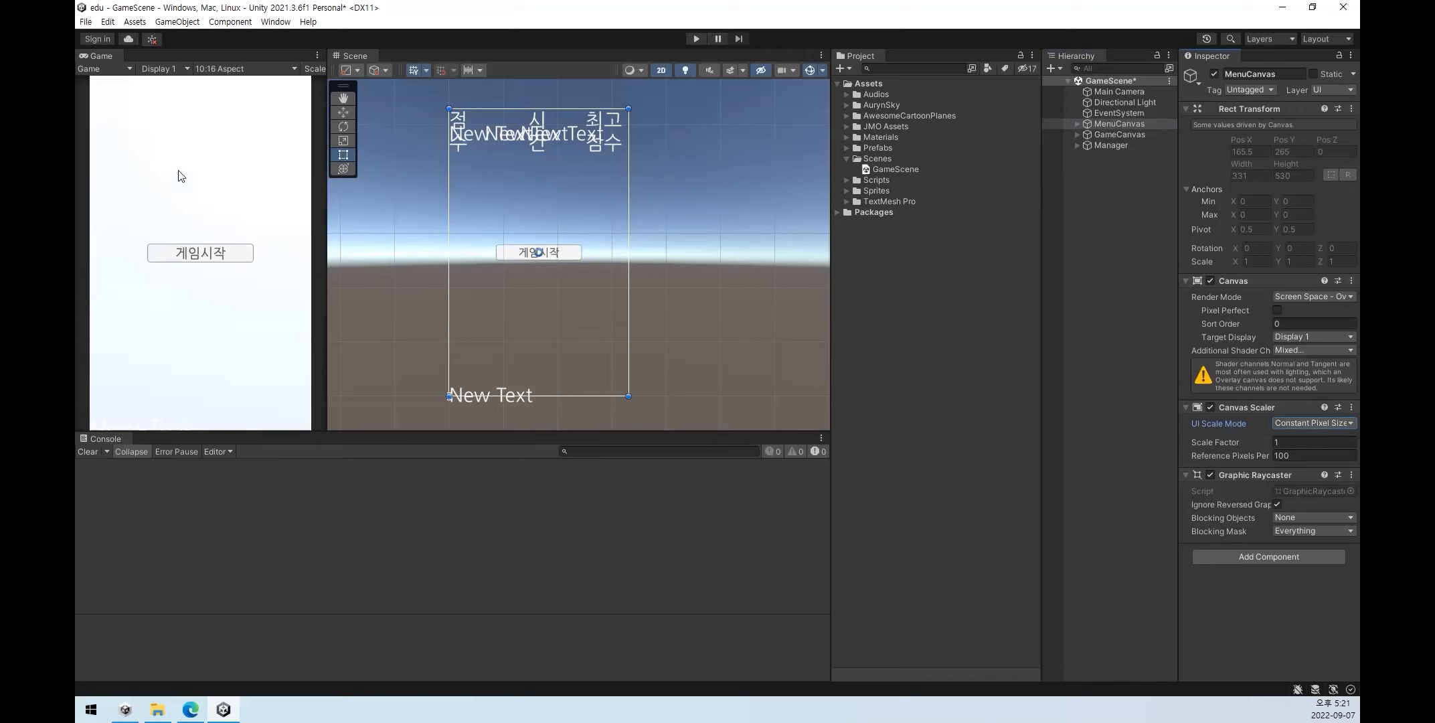
# - Expand the Manager object in the Hierarchy and inspect its child objects and Transform
pyautogui.click(1108, 222)
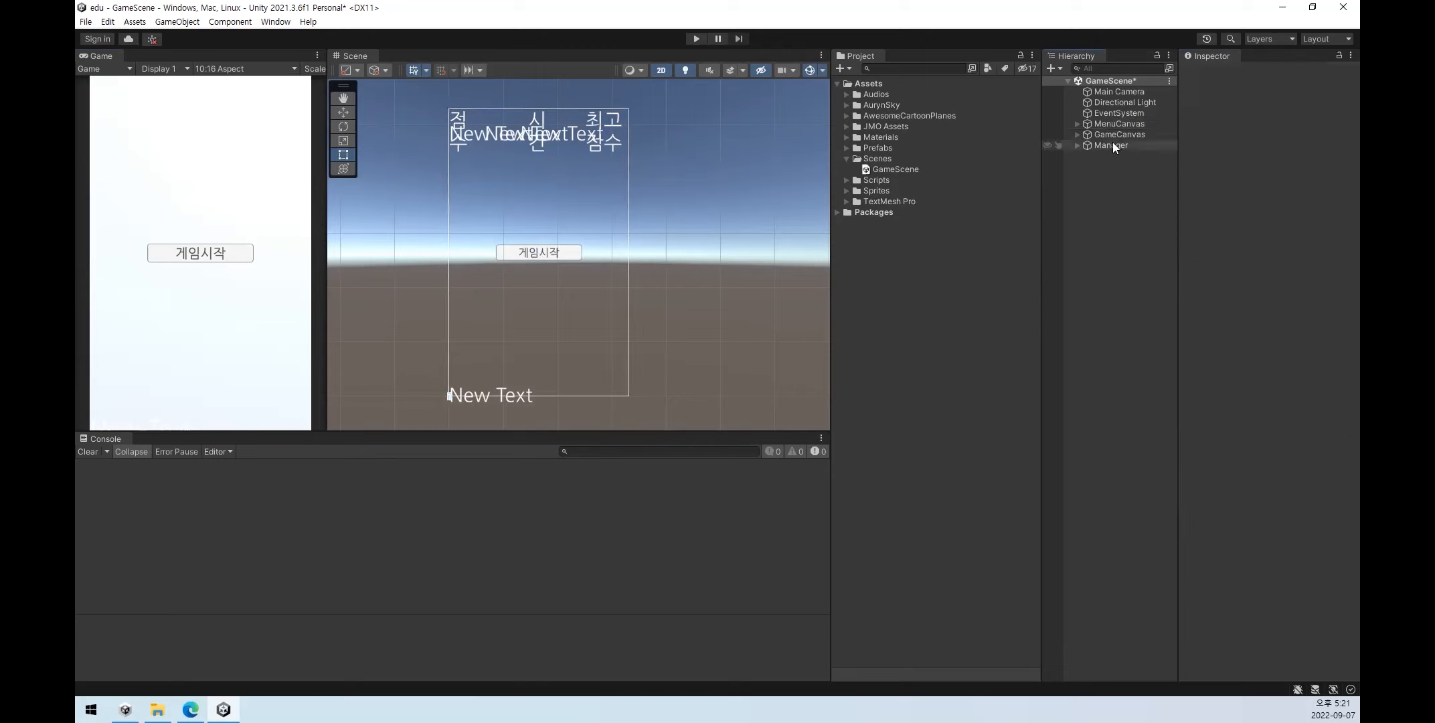
pyautogui.click(1109, 144)
pyautogui.click(1103, 223)
pyautogui.click(1076, 145)
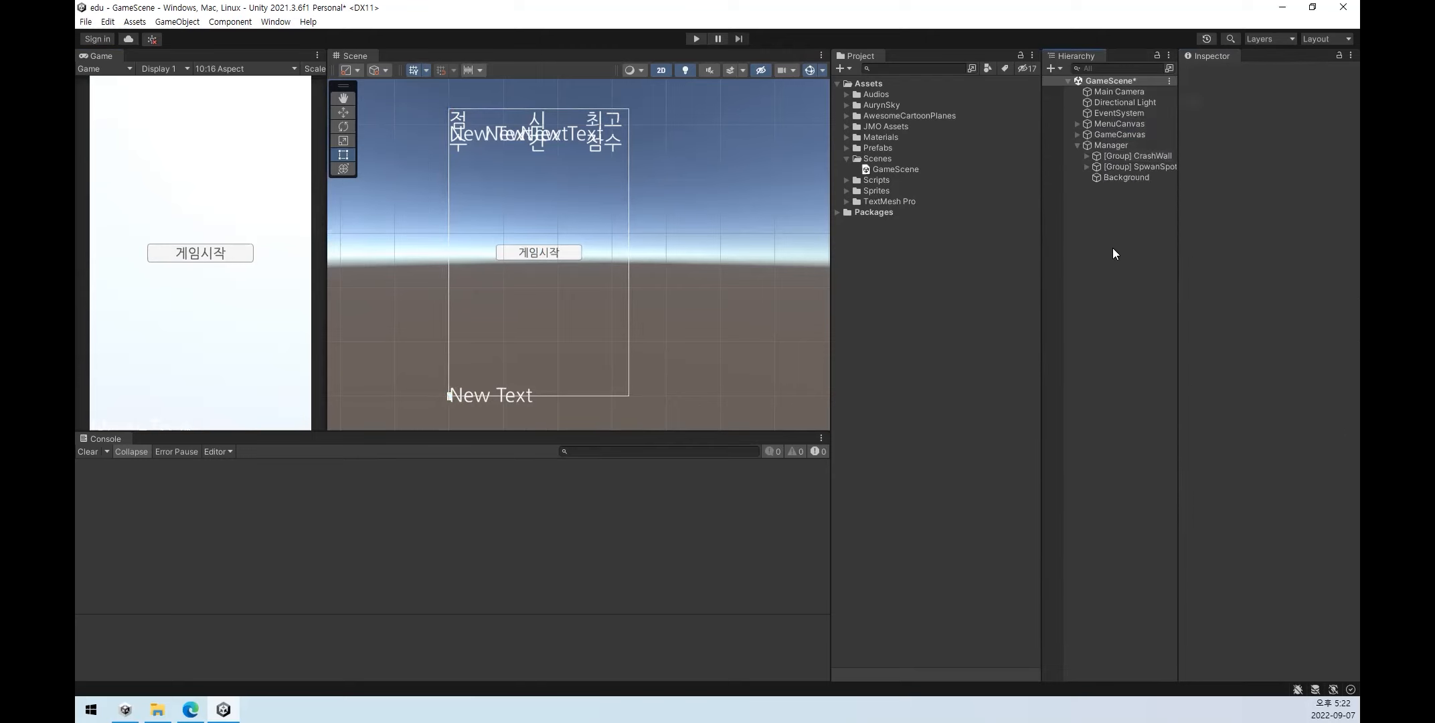
pyautogui.click(1107, 150)
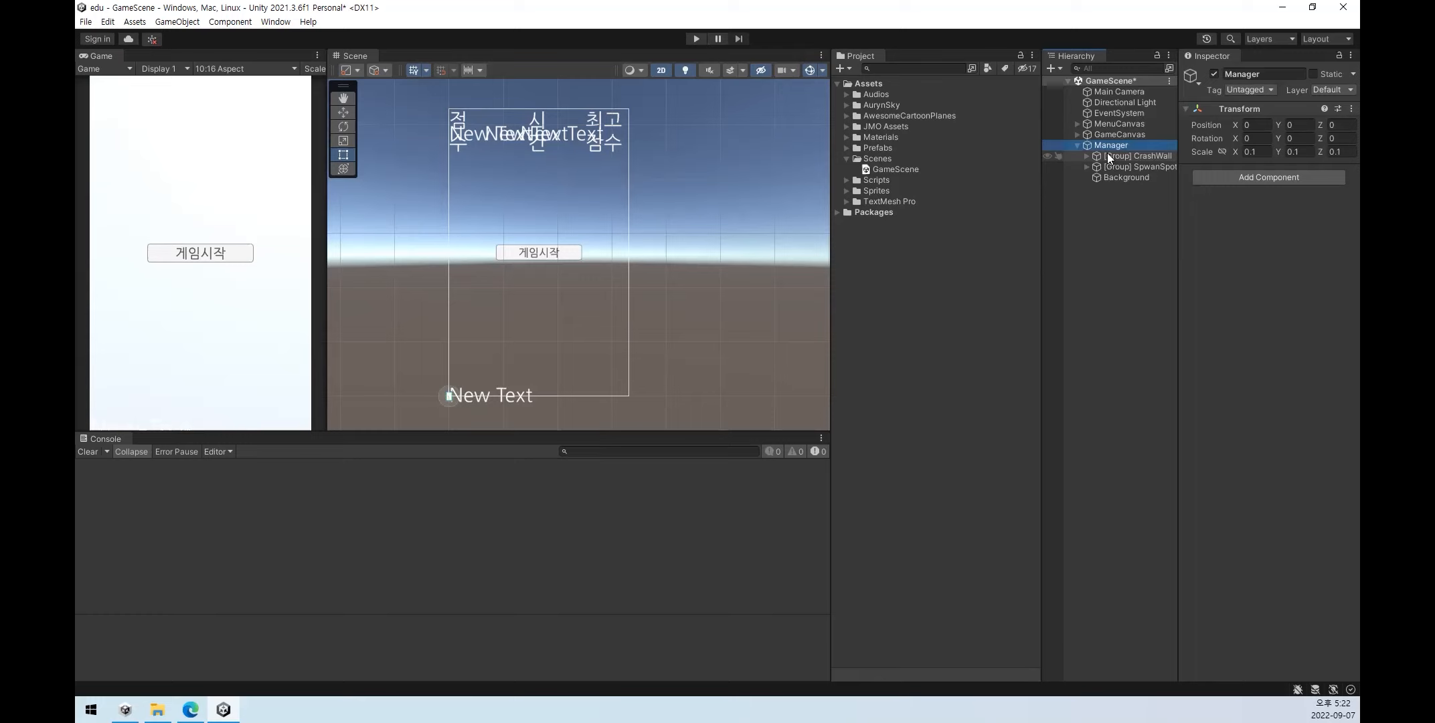
pyautogui.click(1121, 193)
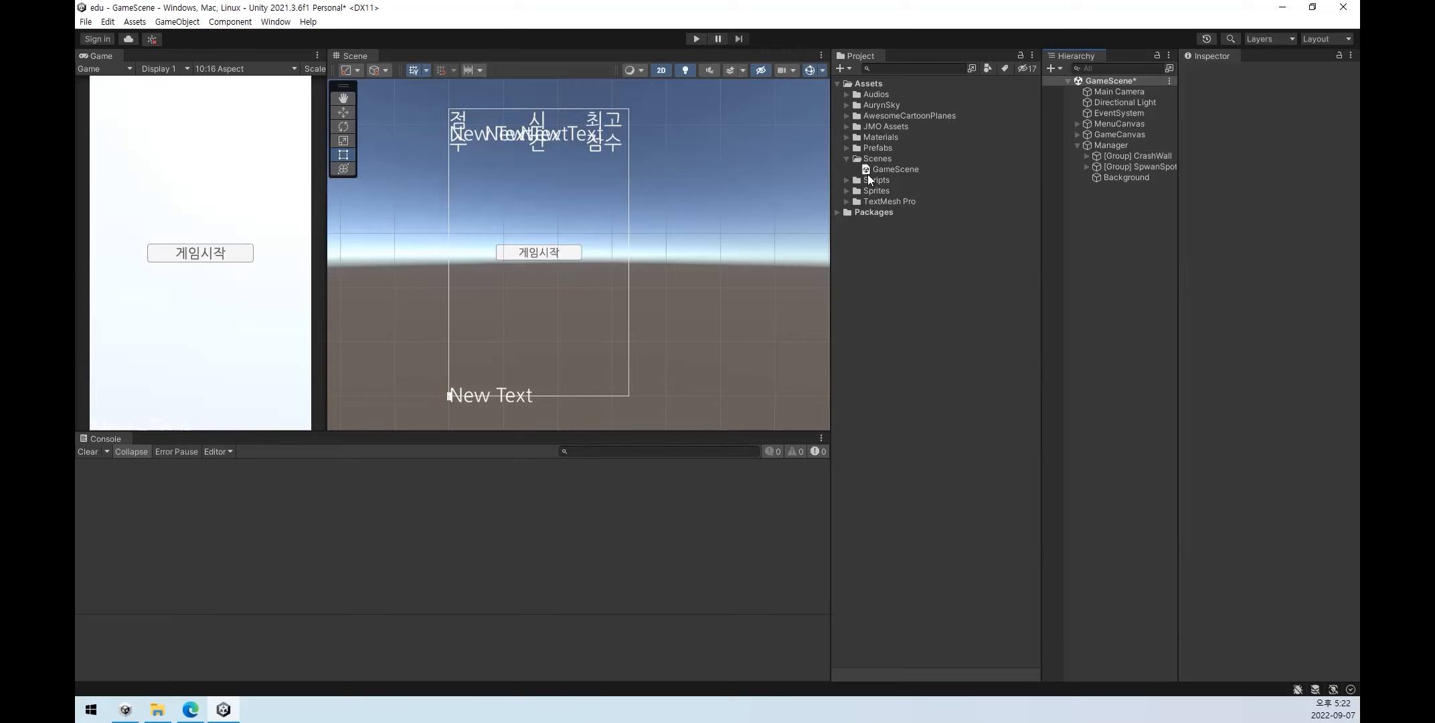
# - Expand the Prefabs and Sprites asset folders, and switch the Scene view from 2D to a 3D perspective
pyautogui.click(847, 148)
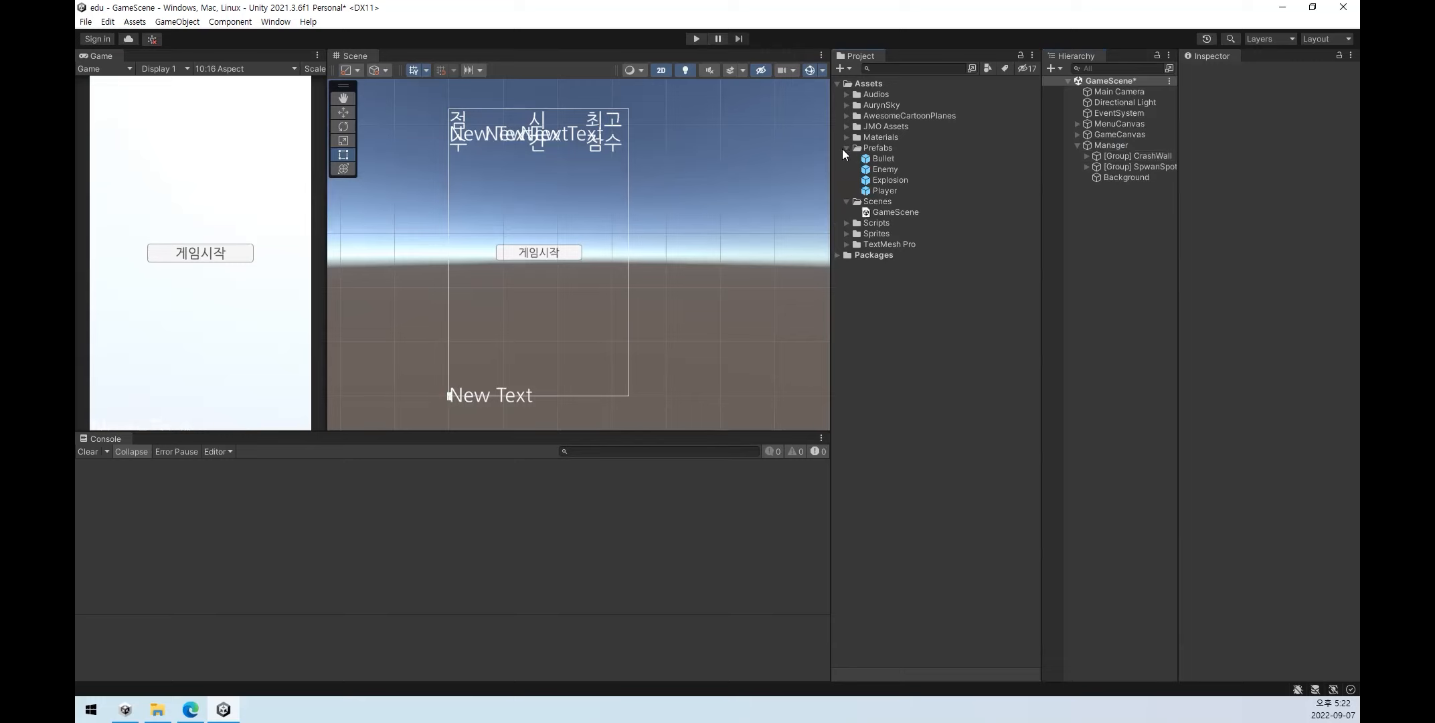
pyautogui.click(846, 233)
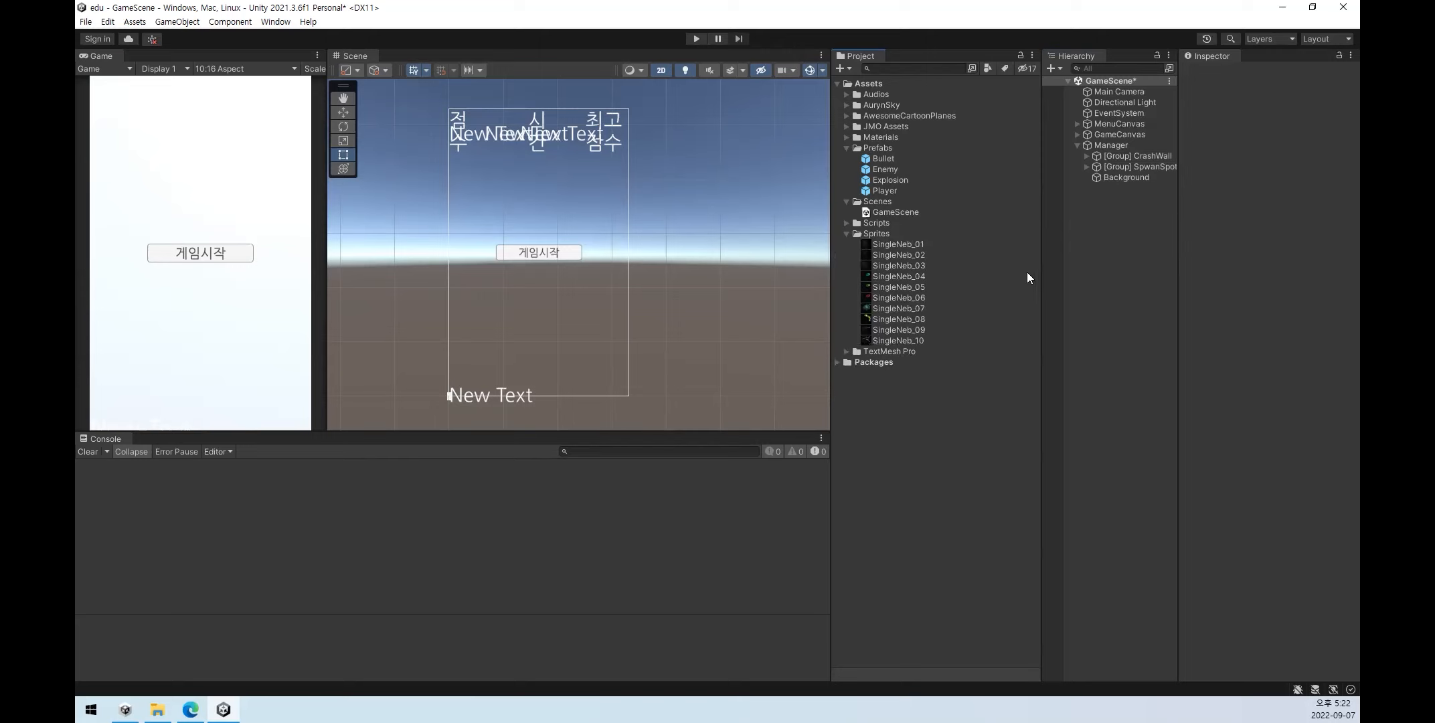
pyautogui.click(660, 71)
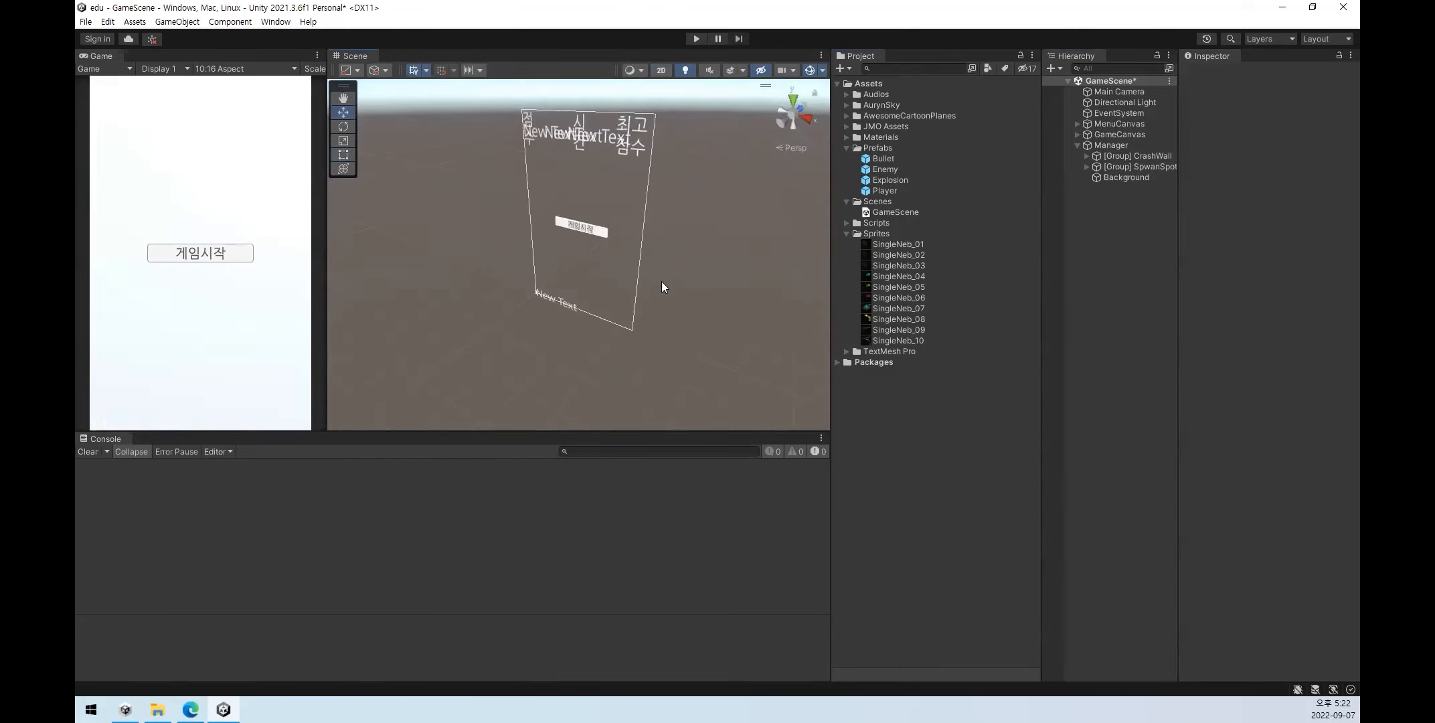
pyautogui.moveTo(664, 152); pyautogui.dragTo(627, 252, button='middle')
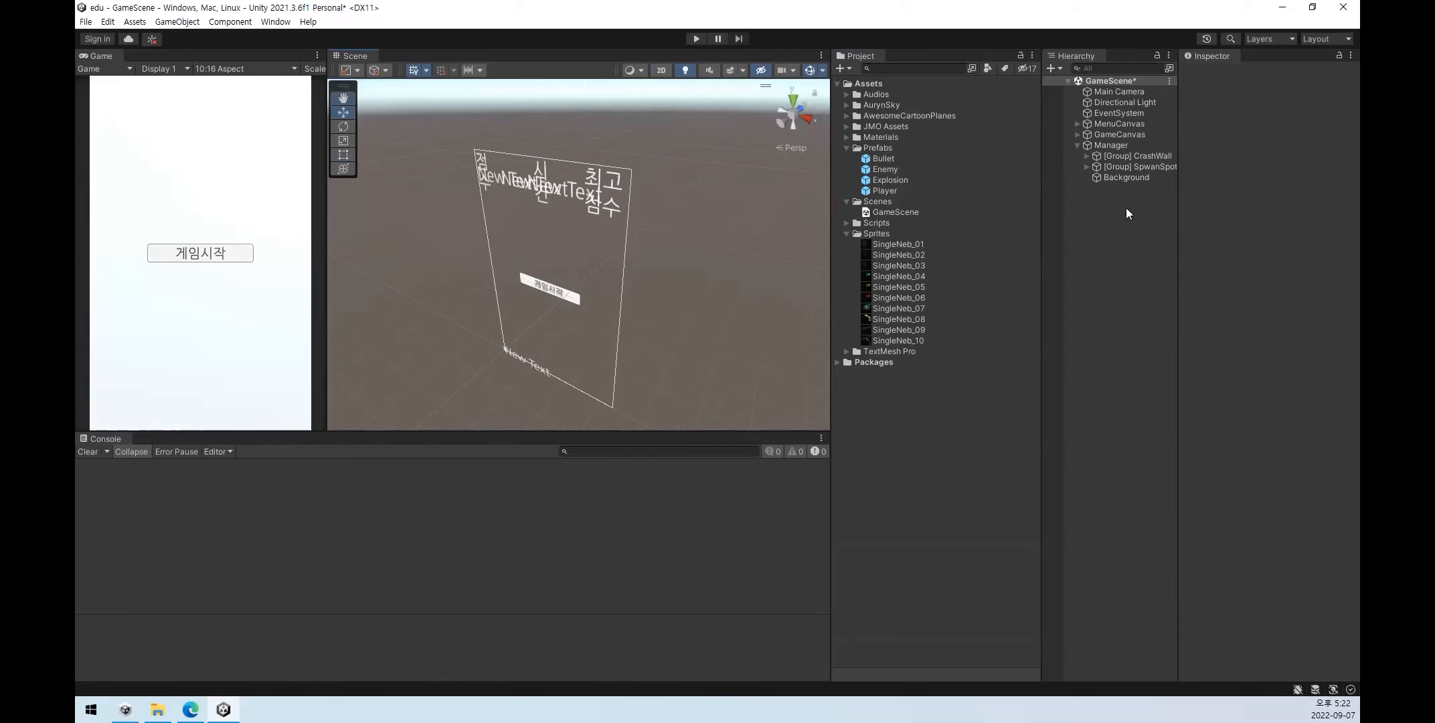
# - Inspect the material list of the Background object's Mesh Renderer and preview the SingleNeb_01 texture in the Sprites folder
pyautogui.click(1136, 179)
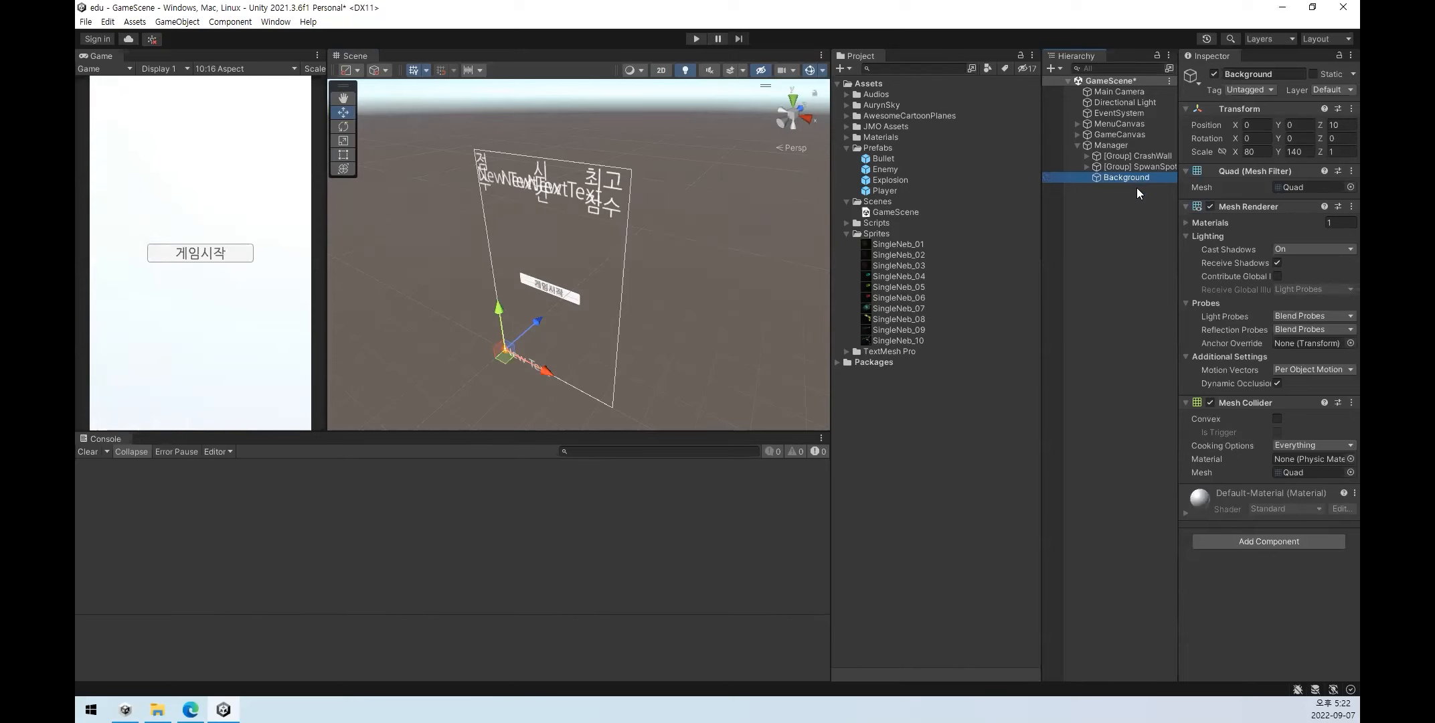
pyautogui.click(1185, 222)
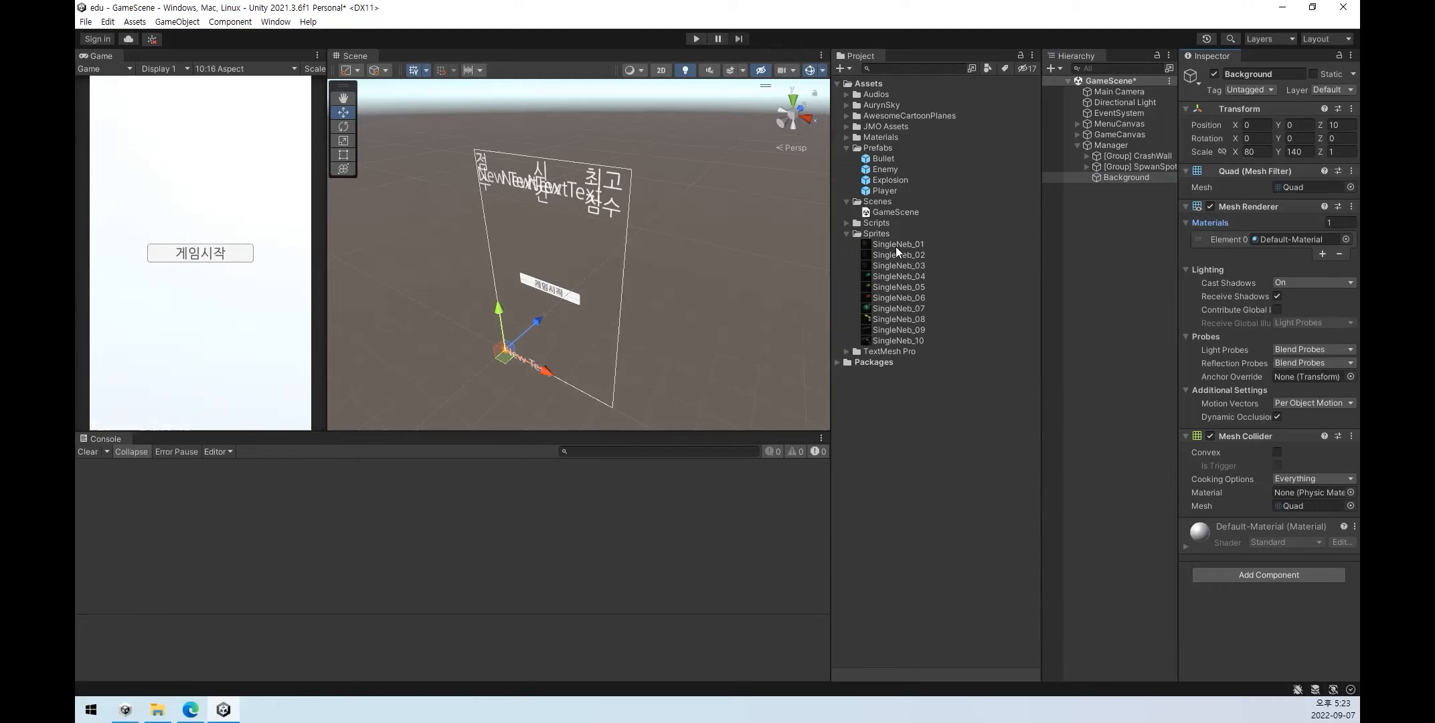
pyautogui.moveTo(897, 246); pyautogui.dragTo(864, 227)
pyautogui.click(915, 243)
pyautogui.click(1263, 617)
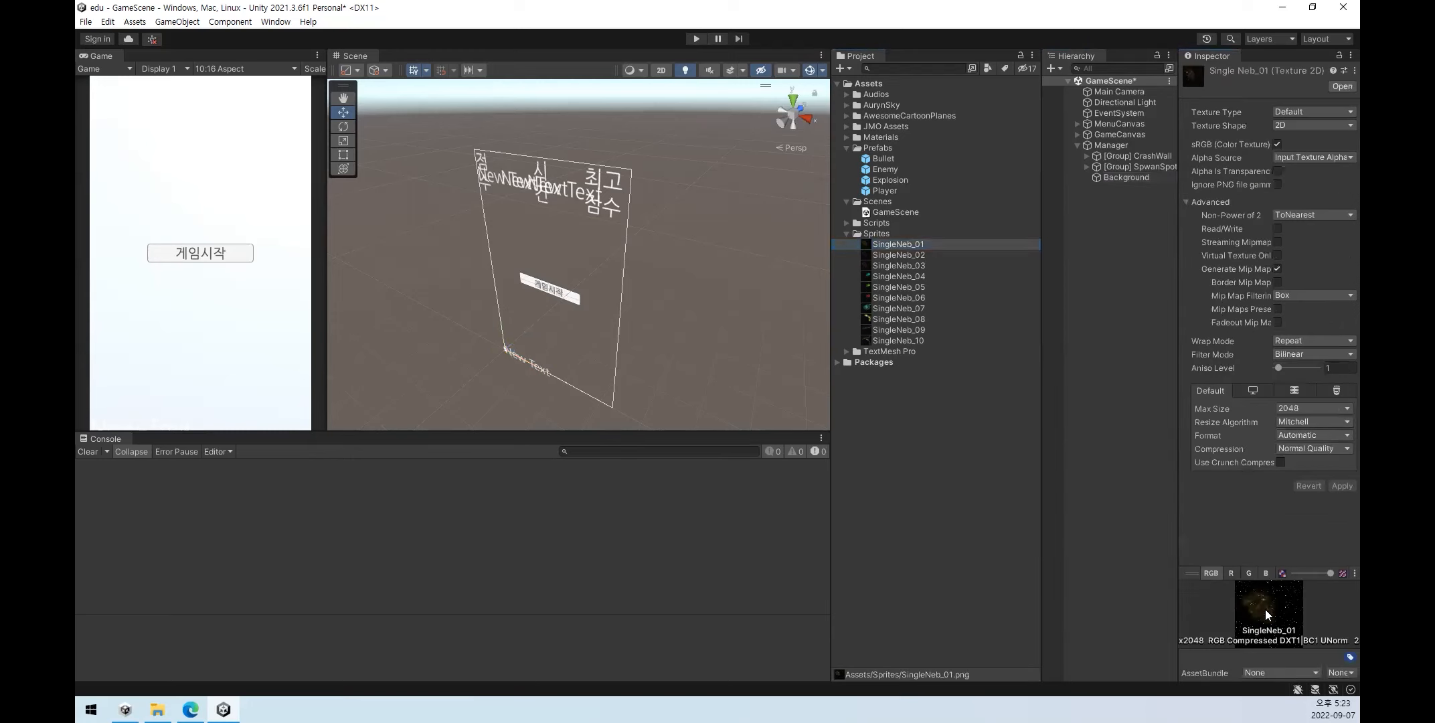
# - Assign the Background material from the Materials folder to Element 0 of the Background object's Mesh Renderer
pyautogui.click(1132, 178)
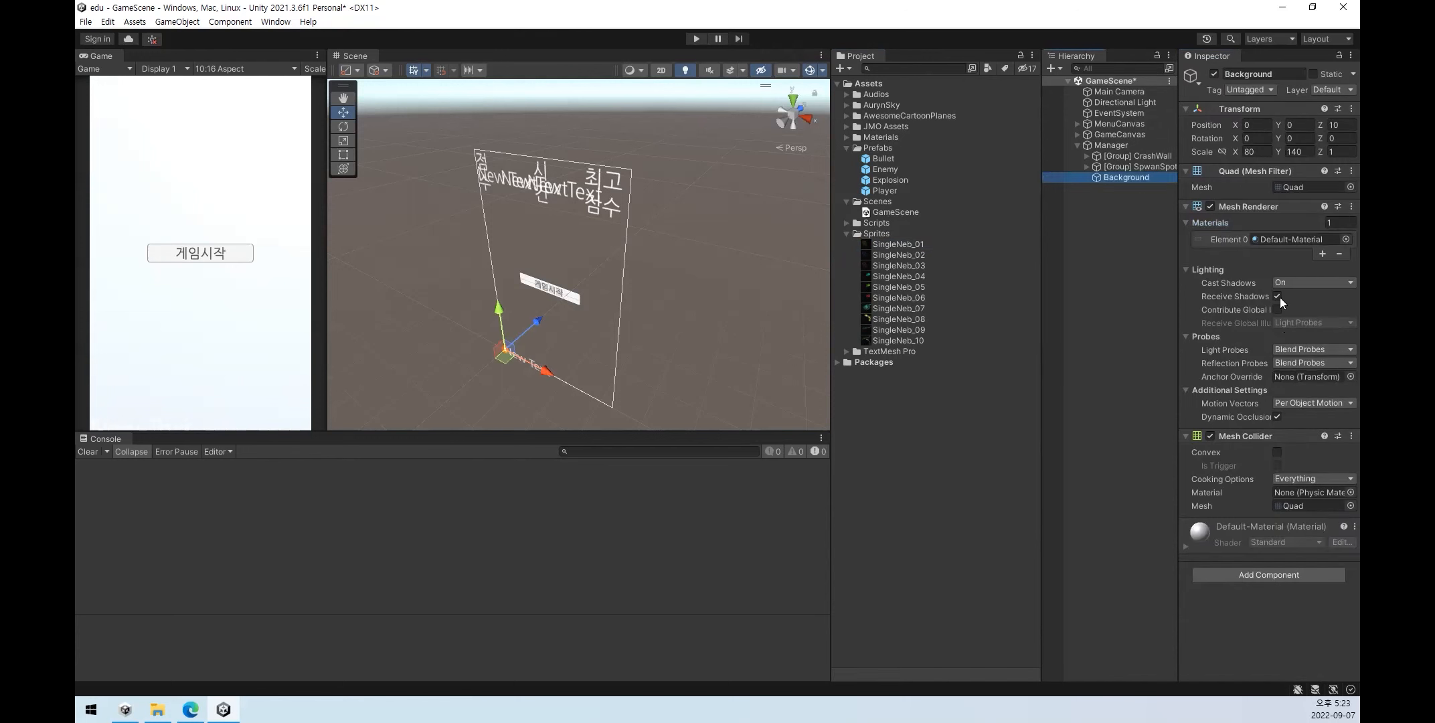
pyautogui.moveTo(902, 245); pyautogui.dragTo(1305, 240)
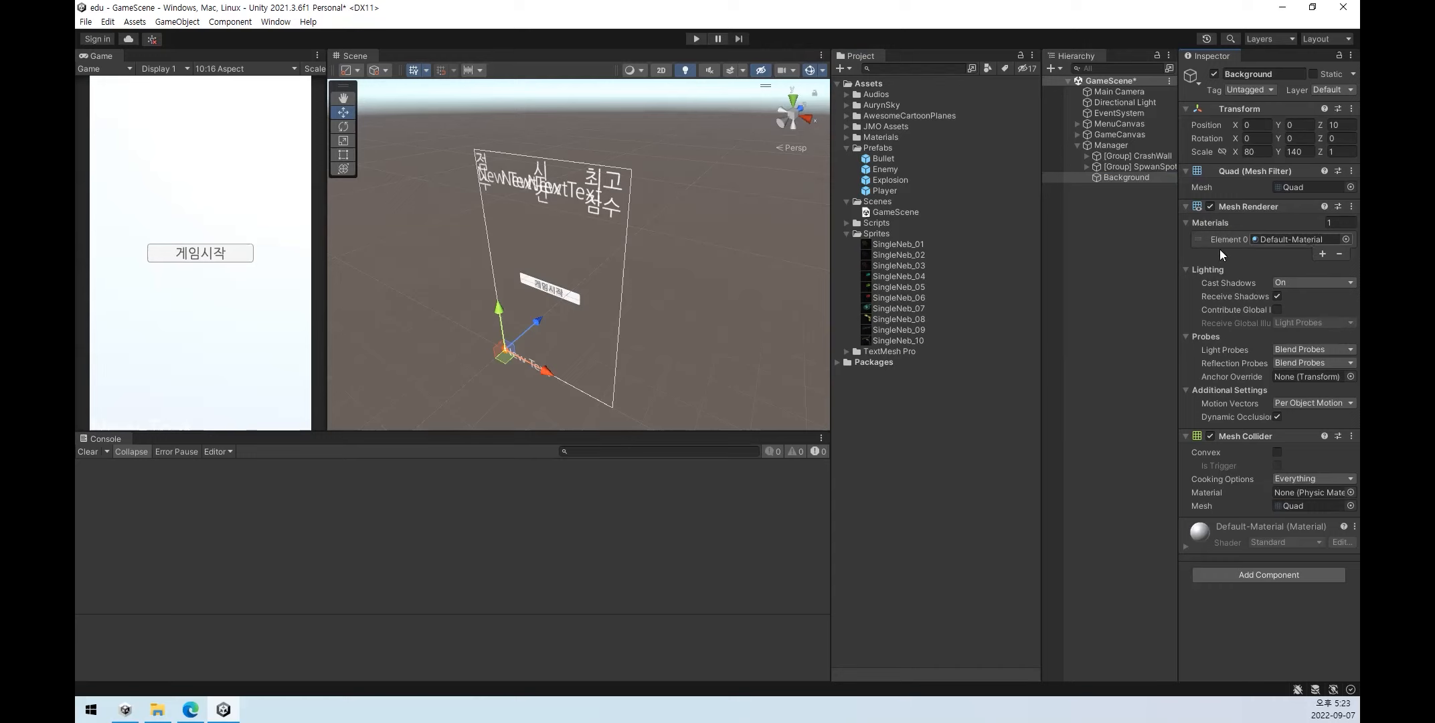
pyautogui.click(847, 138)
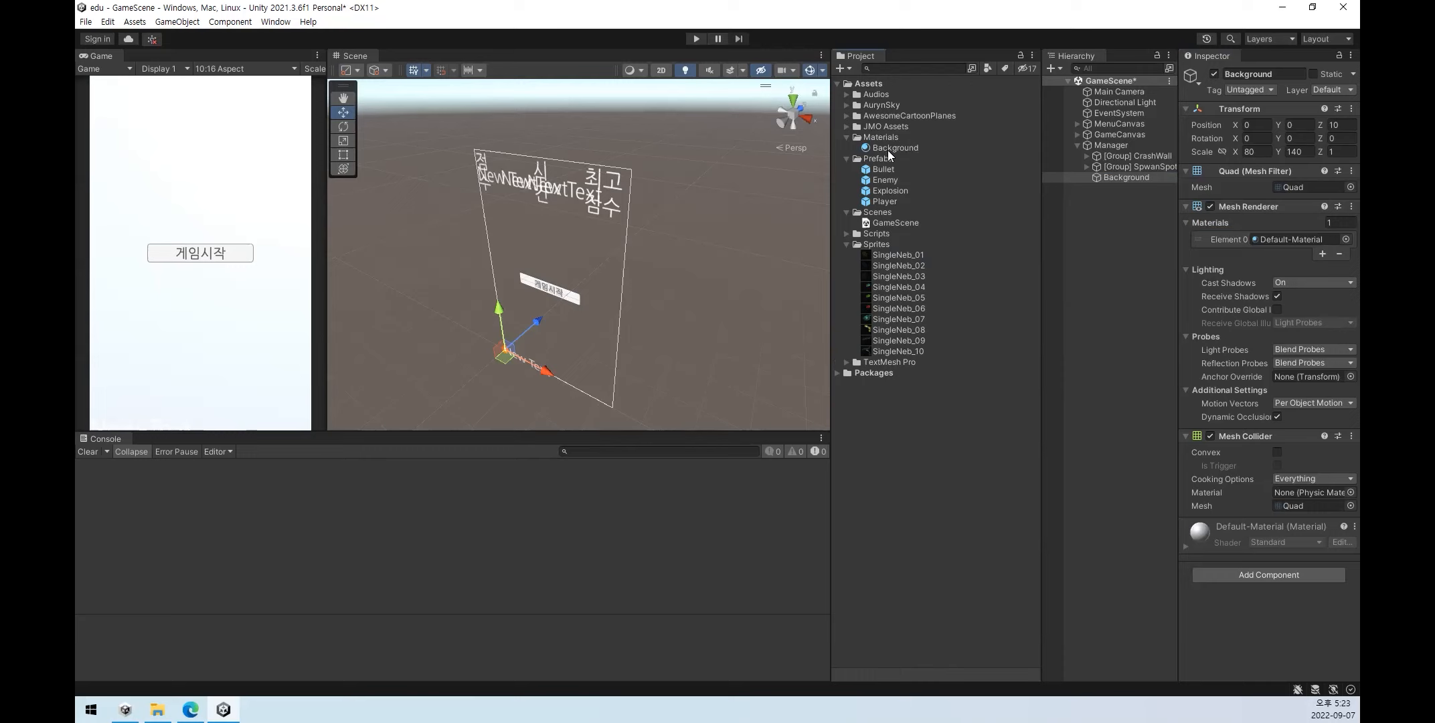
pyautogui.moveTo(889, 147); pyautogui.dragTo(1292, 240)
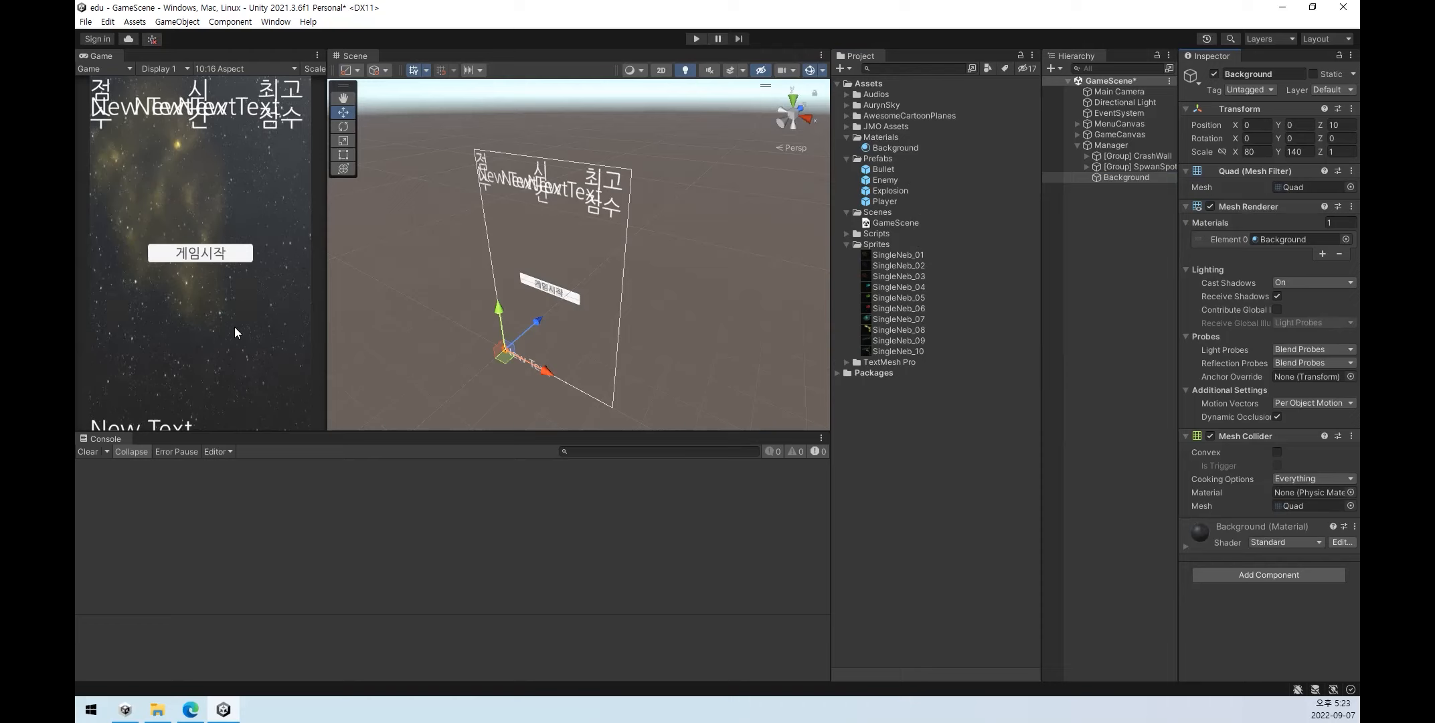
# - Try SingleNeb_02, SingleNeb_04, SingleNeb_07, SingleNeb_01, SingleNeb_09 and SingleNeb_06 in turn as the Background material's Albedo texture, ending with SingleNeb_02
pyautogui.click(902, 149)
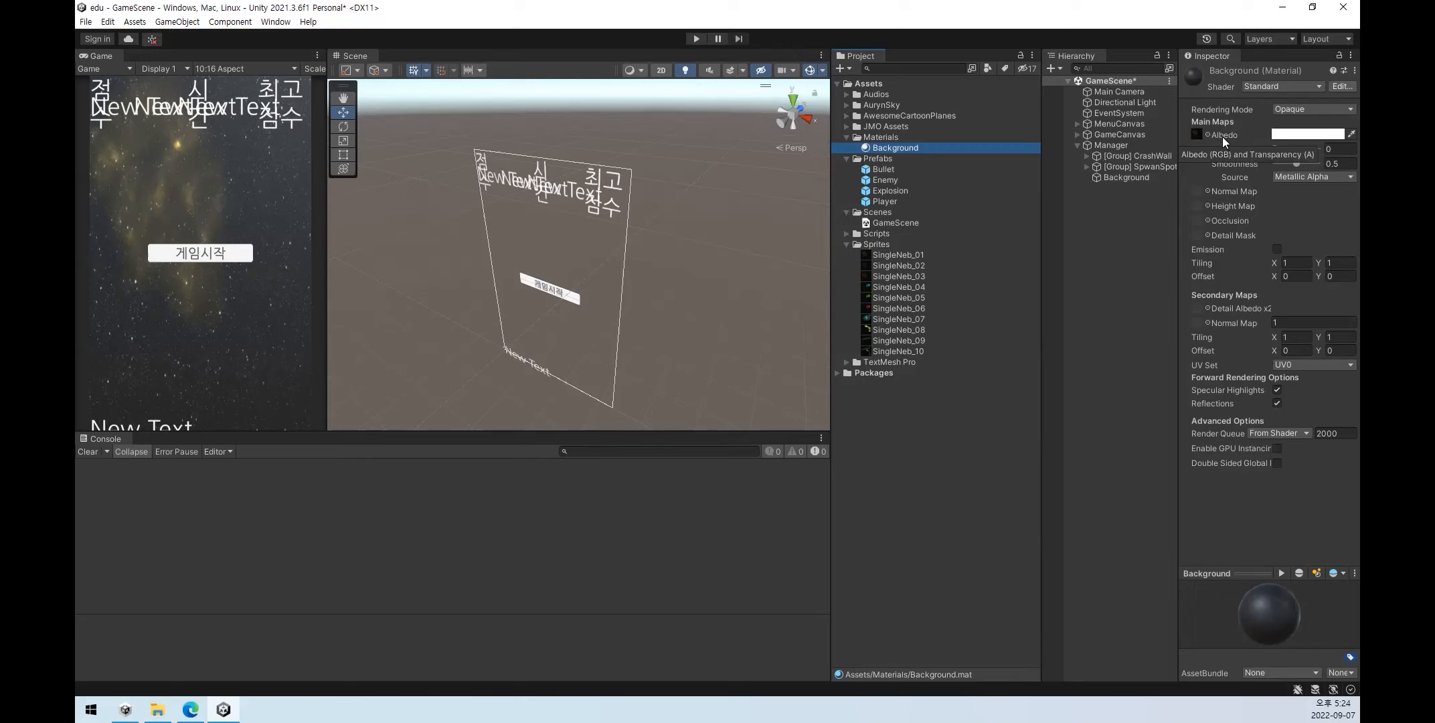
pyautogui.click(1194, 136)
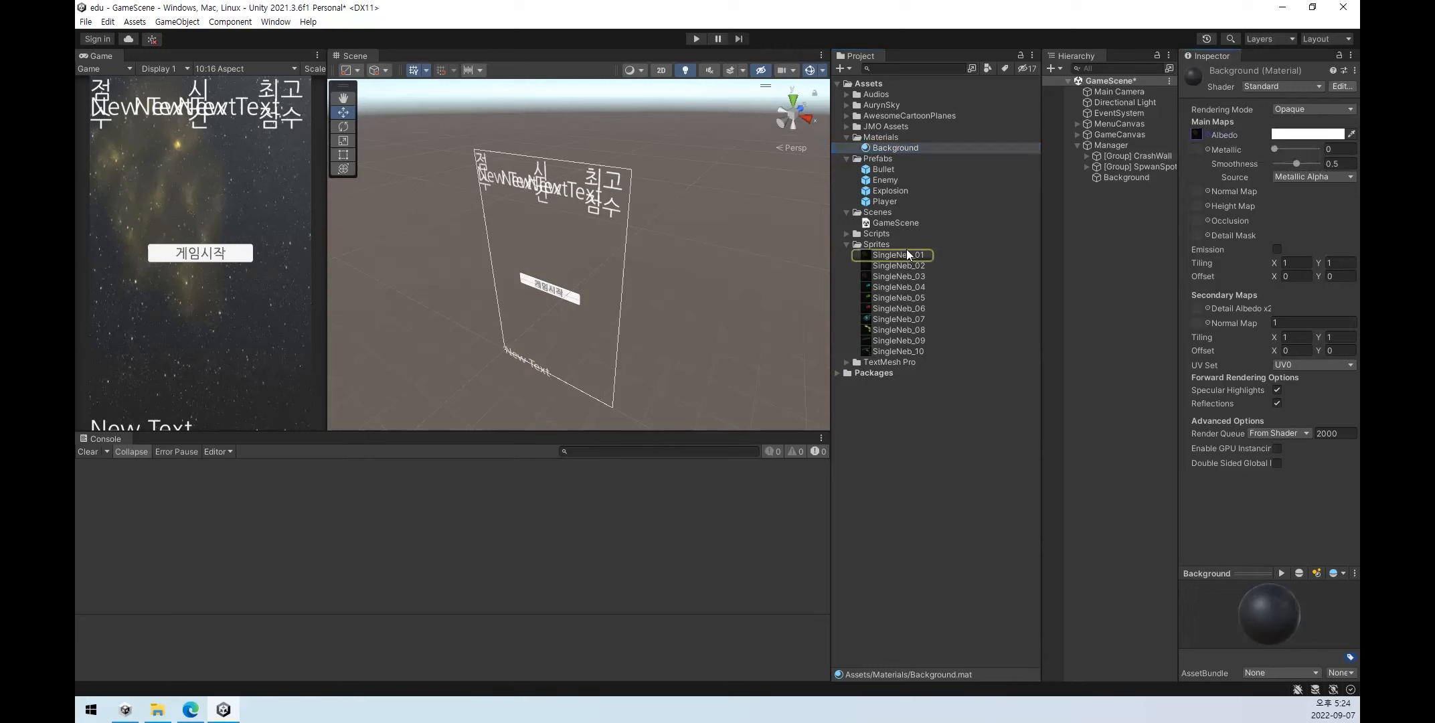
pyautogui.moveTo(898, 264); pyautogui.dragTo(1196, 134)
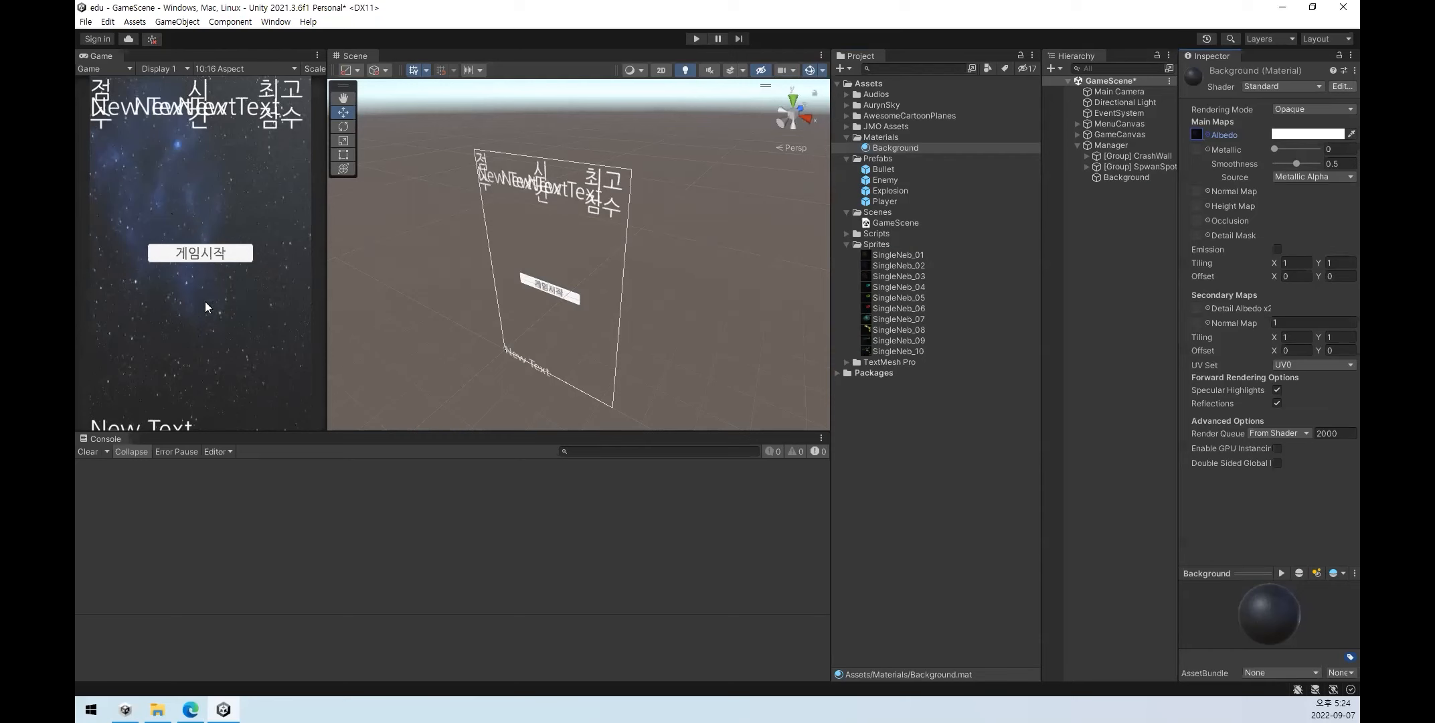
pyautogui.moveTo(894, 290); pyautogui.dragTo(1198, 136)
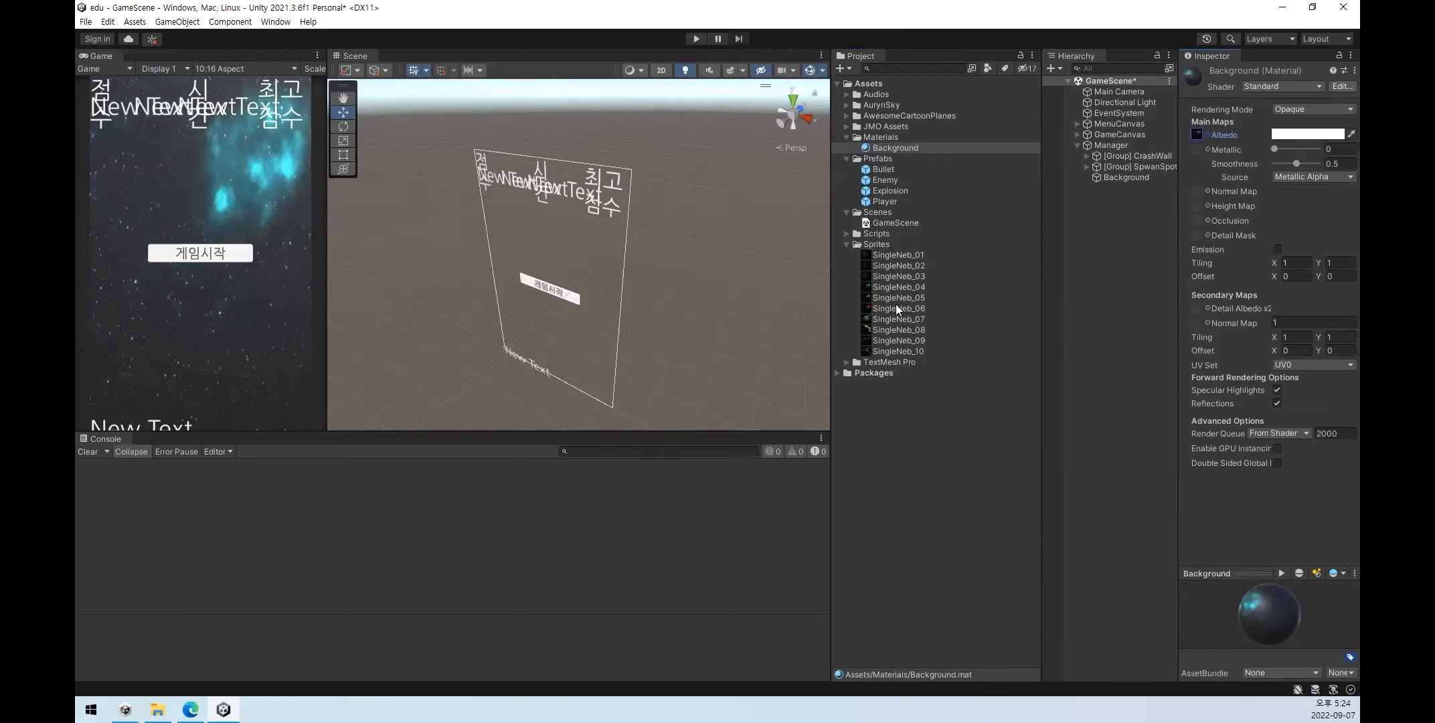
pyautogui.moveTo(902, 322); pyautogui.dragTo(1198, 136)
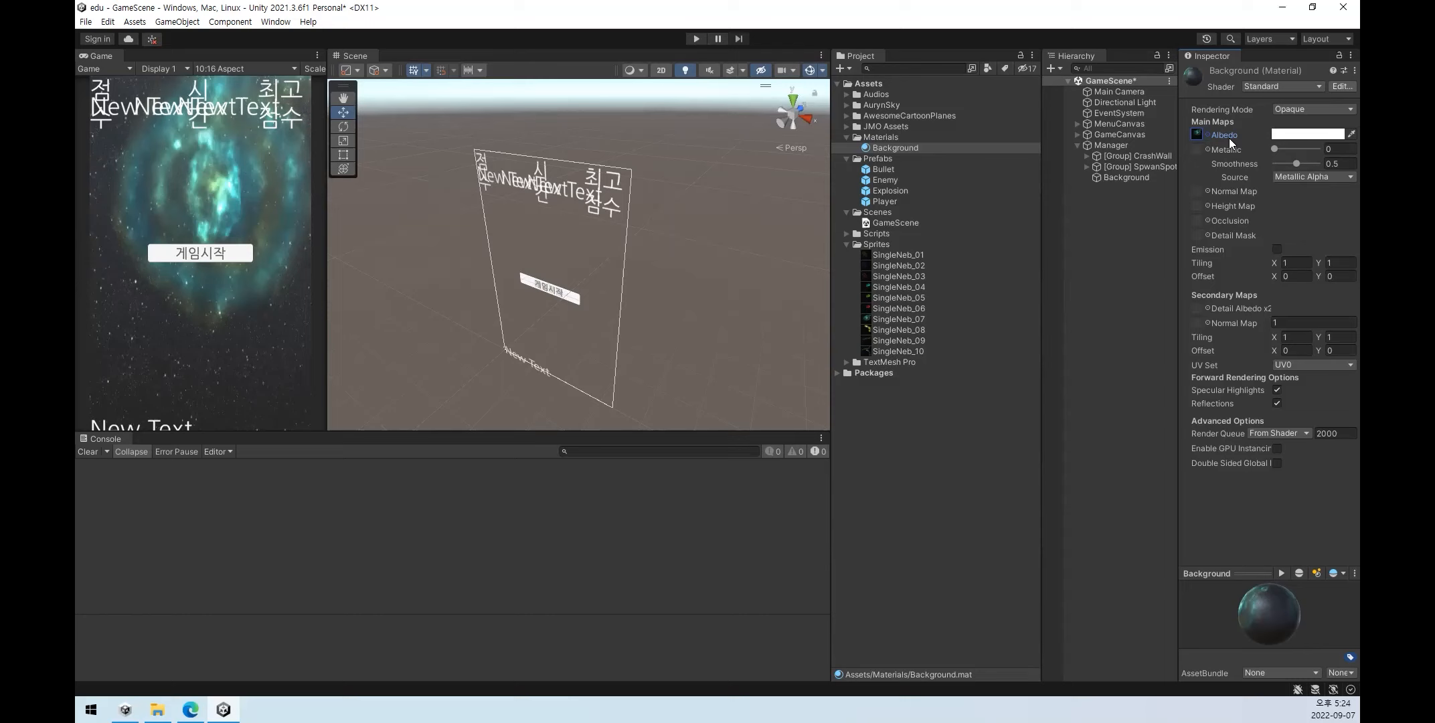
pyautogui.moveTo(896, 258); pyautogui.dragTo(1196, 130)
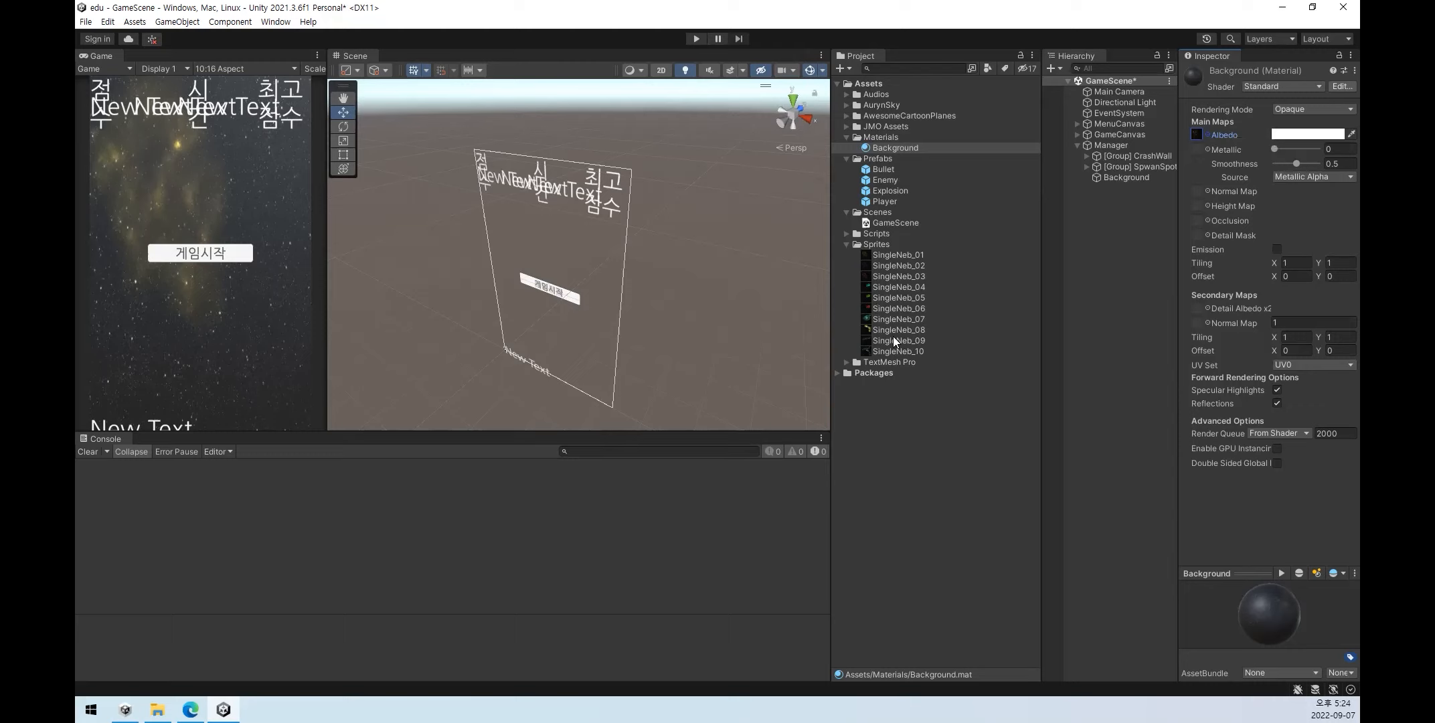
pyautogui.moveTo(892, 340); pyautogui.dragTo(1199, 130)
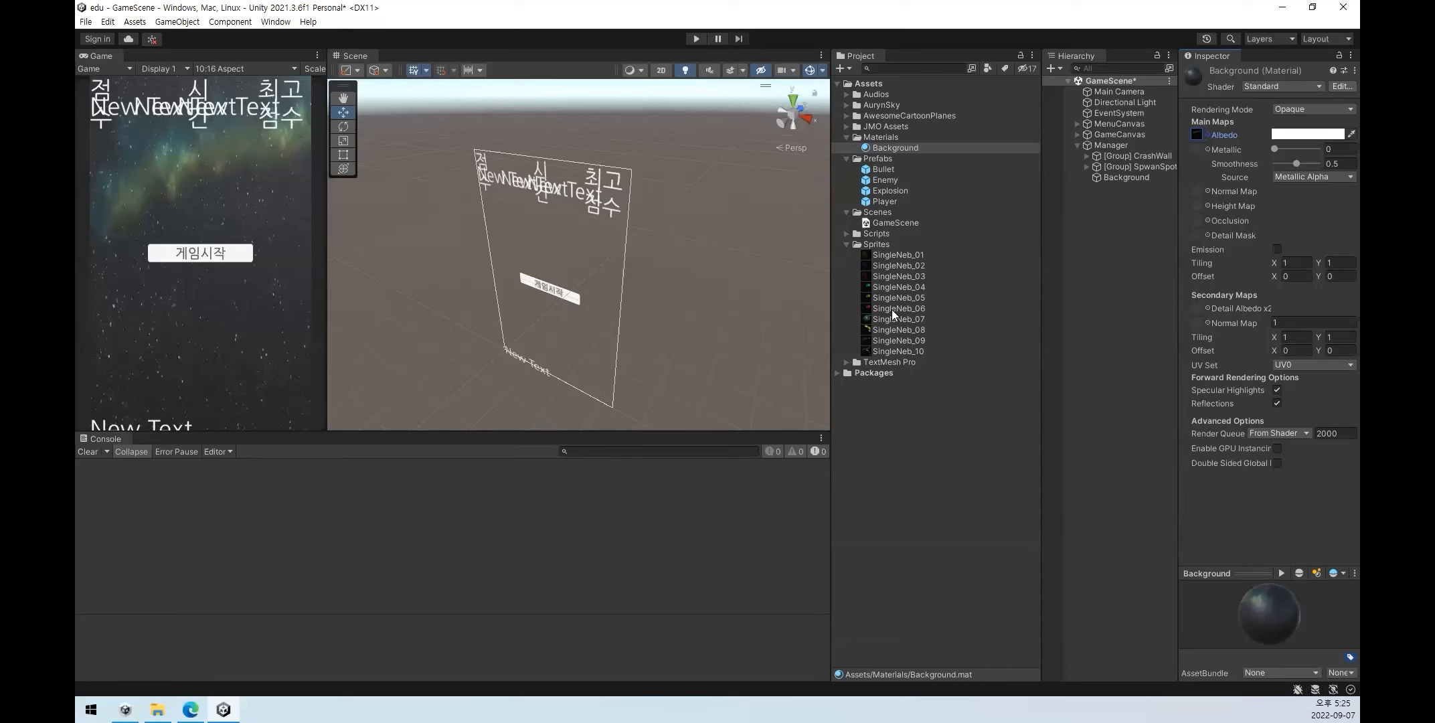
pyautogui.moveTo(885, 305); pyautogui.dragTo(1197, 133)
pyautogui.moveTo(898, 264); pyautogui.dragTo(1199, 135)
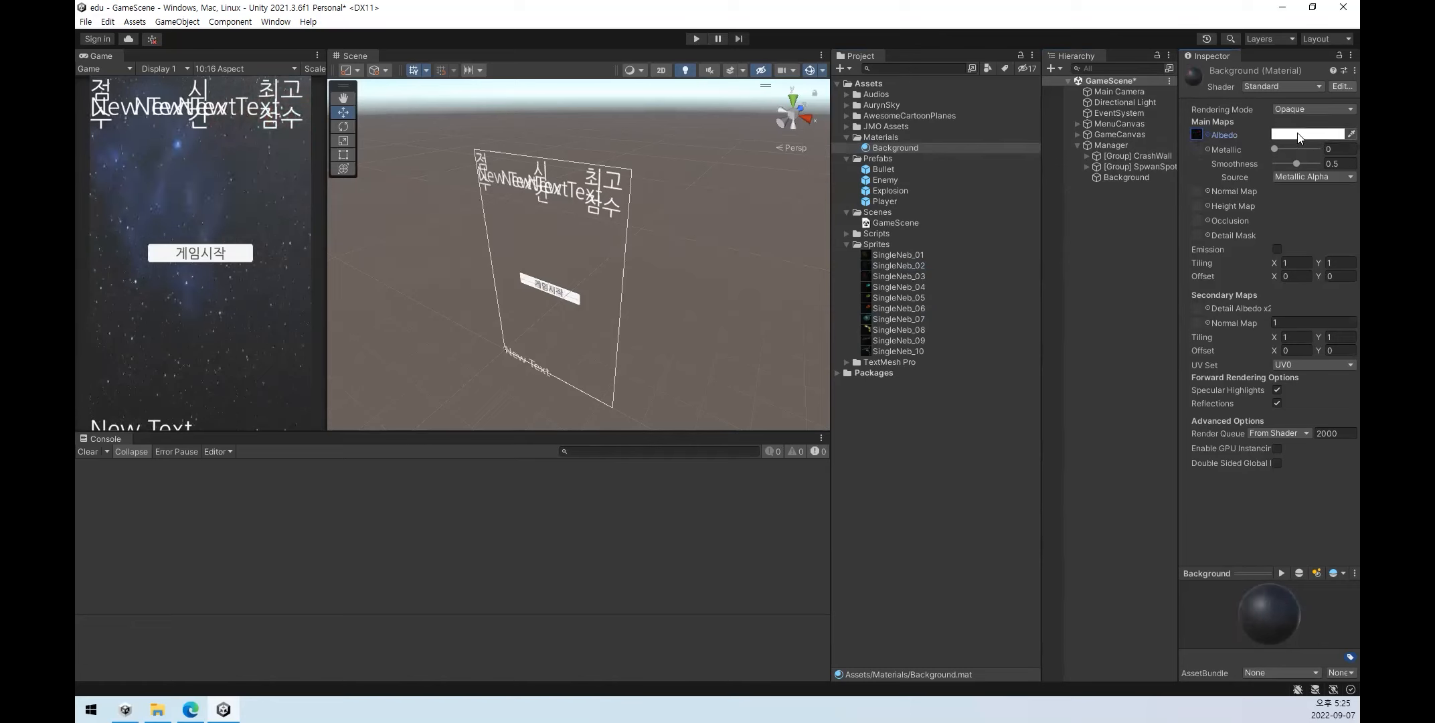
# - Clear the Background material's Albedo texture by choosing None
pyautogui.click(1194, 133)
pyautogui.click(1201, 132)
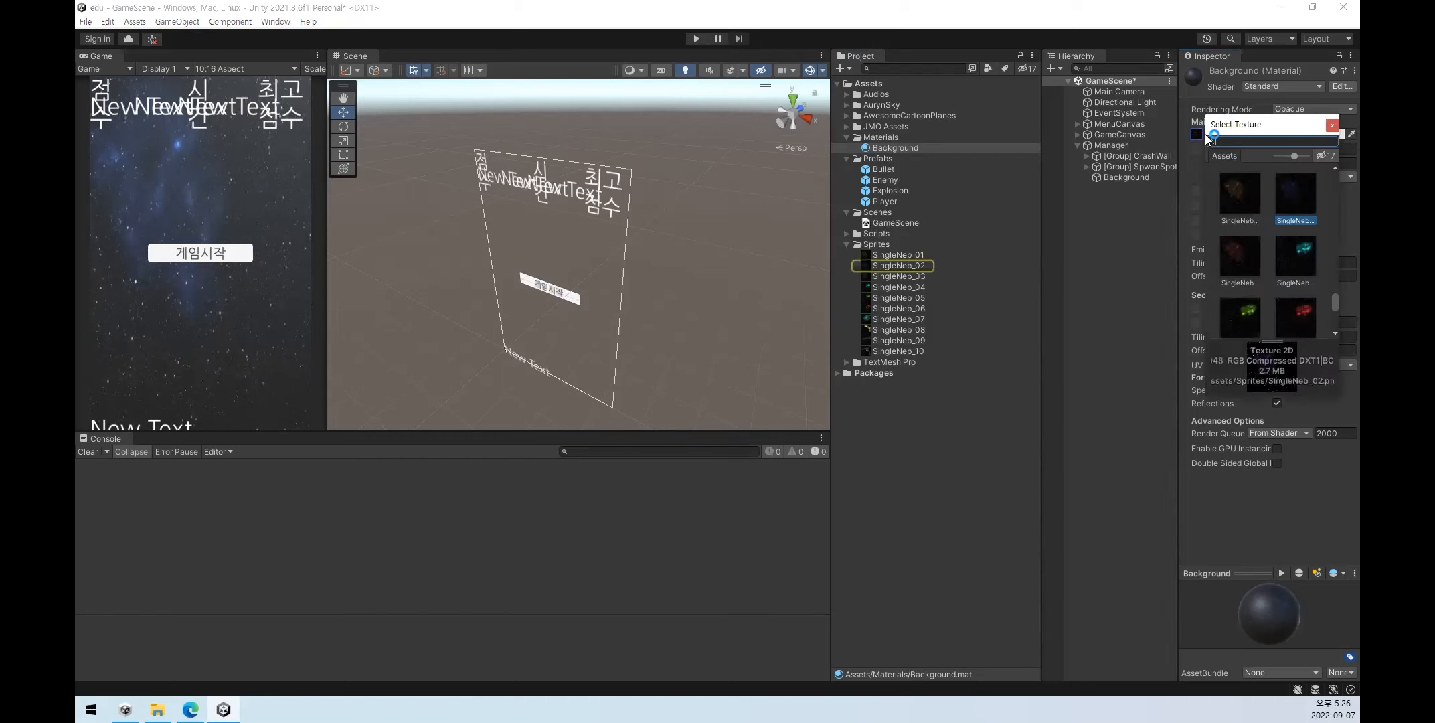
pyautogui.moveTo(1333, 205); pyautogui.dragTo(1335, 178)
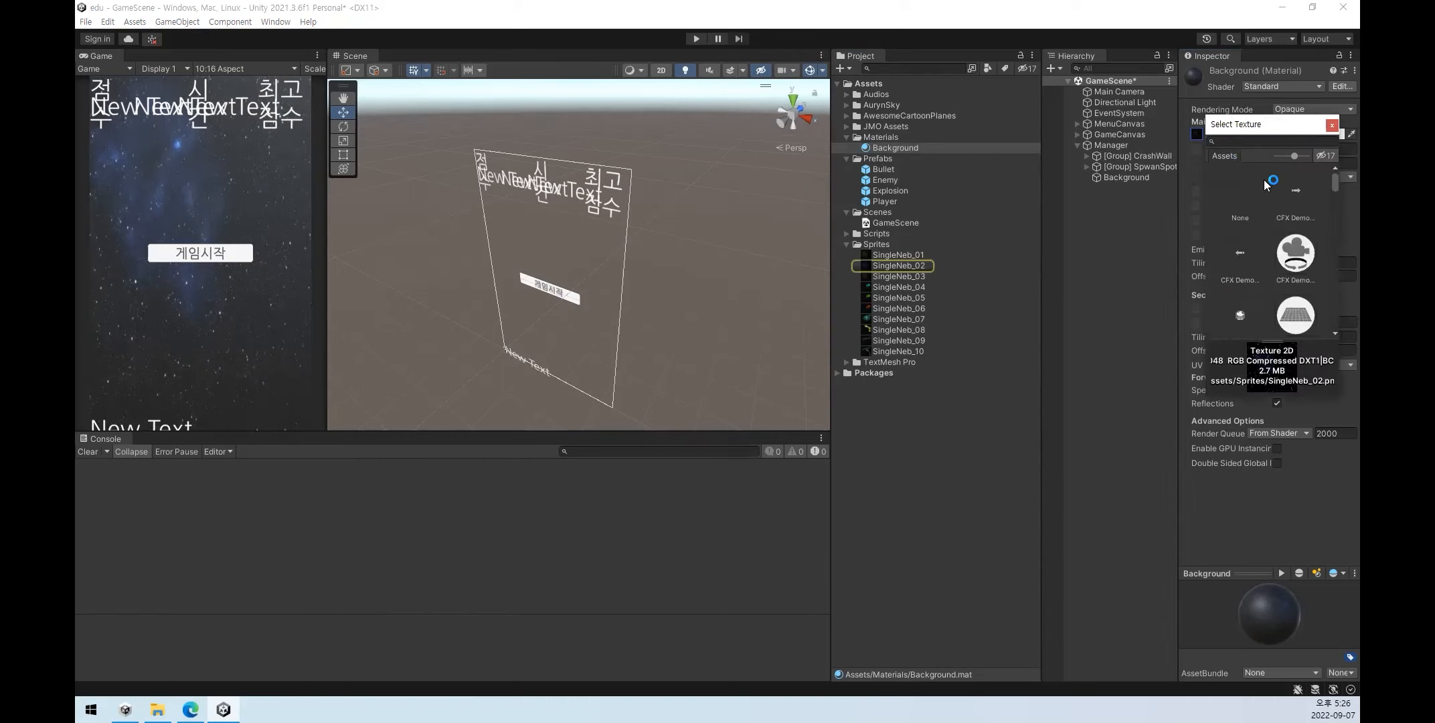
pyautogui.click(1246, 188)
pyautogui.click(1332, 126)
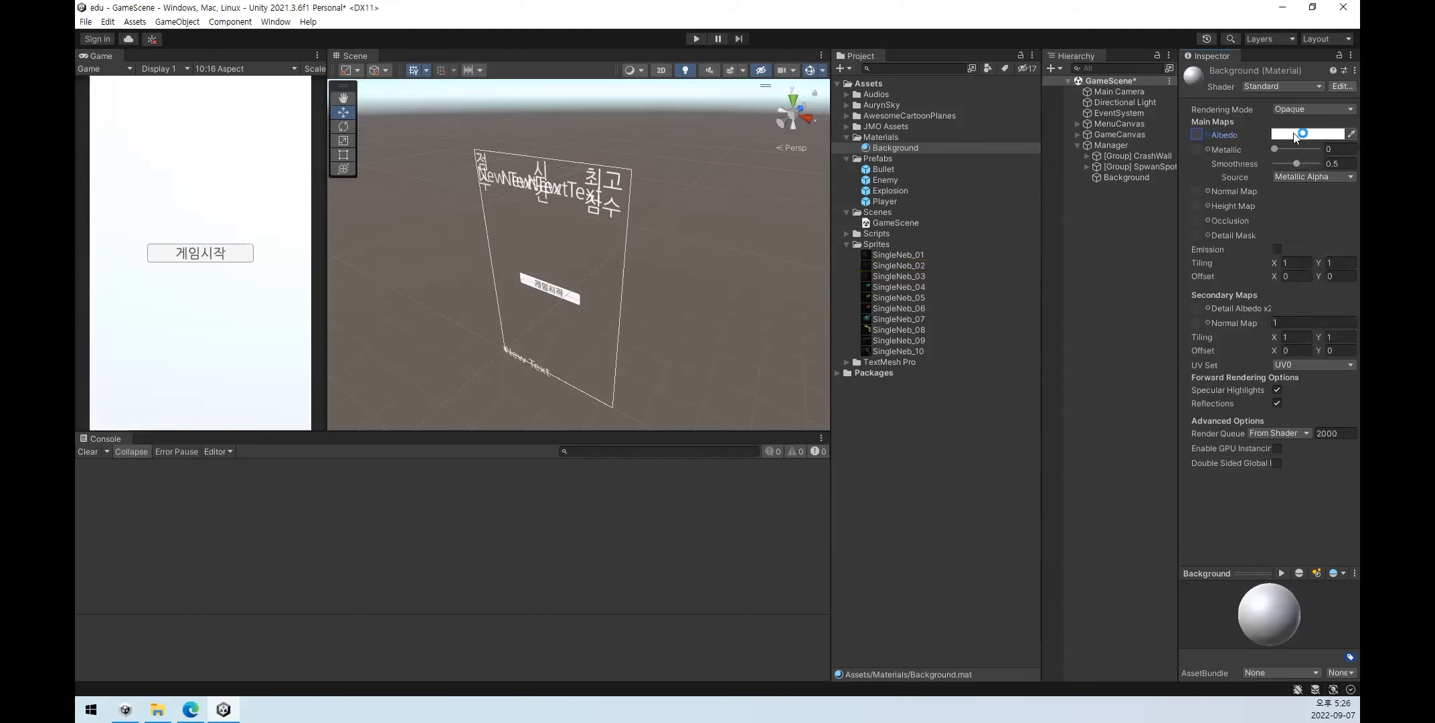
# - Set the Background material's Albedo colour to FF0000 and try SingleNeb_01, ending with SingleNeb_06, as its Albedo texture
pyautogui.click(1307, 134)
pyautogui.moveTo(1295, 248); pyautogui.dragTo(1314, 194)
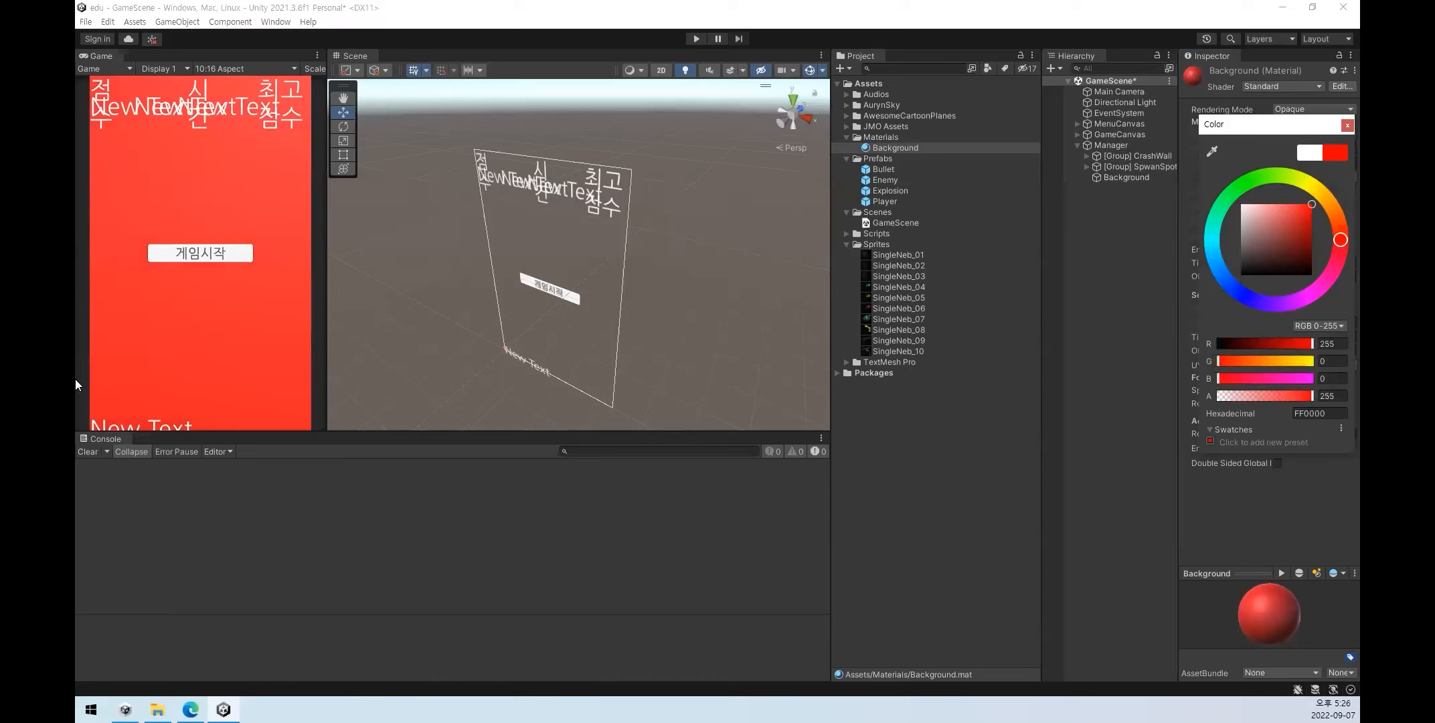
pyautogui.click(1347, 125)
pyautogui.moveTo(897, 253); pyautogui.dragTo(1197, 135)
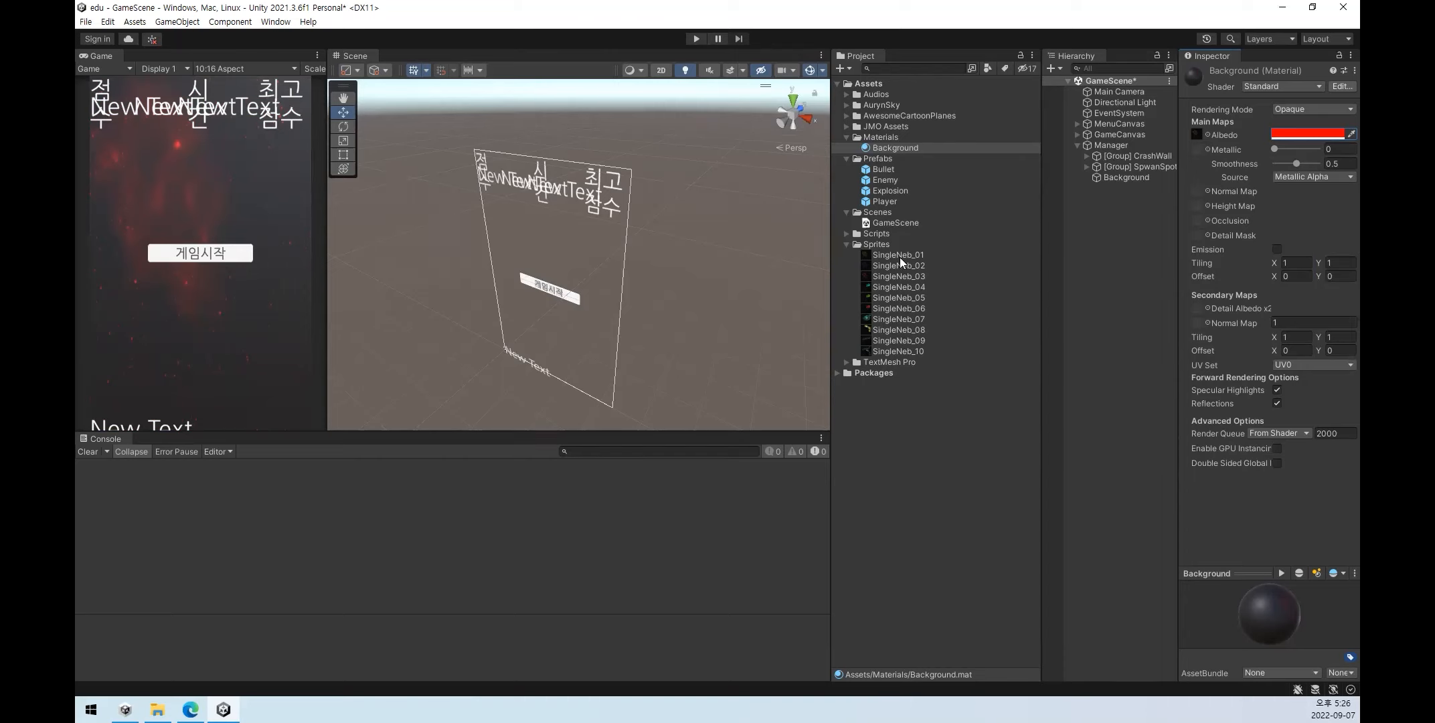
pyautogui.moveTo(894, 310); pyautogui.dragTo(1195, 133)
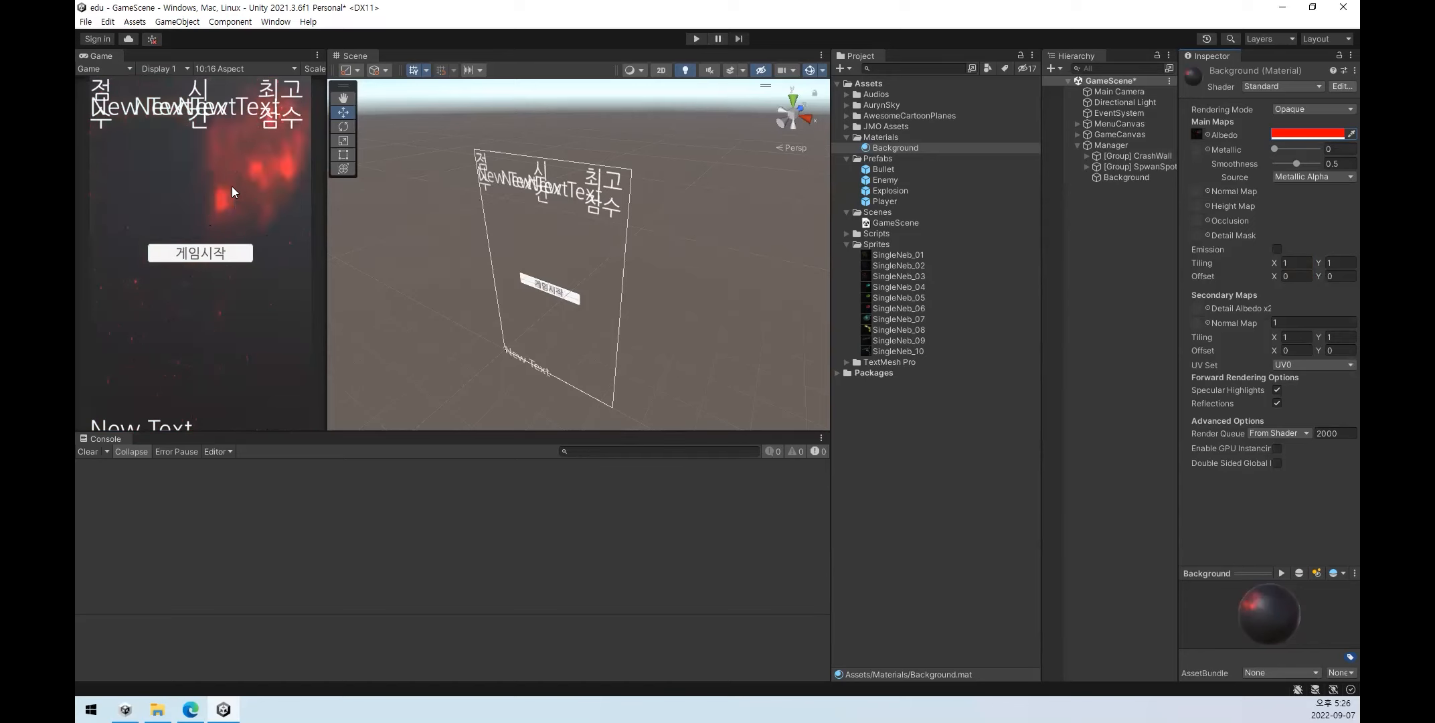
# - Try the muted red C15E5E as the Background material's Albedo colour and return it to white FFFFFF
pyautogui.click(1319, 134)
pyautogui.moveTo(1252, 214); pyautogui.dragTo(1195, 191)
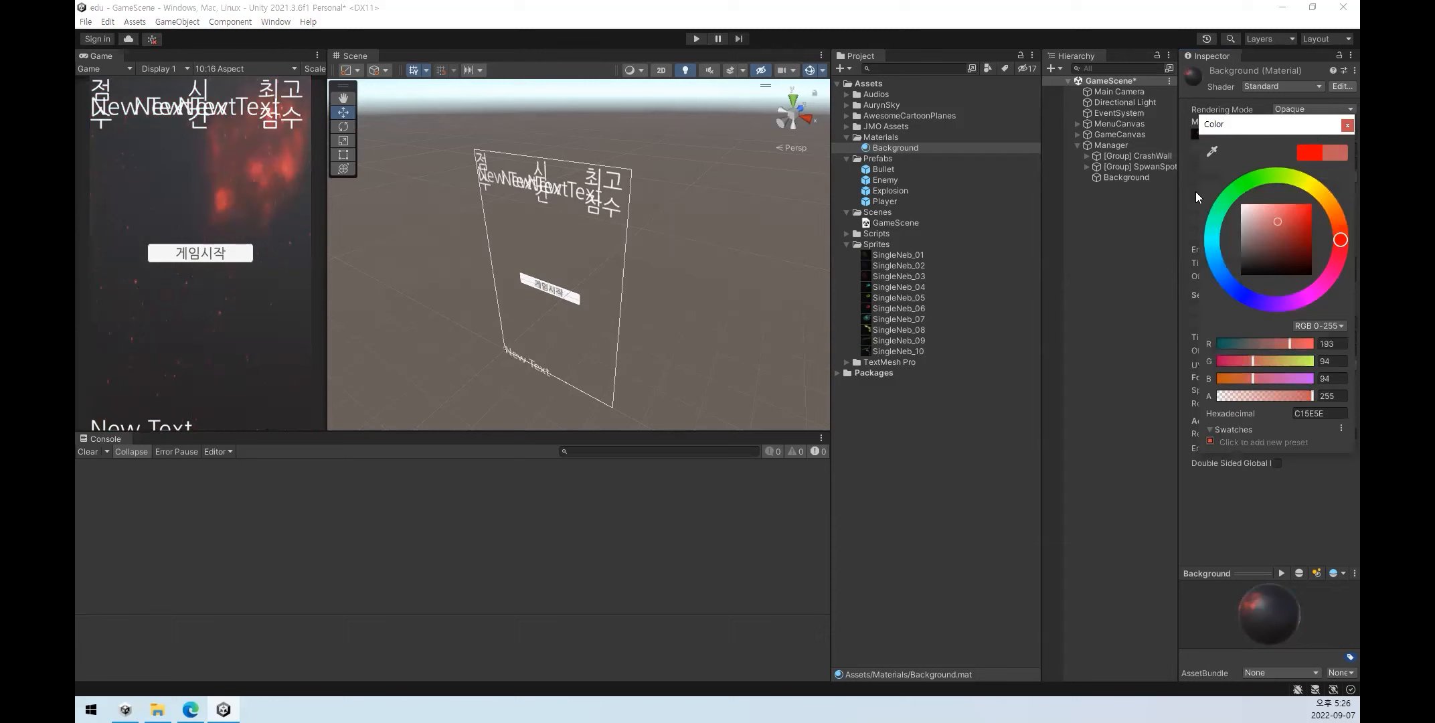
pyautogui.click(312, 216)
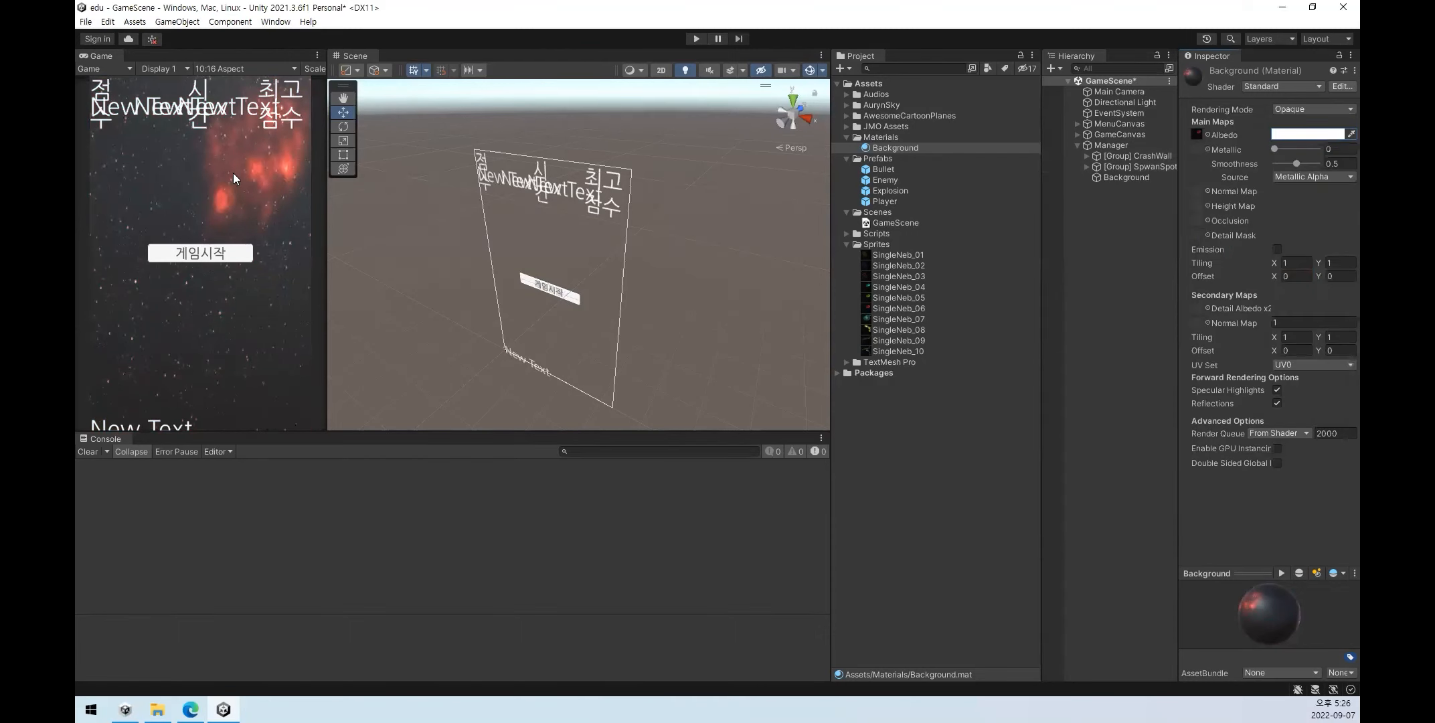
pyautogui.click(1298, 136)
pyautogui.moveTo(1284, 239); pyautogui.dragTo(1345, 132)
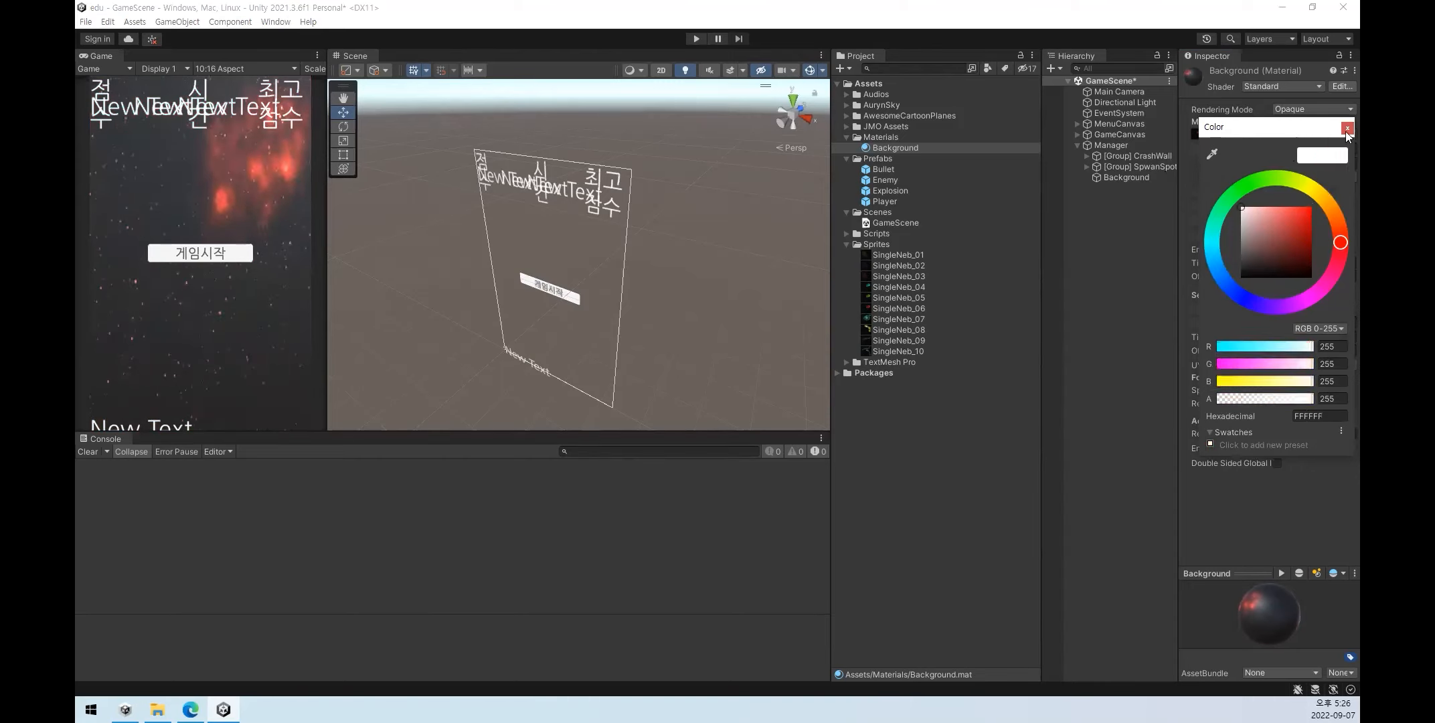
pyautogui.click(1347, 128)
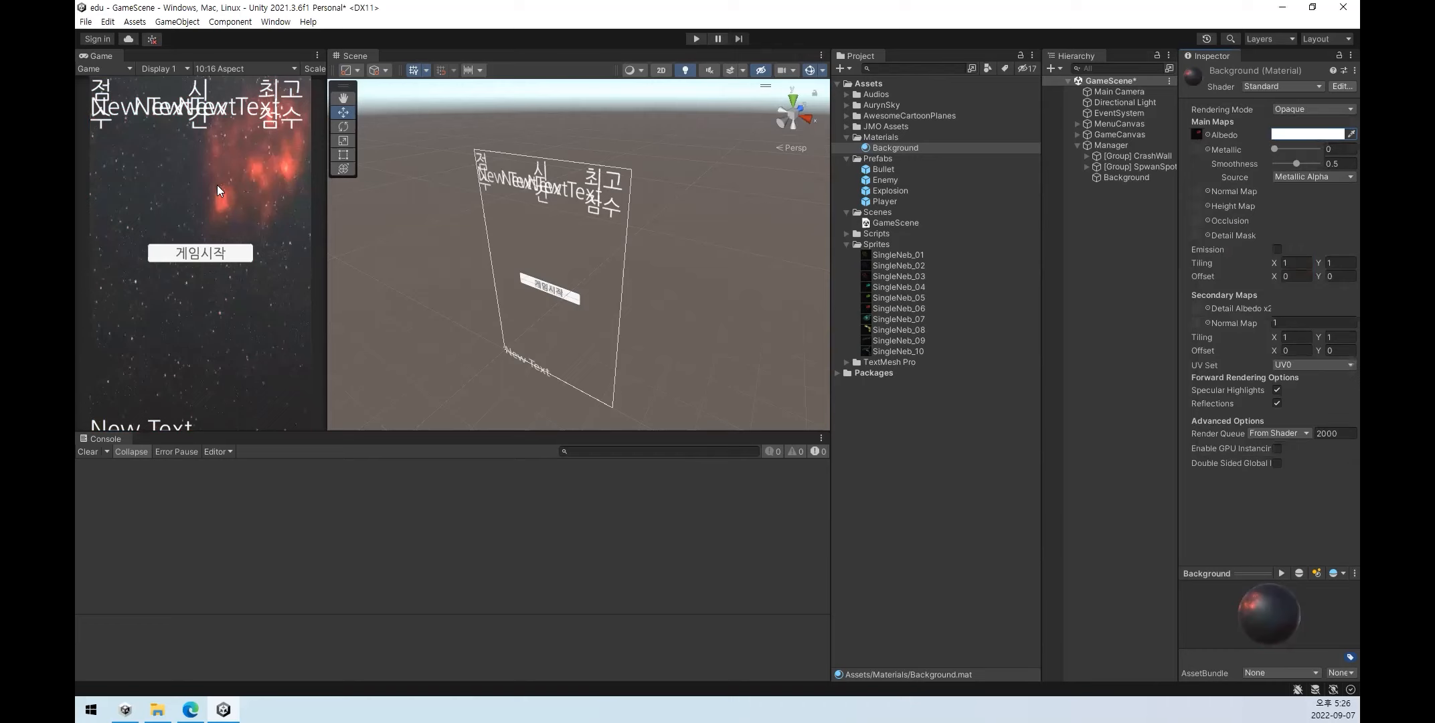
# - Try FF0000, FF9A96 and 969A96 as the Background material's Albedo colour and restore it to white
pyautogui.click(1284, 134)
pyautogui.click(1210, 441)
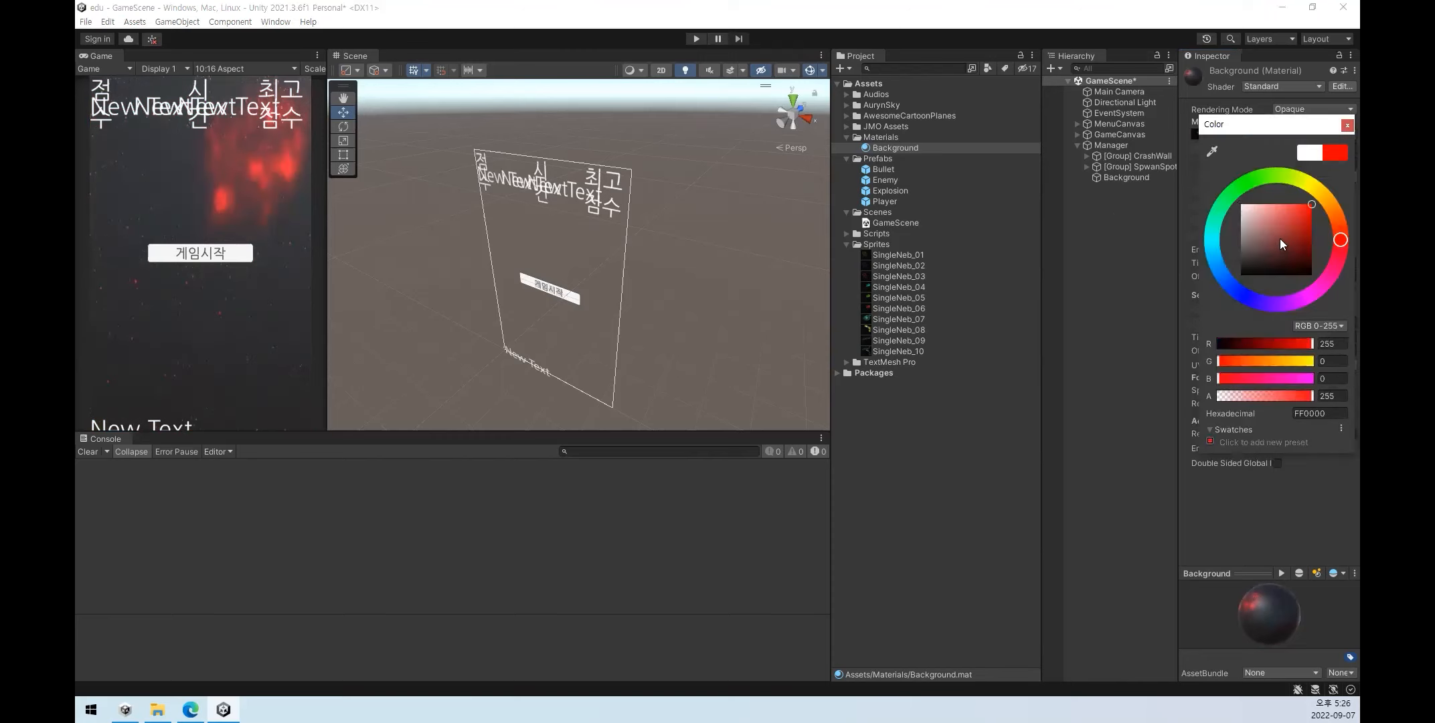
pyautogui.moveTo(1254, 362)
pyautogui.mouseDown()
pyautogui.moveTo(1275, 361)
pyautogui.moveTo(1274, 378)
pyautogui.mouseUp()
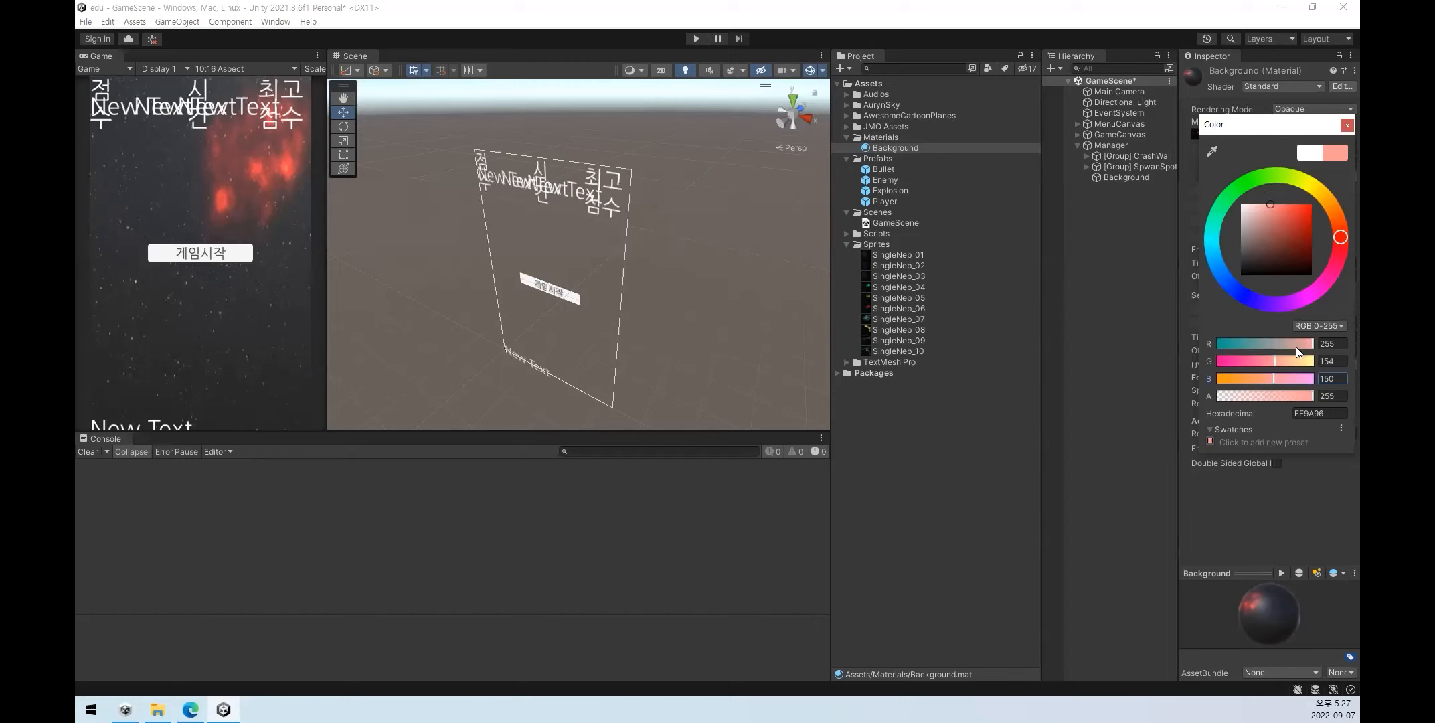
pyautogui.moveTo(1306, 343); pyautogui.dragTo(1274, 345)
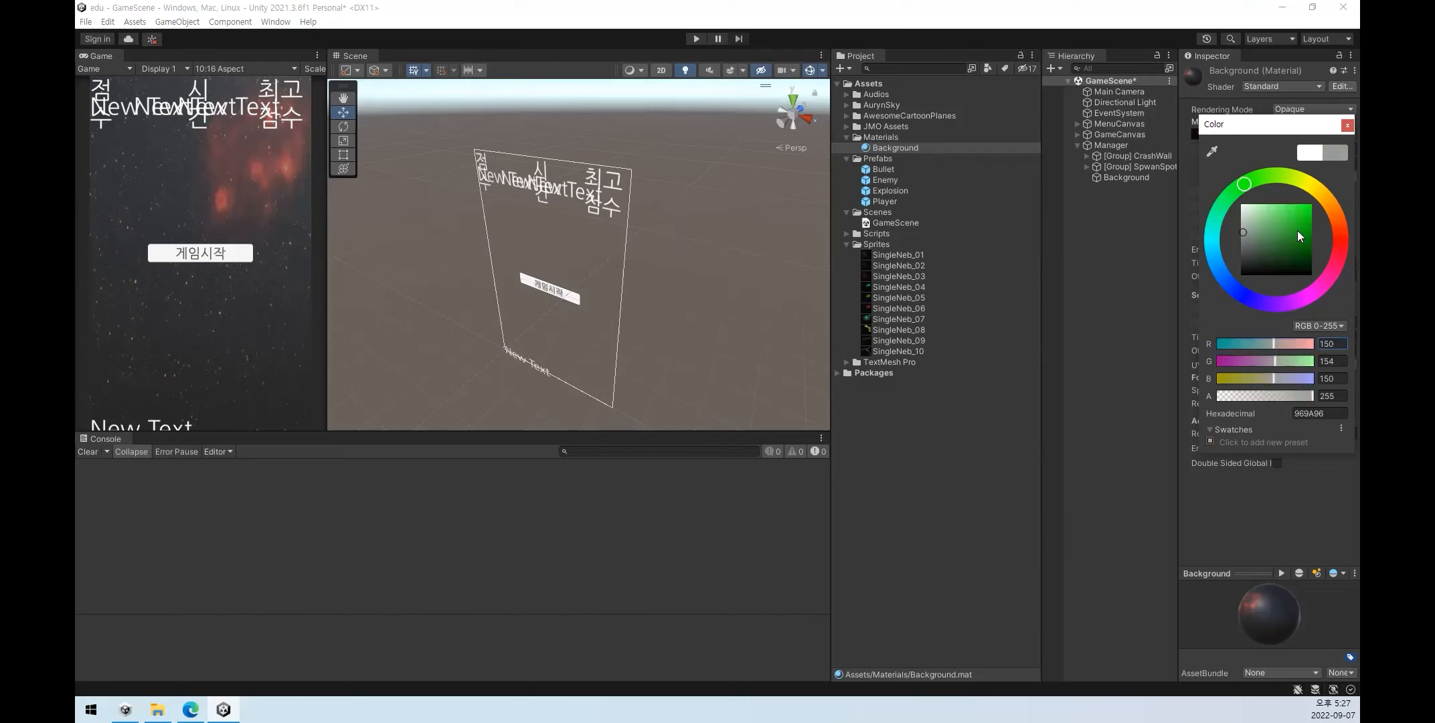
pyautogui.click(1347, 125)
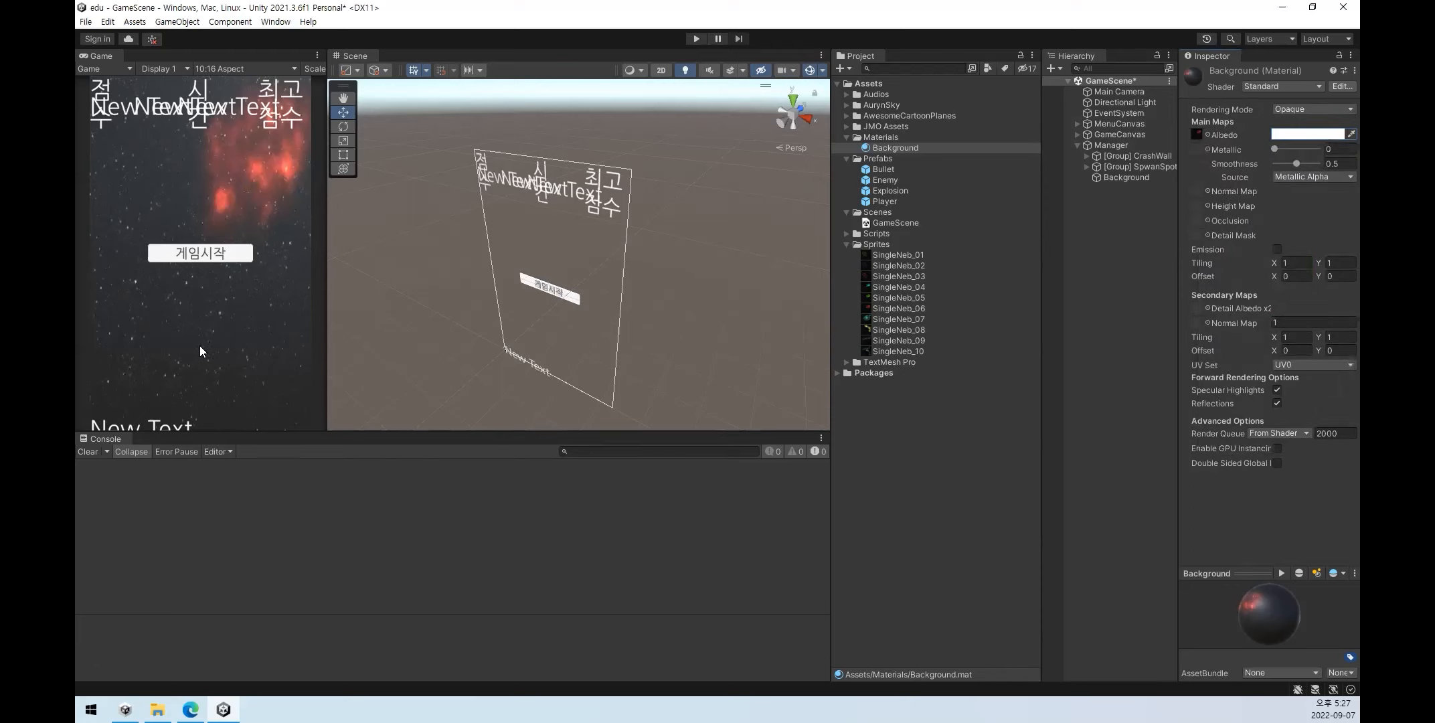
# - Set the Background material's Albedo colour to black by lowering its R, G and B values to 0
pyautogui.click(1305, 134)
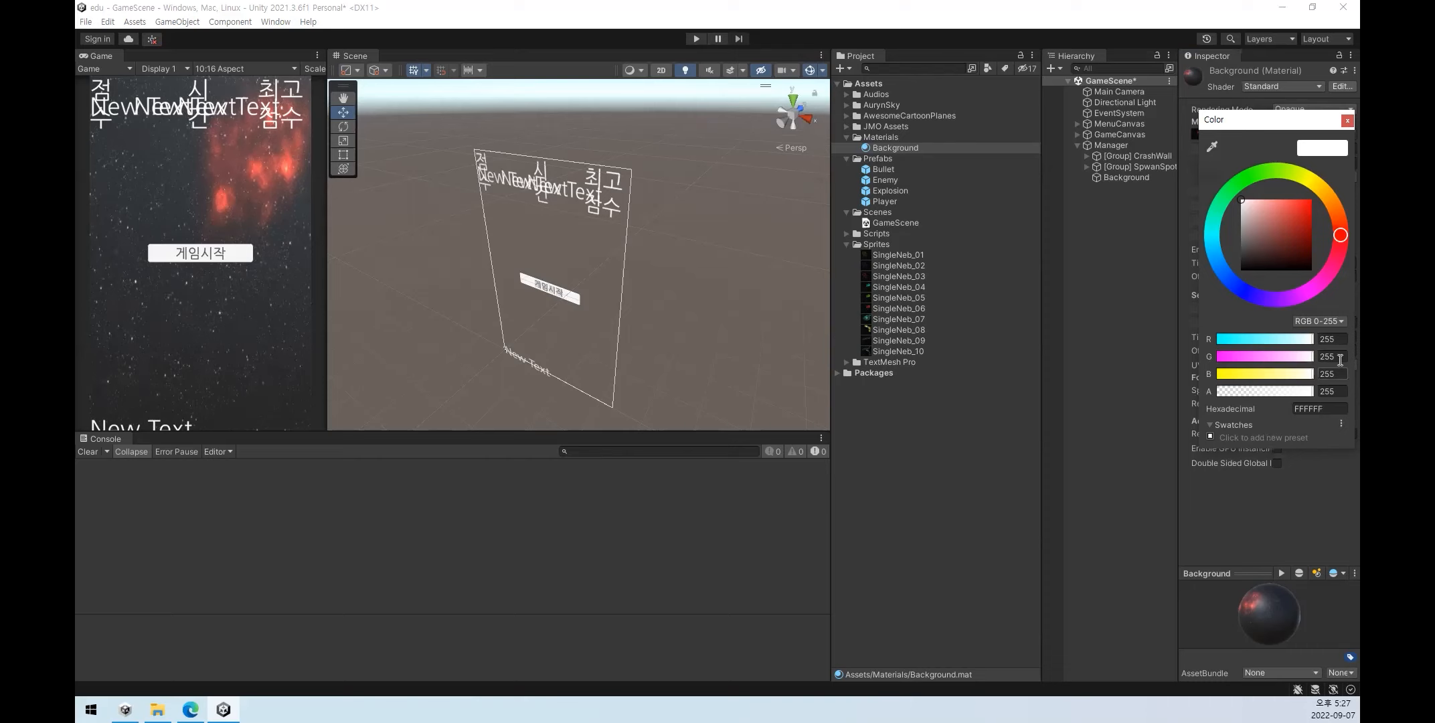
pyautogui.click(1282, 338)
pyautogui.moveTo(1245, 334); pyautogui.dragTo(1074, 407)
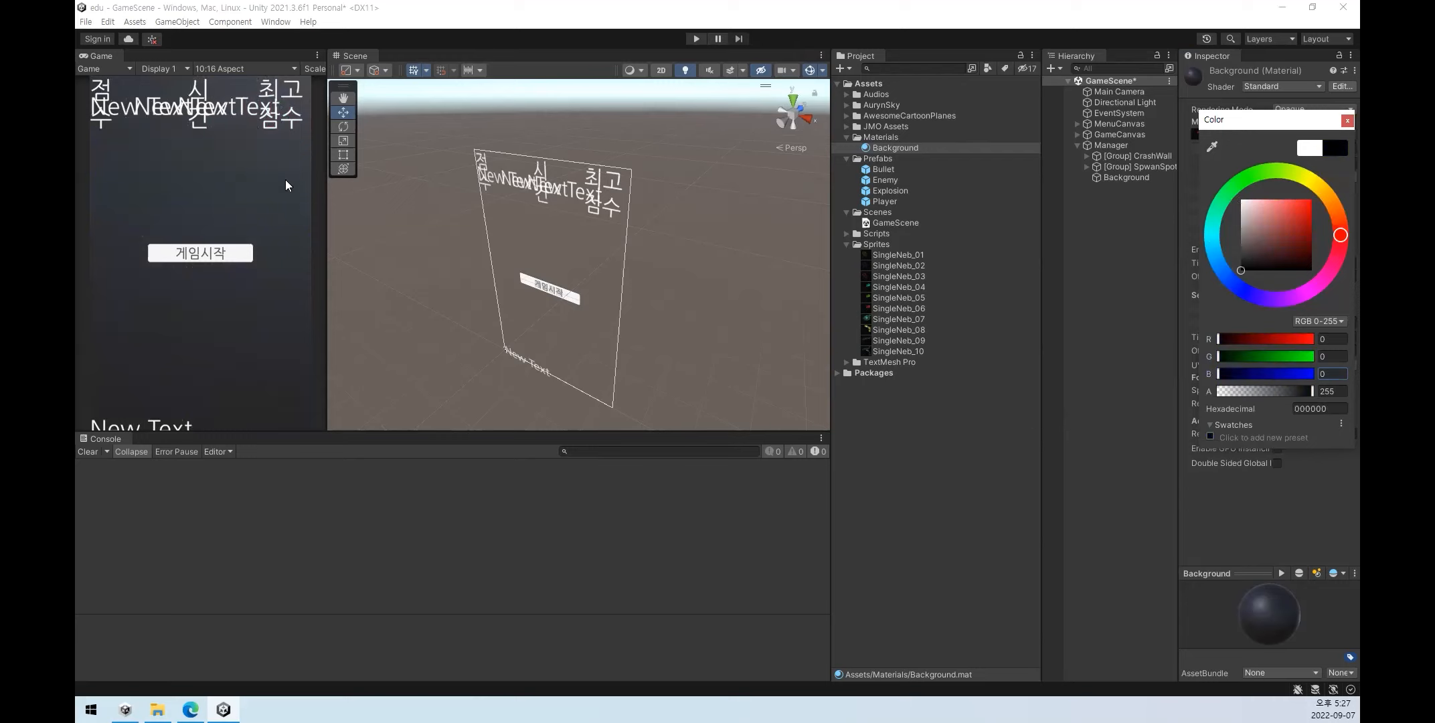
# - Restore the Background material's Albedo colour to white FFFFFF by raising its R, G and B values to 255
pyautogui.moveTo(1263, 340); pyautogui.dragTo(1359, 374)
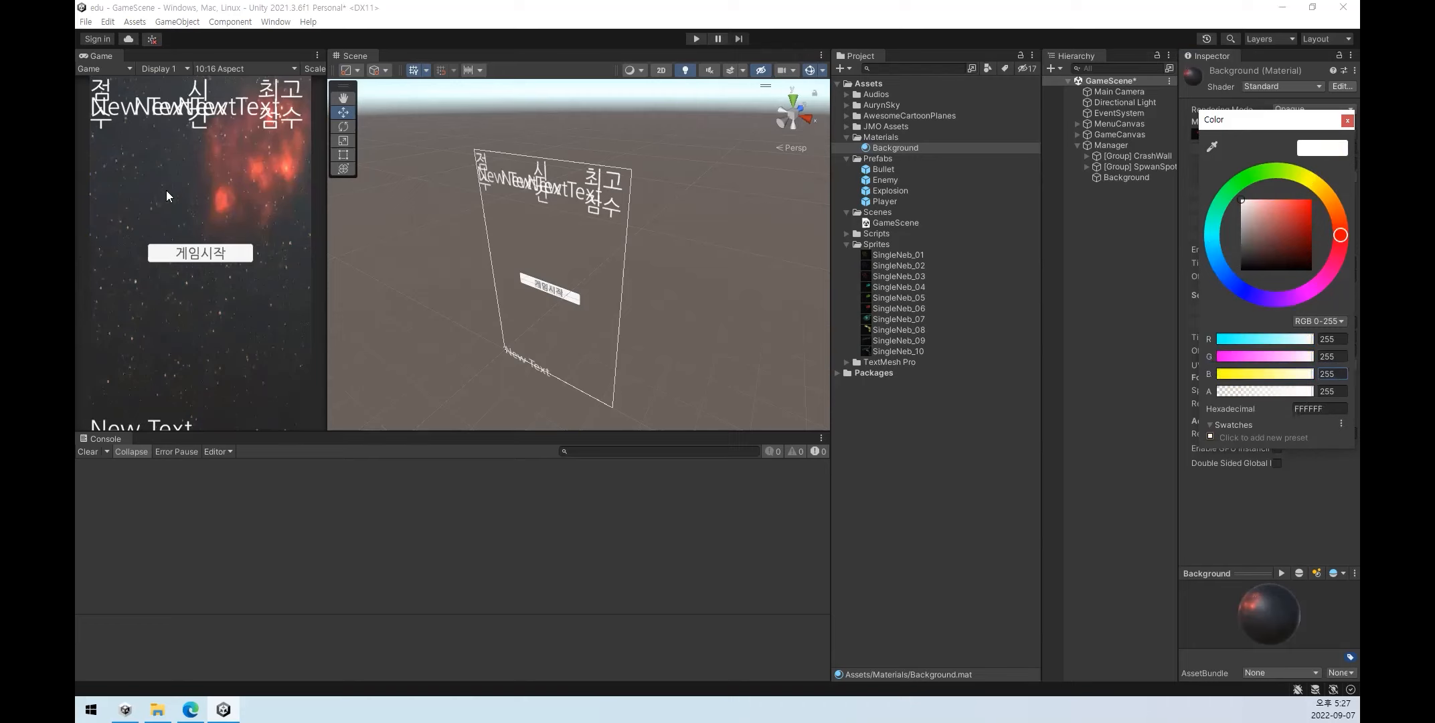
pyautogui.moveTo(1292, 340); pyautogui.dragTo(1340, 379)
pyautogui.moveTo(1241, 357); pyautogui.dragTo(1347, 334)
pyautogui.click(1346, 120)
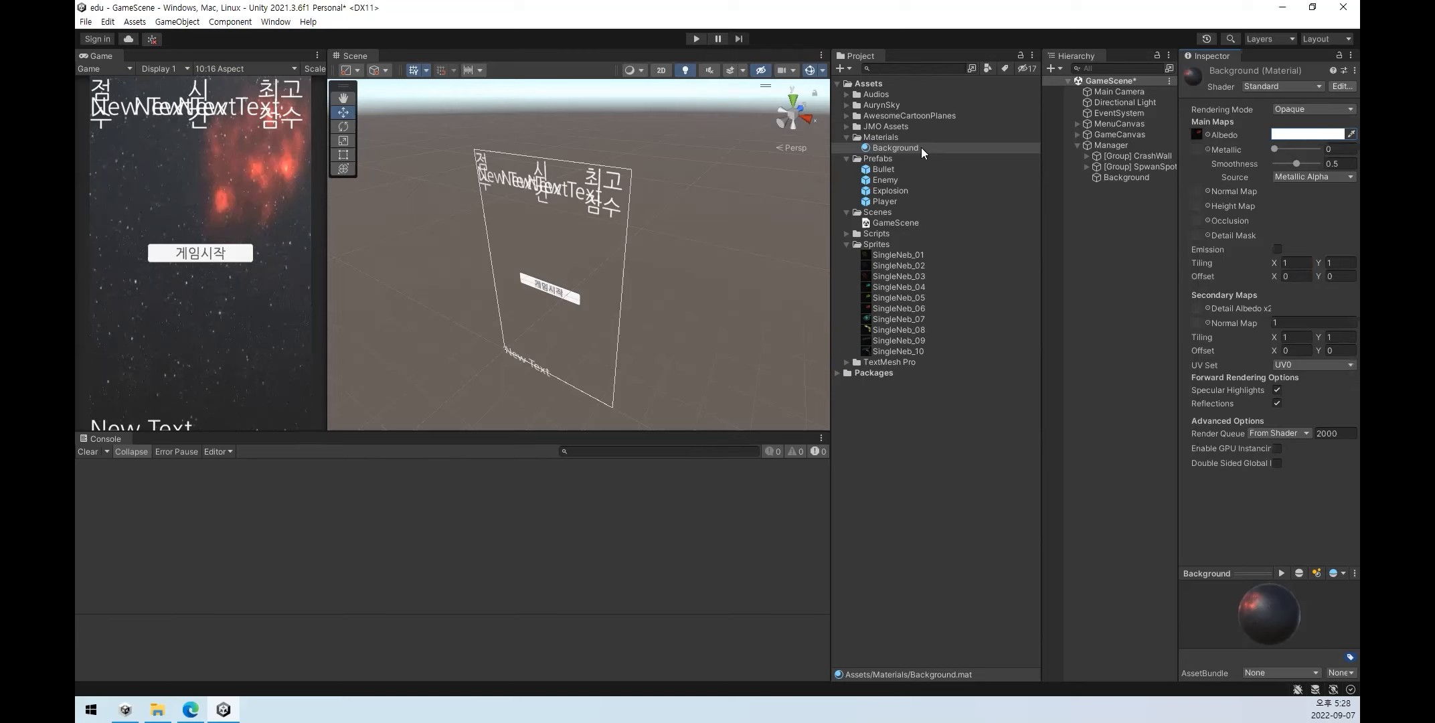
# - Select the Background object, run the scene to check the background and the 게임시작 button, and stop it
pyautogui.click(1131, 178)
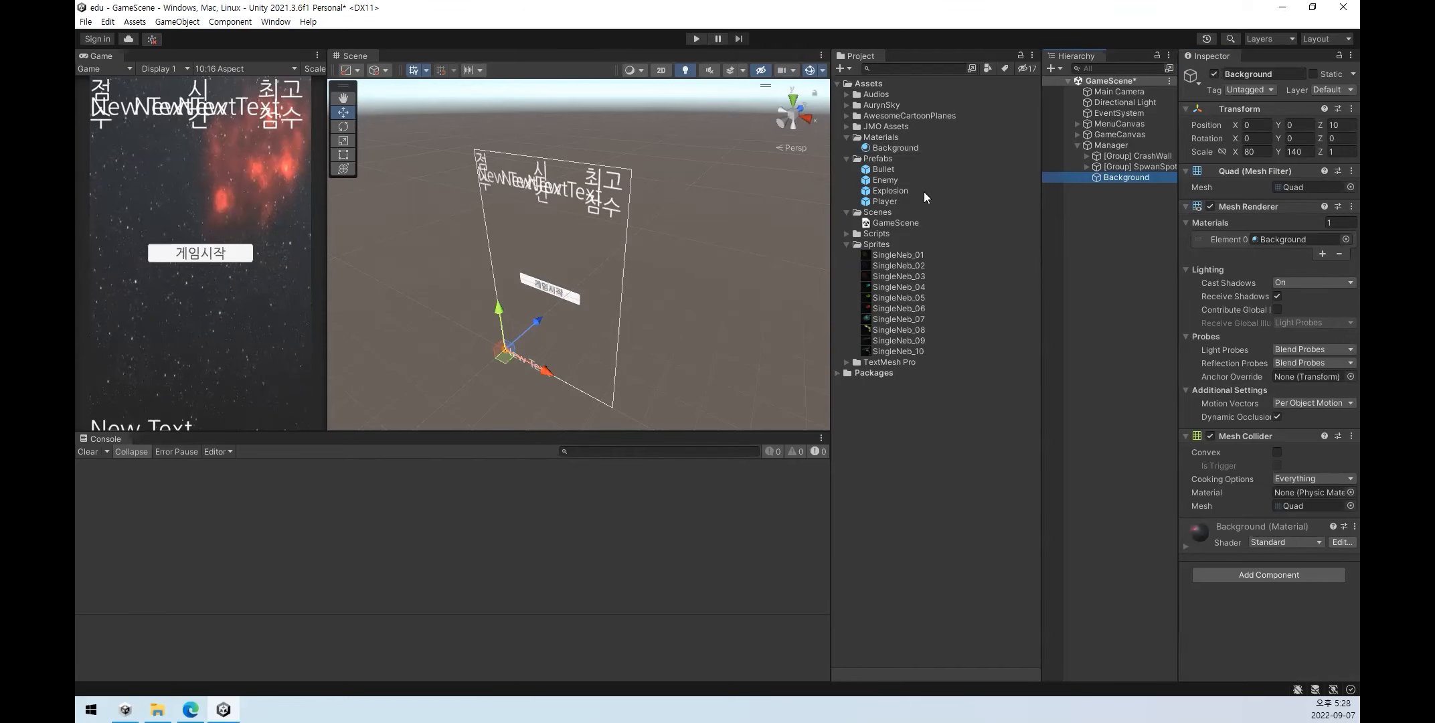
pyautogui.click(697, 39)
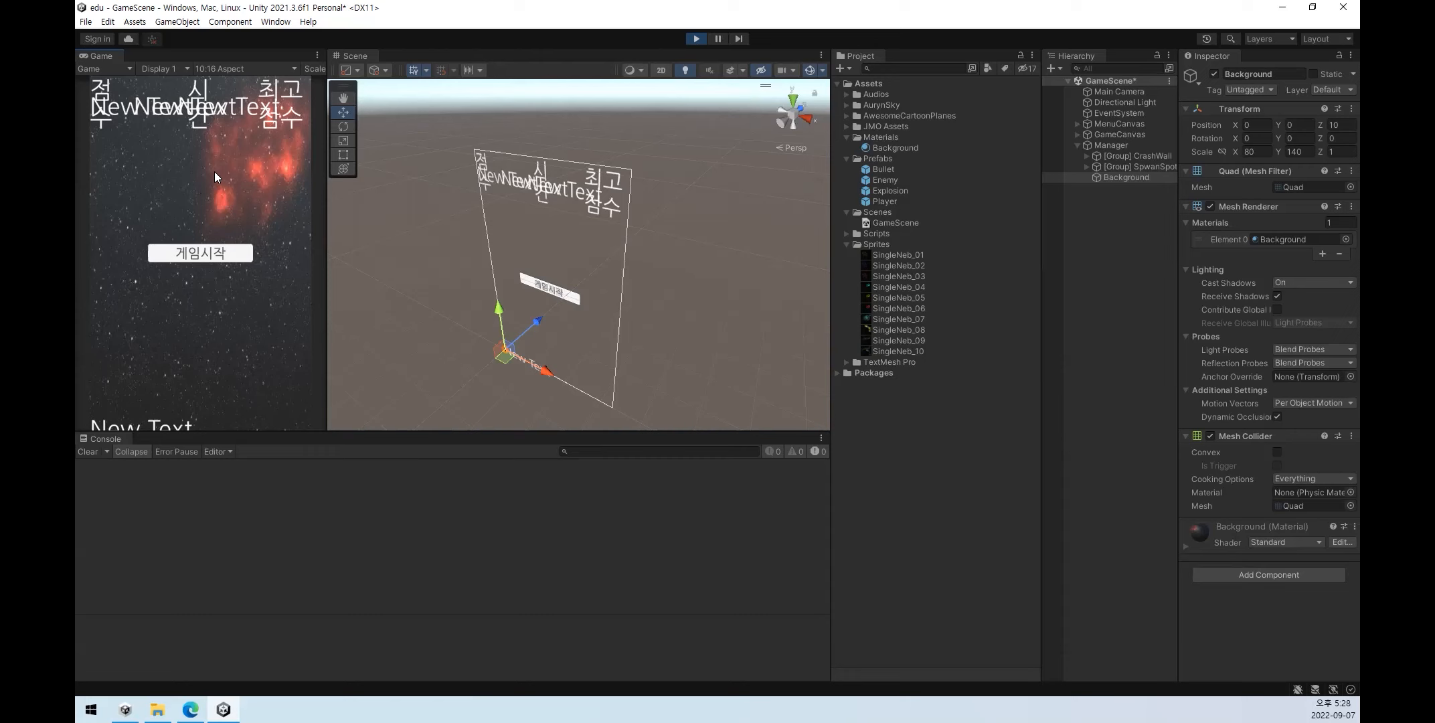
pyautogui.click(211, 257)
pyautogui.click(211, 257)
pyautogui.click(210, 257)
pyautogui.click(210, 257)
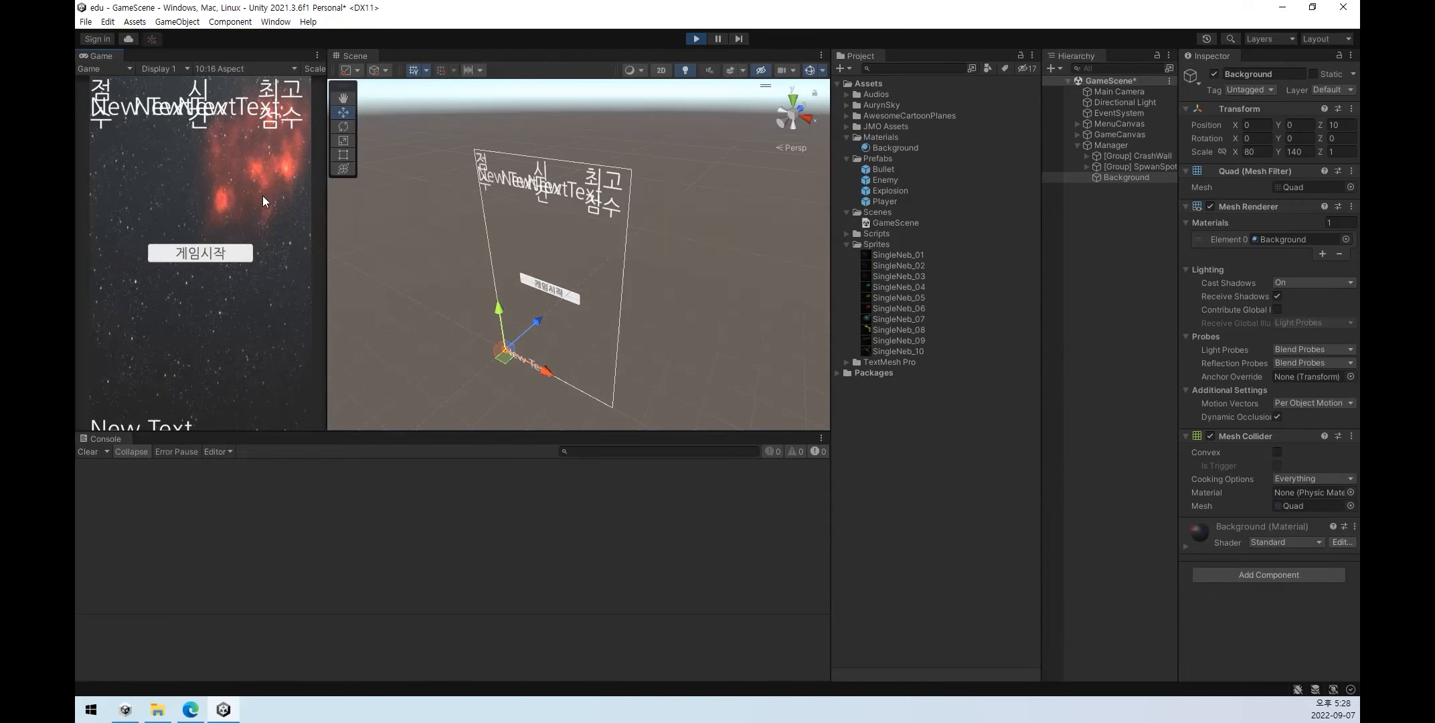
pyautogui.click(696, 38)
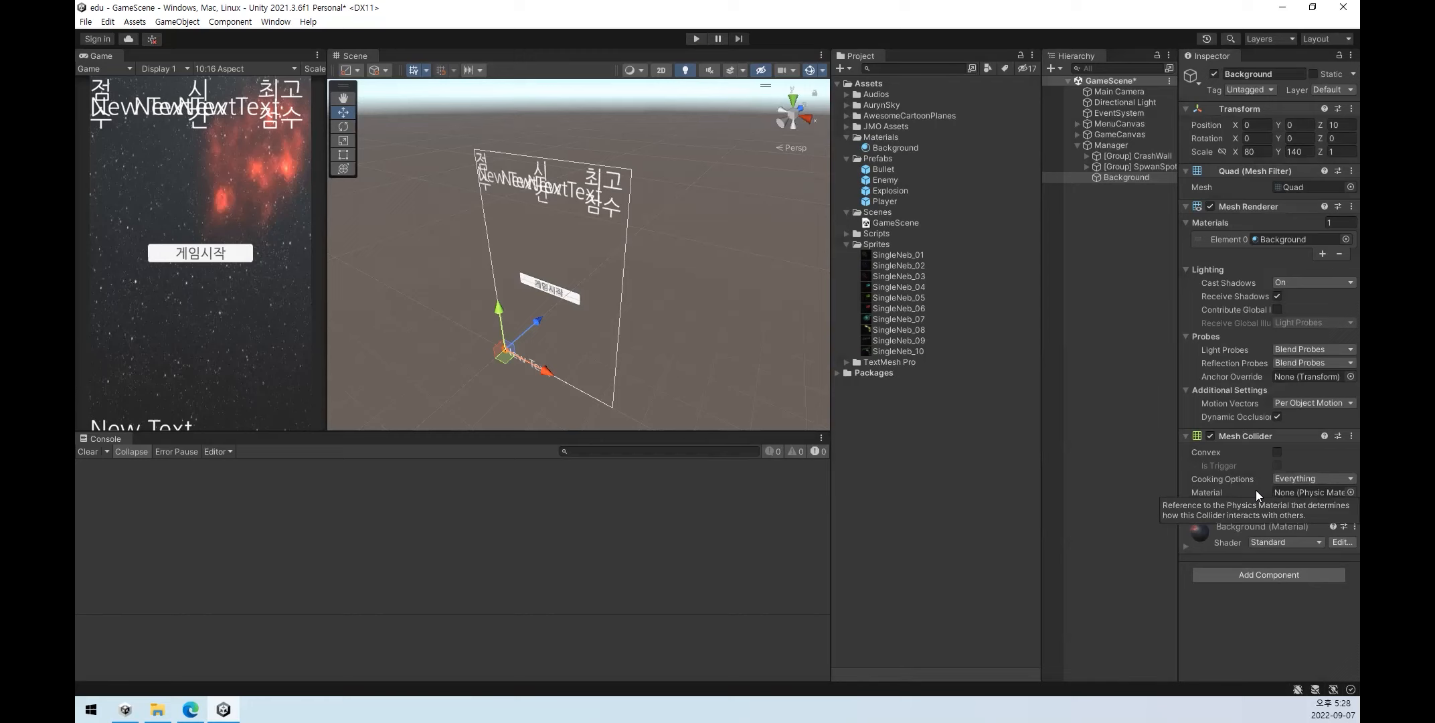
# - Expand the Scripts folder and examine the code of the BackgroundScroll script
pyautogui.click(847, 232)
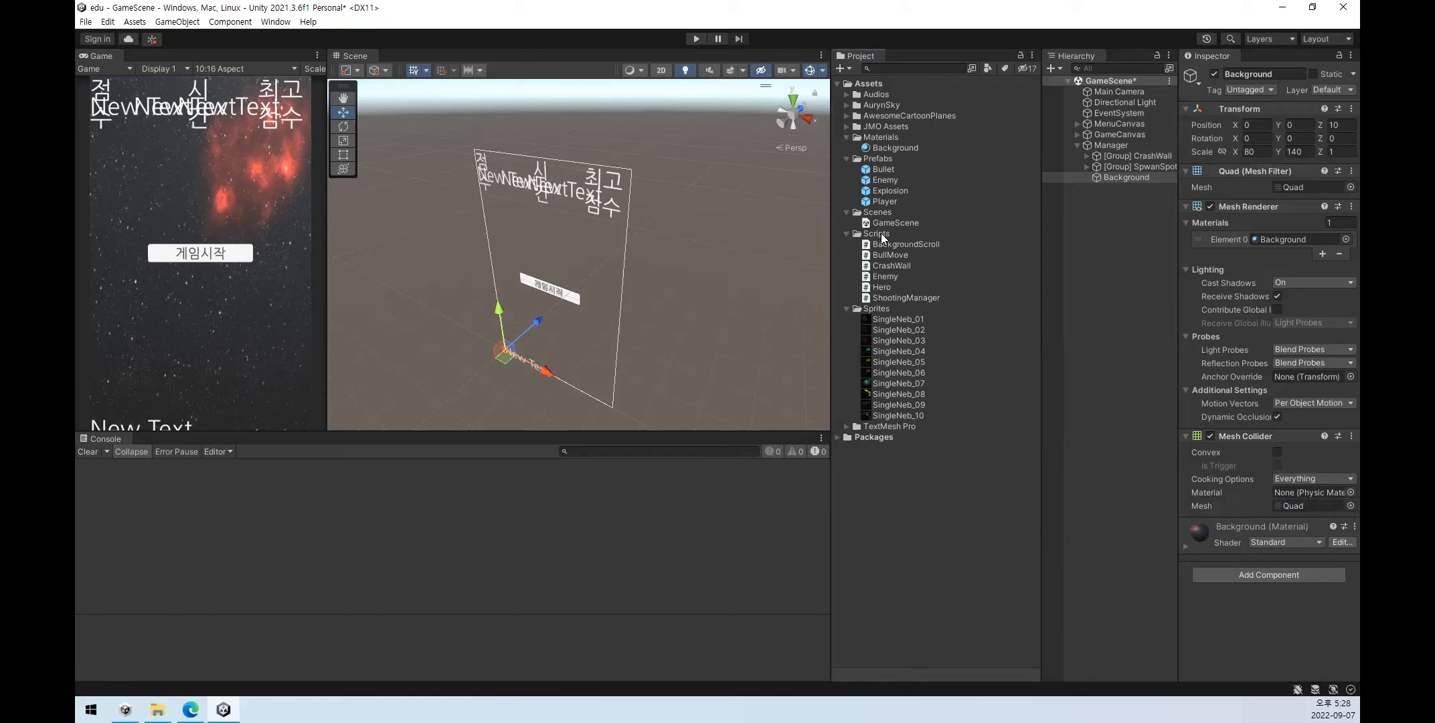
pyautogui.click(877, 234)
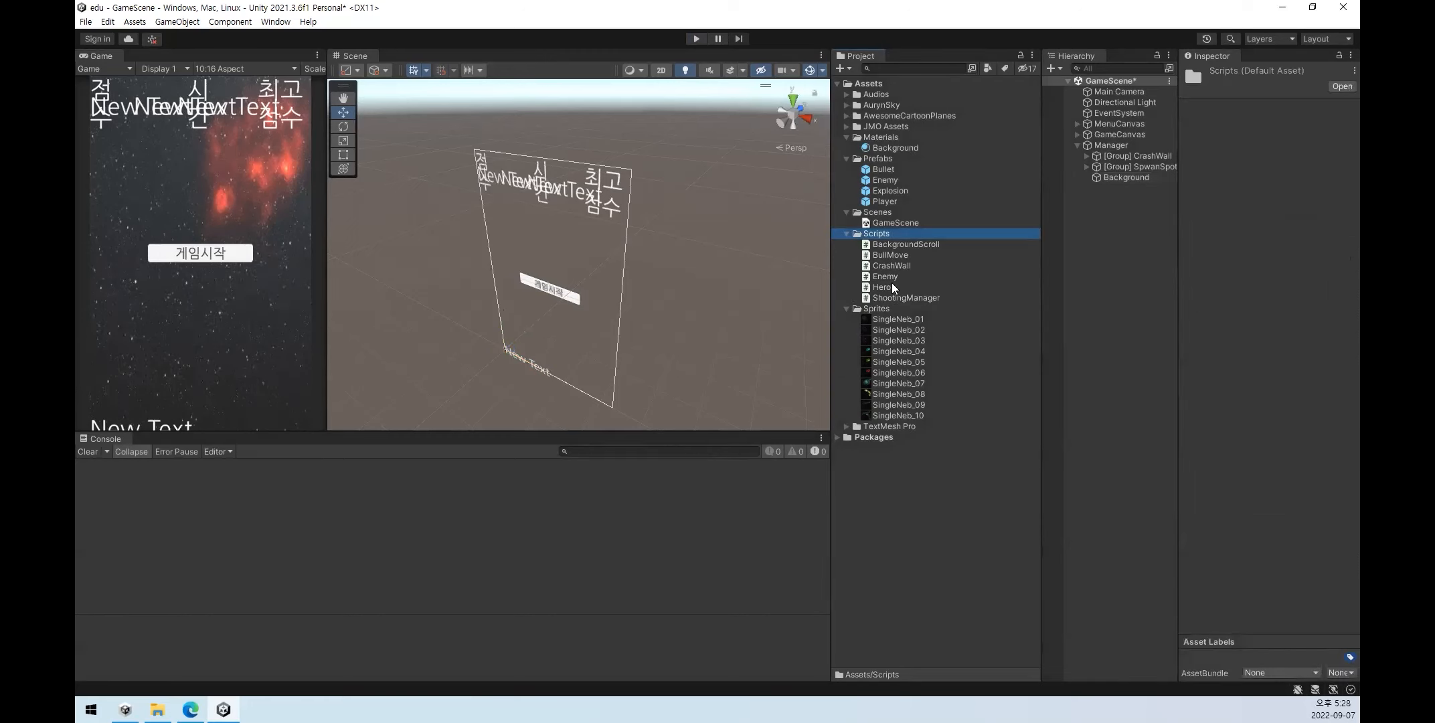
pyautogui.click(904, 244)
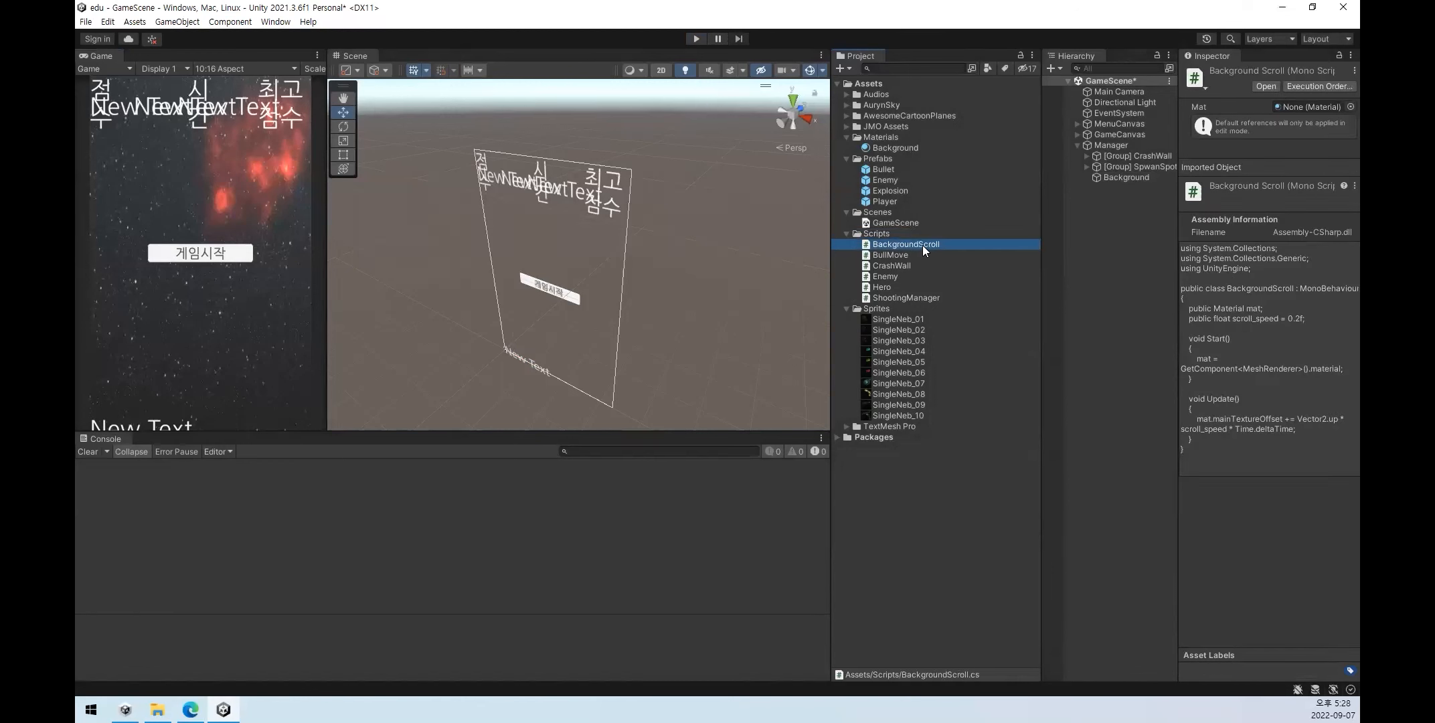
# - Attach the BackgroundScroll script to the Background object under Manager
pyautogui.moveTo(903, 245); pyautogui.dragTo(1125, 178)
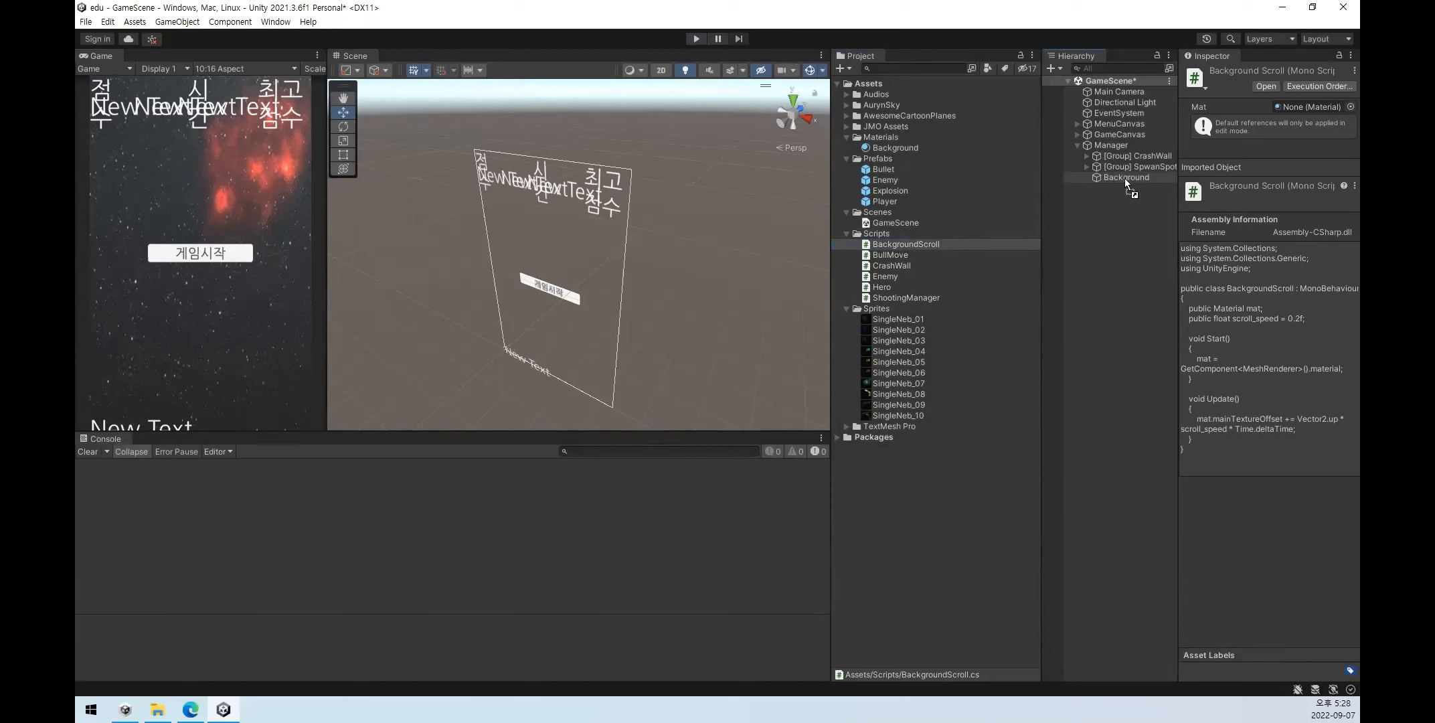
pyautogui.moveTo(1124, 178); pyautogui.dragTo(1125, 178)
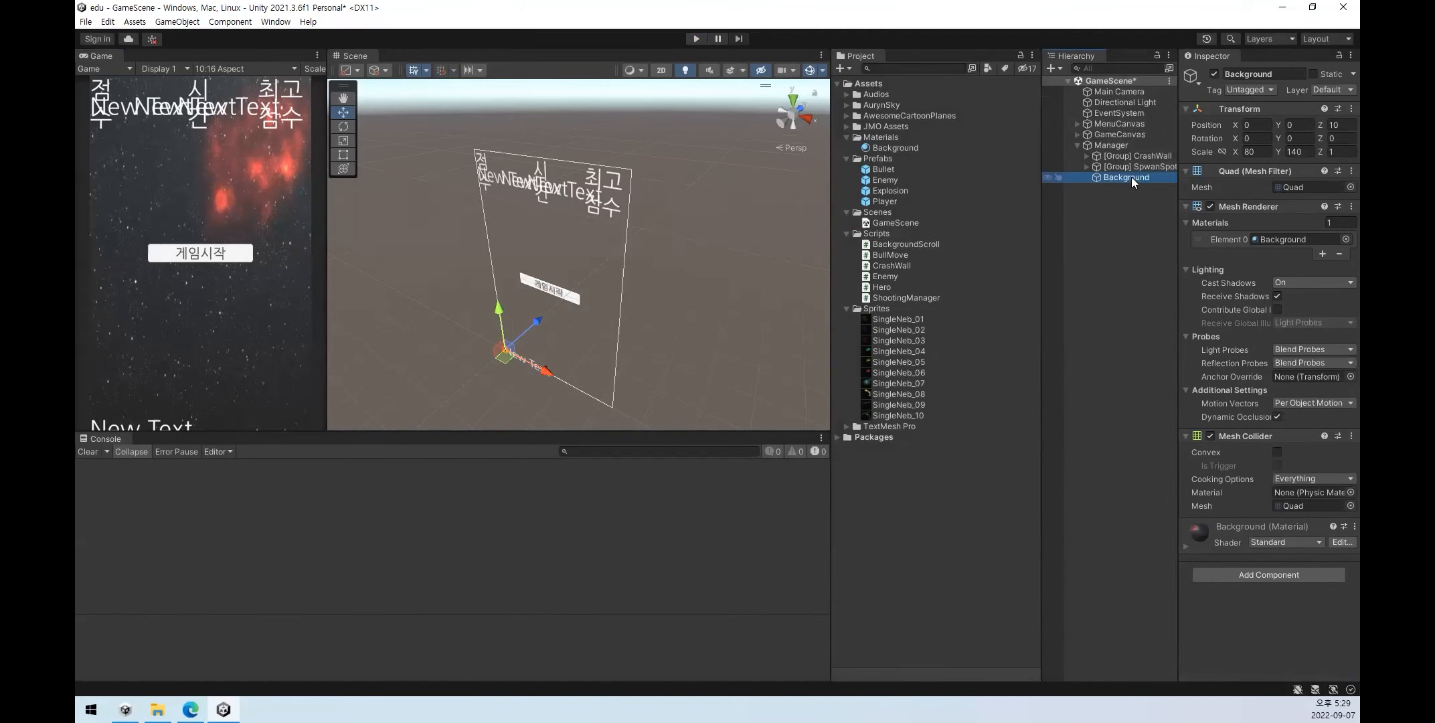
pyautogui.moveTo(919, 242); pyautogui.dragTo(1209, 557)
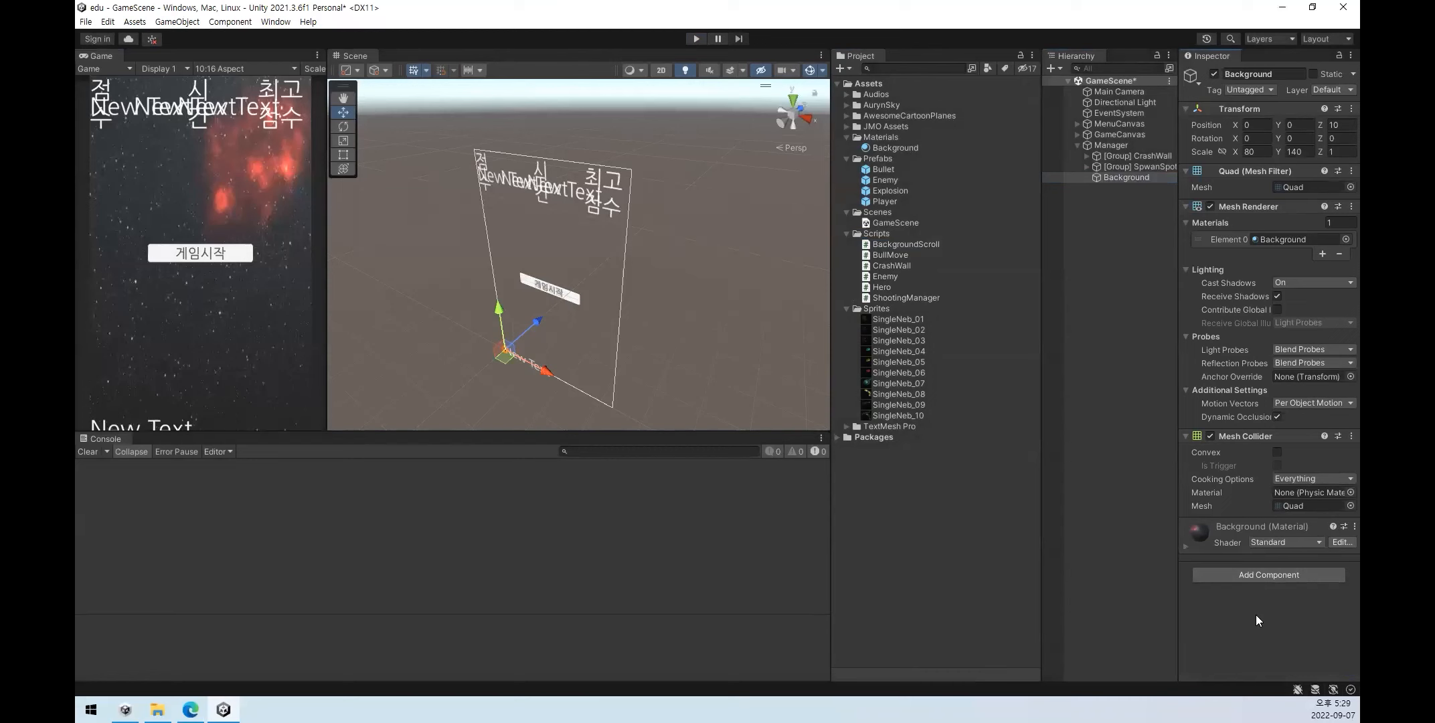
pyautogui.click(1123, 178)
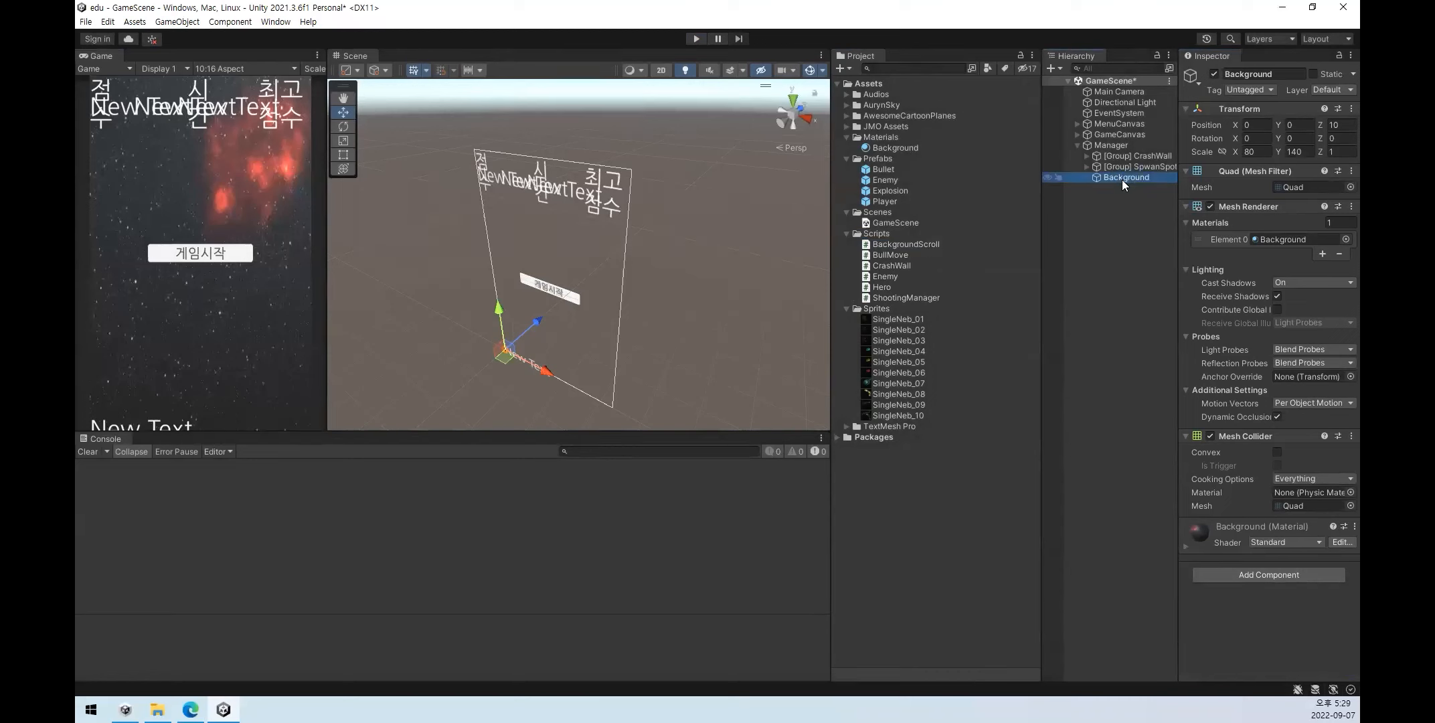
pyautogui.click(912, 244)
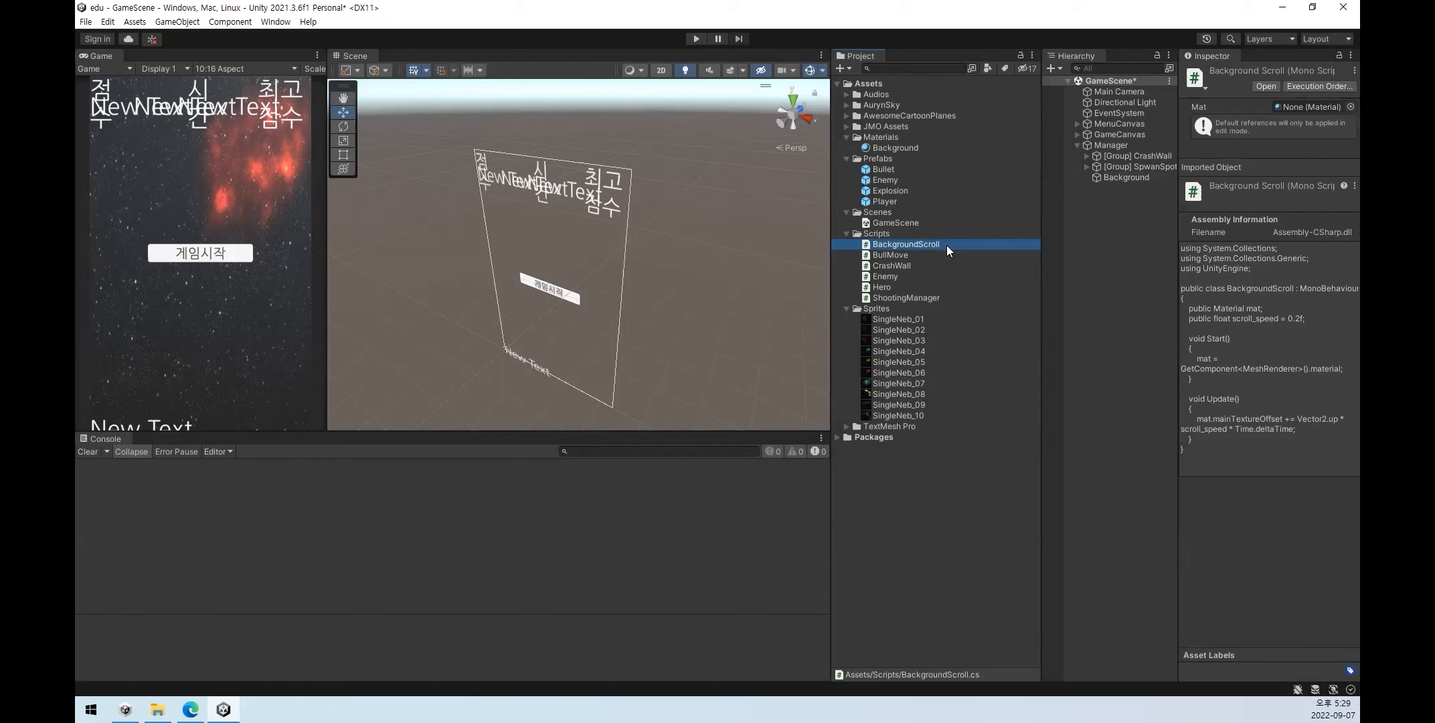
pyautogui.click(1131, 178)
pyautogui.moveTo(904, 246); pyautogui.dragTo(1254, 613)
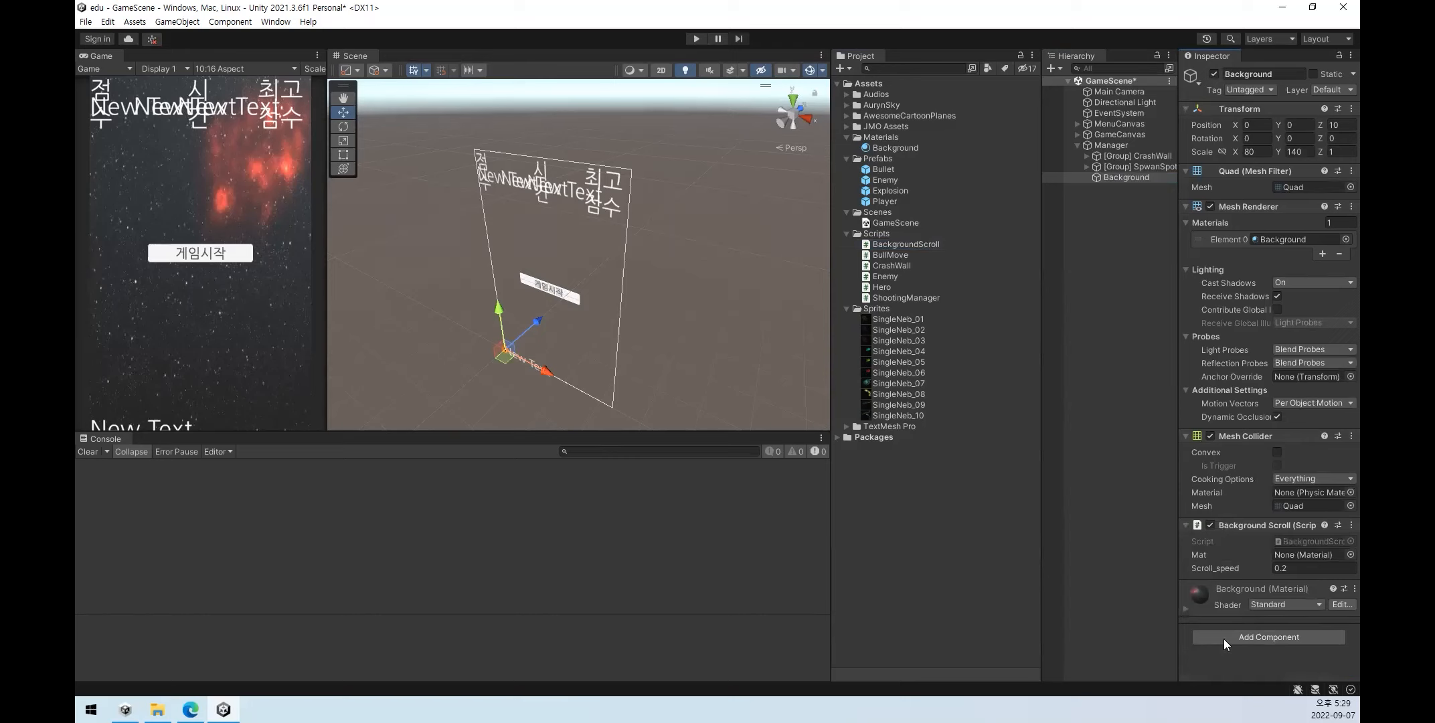
# - Add a second Background Scroll component by searching the components for "bac", and remove the duplicate
pyautogui.click(1265, 637)
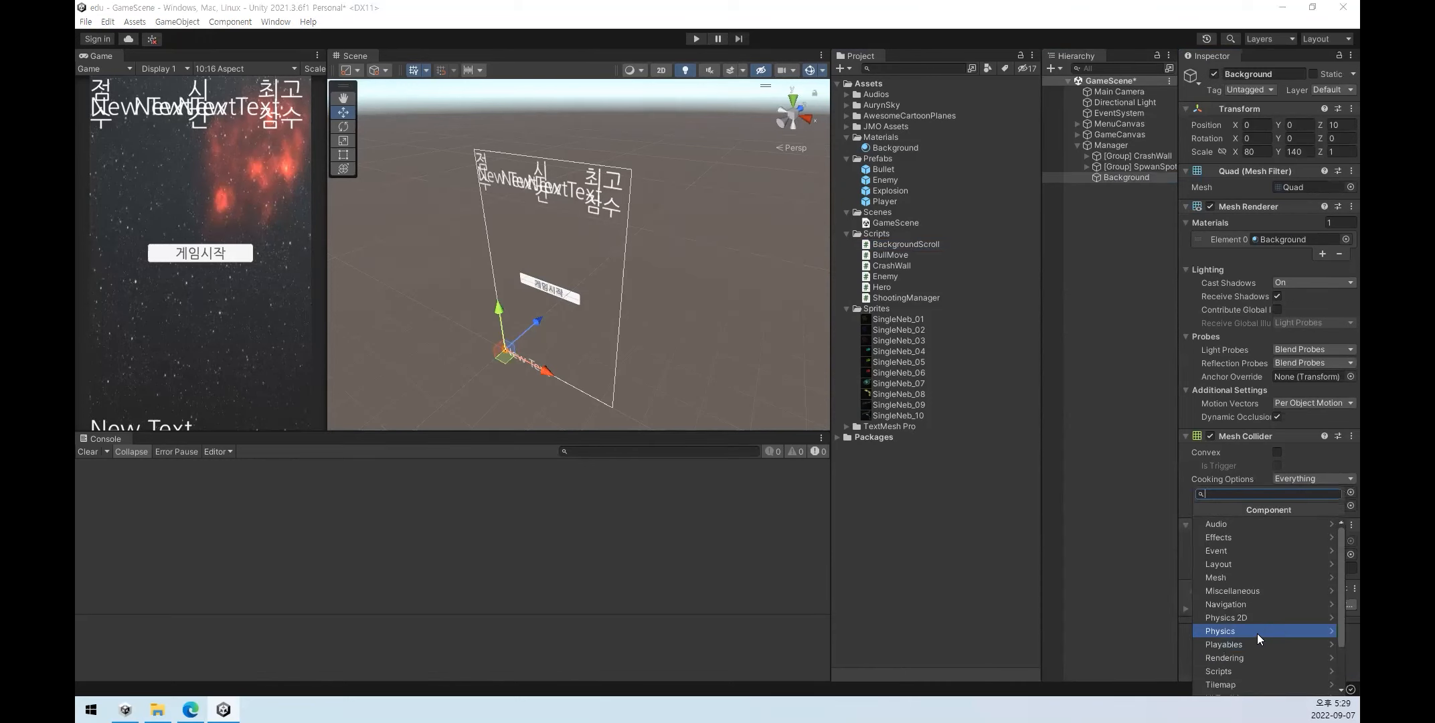
pyautogui.write('bac')
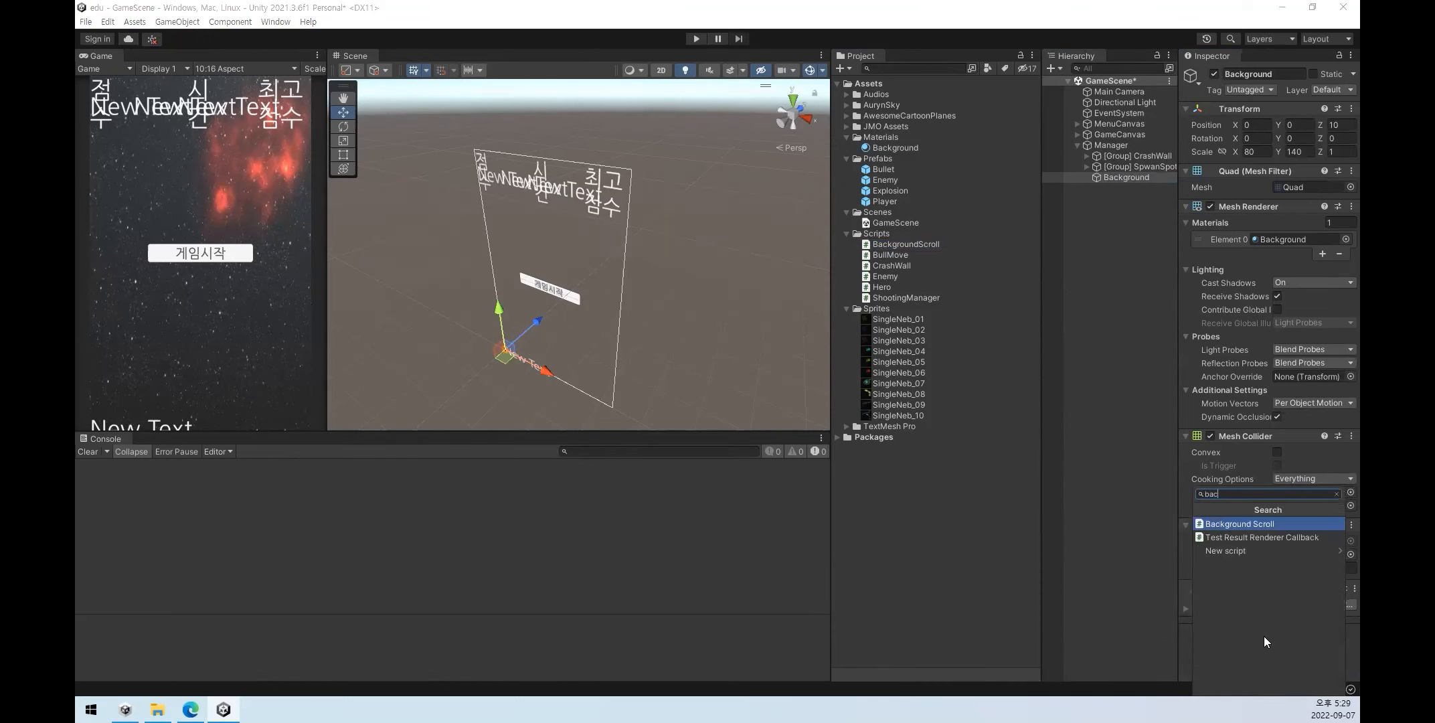
pyautogui.click(1229, 524)
pyautogui.click(1343, 591)
pyautogui.click(1261, 452)
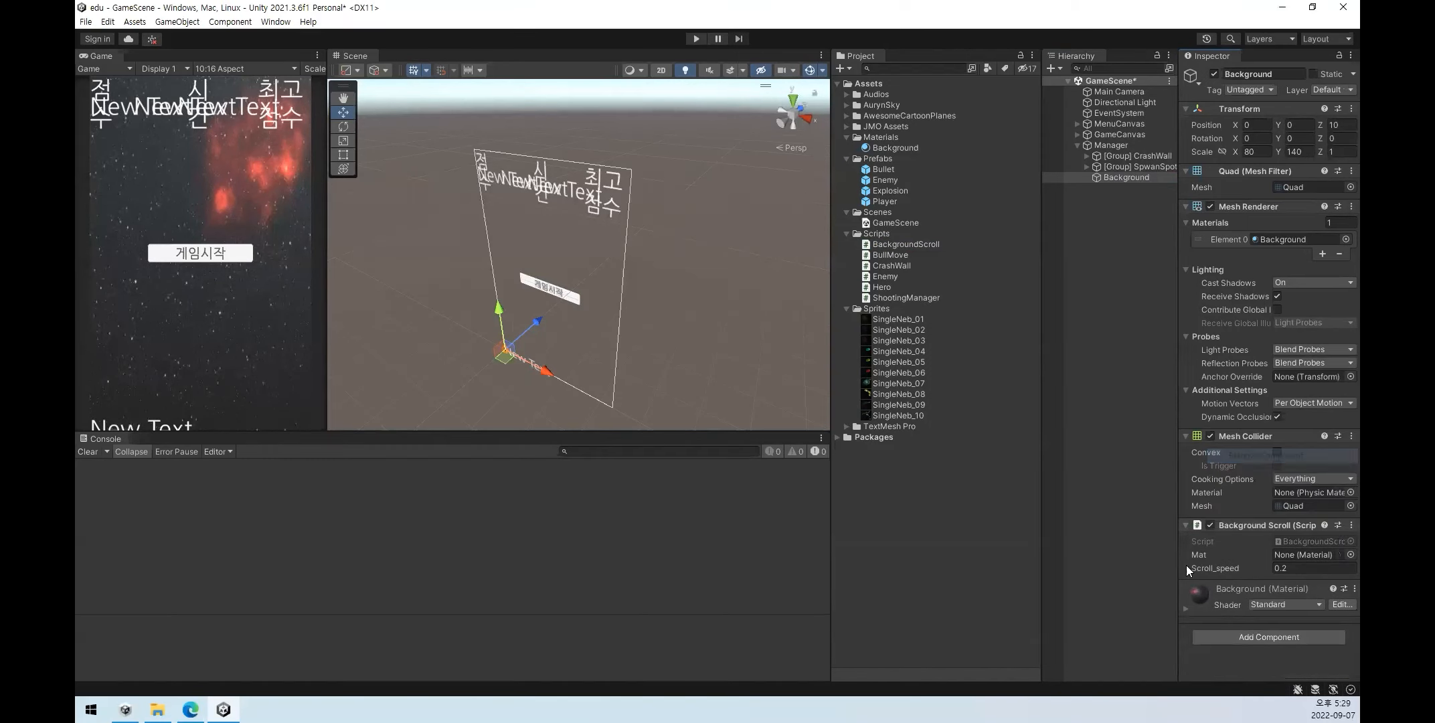
# - Save GameScene, run it to check the scrolling background and the Background Scroll component's Mat reference, and stop it
pyautogui.hotkey('ctrl', 's')
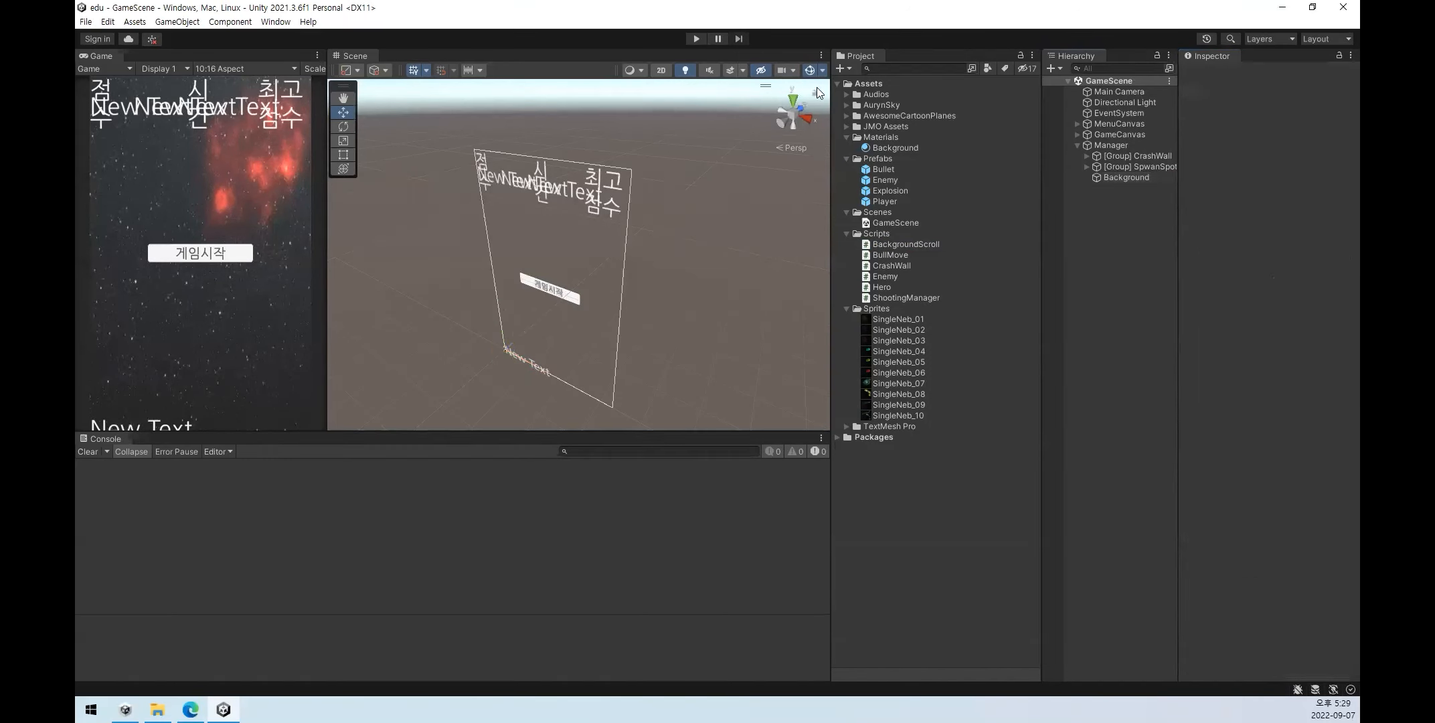
pyautogui.click(696, 38)
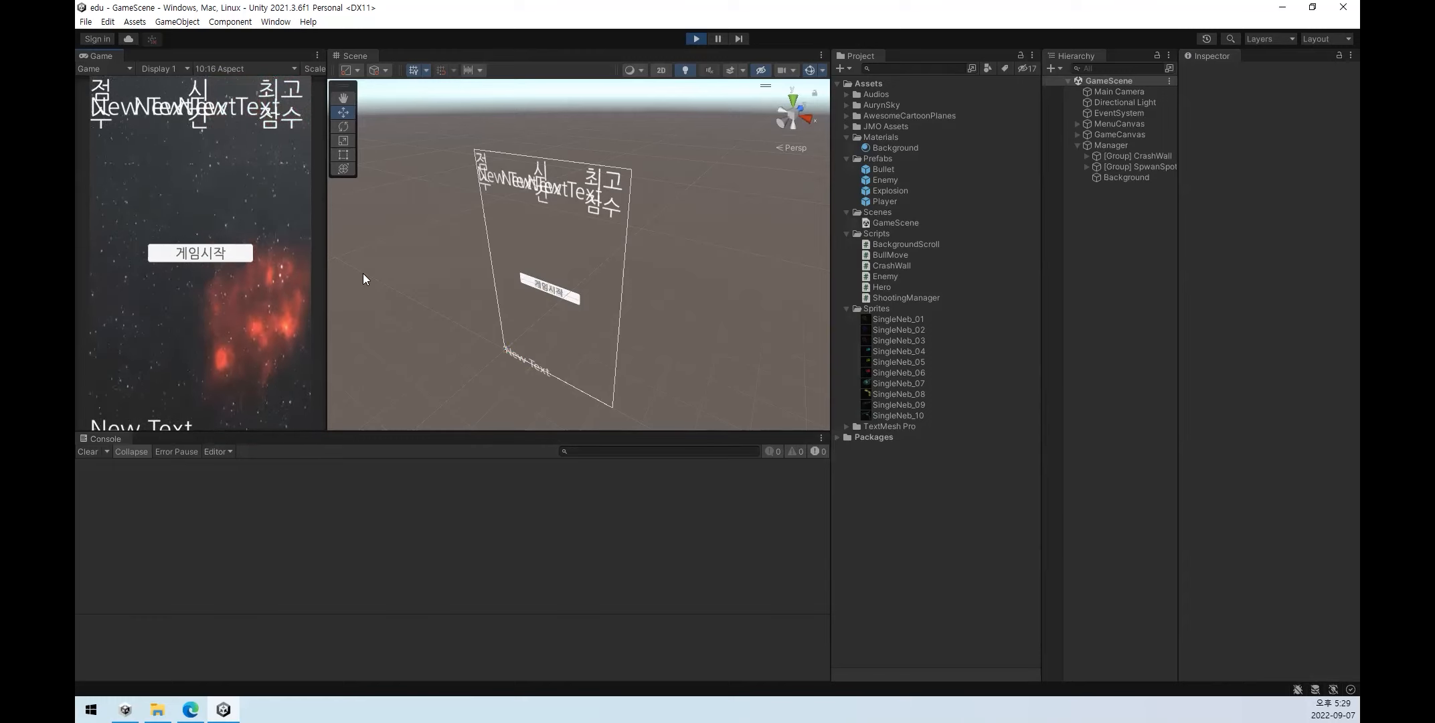
pyautogui.click(931, 244)
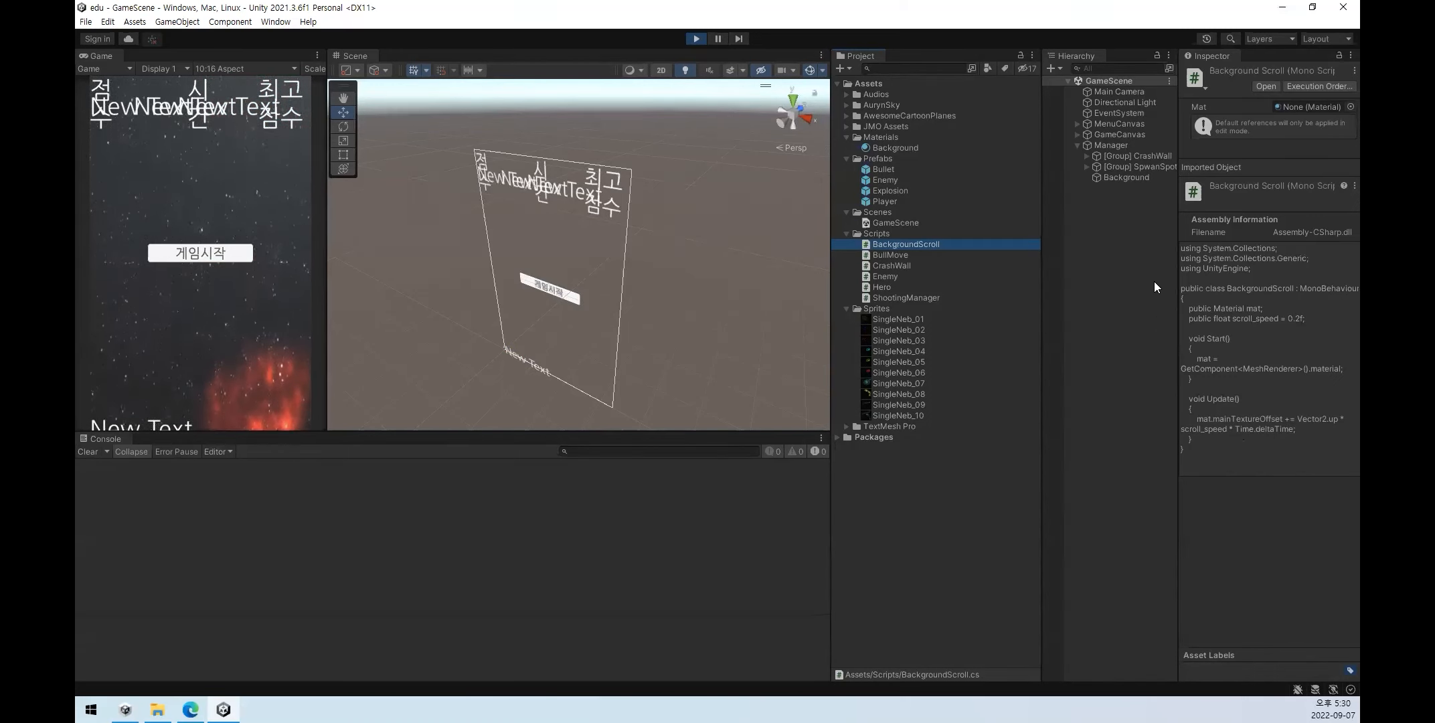
pyautogui.click(1127, 178)
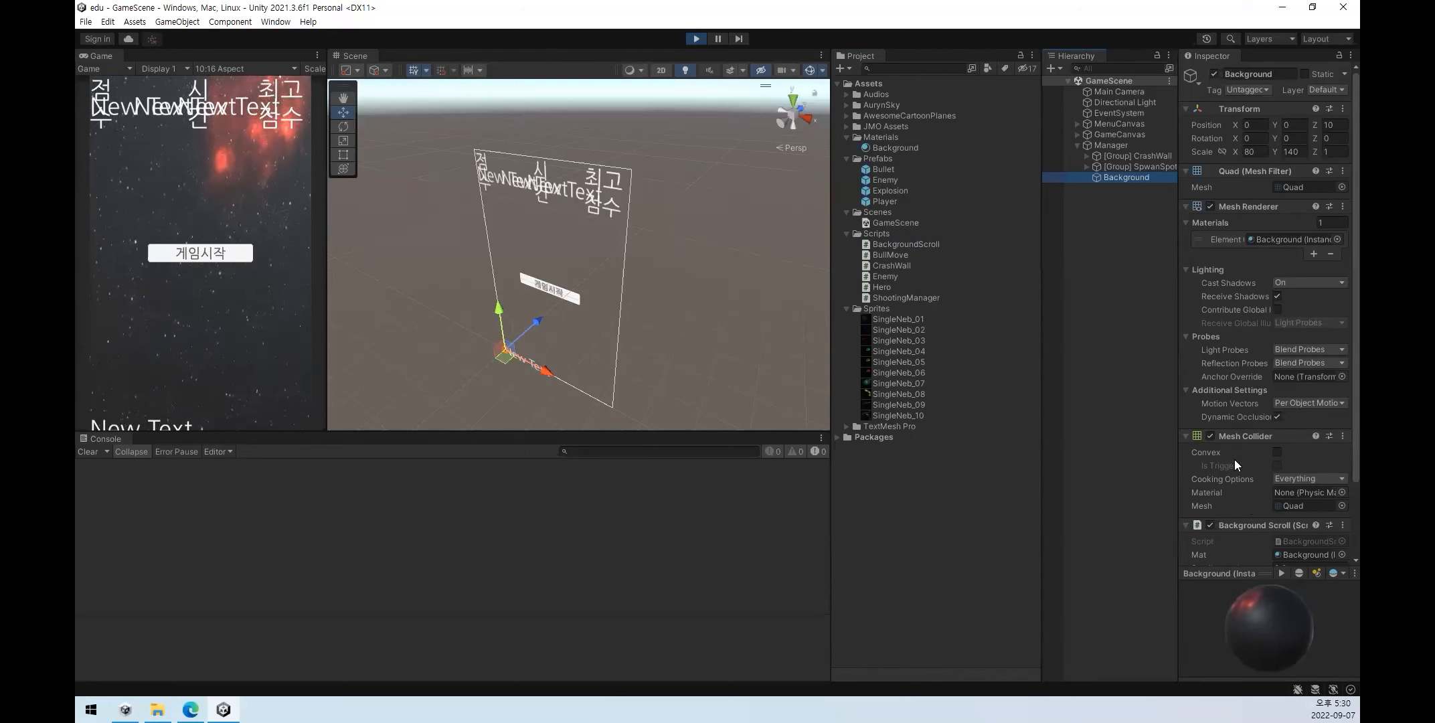
pyautogui.scroll(-3, 1249, 532)
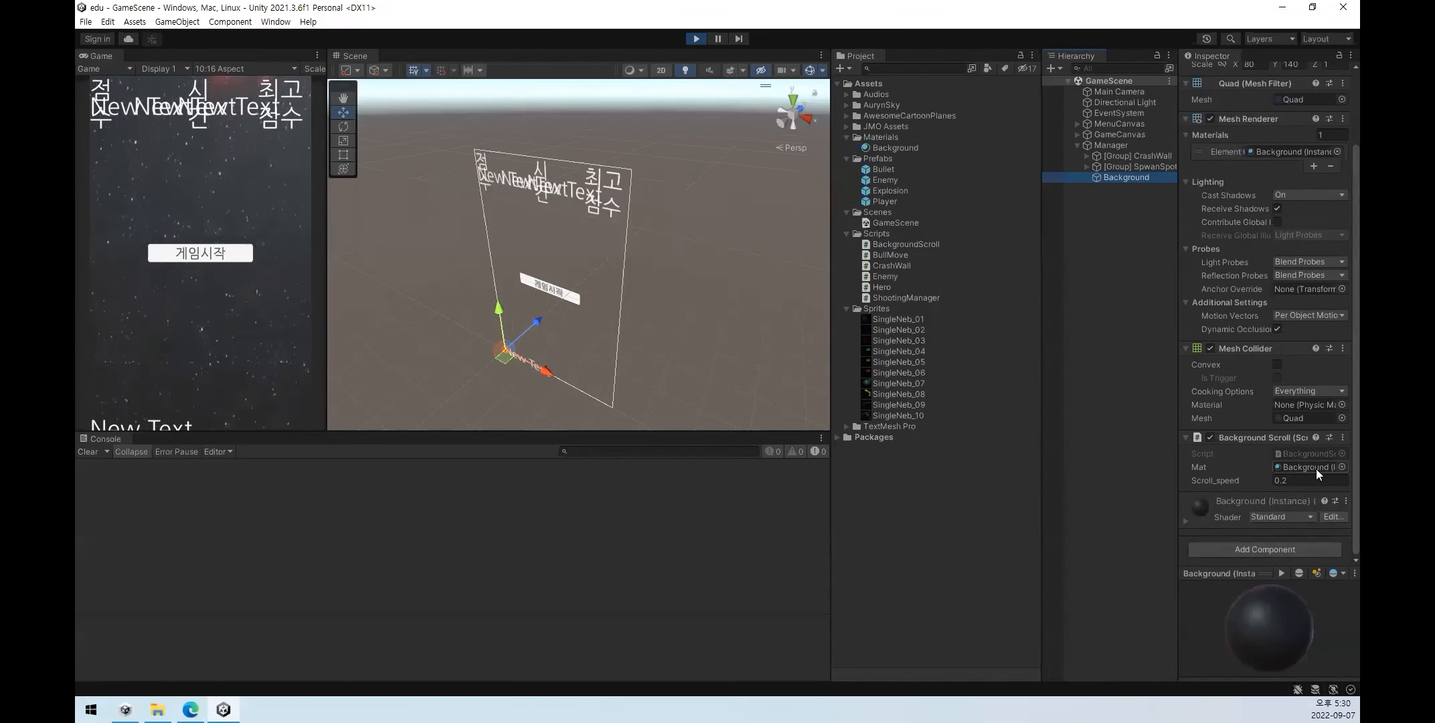
pyautogui.click(696, 38)
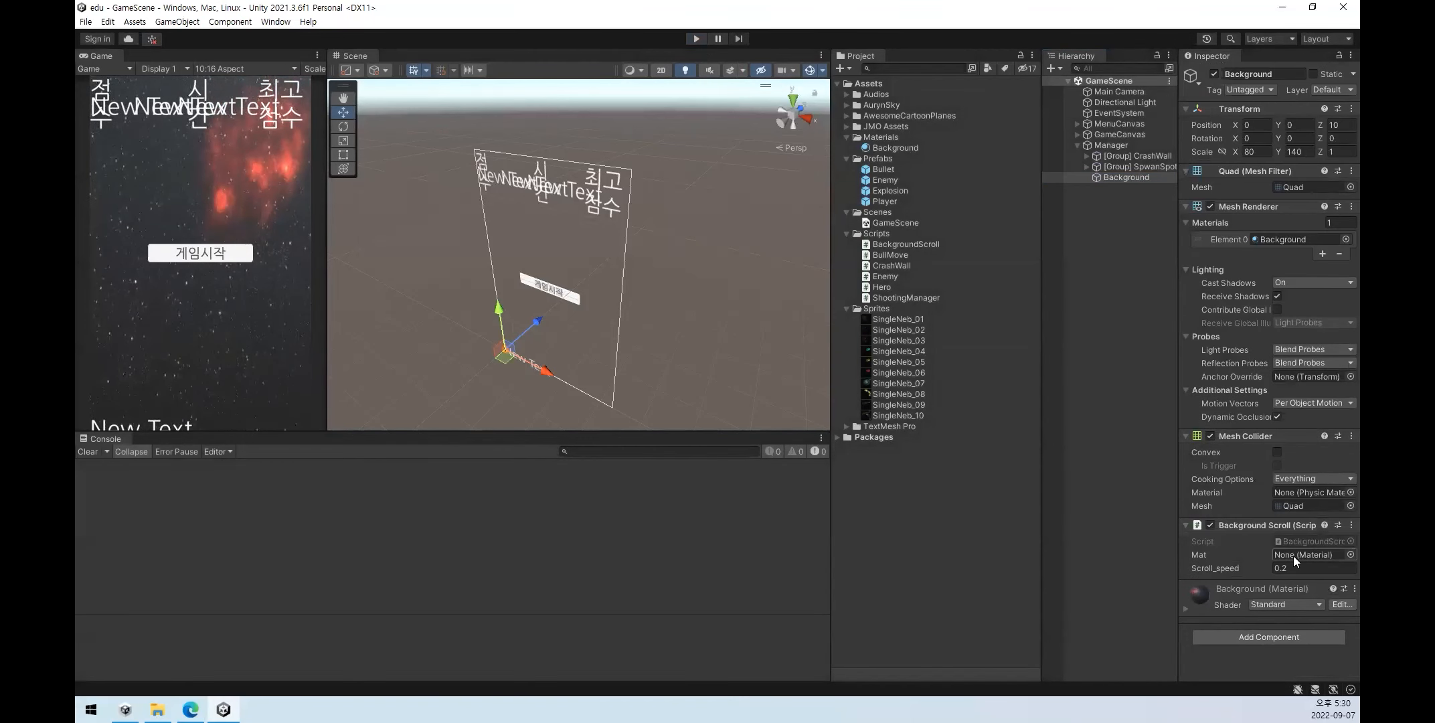
# - Run the scene again, collapse the material preview to examine the Background Scroll component's Mat and Scroll_speed, and stop it
pyautogui.click(696, 39)
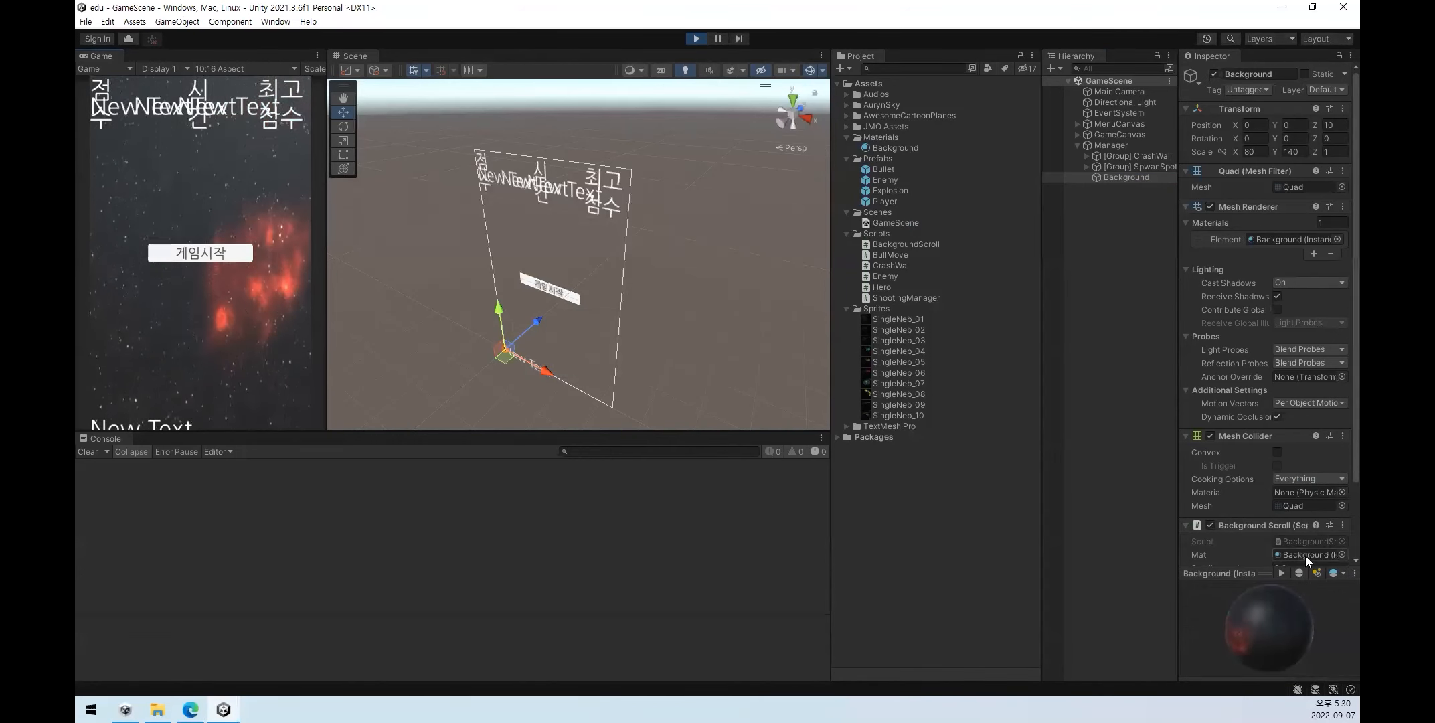
pyautogui.moveTo(1256, 572); pyautogui.dragTo(1257, 674)
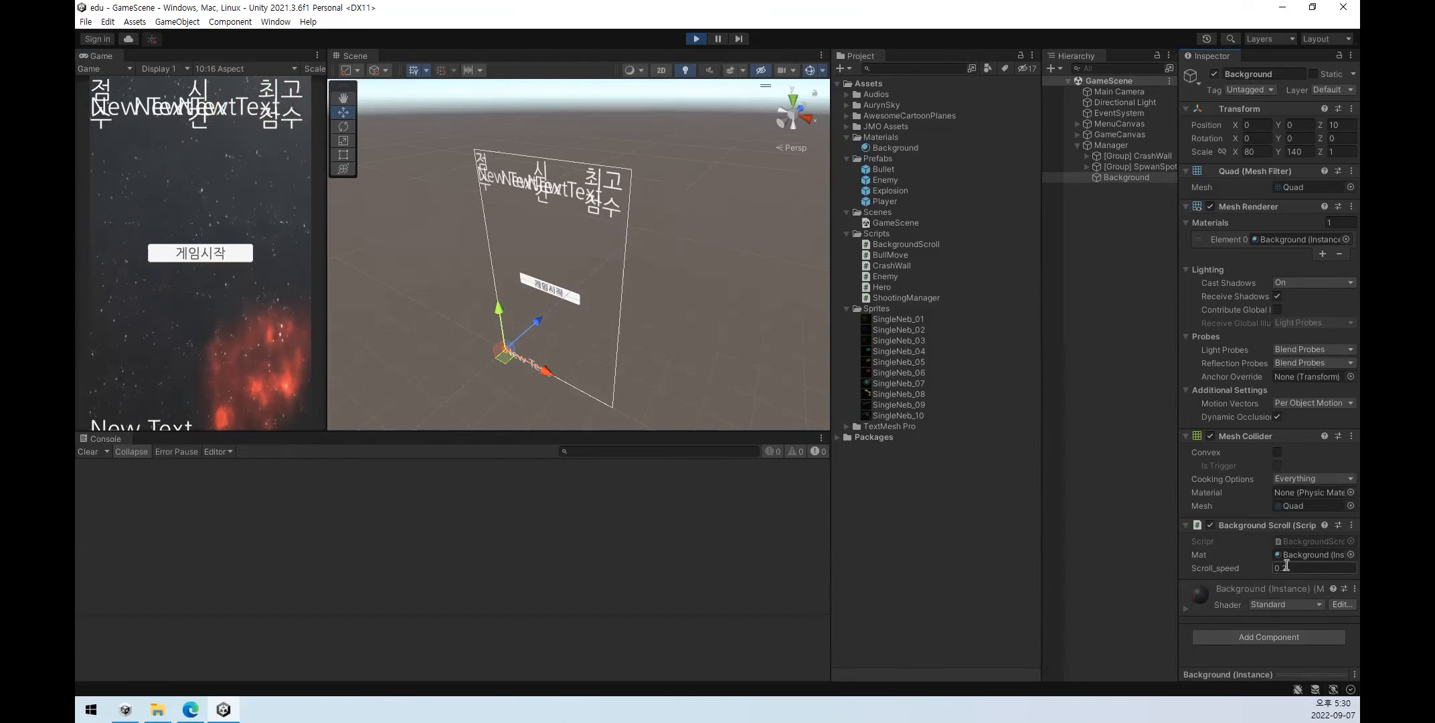
pyautogui.click(720, 89)
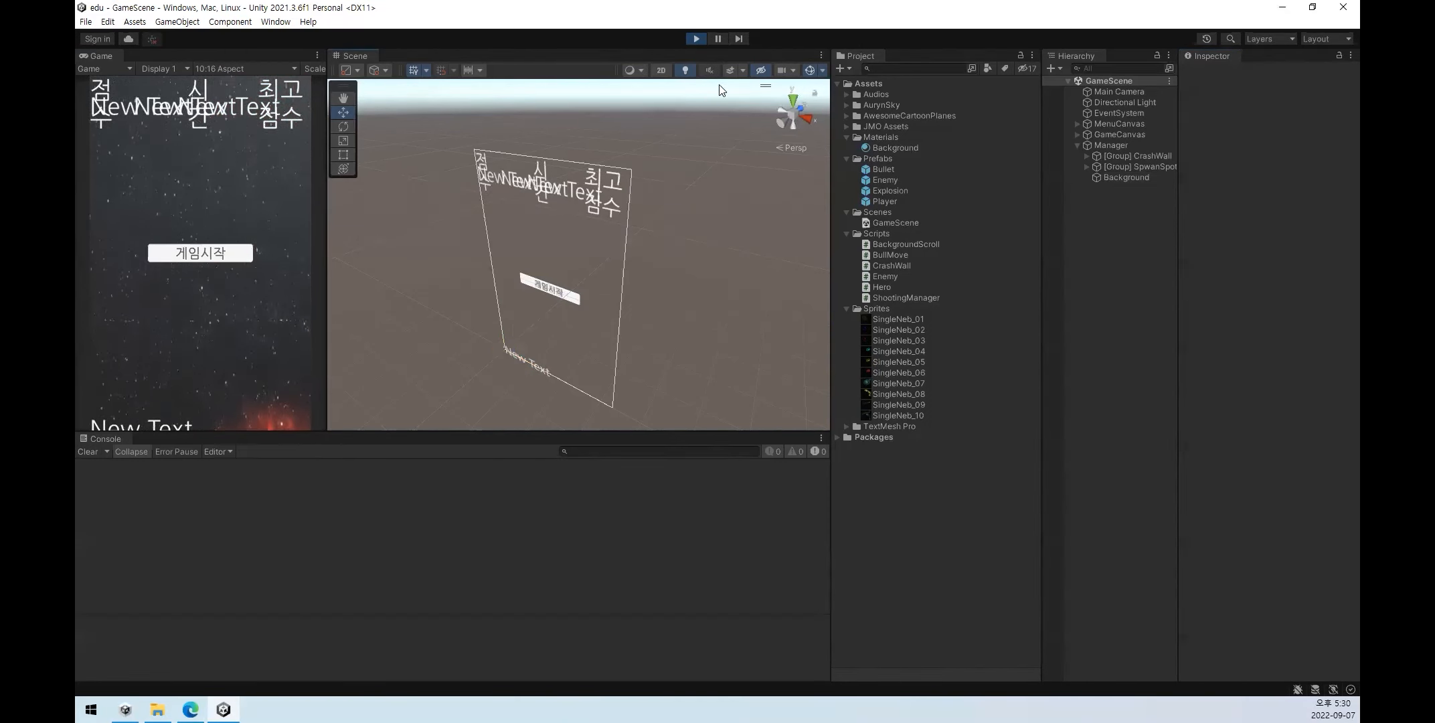
pyautogui.click(693, 38)
# - Set the Background object's Scroll_speed to 5 and run the scene to test it
pyautogui.click(1133, 178)
pyautogui.click(1308, 568)
pyautogui.write('5')
pyautogui.click(696, 39)
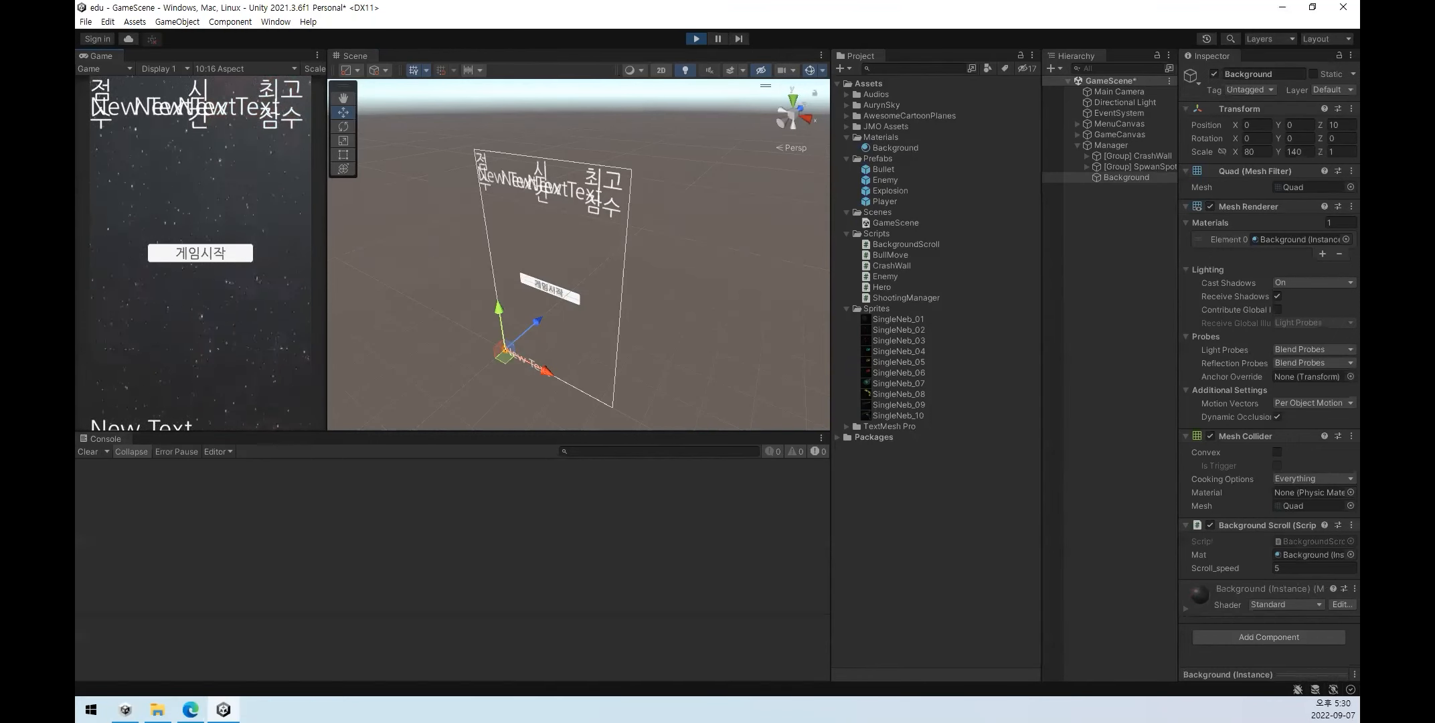
# - Try a Scroll_speed of 0.2 on the Background object while the scene is running, and stop the scene
pyautogui.click(1296, 568)
pyautogui.write('0.2')
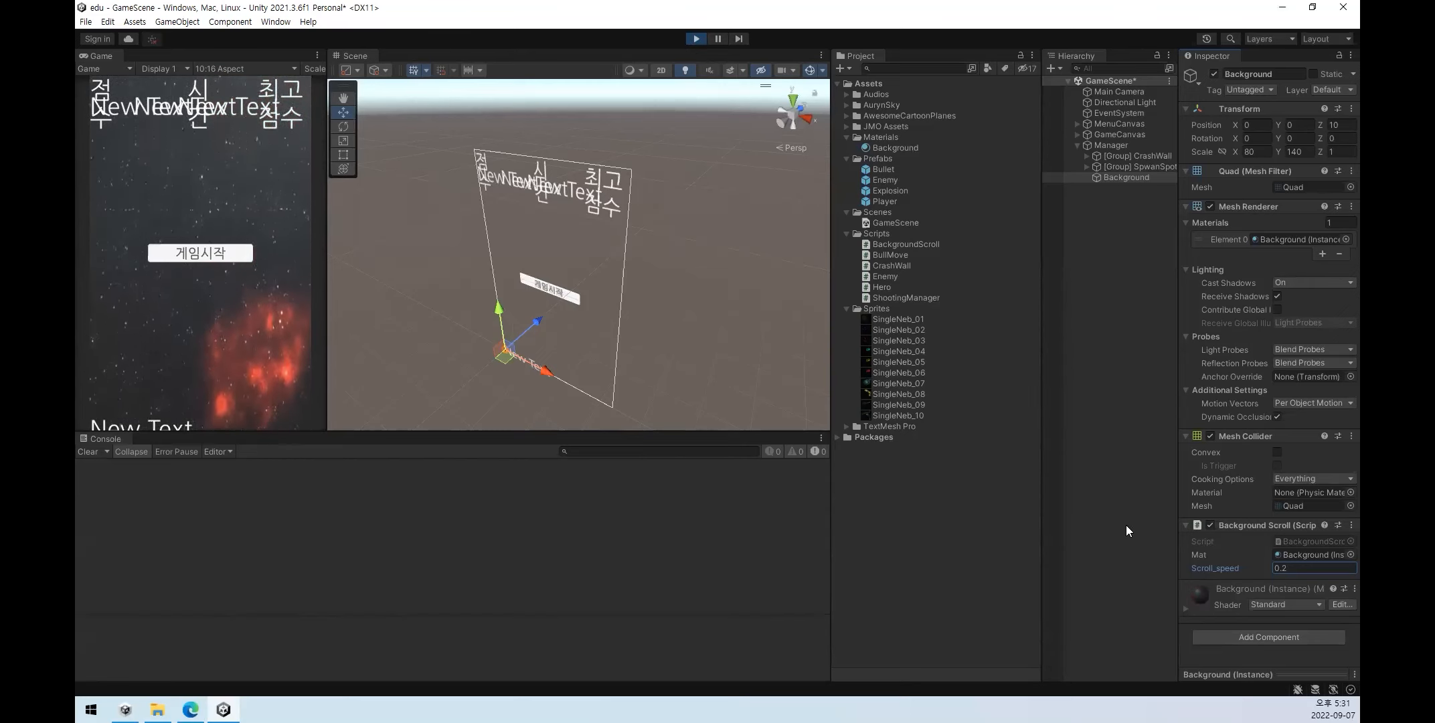
pyautogui.click(1296, 567)
pyautogui.click(1299, 567)
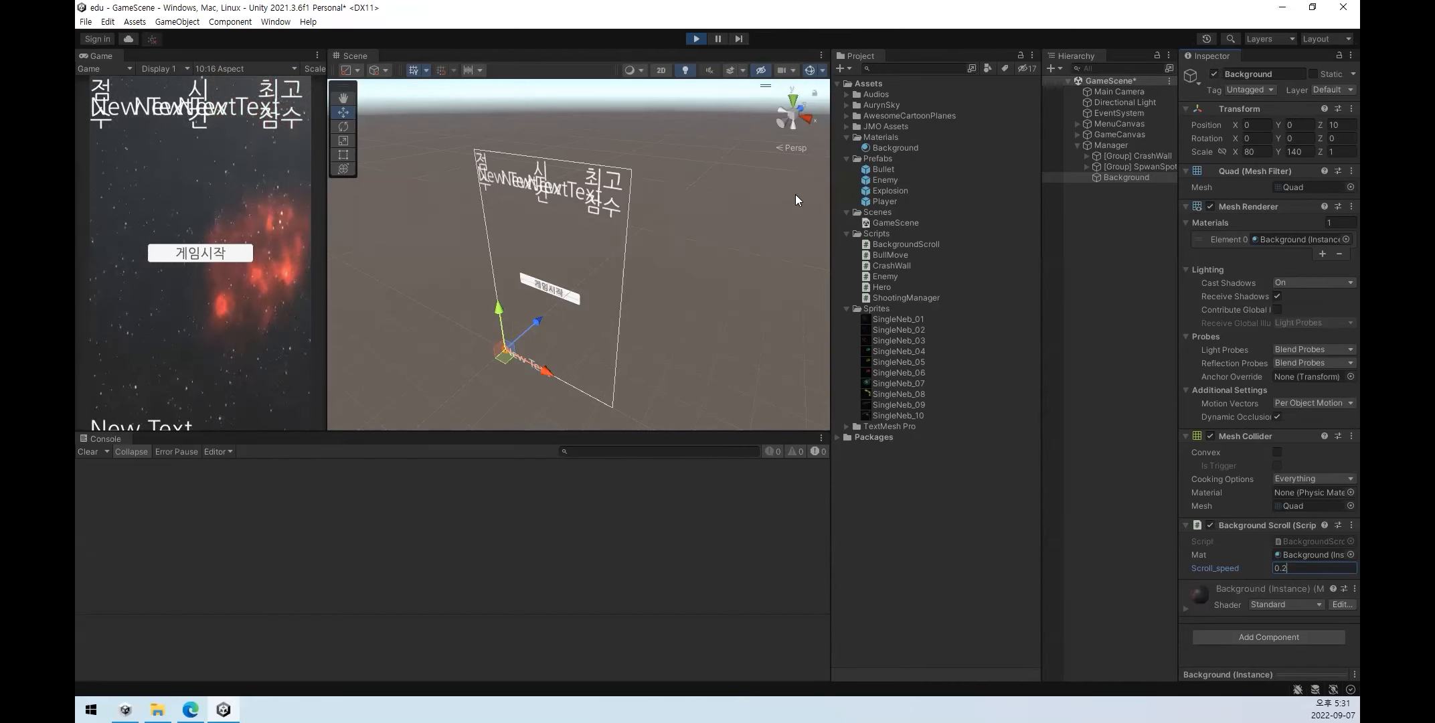
pyautogui.click(696, 40)
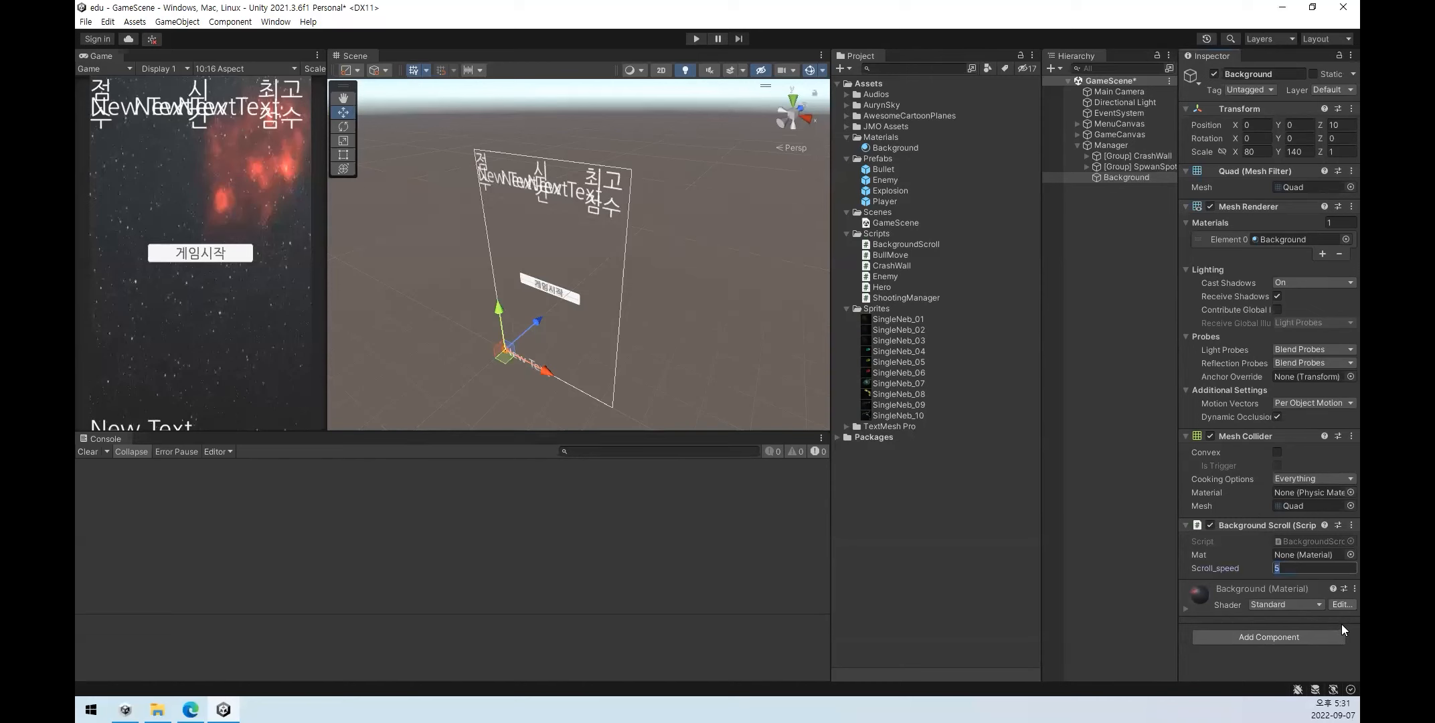
# - Set the Background object's Scroll_speed to 0.2 in edit mode, then run and stop the scene
pyautogui.write('0.5')
pyautogui.click(699, 40)
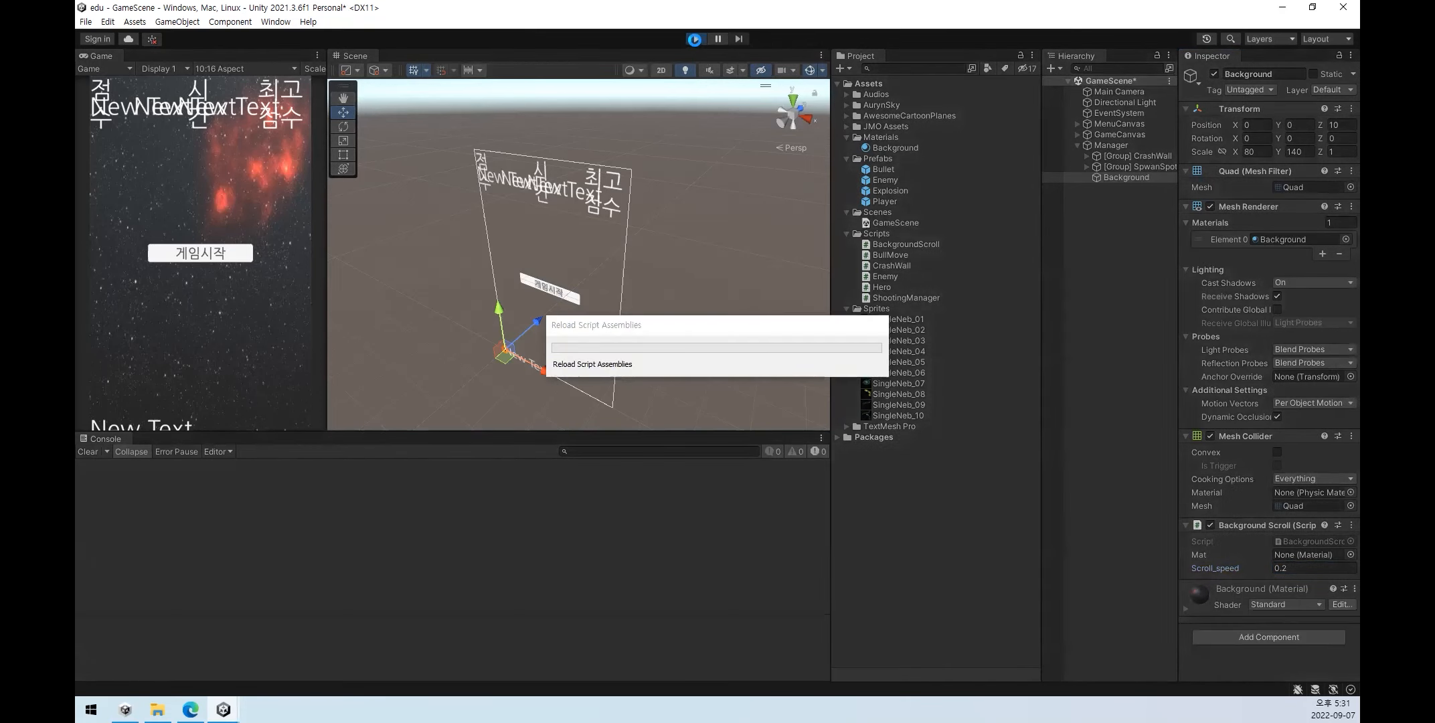
pyautogui.click(697, 41)
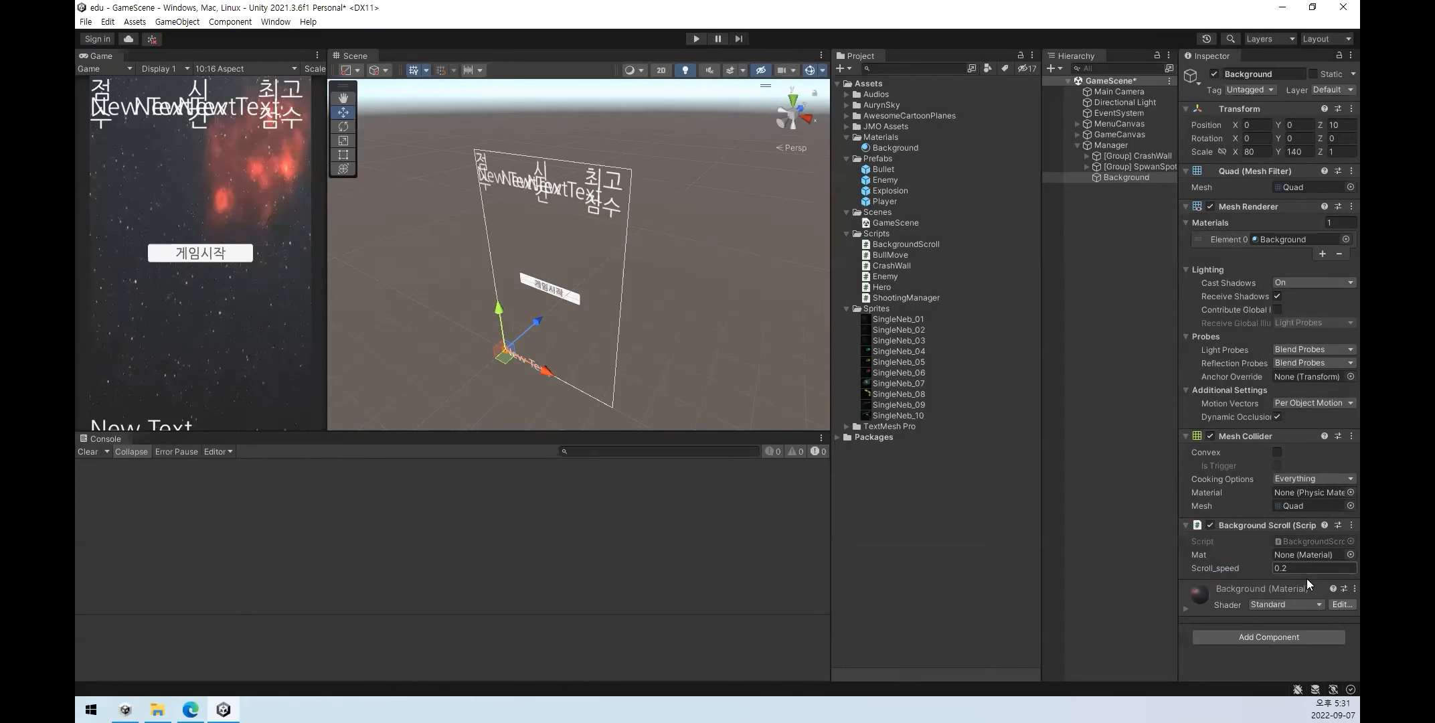
# - Run the scene and change the Background object's Position to X 2.03 and Y 3.84 during play
pyautogui.click(692, 40)
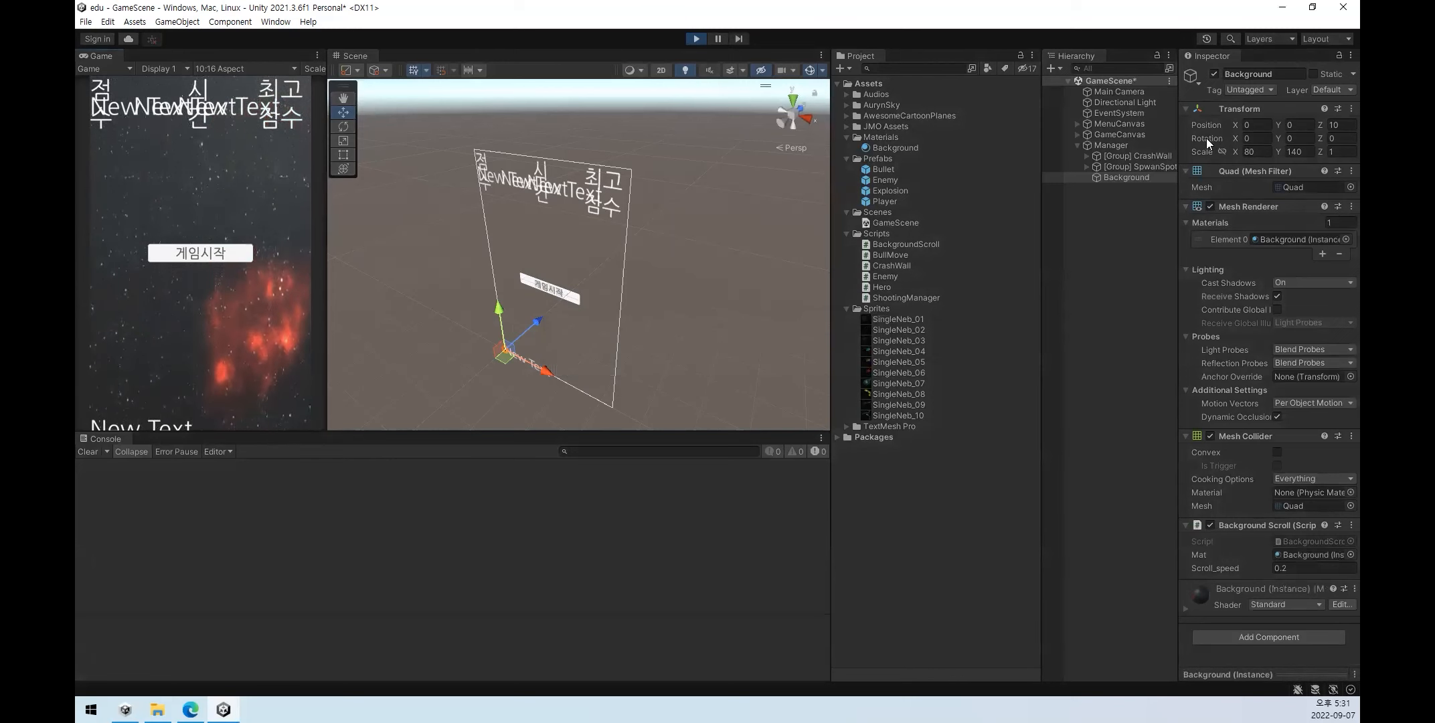
pyautogui.click(1234, 121)
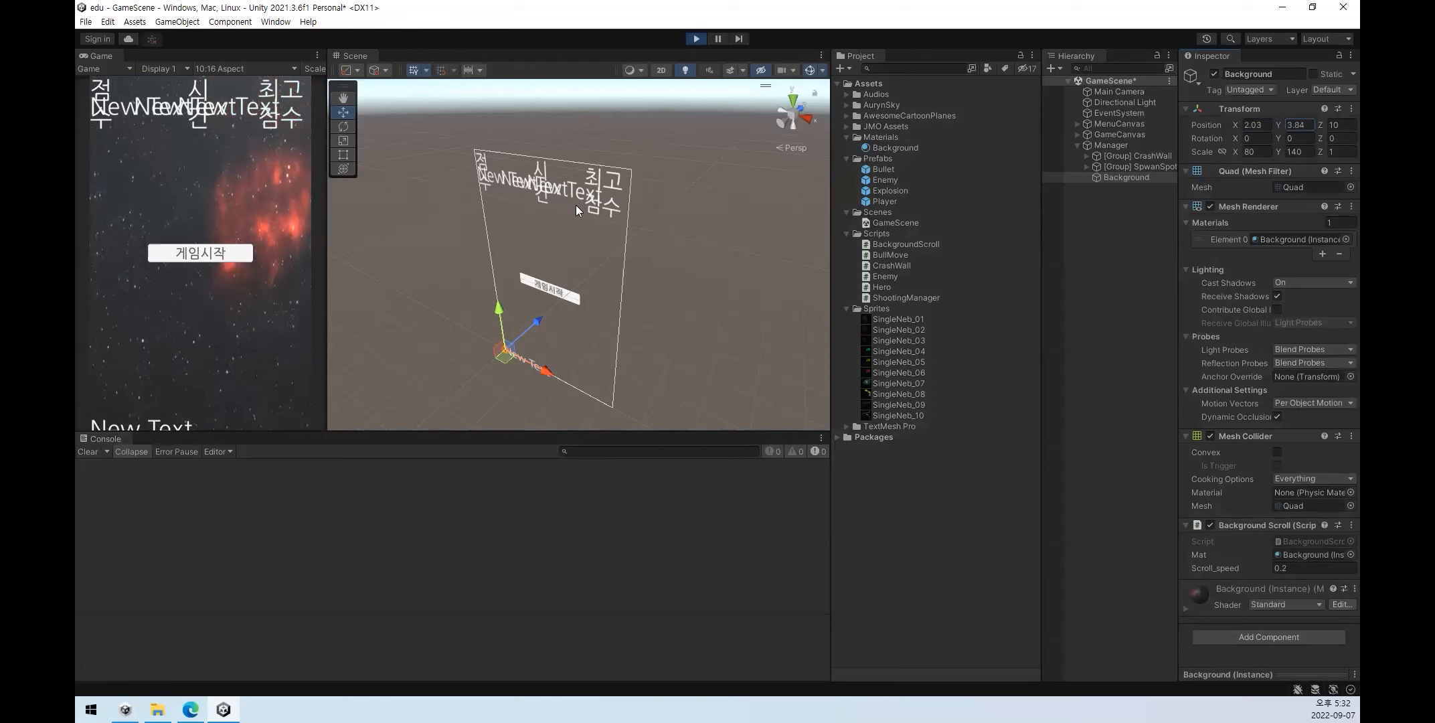
# - Set the Background object's Rotation to X 2.32, Y 0.51 and Z 0.63 during play, and stop the scene
pyautogui.moveTo(1238, 139); pyautogui.dragTo(1334, 139)
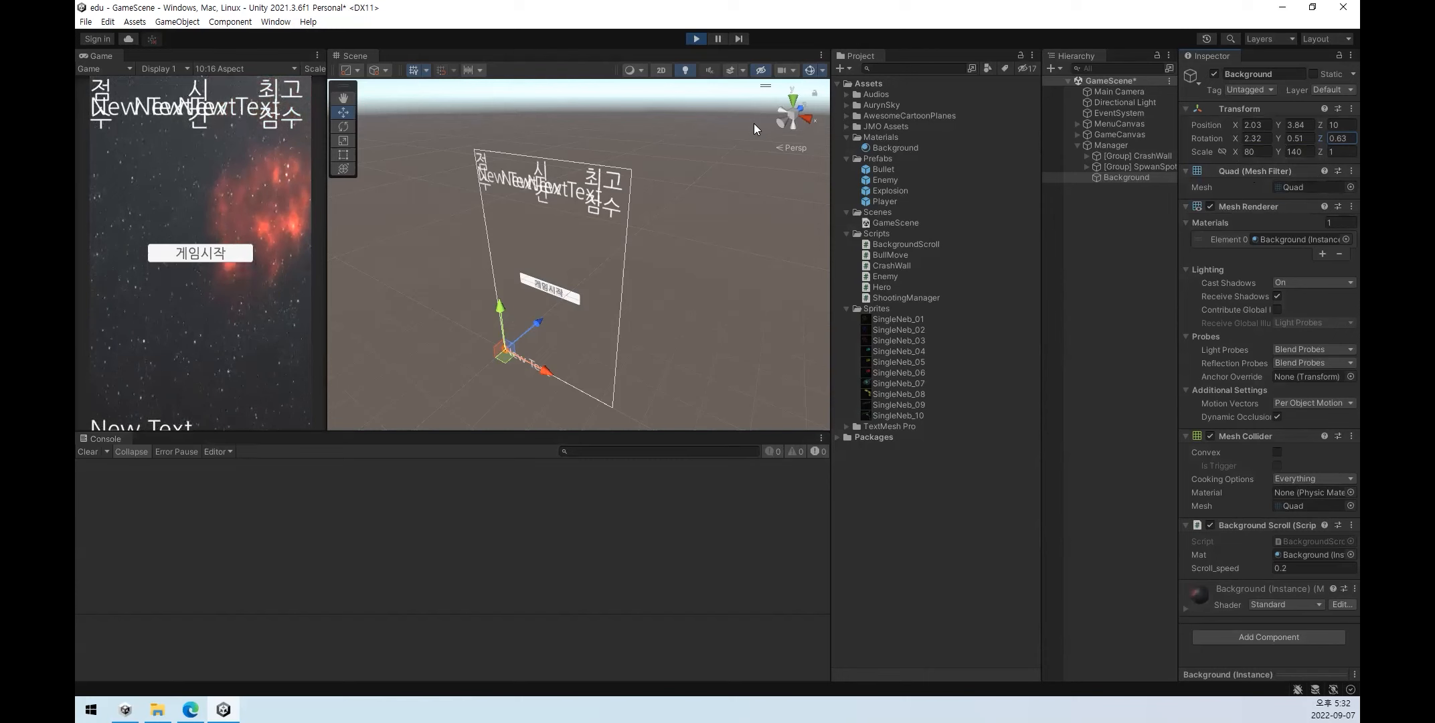
pyautogui.click(693, 39)
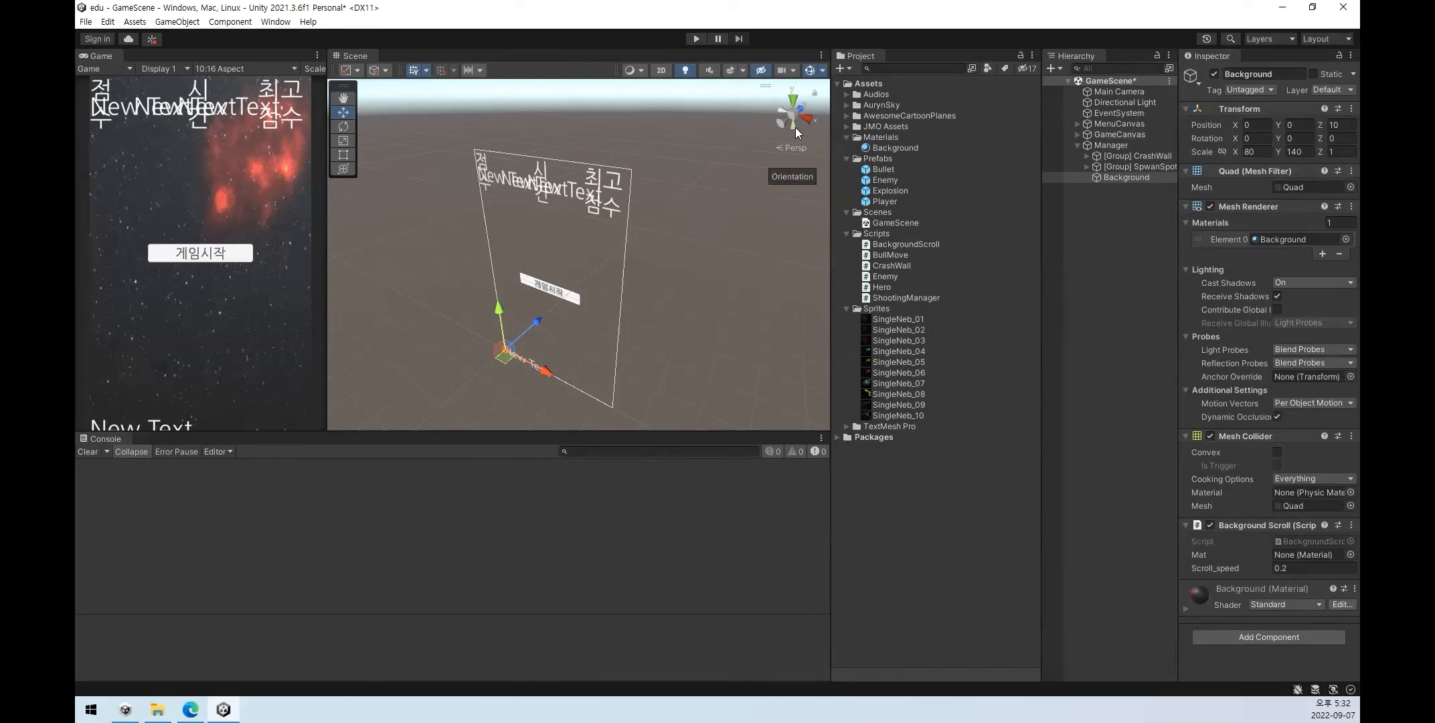
# - Run the scene, set Background's Position to 1.2, 0.26, 10.28 and Rotation to 0.91, 0.09, 0.28, and copy its Transform component
pyautogui.click(696, 39)
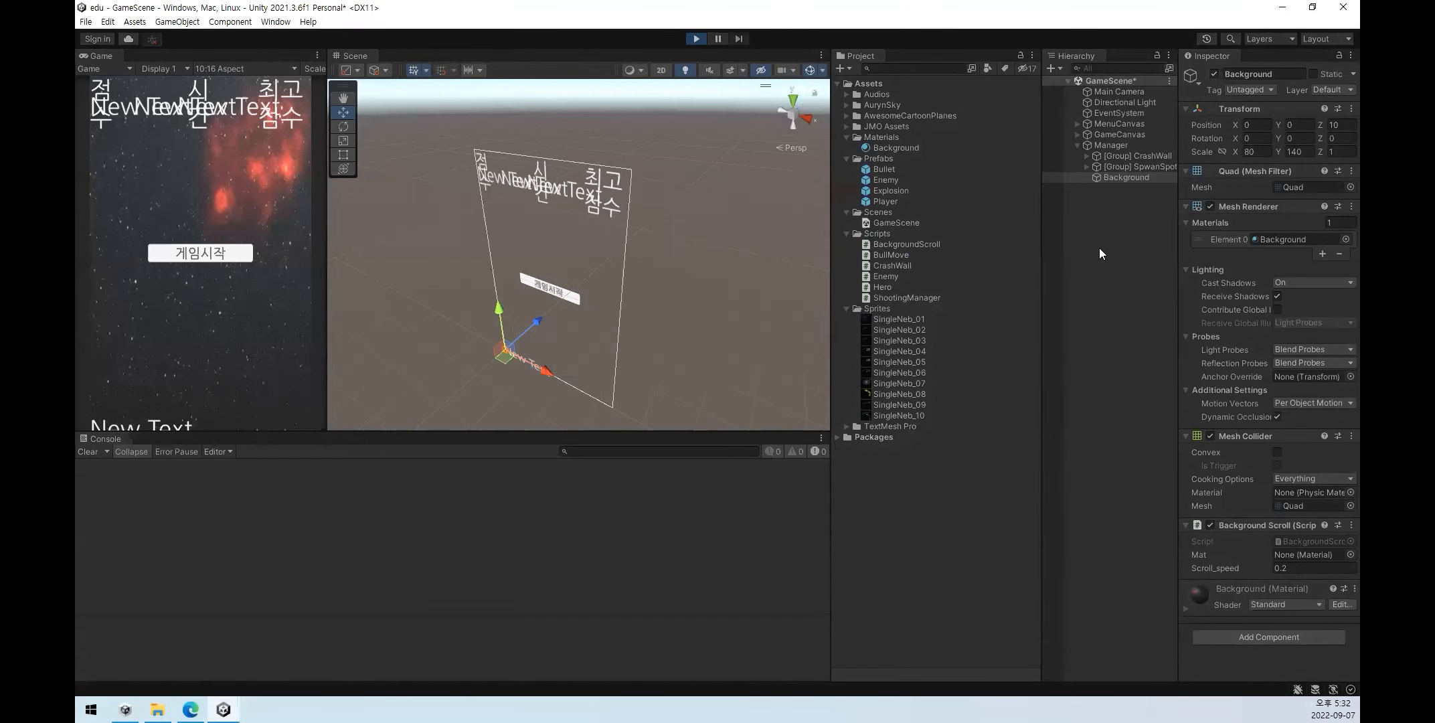
pyautogui.moveTo(1237, 123); pyautogui.dragTo(1322, 126)
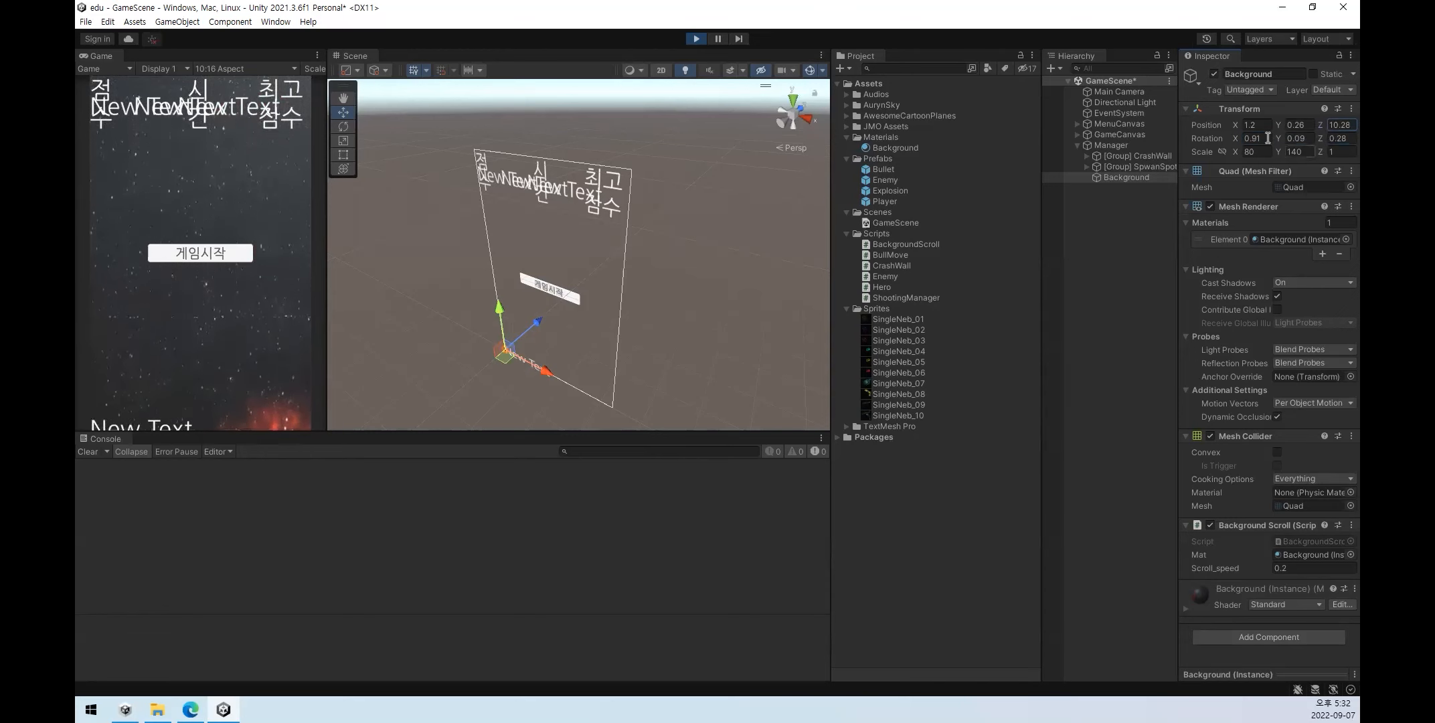
pyautogui.click(1351, 108)
pyautogui.moveTo(1262, 214)
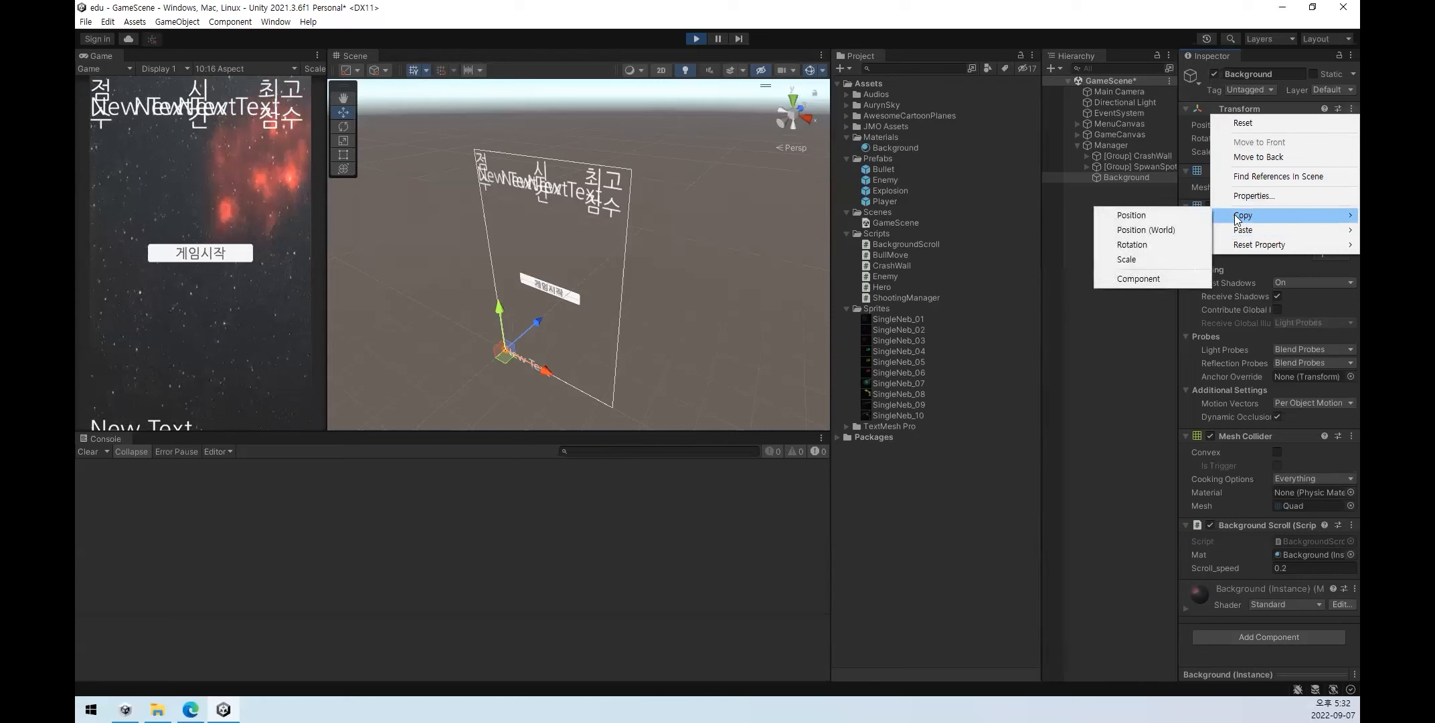
pyautogui.click(1171, 279)
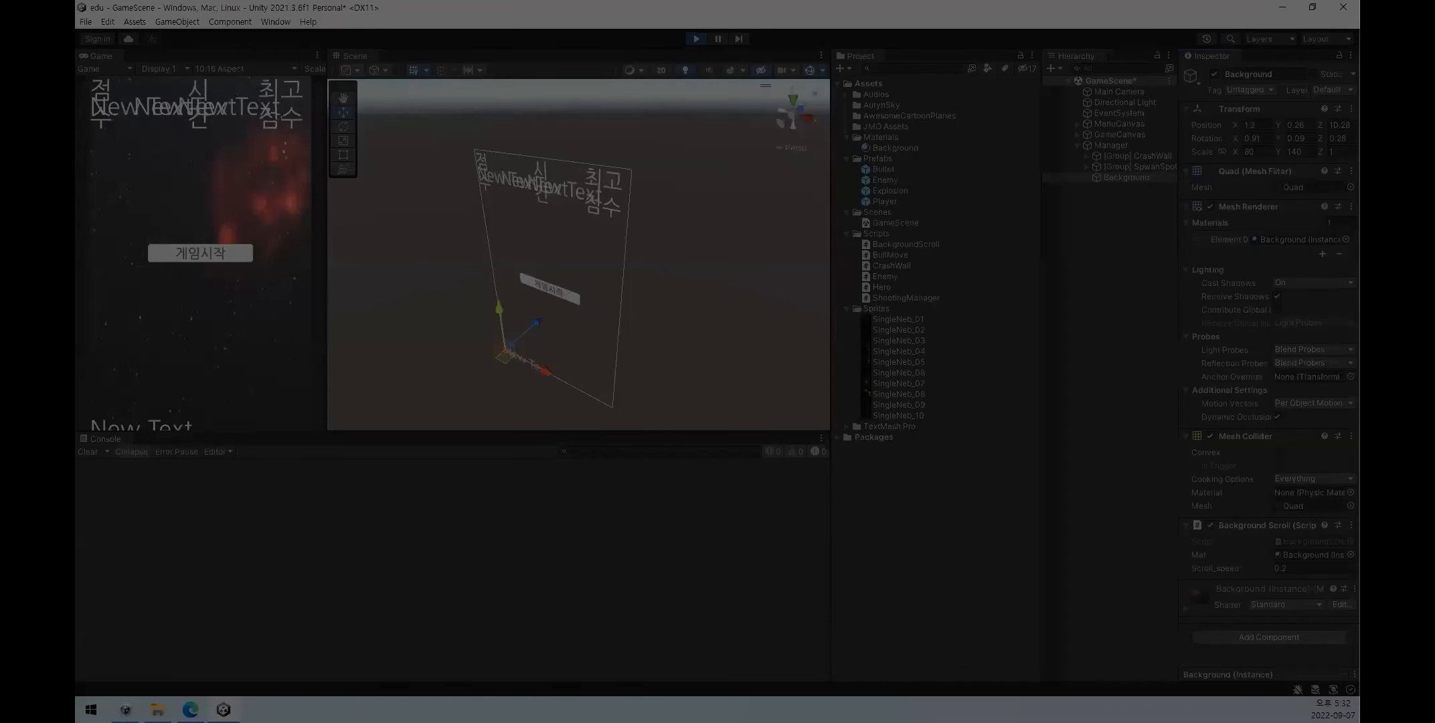
pyautogui.moveTo(1183, 102); pyautogui.dragTo(1354, 167)
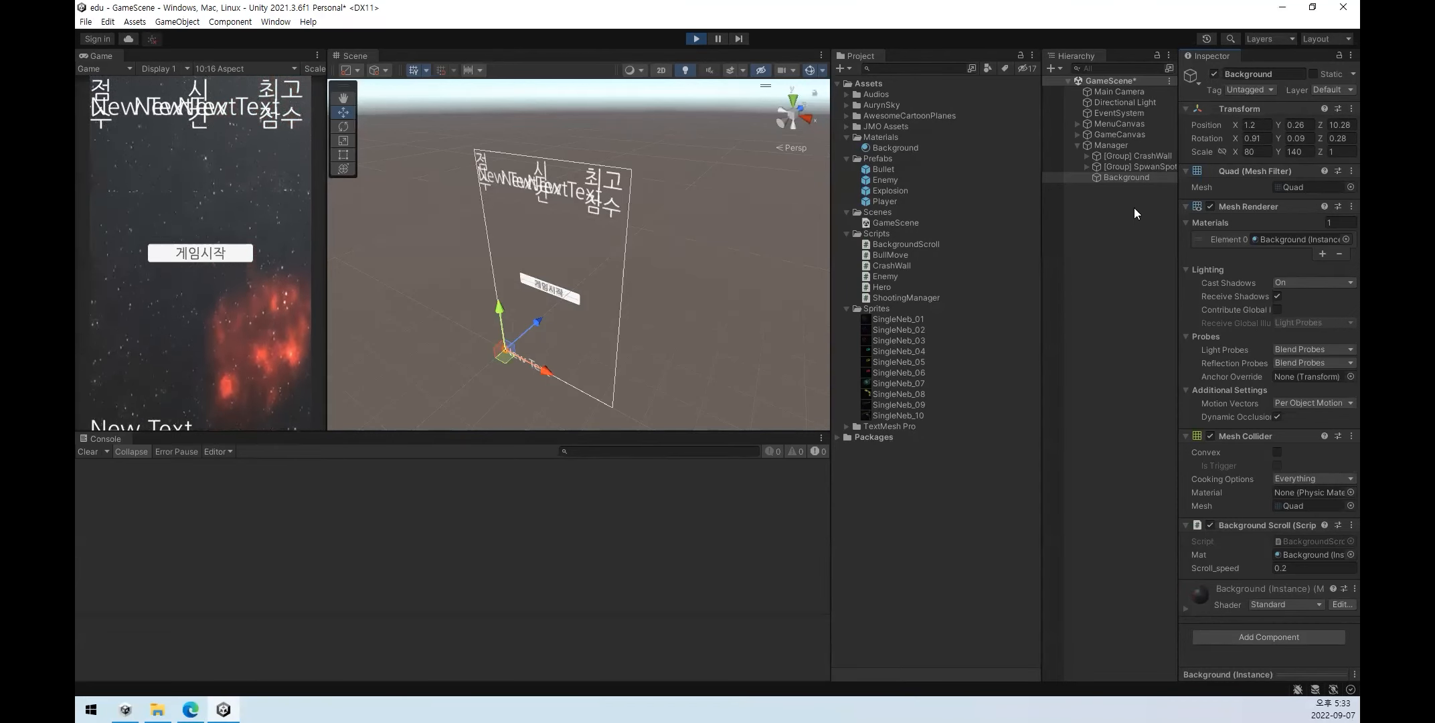
pyautogui.click(1141, 235)
pyautogui.hotkey('ctrl', 's')
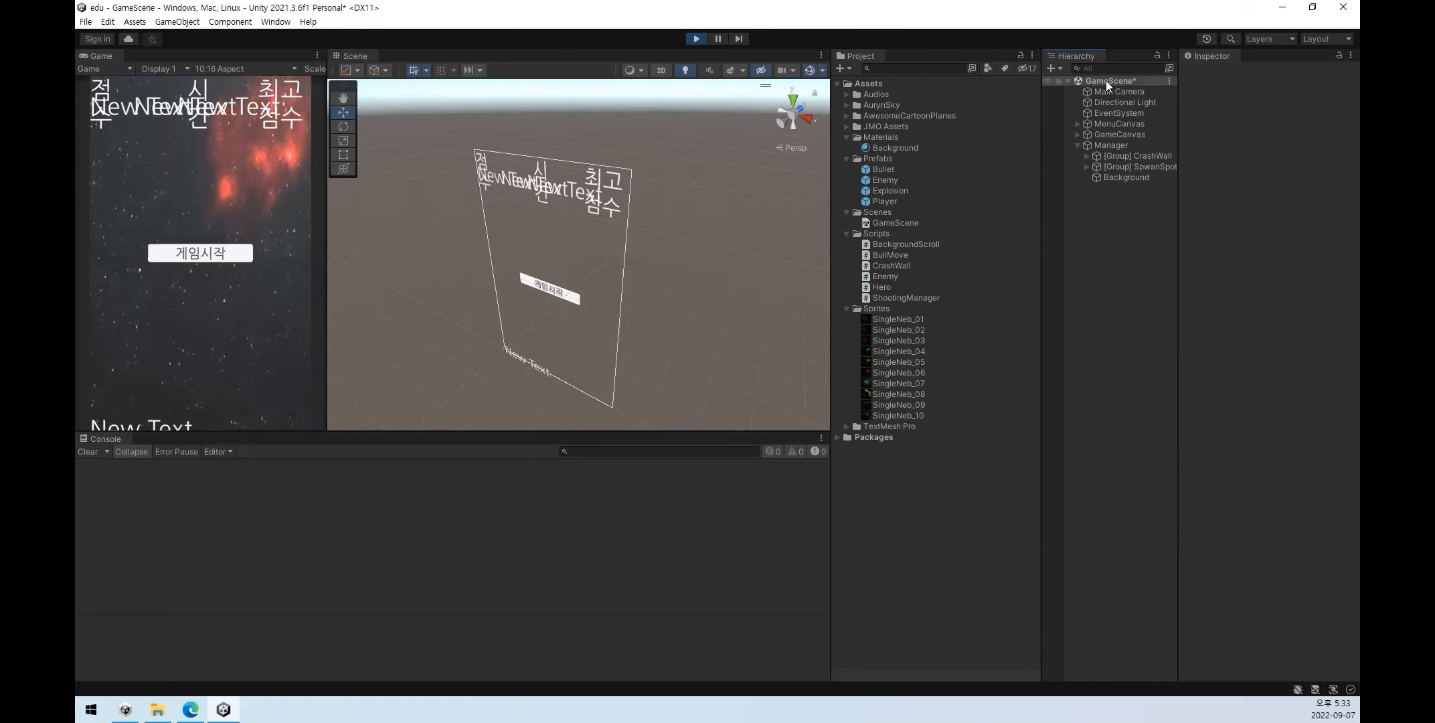
pyautogui.click(1126, 177)
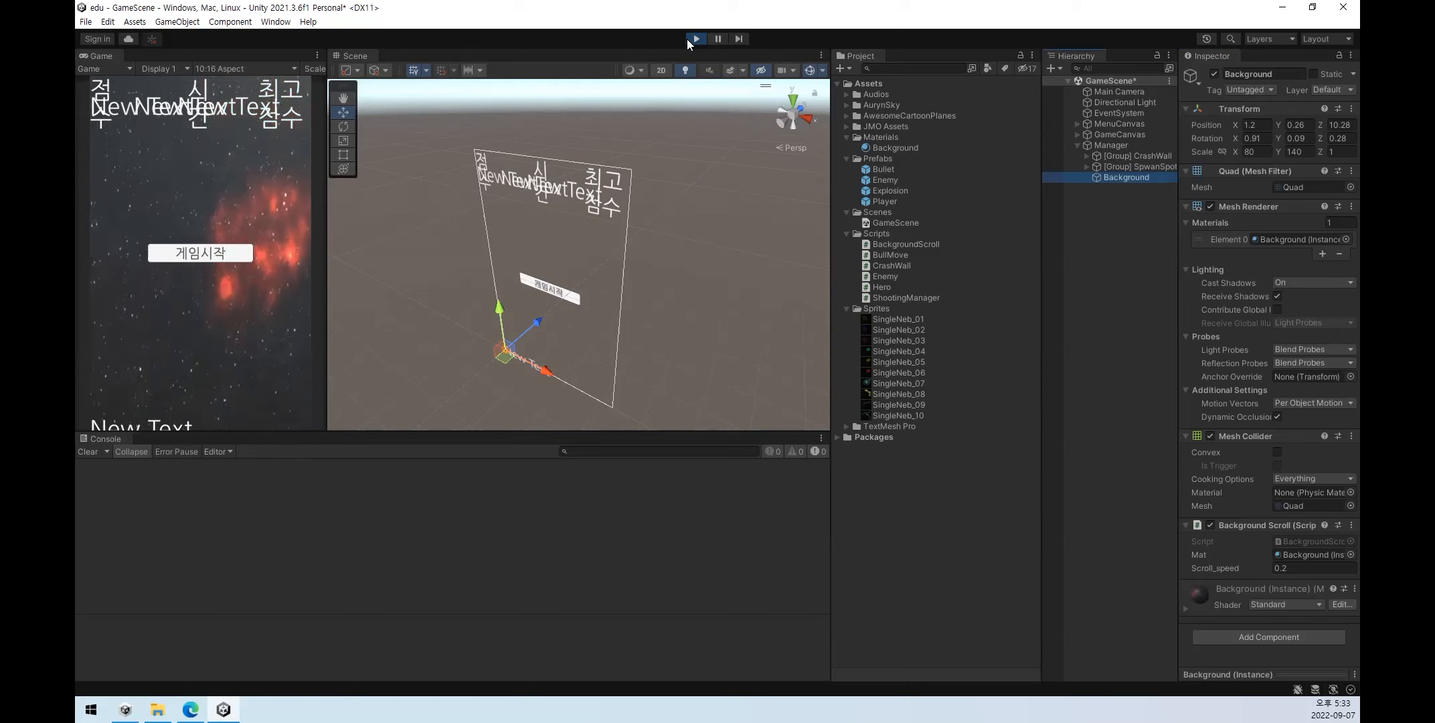
pyautogui.rightClick(1130, 178)
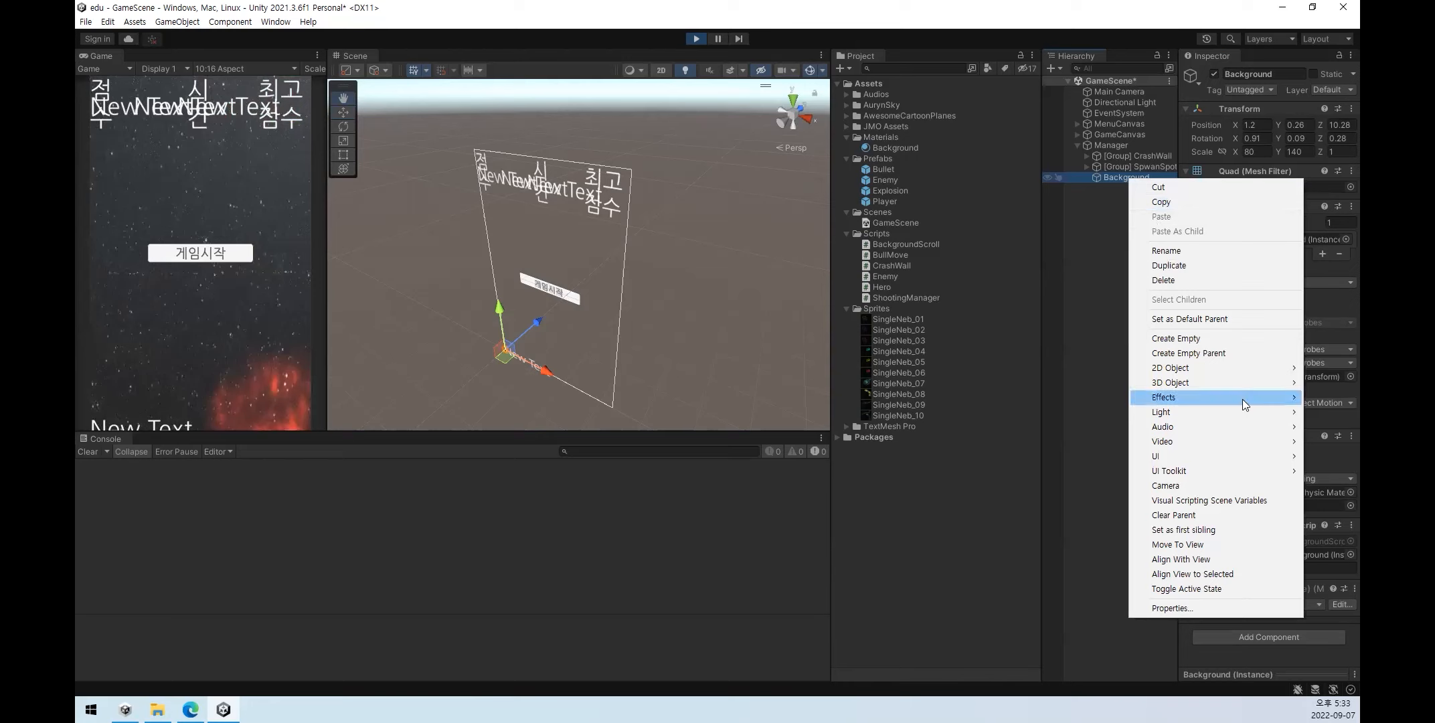
pyautogui.moveTo(1243, 399)
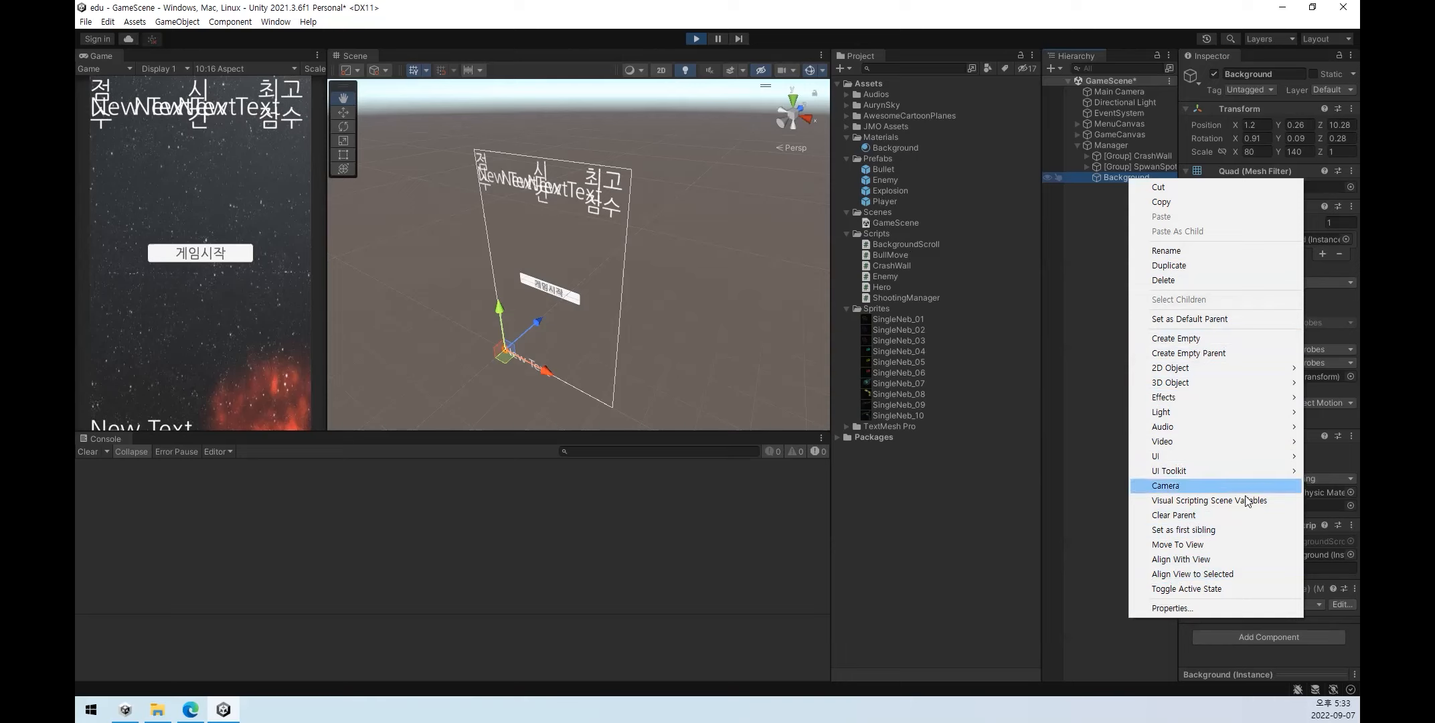
pyautogui.click(941, 25)
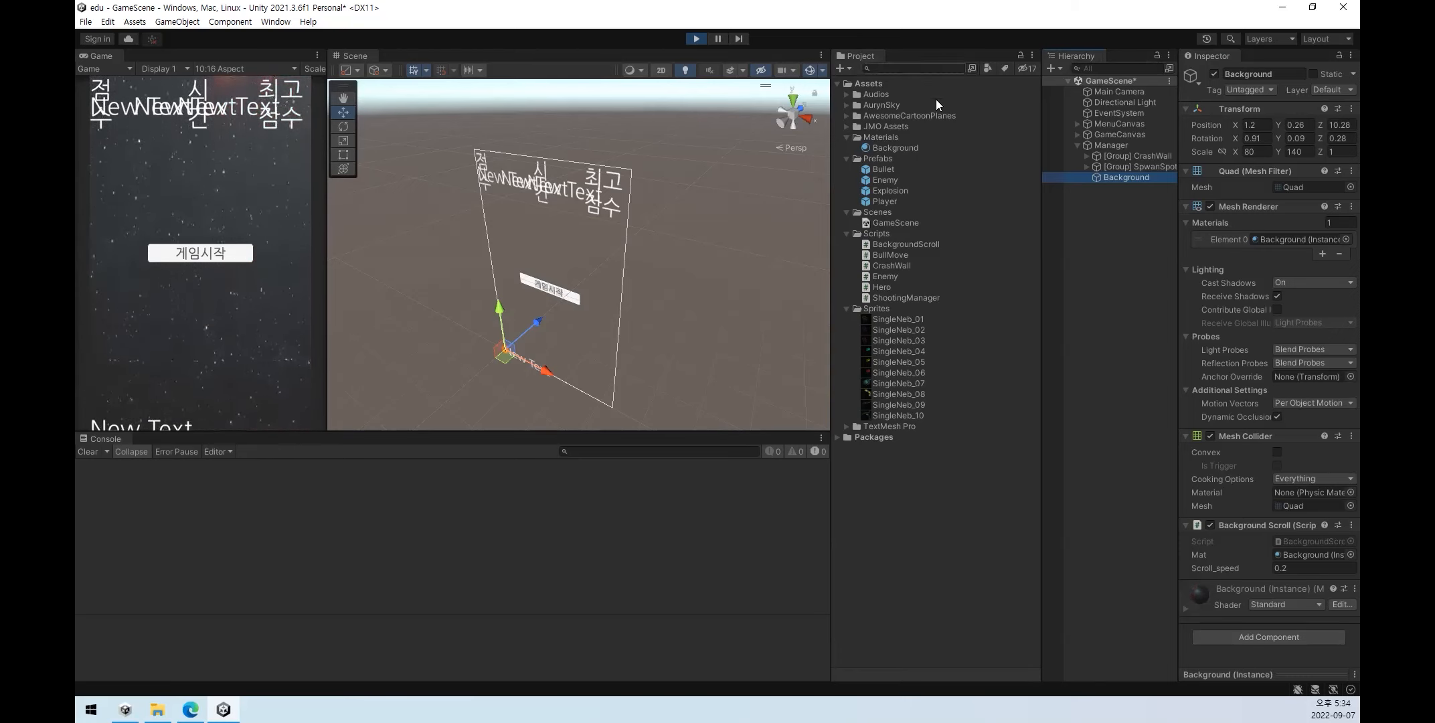
# - Save the Background object as a prefab in the Assets folder during play, and stop the scene
pyautogui.moveTo(1126, 179); pyautogui.dragTo(867, 501)
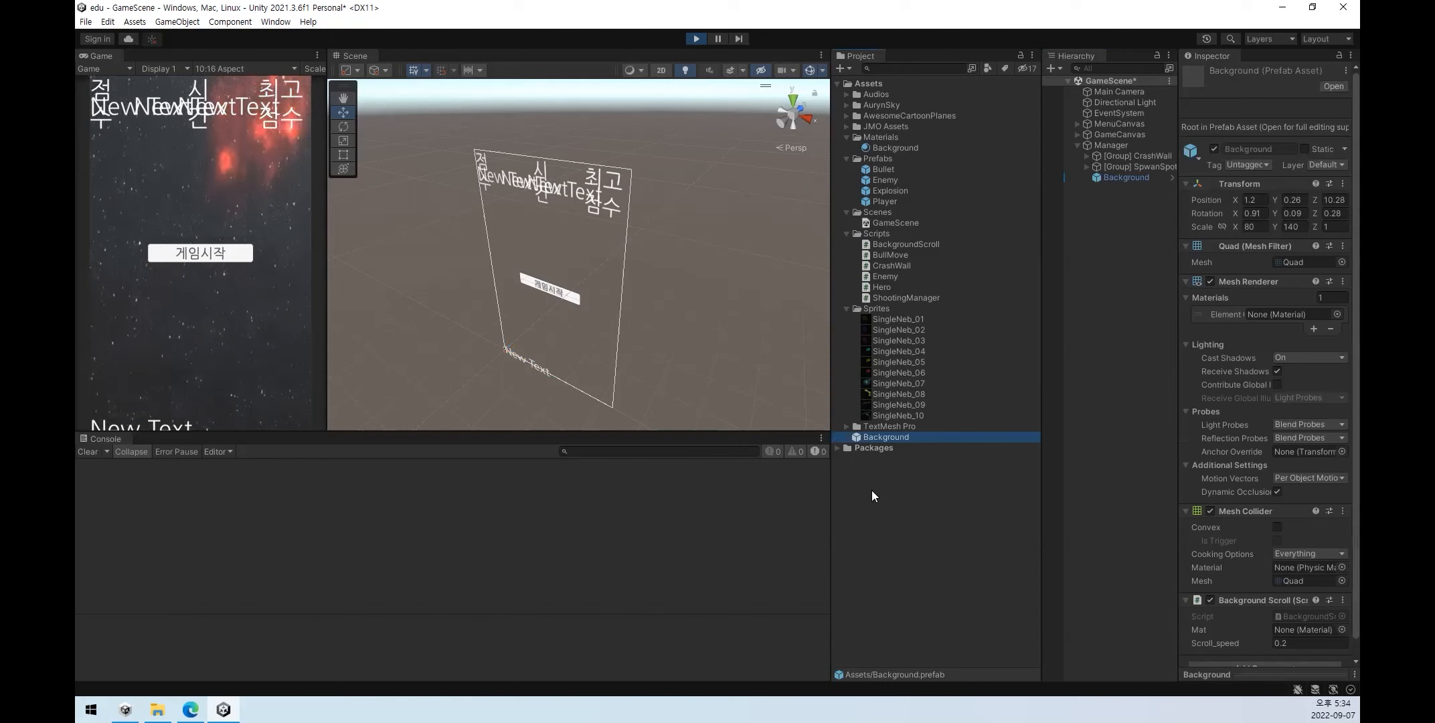
pyautogui.click(696, 39)
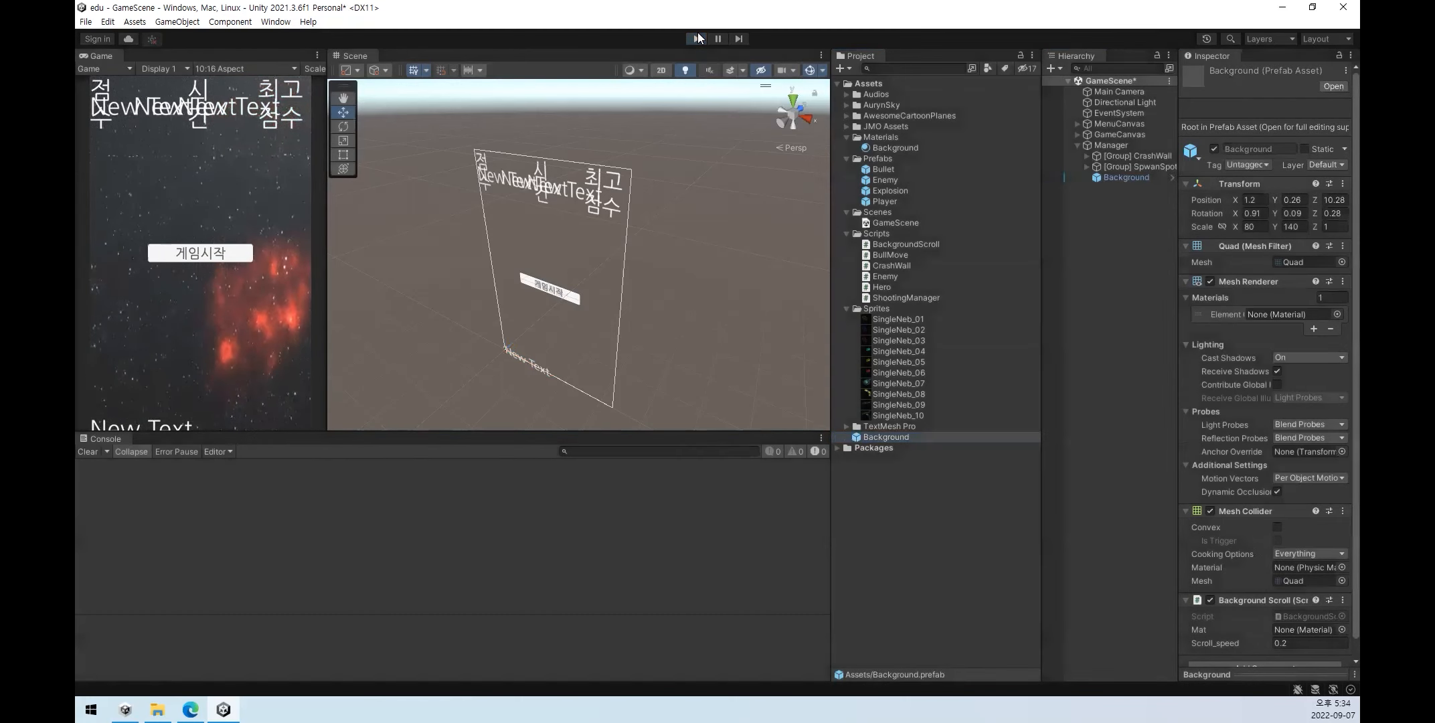
pyautogui.click(1118, 177)
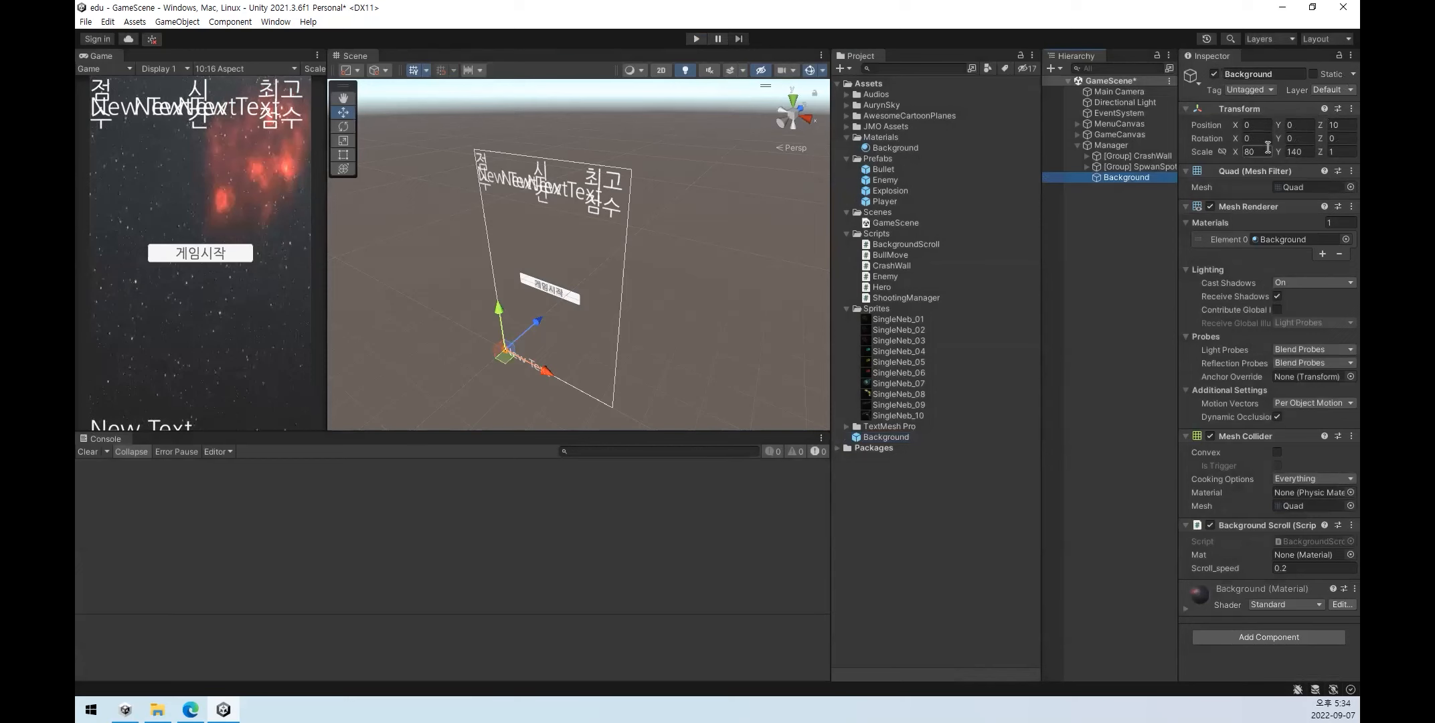
pyautogui.click(1129, 276)
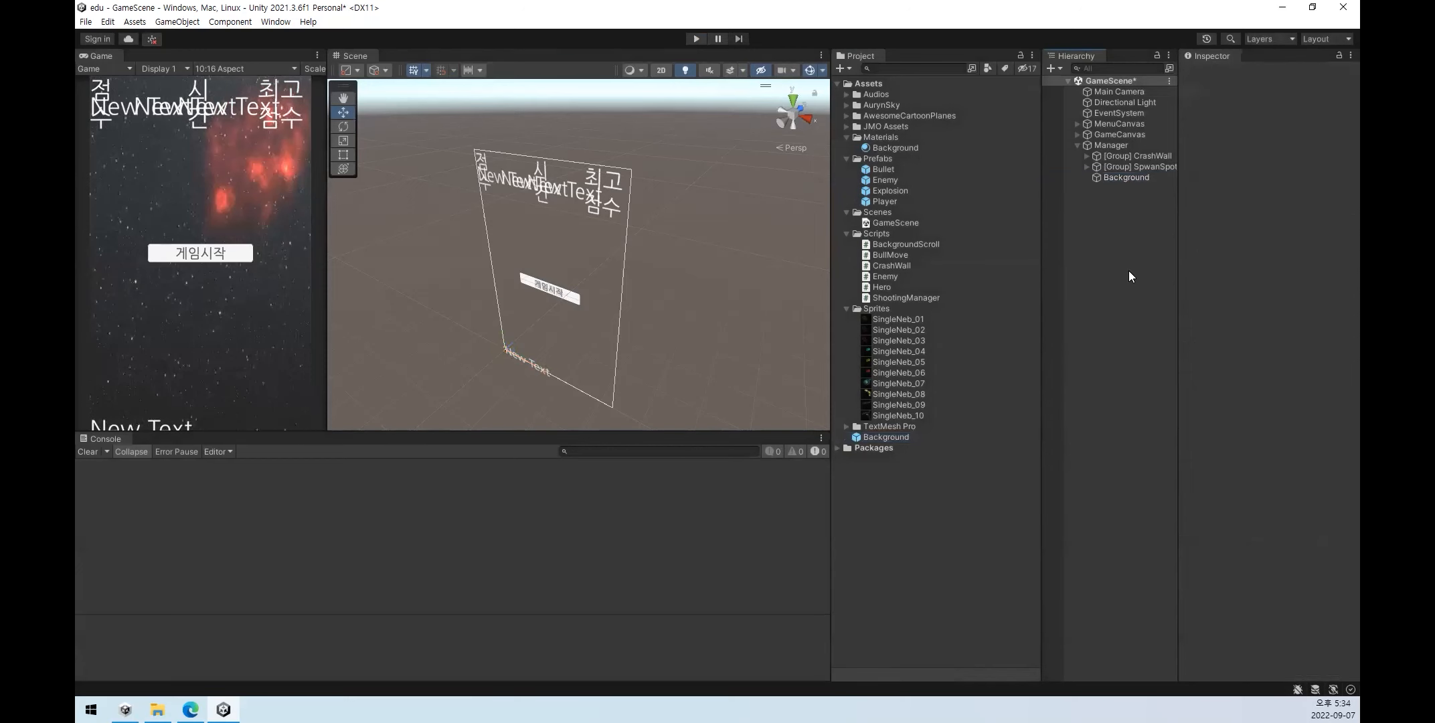
# - Place an instance of the Background prefab under Manager in the scene hierarchy
pyautogui.click(887, 438)
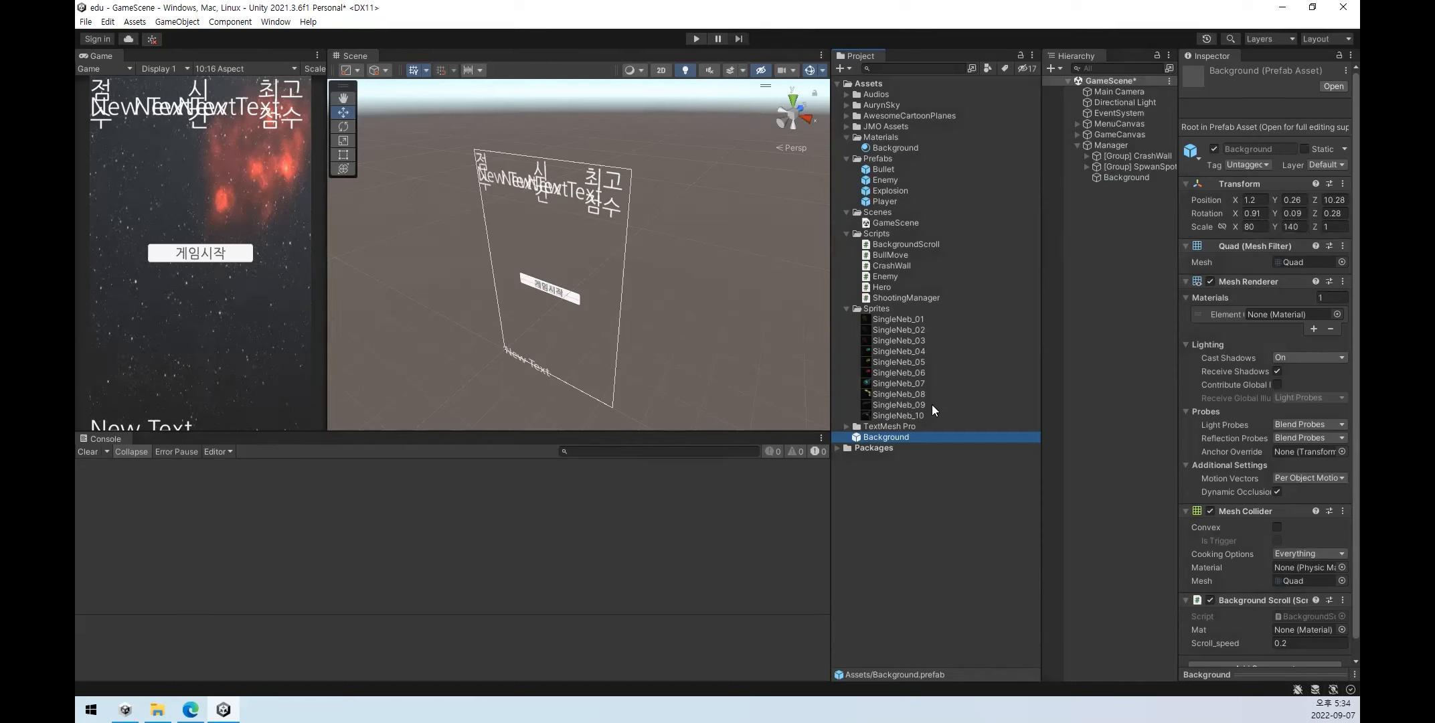
pyautogui.moveTo(896, 438); pyautogui.dragTo(1148, 176)
pyautogui.click(1148, 219)
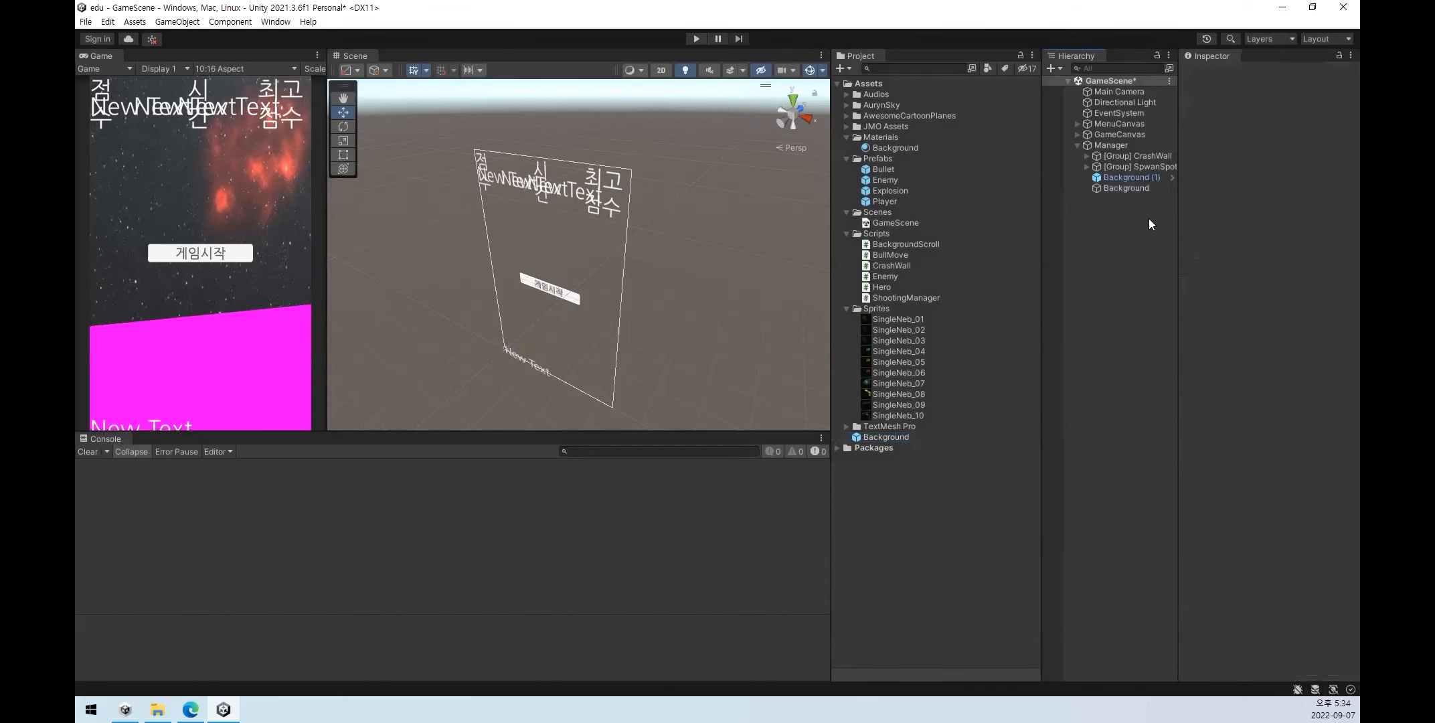
# - Compare the original Background object with the prefab instance Background (1), and delete the instance
pyautogui.click(1147, 190)
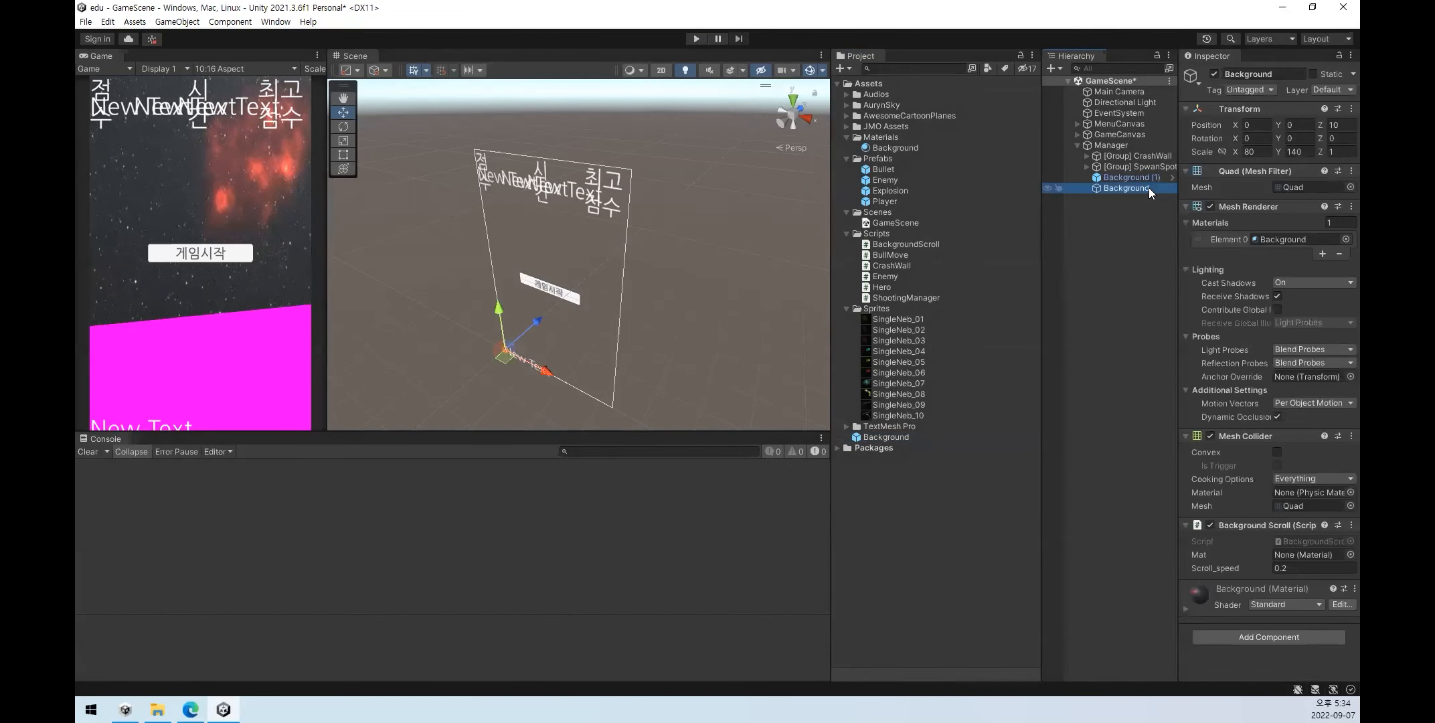
pyautogui.click(1151, 180)
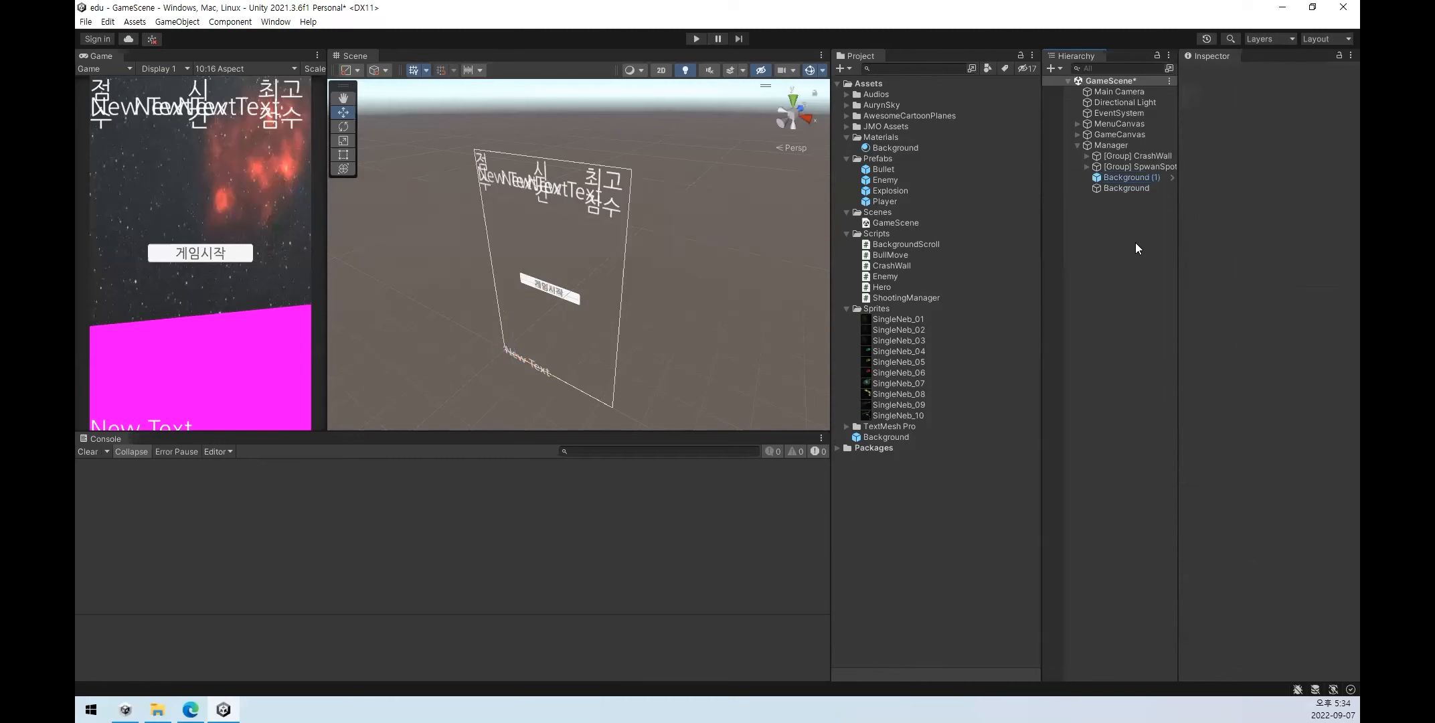
pyautogui.click(1136, 187)
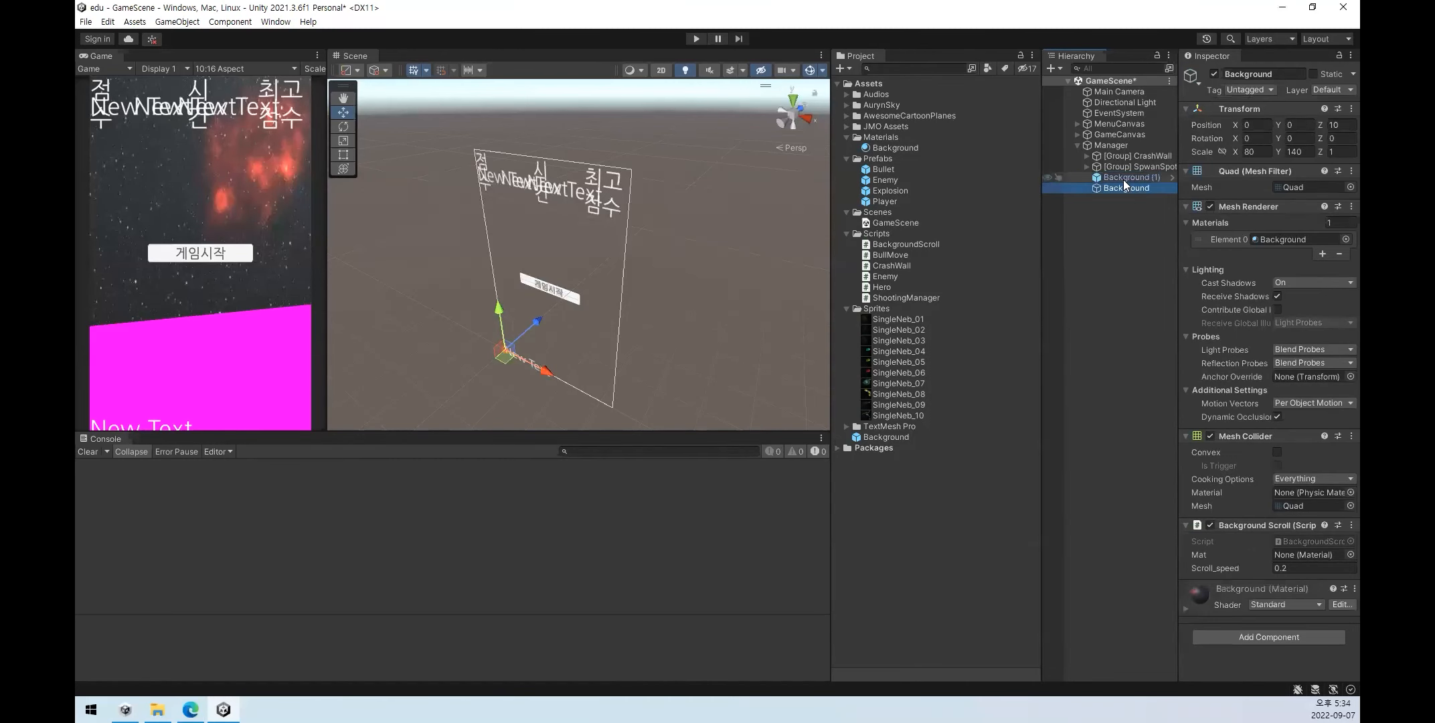
pyautogui.click(1146, 178)
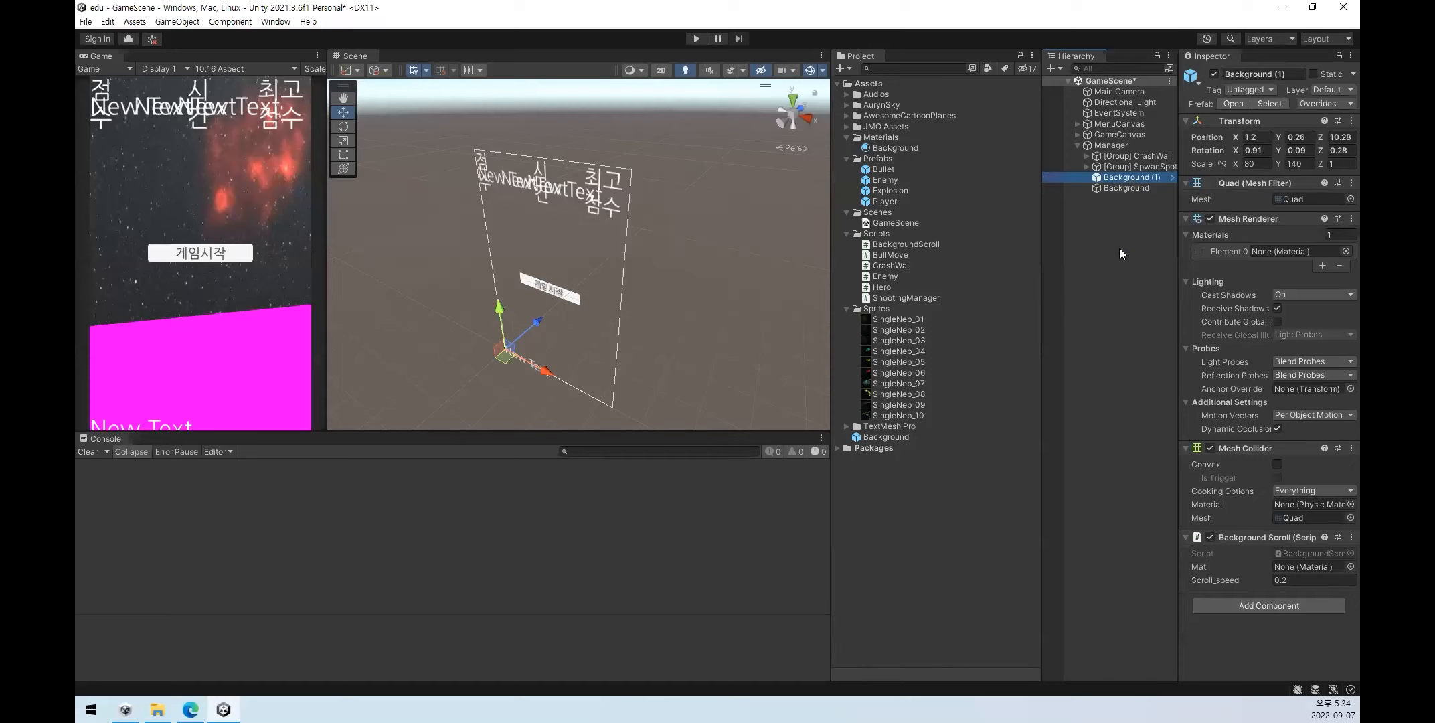
pyautogui.press('Delete')
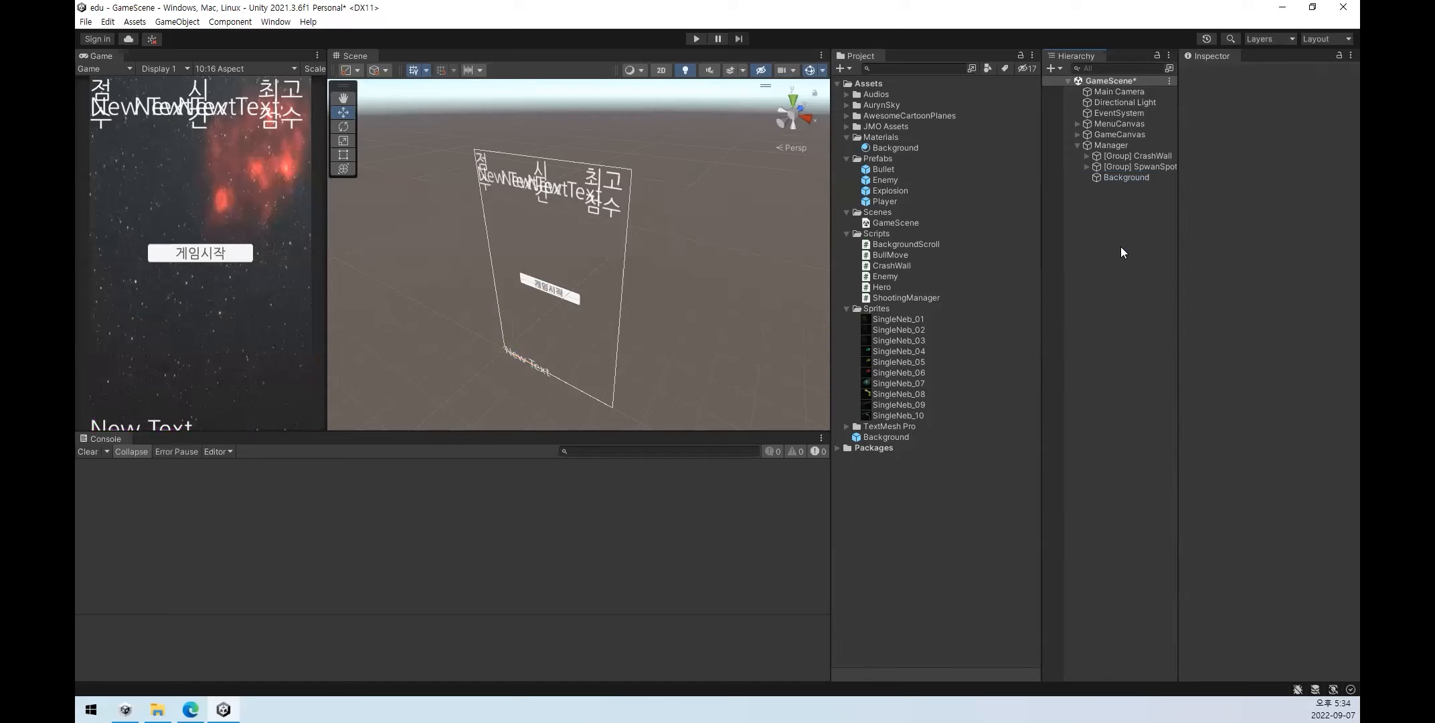
# - Delete the Background prefab asset from the Assets folder and select the scene's Background object
pyautogui.click(1123, 179)
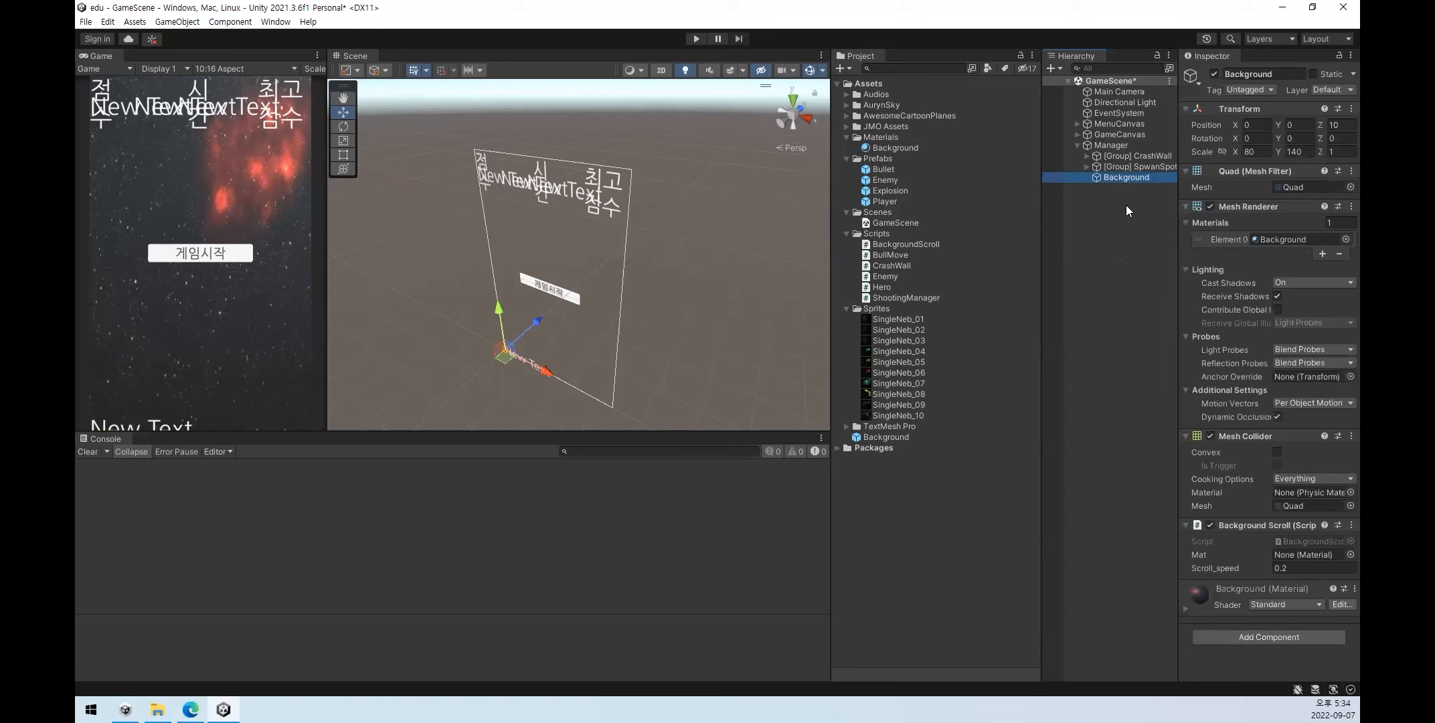
pyautogui.click(887, 437)
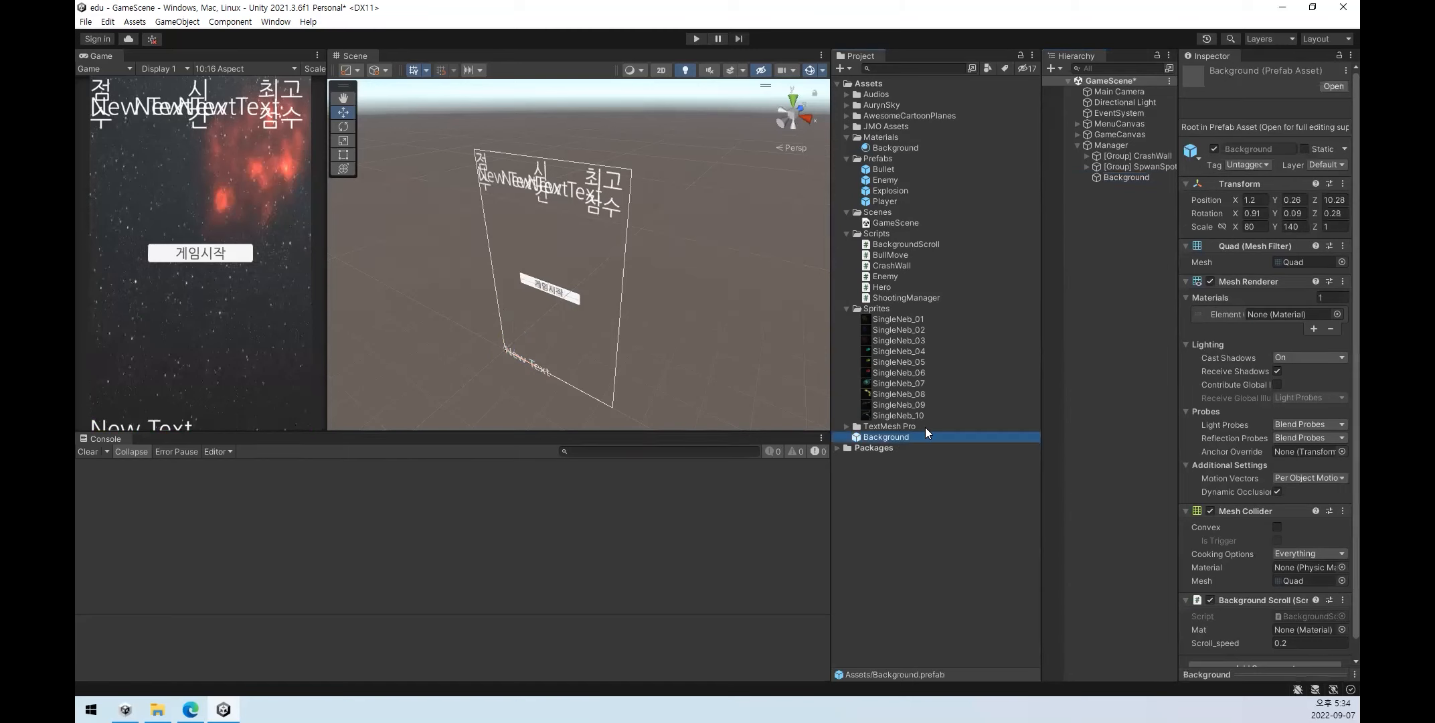
pyautogui.press('Delete')
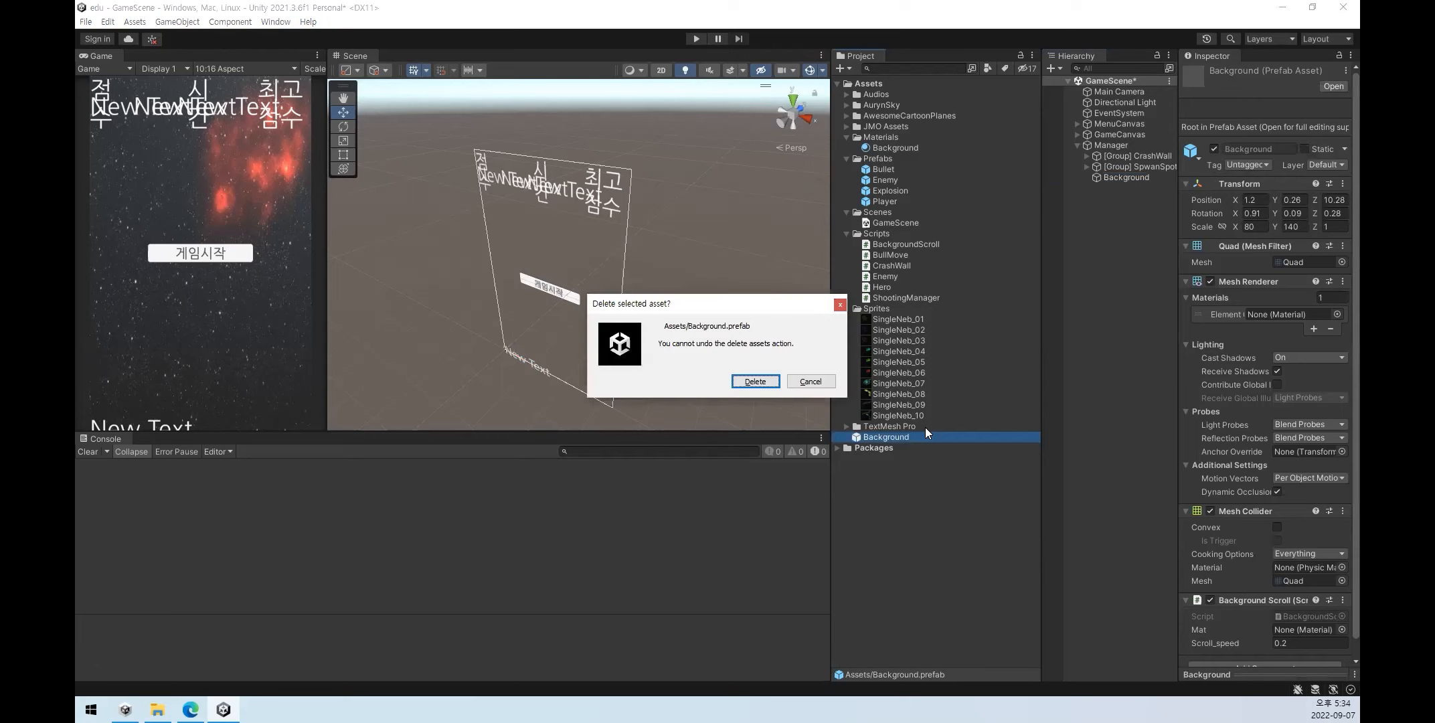
pyautogui.click(755, 382)
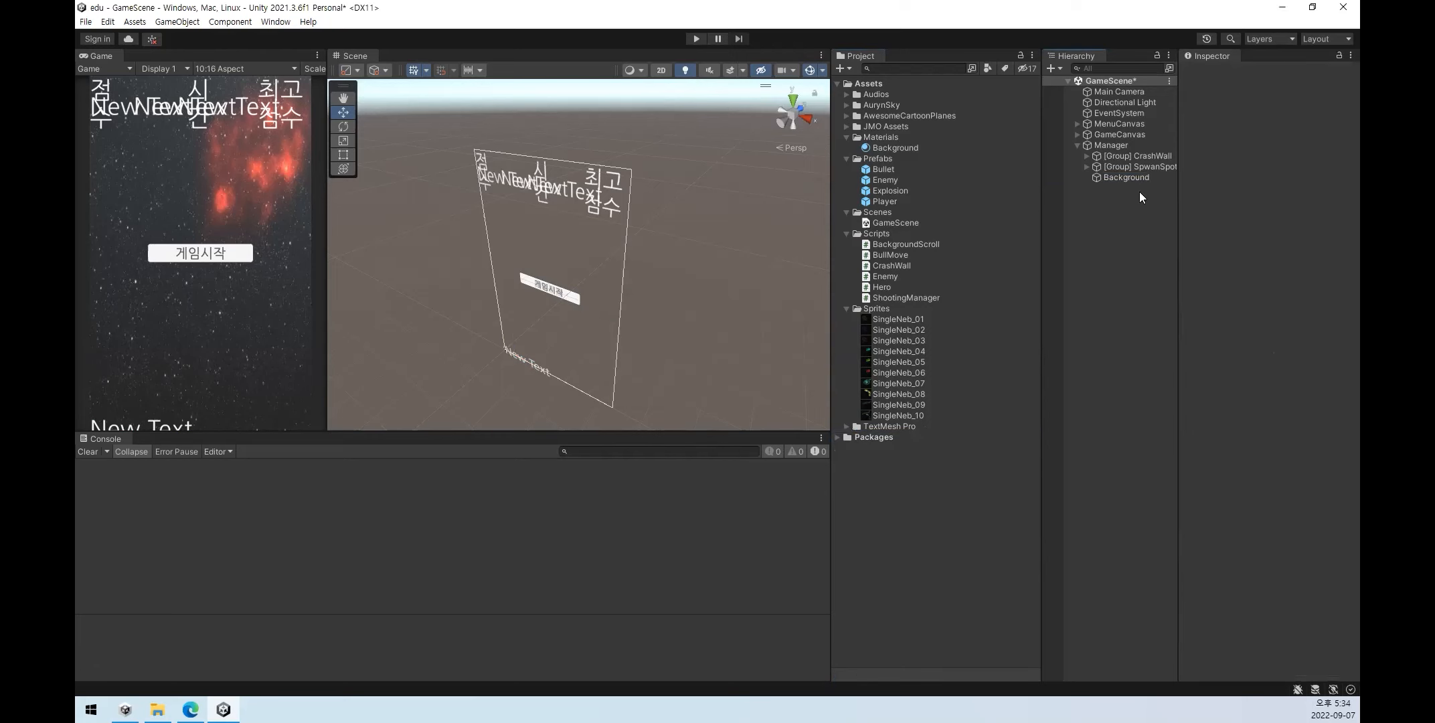
pyautogui.click(1127, 177)
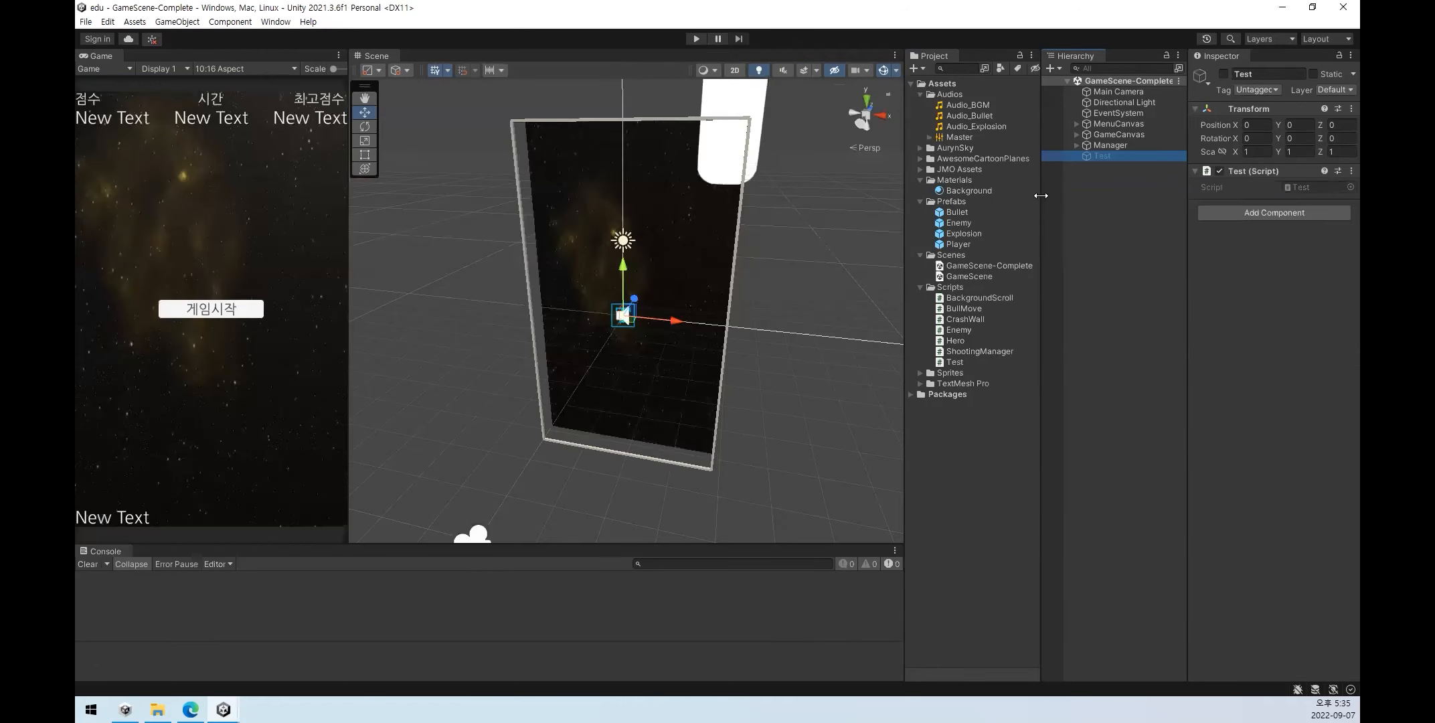
# - Run the GameScene-Complete scene, start the game and steer the player's plane left and right
pyautogui.click(1116, 258)
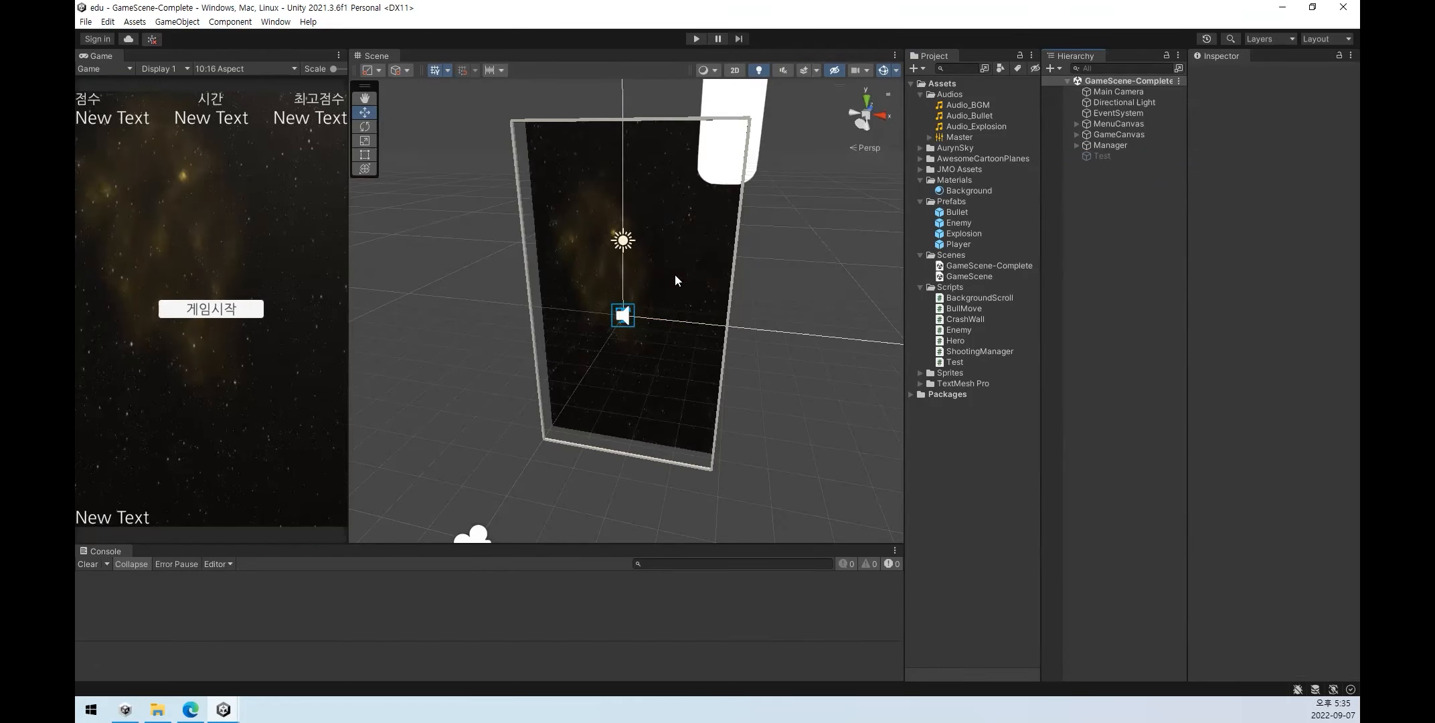
pyautogui.click(697, 39)
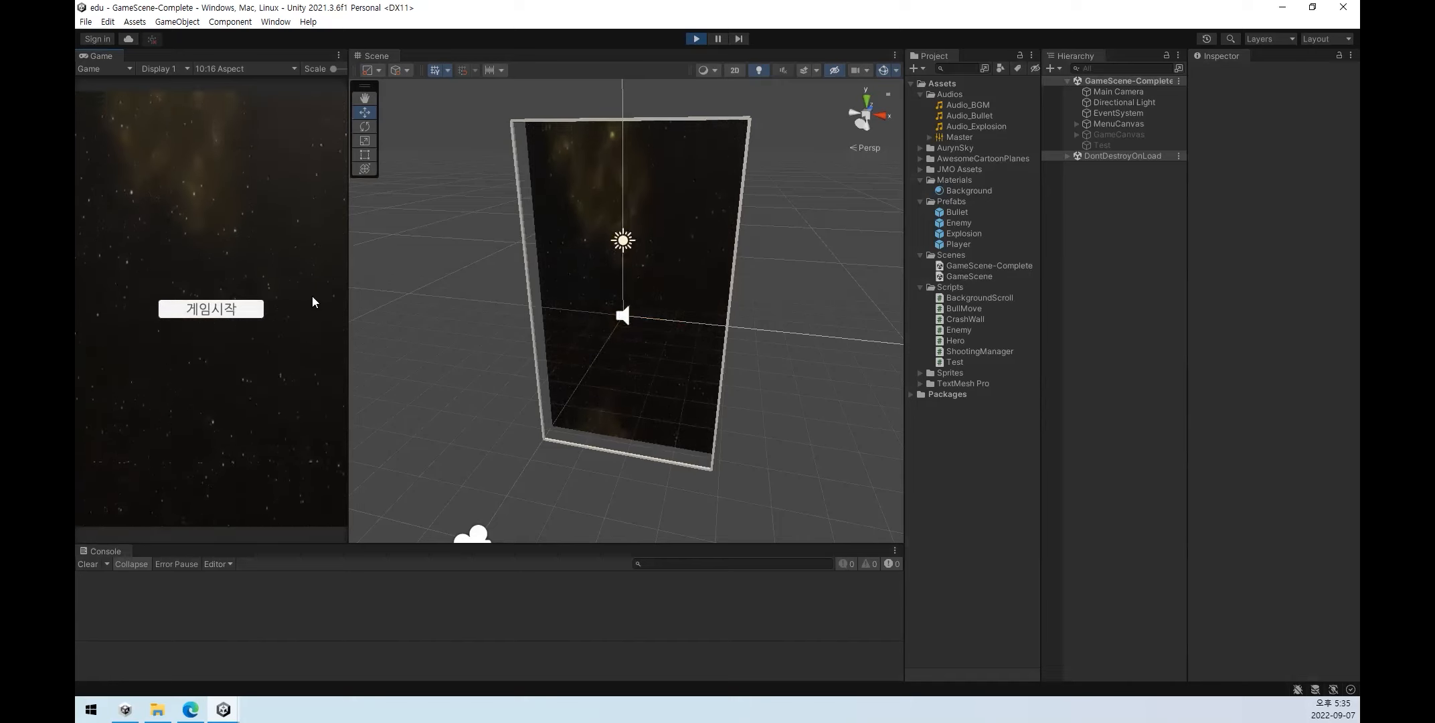
pyautogui.click(206, 311)
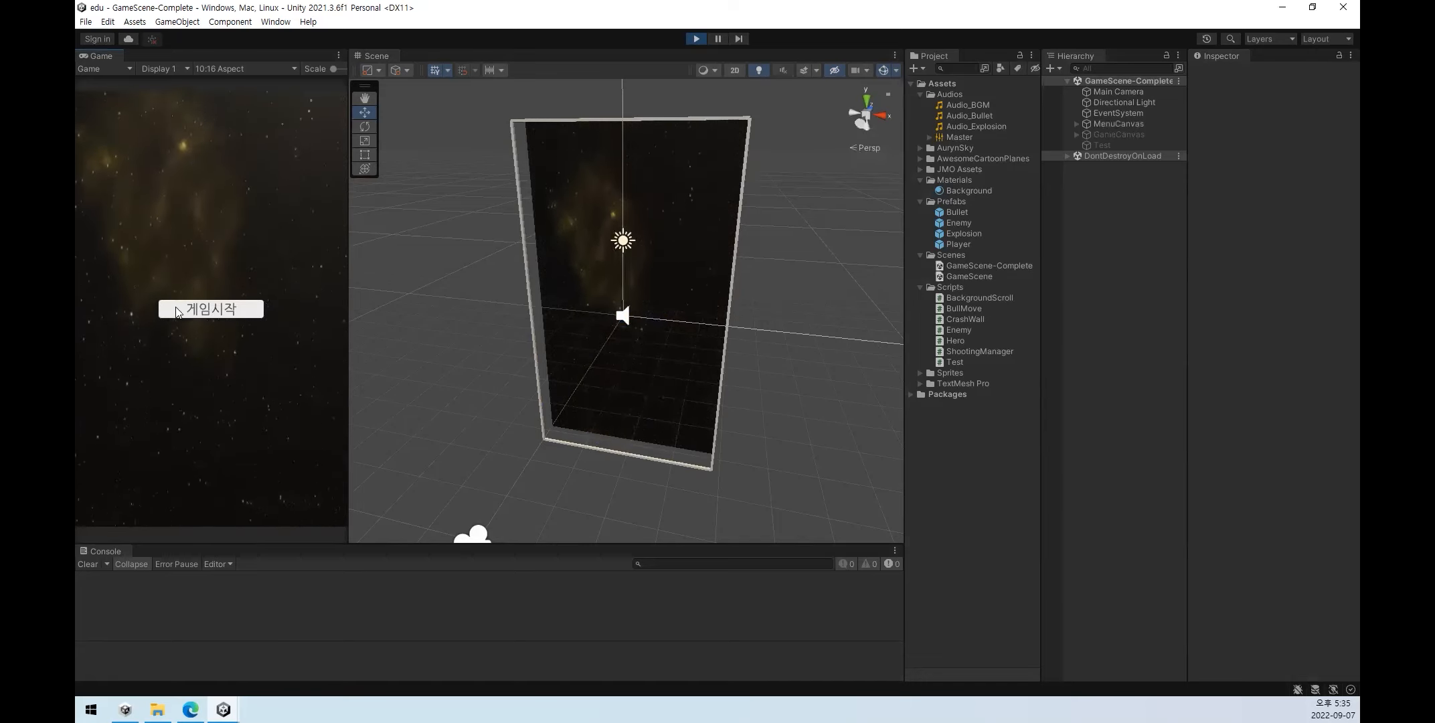
pyautogui.click(178, 312)
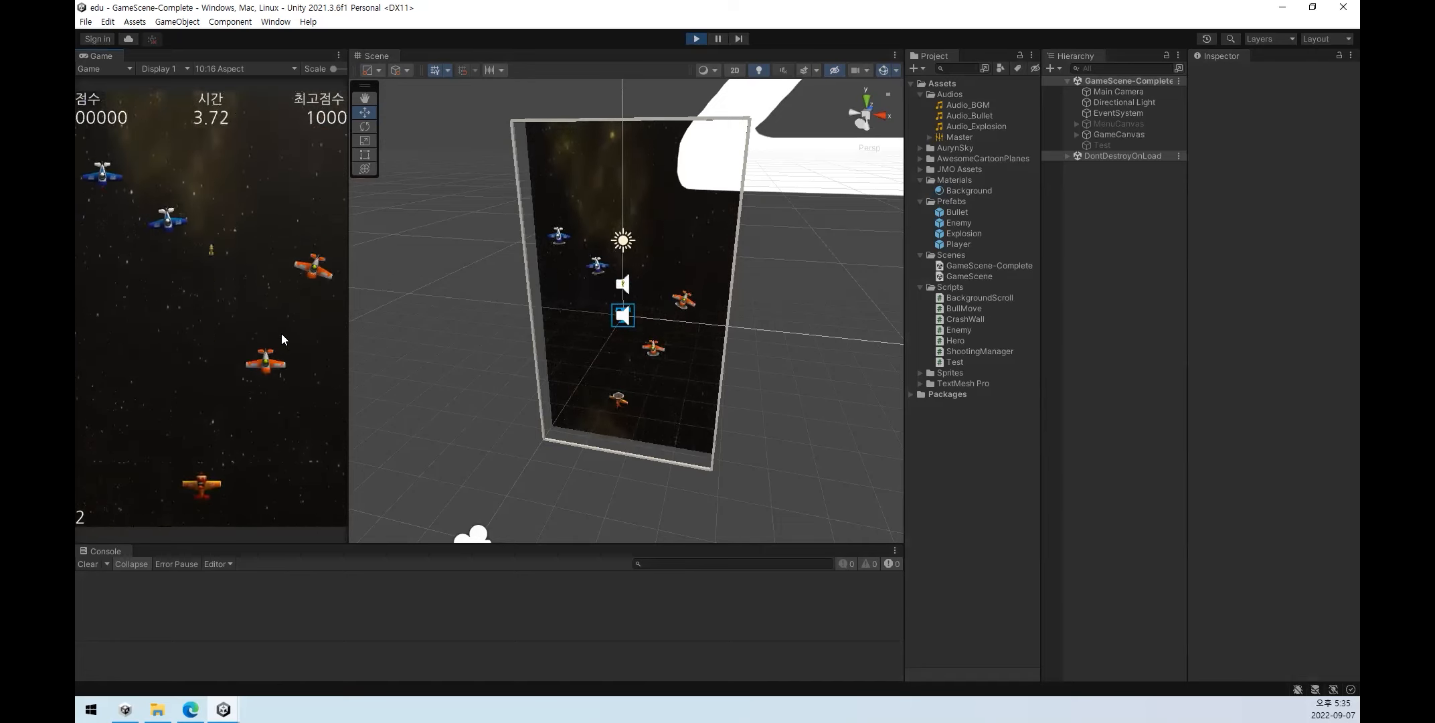
pyautogui.press('Left')
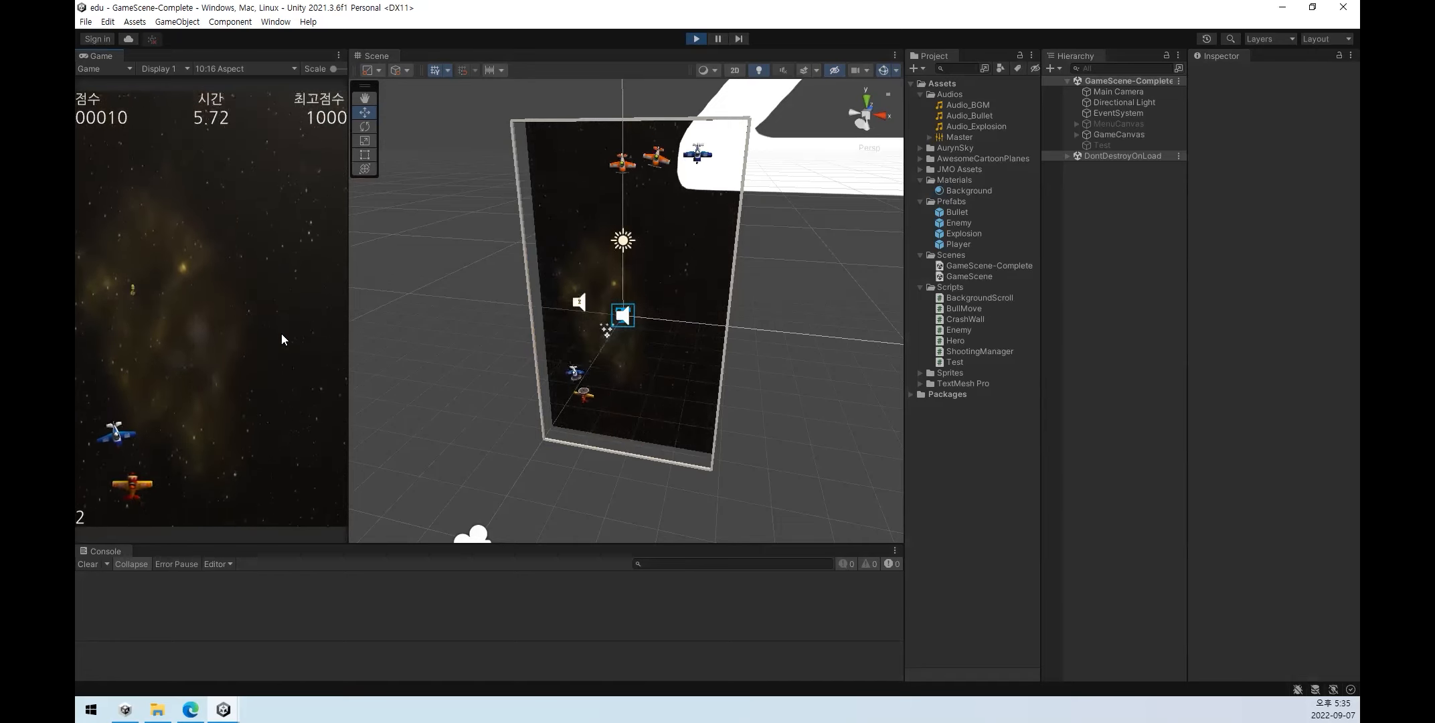
pyautogui.press('Right')
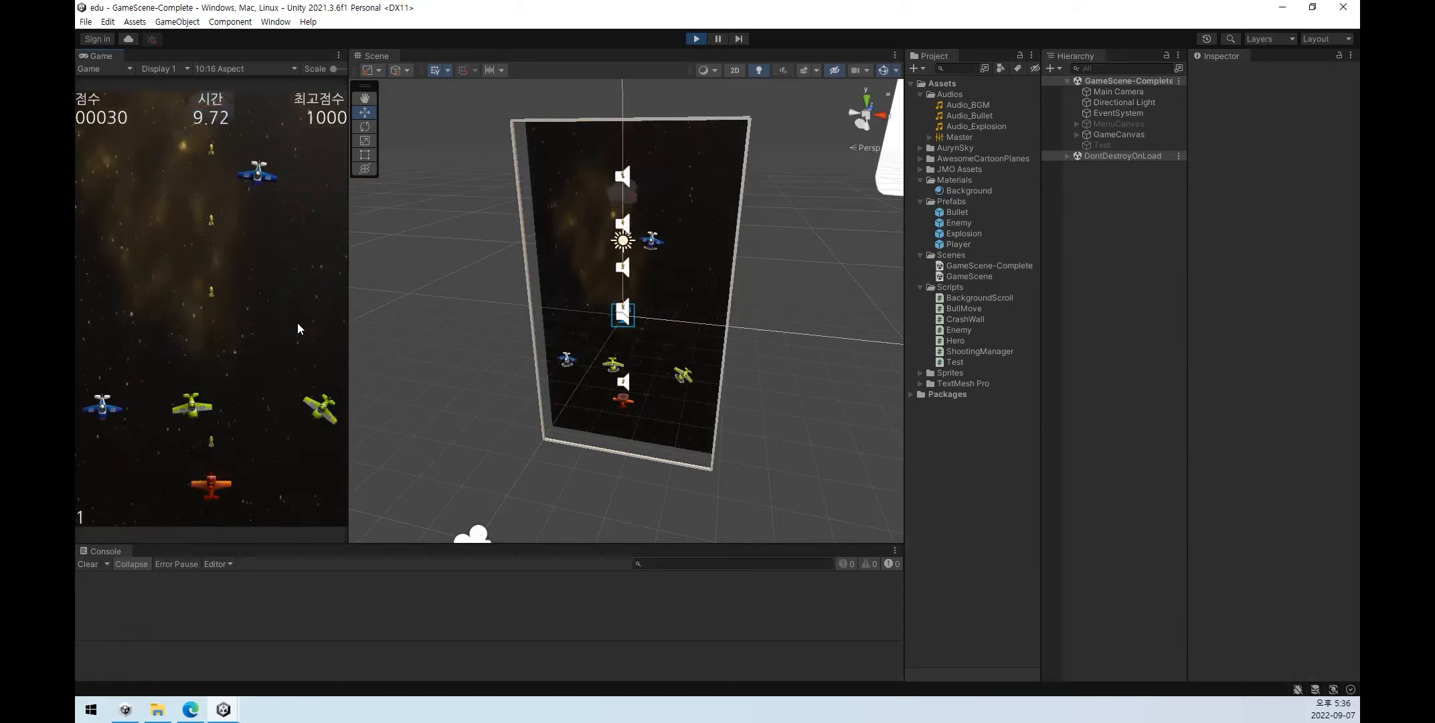
pyautogui.press('Right')
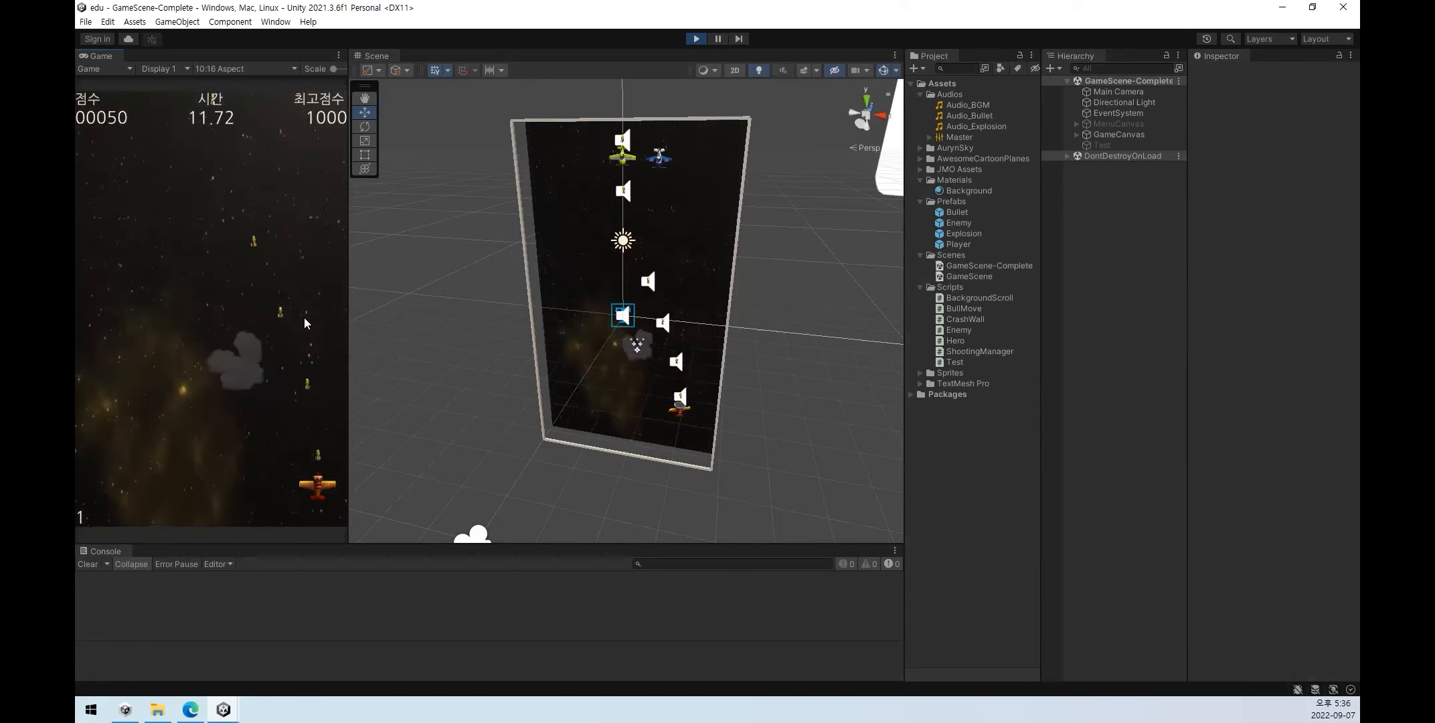
# - Keep playing the shooting round, steering the player's plane left and right under the enemy planes until the round ends
pyautogui.press('Left')
pyautogui.press('Right')
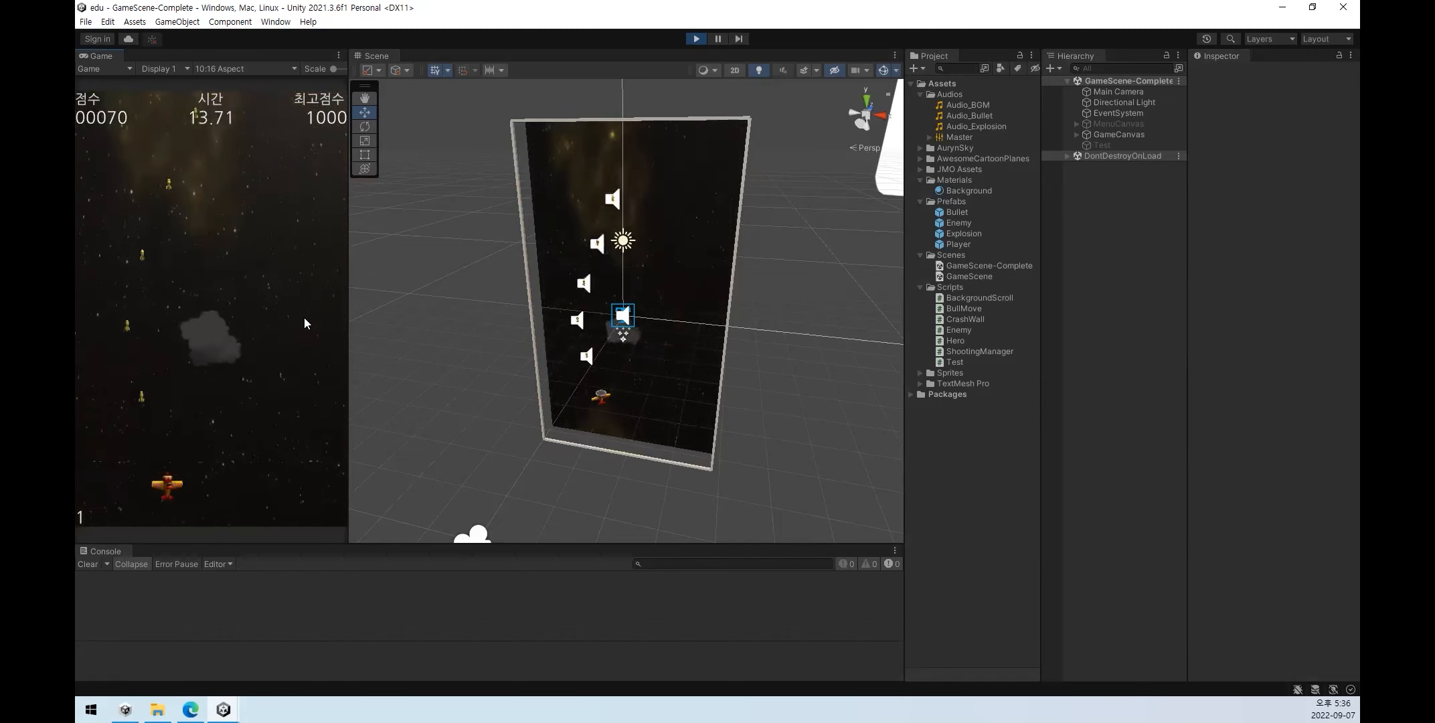
pyautogui.press('Right')
pyautogui.press('Left')
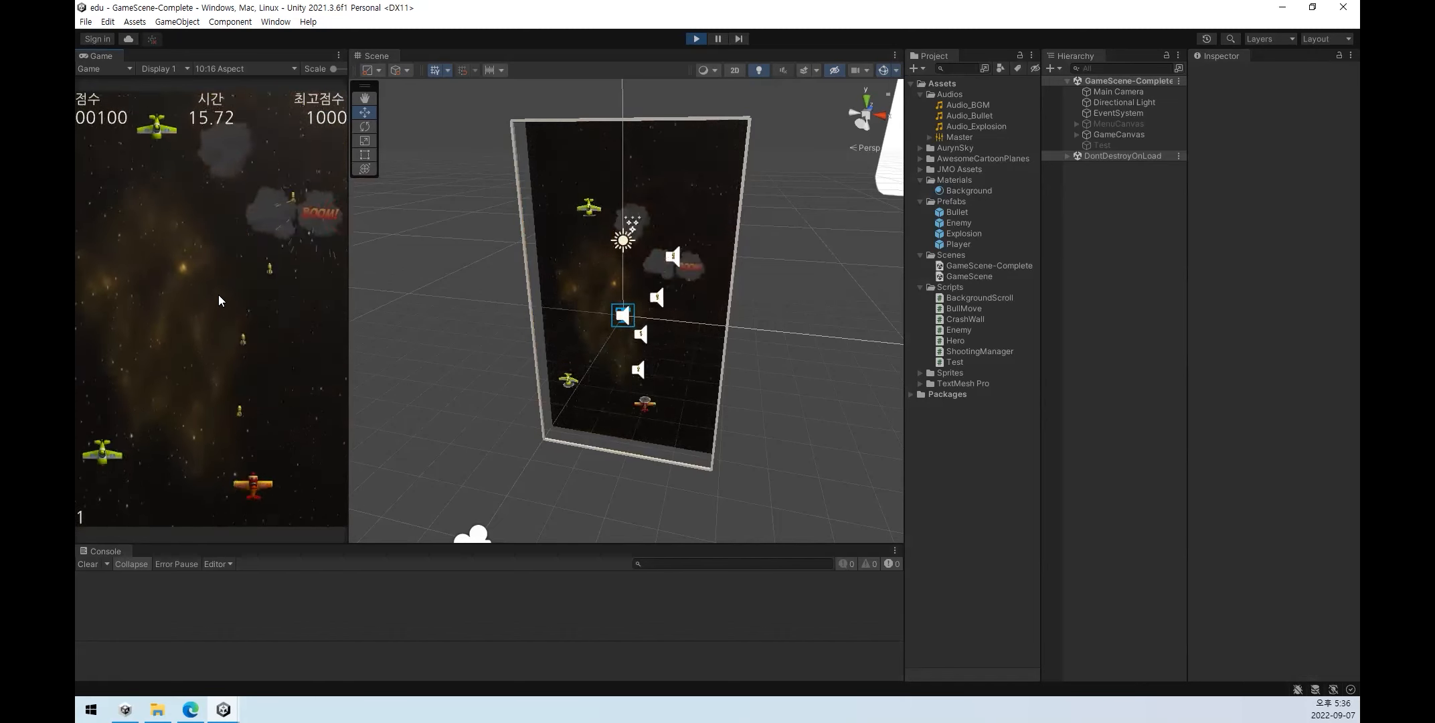
pyautogui.press('Left')
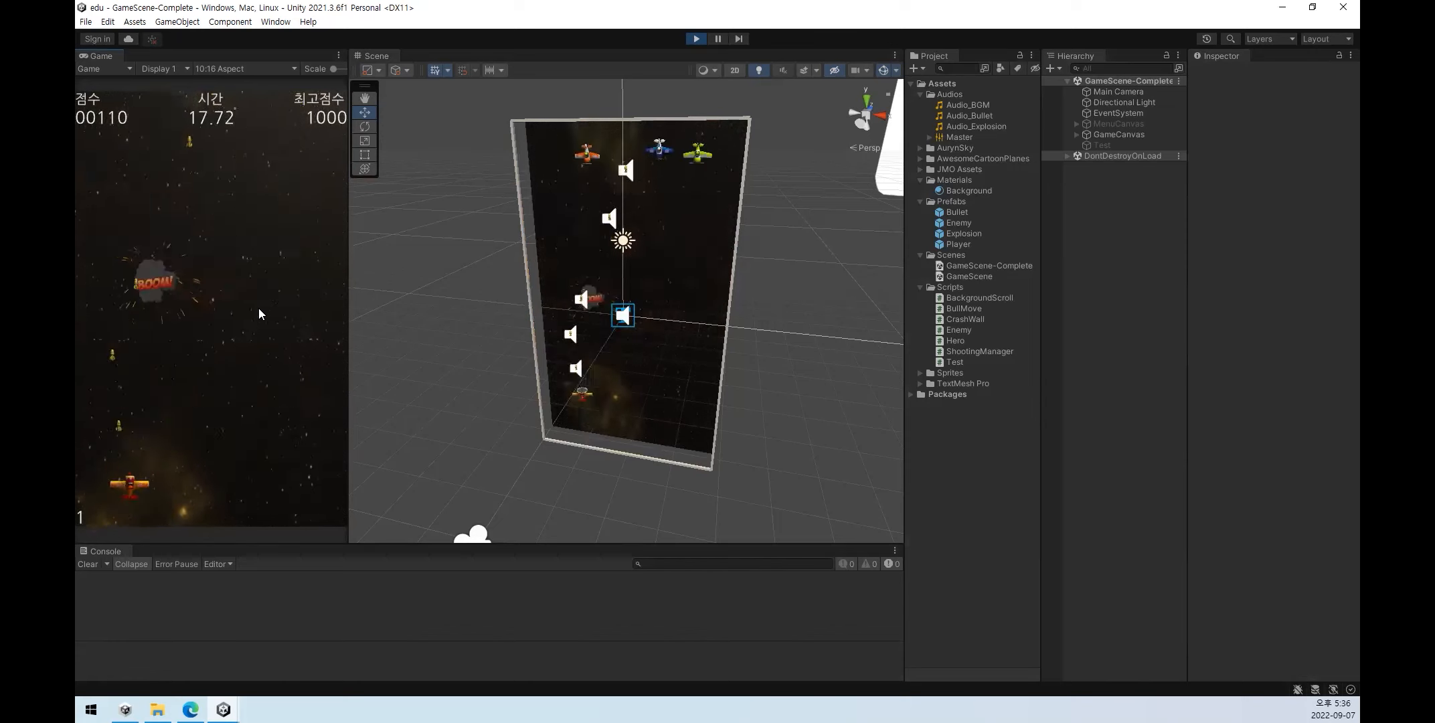
pyautogui.press('Right')
pyautogui.press('Left')
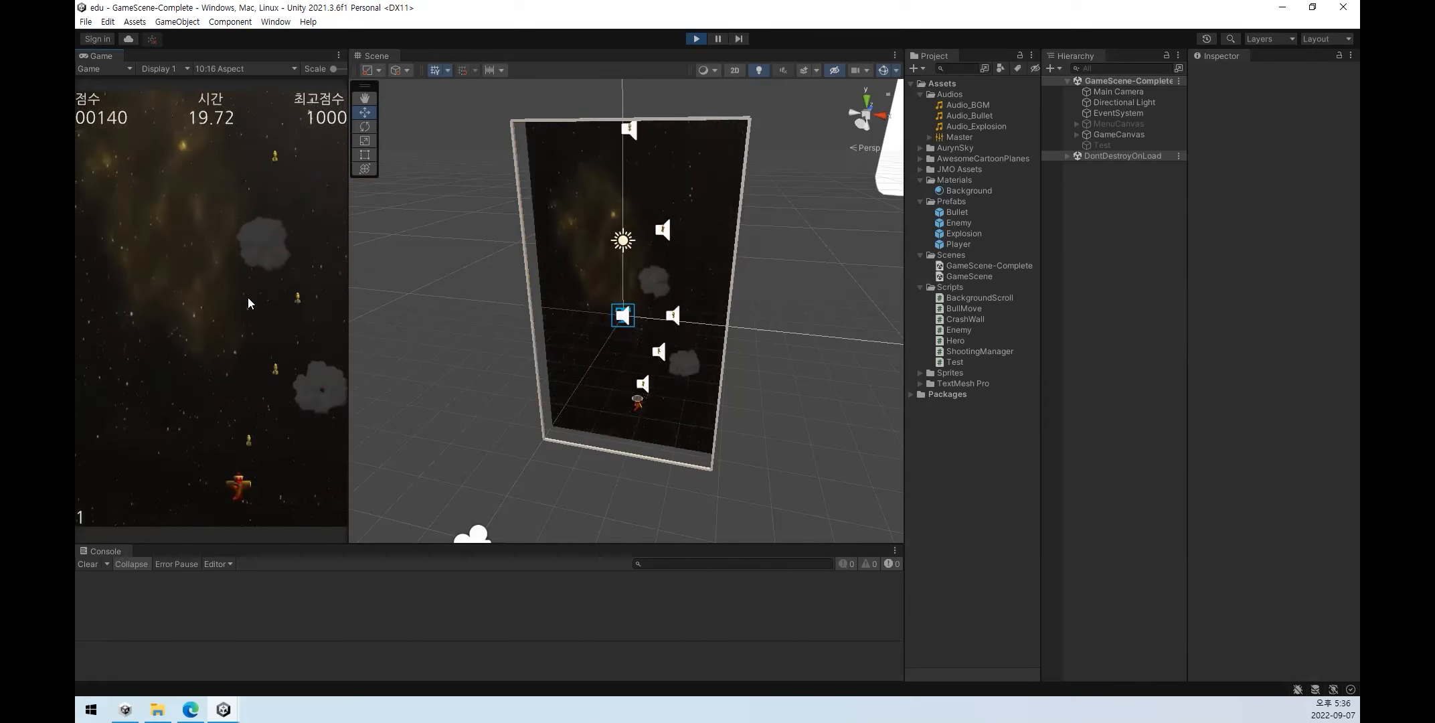
pyautogui.press('Left')
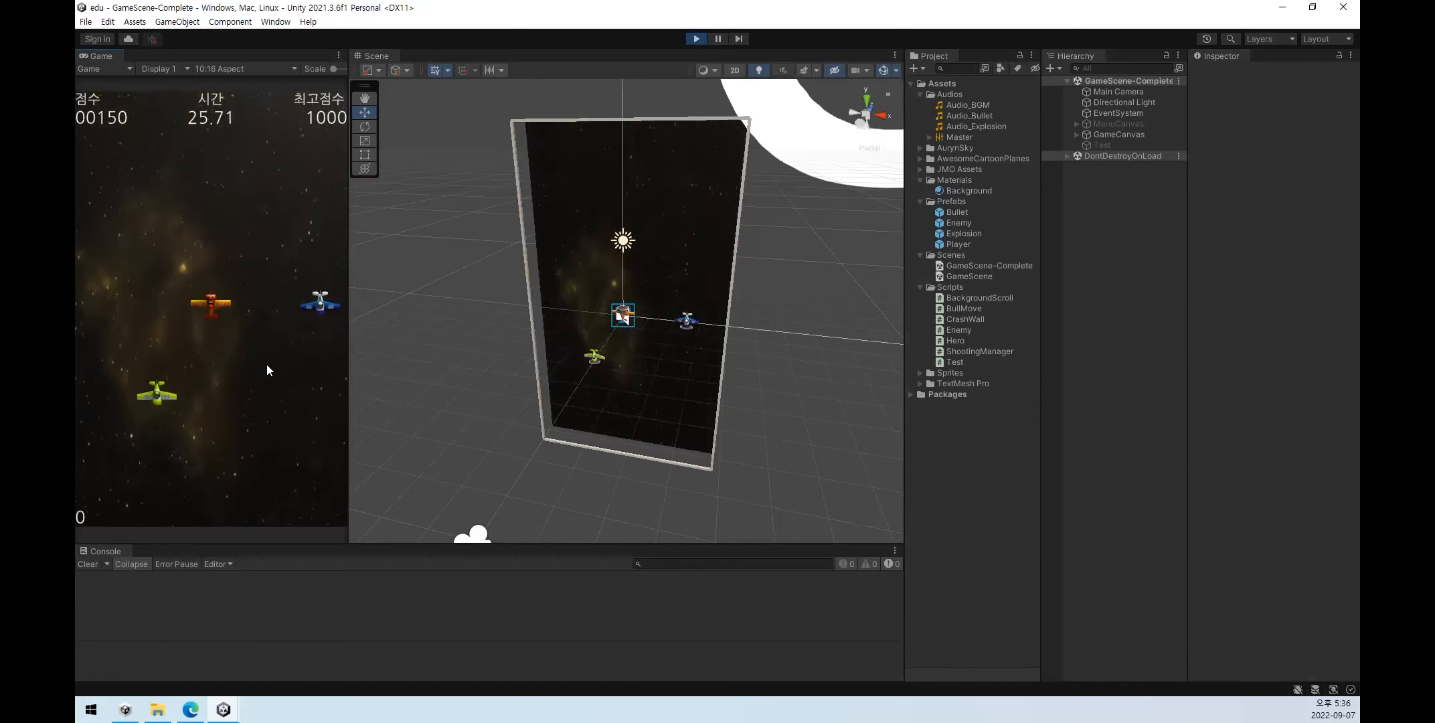
pyautogui.press('Left')
pyautogui.press('Right')
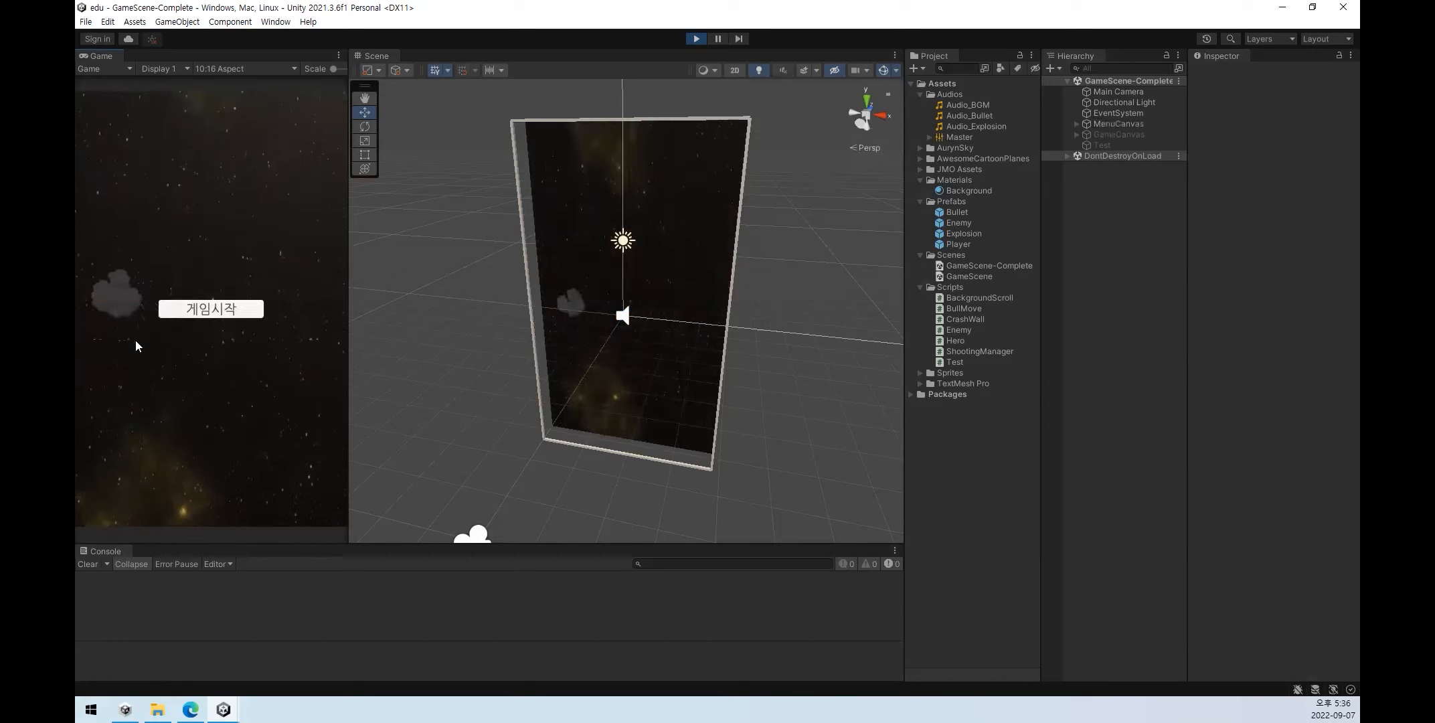
# - Start another round, move the plane to the left, and end the play test of GameScene-Complete
pyautogui.click(211, 308)
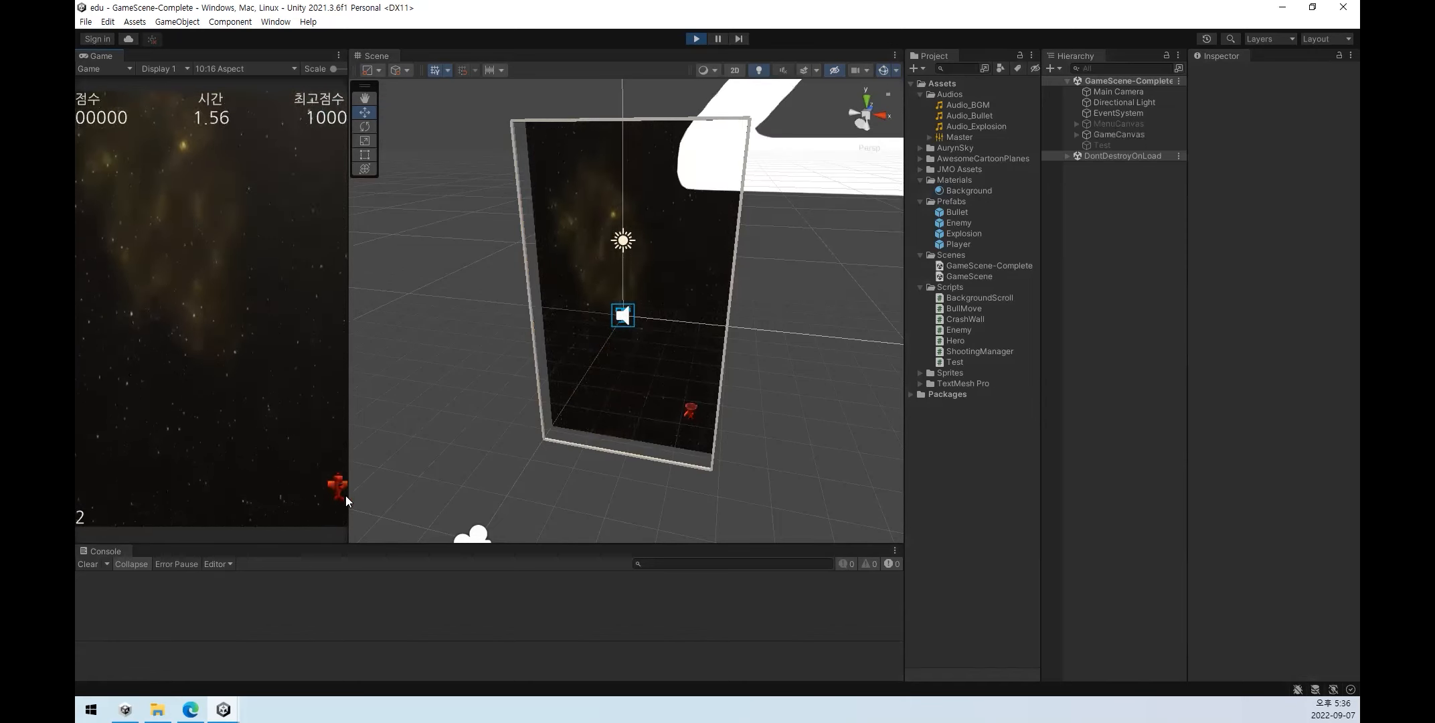
pyautogui.press('Left')
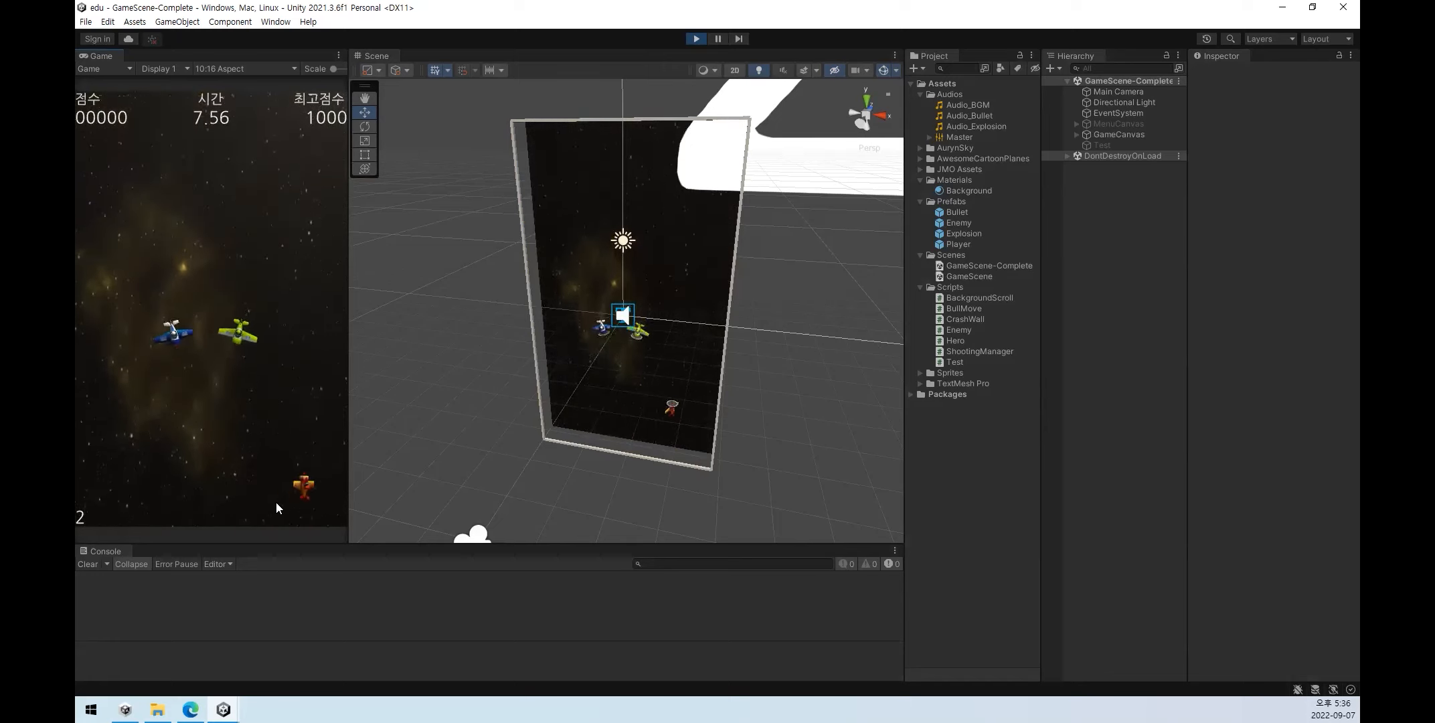
pyautogui.click(697, 40)
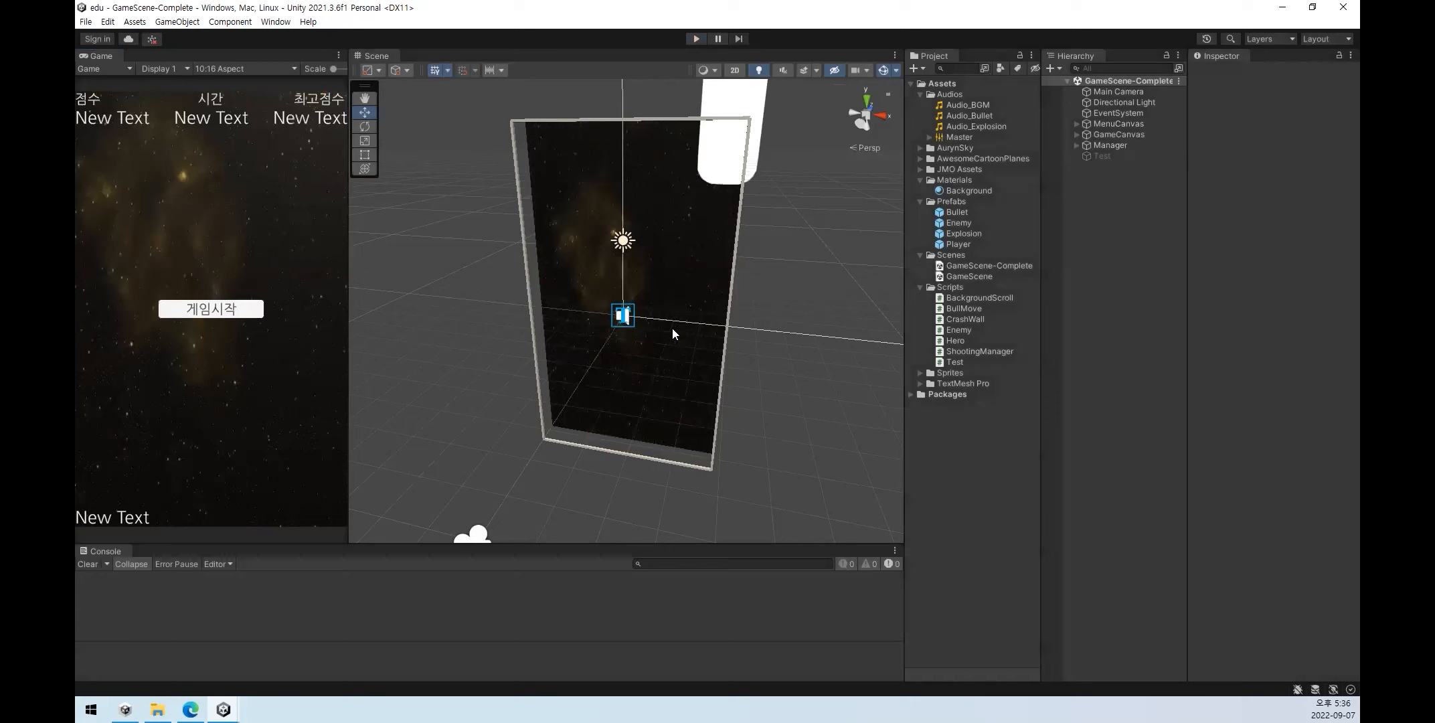
# - Switch back to the GameScene editor window and place an instance of the Player prefab in the scene hierarchy
pyautogui.doubleClick(752, 8)
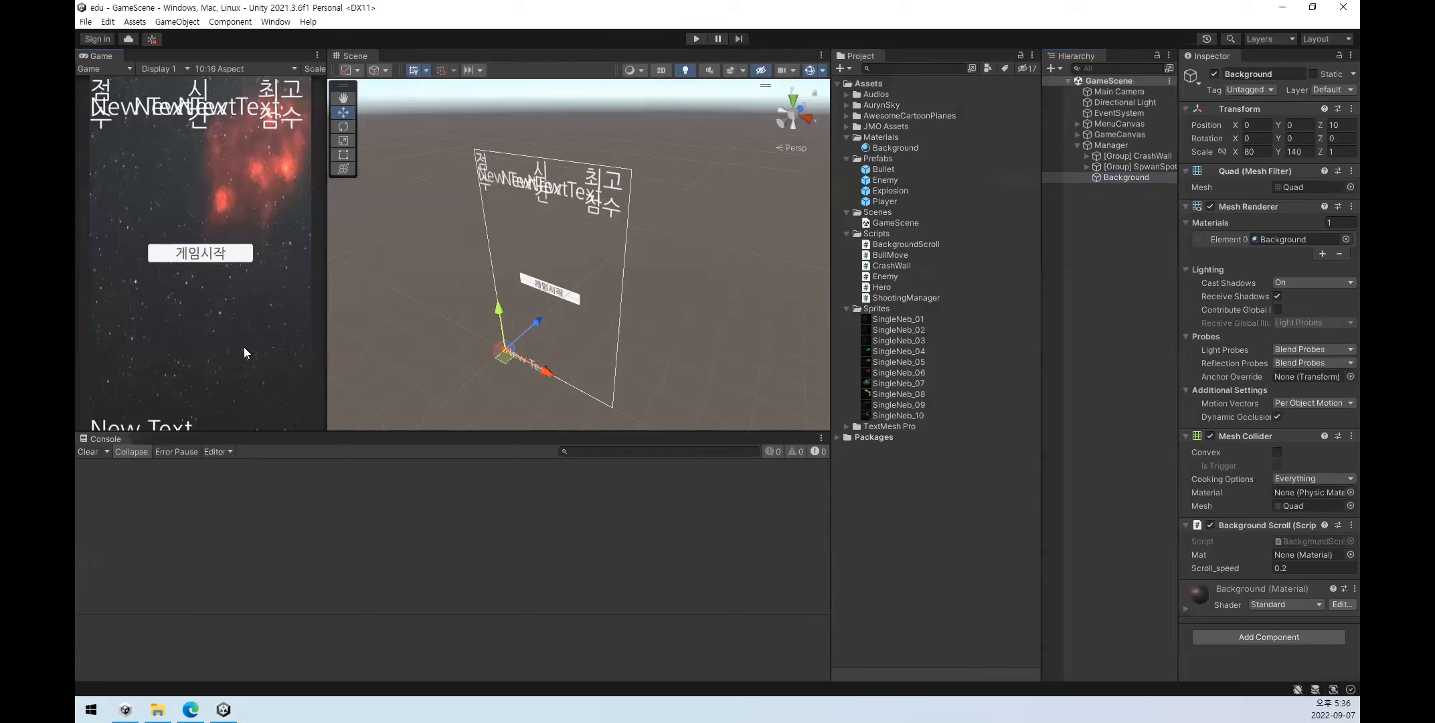
pyautogui.click(660, 70)
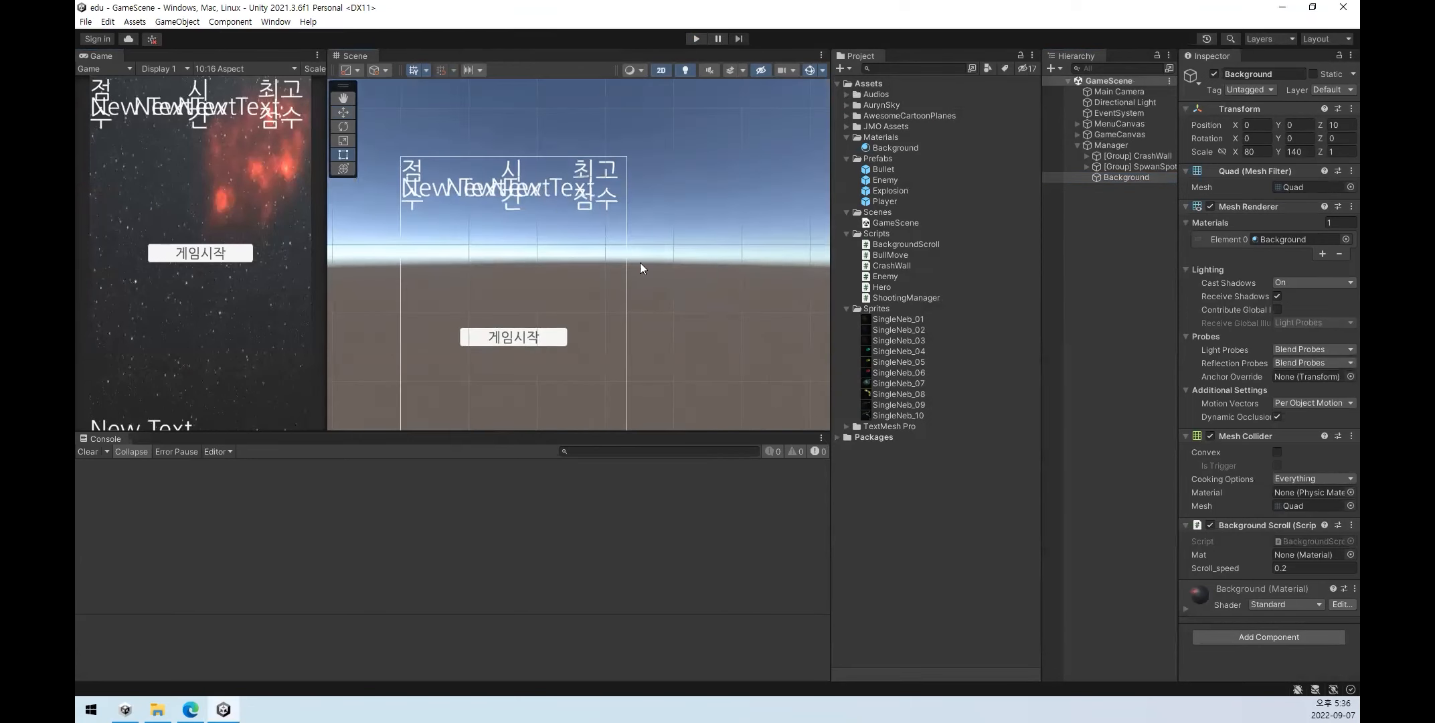
pyautogui.click(661, 70)
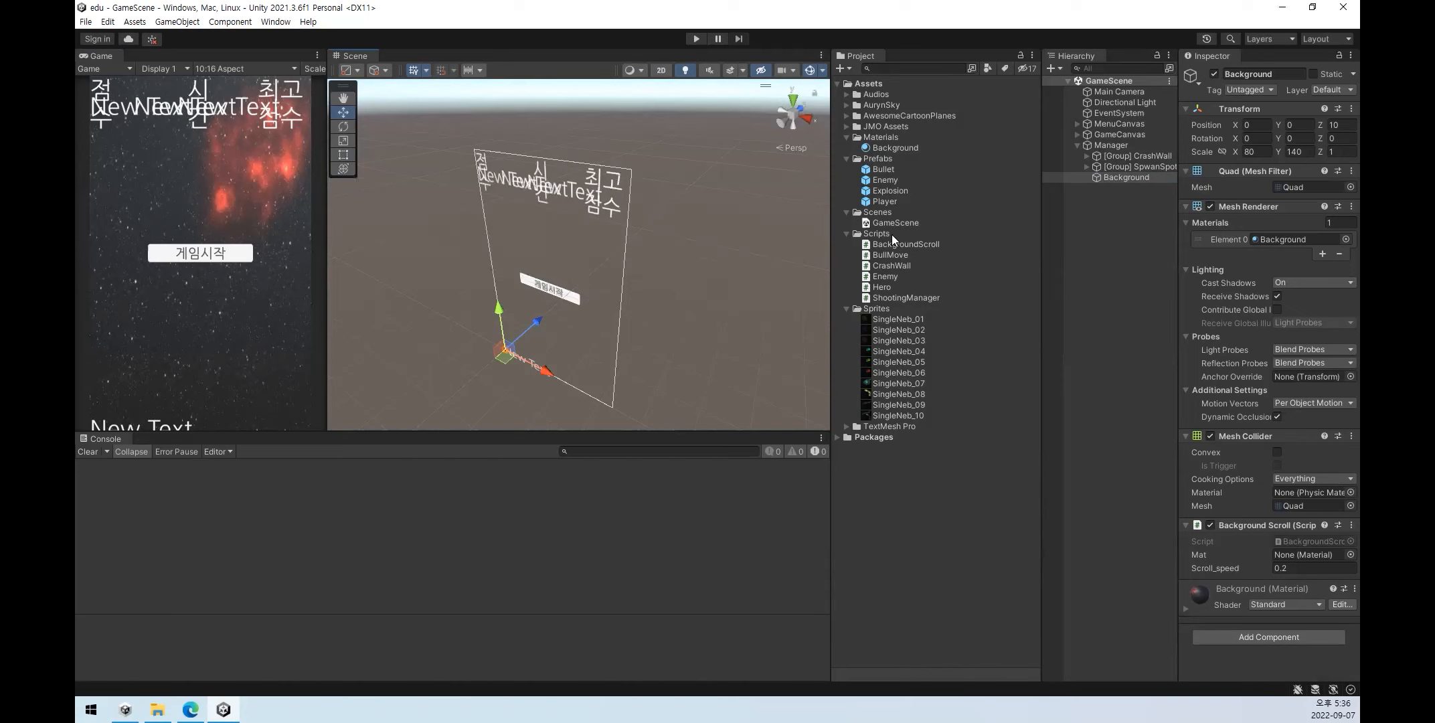
pyautogui.click(883, 203)
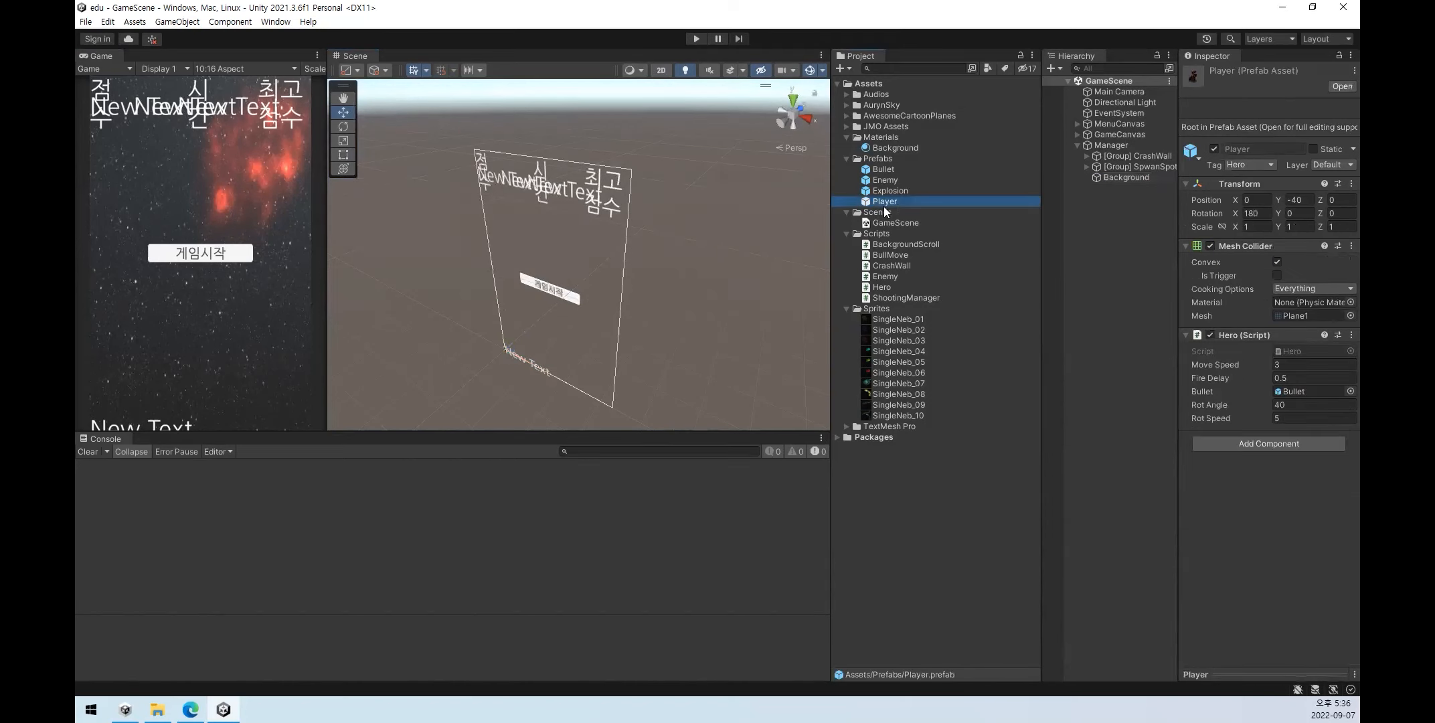
pyautogui.moveTo(882, 201); pyautogui.dragTo(1099, 247)
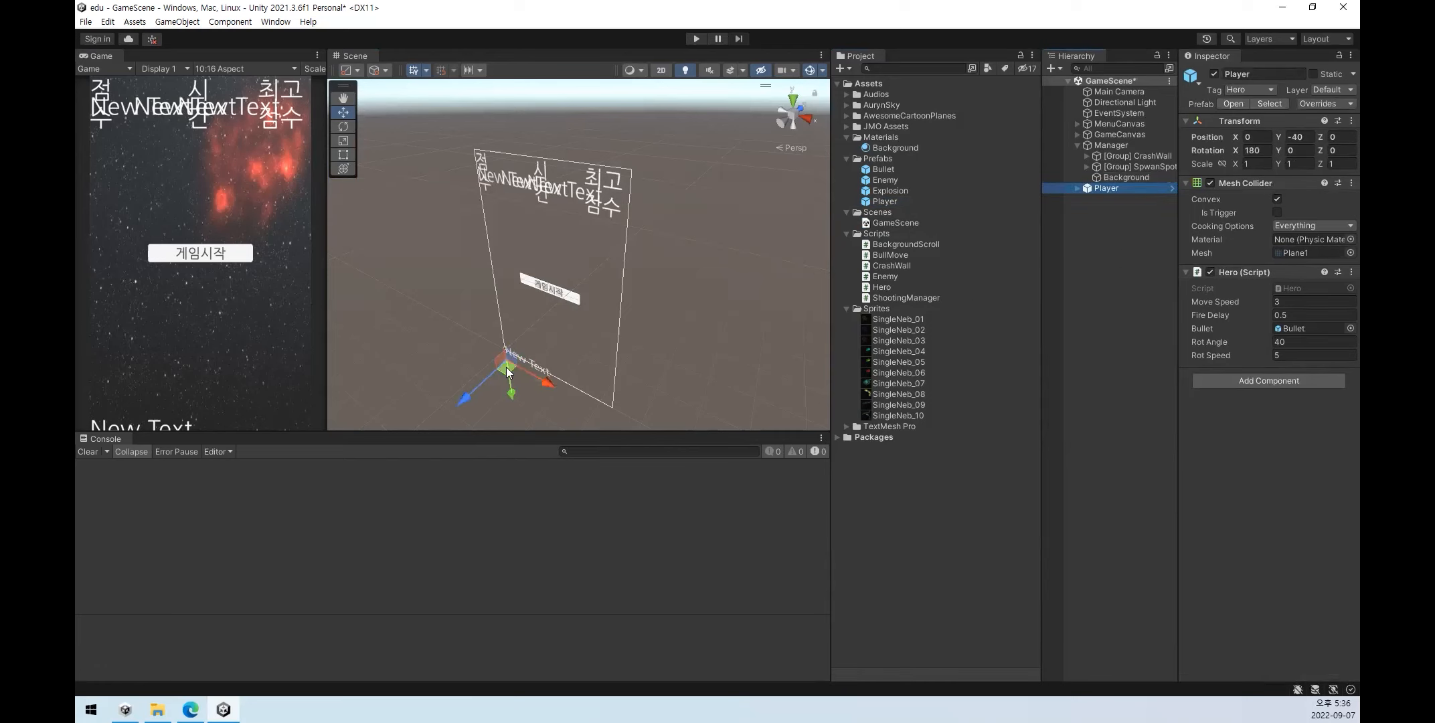
# - Frame the Player plane in the scene view and rotate it about its Y axis to about -35.63
pyautogui.doubleClick(1111, 188)
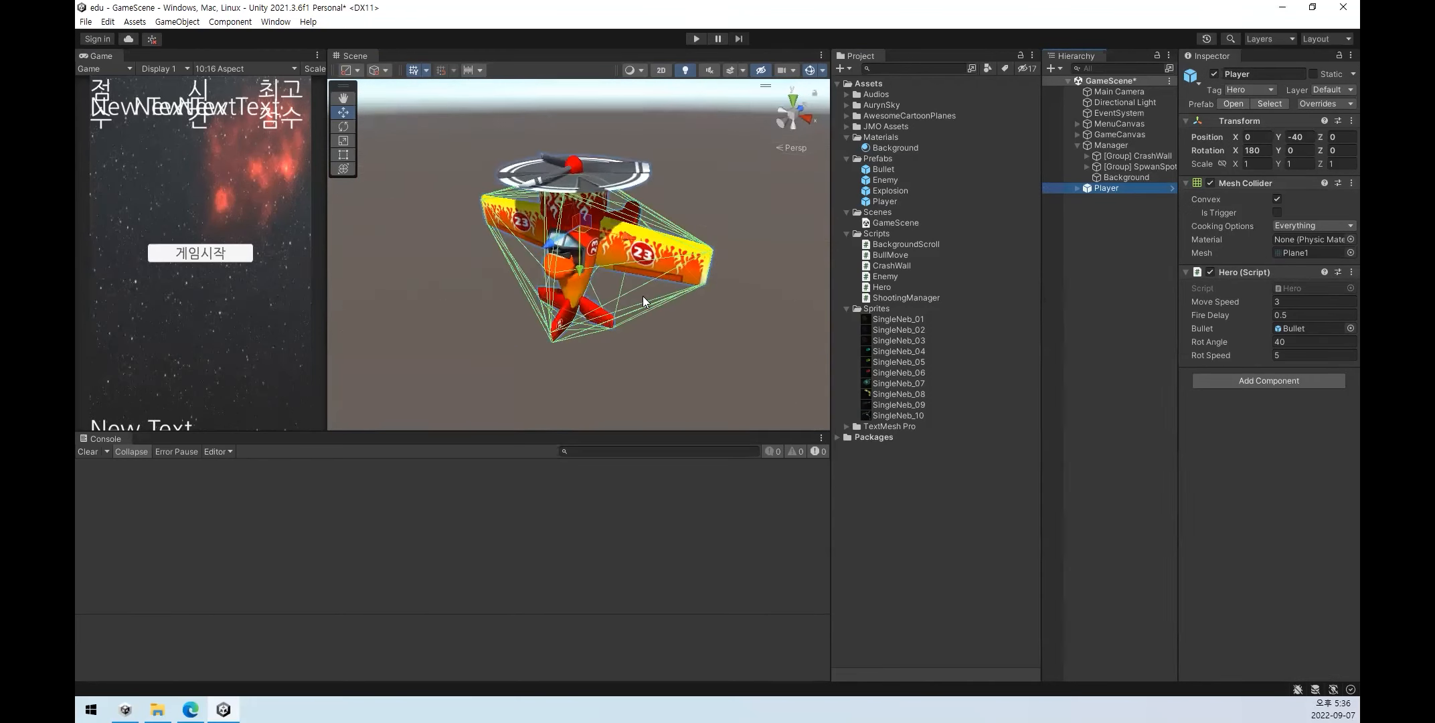
pyautogui.moveTo(730, 257); pyautogui.dragTo(537, 259, button='middle')
pyautogui.keyDown('alt'); pyautogui.moveTo(562, 299); pyautogui.dragTo(701, 266); pyautogui.keyUp('alt')
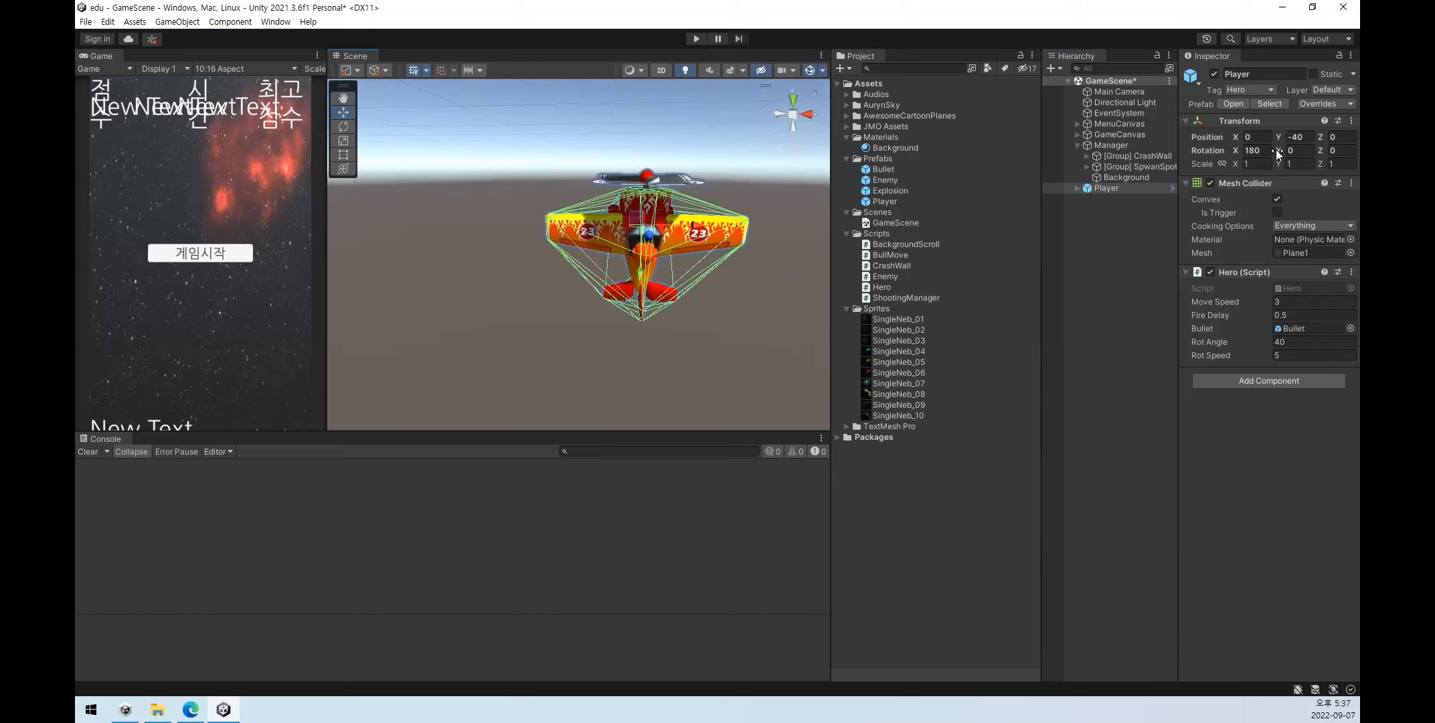
pyautogui.moveTo(1276, 149); pyautogui.dragTo(612, 217)
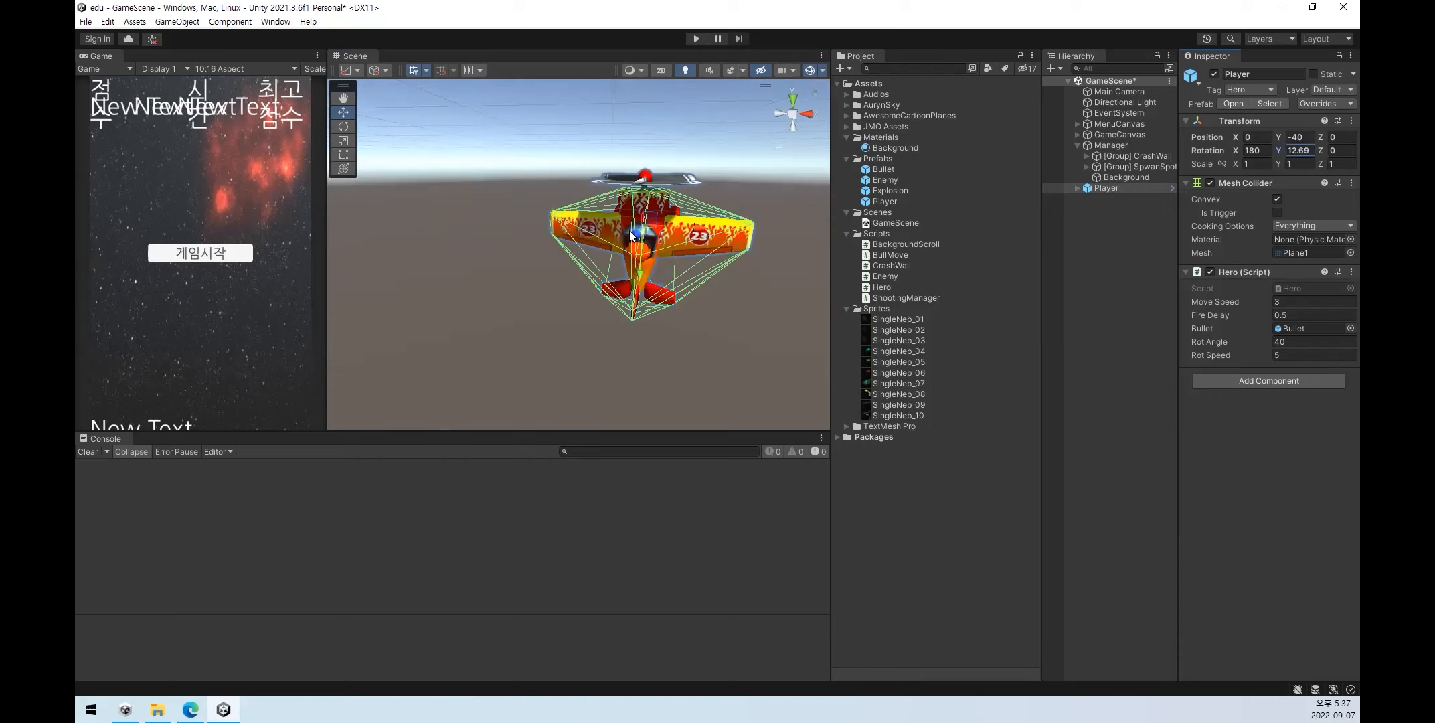
pyautogui.moveTo(1278, 148); pyautogui.dragTo(590, 239)
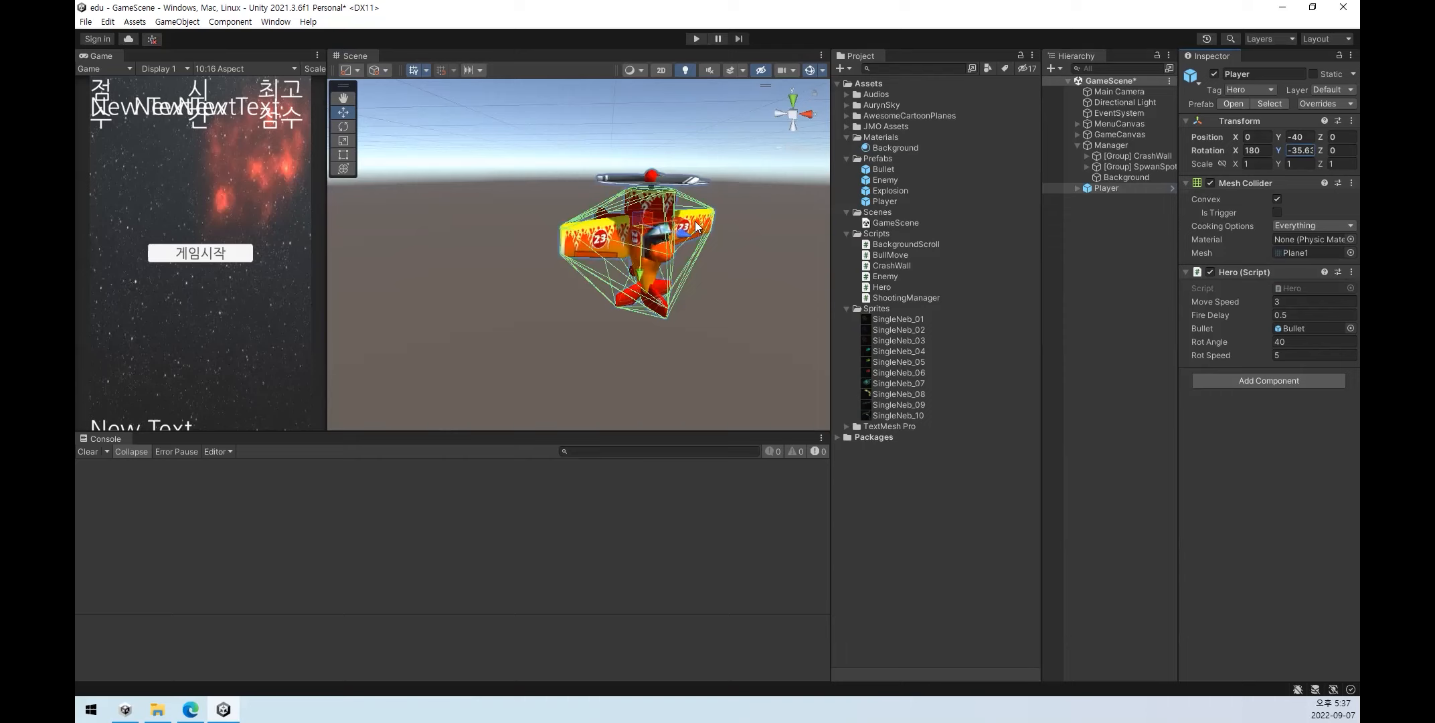
pyautogui.click(1111, 241)
pyautogui.click(1116, 187)
pyautogui.moveTo(711, 263); pyautogui.dragTo(763, 351, button='right')
pyautogui.moveTo(620, 131); pyautogui.dragTo(694, 274, button='middle')
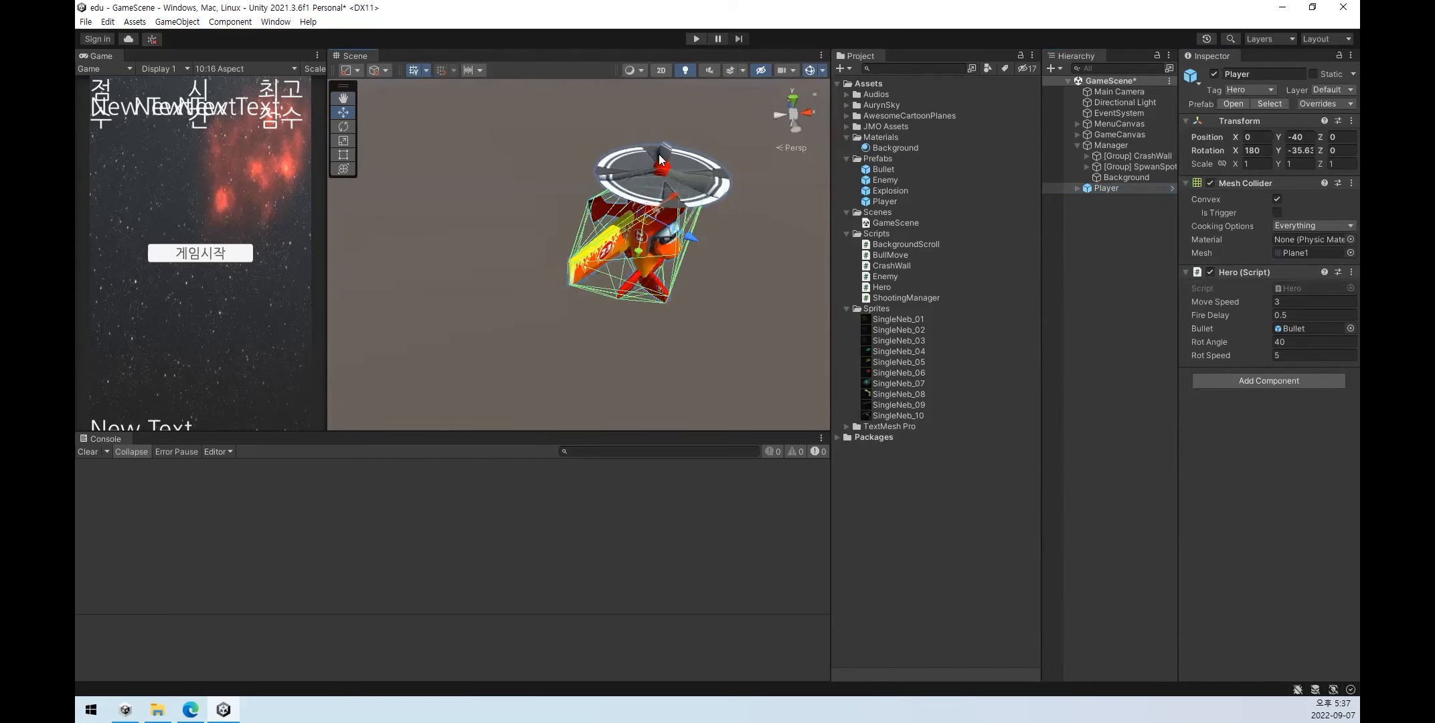
# - Run GameScene, frame the Player, and inspect its Plane1 object with the Prop1Blur and Plane_GameObject children
pyautogui.click(696, 38)
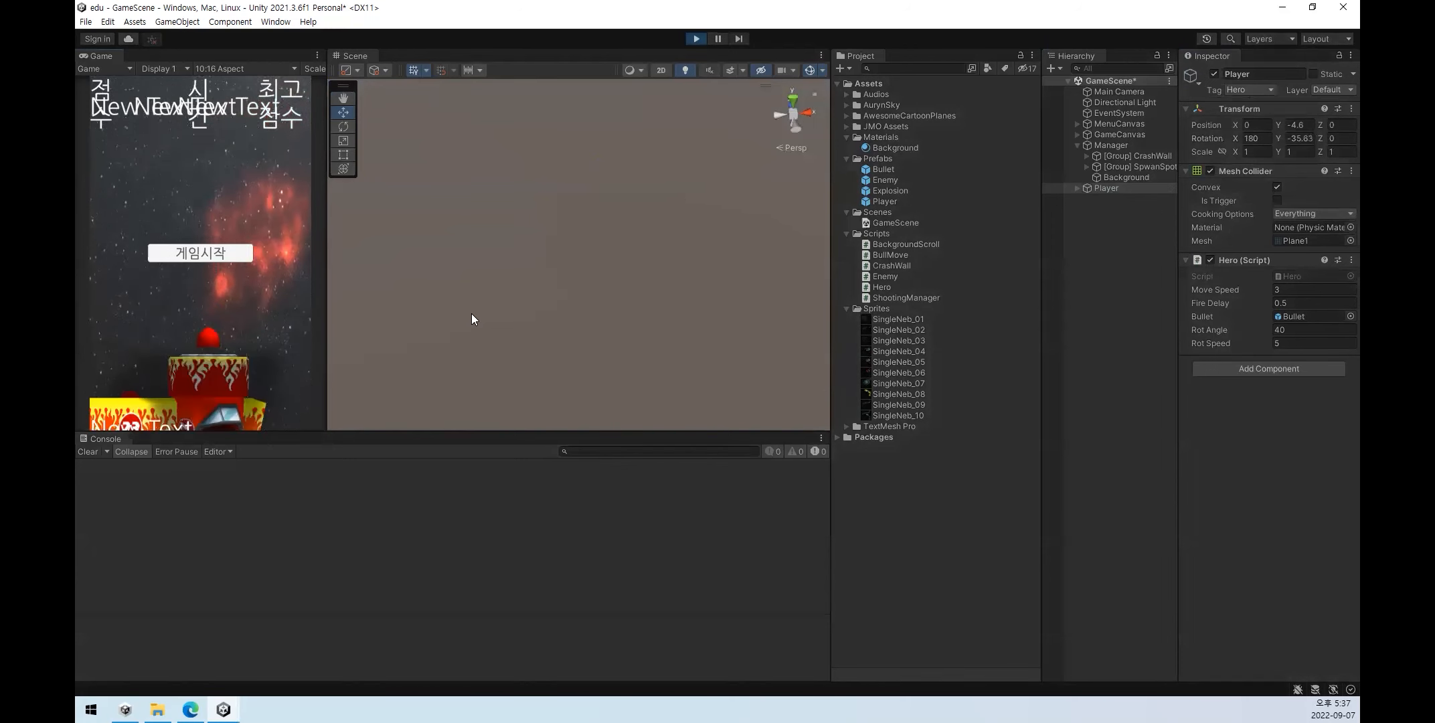
pyautogui.click(1117, 188)
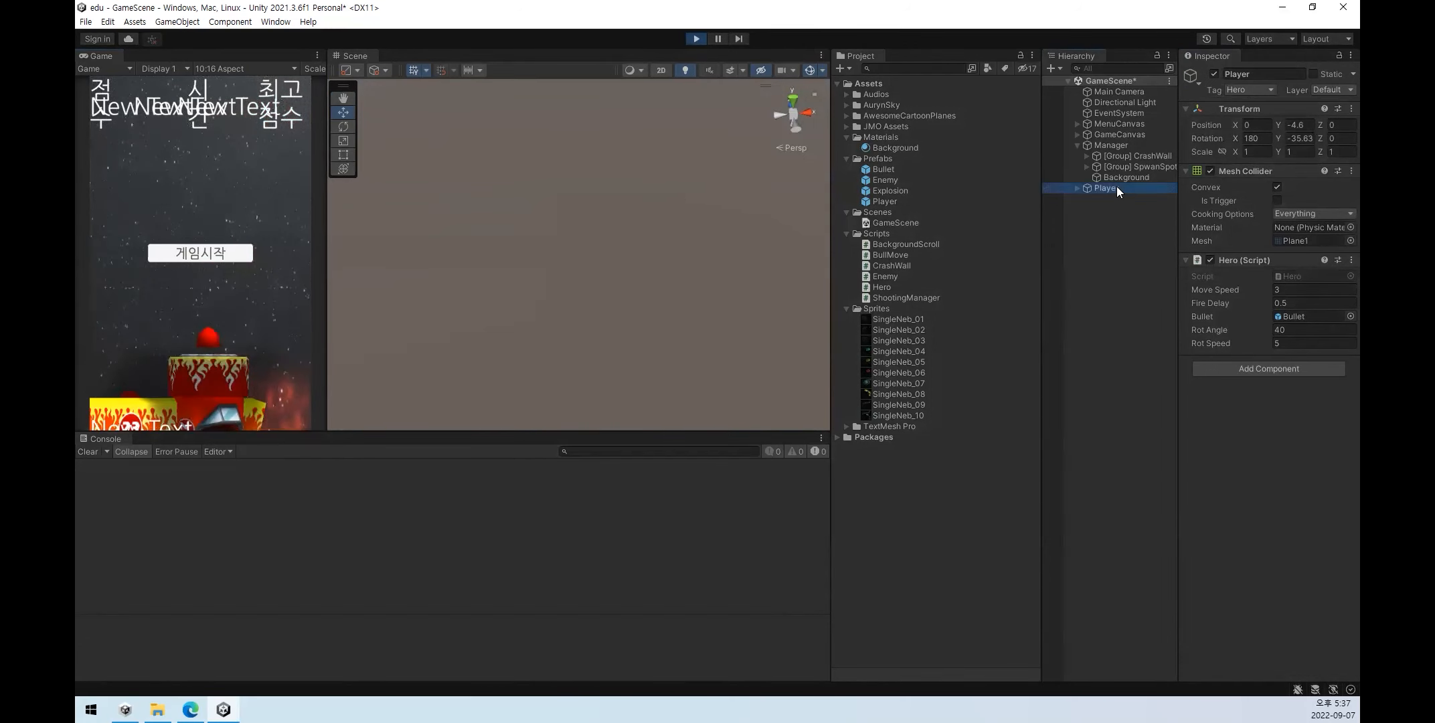
pyautogui.doubleClick(1116, 188)
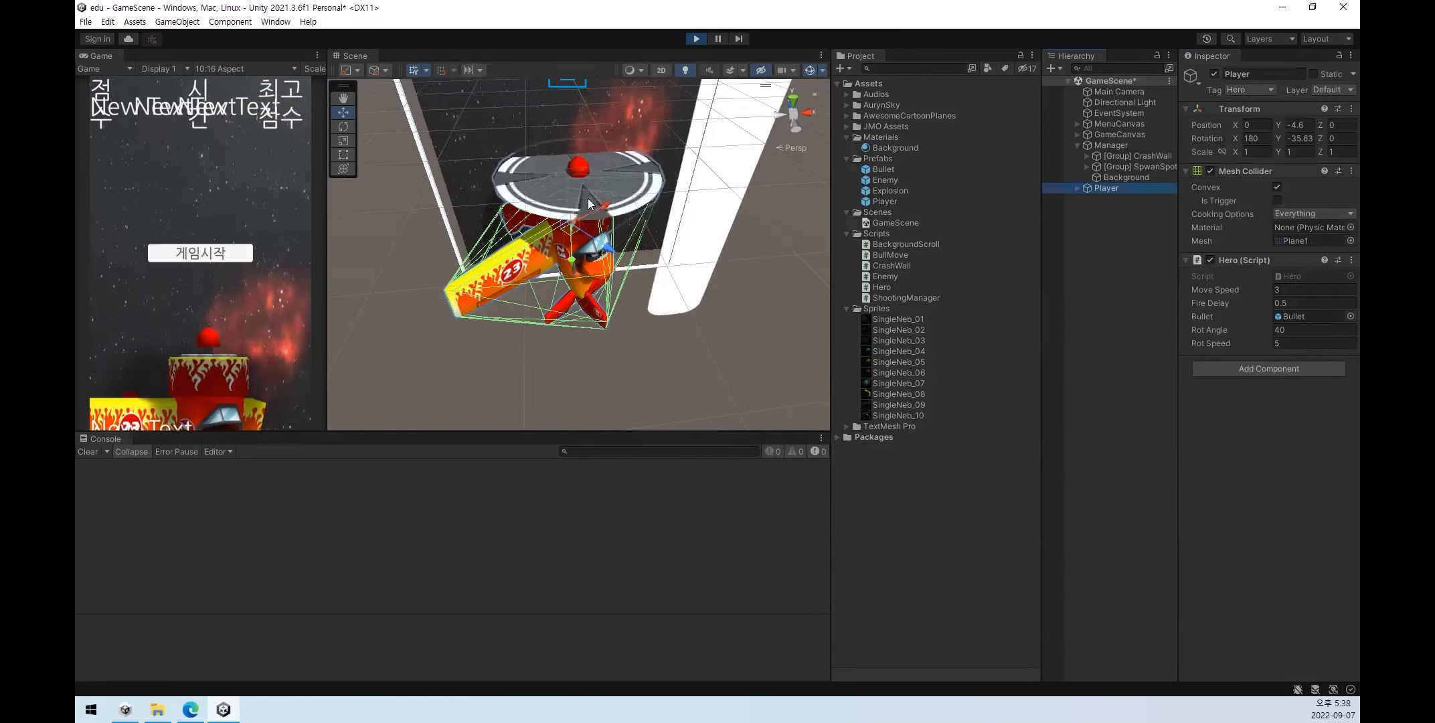
pyautogui.click(1078, 188)
pyautogui.click(1106, 200)
pyautogui.click(1086, 198)
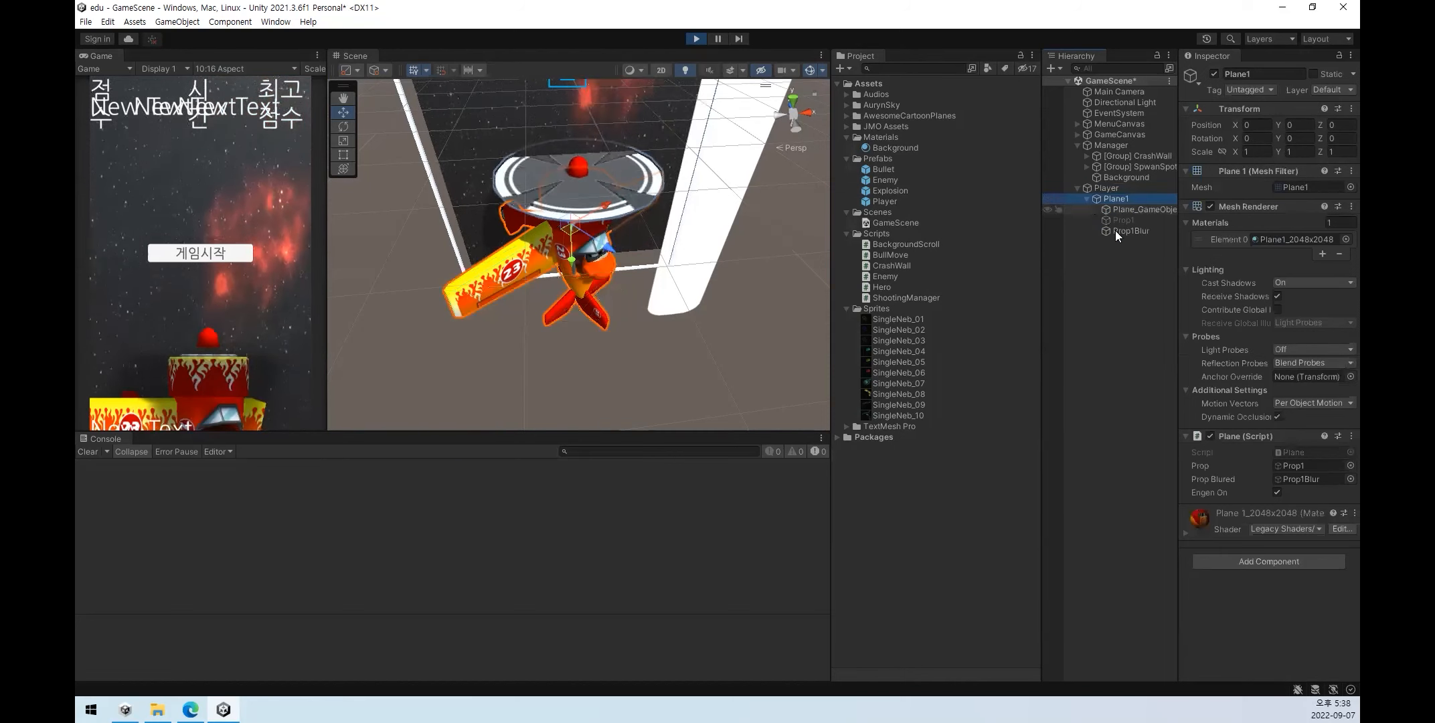
pyautogui.click(1129, 230)
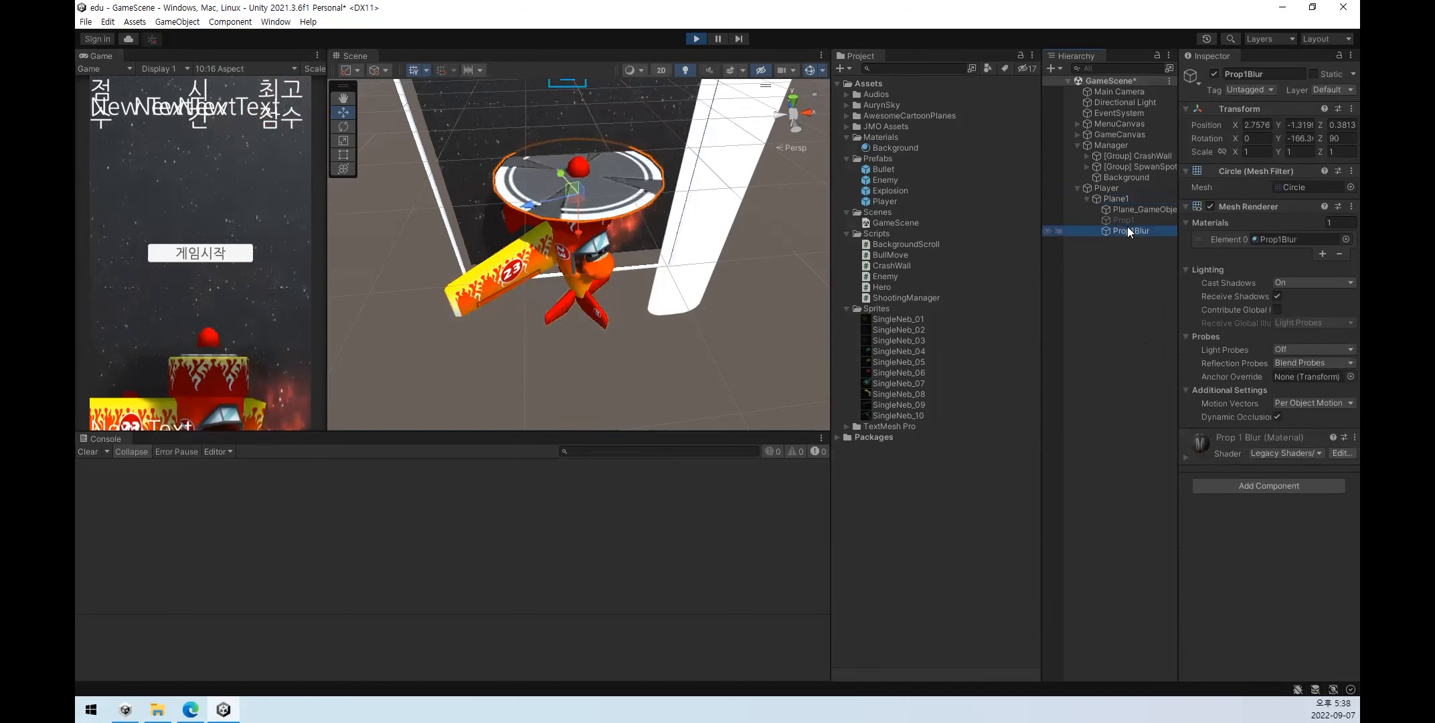
pyautogui.click(1120, 209)
pyautogui.click(1116, 198)
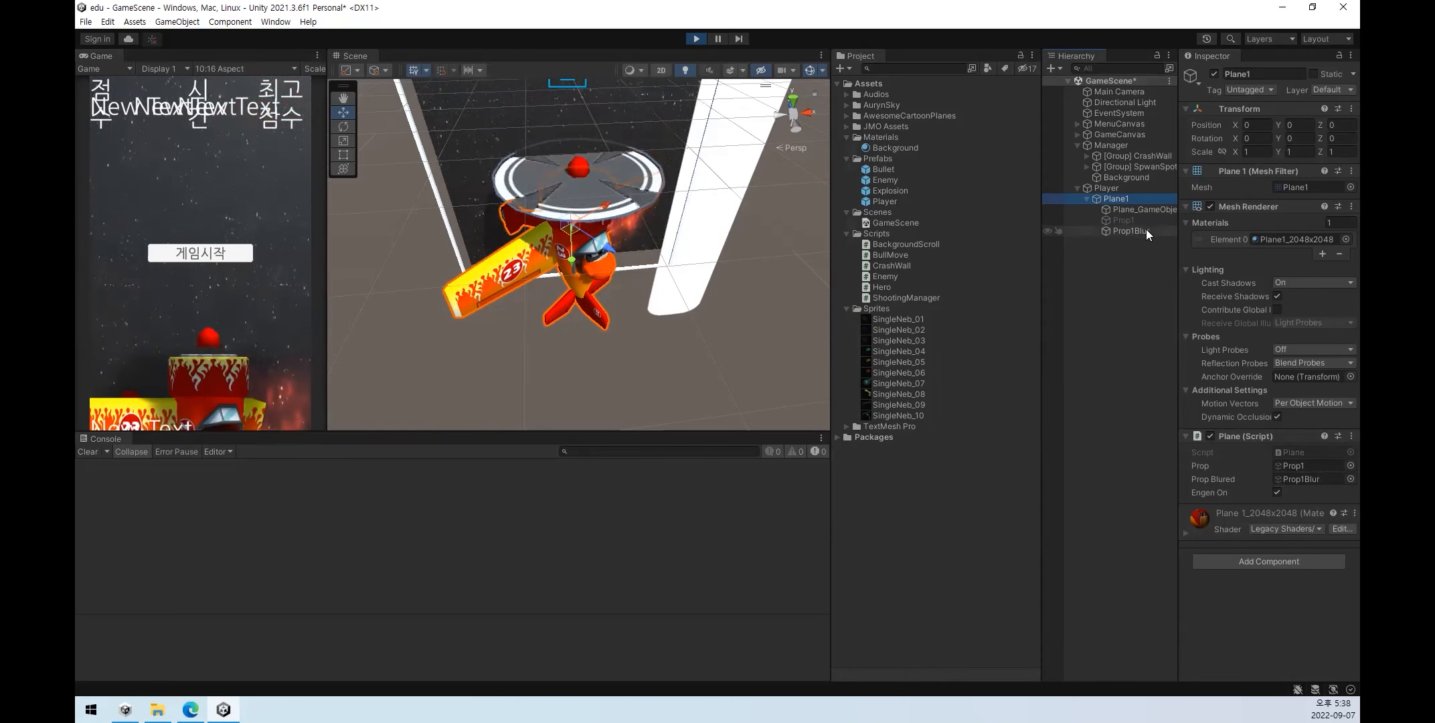
# - Turn the Plane script's Engen On option off and back on for Plane1, and stop play mode
pyautogui.click(1275, 492)
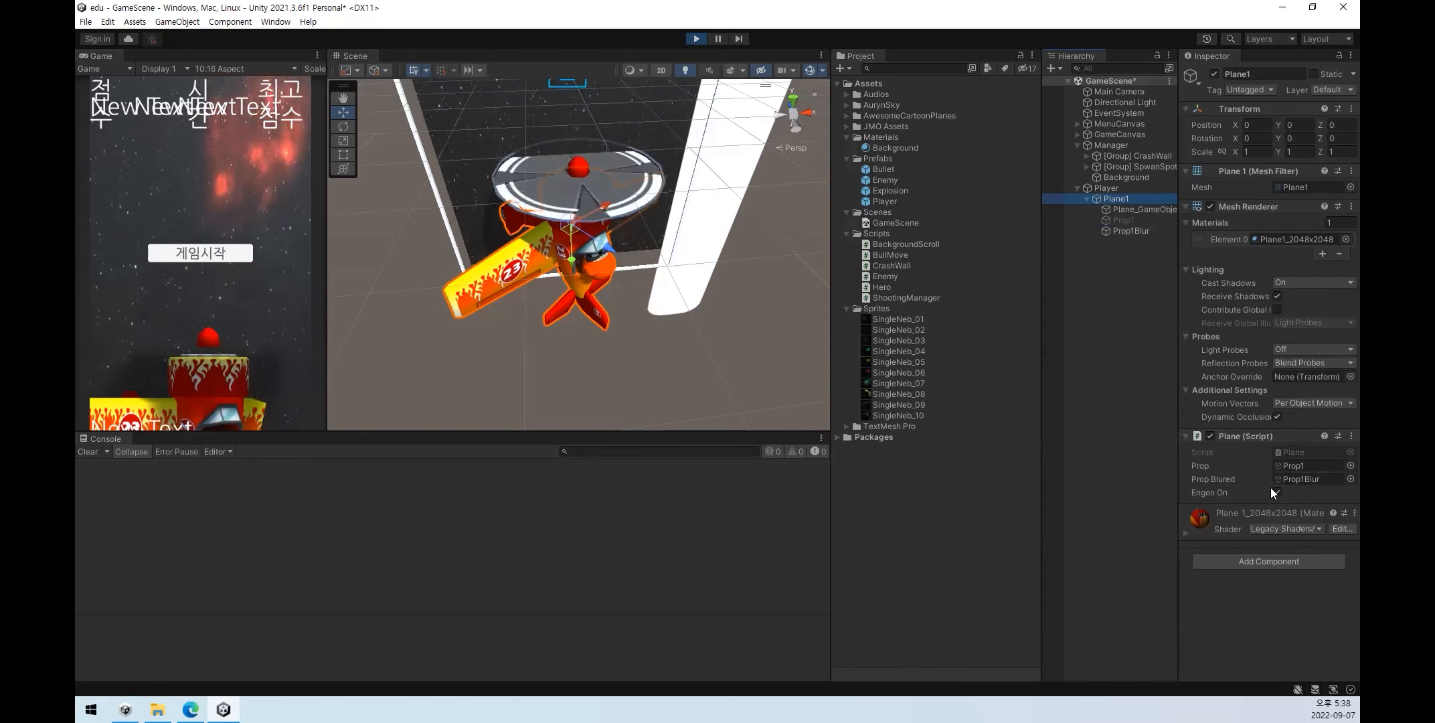
pyautogui.click(1277, 495)
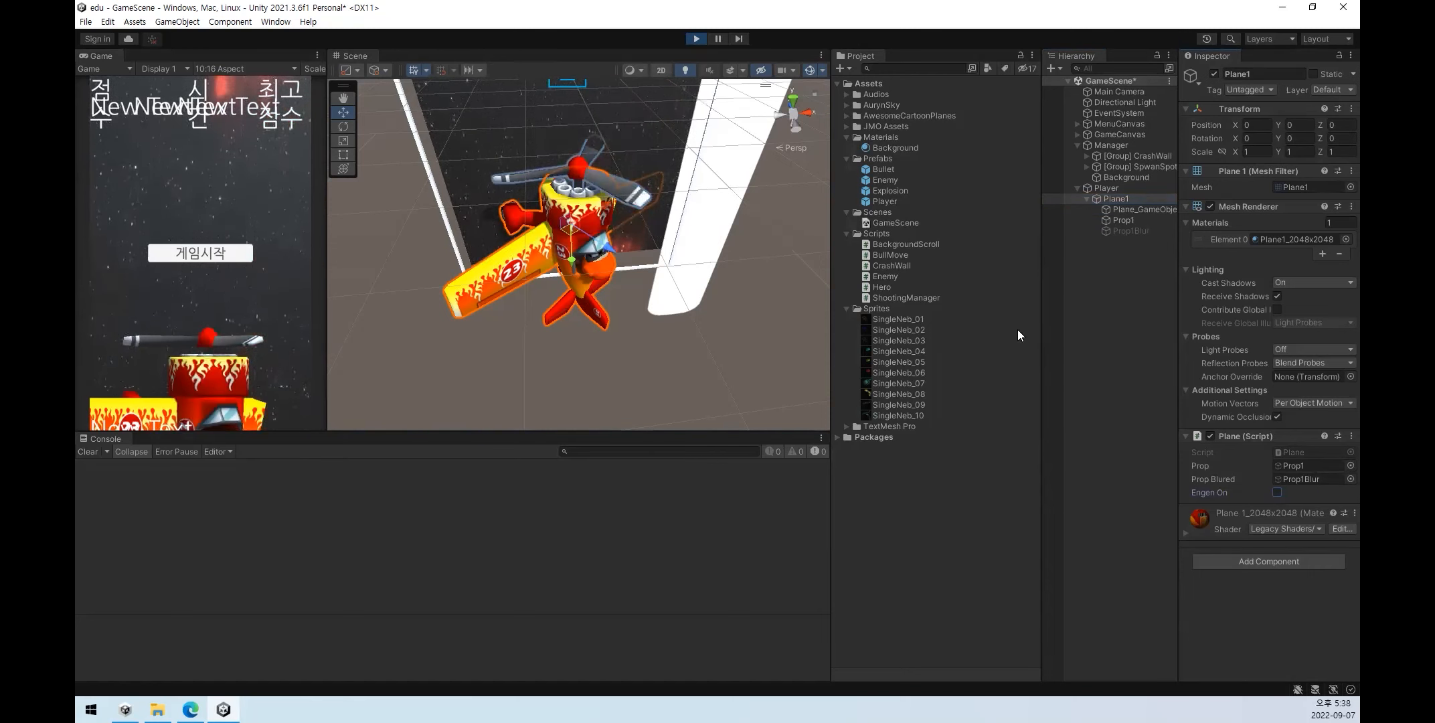
pyautogui.click(1277, 493)
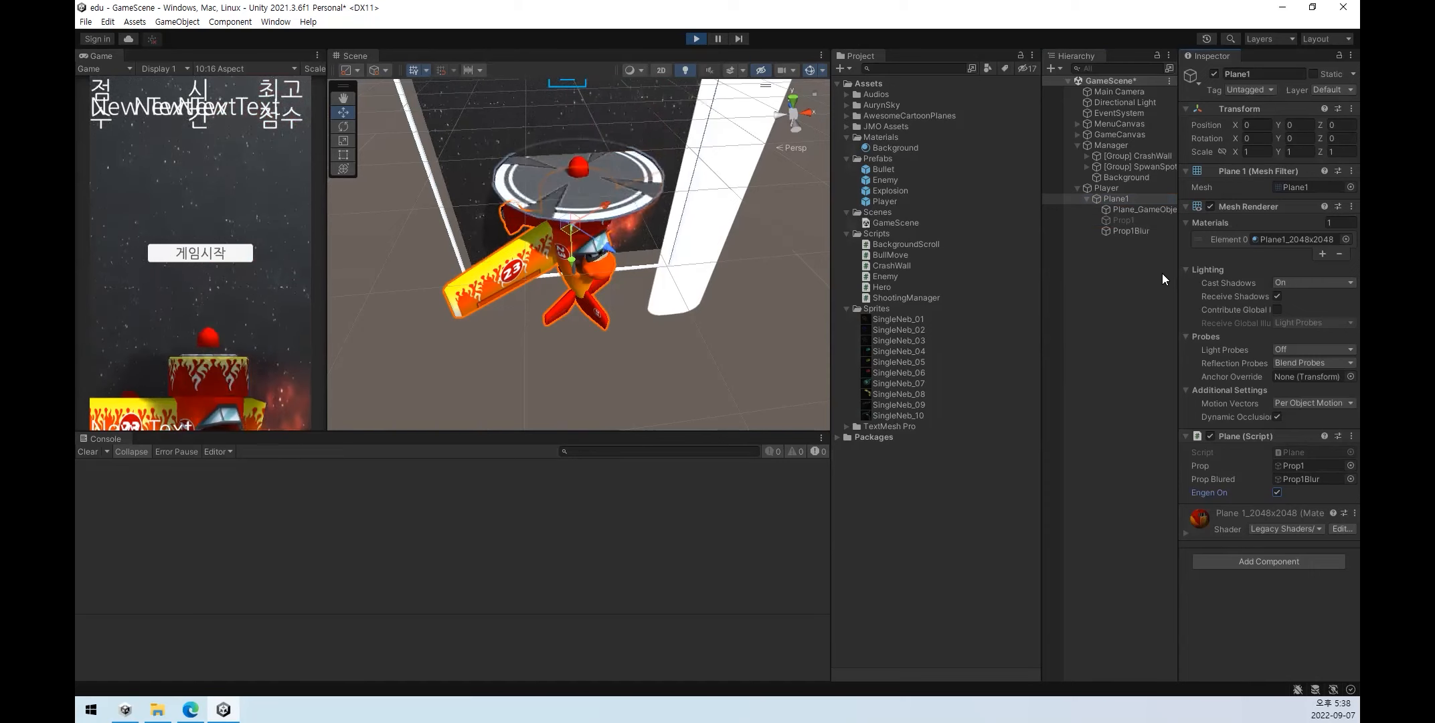
pyautogui.click(1132, 231)
pyautogui.hotkey('ctrl', 'p')
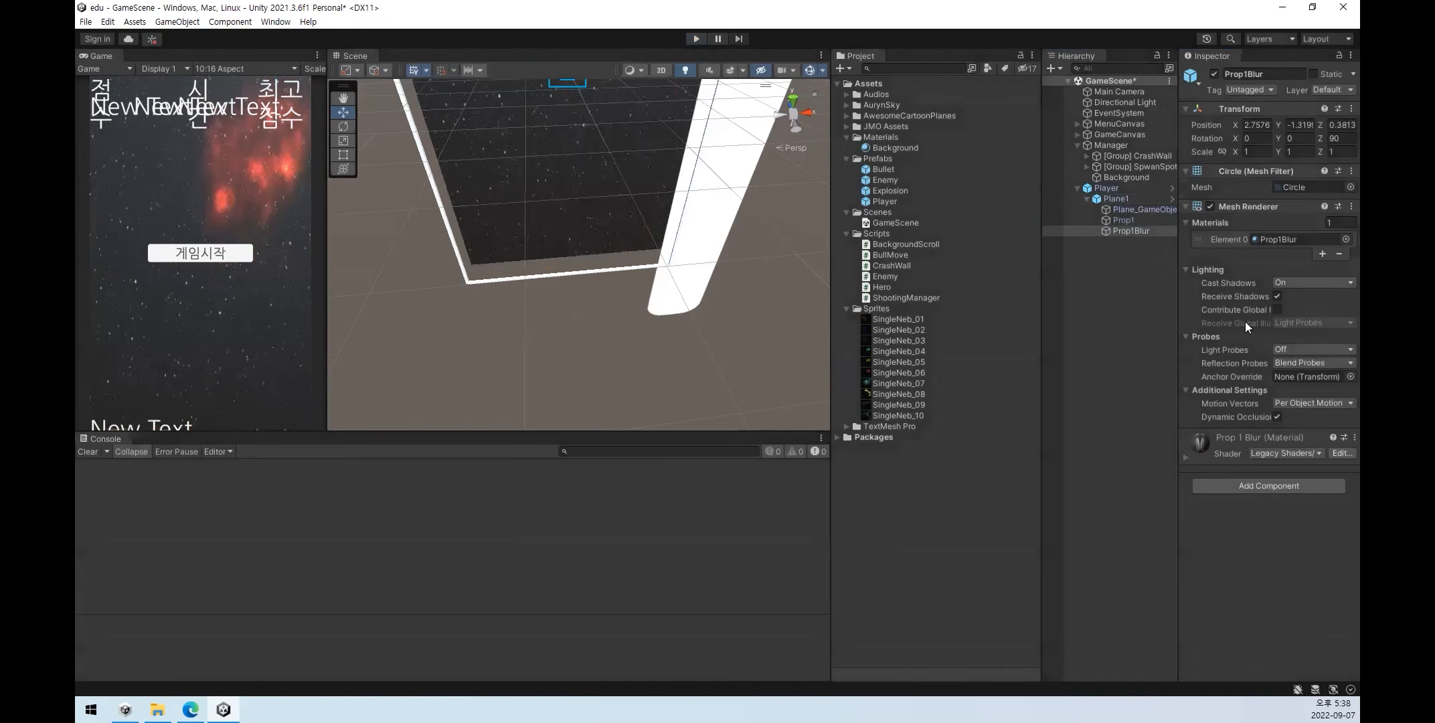
# - Deactivate the Prop1 propeller under the Player's Plane1 and select the Prop1Blur object
pyautogui.doubleClick(1126, 231)
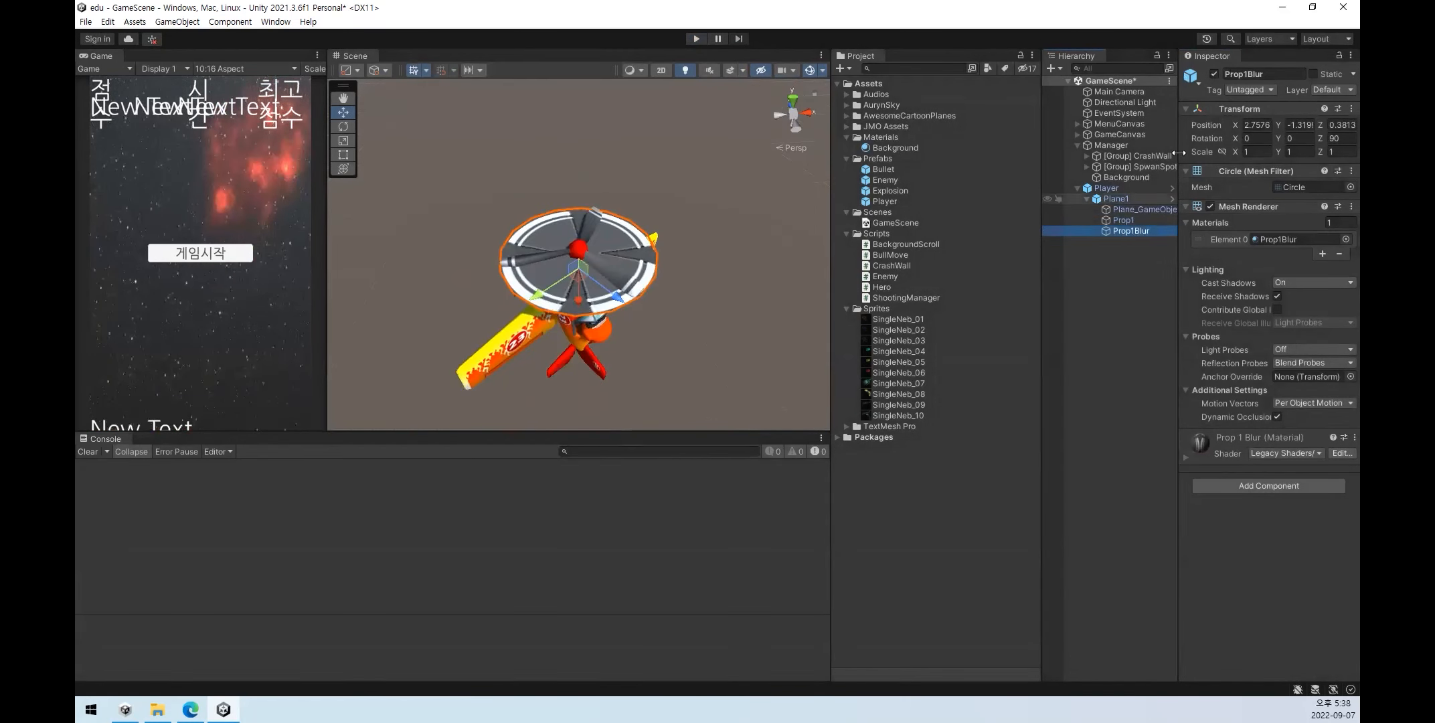
pyautogui.click(1123, 219)
pyautogui.click(1213, 74)
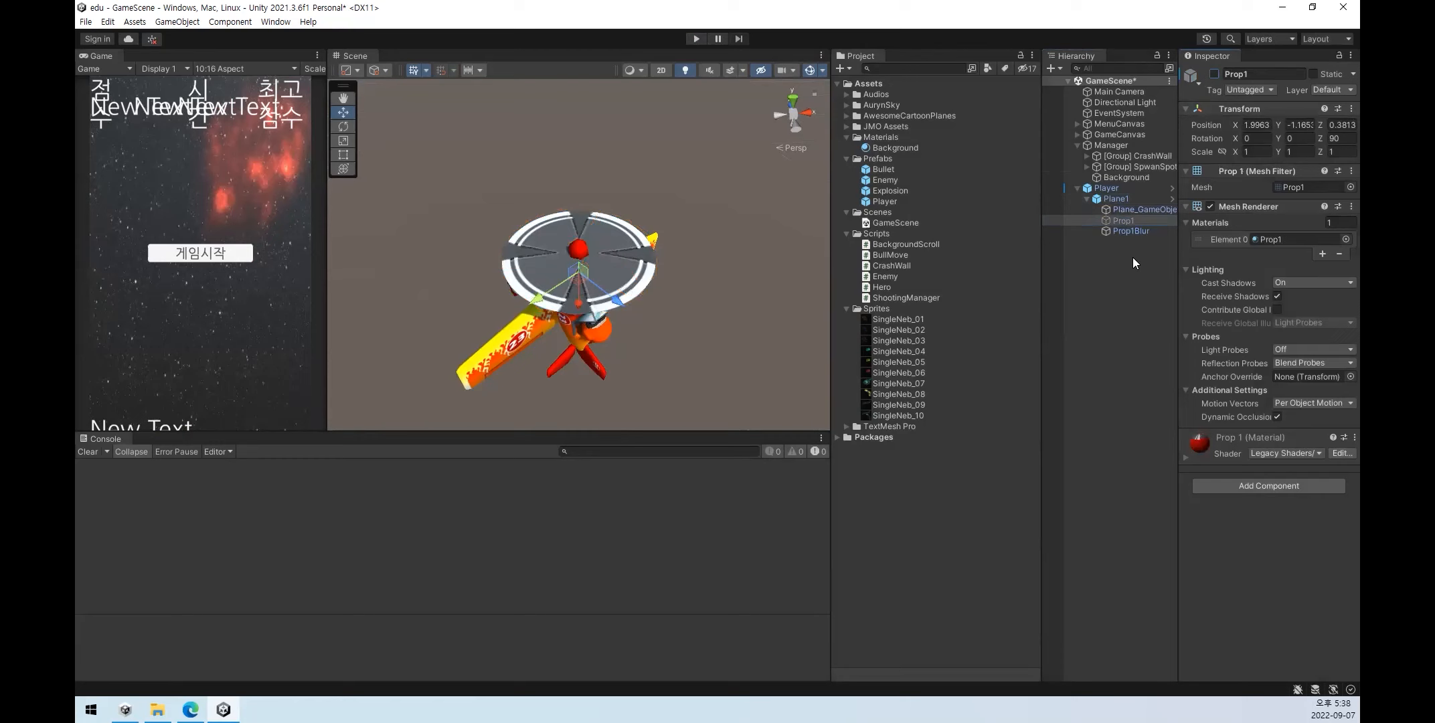
pyautogui.click(1131, 231)
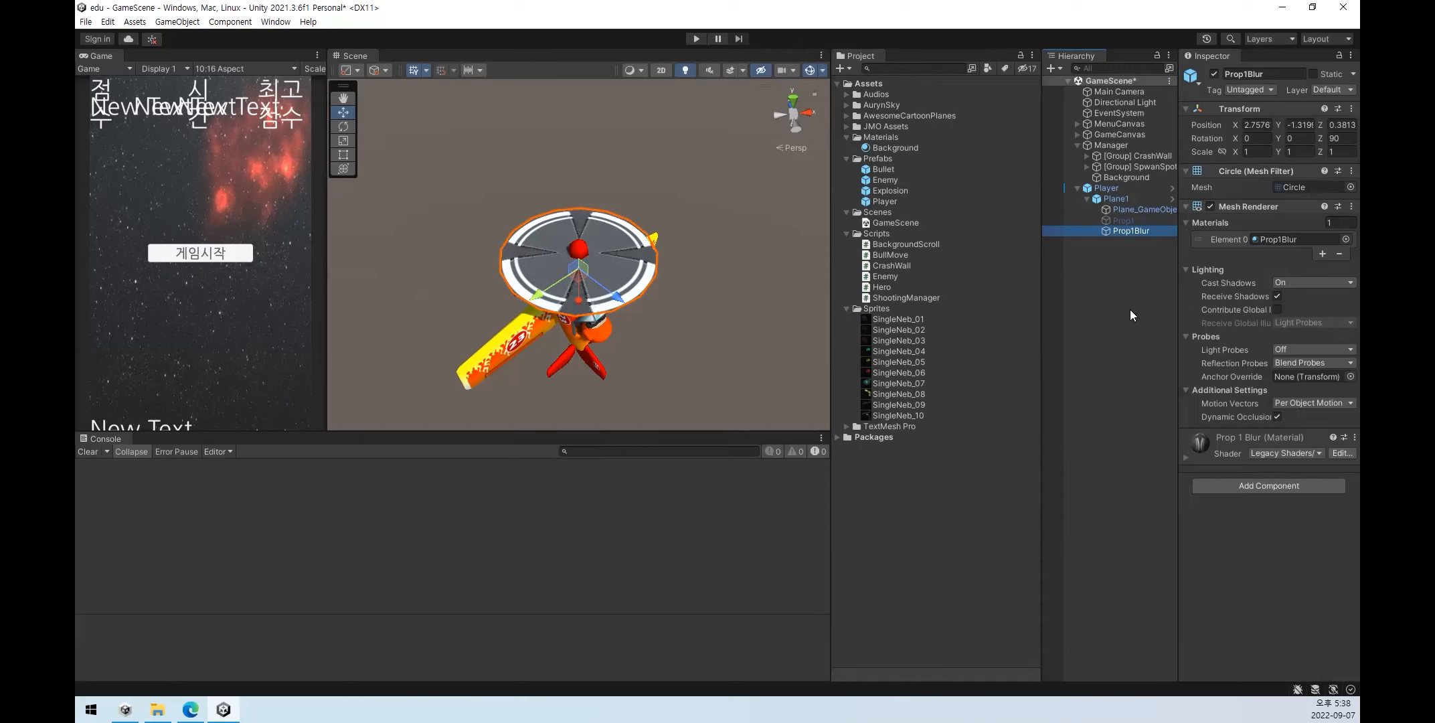
# - Delete the Player instance from the scene hierarchy and check the Player prefab among the project assets
pyautogui.click(1110, 187)
pyautogui.press('Delete')
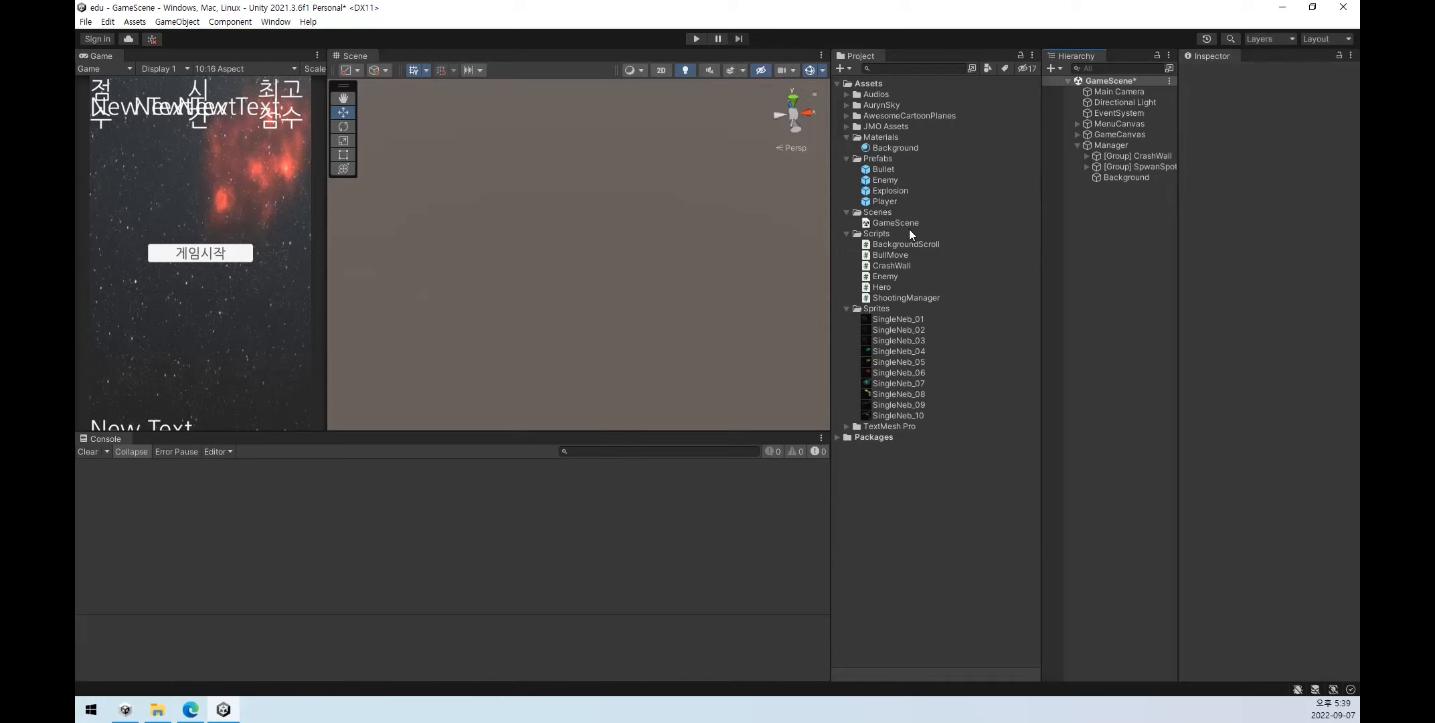
pyautogui.click(892, 200)
pyautogui.click(1151, 257)
# - Frame the Manager object in the scene view and examine the Background object among its children
pyautogui.doubleClick(1133, 144)
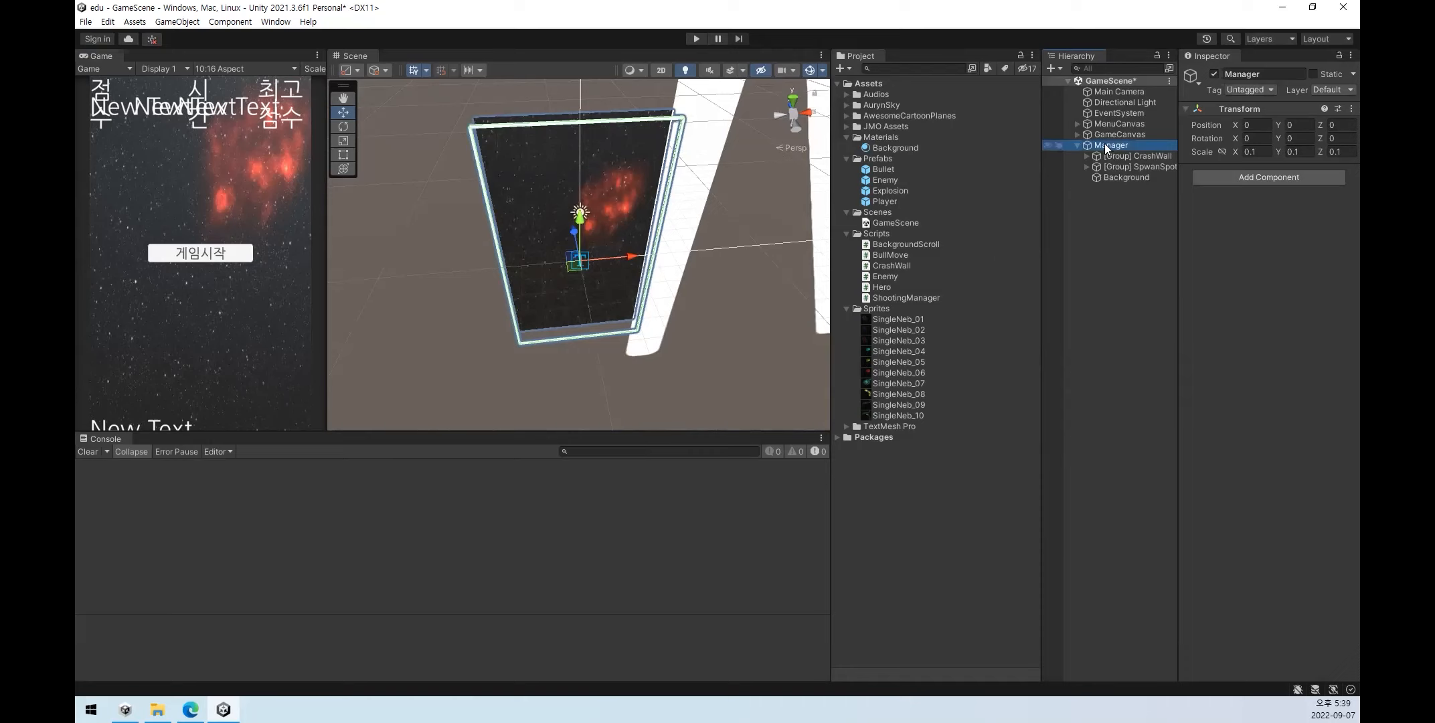
pyautogui.click(1079, 145)
pyautogui.click(1078, 145)
pyautogui.click(1122, 177)
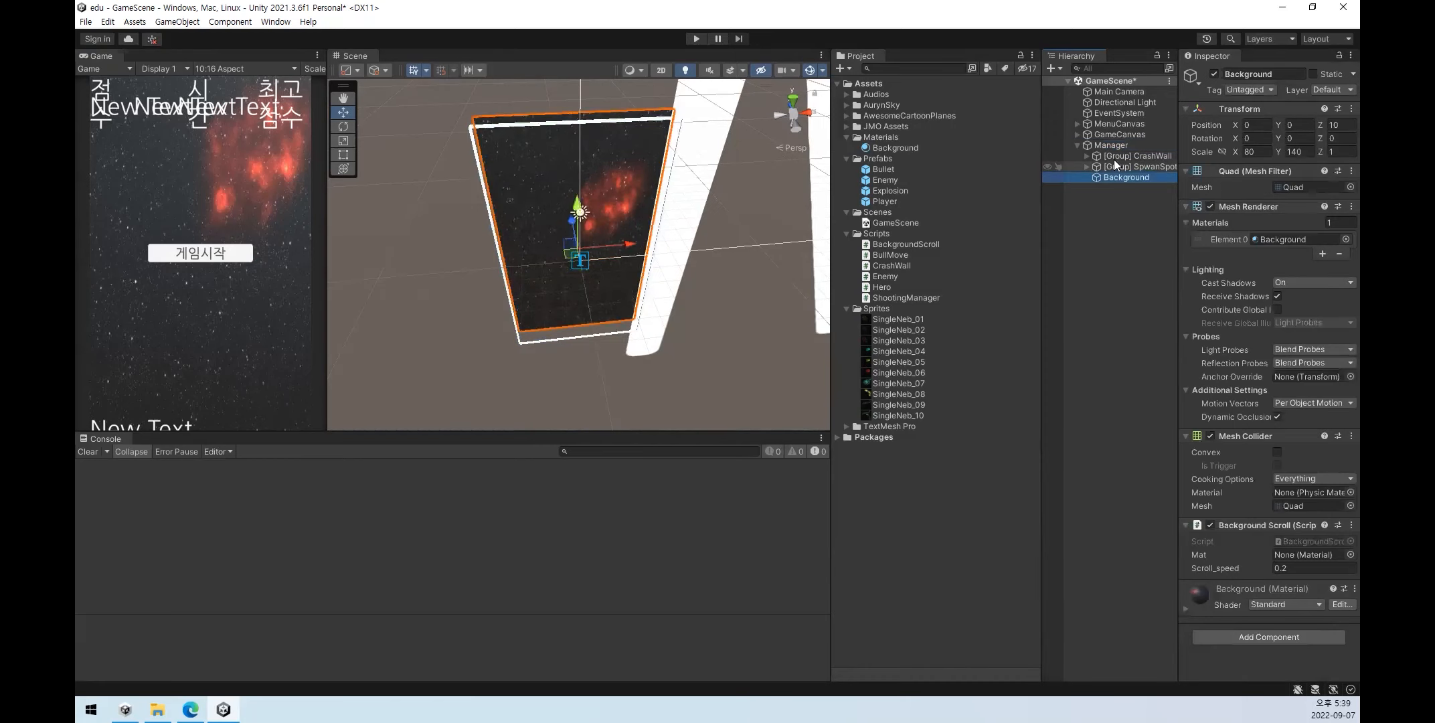
# - Attach the ShootingManager script to the Manager object, assigning the Enemy prefab as Enemy Prefab and the Player prefab as Hero Prefab
pyautogui.click(1112, 147)
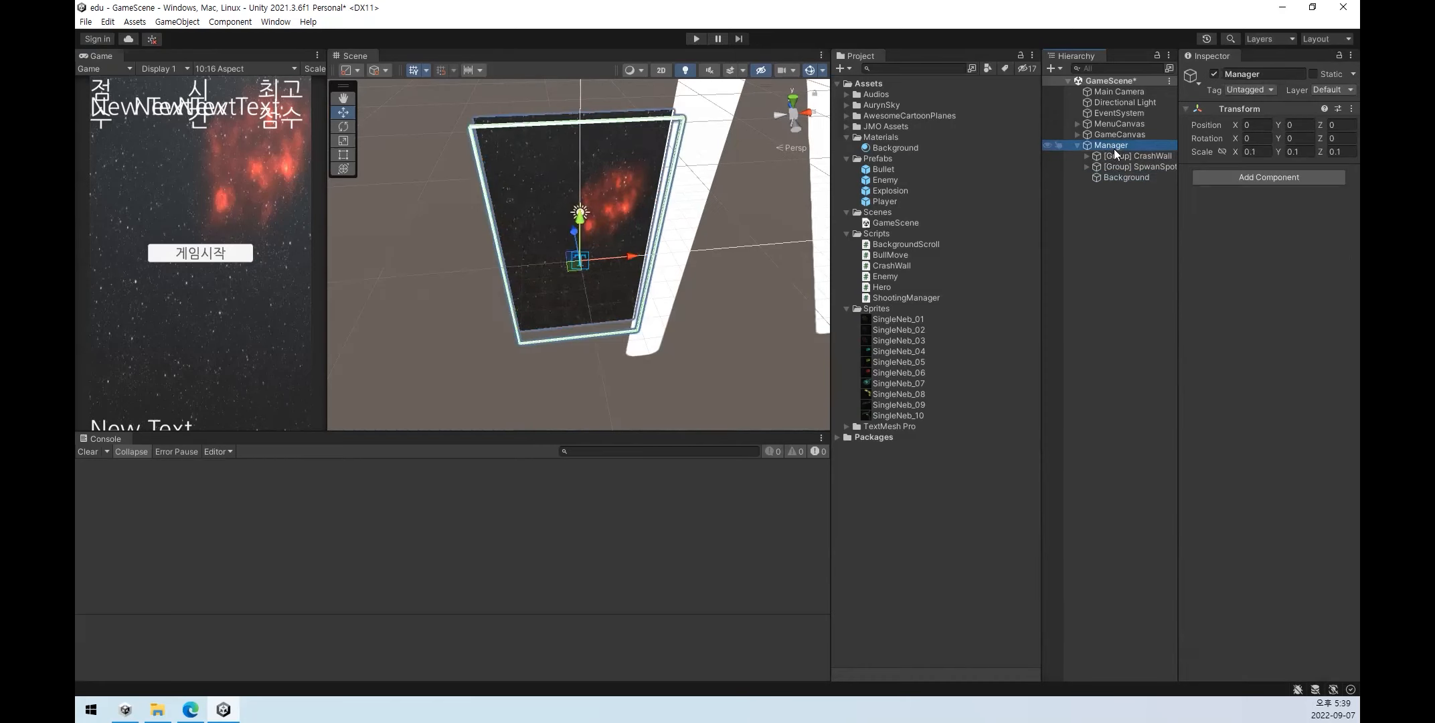
pyautogui.moveTo(888, 296); pyautogui.dragTo(1270, 225)
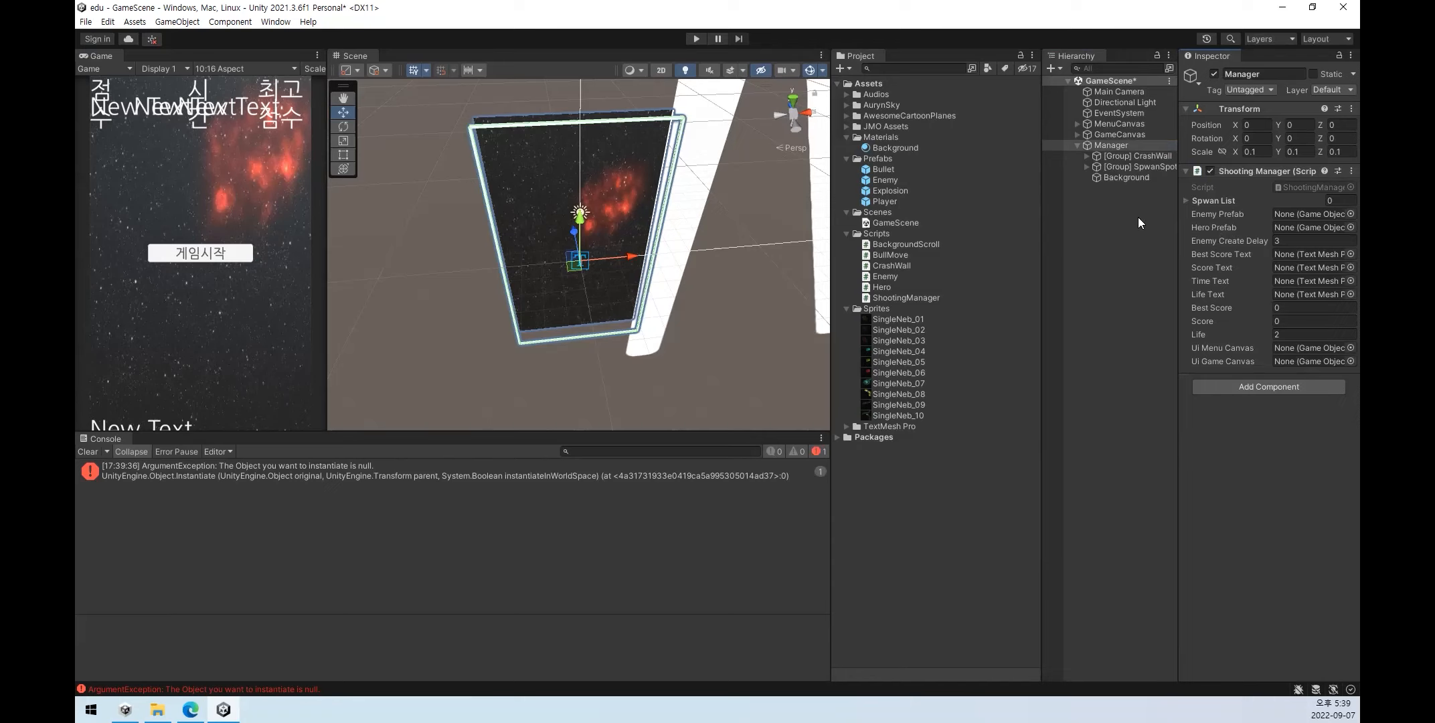
pyautogui.moveTo(884, 186); pyautogui.dragTo(1328, 221)
pyautogui.moveTo(884, 200); pyautogui.dragTo(1291, 227)
# - Open the ShootingManager script in Visual Studio and examine the public declarations of spwanList, enemyPrefab, heroPrefab and enemyCreateDelay
pyautogui.doubleClick(1299, 182)
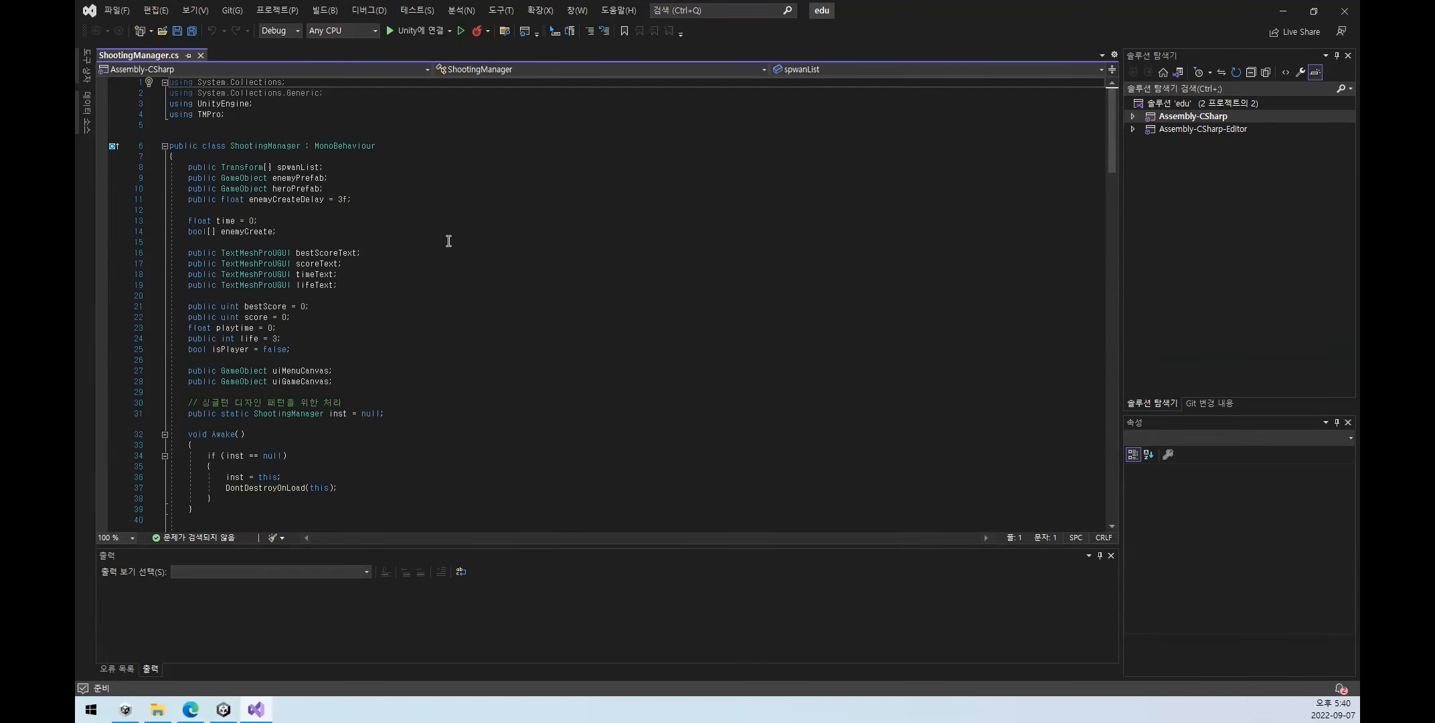
pyautogui.click(428, 285)
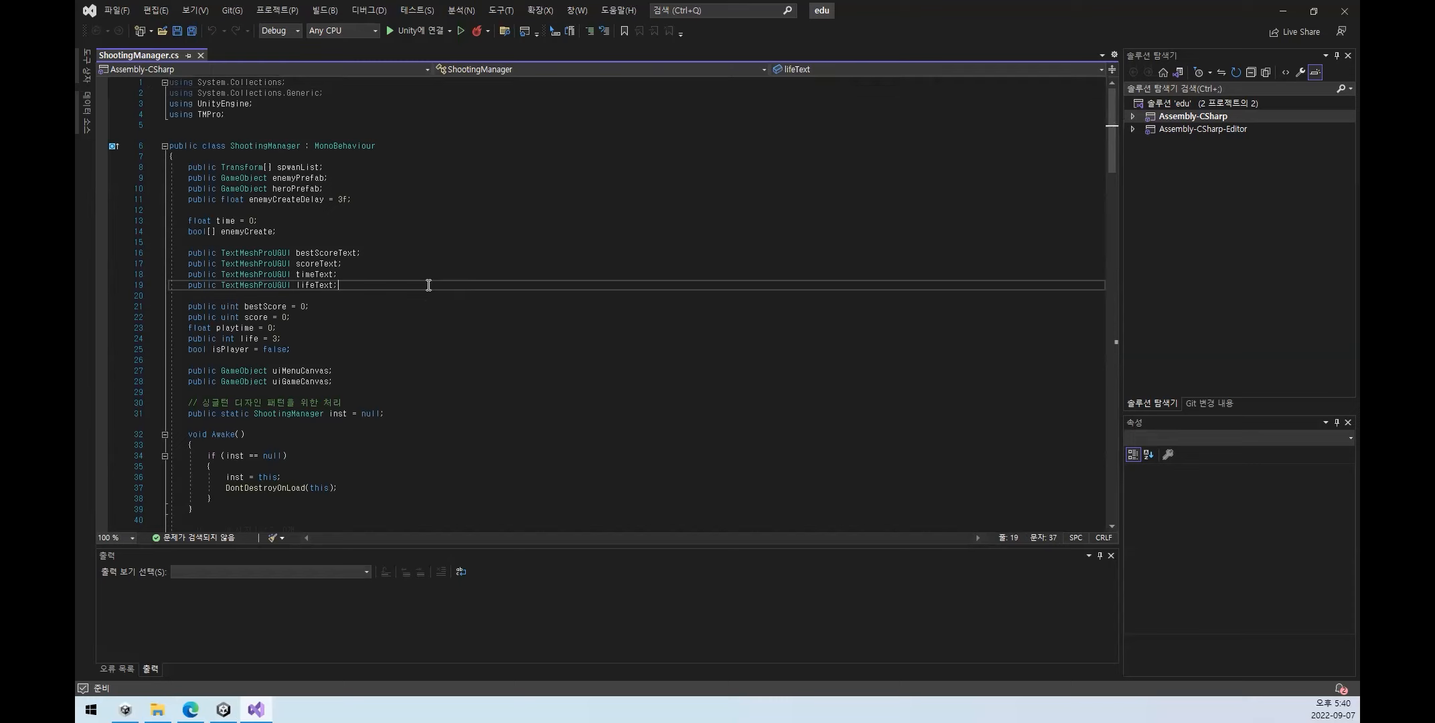
pyautogui.doubleClick(202, 167)
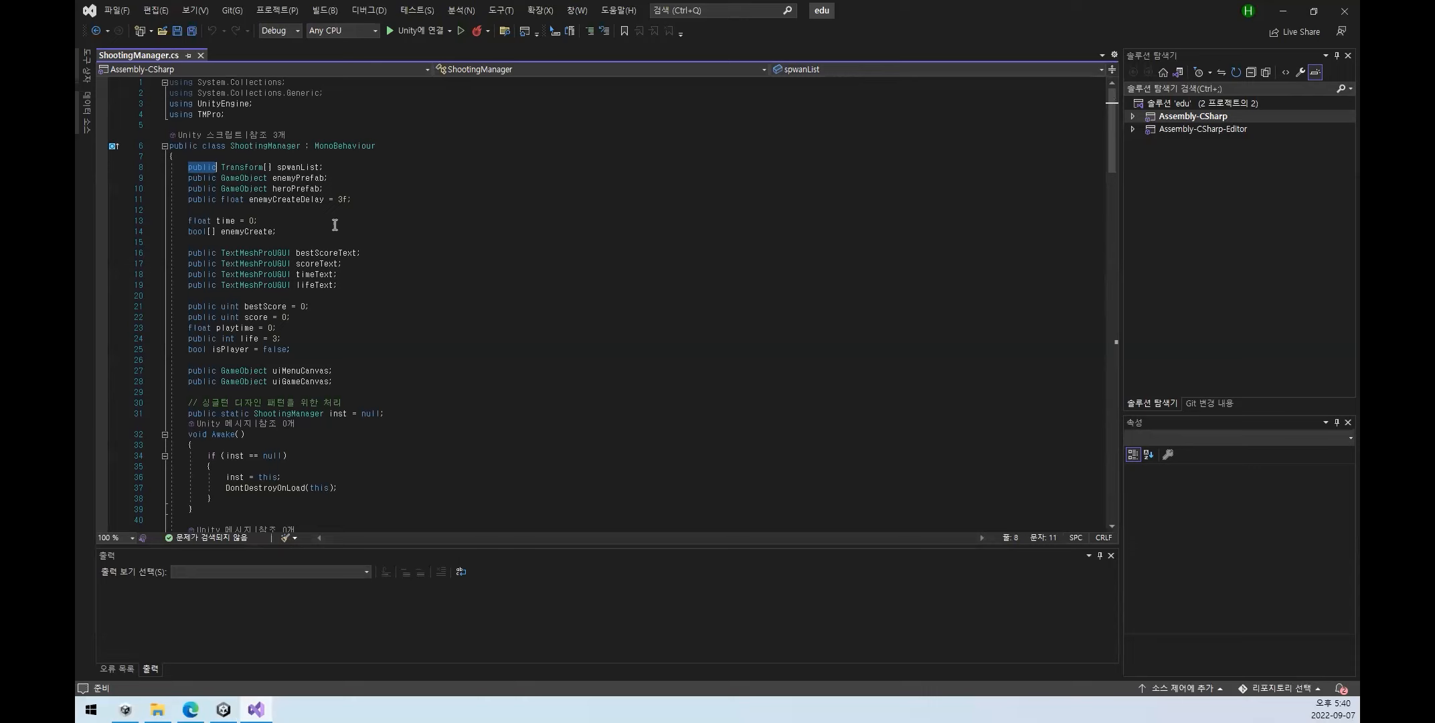
pyautogui.click(204, 177)
pyautogui.doubleClick(203, 178)
pyautogui.doubleClick(199, 189)
pyautogui.doubleClick(200, 201)
pyautogui.click(350, 222)
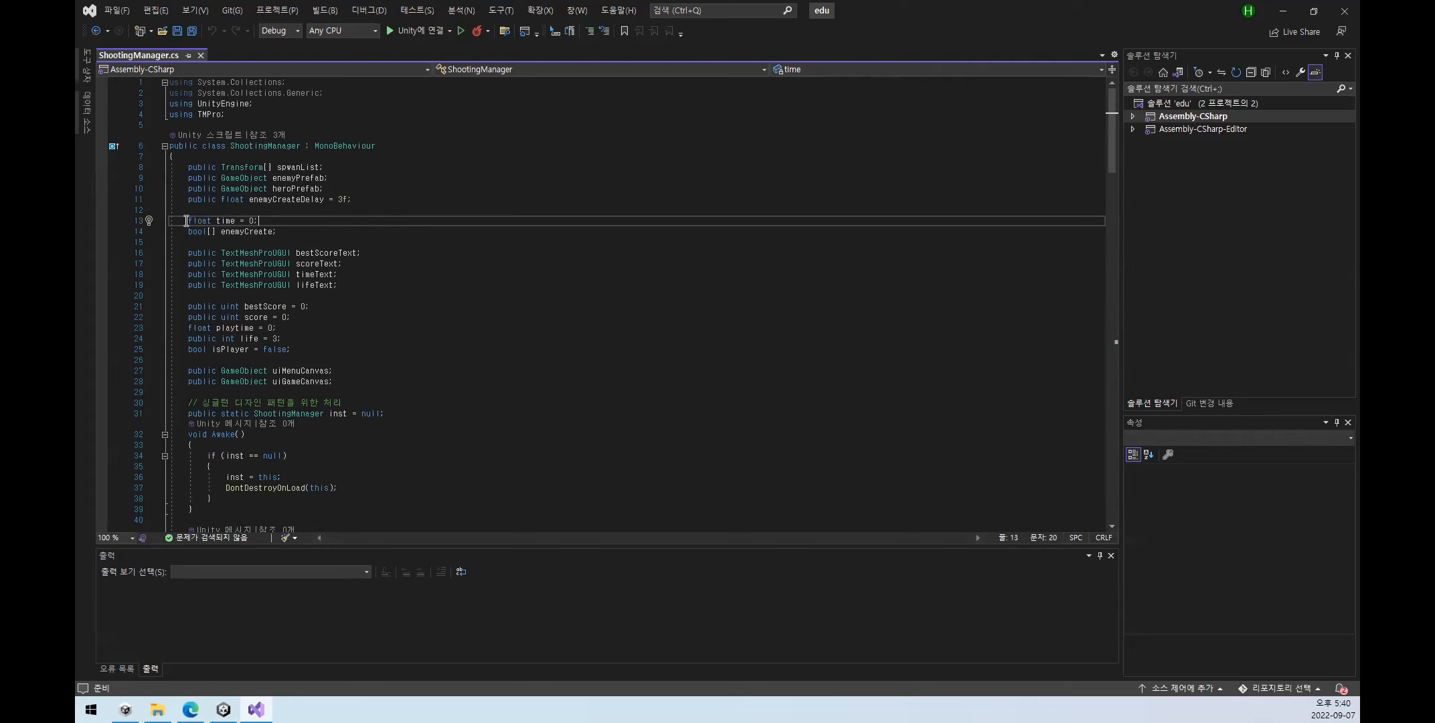
pyautogui.doubleClick(198, 167)
pyautogui.click(242, 168)
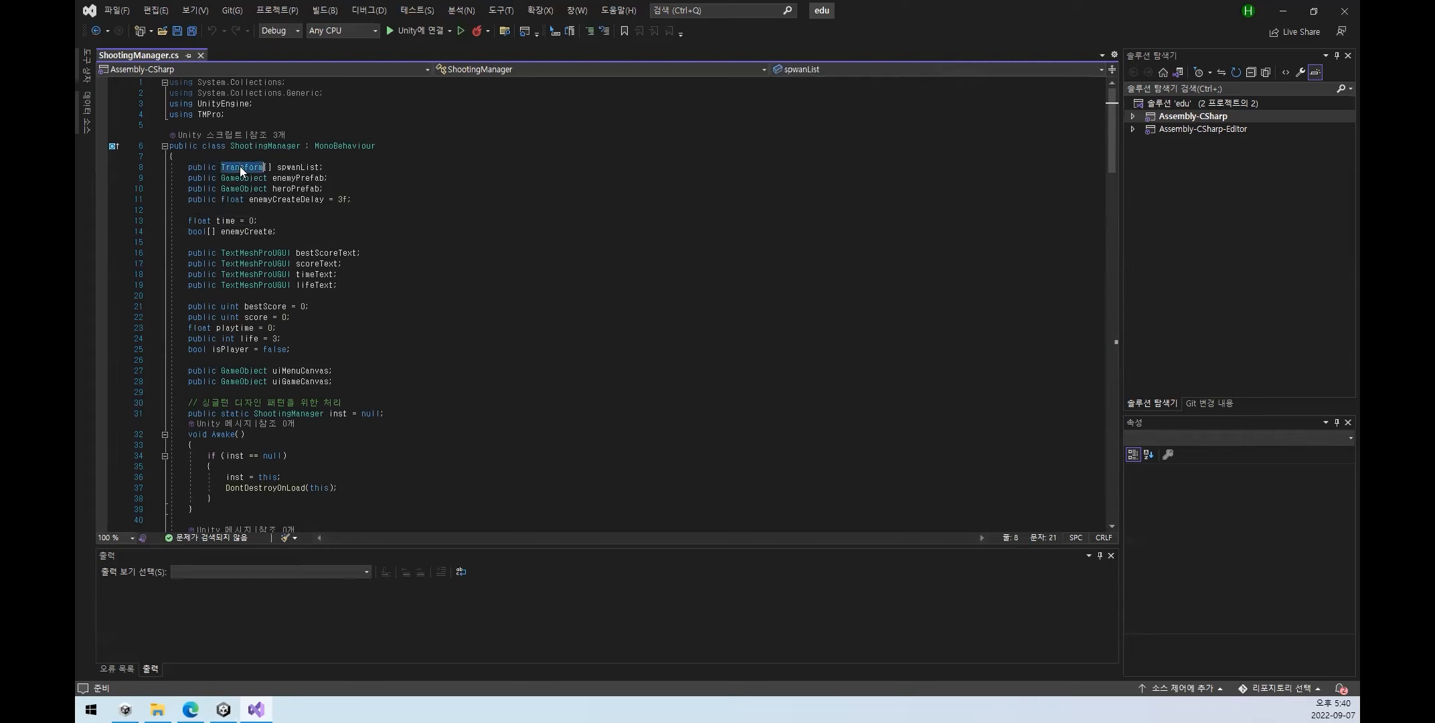
pyautogui.click(409, 176)
pyautogui.click(234, 221)
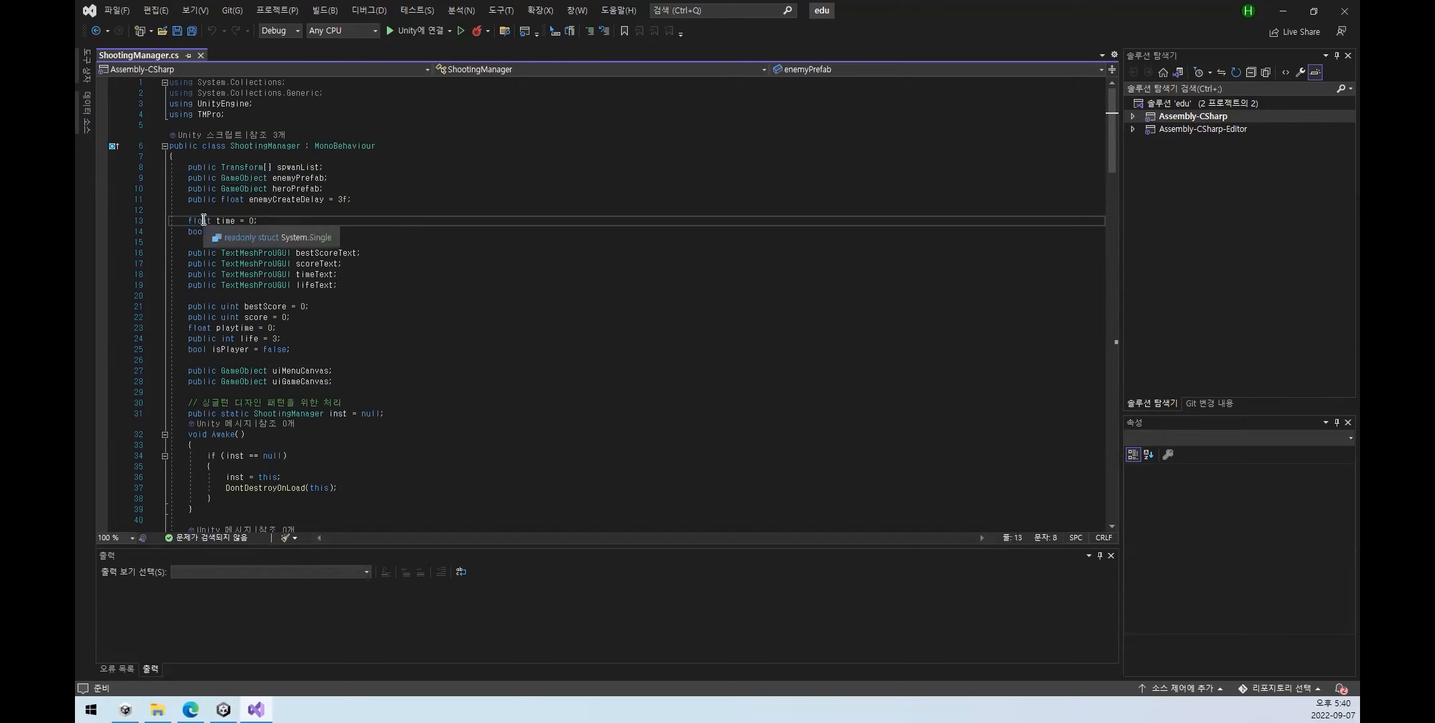
pyautogui.click(277, 221)
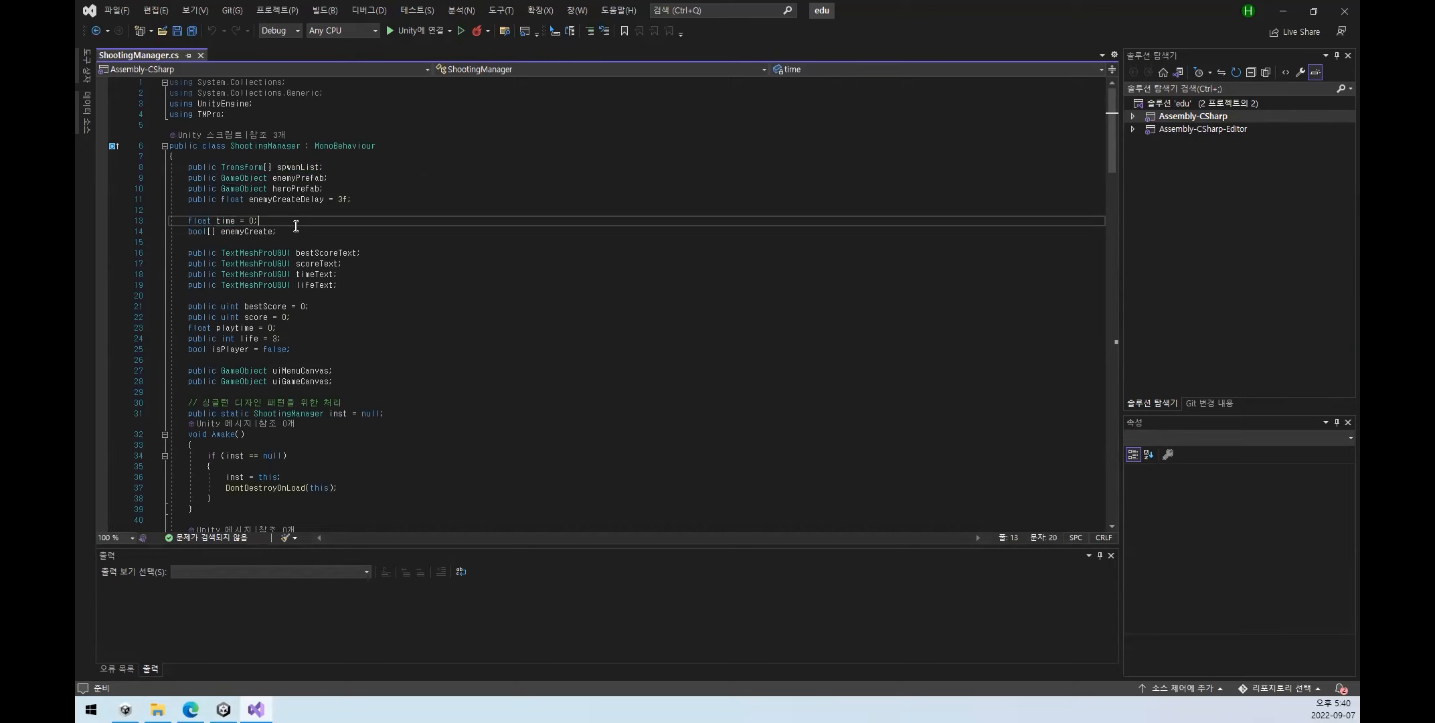
# - Examine the float type and initial value of enemyCreateDelay and compare them with the time variable's declaration
pyautogui.doubleClick(231, 199)
pyautogui.click(276, 199)
pyautogui.doubleClick(342, 199)
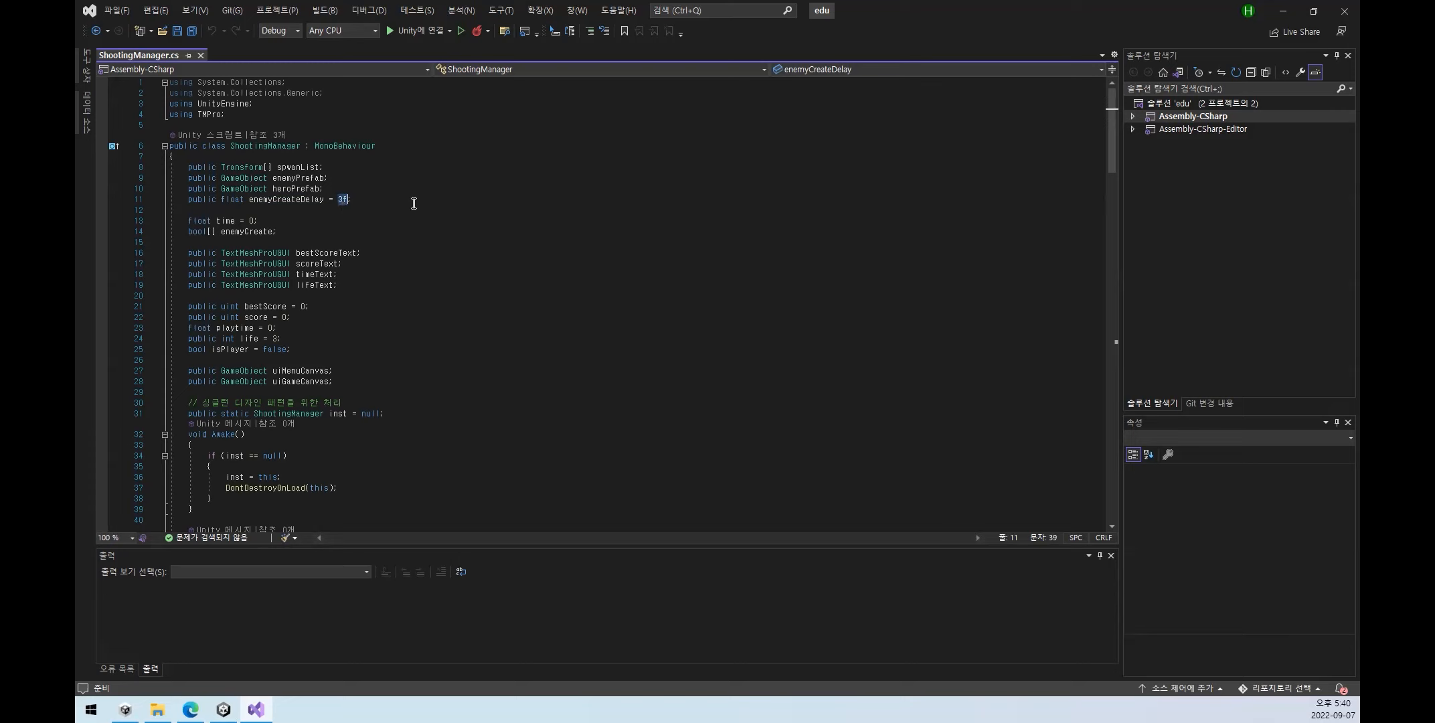
pyautogui.click(333, 220)
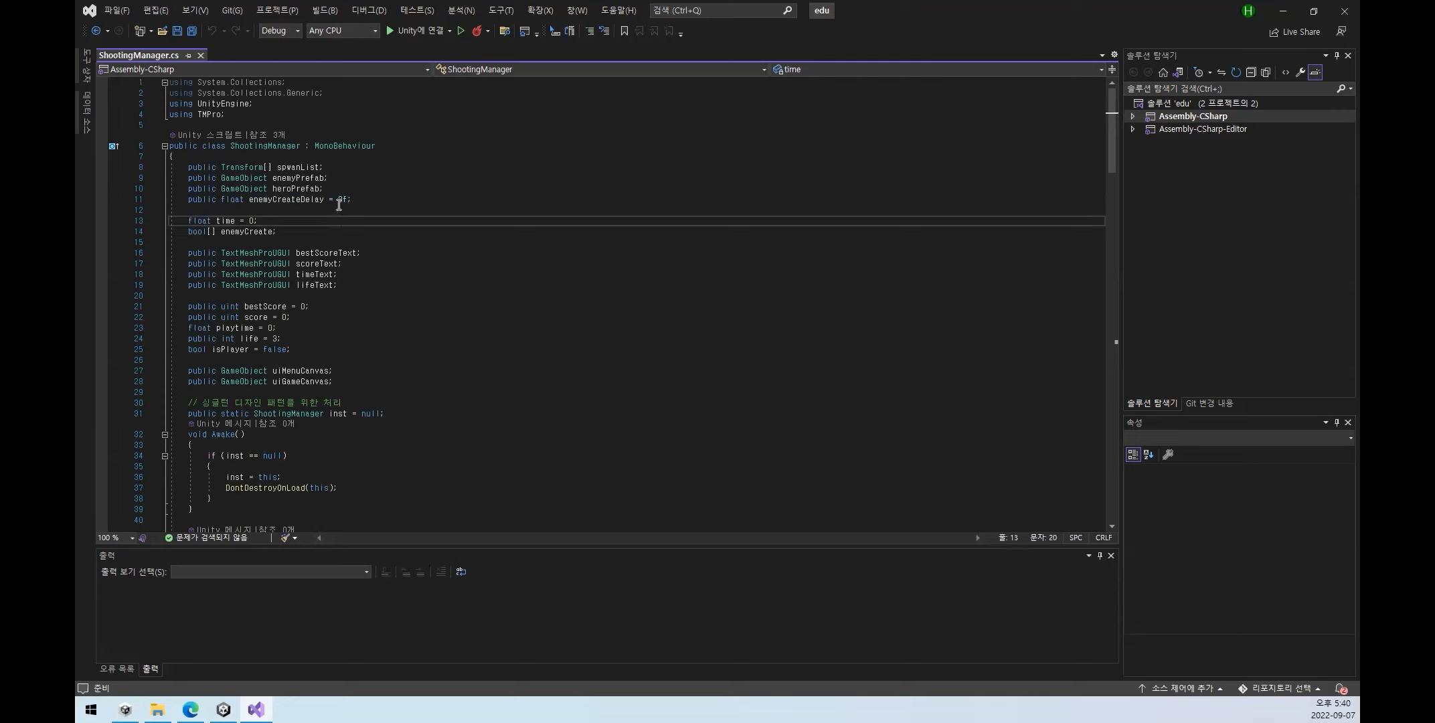
pyautogui.doubleClick(340, 200)
pyautogui.click(351, 199)
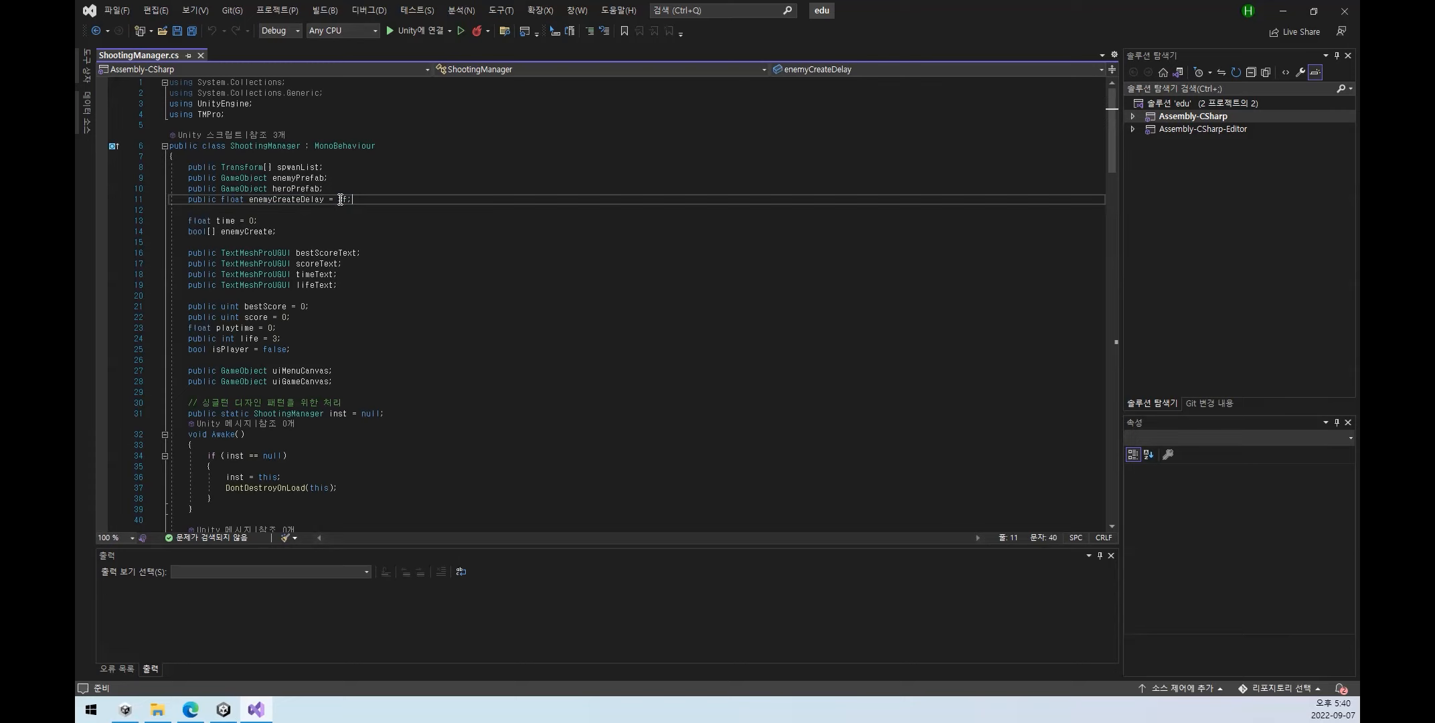
pyautogui.doubleClick(344, 200)
pyautogui.click(369, 199)
pyautogui.click(232, 199)
pyautogui.doubleClick(232, 199)
pyautogui.click(392, 208)
pyautogui.doubleClick(342, 200)
pyautogui.click(367, 198)
pyautogui.doubleClick(342, 200)
pyautogui.click(365, 199)
pyautogui.click(198, 223)
pyautogui.doubleClick(234, 223)
pyautogui.click(235, 223)
pyautogui.click(252, 222)
pyautogui.click(254, 222)
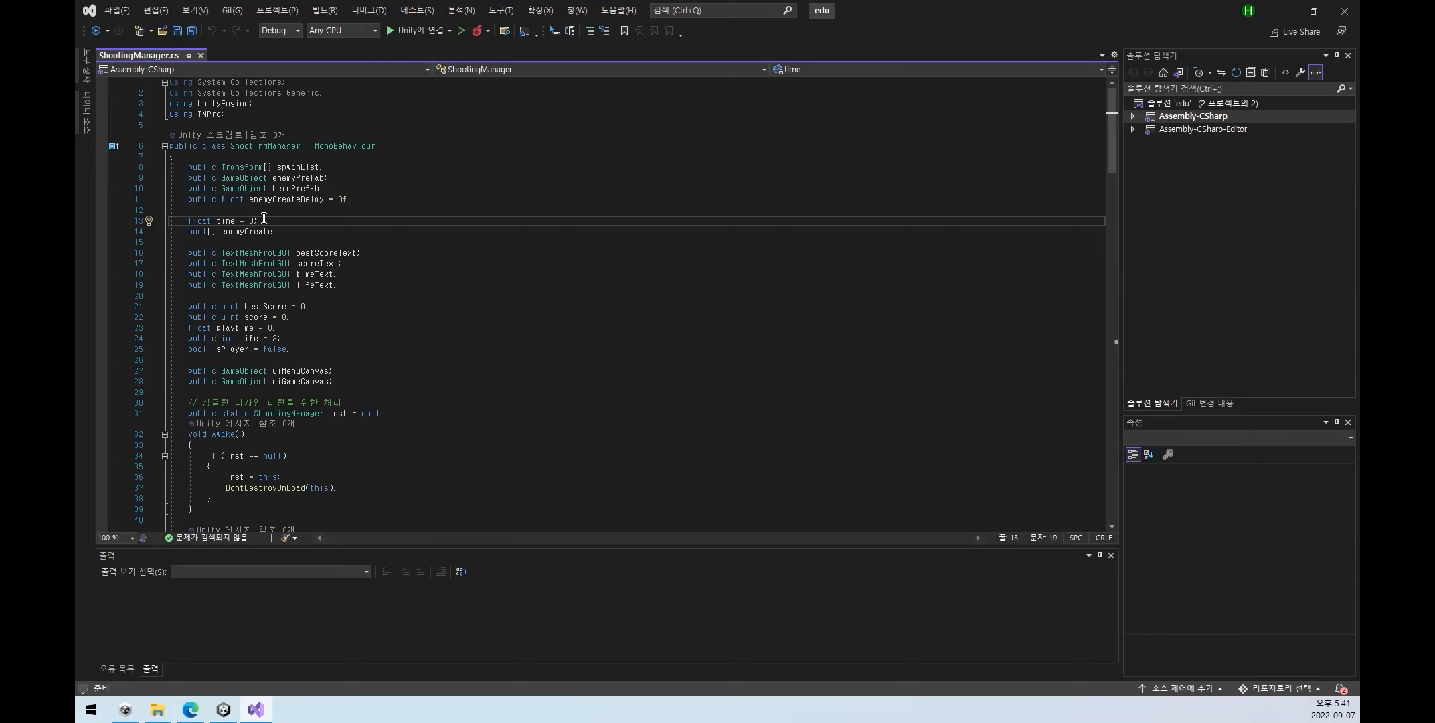
# - Add the private access modifier to the float time declaration in the ShootingManager class
pyautogui.doubleClick(204, 199)
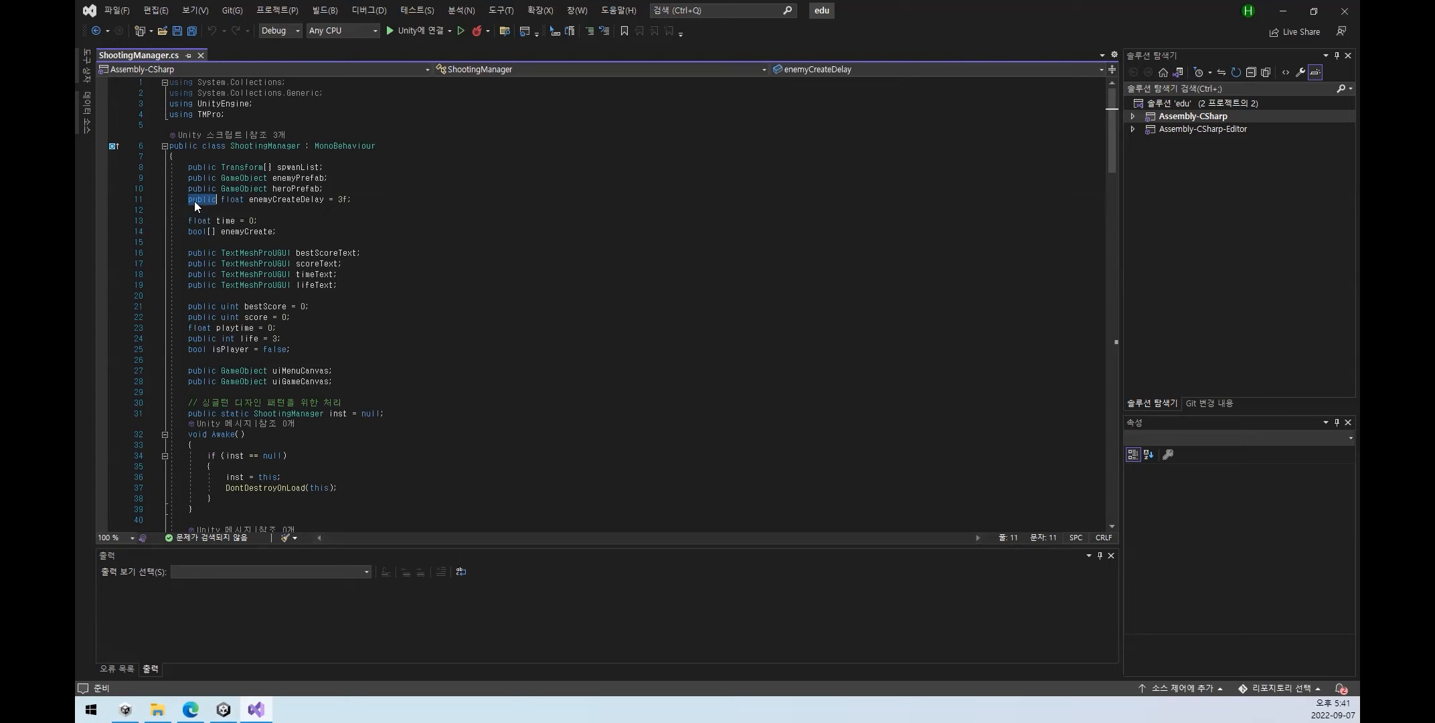
pyautogui.doubleClick(194, 221)
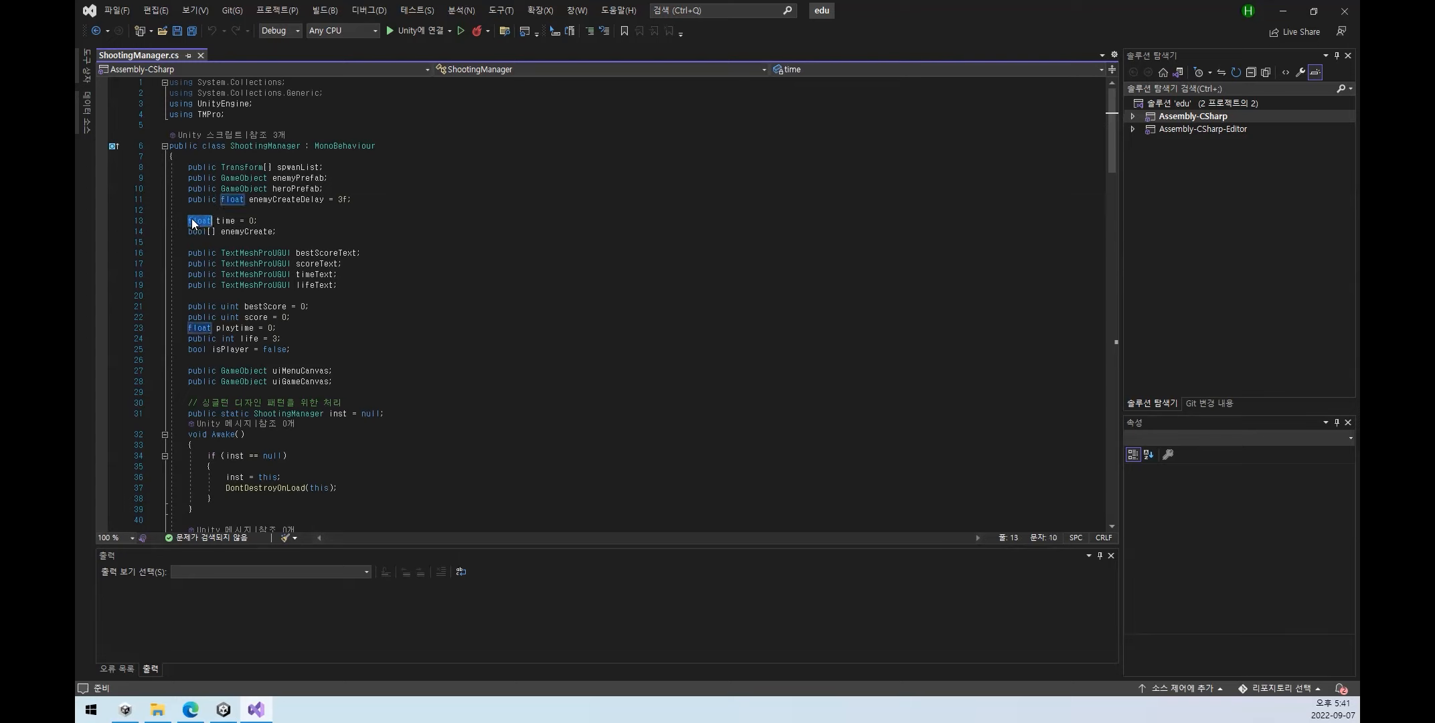
pyautogui.click(271, 221)
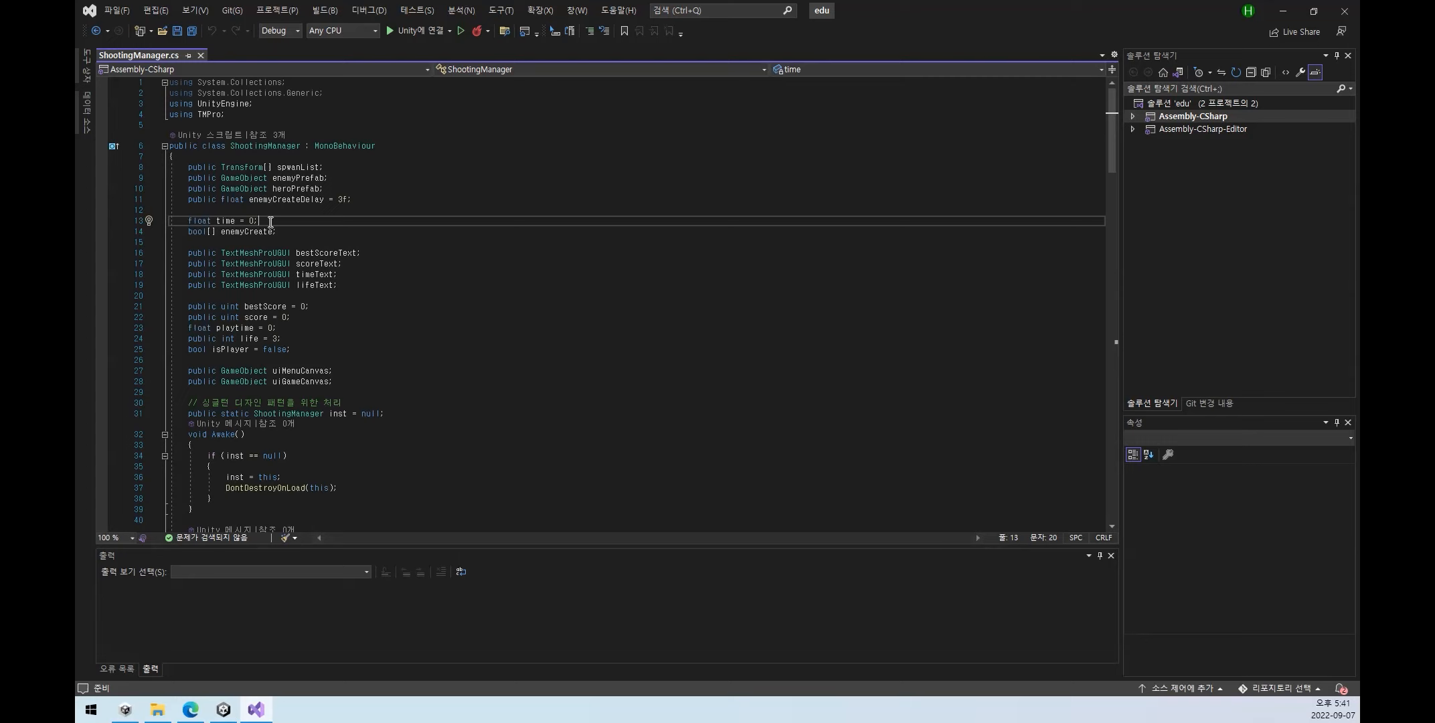
pyautogui.press('Home')
pyautogui.write('private')
pyautogui.click(292, 210)
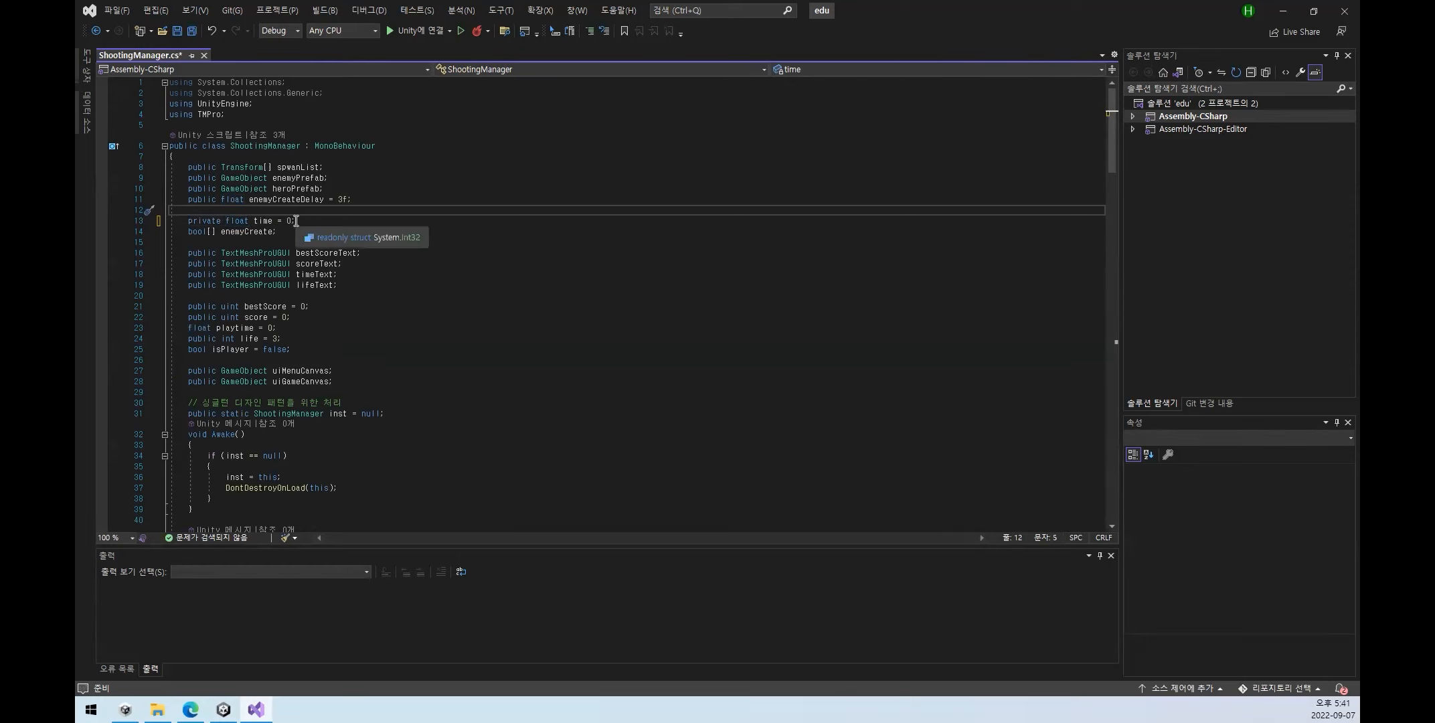
pyautogui.doubleClick(210, 221)
pyautogui.click(349, 221)
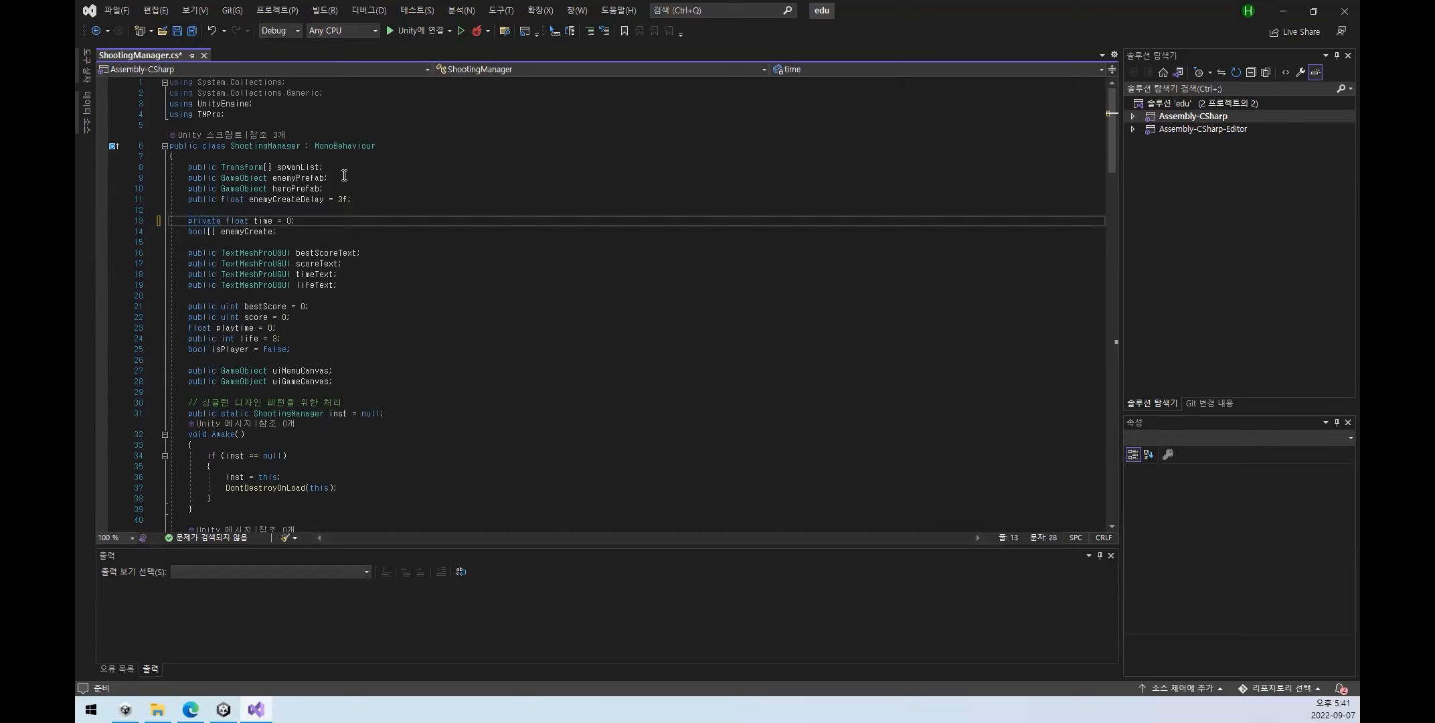
# - Compare the script's enemyCreateDelay, time, enemyCreate and bestScoreText variables with the fields of Manager's Shooting Manager component in Unity
pyautogui.doubleClick(292, 199)
pyautogui.hotkey('alt', 'Tab')
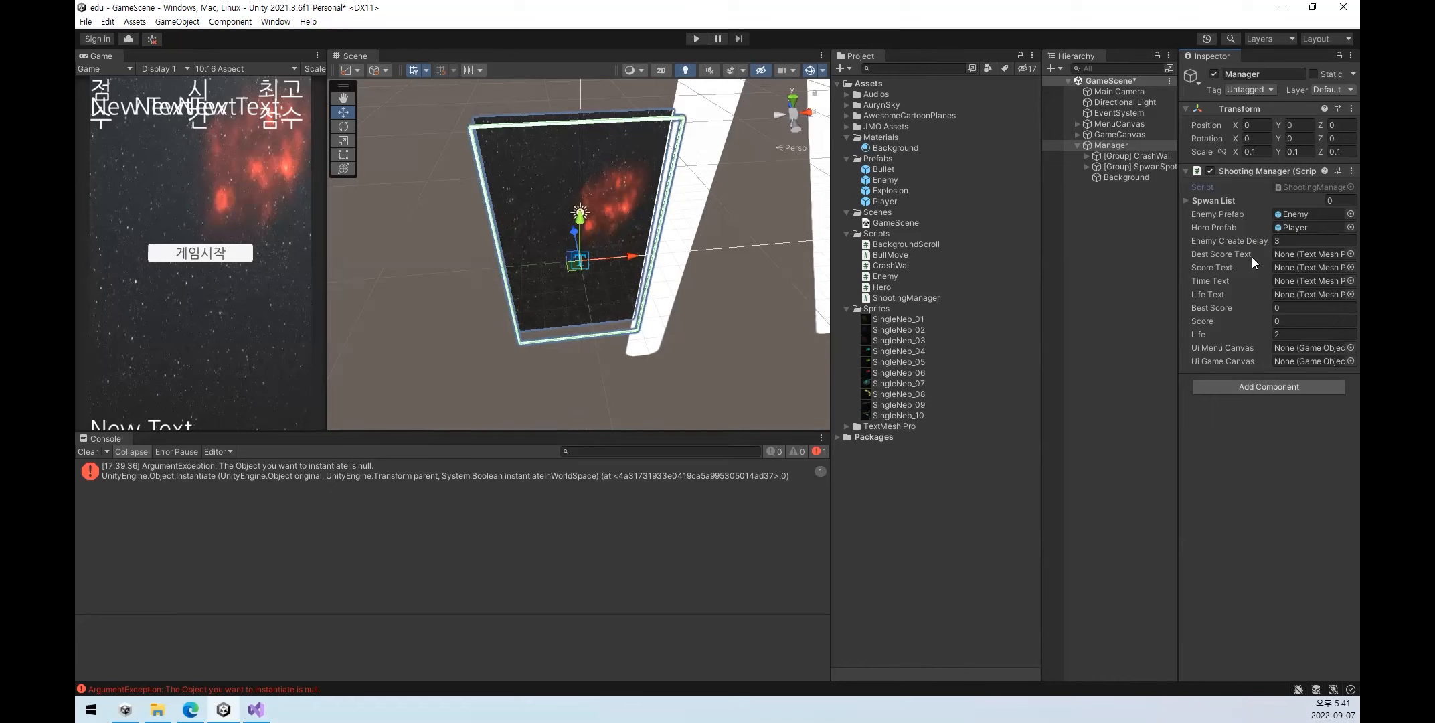
pyautogui.hotkey('alt', 'Tab')
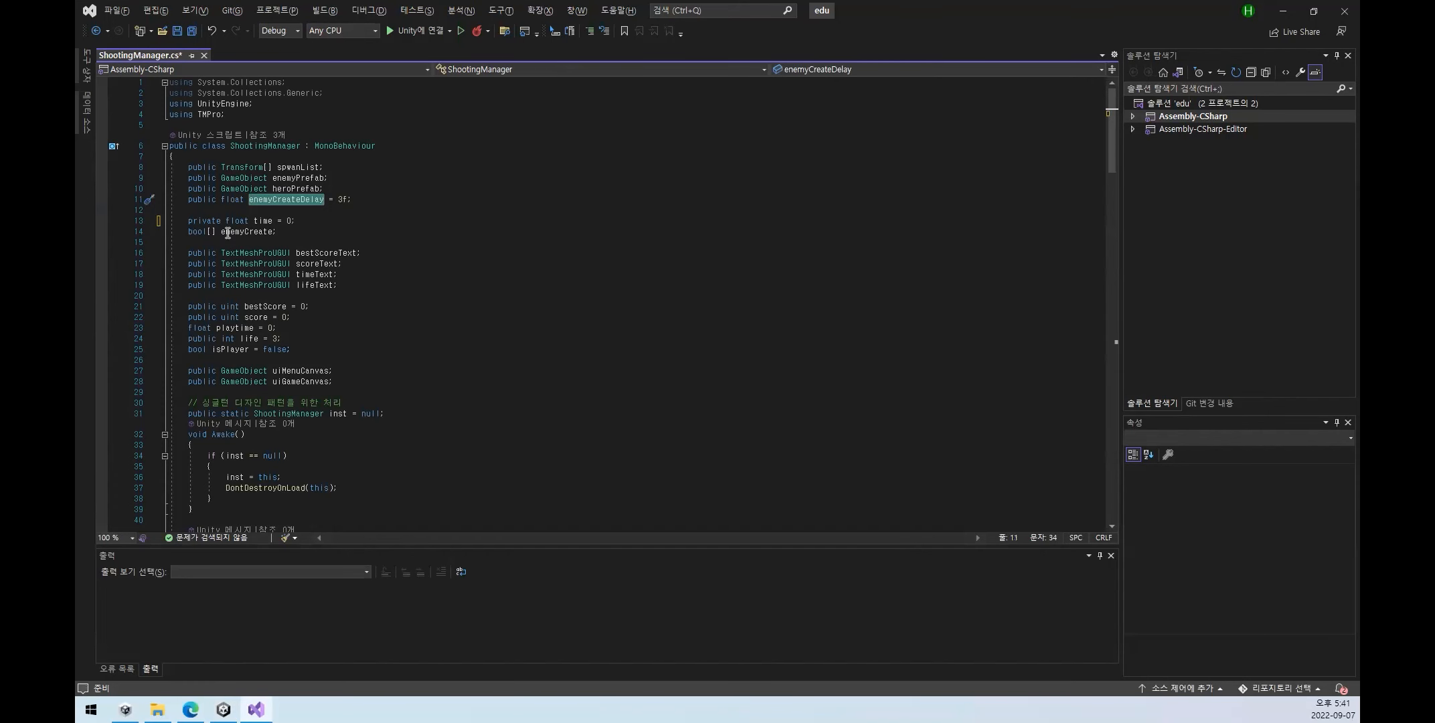
pyautogui.doubleClick(319, 253)
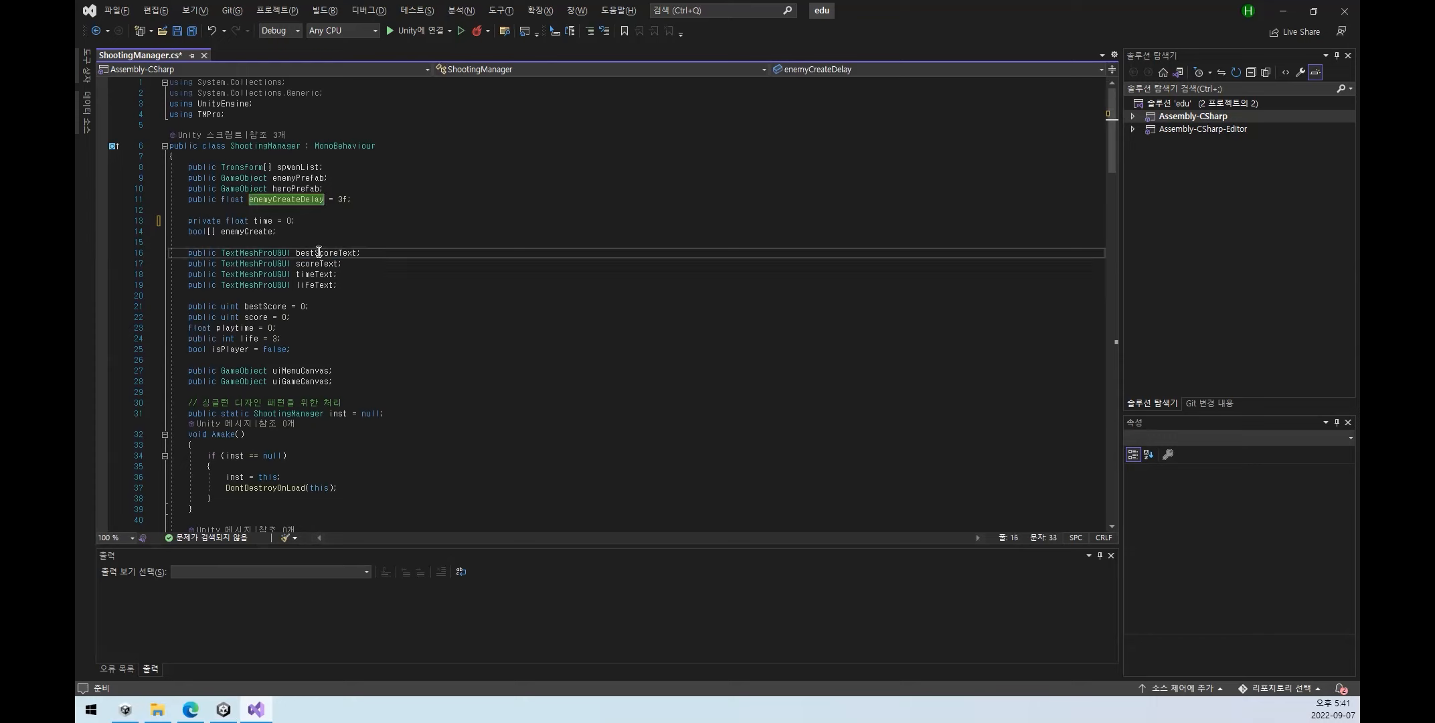
pyautogui.doubleClick(267, 222)
pyautogui.doubleClick(245, 231)
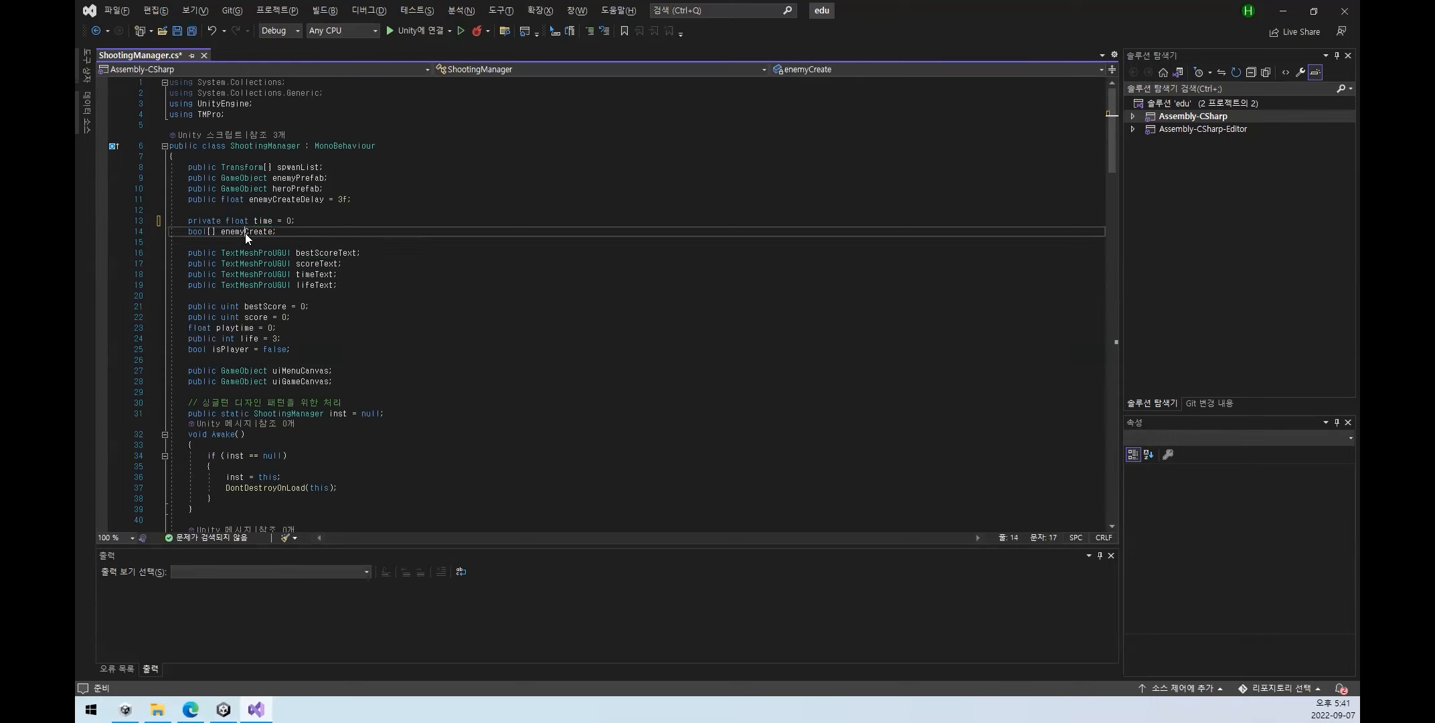
pyautogui.click(307, 231)
pyautogui.hotkey('alt', 'Tab')
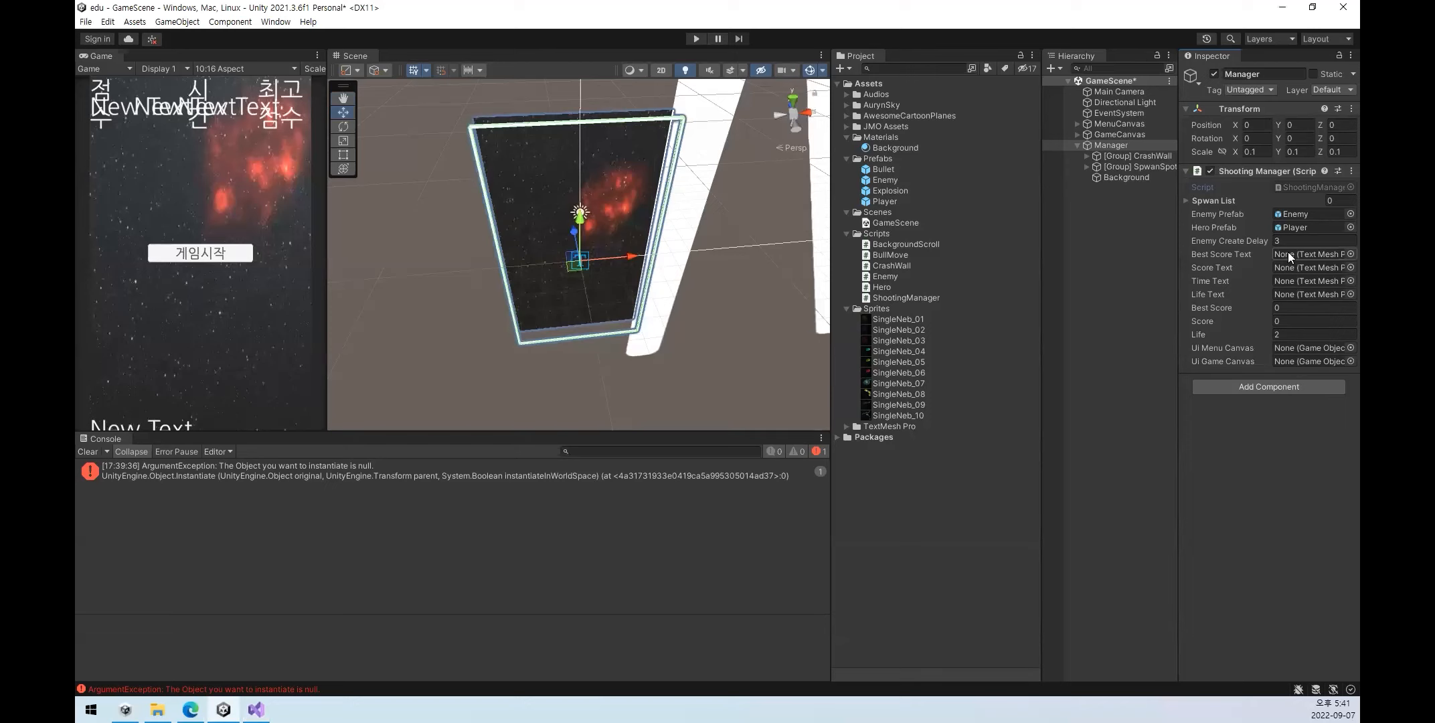
pyautogui.hotkey('alt', 'Tab')
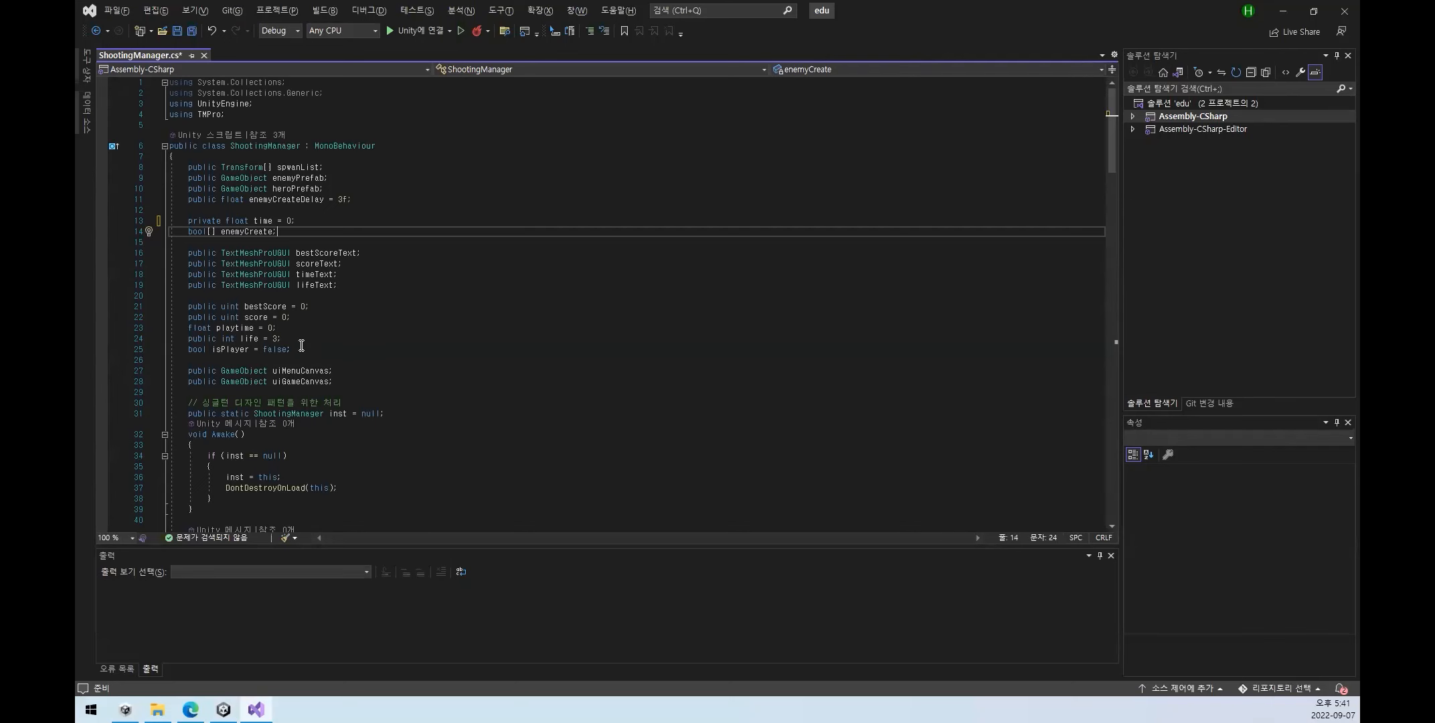
# - Check the private modifier on the time variable and save the ShootingManager script
pyautogui.doubleClick(209, 220)
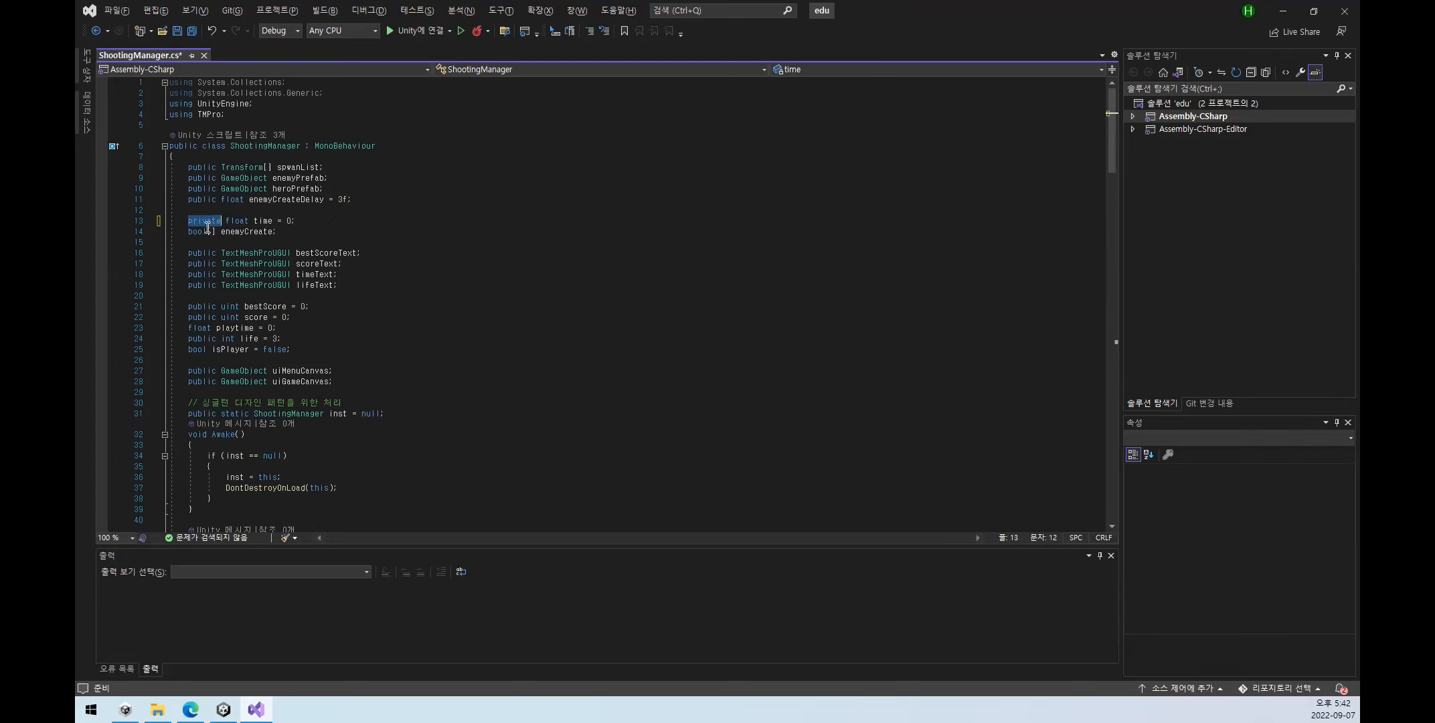
pyautogui.click(316, 219)
pyautogui.hotkey('ctrl', 's')
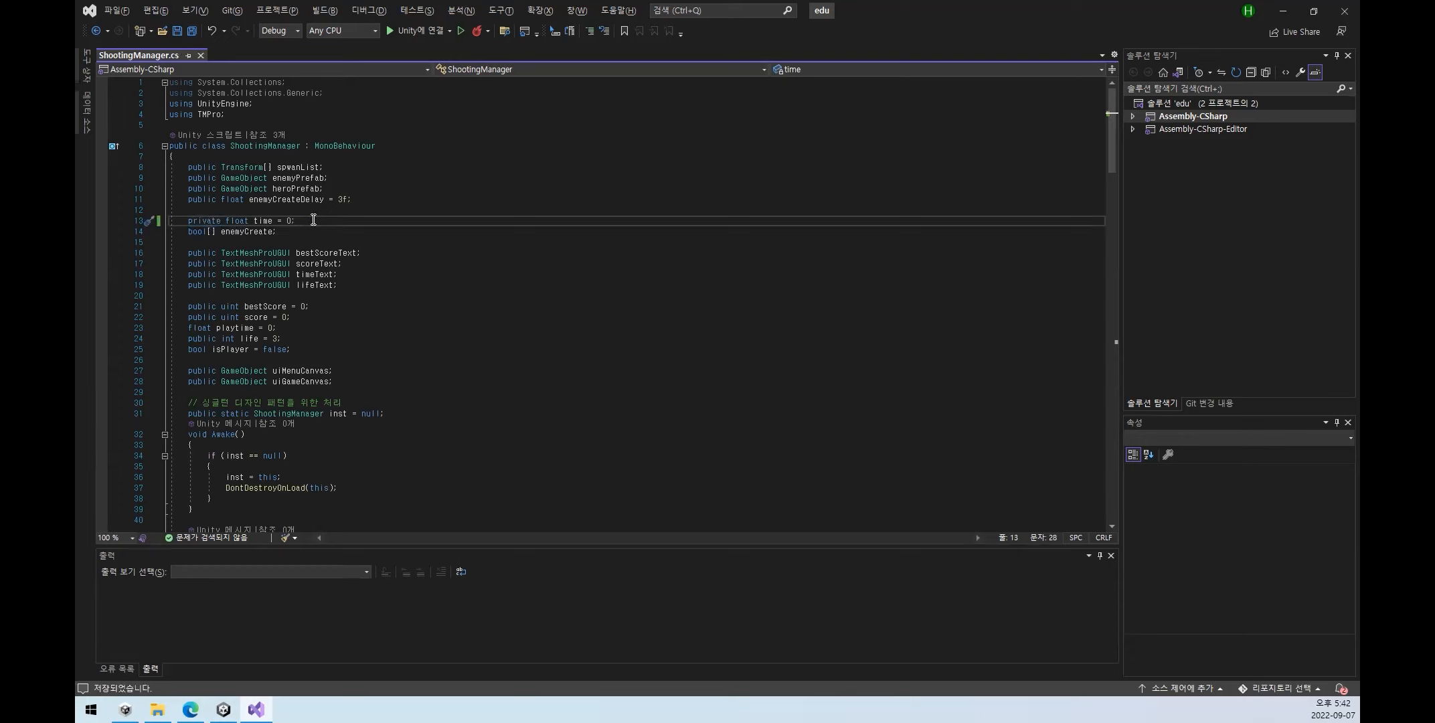
pyautogui.click(265, 228)
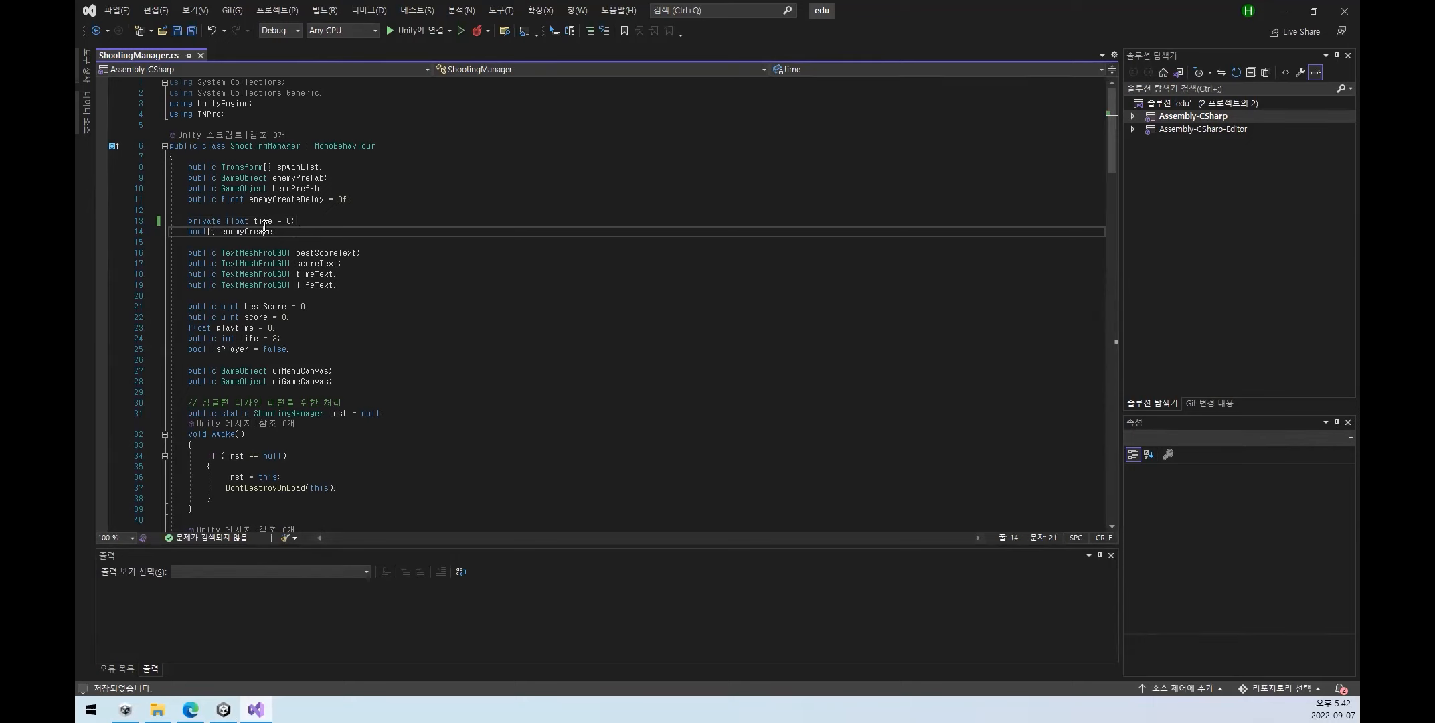
pyautogui.click(363, 221)
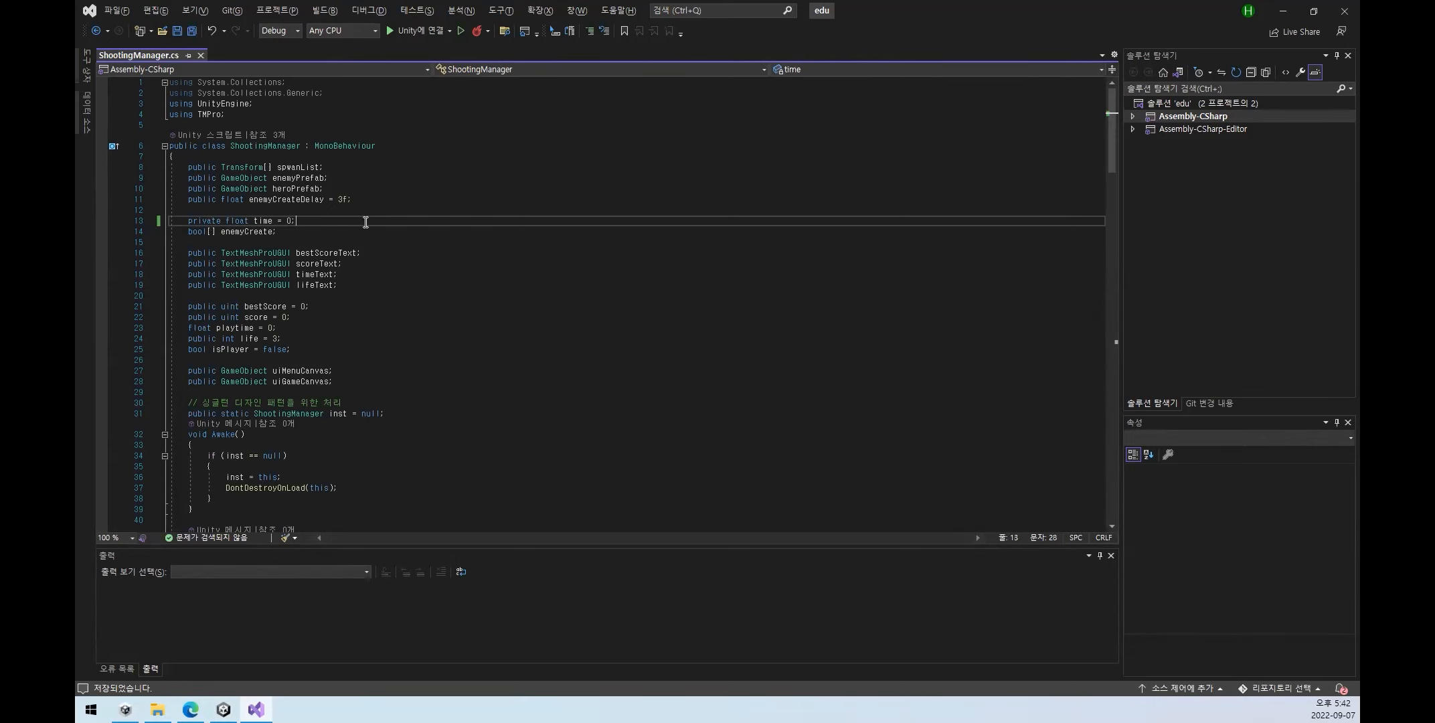
pyautogui.click(257, 148)
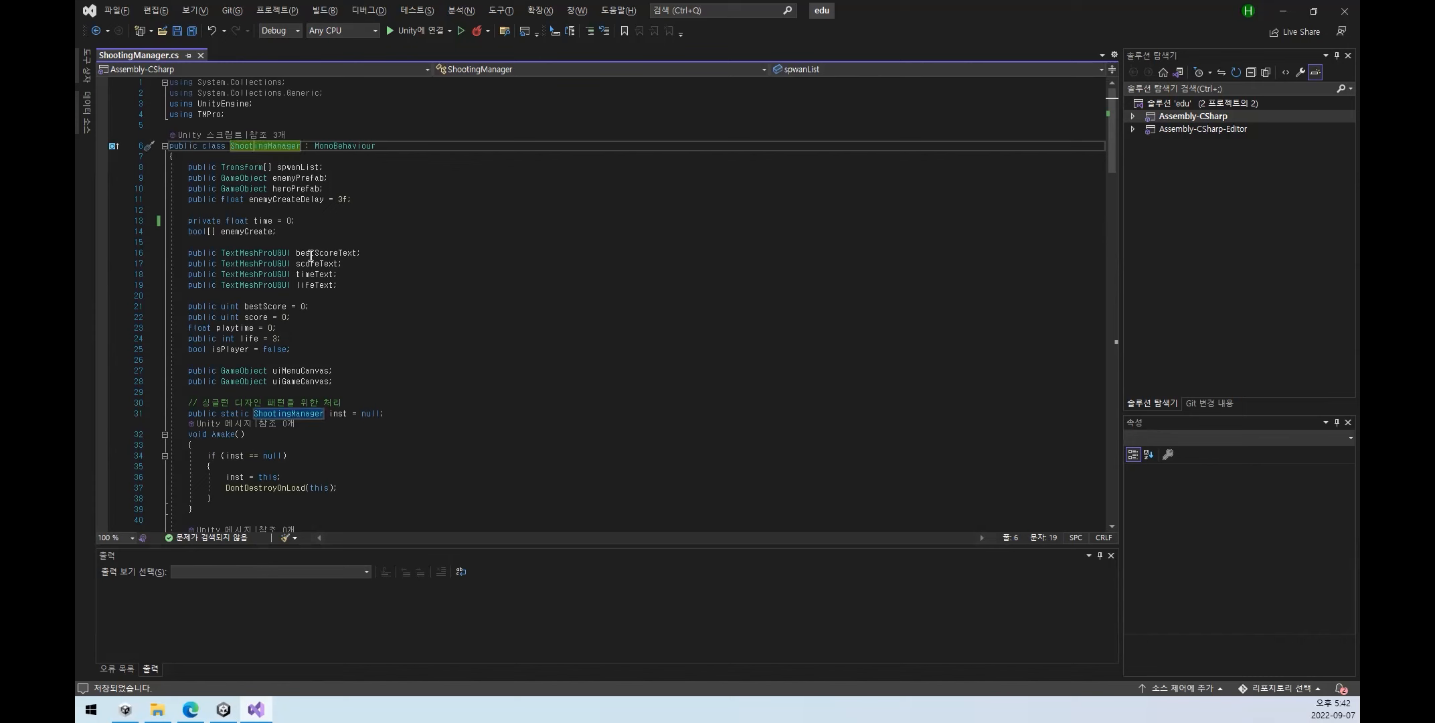
pyautogui.click(315, 218)
# - Switch to Unity and widen the Inspector so the Shooting Manager fields are fully readable, narrowing the Project area
pyautogui.hotkey('alt', 'Tab')
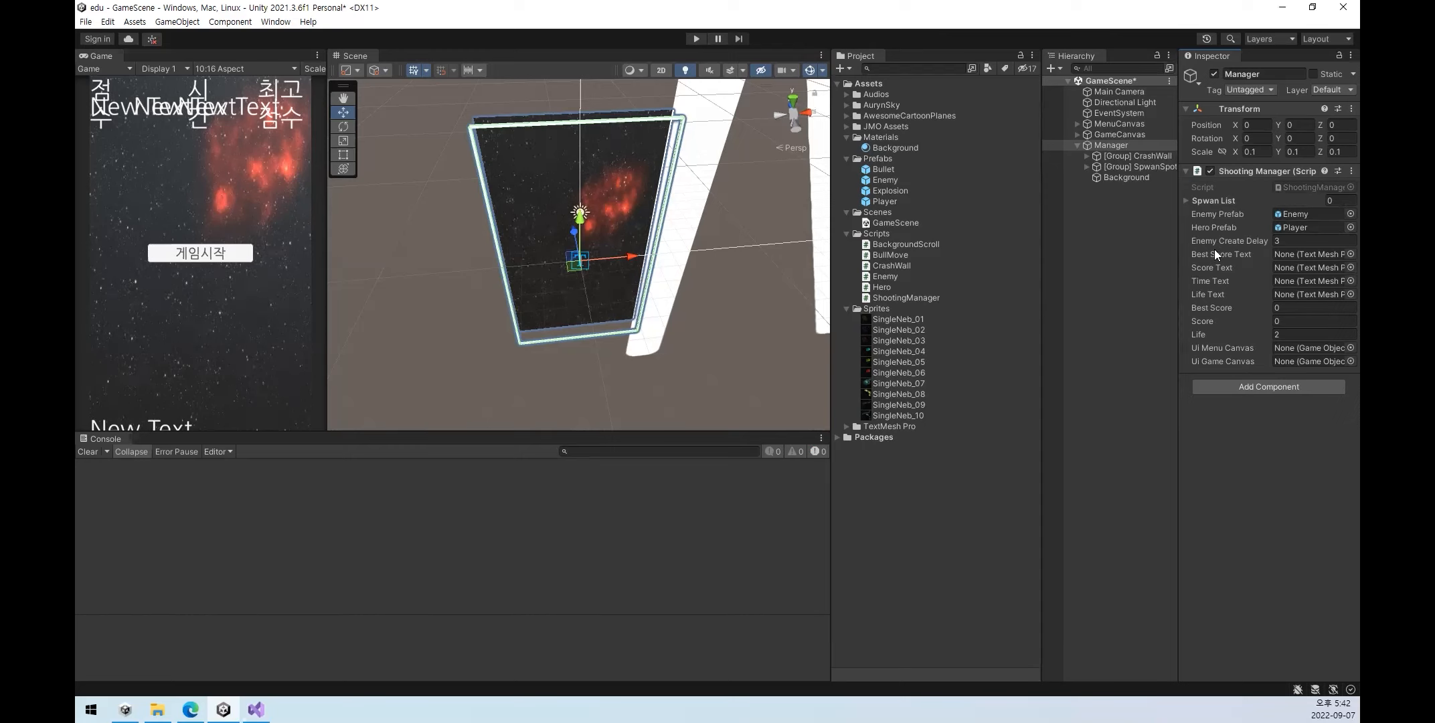
pyautogui.moveTo(1041, 262); pyautogui.dragTo(903, 261)
pyautogui.moveTo(1177, 284); pyautogui.dragTo(1095, 288)
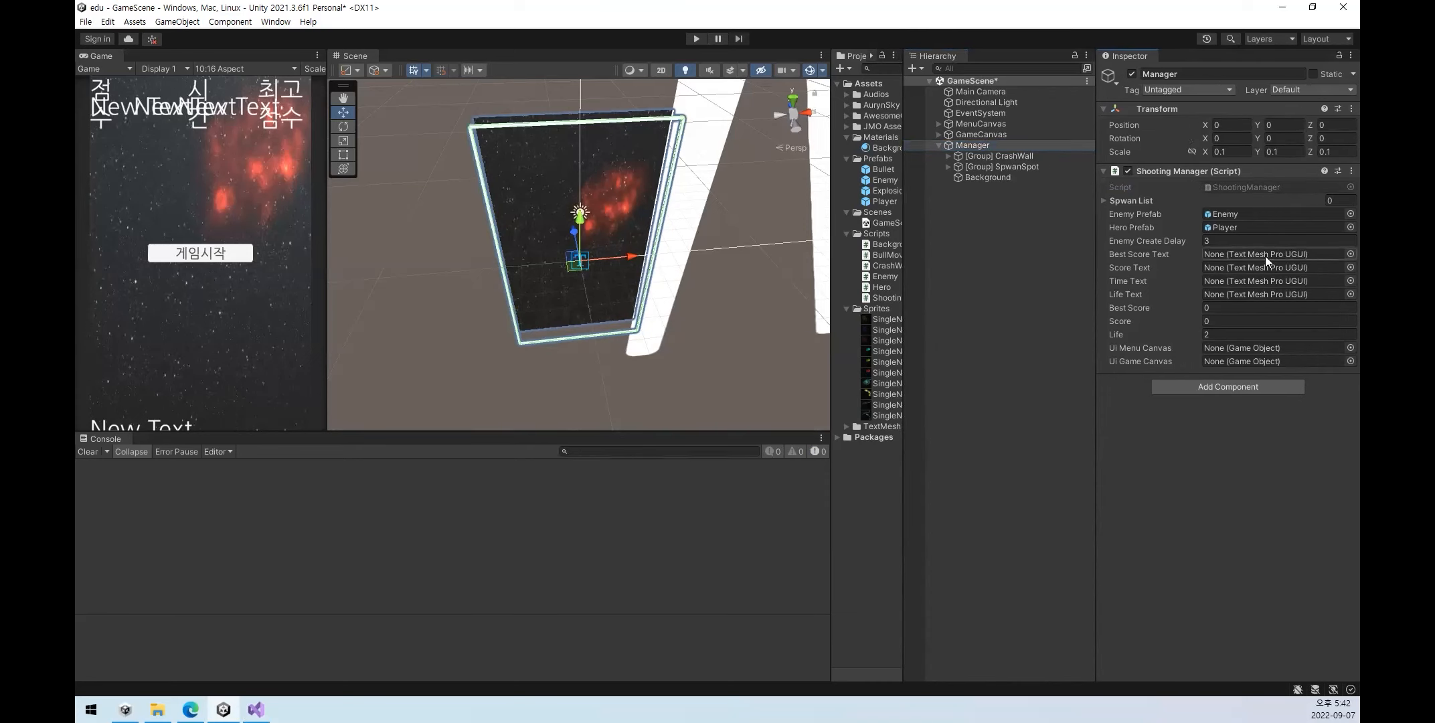
# - Clear the Hero Prefab reference of Manager's Shooting Manager component by choosing None
pyautogui.click(1349, 227)
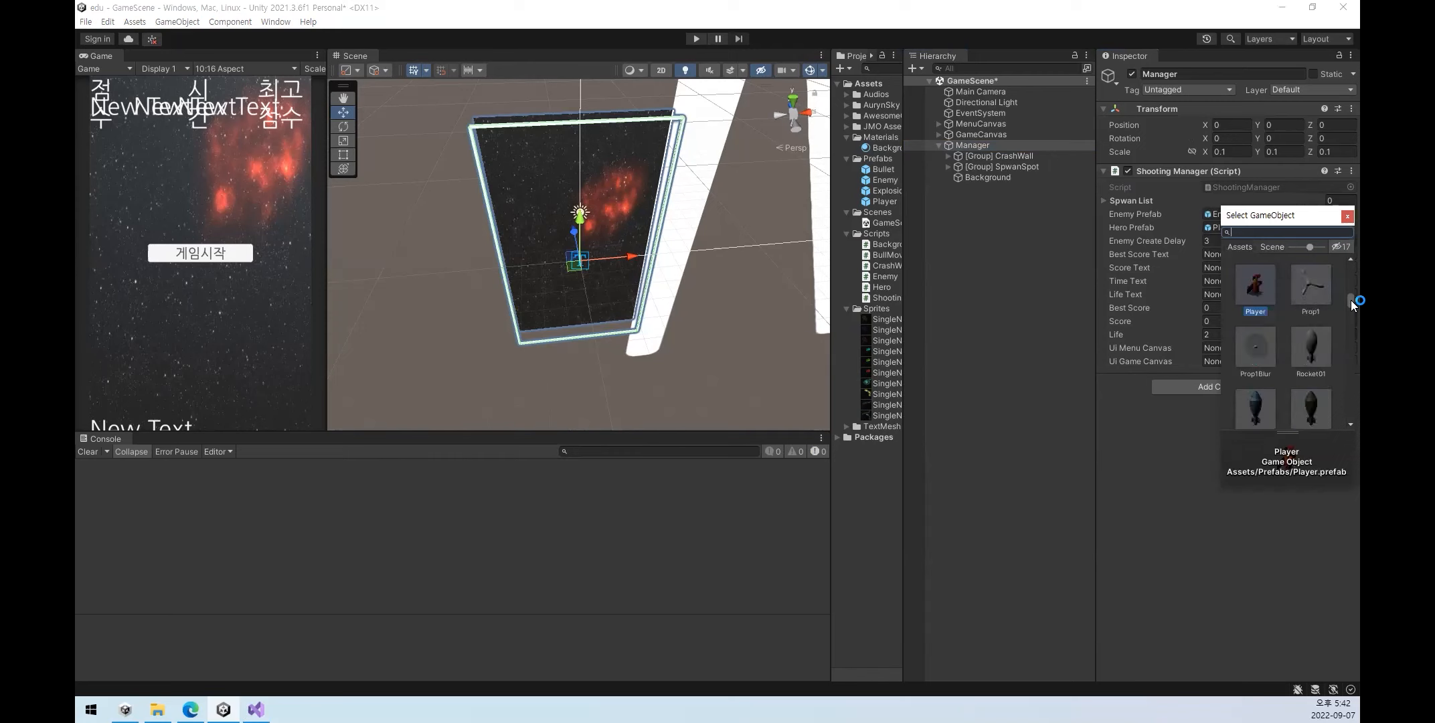
pyautogui.scroll(2, 1305, 314)
pyautogui.click(1254, 285)
pyautogui.click(1347, 216)
pyautogui.click(1238, 419)
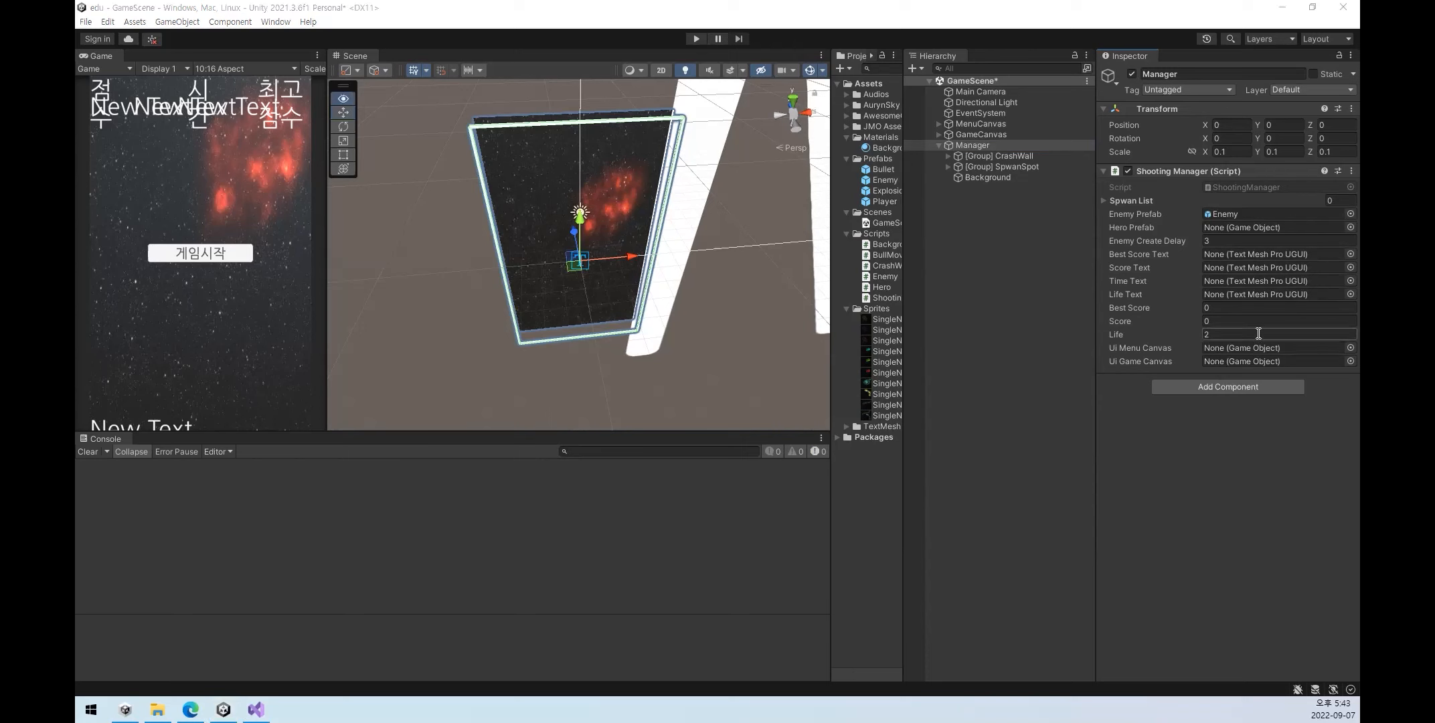
# - Switch to Visual Studio and check the GameObject type of the enemyPrefab and heroPrefab variables
pyautogui.hotkey('alt', 'Tab')
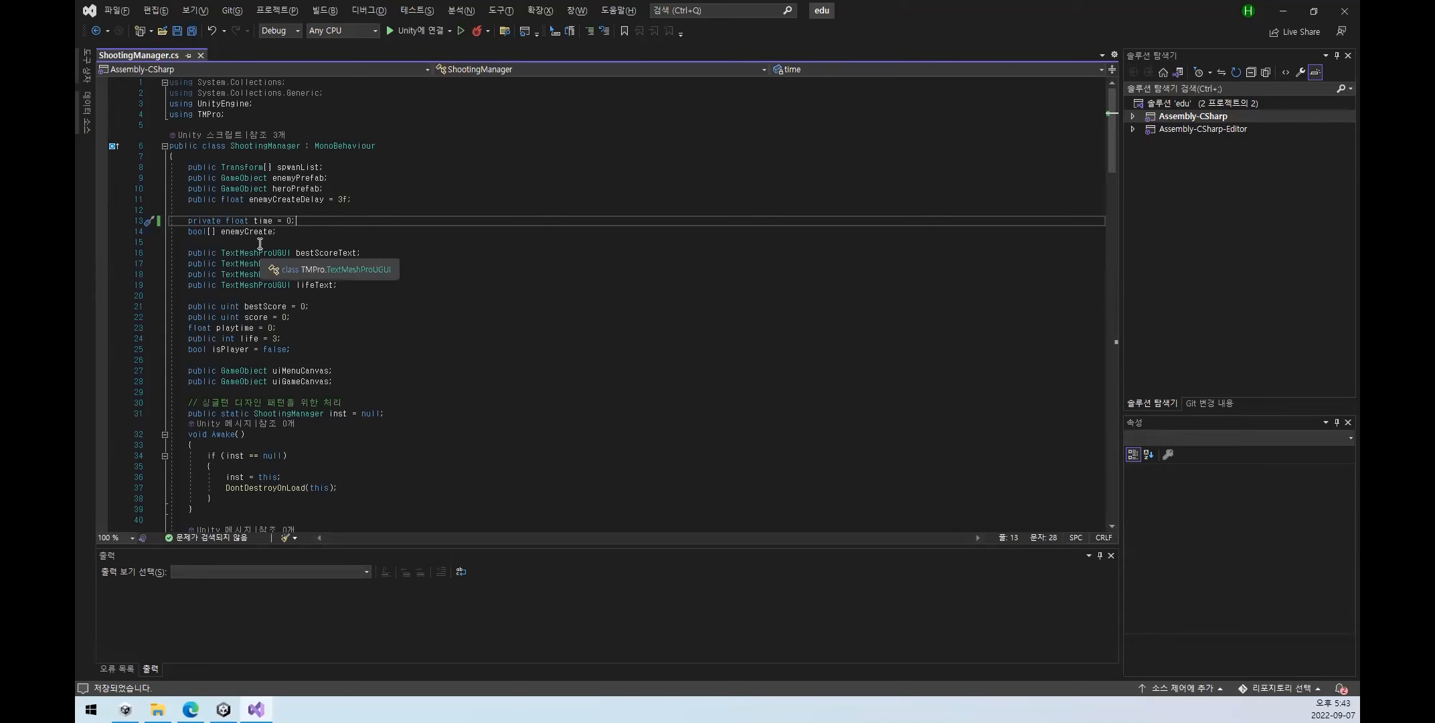
pyautogui.click(245, 179)
pyautogui.doubleClick(245, 188)
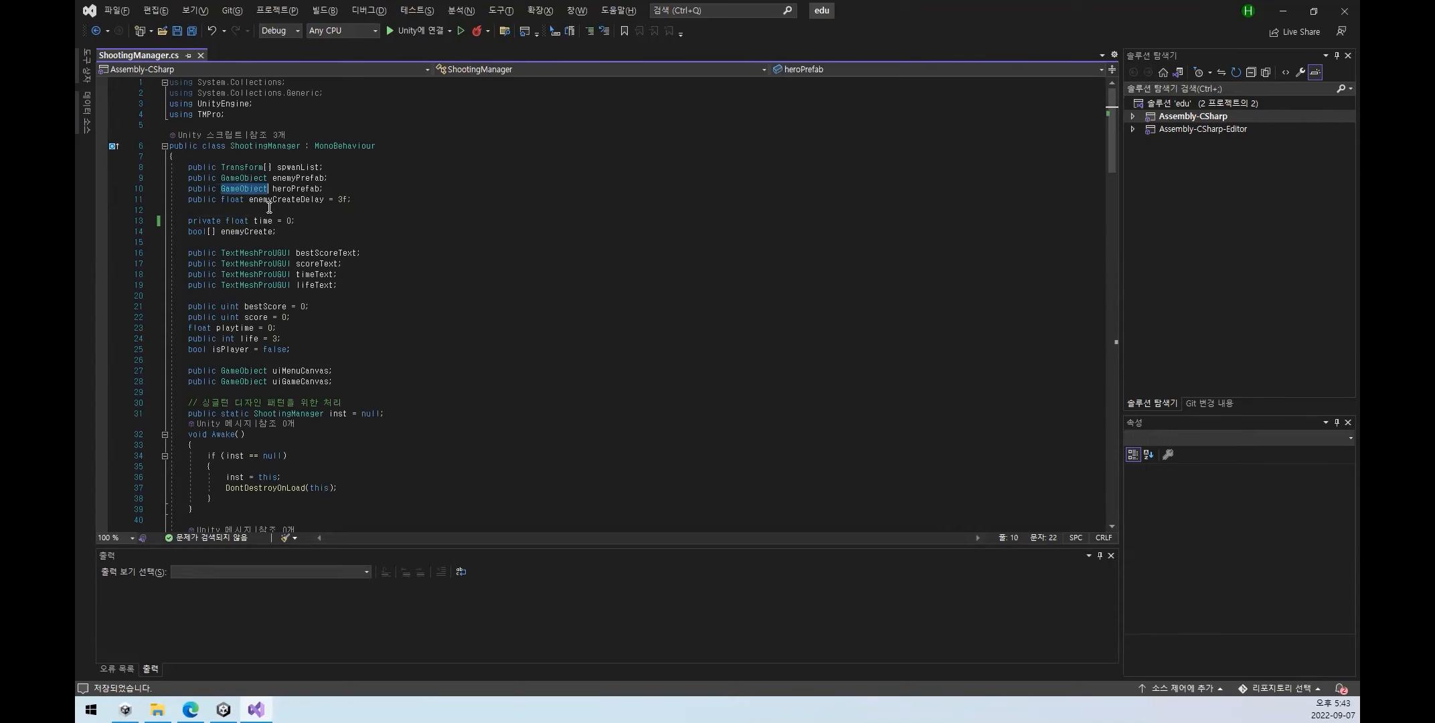
# - Compare the TextMeshProUGUI type of bestScoreText in Visual Studio with the text fields of Manager's Shooting Manager component in Unity
pyautogui.hotkey('alt', 'Tab')
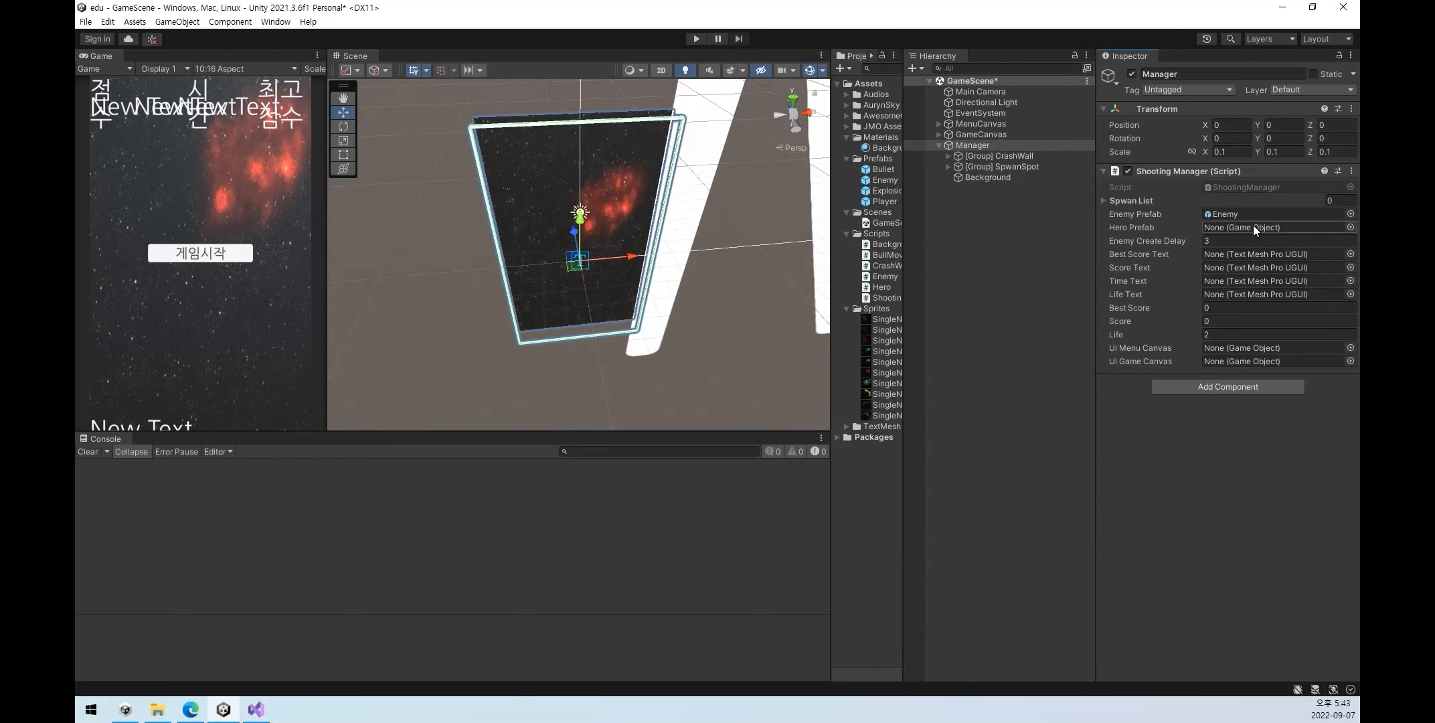
pyautogui.hotkey('alt', 'Tab')
pyautogui.doubleClick(237, 256)
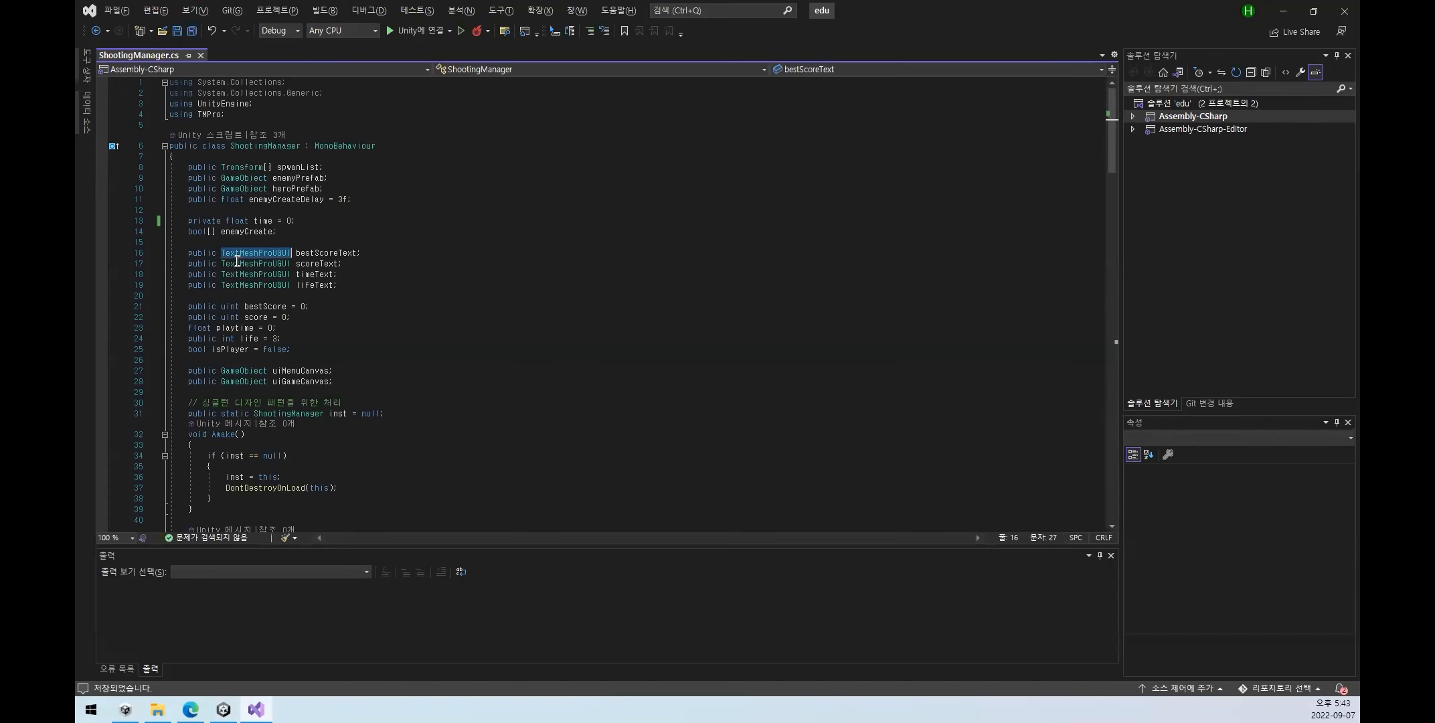
pyautogui.hotkey('alt', 'Tab')
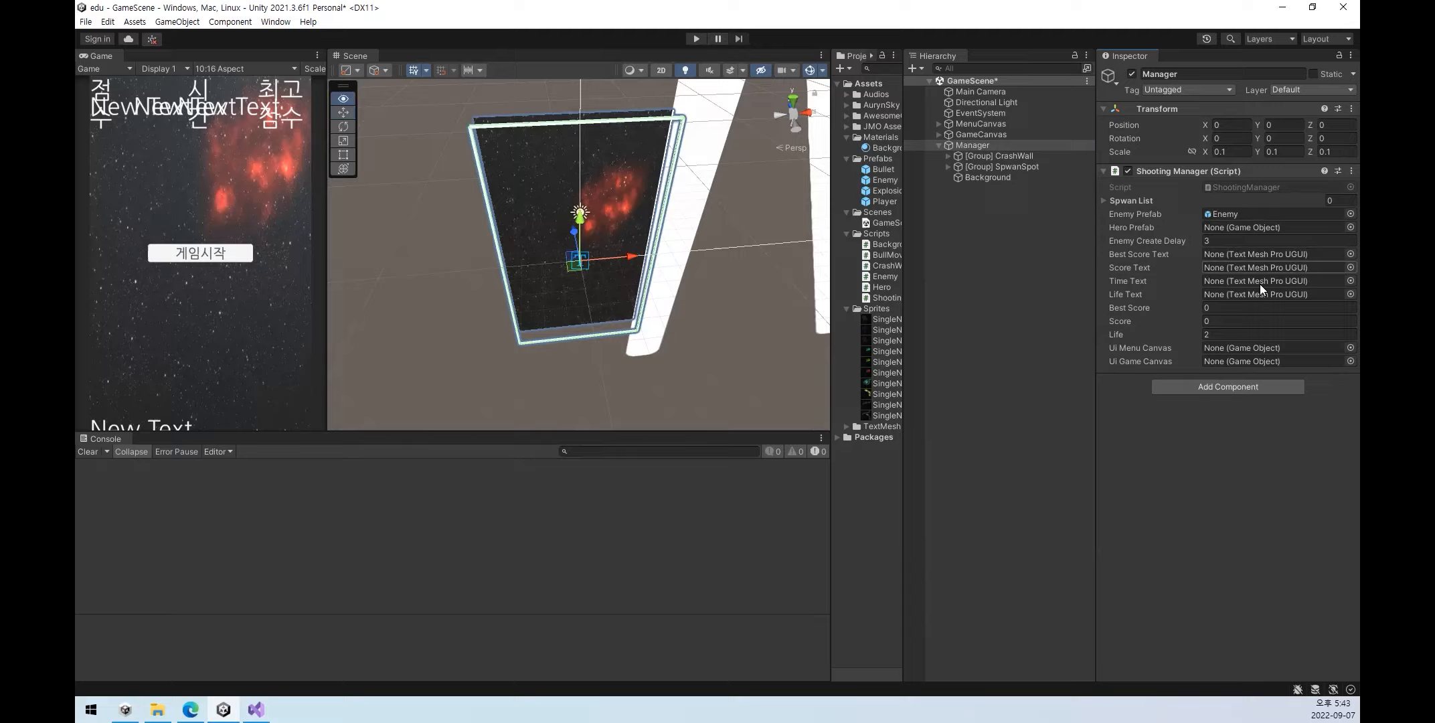
pyautogui.hotkey('alt', 'Tab')
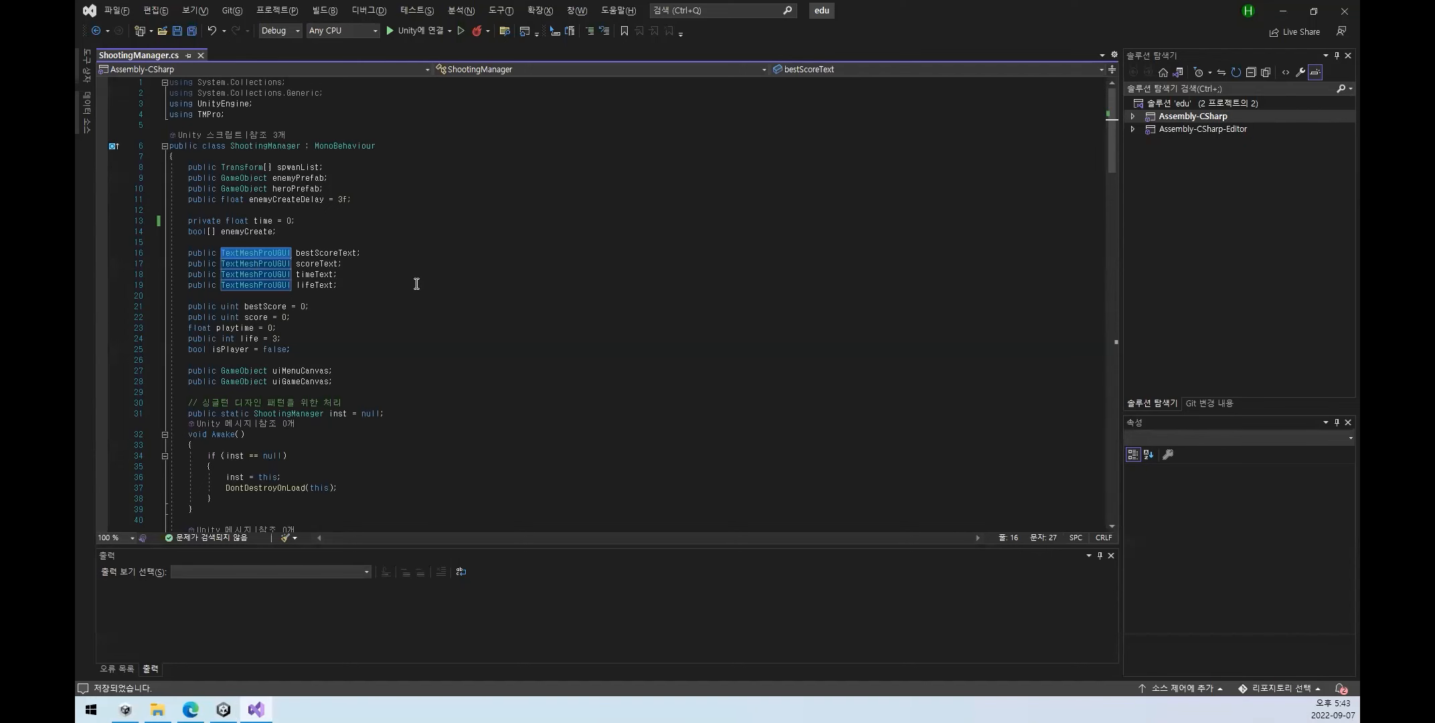
pyautogui.hotkey('alt', 'Tab')
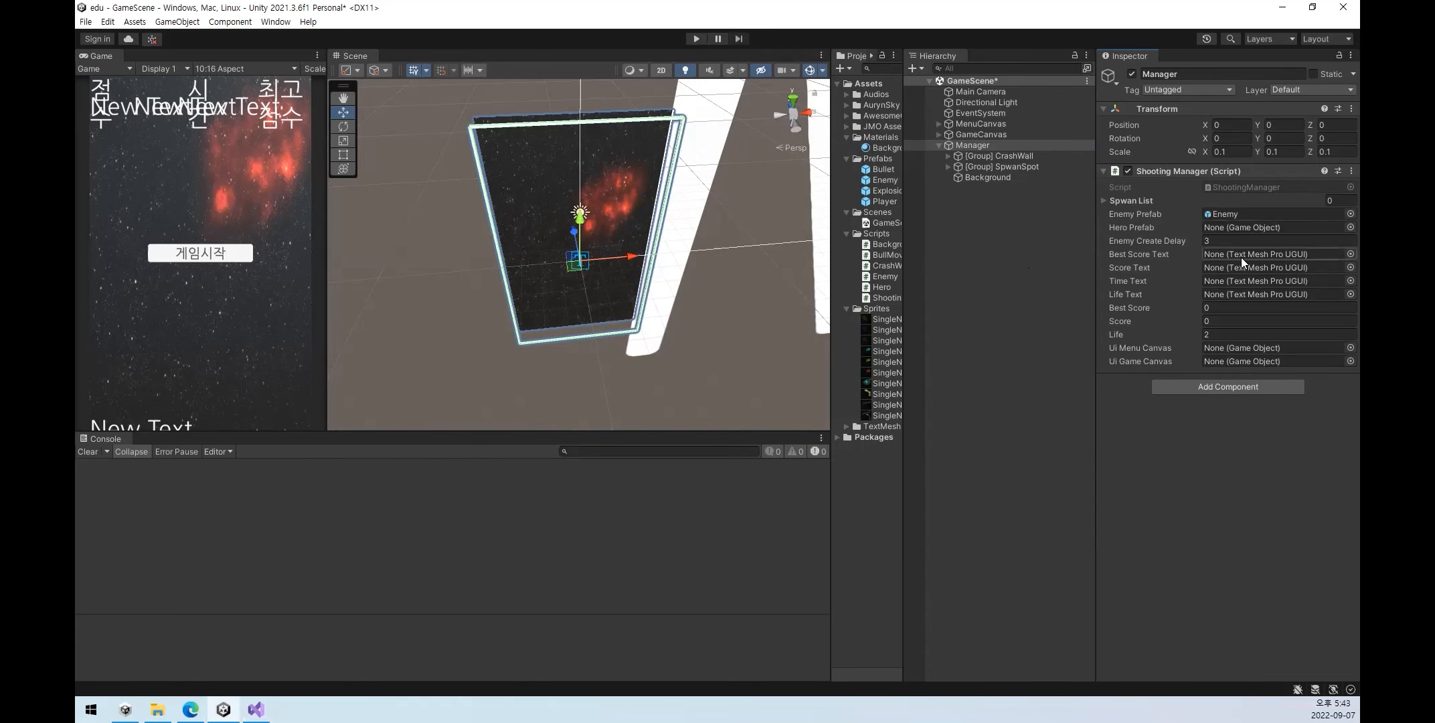
# - Switch to Visual Studio, examine the class information of bestScoreText's type, and compare it with the empty text references in Unity
pyautogui.hotkey('alt', 'Tab')
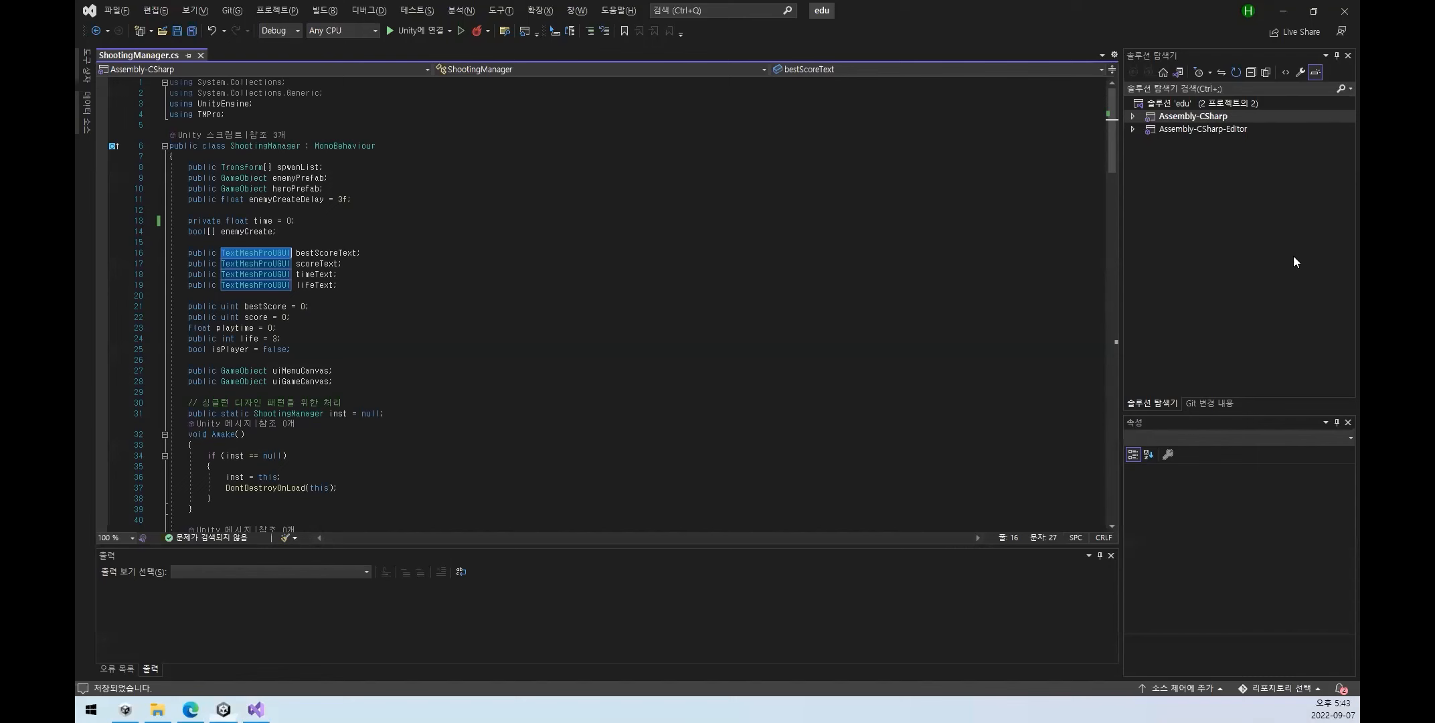
pyautogui.click(240, 252)
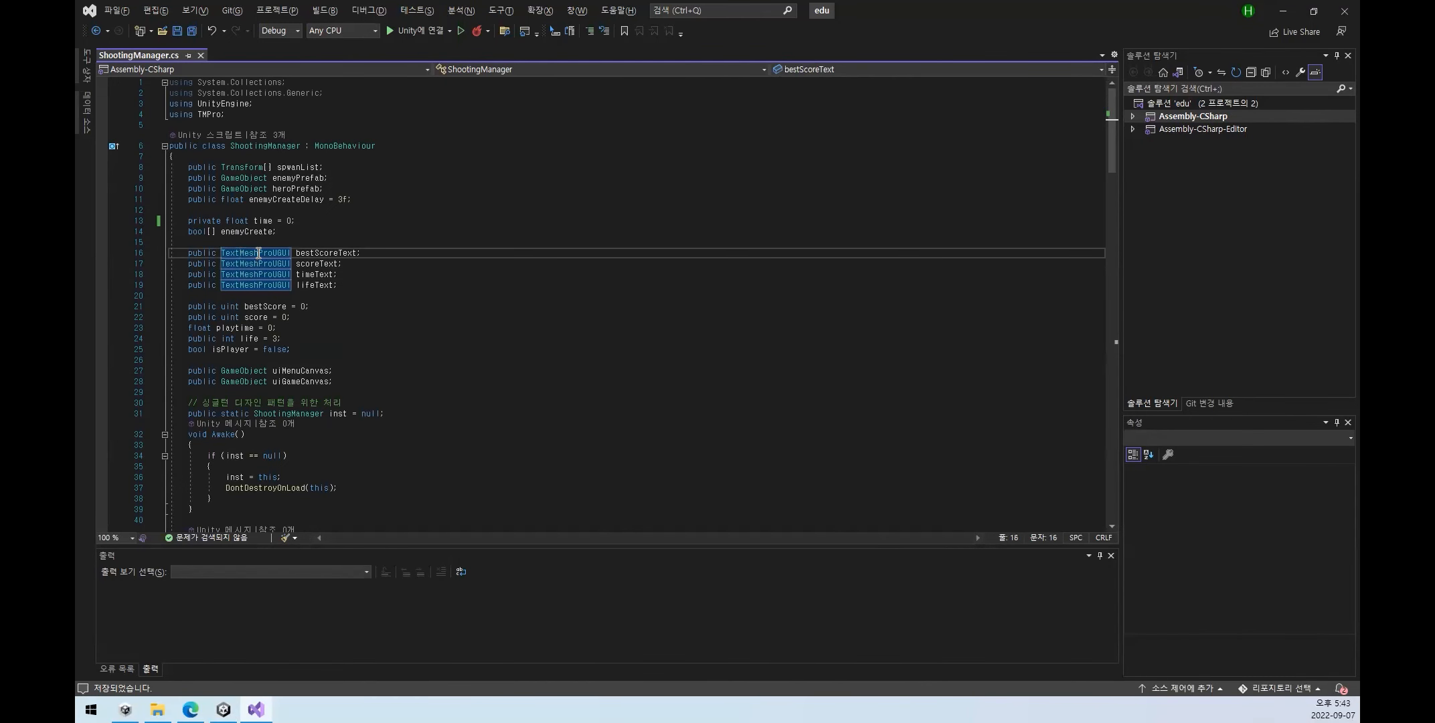
pyautogui.click(284, 252)
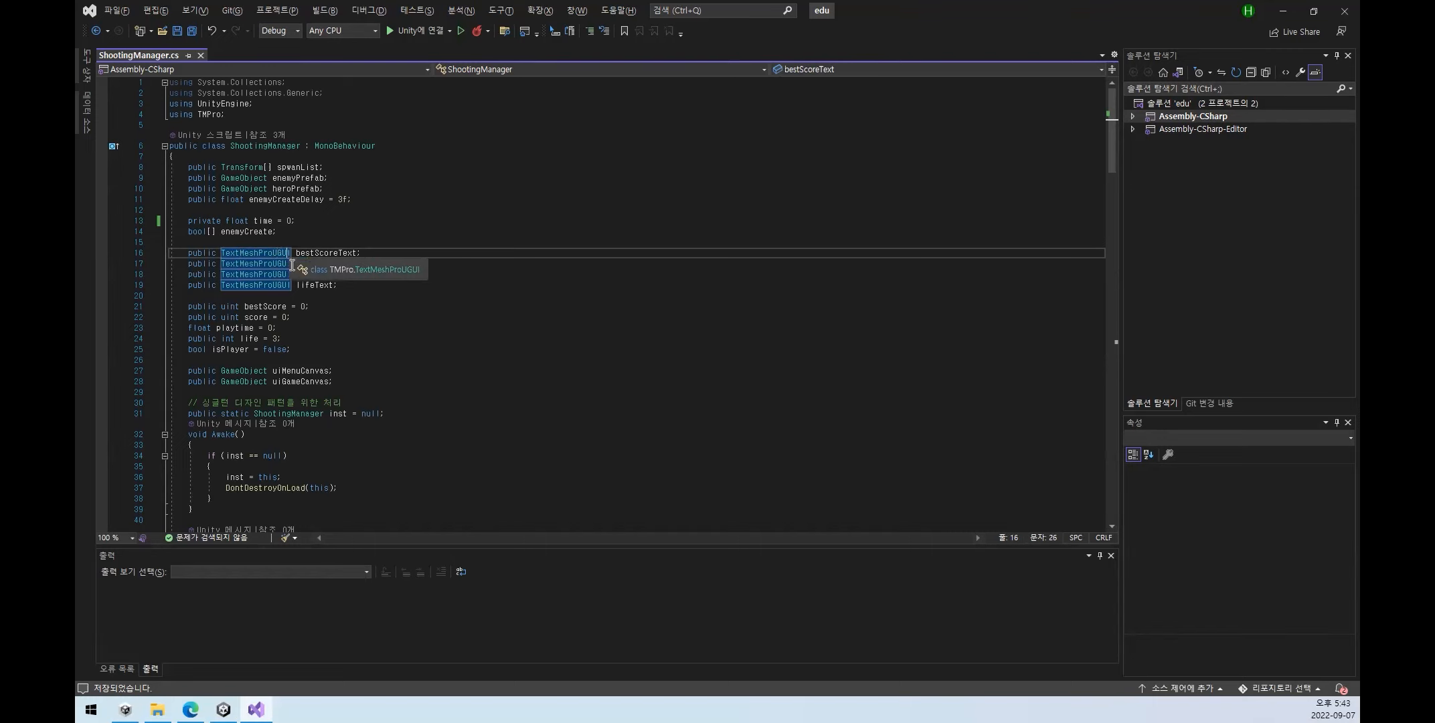
pyautogui.click(407, 253)
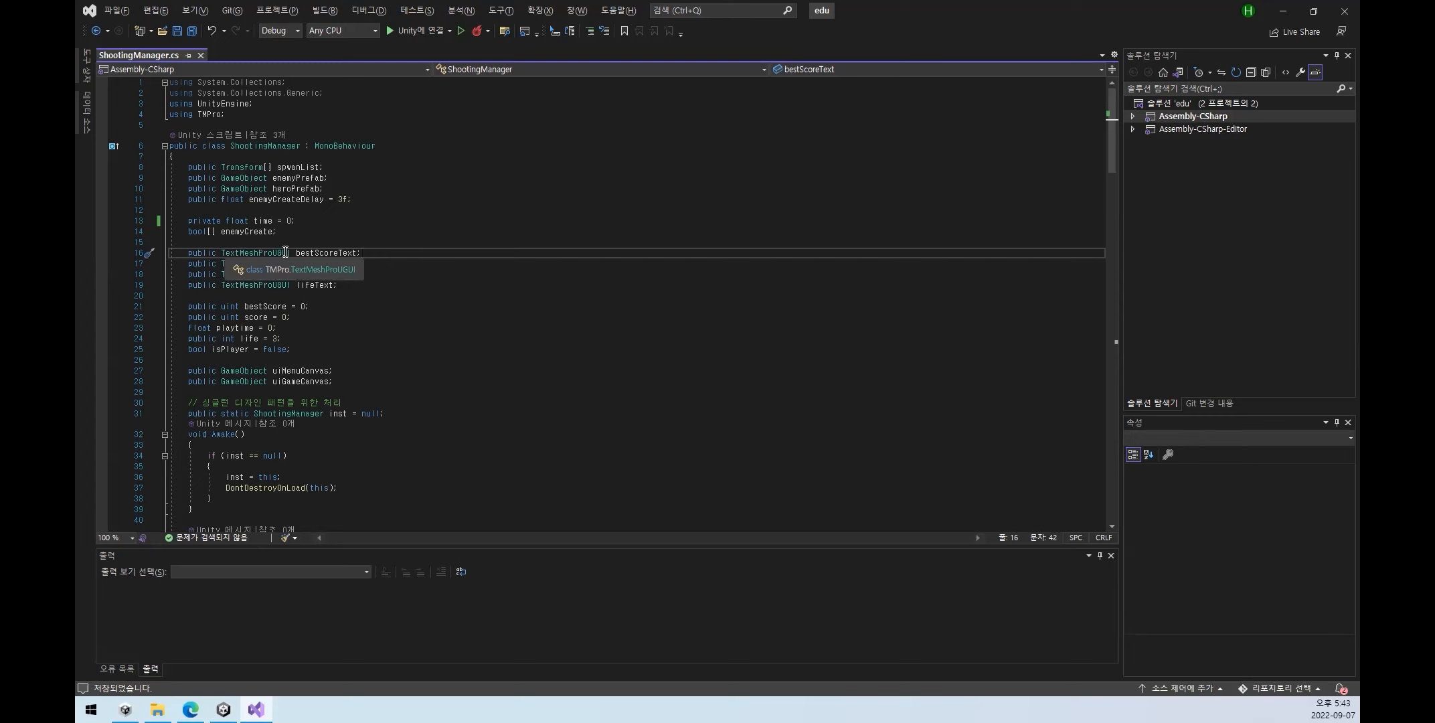
pyautogui.hotkey('alt', 'Tab')
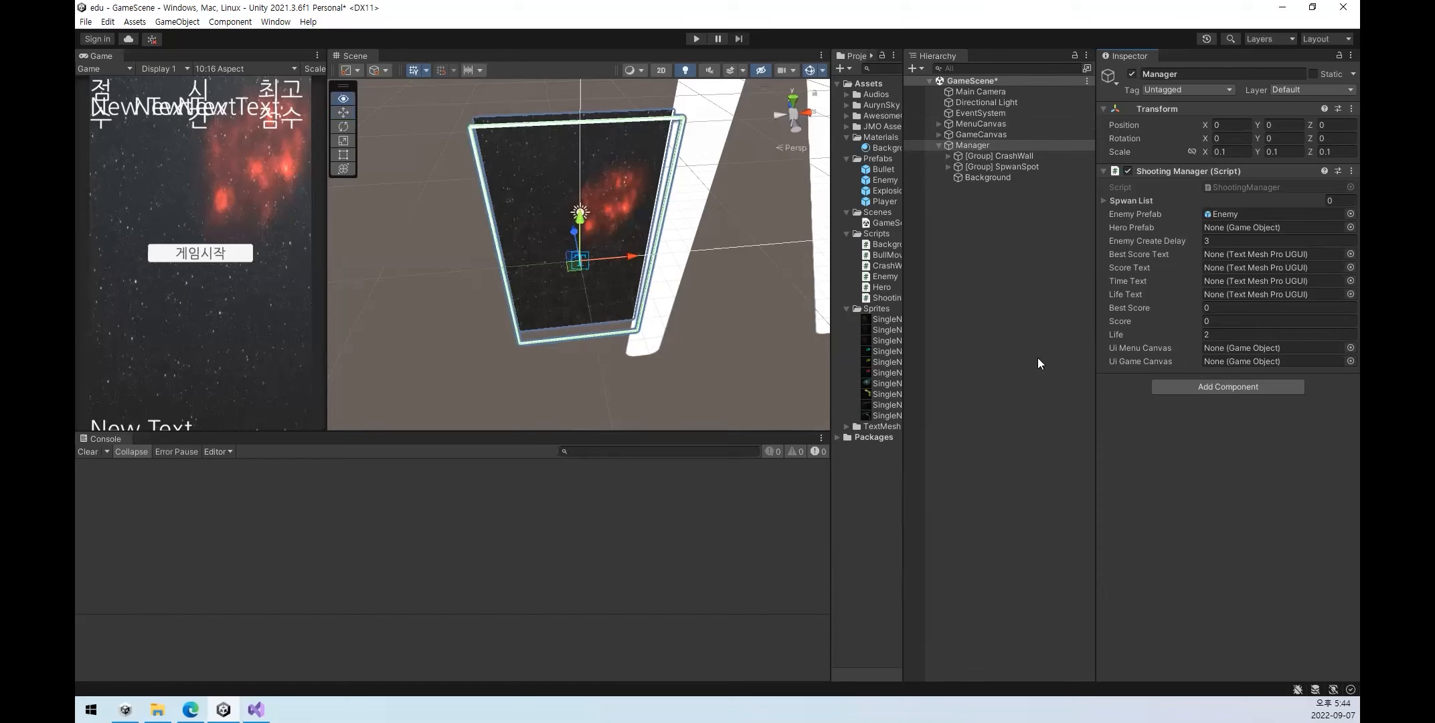
pyautogui.hotkey('alt', 'Tab')
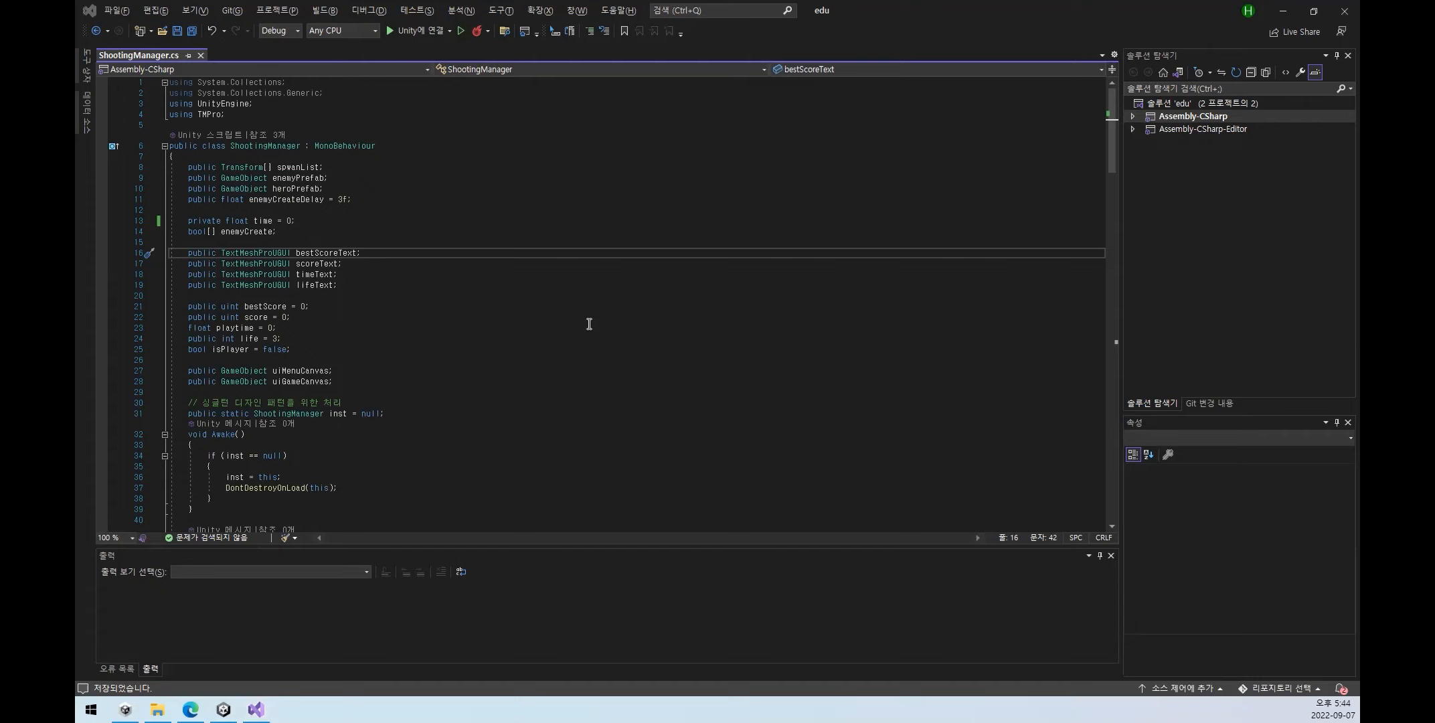
pyautogui.hotkey('alt', 'Tab')
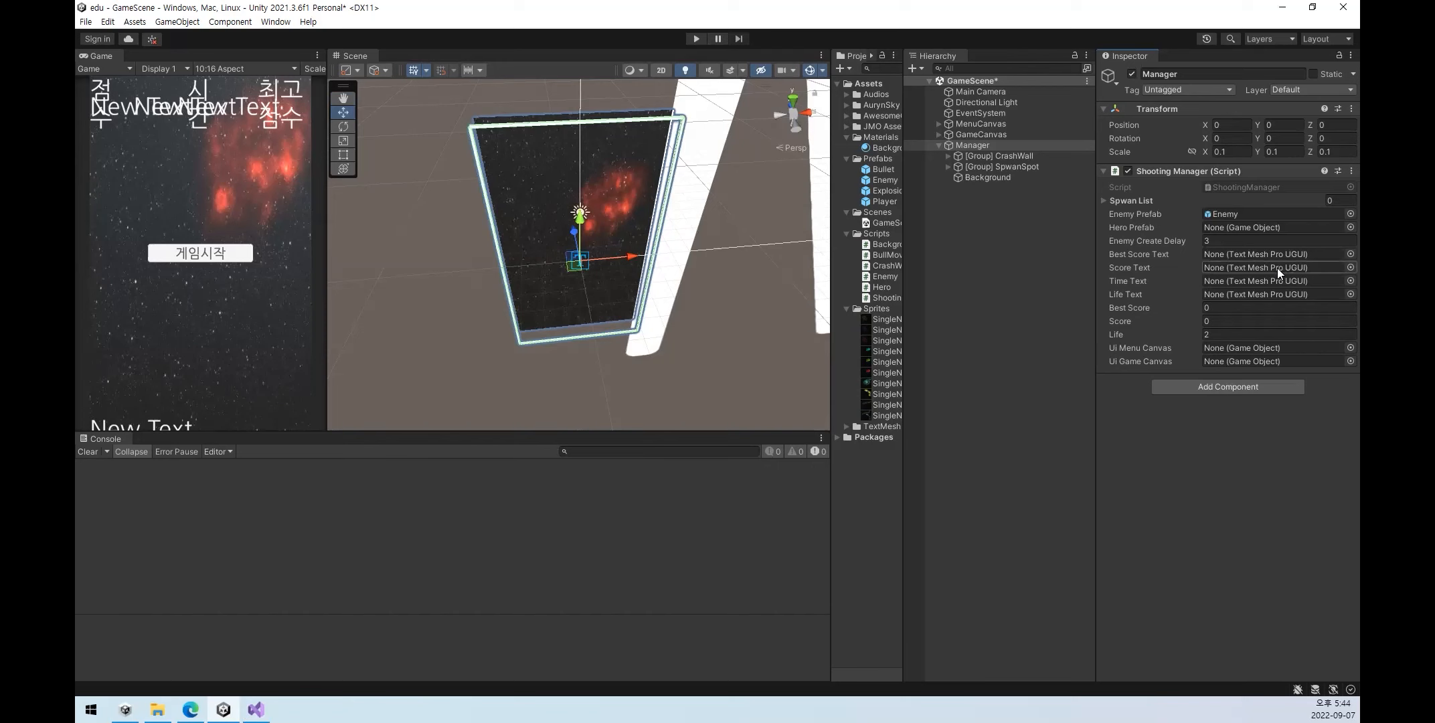
# - Switch to Visual Studio and check the types of the timeText, uiMenuCanvas, enemyPrefab, heroPrefab and spwanList variables
pyautogui.hotkey('alt', 'Tab')
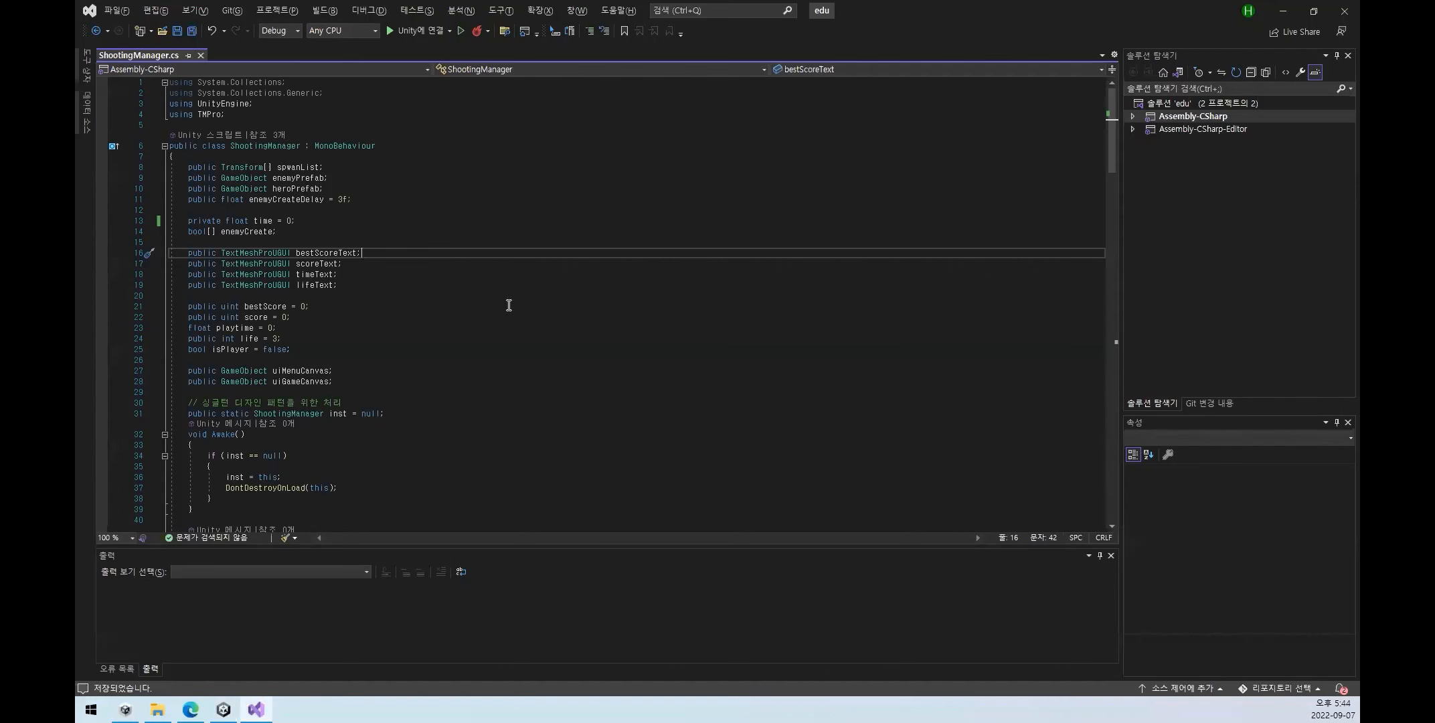
pyautogui.doubleClick(253, 275)
pyautogui.click(250, 373)
pyautogui.doubleClick(251, 372)
pyautogui.doubleClick(237, 178)
pyautogui.doubleClick(245, 189)
pyautogui.doubleClick(241, 178)
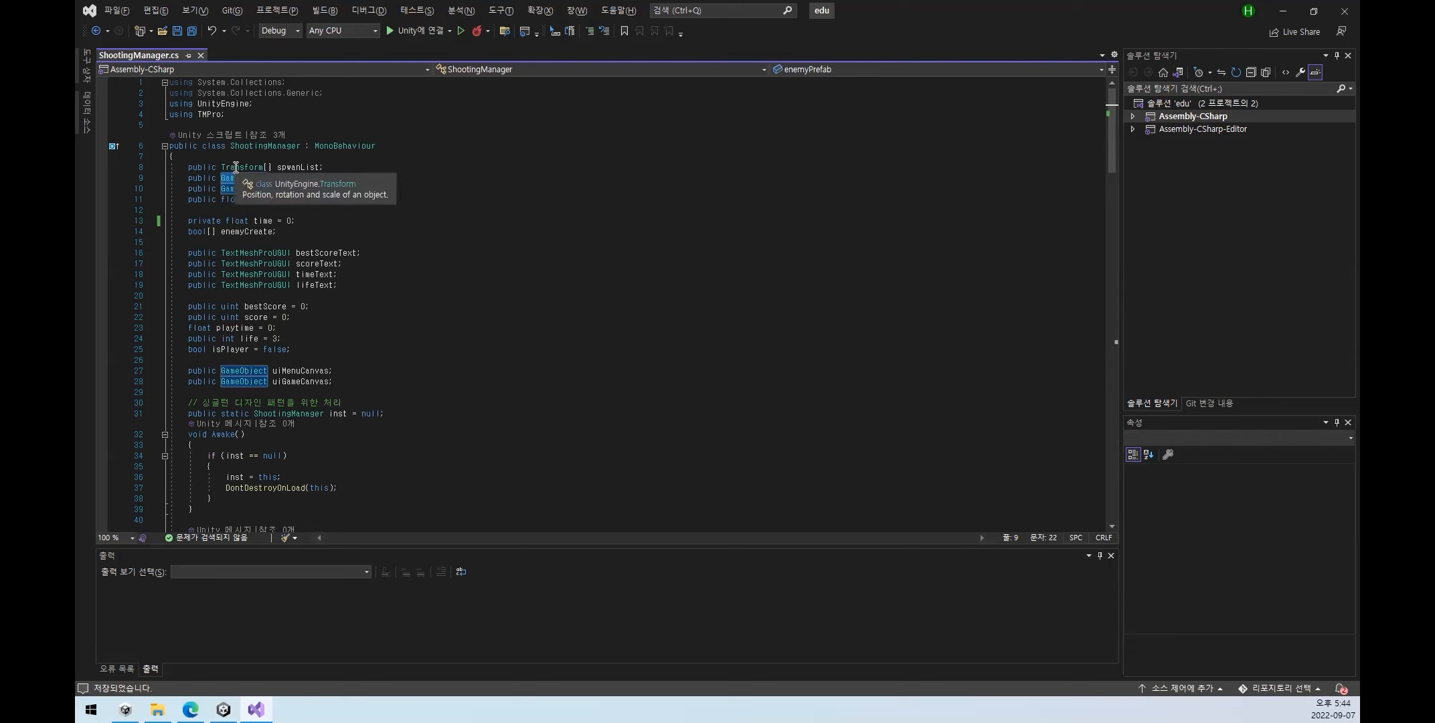
pyautogui.doubleClick(241, 167)
# - Switch to Unity and assign GameCanvas's Label HightScore object to the Best Score Text reference of Manager's Shooting Manager component
pyautogui.hotkey('alt', 'Tab')
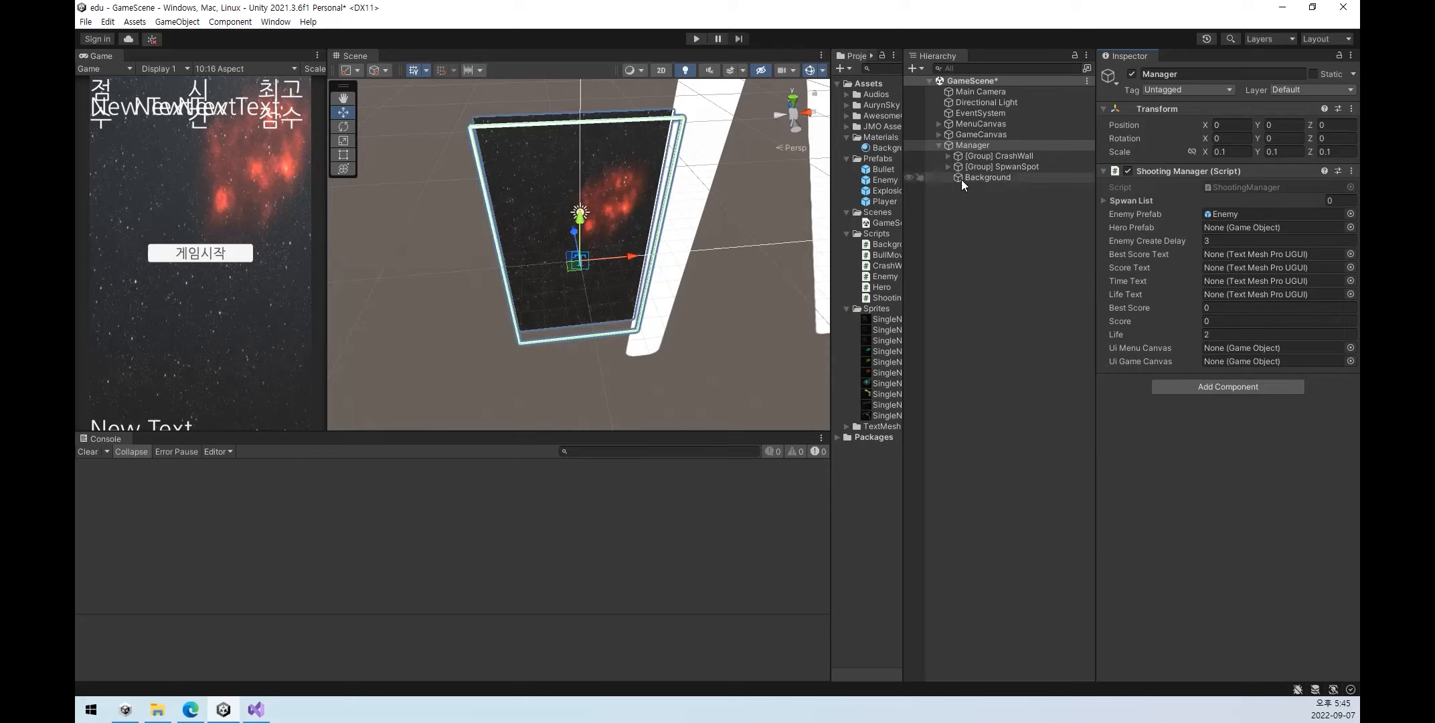
pyautogui.click(938, 135)
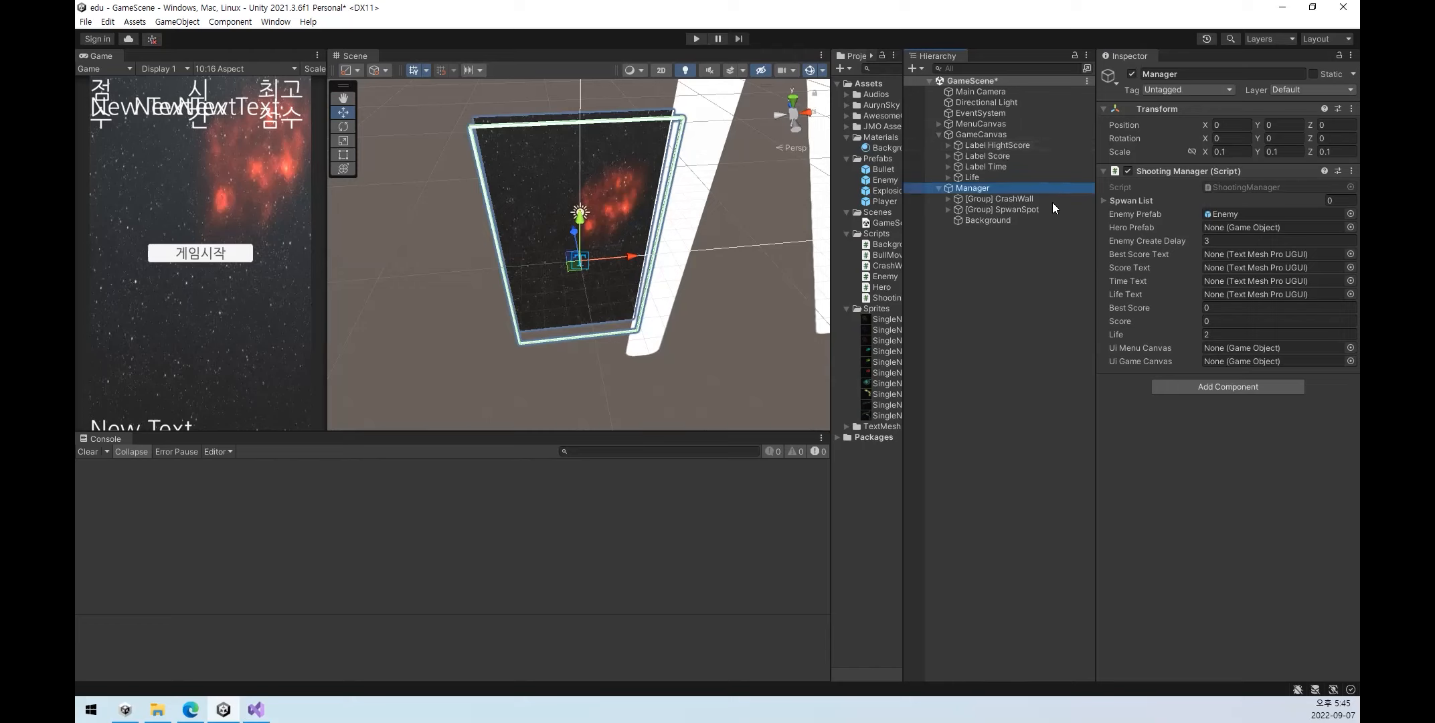
pyautogui.click(993, 146)
pyautogui.click(947, 145)
pyautogui.click(947, 146)
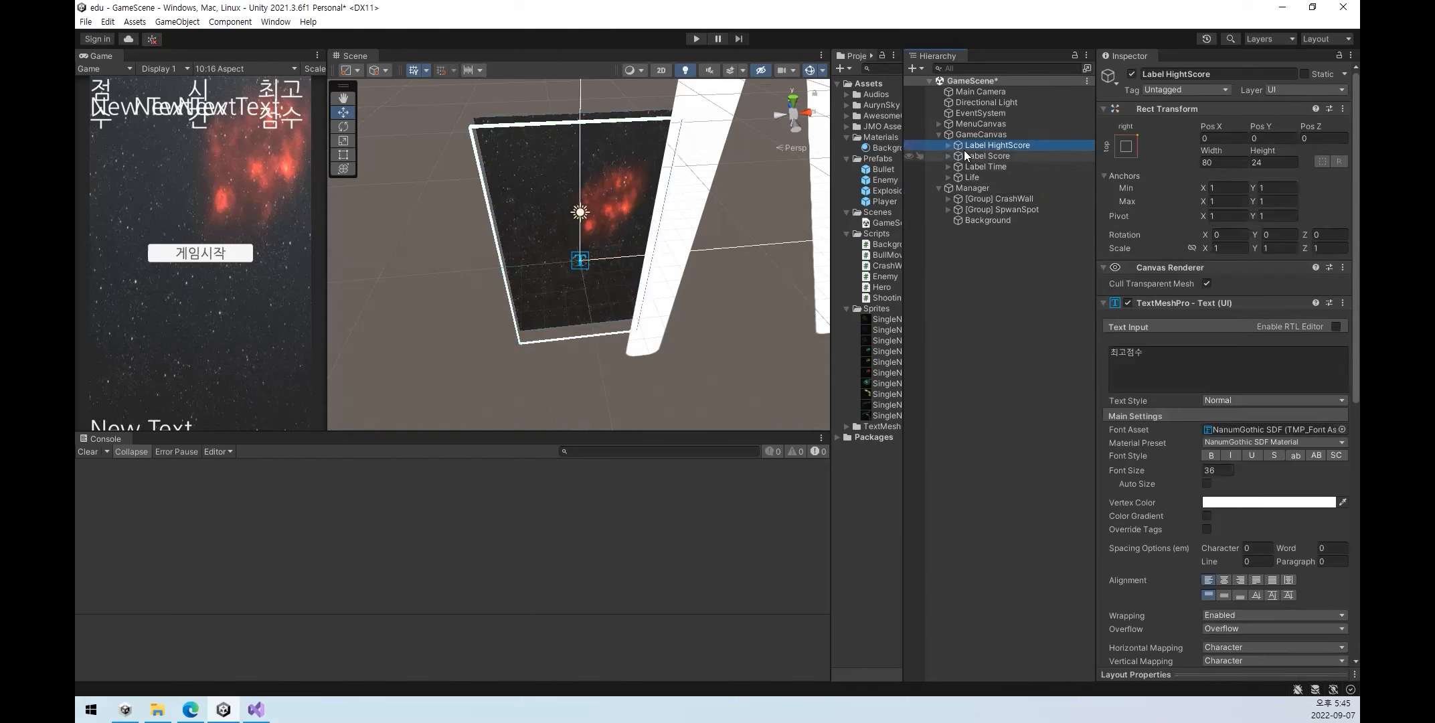
pyautogui.click(997, 188)
pyautogui.moveTo(988, 145); pyautogui.dragTo(1241, 251)
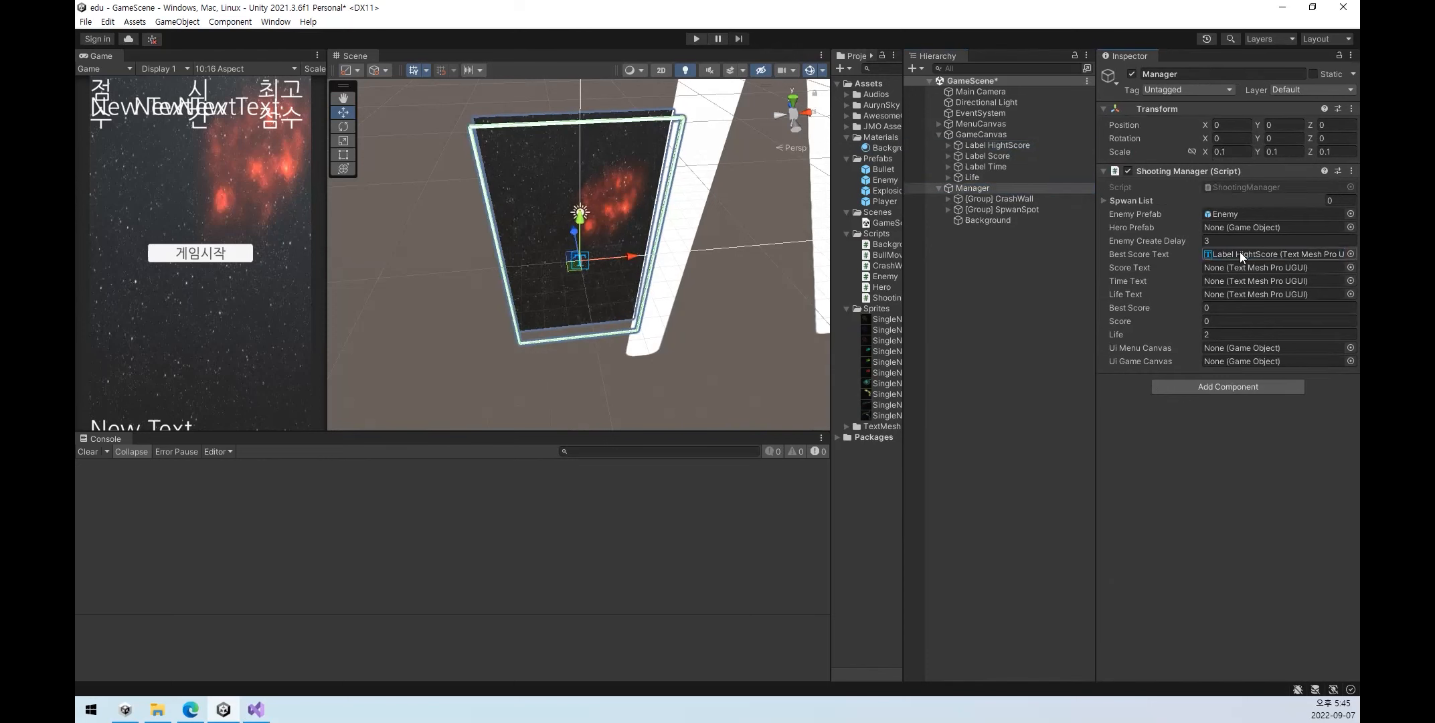
# - Assign Label Score to the Manager's Score Text field and Label Time to its Time Text field
pyautogui.moveTo(1003, 156); pyautogui.dragTo(1225, 268)
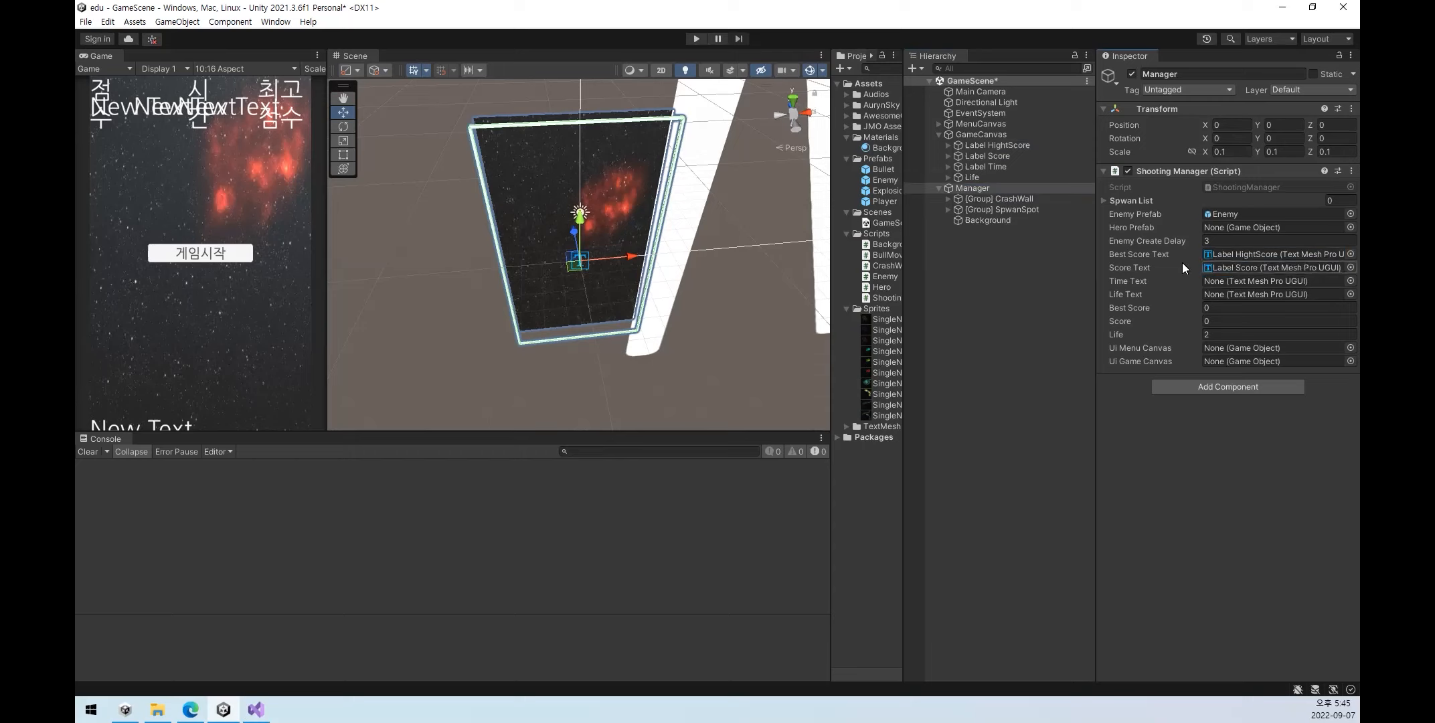
pyautogui.moveTo(991, 165); pyautogui.dragTo(1220, 284)
# - Assign Life's child Text (TMP) to the Manager's Life Text field and the Player prefab to its Hero Prefab field
pyautogui.moveTo(979, 178); pyautogui.dragTo(1274, 296)
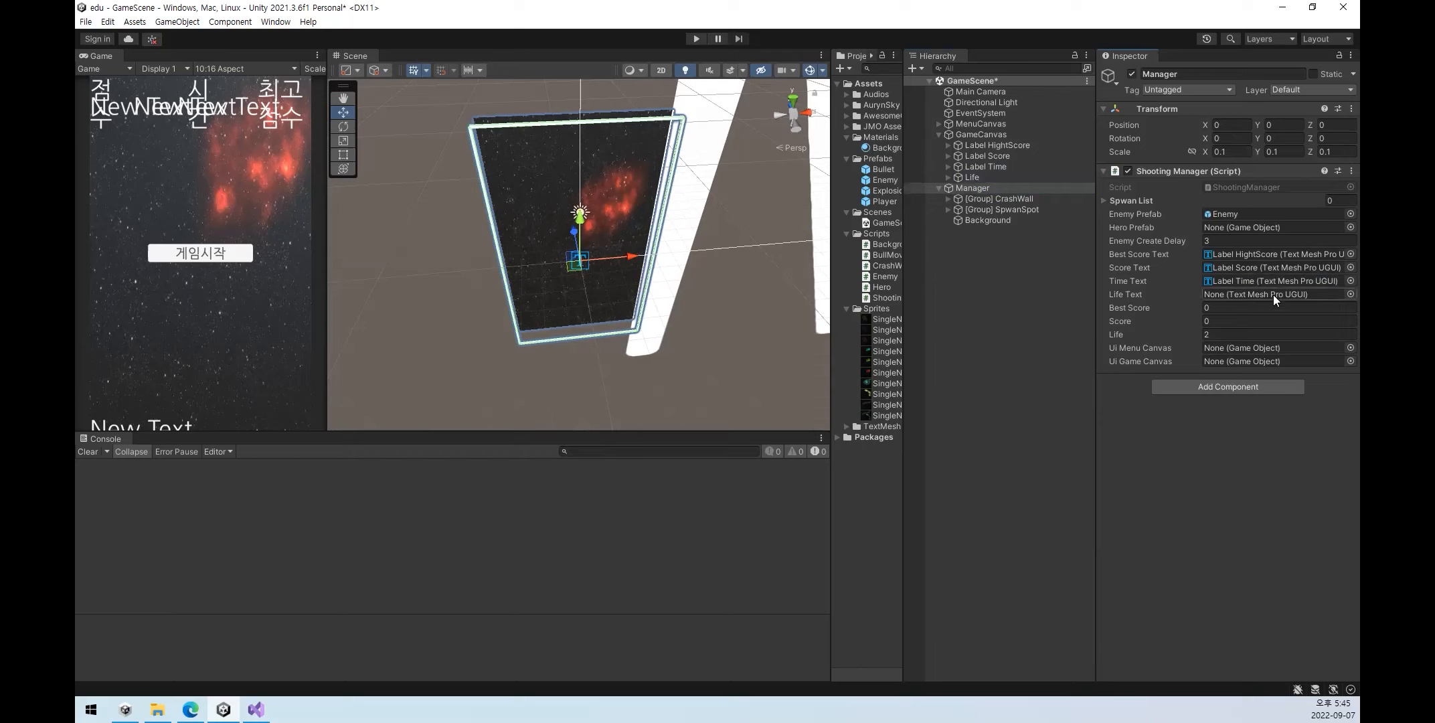
pyautogui.click(988, 178)
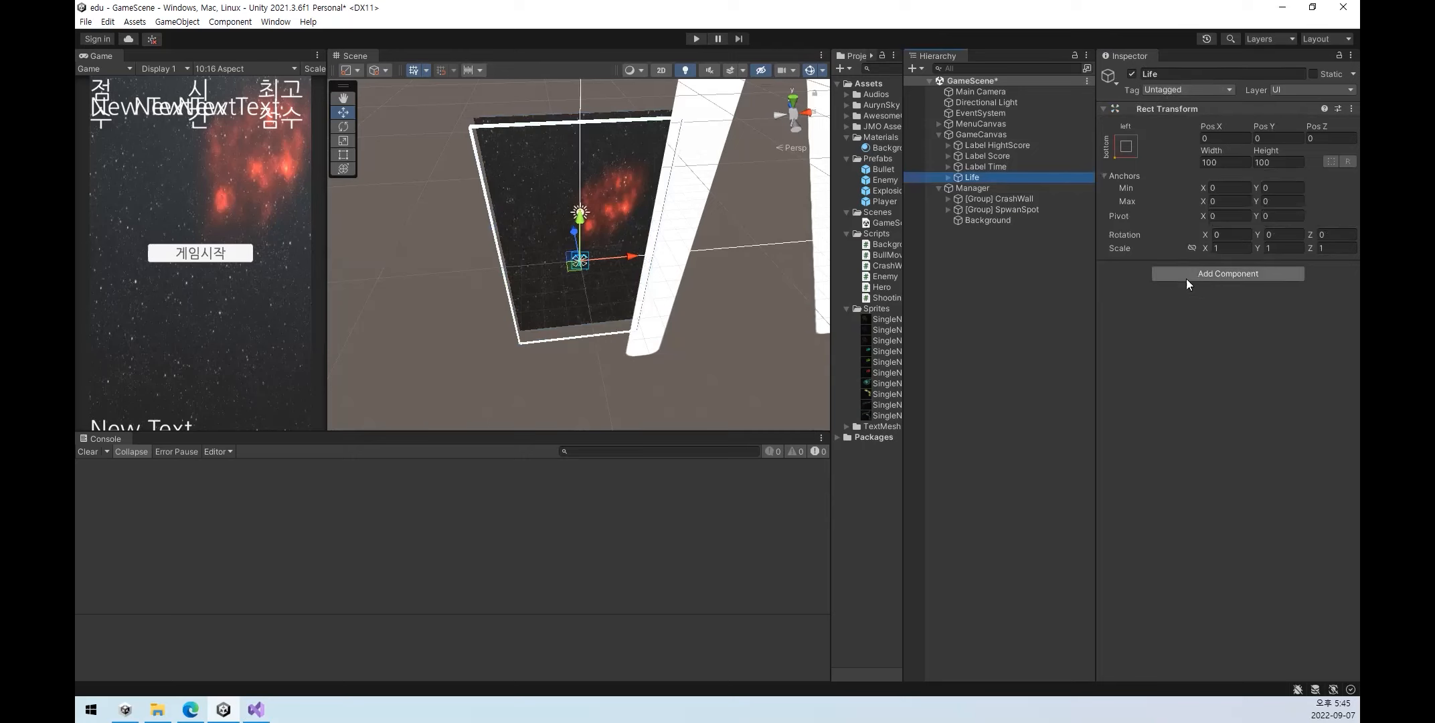
pyautogui.click(998, 168)
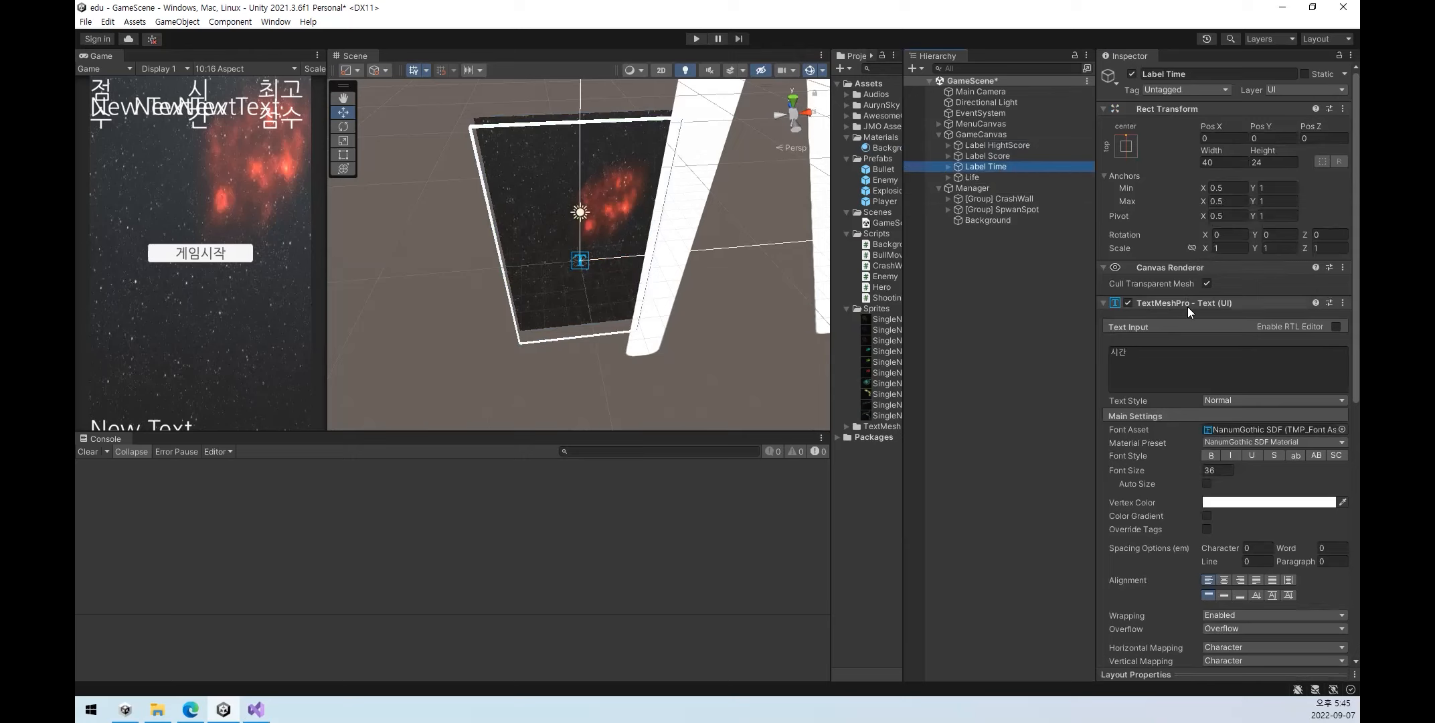
pyautogui.click(976, 188)
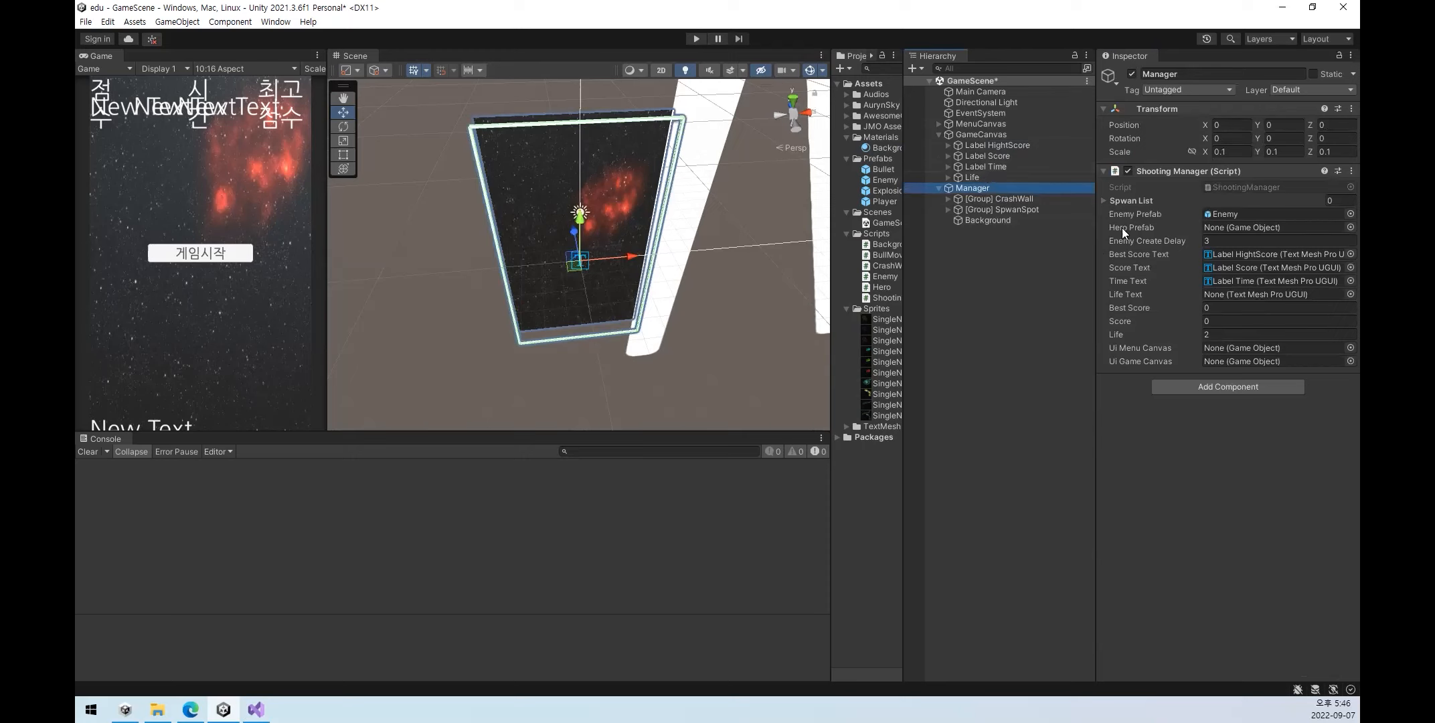
pyautogui.click(980, 178)
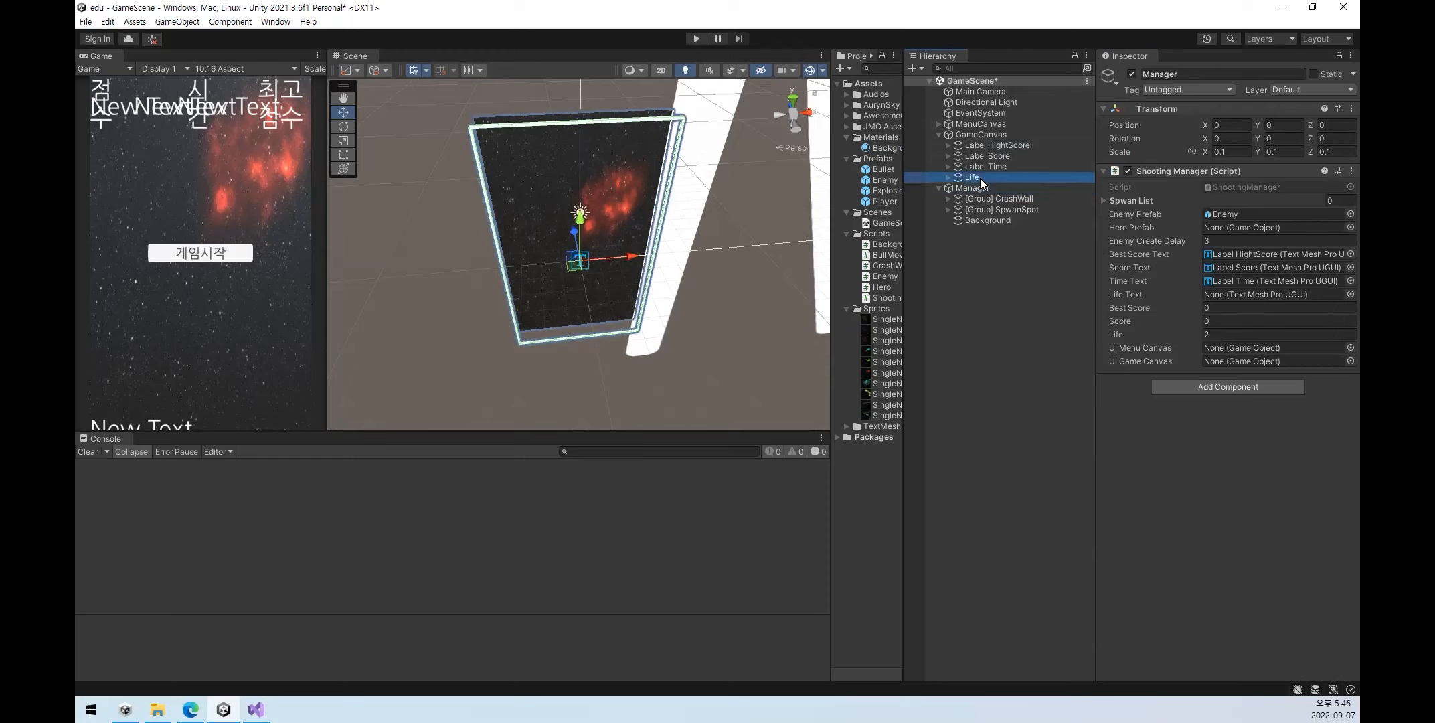
pyautogui.click(947, 177)
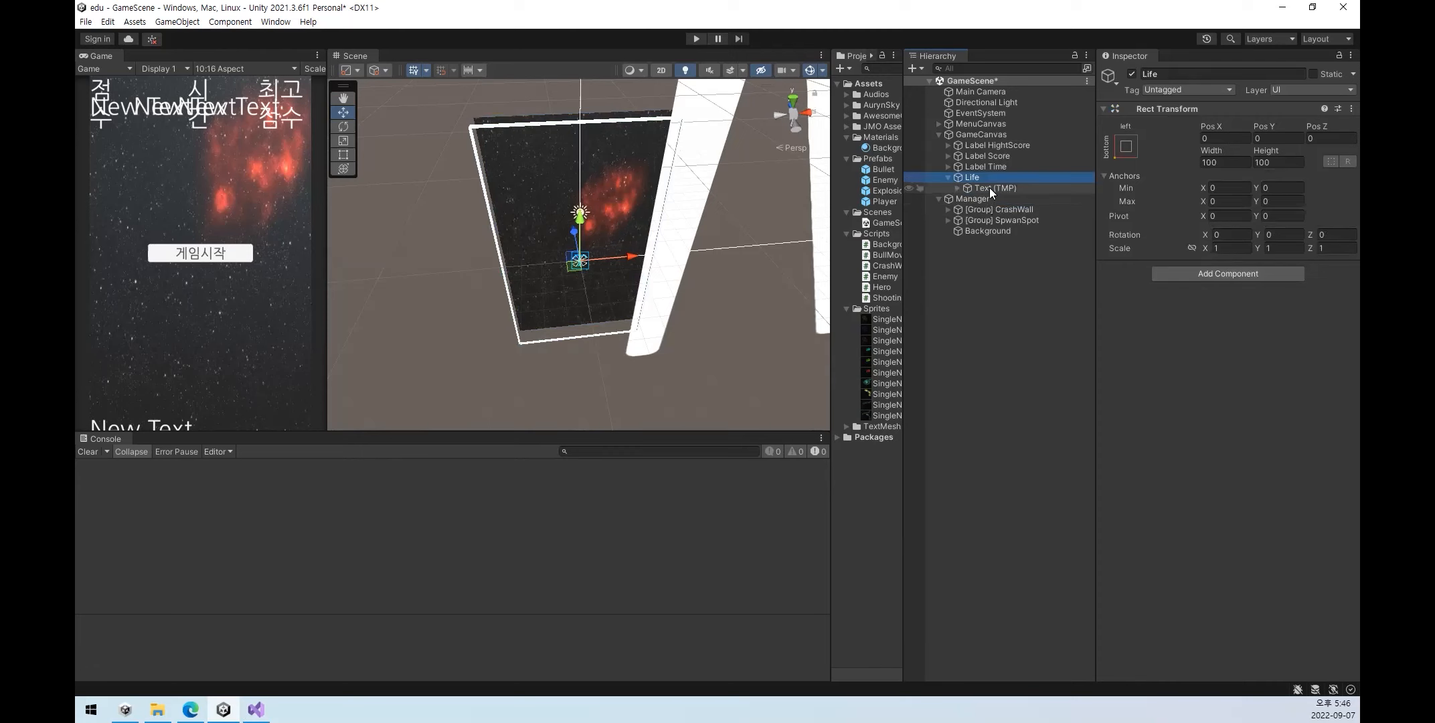
pyautogui.click(985, 200)
pyautogui.moveTo(995, 188); pyautogui.dragTo(1241, 295)
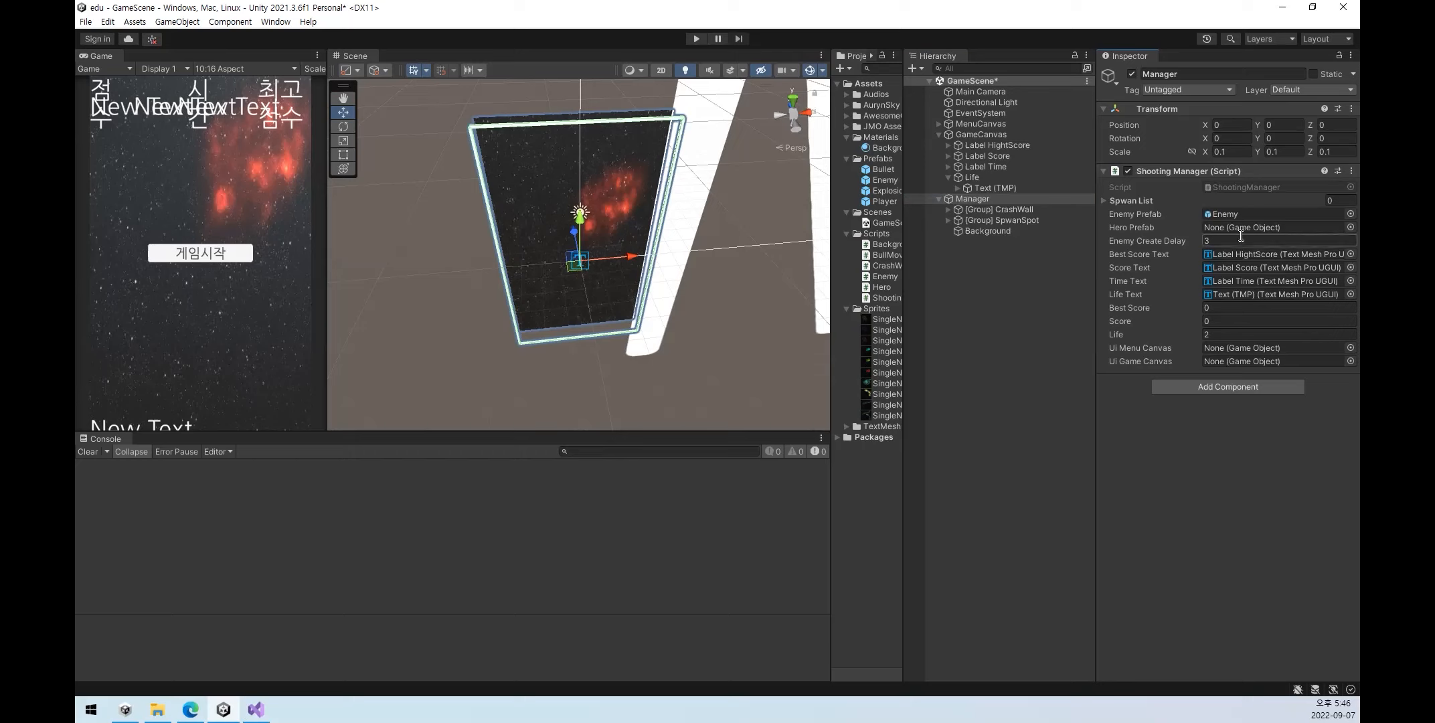
pyautogui.moveTo(883, 201); pyautogui.dragTo(1235, 227)
# - Examine the MenuCanvas and GameCanvas objects alongside the Manager's two canvas fields
pyautogui.click(1004, 124)
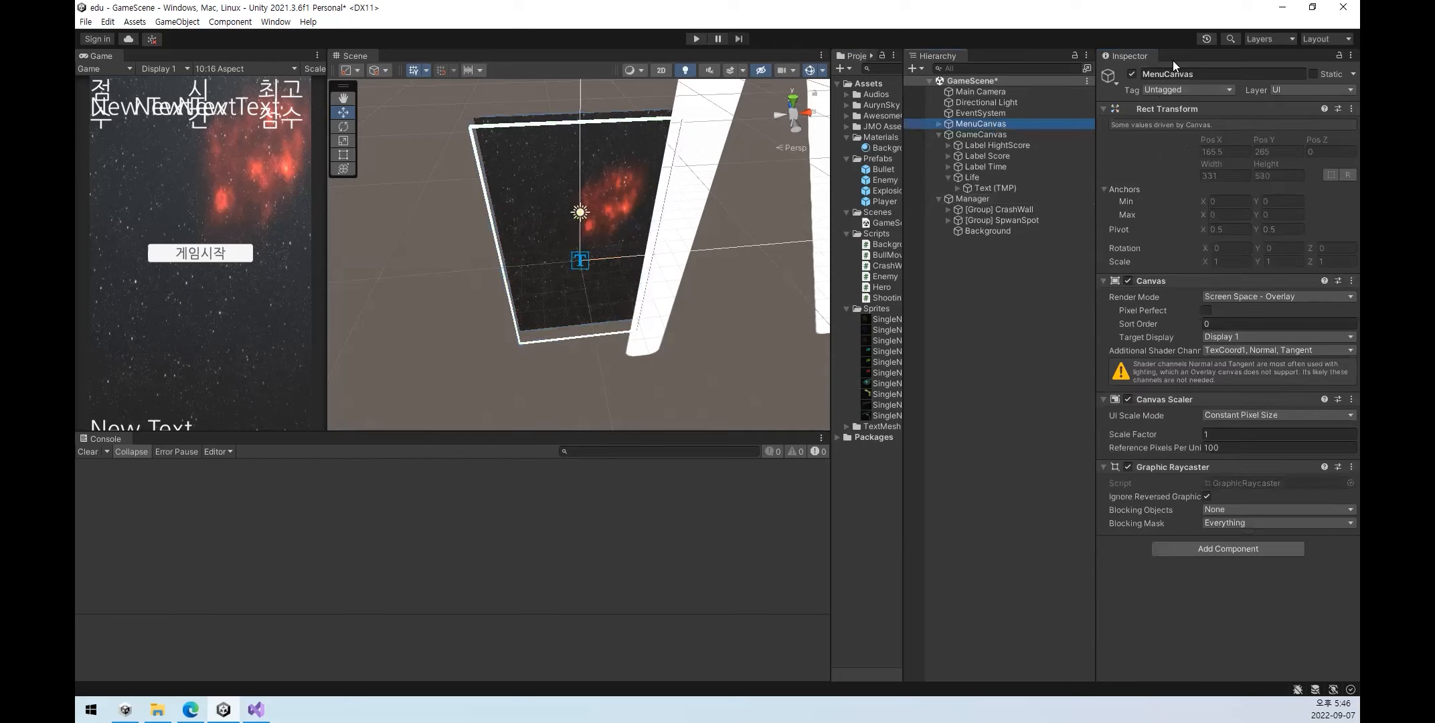
pyautogui.click(981, 134)
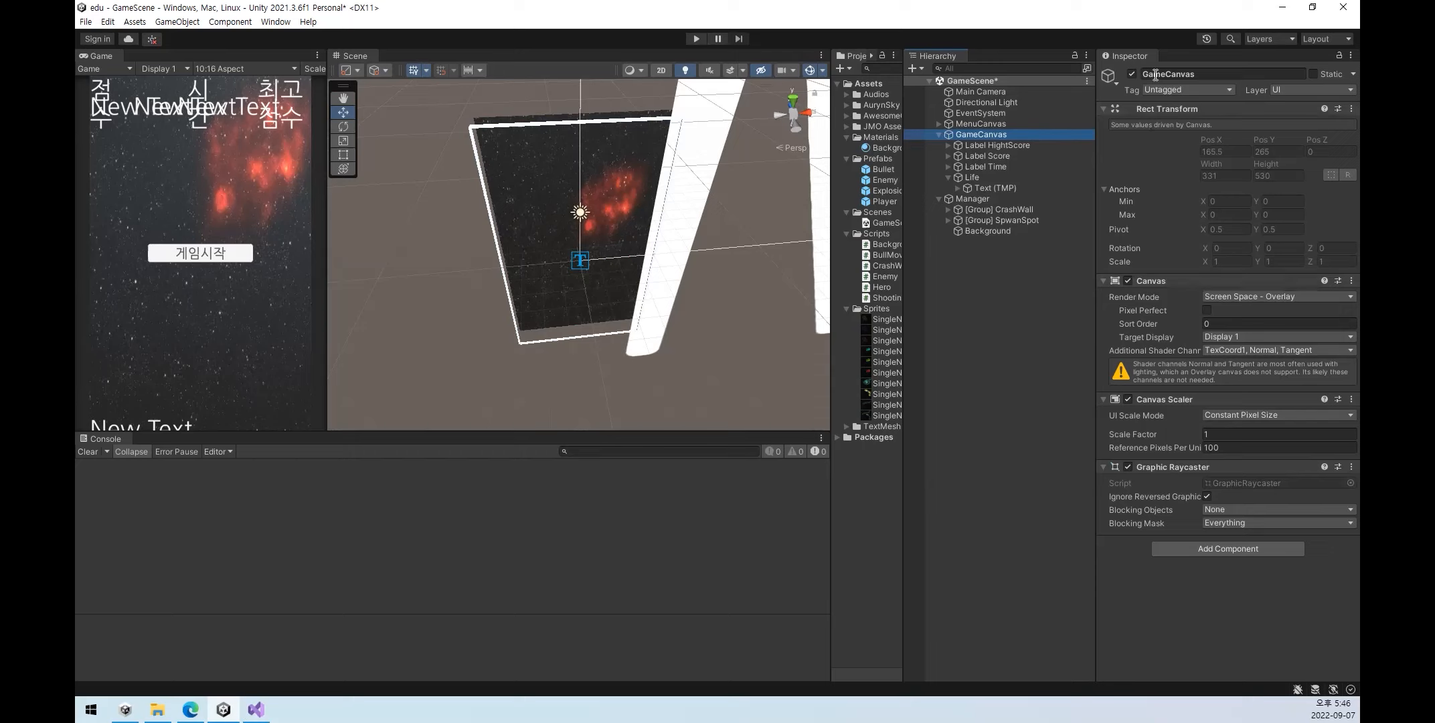
pyautogui.click(996, 200)
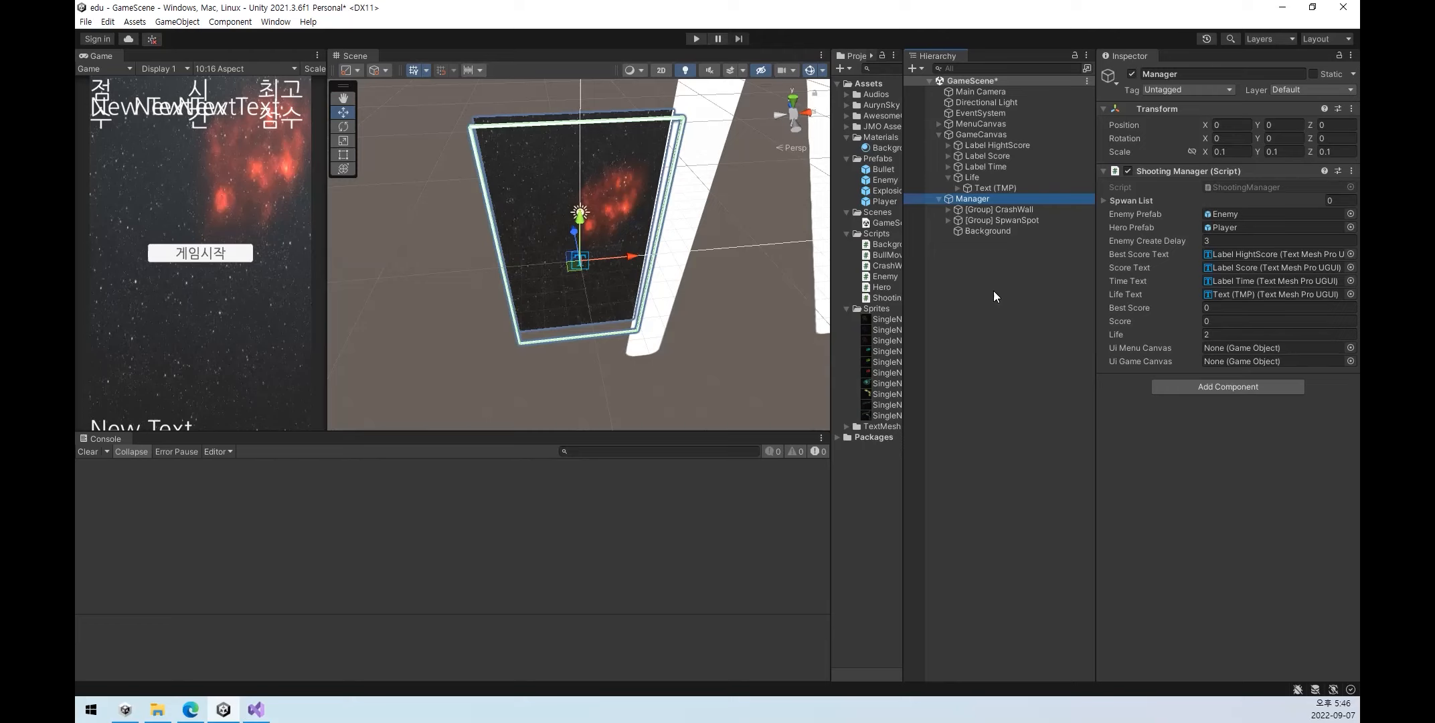
pyautogui.click(985, 126)
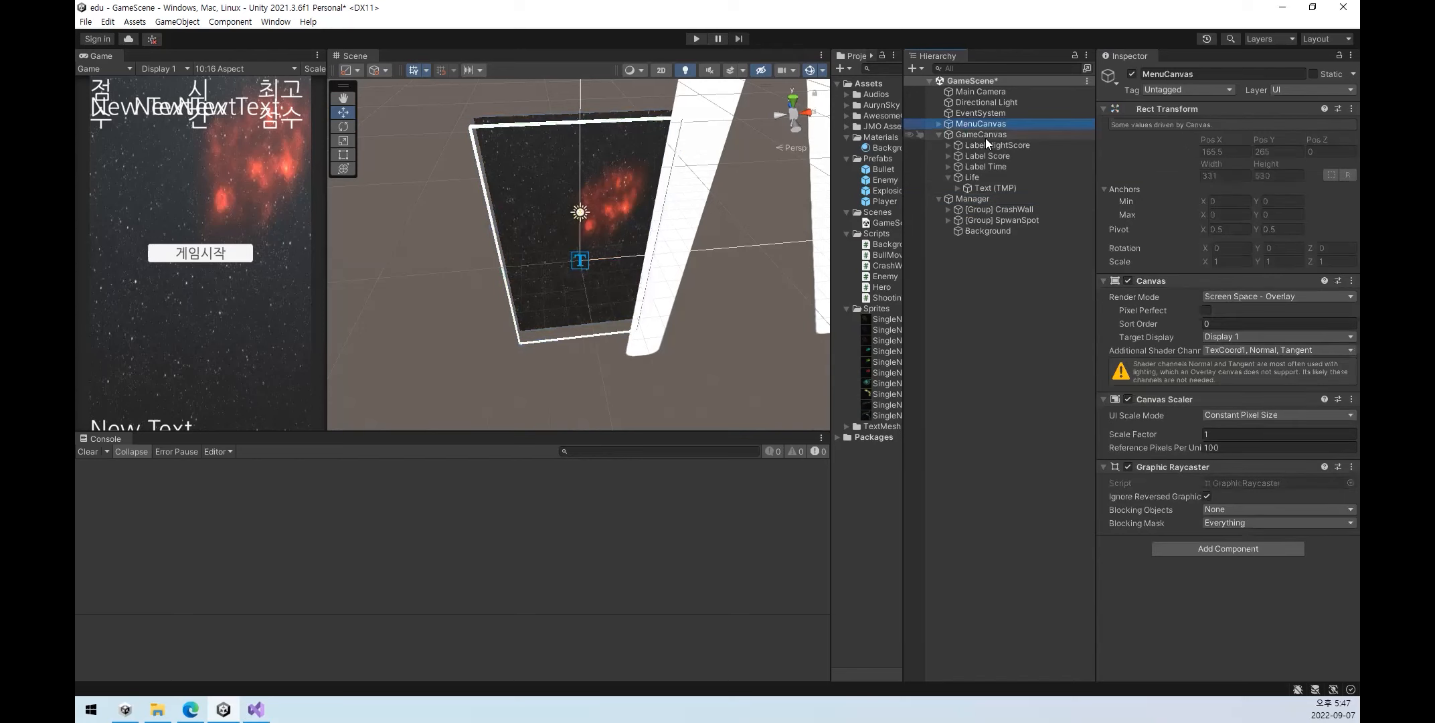
pyautogui.click(986, 138)
# - Toggle the MenuCanvas object's active state off and on to check which interface elements it controls
pyautogui.click(987, 124)
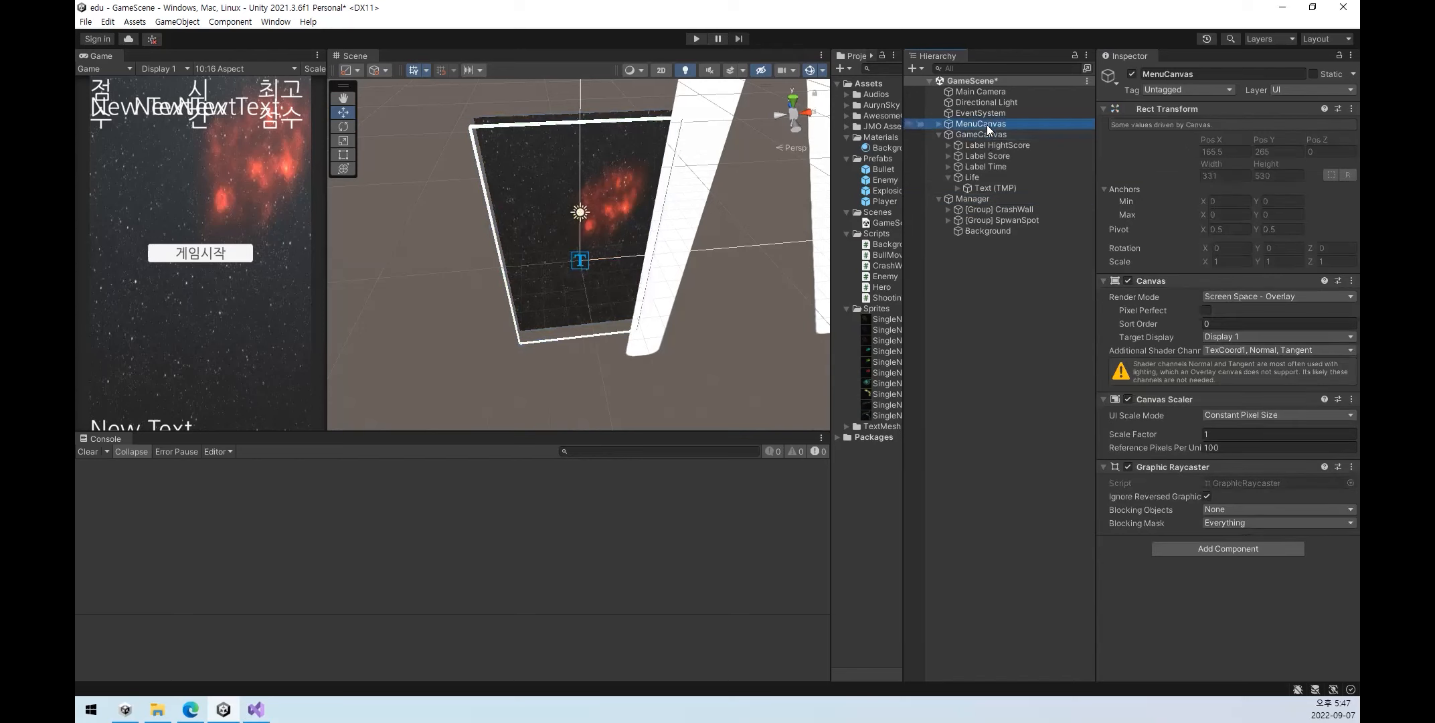
pyautogui.click(1136, 71)
pyautogui.click(1136, 72)
pyautogui.click(1136, 71)
pyautogui.click(1136, 71)
pyautogui.click(1135, 72)
pyautogui.click(1136, 72)
# - Toggle the GameCanvas object's active state off and on repeatedly to check which labels it controls, leaving it active
pyautogui.click(1038, 136)
pyautogui.click(1129, 78)
pyautogui.click(1130, 77)
pyautogui.click(1129, 77)
pyautogui.click(1129, 77)
pyautogui.click(1129, 77)
pyautogui.click(1129, 78)
pyautogui.click(1129, 78)
pyautogui.click(1127, 77)
pyautogui.click(1126, 78)
pyautogui.click(1126, 78)
pyautogui.click(1126, 78)
pyautogui.click(1126, 78)
pyautogui.click(1126, 77)
pyautogui.click(1126, 77)
pyautogui.click(1127, 77)
pyautogui.click(1126, 77)
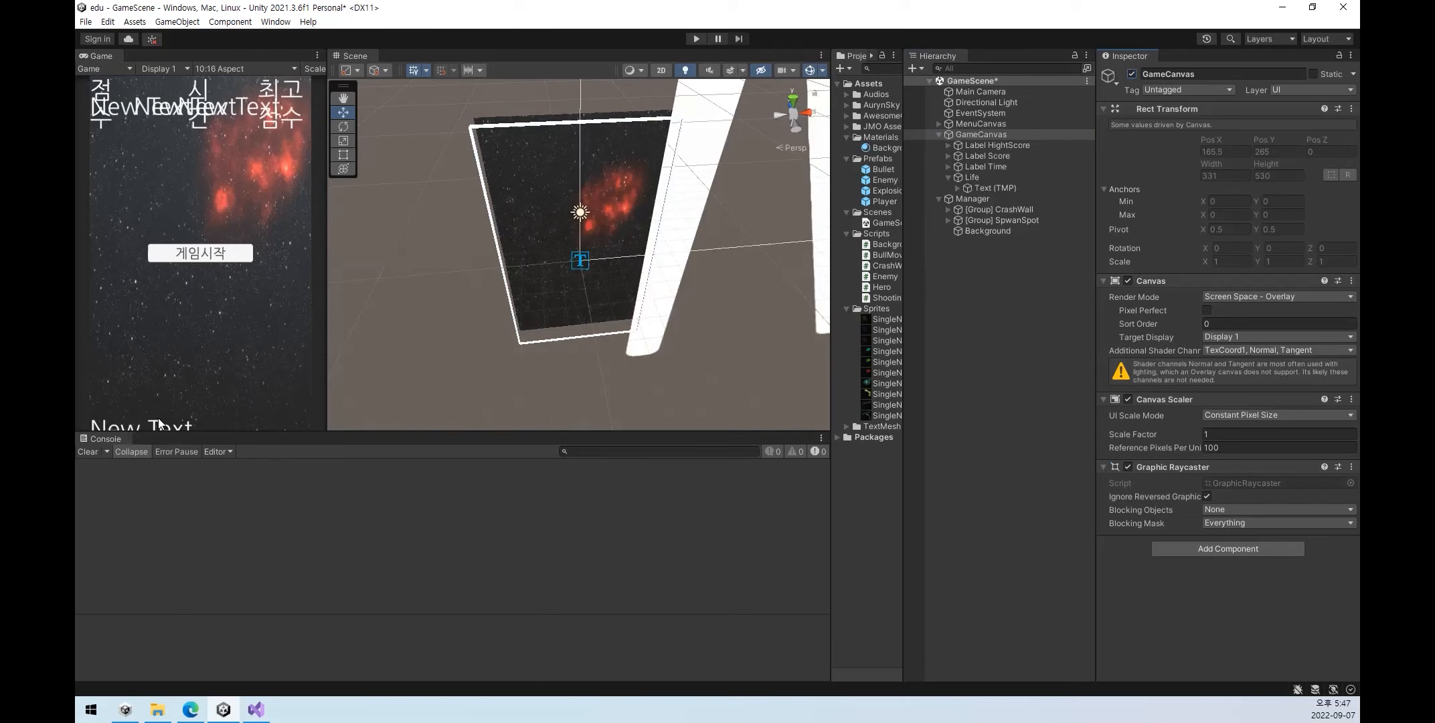
pyautogui.click(1131, 74)
pyautogui.click(1131, 74)
pyautogui.click(1132, 75)
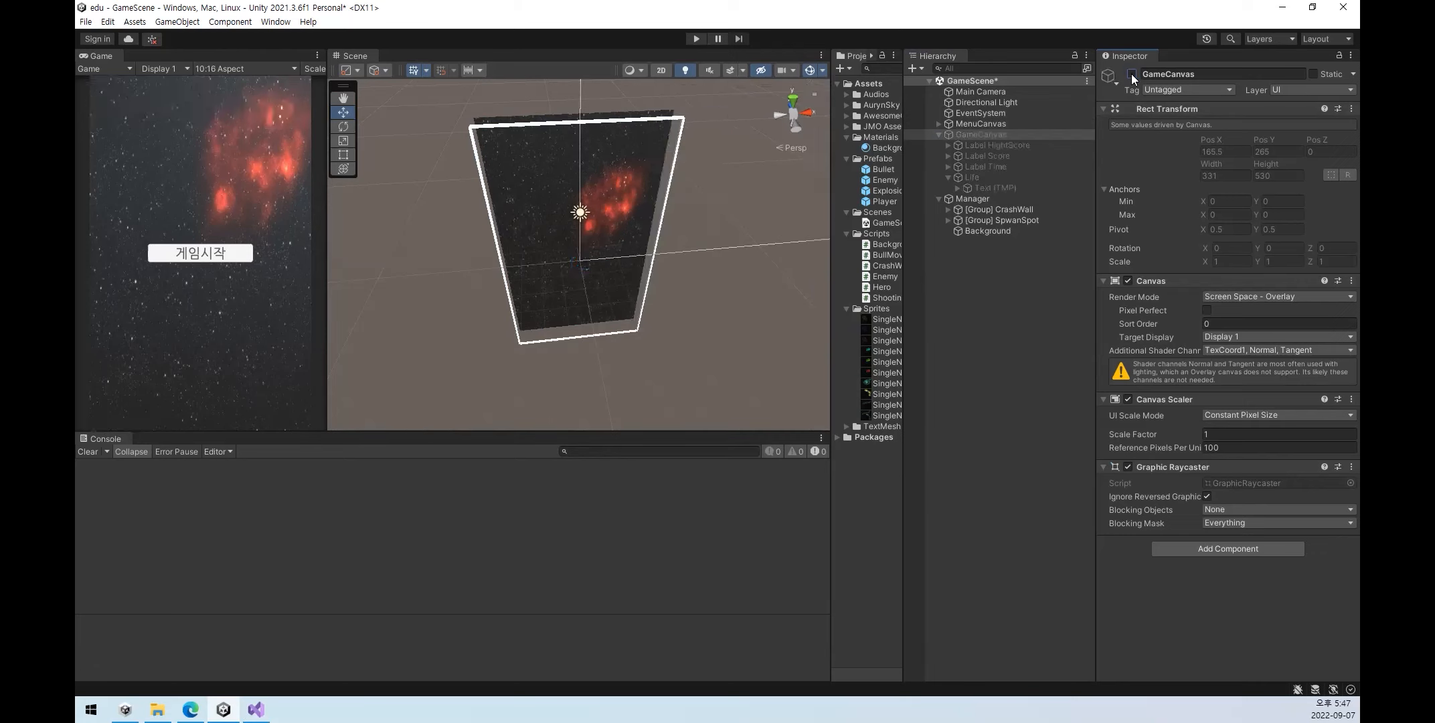
pyautogui.click(1131, 75)
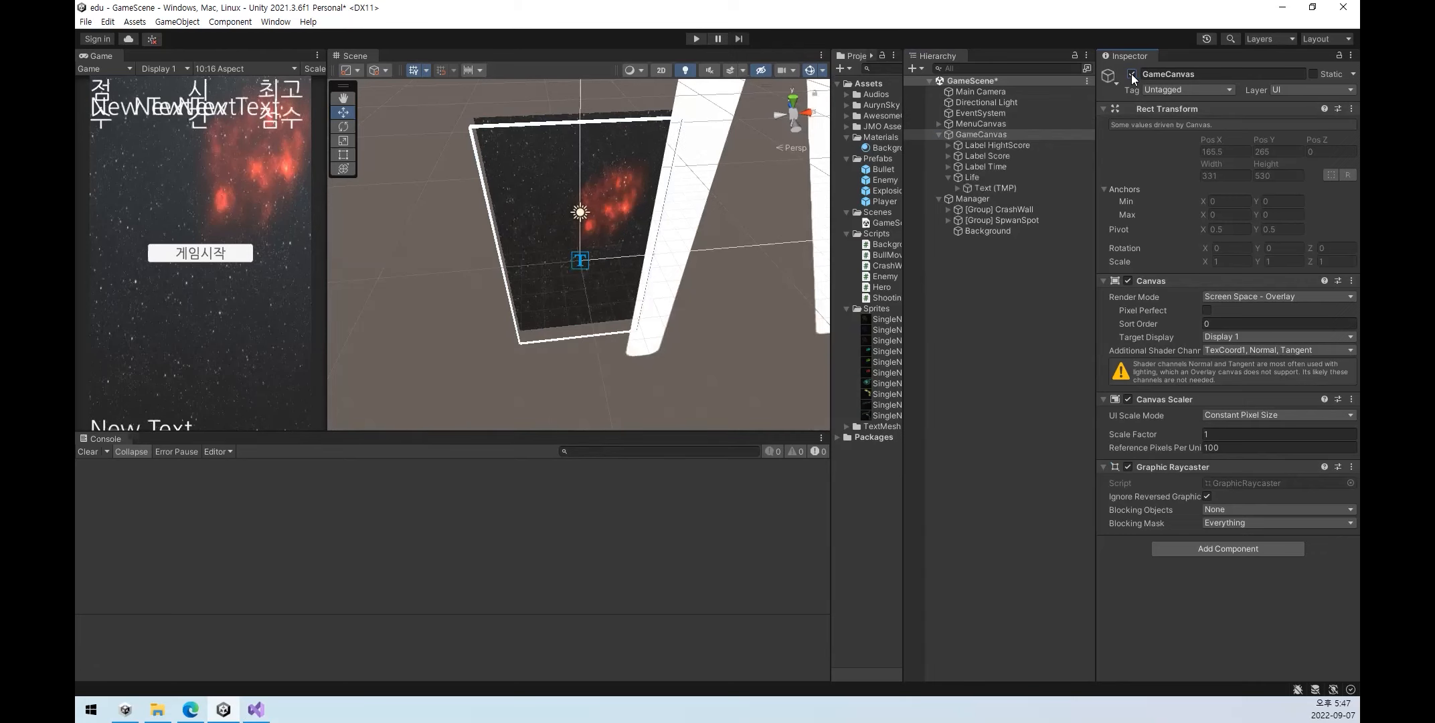
pyautogui.click(1131, 74)
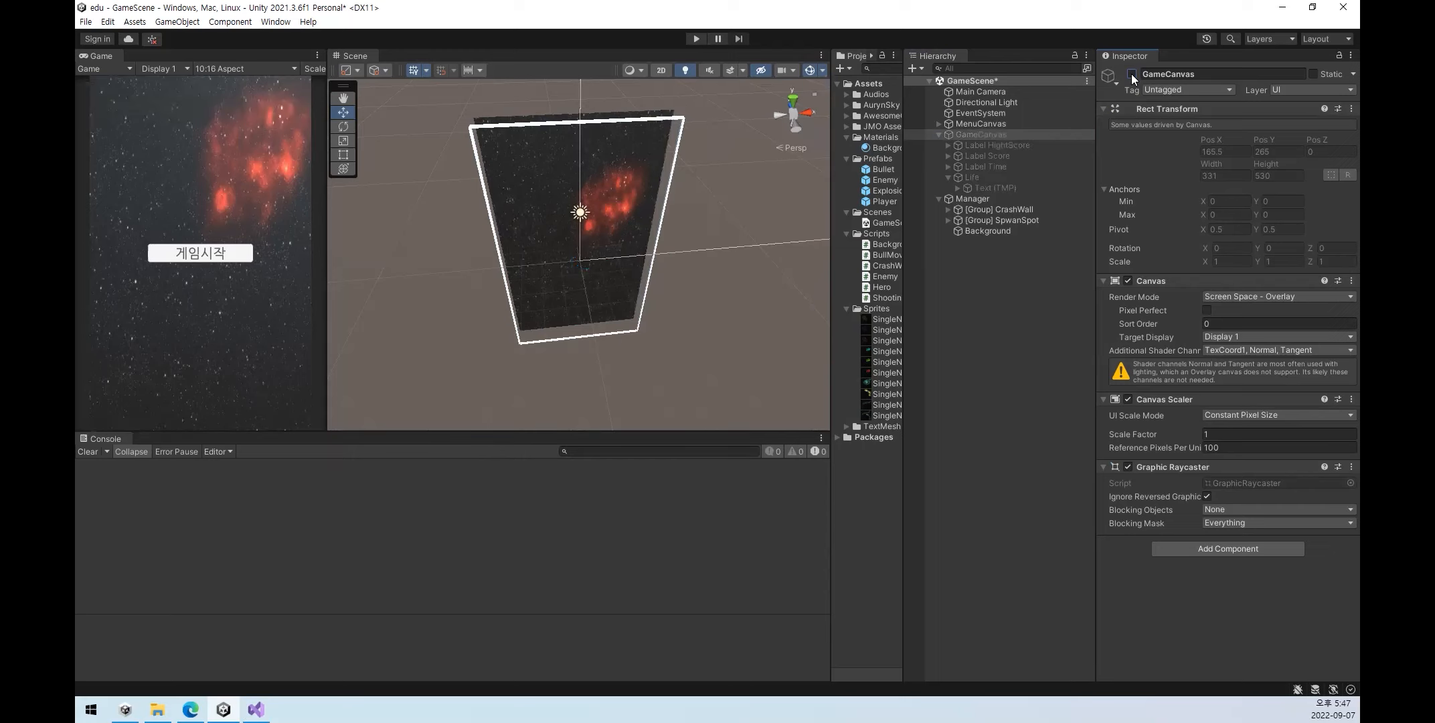
pyautogui.click(1131, 74)
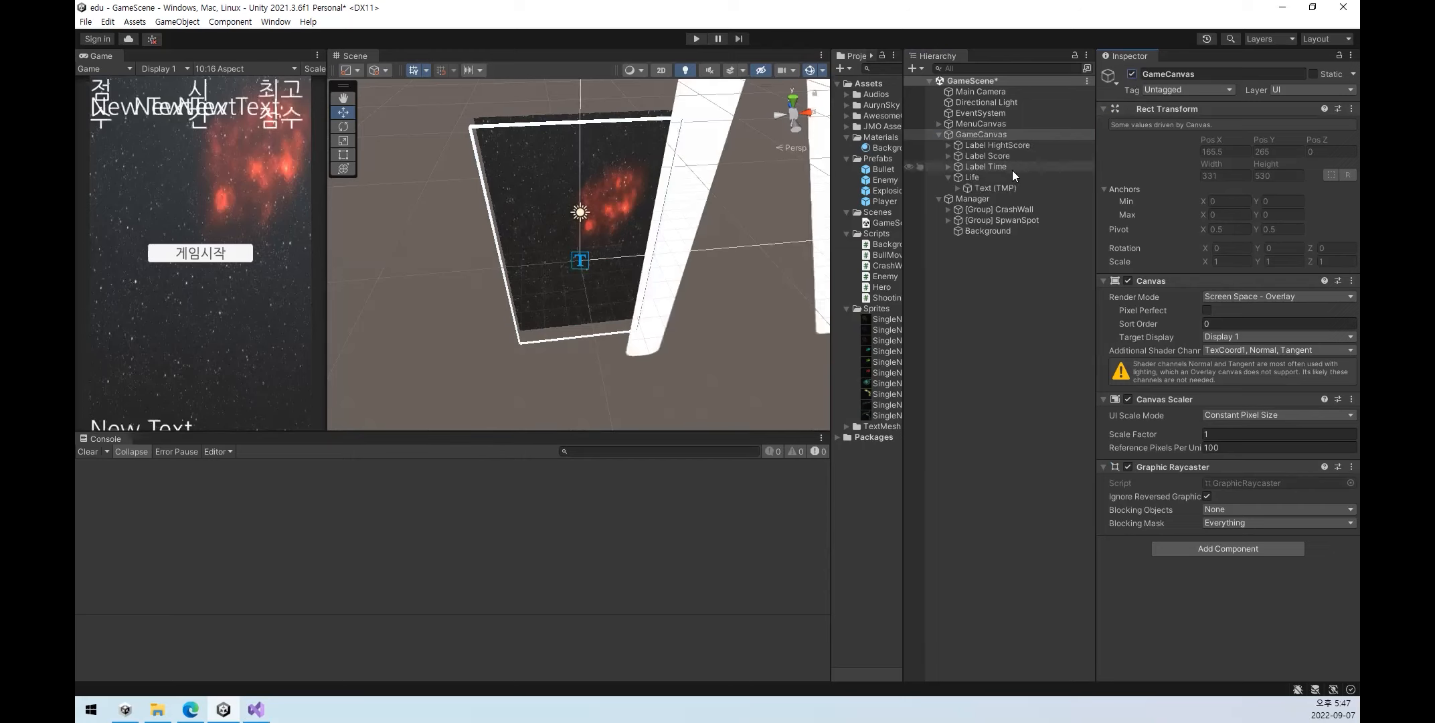
# - Assign MenuCanvas to the Manager's Ui Menu Canvas field and GameCanvas to its Ui Game Canvas field
pyautogui.click(1019, 133)
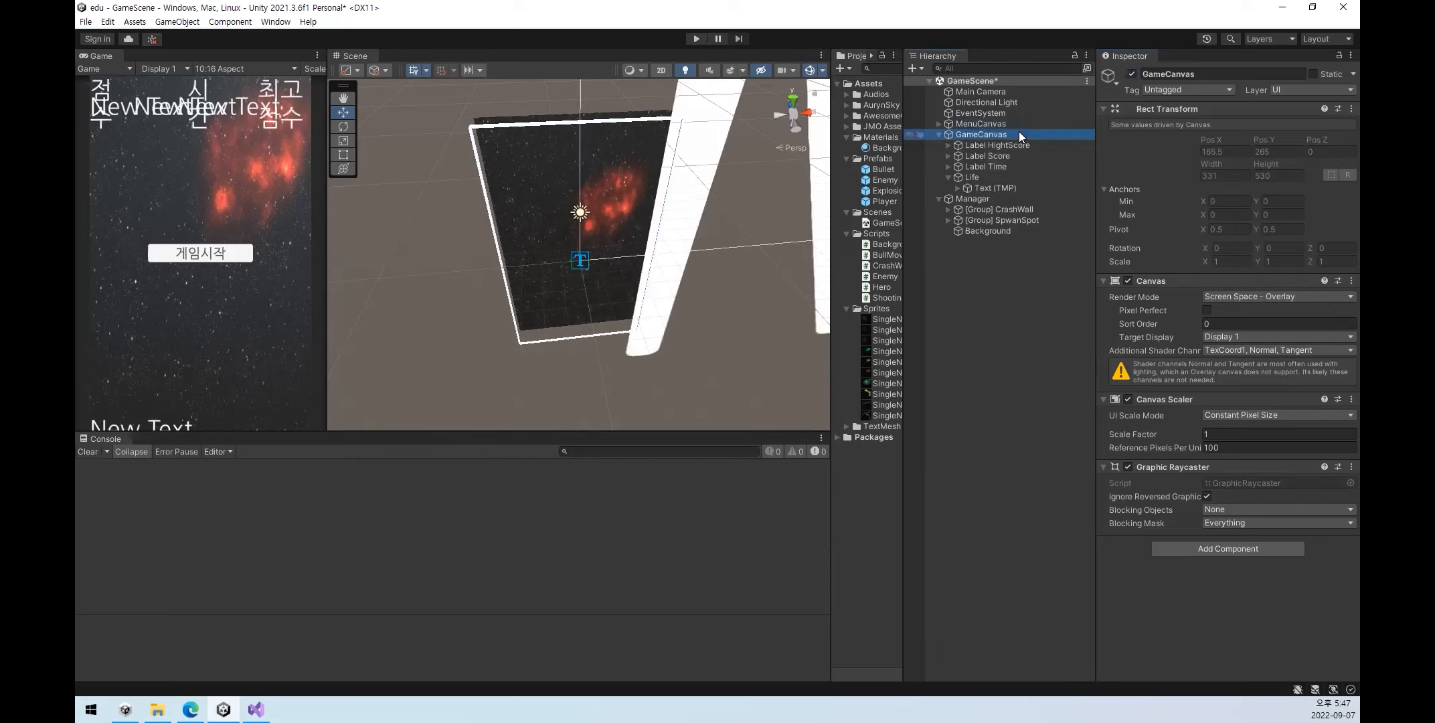
pyautogui.click(967, 199)
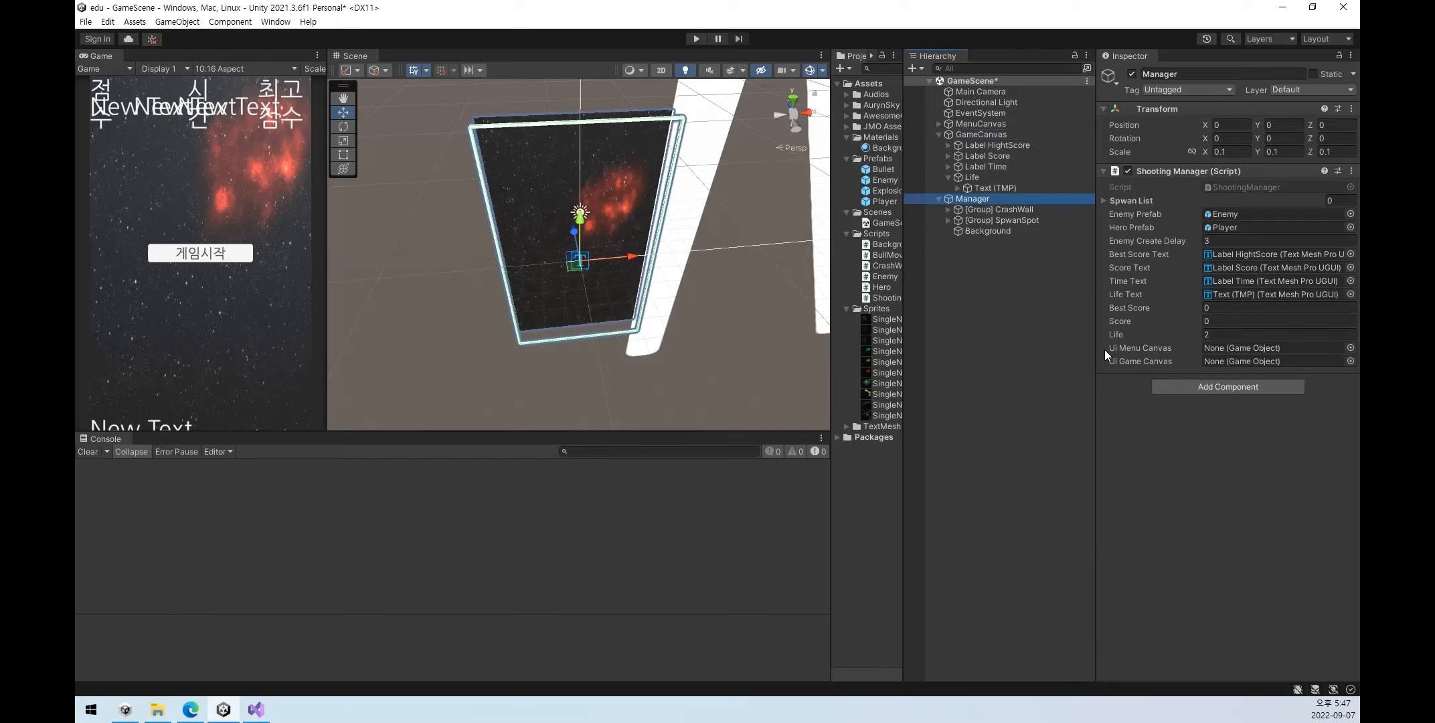
pyautogui.moveTo(975, 127); pyautogui.dragTo(1241, 347)
pyautogui.moveTo(981, 135); pyautogui.dragTo(1236, 365)
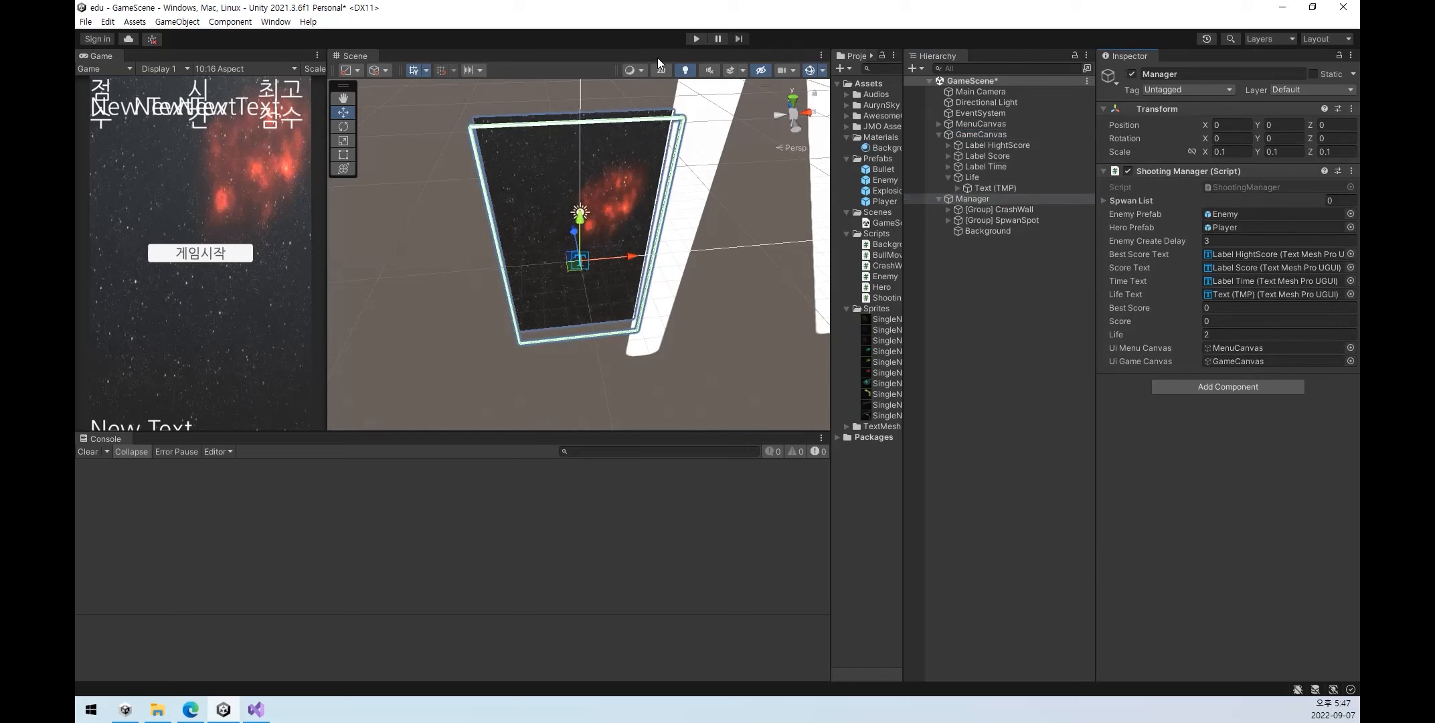
# - Run the game in play mode to check the start menu, and stop it
pyautogui.click(696, 38)
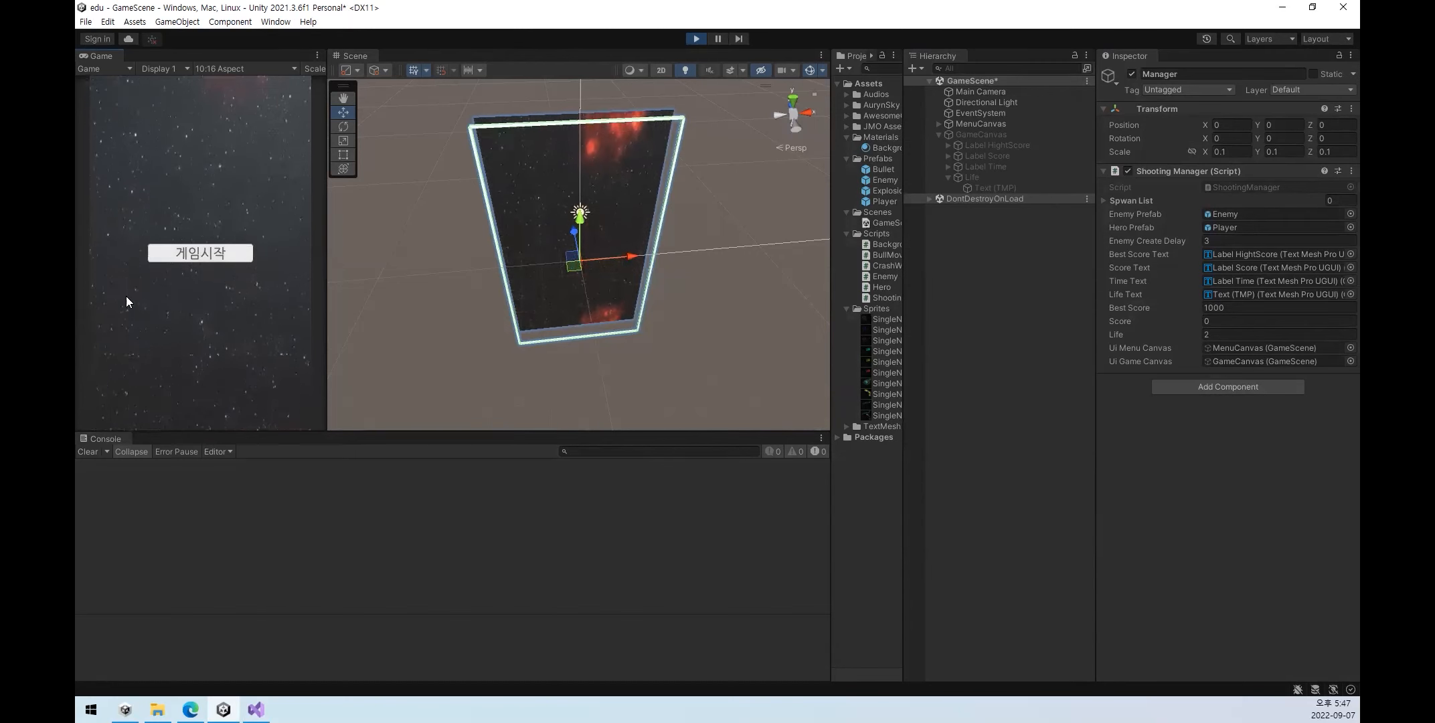
pyautogui.hotkey('ctrl', 'p')
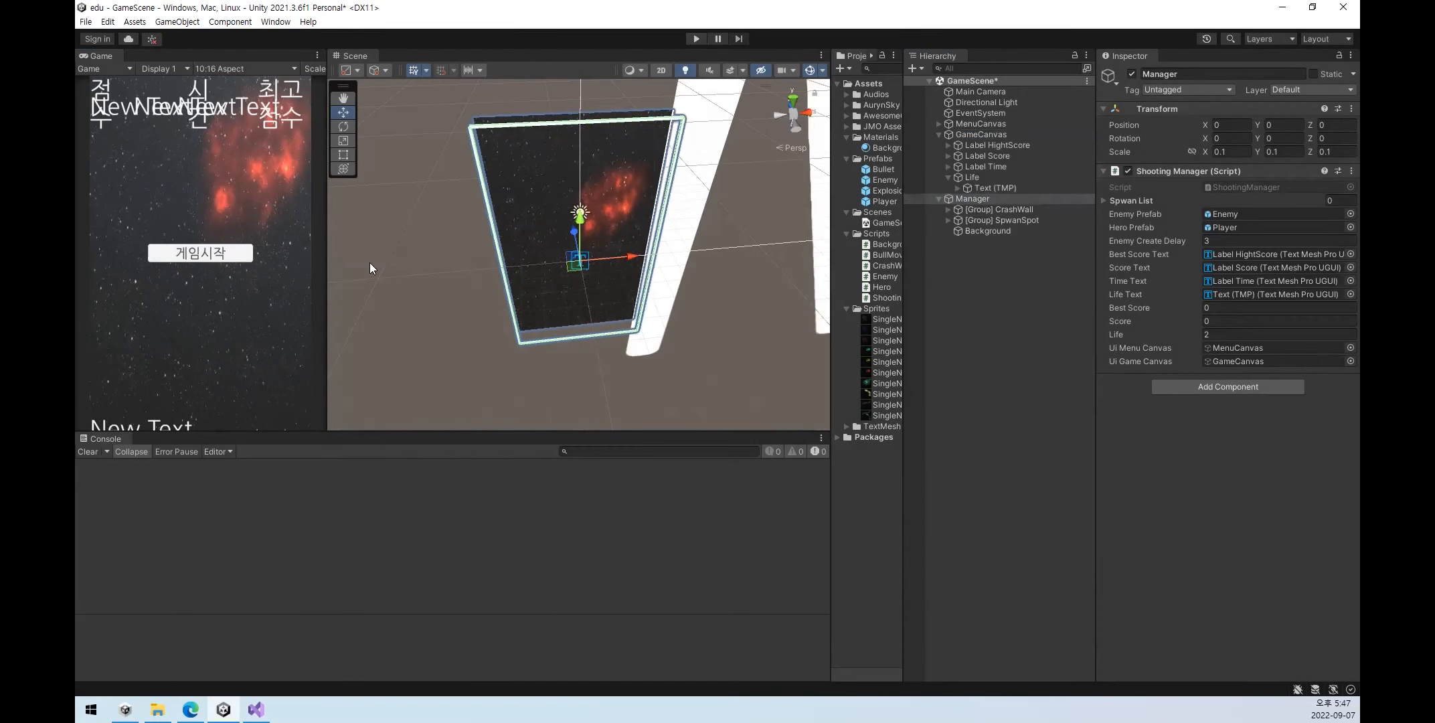
# - Expand MenuCanvas and select its Button object to bring up the On Click event settings
pyautogui.click(939, 124)
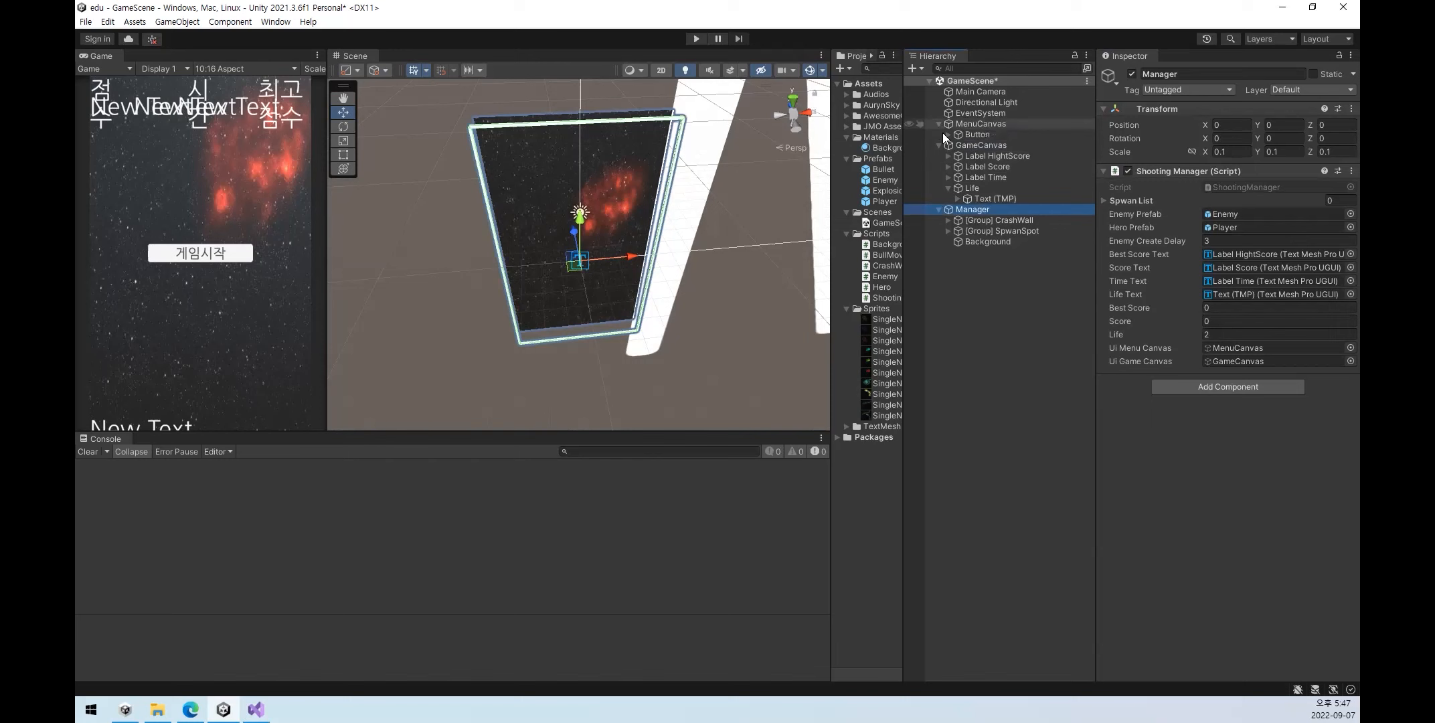
pyautogui.click(972, 134)
pyautogui.scroll(-3, 1175, 588)
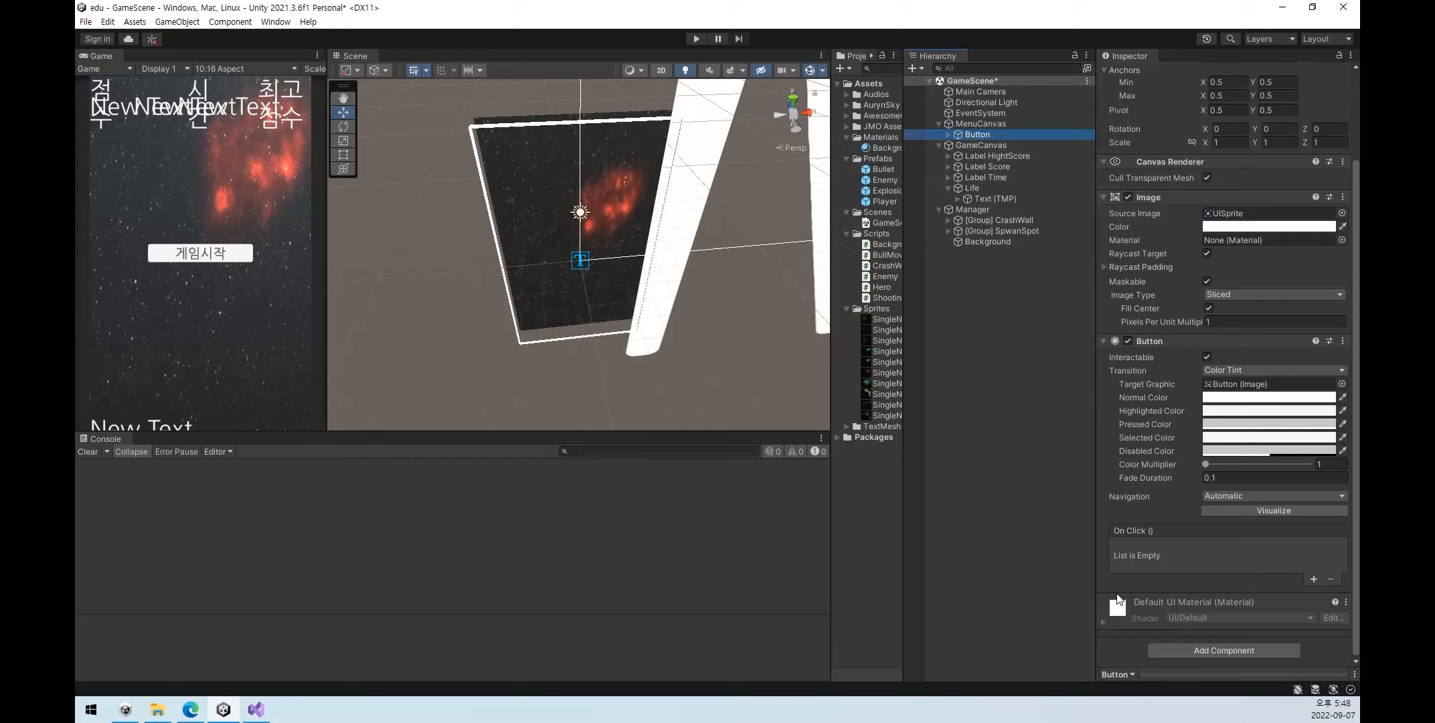
pyautogui.click(1005, 338)
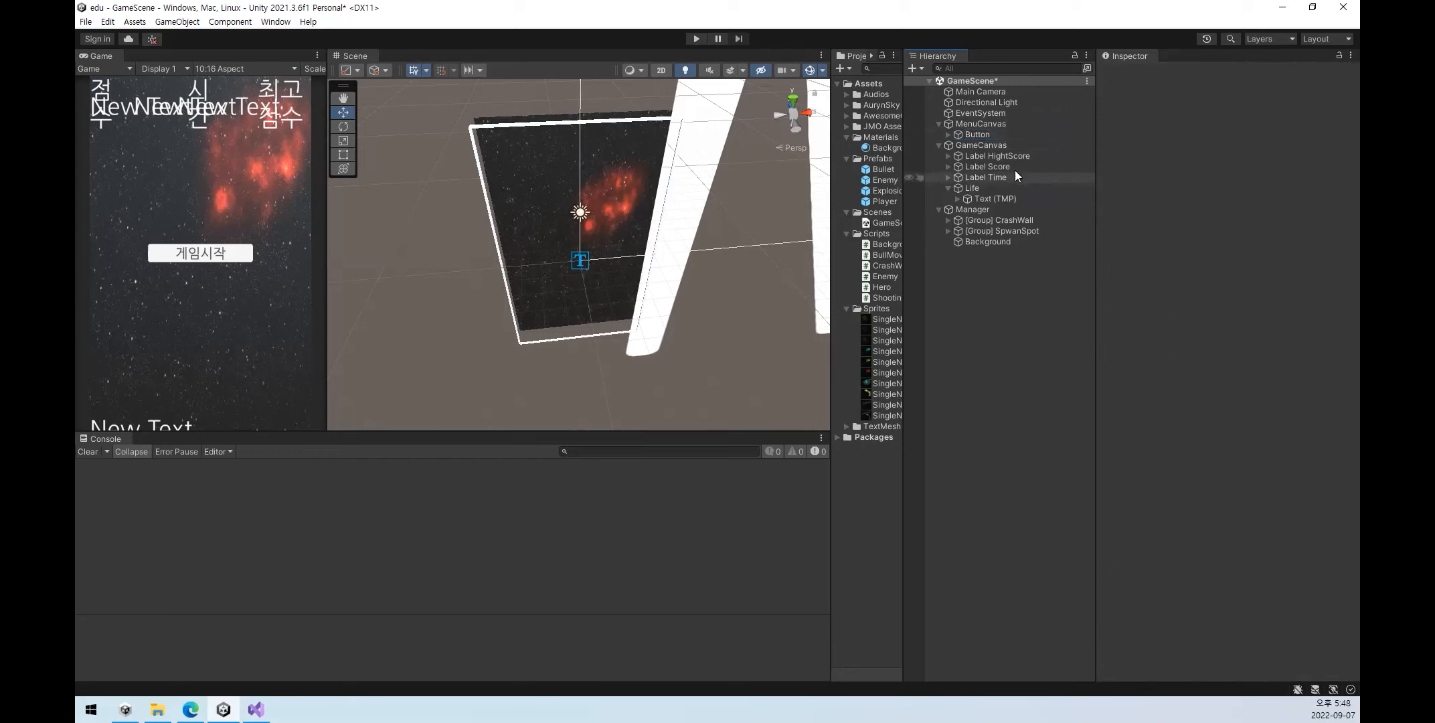
pyautogui.hotkey('ctrl', 'z')
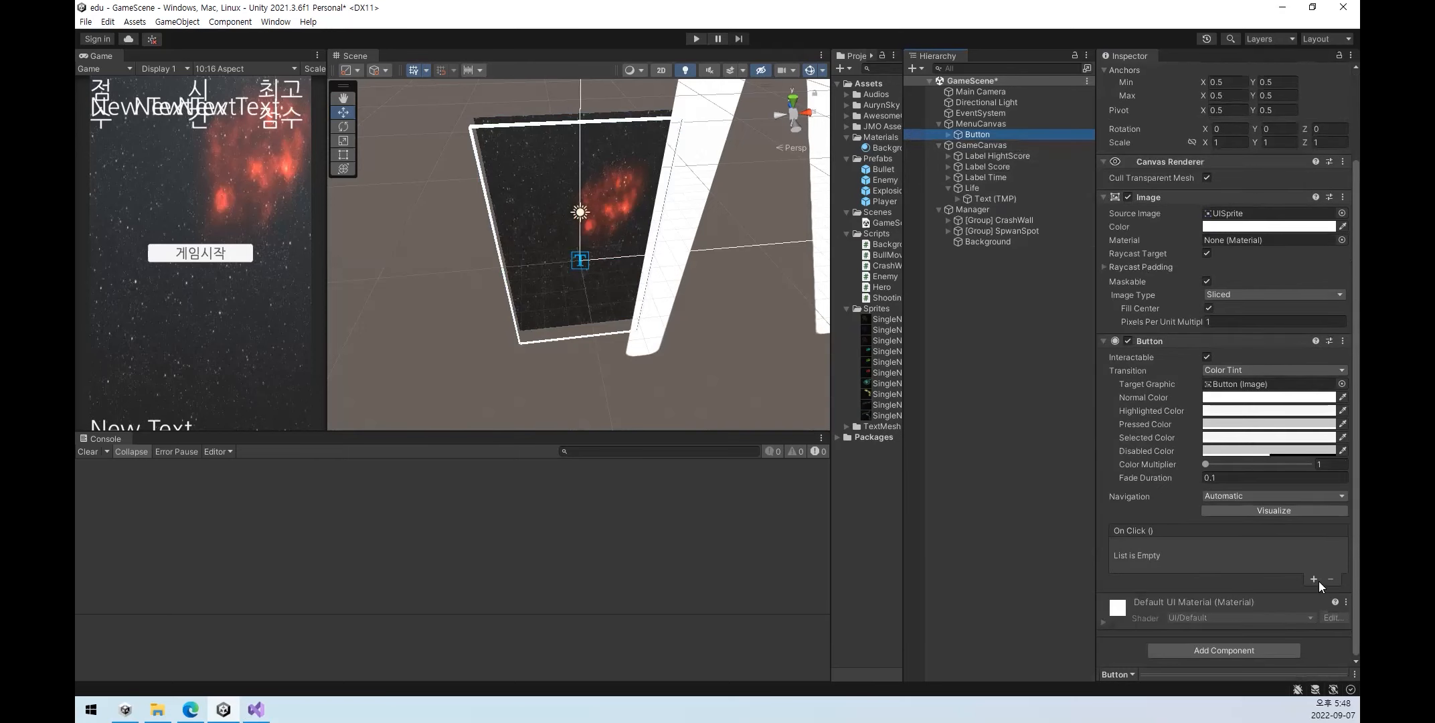
pyautogui.click(1314, 580)
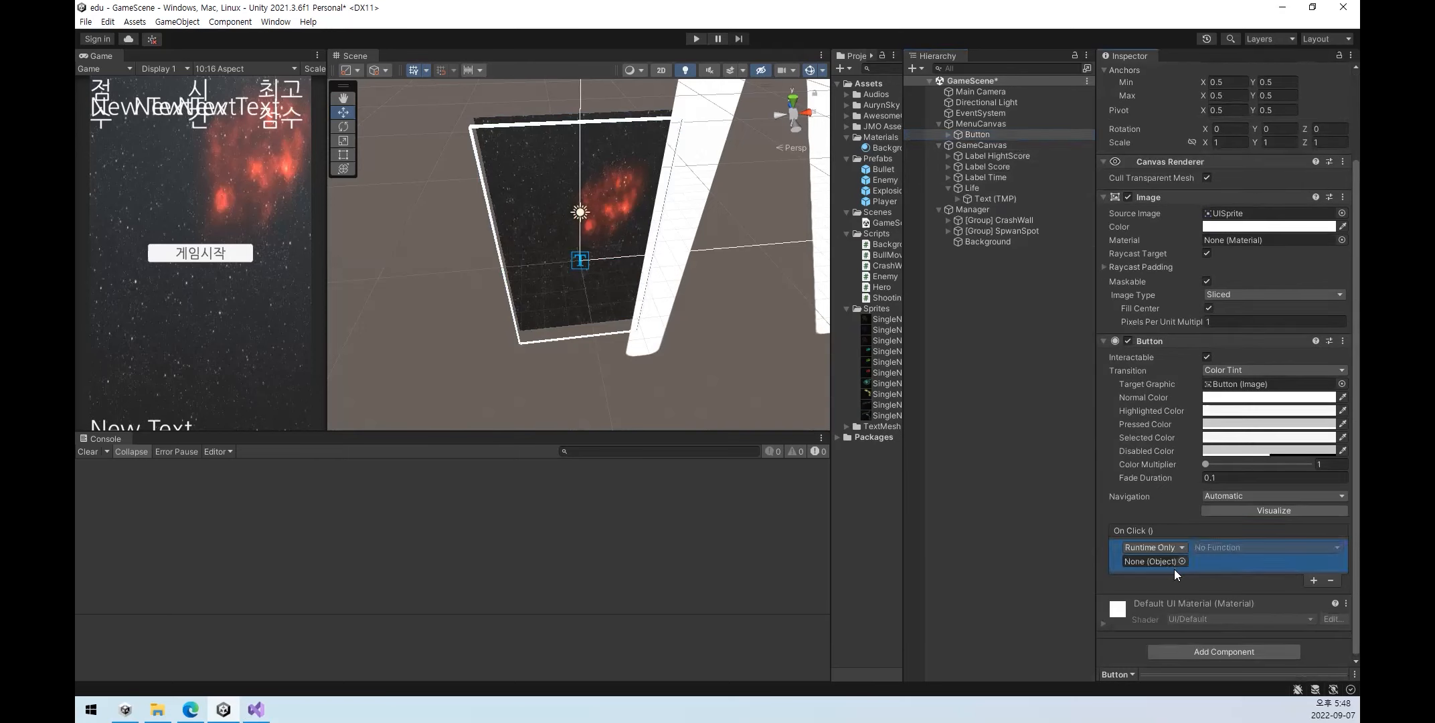
pyautogui.click(1330, 580)
pyautogui.click(976, 136)
pyautogui.click(1142, 551)
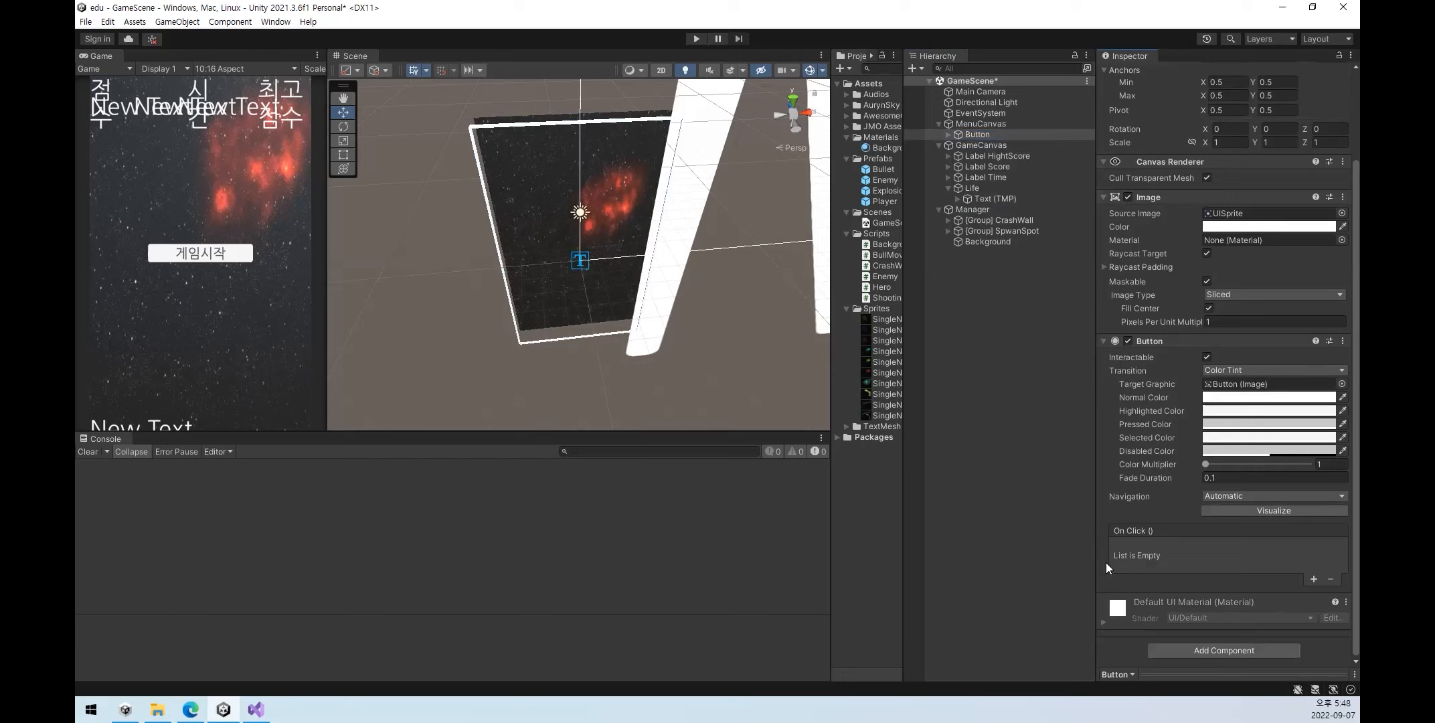
# - Add an entry to the Button's On Click event and assign Manager as its target object
pyautogui.click(1314, 580)
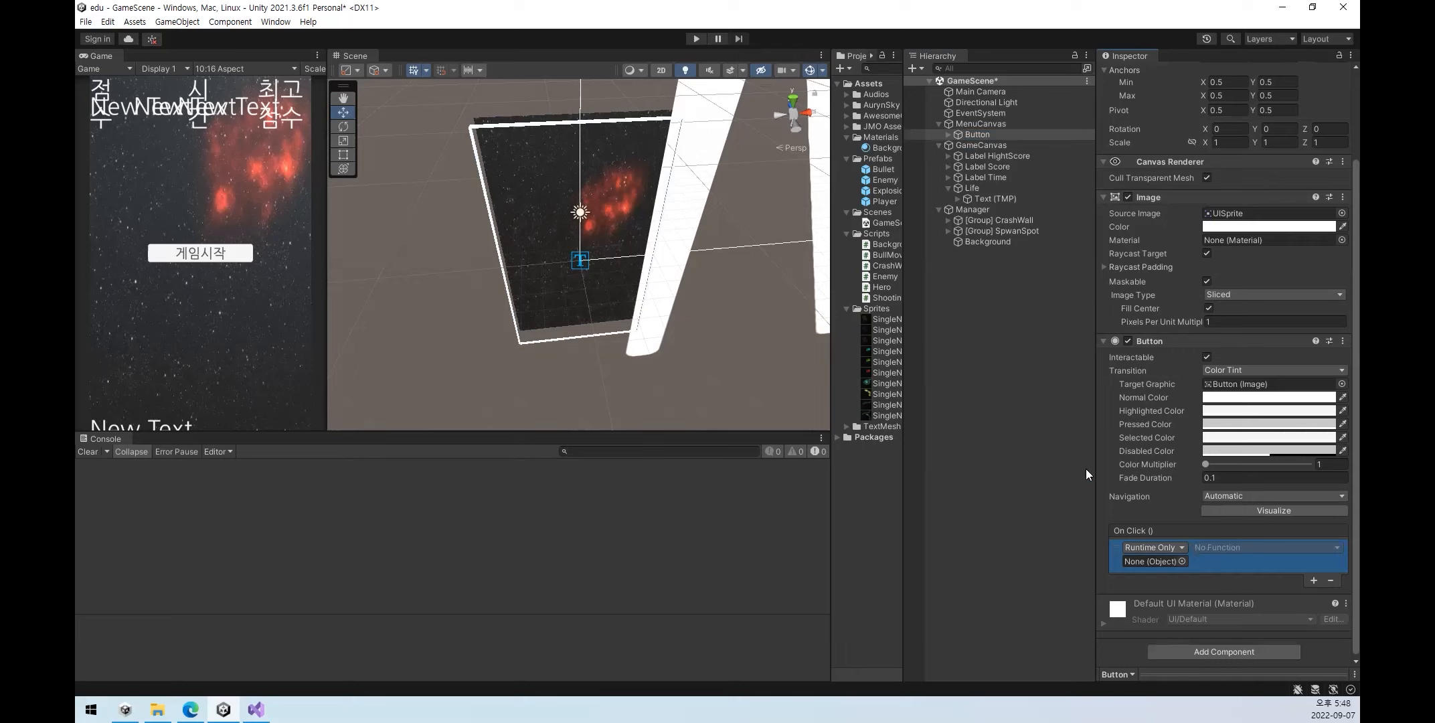
pyautogui.moveTo(973, 209); pyautogui.dragTo(1168, 561)
# - Browse the On Click function categories and open the Manager's properties in a separate window to compare its components
pyautogui.click(1232, 550)
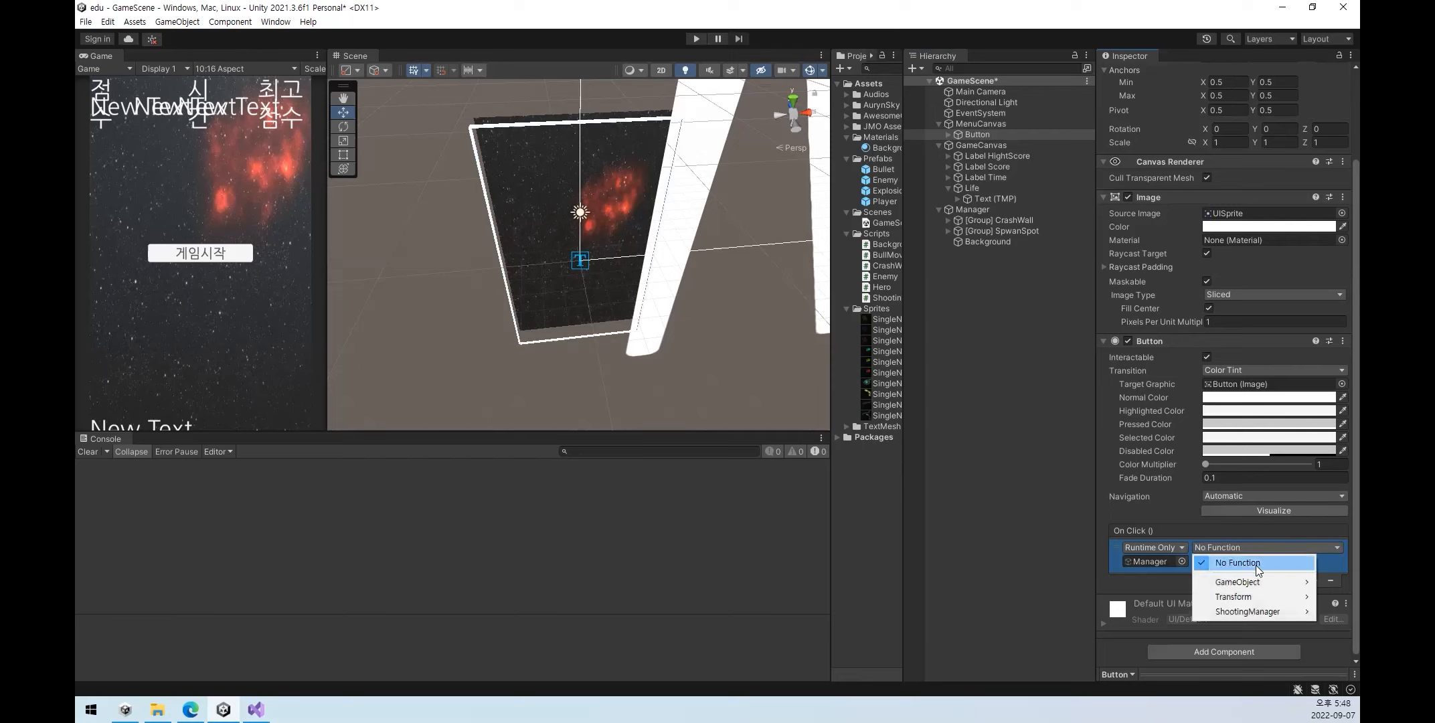
pyautogui.moveTo(1255, 586)
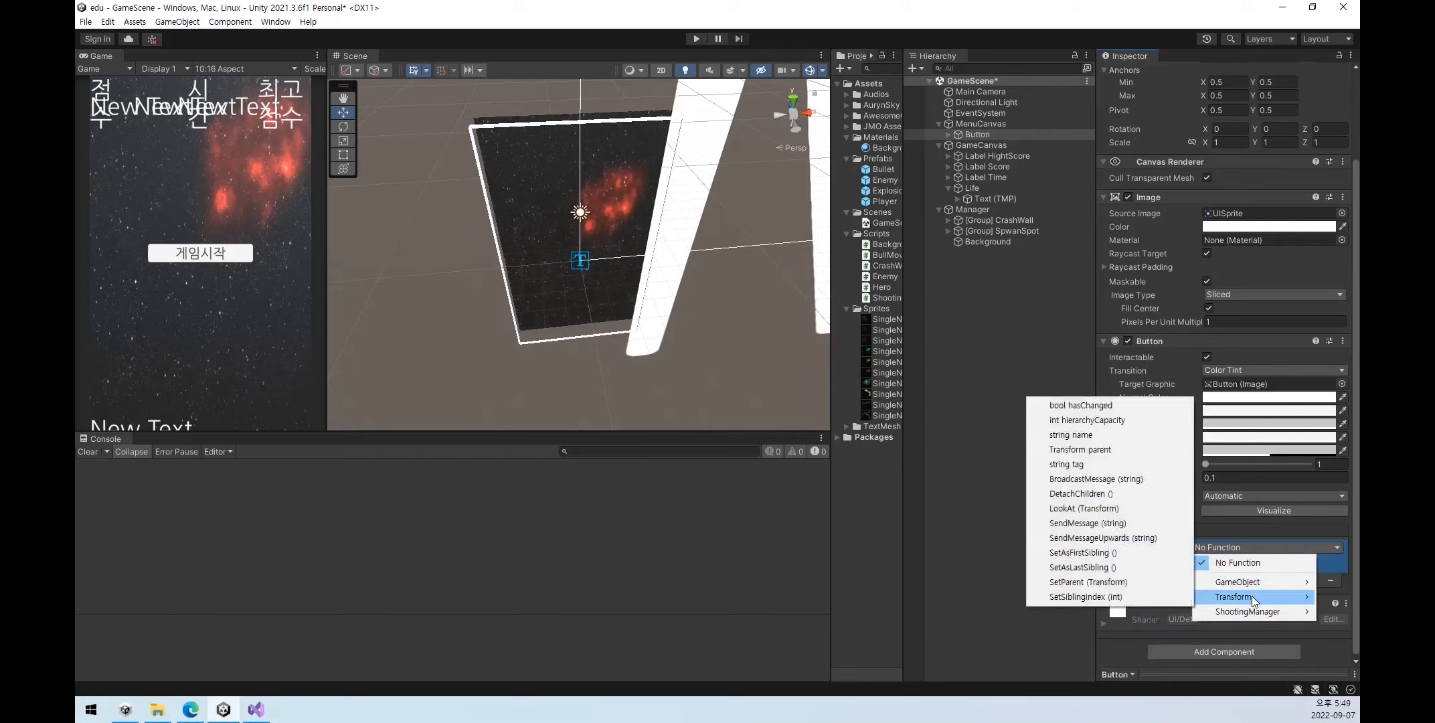
pyautogui.moveTo(1251, 613)
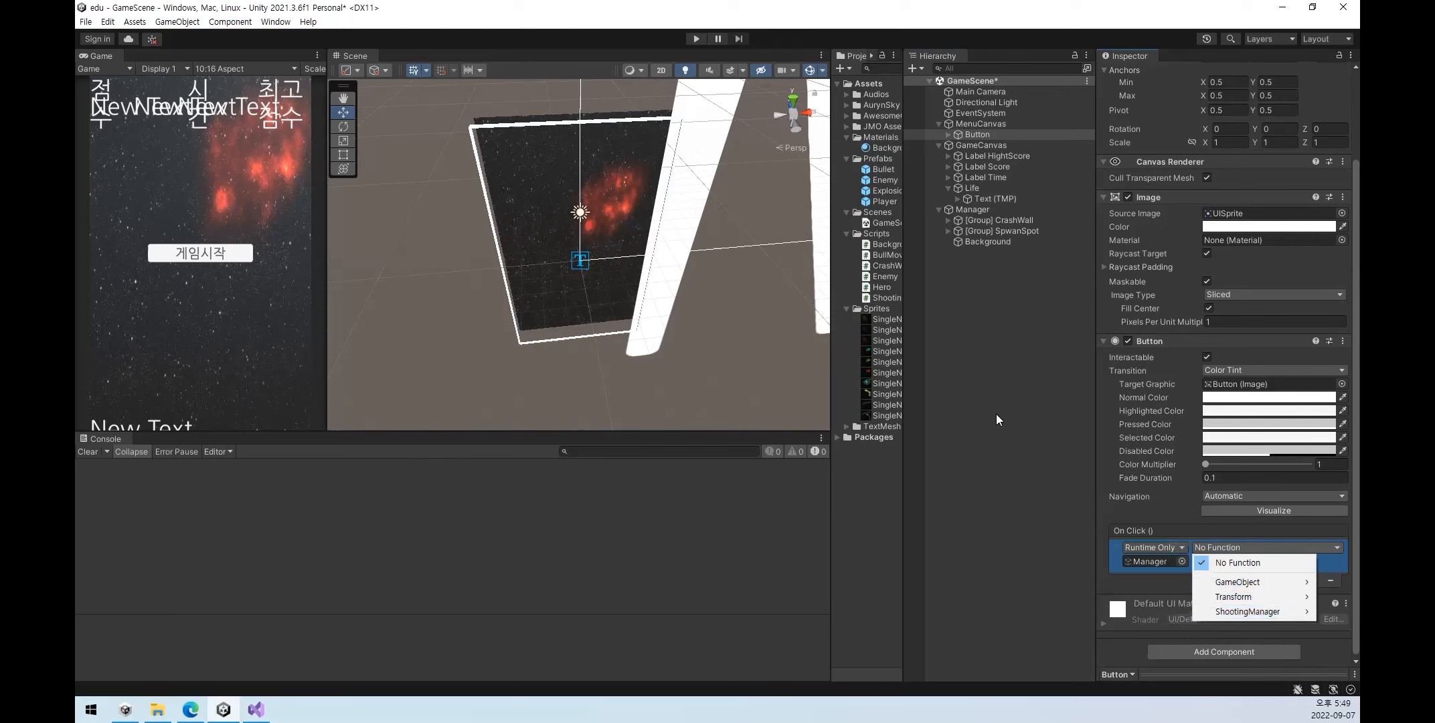
pyautogui.rightClick(972, 210)
pyautogui.press('Escape')
# - Set the Button's On Click function to ShootingManager.Reset and close the separate Manager properties window
pyautogui.click(976, 134)
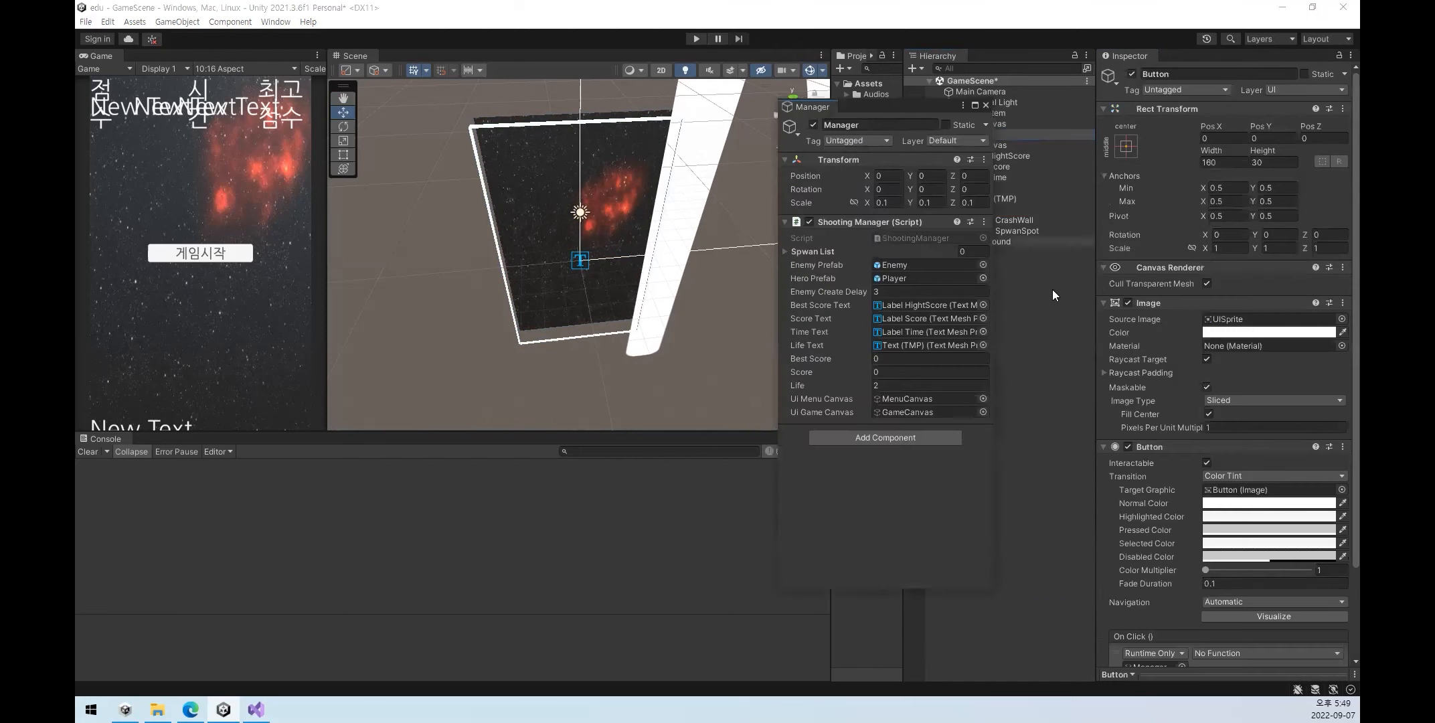
pyautogui.scroll(-3, 1168, 550)
pyautogui.click(1244, 544)
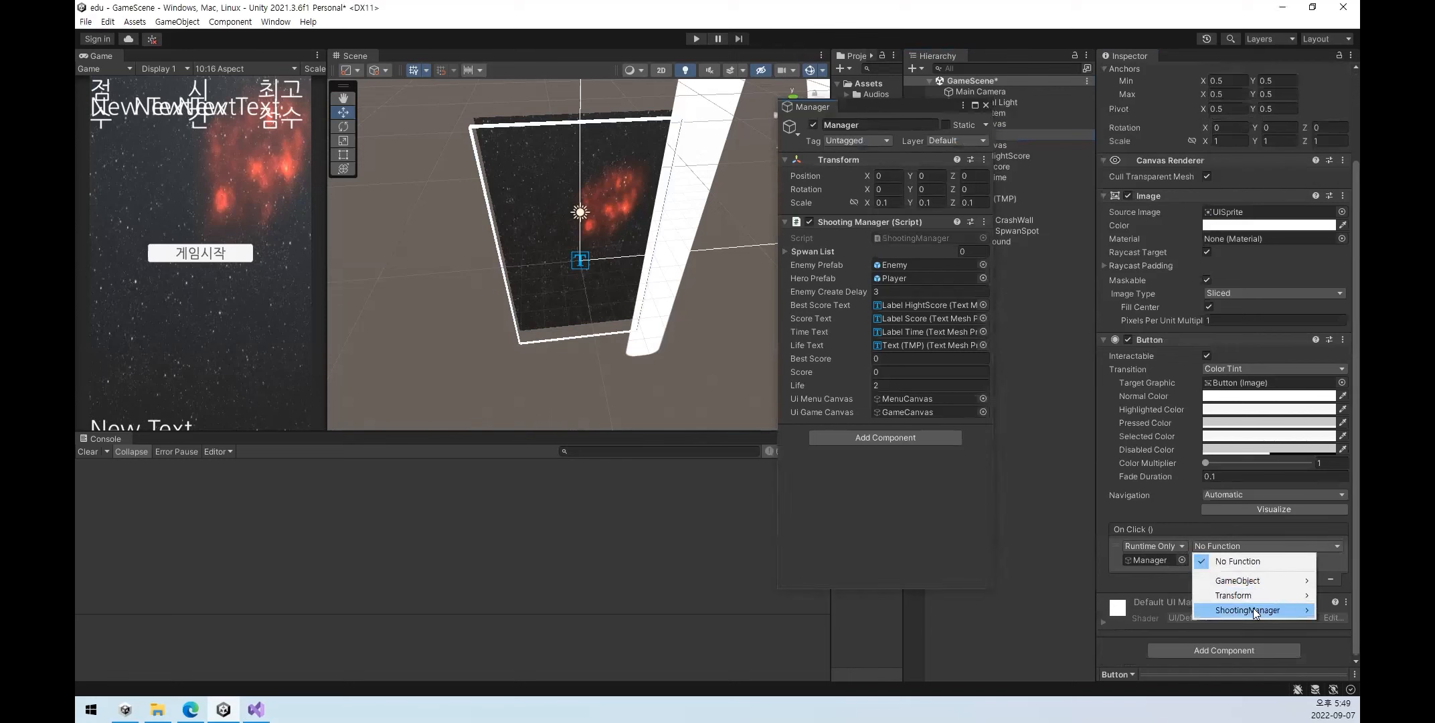
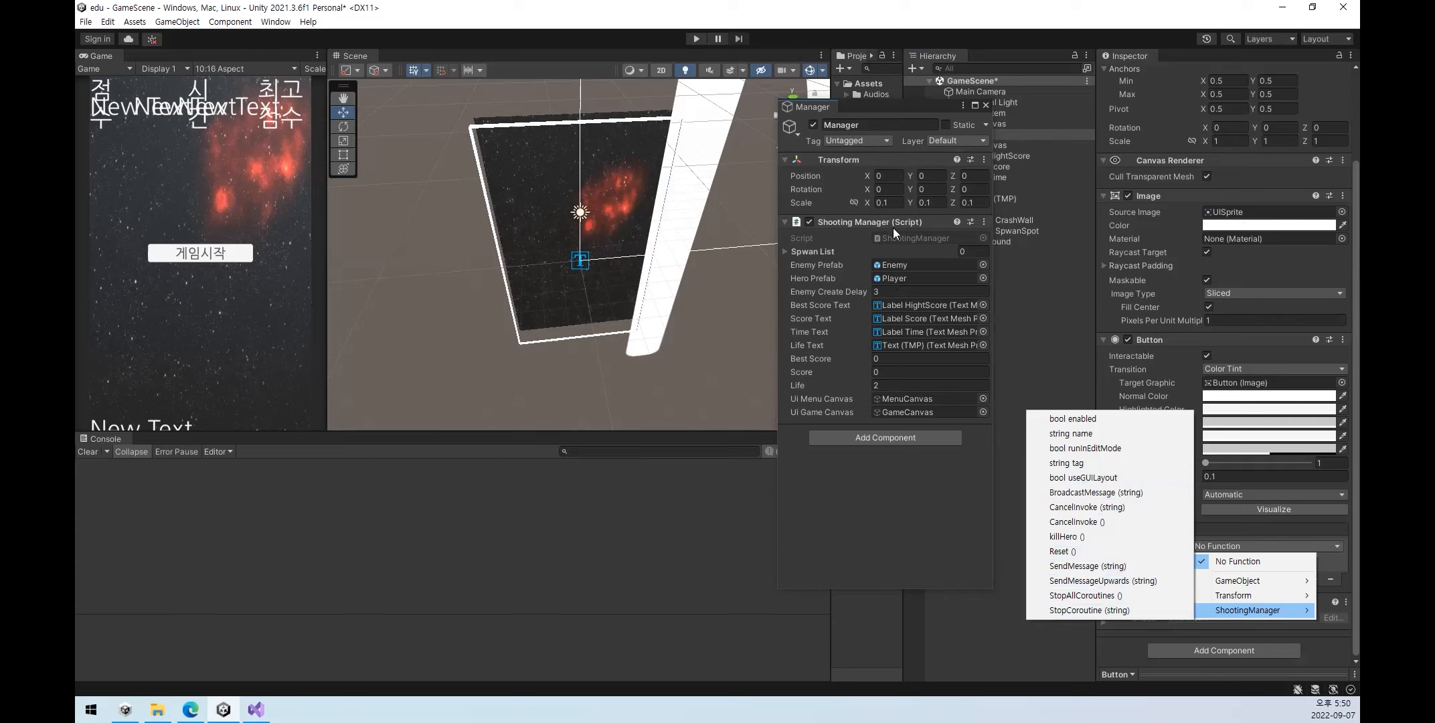
pyautogui.moveTo(1265, 594)
pyautogui.click(1063, 551)
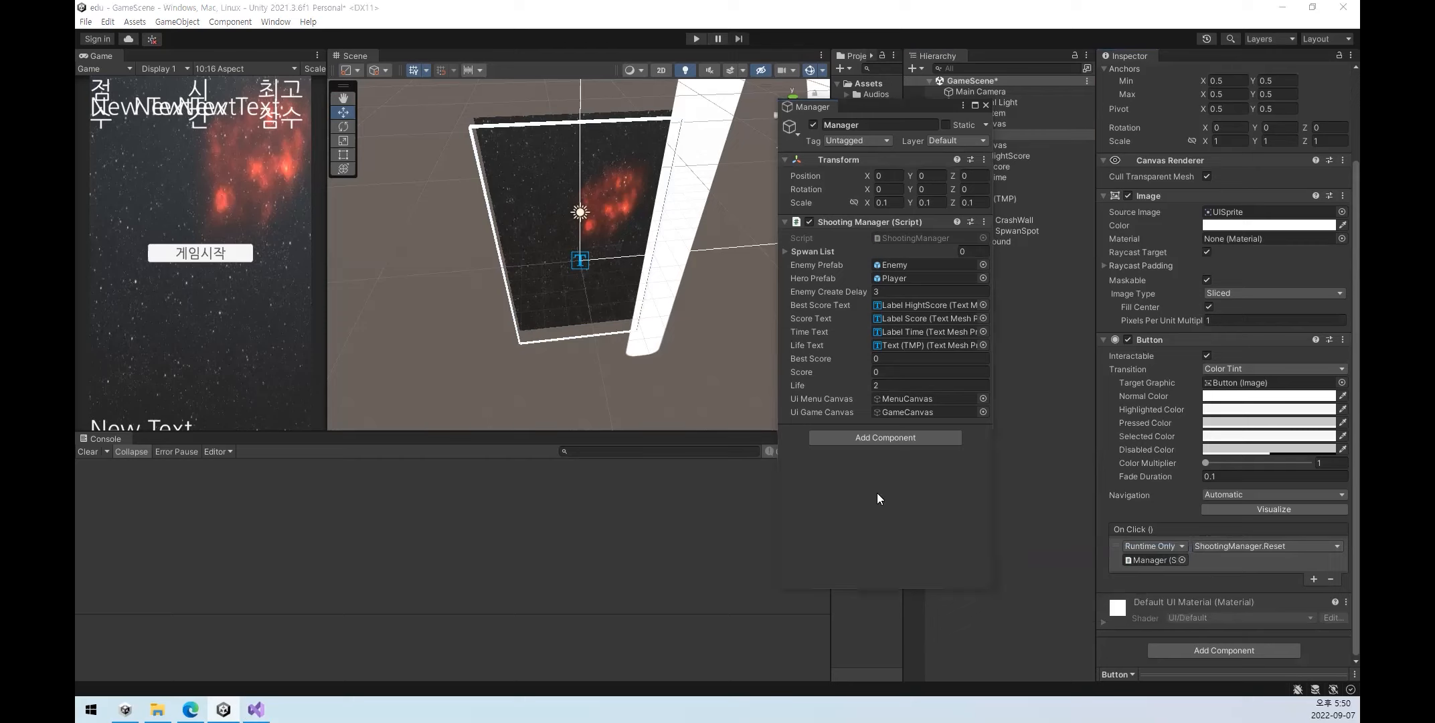
pyautogui.click(987, 107)
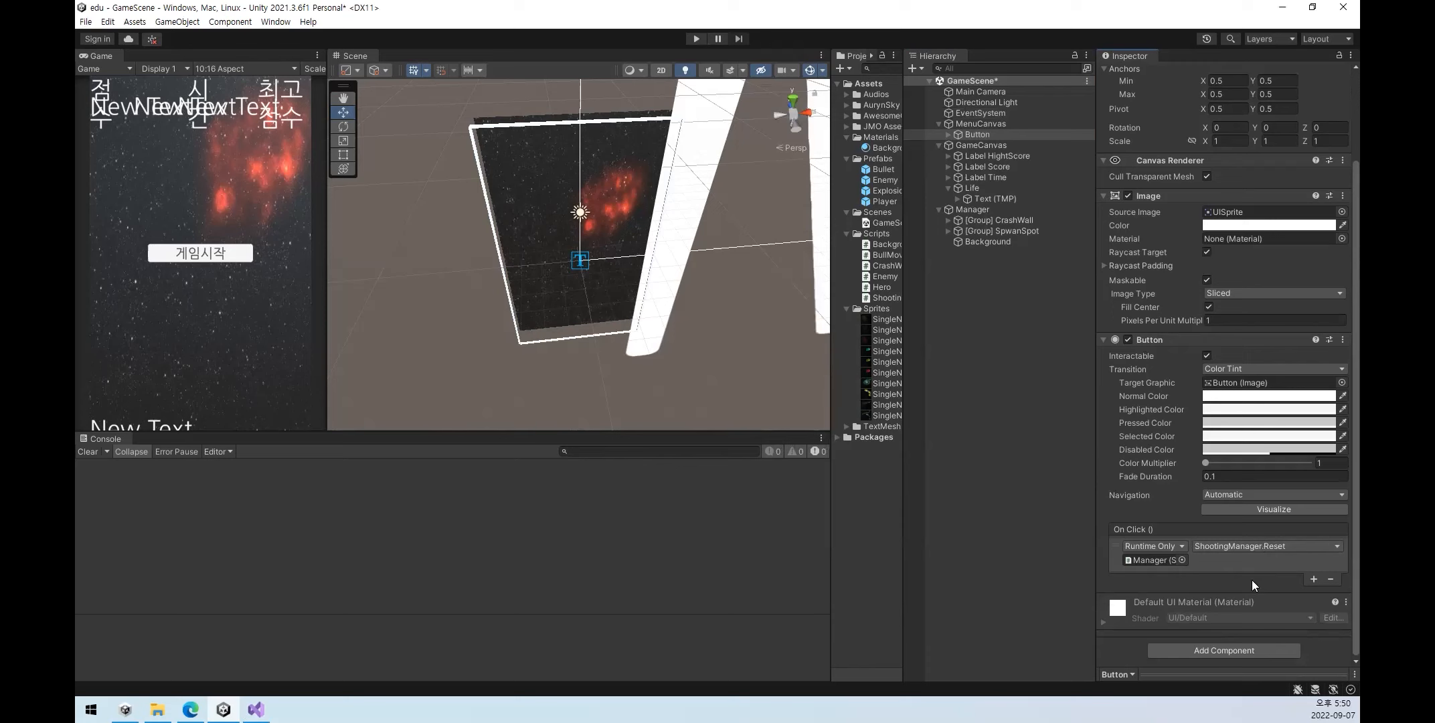
# - Run the game in play mode, inspect GameCanvas and MenuCanvas, try the start button, and stop the game
pyautogui.click(697, 38)
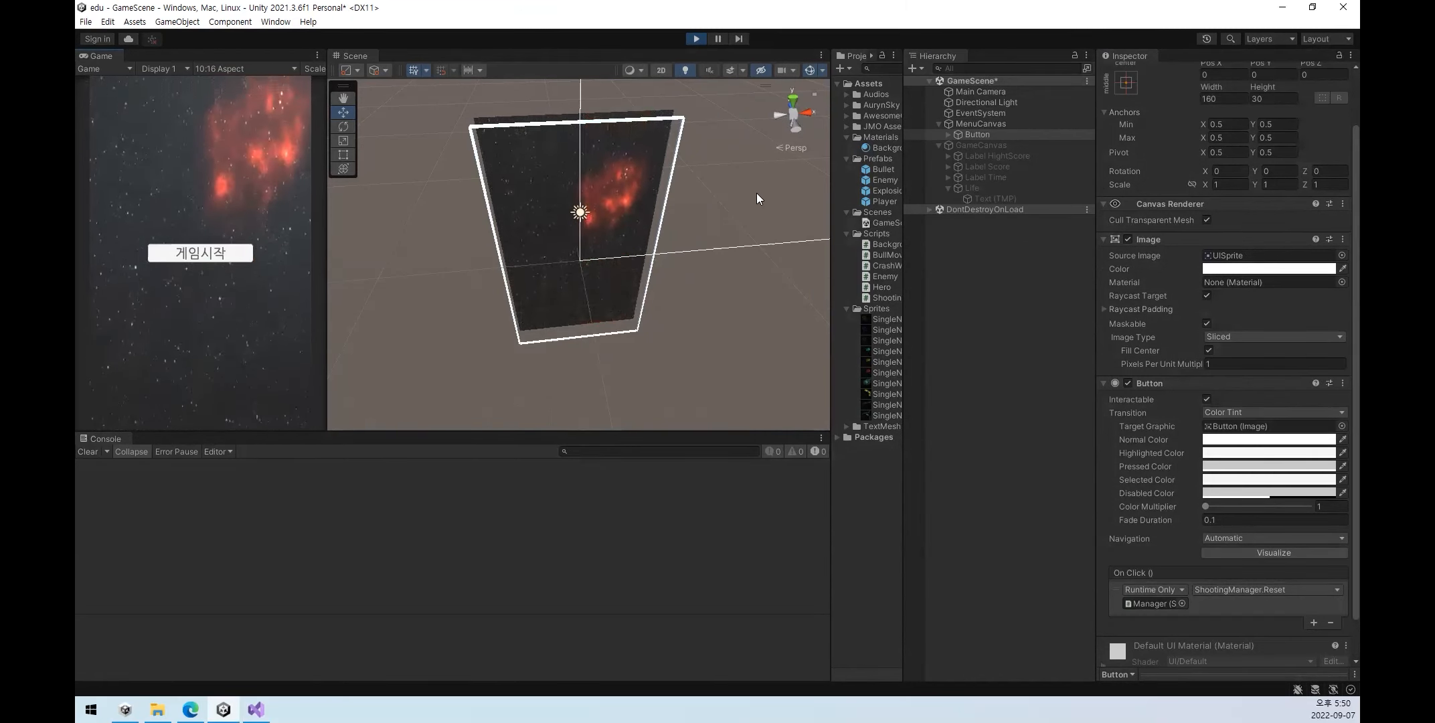
pyautogui.click(1002, 145)
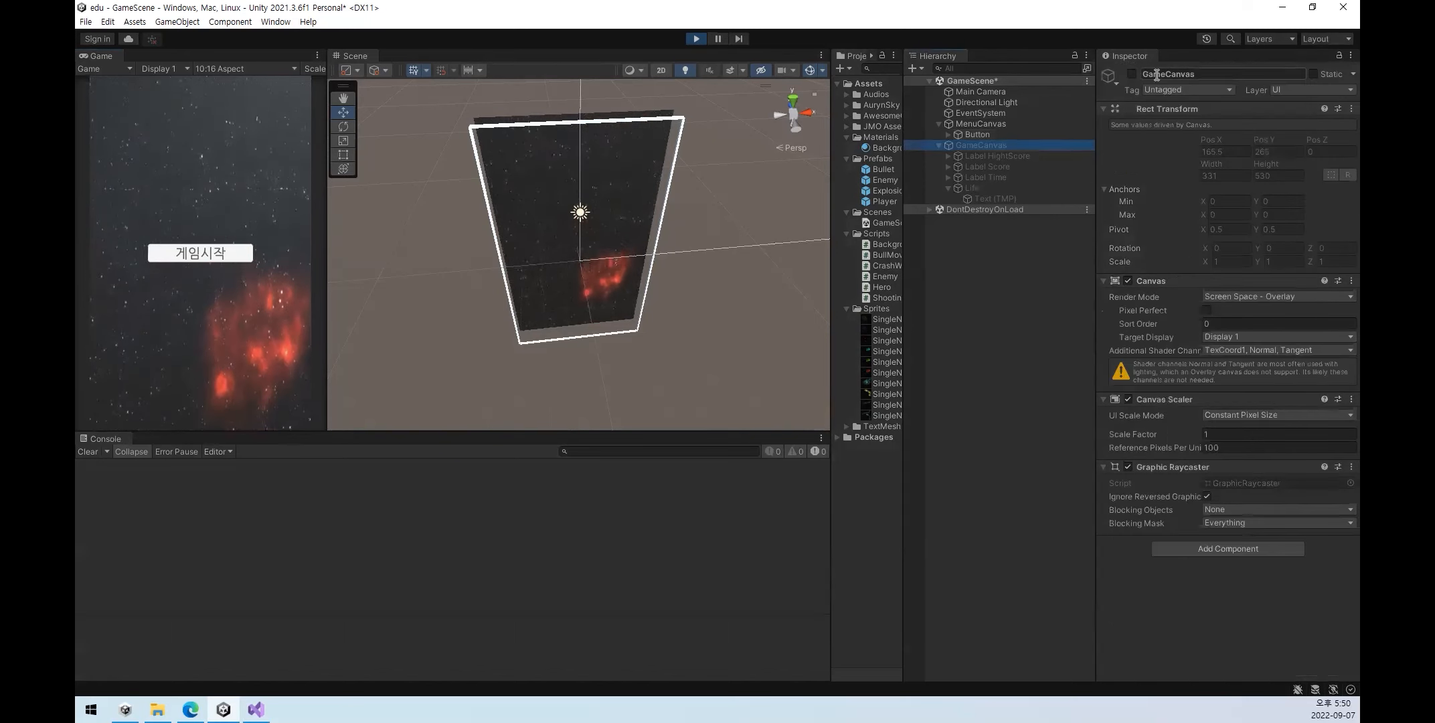
pyautogui.click(964, 125)
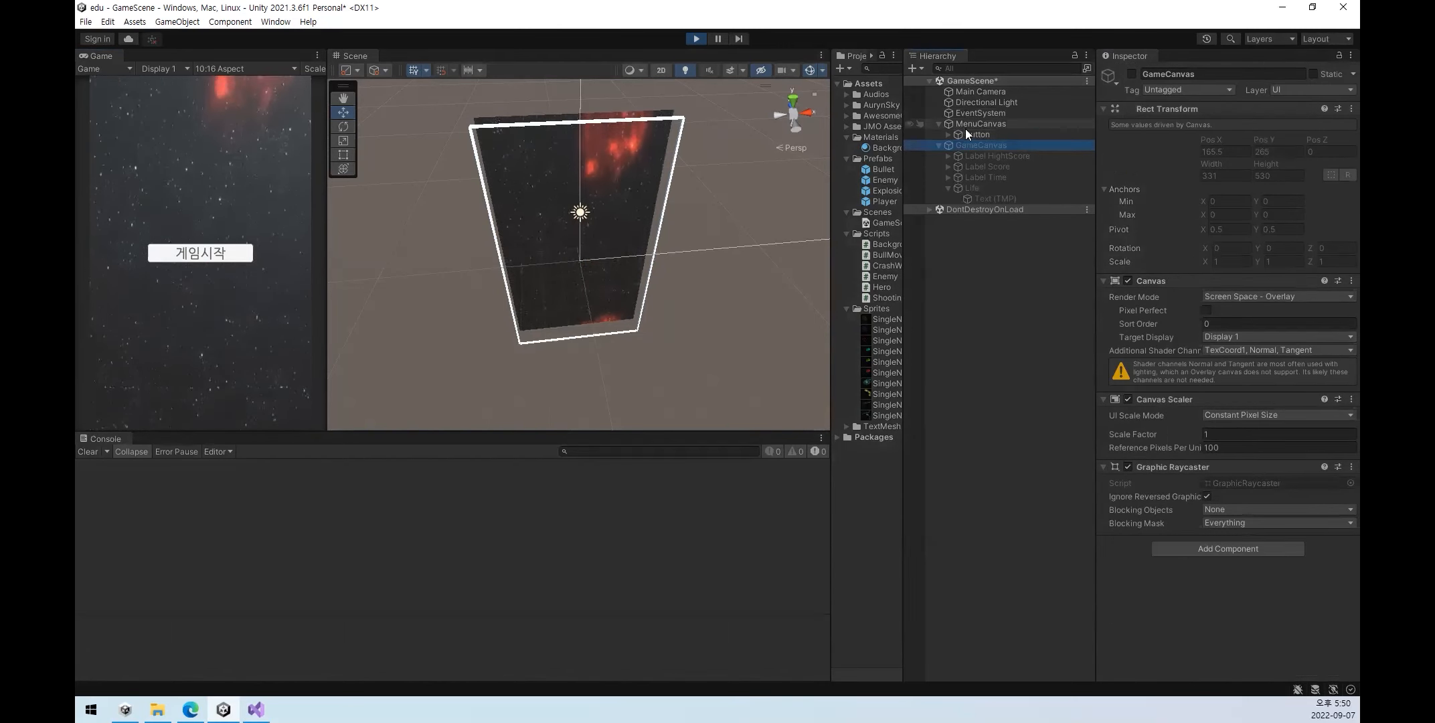
pyautogui.click(208, 299)
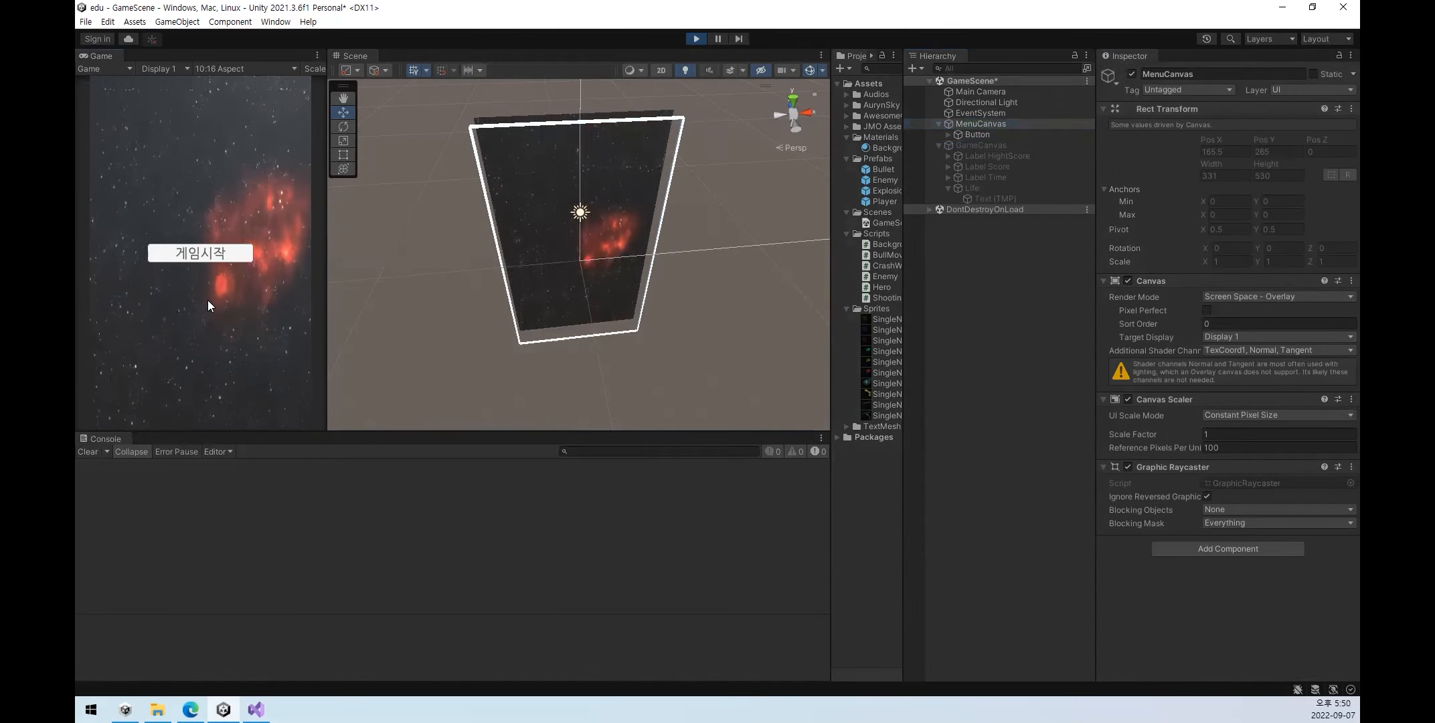
pyautogui.click(210, 255)
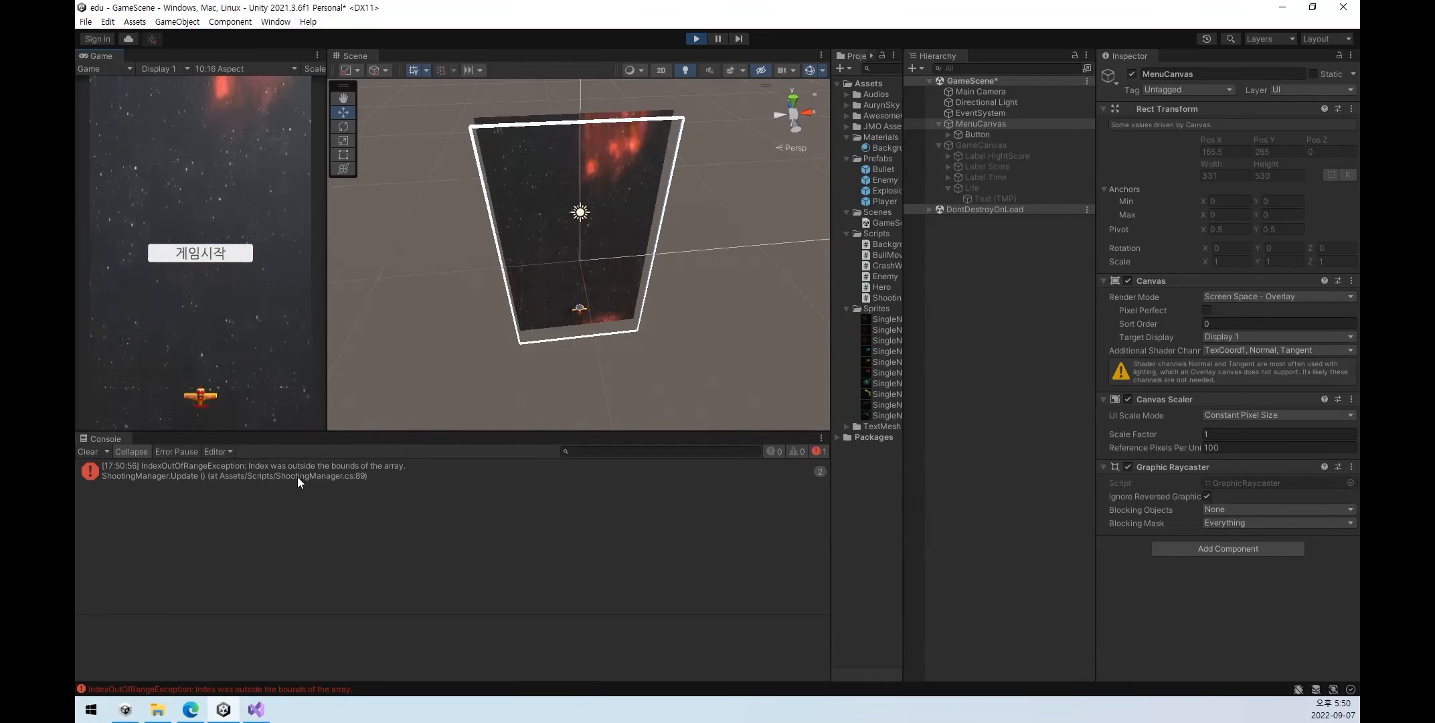
pyautogui.click(697, 39)
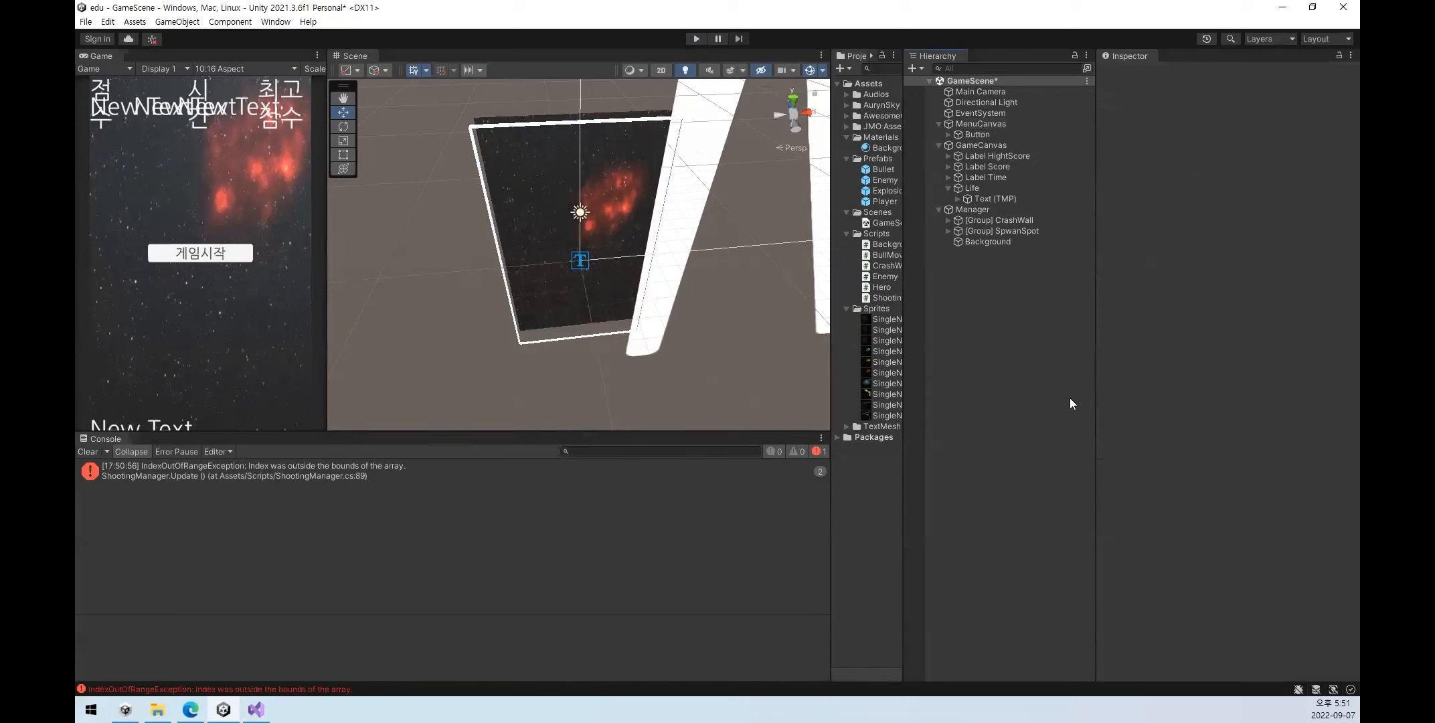
# - Expand the Manager's Spwan List and the [Group] SpwanSpot object, then try adding Spot 1 alone and remove that entry
pyautogui.click(980, 210)
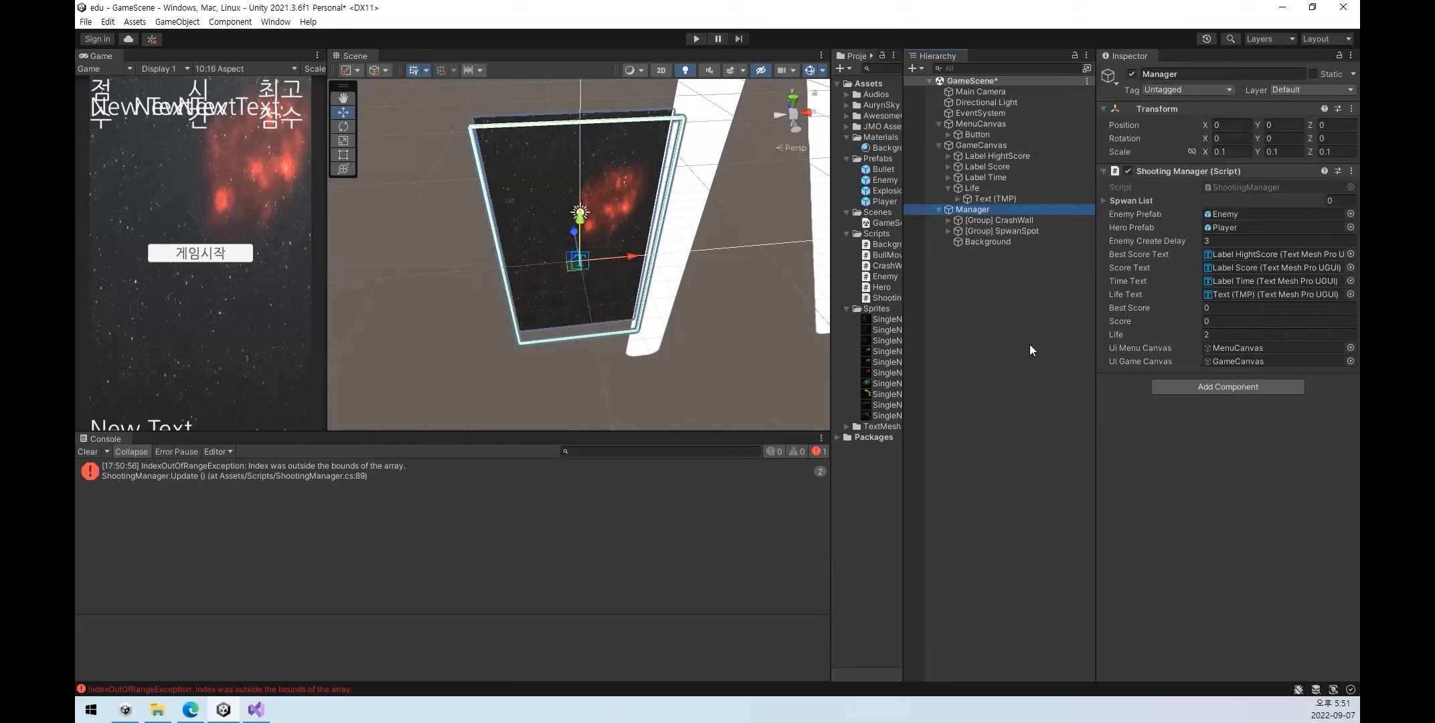
pyautogui.click(1111, 199)
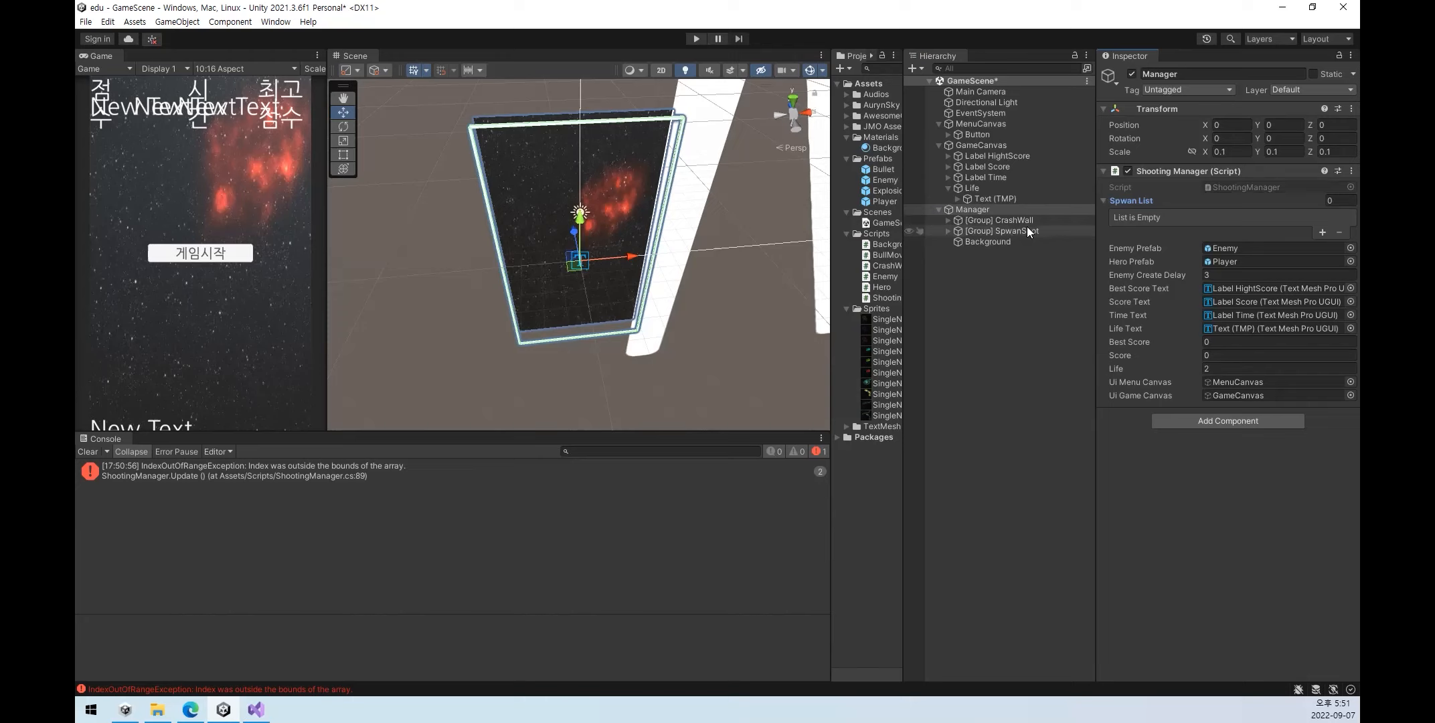
pyautogui.click(948, 230)
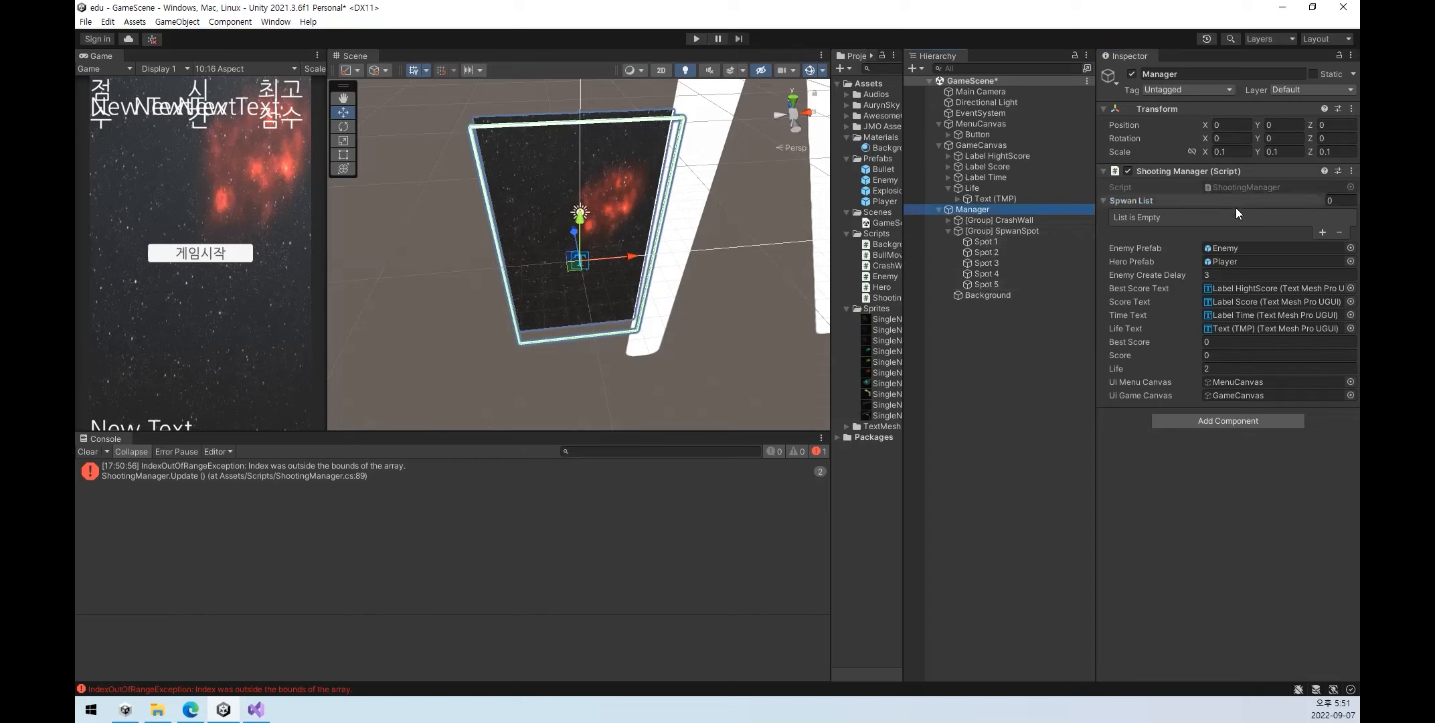
pyautogui.moveTo(984, 243); pyautogui.dragTo(1172, 222)
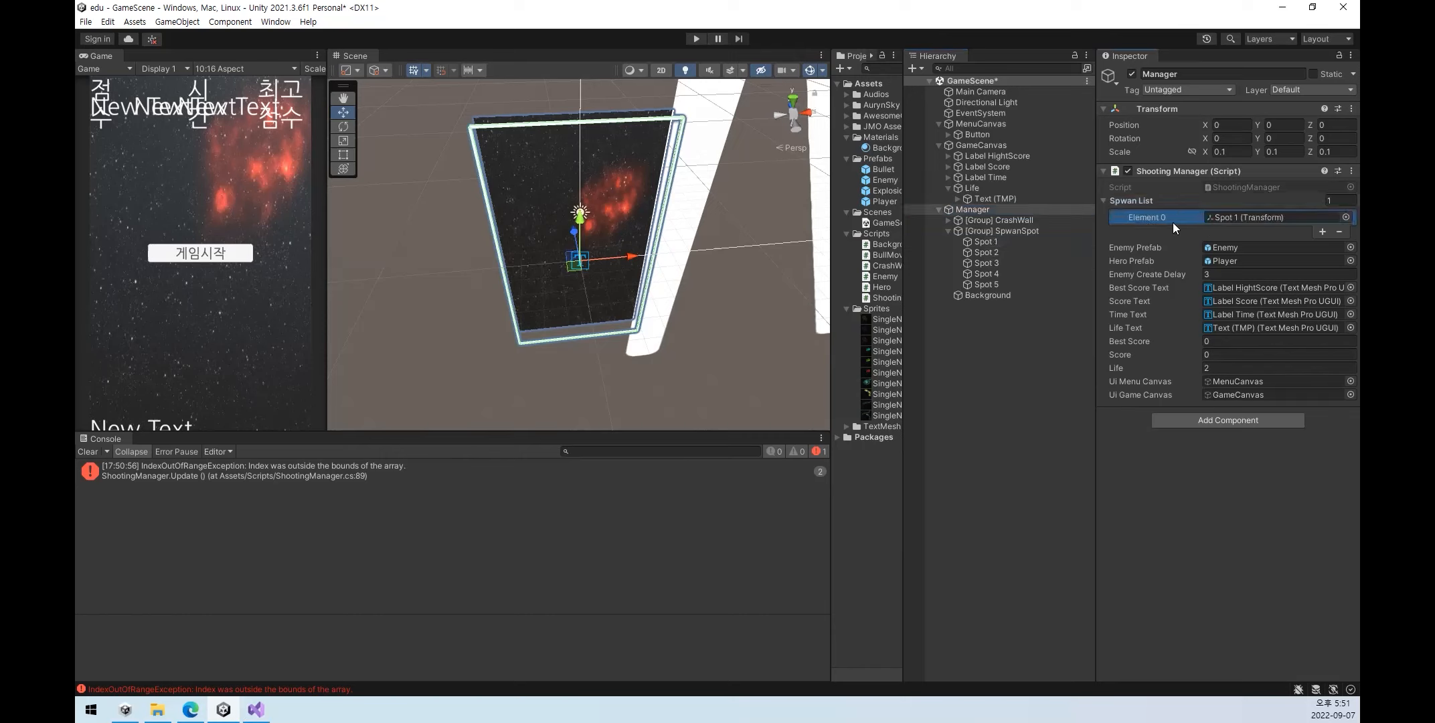
pyautogui.click(1338, 233)
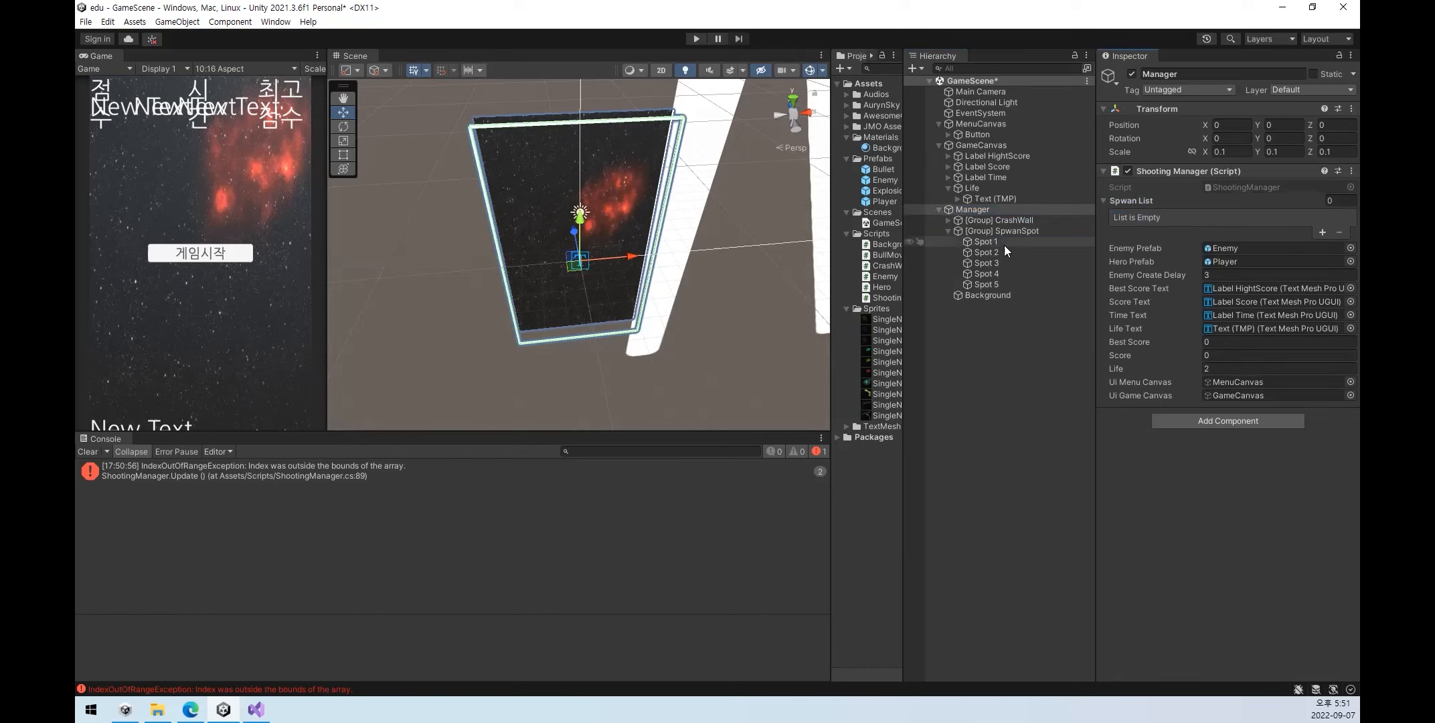
# - Open the Manager's properties in a separate window, add Spot 1 through Spot 5 together to its Spwan List, and close the window
pyautogui.rightClick(972, 209)
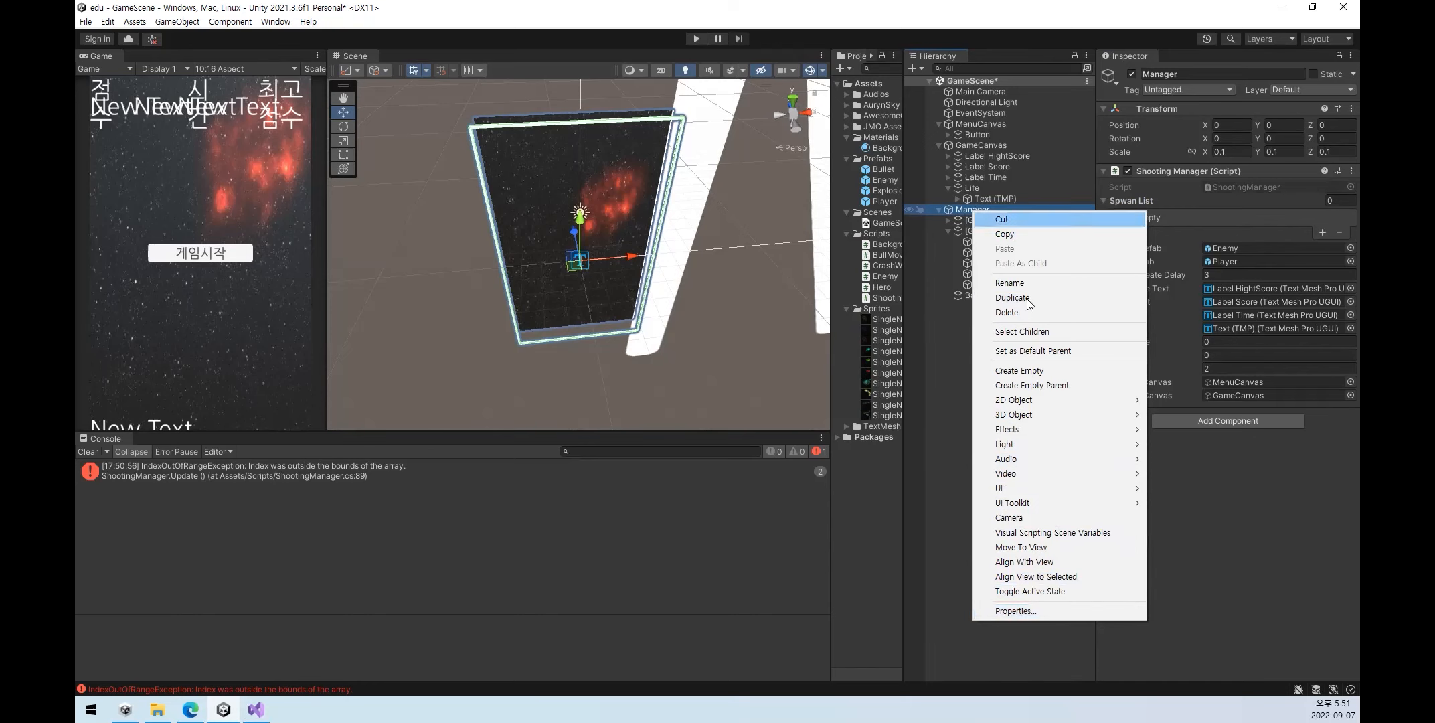
pyautogui.click(1015, 610)
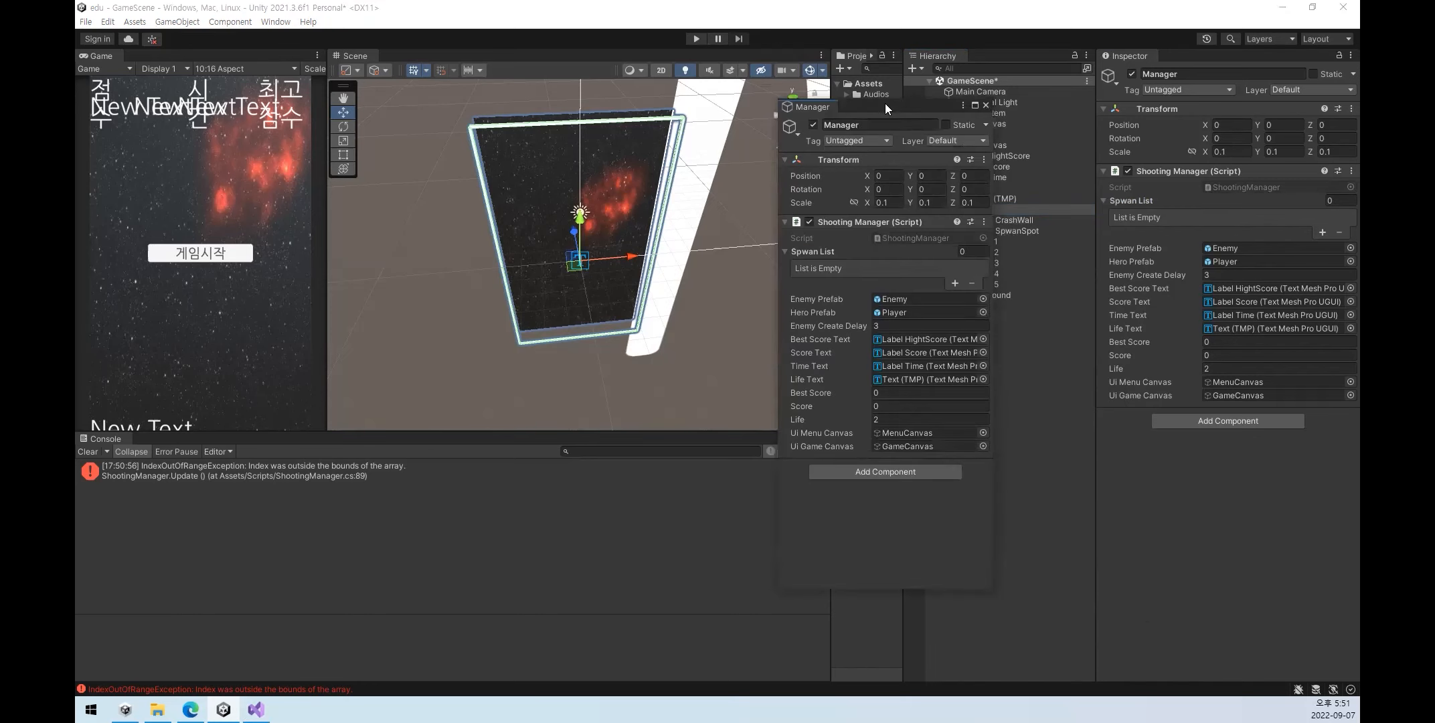
pyautogui.moveTo(874, 108); pyautogui.dragTo(717, 87)
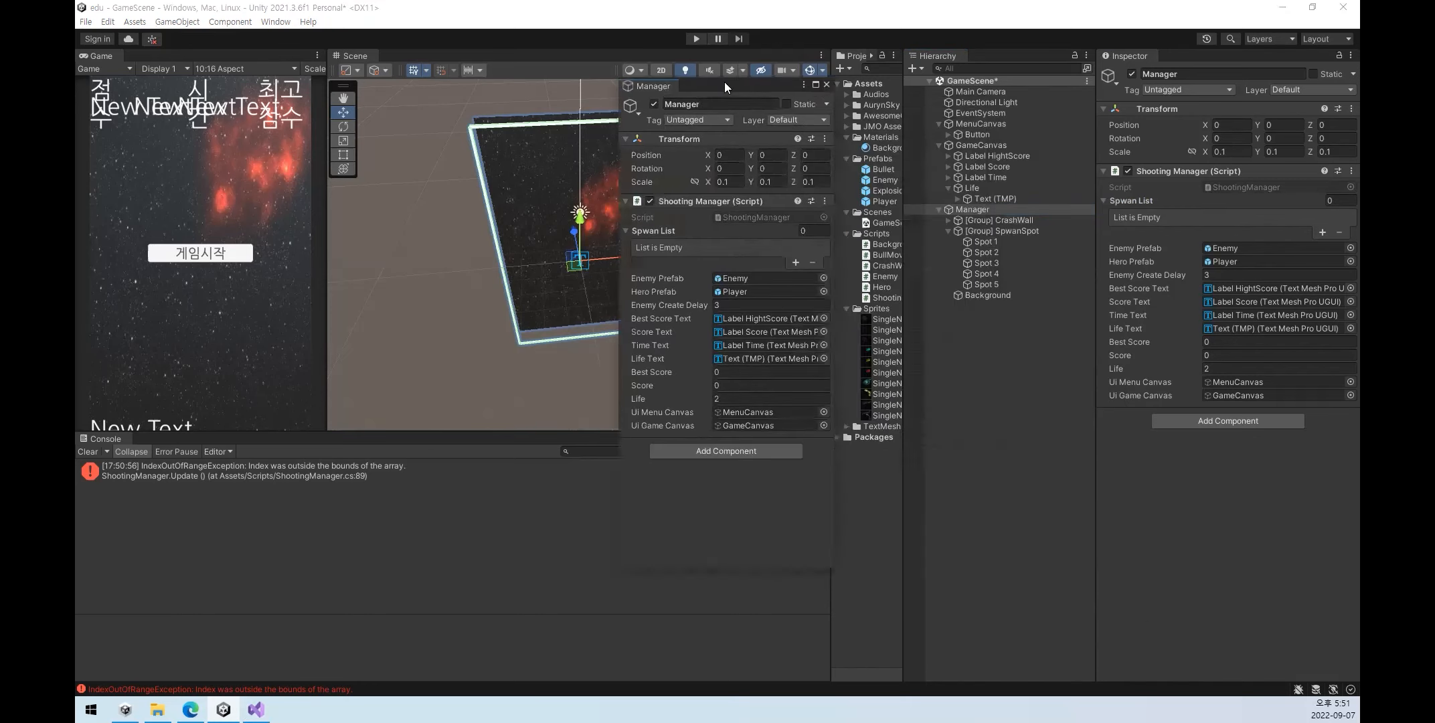
pyautogui.click(1000, 243)
pyautogui.keyDown('shift'); pyautogui.click(1013, 285); pyautogui.keyUp('shift')
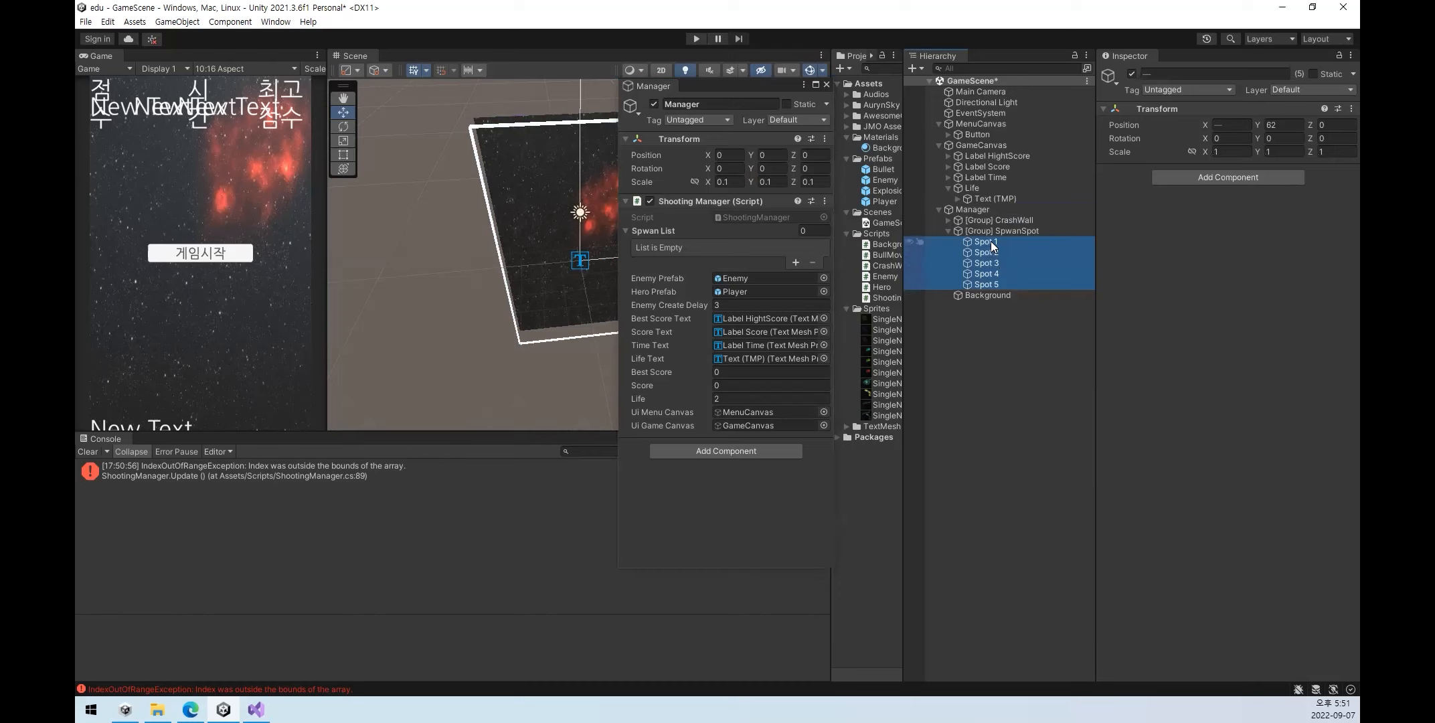
pyautogui.moveTo(991, 241); pyautogui.dragTo(671, 236)
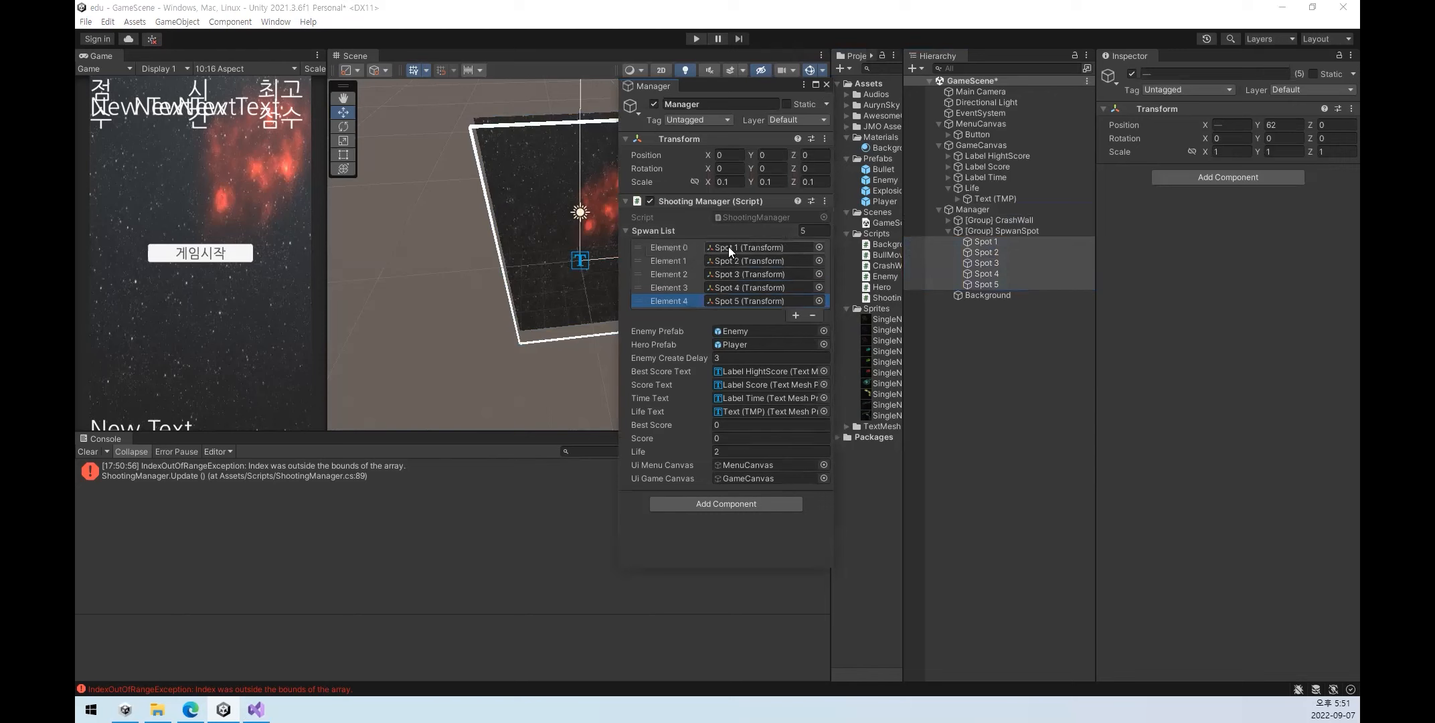
pyautogui.click(827, 84)
pyautogui.click(1023, 414)
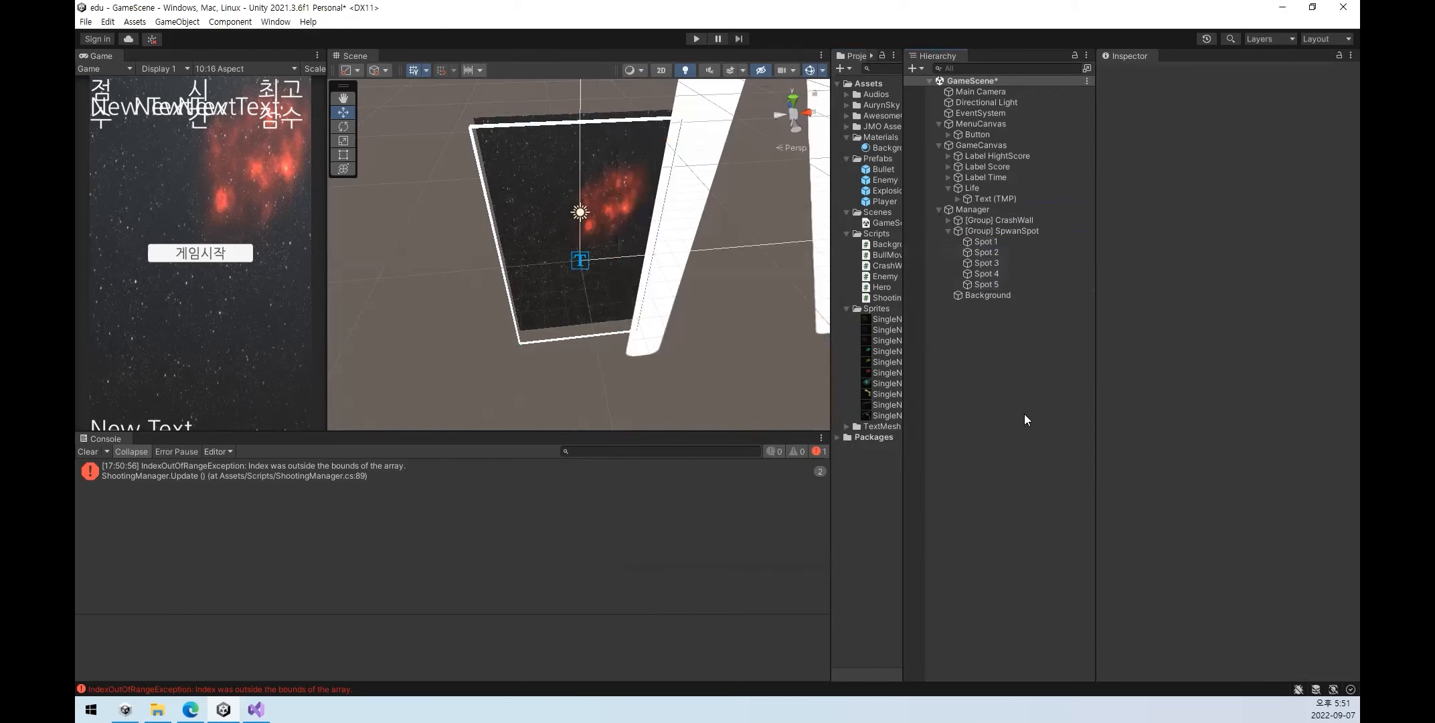
# - Try reassigning Spot 1 to Element 0 of the Manager's Spwan List, and add an extra list element and remove it
pyautogui.click(996, 212)
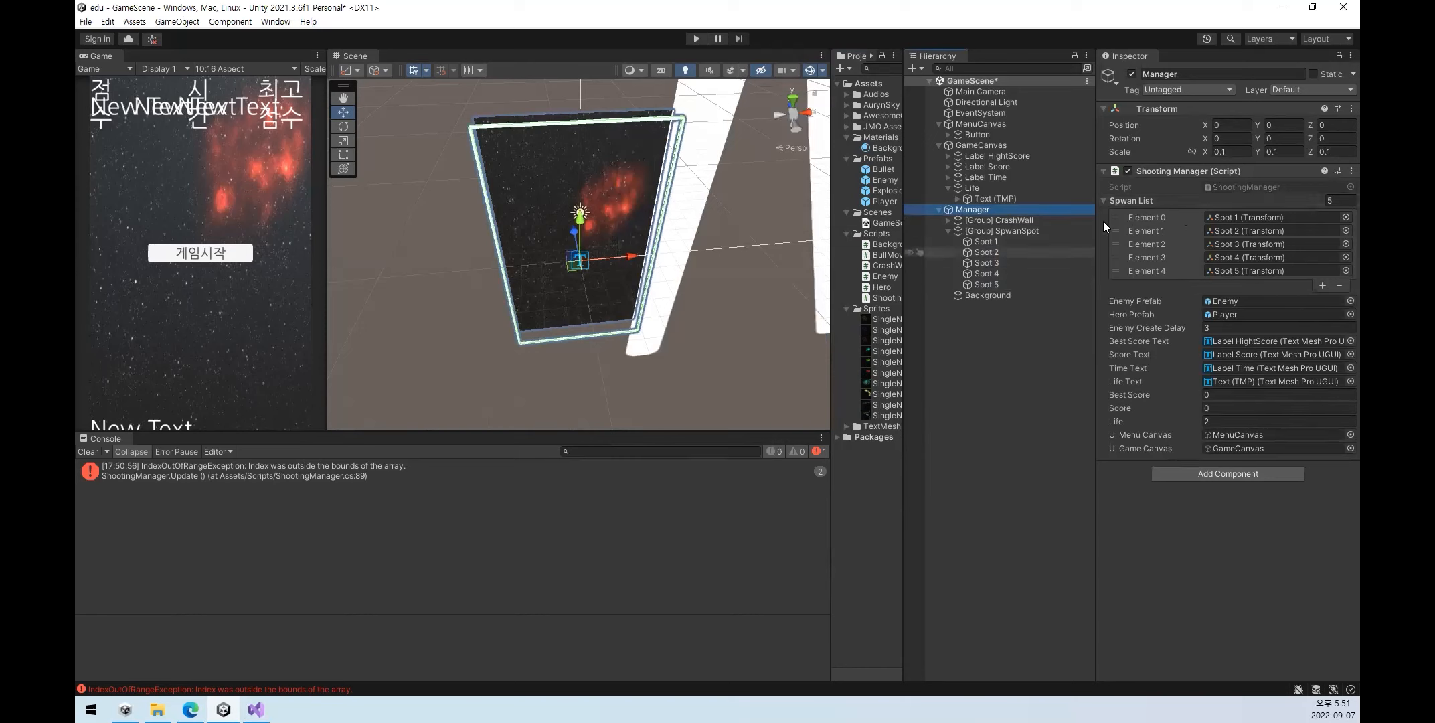
pyautogui.moveTo(988, 243); pyautogui.dragTo(1233, 220)
pyautogui.moveTo(985, 246); pyautogui.dragTo(1237, 218)
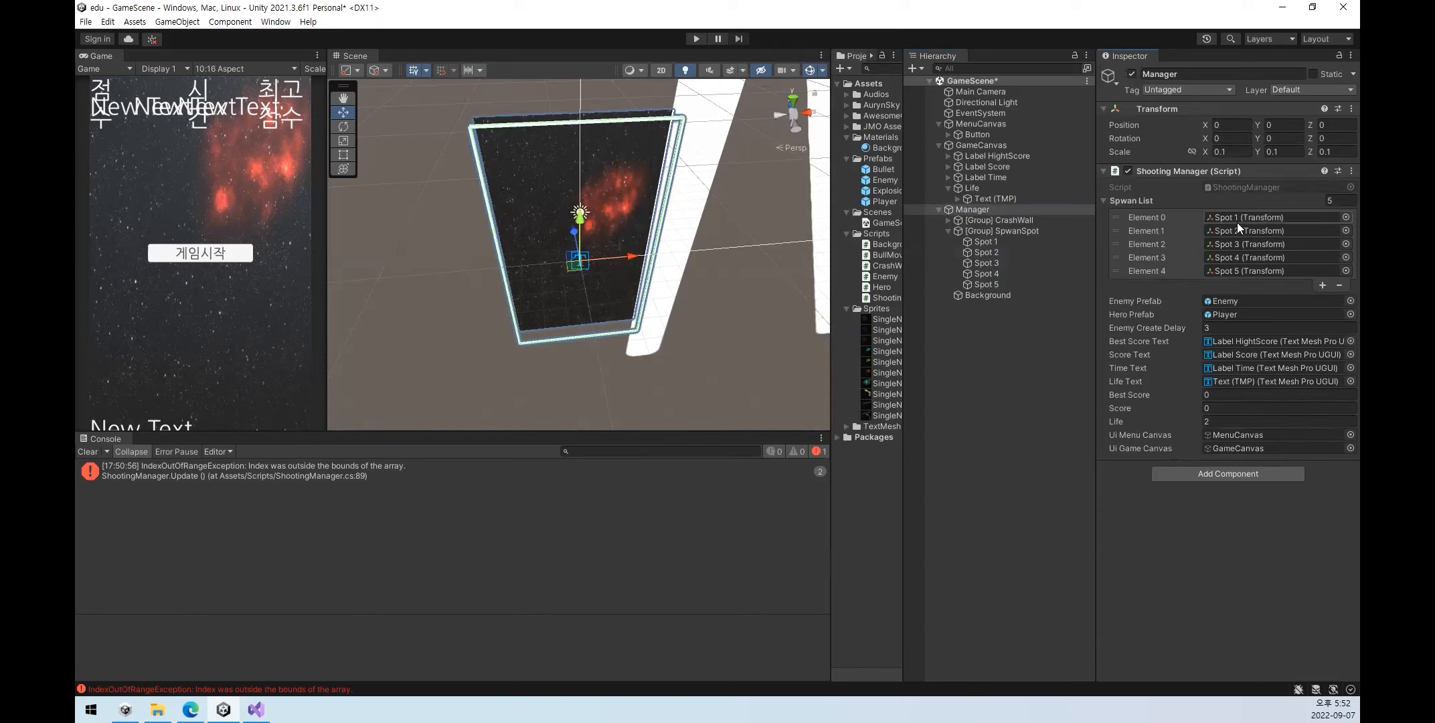
pyautogui.moveTo(993, 244); pyautogui.dragTo(1138, 220)
pyautogui.click(1322, 285)
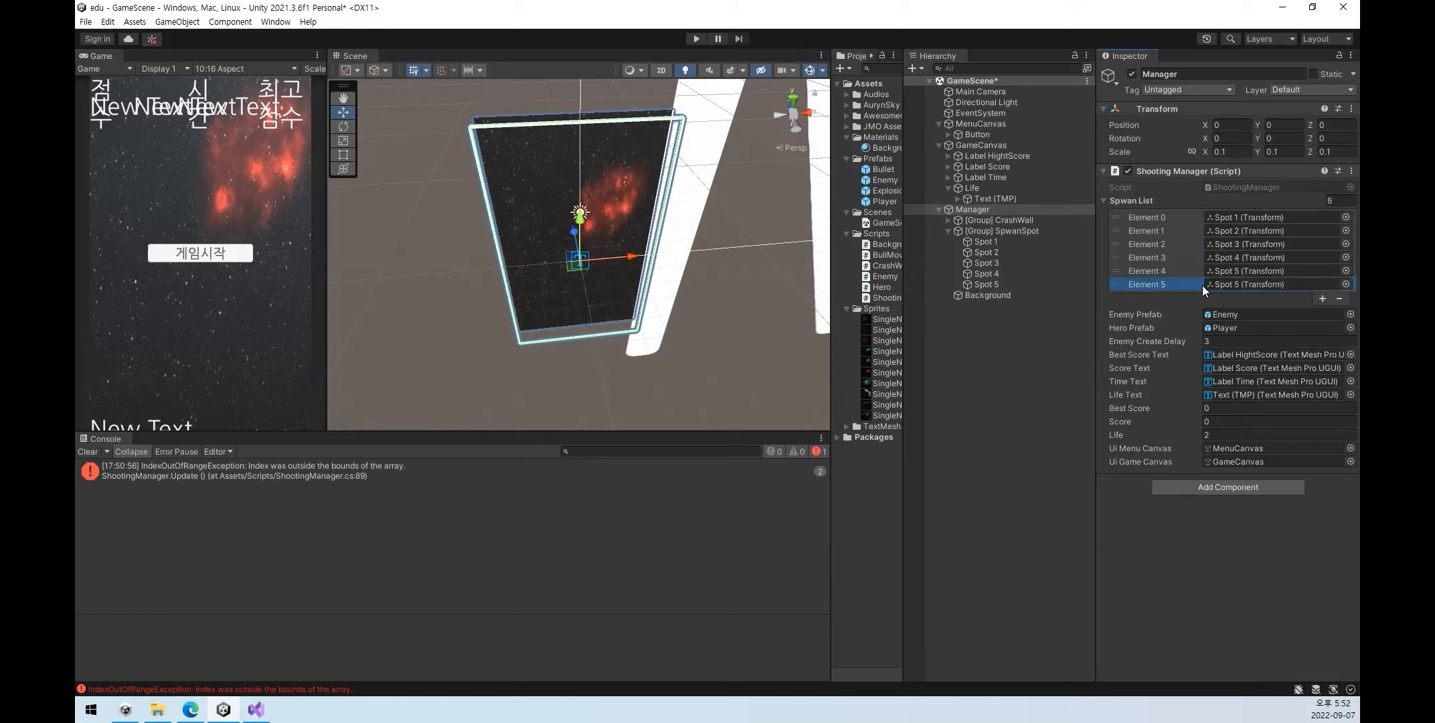
pyautogui.click(1341, 298)
# - Try adding individual spots, including Spot 4, directly onto the Spwan List heading, removing each extra entry
pyautogui.moveTo(1007, 242); pyautogui.dragTo(1146, 199)
pyautogui.click(1339, 298)
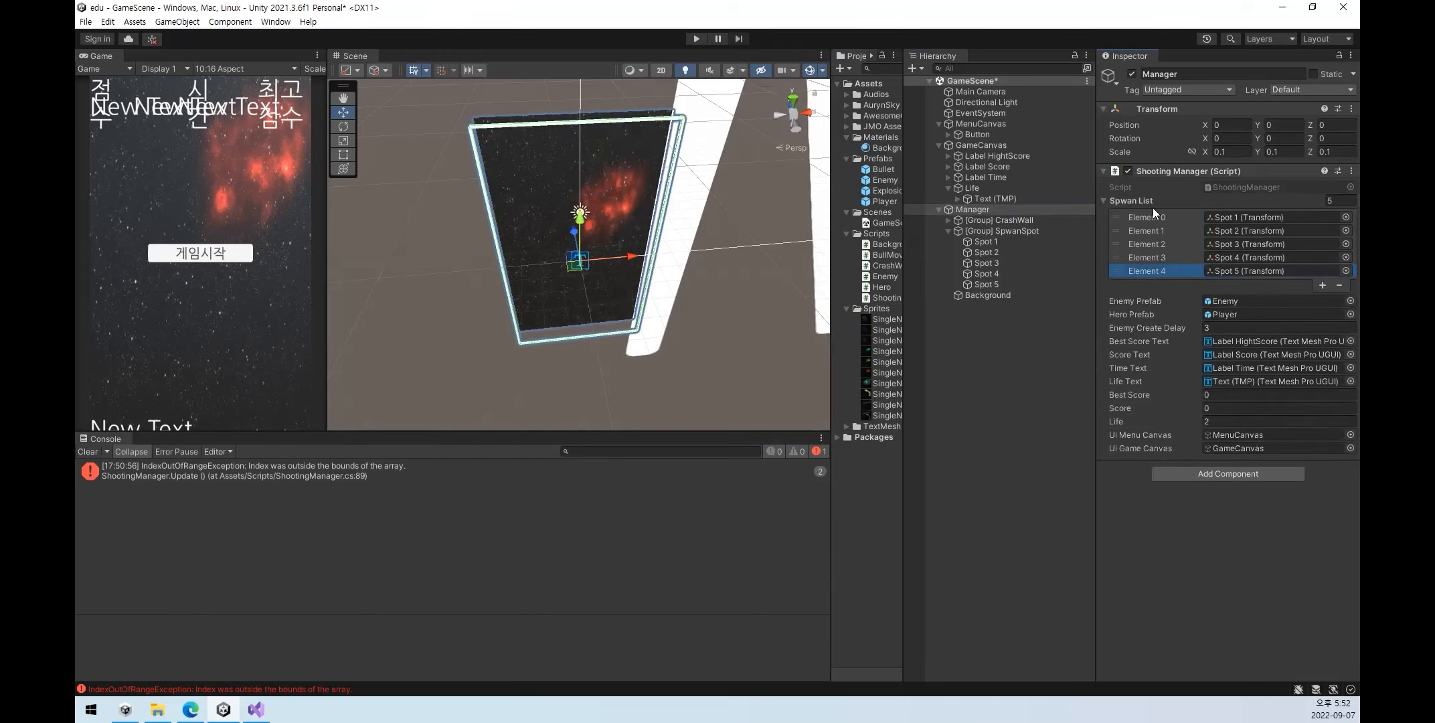
pyautogui.click(1335, 201)
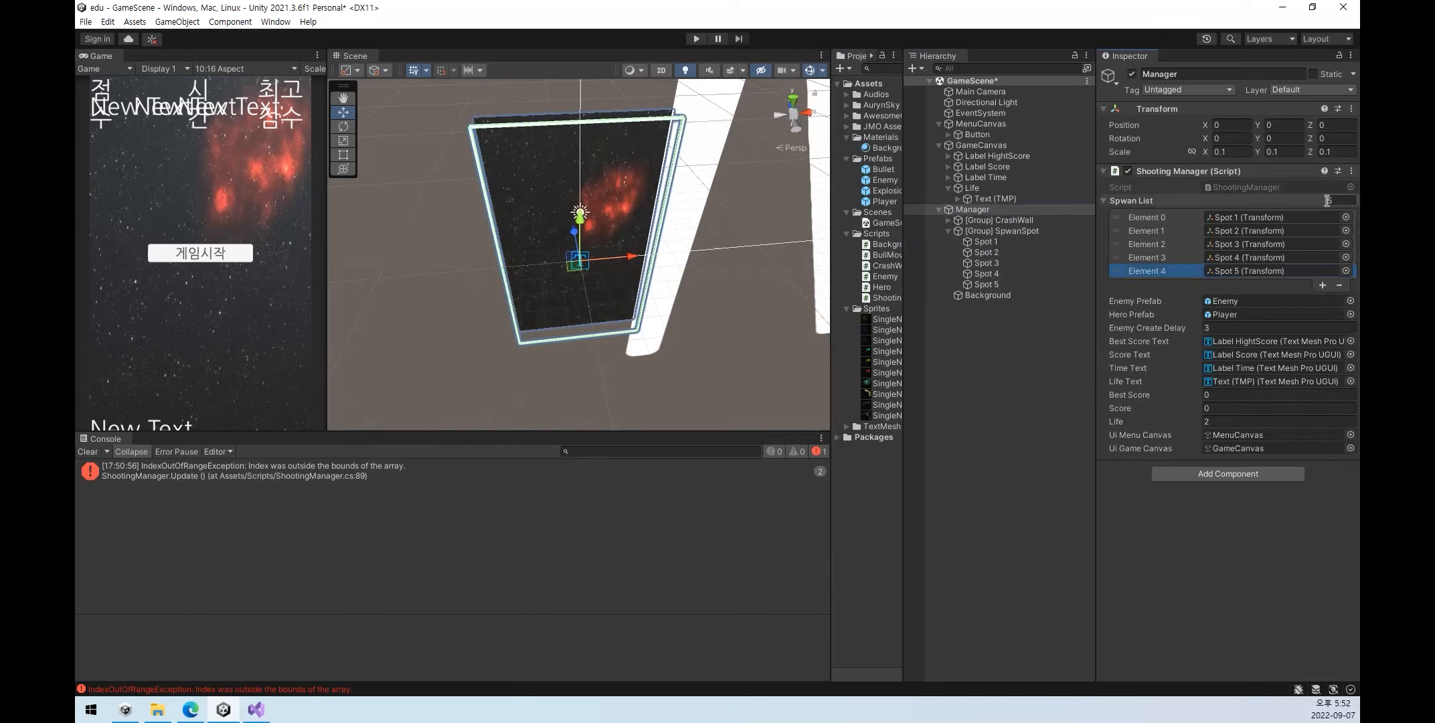
pyautogui.moveTo(986, 273); pyautogui.dragTo(1155, 198)
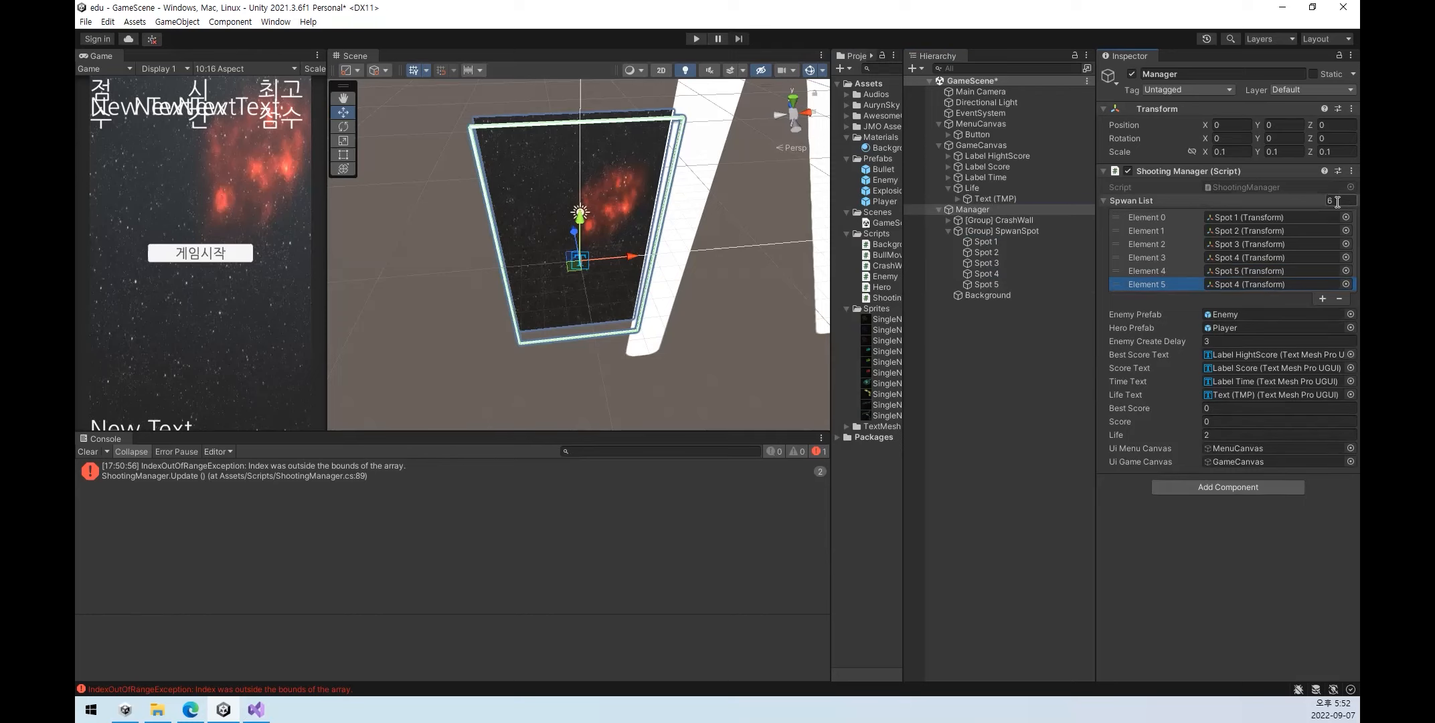
pyautogui.click(1339, 298)
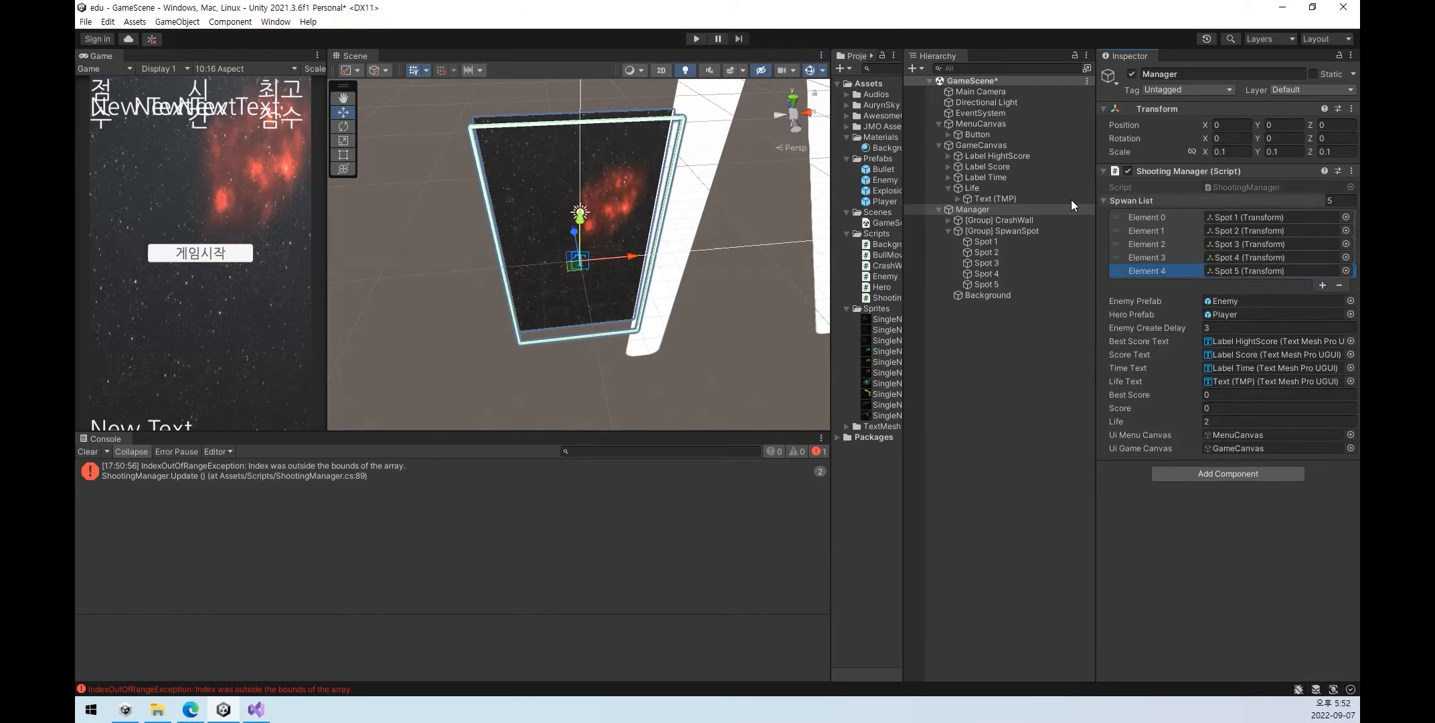
# - Run the game in play mode to test the start button and enemy spawning, and stop it
pyautogui.click(695, 39)
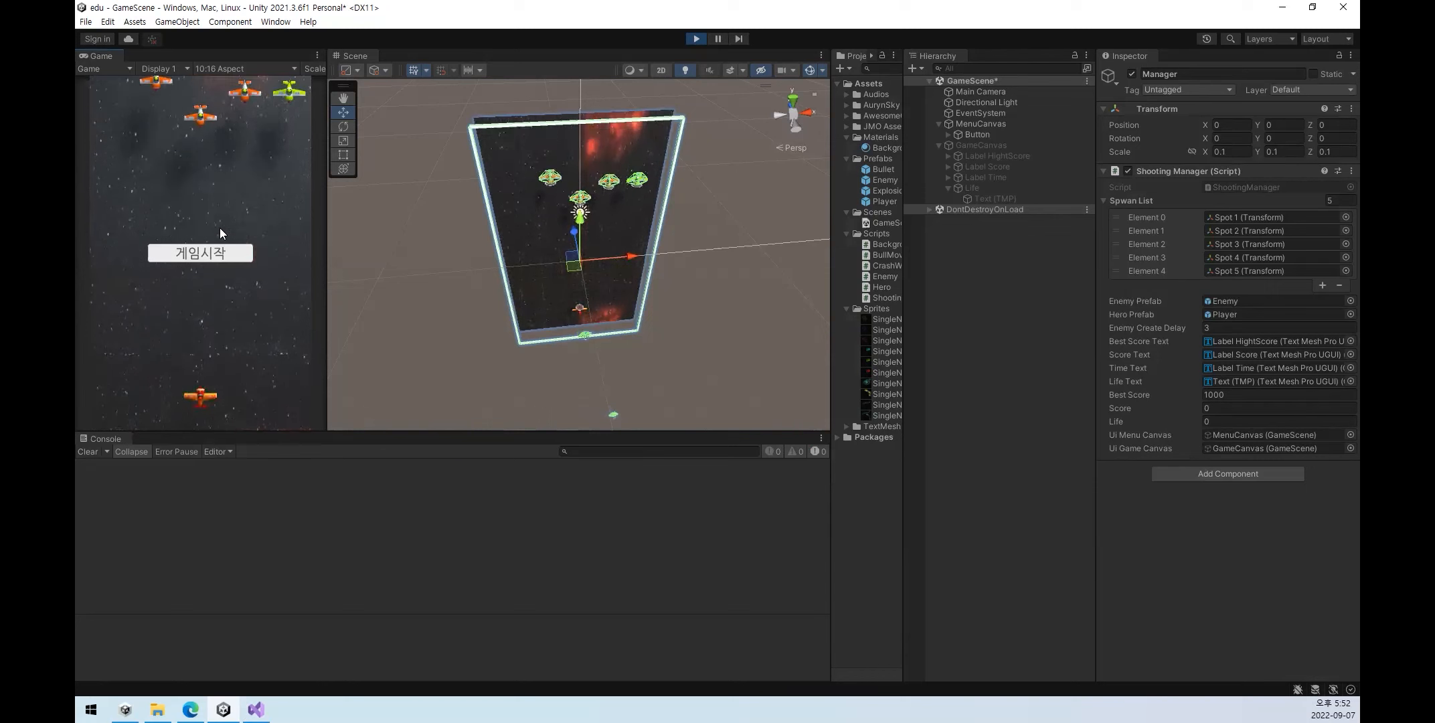
pyautogui.click(696, 39)
# - Add a second On Click entry to the Button and assign MenuCanvas as its target object
pyautogui.click(977, 135)
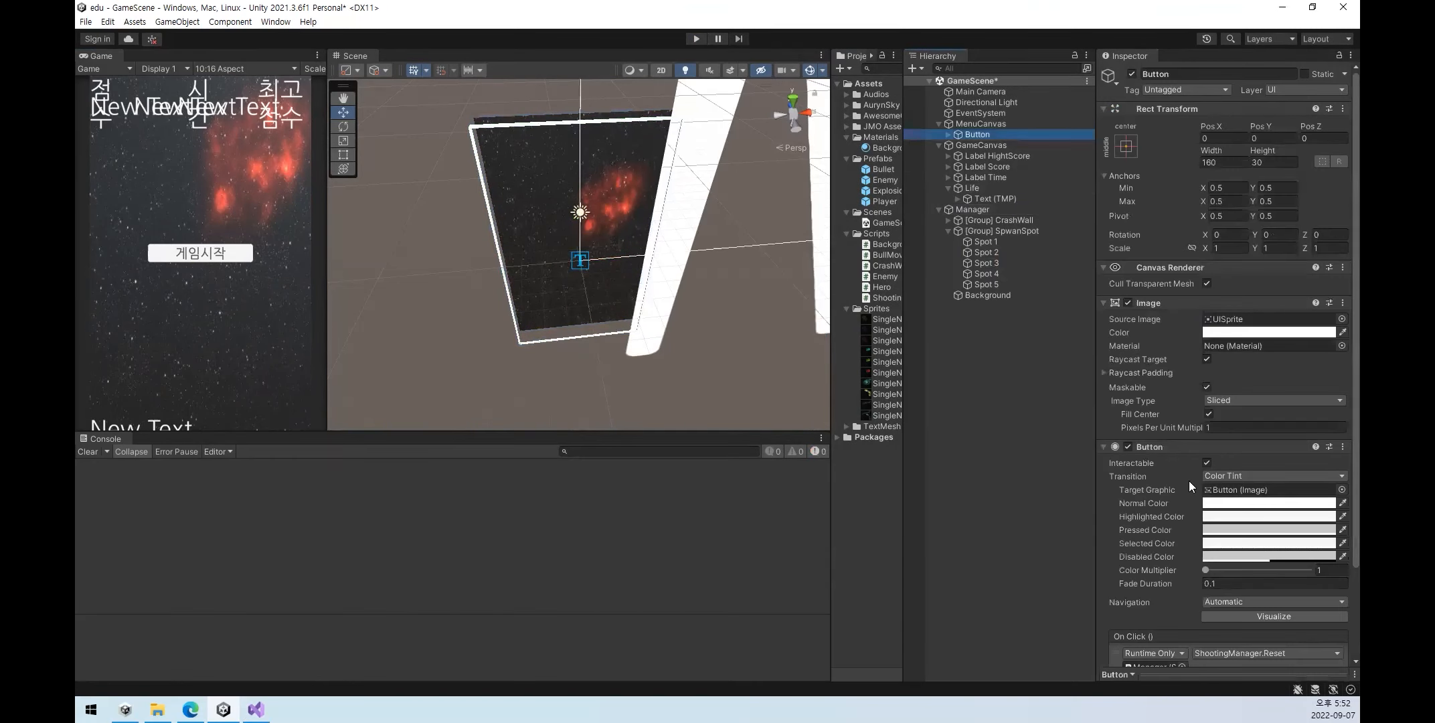
pyautogui.scroll(-4, 1148, 542)
pyautogui.click(1312, 579)
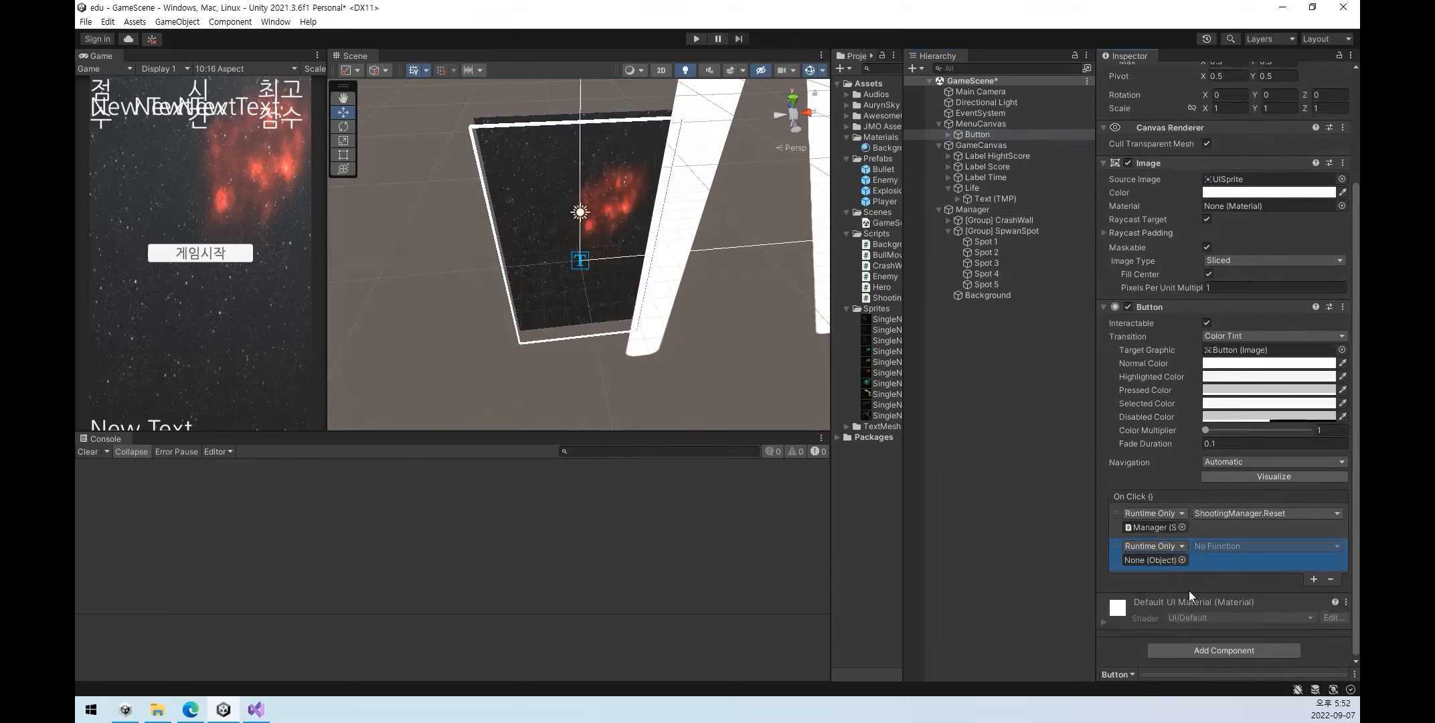
pyautogui.click(981, 124)
pyautogui.moveTo(1111, 402); pyautogui.dragTo(1168, 561)
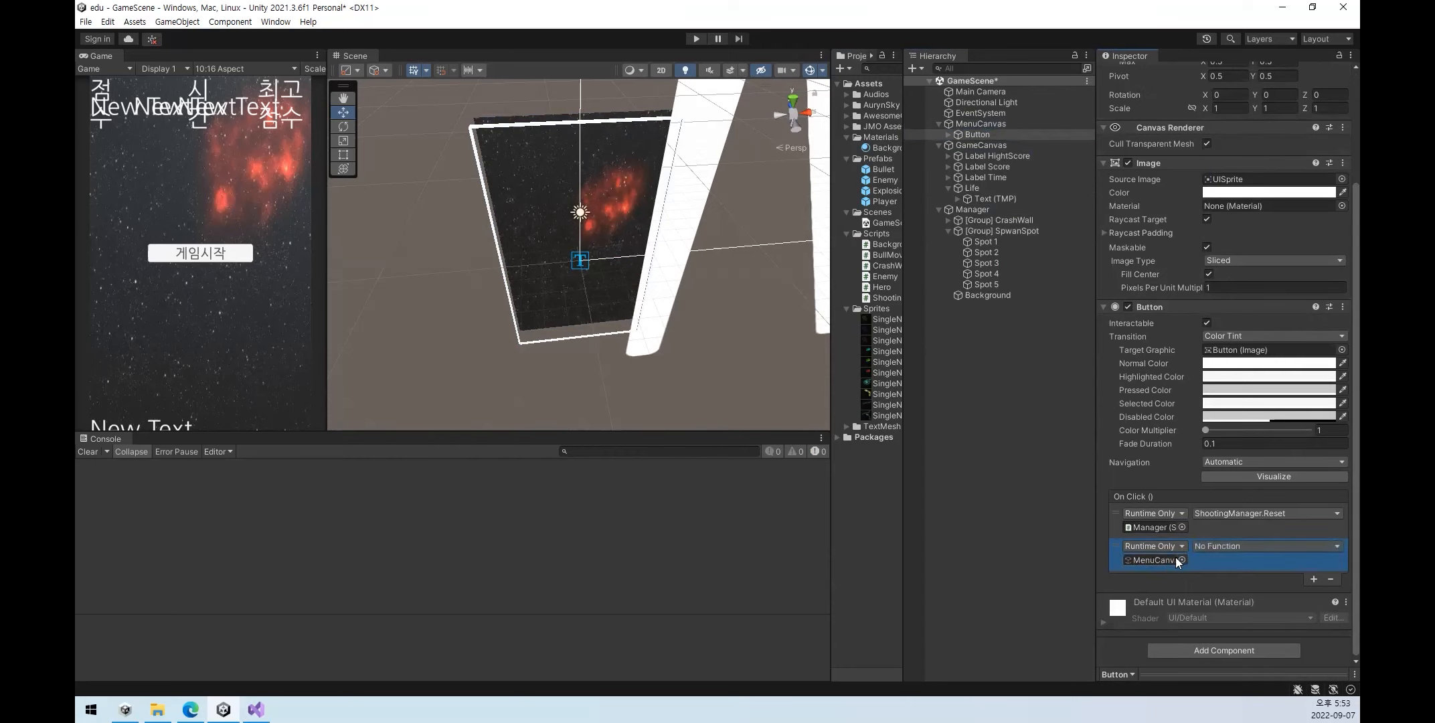
pyautogui.moveTo(969, 126); pyautogui.dragTo(1148, 560)
# - Set the MenuCanvas On Click entry's function to GameObject.SetActive with its value left unchecked
pyautogui.click(1237, 543)
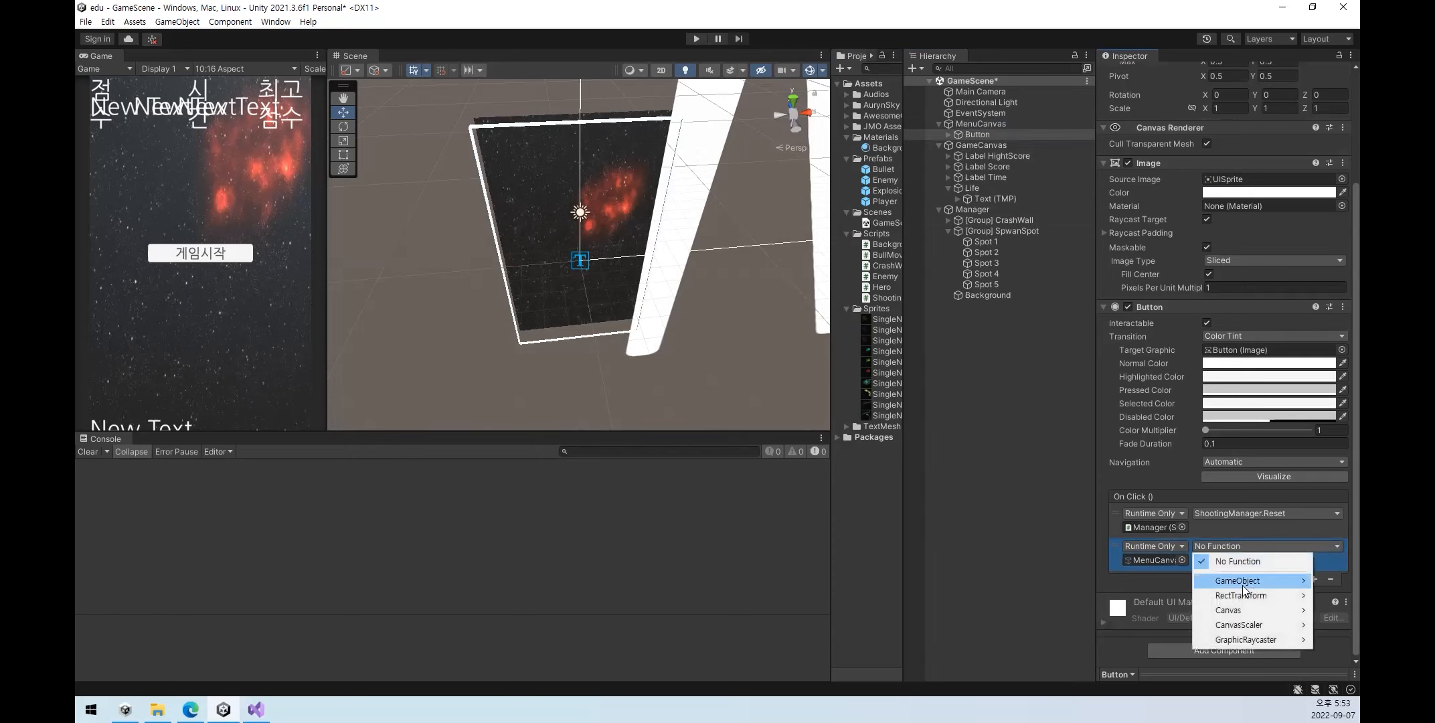
pyautogui.moveTo(1248, 581)
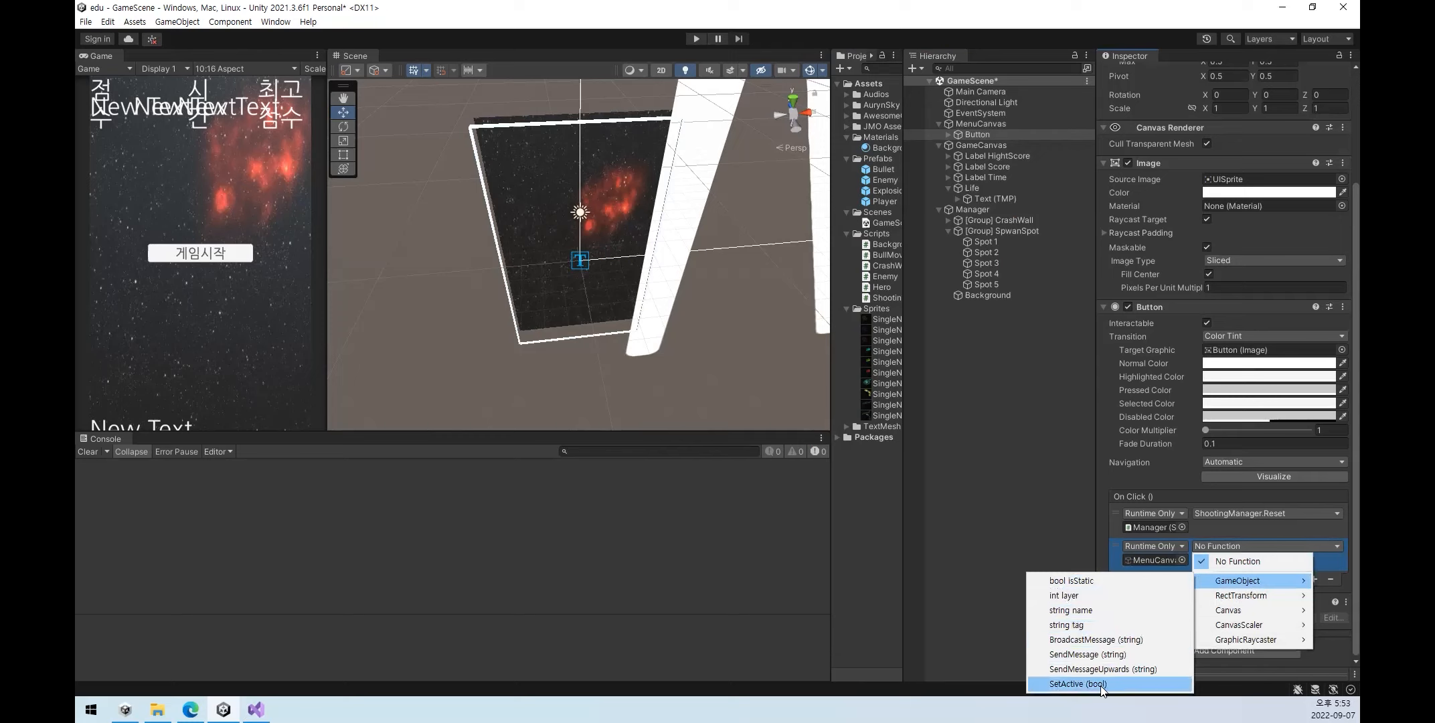
pyautogui.click(1069, 683)
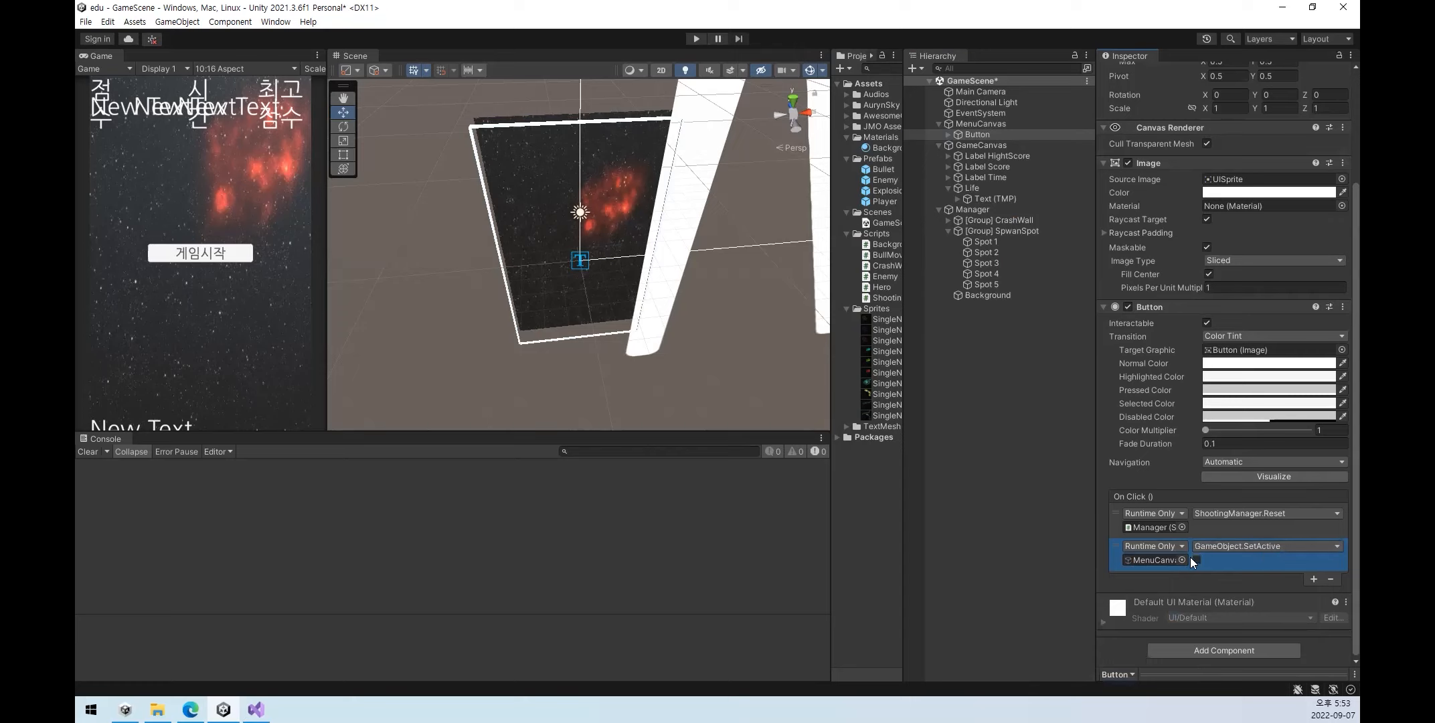
# - Run the game in play mode to test the start button and MenuCanvas's active state, and stop it
pyautogui.click(696, 39)
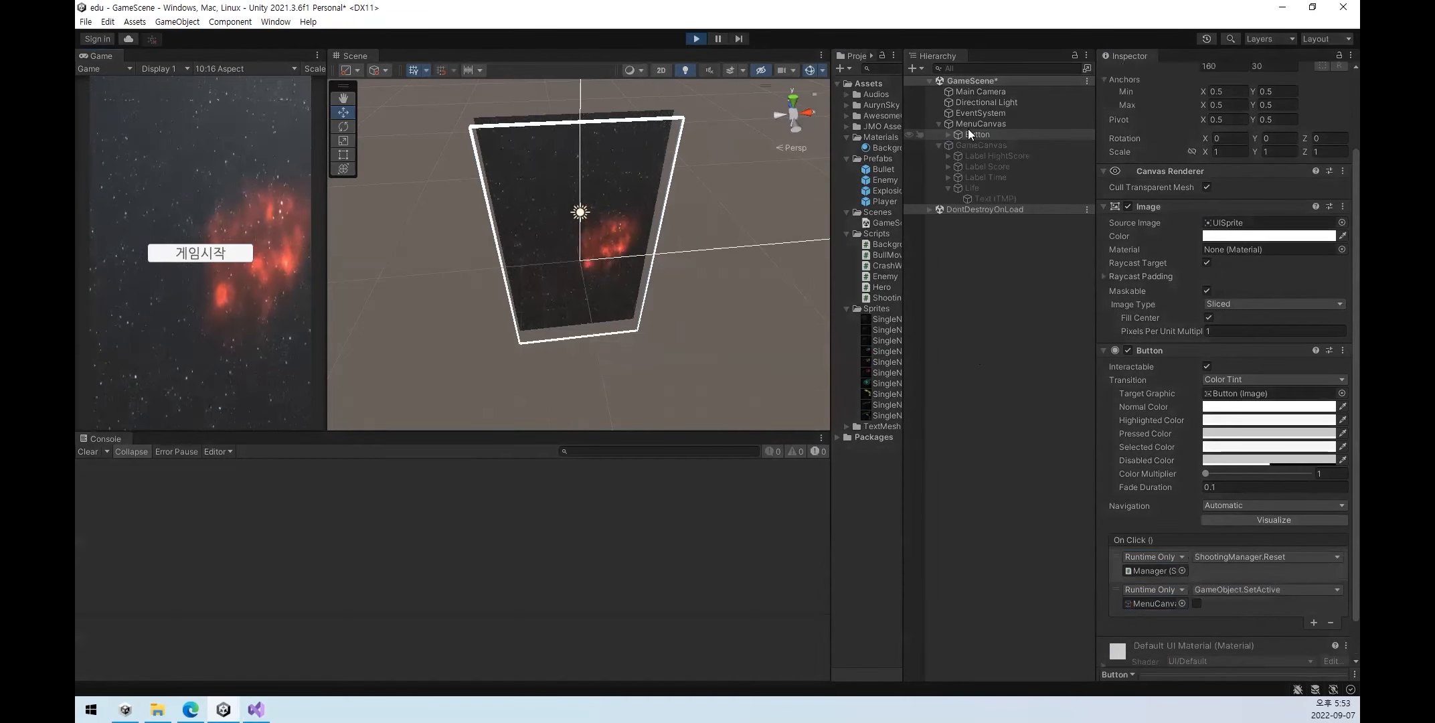
pyautogui.click(214, 257)
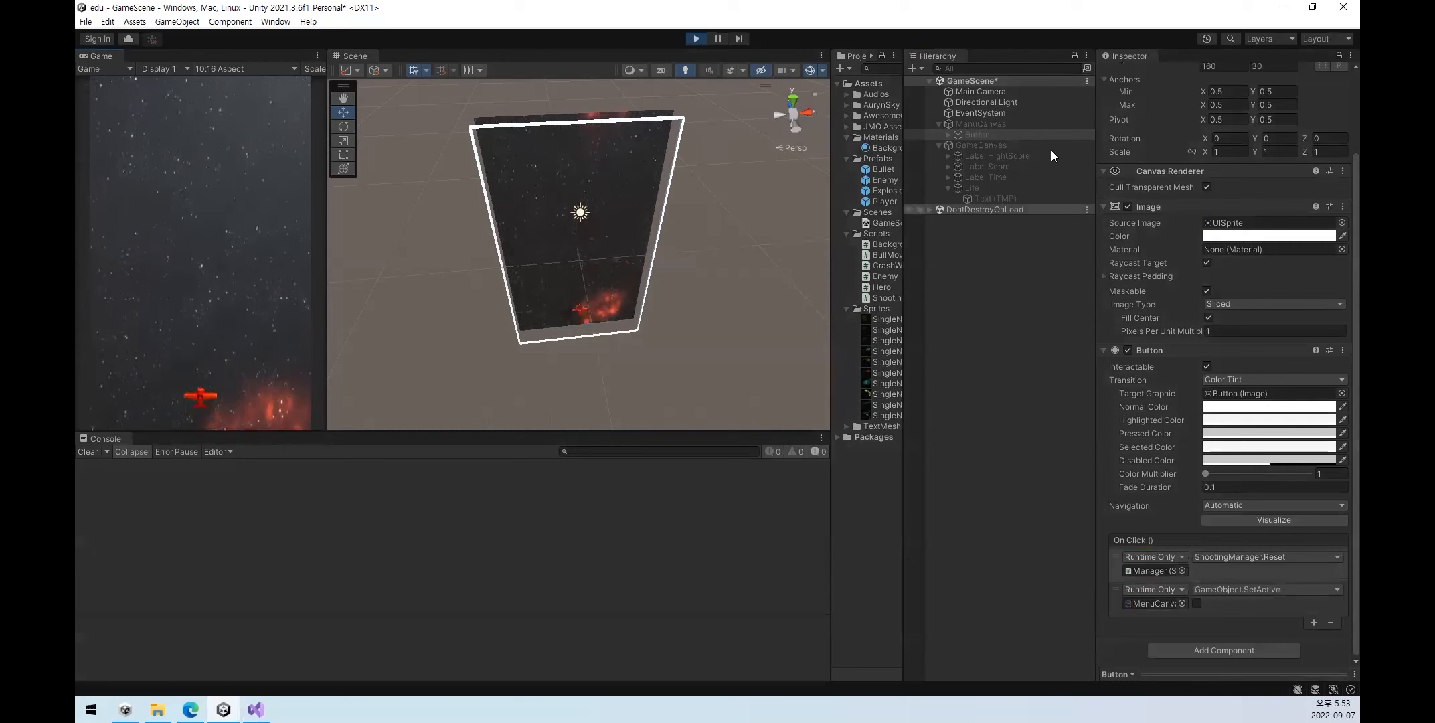
pyautogui.click(1089, 125)
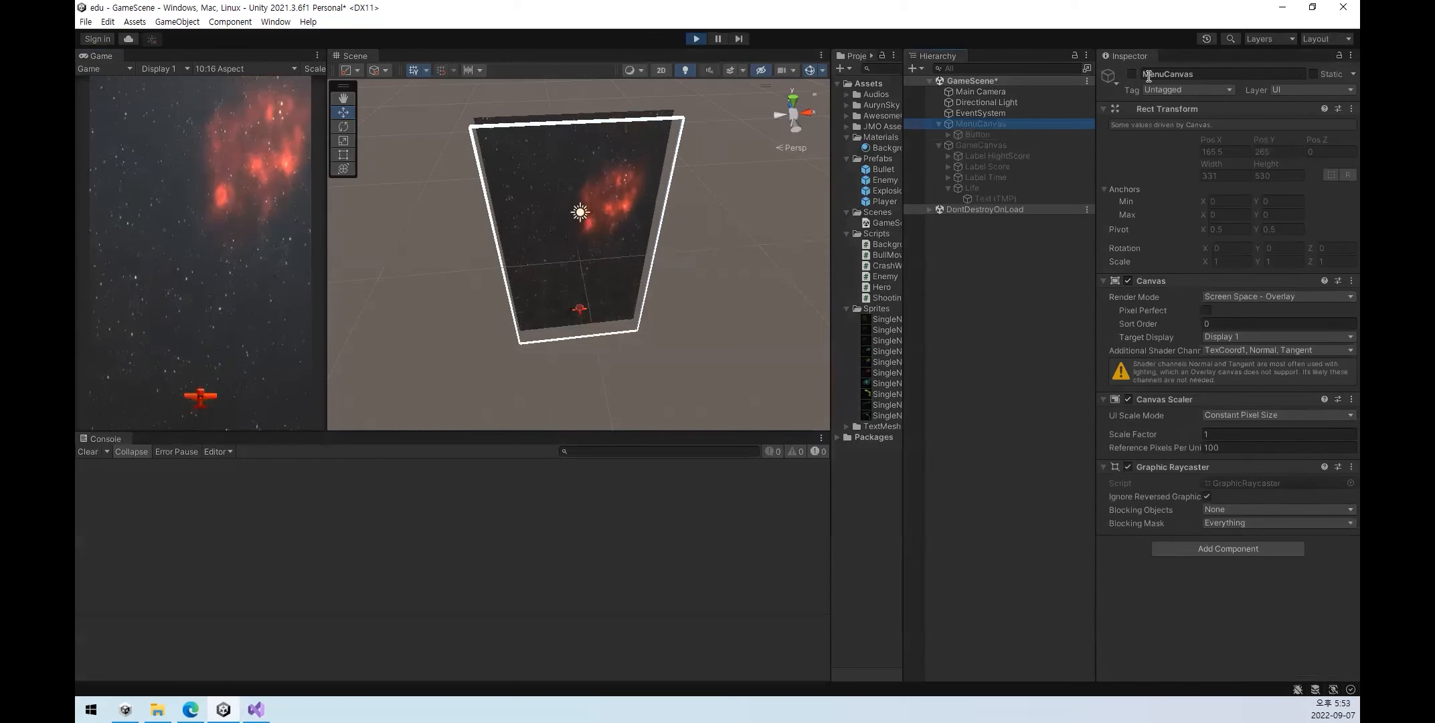
pyautogui.click(696, 38)
# - Reassign GameCanvas to the Manager's Ui Game Canvas field
pyautogui.click(1008, 145)
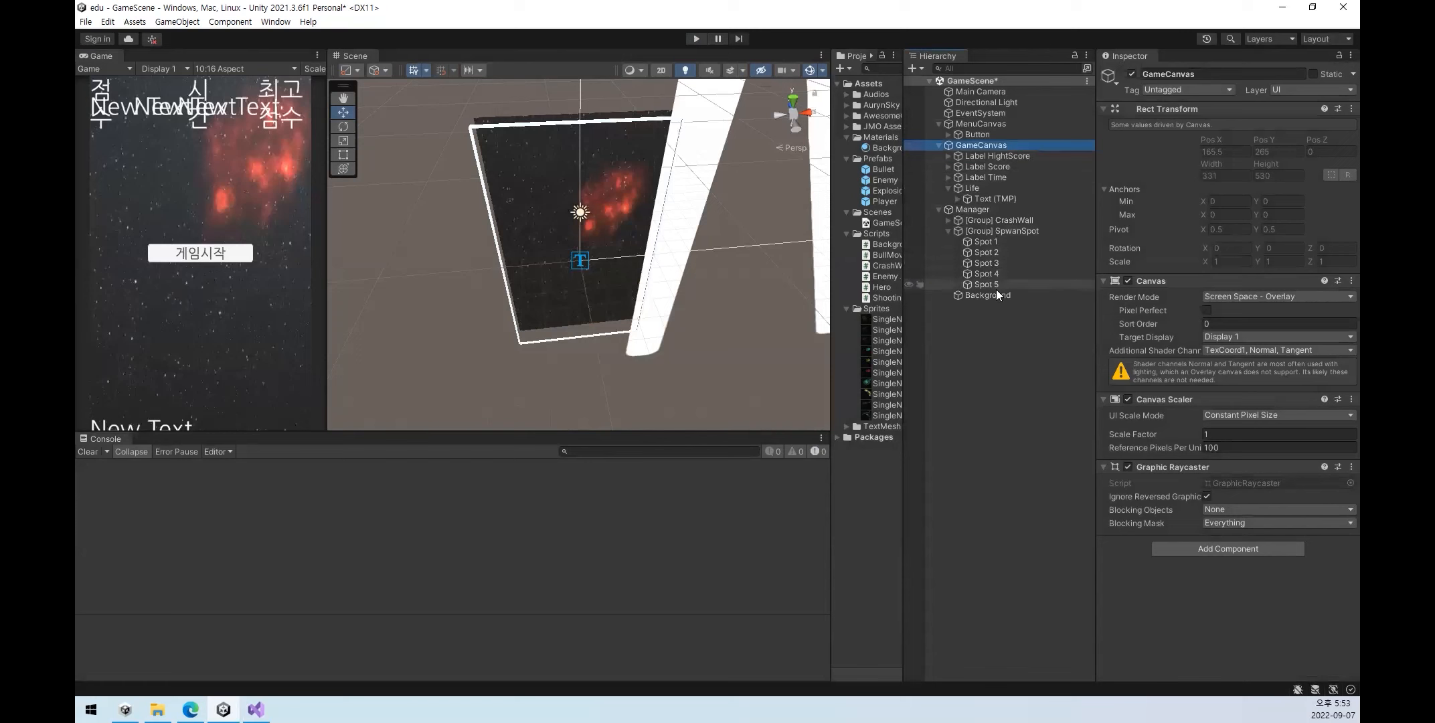
pyautogui.click(991, 209)
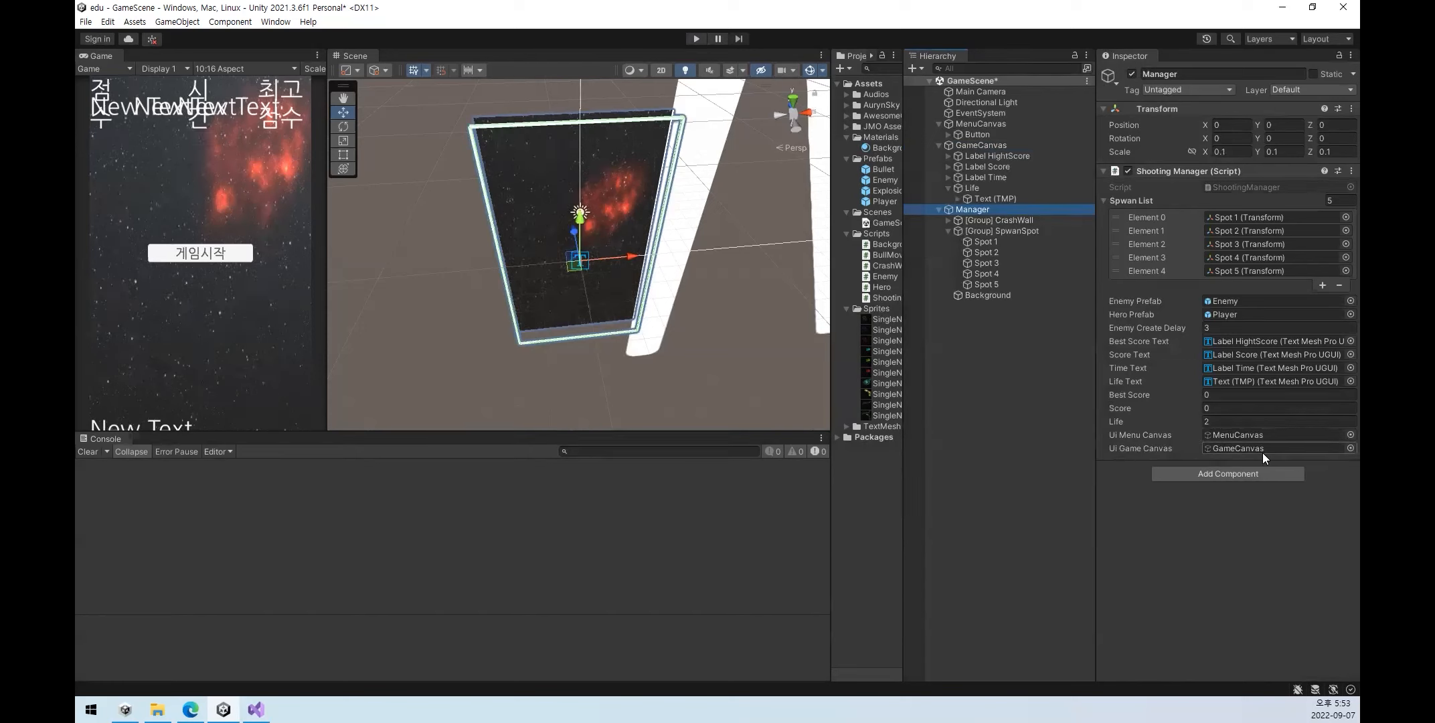
pyautogui.moveTo(972, 148); pyautogui.dragTo(1265, 461)
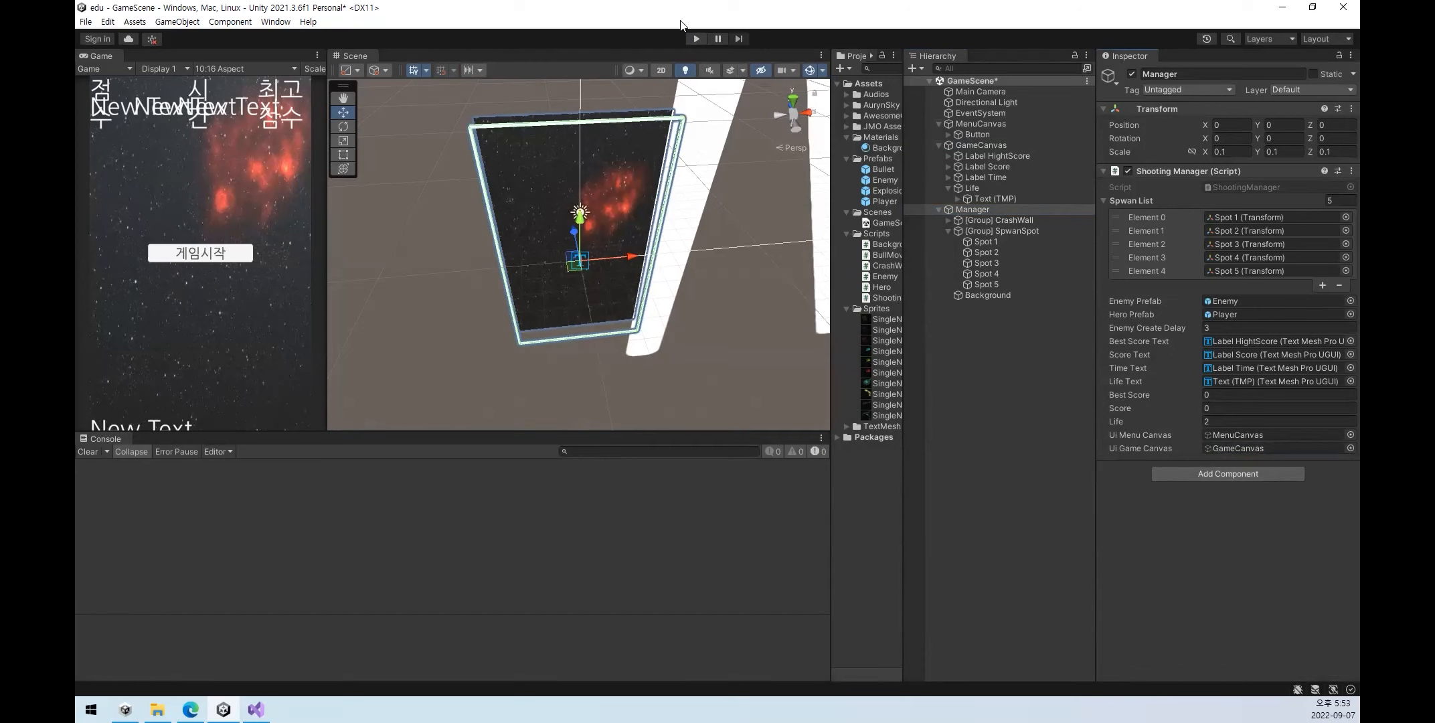
# - Run the game in play mode to check GameCanvas after starting, and stop it
pyautogui.click(697, 39)
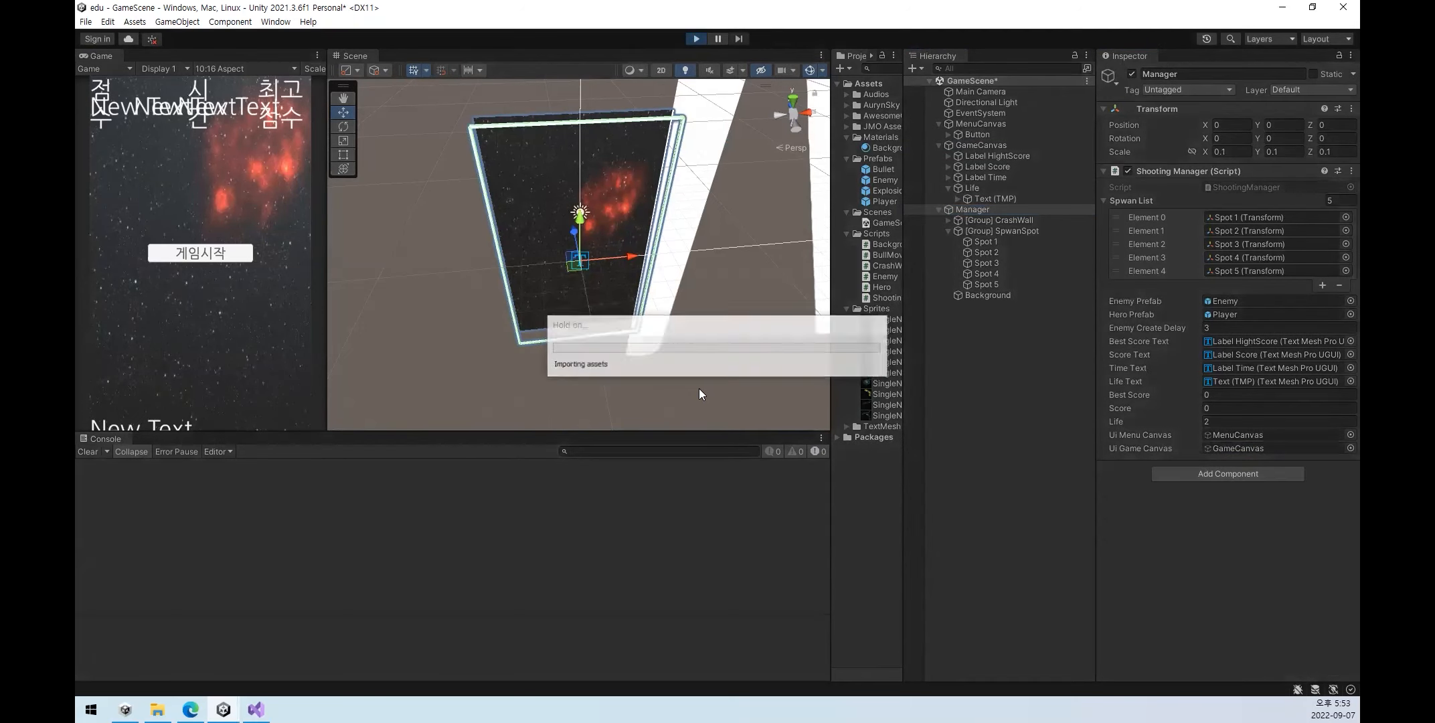
pyautogui.click(200, 253)
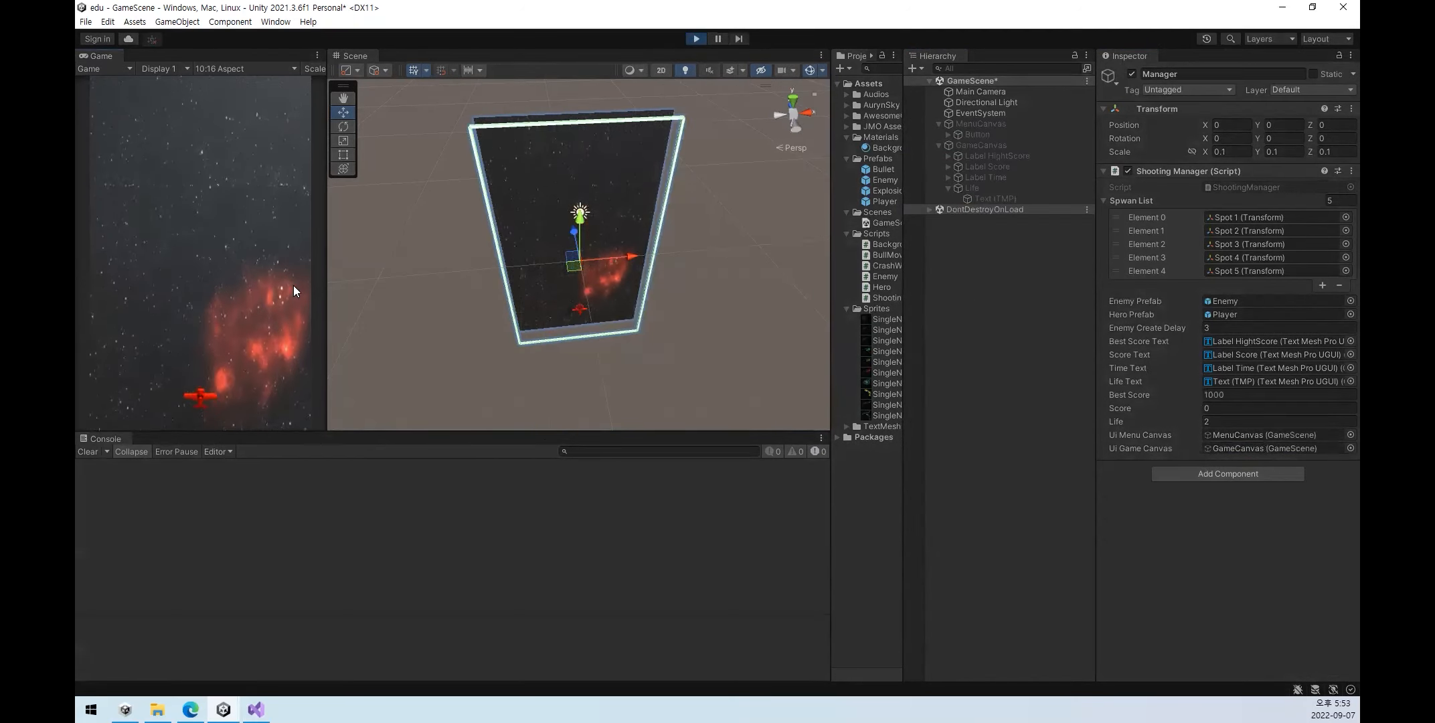
pyautogui.click(696, 39)
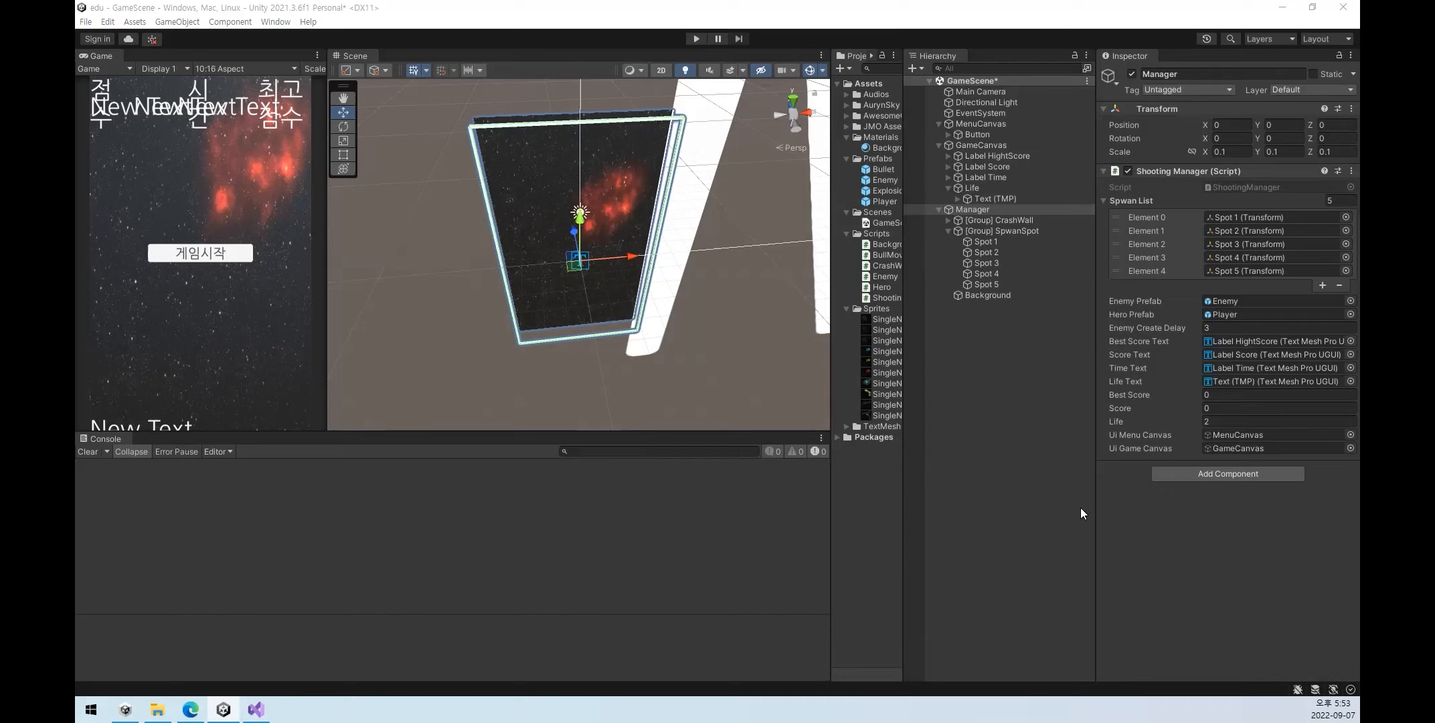
# - Add a third On Click entry to the Button that targets GameCanvas with GameObject.SetActive checked
pyautogui.click(978, 134)
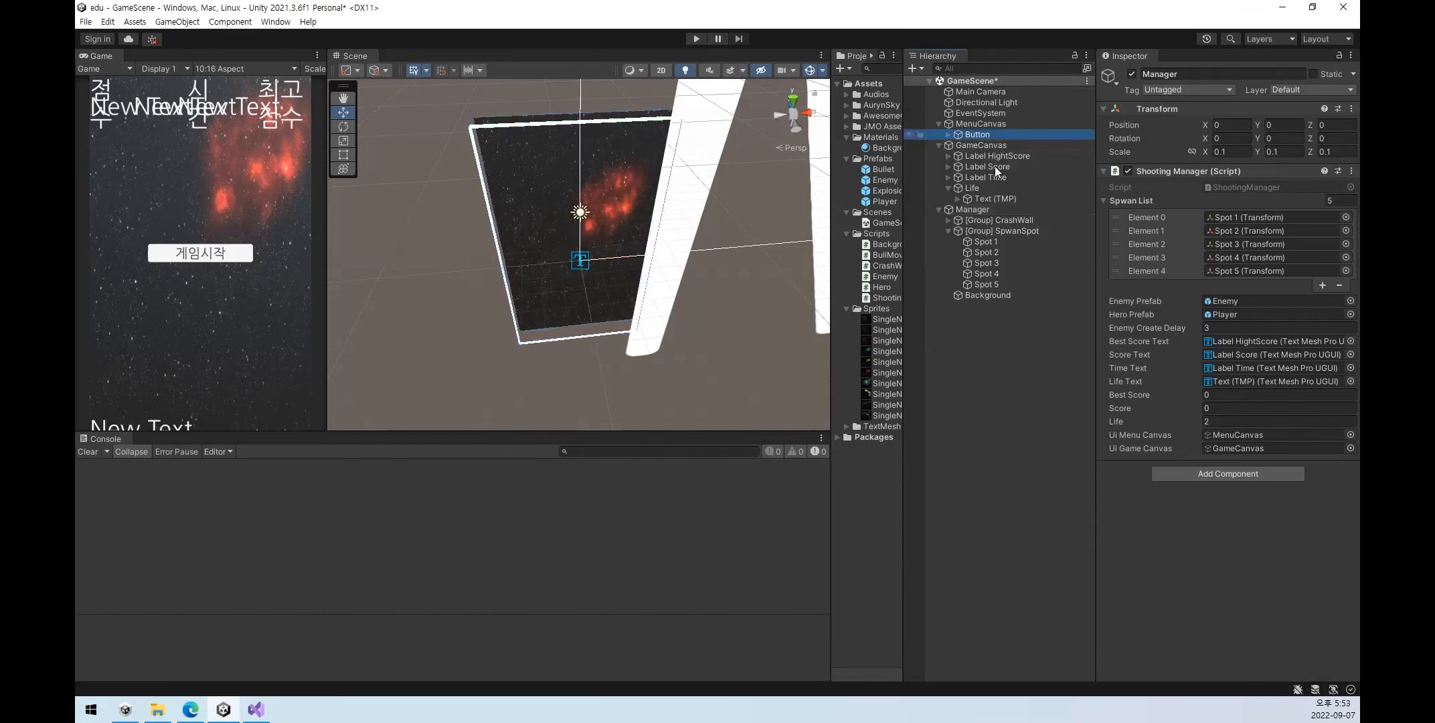
pyautogui.scroll(-5, 1154, 571)
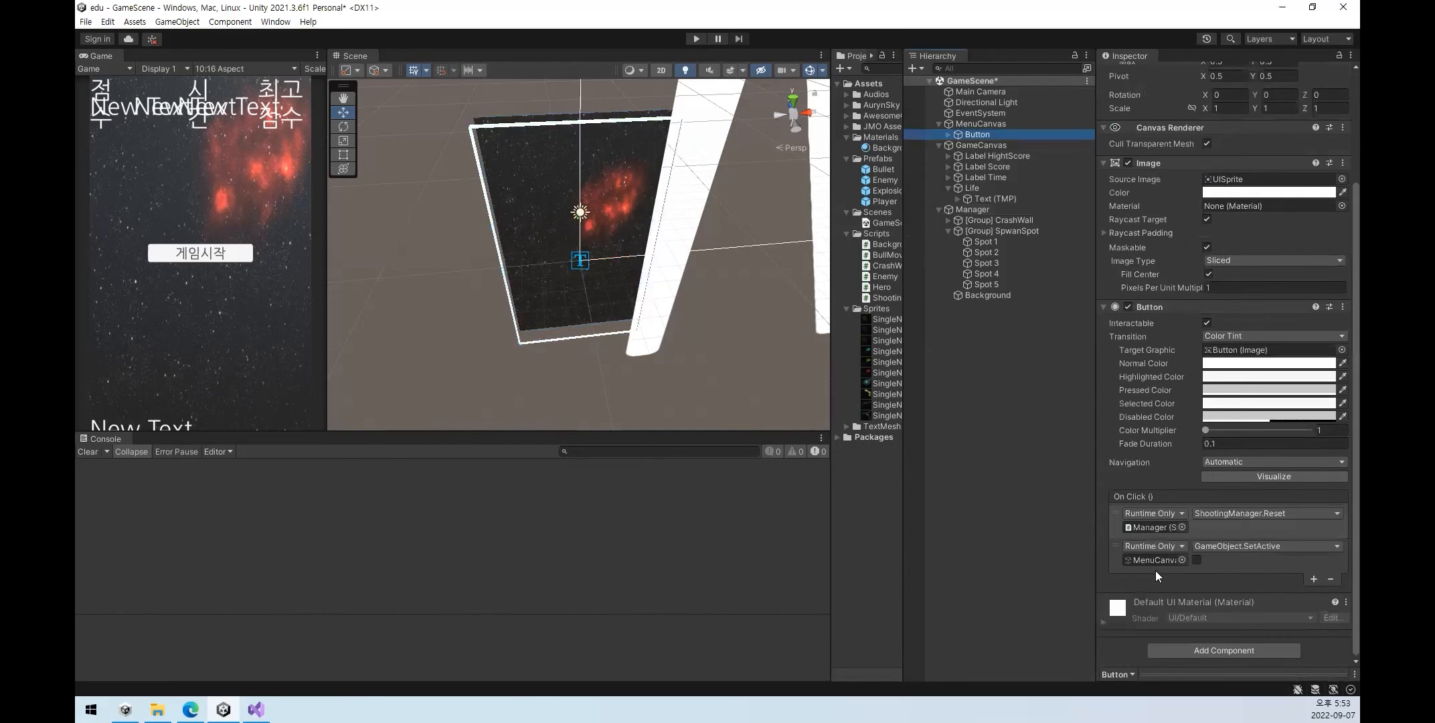
pyautogui.click(1312, 579)
pyautogui.moveTo(975, 145); pyautogui.dragTo(1153, 593)
pyautogui.click(1226, 579)
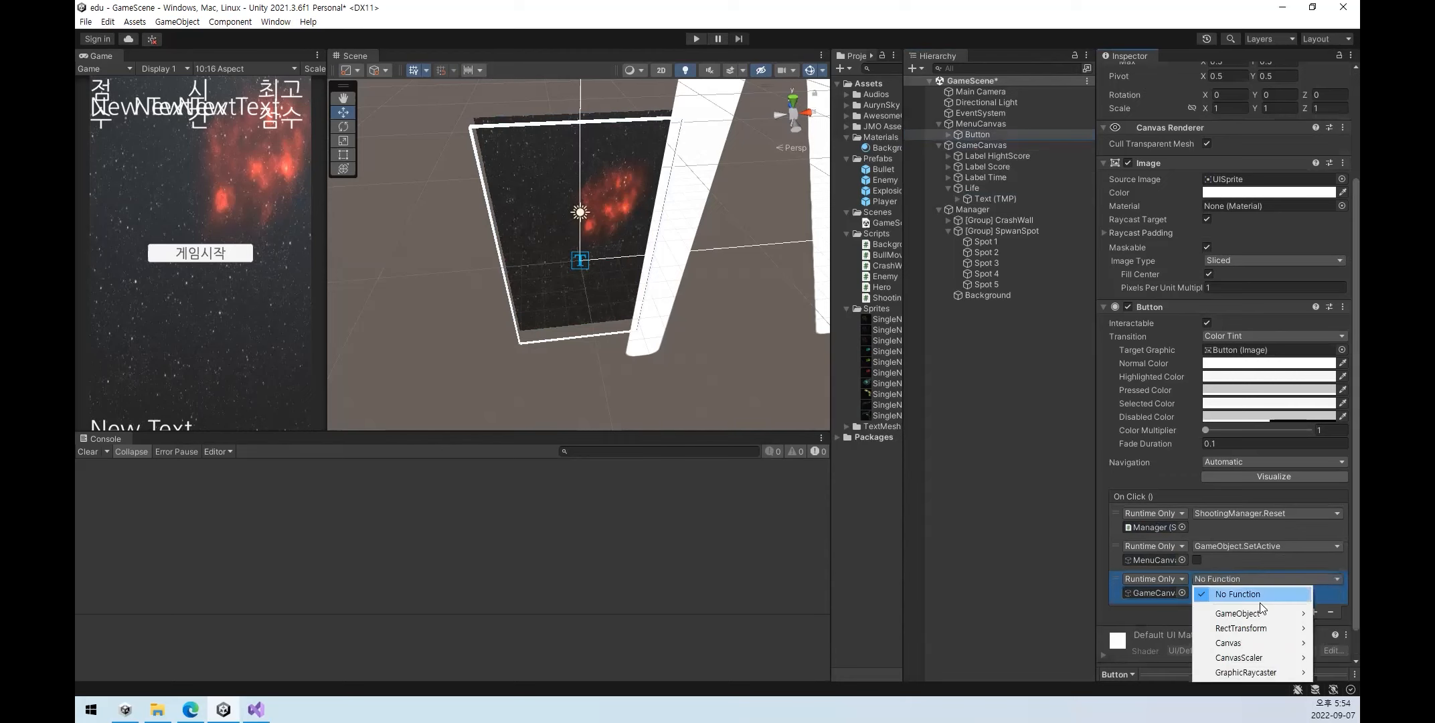
pyautogui.moveTo(1261, 613)
pyautogui.click(1164, 616)
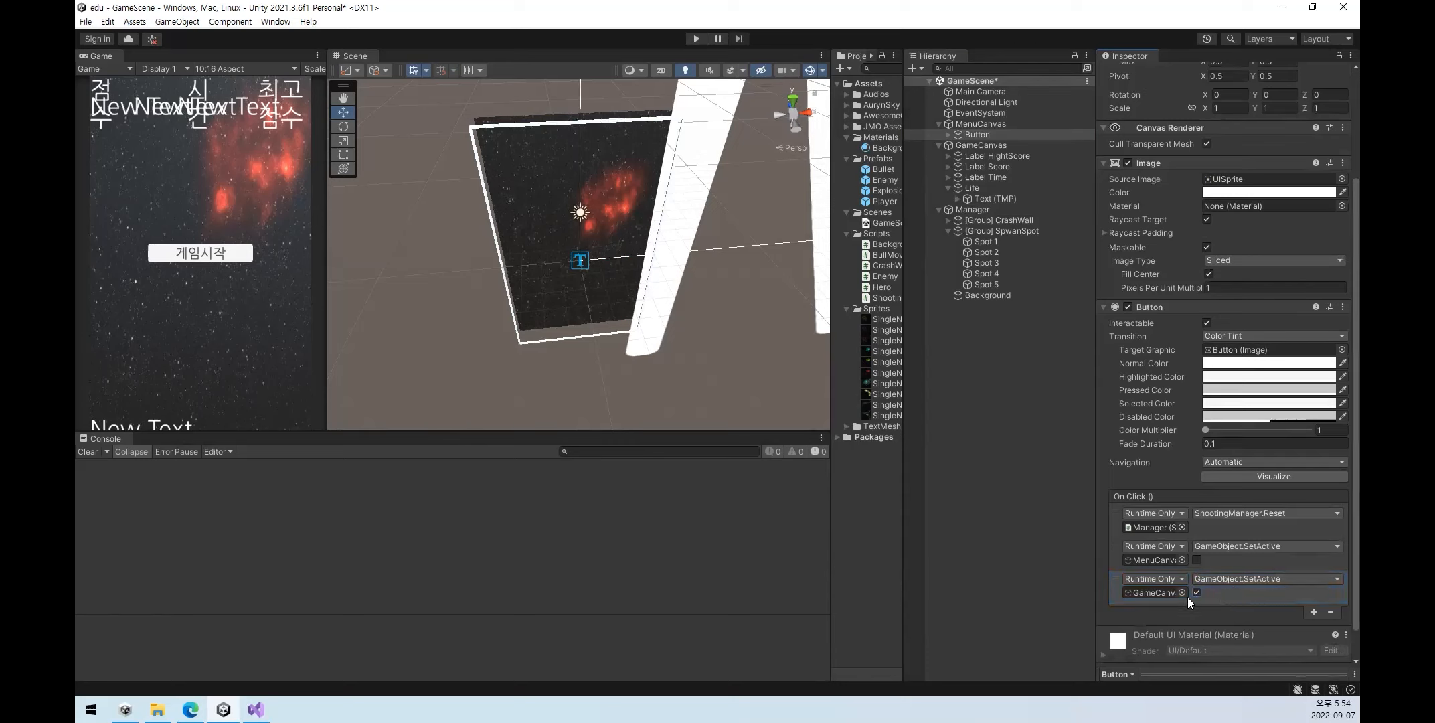
pyautogui.click(1151, 593)
pyautogui.click(1196, 592)
pyautogui.click(1158, 560)
# - Run the game in play mode to test the score display and enemy collisions, and stop it
pyautogui.click(692, 40)
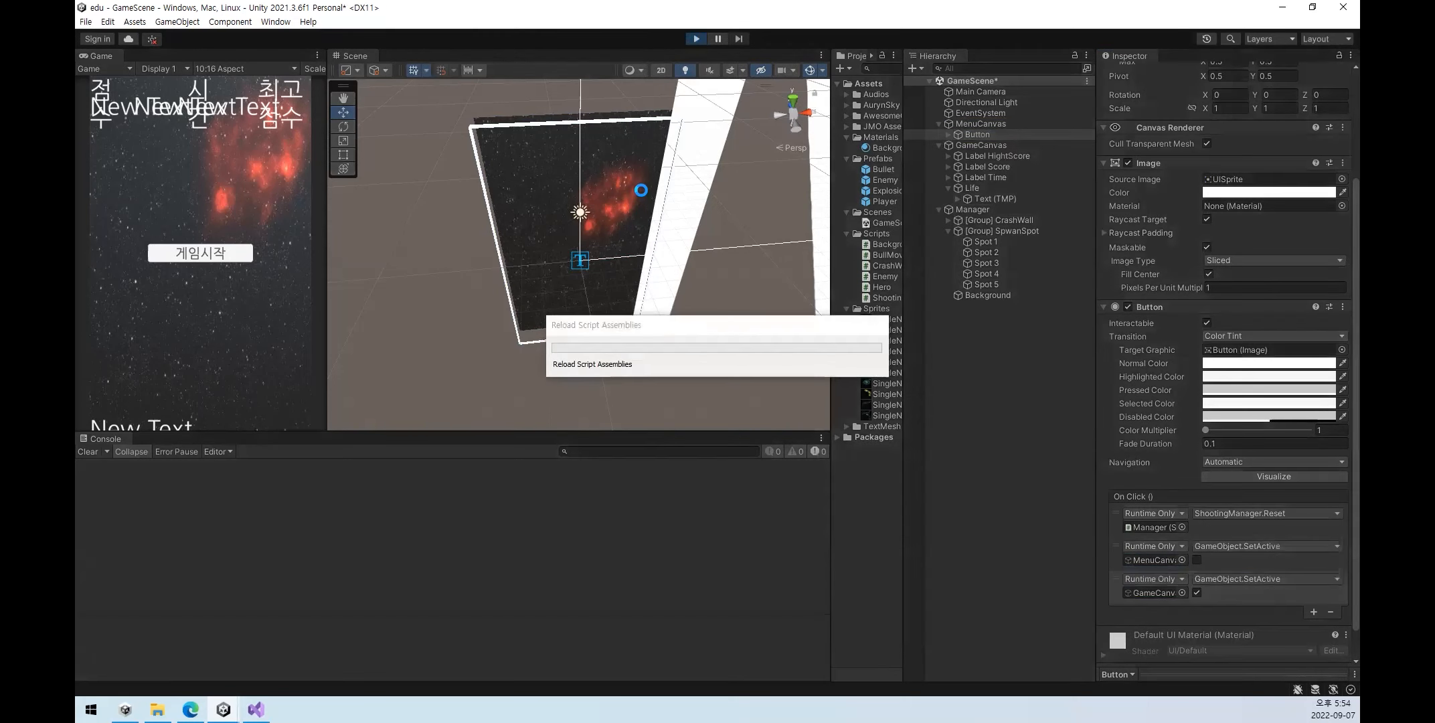
pyautogui.click(195, 252)
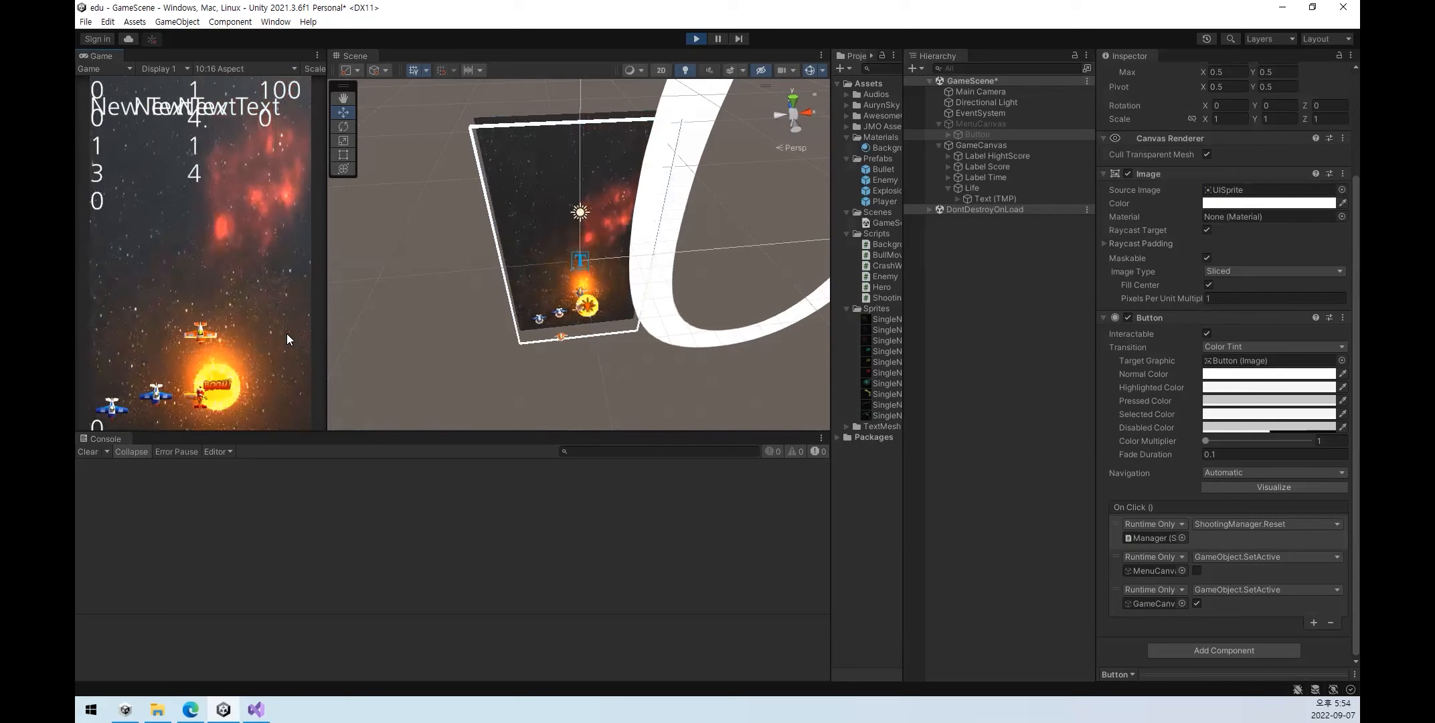
pyautogui.click(696, 39)
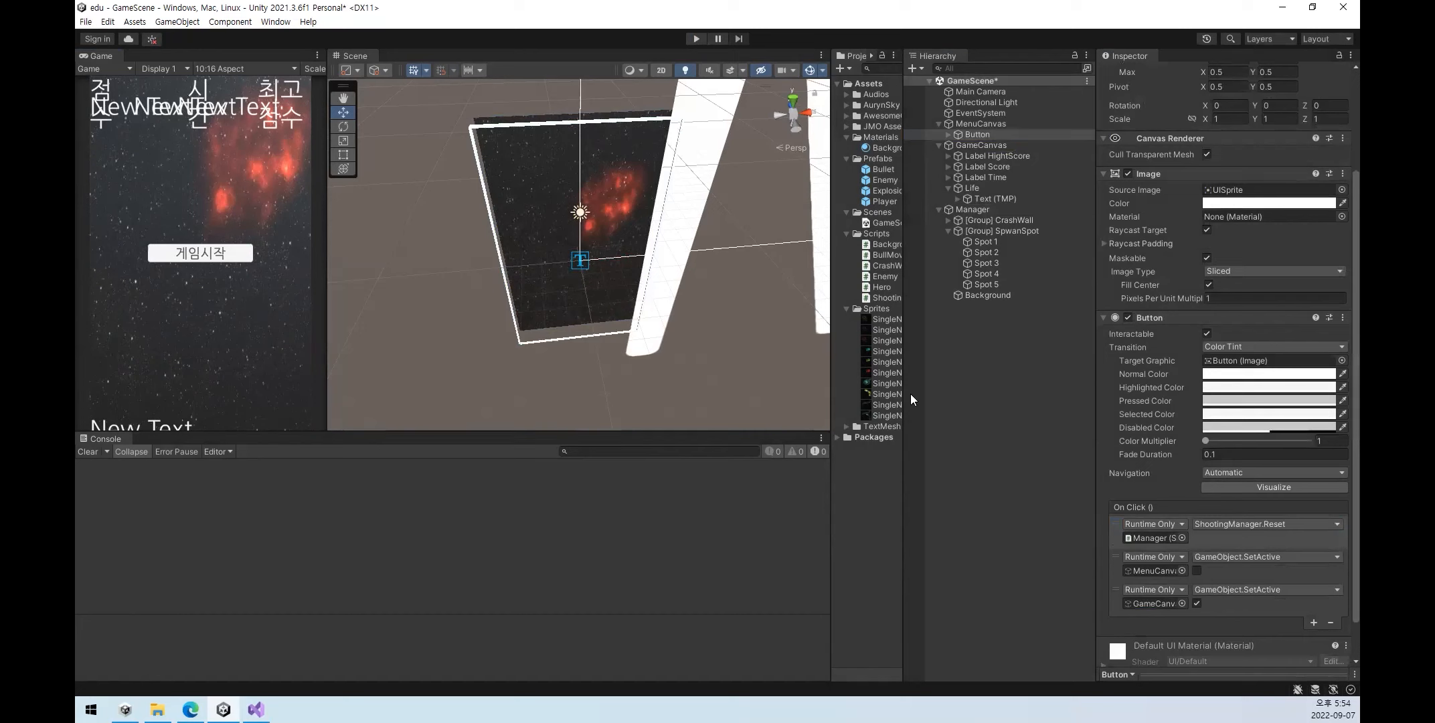
# - Widen the Project panel so full asset names show, and view the Bullet prefab's components
pyautogui.moveTo(902, 393); pyautogui.dragTo(1151, 388)
pyautogui.click(1040, 410)
pyautogui.moveTo(998, 384); pyautogui.dragTo(983, 385)
pyautogui.click(892, 170)
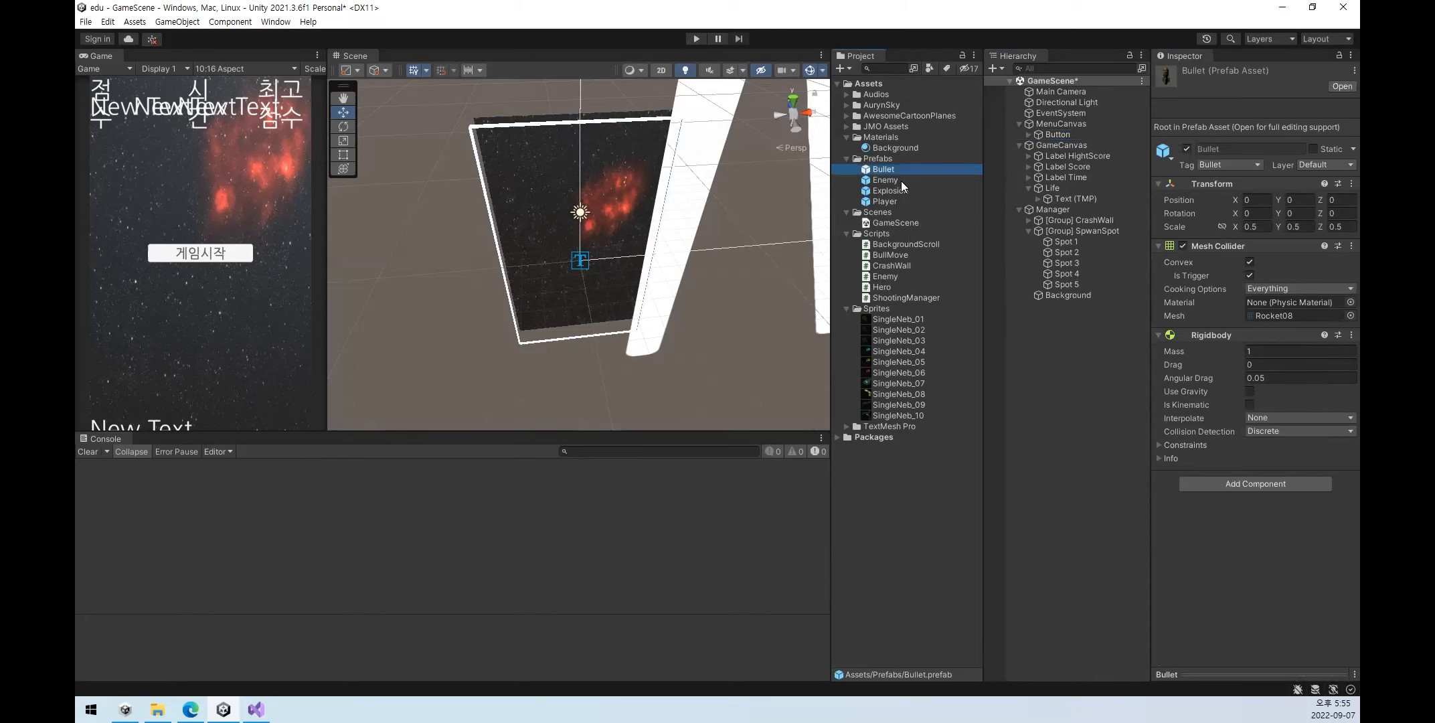
pyautogui.click(1070, 416)
# - Run the game in play mode and attach the BullMove script to the Bullet prefab
pyautogui.click(697, 39)
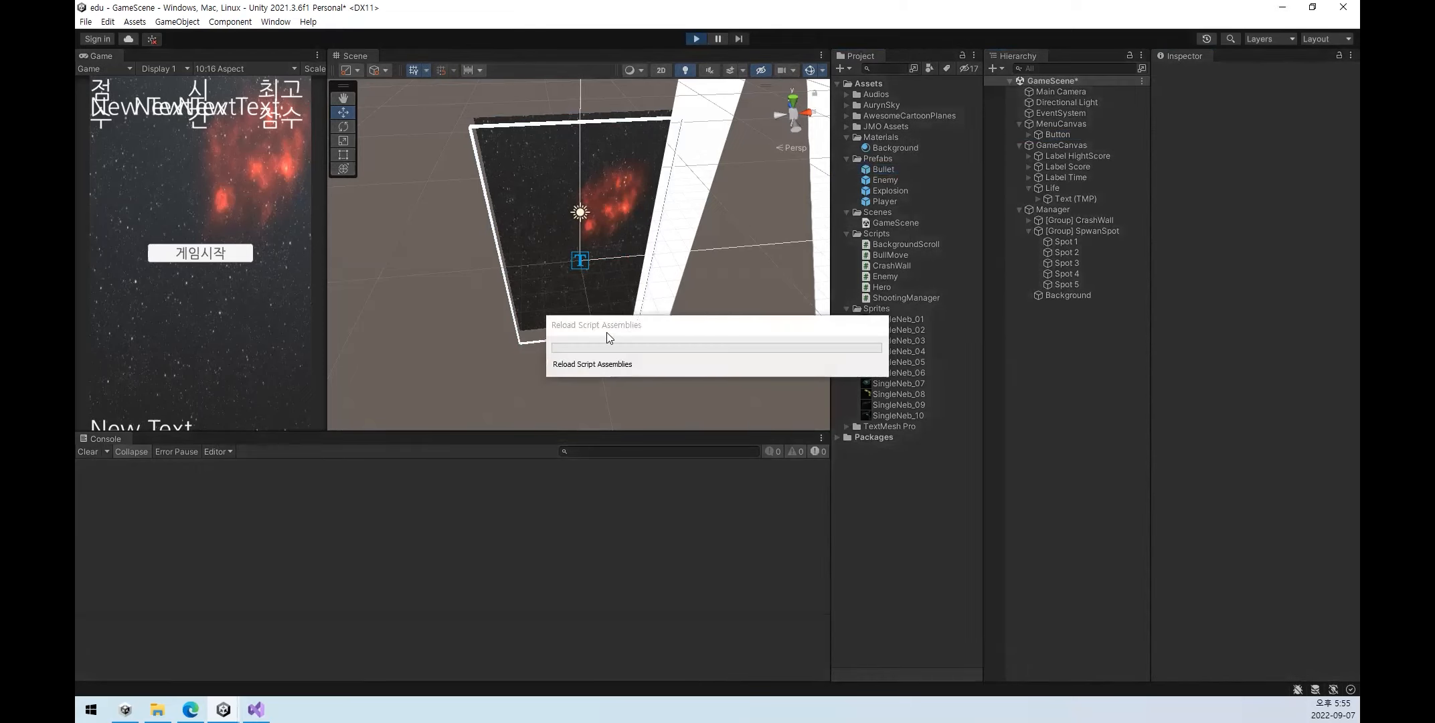
pyautogui.click(203, 258)
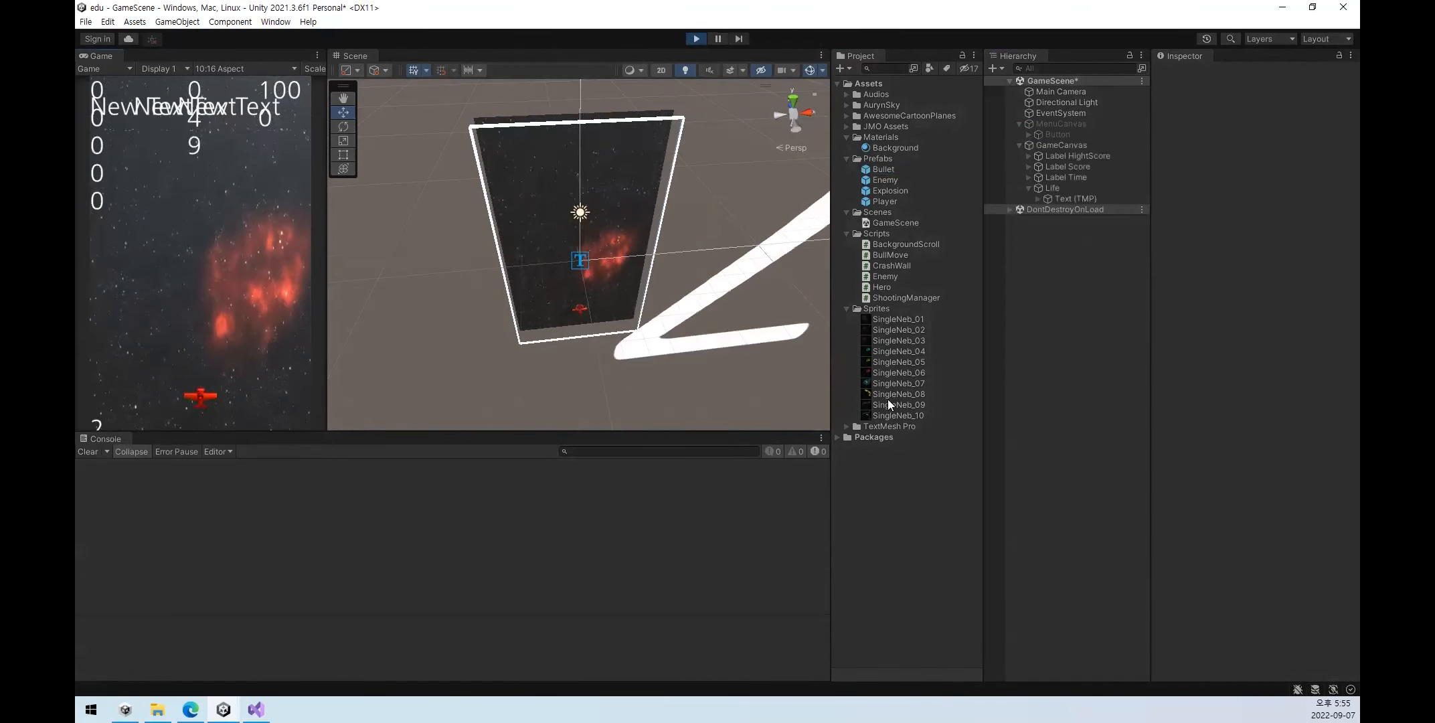
pyautogui.click(884, 169)
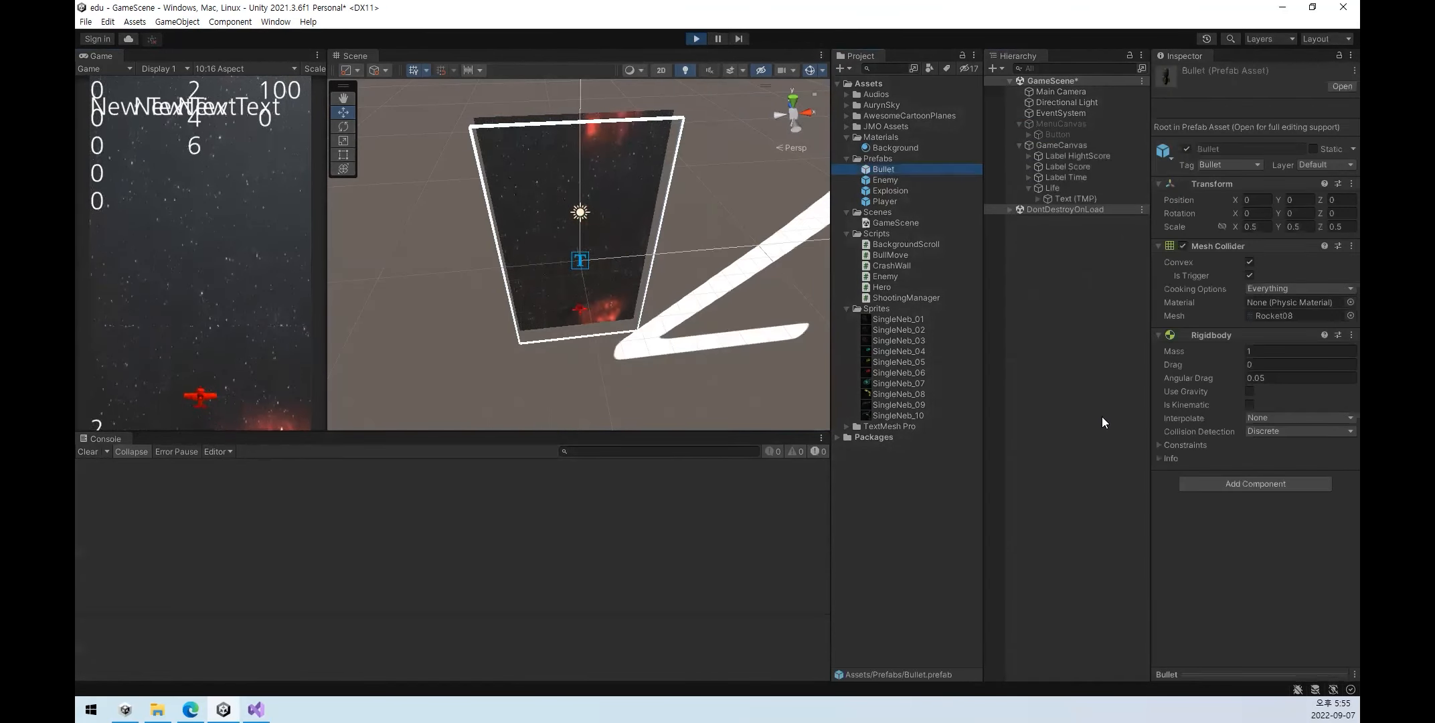
pyautogui.click(138, 254)
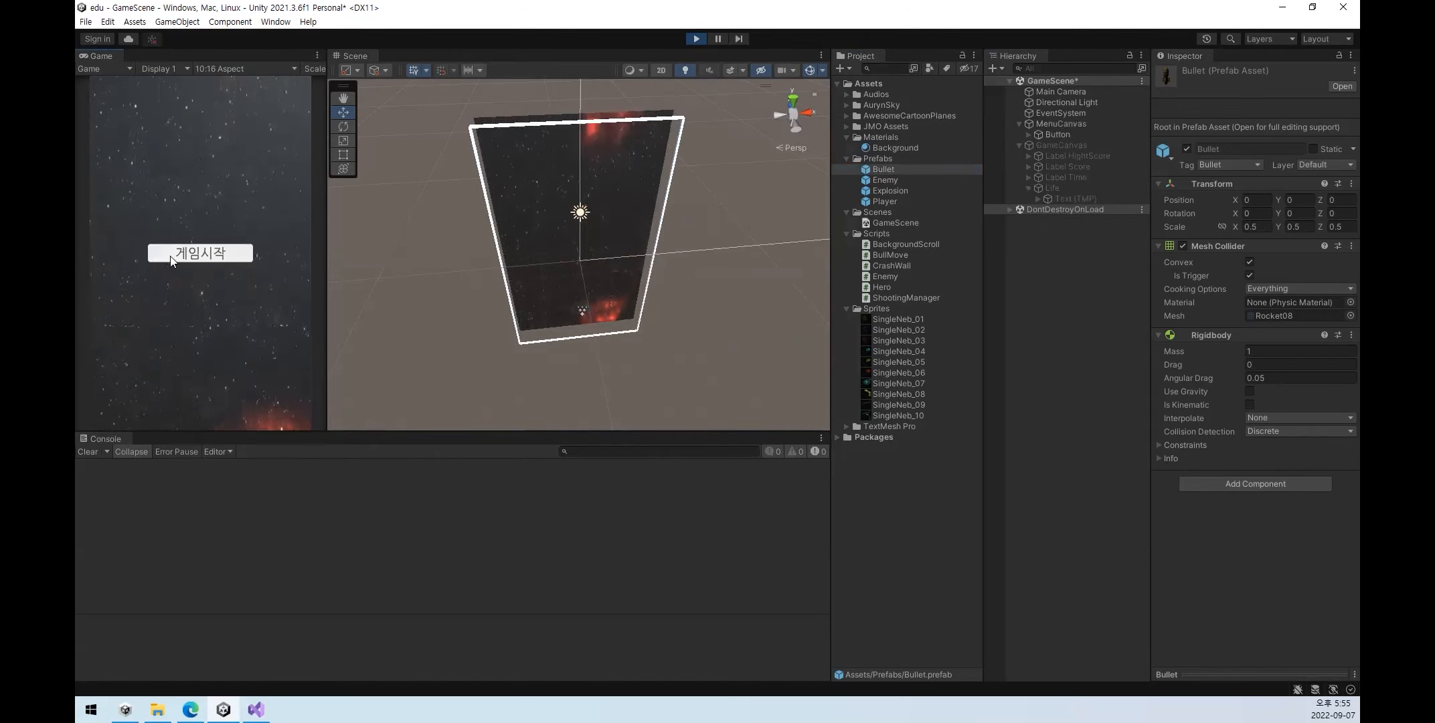
pyautogui.click(201, 253)
pyautogui.moveTo(889, 256); pyautogui.dragTo(1272, 555)
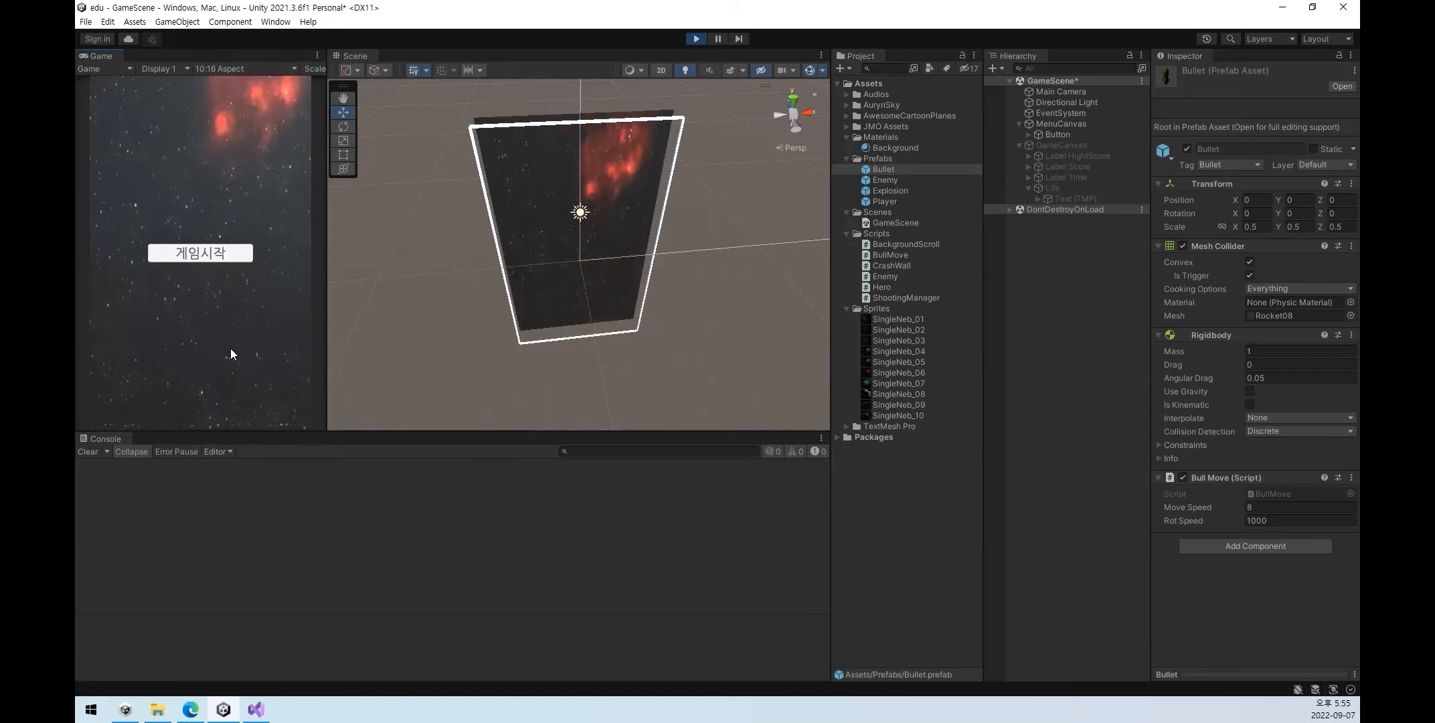
# - Open the Player prefab's Hero script in Visual Studio and examine the Fire coroutine call in Start
pyautogui.click(899, 201)
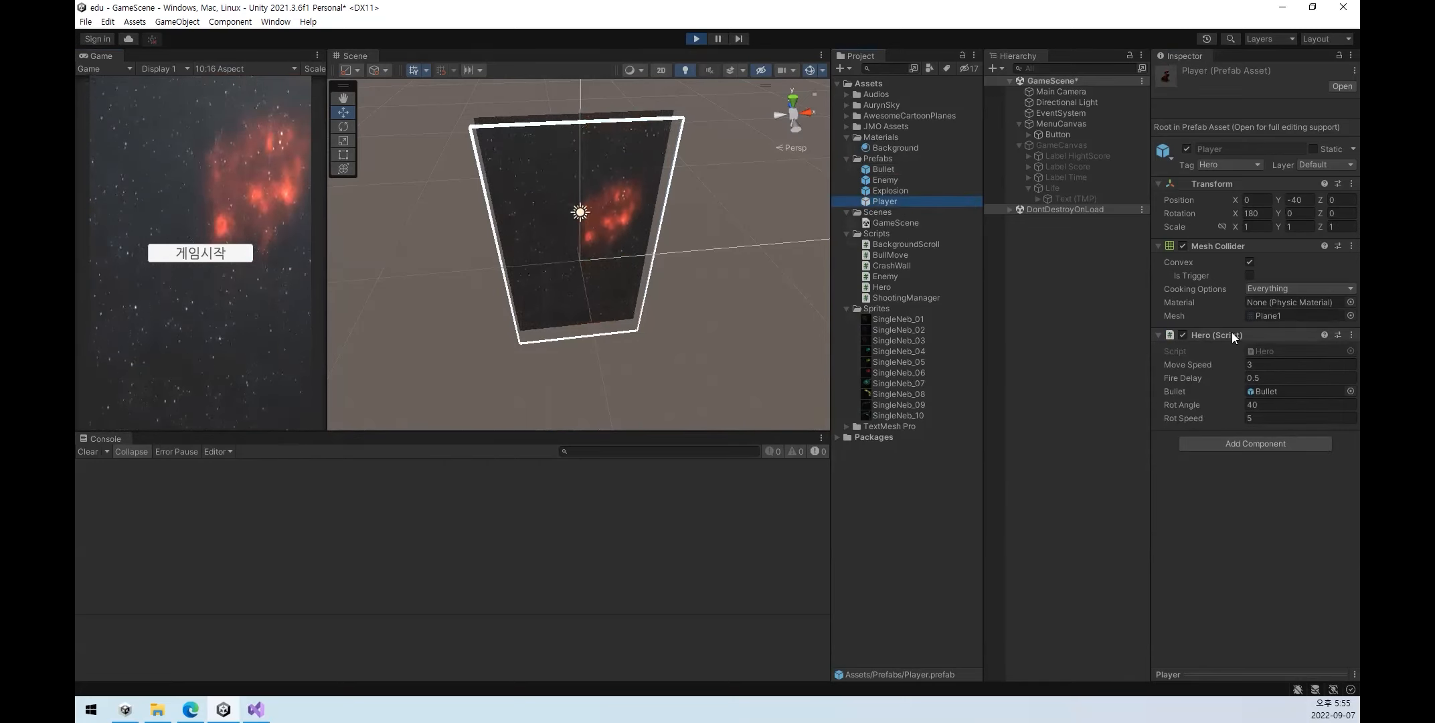
pyautogui.doubleClick(1273, 351)
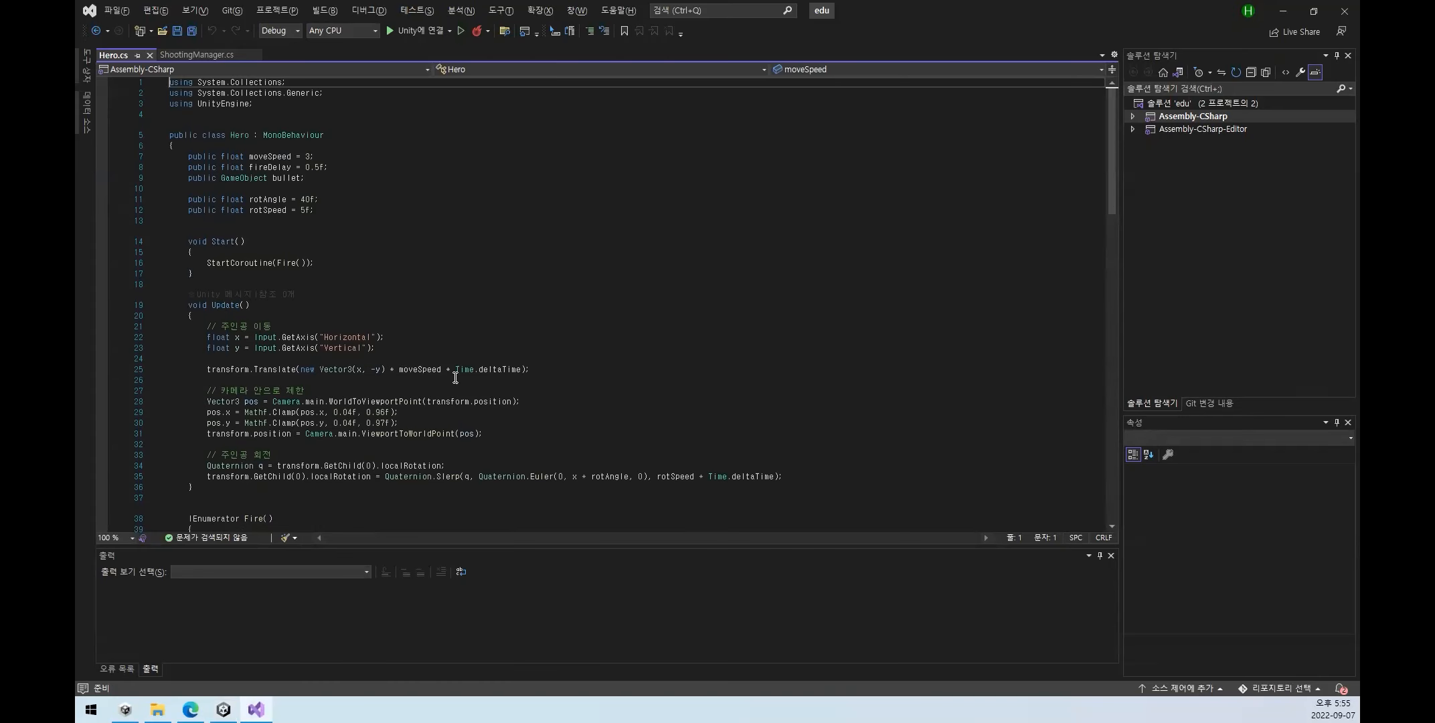
pyautogui.scroll(-4, 455, 378)
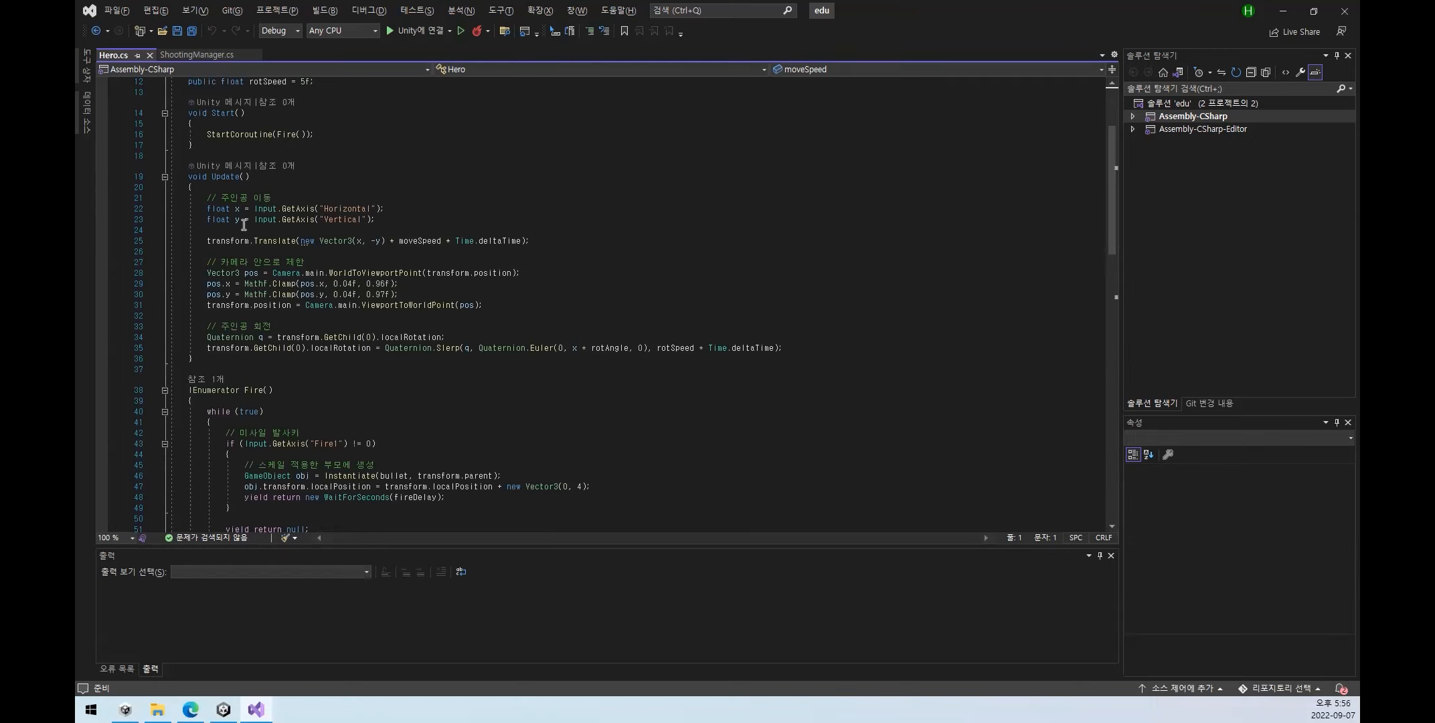
pyautogui.doubleClick(233, 135)
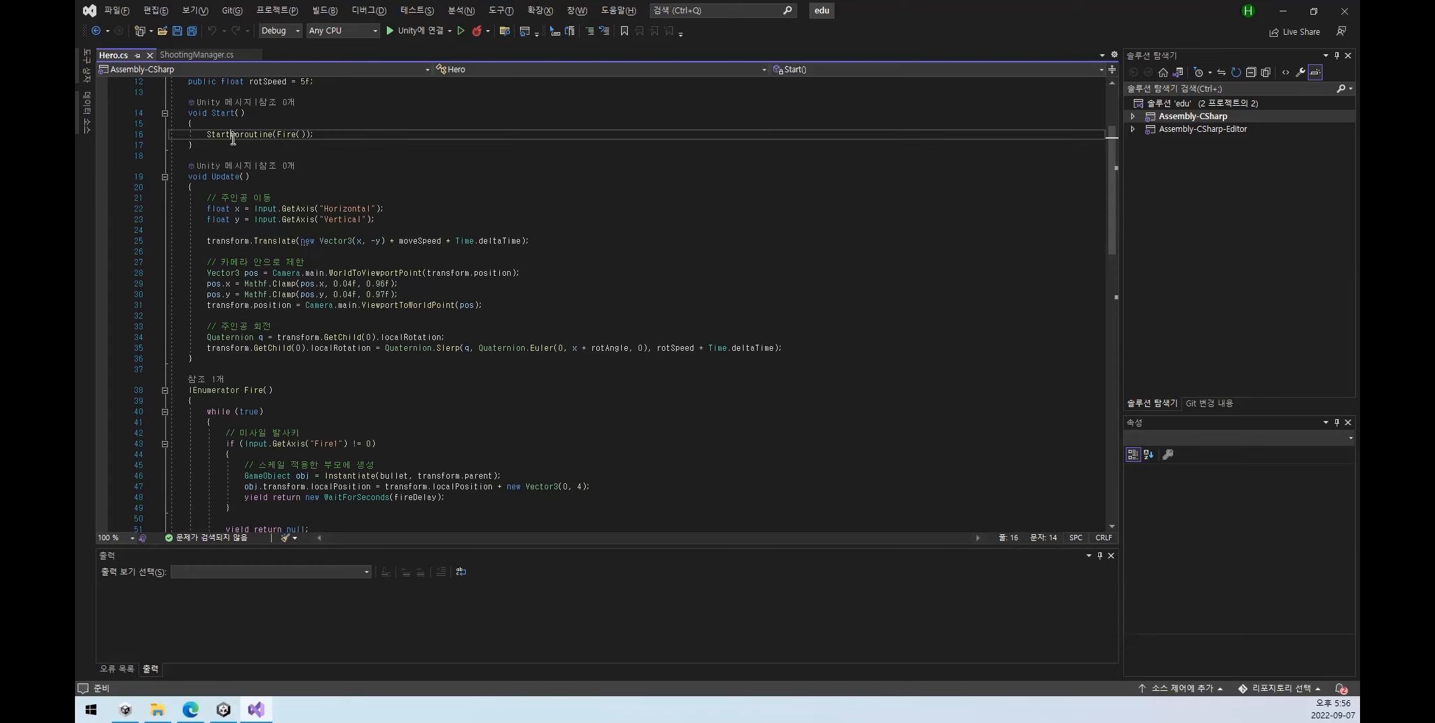
pyautogui.doubleClick(286, 134)
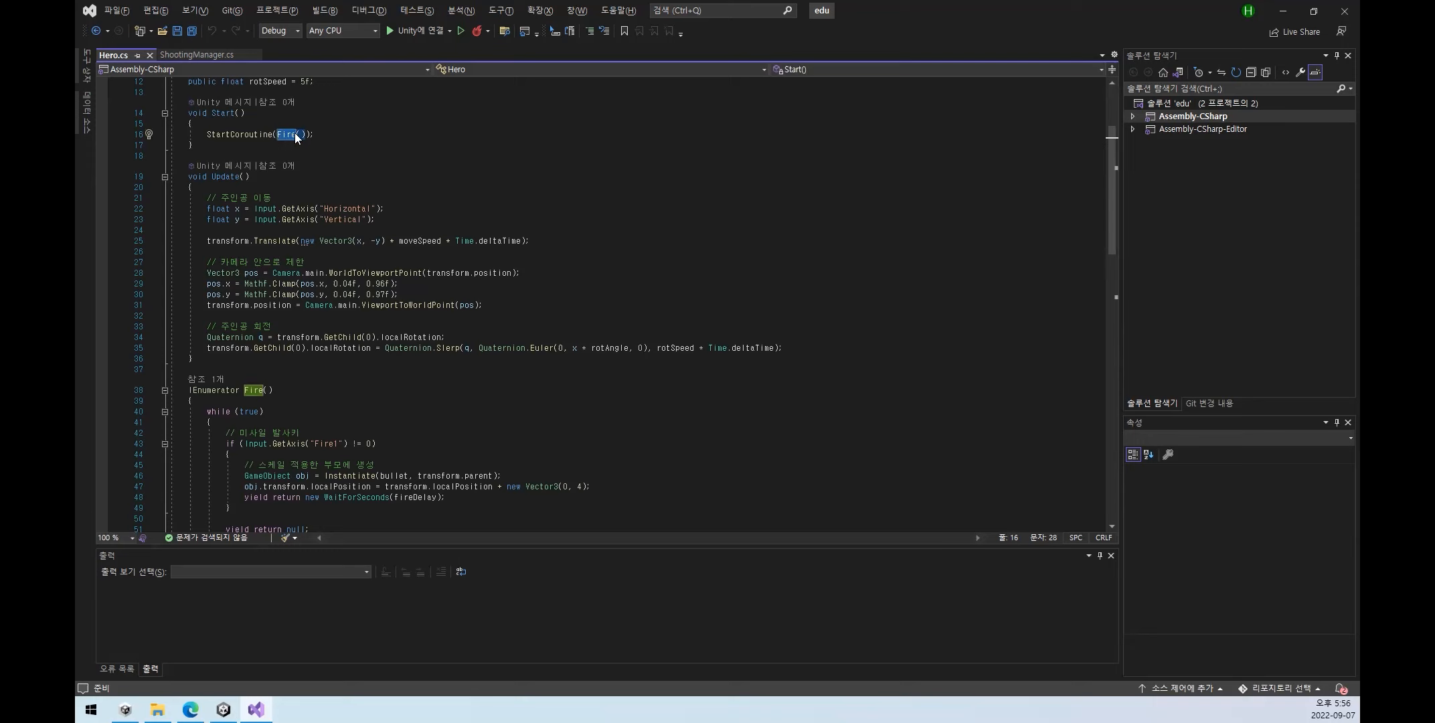
# - Examine the Fire coroutine's while loop and its Input.GetAxis("Fire1") condition
pyautogui.scroll(-3, 336, 402)
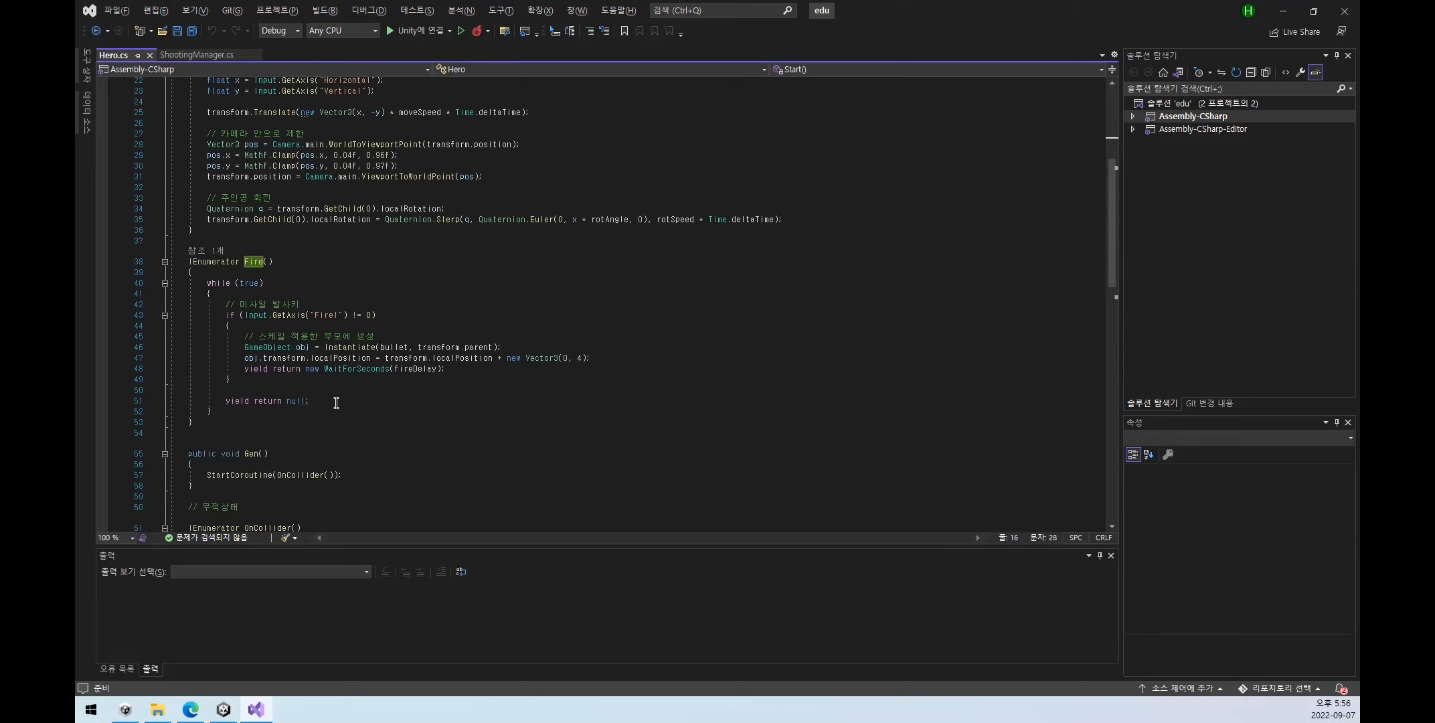
pyautogui.doubleClick(208, 283)
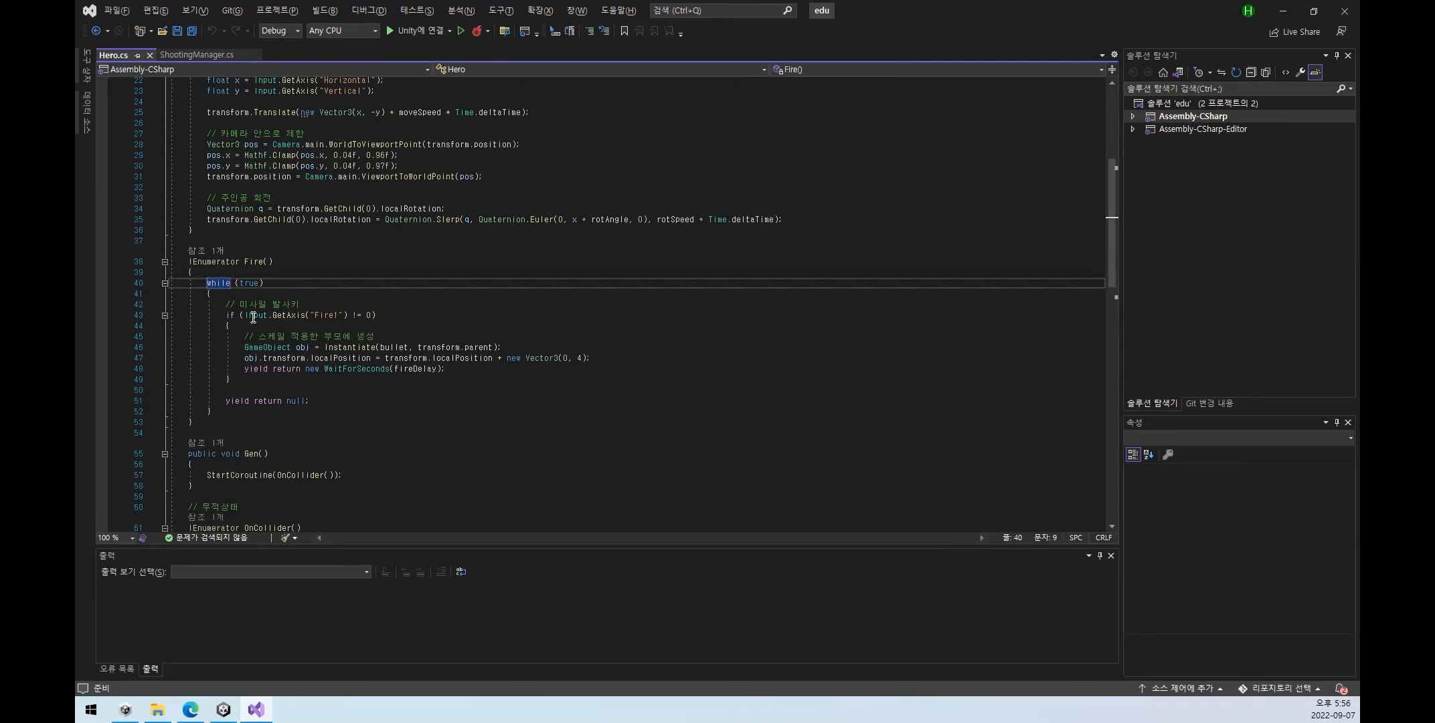
pyautogui.click(286, 315)
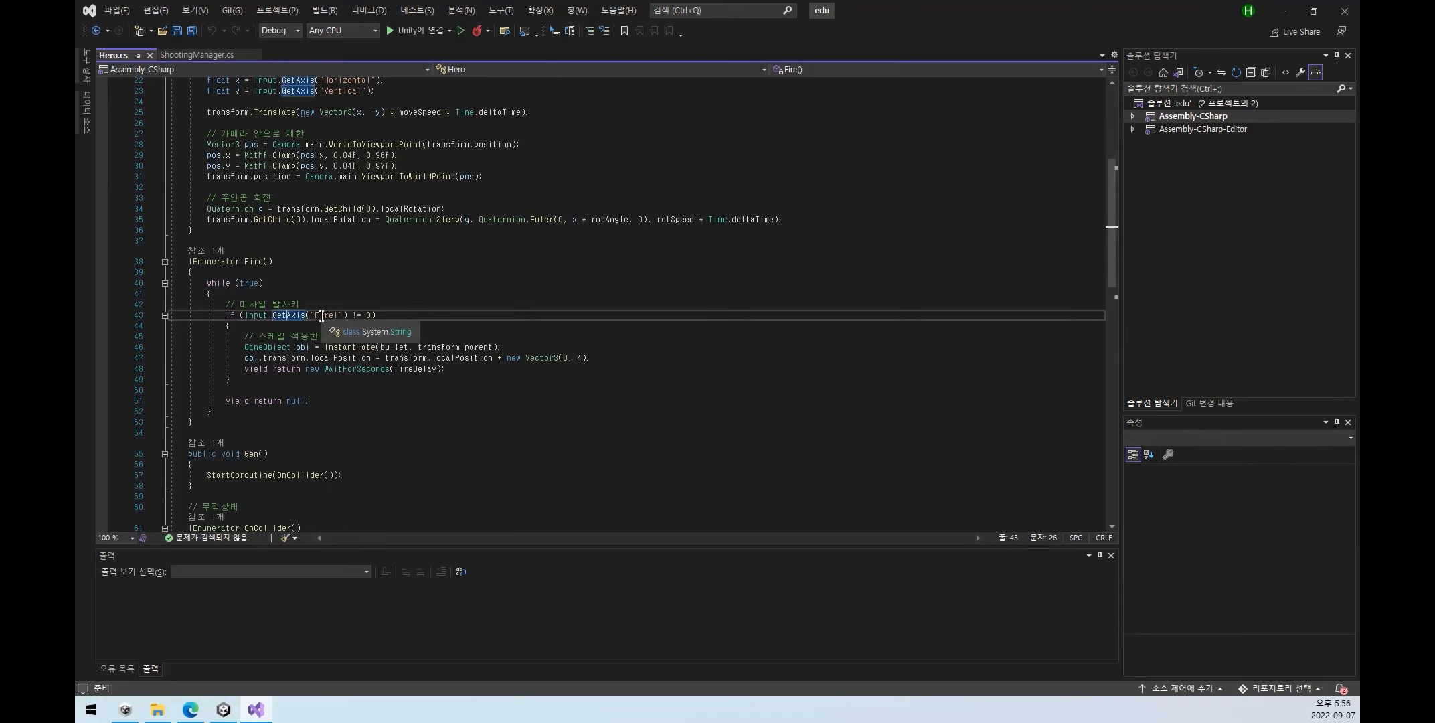
pyautogui.doubleClick(328, 314)
pyautogui.click(257, 315)
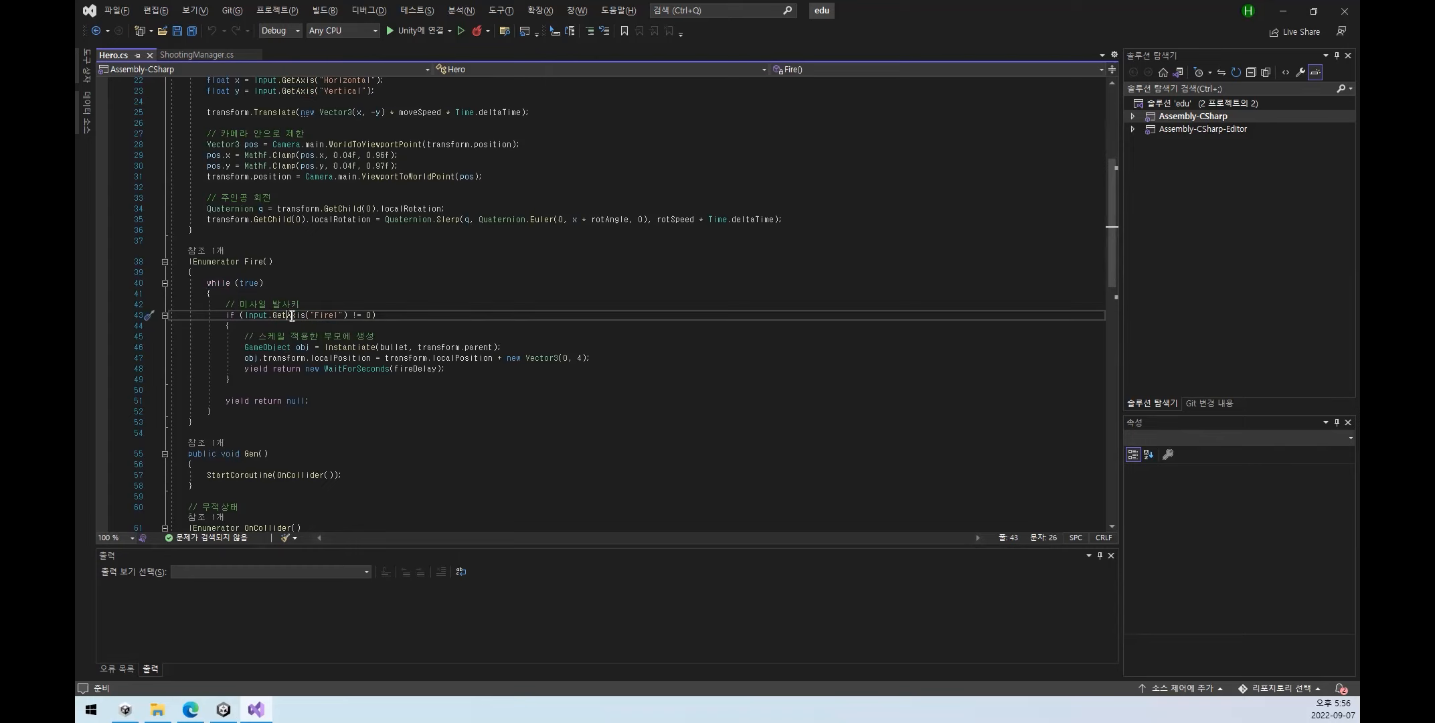
pyautogui.doubleClick(257, 315)
pyautogui.doubleClick(294, 315)
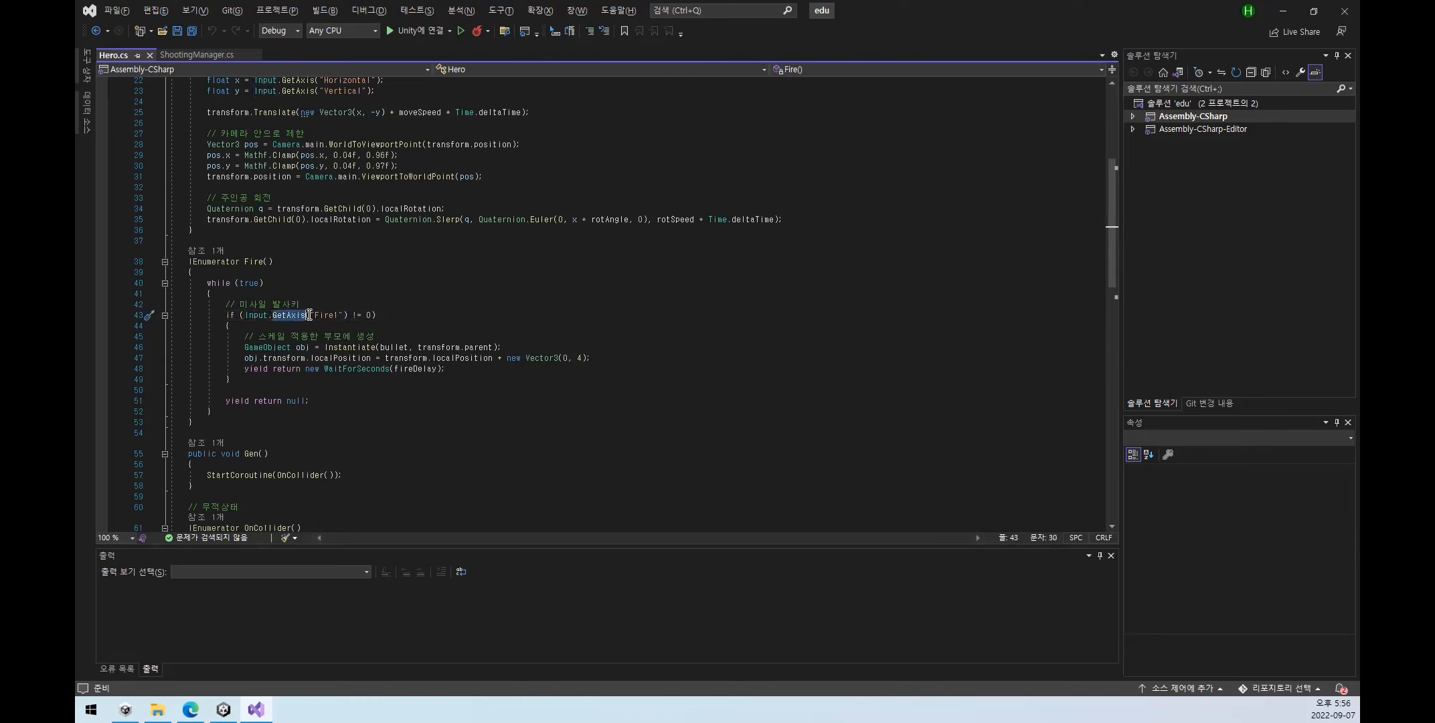
# - Examine the fire-key comment and the Input class reference in the Fire coroutine's "Fire1" condition
pyautogui.click(283, 305)
pyautogui.doubleClick(320, 314)
pyautogui.click(260, 316)
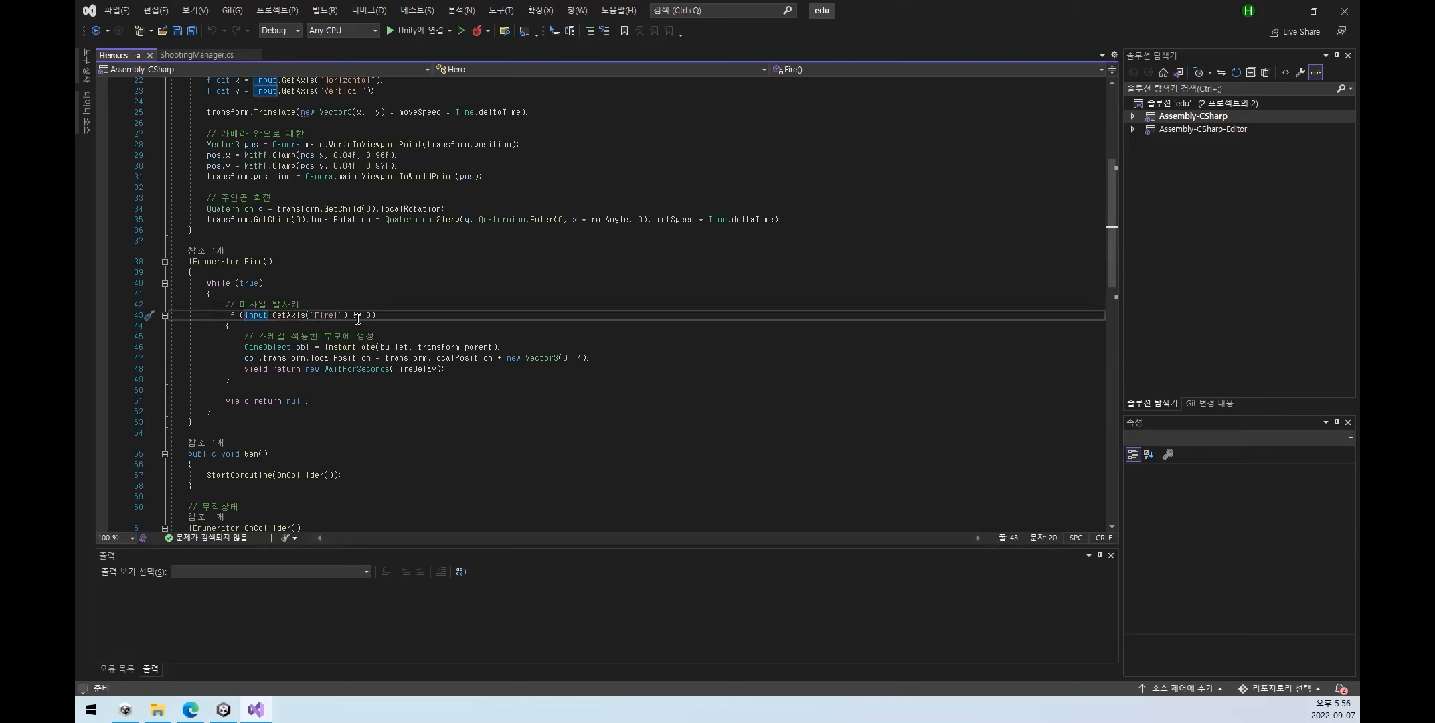
# - Switch to Unity and test two rounds in play mode, moving the plane and firing bullets at enemies, and stop the game
pyautogui.click(223, 710)
pyautogui.click(697, 39)
pyautogui.click(200, 254)
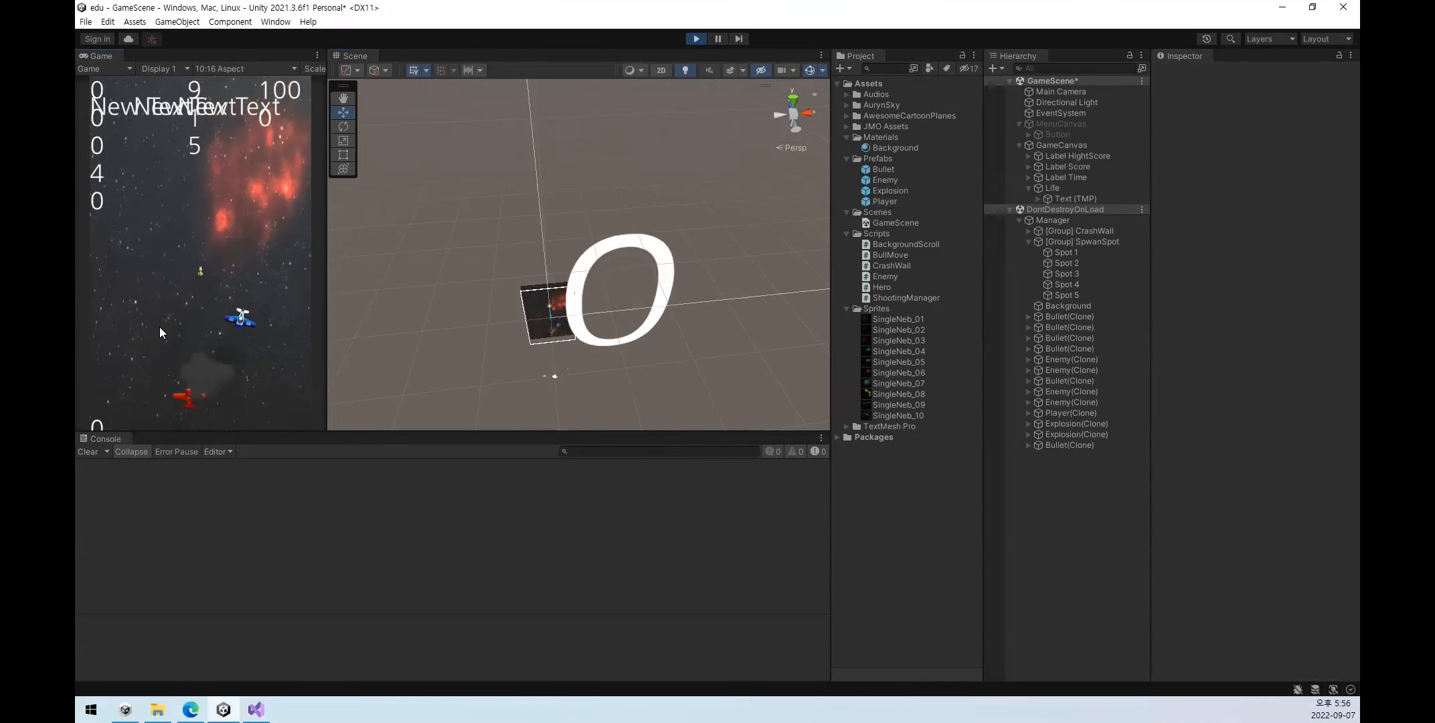
pyautogui.press('Left')
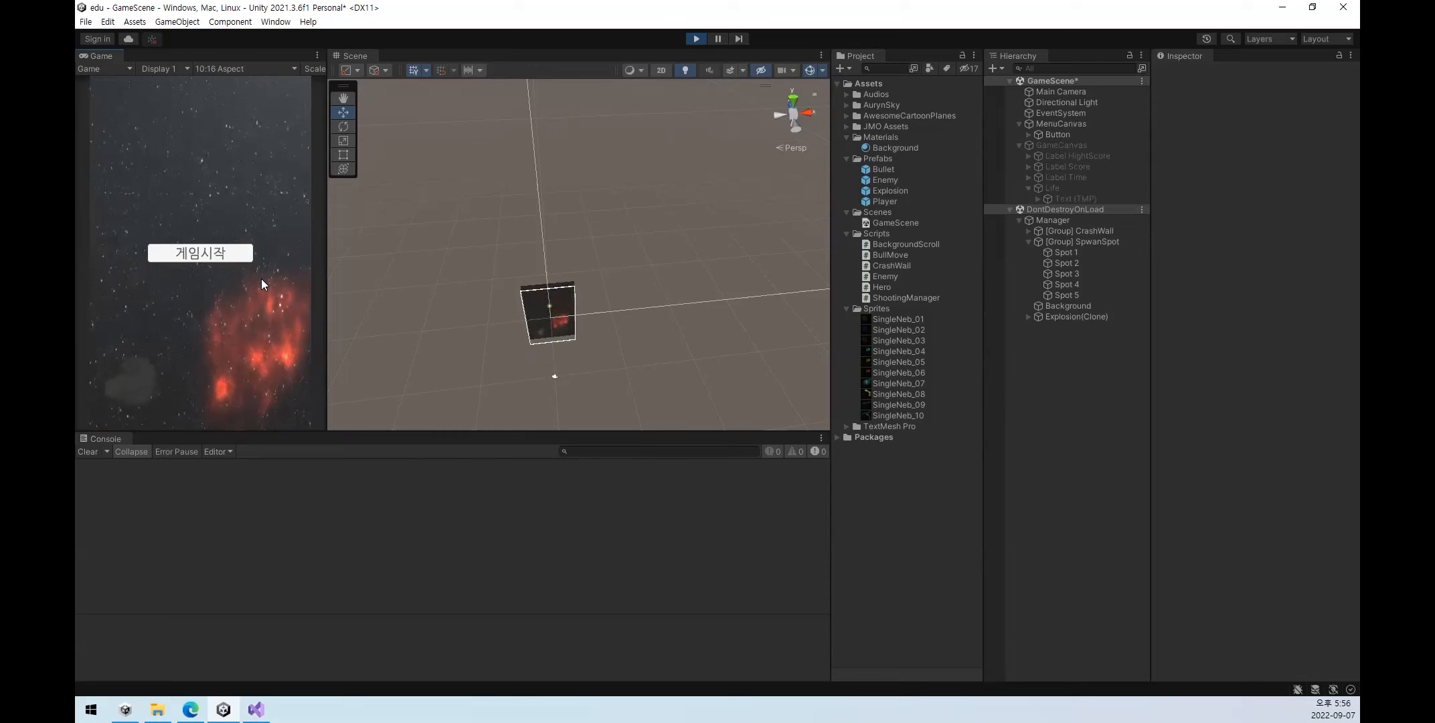
pyautogui.click(223, 256)
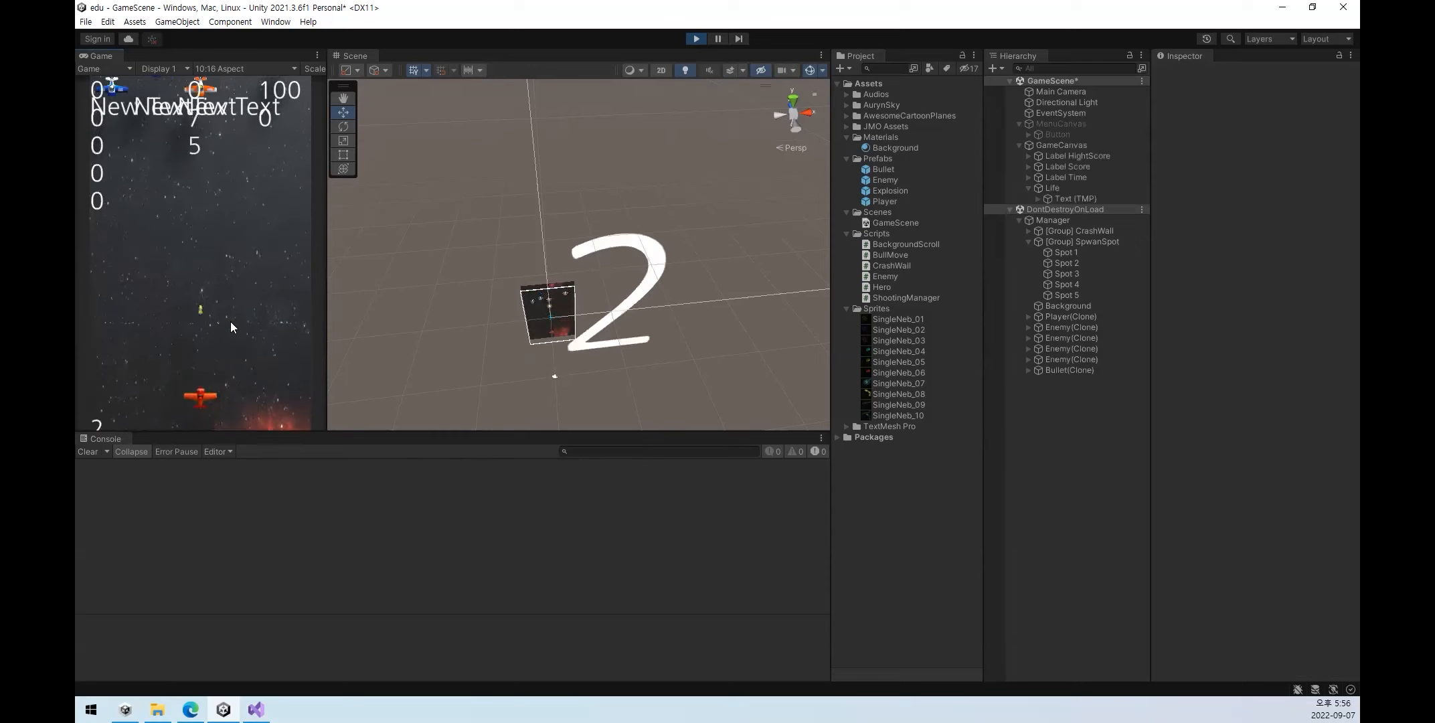
pyautogui.press('Left')
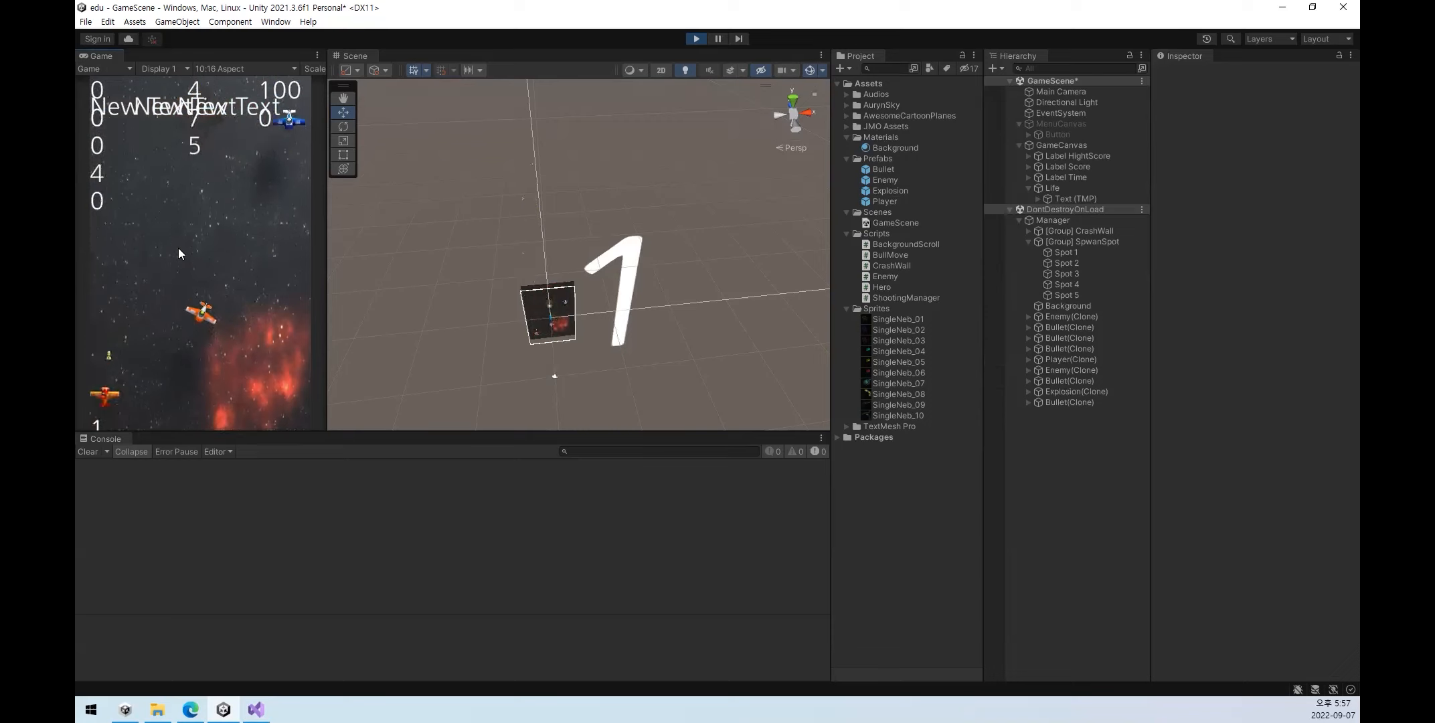
pyautogui.press('Up')
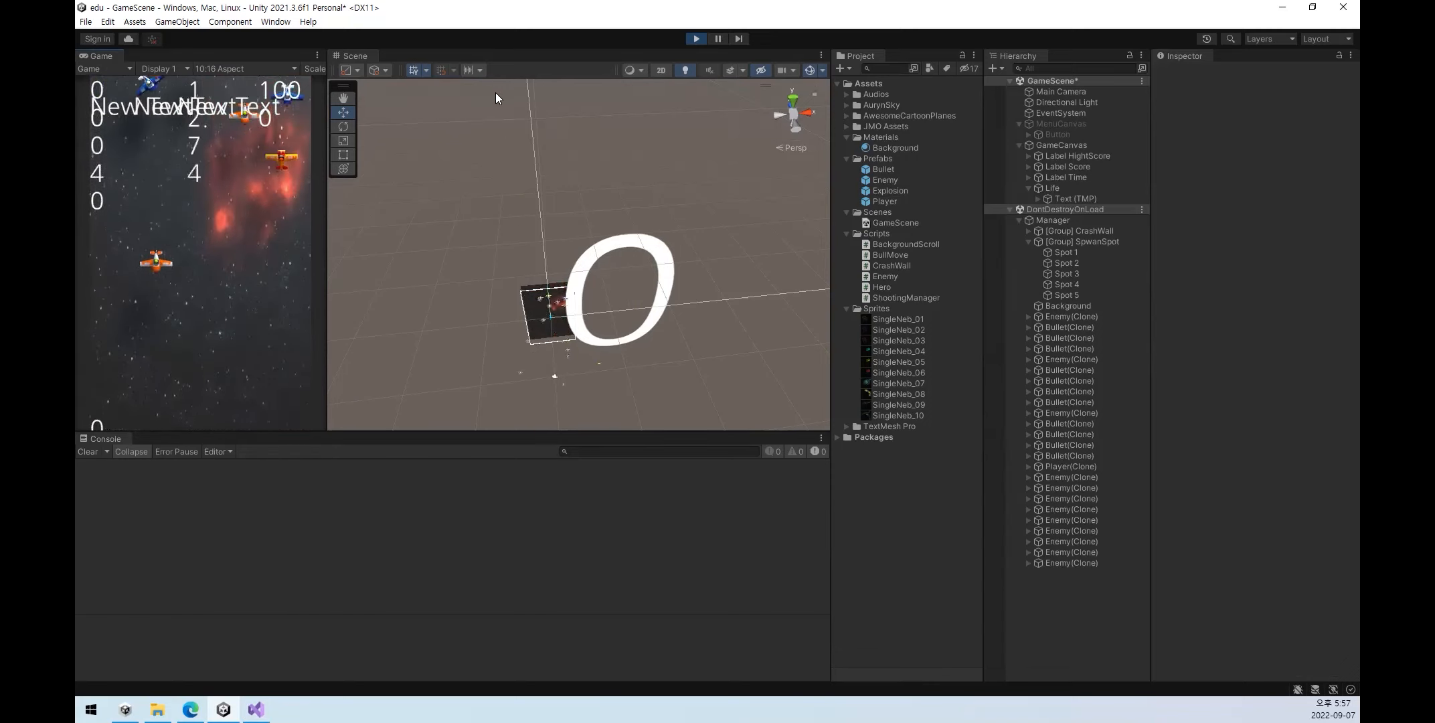
pyautogui.click(696, 38)
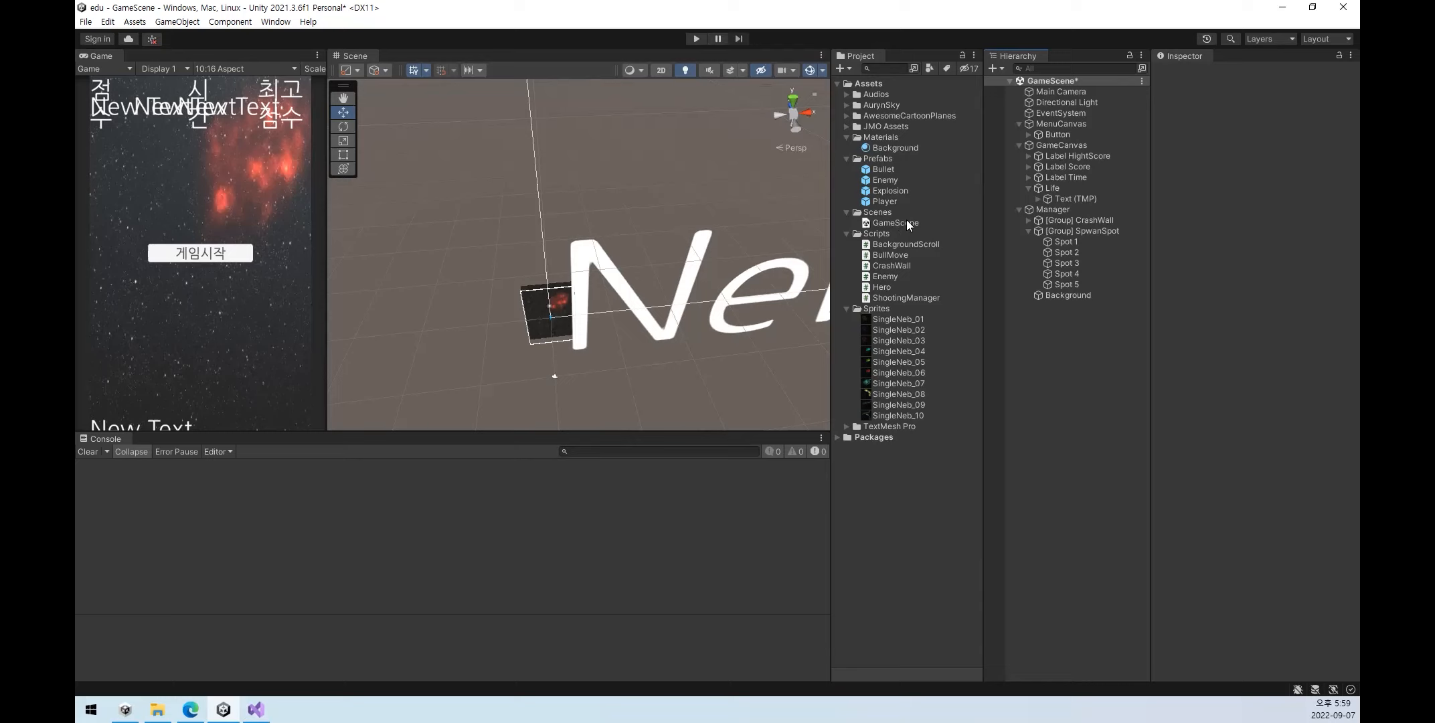
# - Expand the [Group] CrashWall object and frame its walls in the Scene view in 2D mode
pyautogui.click(1061, 221)
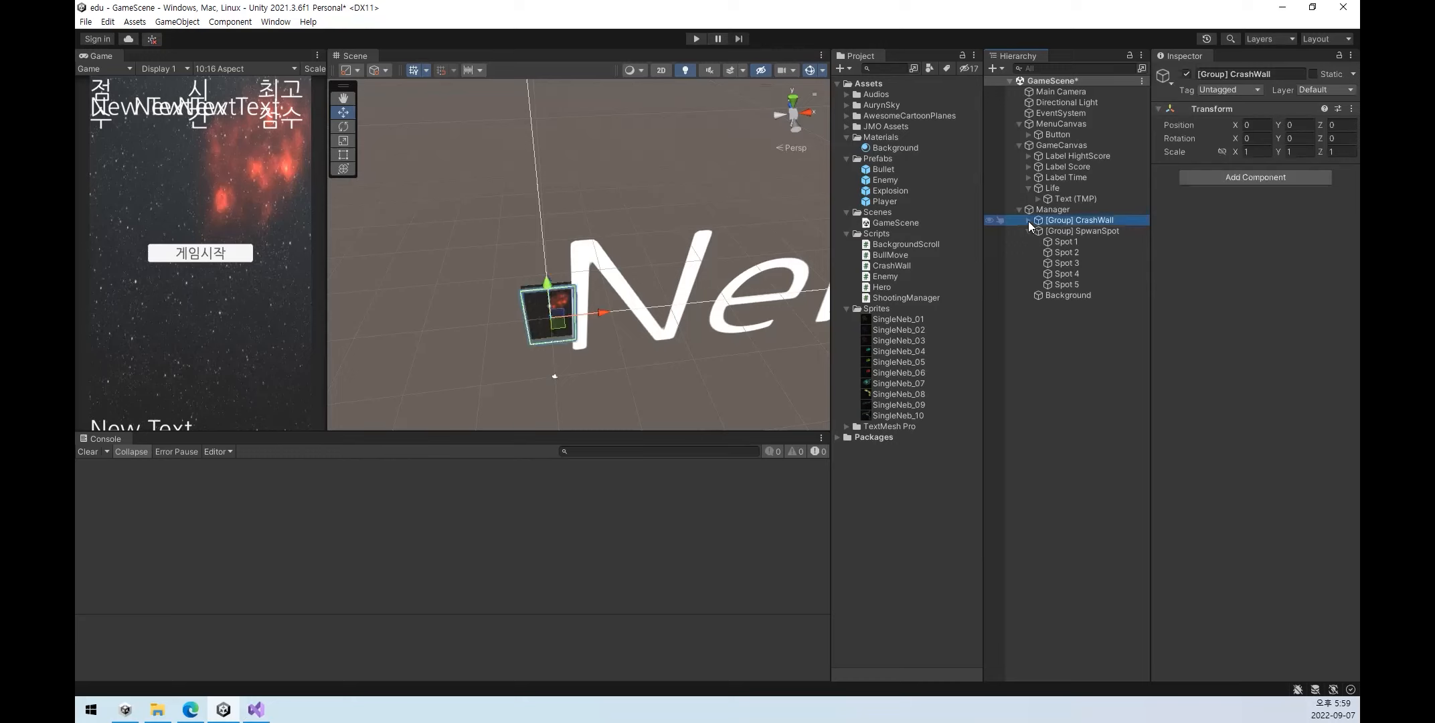
pyautogui.click(1028, 221)
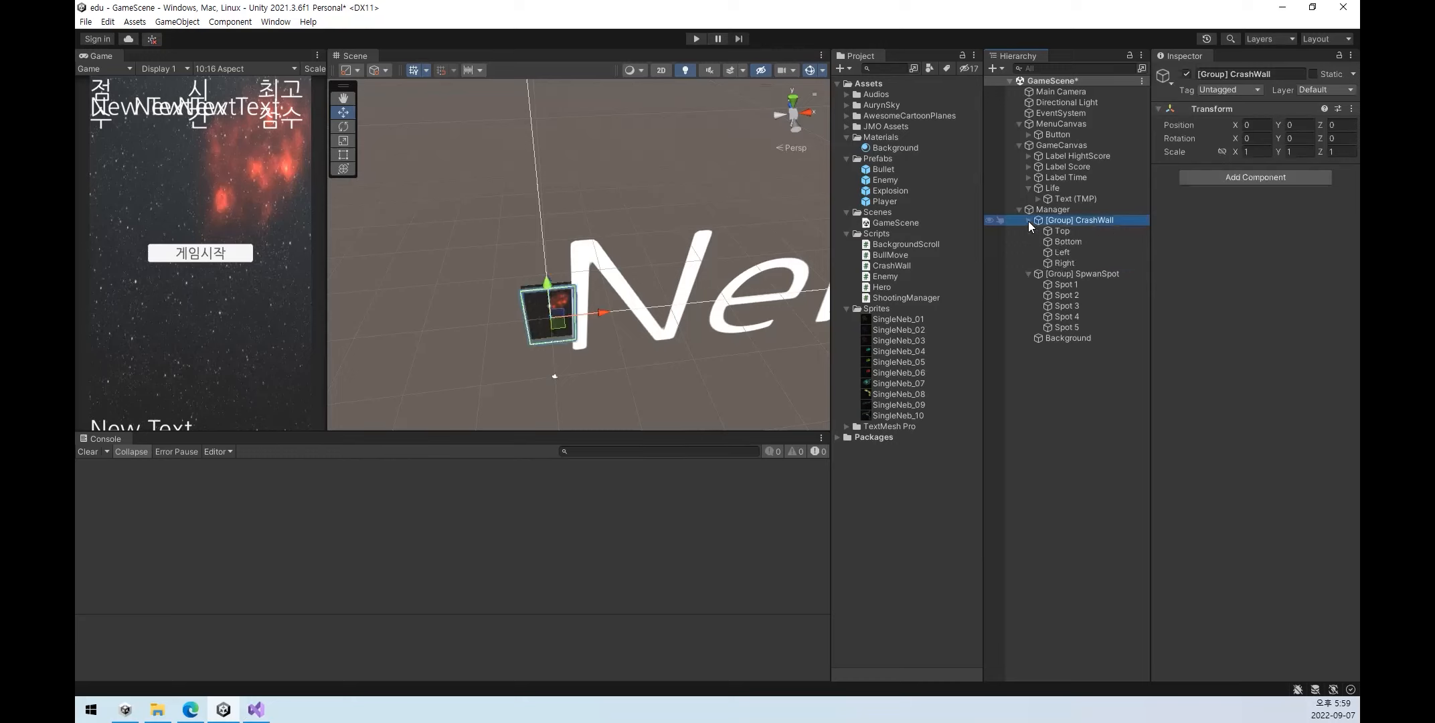
pyautogui.doubleClick(1082, 223)
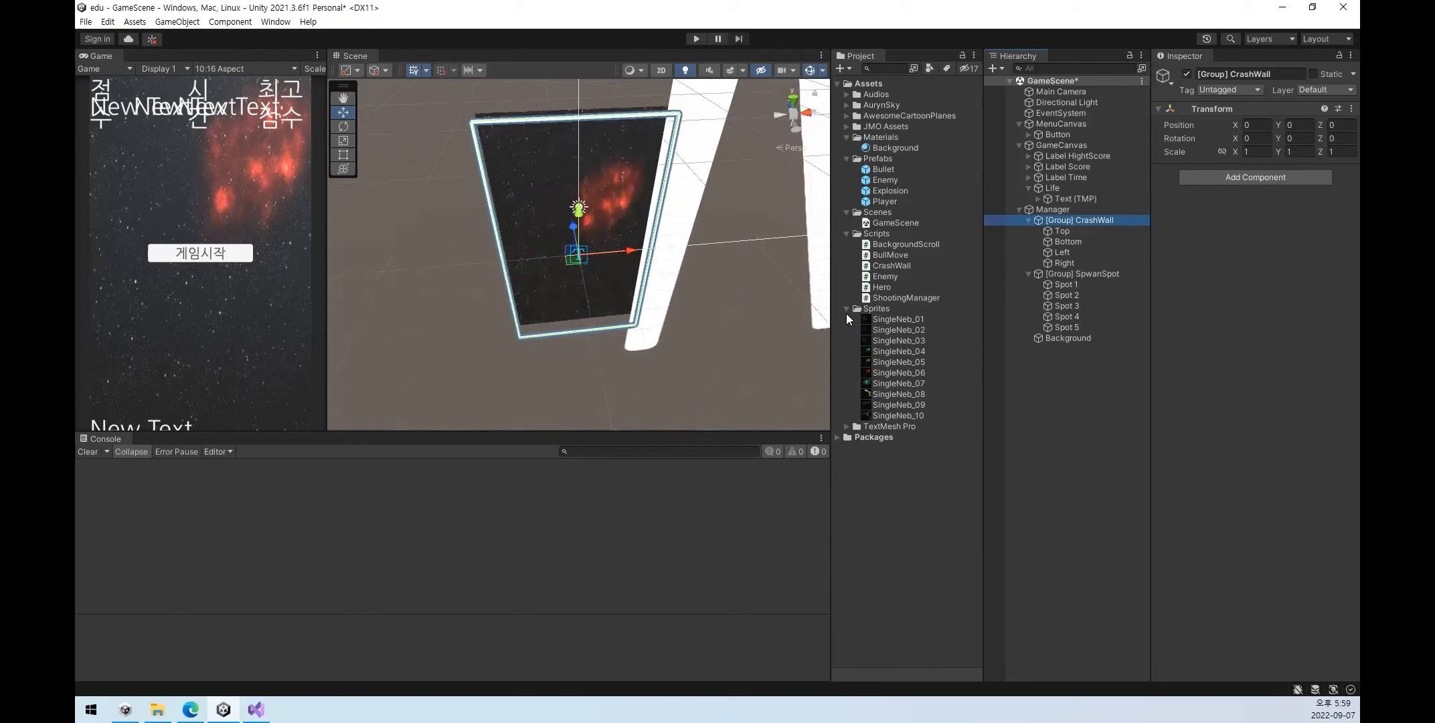
pyautogui.moveTo(643, 360); pyautogui.dragTo(682, 334, button='right')
pyautogui.moveTo(682, 333); pyautogui.dragTo(644, 221, button='middle')
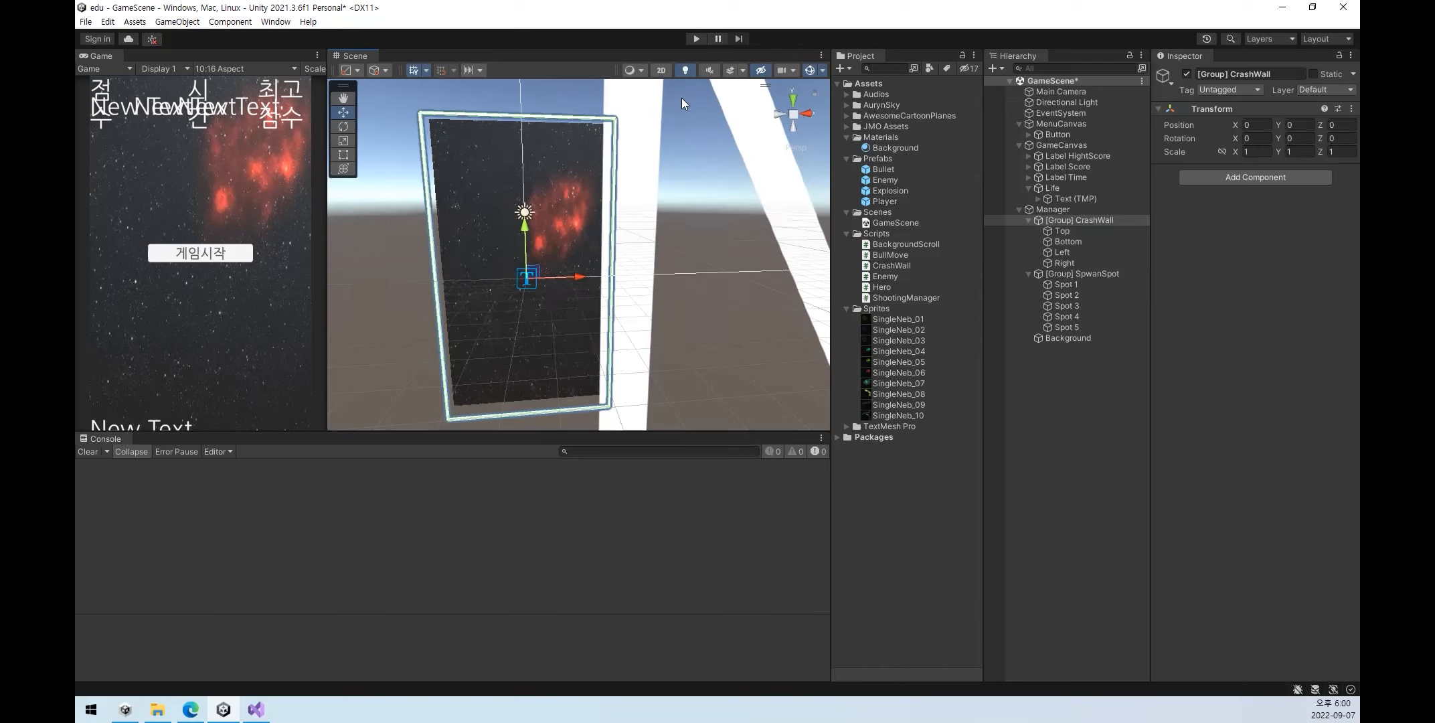
pyautogui.click(662, 71)
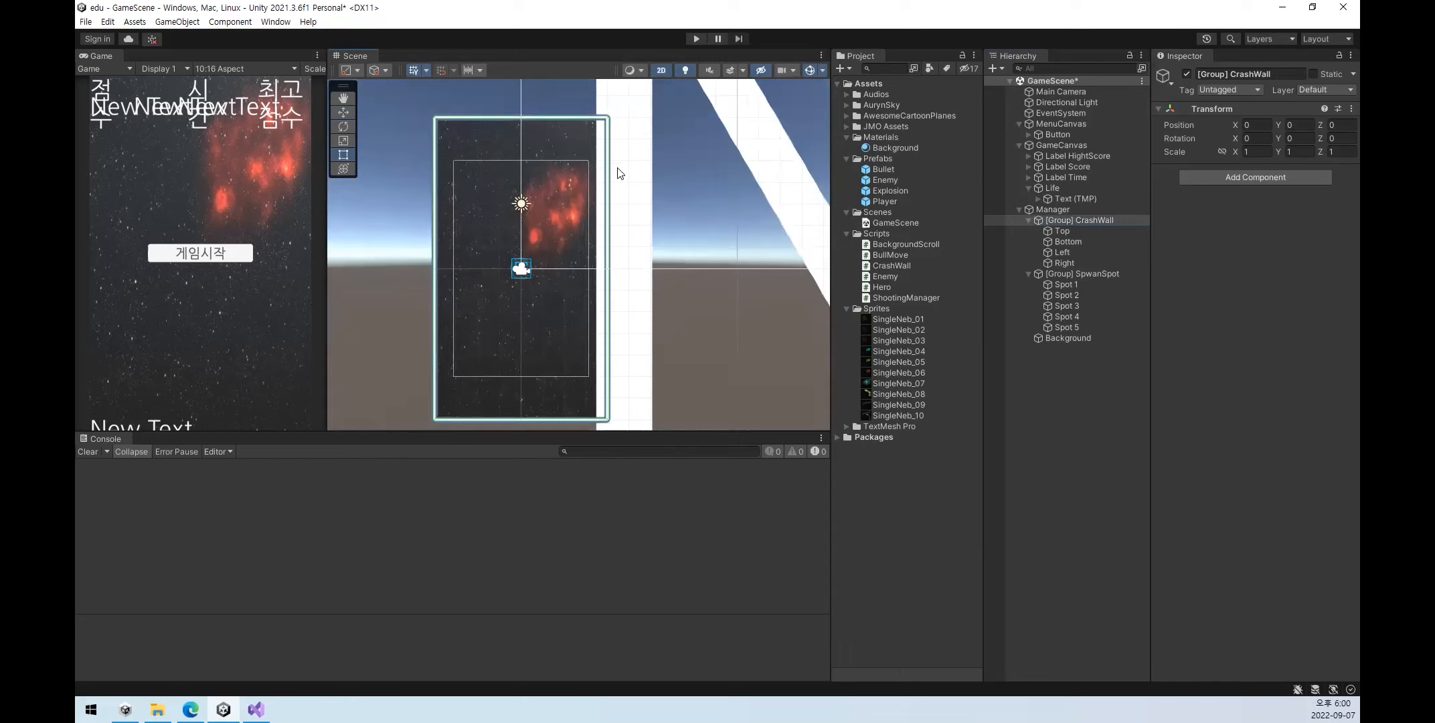
pyautogui.click(692, 42)
pyautogui.click(692, 42)
# - Examine the Transform and Box Collider settings of the Top, Bottom and Left crash walls
pyautogui.click(1108, 231)
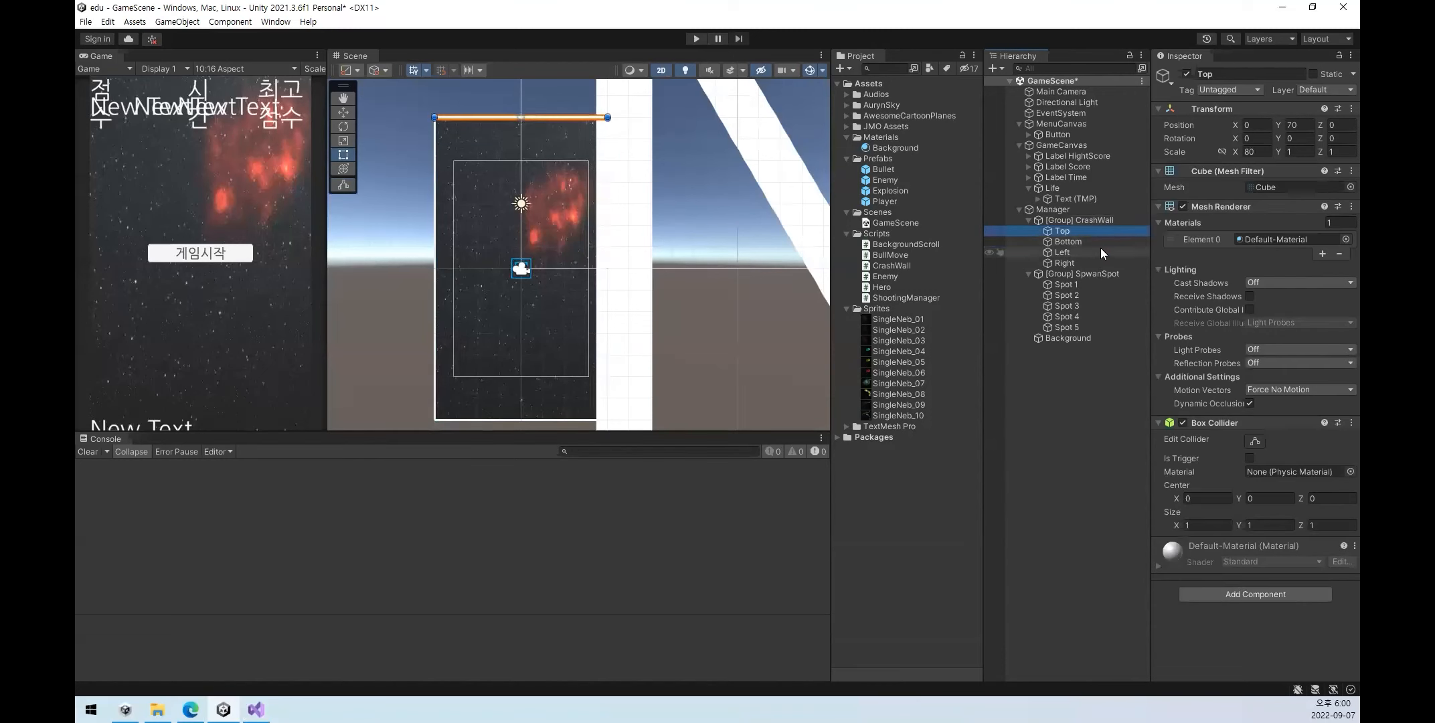
pyautogui.click(1102, 243)
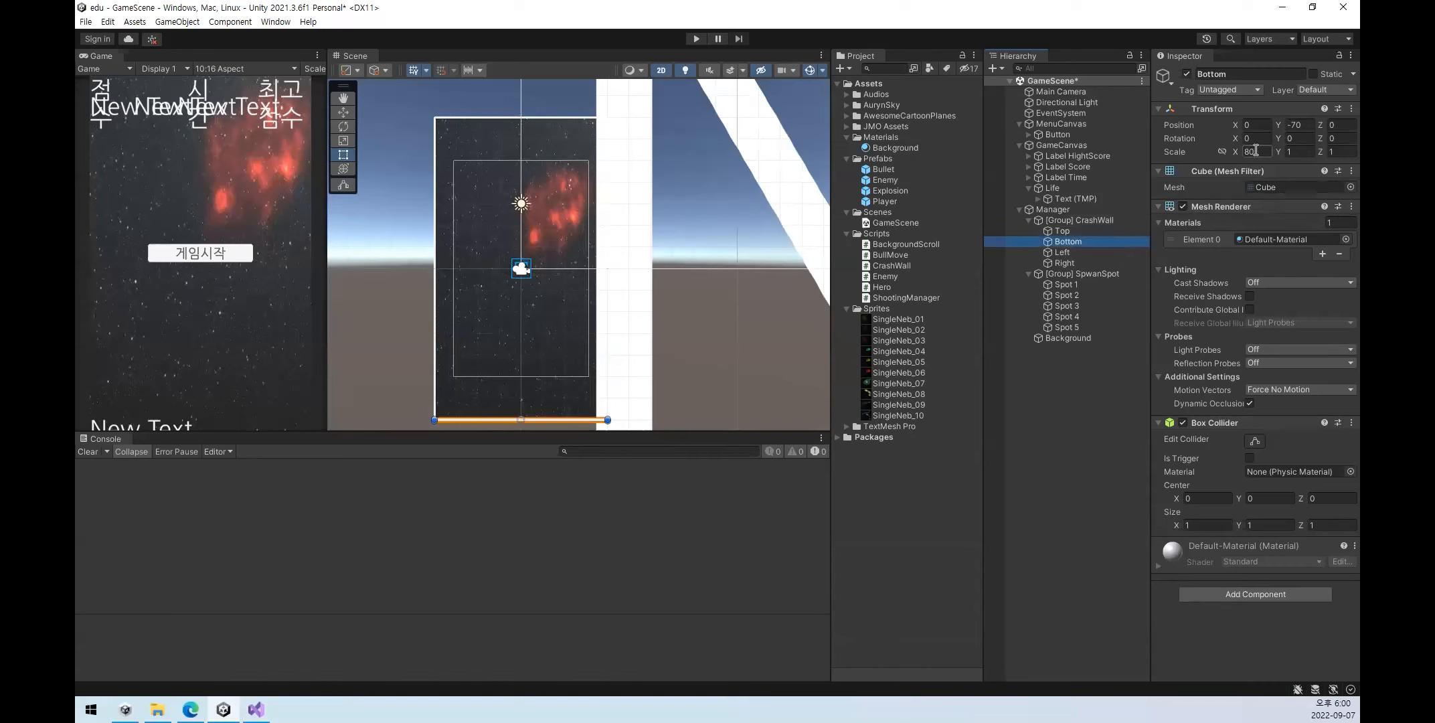
pyautogui.click(1063, 253)
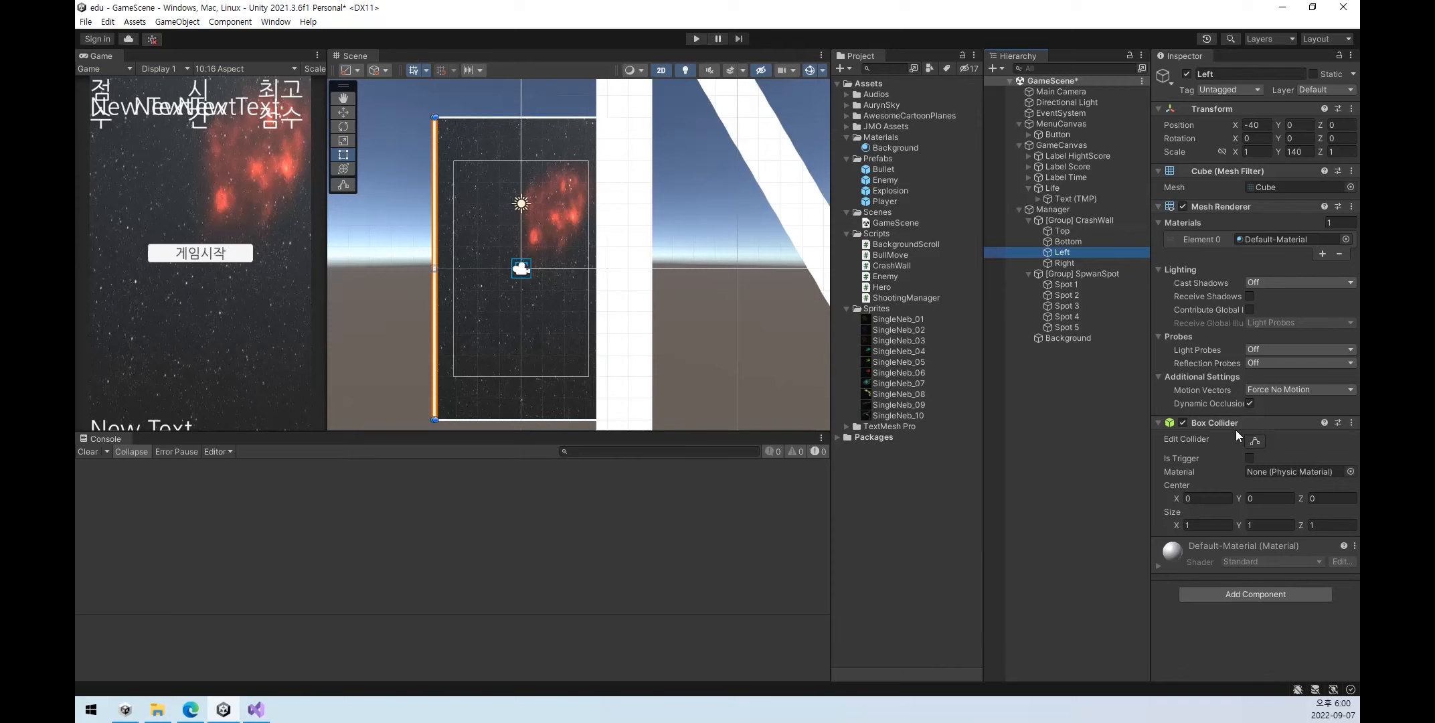
# - Compare the Mesh Collider and Is Trigger settings of the Bullet, Enemy and Player prefabs
pyautogui.click(877, 169)
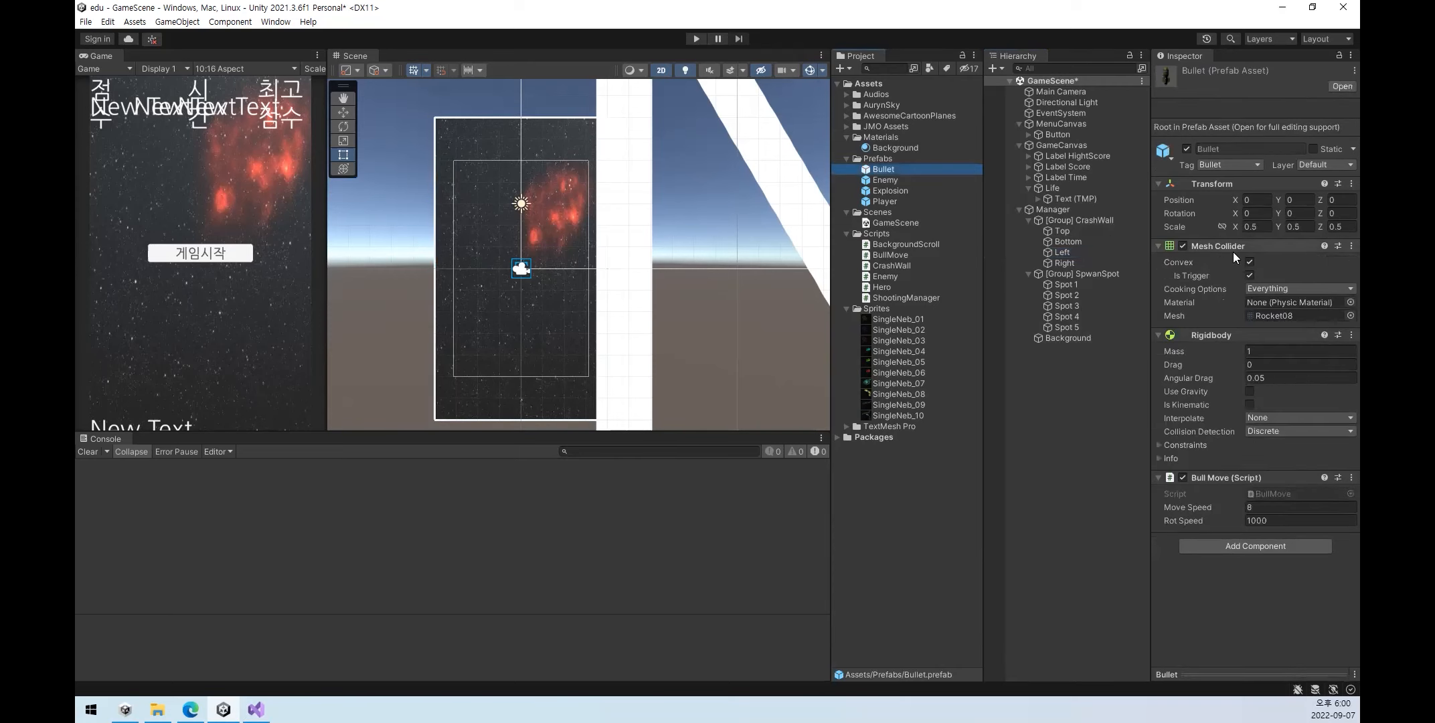
pyautogui.click(922, 181)
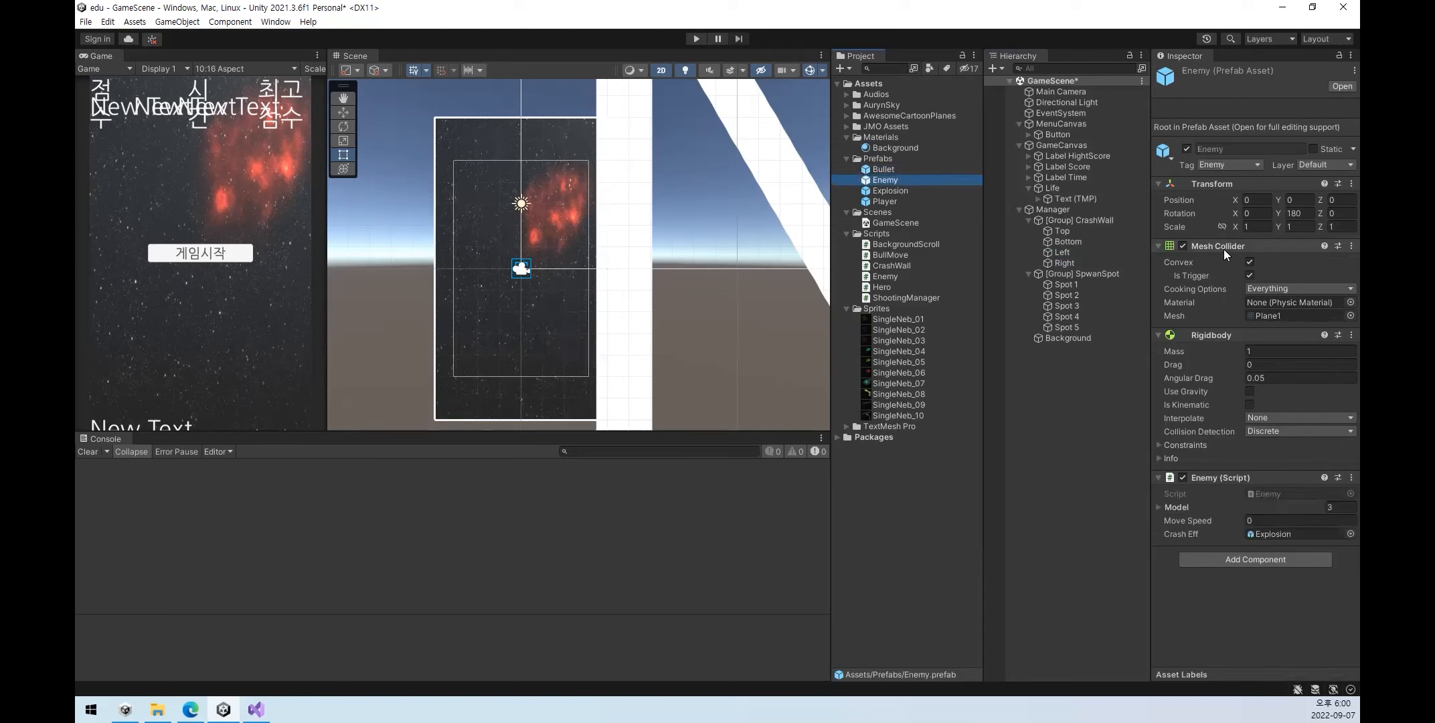
pyautogui.click(892, 202)
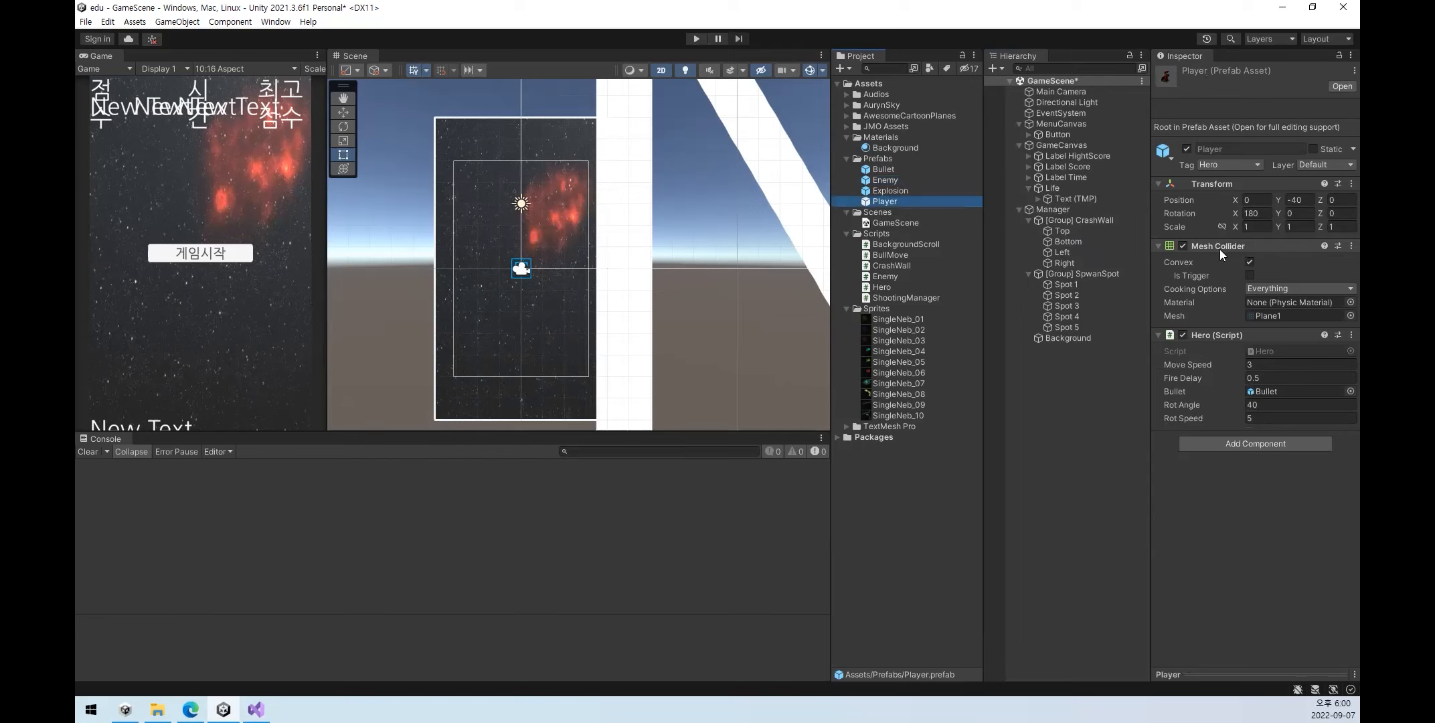
pyautogui.click(917, 178)
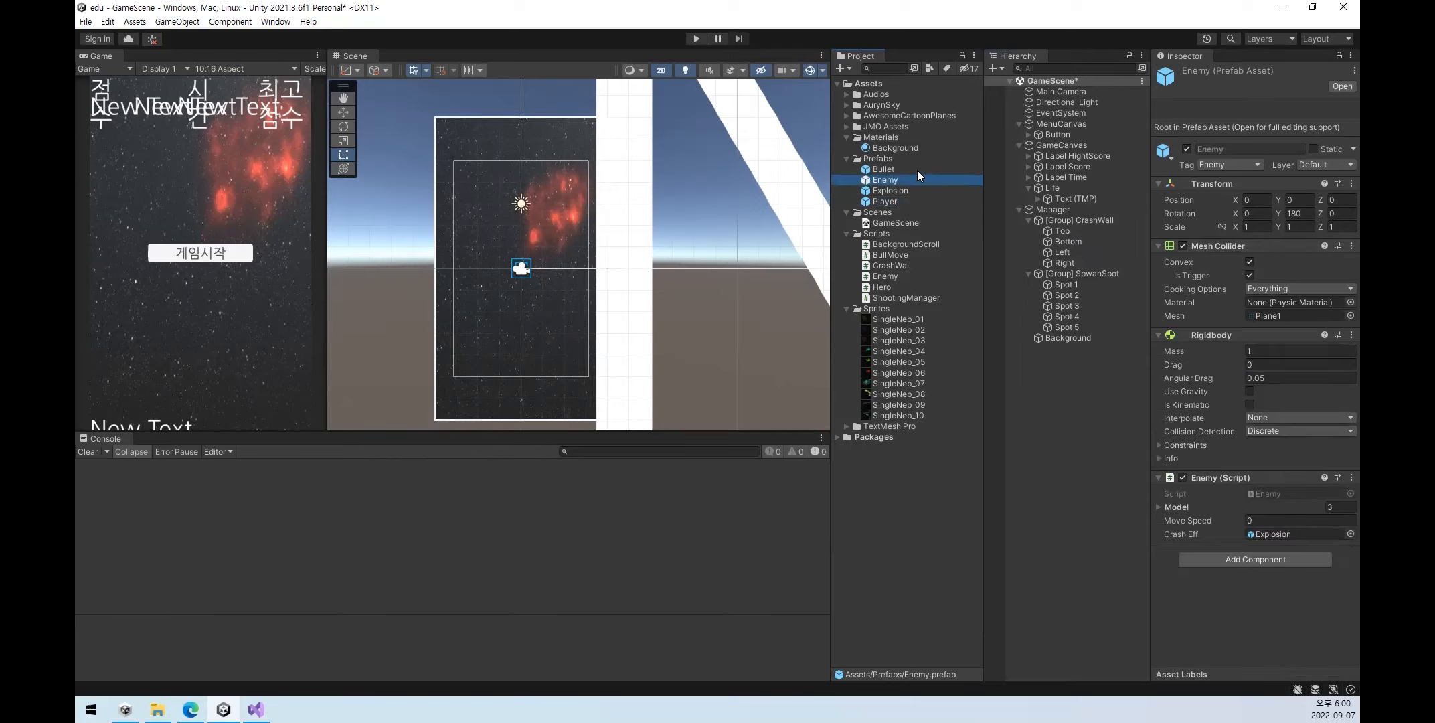
pyautogui.click(917, 170)
pyautogui.click(917, 179)
pyautogui.click(920, 171)
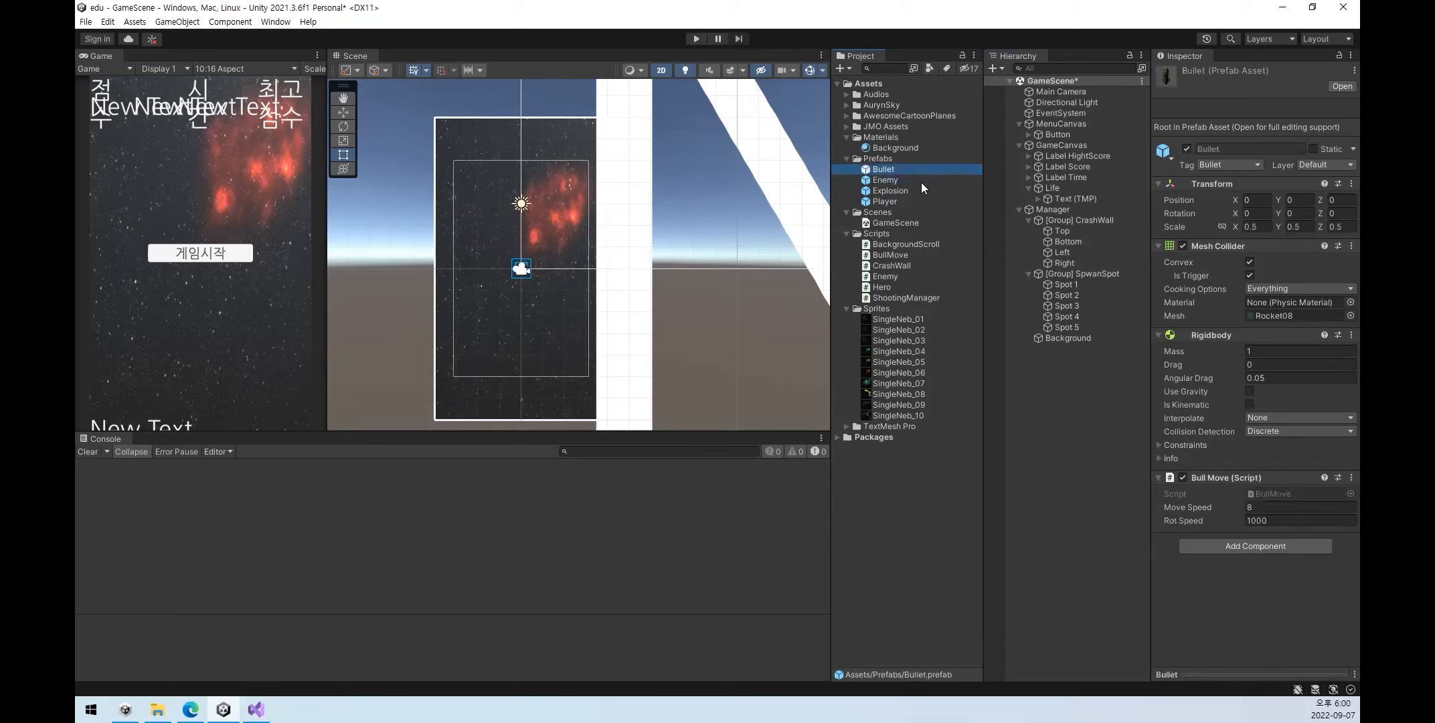
pyautogui.click(921, 181)
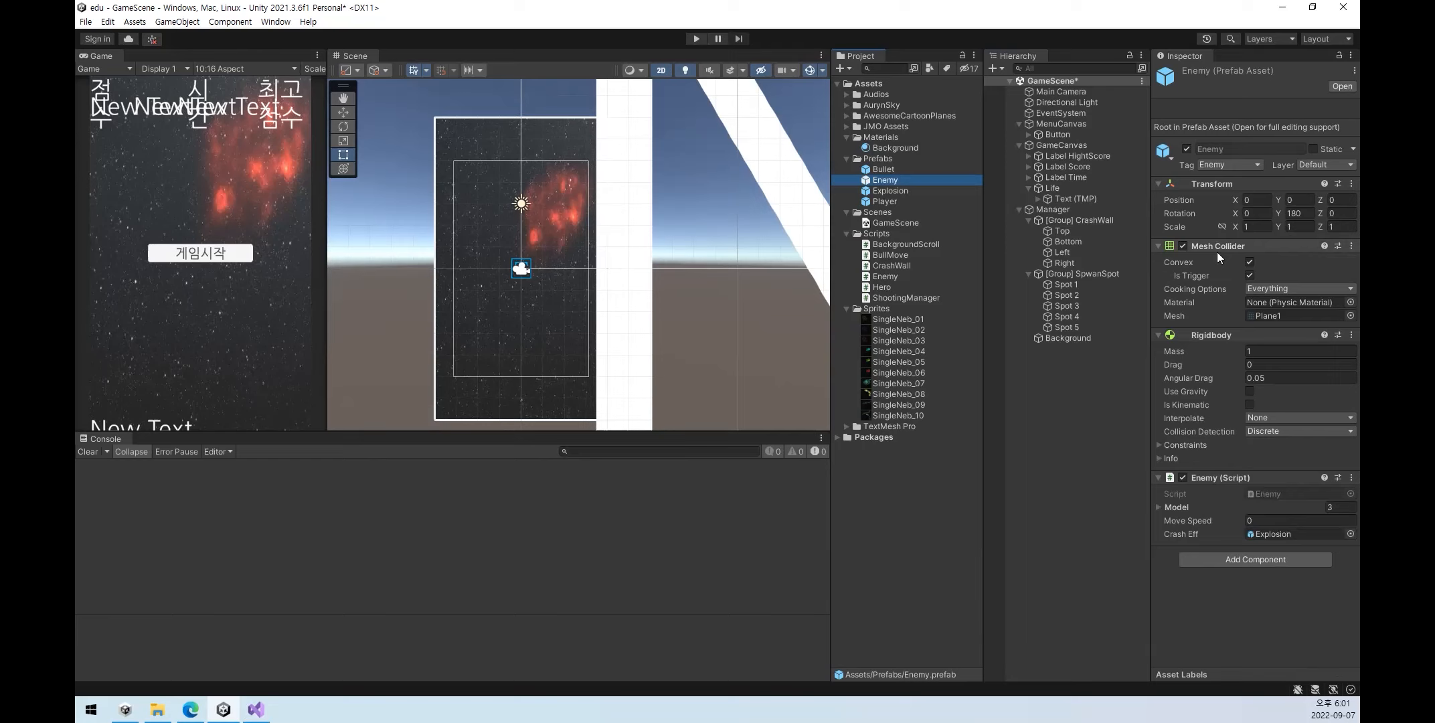
pyautogui.click(883, 169)
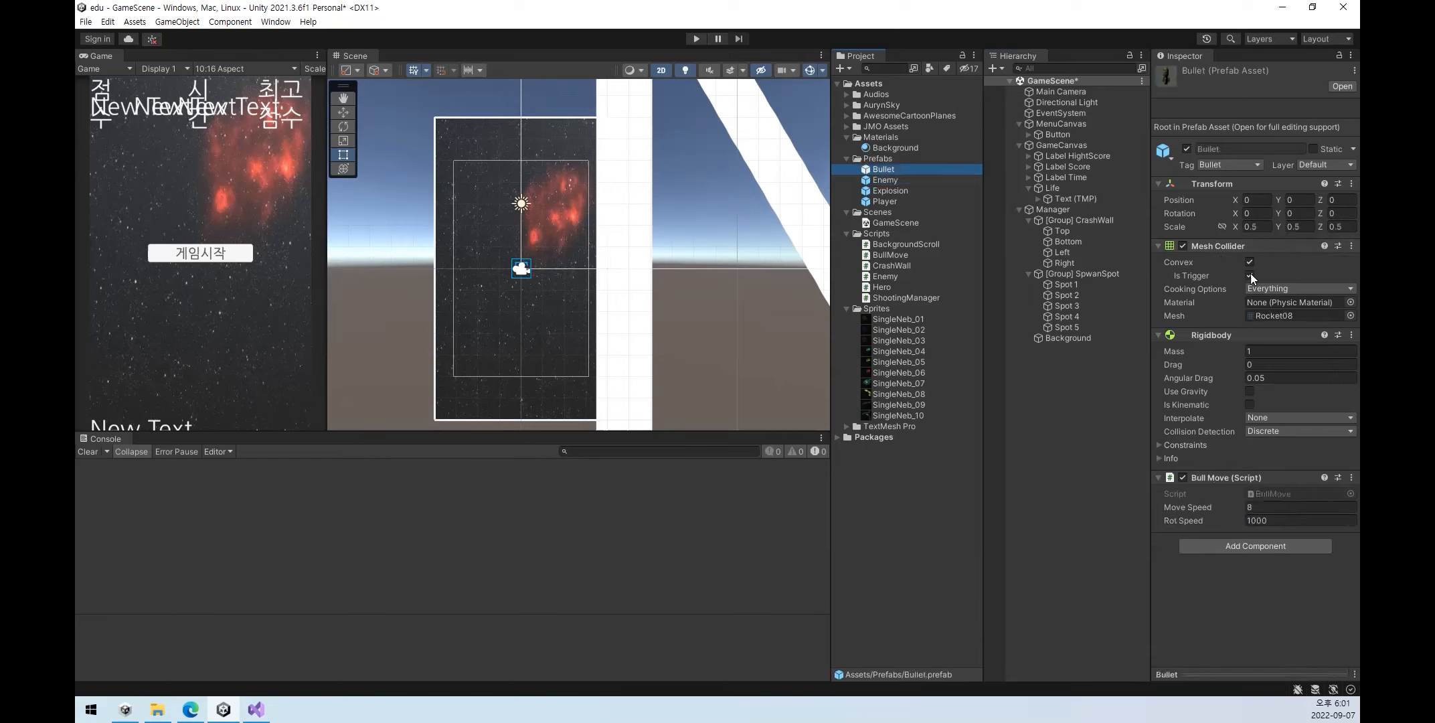
# - Attach the CrashWall script to the Top, Bottom, Left and Right walls together
pyautogui.click(1078, 231)
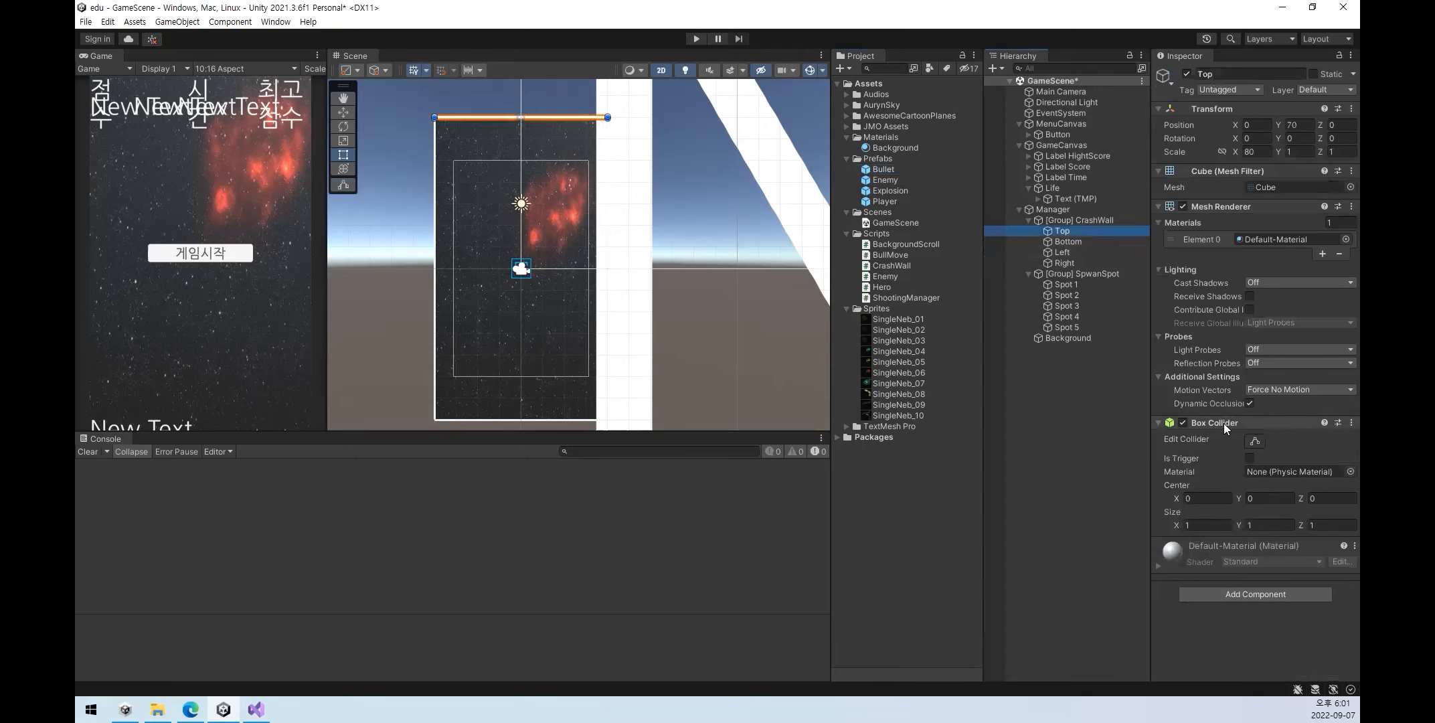
pyautogui.keyDown('shift'); pyautogui.click(1074, 241); pyautogui.keyUp('shift')
pyautogui.keyDown('shift'); pyautogui.click(1074, 252); pyautogui.keyUp('shift')
pyautogui.keyDown('shift'); pyautogui.click(1078, 263); pyautogui.keyUp('shift')
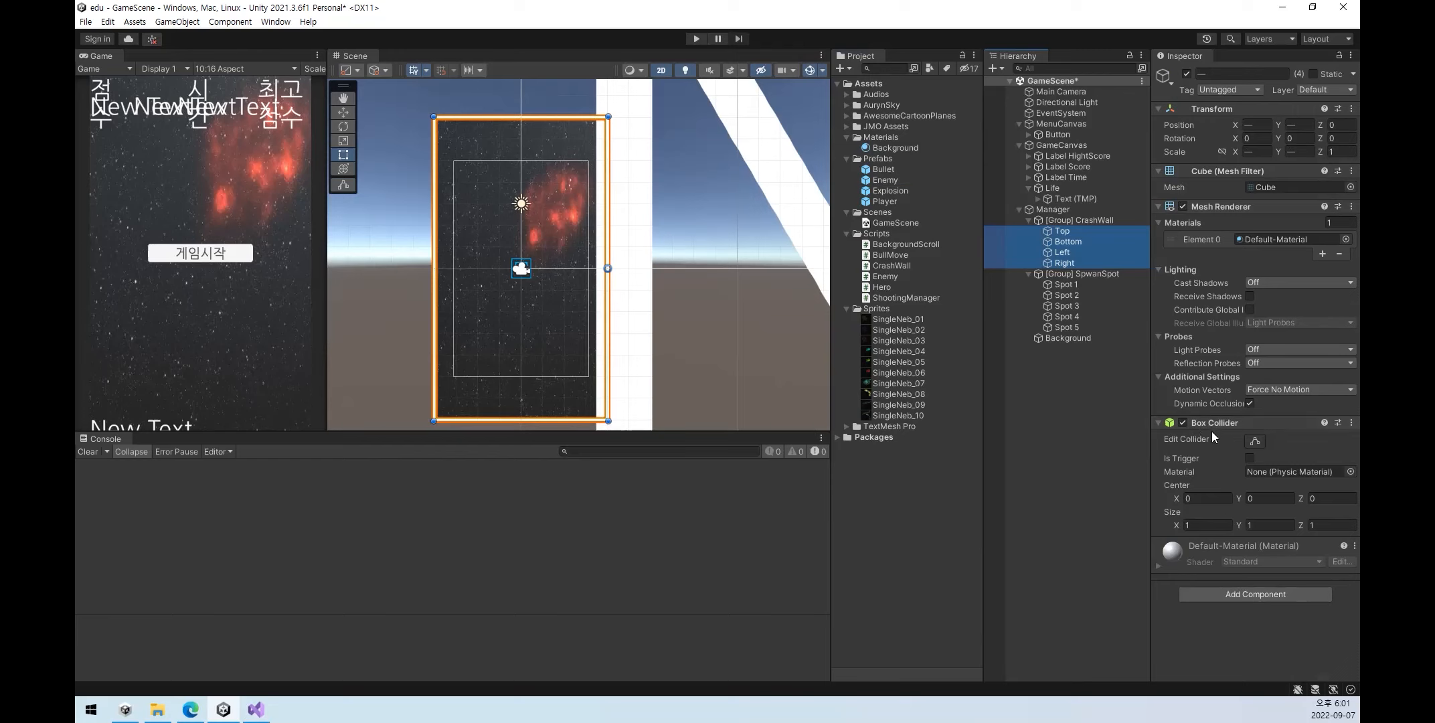
pyautogui.moveTo(892, 263); pyautogui.dragTo(1241, 636)
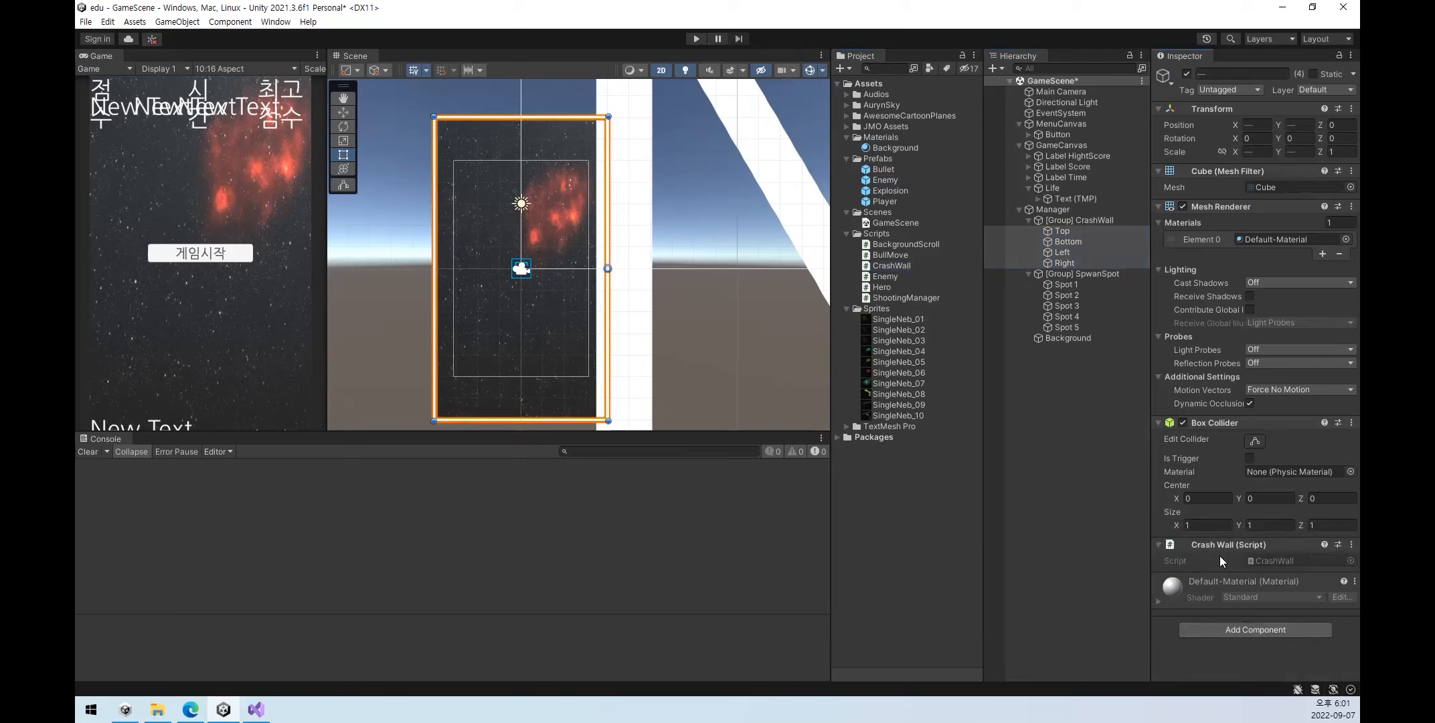
# - Run the game in play mode, start a round and watch the enemies against the crash walls in the Scene view
pyautogui.click(695, 39)
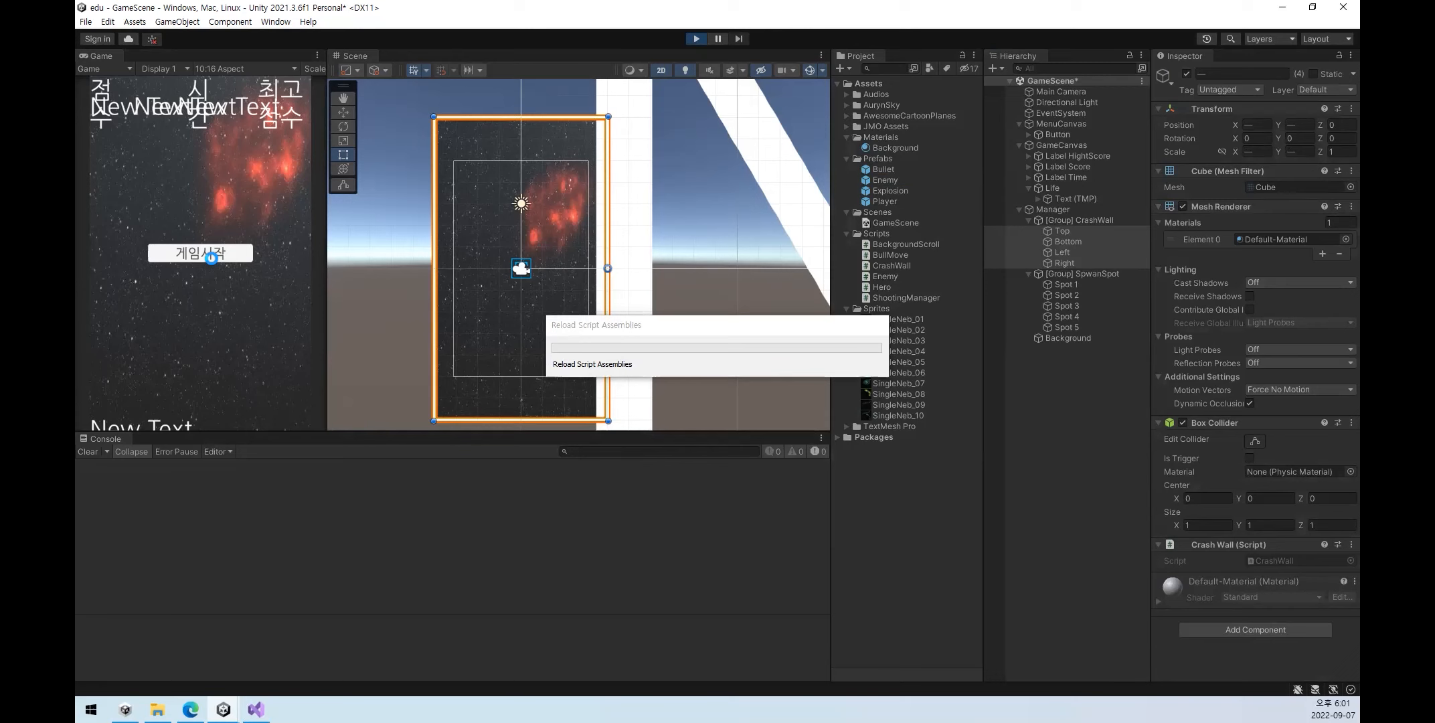
pyautogui.click(212, 258)
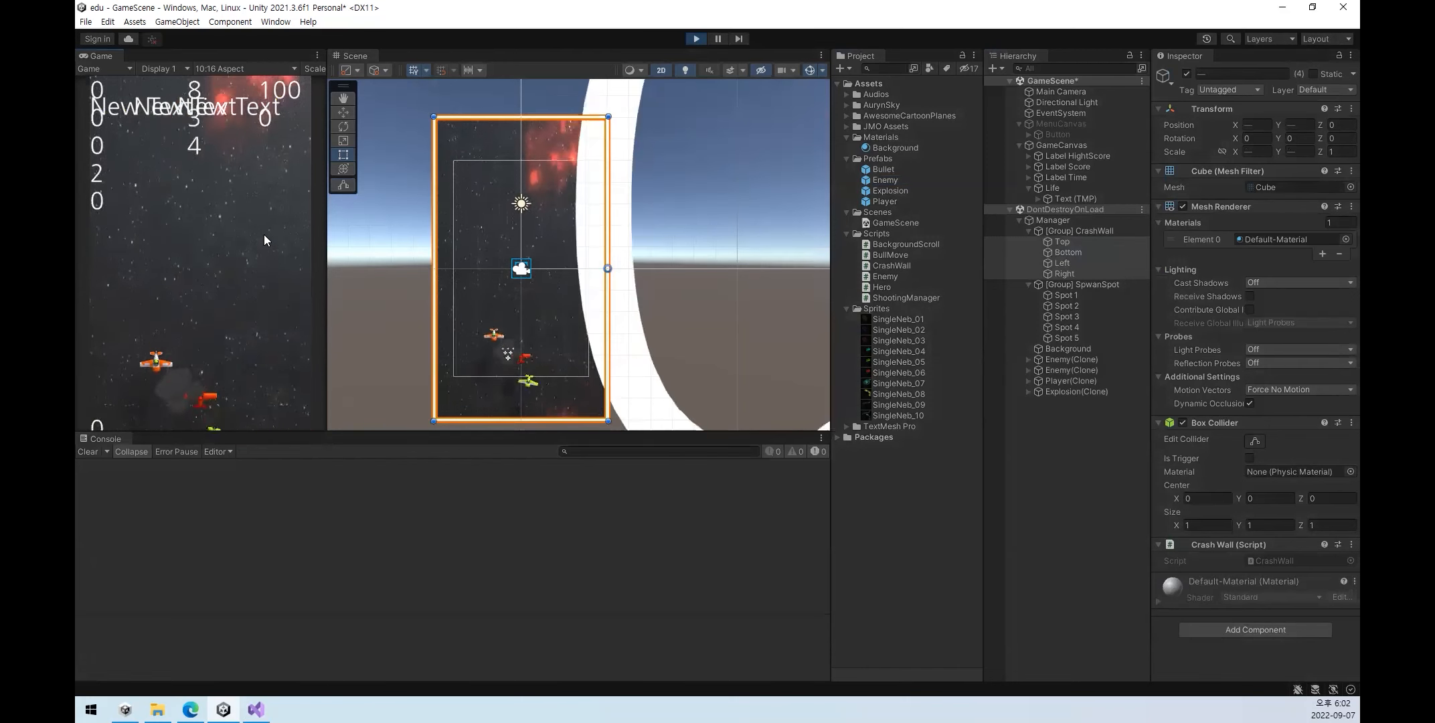
pyautogui.scroll(-5, 540, 324)
pyautogui.moveTo(540, 338); pyautogui.dragTo(543, 295, button='middle')
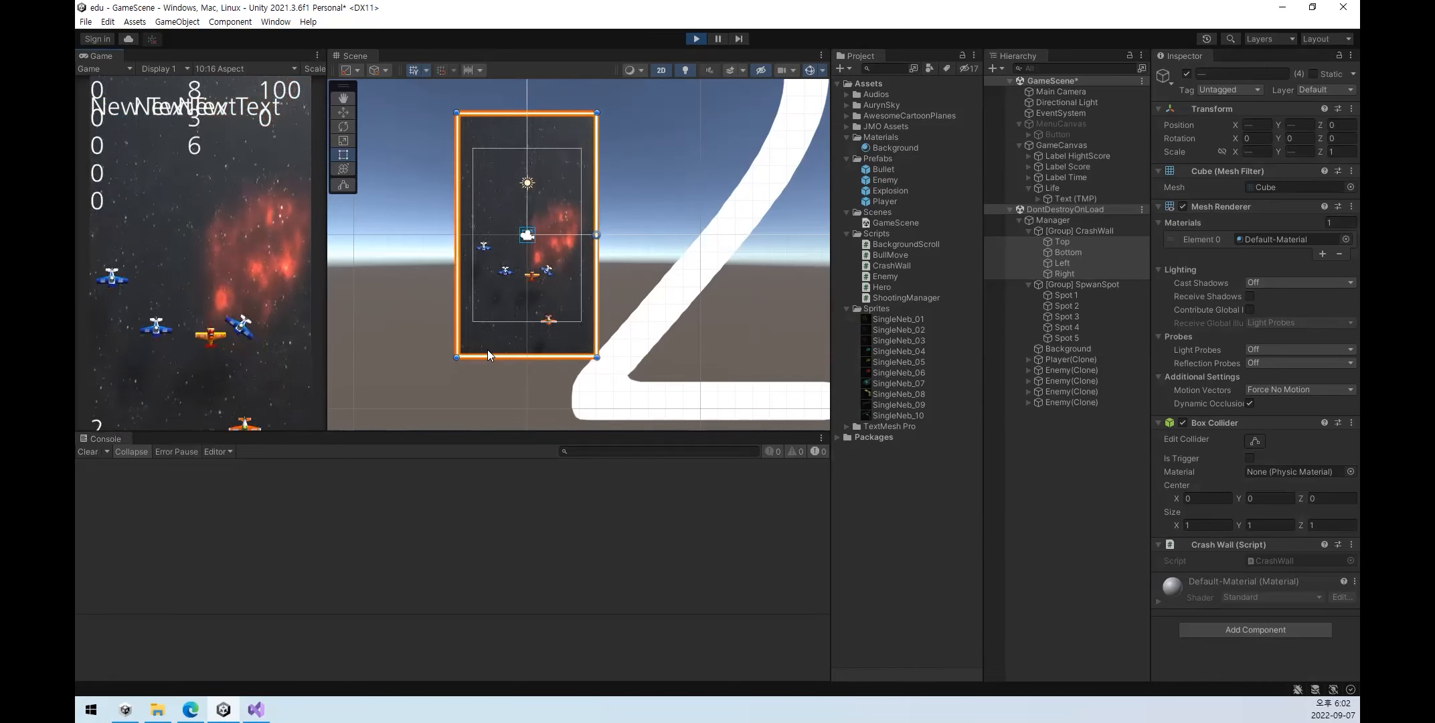
pyautogui.click(563, 315)
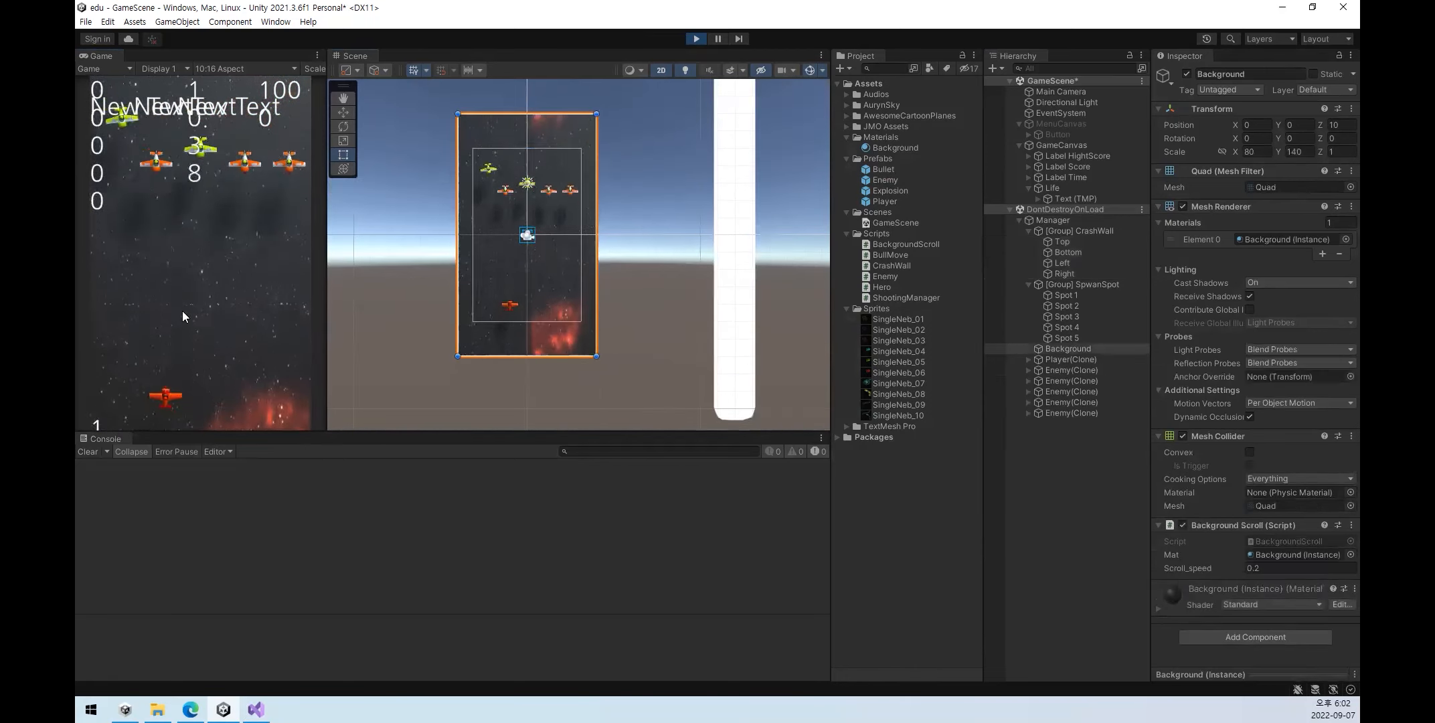
# - Test flying and shooting near the walls, start another round with the game's start button, and stop play mode
pyautogui.press('Up')
pyautogui.press('Right')
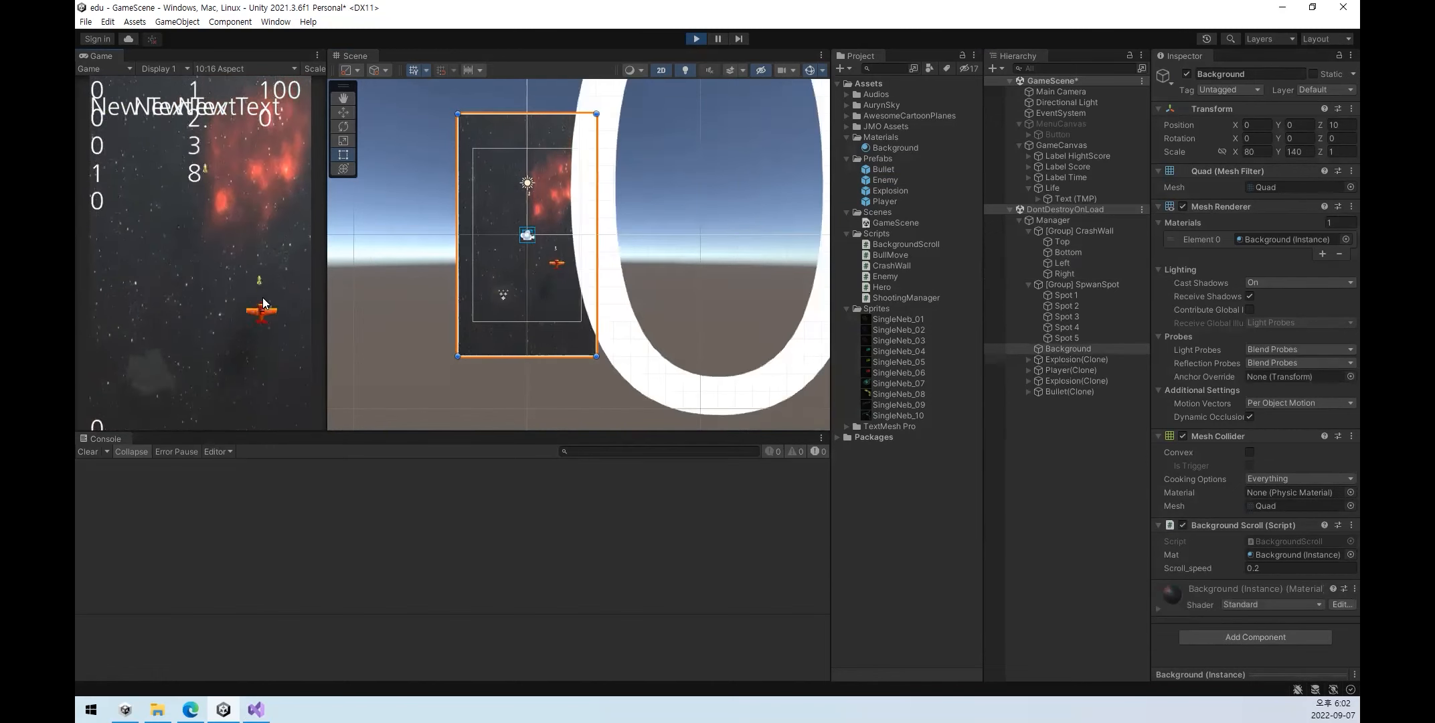
pyautogui.press('Up')
pyautogui.press('Right')
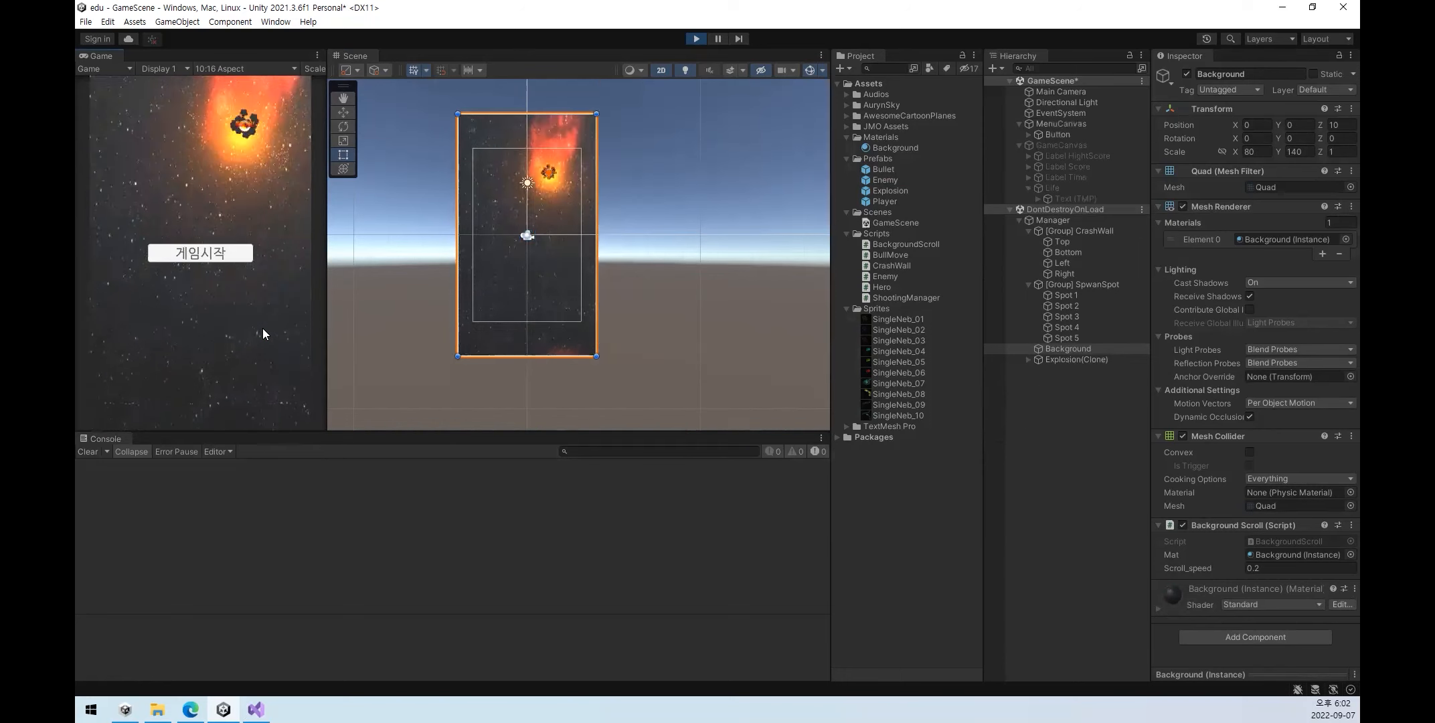
pyautogui.click(221, 254)
pyautogui.press('Up')
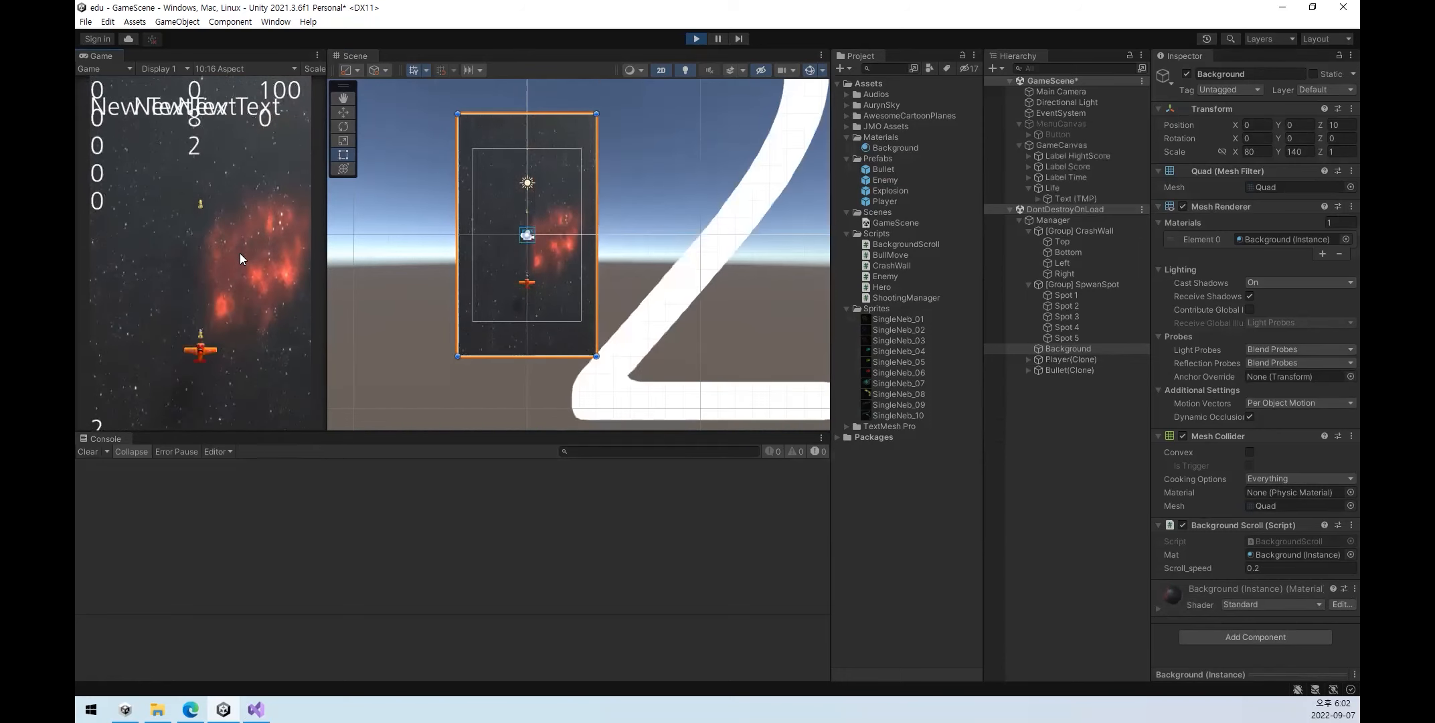
pyautogui.press('Up')
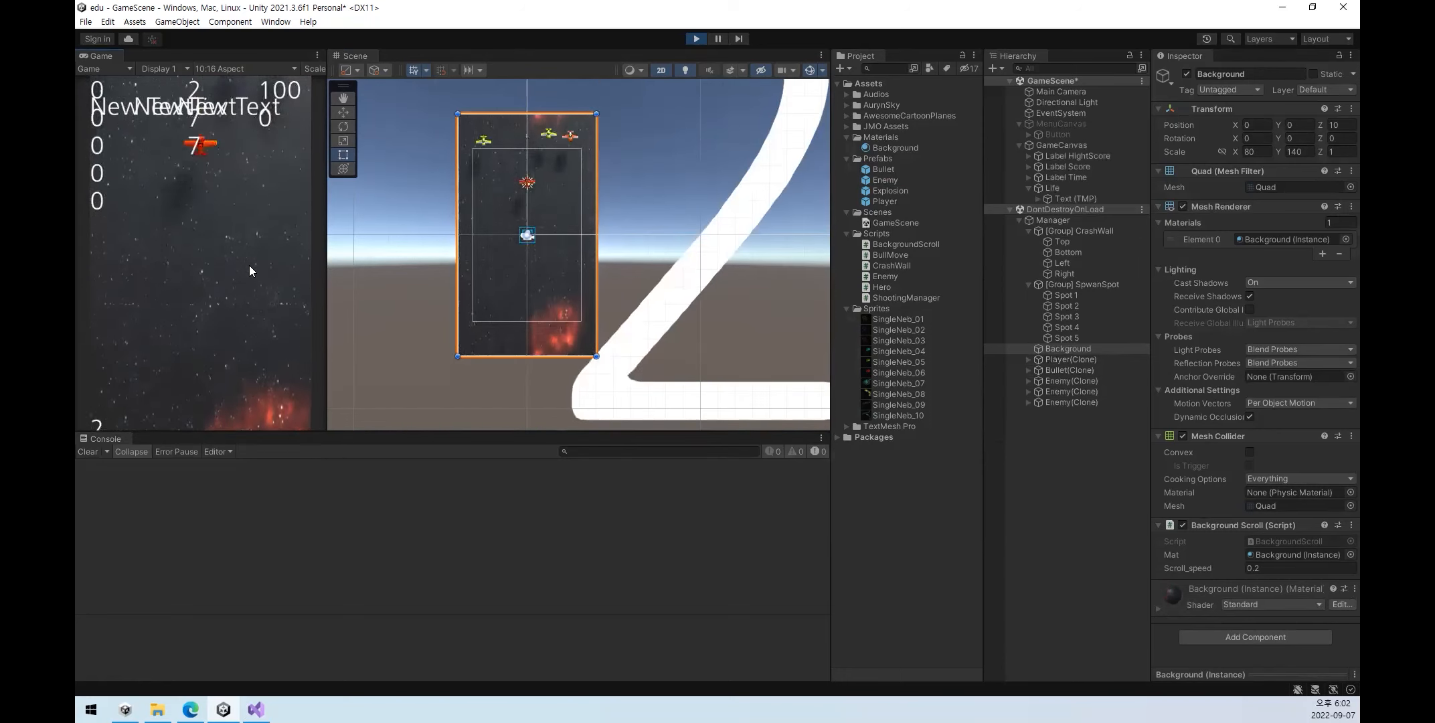
pyautogui.press('Left')
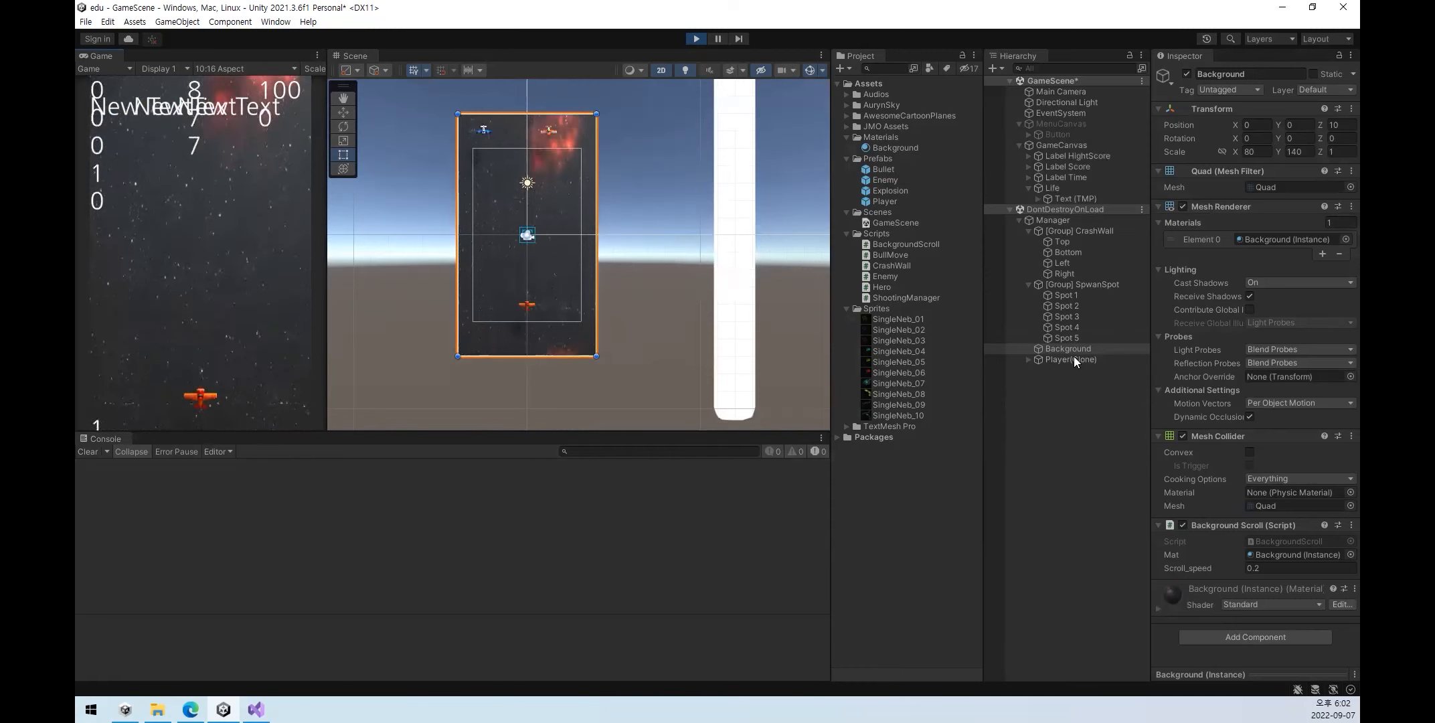
pyautogui.click(696, 39)
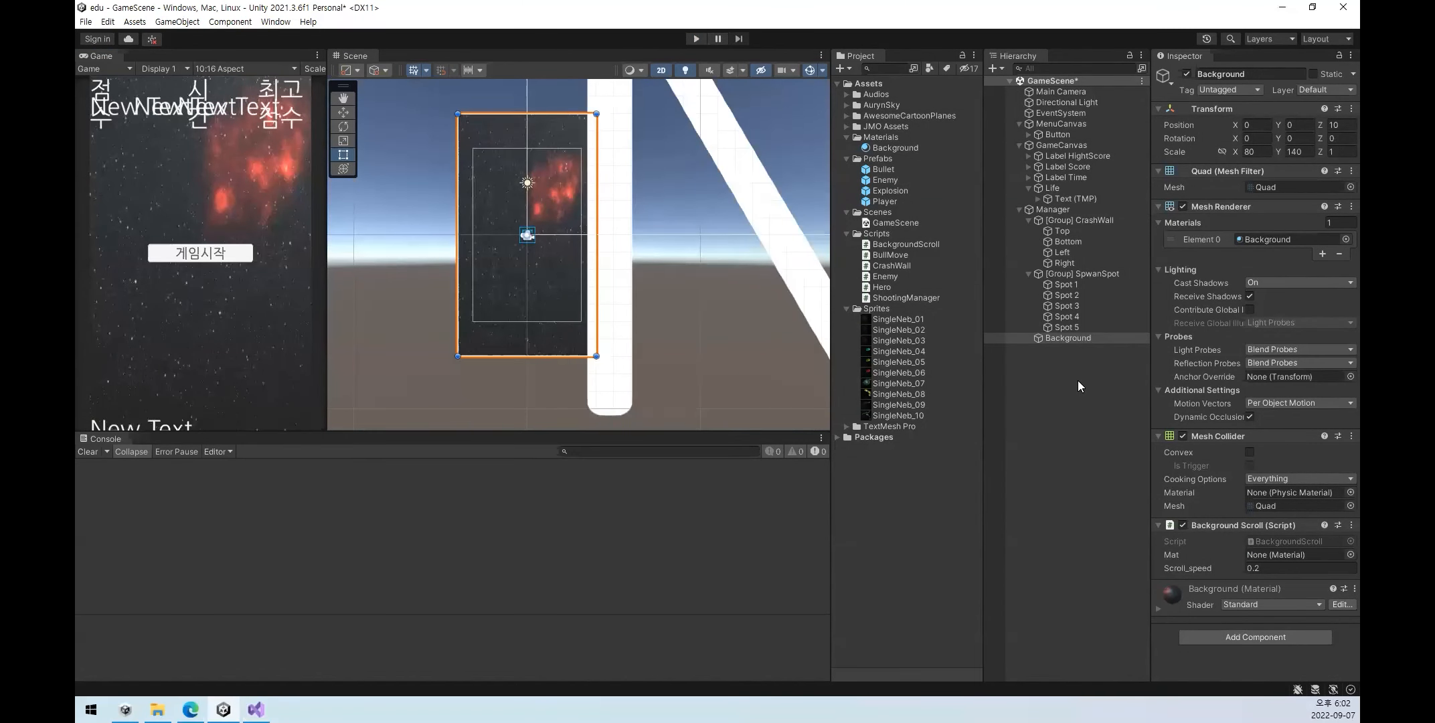
# - Check the four crash walls' components and review the OnTriggerEnter method in the CrashWall script
pyautogui.click(1077, 231)
pyautogui.click(1075, 242)
pyautogui.click(1076, 253)
pyautogui.click(1074, 263)
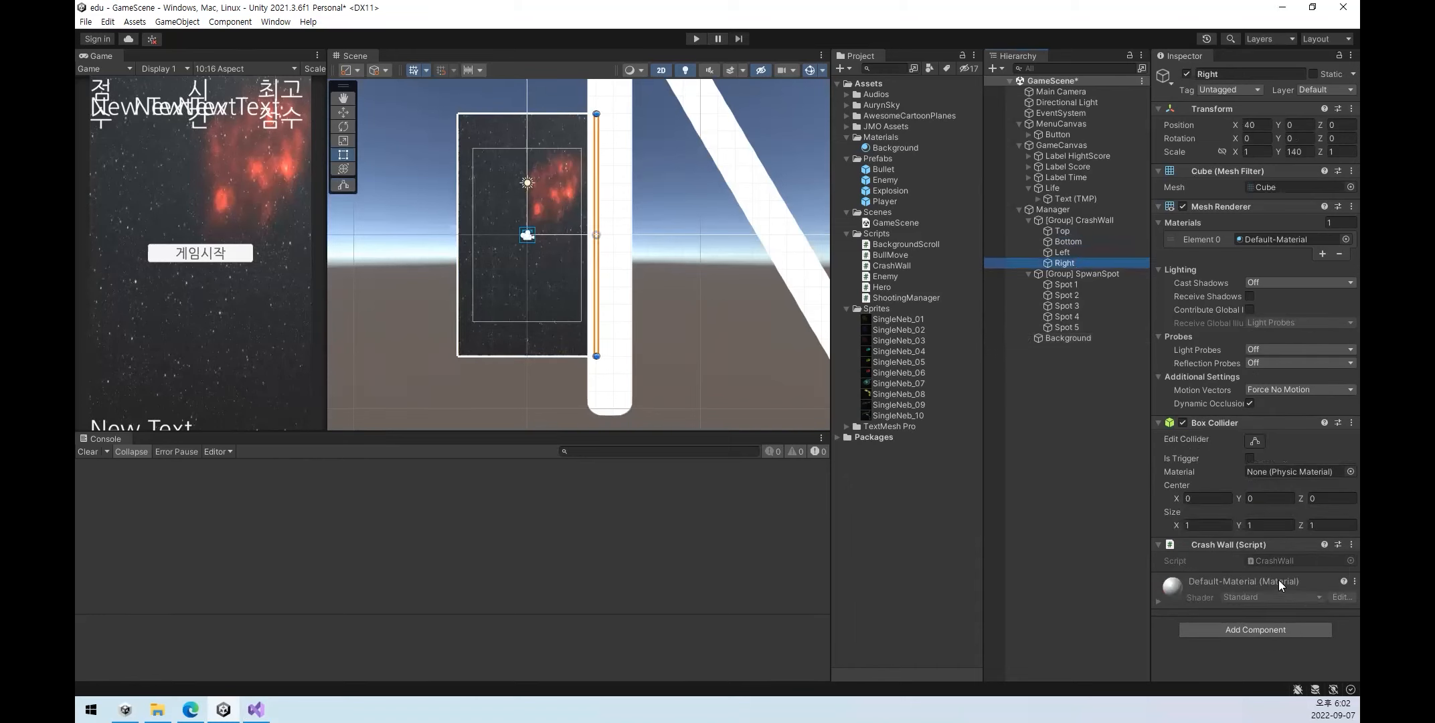
pyautogui.doubleClick(1284, 560)
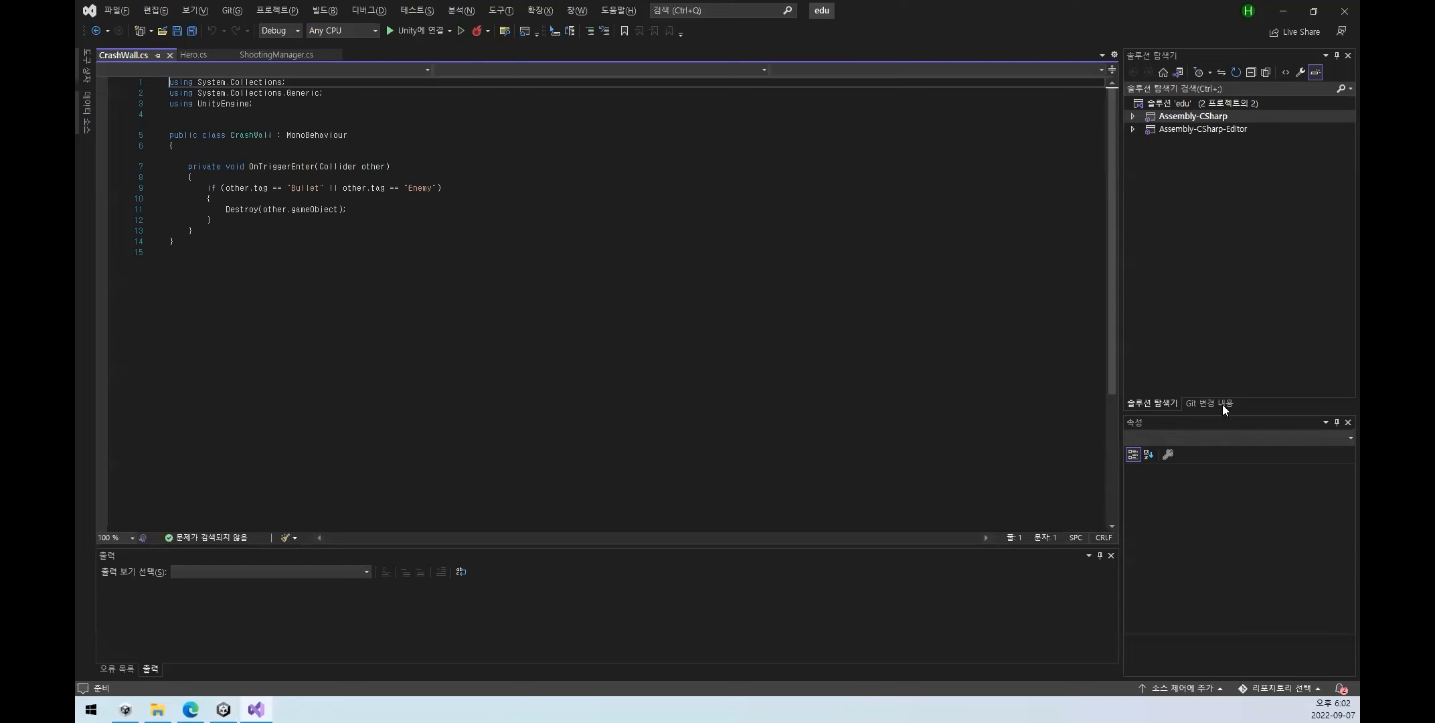
pyautogui.doubleClick(271, 168)
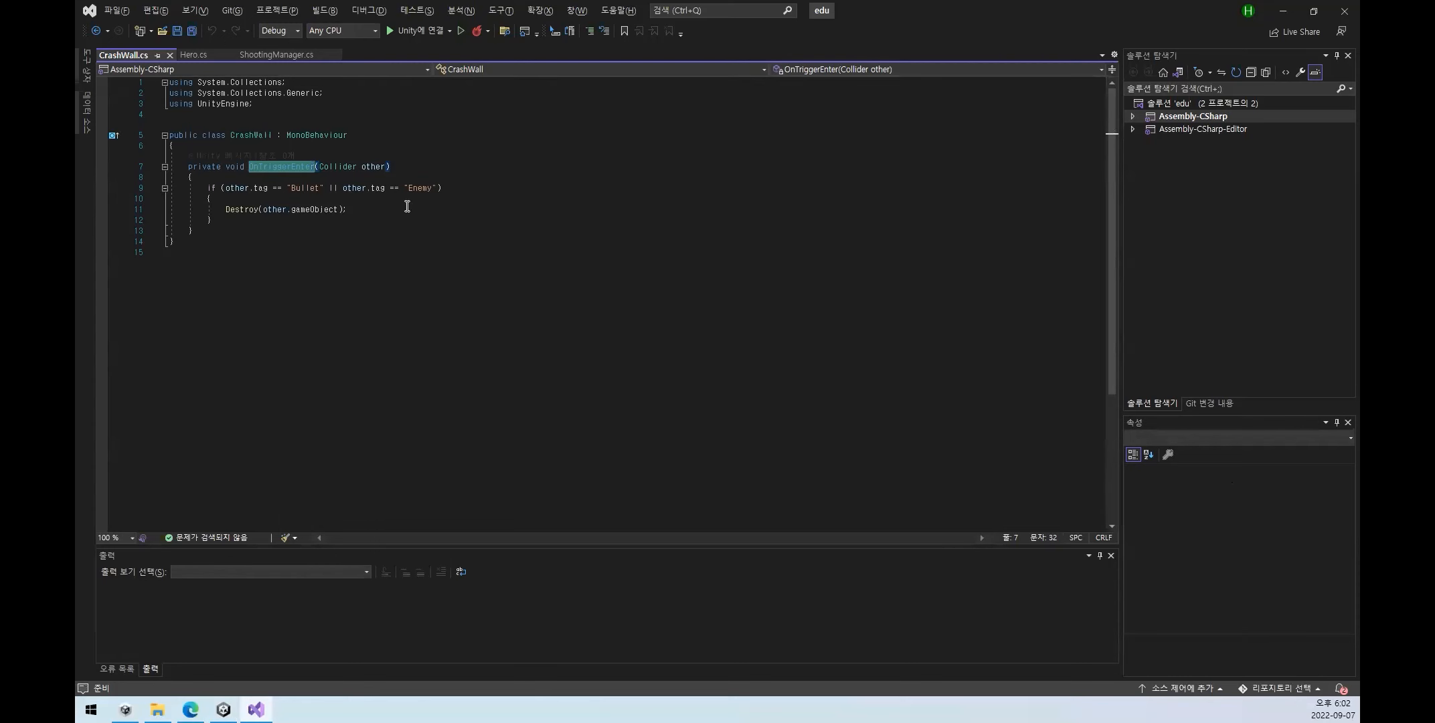
pyautogui.click(1282, 10)
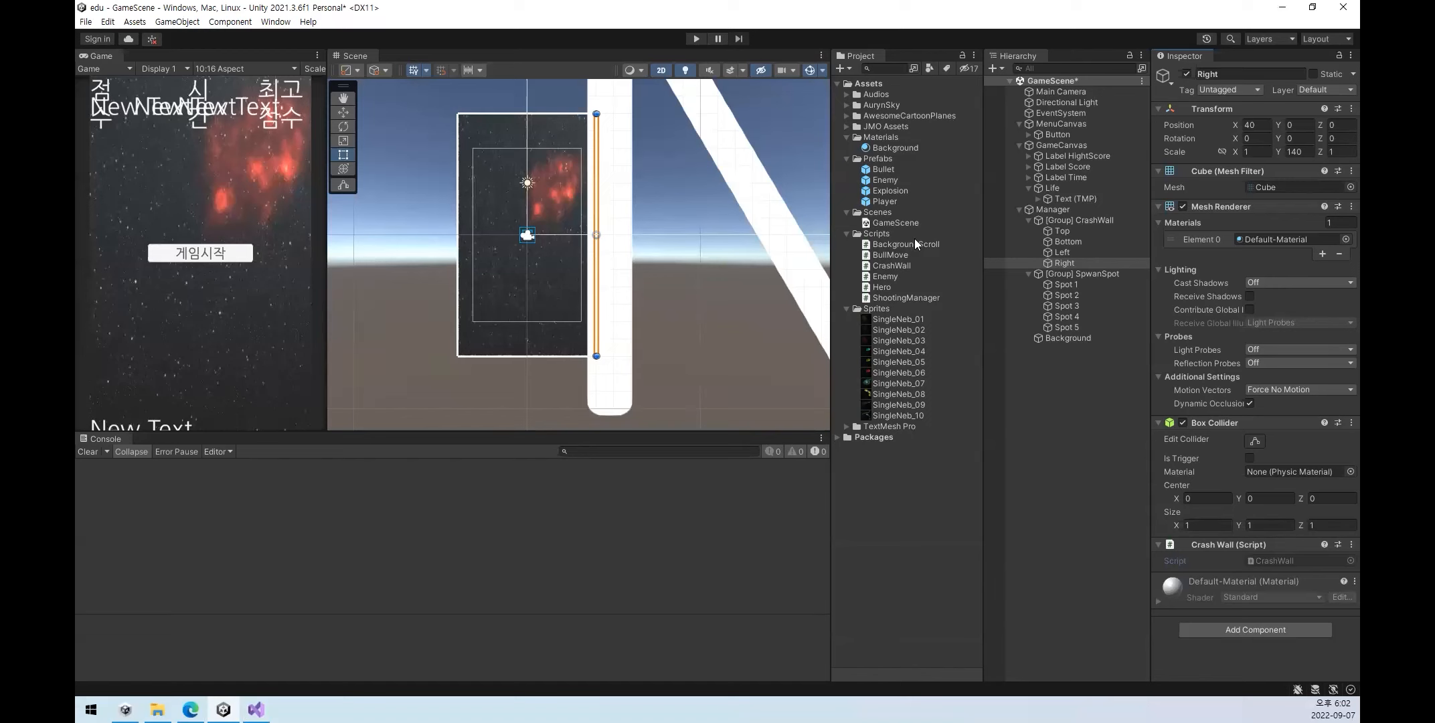
# - Compare the prefabs' collider settings with the CrashWall trigger code, and briefly start and stop play mode
pyautogui.click(885, 180)
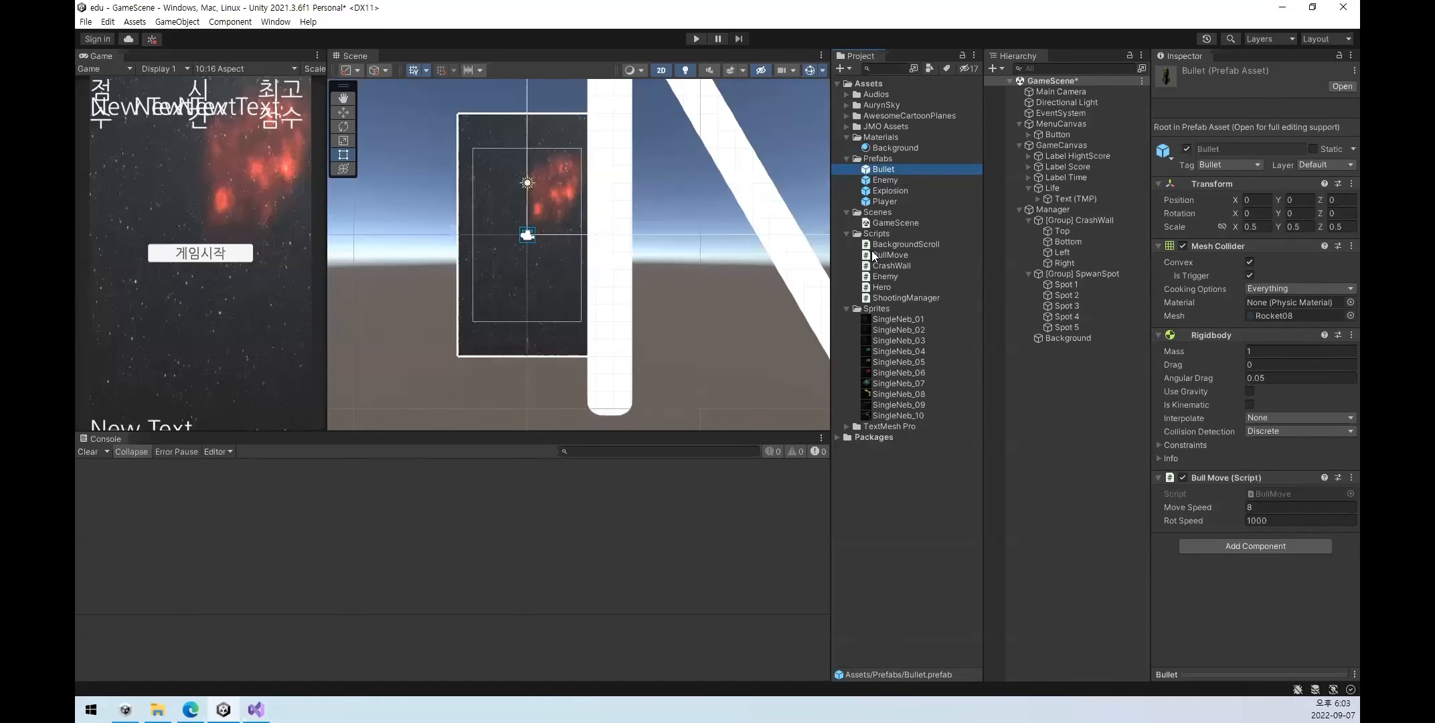
pyautogui.click(890, 200)
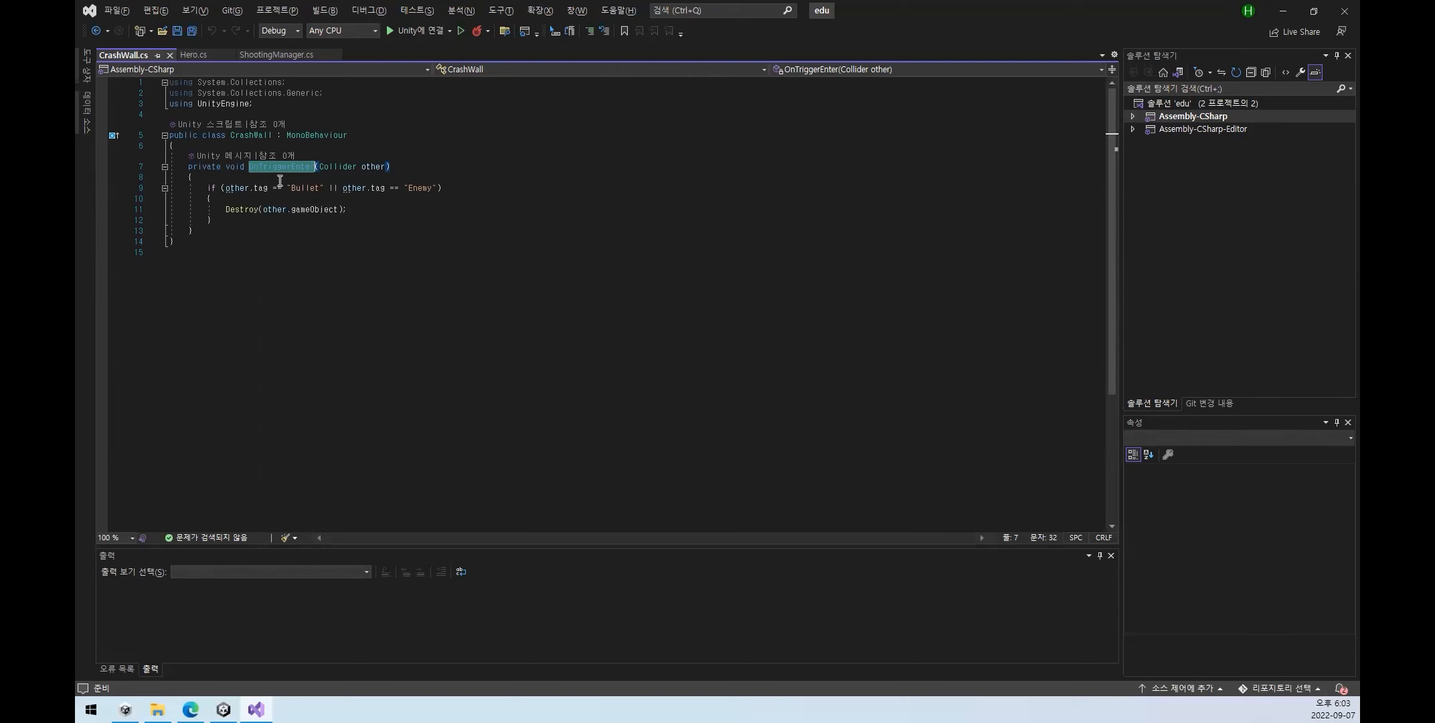
pyautogui.hotkey('alt', 'Tab')
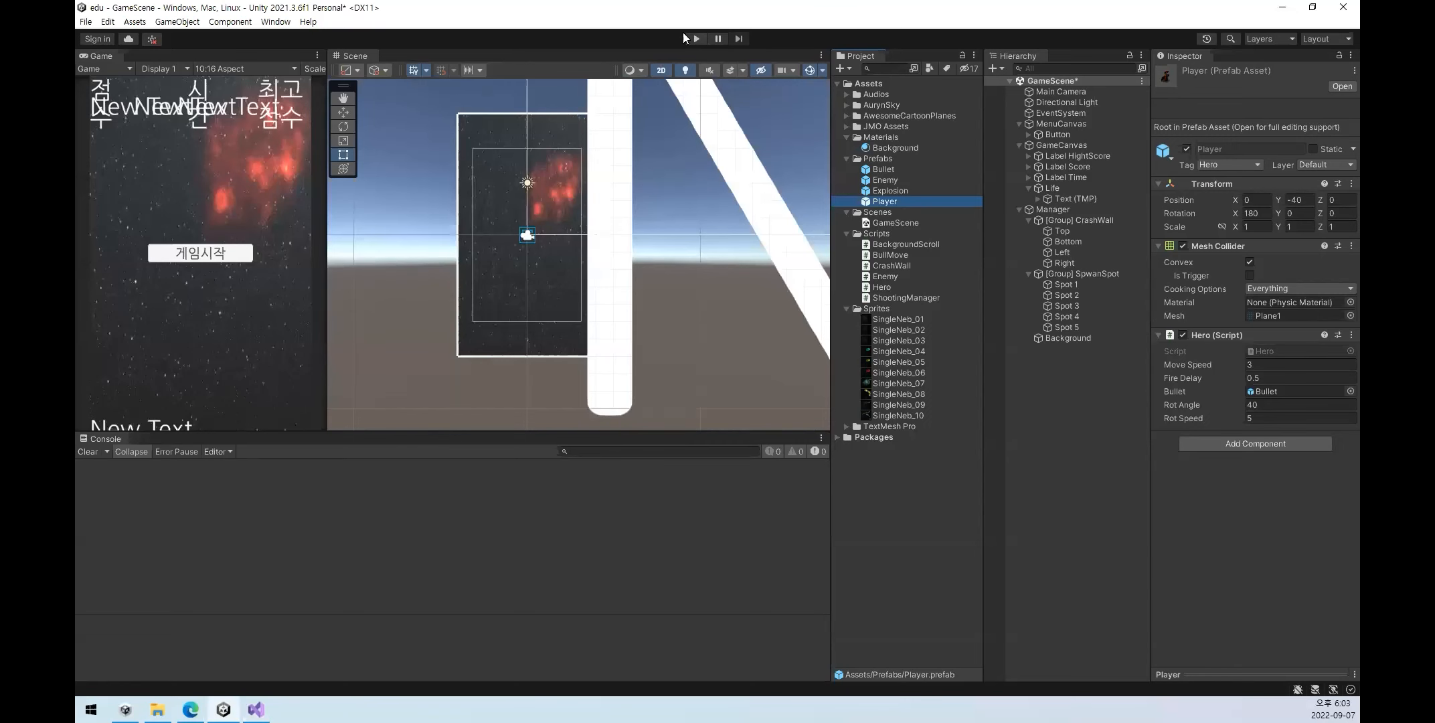
pyautogui.click(695, 39)
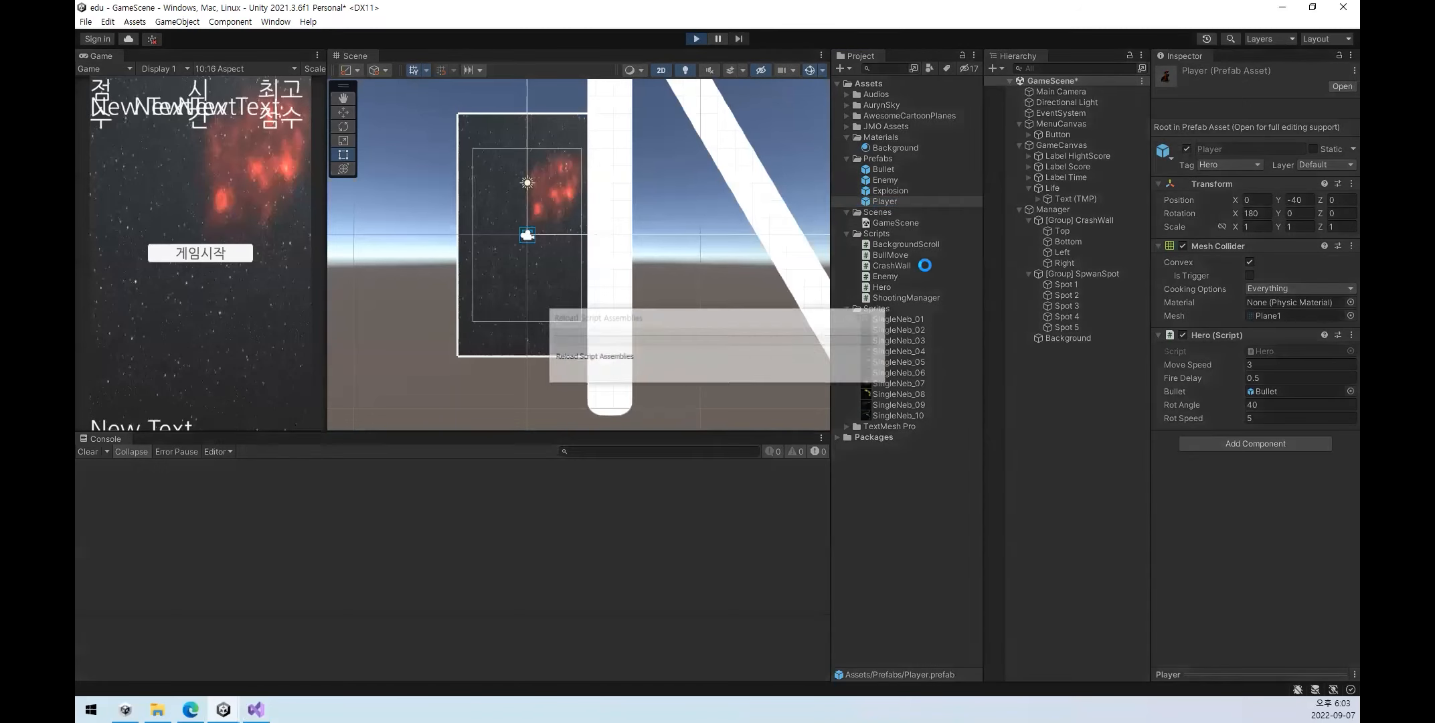
pyautogui.click(696, 39)
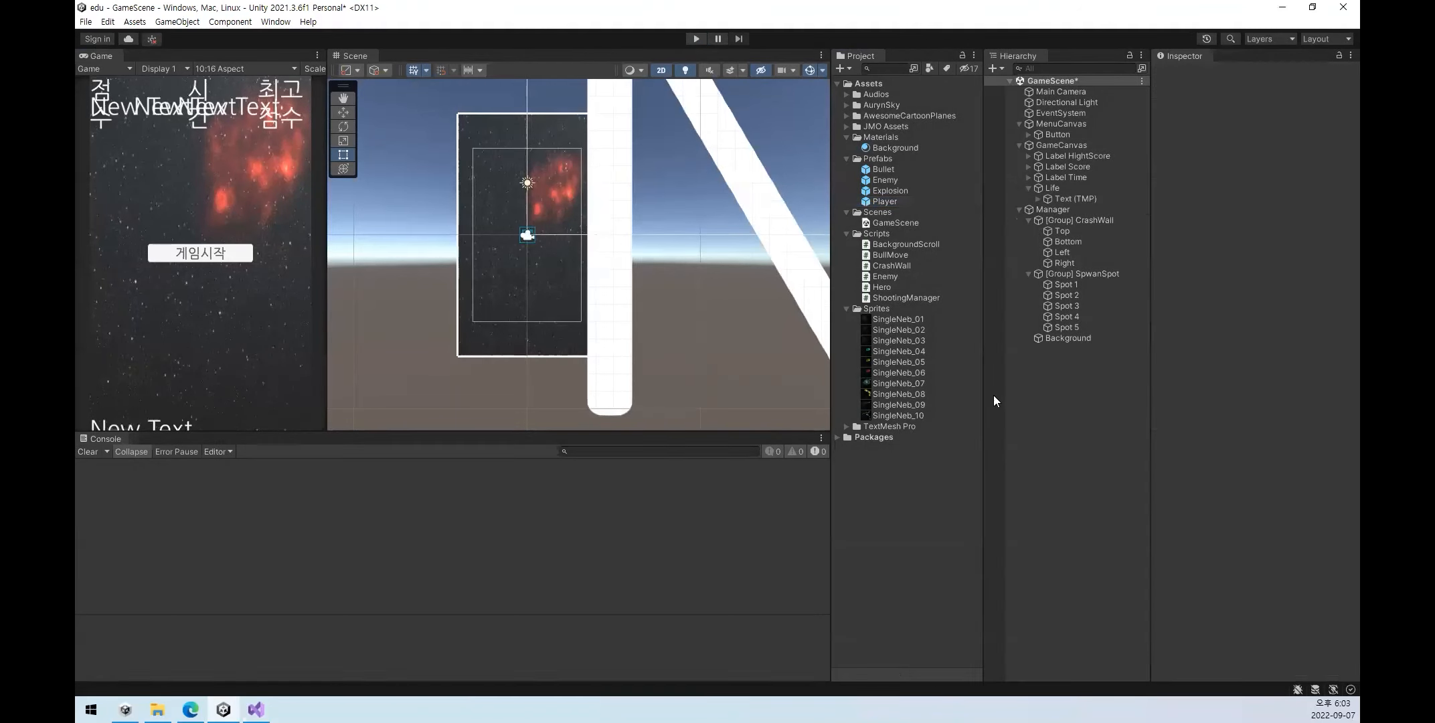
pyautogui.scroll(5, 573, 247)
pyautogui.moveTo(885, 180); pyautogui.dragTo(1089, 429)
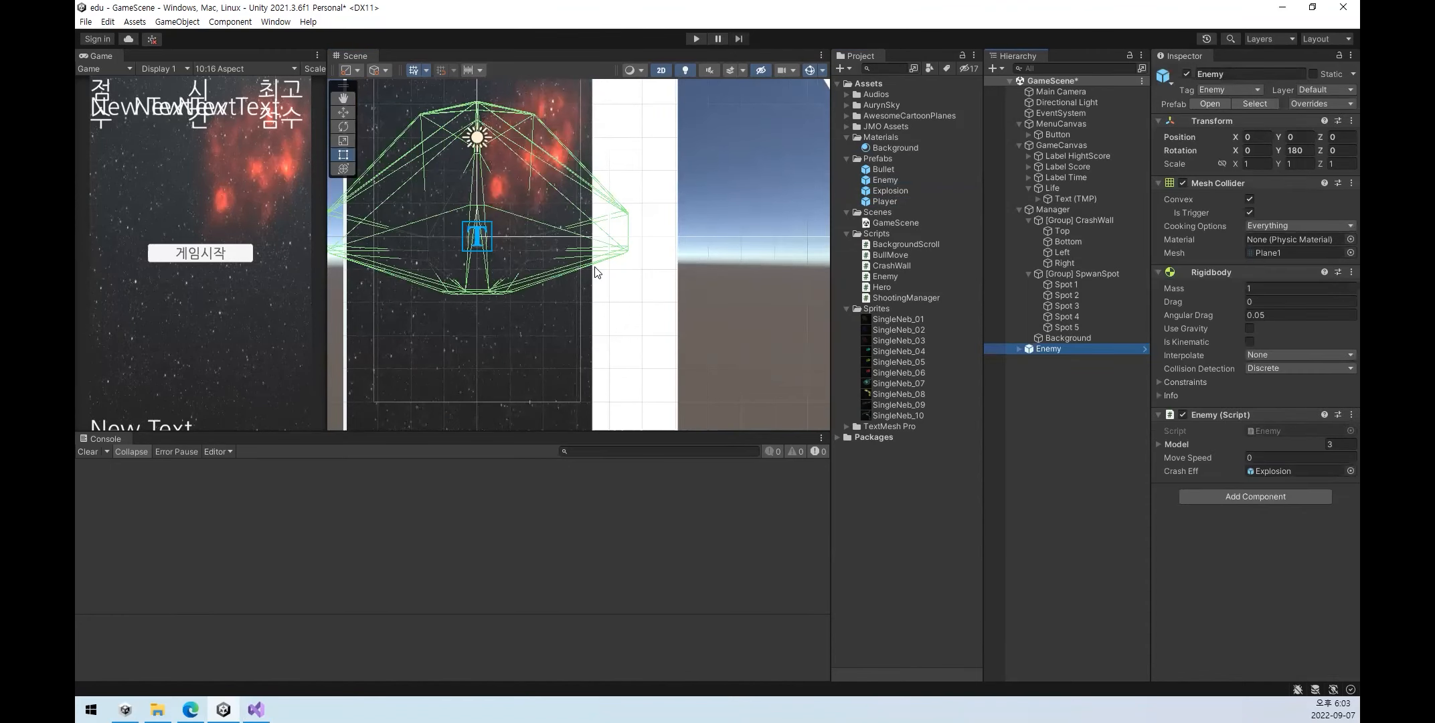
pyautogui.press('Delete')
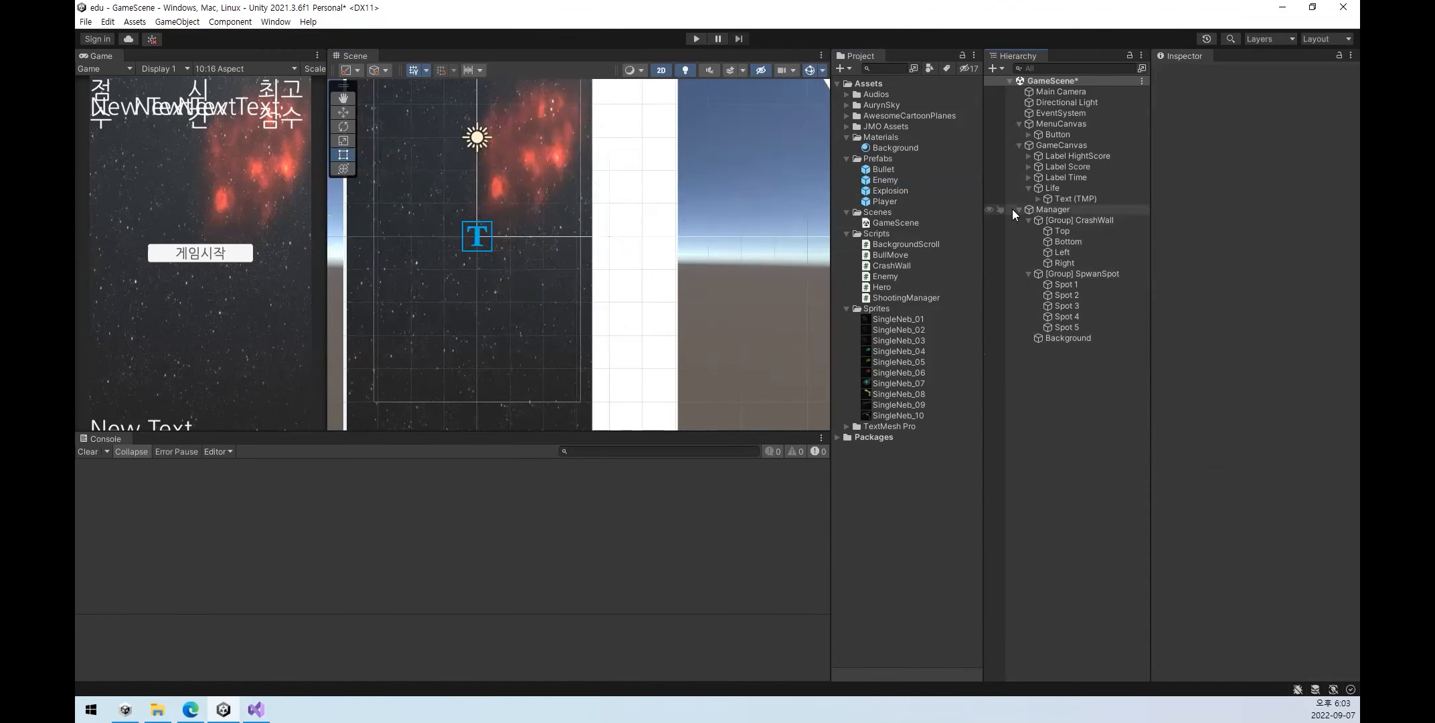
# - Collapse the CrashWall and SpwanSpot groups and place an instance of the Enemy and Bullet prefabs under Manager
pyautogui.click(1029, 208)
pyautogui.click(1029, 221)
pyautogui.click(1028, 231)
pyautogui.moveTo(884, 179); pyautogui.dragTo(1055, 215)
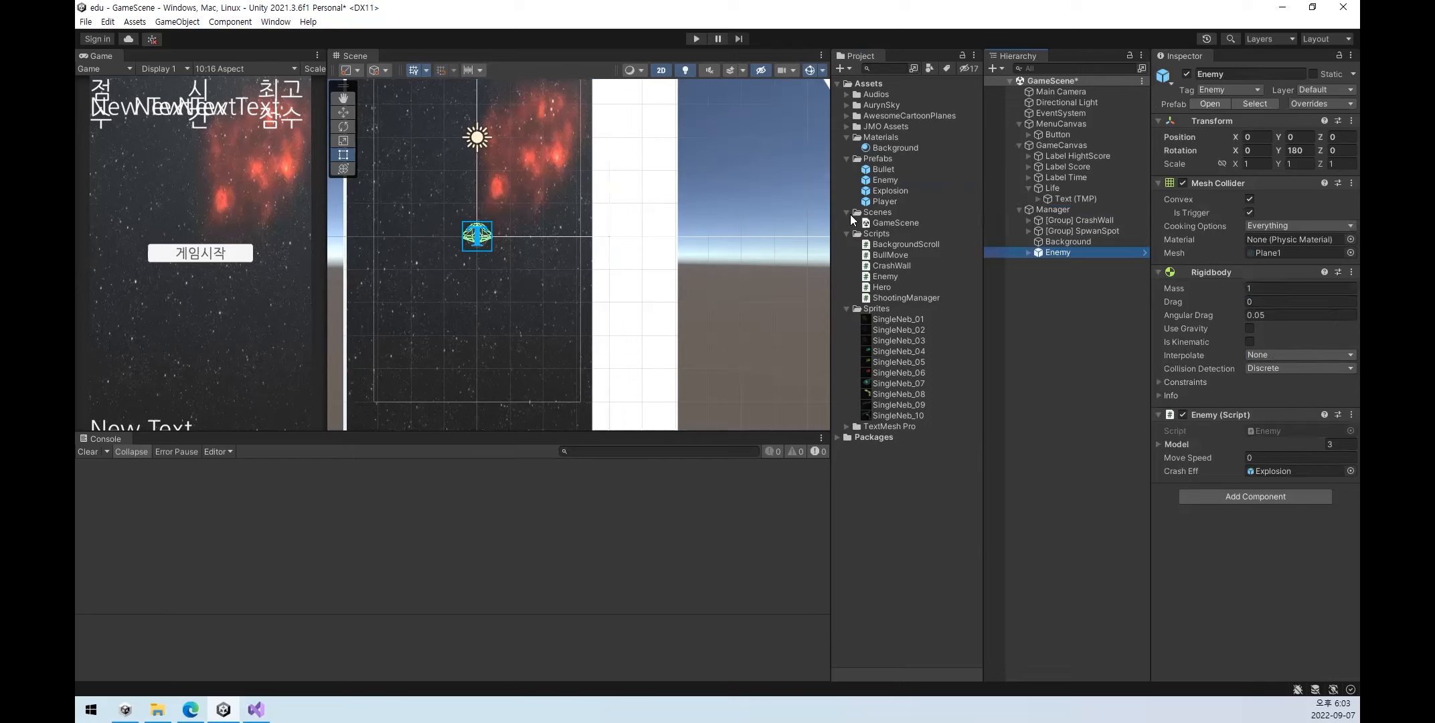
pyautogui.moveTo(882, 171); pyautogui.dragTo(1047, 210)
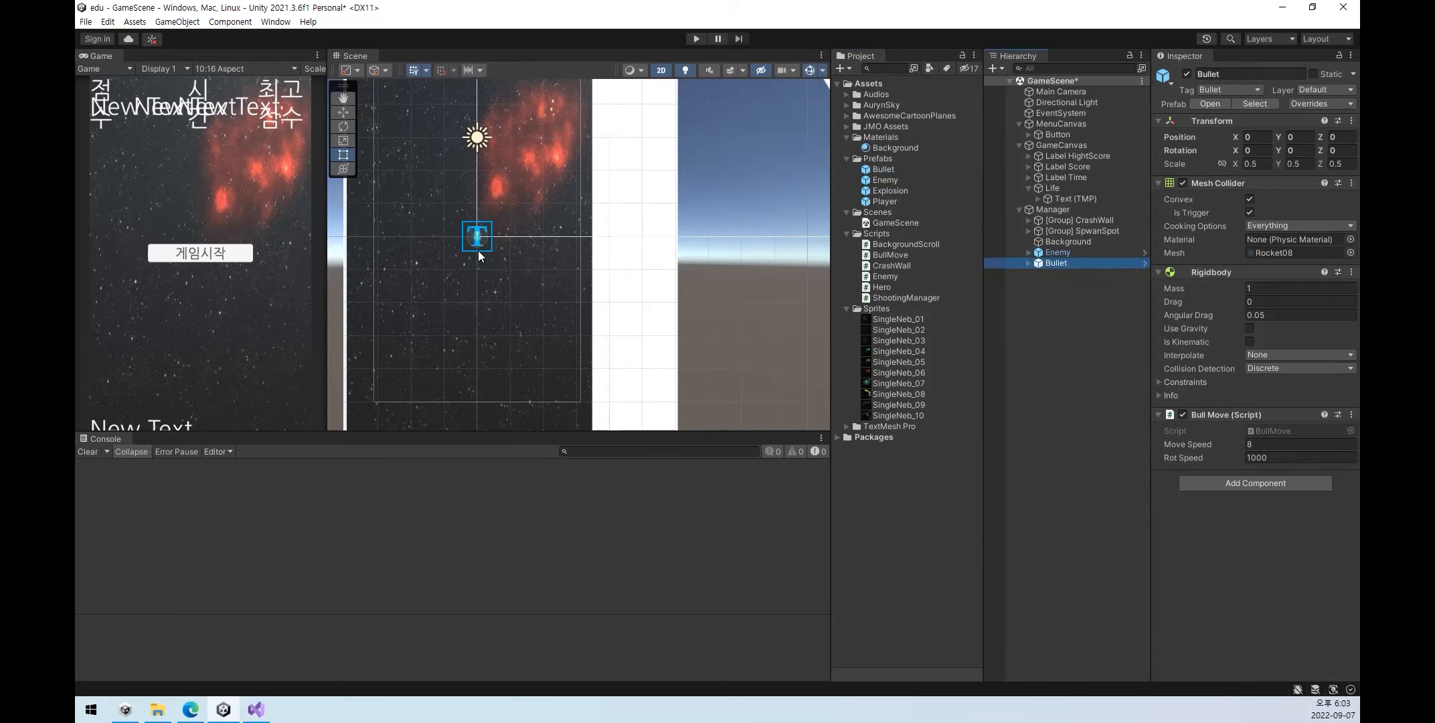
pyautogui.scroll(8, 480, 246)
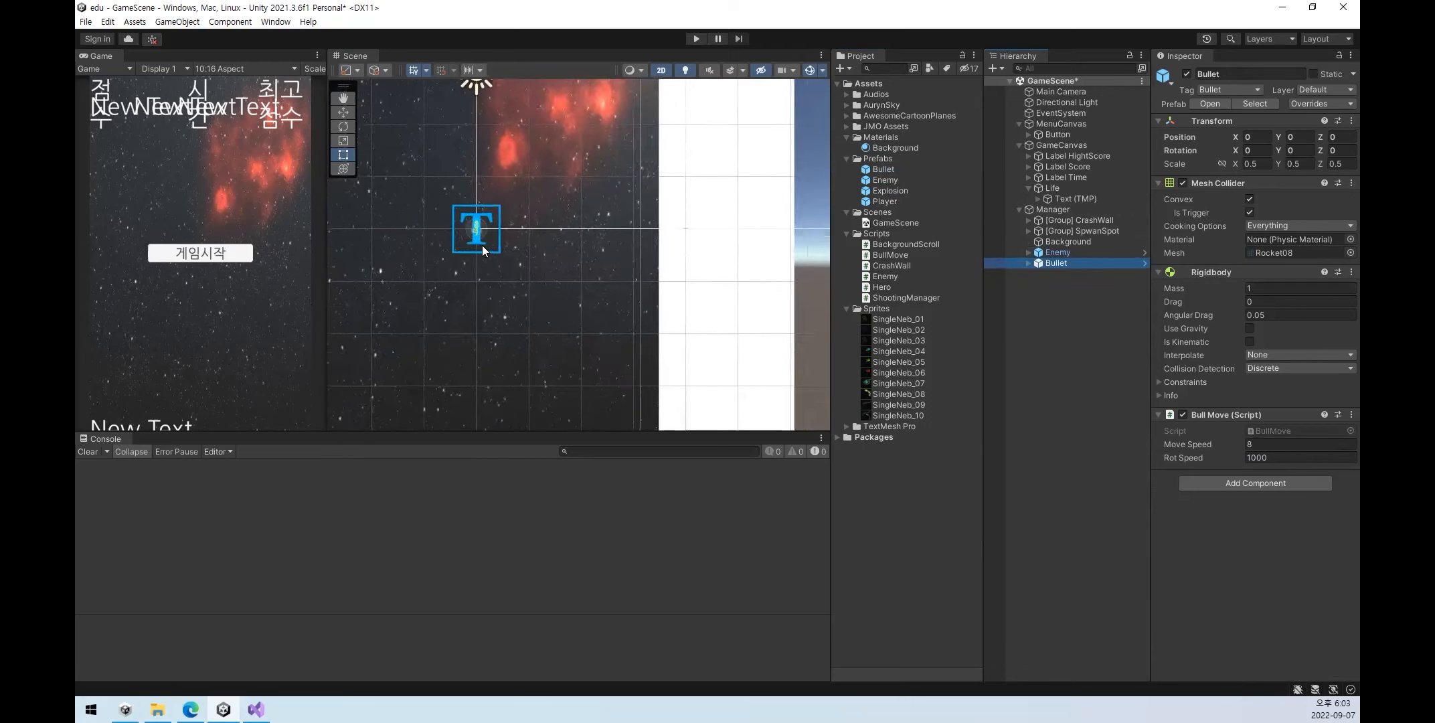
# - Frame the Enemy instance in the Scene view and activate its Plane2 child model
pyautogui.doubleClick(1058, 252)
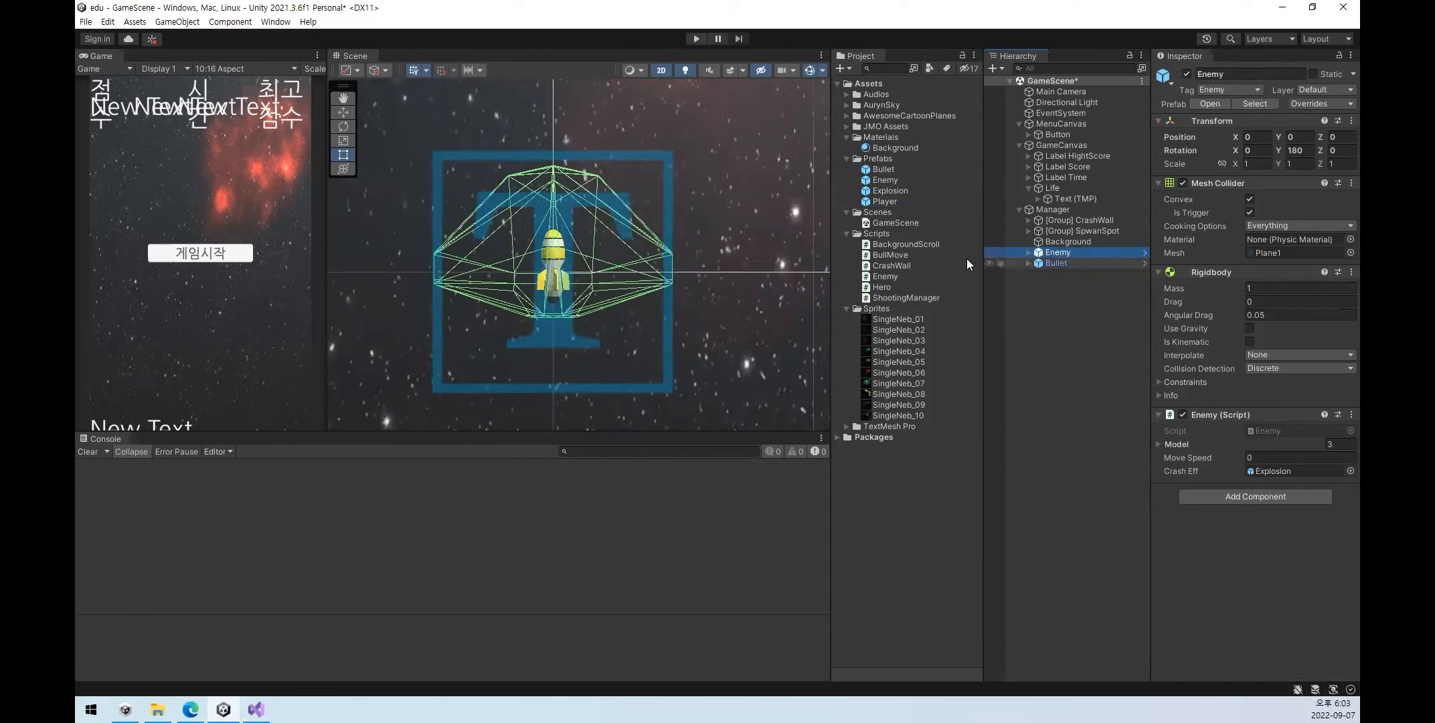
pyautogui.click(1029, 252)
pyautogui.click(1065, 263)
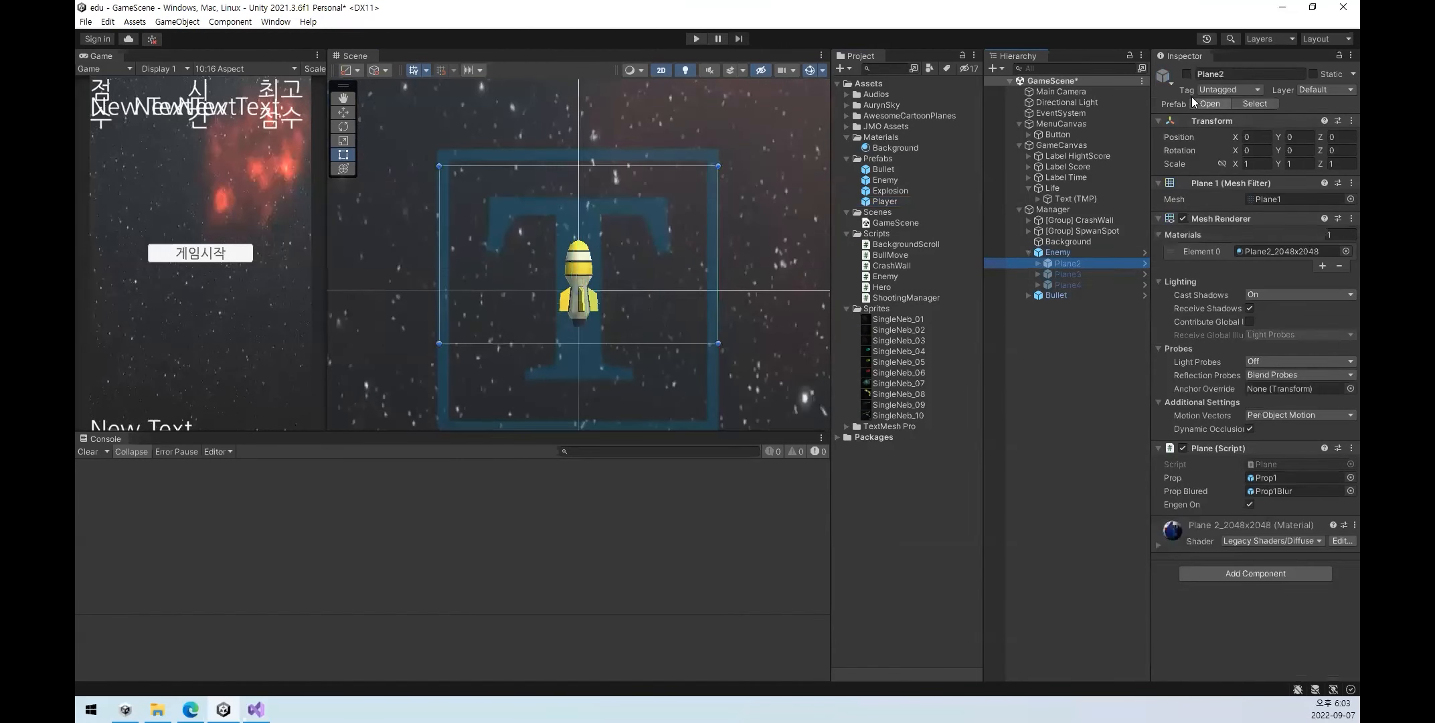
# - Move the Bullet instance down along Y to about -4.44, just in front of the enemy plane's nose
pyautogui.click(1050, 296)
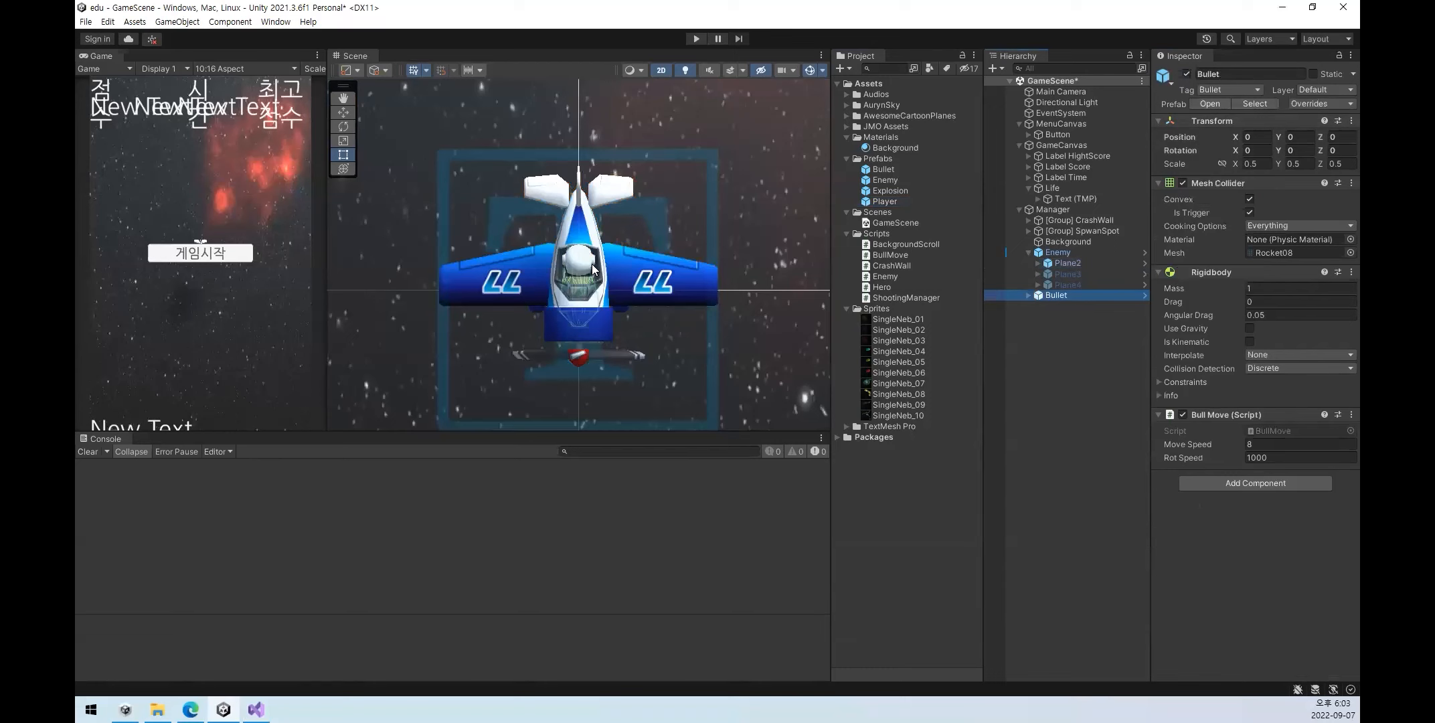
pyautogui.click(343, 113)
pyautogui.moveTo(579, 236); pyautogui.dragTo(585, 368)
pyautogui.scroll(-5, 626, 311)
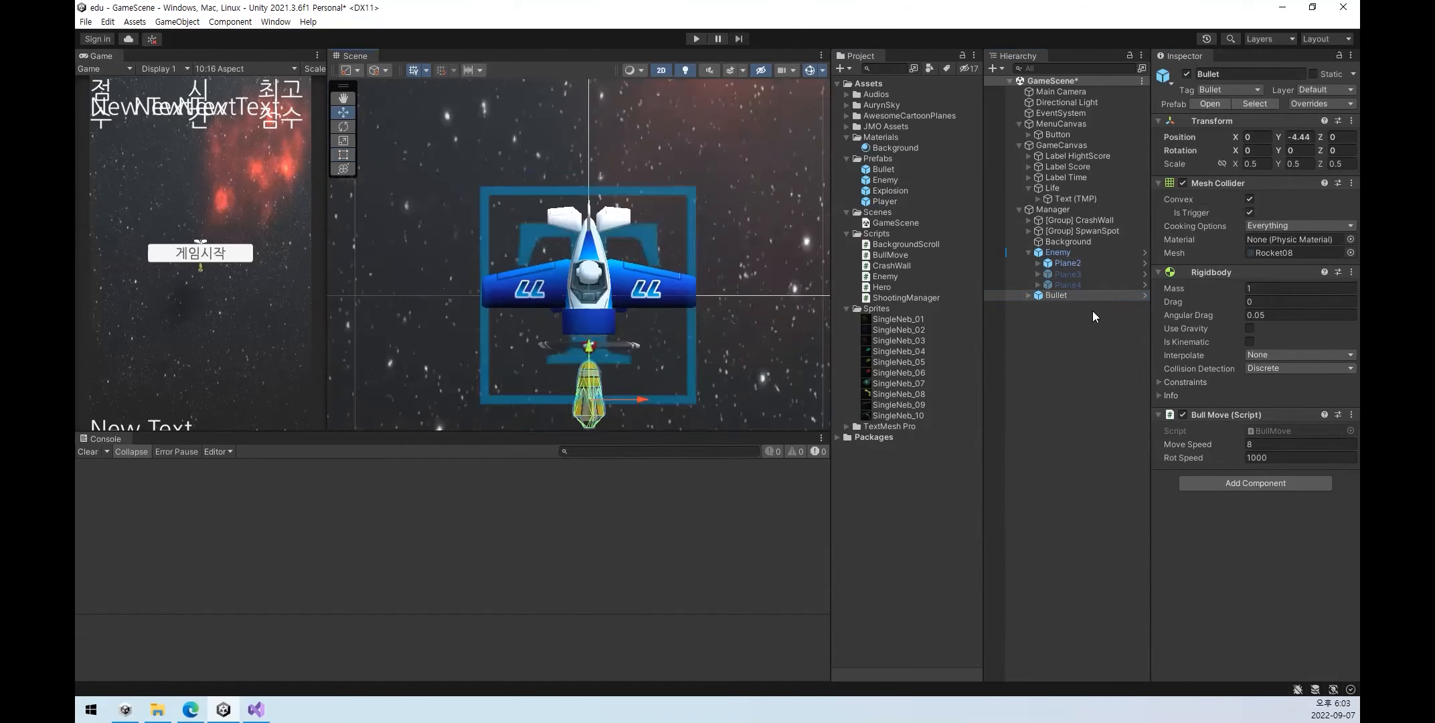
# - Move the Bullet closer to the plane, to Y about -3.35, and examine both objects' collider outlines together
pyautogui.keyDown('ctrl'); pyautogui.click(1056, 254); pyautogui.keyUp('ctrl')
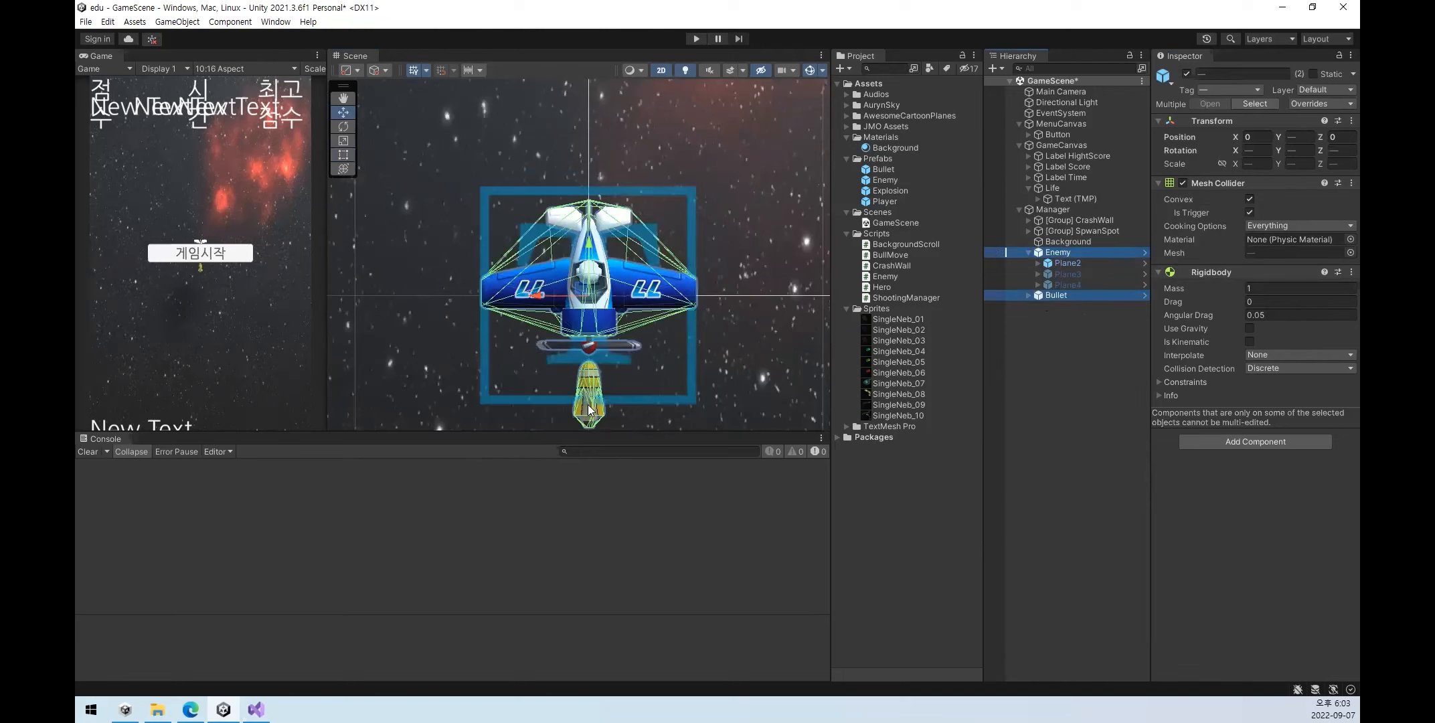
pyautogui.moveTo(623, 364); pyautogui.dragTo(626, 318, button='middle')
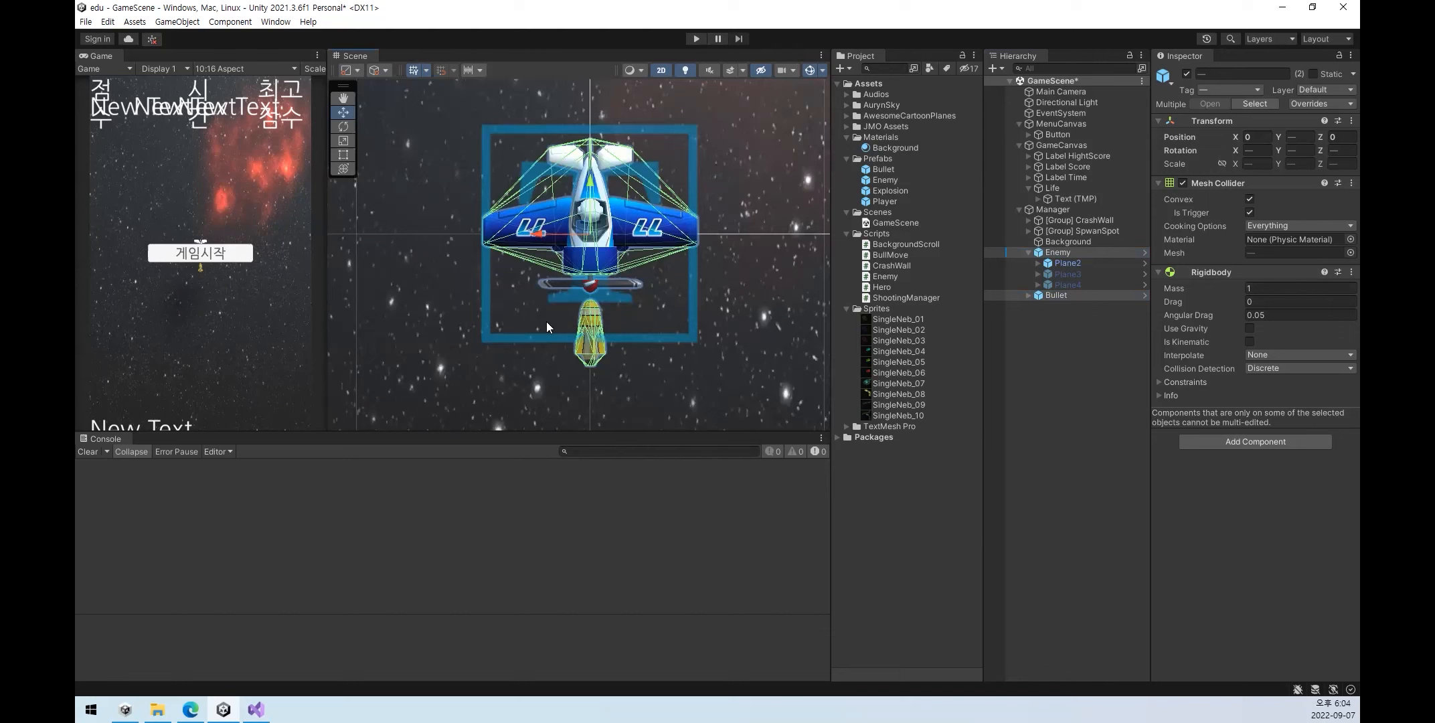
pyautogui.click(1071, 332)
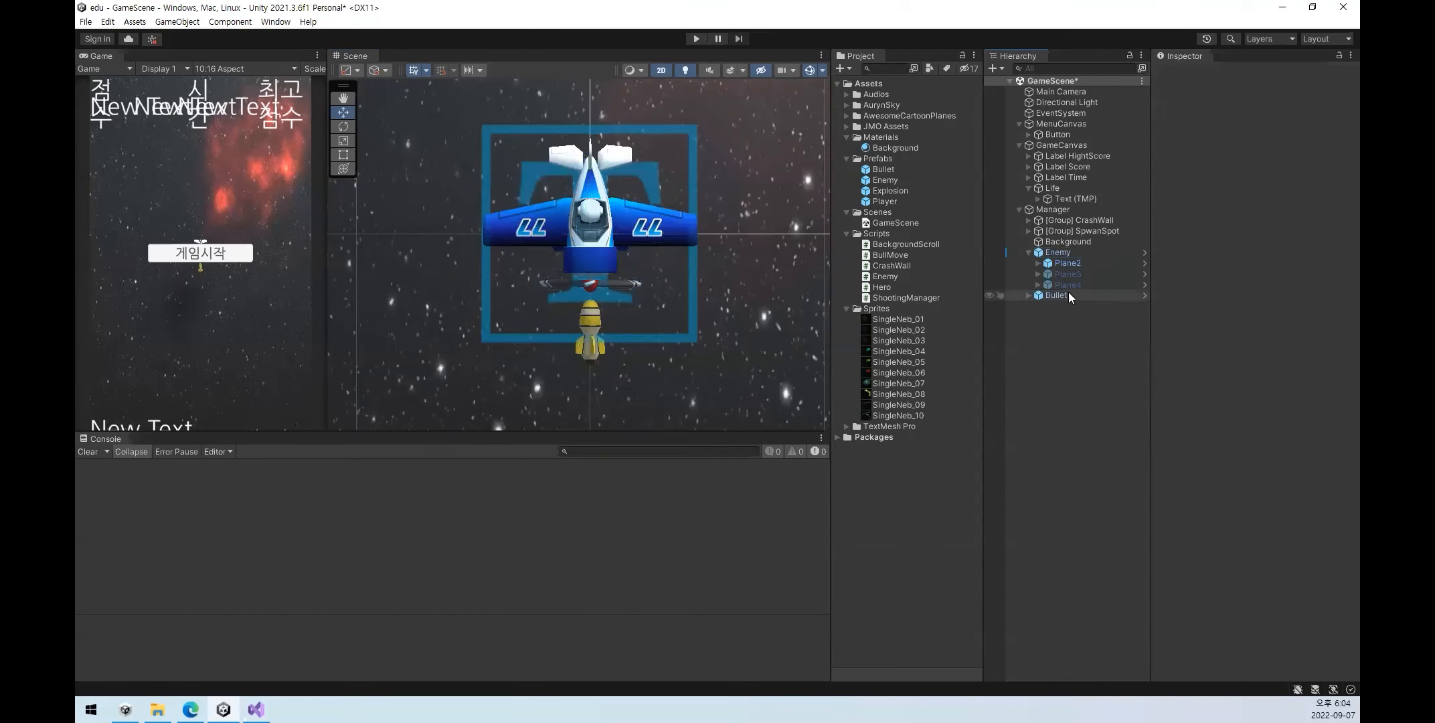
pyautogui.click(1068, 293)
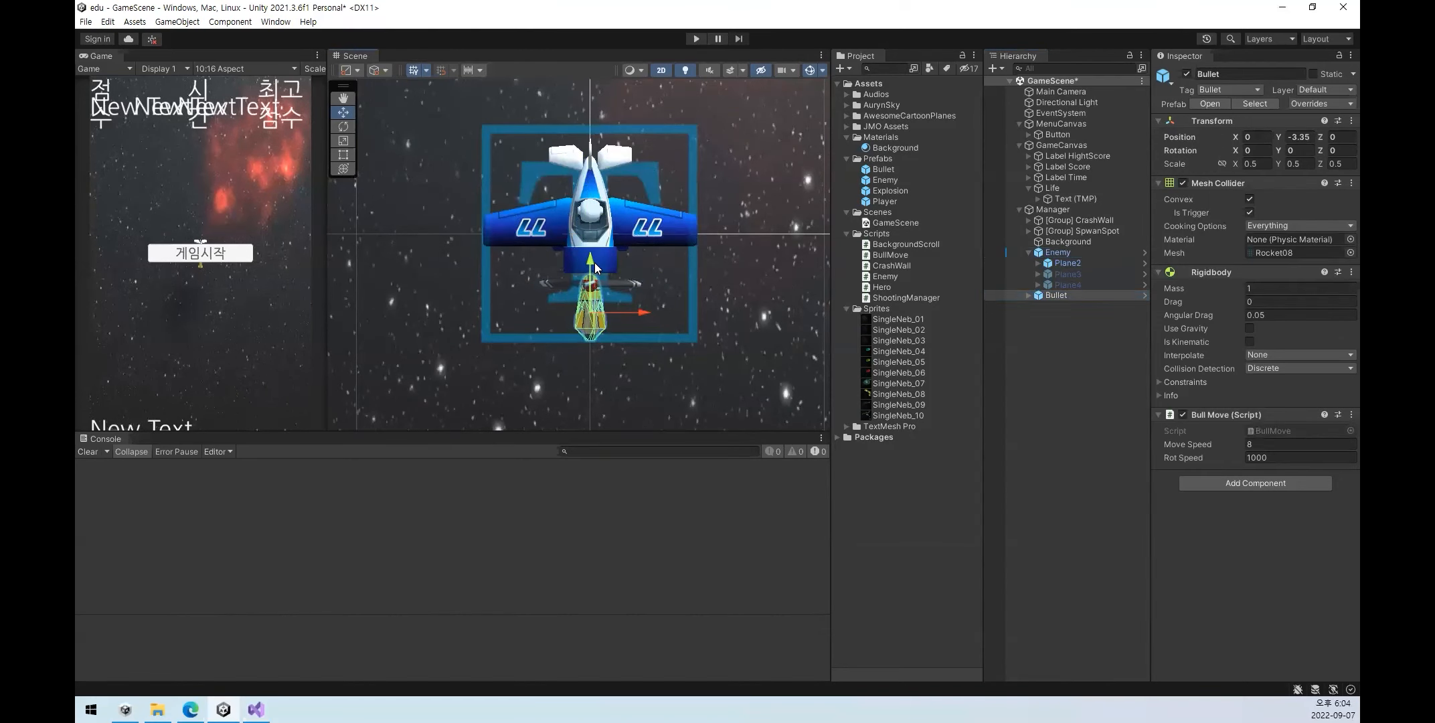
pyautogui.keyDown('ctrl'); pyautogui.click(1066, 253); pyautogui.keyUp('ctrl')
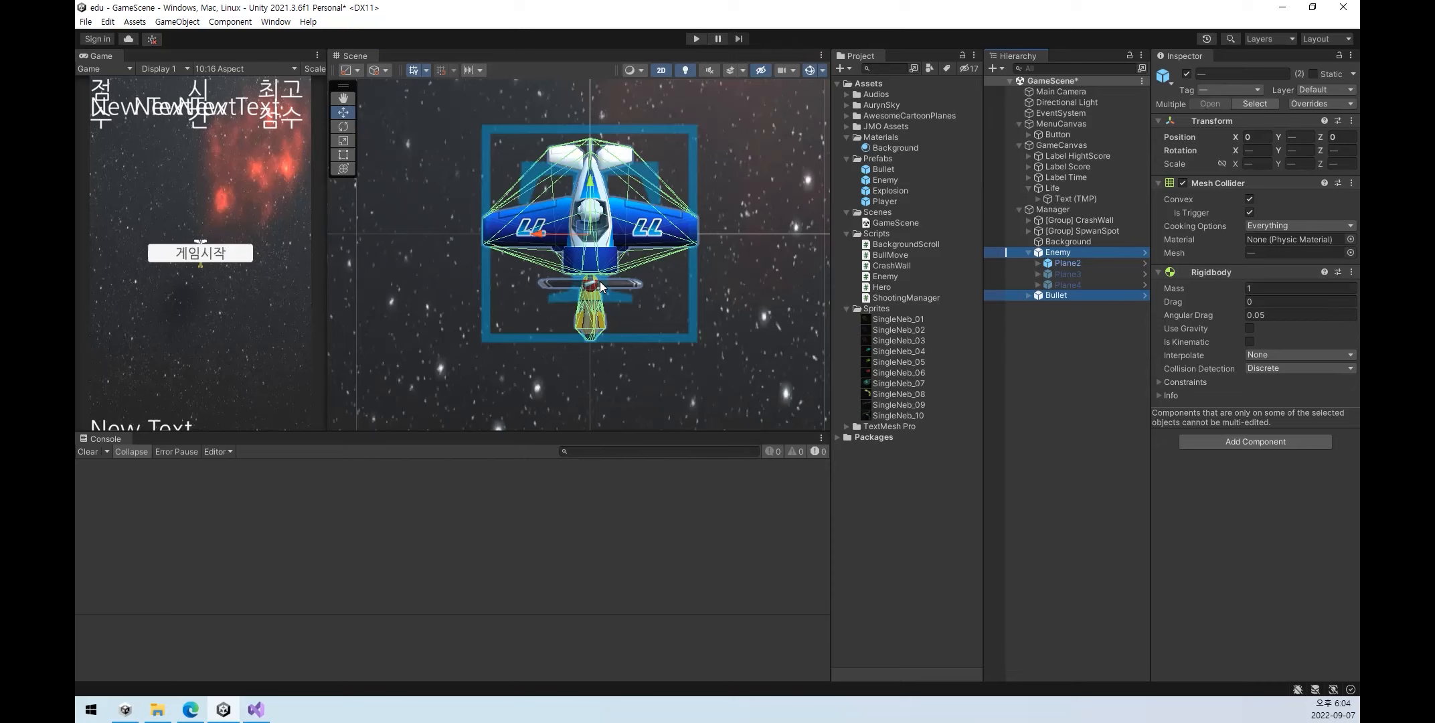
pyautogui.click(1040, 348)
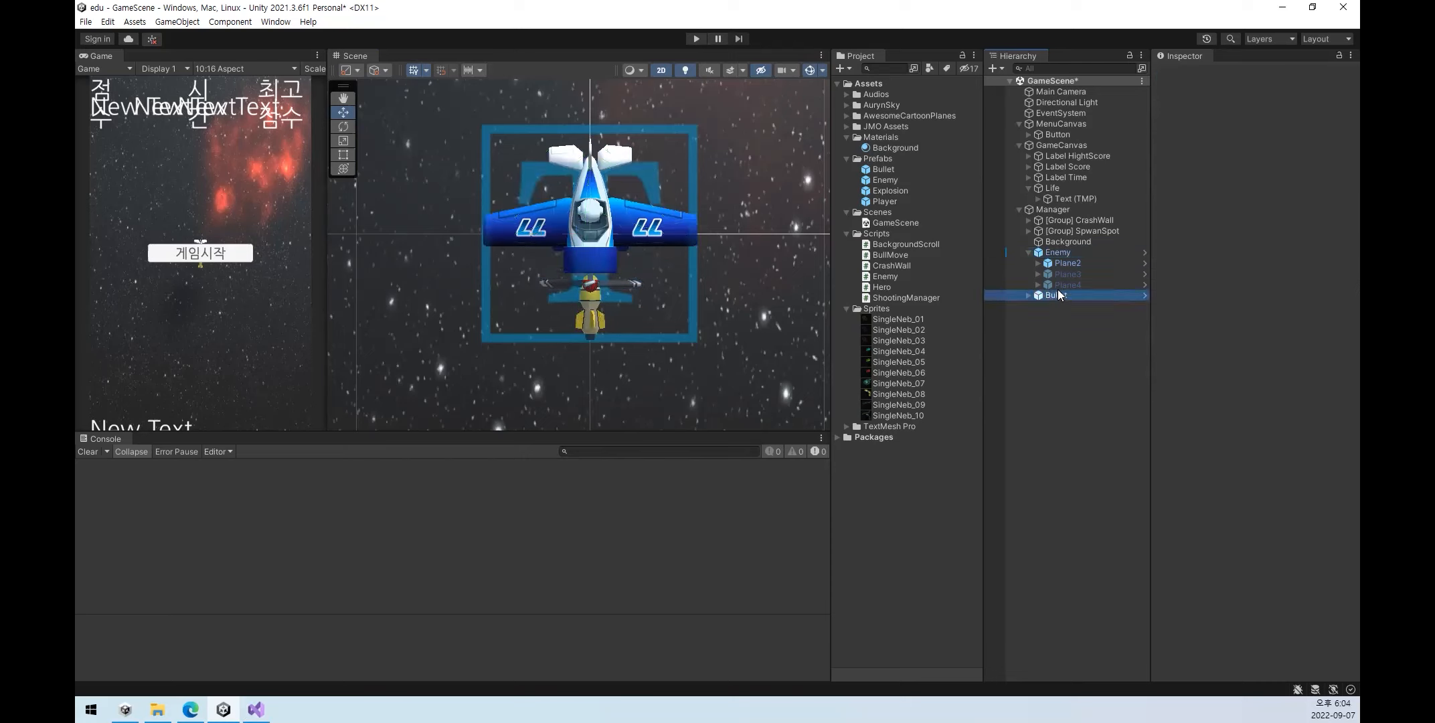
# - Slide the Bullet out of and into the Enemy's collider along Y to demonstrate trigger contact, ending at about -2.93
pyautogui.click(1055, 295)
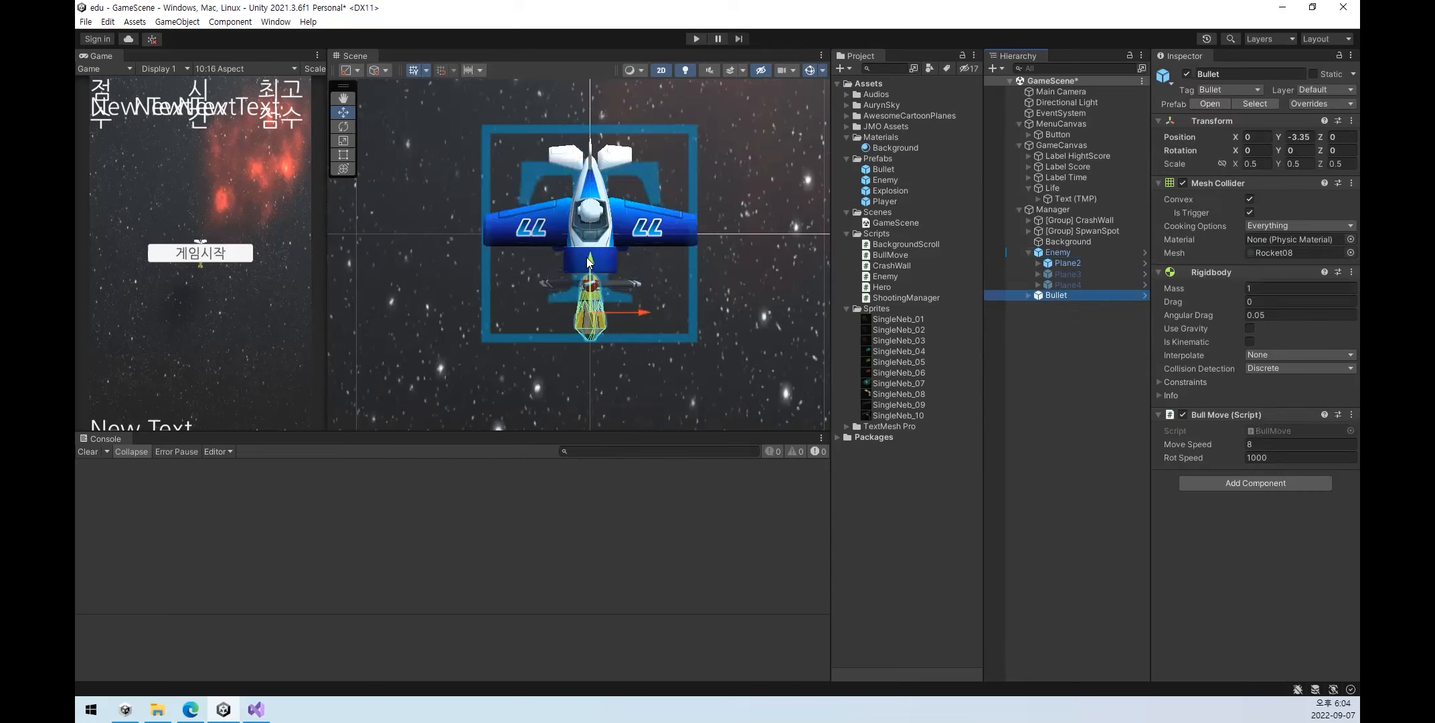
pyautogui.moveTo(592, 265)
pyautogui.mouseDown()
pyautogui.moveTo(593, 229)
pyautogui.moveTo(593, 304)
pyautogui.moveTo(592, 195)
pyautogui.moveTo(597, 282)
pyautogui.mouseUp()
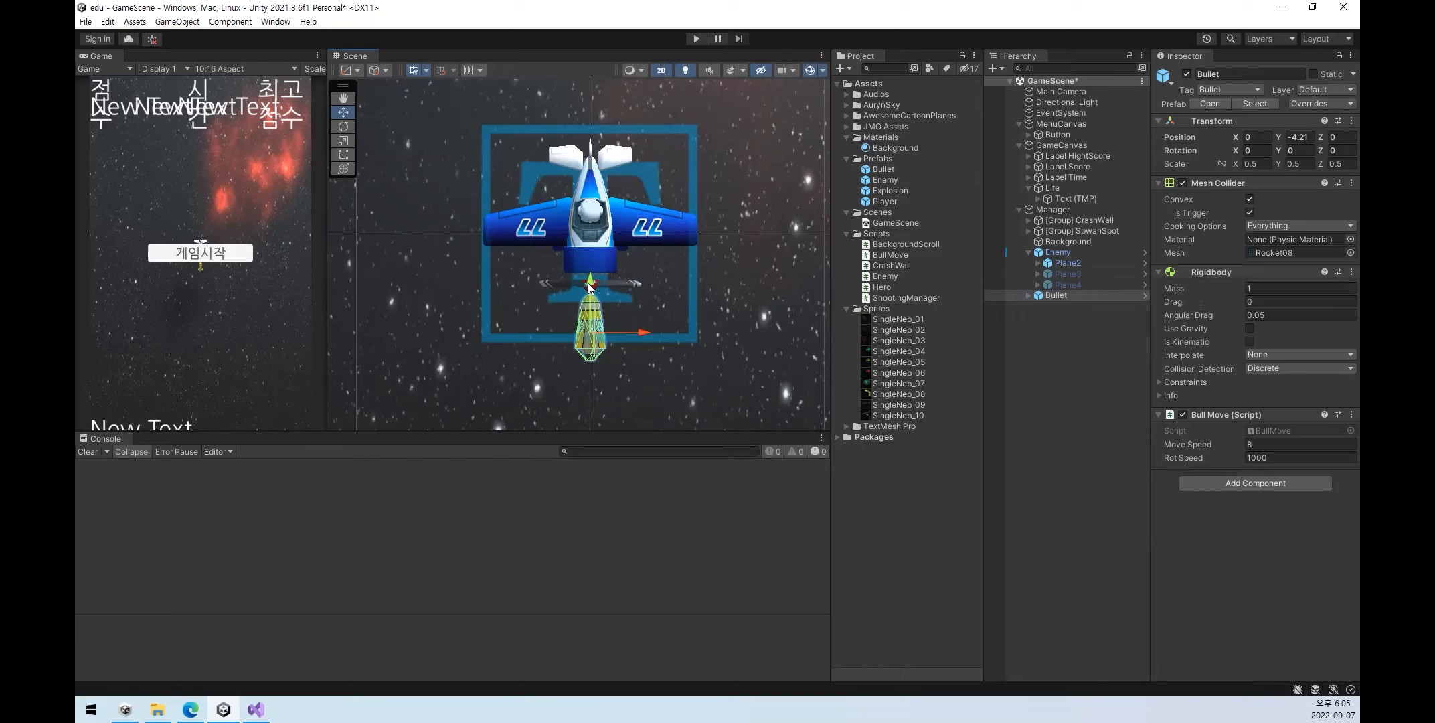
pyautogui.moveTo(589, 284); pyautogui.dragTo(597, 191)
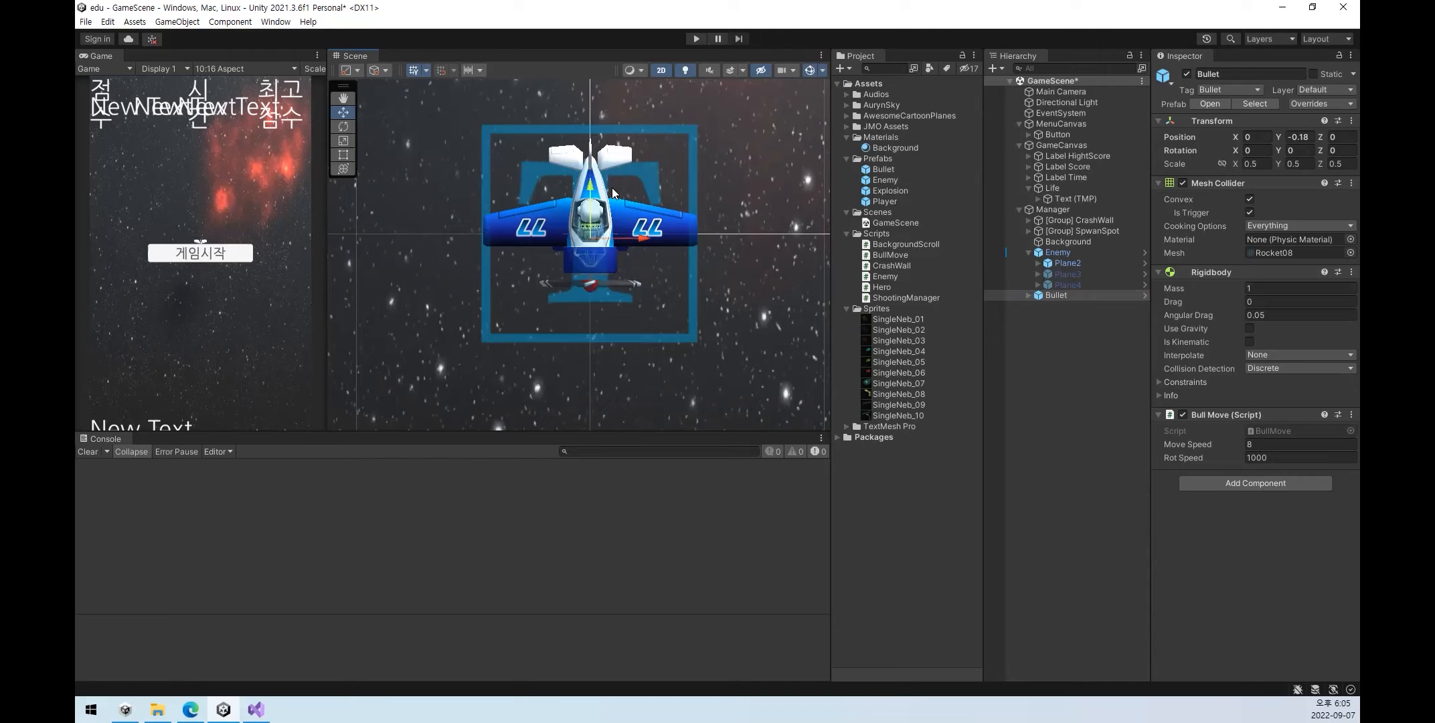
pyautogui.moveTo(593, 193); pyautogui.dragTo(583, 257)
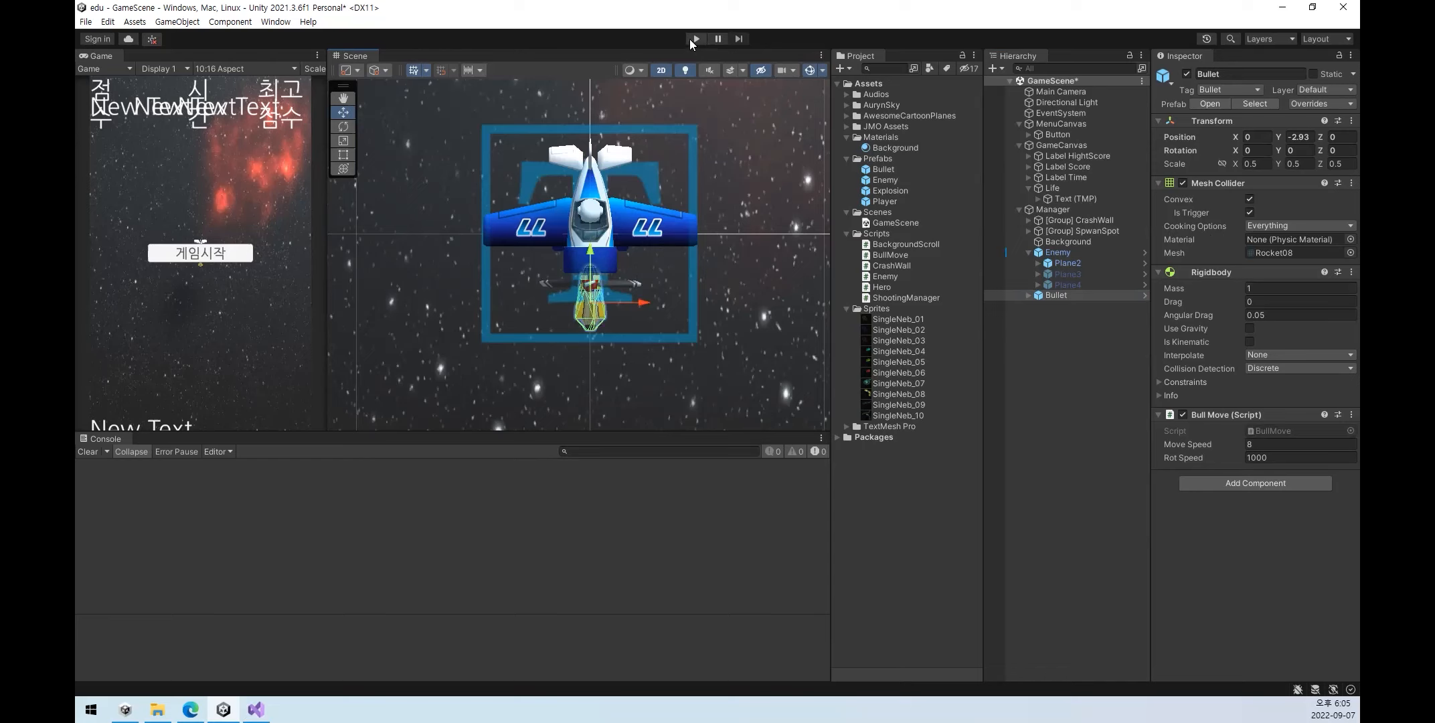
# - Delete the Enemy and Bullet instances from under Manager
pyautogui.click(1028, 253)
pyautogui.click(1053, 252)
pyautogui.press('Delete')
pyautogui.click(1053, 252)
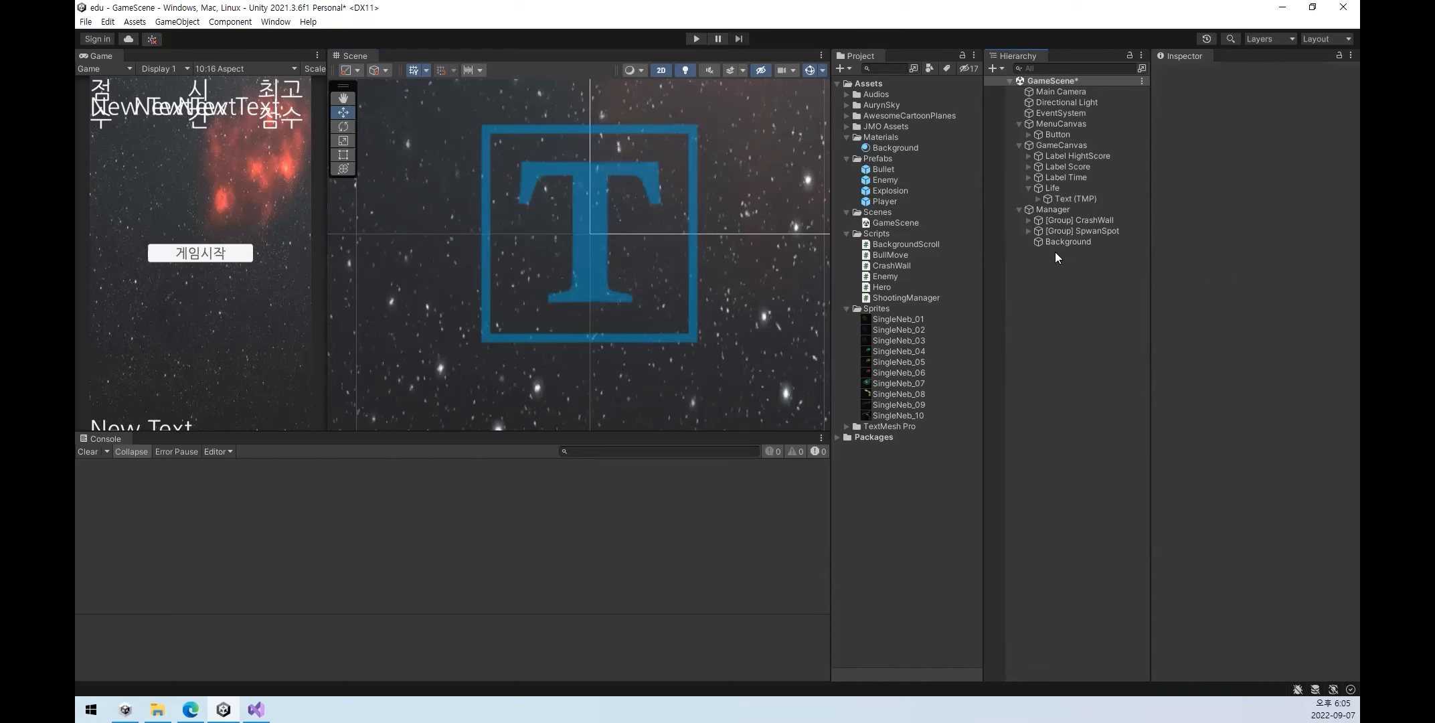
# - Inspect the Enemy prefab's Mesh Collider and Rigidbody, and review the Destroy(other.gameObject) line in the CrashWall script
pyautogui.doubleClick(885, 180)
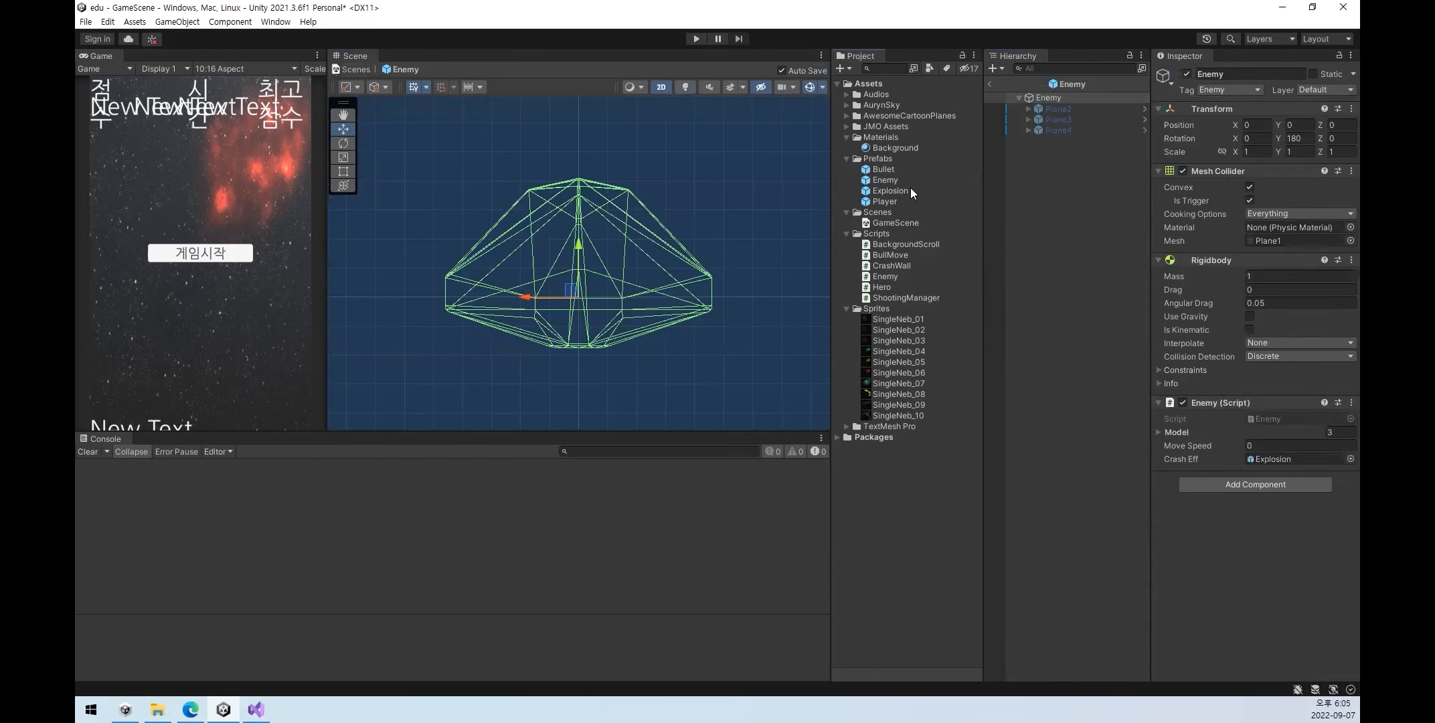
pyautogui.click(990, 84)
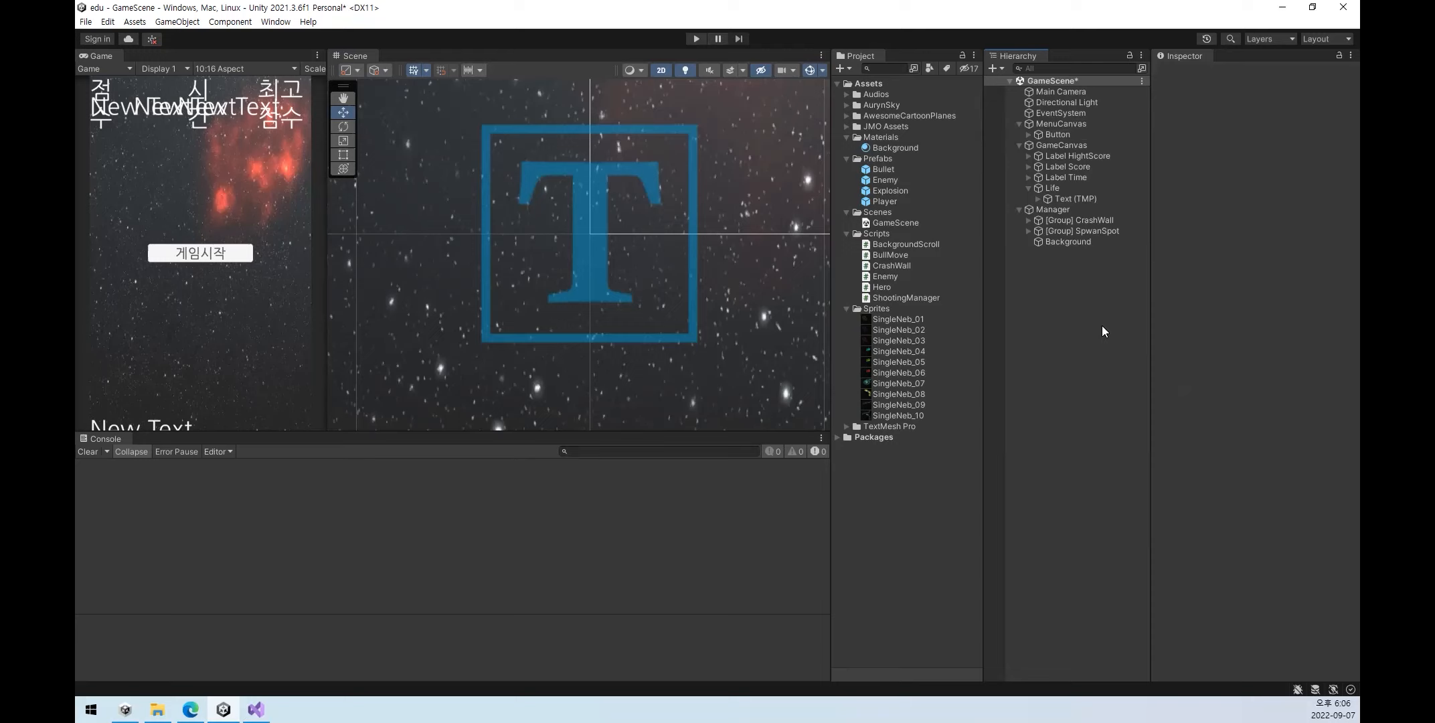
pyautogui.hotkey('alt', 'Tab')
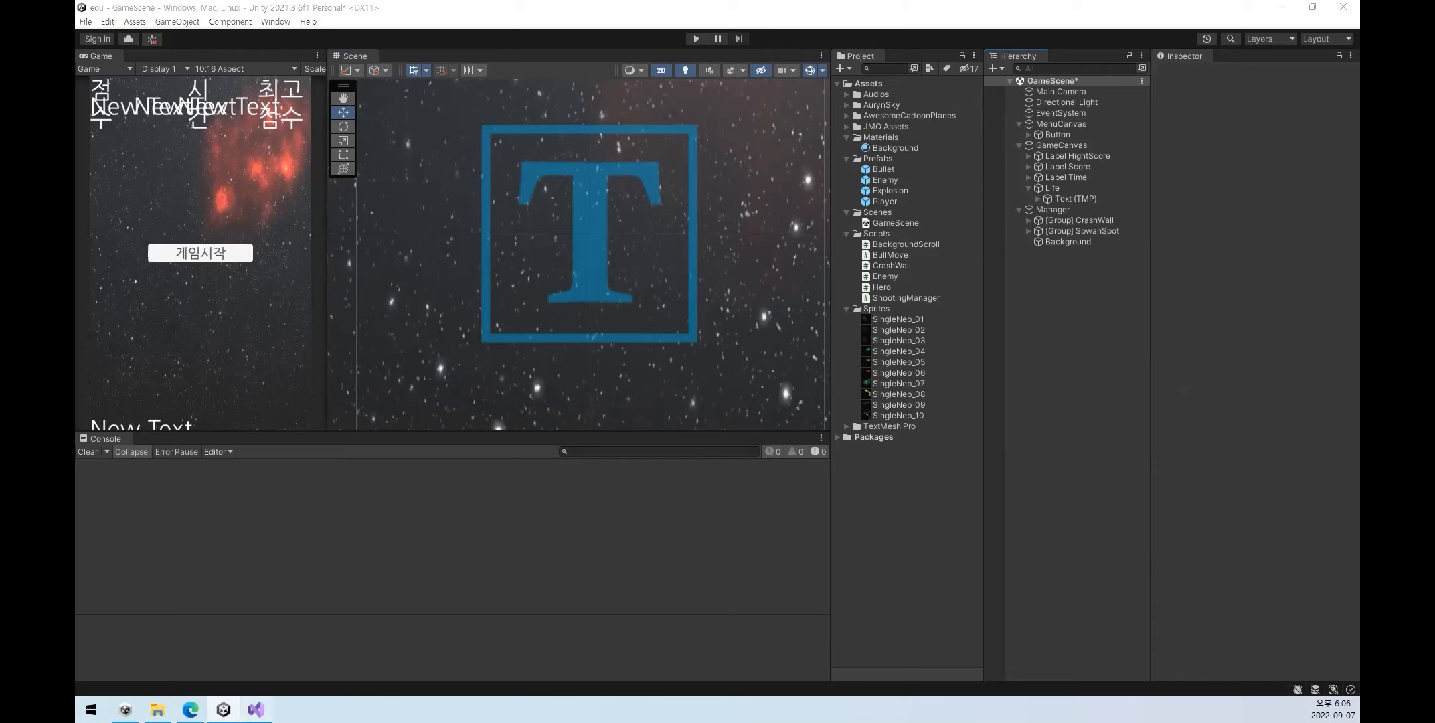
pyautogui.click(399, 215)
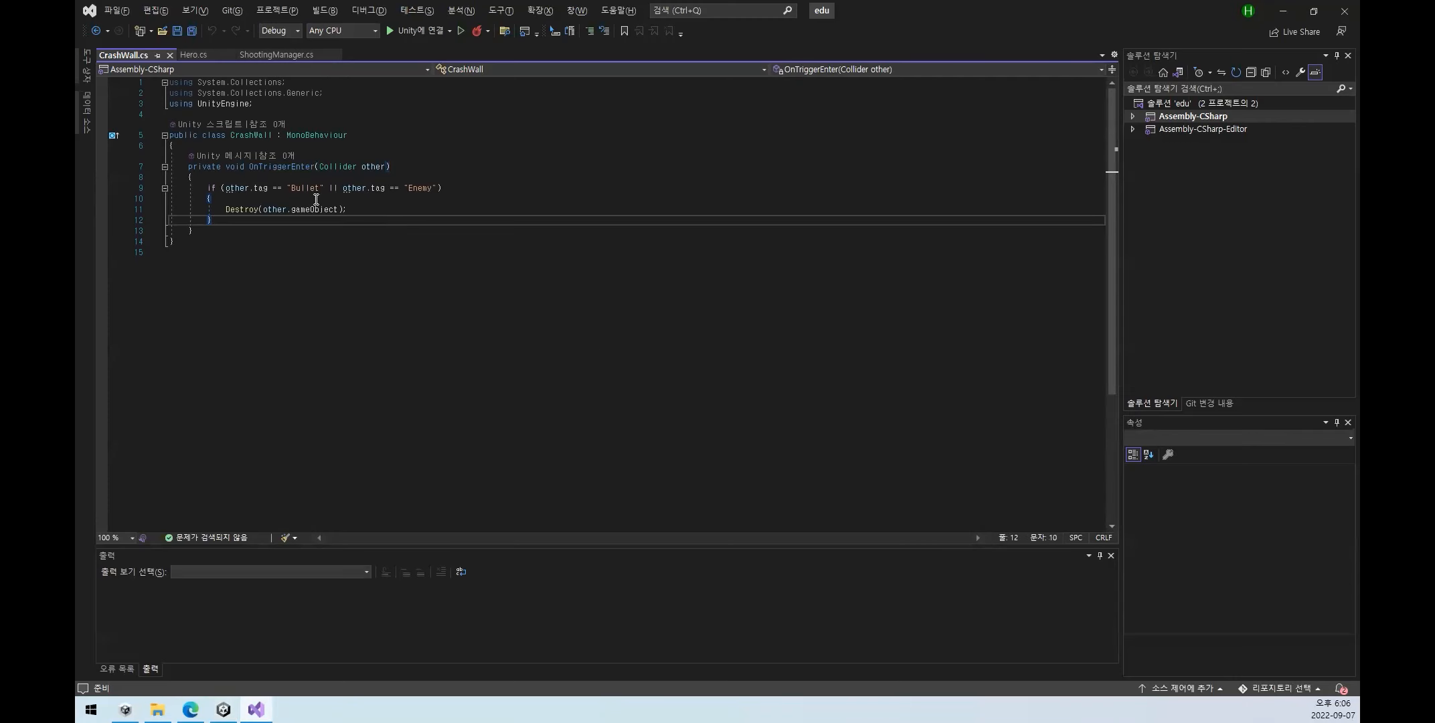
pyautogui.moveTo(227, 209); pyautogui.dragTo(366, 209)
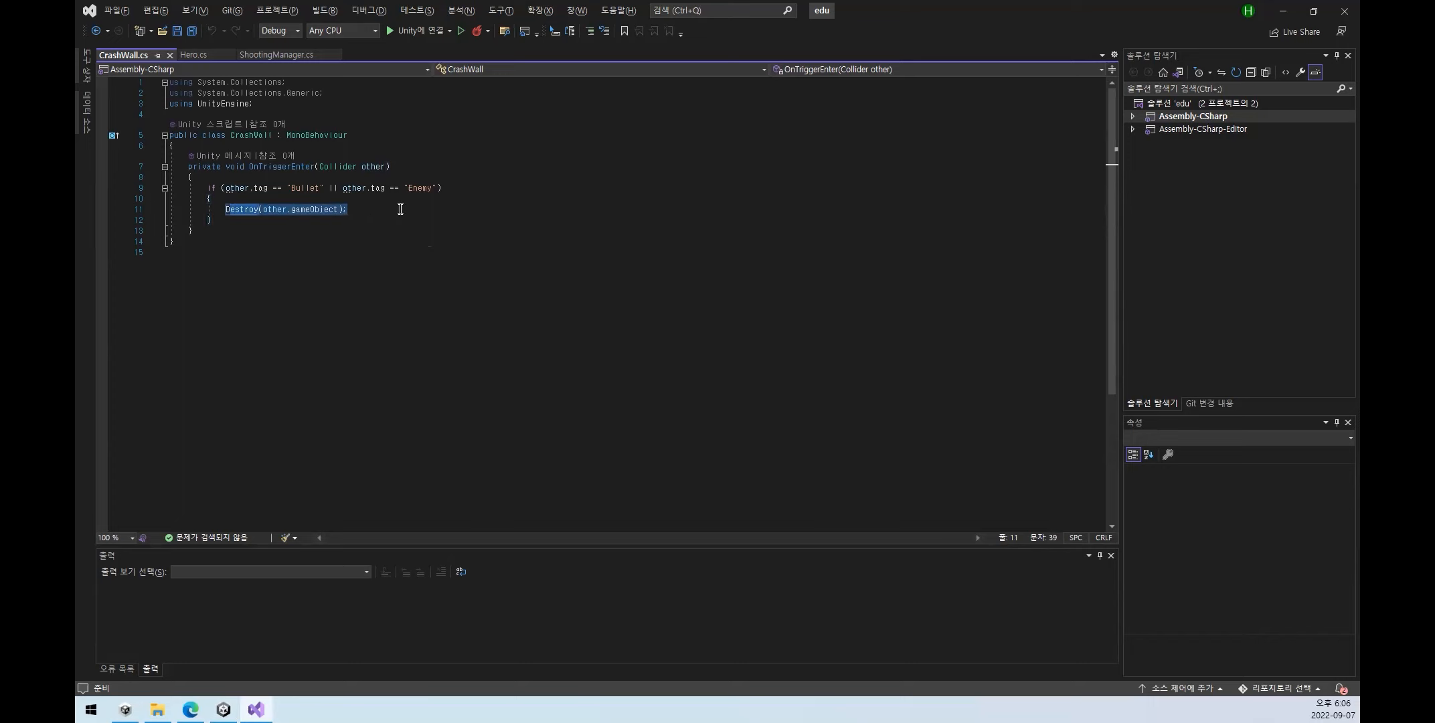
pyautogui.click(401, 209)
pyautogui.doubleClick(255, 208)
pyautogui.click(373, 210)
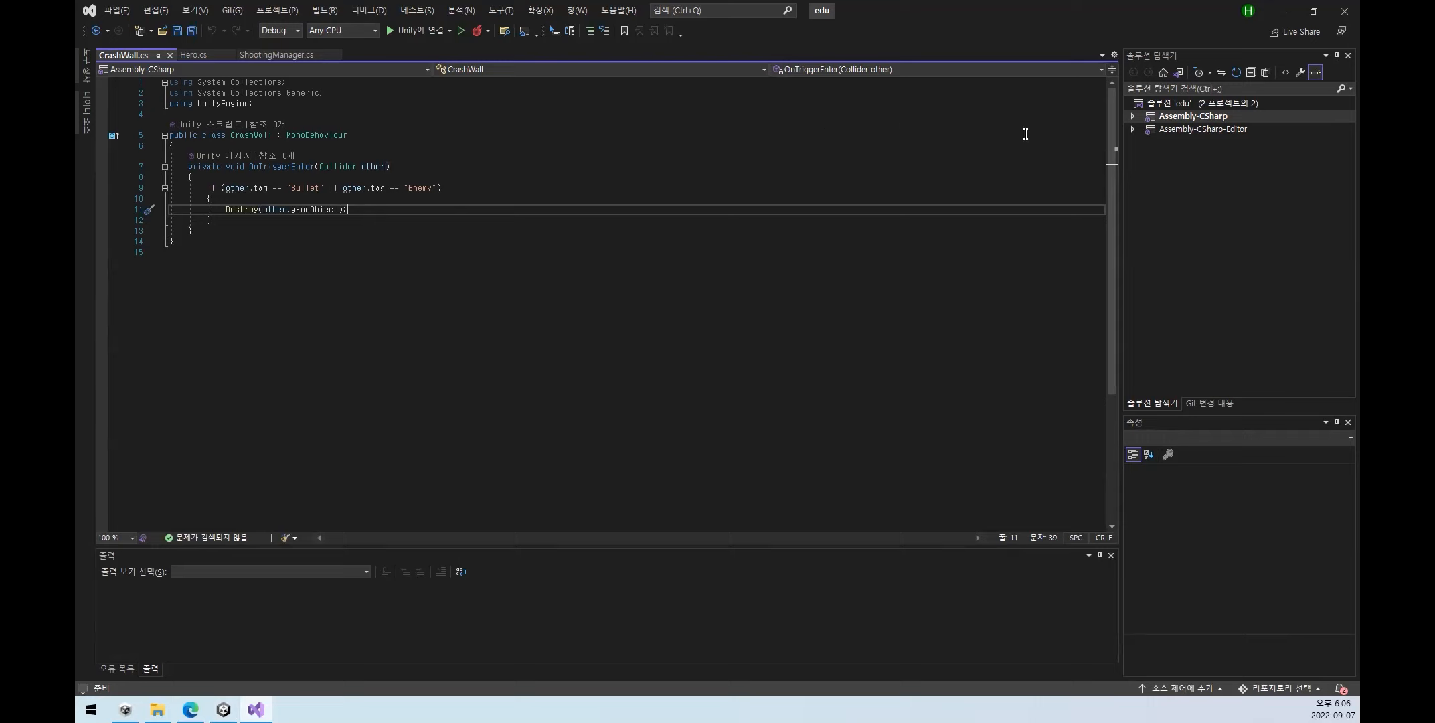
# - Switch to Unity, run the scene in Play mode and start the game with its 게임시작 button
pyautogui.click(1281, 11)
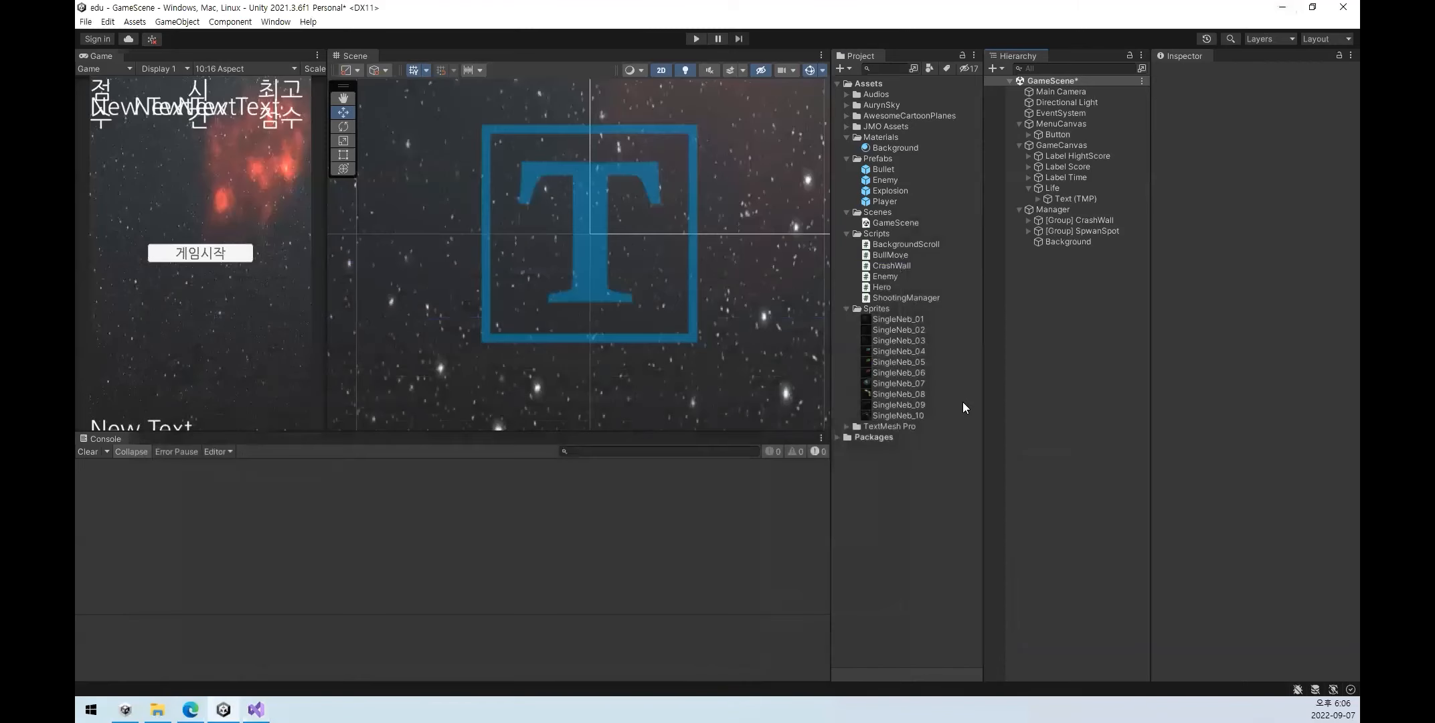
pyautogui.scroll(-8, 633, 234)
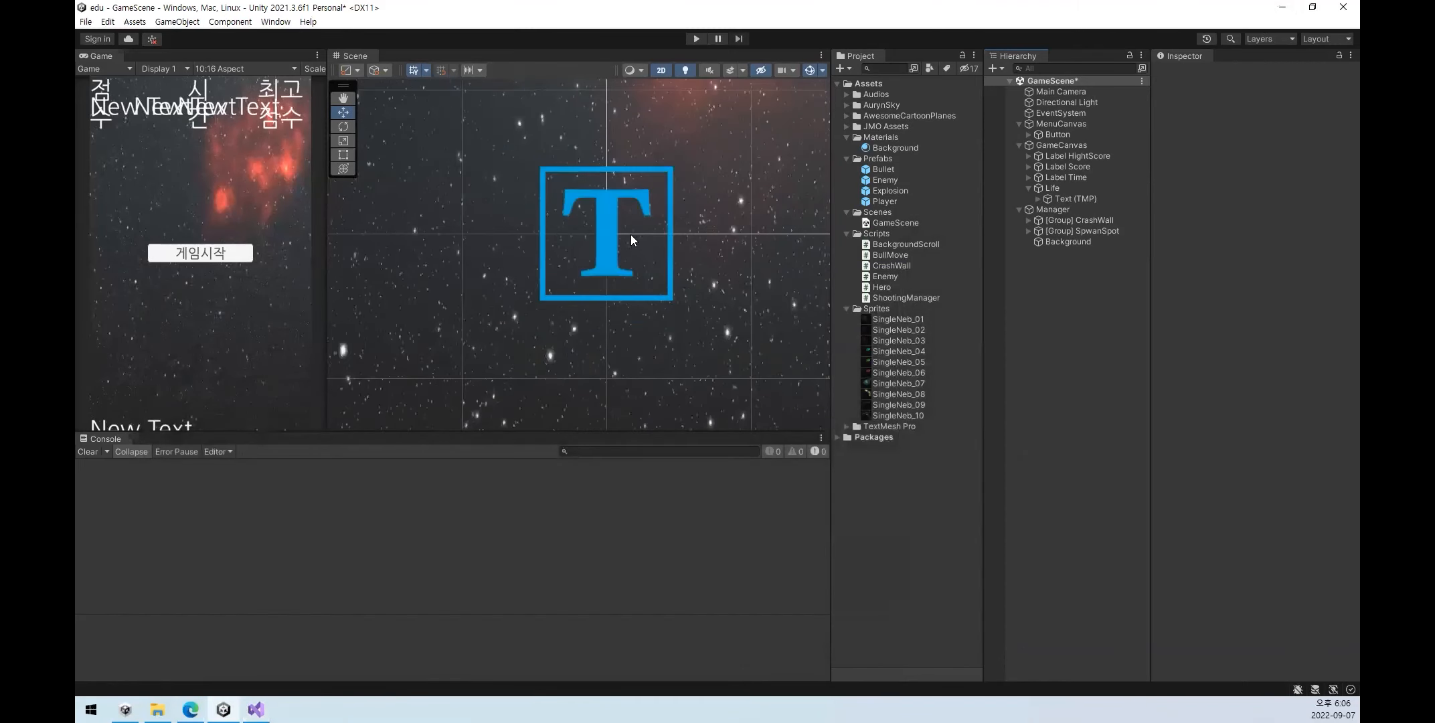
pyautogui.scroll(-6, 605, 274)
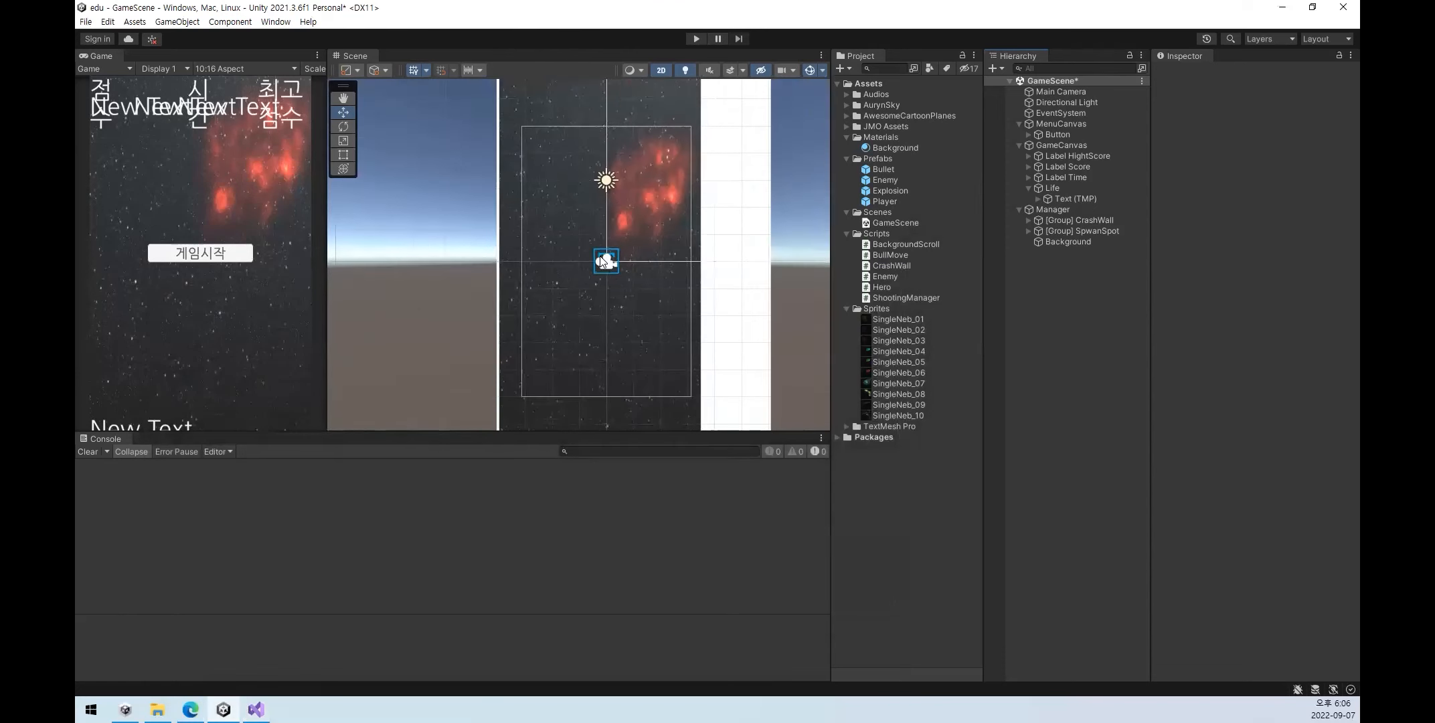
pyautogui.click(890, 190)
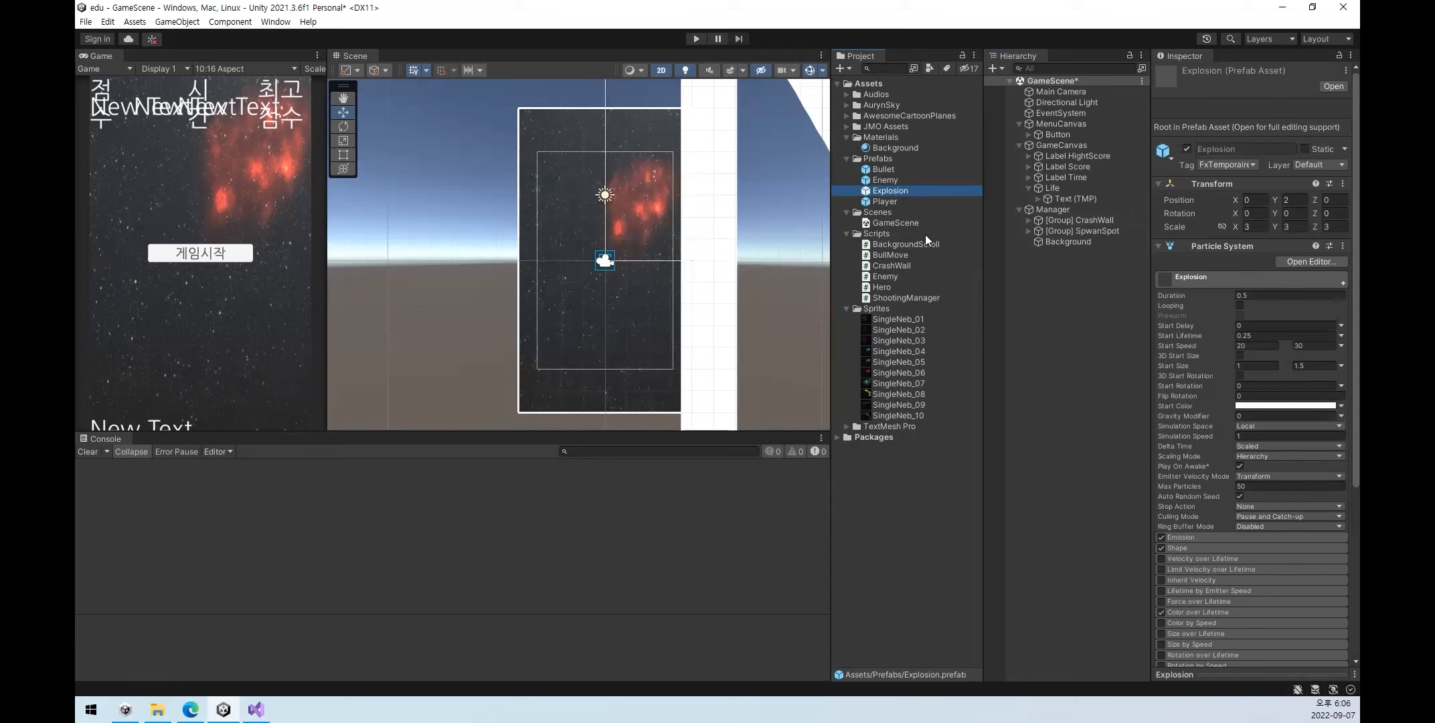
pyautogui.click(696, 39)
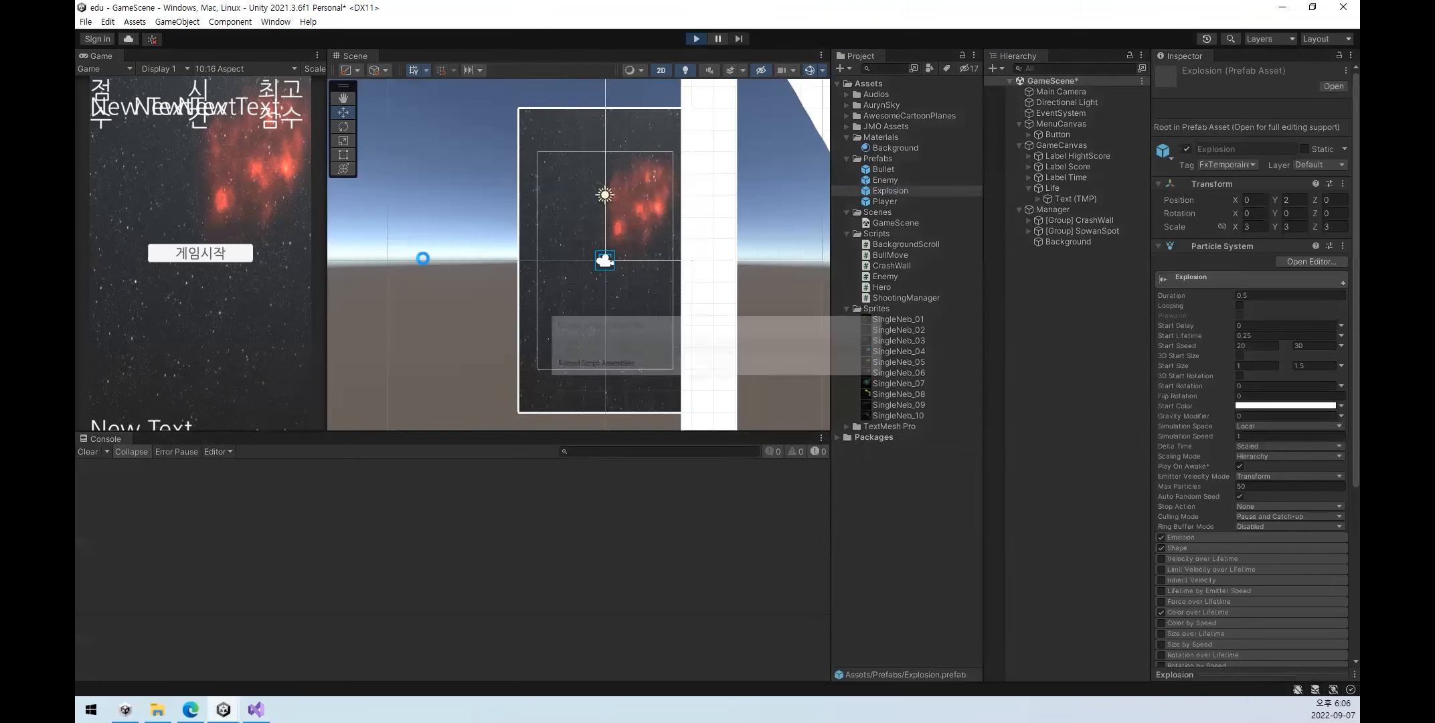
pyautogui.click(234, 257)
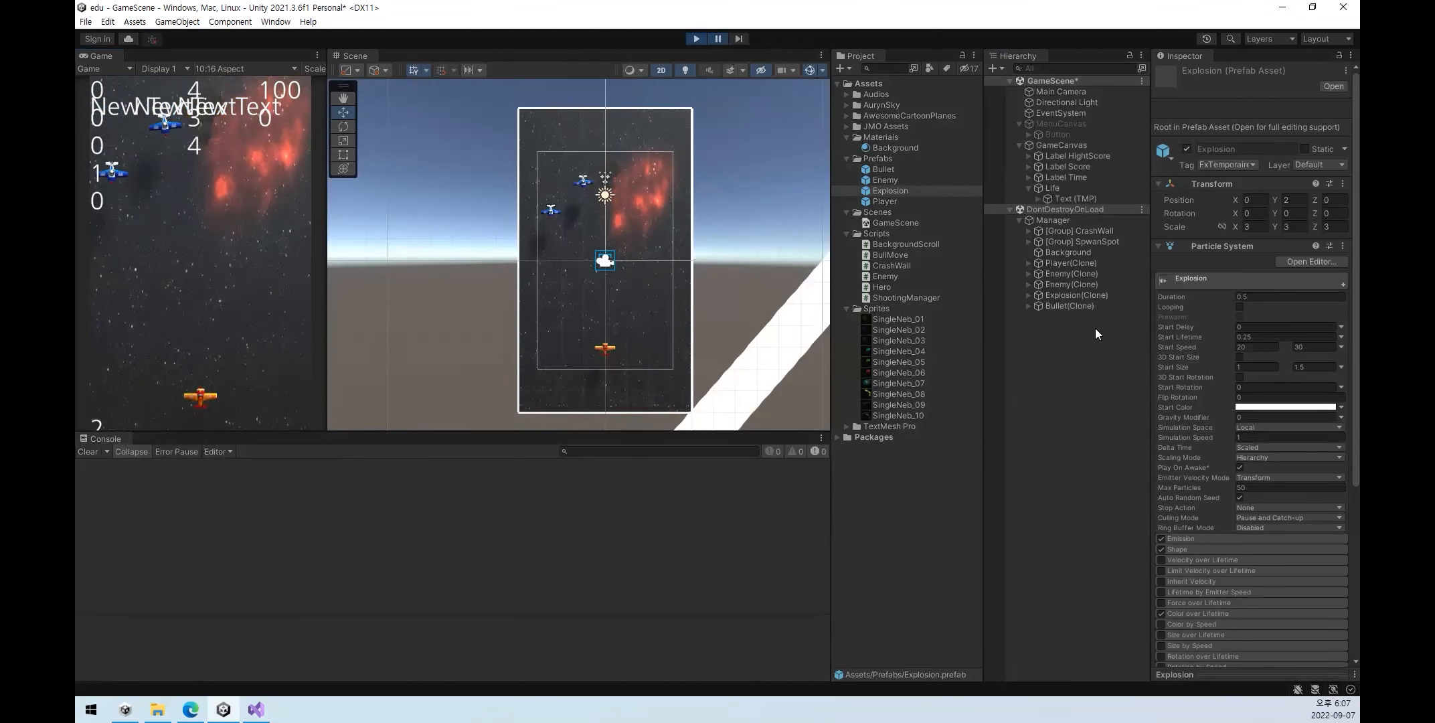
# - Inspect the spawned Enemy, Bullet and Explosion clones under Manager, and stop Play mode
pyautogui.click(1065, 272)
pyautogui.click(1065, 306)
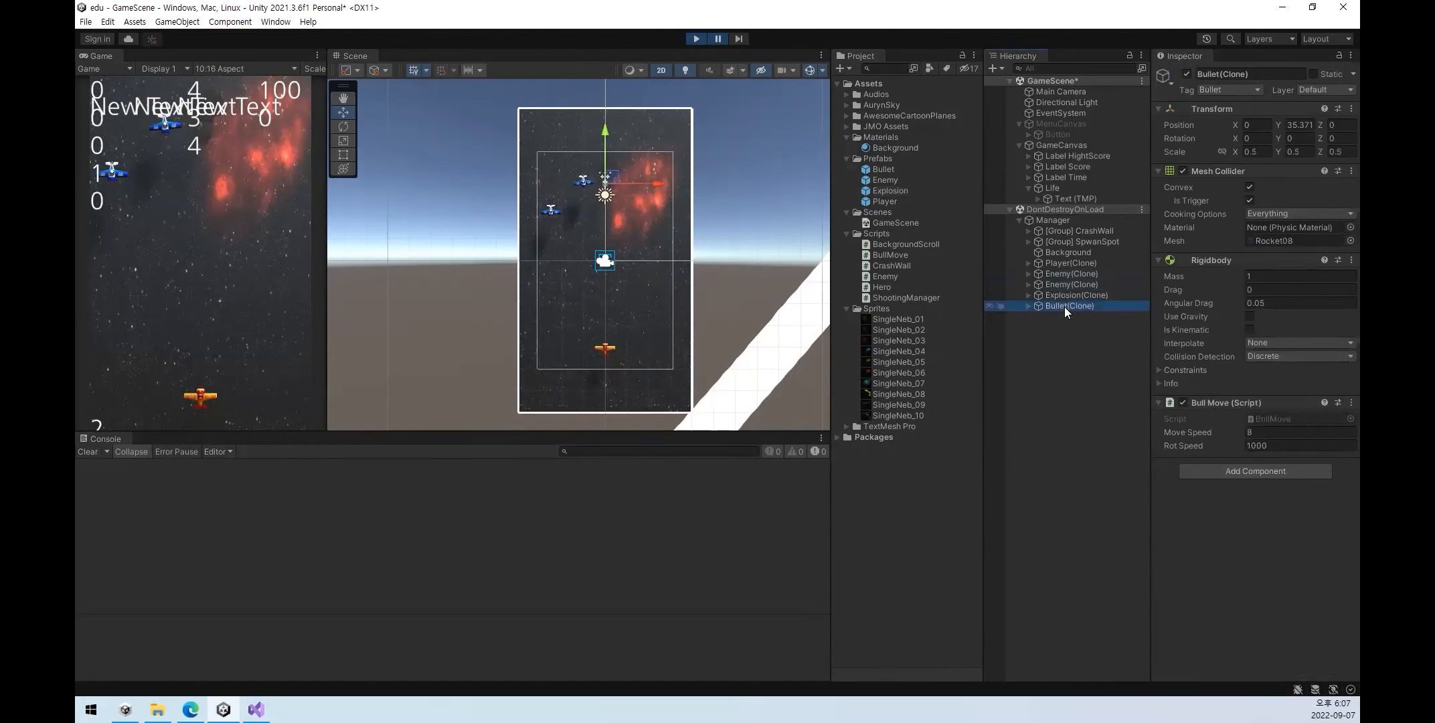
pyautogui.click(1068, 295)
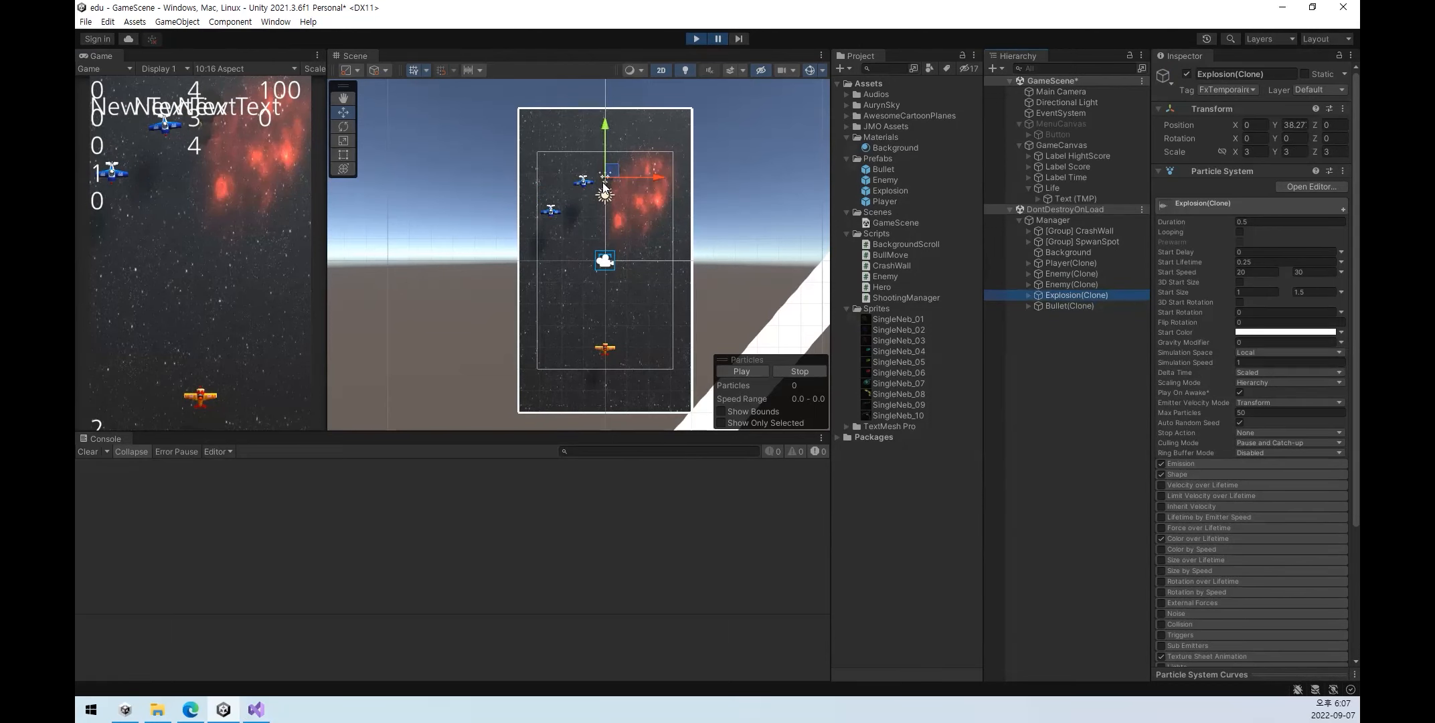
pyautogui.click(696, 38)
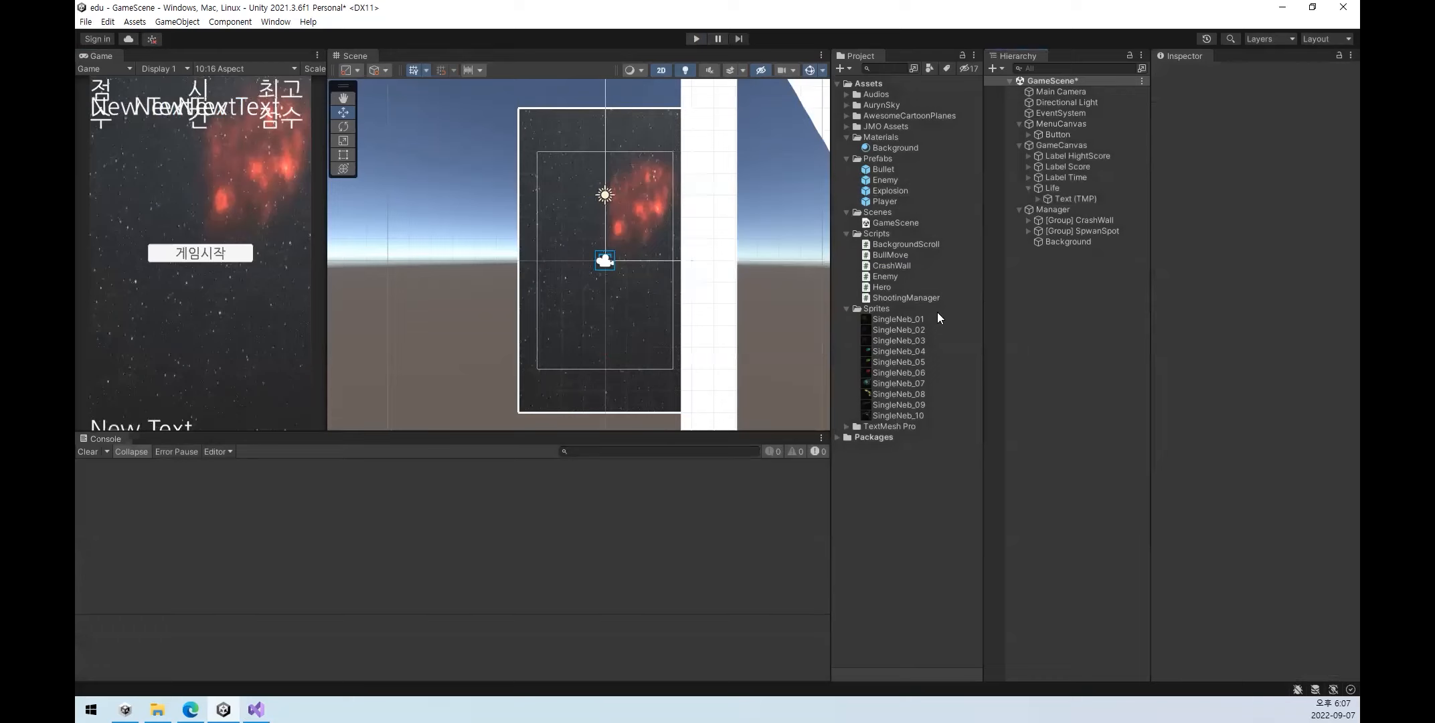
# - Compare the components of the Bullet and Enemy prefabs, including the Enemy script's Crash Eff reference
pyautogui.click(902, 171)
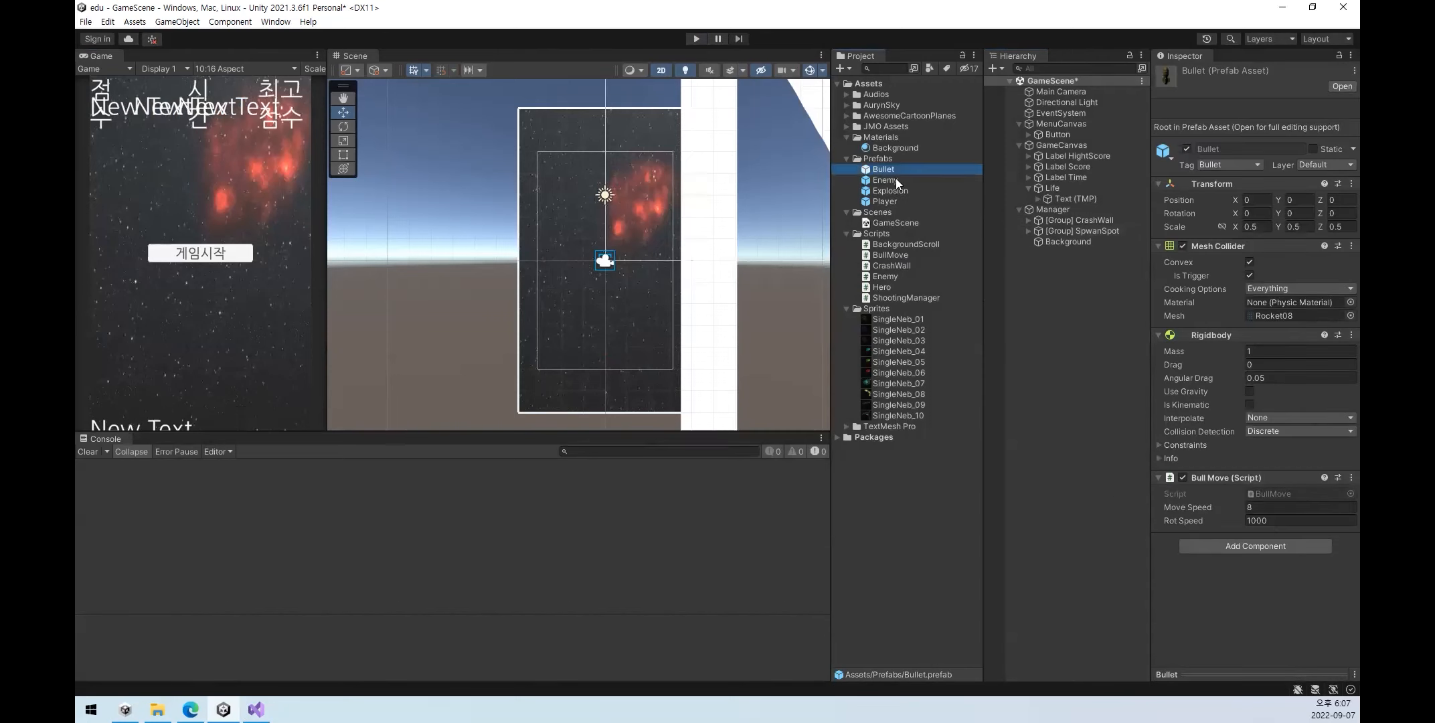
pyautogui.click(894, 180)
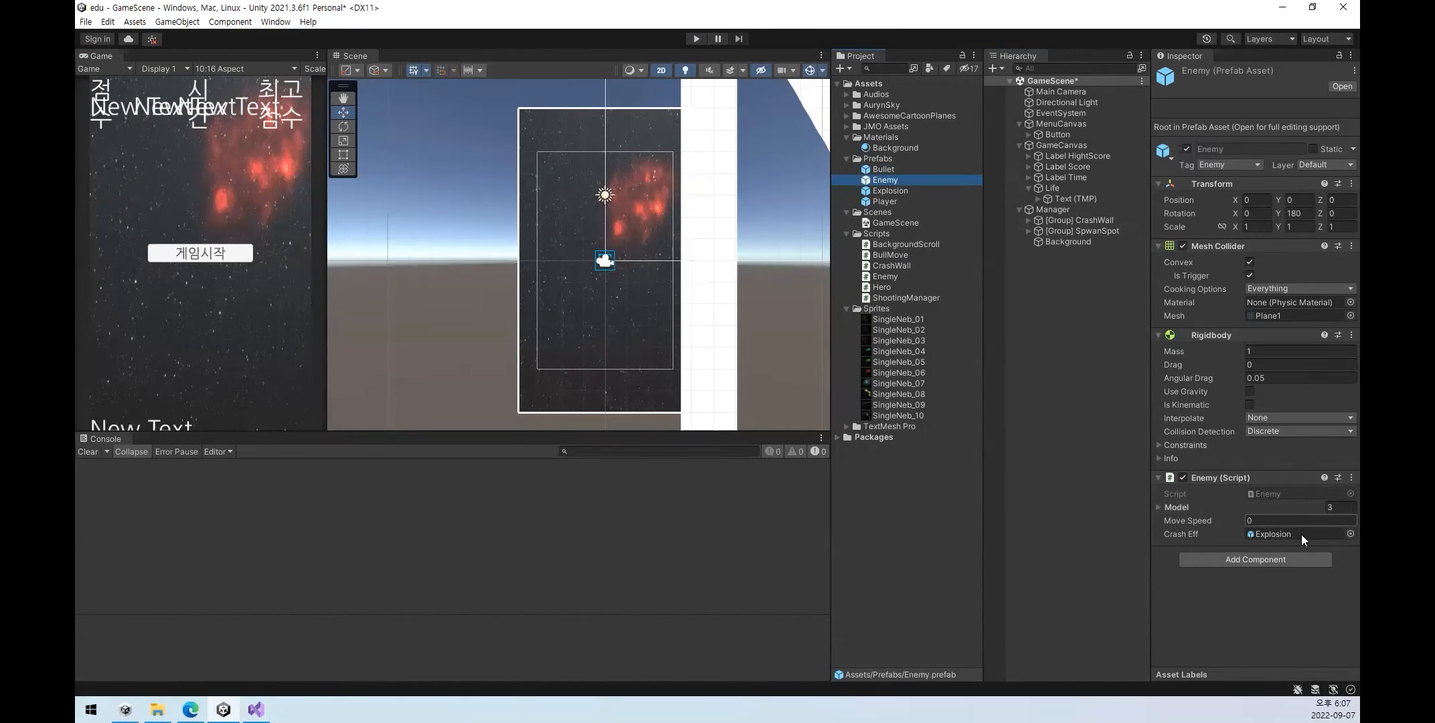
pyautogui.click(895, 169)
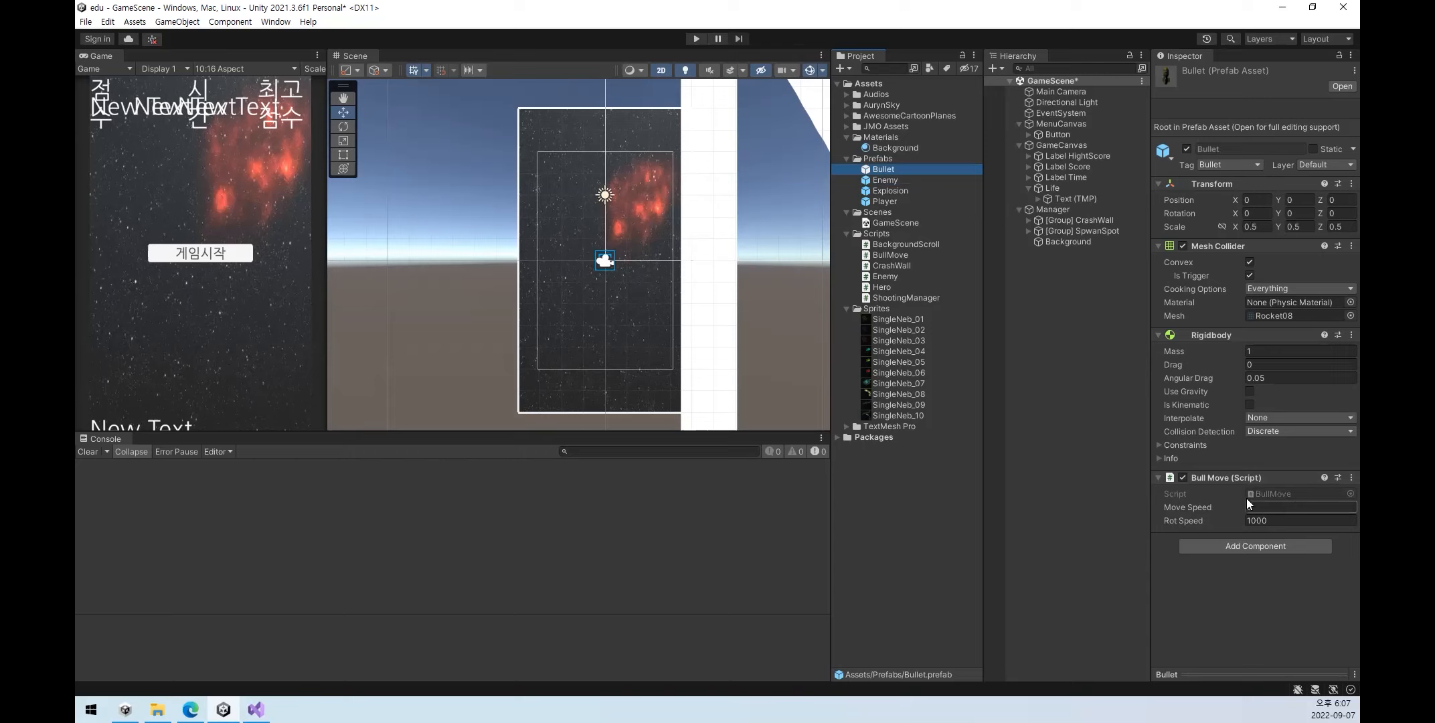
# - Open the Bullet's BullMove script and review the GetChild(0).Rotate line in Update
pyautogui.doubleClick(1282, 493)
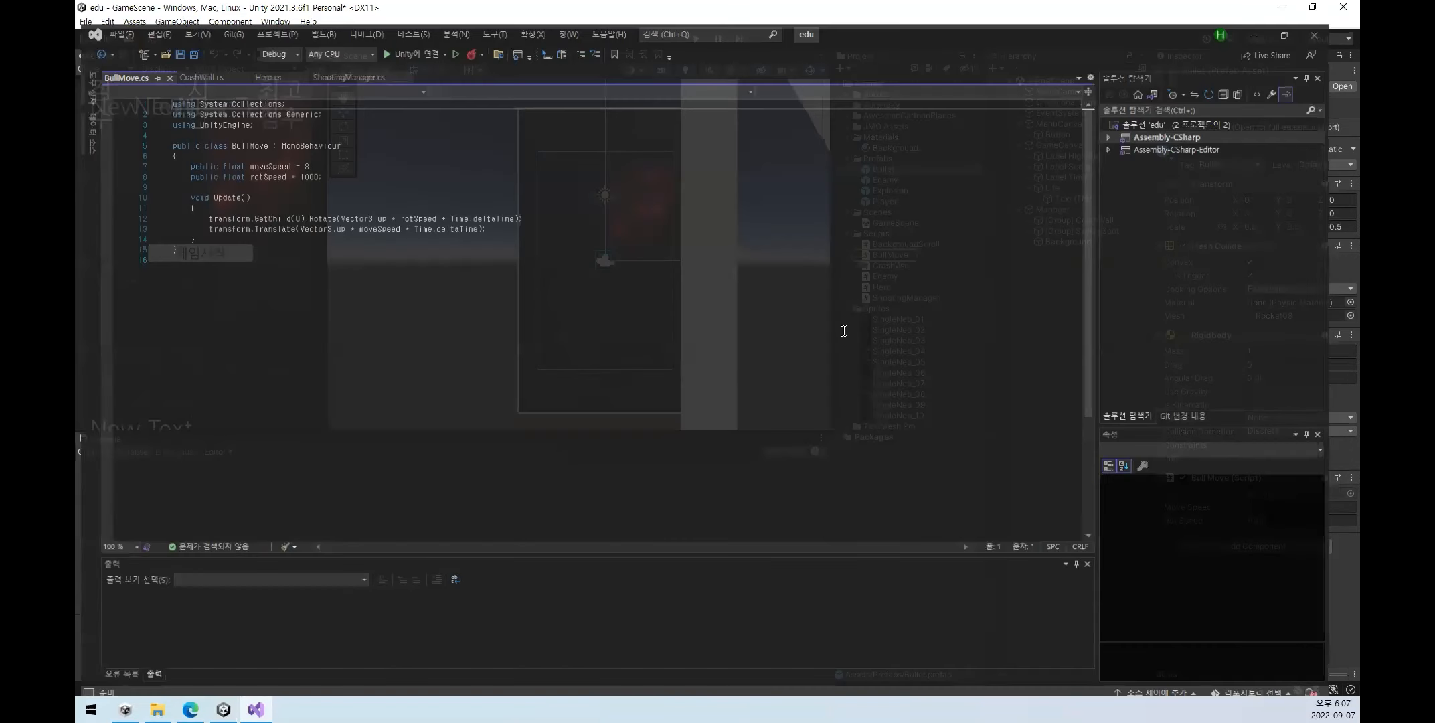
pyautogui.click(230, 199)
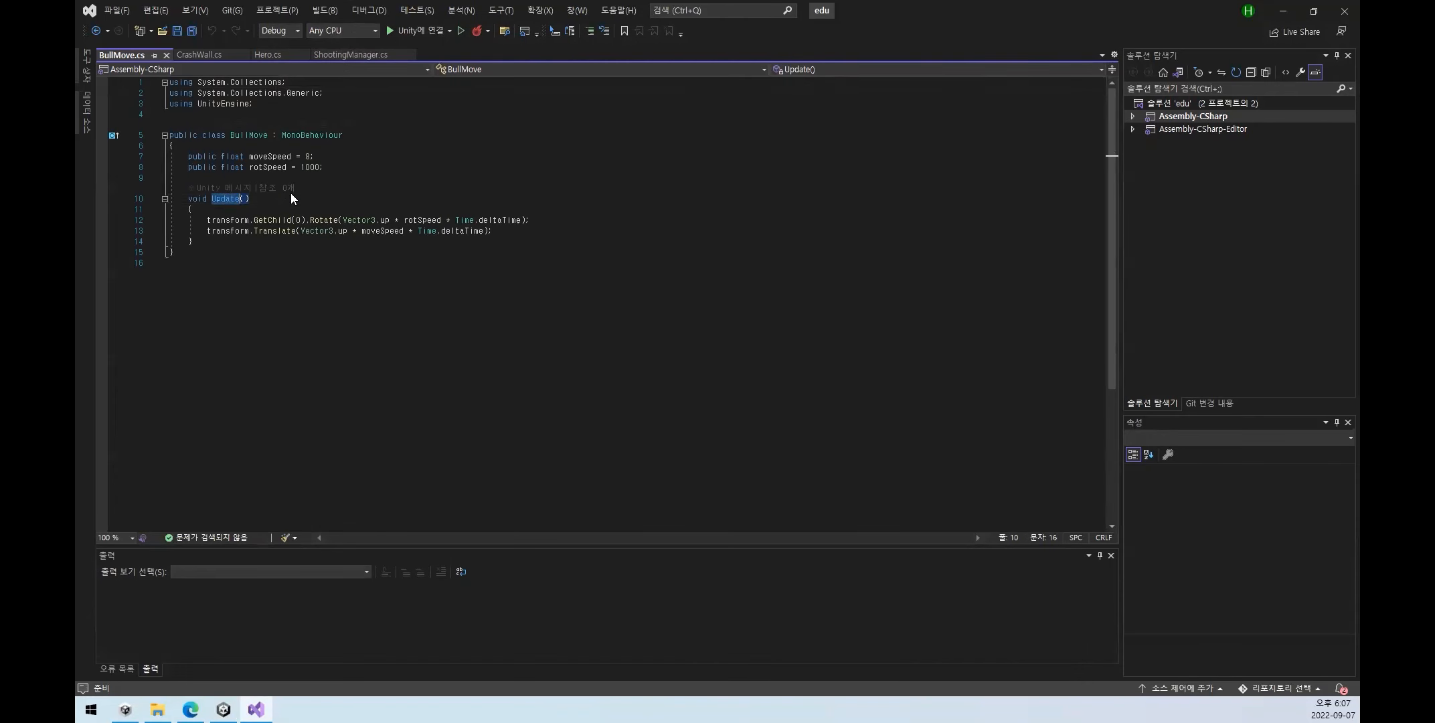
pyautogui.click(219, 220)
pyautogui.moveTo(218, 220); pyautogui.dragTo(557, 224)
pyautogui.click(557, 225)
pyautogui.moveTo(296, 221); pyautogui.dragTo(395, 221)
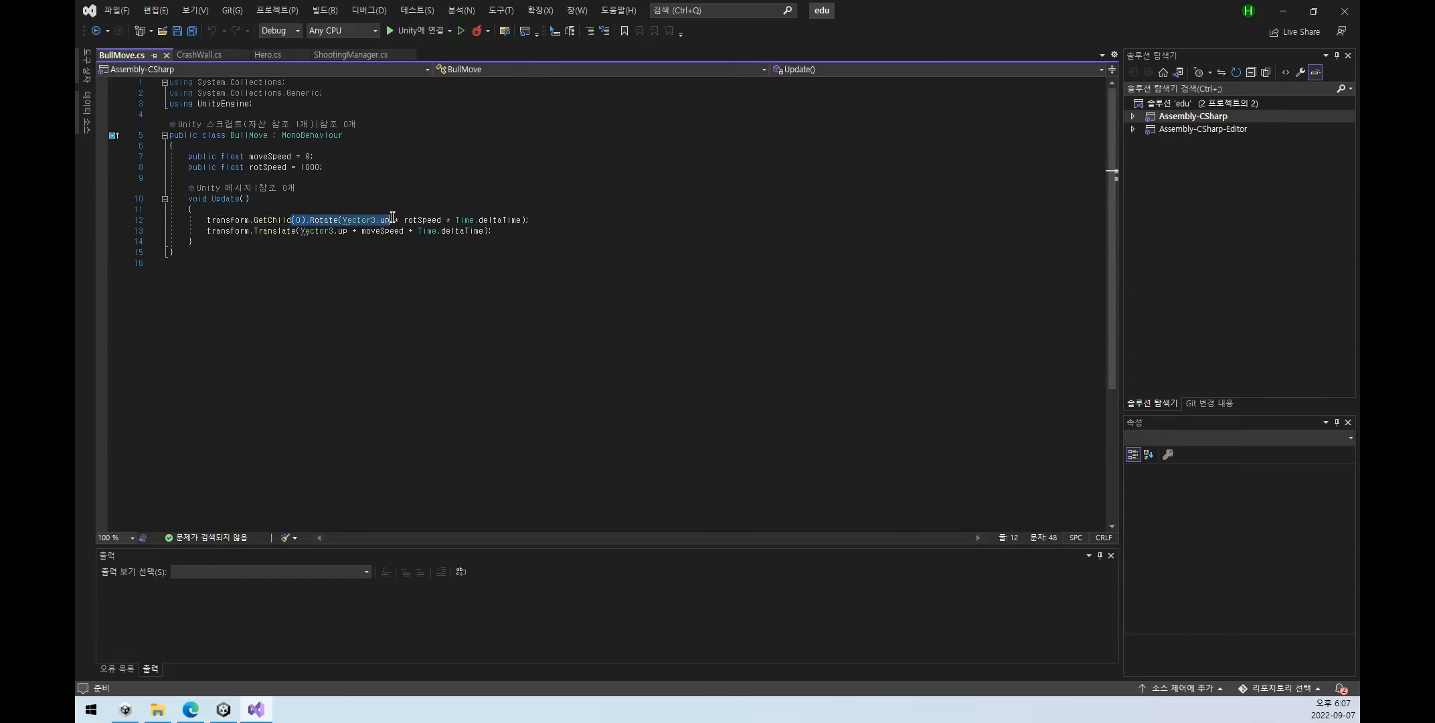
pyautogui.click(432, 219)
# - Review the Vector3.up Translate line in BullMove's Update method and return to Unity
pyautogui.moveTo(212, 232); pyautogui.dragTo(349, 231)
pyautogui.click(369, 231)
pyautogui.click(405, 230)
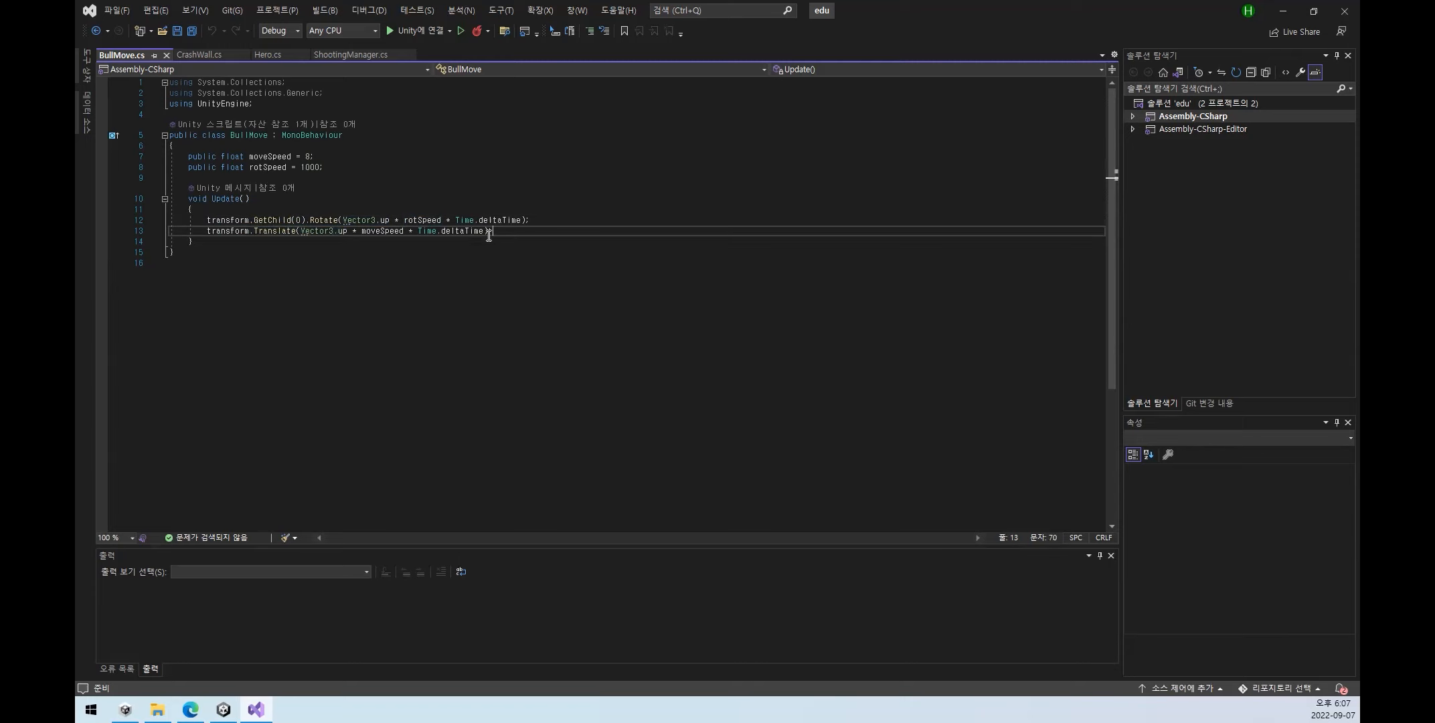
pyautogui.doubleClick(343, 231)
pyautogui.press('End')
pyautogui.click(1282, 11)
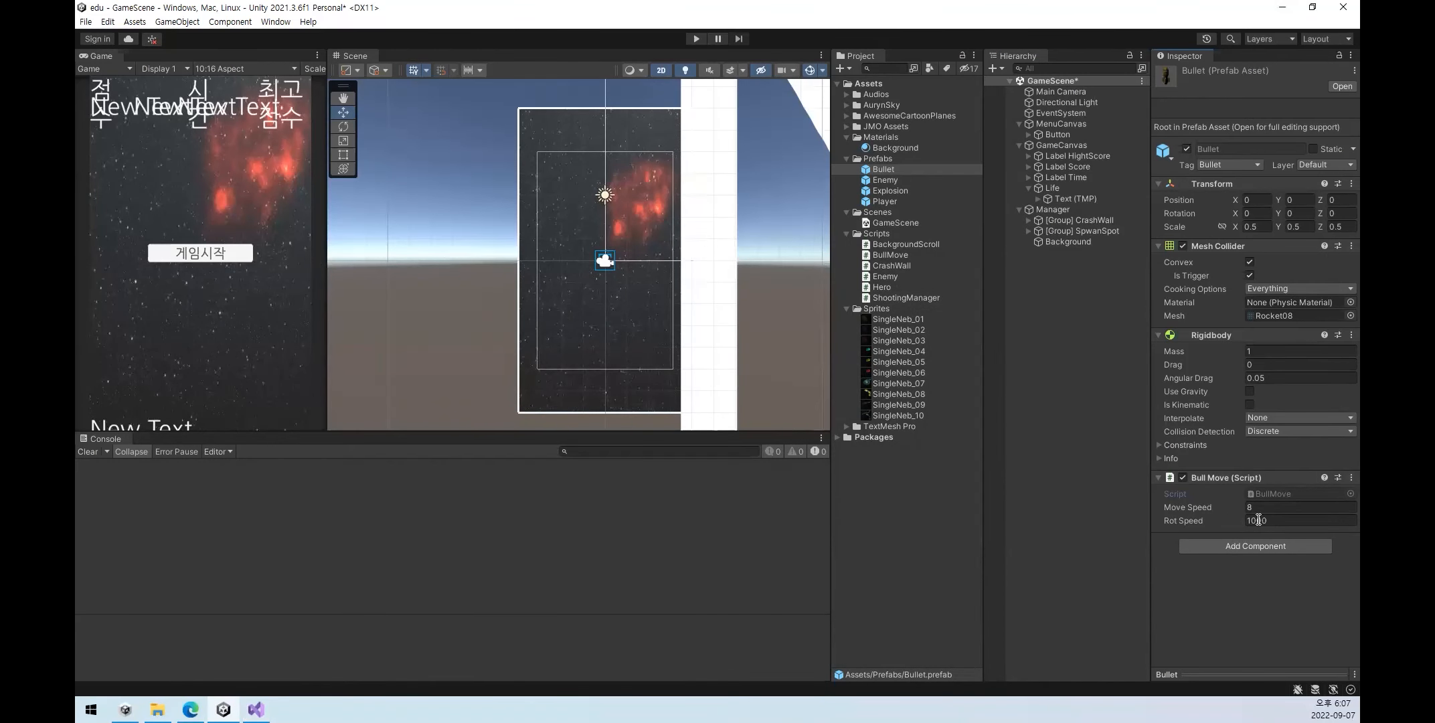
# - Open the Background object's BackgroundScroll script, review its mainTextureOffset line, and compare it with the BullMove script
pyautogui.click(1061, 245)
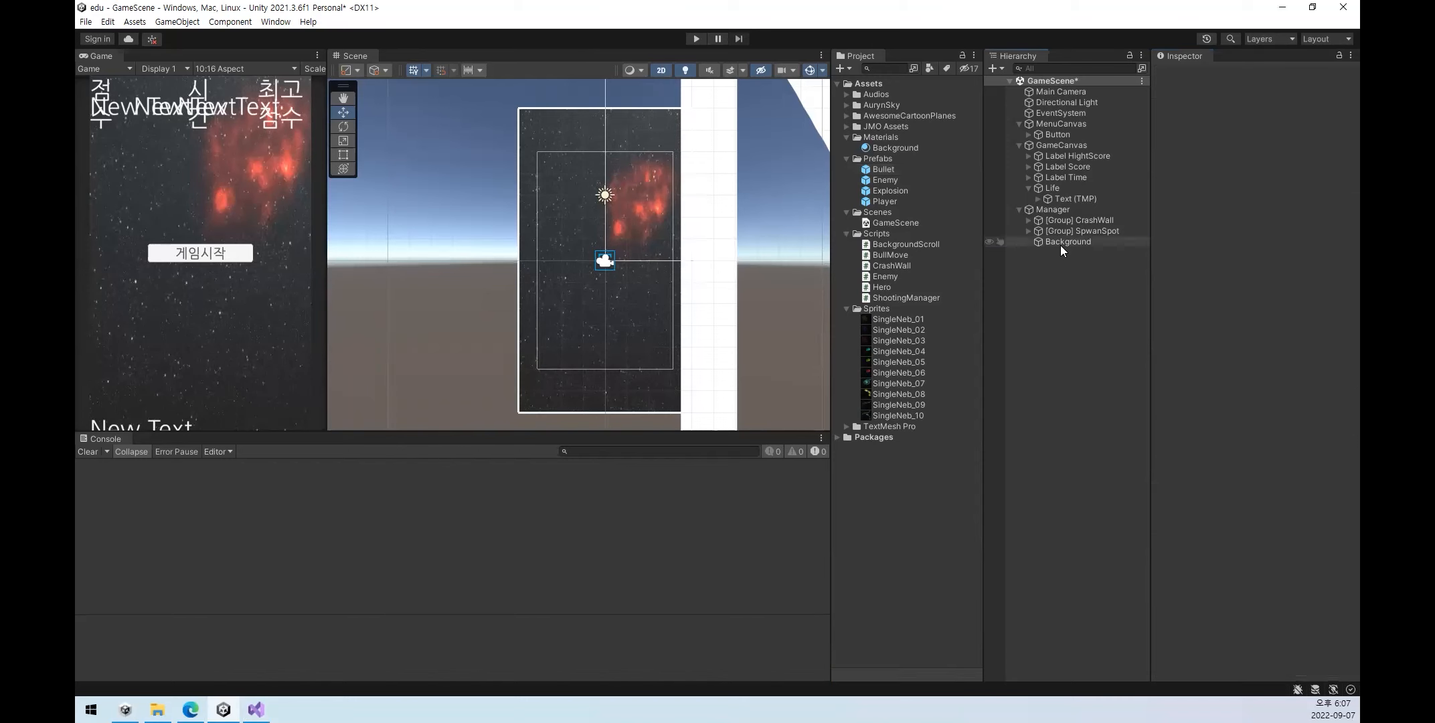
pyautogui.doubleClick(1281, 541)
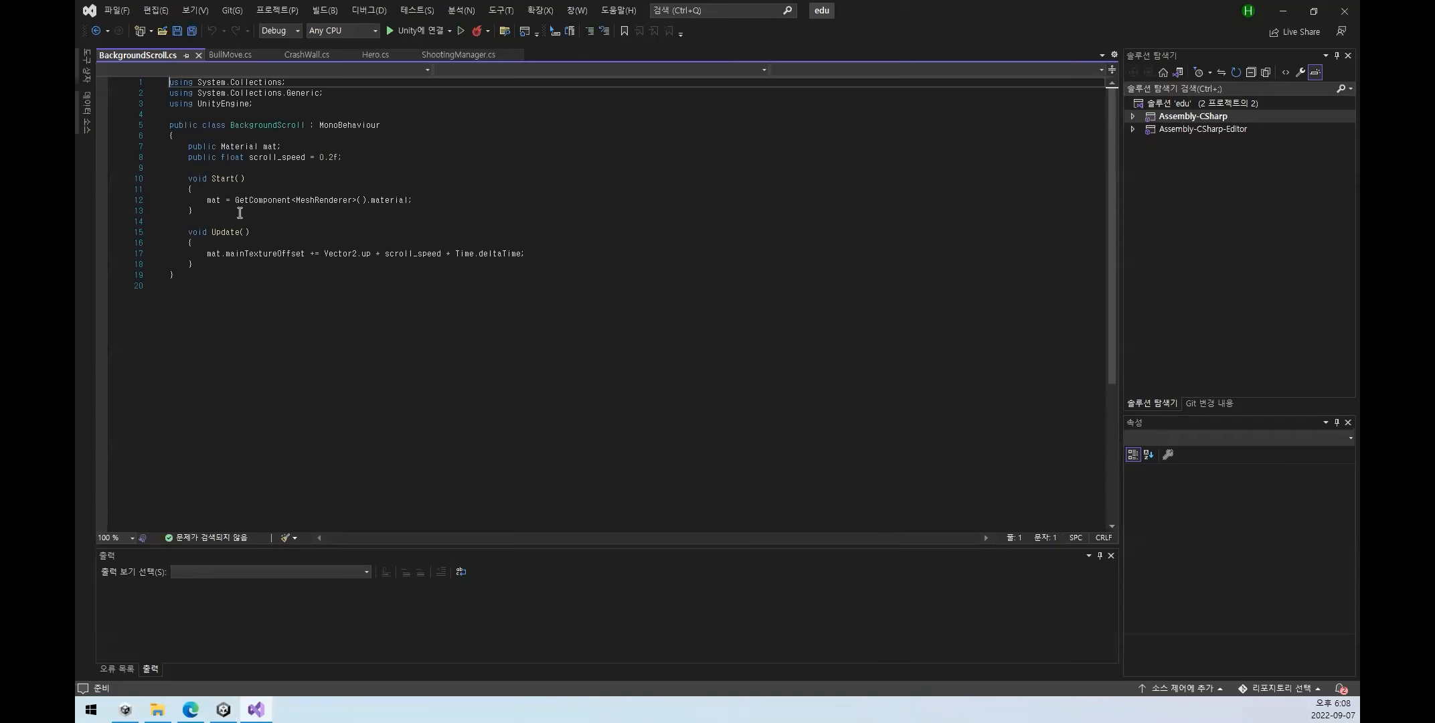
pyautogui.moveTo(207, 283); pyautogui.dragTo(404, 293)
pyautogui.doubleClick(275, 283)
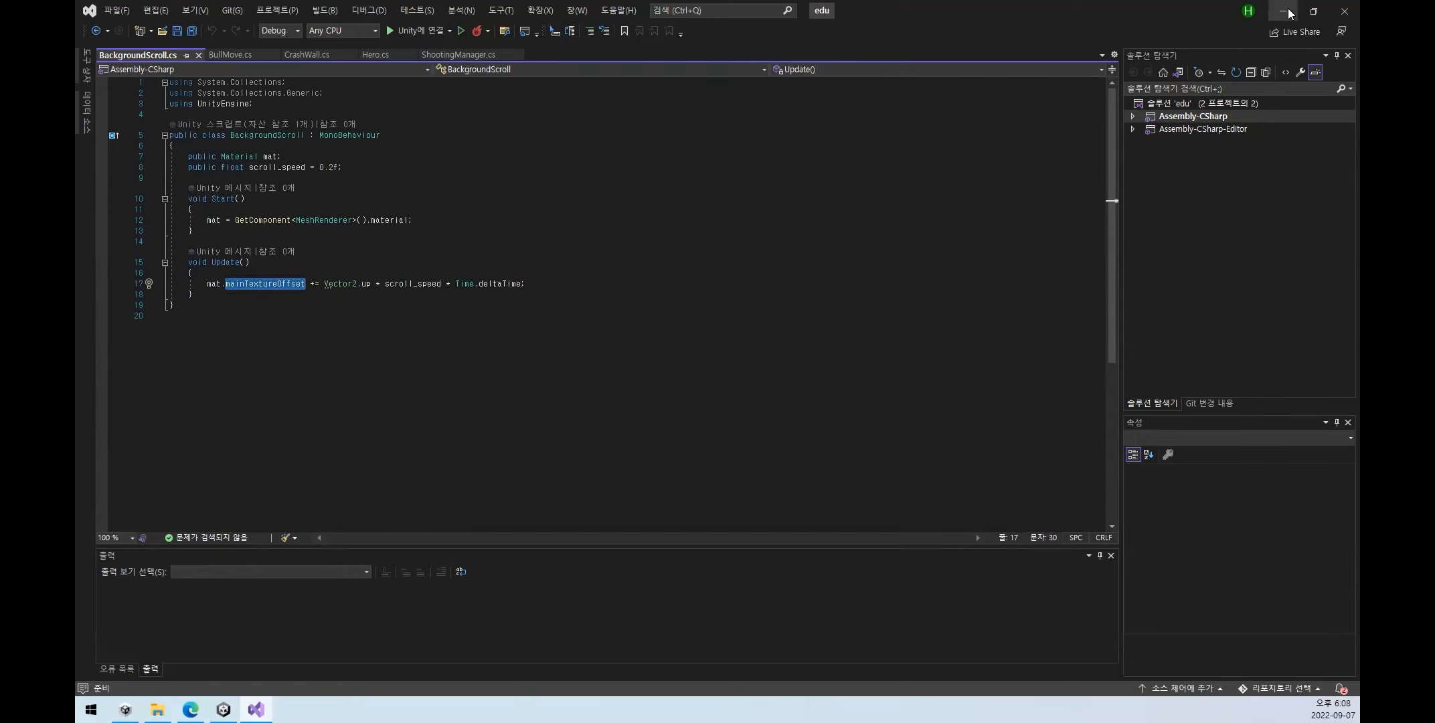
pyautogui.click(218, 55)
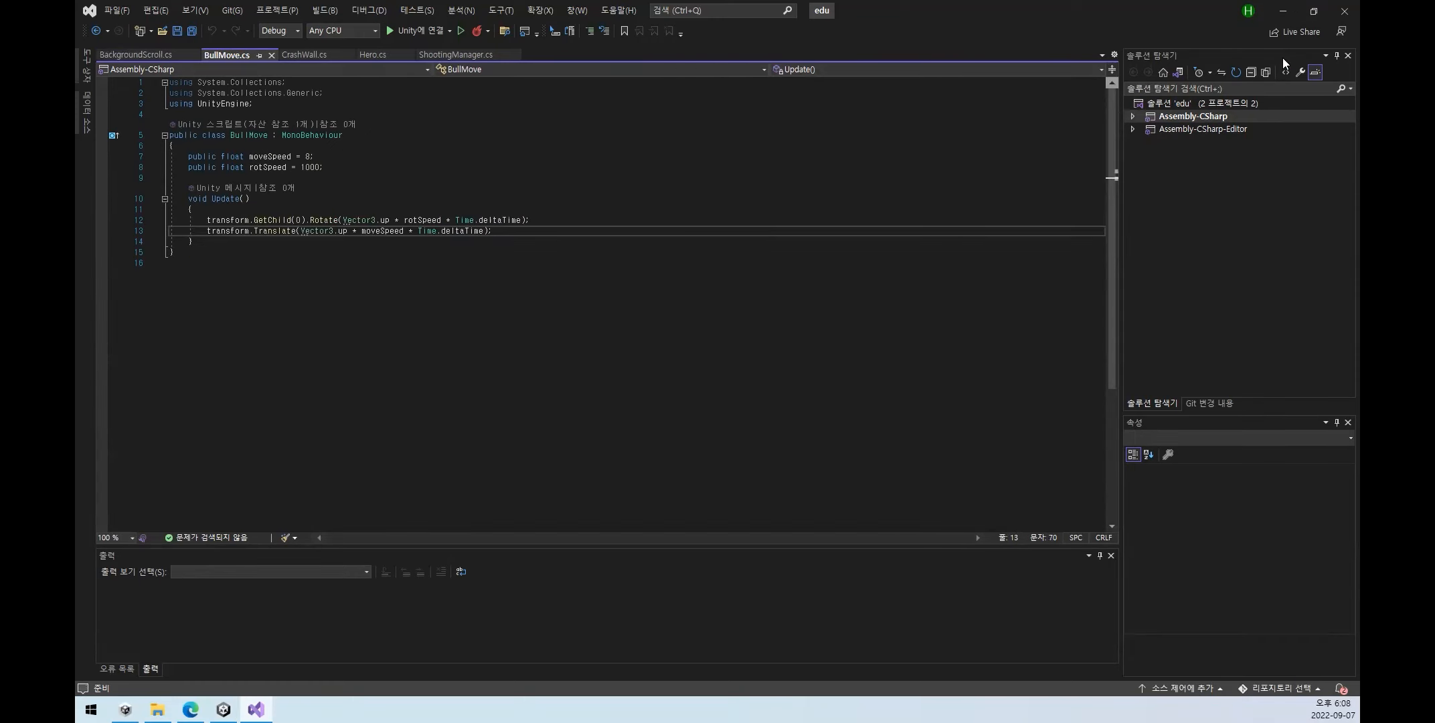
pyautogui.click(1282, 11)
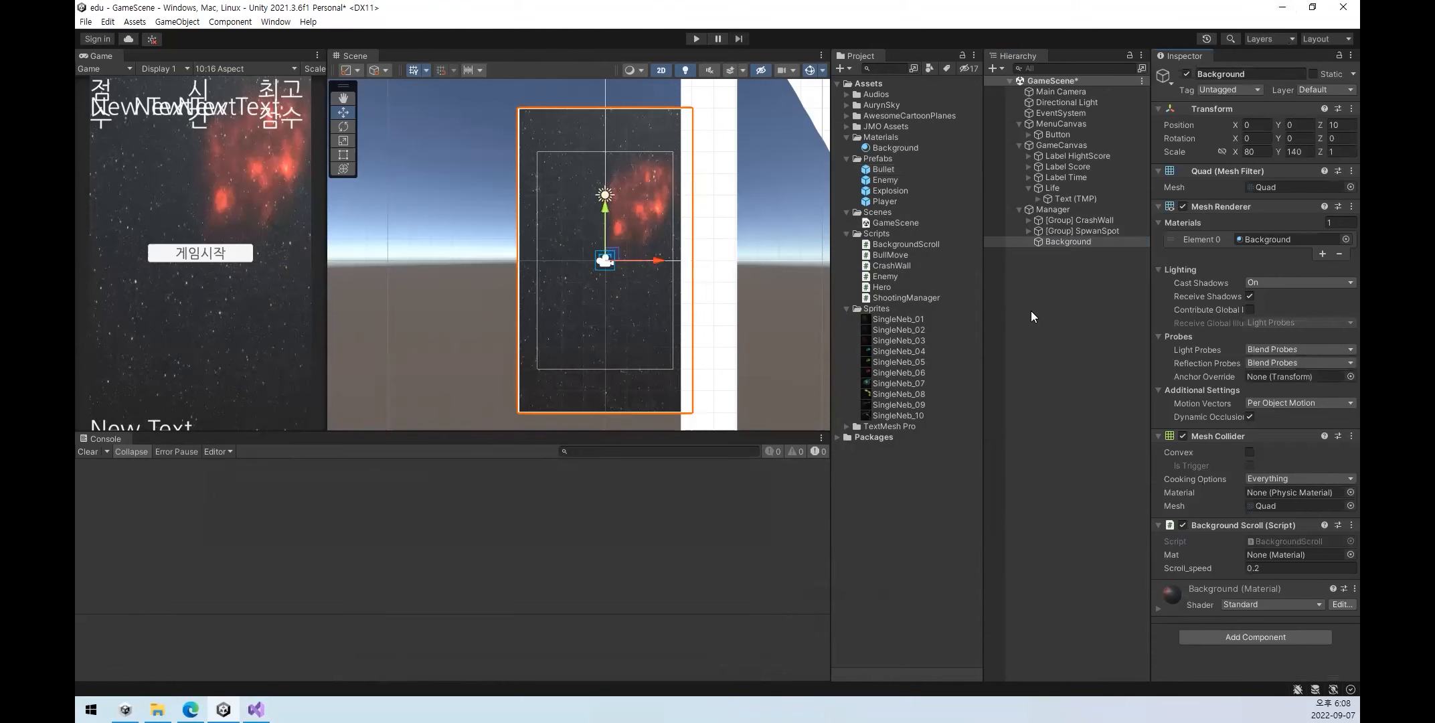
# - Open the Enemy script, review the Vector3.down Translate line in its Update method, and return to Unity
pyautogui.click(885, 181)
pyautogui.doubleClick(885, 275)
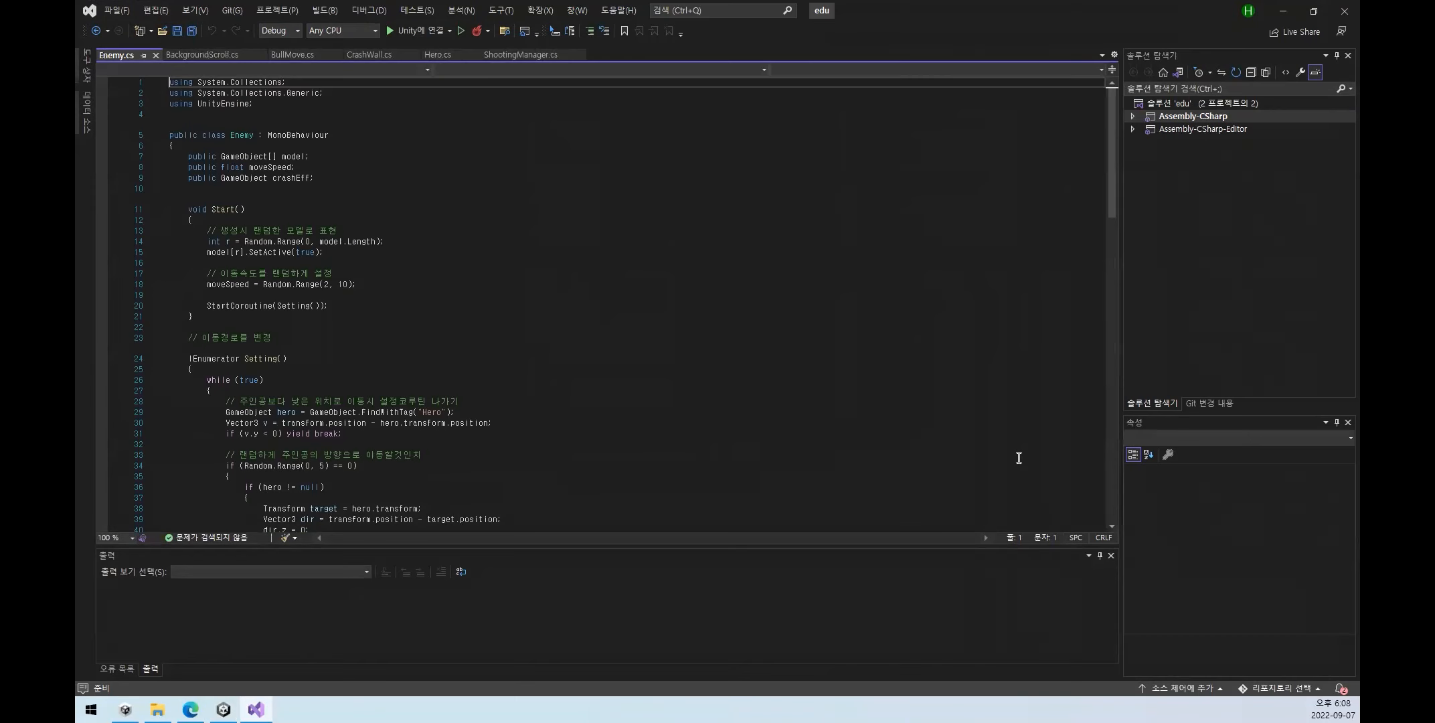
pyautogui.scroll(-4, 536, 335)
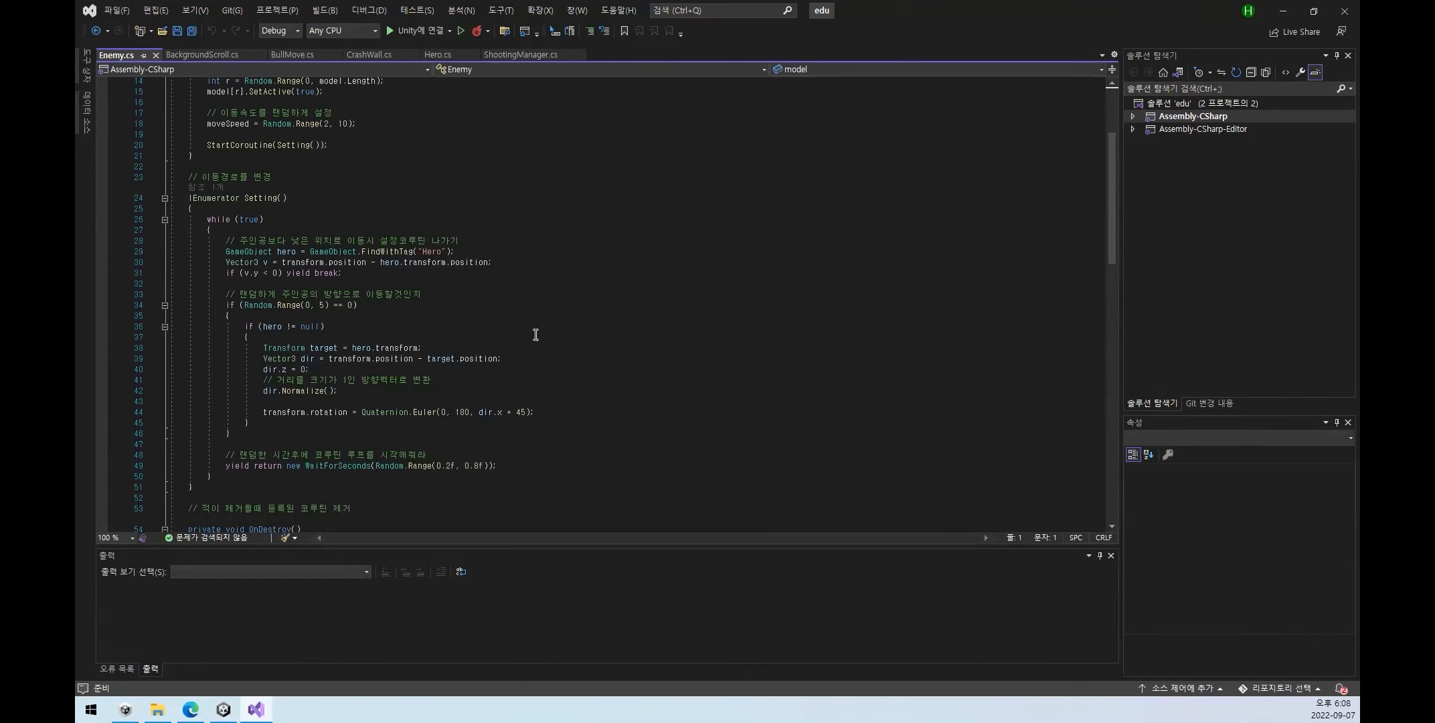
pyautogui.scroll(-10, 535, 329)
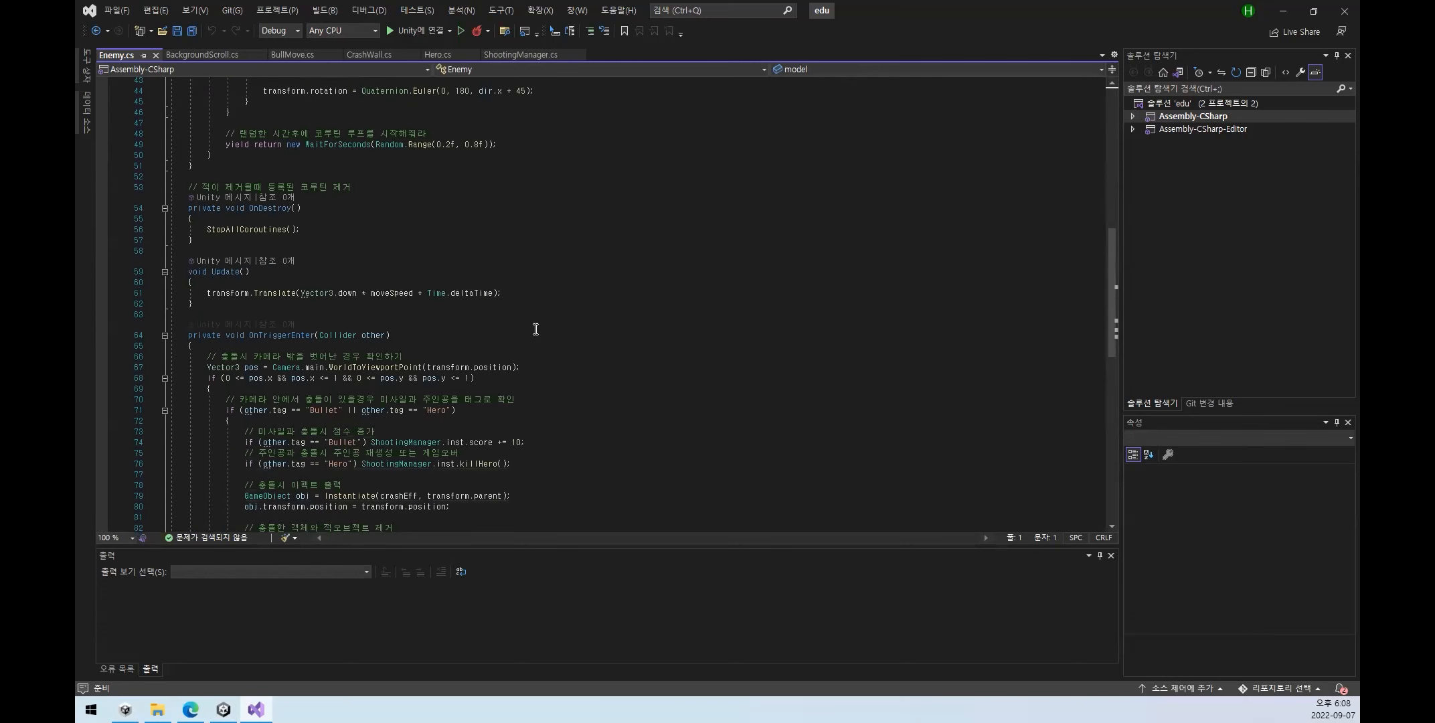
pyautogui.doubleClick(347, 294)
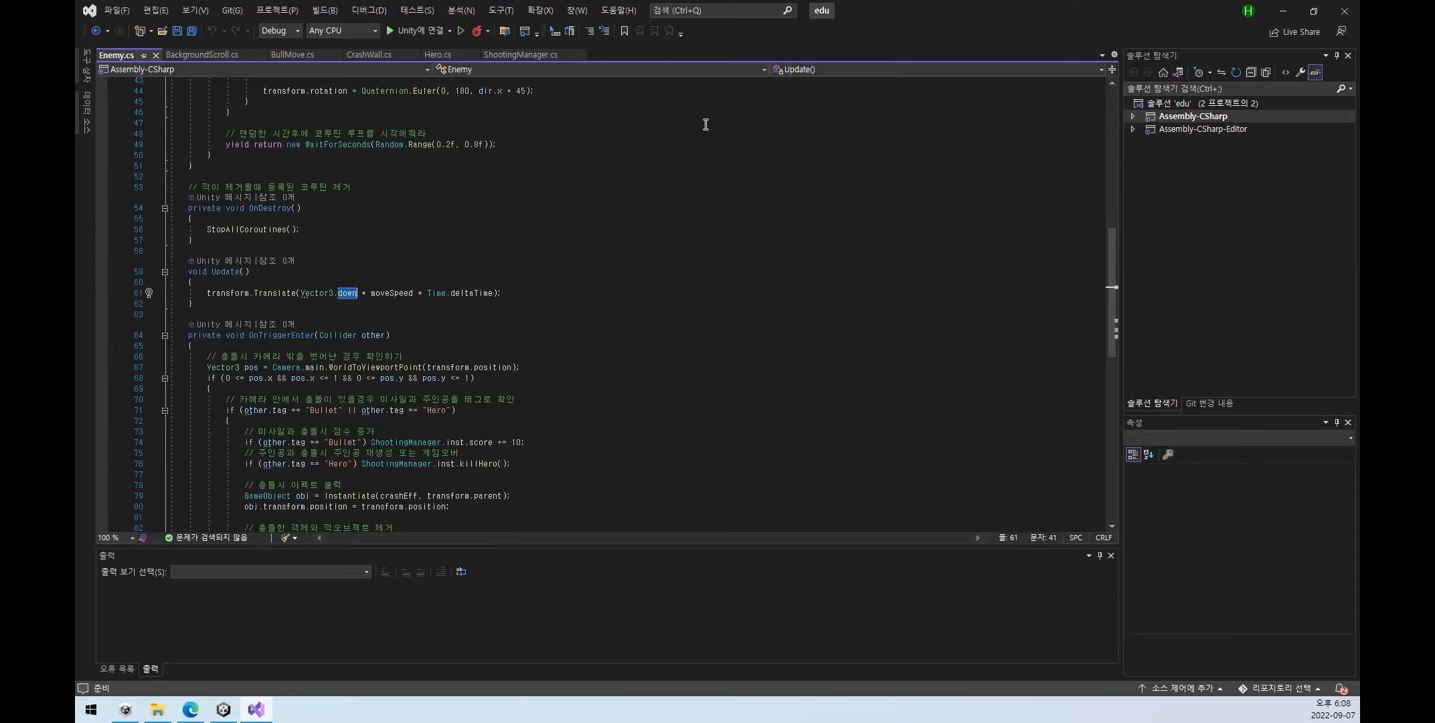
pyautogui.hotkey('alt', 'Tab')
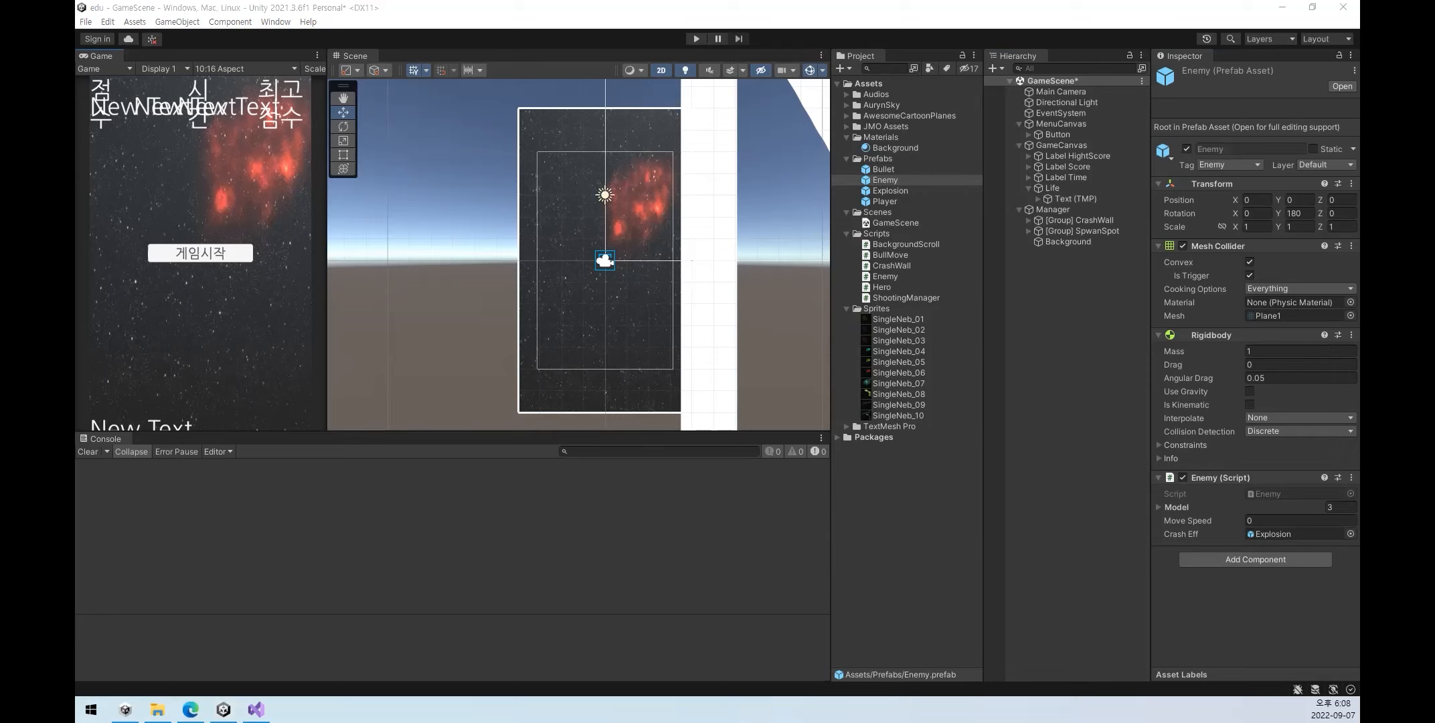
# - Draw a freehand upward arrow over the Game view and a downward arrow over the Scene view, and erase both annotations
pyautogui.moveTo(195, 374); pyautogui.dragTo(189, 155)
pyautogui.moveTo(149, 180)
pyautogui.mouseDown()
pyautogui.moveTo(190, 156)
pyautogui.moveTo(286, 216)
pyautogui.mouseUp()
pyautogui.moveTo(573, 122)
pyautogui.mouseDown()
pyautogui.moveTo(563, 139)
pyautogui.moveTo(591, 274)
pyautogui.mouseUp()
pyautogui.moveTo(553, 199)
pyautogui.mouseDown()
pyautogui.moveTo(573, 241)
pyautogui.moveTo(653, 182)
pyautogui.mouseUp()
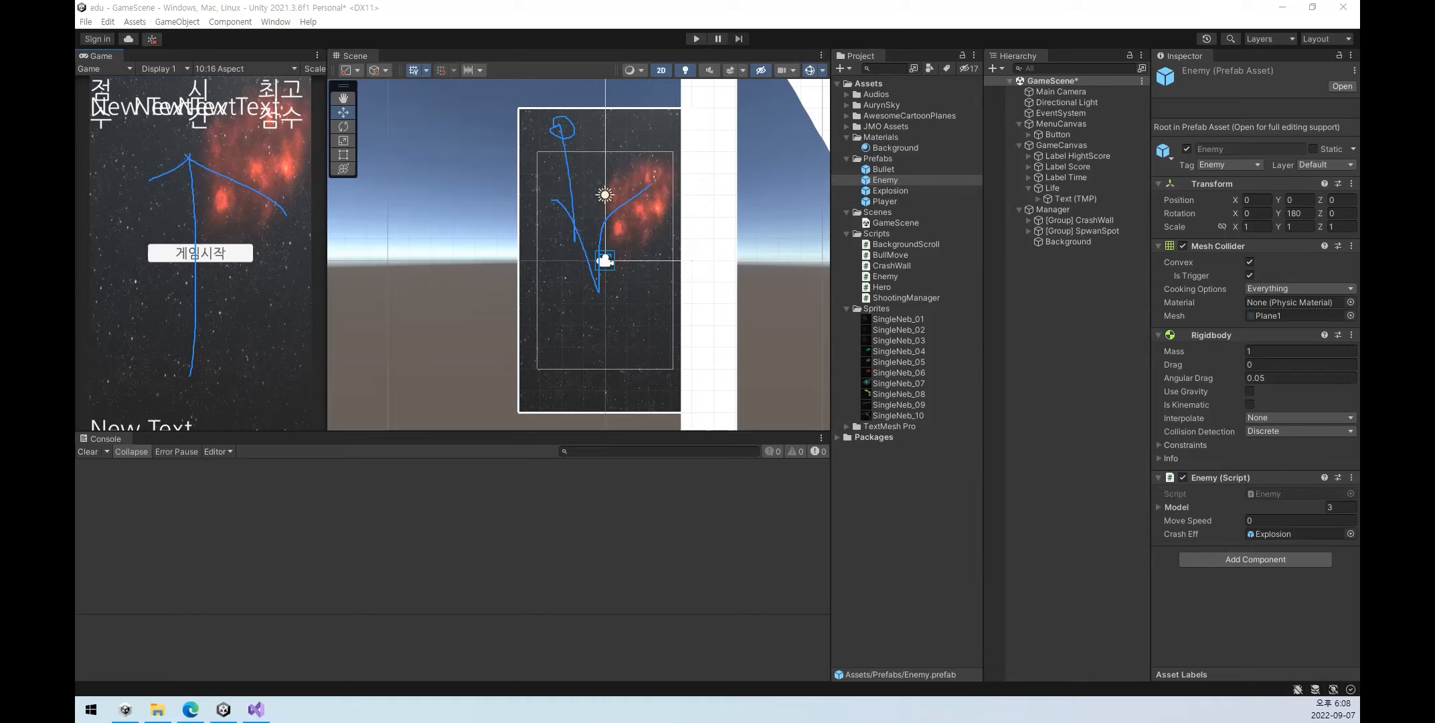
pyautogui.press('e')
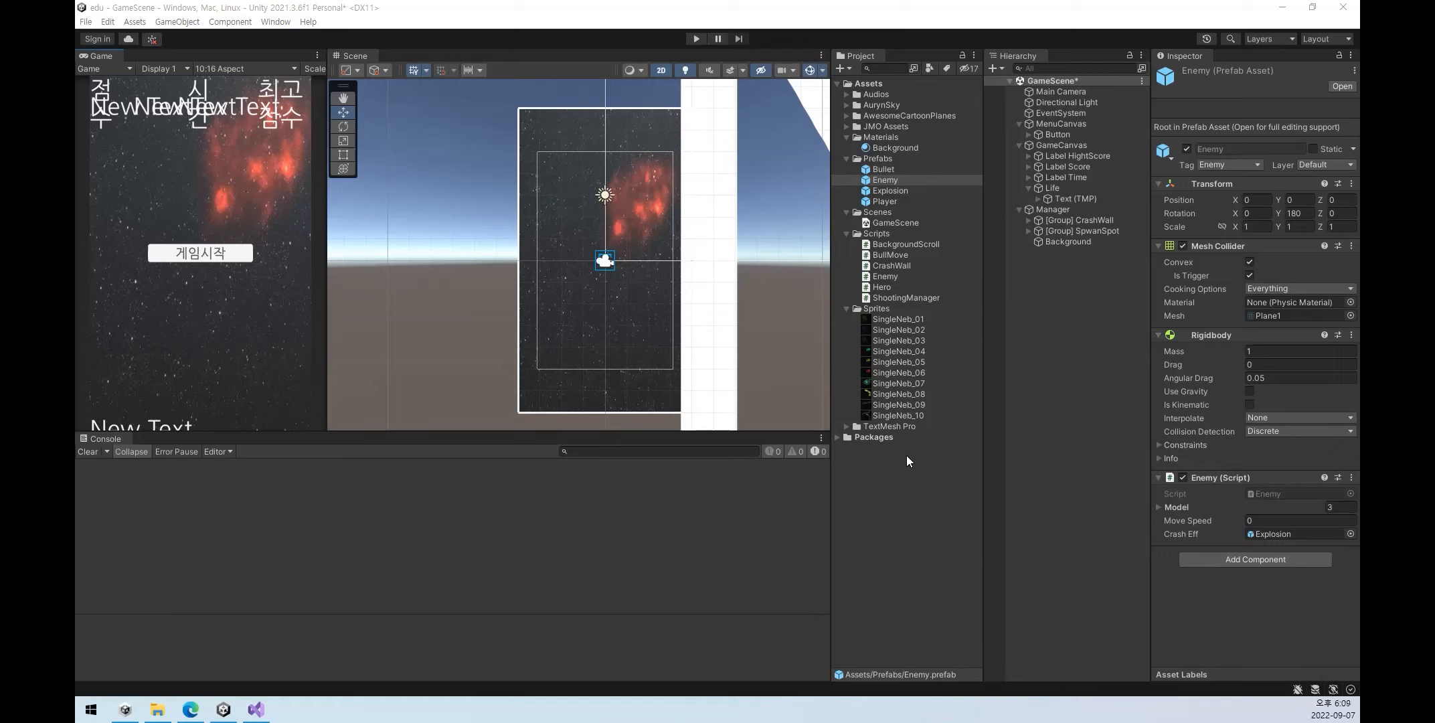
# - Save GameScene and show the Background object's components
pyautogui.click(1056, 368)
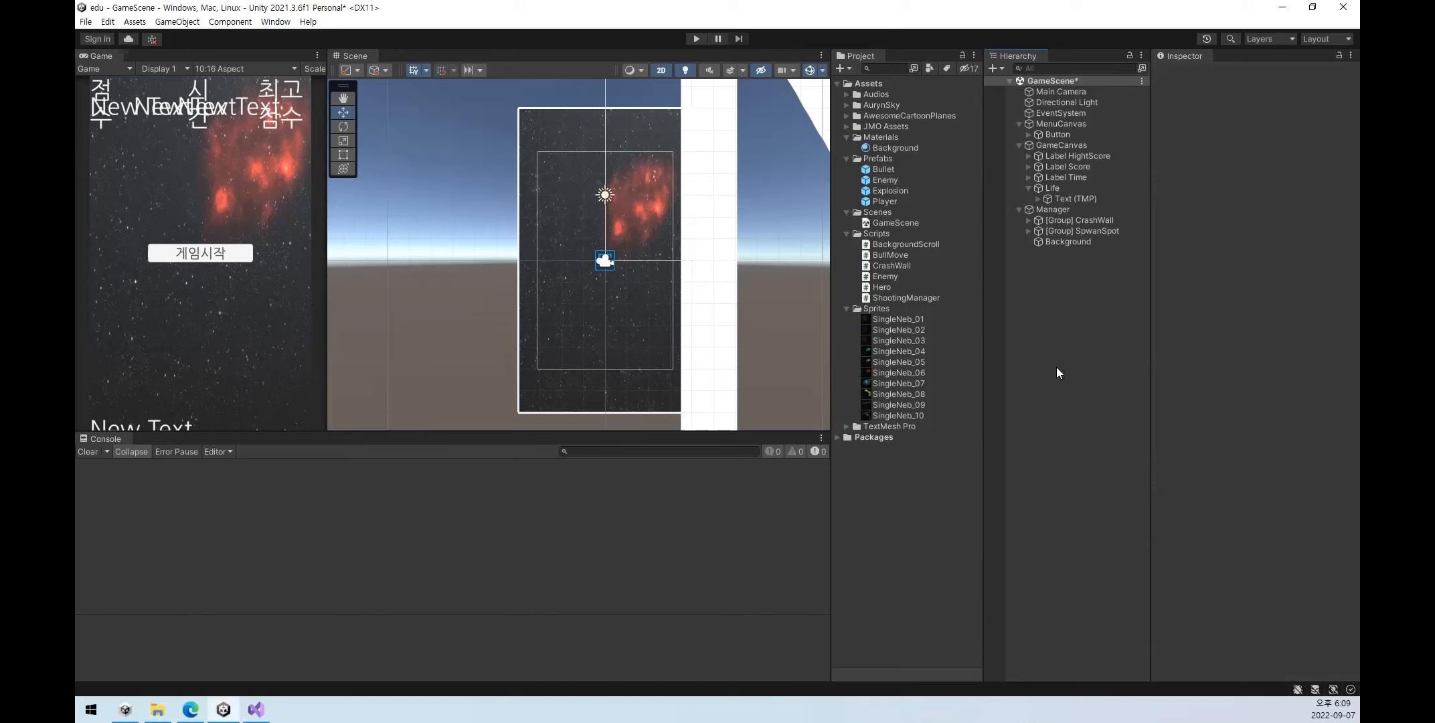
pyautogui.hotkey('ctrl', 's')
pyautogui.click(1060, 244)
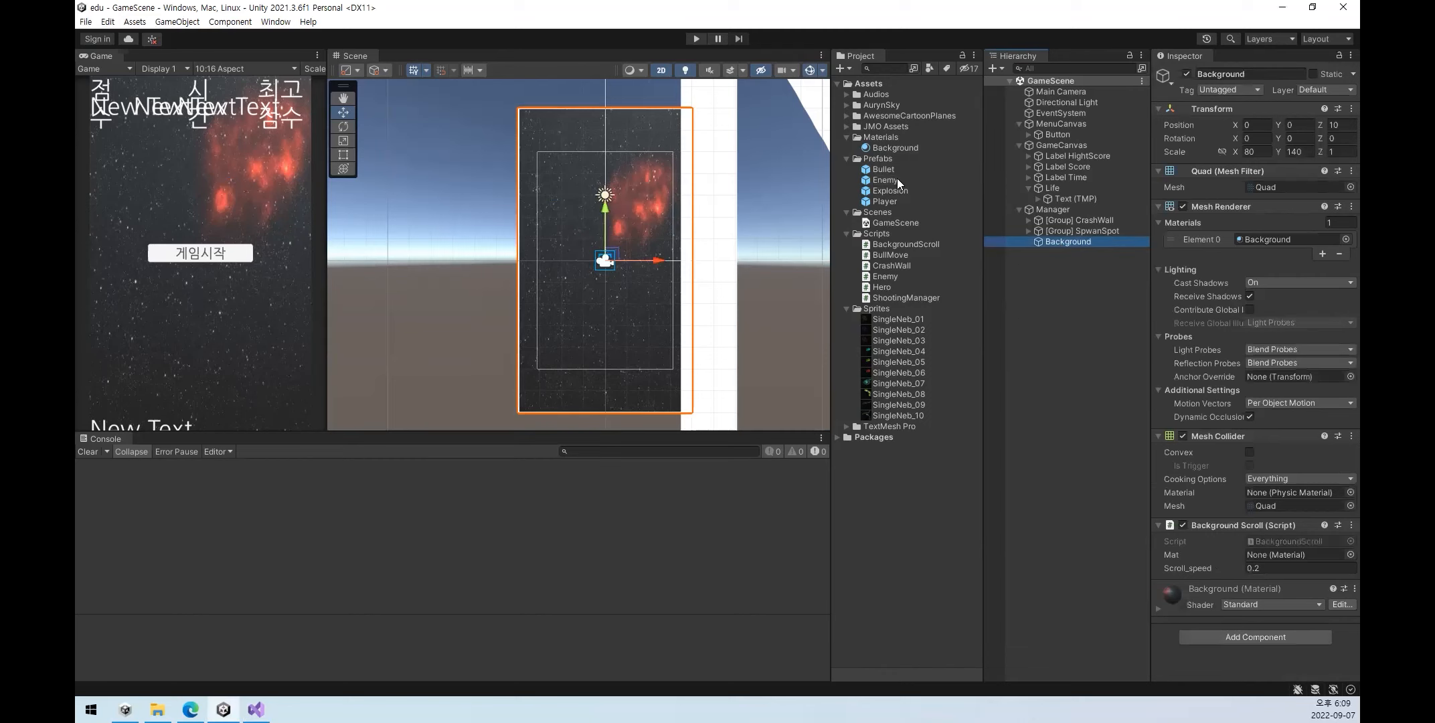
# - Add the Audio_BGM clip from the Audios folder to the Manager object as an Audio Source
pyautogui.click(846, 95)
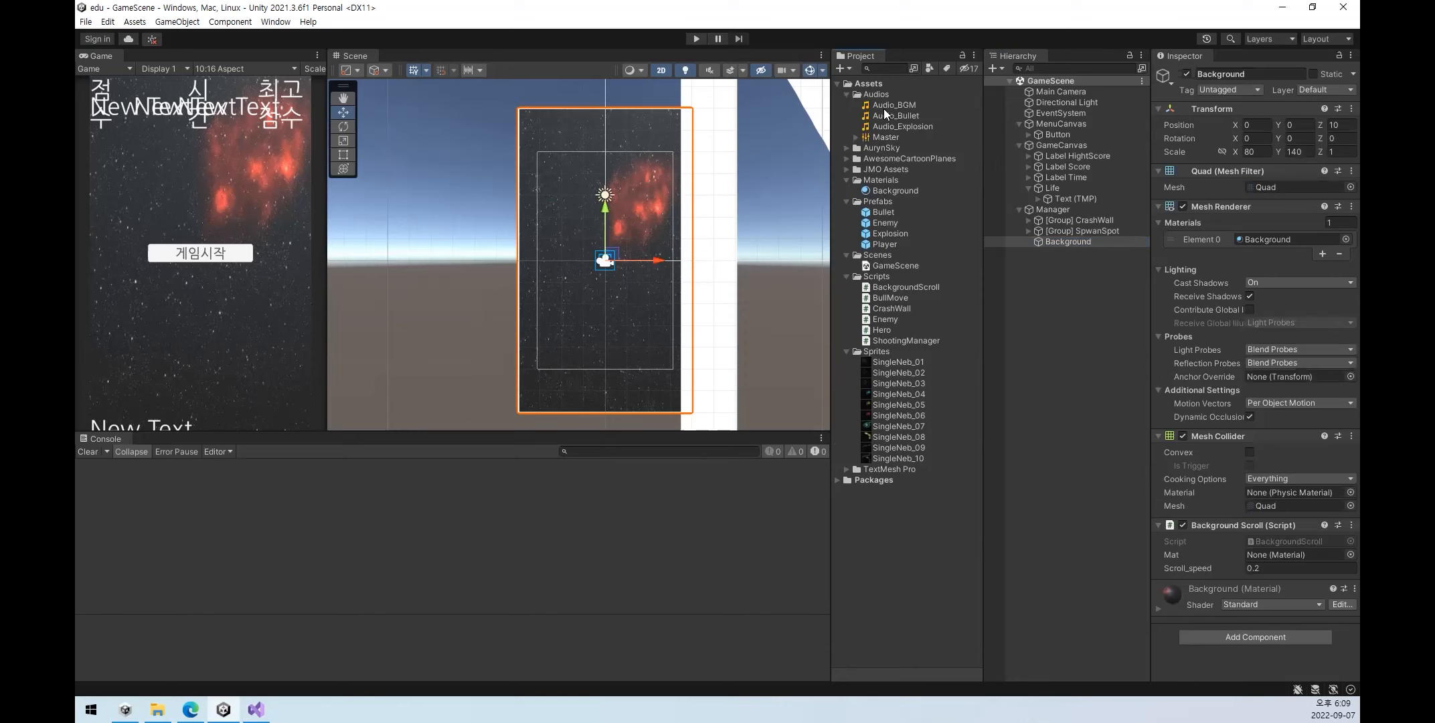
pyautogui.click(1050, 243)
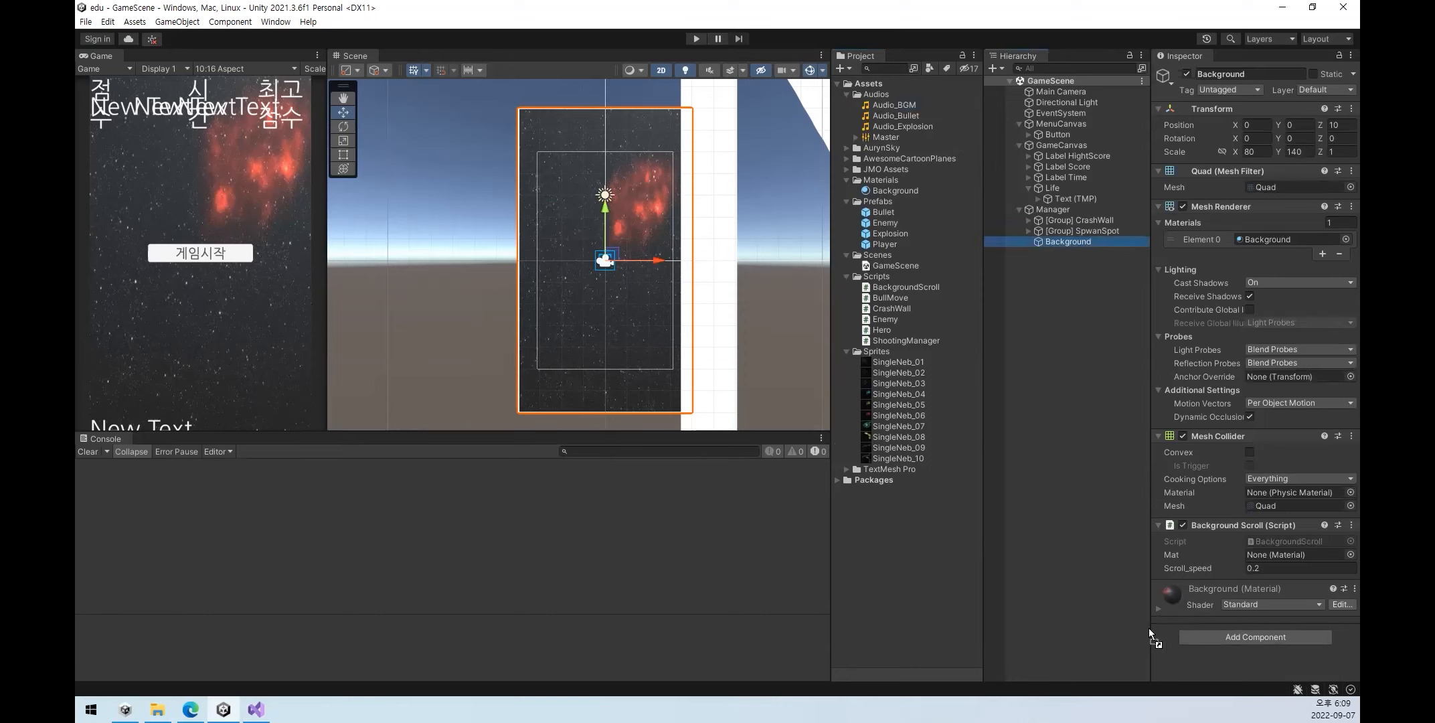
pyautogui.moveTo(1050, 242); pyautogui.dragTo(1066, 240)
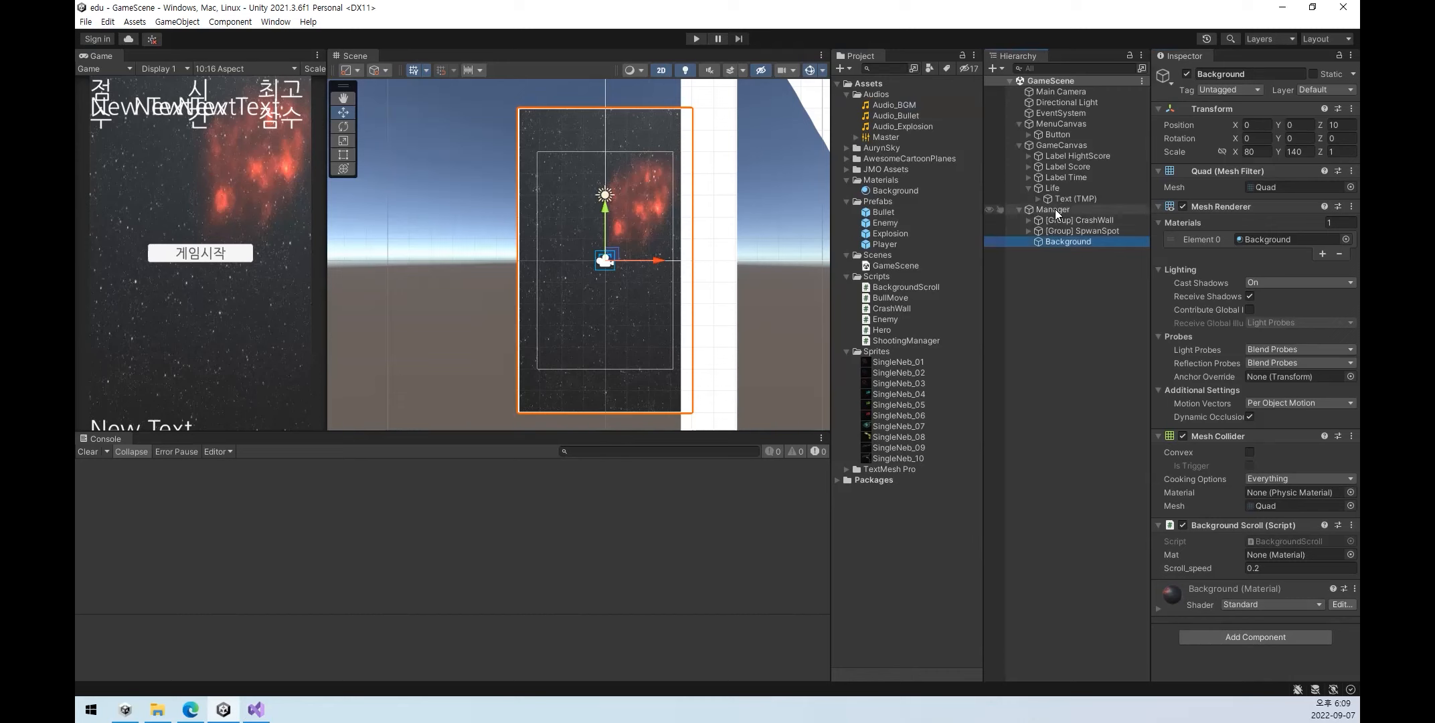
pyautogui.click(1055, 210)
pyautogui.moveTo(893, 102); pyautogui.dragTo(1225, 553)
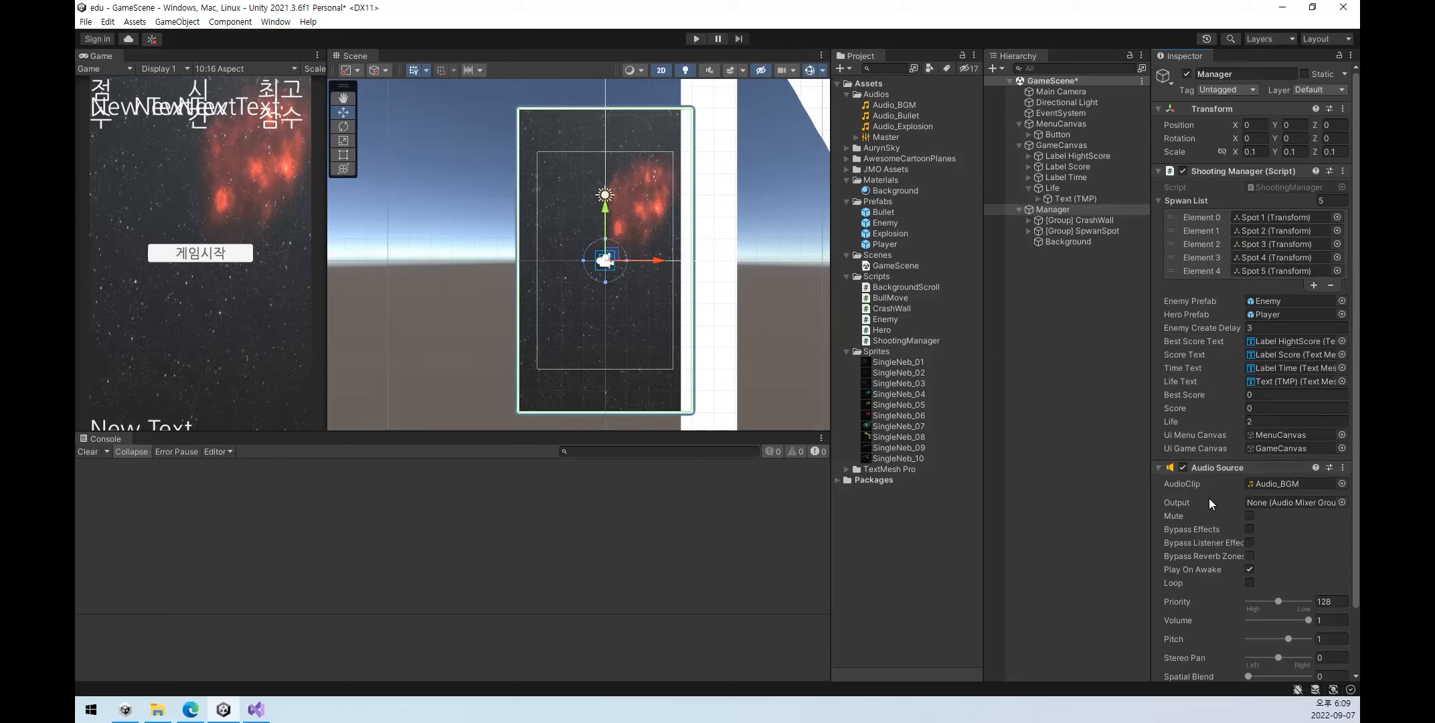
# - Route the Manager object's Audio Source output to the Background group of the Master audio mixer
pyautogui.moveTo(1209, 501)
pyautogui.click(856, 137)
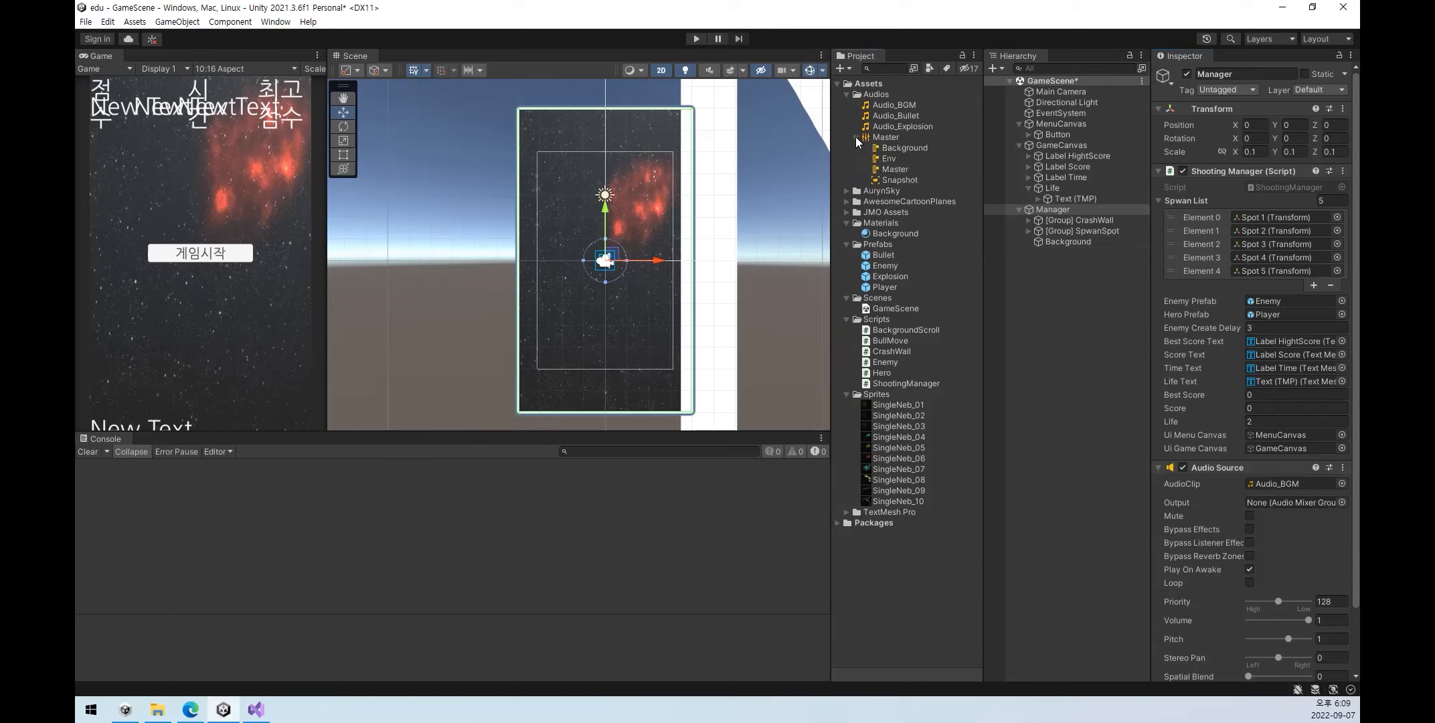
pyautogui.moveTo(899, 146); pyautogui.dragTo(1288, 503)
# - Open the Master audio mixer and dock its window beside the Scene view
pyautogui.click(890, 139)
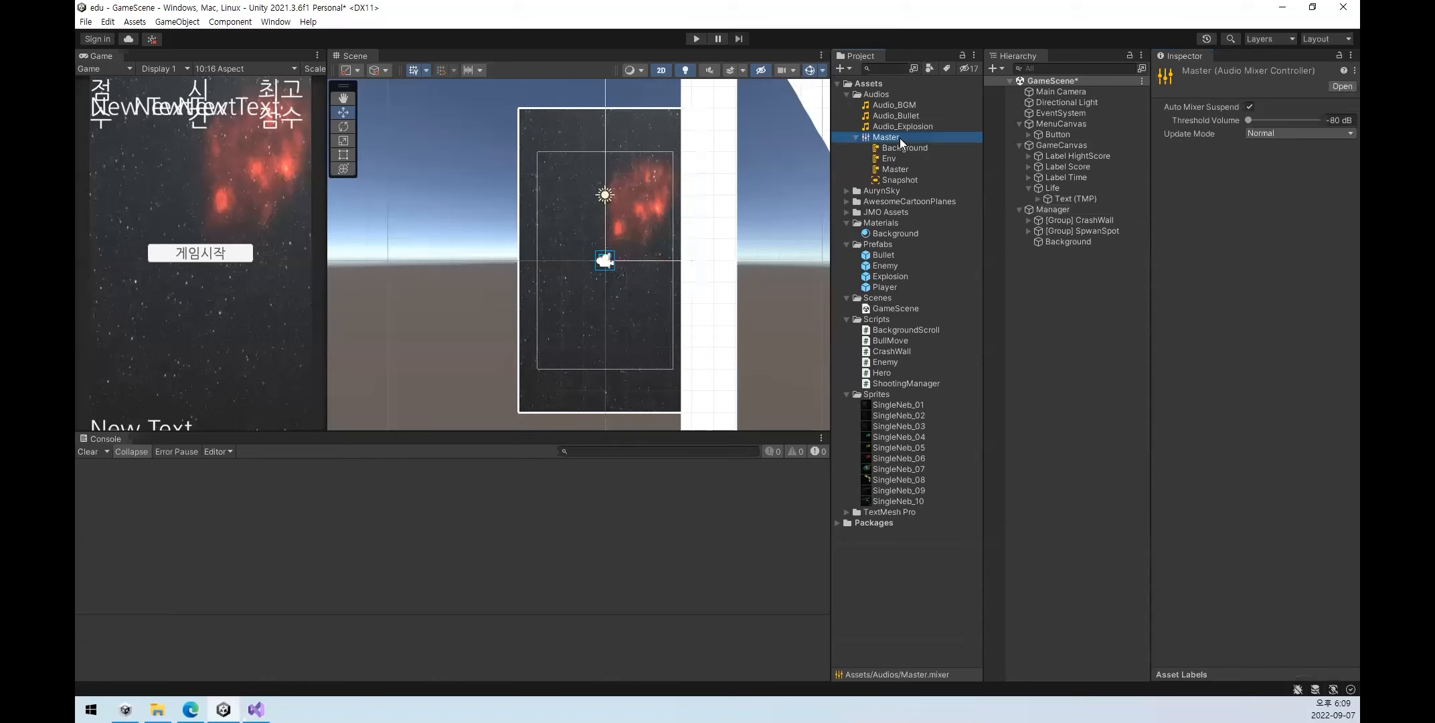
pyautogui.doubleClick(899, 138)
pyautogui.moveTo(920, 56); pyautogui.dragTo(447, 59)
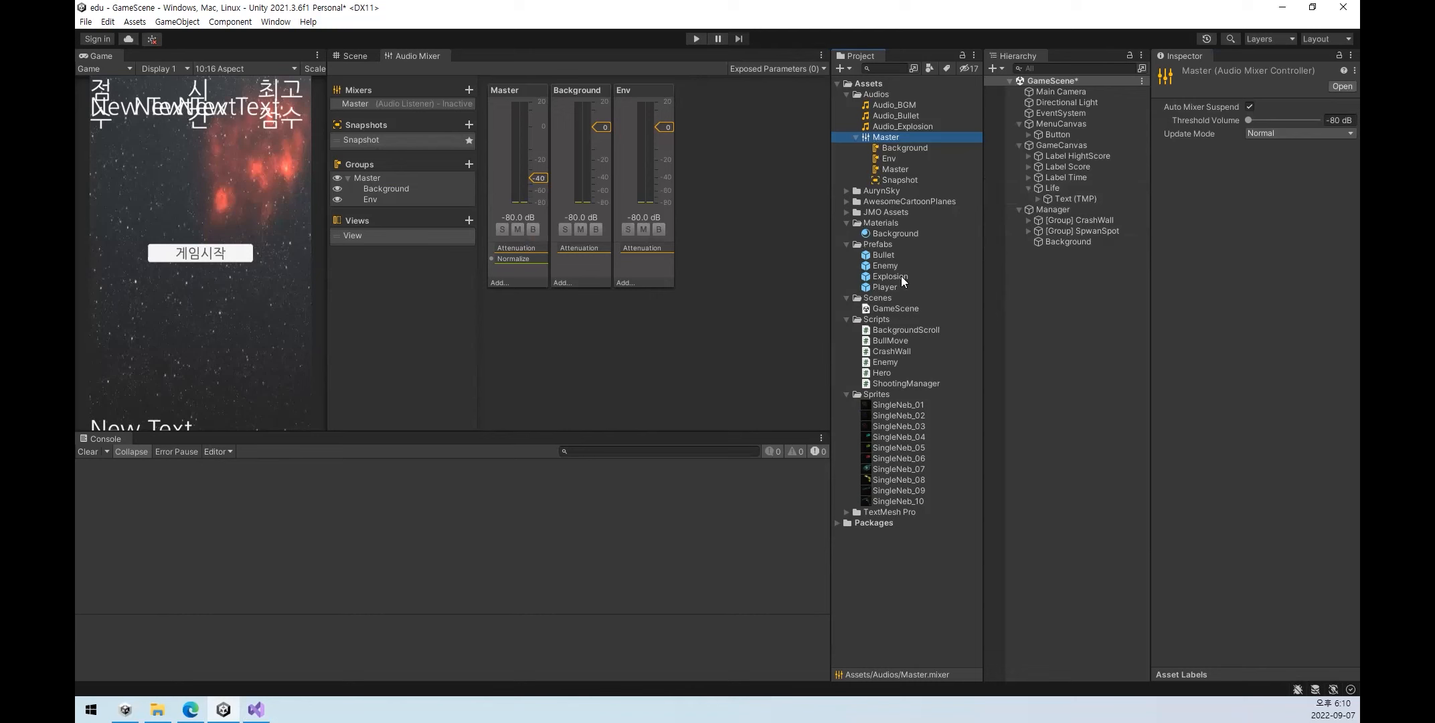
# - Add the Audio_Explosion clip to the Explosion prefab as an Audio Source and route its output to the Master mixer's Env group
pyautogui.click(883, 255)
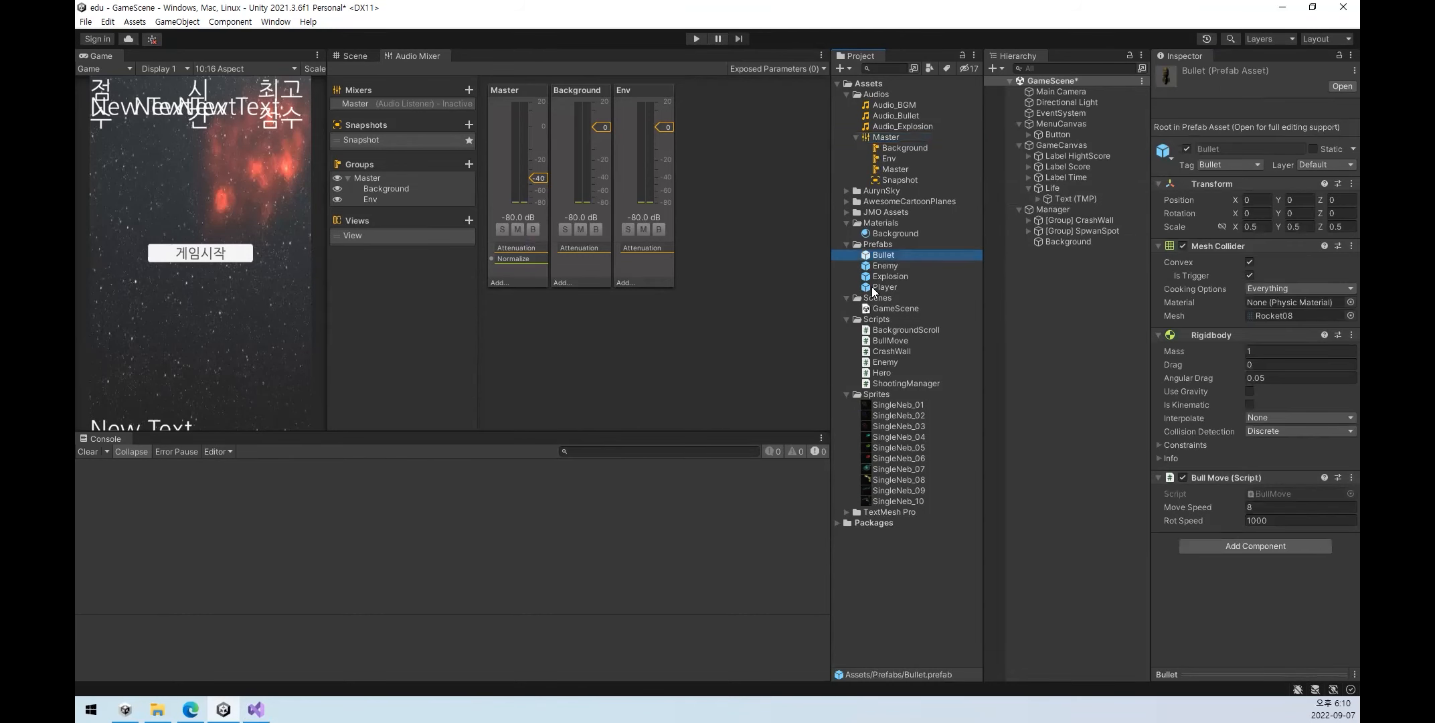
pyautogui.click(885, 275)
pyautogui.scroll(-5, 1212, 435)
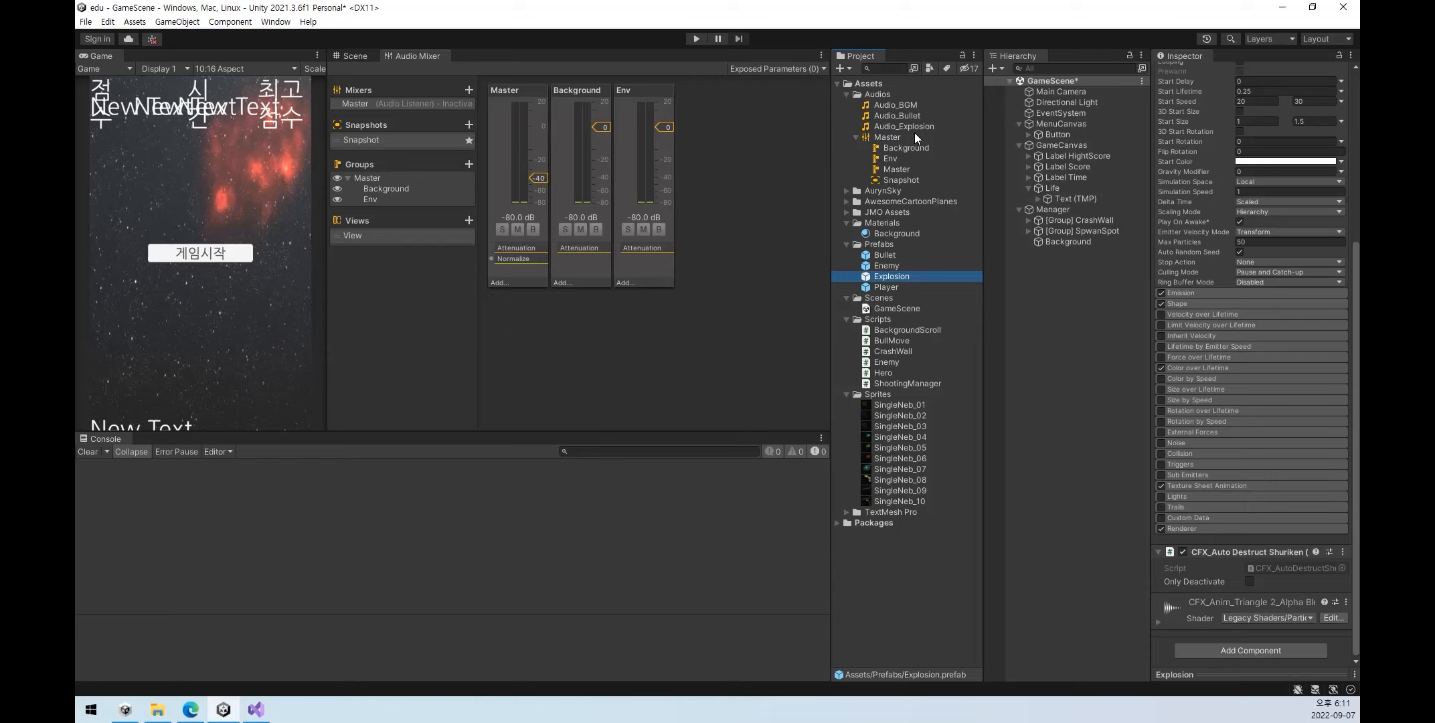
pyautogui.moveTo(904, 125); pyautogui.dragTo(1166, 656)
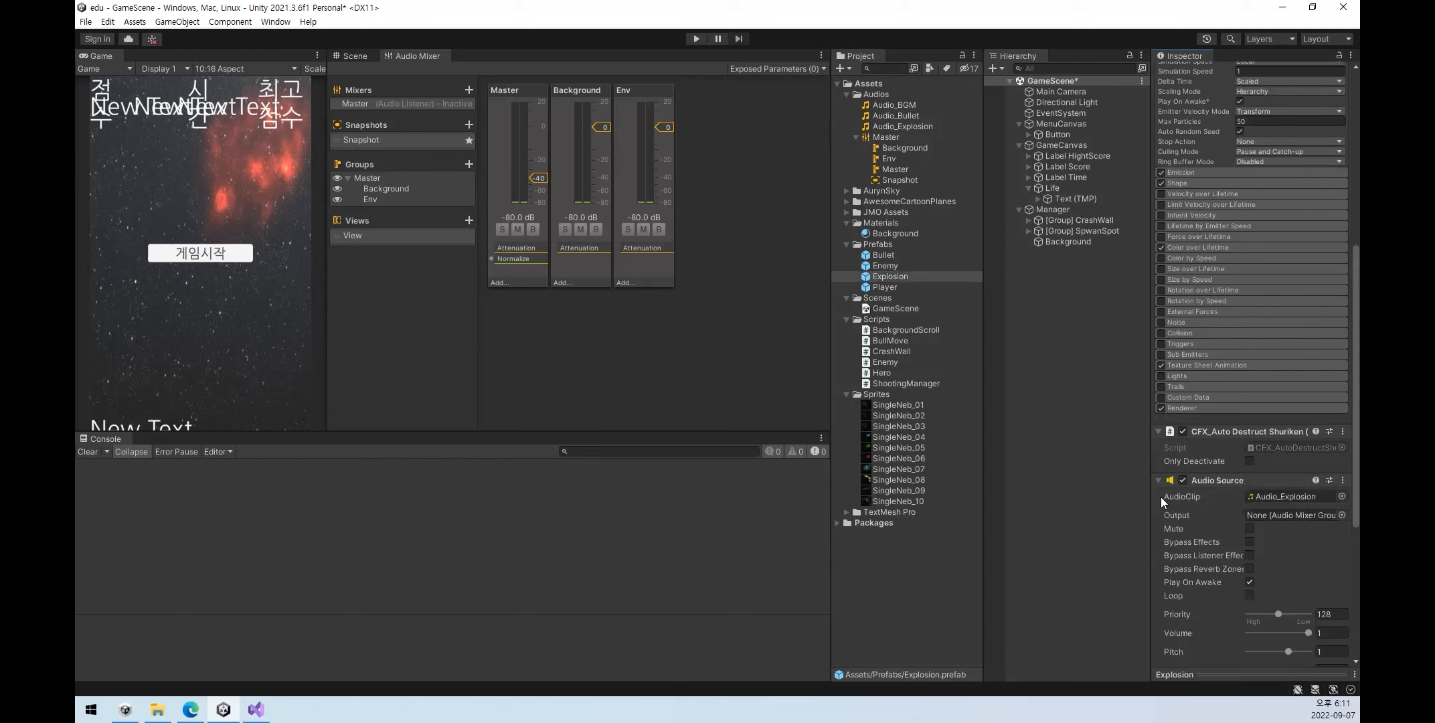
pyautogui.scroll(-3, 1166, 591)
pyautogui.click(1158, 586)
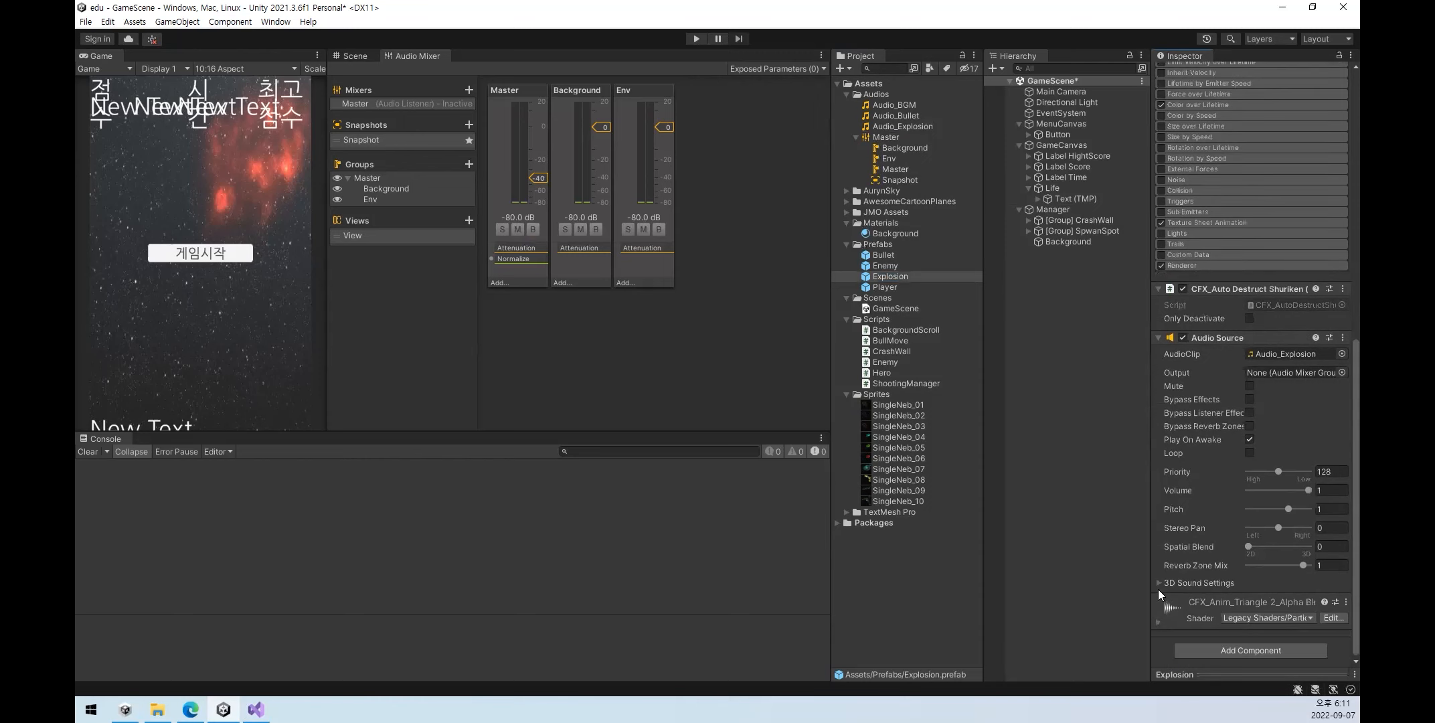
pyautogui.moveTo(887, 159); pyautogui.dragTo(1260, 372)
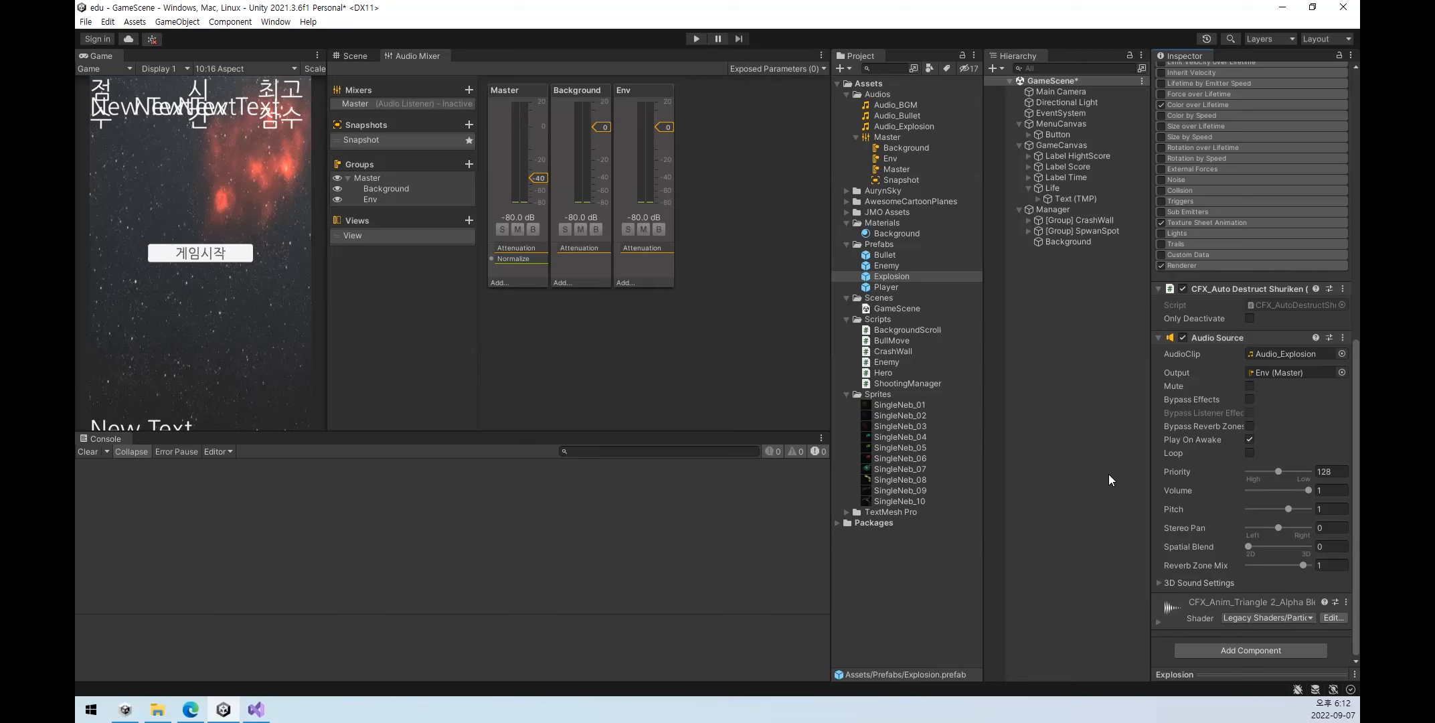
pyautogui.click(856, 137)
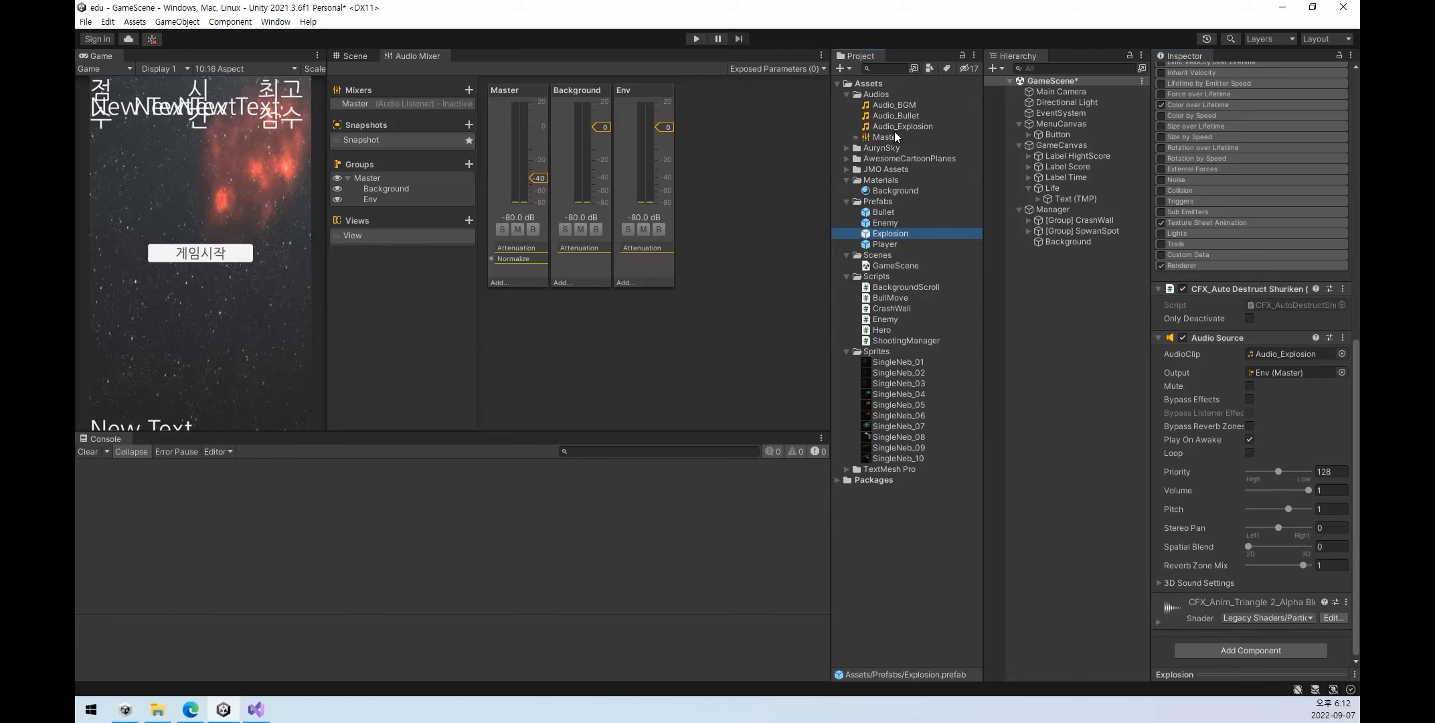
# - Review the Audio Source settings of the Manager object, including its Volume slider, and of the Explosion prefab
pyautogui.click(1057, 210)
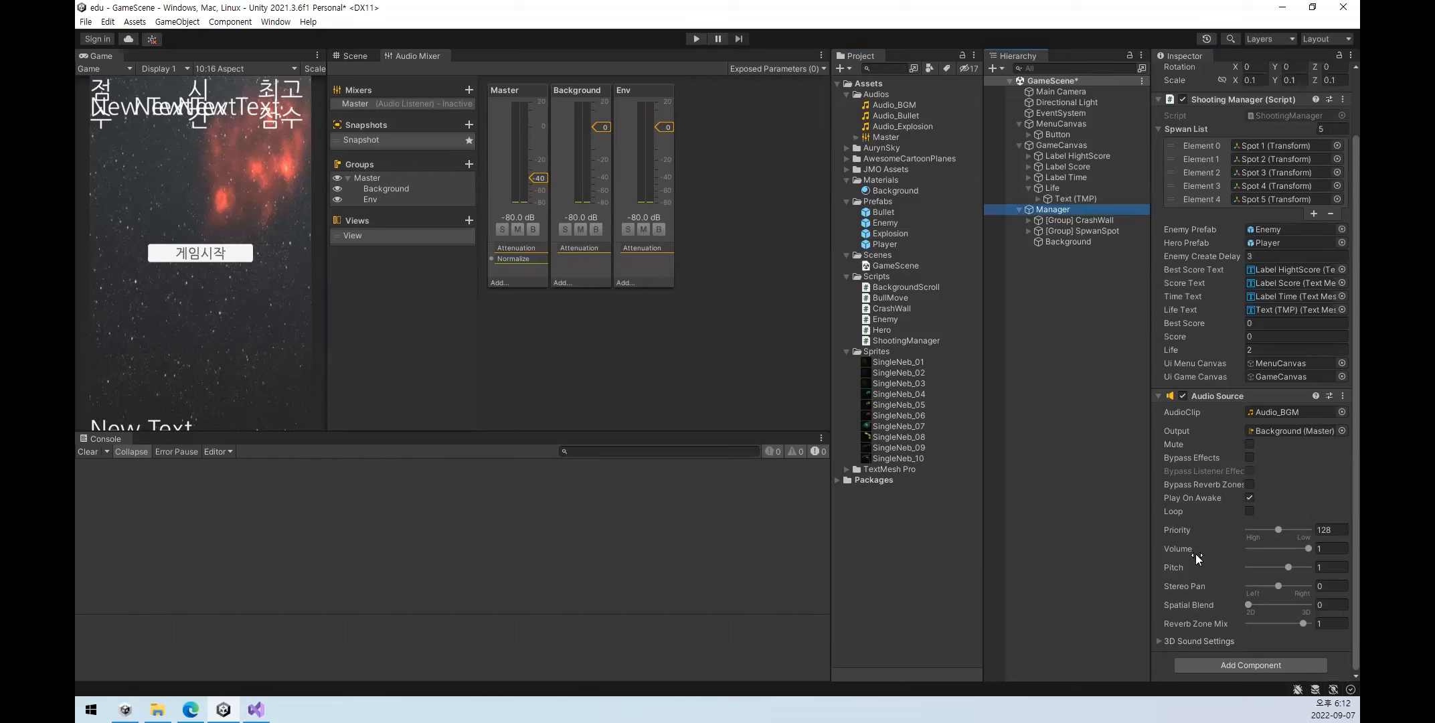
pyautogui.moveTo(1309, 550); pyautogui.dragTo(1264, 549)
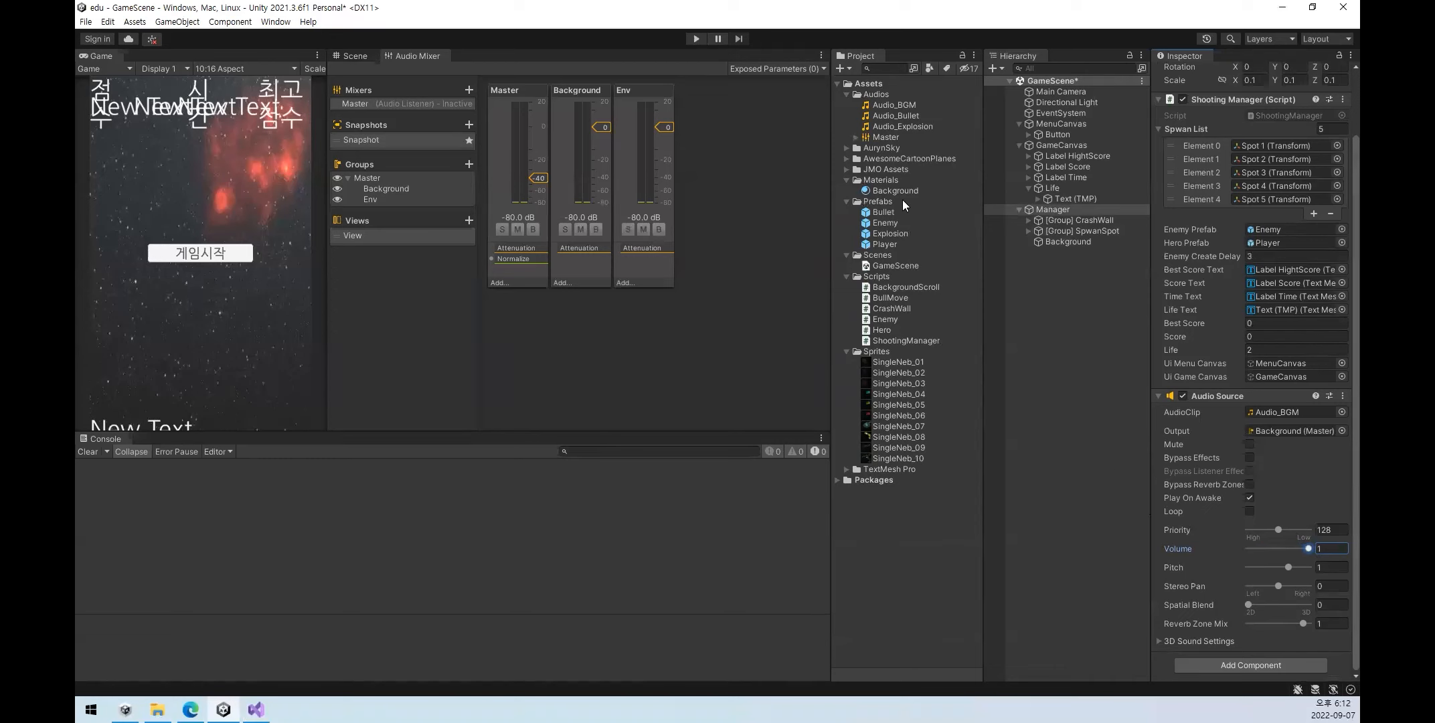
pyautogui.click(891, 234)
pyautogui.scroll(-10, 1215, 545)
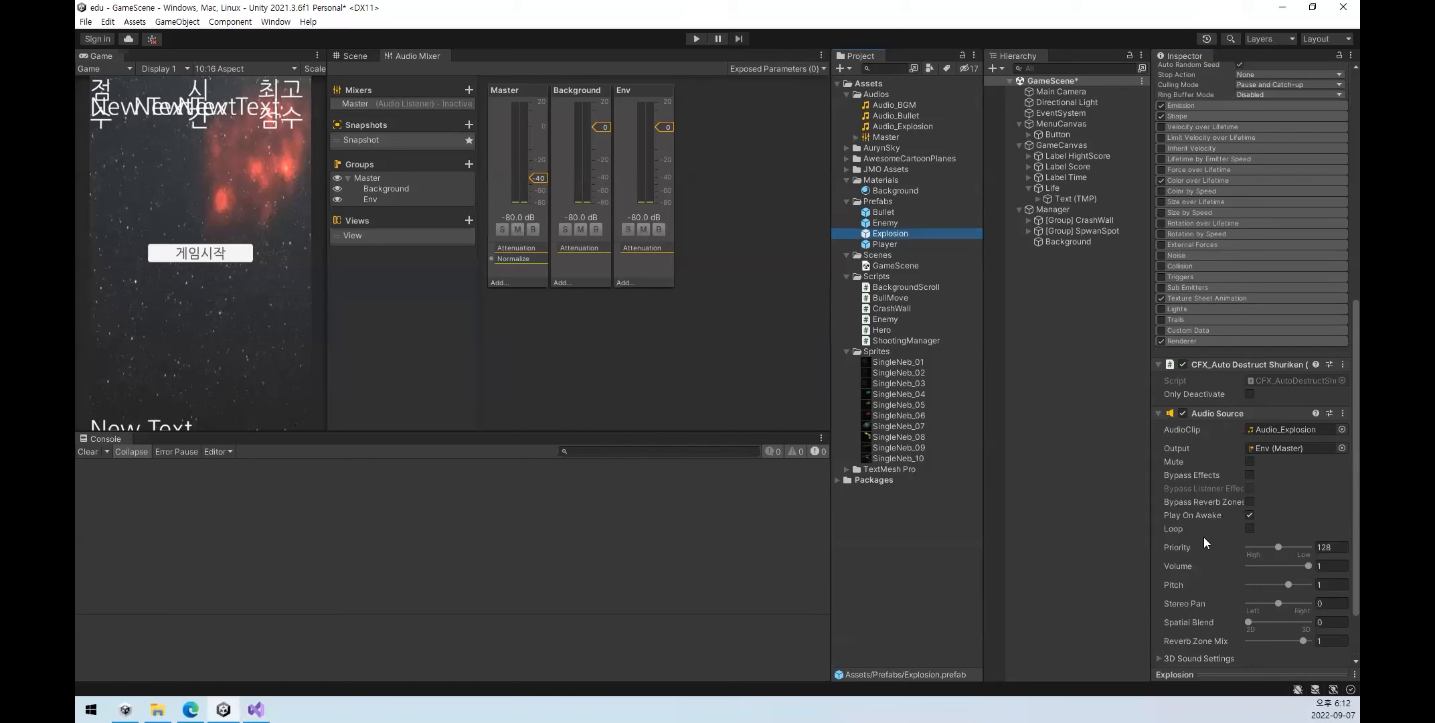
pyautogui.scroll(-3, 1203, 537)
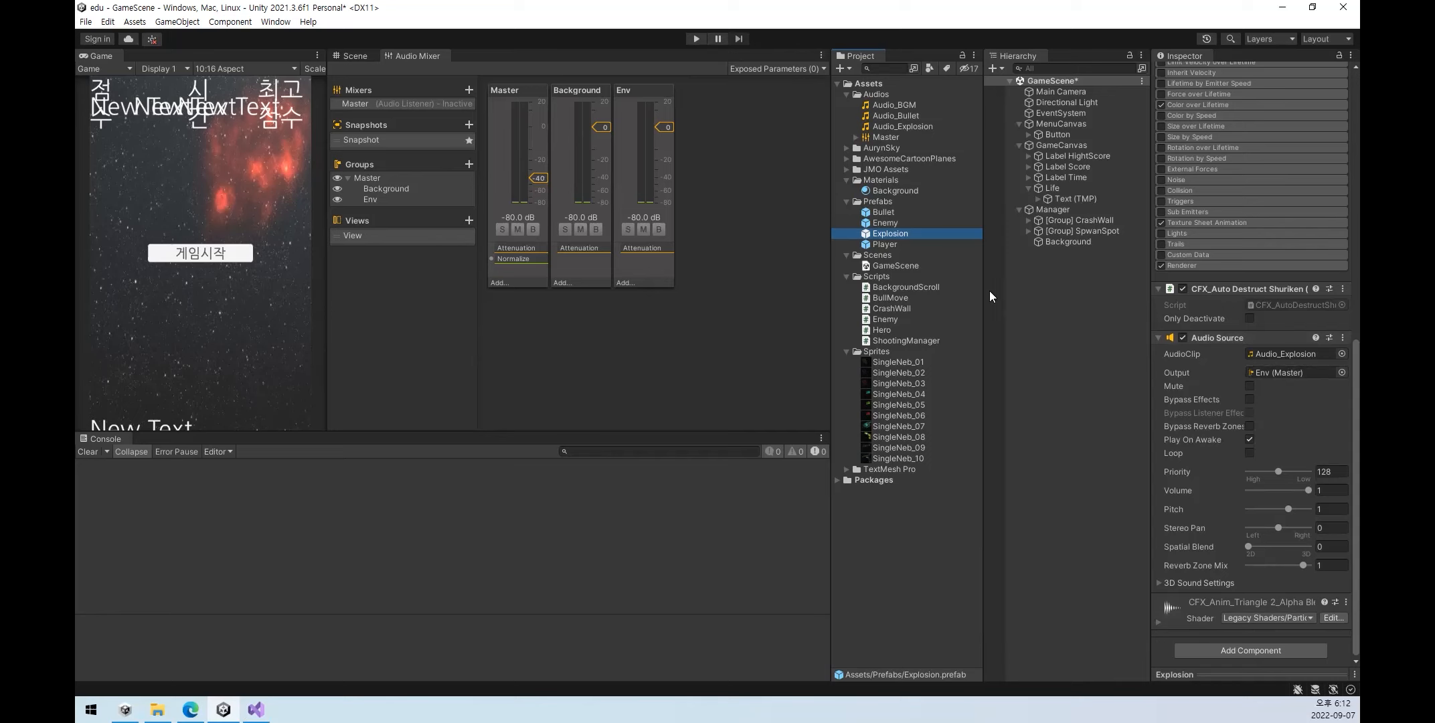
# - Add the Audio_Bullet clip to the Bullet prefab as an Audio Source and route its output to the Master mixer's Env group
pyautogui.click(907, 212)
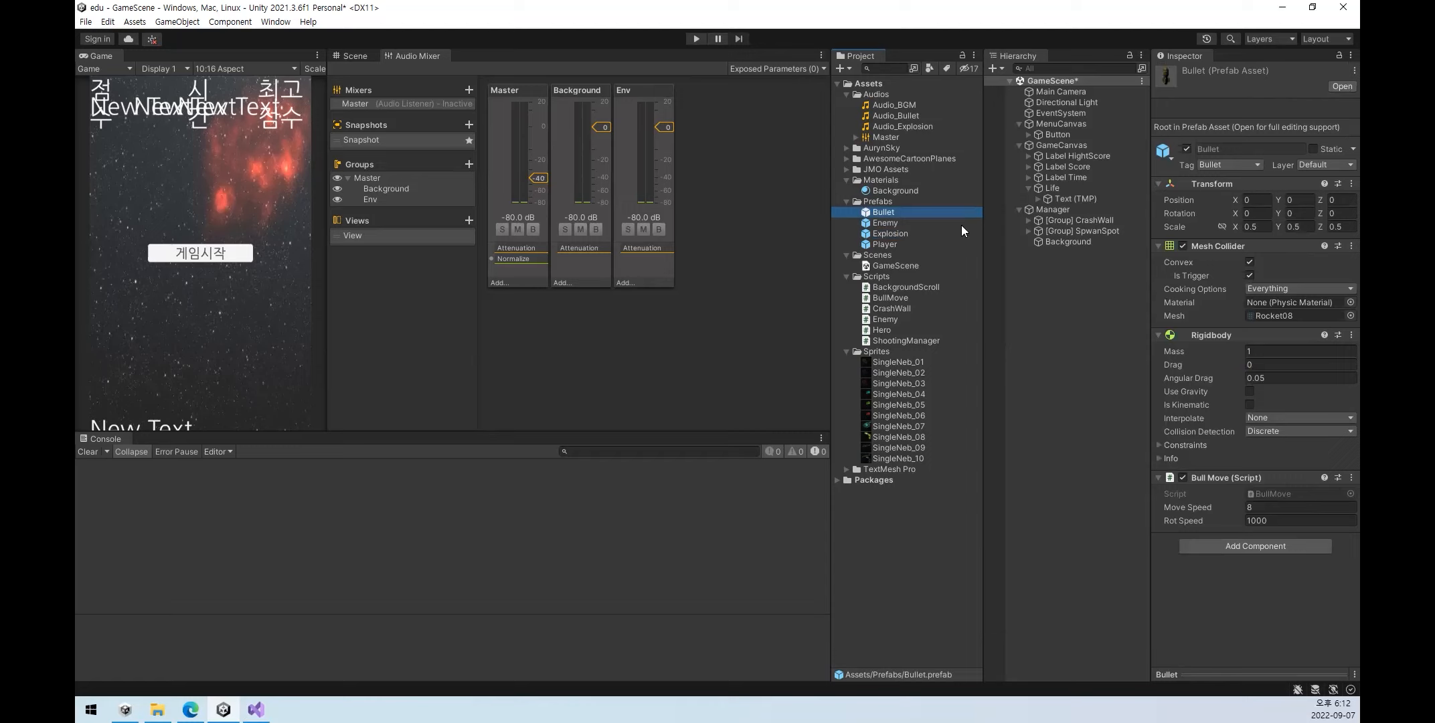
pyautogui.moveTo(895, 116); pyautogui.dragTo(1206, 602)
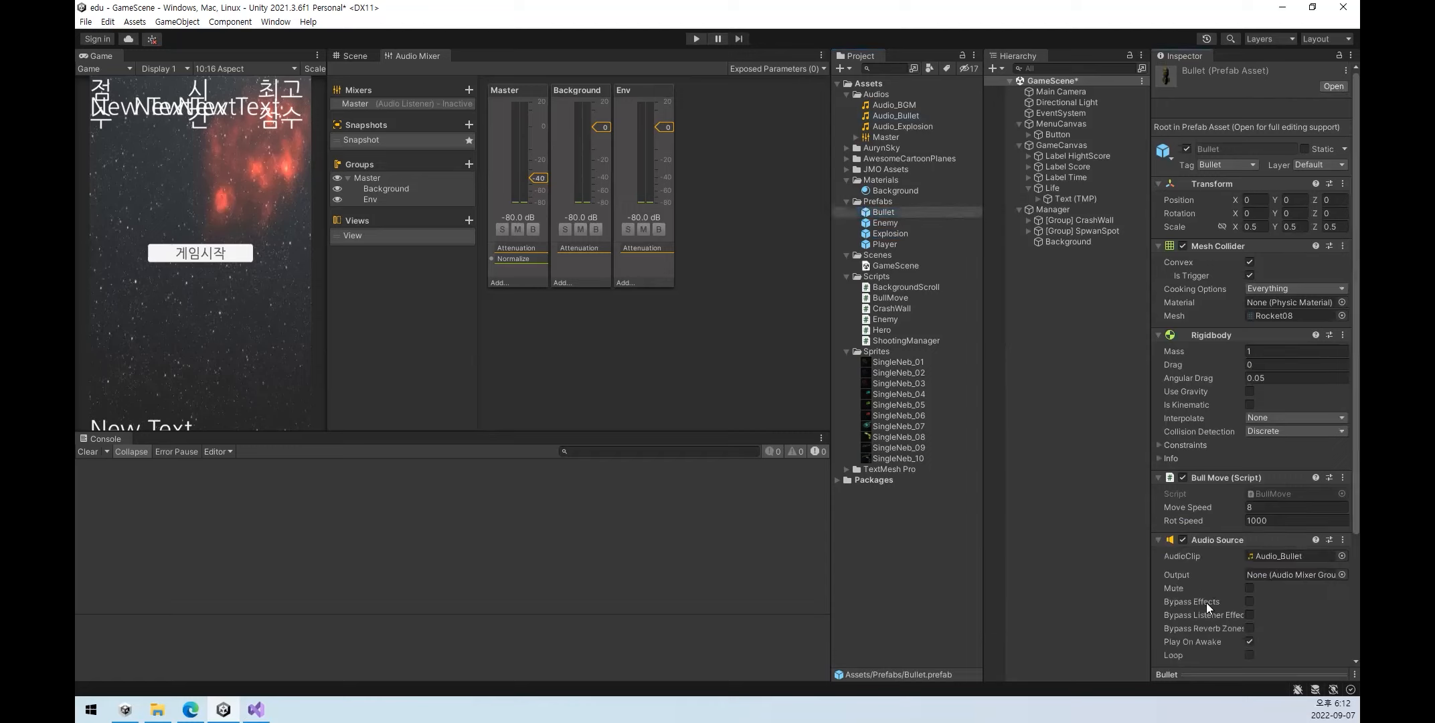
pyautogui.click(856, 137)
pyautogui.moveTo(889, 158); pyautogui.dragTo(1305, 580)
pyautogui.click(856, 136)
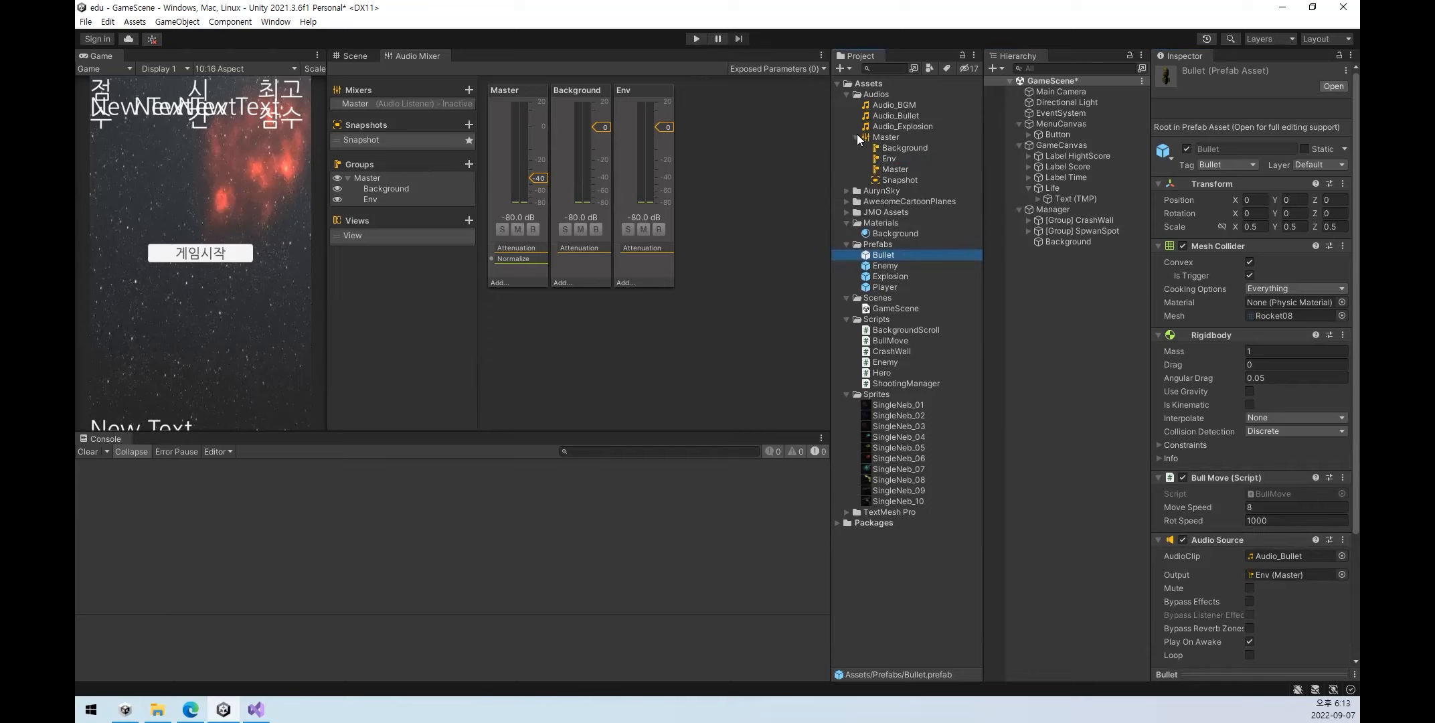
pyautogui.click(1079, 394)
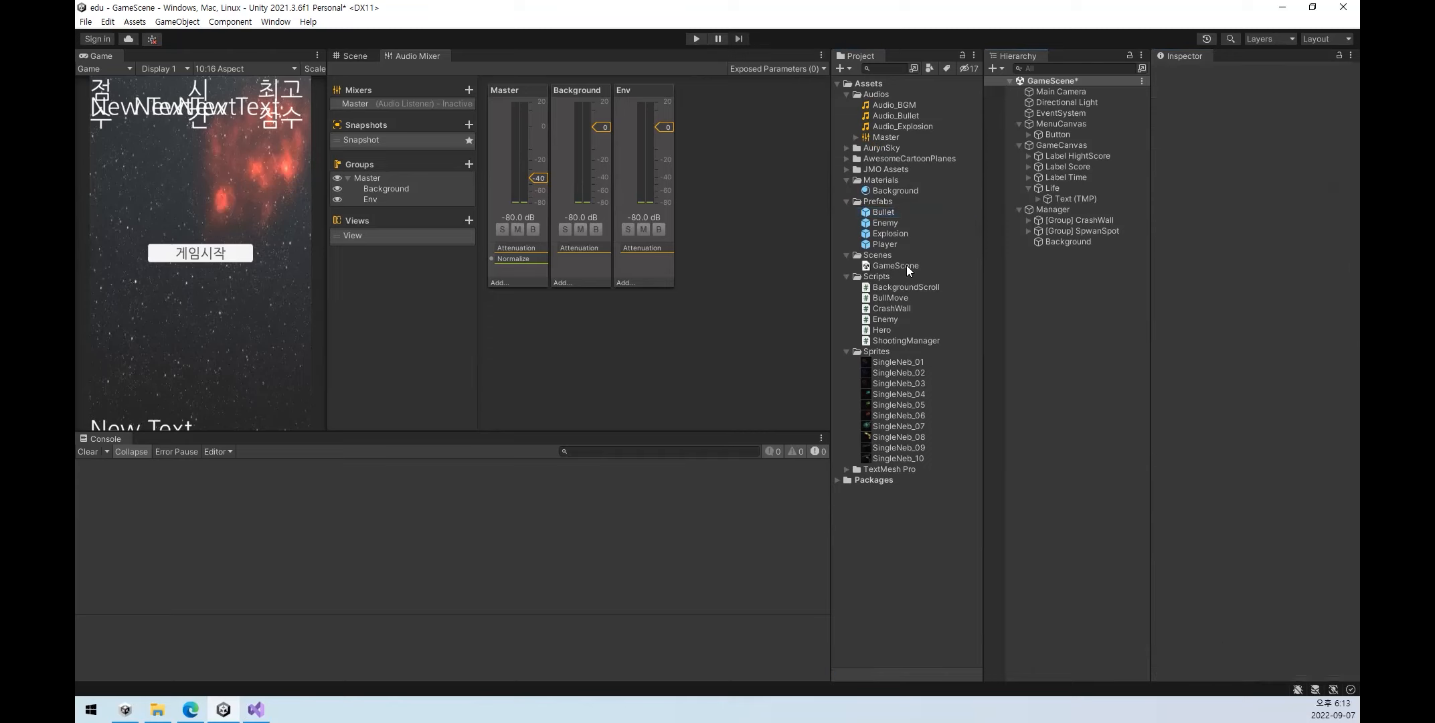
# - Close the Audio Mixer window
pyautogui.rightClick(420, 49)
pyautogui.click(400, 55)
pyautogui.rightClick(401, 55)
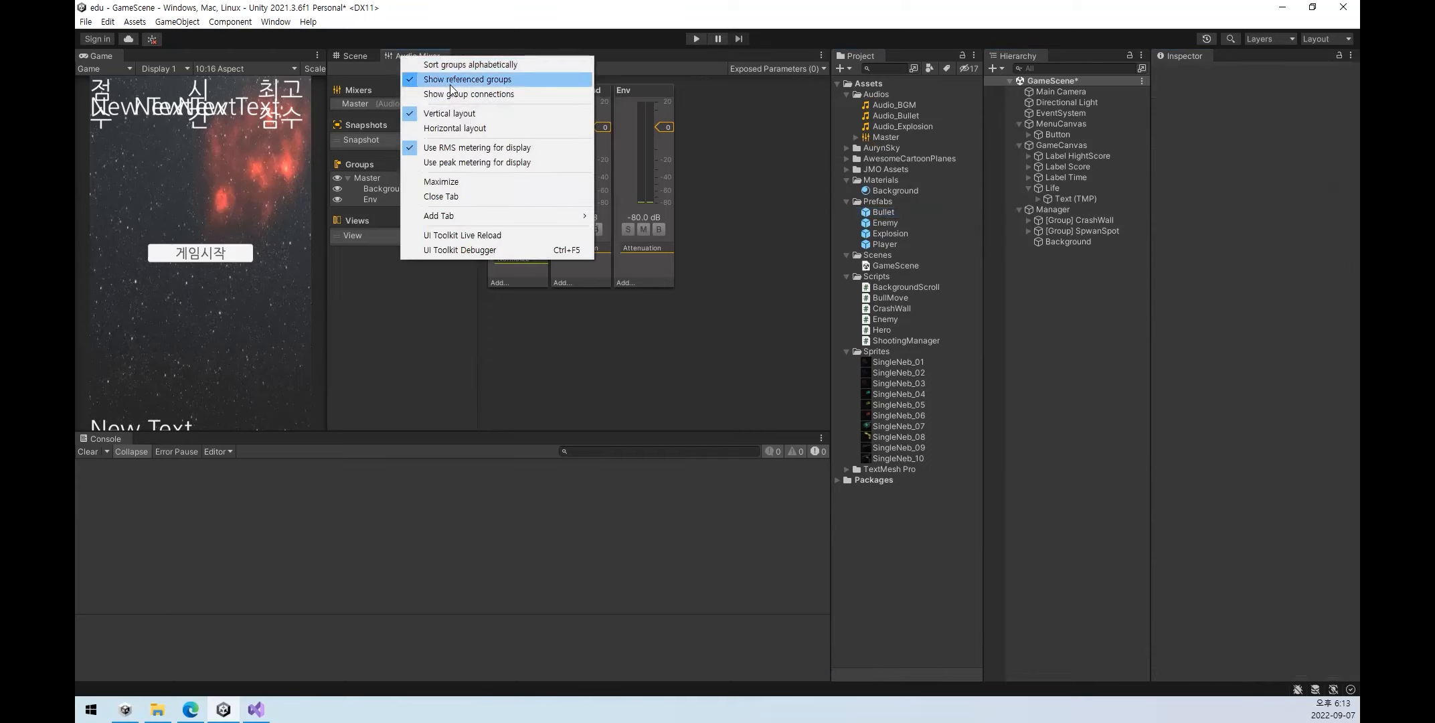
pyautogui.click(466, 196)
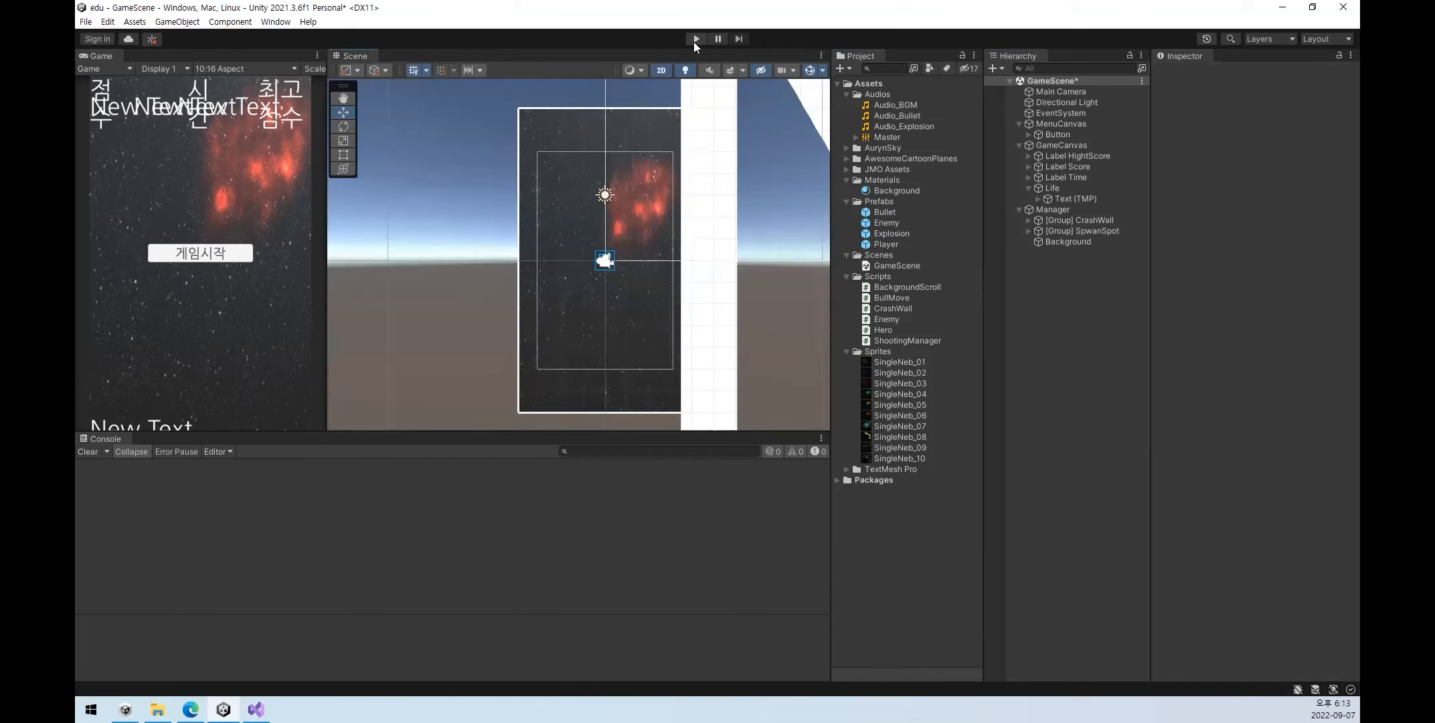
# - Run the game in Play mode to test the start button and sounds, and stop it
pyautogui.click(695, 39)
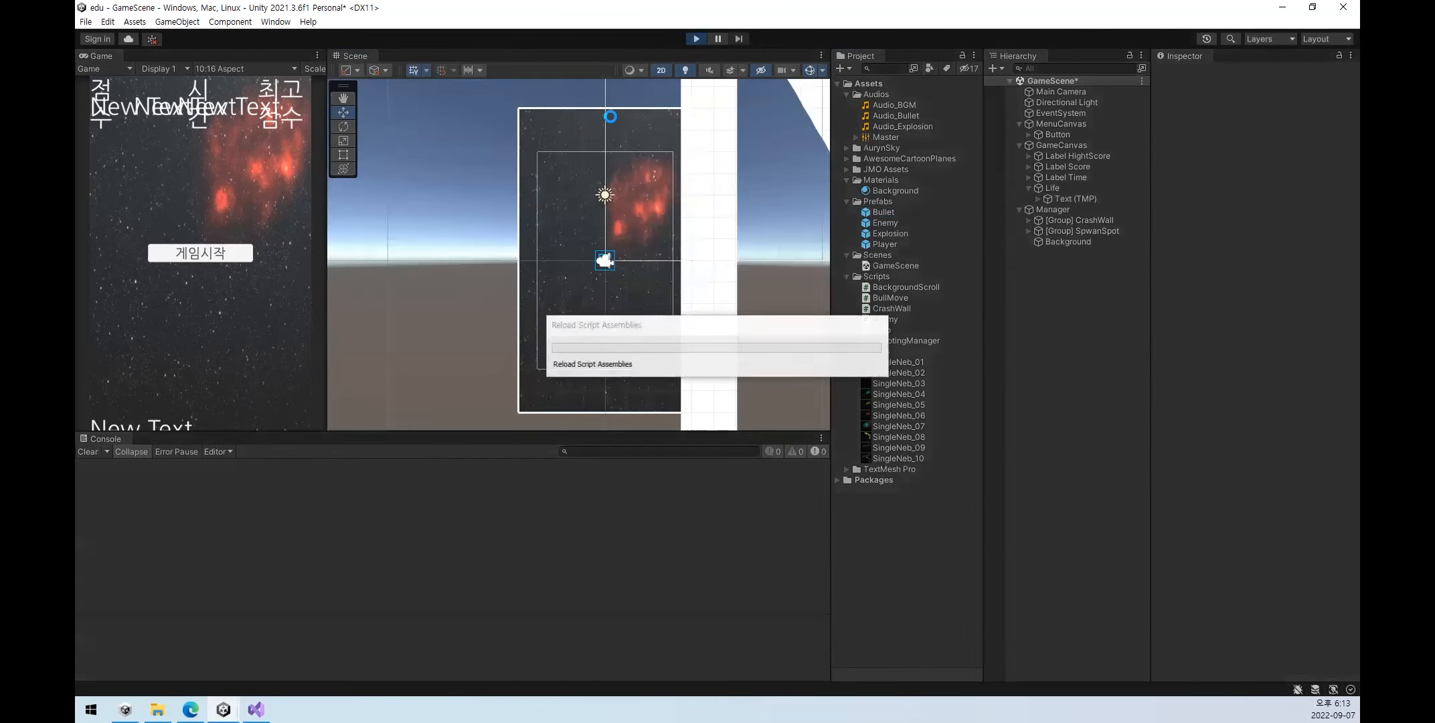
pyautogui.click(213, 255)
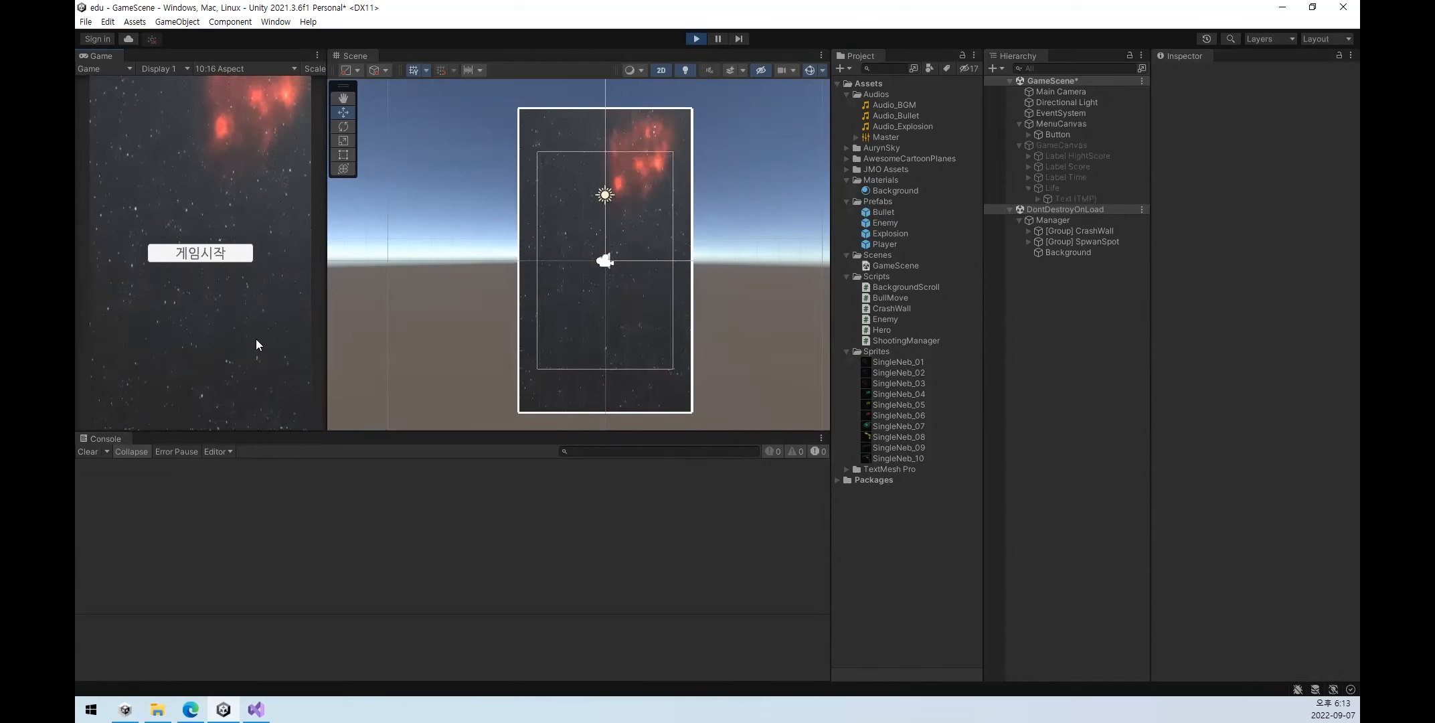
pyautogui.click(695, 39)
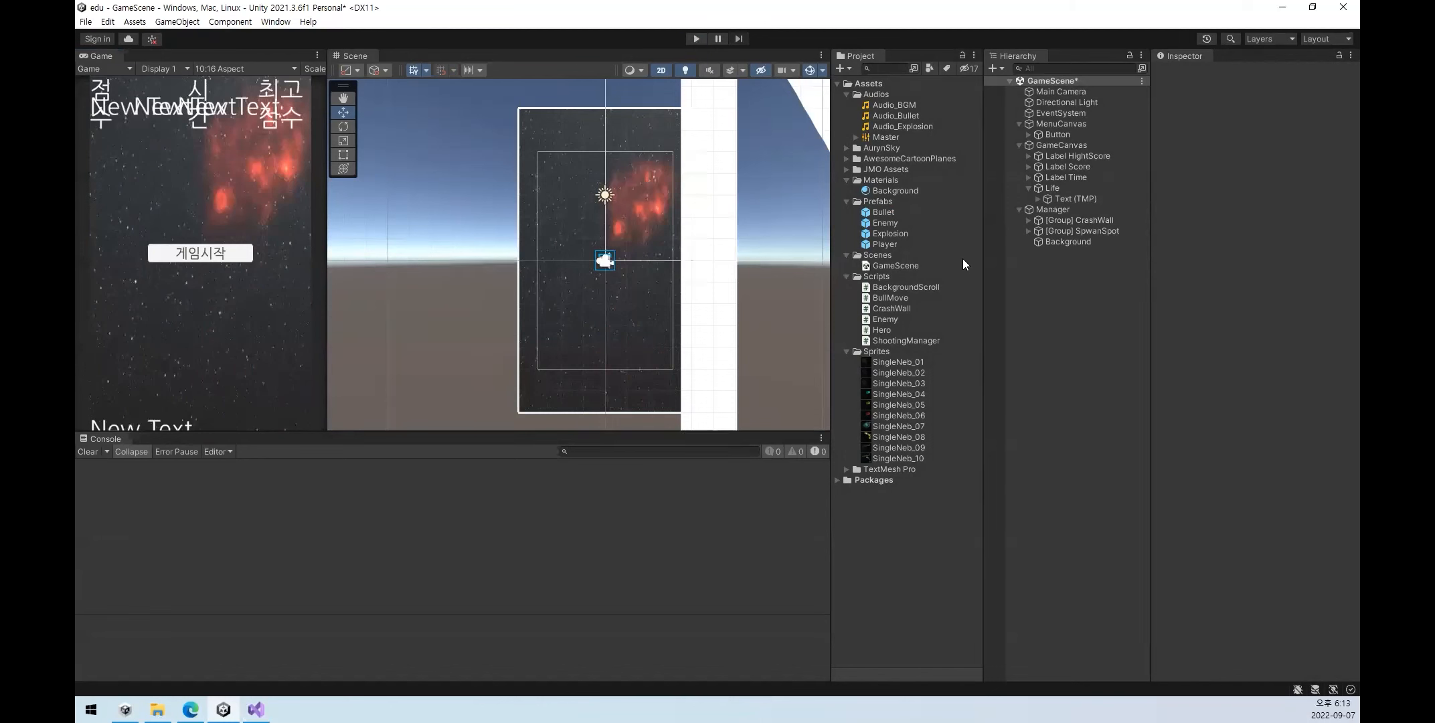
# - Enable Loop on the Manager object's Audio Source
pyautogui.click(1063, 207)
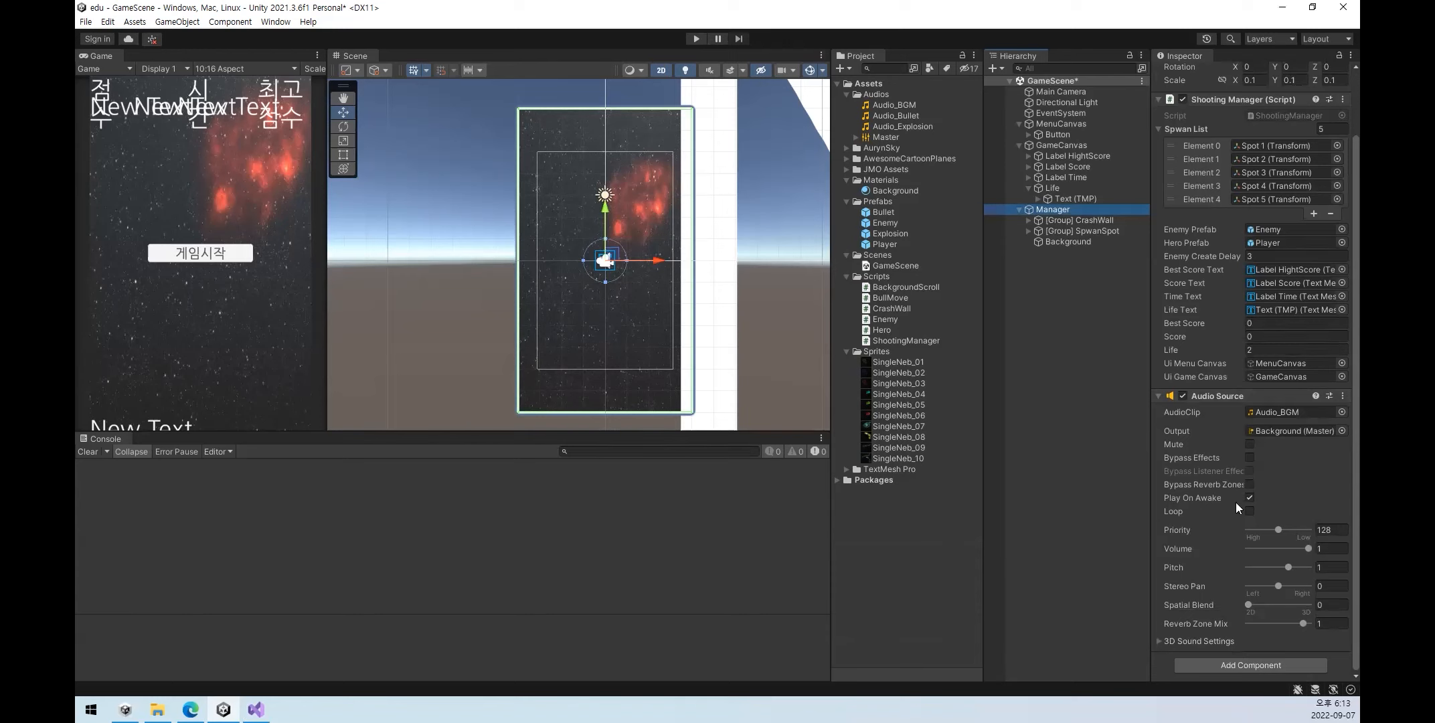
pyautogui.click(696, 38)
pyautogui.click(1249, 498)
pyautogui.click(1249, 511)
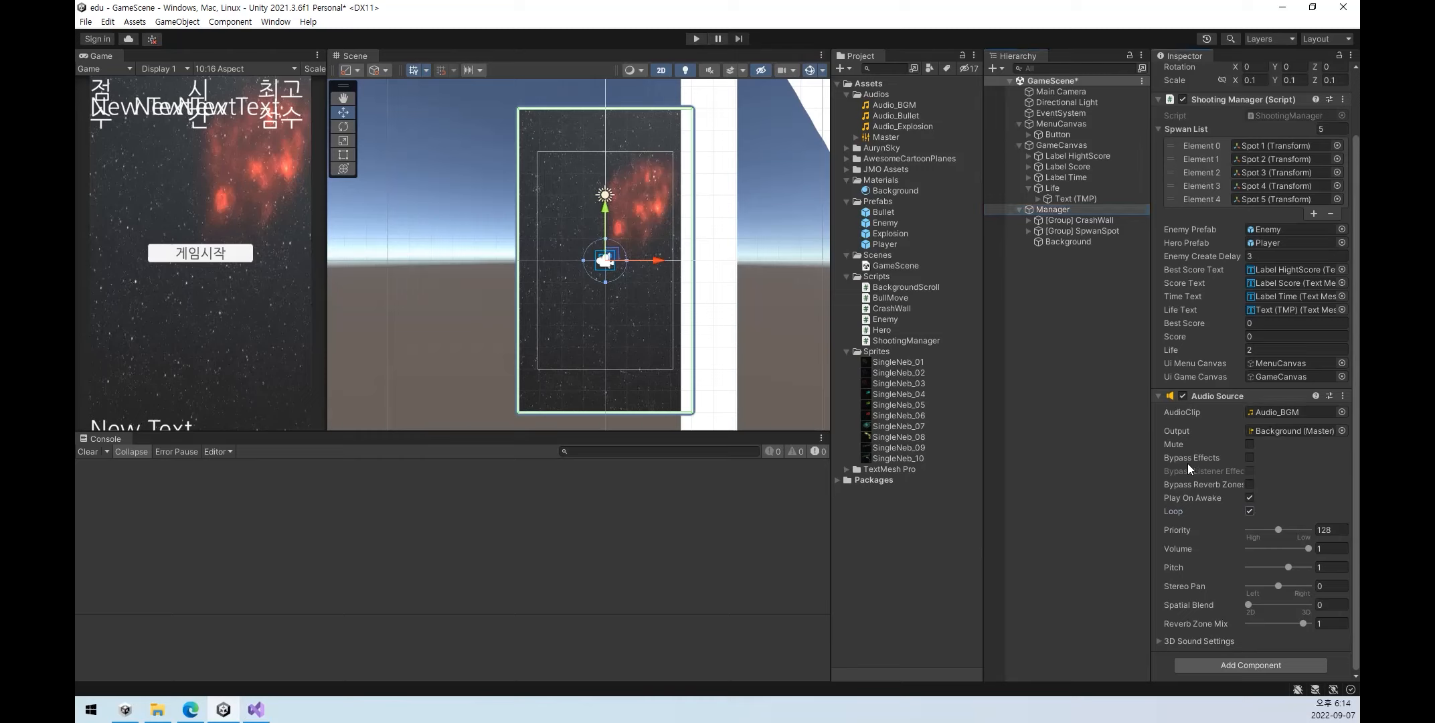
# - Examine the Bullet prefab's Audio Source settings, including the Priority description, and the Main Camera's Audio Listener
pyautogui.click(912, 118)
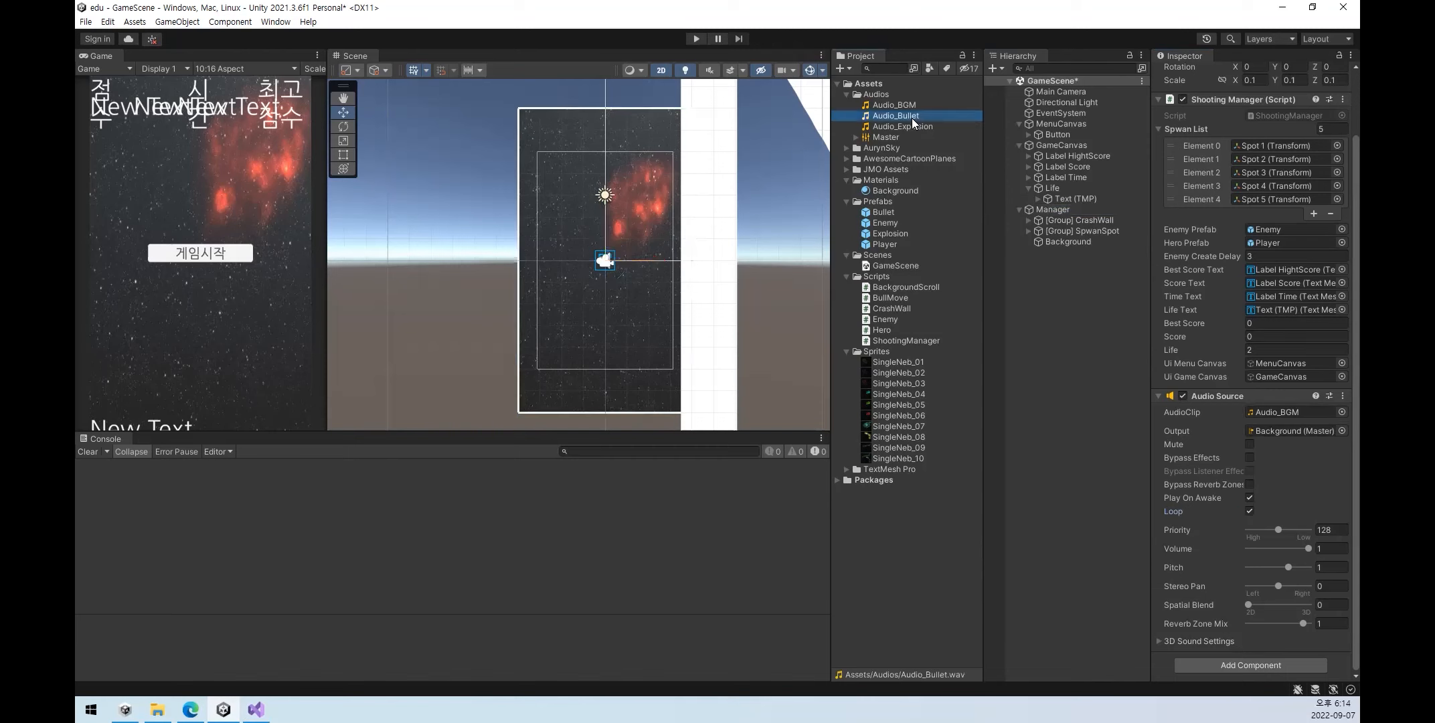
pyautogui.click(883, 211)
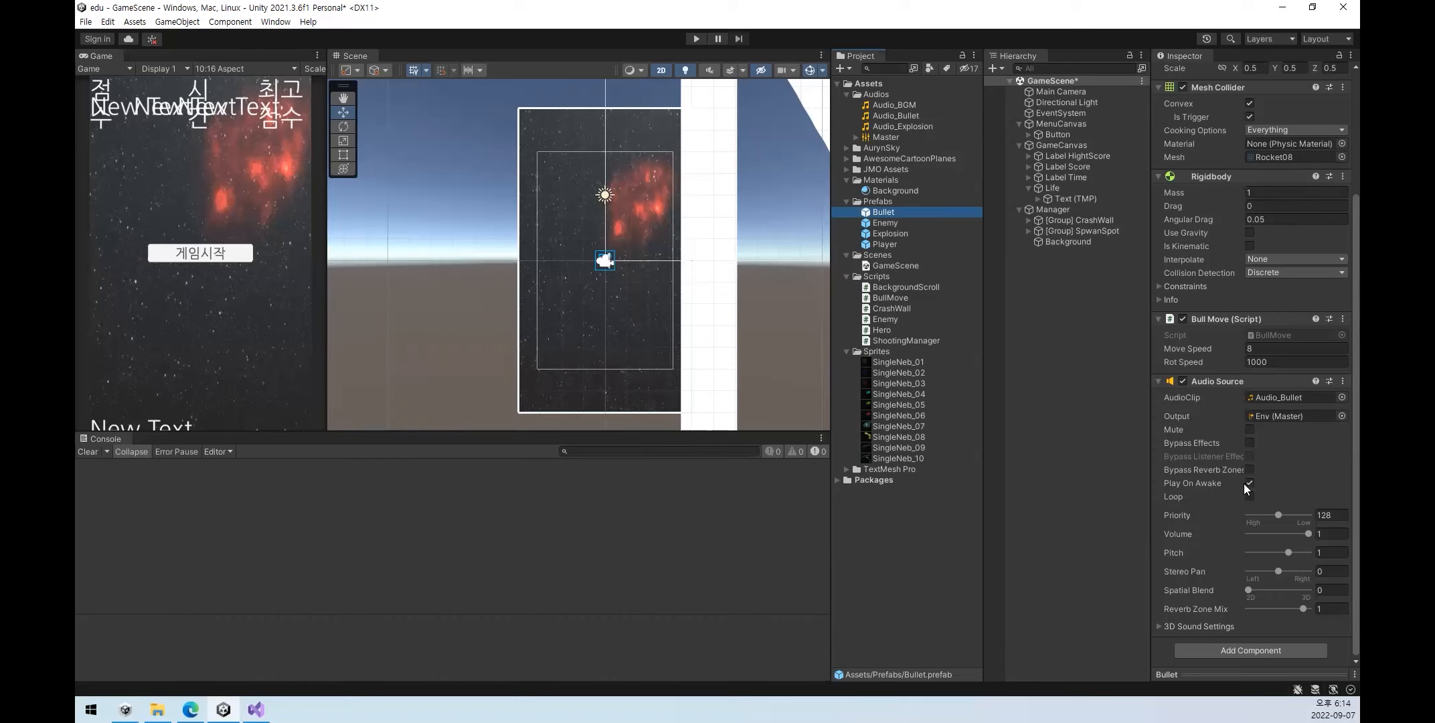
pyautogui.scroll(4, 1208, 346)
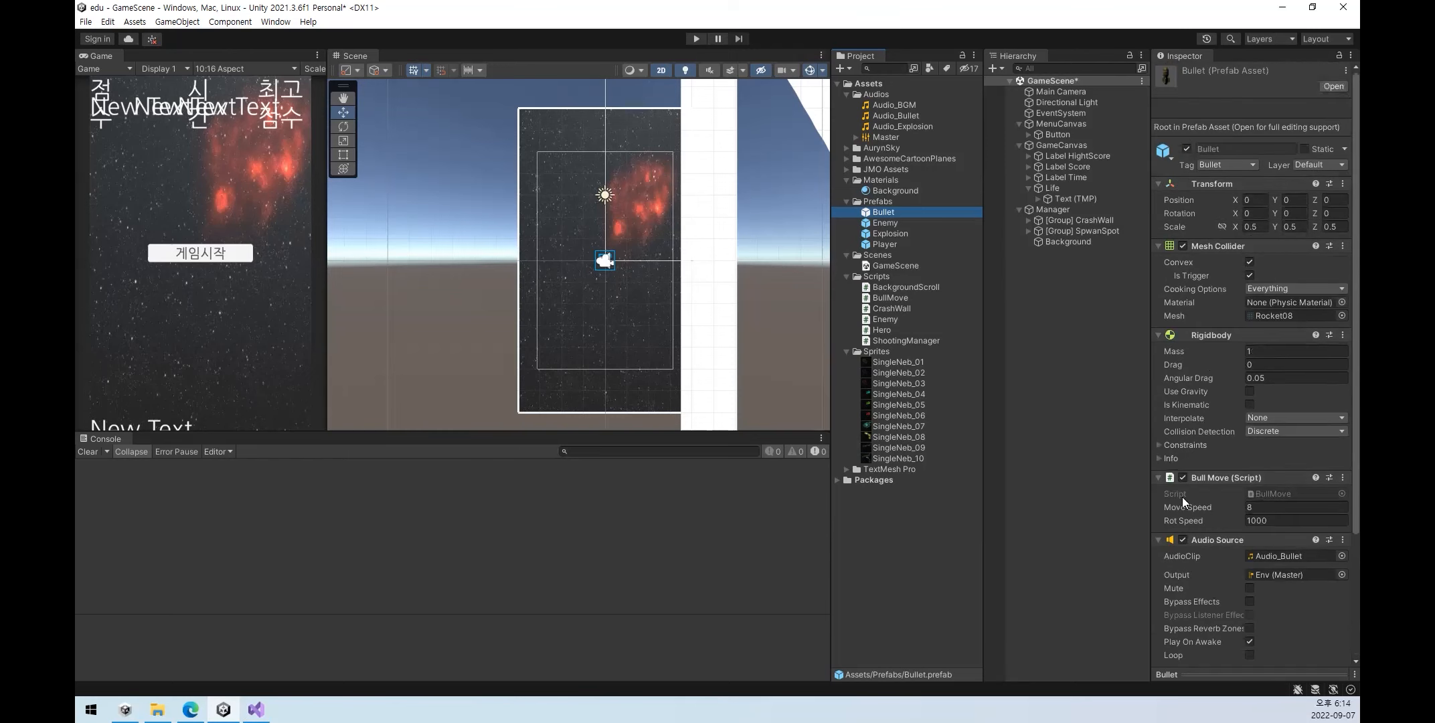
pyautogui.scroll(-4, 1227, 475)
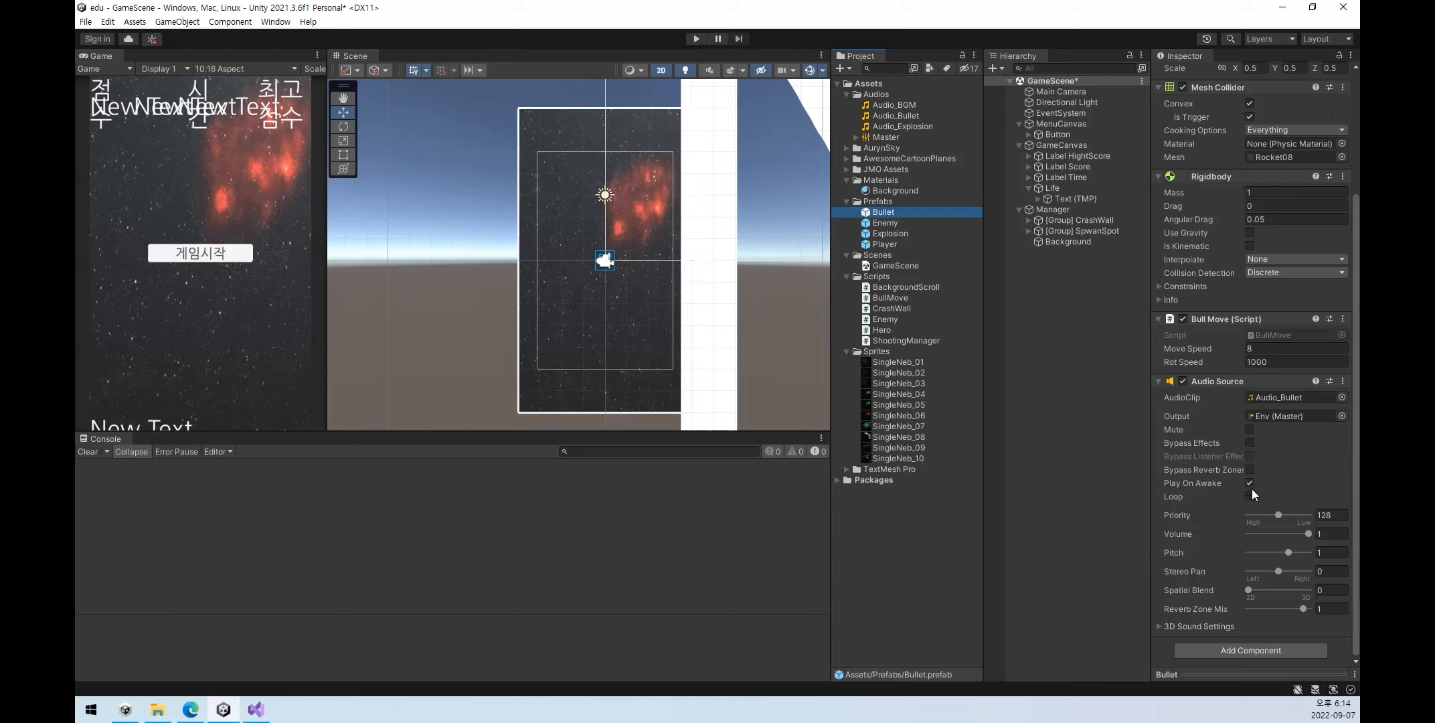
pyautogui.moveTo(1170, 519)
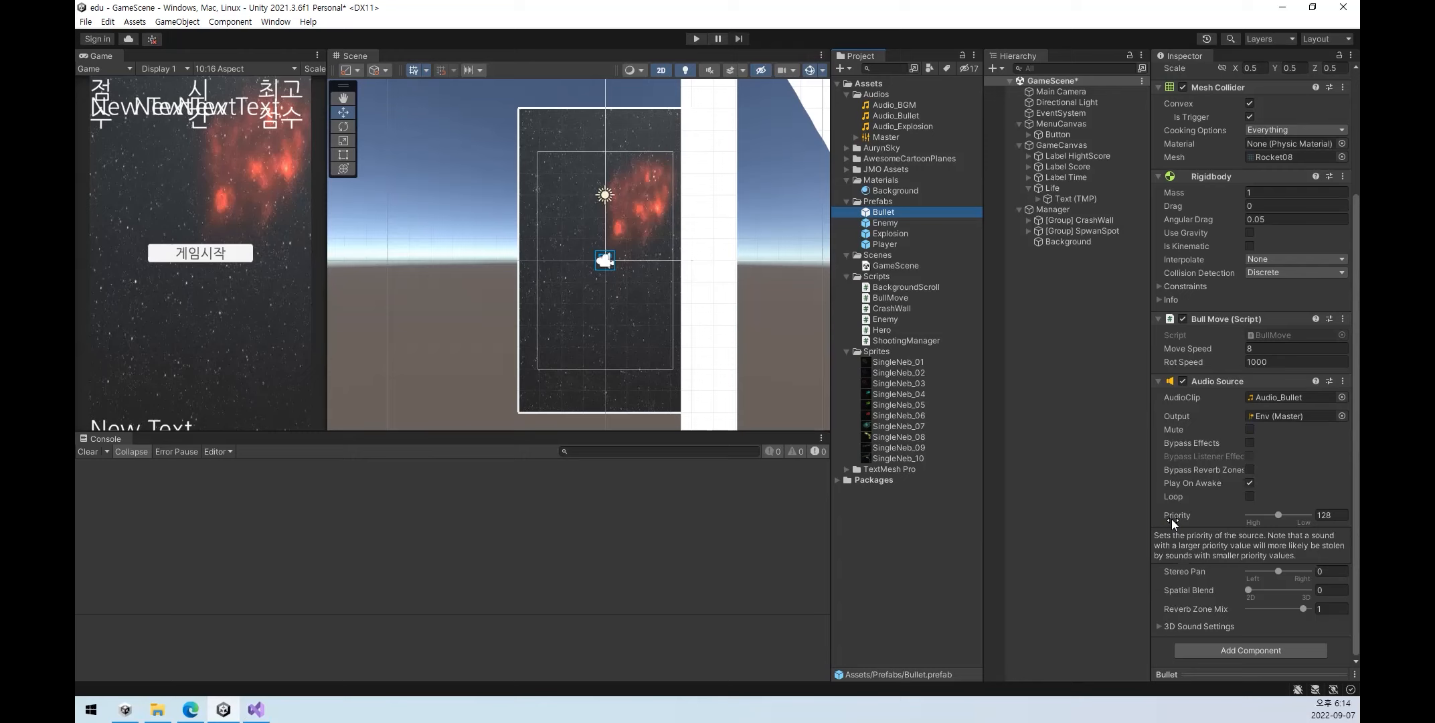
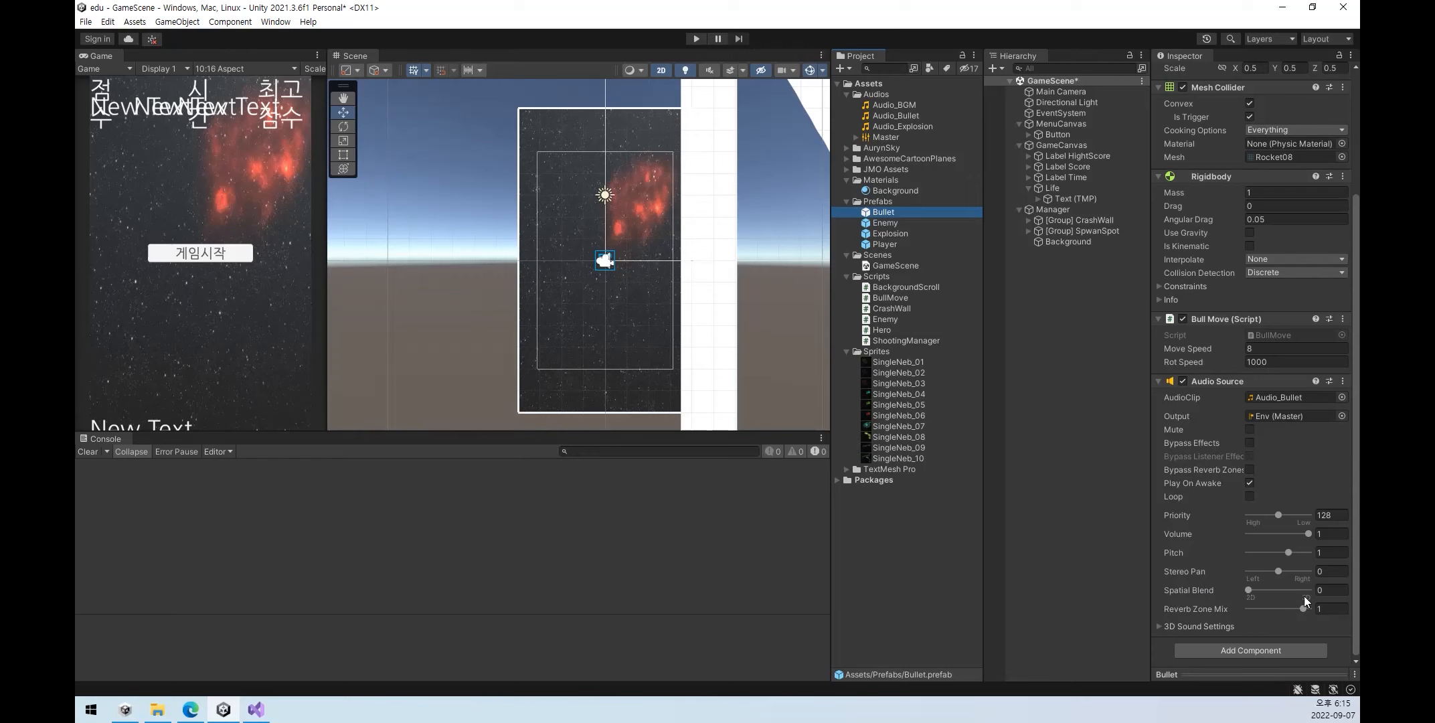
pyautogui.click(1058, 90)
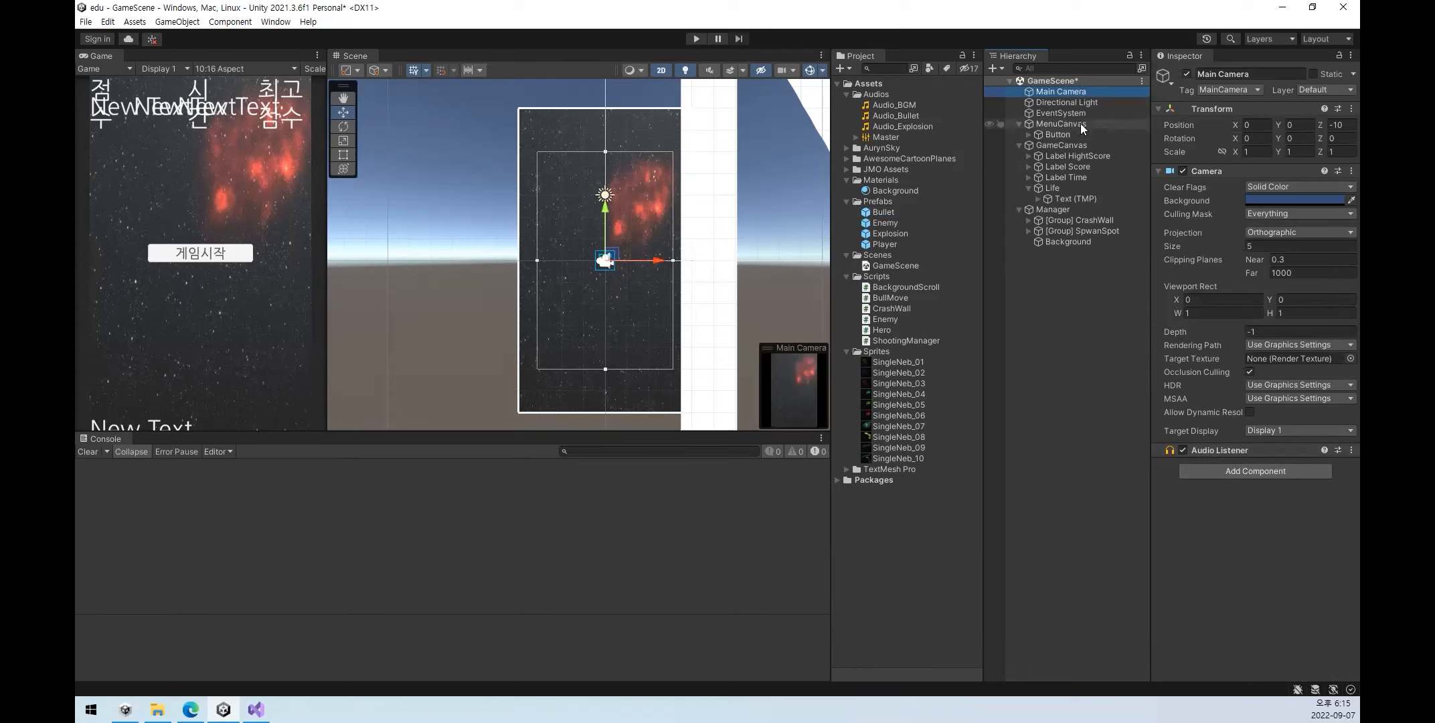
# - Try a Spatial Blend of 1 on the Bullet prefab's Audio Source, reset it to 0, and show the Main Camera's components
pyautogui.click(882, 211)
pyautogui.scroll(-5, 1205, 522)
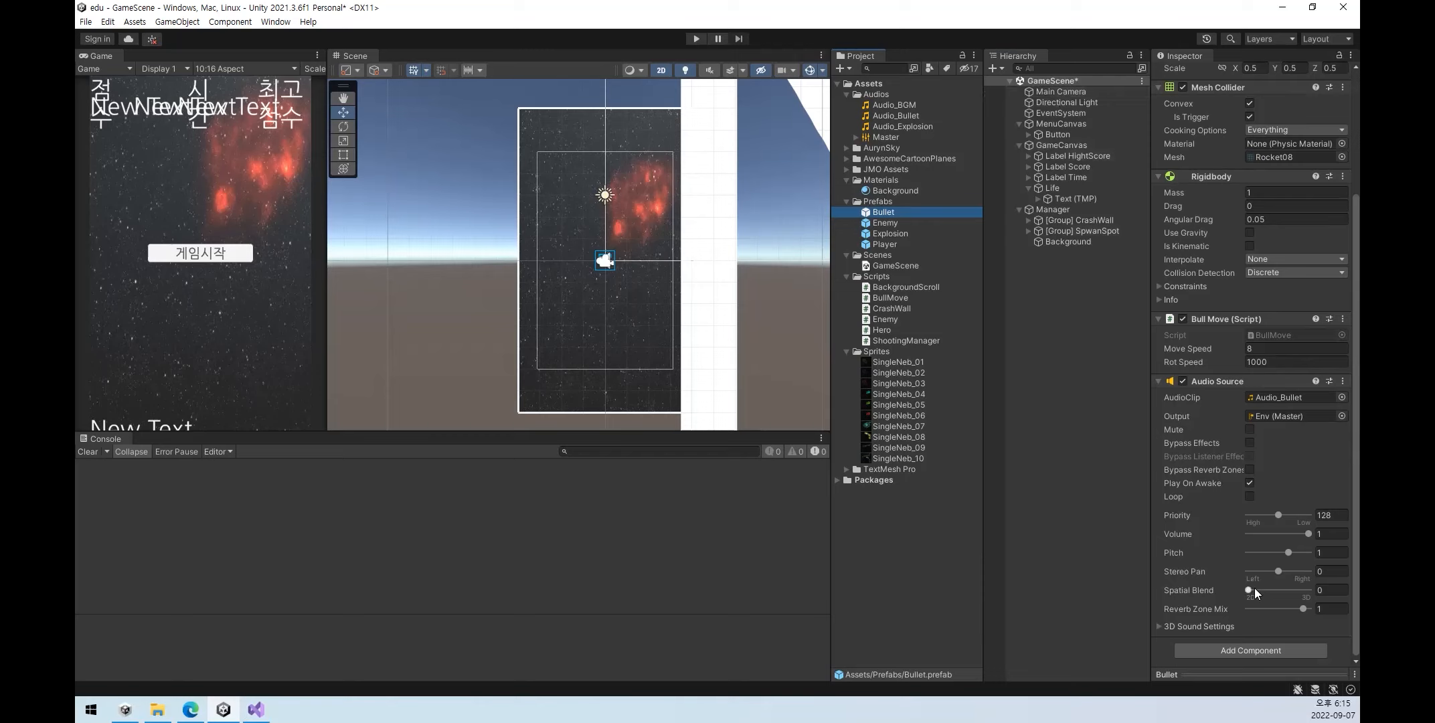
pyautogui.moveTo(1249, 589); pyautogui.dragTo(1275, 590)
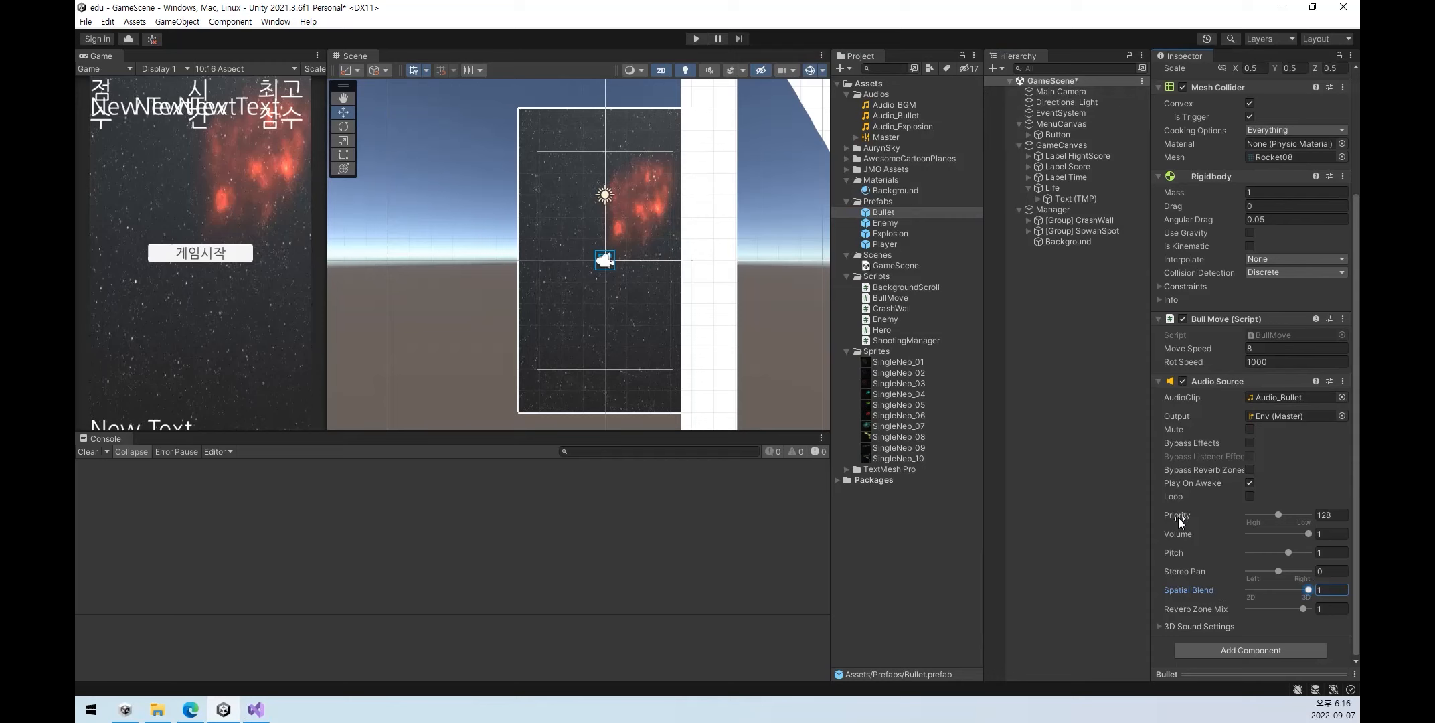
pyautogui.scroll(3, 1209, 335)
pyautogui.scroll(-3, 1215, 353)
pyautogui.moveTo(1309, 591); pyautogui.dragTo(1033, 581)
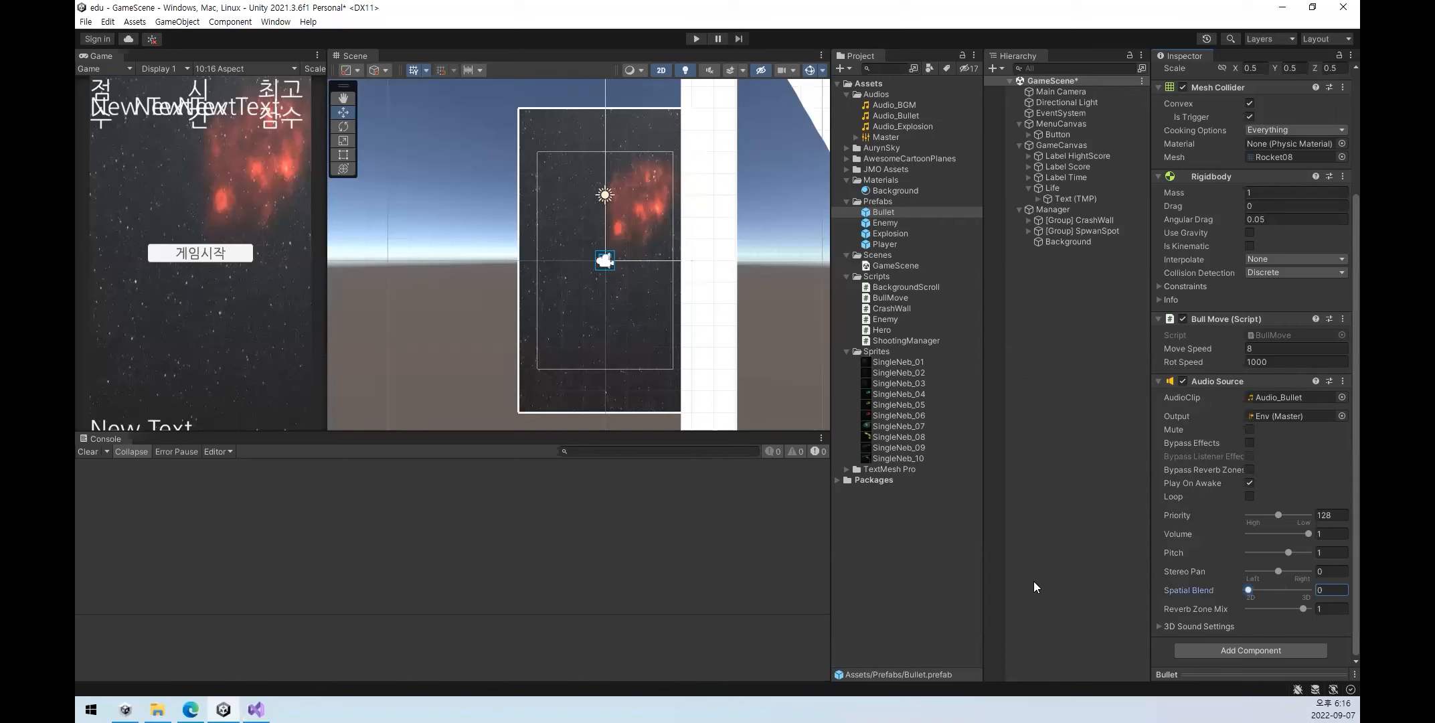
pyautogui.click(1056, 93)
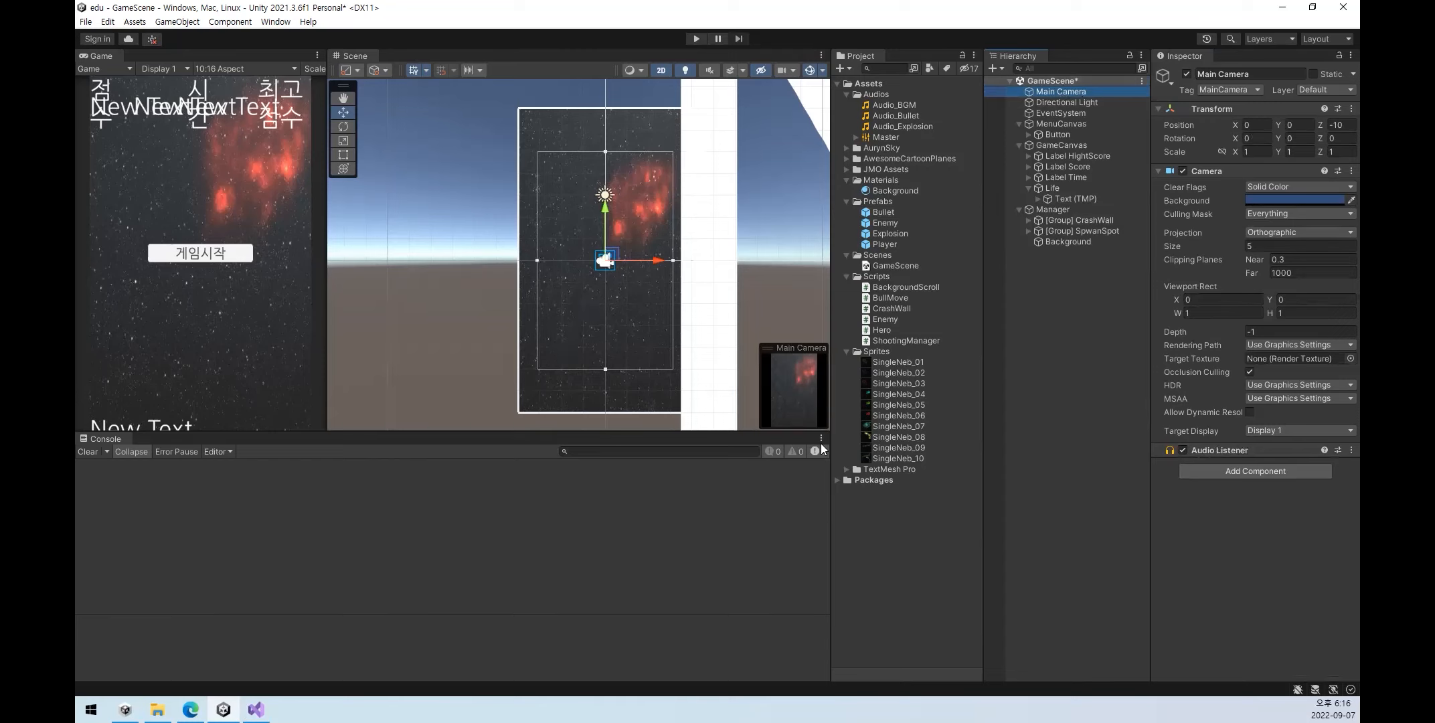
# - Save the GameScene and clear the Main Camera selection
pyautogui.hotkey('ctrl', 's')
pyautogui.click(1071, 367)
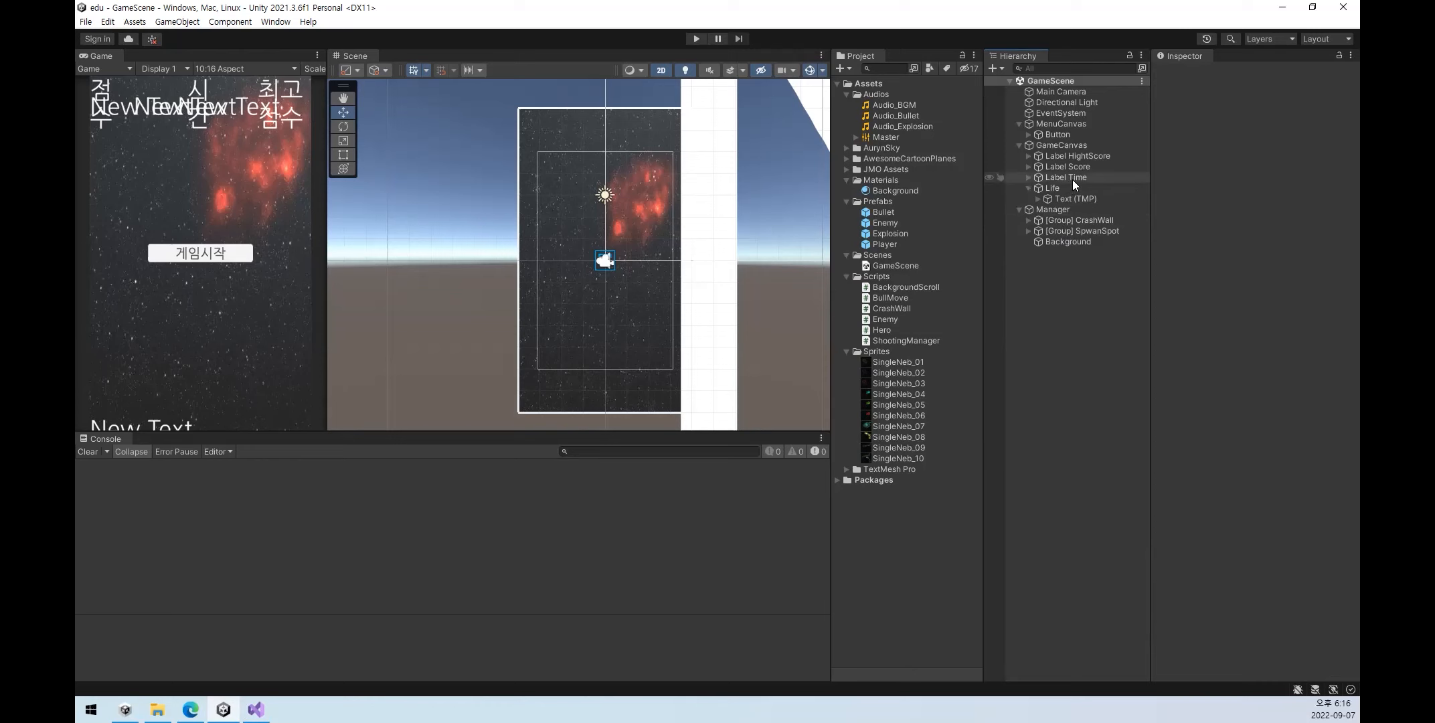
# - Set the Bullet prefab's Audio Source Spatial Blend to 1 and show its 3D Sound Settings
pyautogui.click(884, 213)
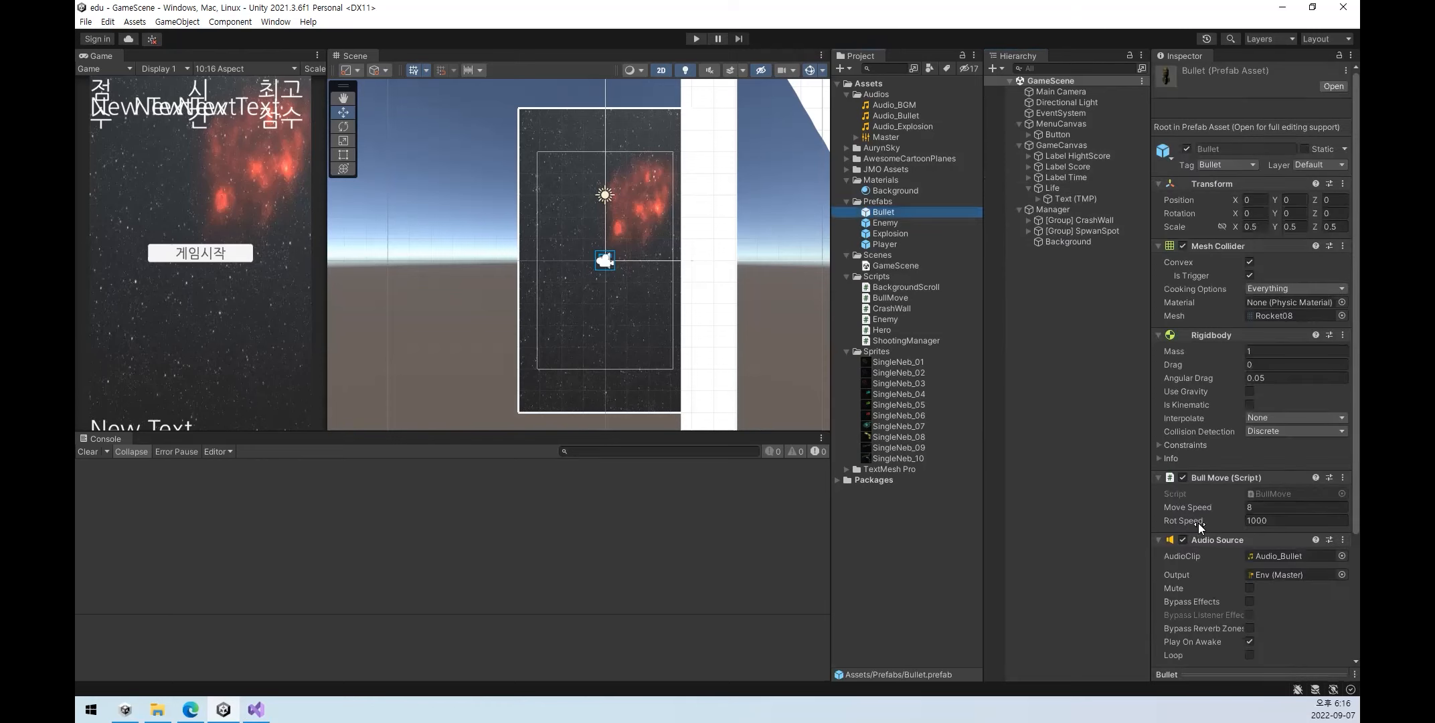
pyautogui.scroll(-5, 1232, 525)
pyautogui.moveTo(1248, 590); pyautogui.dragTo(1310, 590)
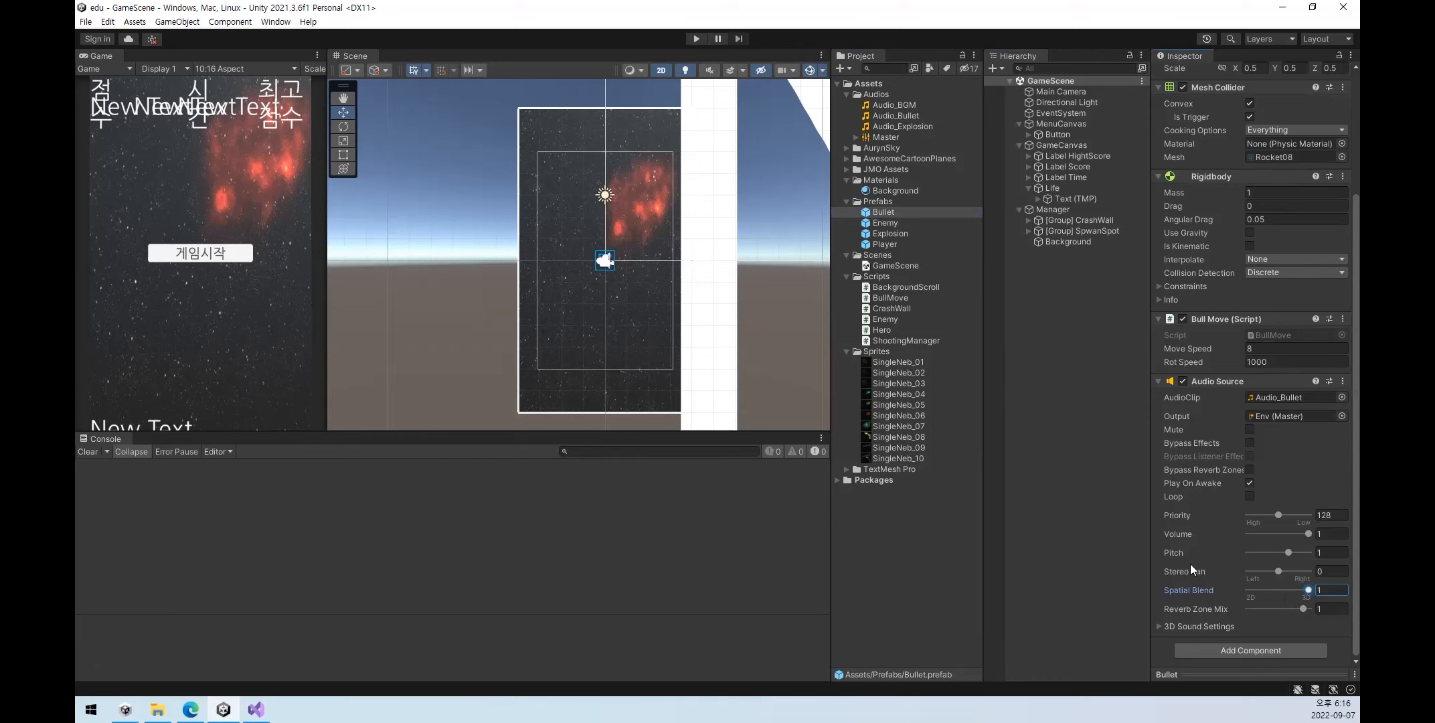
pyautogui.click(1166, 626)
pyautogui.scroll(-7, 1196, 585)
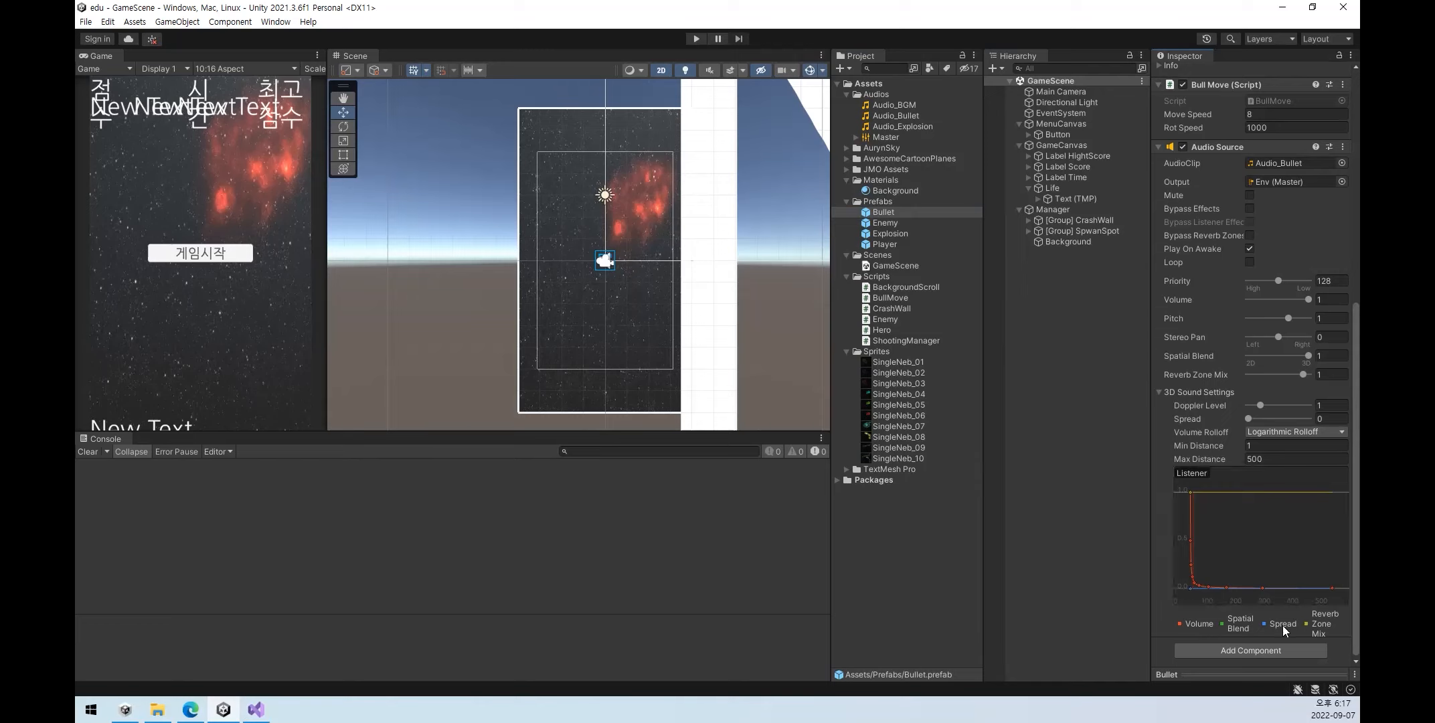
pyautogui.moveTo(1309, 356)
pyautogui.mouseDown()
pyautogui.moveTo(1220, 356)
pyautogui.moveTo(1309, 356)
pyautogui.mouseUp()
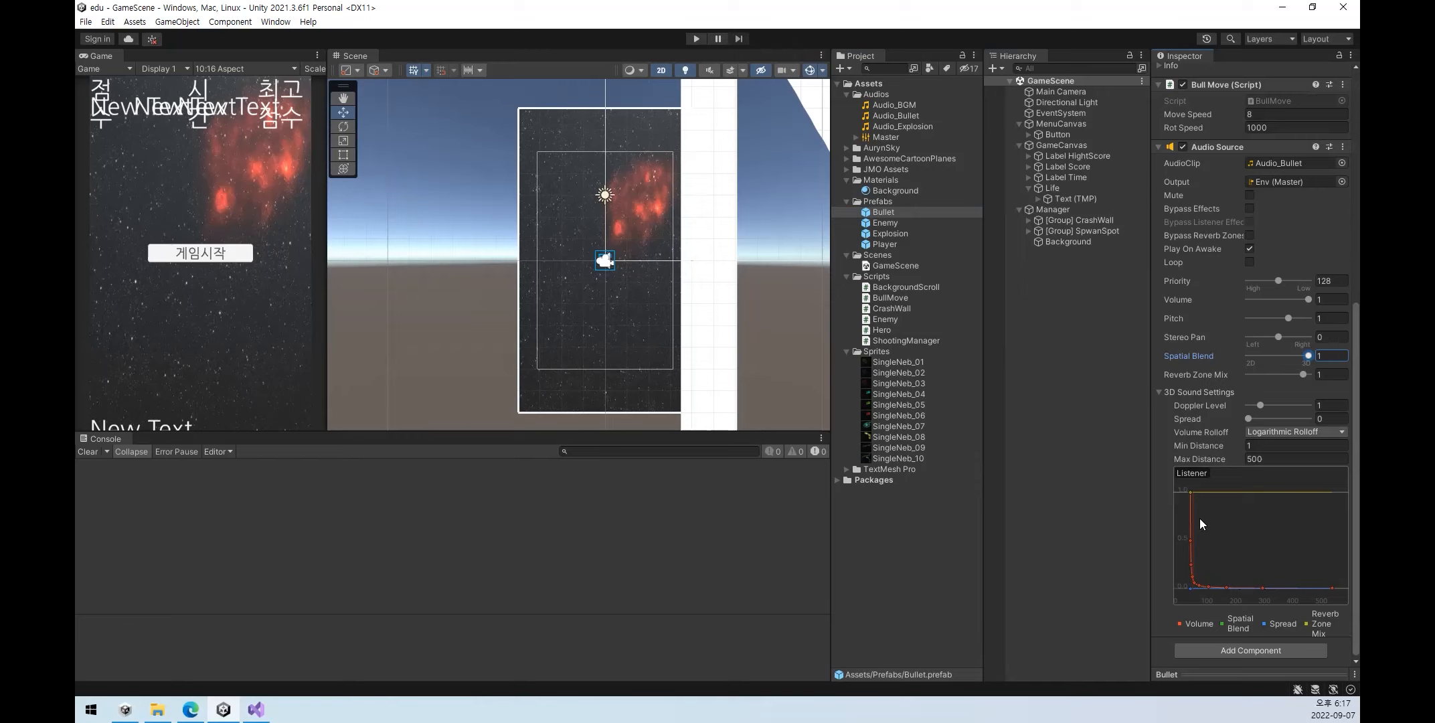
# - Set the Bullet prefab's Volume Rolloff to Custom Rolloff and reshape the volume curve with an added key and a raised end
pyautogui.click(1306, 432)
pyautogui.click(1306, 455)
pyautogui.click(1306, 432)
pyautogui.click(1303, 477)
pyautogui.click(1249, 532)
pyautogui.moveTo(1252, 532); pyautogui.dragTo(1240, 495)
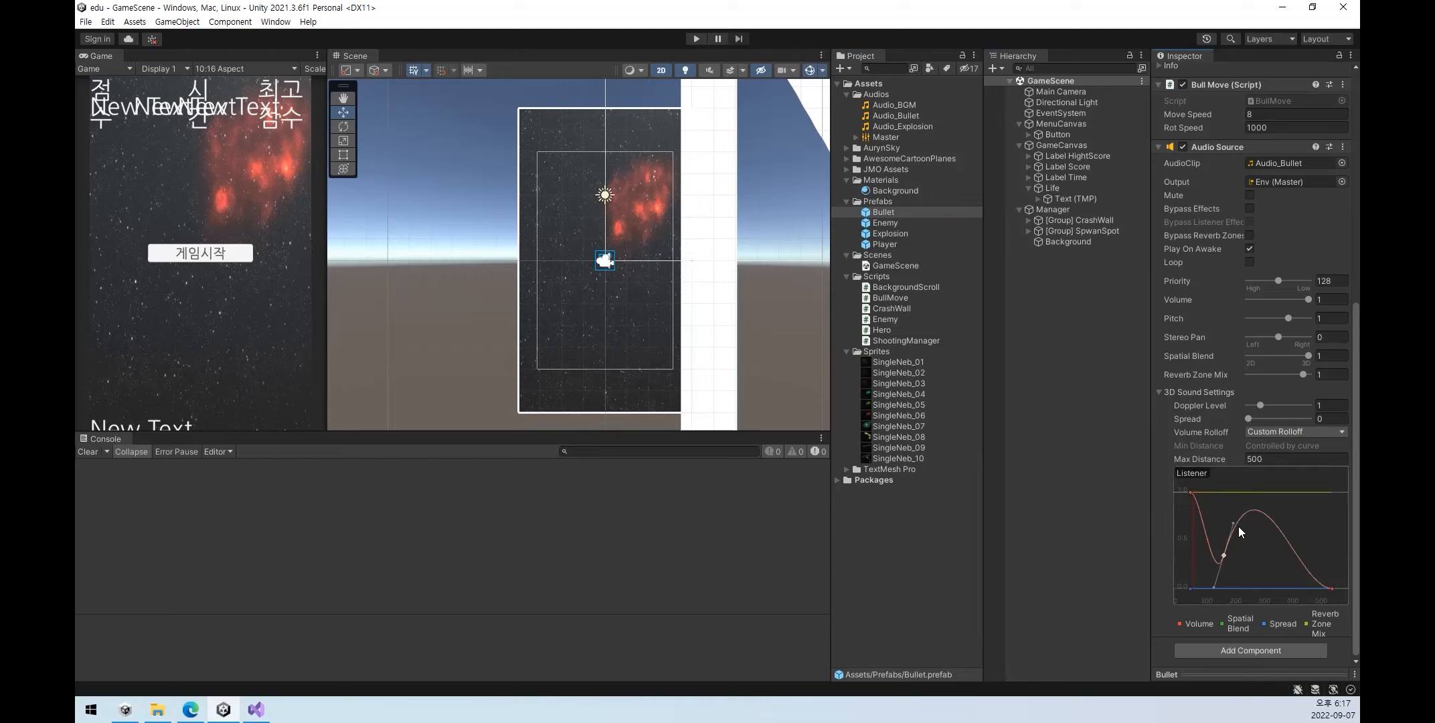
pyautogui.moveTo(1232, 523); pyautogui.dragTo(1243, 569)
pyautogui.click(1330, 589)
pyautogui.moveTo(1333, 587)
pyautogui.mouseDown()
pyautogui.moveTo(1340, 557)
pyautogui.moveTo(1331, 579)
pyautogui.mouseUp()
# - Reset the Bullet prefab's Spatial Blend to 0, collapse its 3D Sound Settings and clear the selection
pyautogui.moveTo(1308, 357); pyautogui.dragTo(1238, 356)
pyautogui.click(1160, 392)
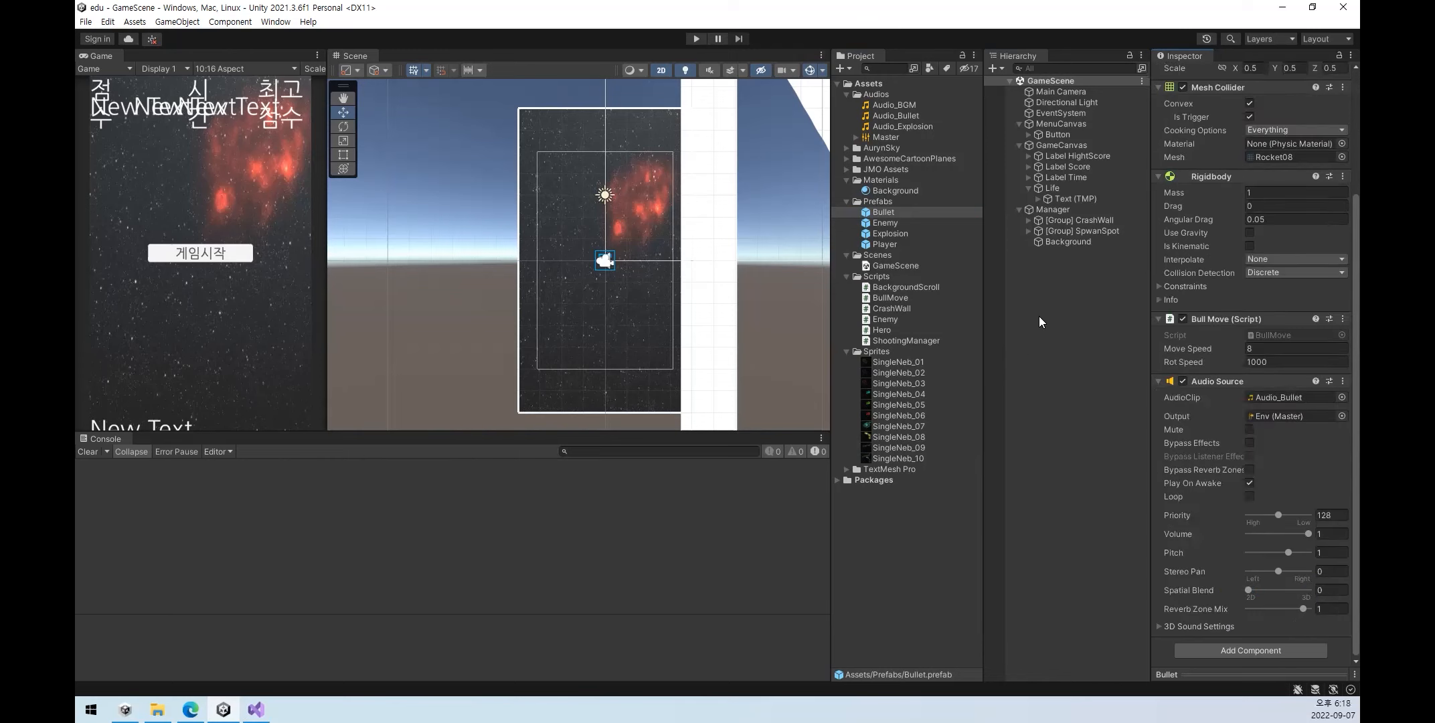
pyautogui.click(1056, 330)
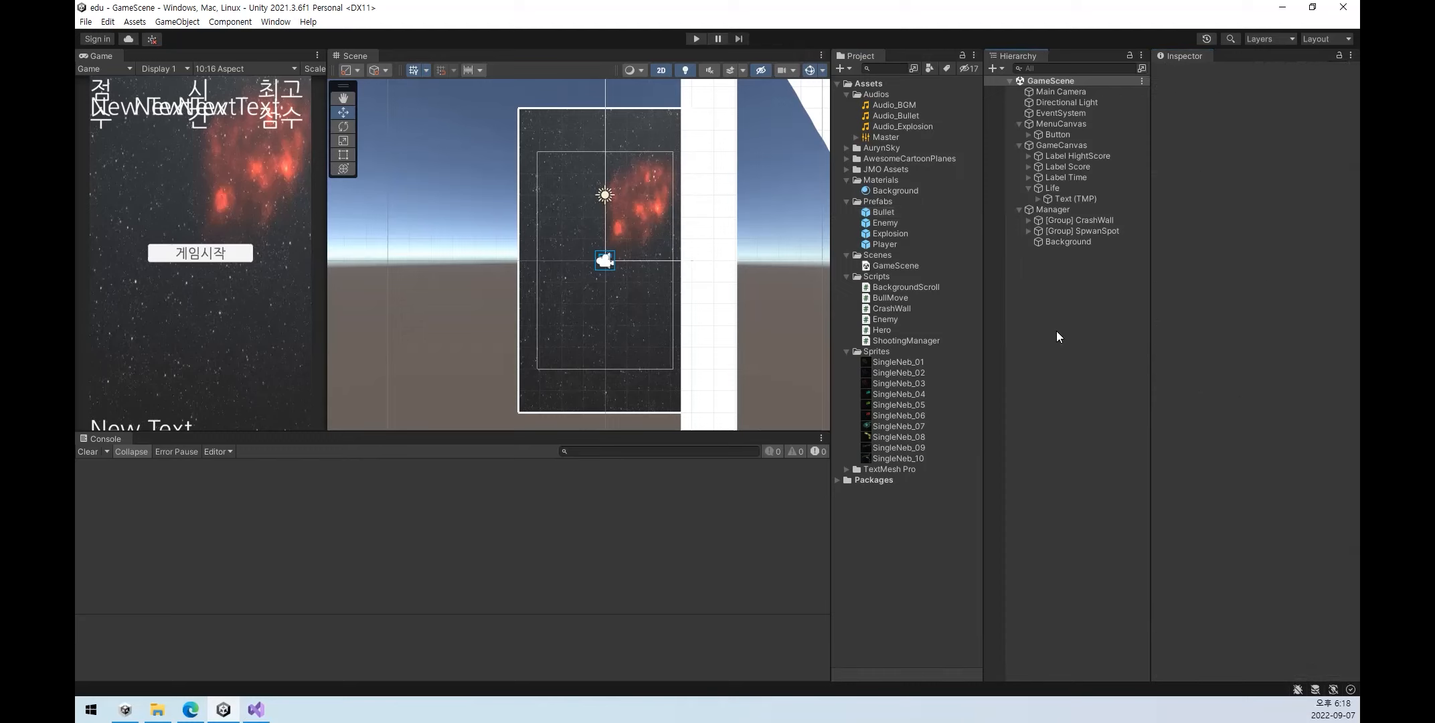
# - Set the font size of Label HightScore, Label Score and Label Time to 20
pyautogui.click(1075, 156)
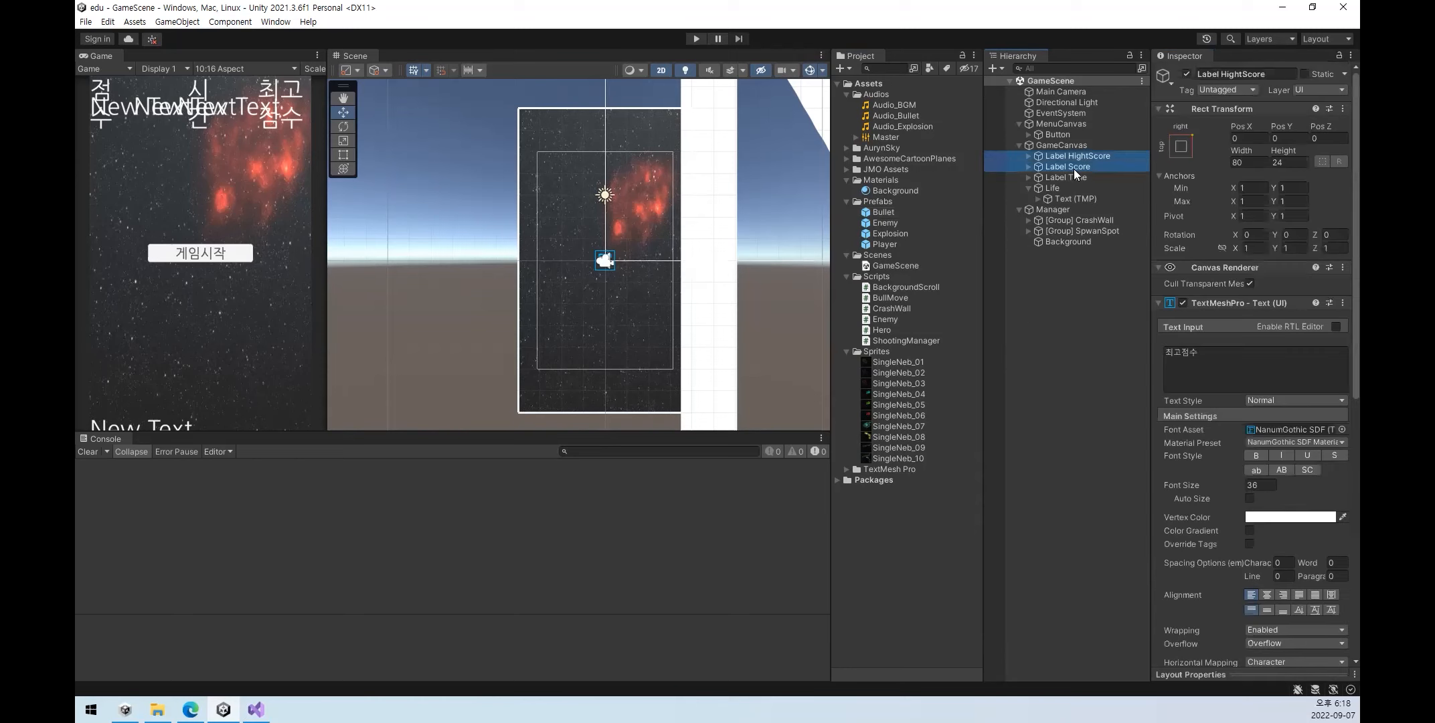
pyautogui.keyDown('shift'); pyautogui.click(1067, 177); pyautogui.keyUp('shift')
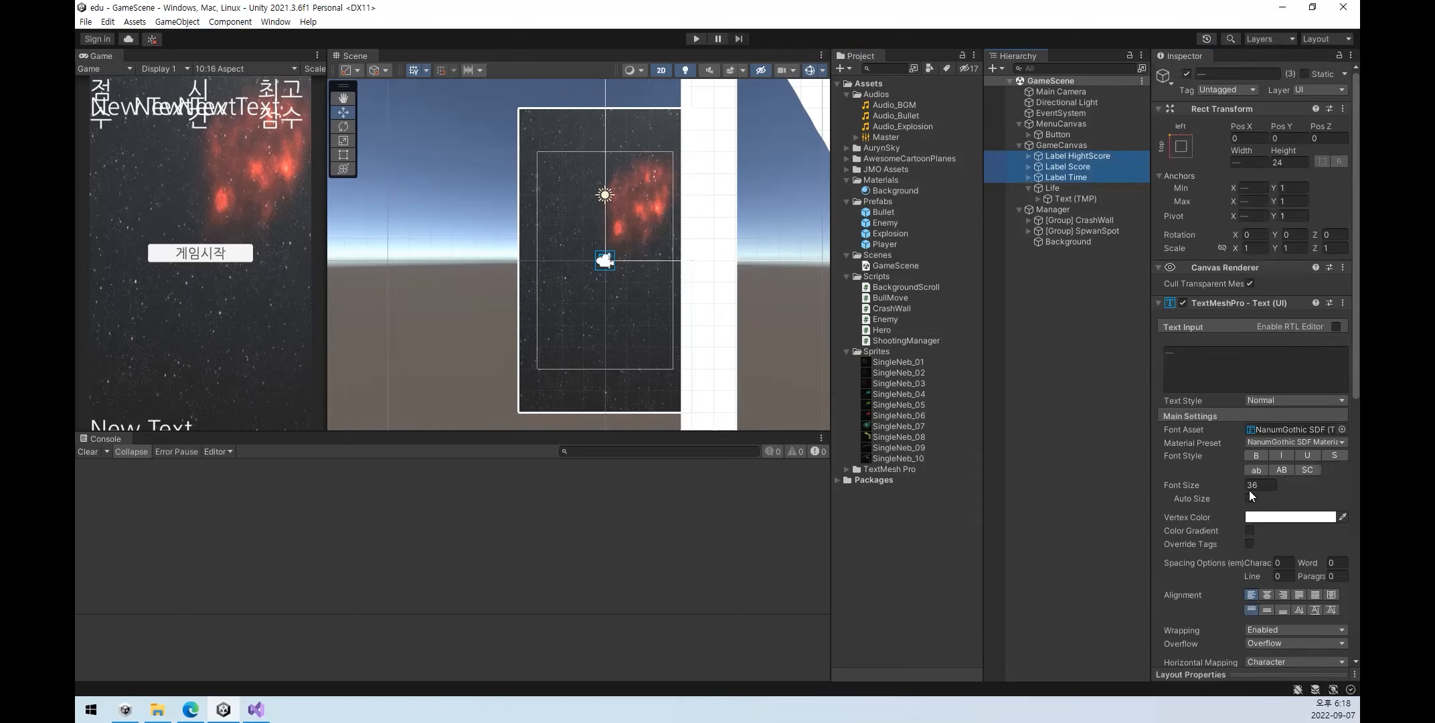
pyautogui.click(1266, 484)
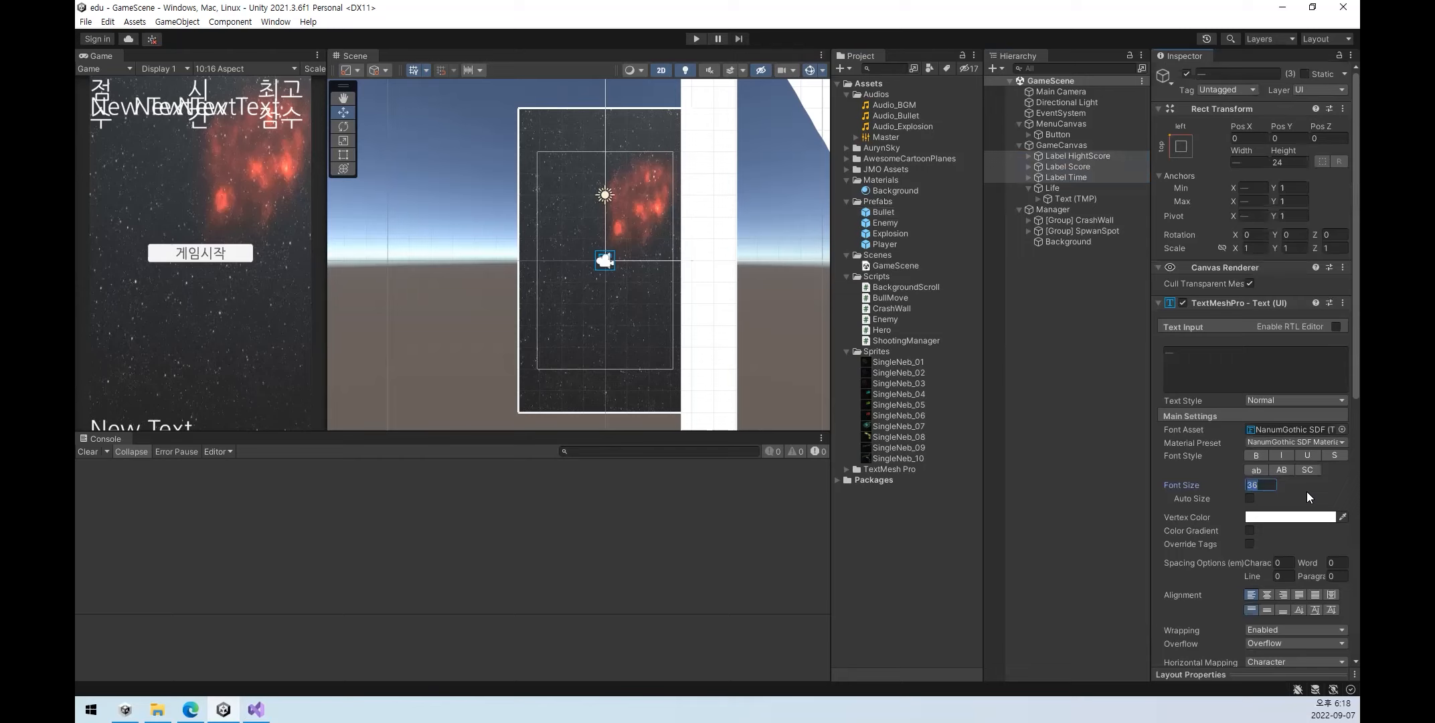
pyautogui.write('20')
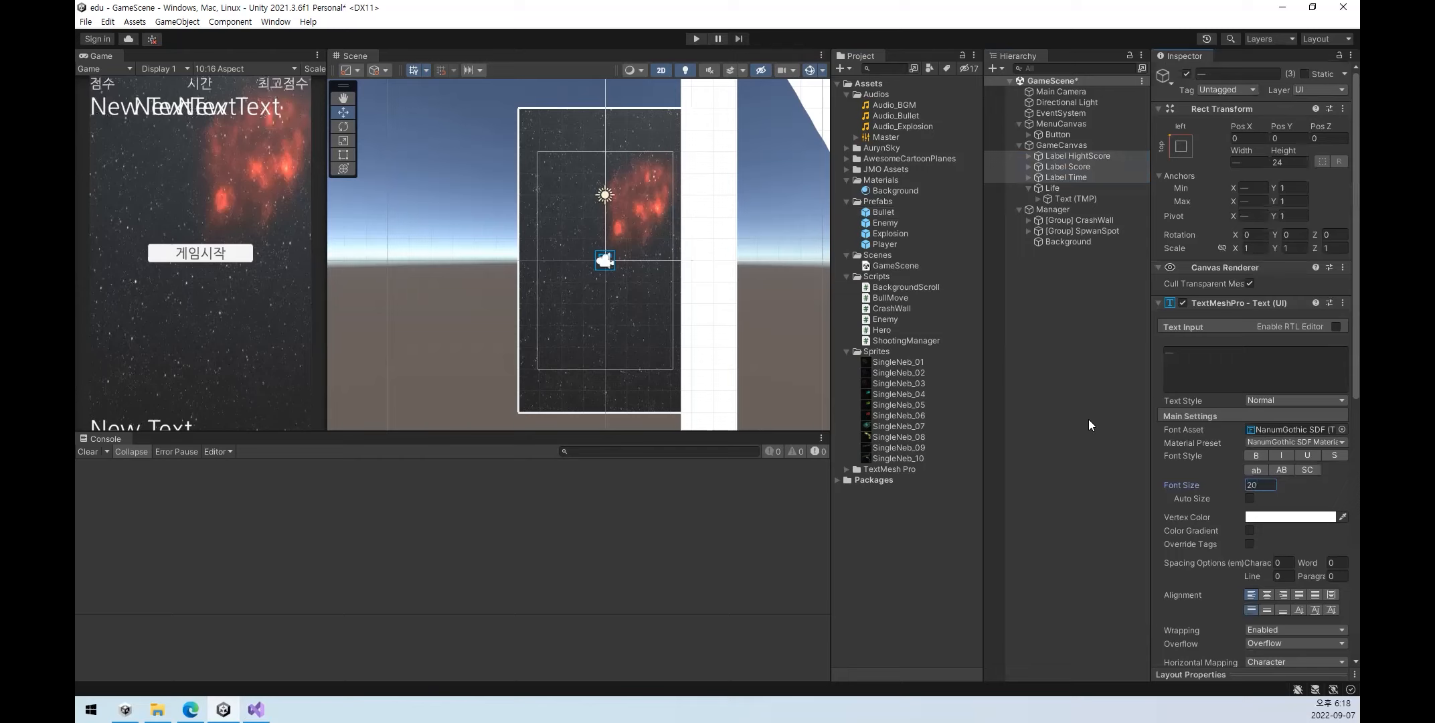
pyautogui.click(1085, 338)
# - Assign the child Text (TMP) objects of Label HightScore, Label Score, Label Time and Life to the Manager's corresponding Best Score, Score, Time and Life Text references
pyautogui.click(1029, 155)
pyautogui.click(1028, 176)
pyautogui.click(1028, 198)
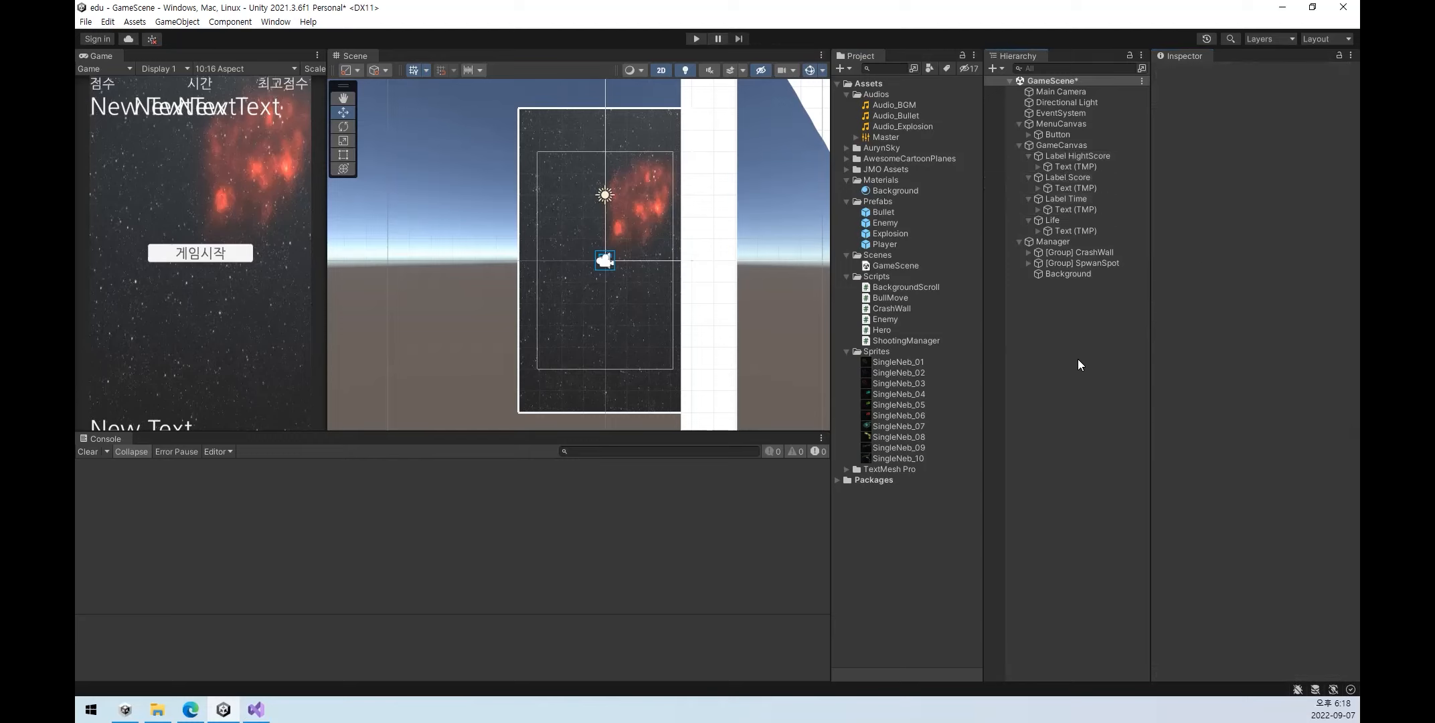
pyautogui.click(1078, 168)
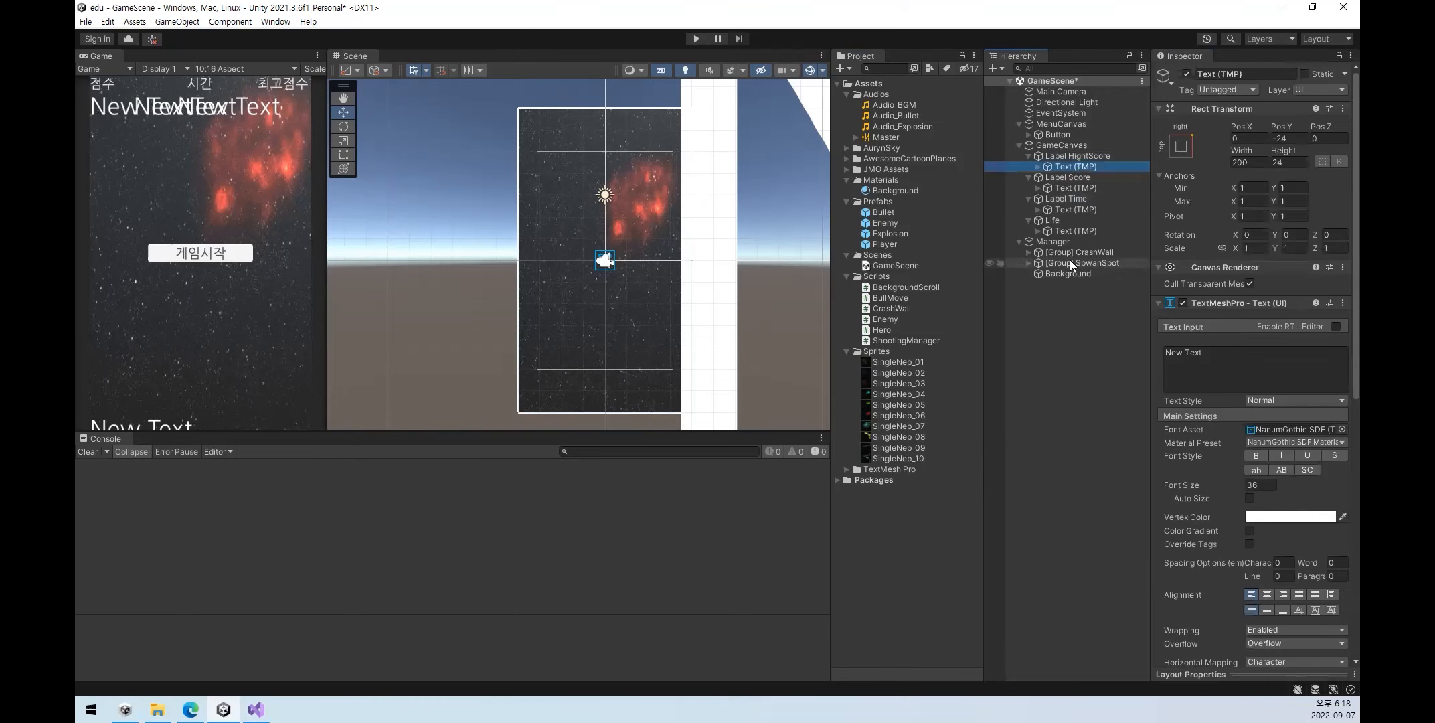
pyautogui.click(1071, 239)
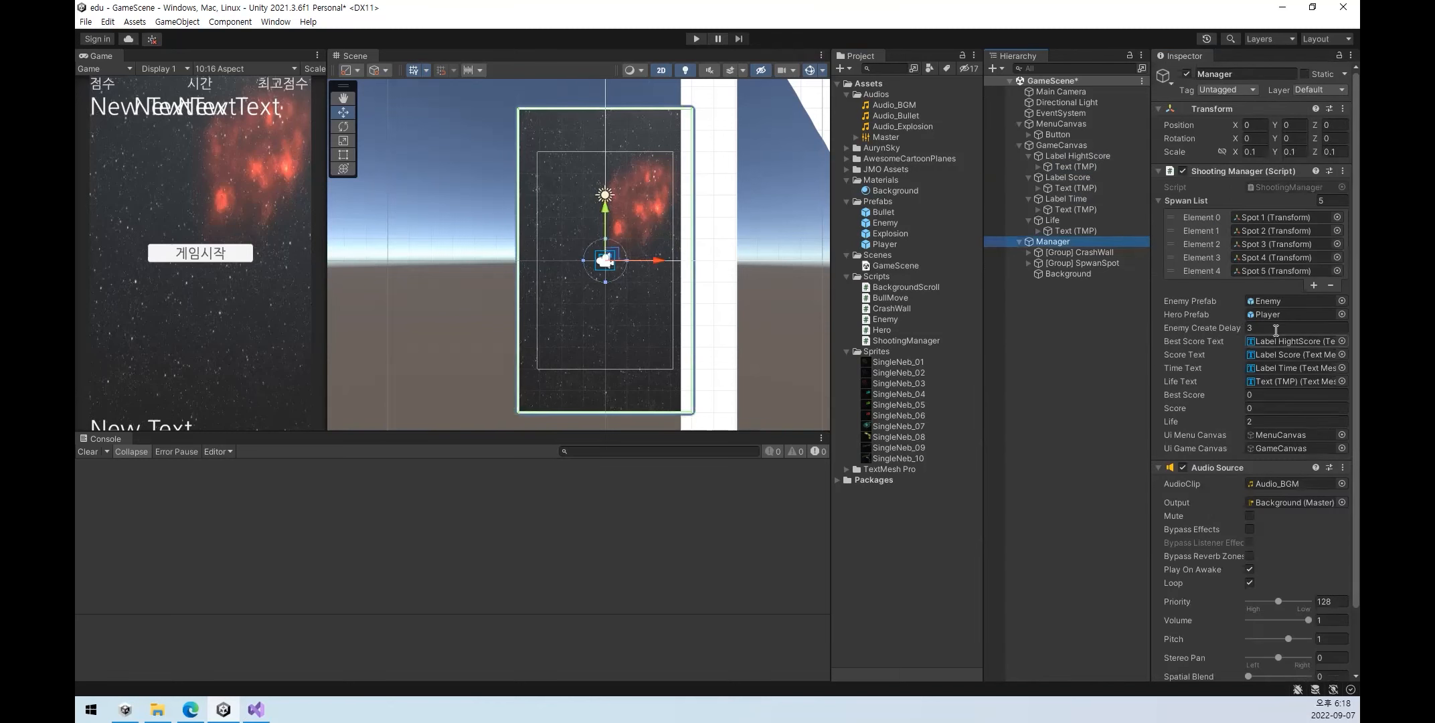
pyautogui.click(1075, 156)
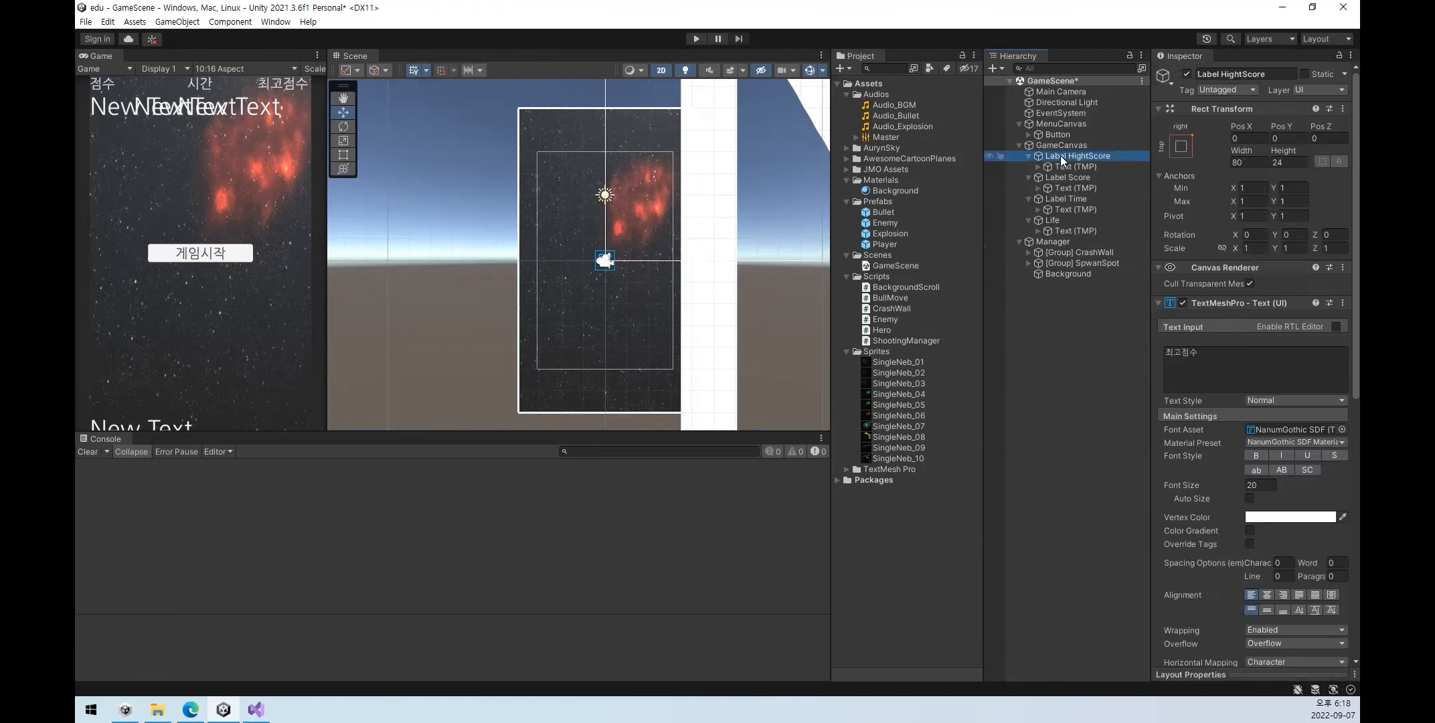
pyautogui.click(1071, 240)
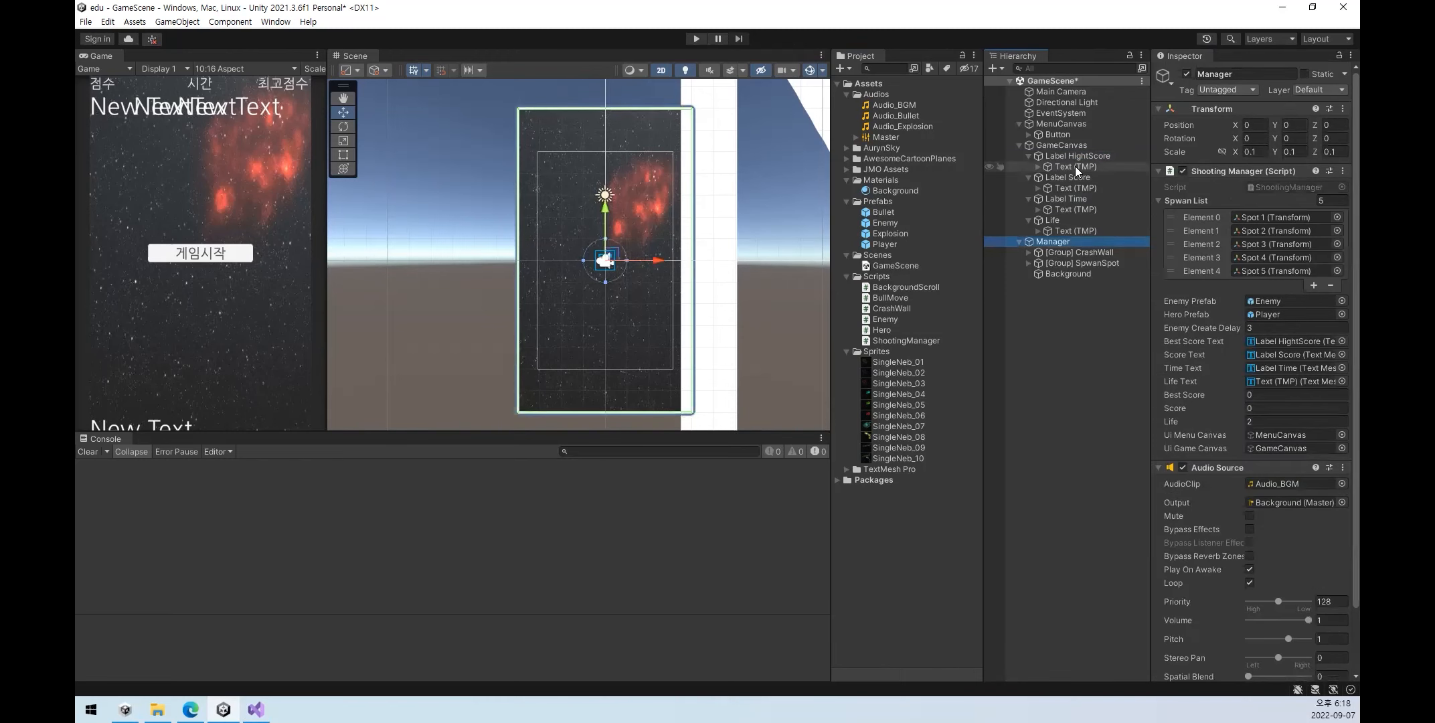
pyautogui.moveTo(1075, 166); pyautogui.dragTo(1305, 343)
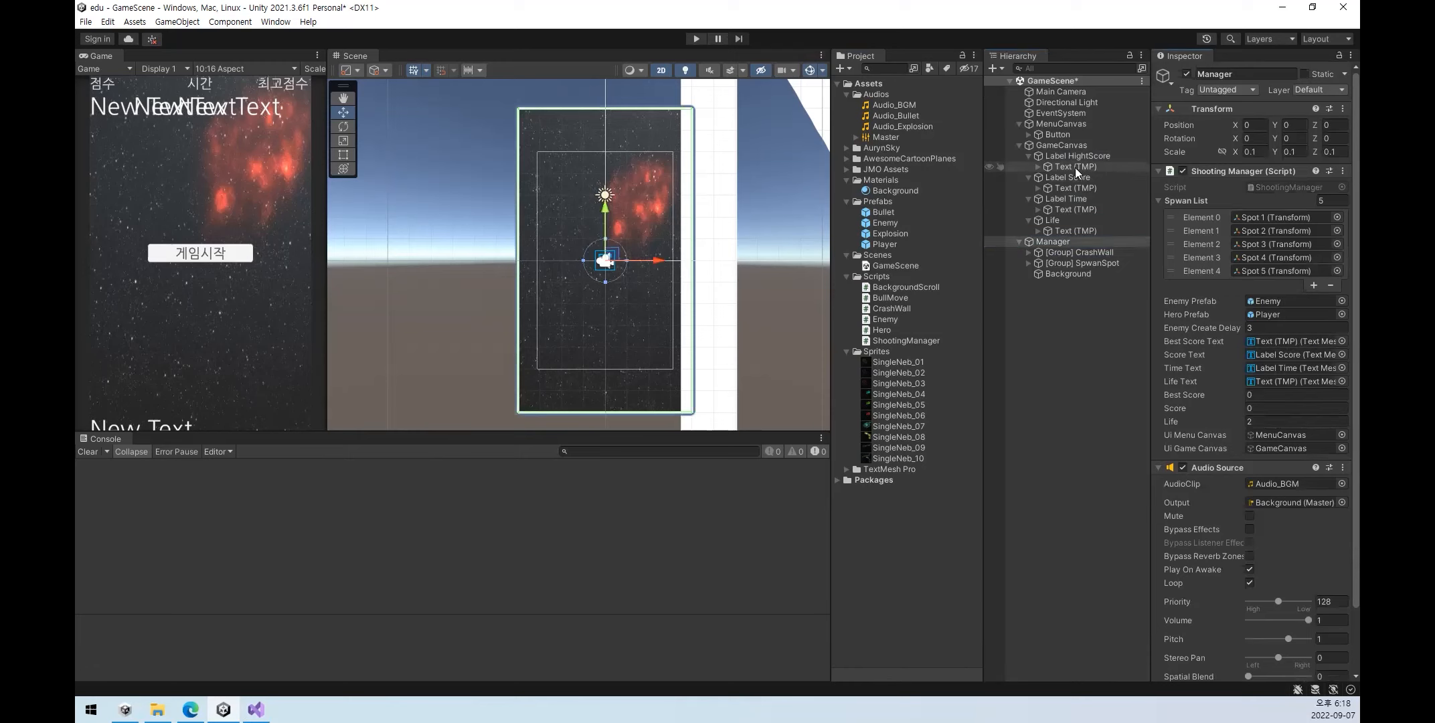
pyautogui.moveTo(1058, 187); pyautogui.dragTo(1289, 353)
pyautogui.moveTo(1067, 208); pyautogui.dragTo(1278, 367)
pyautogui.moveTo(1068, 230); pyautogui.dragTo(1272, 381)
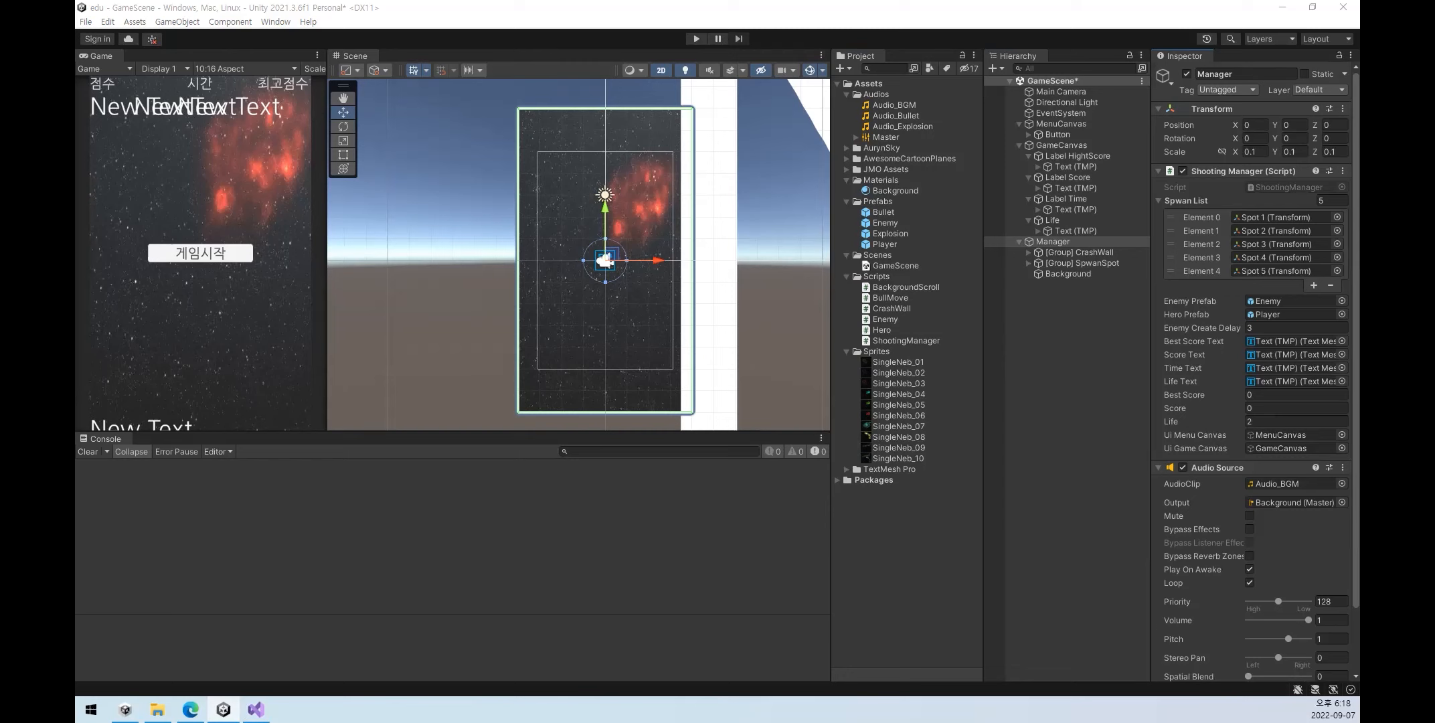
# - Set the font size of the Text (TMP) children under Label HightScore, Label Score and Label Time to 26
pyautogui.click(1074, 156)
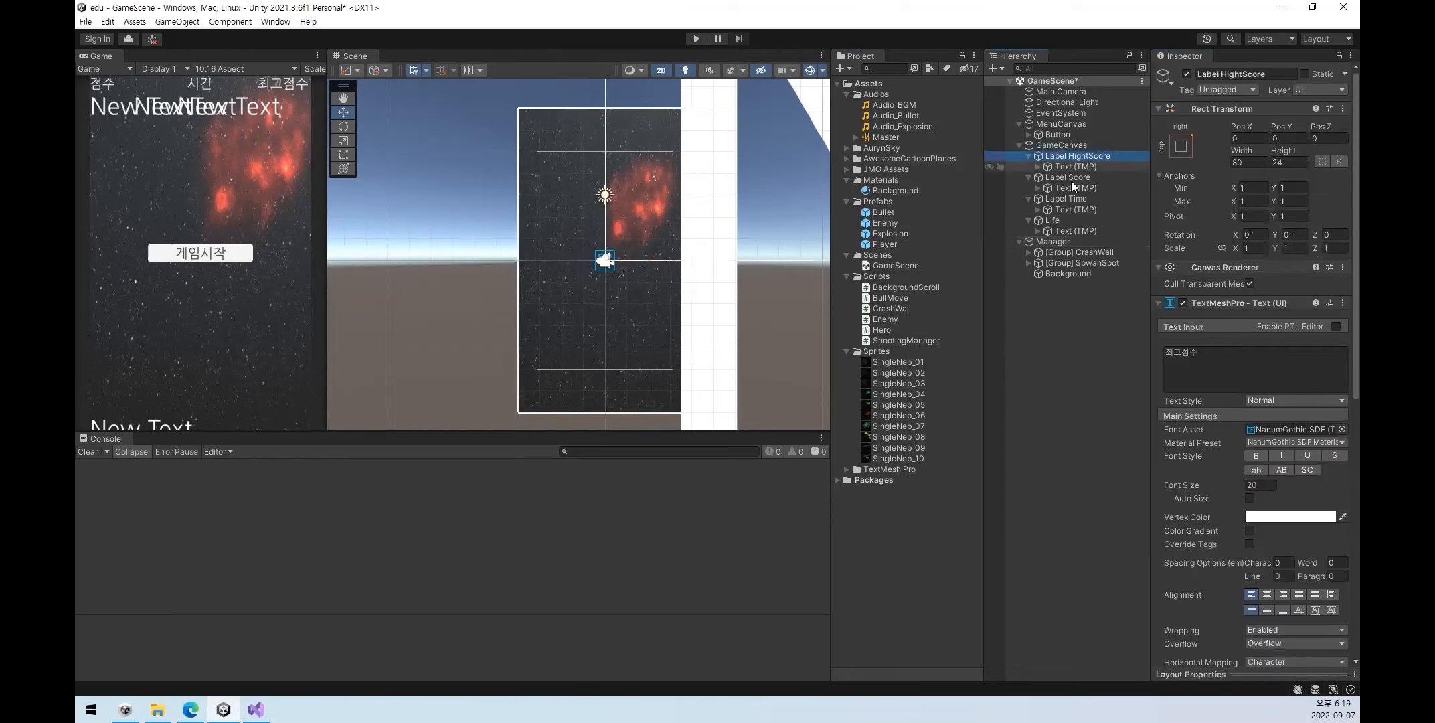
pyautogui.keyDown('ctrl'); pyautogui.click(1069, 181); pyautogui.keyUp('ctrl')
pyautogui.keyDown('ctrl'); pyautogui.click(1069, 198); pyautogui.keyUp('ctrl')
pyautogui.keyDown('ctrl'); pyautogui.click(1064, 221); pyautogui.keyUp('ctrl')
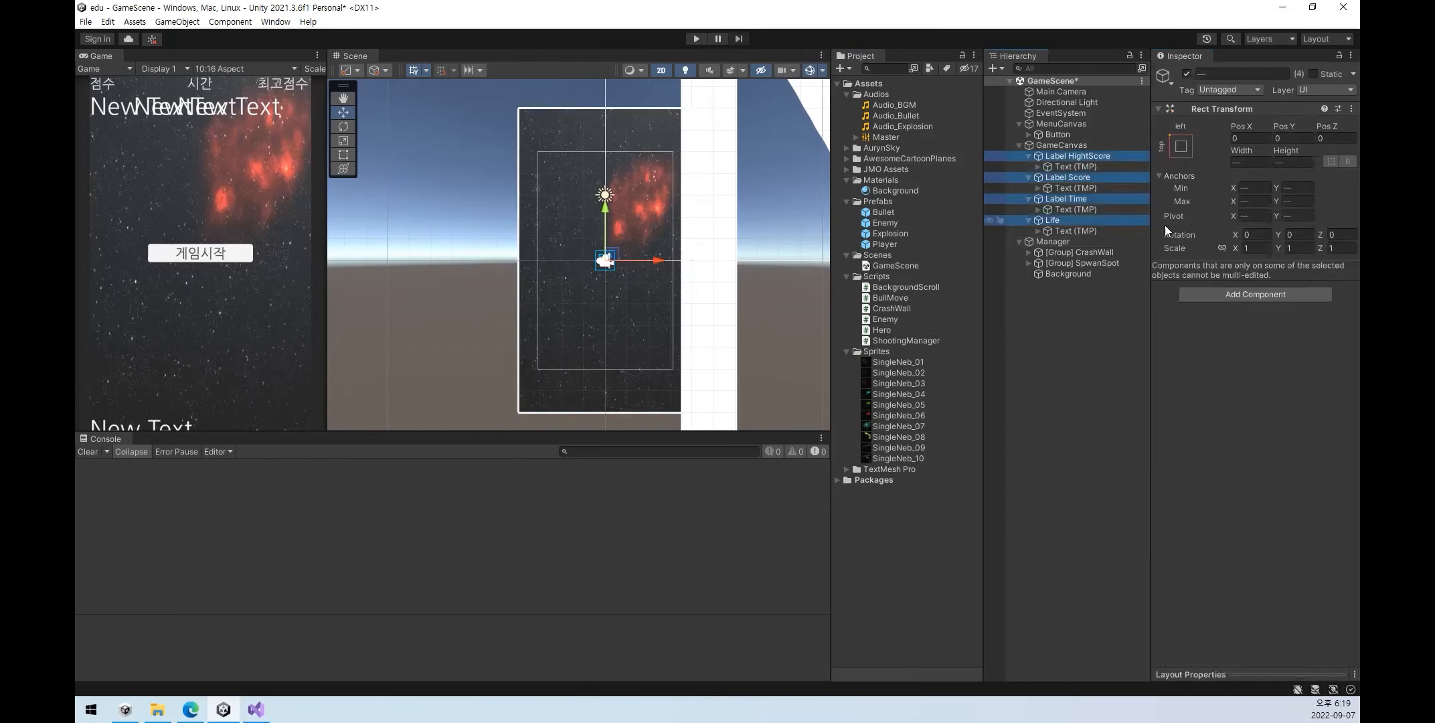
pyautogui.keyDown('ctrl'); pyautogui.click(1053, 221); pyautogui.keyUp('ctrl')
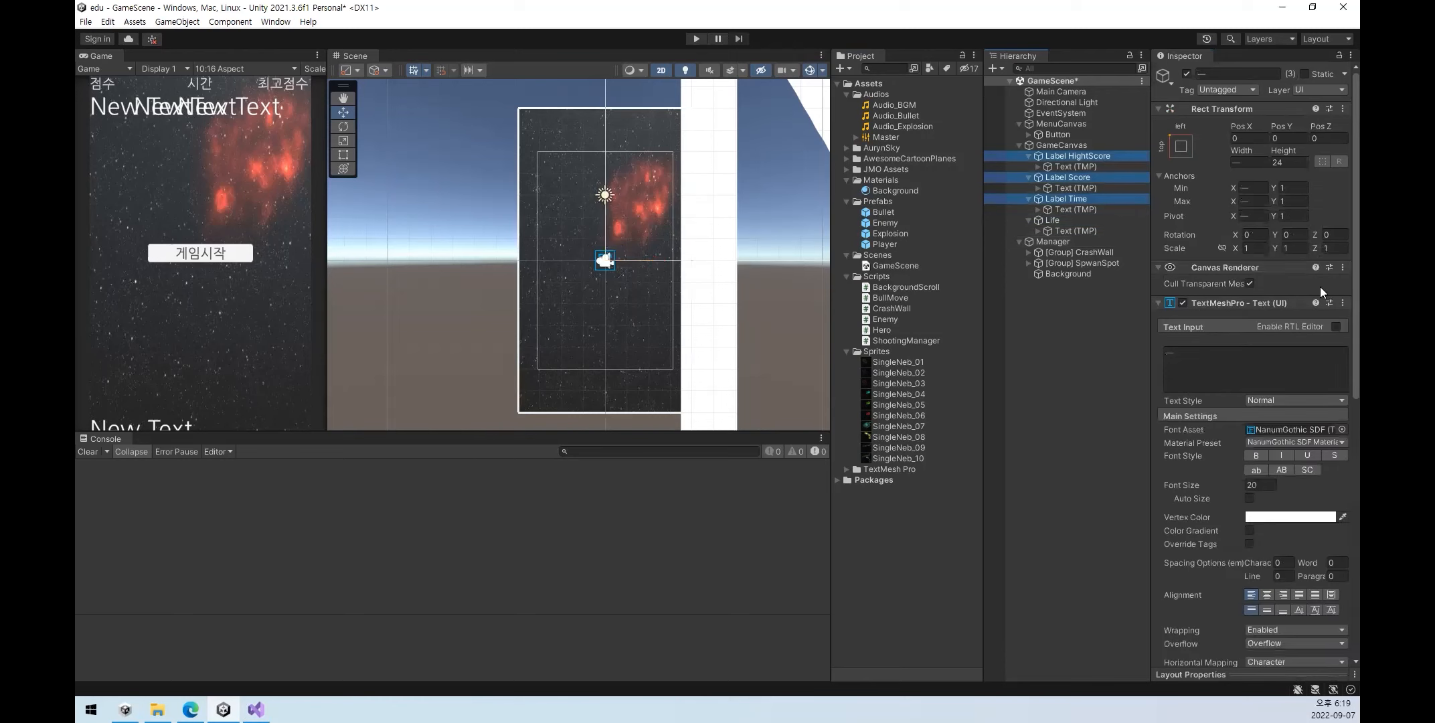
pyautogui.click(1076, 167)
pyautogui.keyDown('ctrl'); pyautogui.click(1079, 189); pyautogui.keyUp('ctrl')
pyautogui.keyDown('ctrl'); pyautogui.click(1081, 209); pyautogui.keyUp('ctrl')
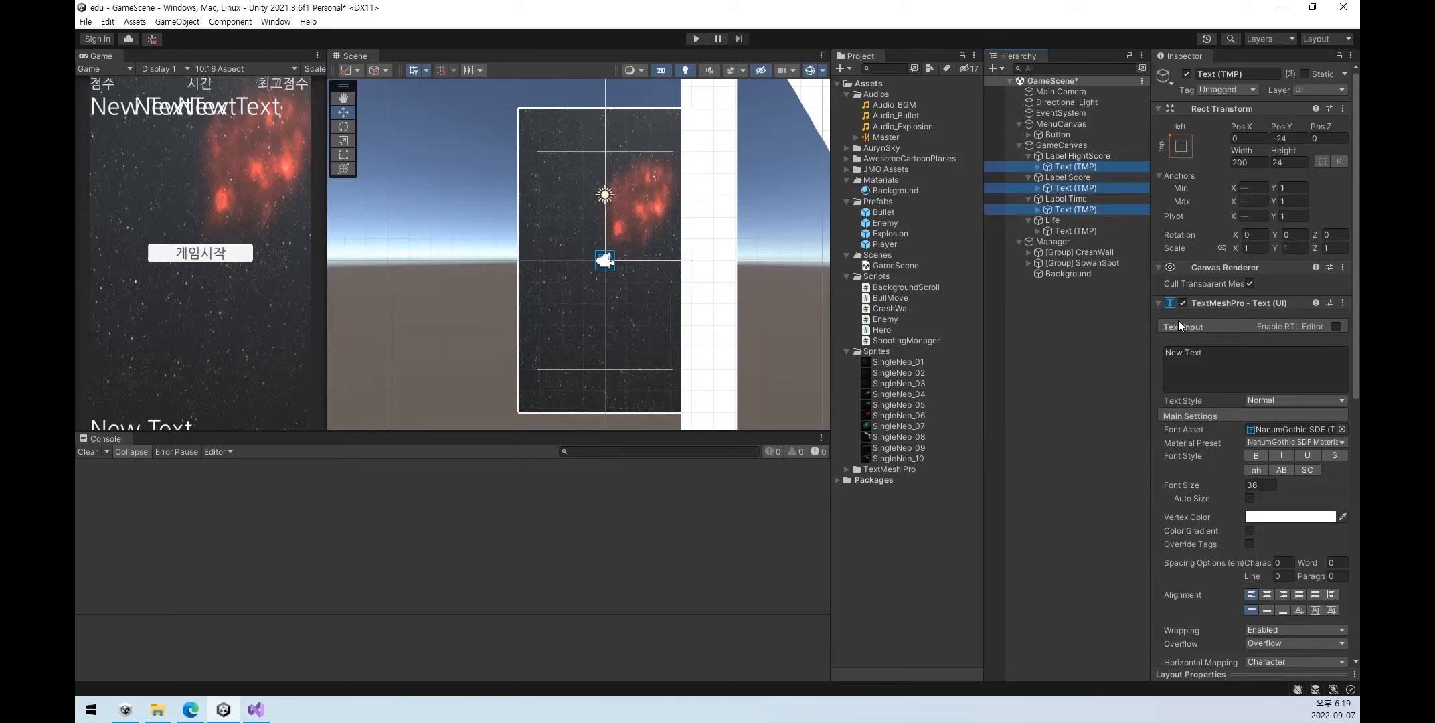
pyautogui.click(1261, 487)
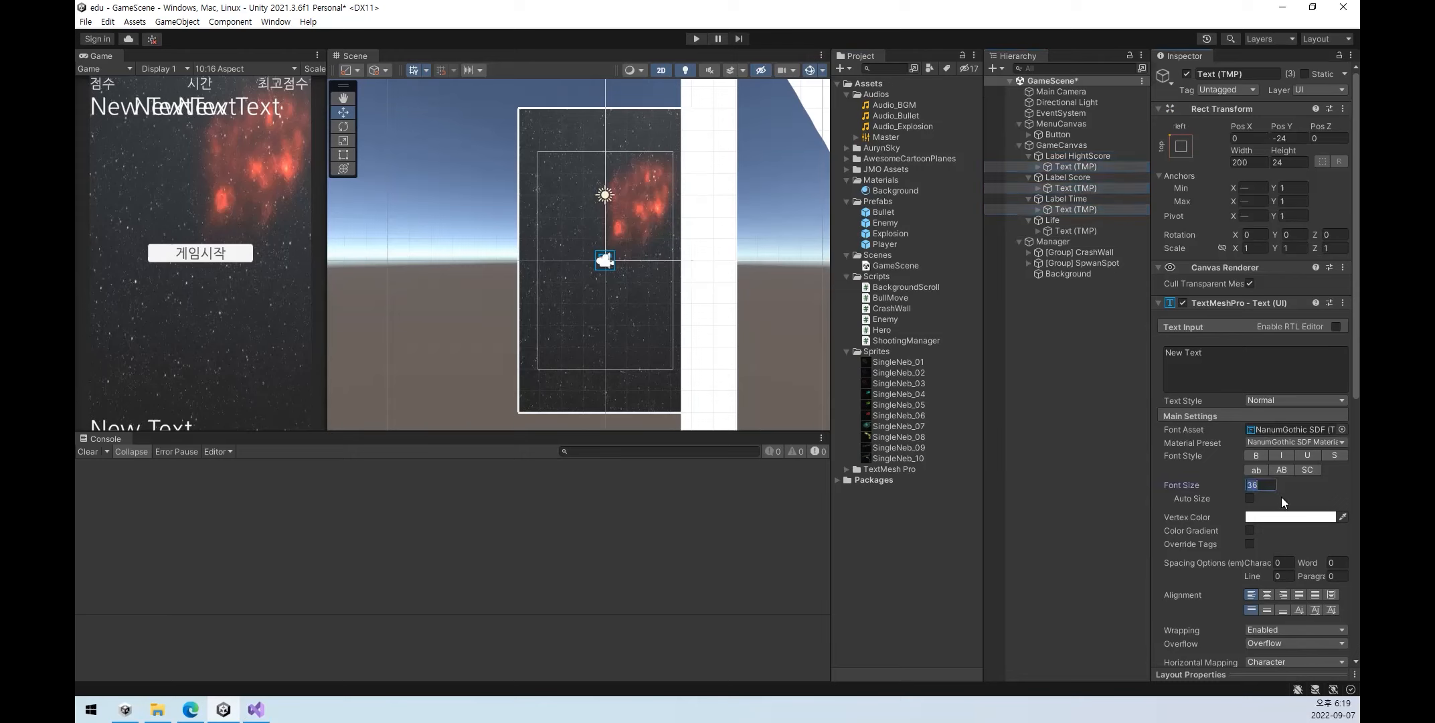
pyautogui.write('26')
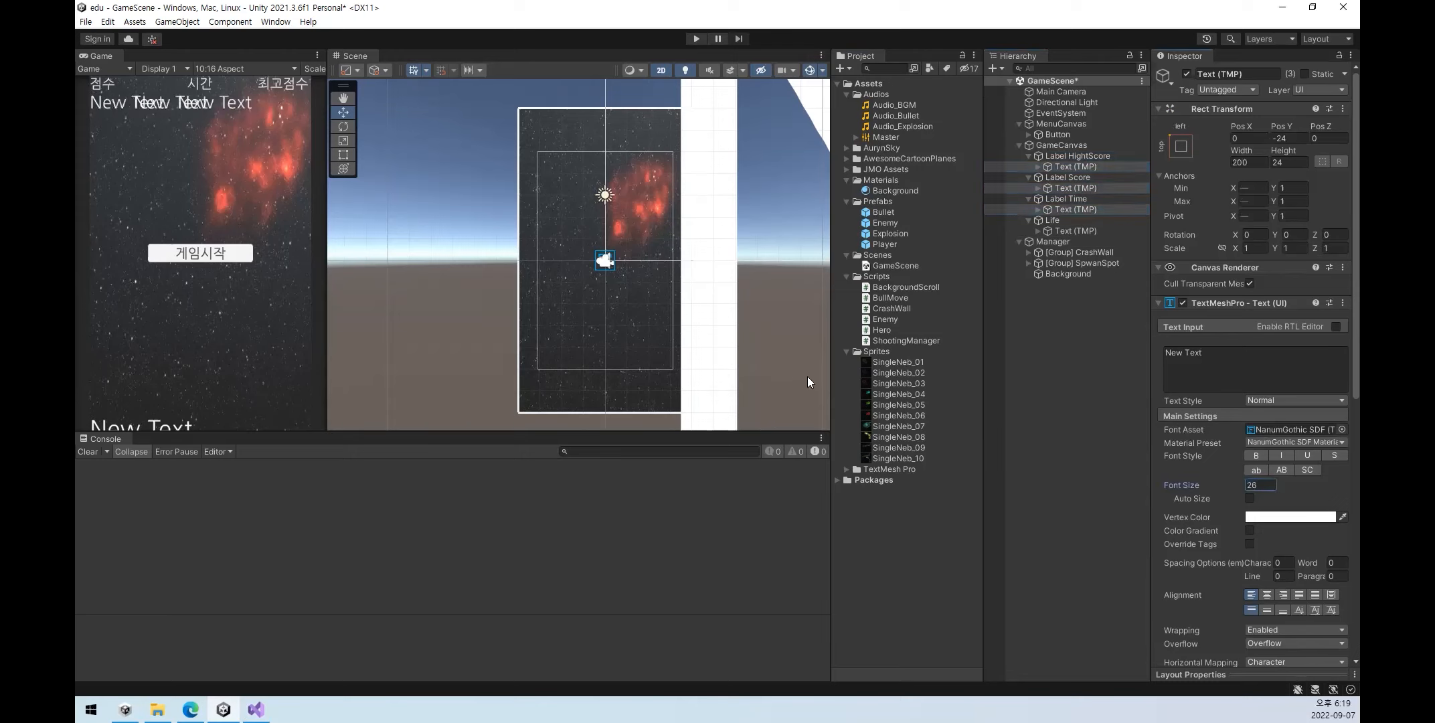
pyautogui.click(1069, 368)
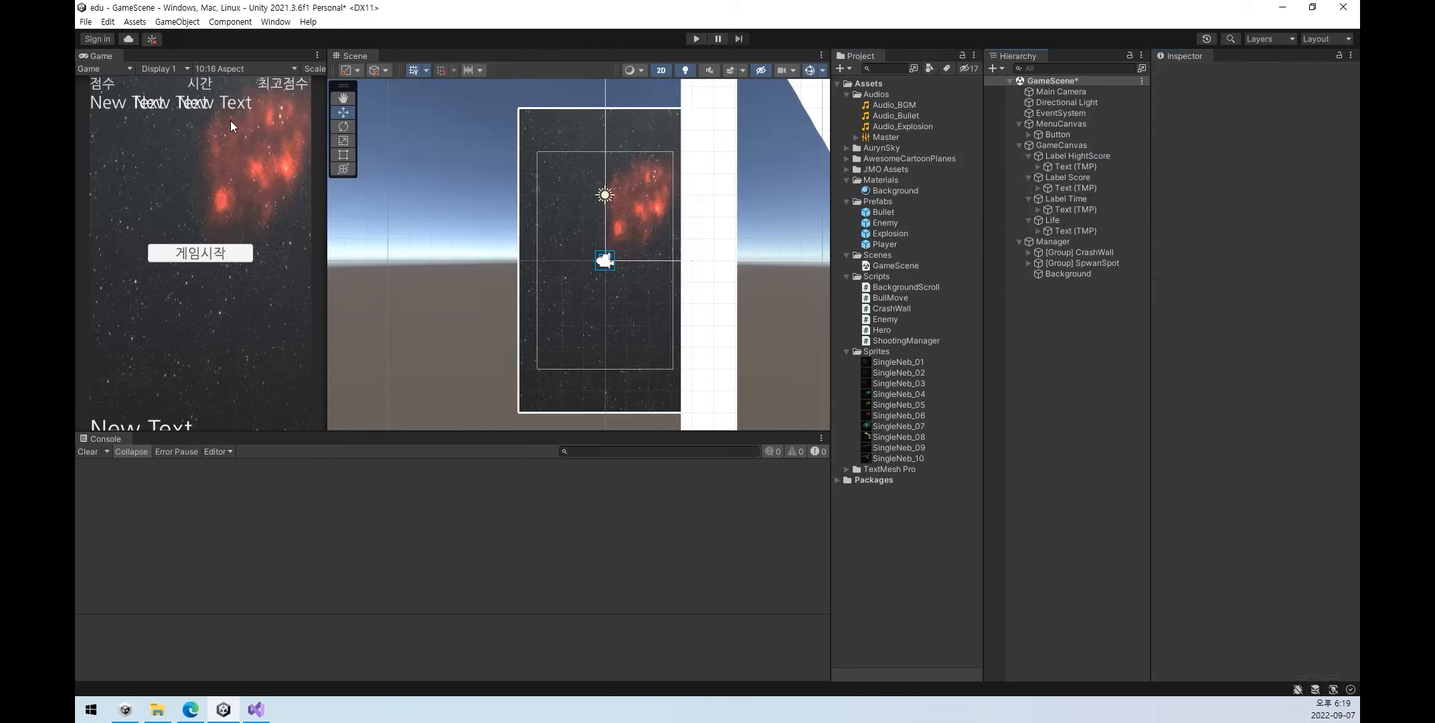
# - Right-align the Text (TMP) under Label HightScore
pyautogui.click(1062, 231)
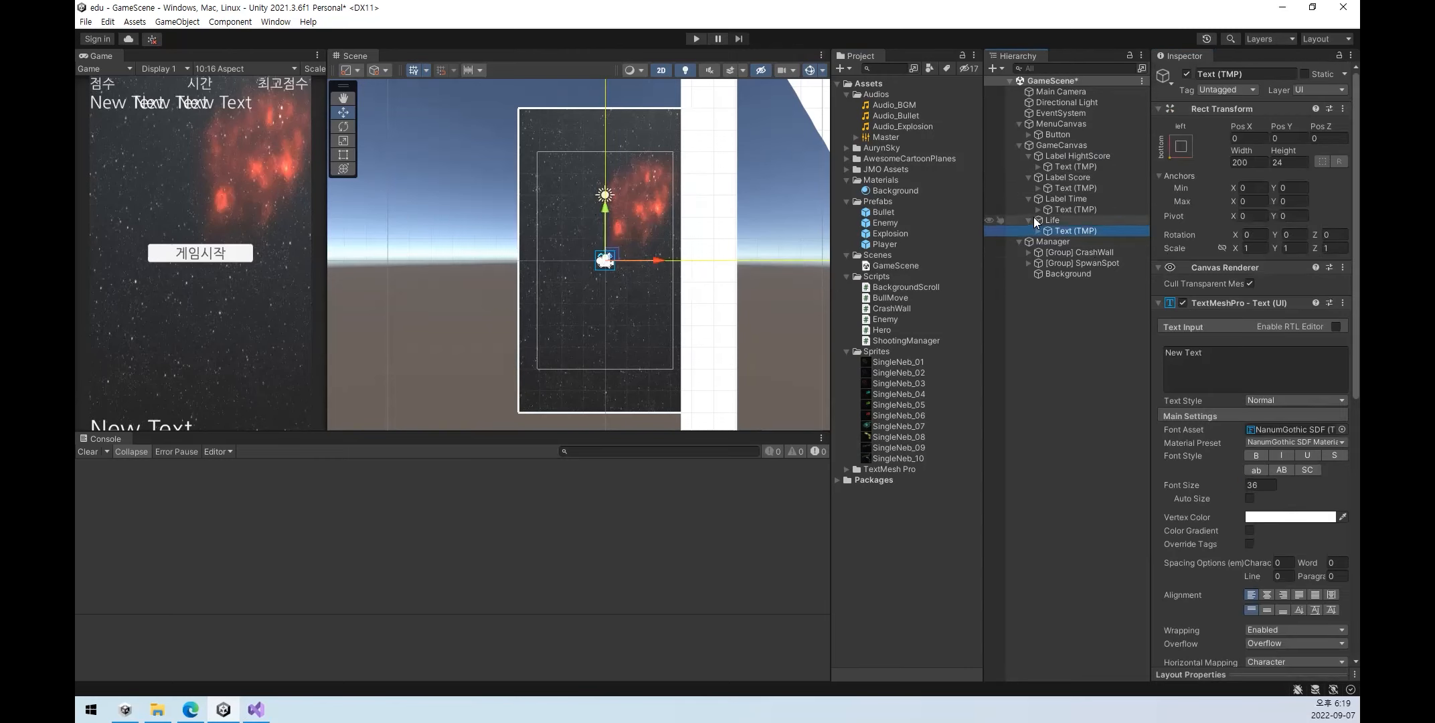
pyautogui.click(1076, 167)
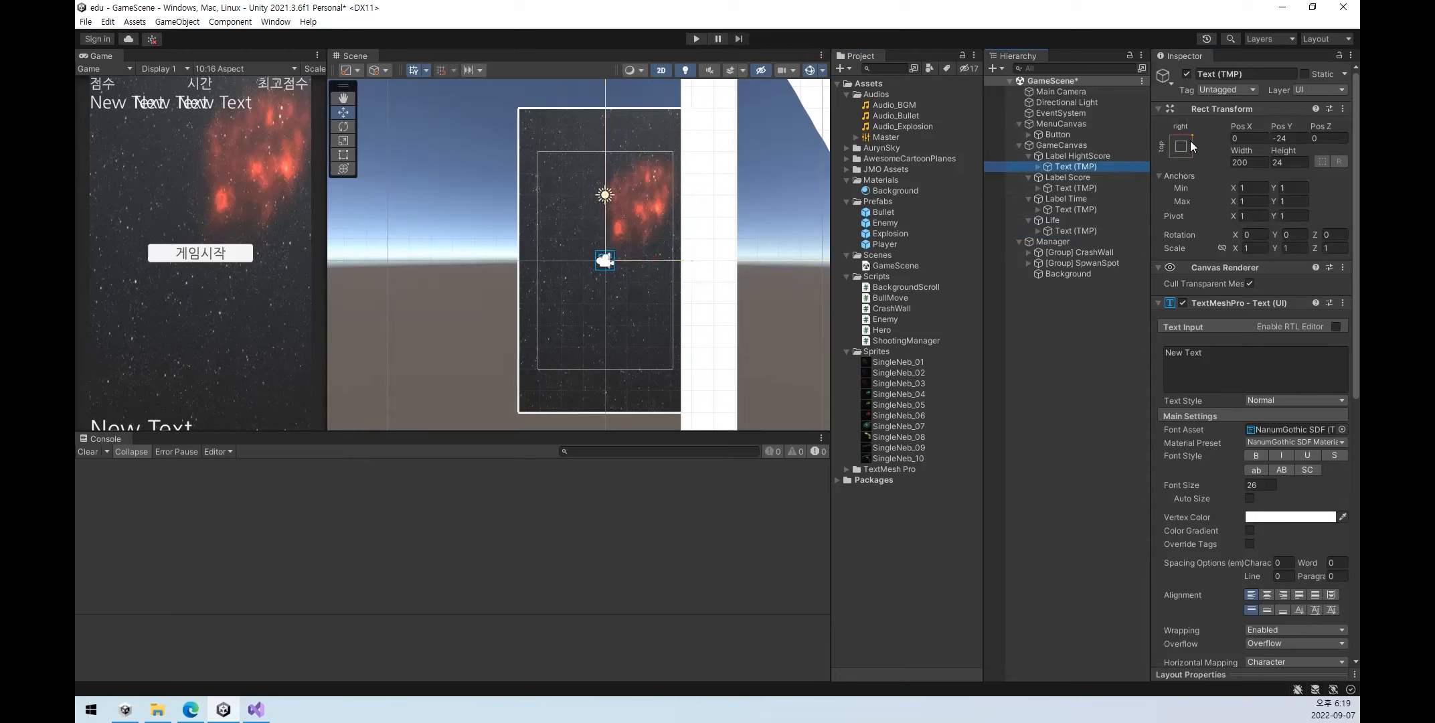
pyautogui.click(1198, 371)
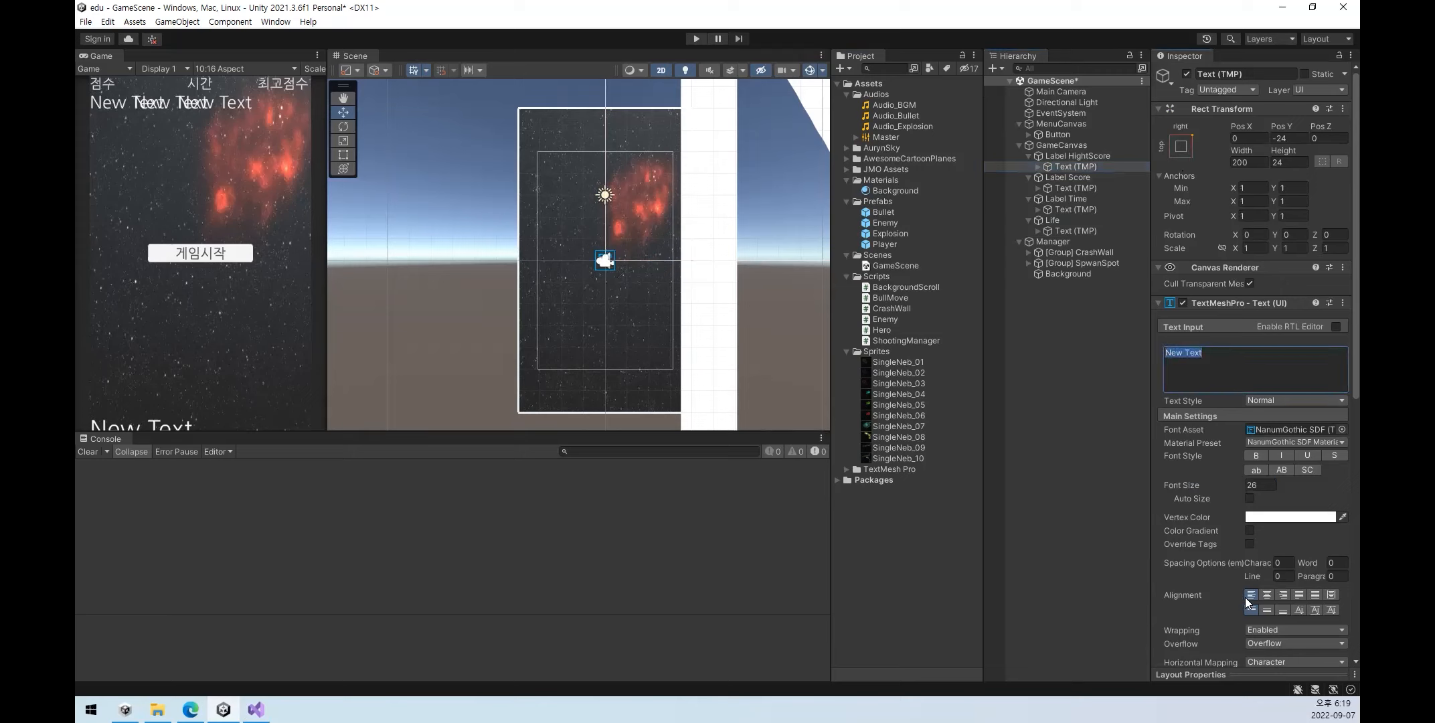
pyautogui.click(1283, 594)
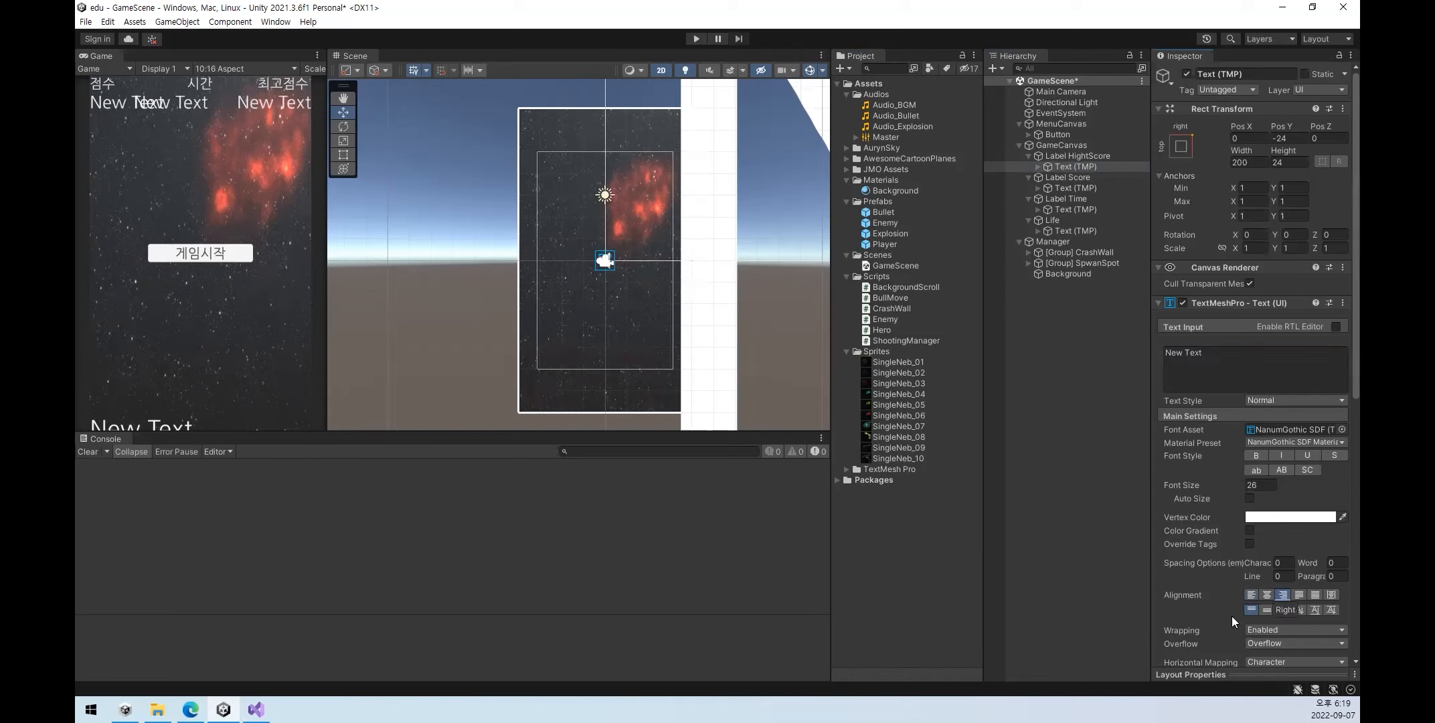
# - Center-align the Text (TMP) under Label Time and clear the selection
pyautogui.click(1075, 188)
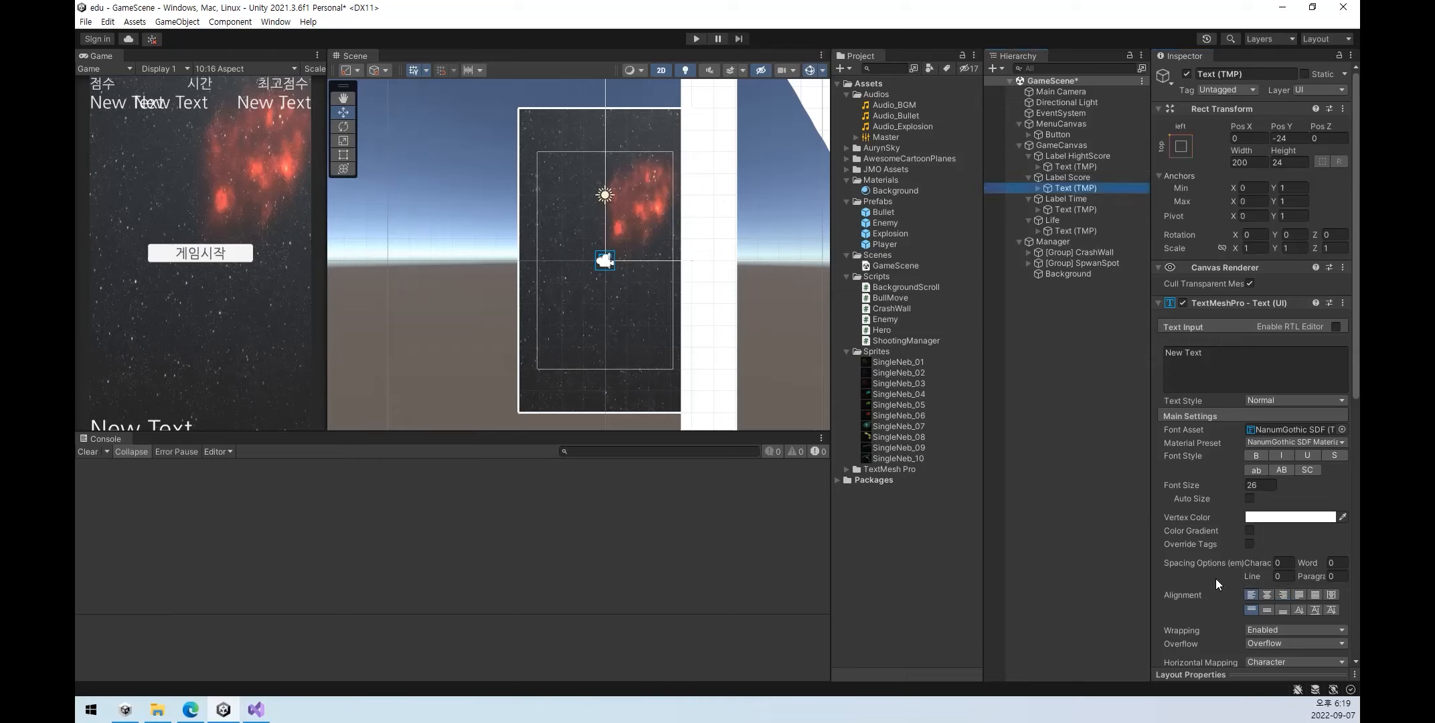
pyautogui.click(1063, 208)
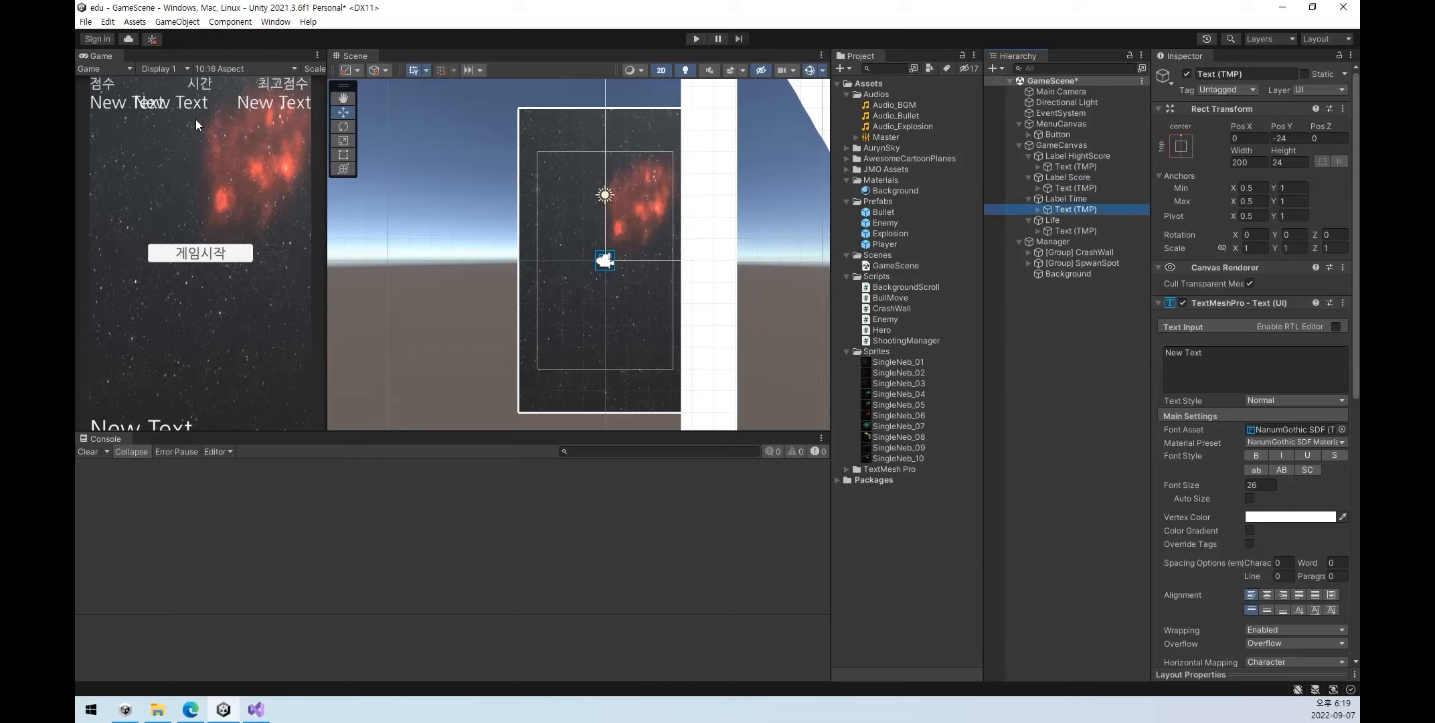
pyautogui.click(1268, 594)
pyautogui.click(1075, 456)
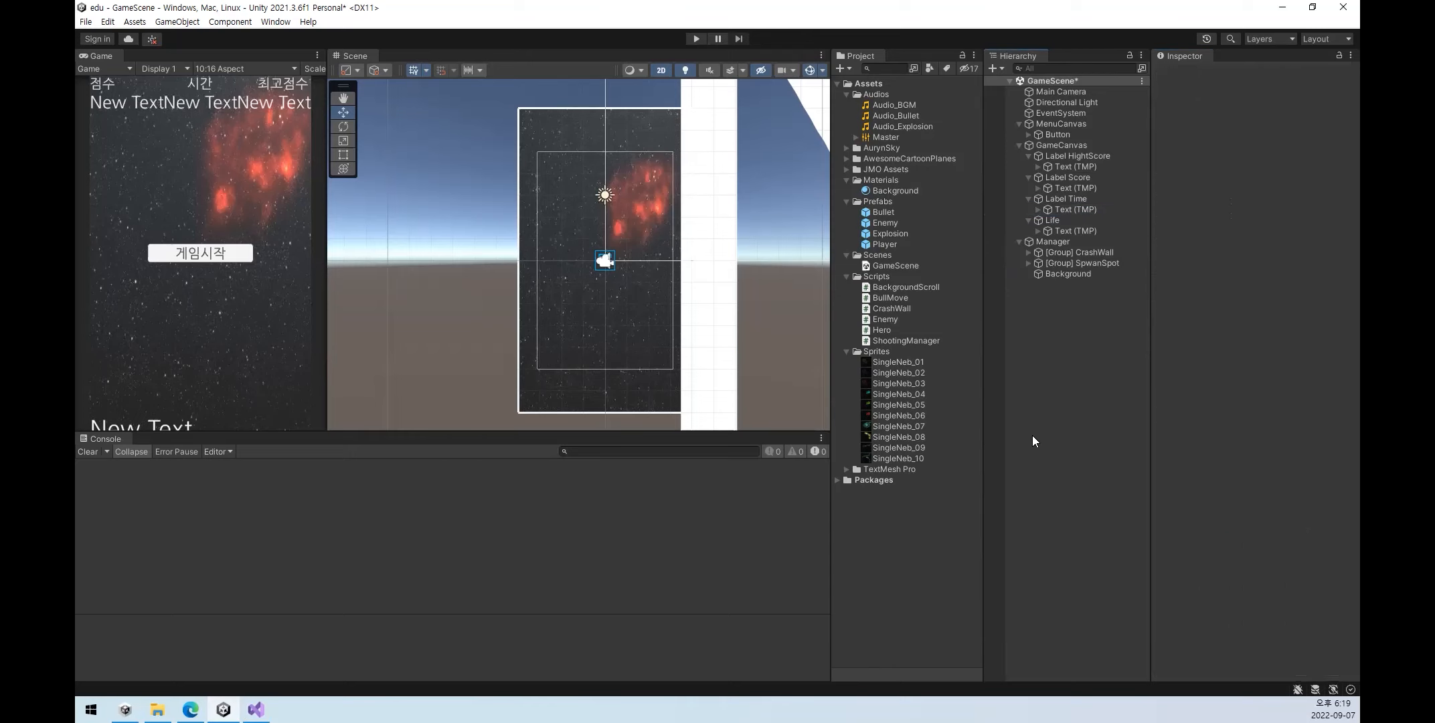
# - Run the game, start a round with the 게임시작 button to check the score and time texts, and stop the run
pyautogui.click(700, 38)
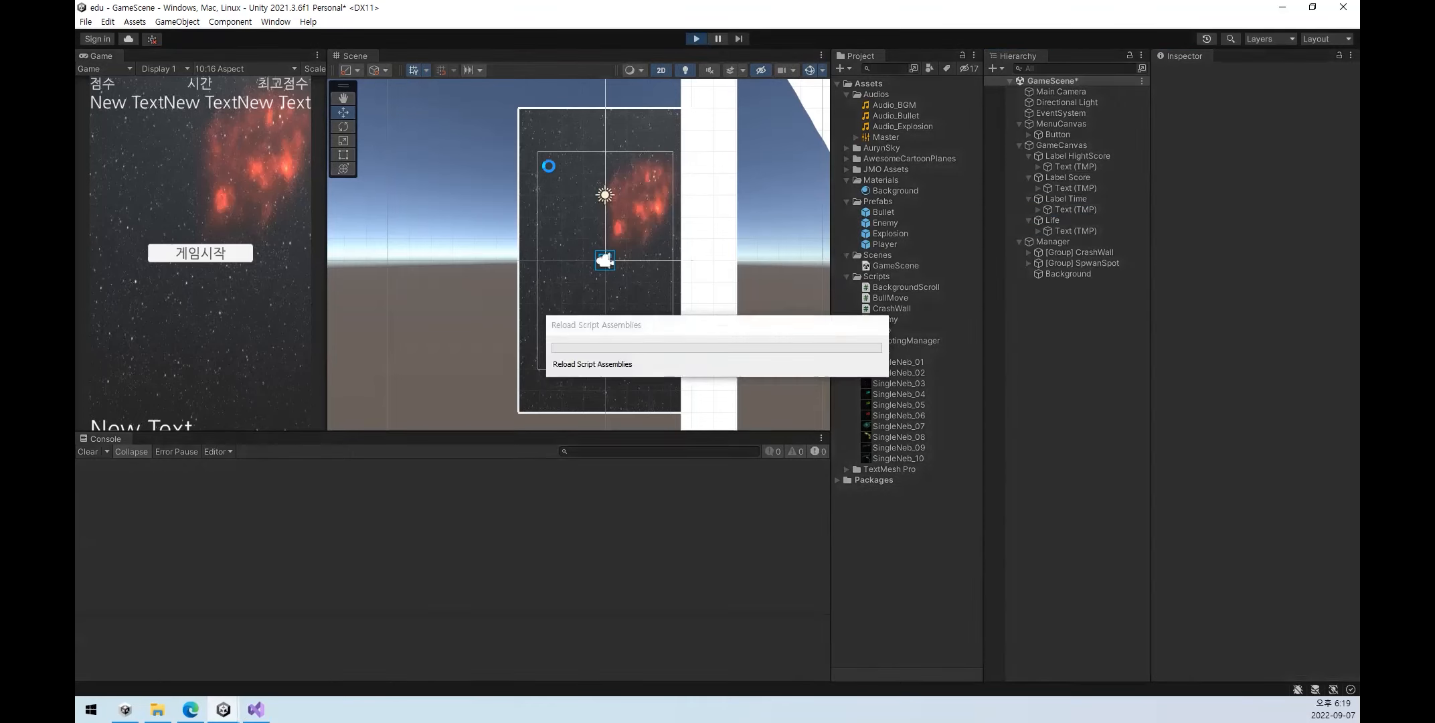
pyautogui.click(173, 254)
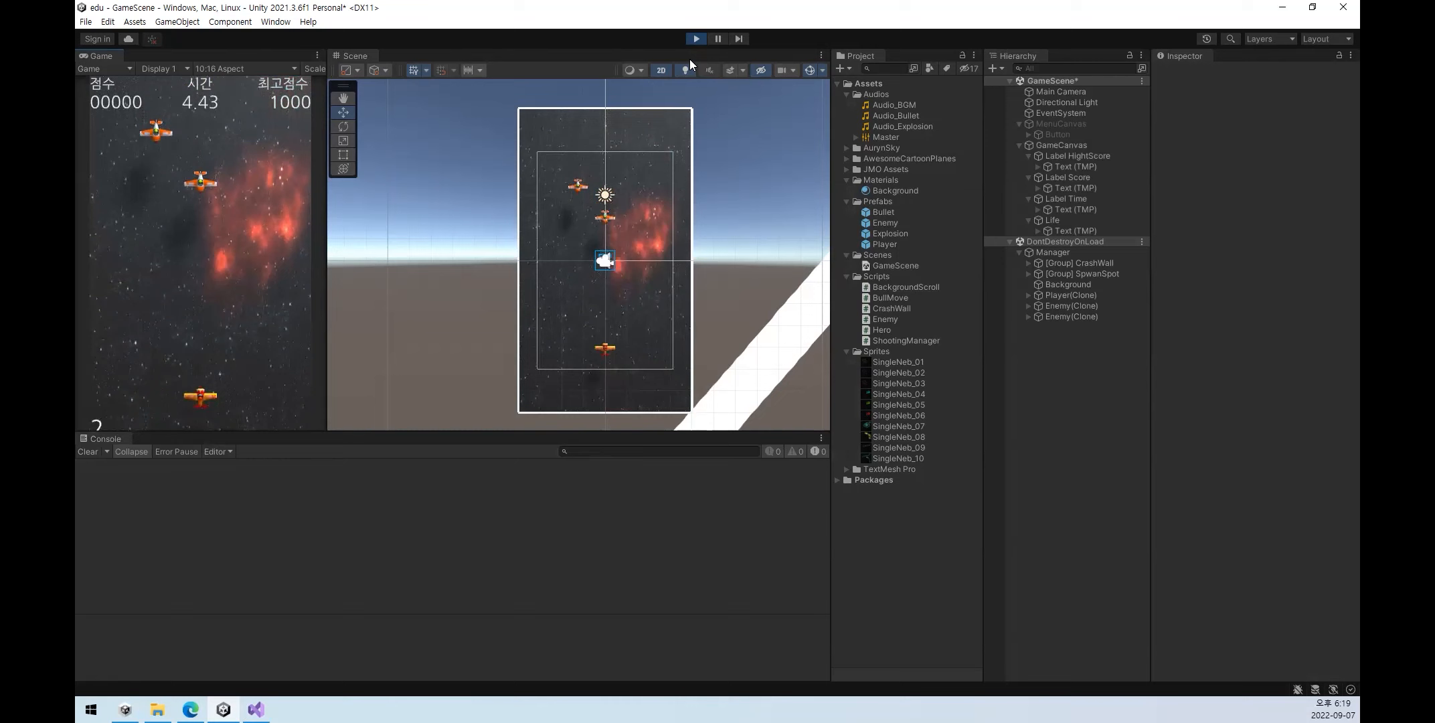
pyautogui.hotkey('ctrl', 'p')
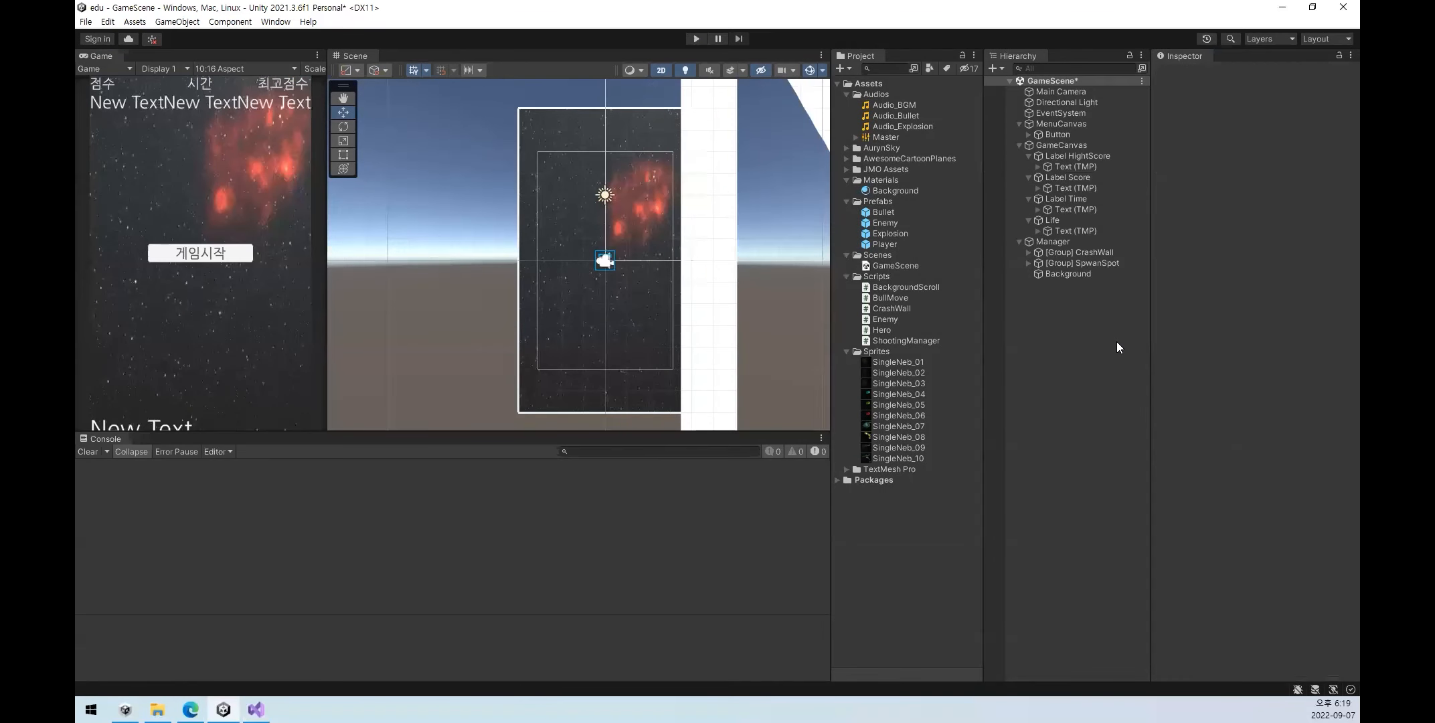
# - Reduce the font size of the Text (TMP) under Life, trying 26 in a short test round and settling on 20
pyautogui.click(1062, 231)
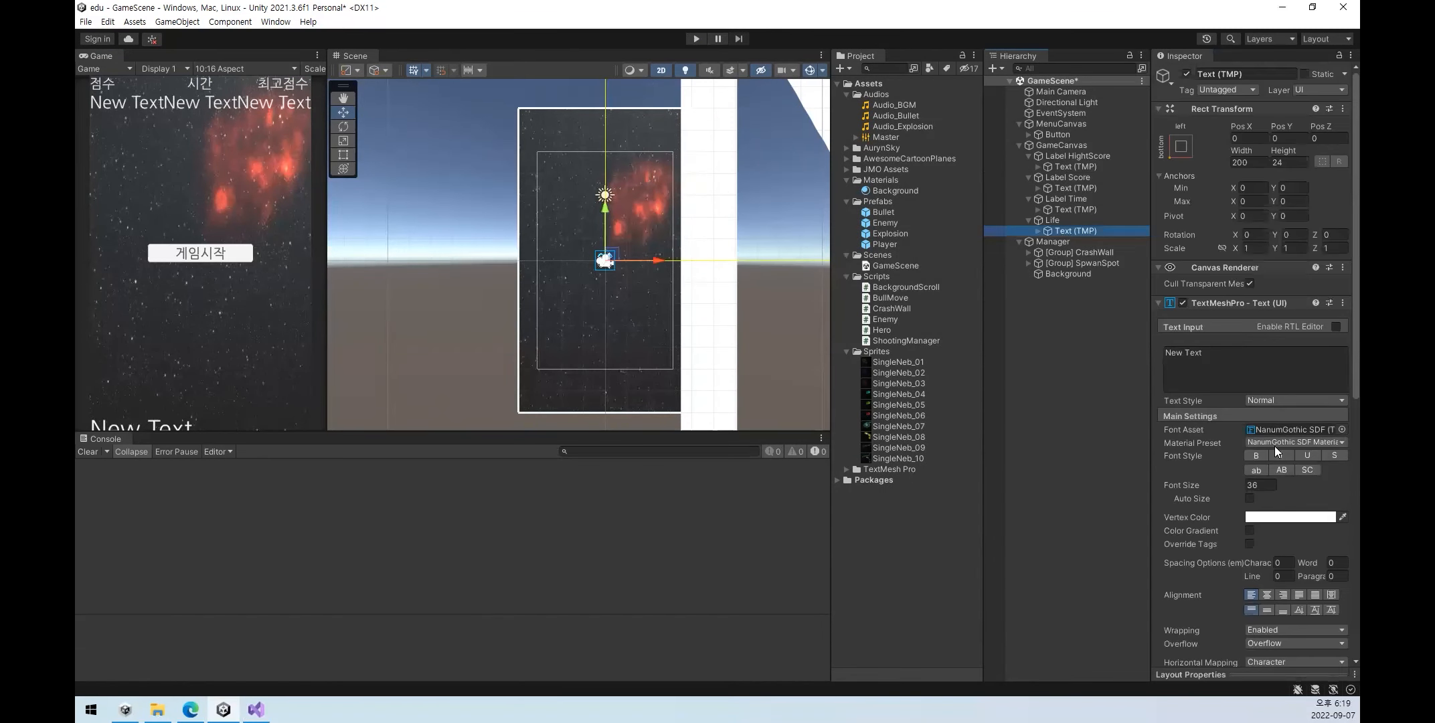
pyautogui.write('26')
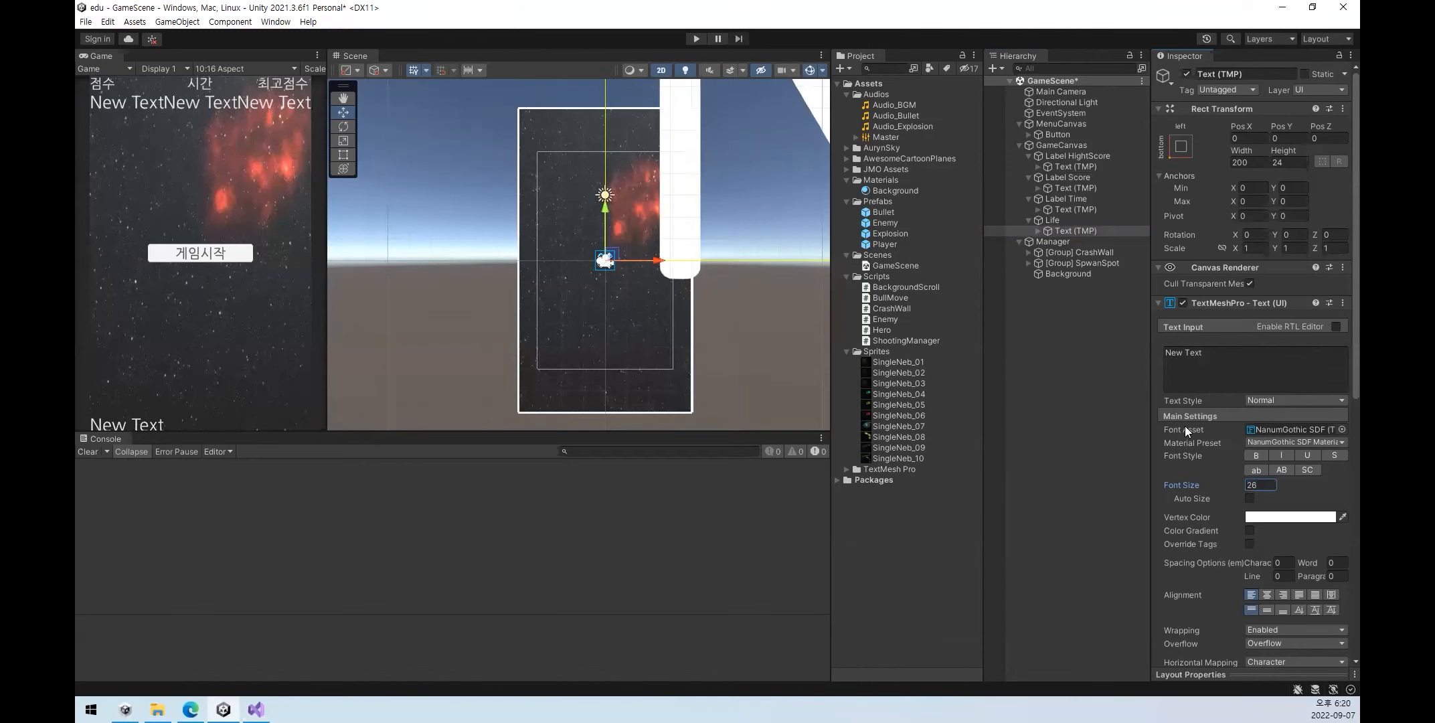
pyautogui.click(696, 38)
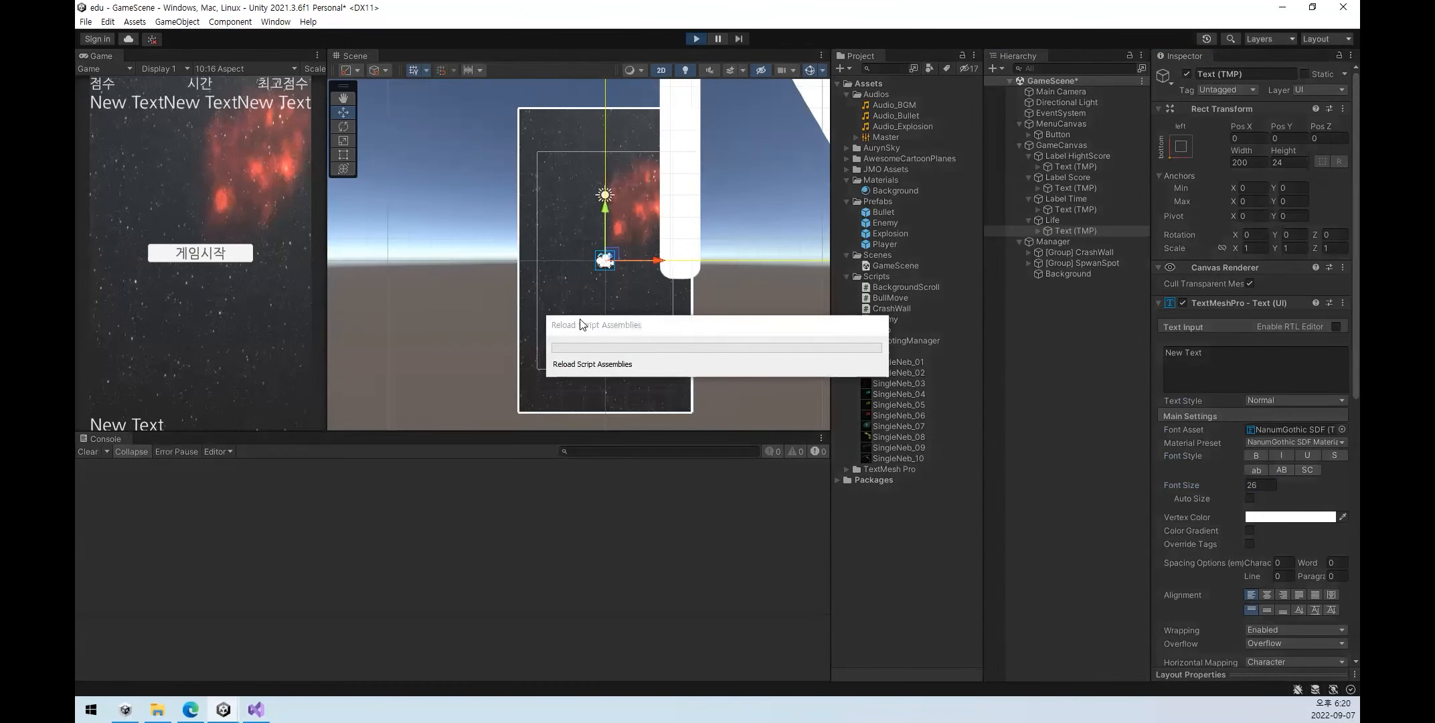
pyautogui.click(233, 258)
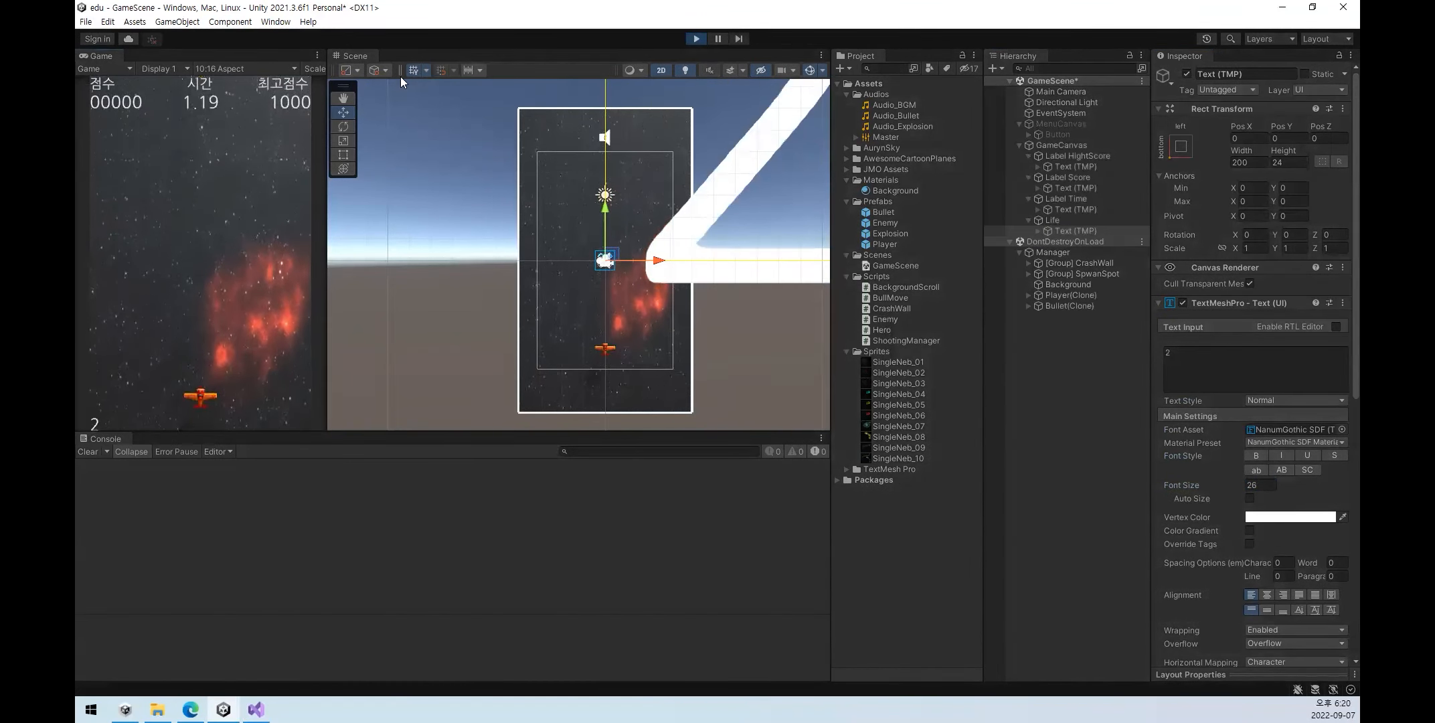
pyautogui.click(695, 39)
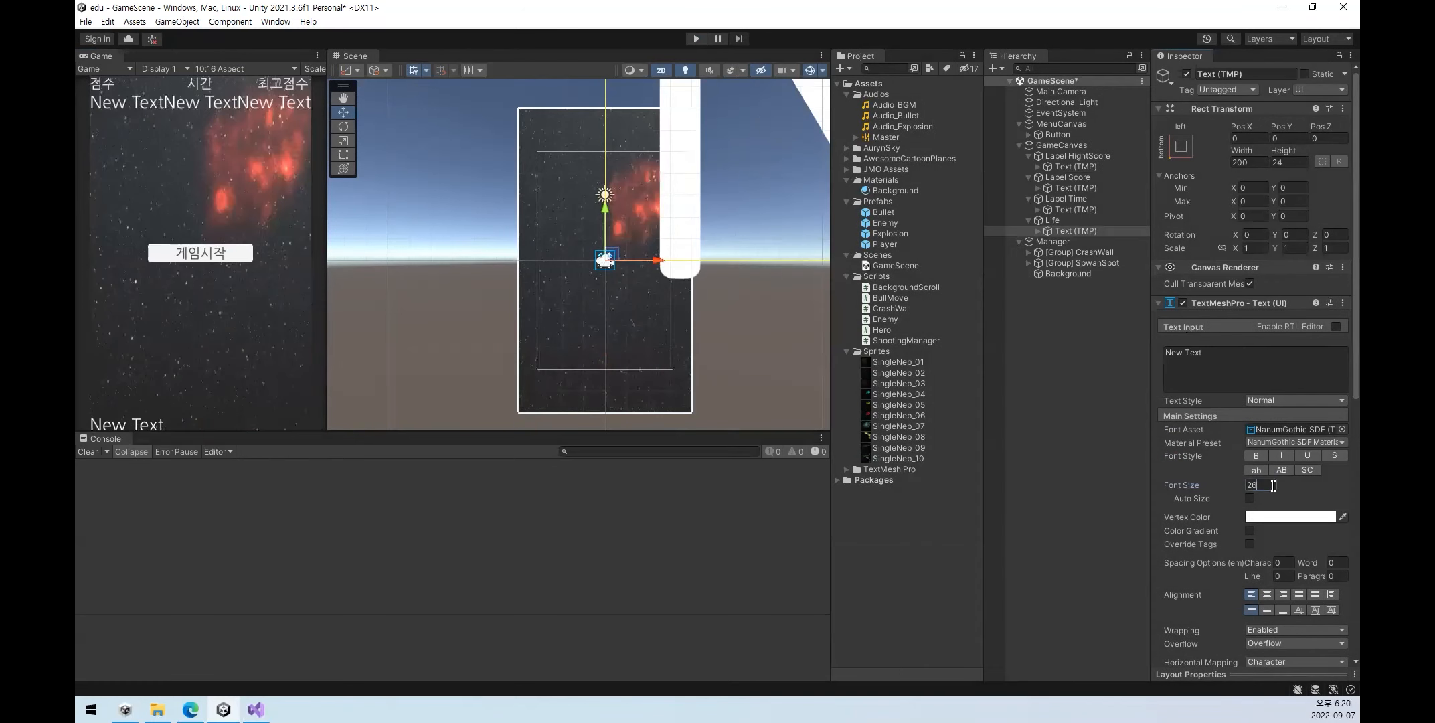
pyautogui.write('20')
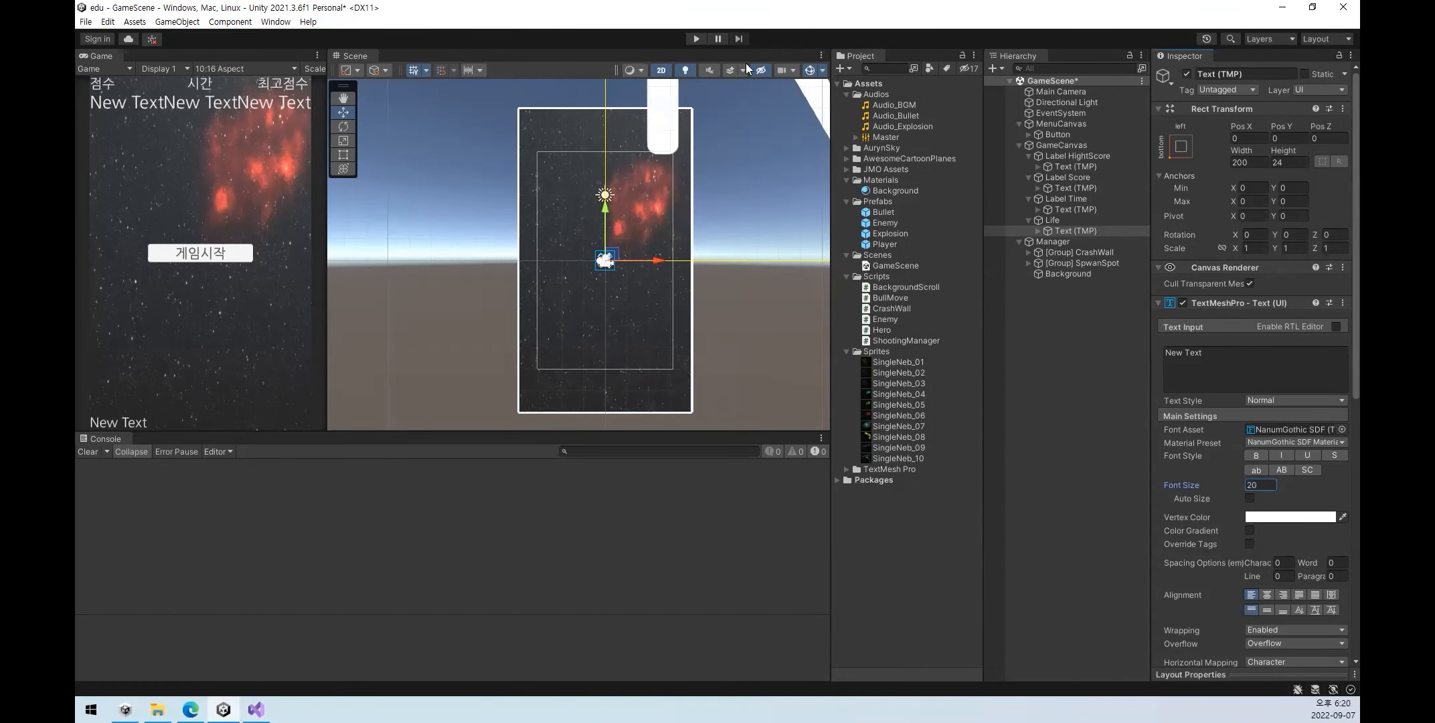
# - Play a test round, steering the plane sideways through the enemy waves to check shooting, collisions and the score, time and life texts
pyautogui.click(696, 40)
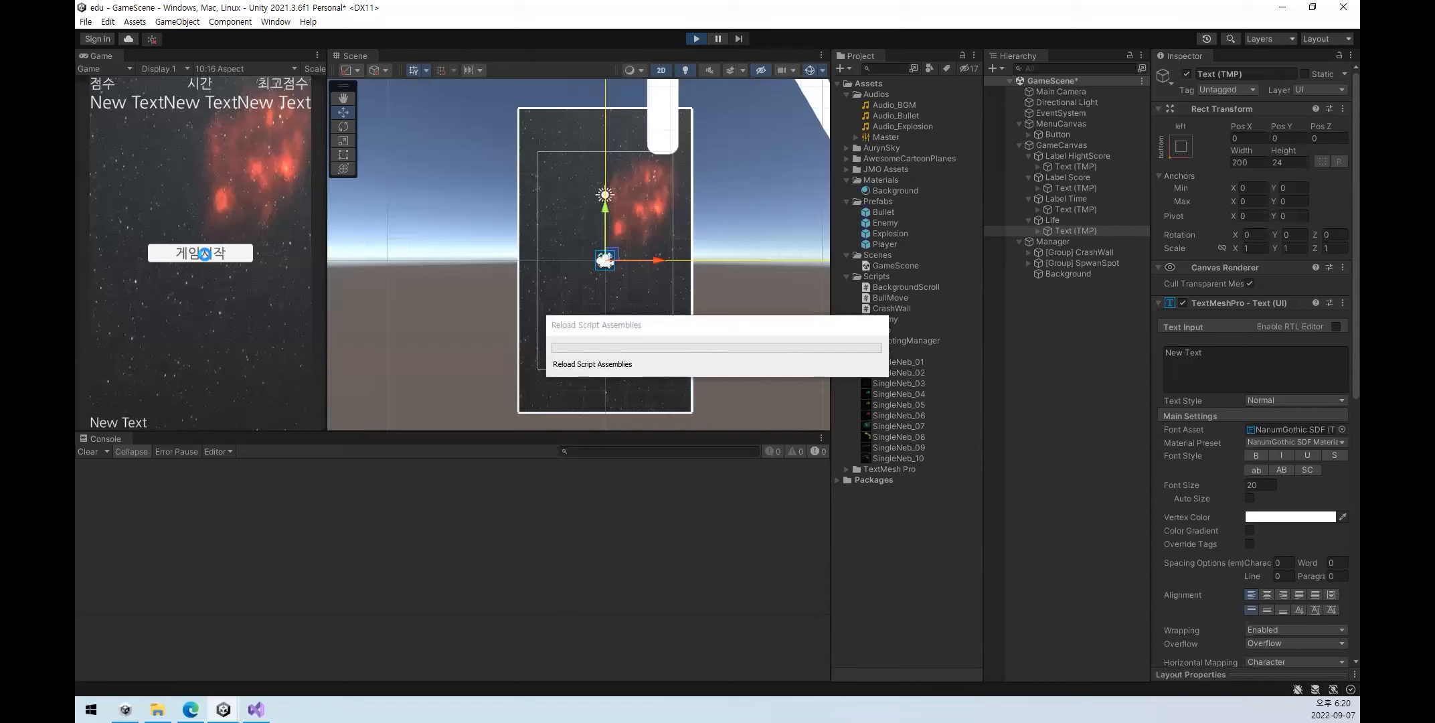
pyautogui.click(203, 254)
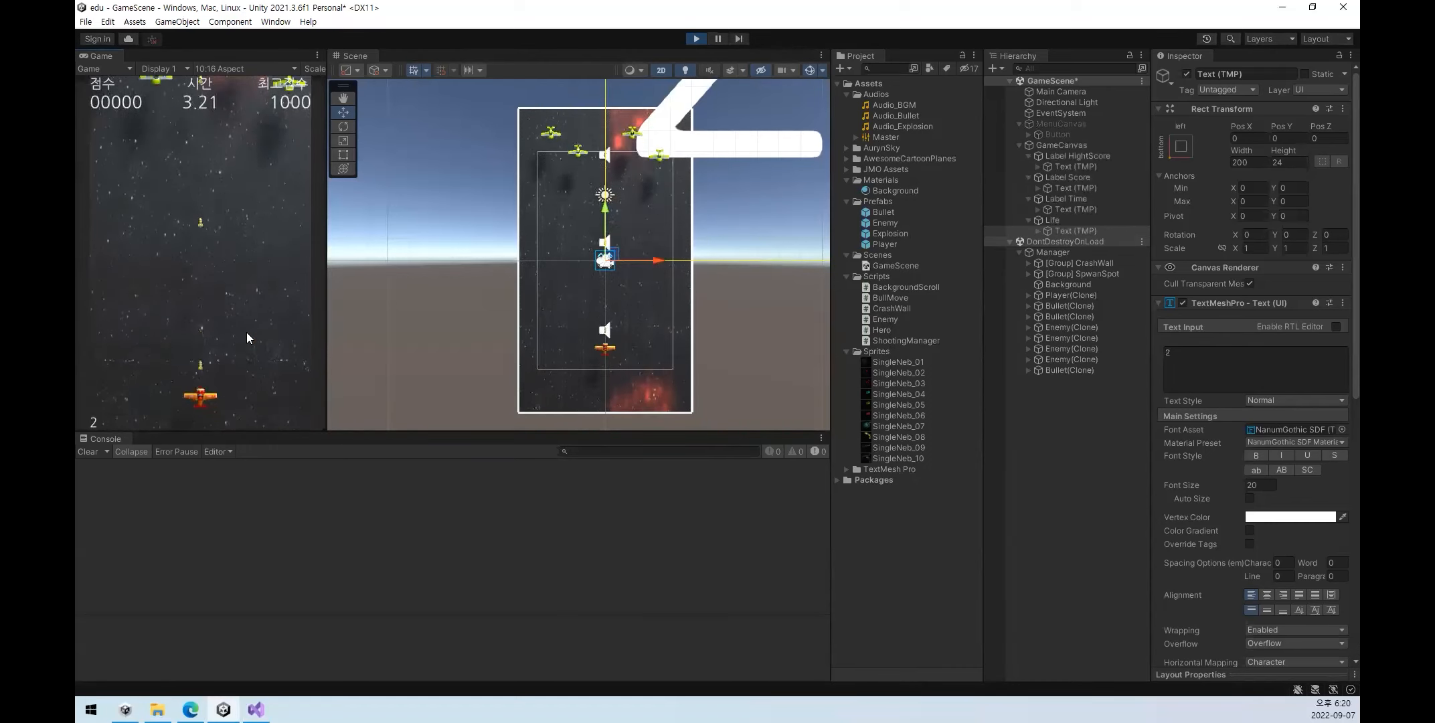
pyautogui.press('Left')
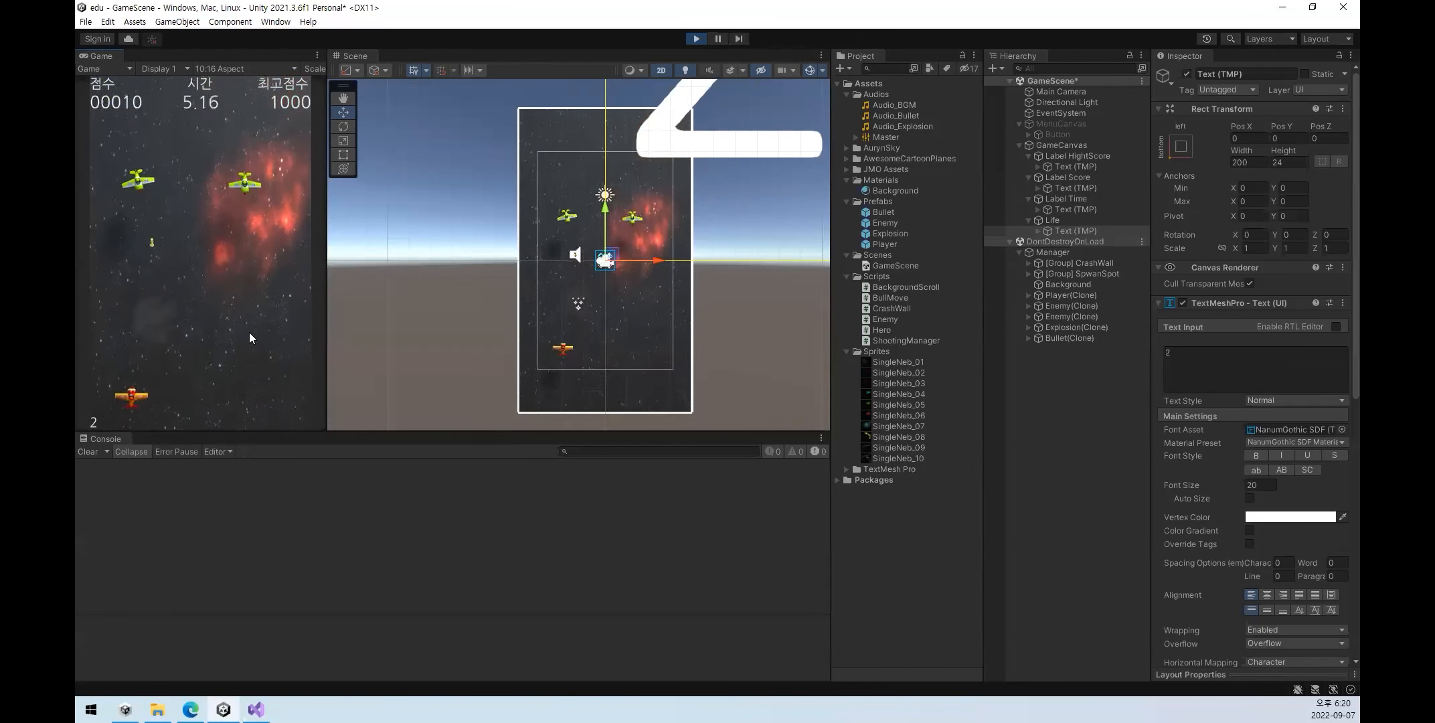
pyautogui.press('Right')
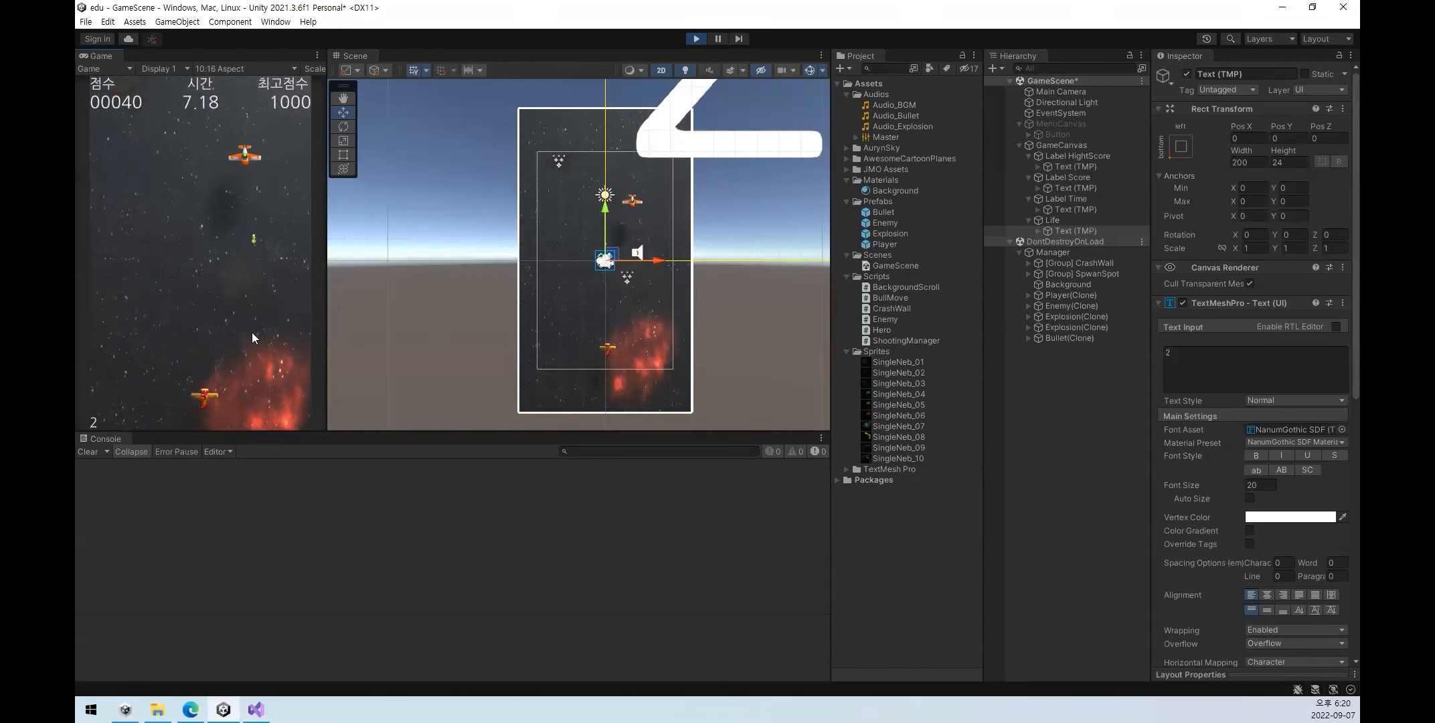
pyautogui.press('Right')
pyautogui.press('Left')
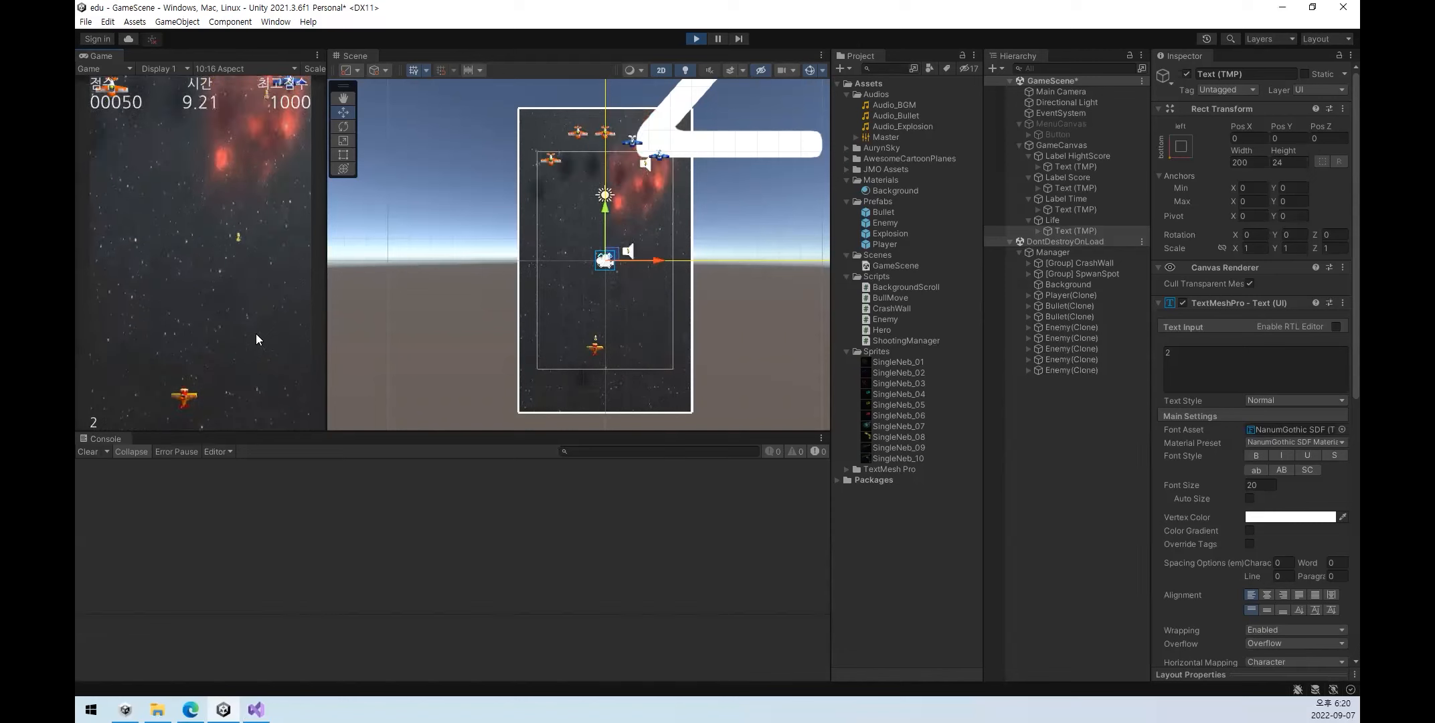
pyautogui.press('Left')
pyautogui.press('Right')
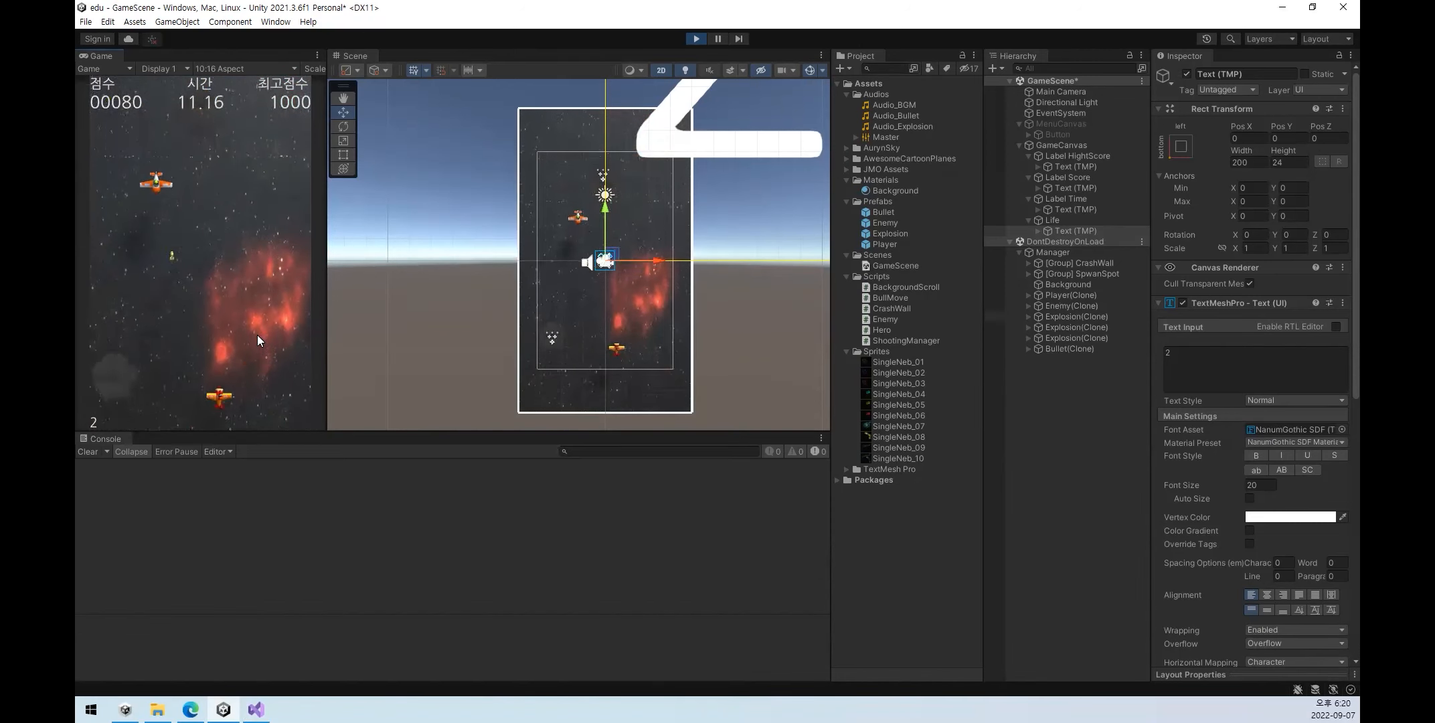
pyautogui.press('Right')
pyautogui.press('Left')
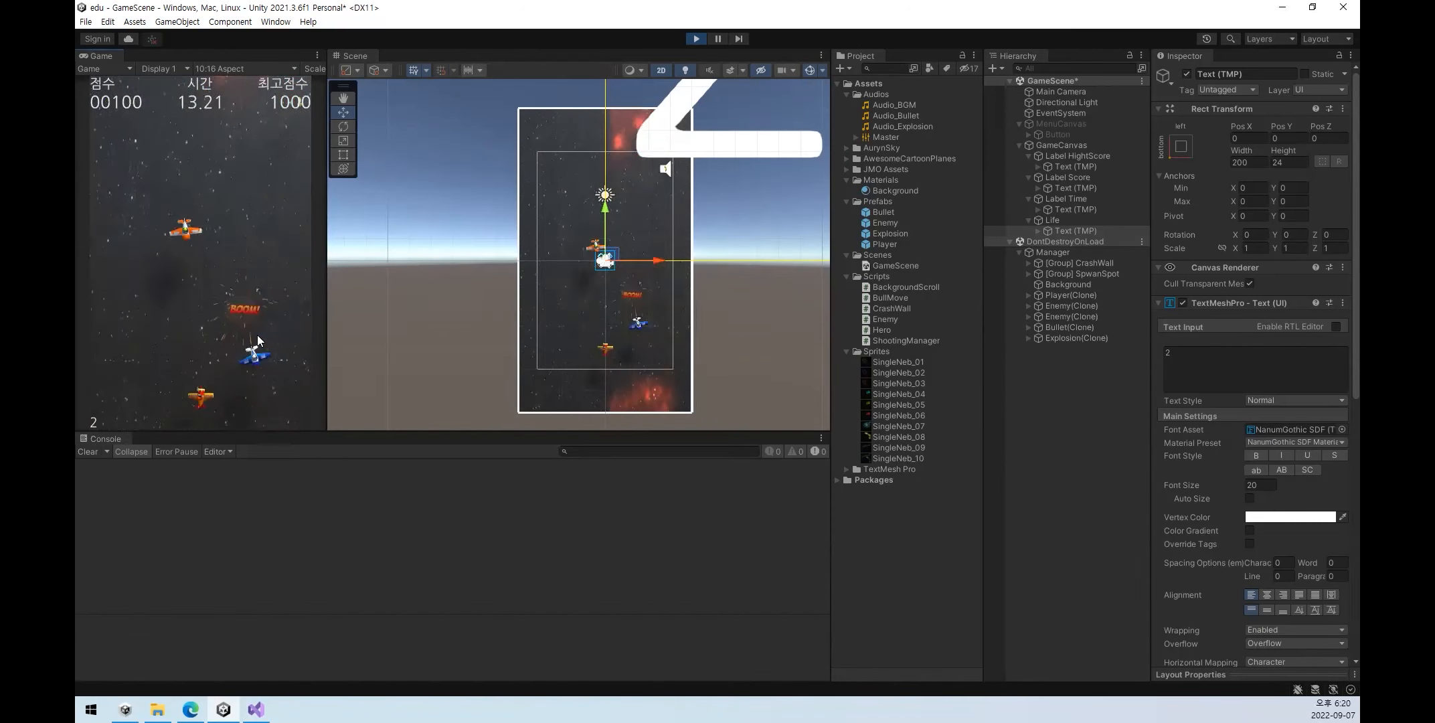
pyautogui.press('Left')
pyautogui.press('Right')
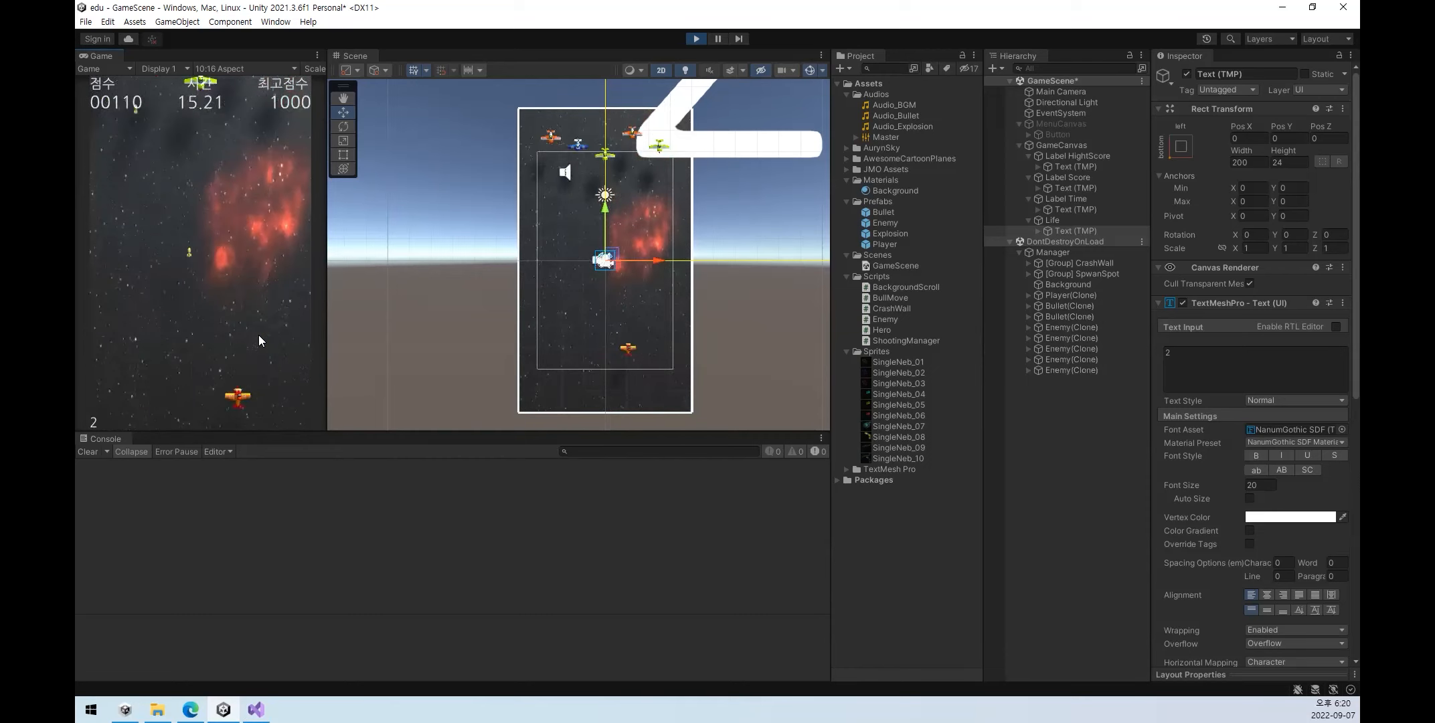
pyautogui.press('Right')
pyautogui.press('Left')
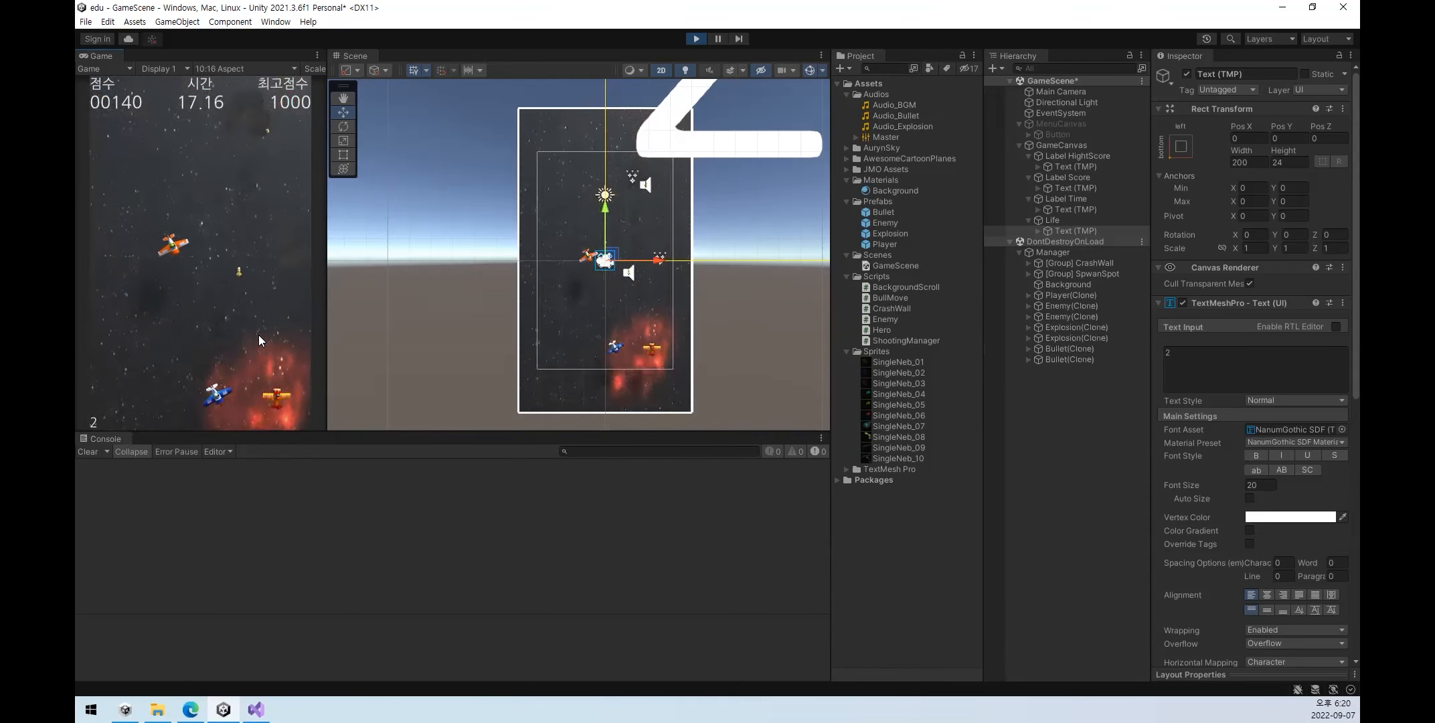
pyautogui.press('Left')
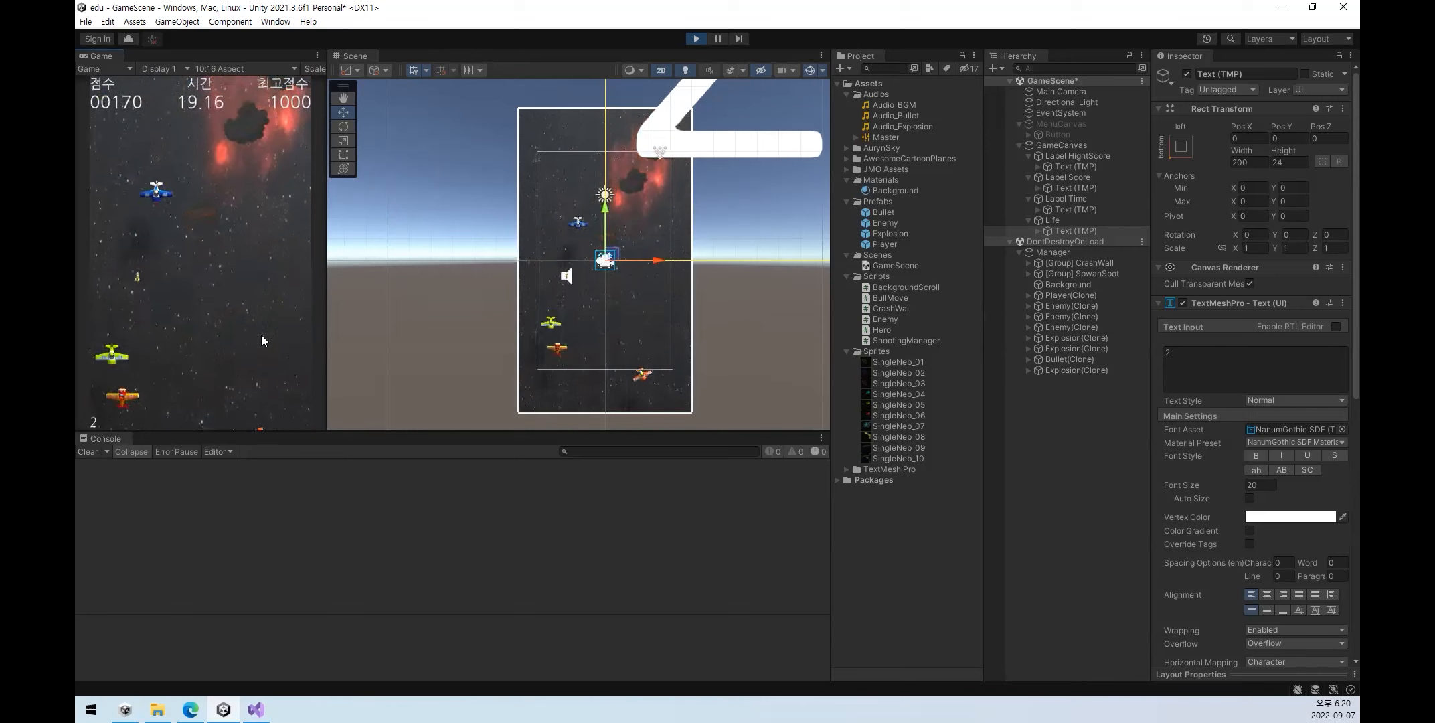
pyautogui.press('Right')
pyautogui.press('Left')
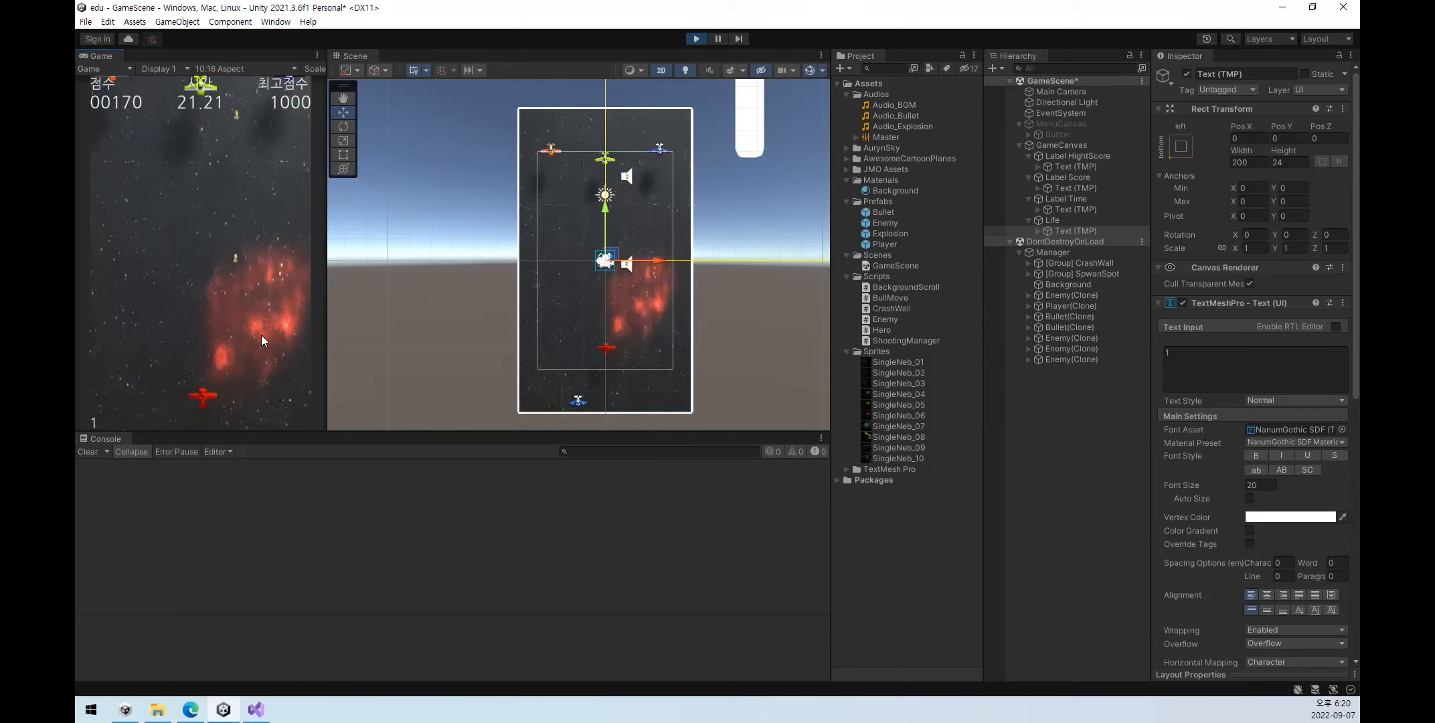
pyautogui.press('Left')
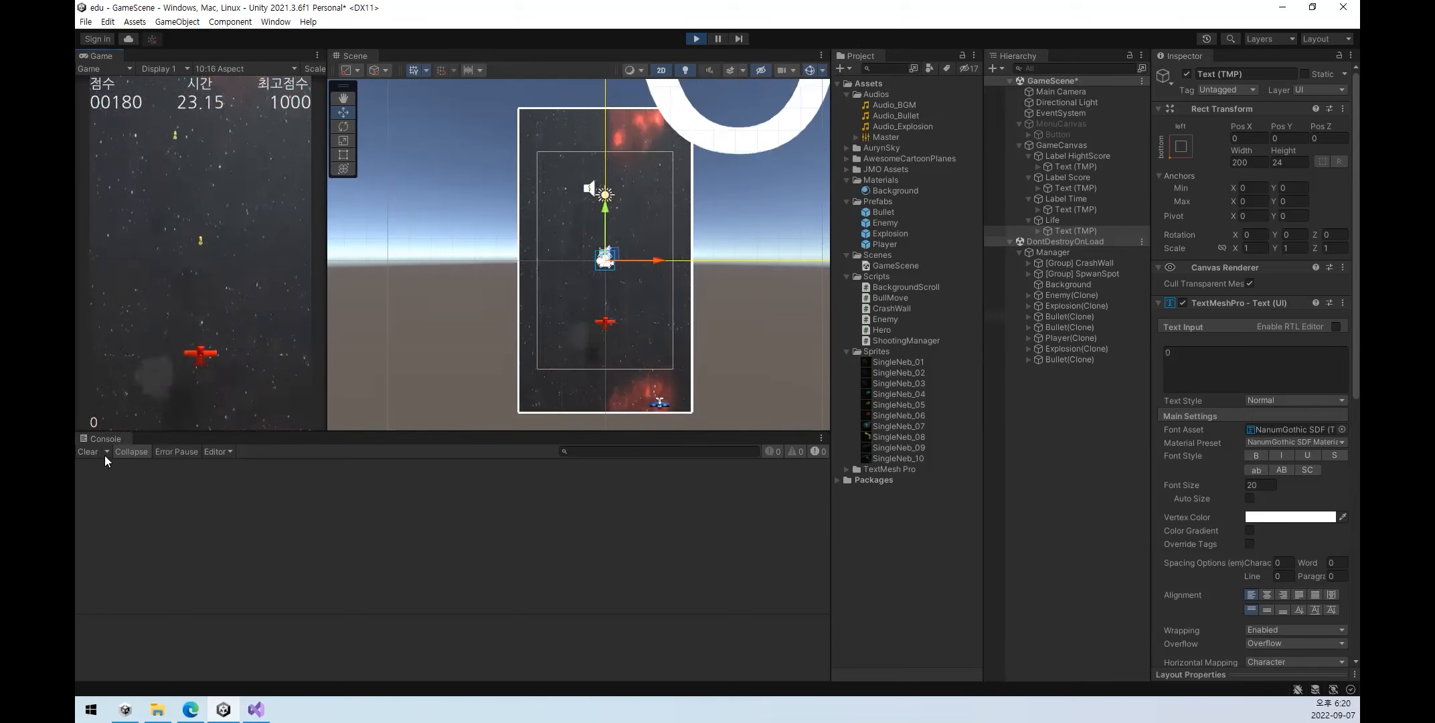
# - Start a round, pause it, set the Player prefab's Fire Delay to 0.1, and resume the game
pyautogui.press('Right')
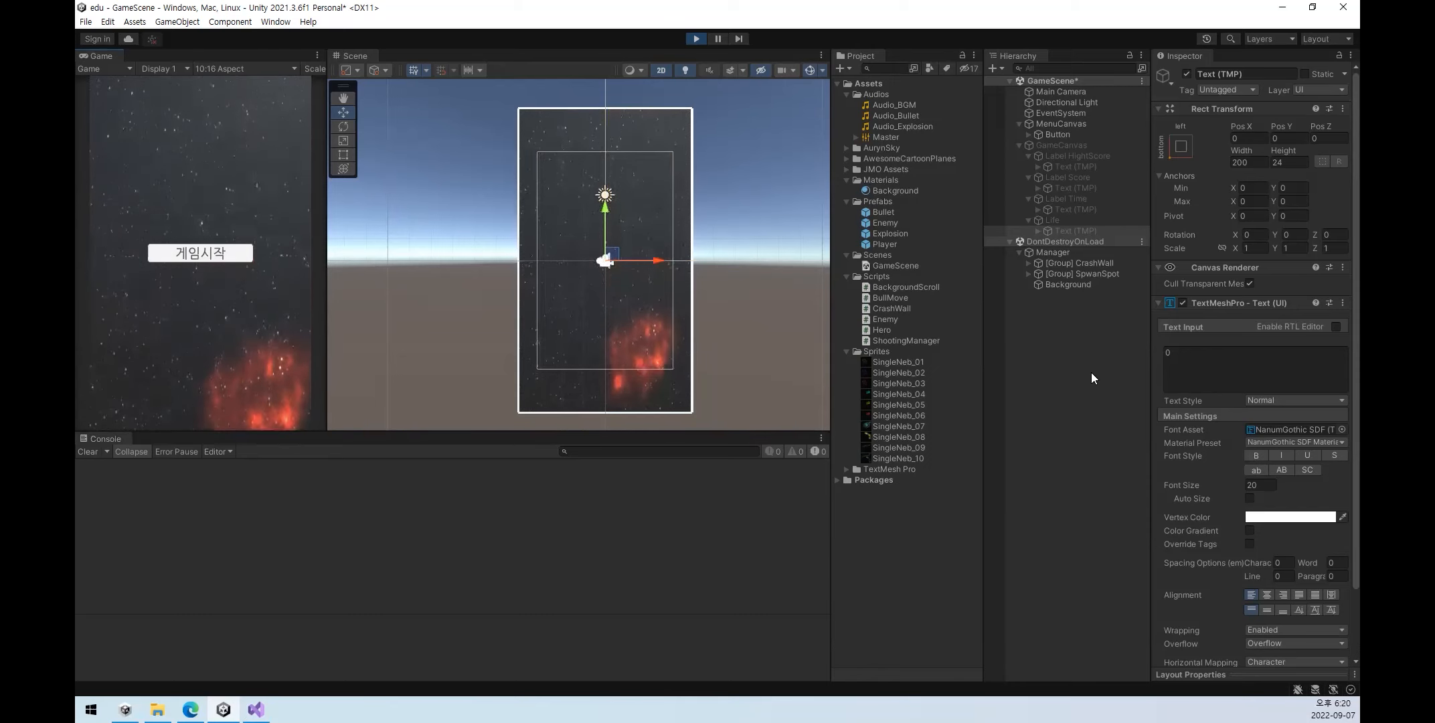
pyautogui.click(896, 245)
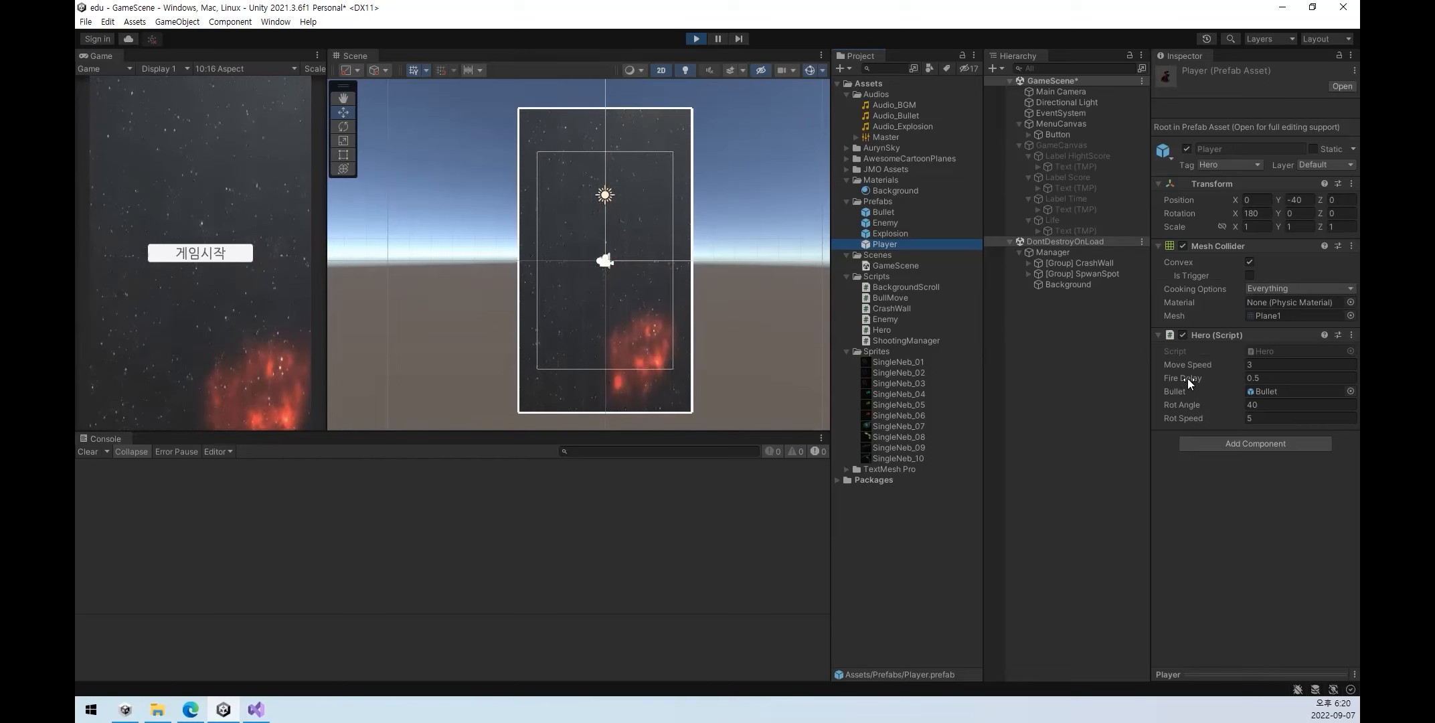
pyautogui.click(1254, 377)
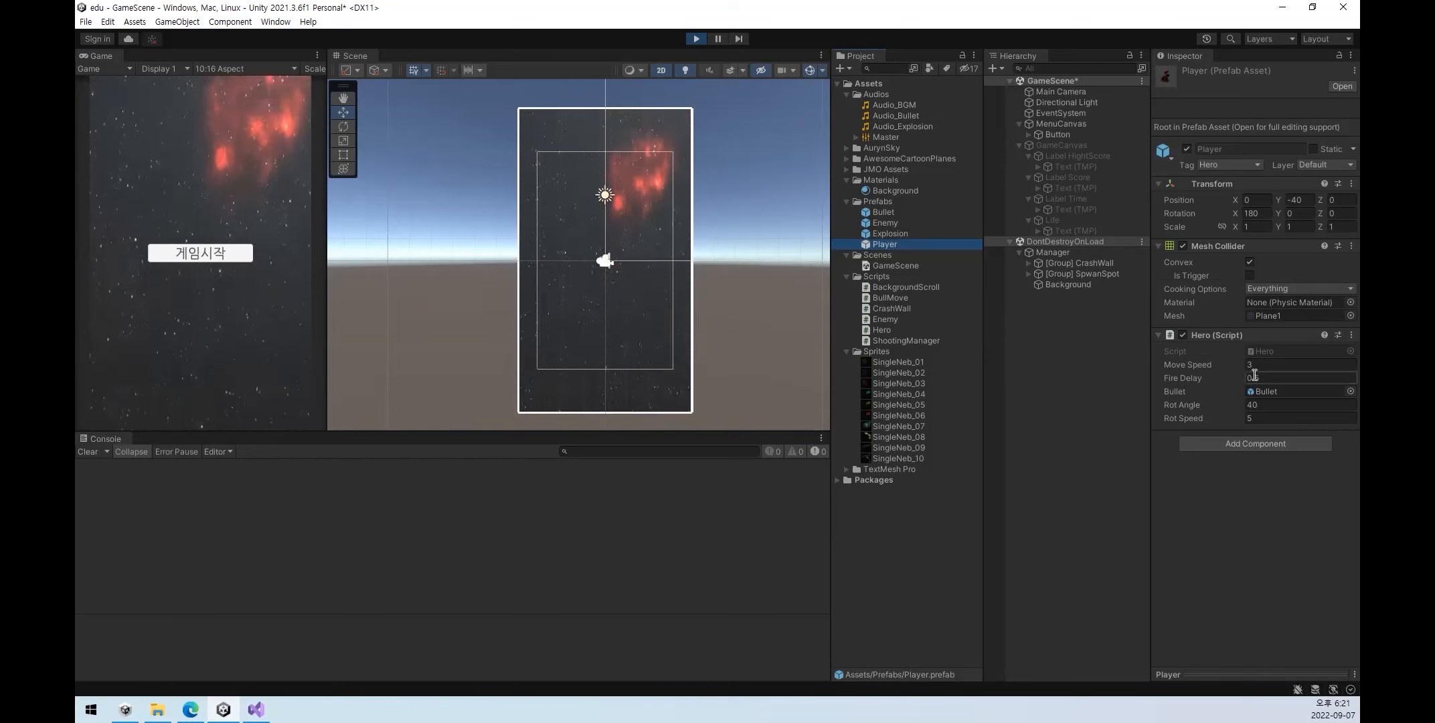
pyautogui.click(233, 251)
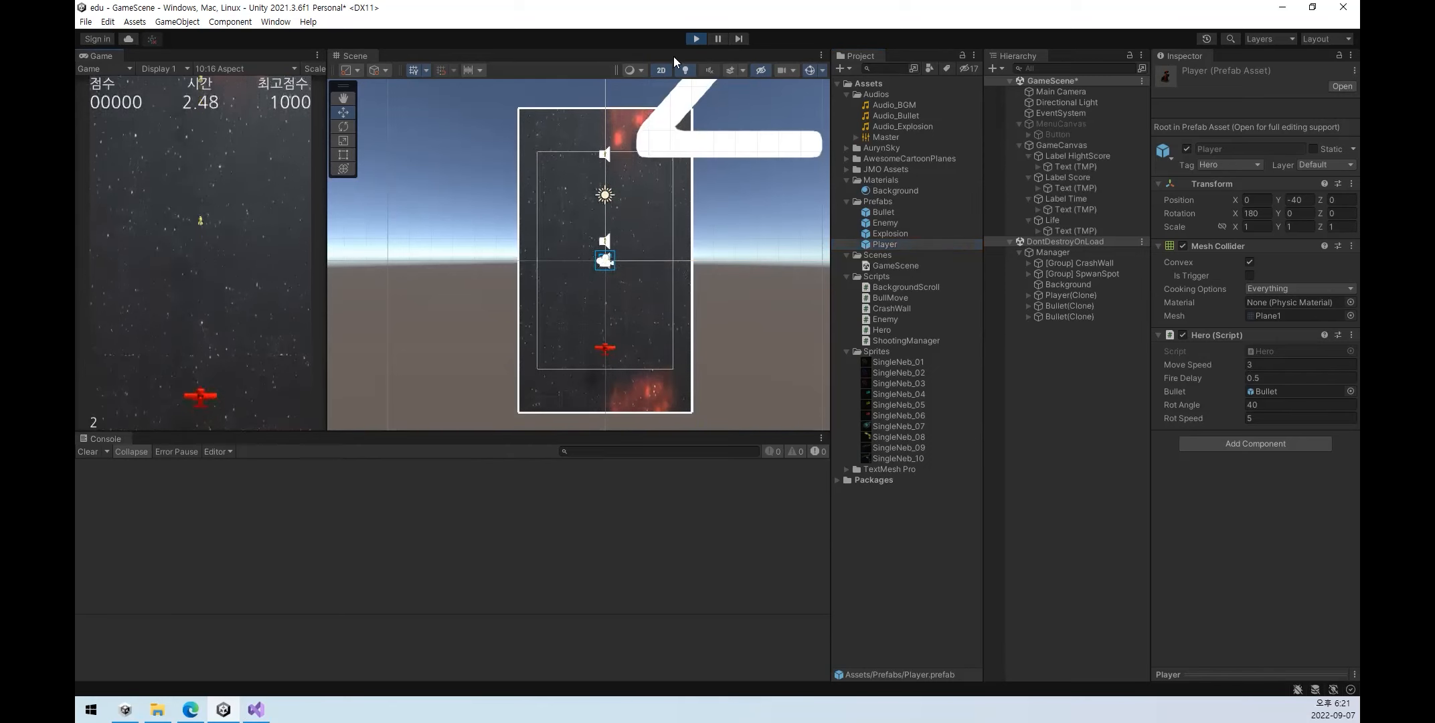
pyautogui.click(717, 38)
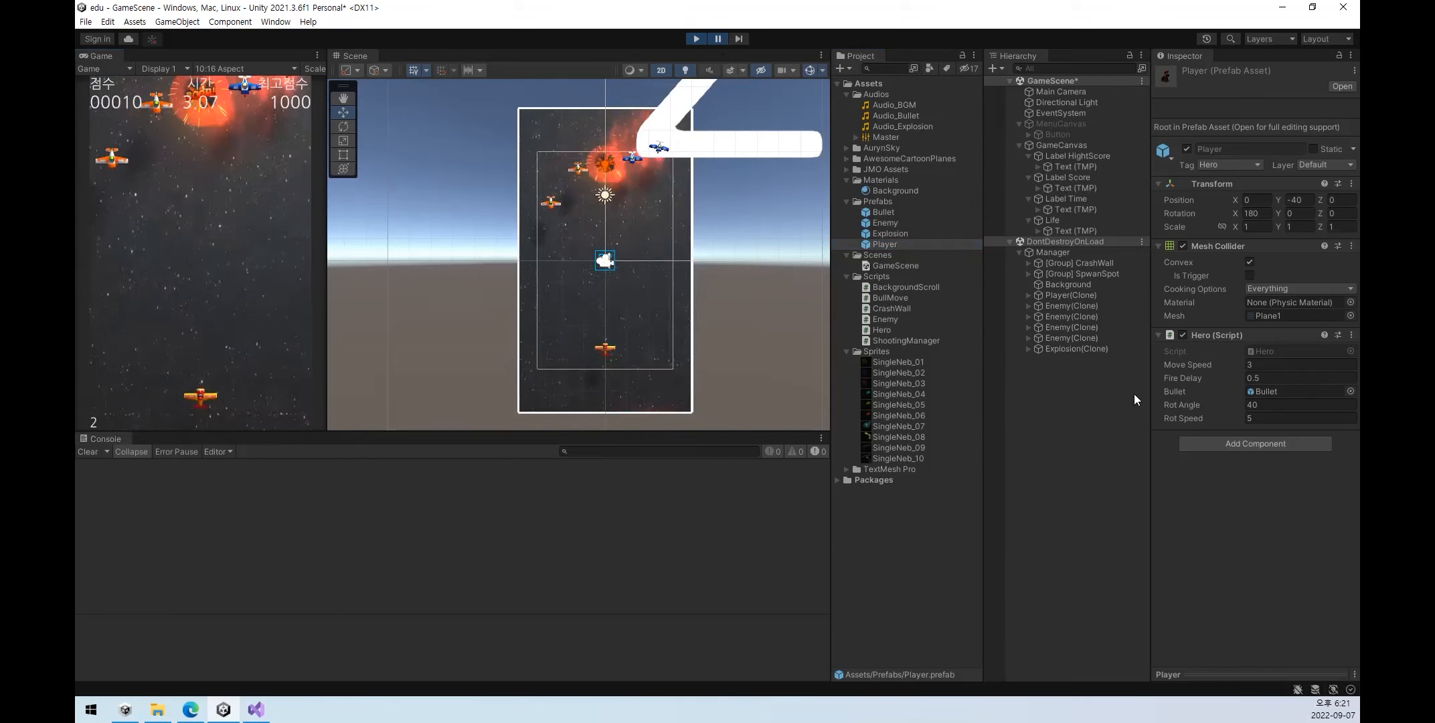
pyautogui.click(1260, 377)
pyautogui.write('0.1')
pyautogui.click(715, 39)
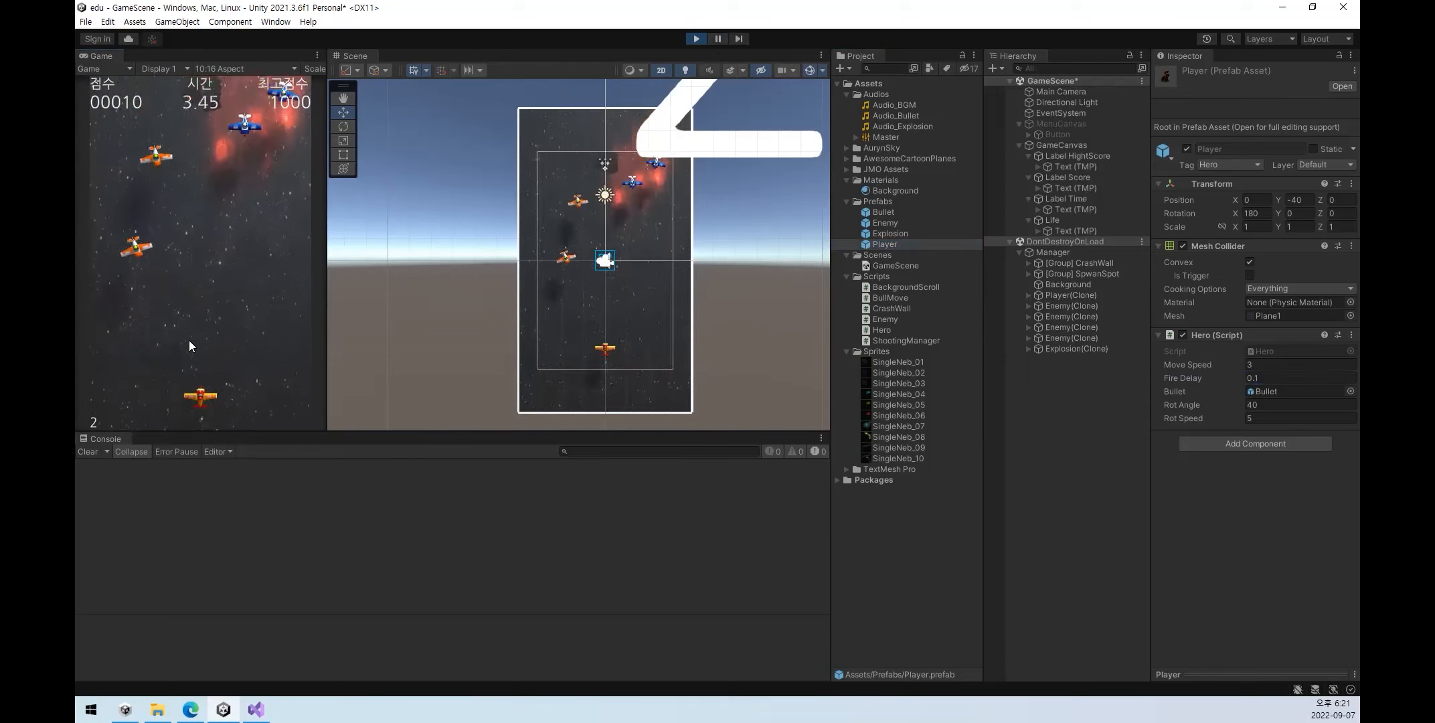
# - Play-test the shortened fire delay by flying the plane around the game area and shooting at enemies
pyautogui.press('Right')
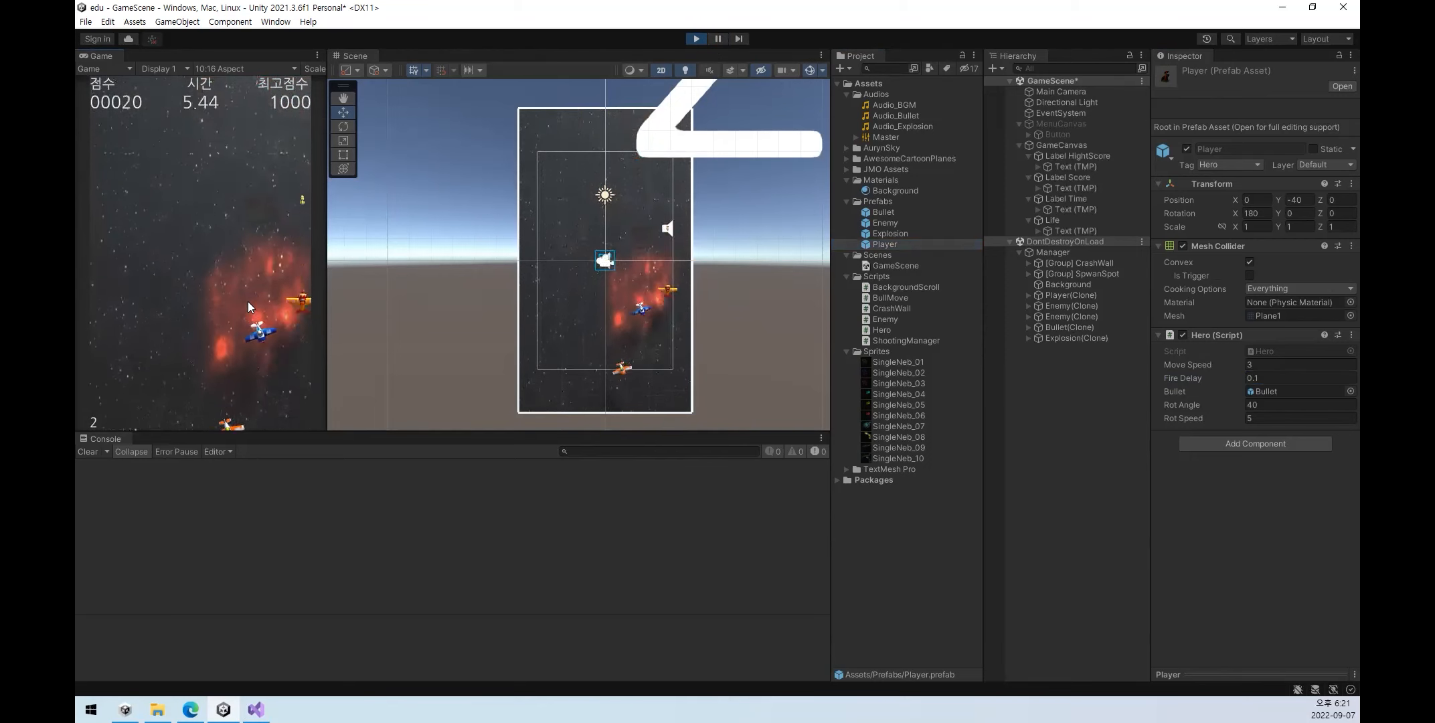
pyautogui.press('Left')
pyautogui.press('Up')
pyautogui.press('Right')
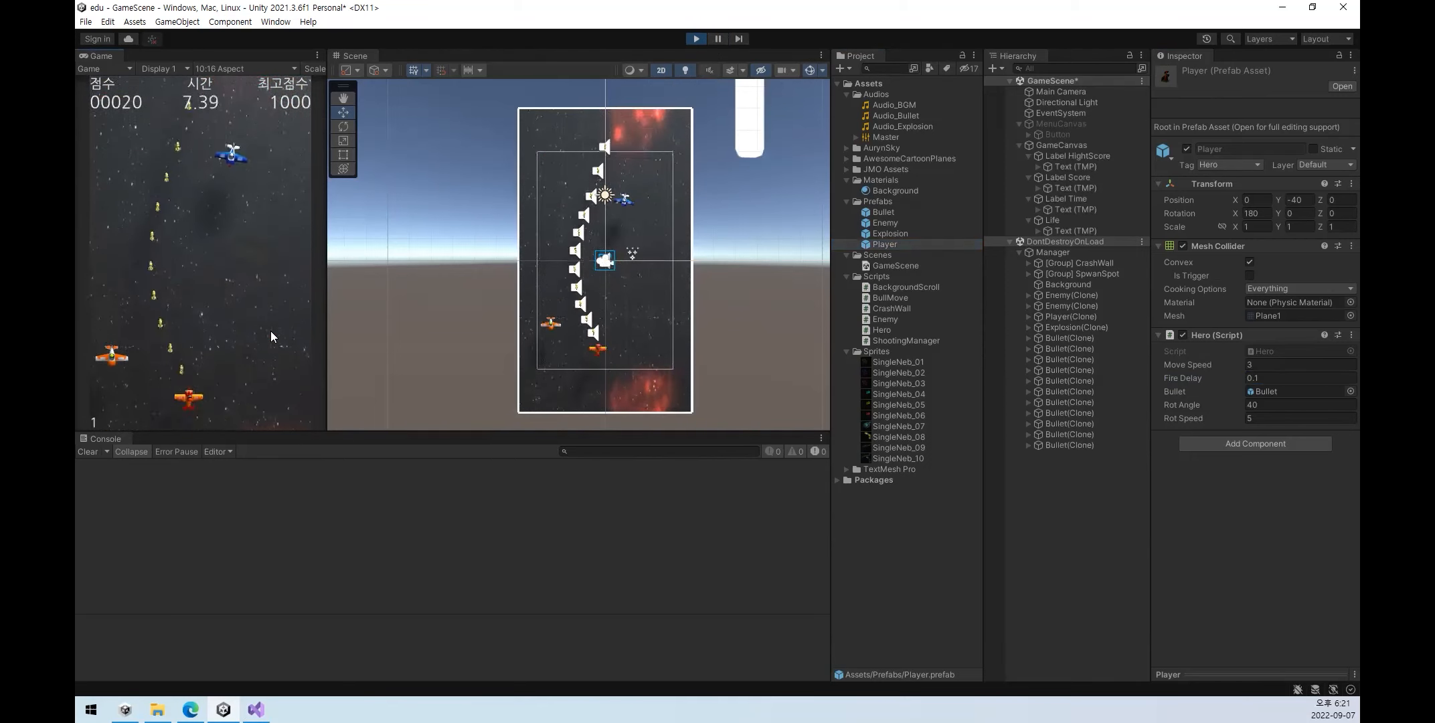
pyautogui.press('Left')
pyautogui.press('Down')
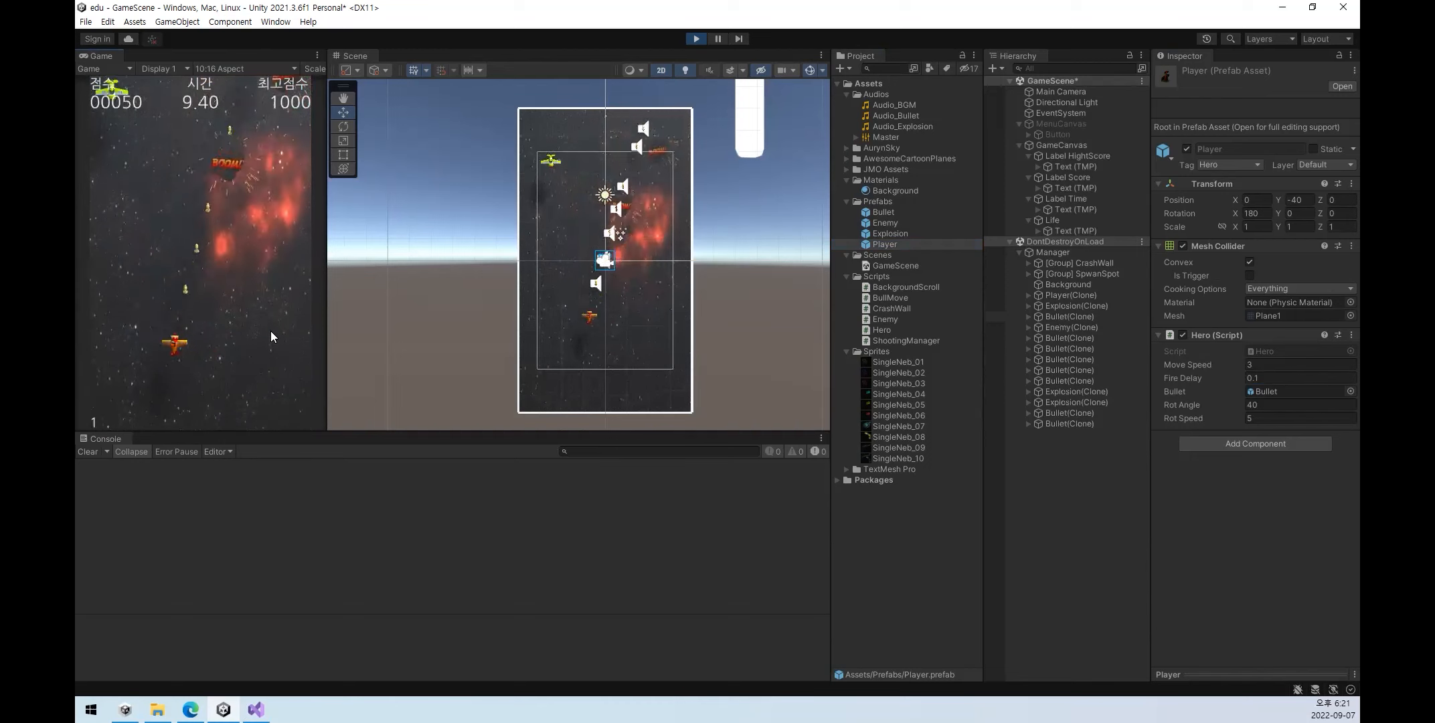
pyautogui.press('Right')
pyautogui.press('Up')
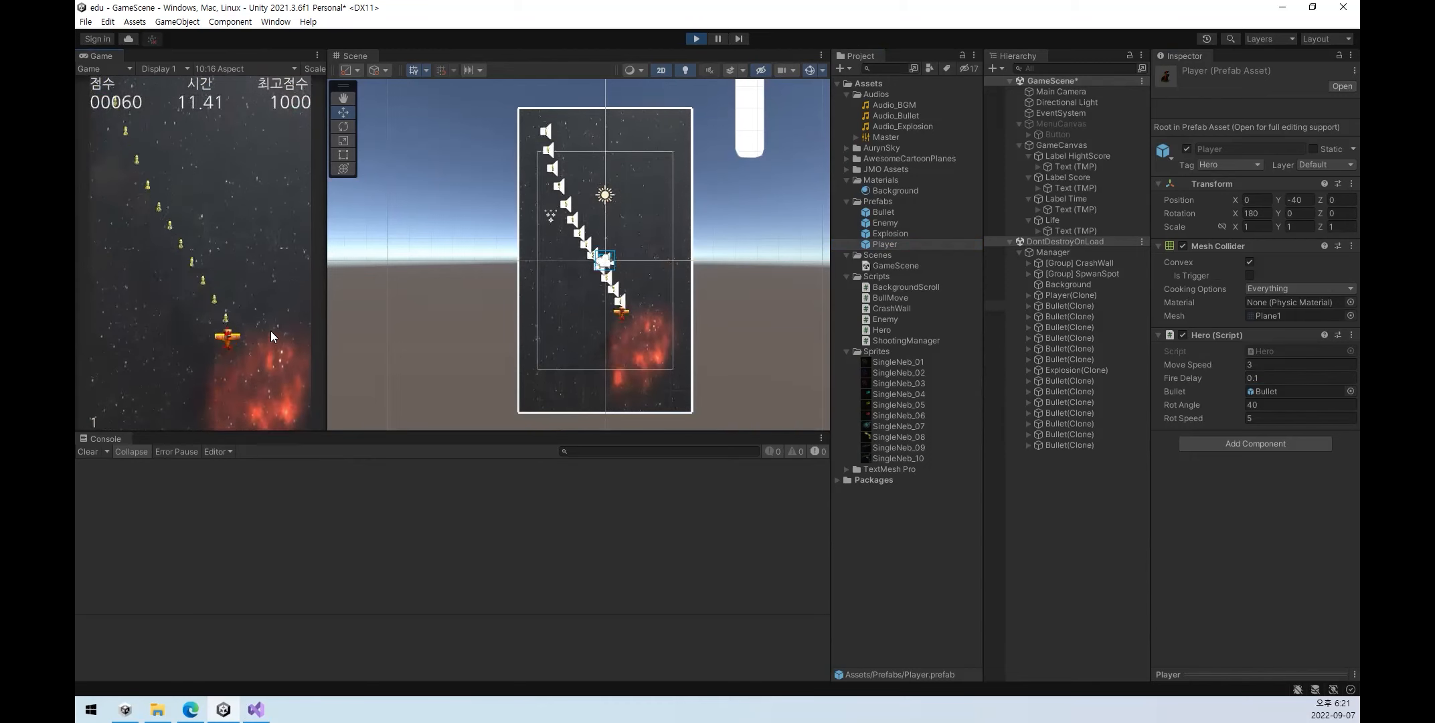
pyautogui.press('Down')
pyautogui.press('Left')
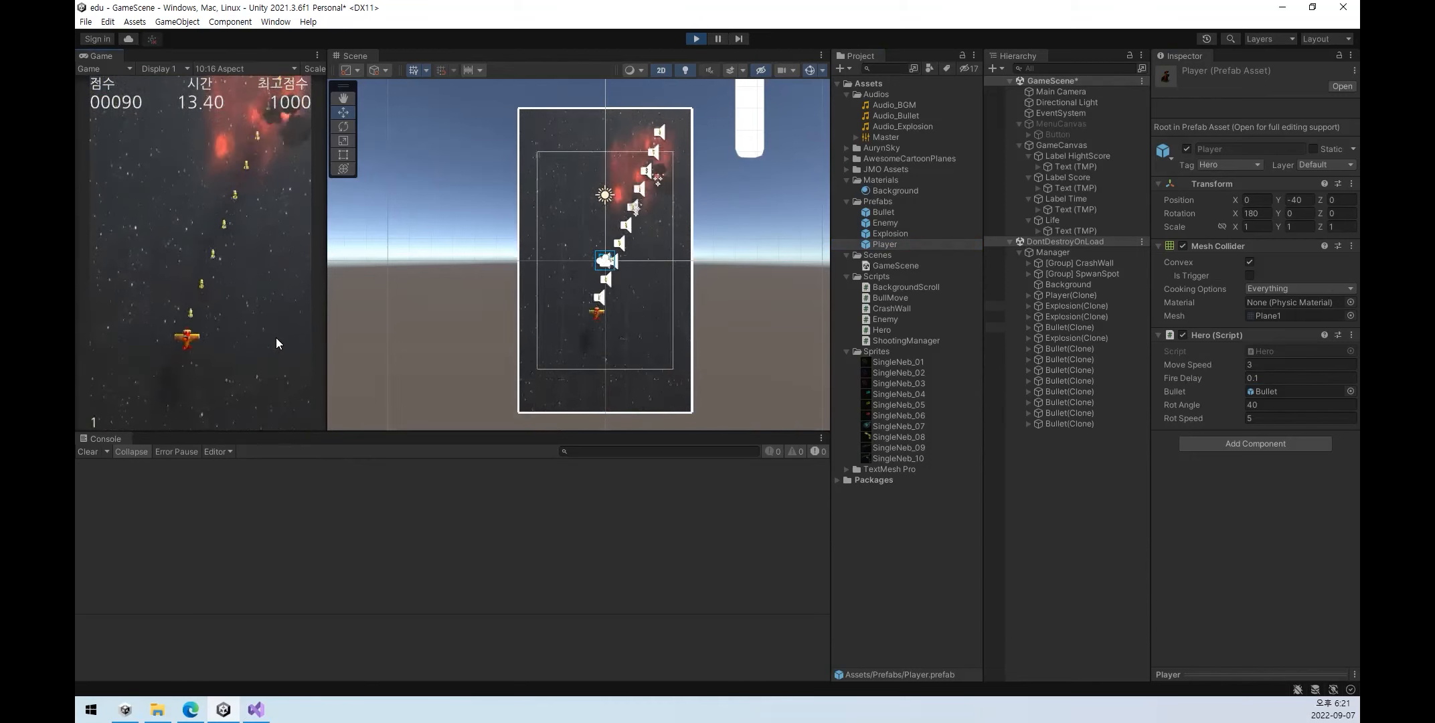
pyautogui.press('Right')
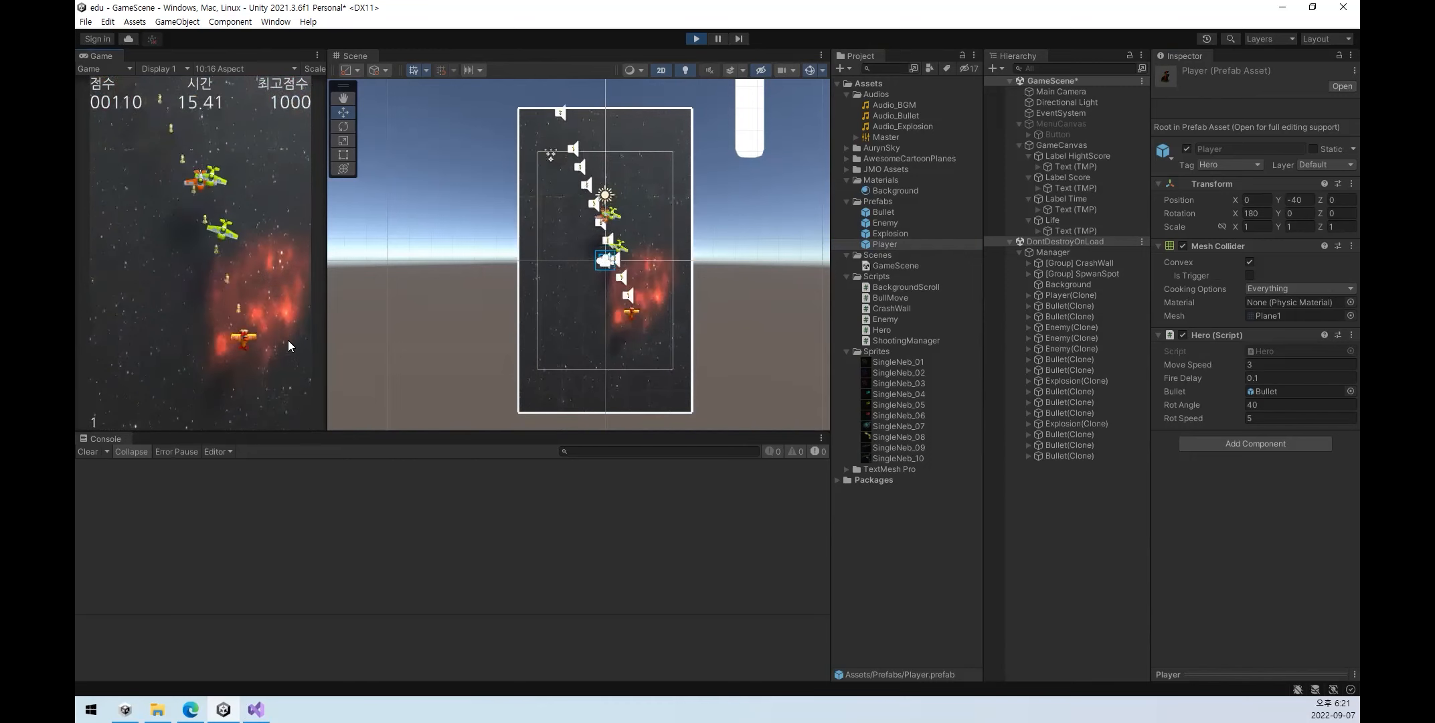
pyautogui.press('Left')
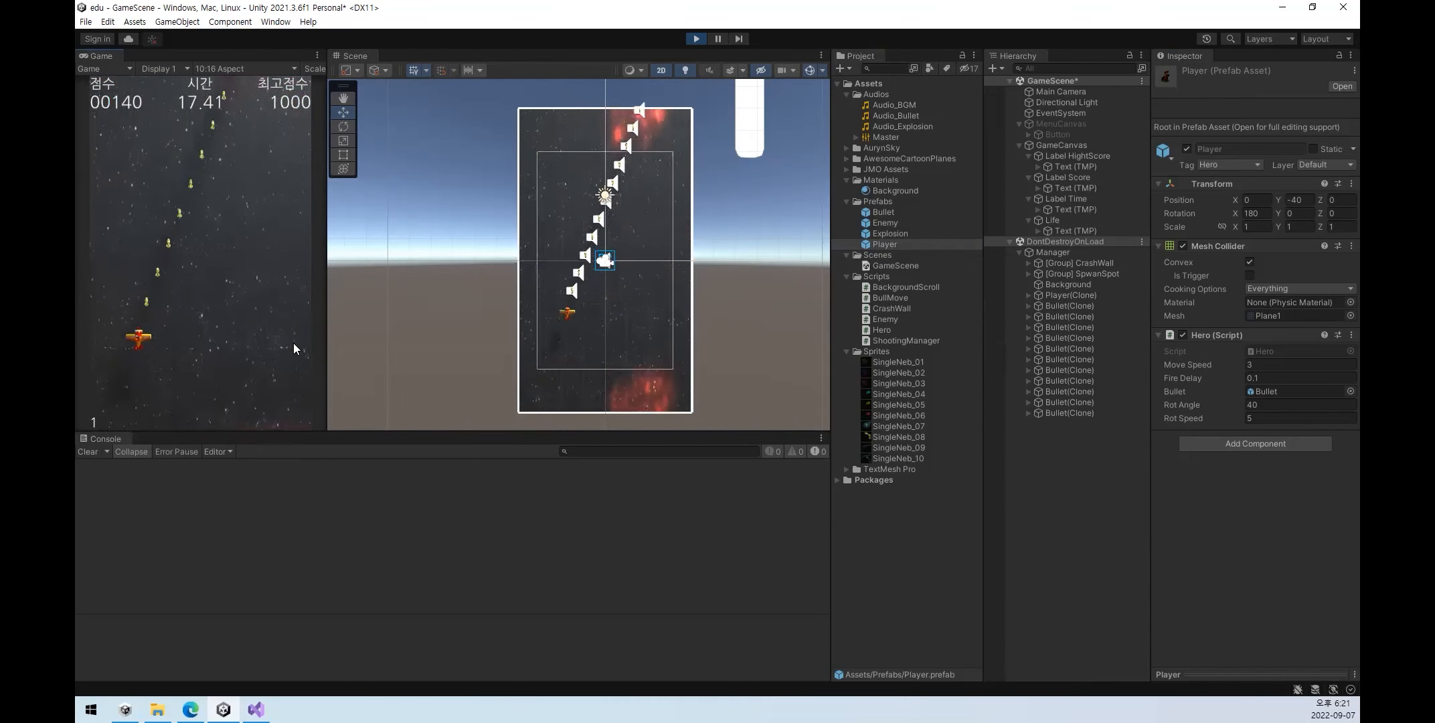
pyautogui.press('Right')
pyautogui.press('Right')
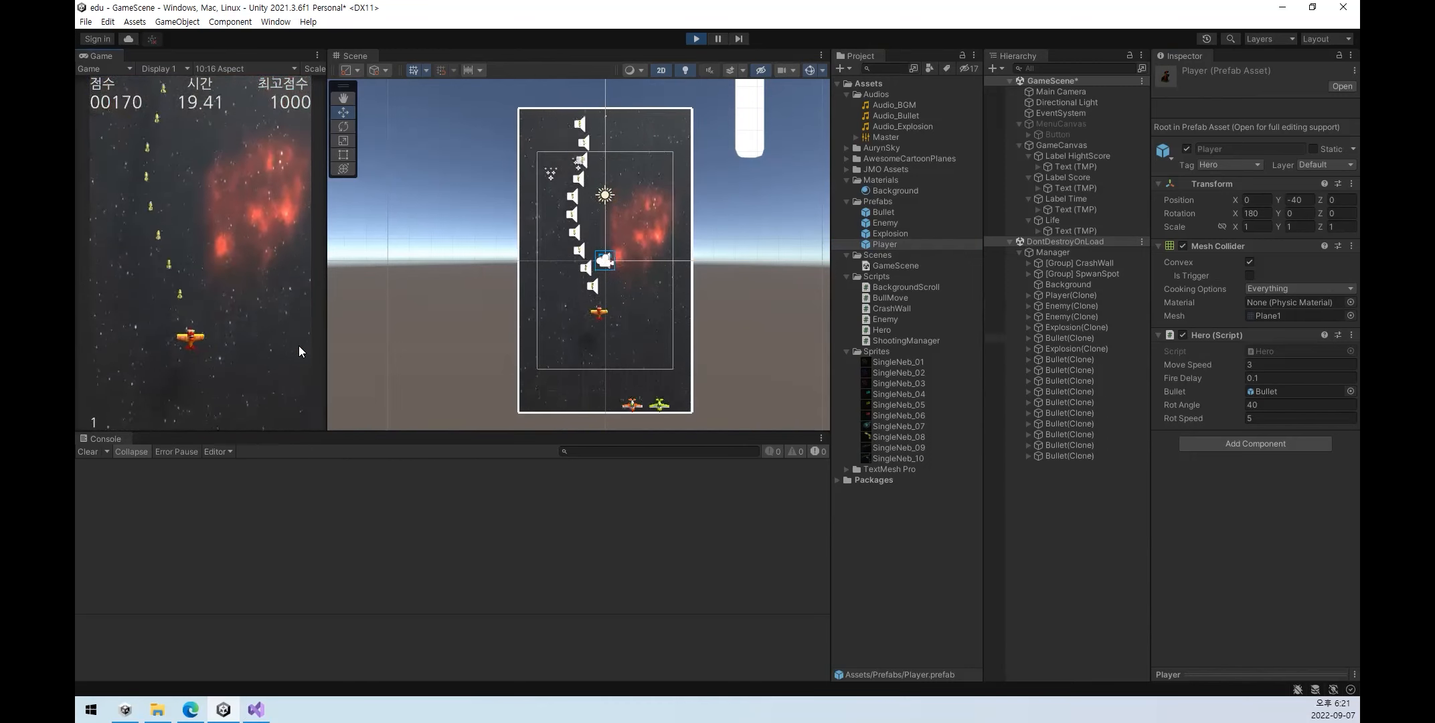
pyautogui.press('Left')
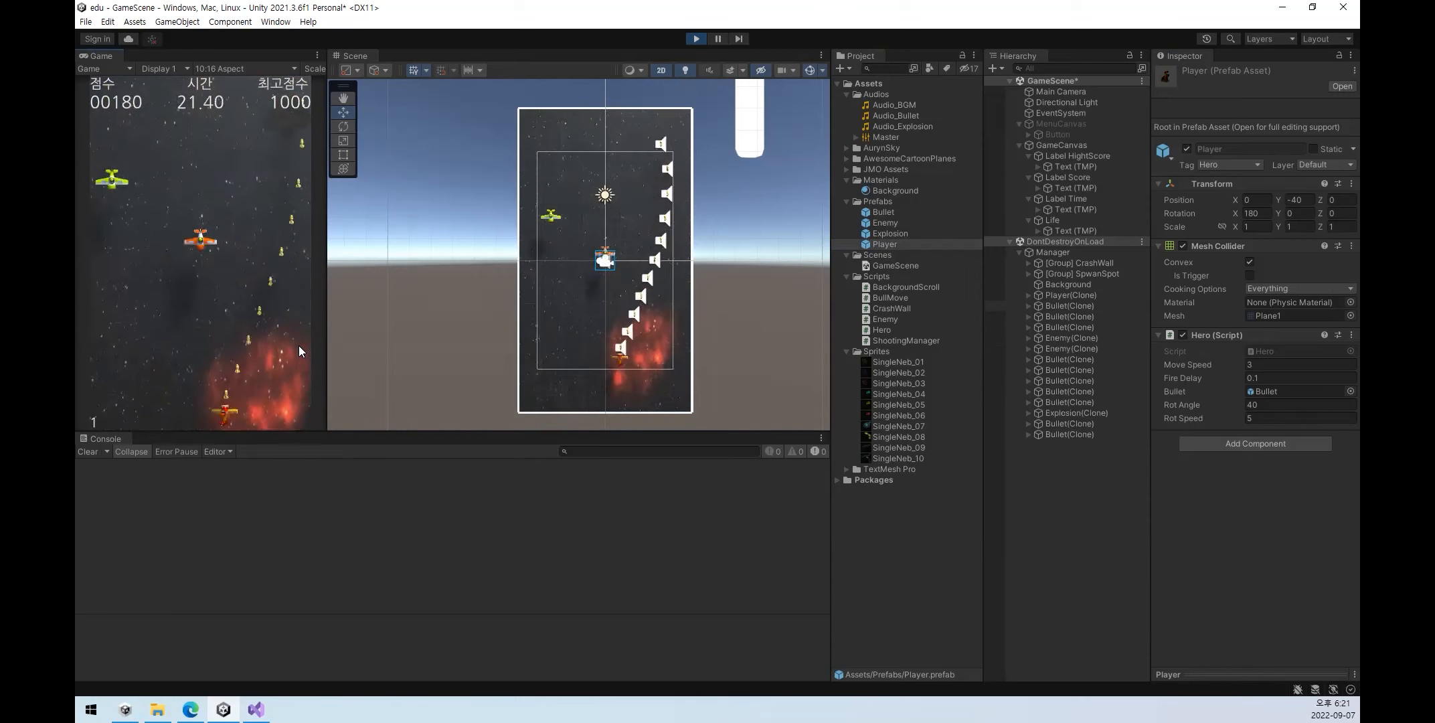
pyautogui.press('Right')
pyautogui.press('Up')
pyautogui.press('Left')
pyautogui.press('Down')
pyautogui.press('Right')
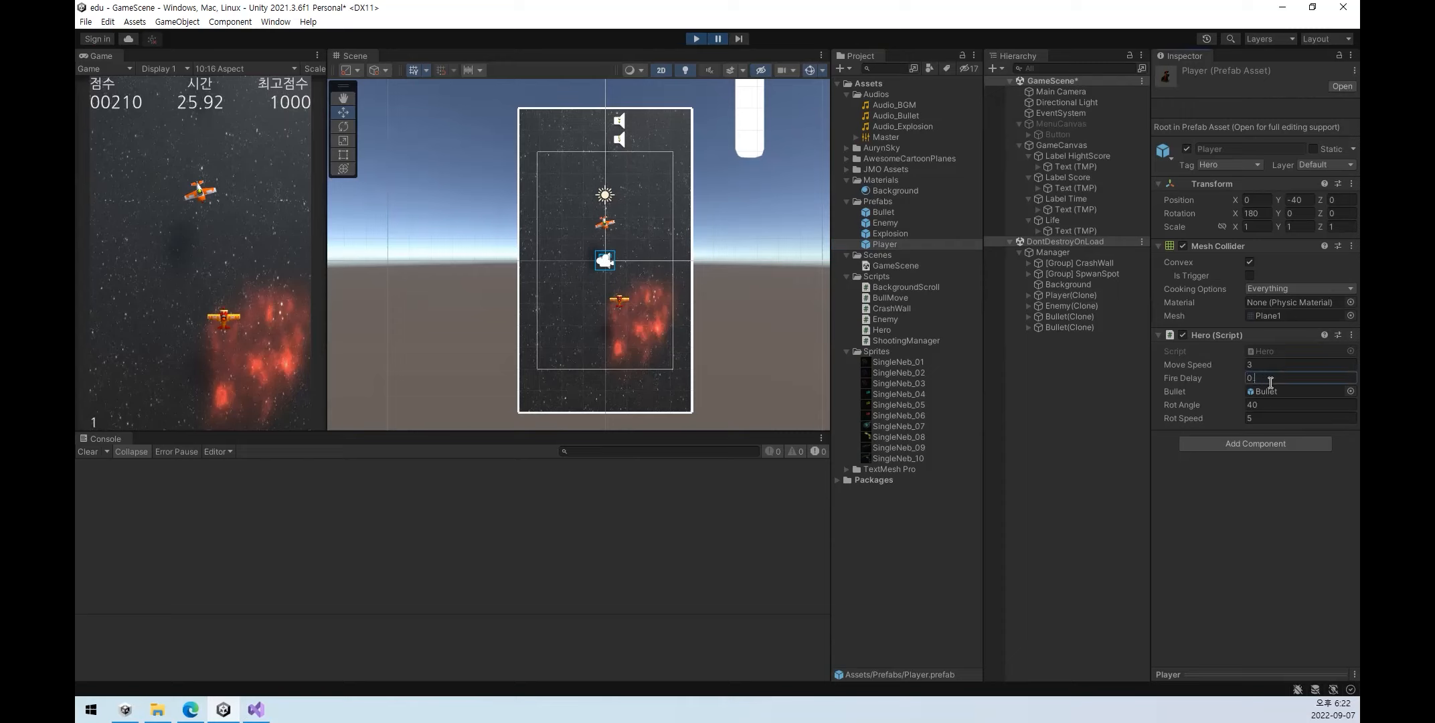
# - Open the Player prefab's Fire Delay for editing while paused, inspect the Player(Clone) settings, and resume the game
pyautogui.click(1270, 379)
pyautogui.click(1070, 297)
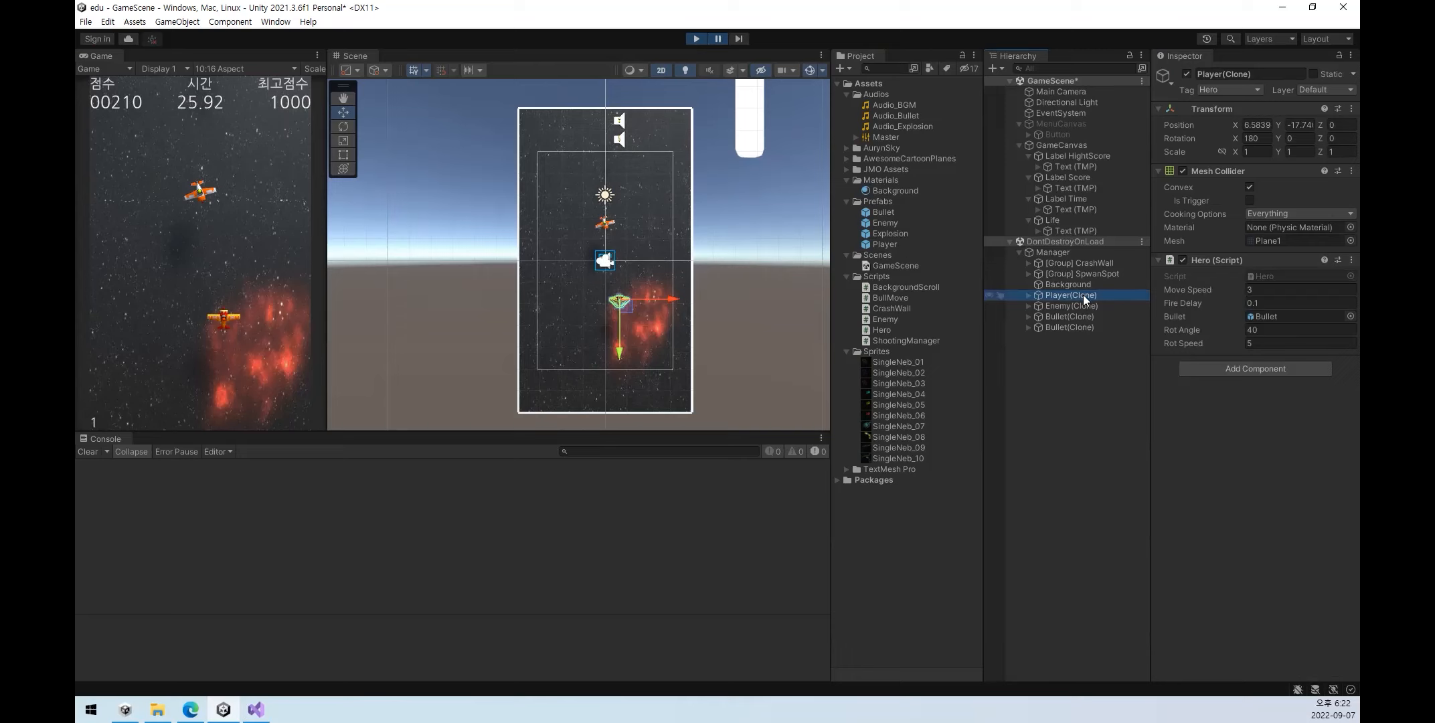
pyautogui.click(718, 39)
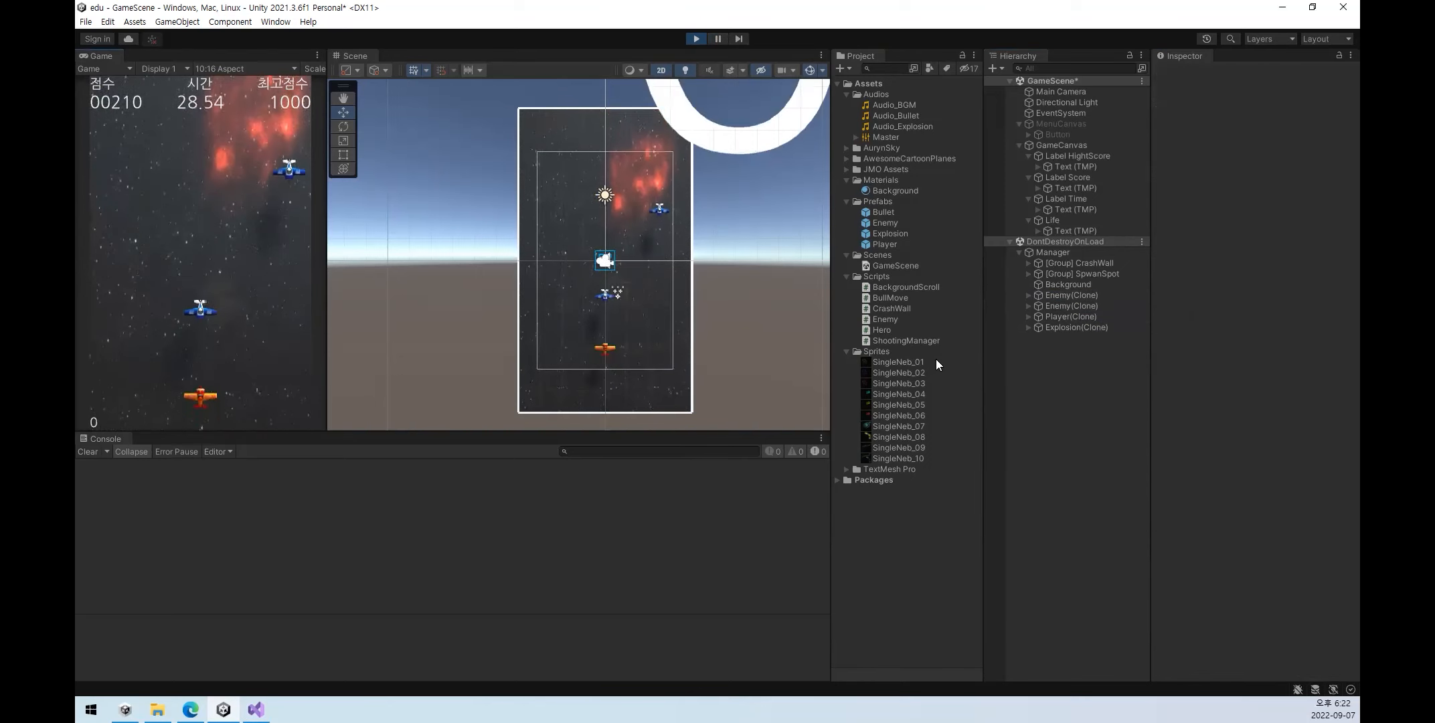
pyautogui.click(1081, 313)
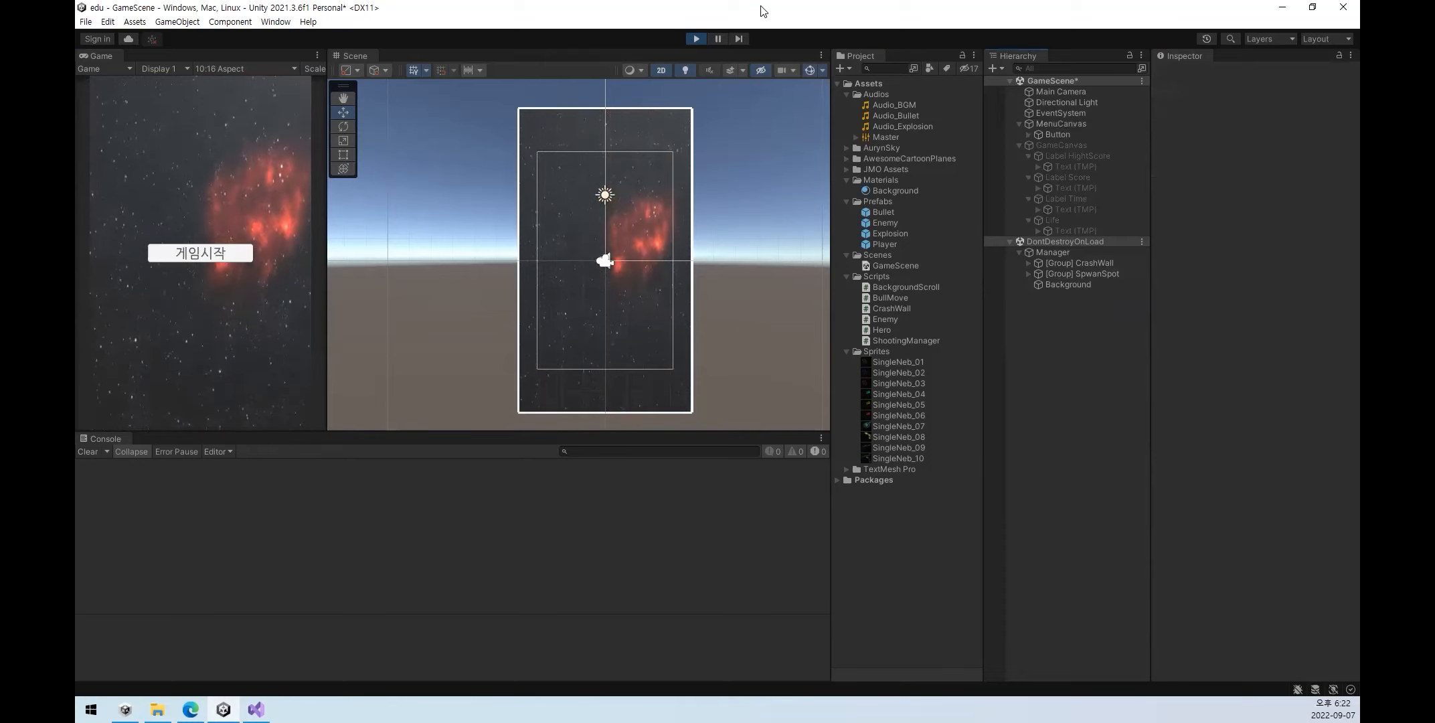
# - Play another round to check the firing rate while flying, and exit play mode
pyautogui.click(246, 258)
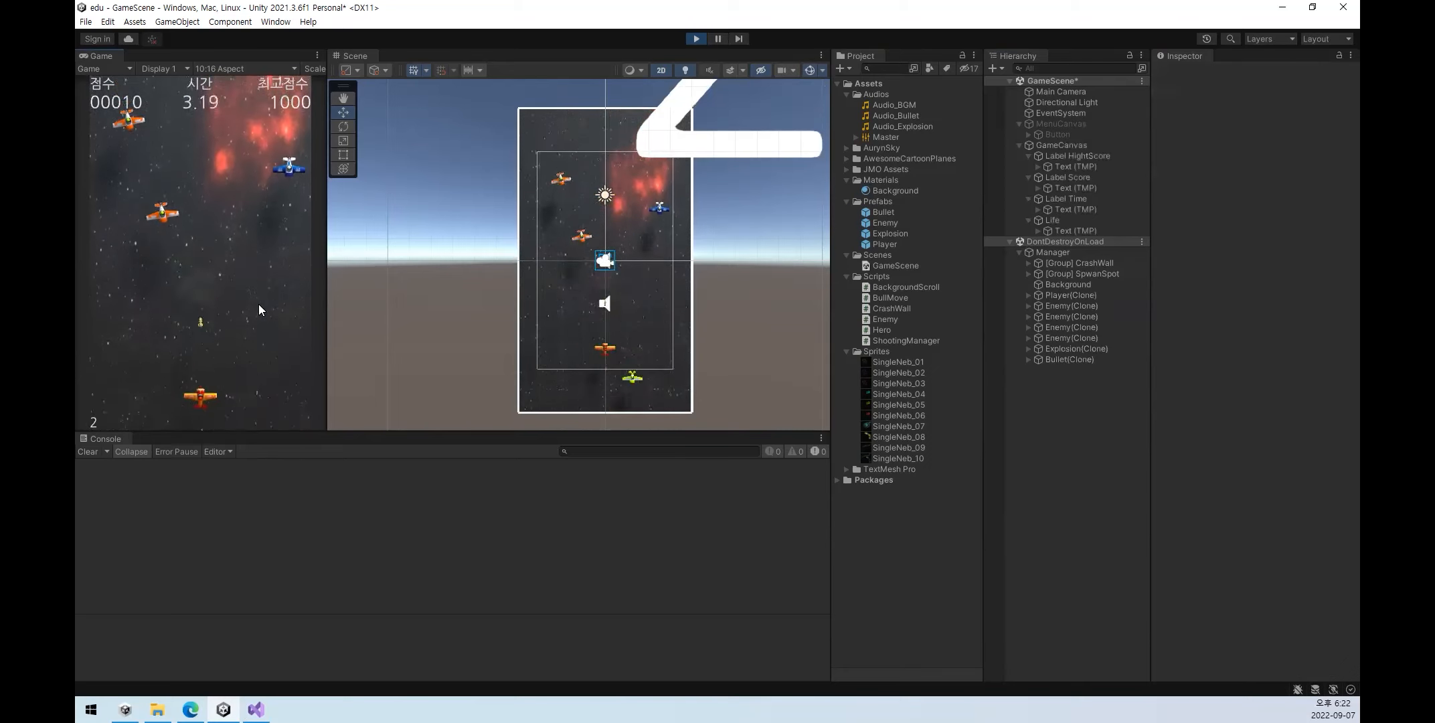
pyautogui.press('Right')
pyautogui.press('Up')
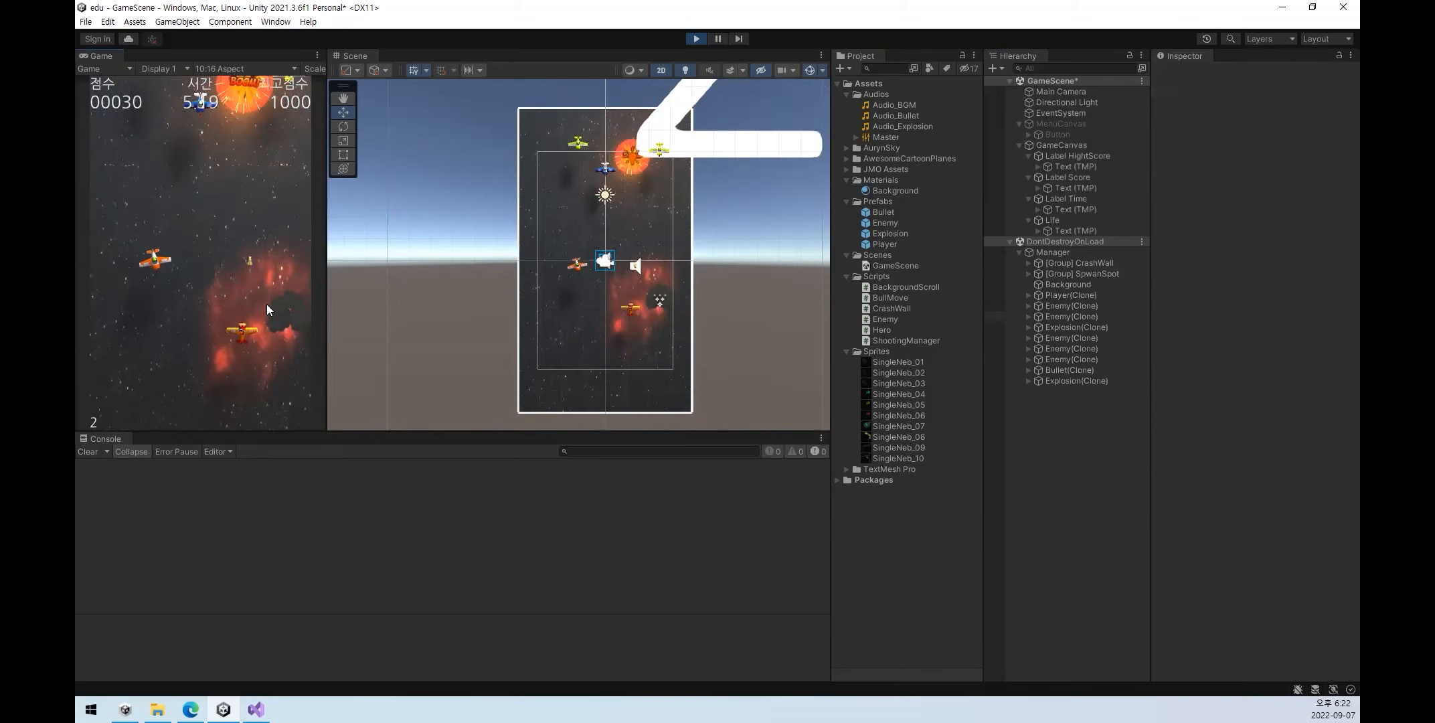
pyautogui.press('Right')
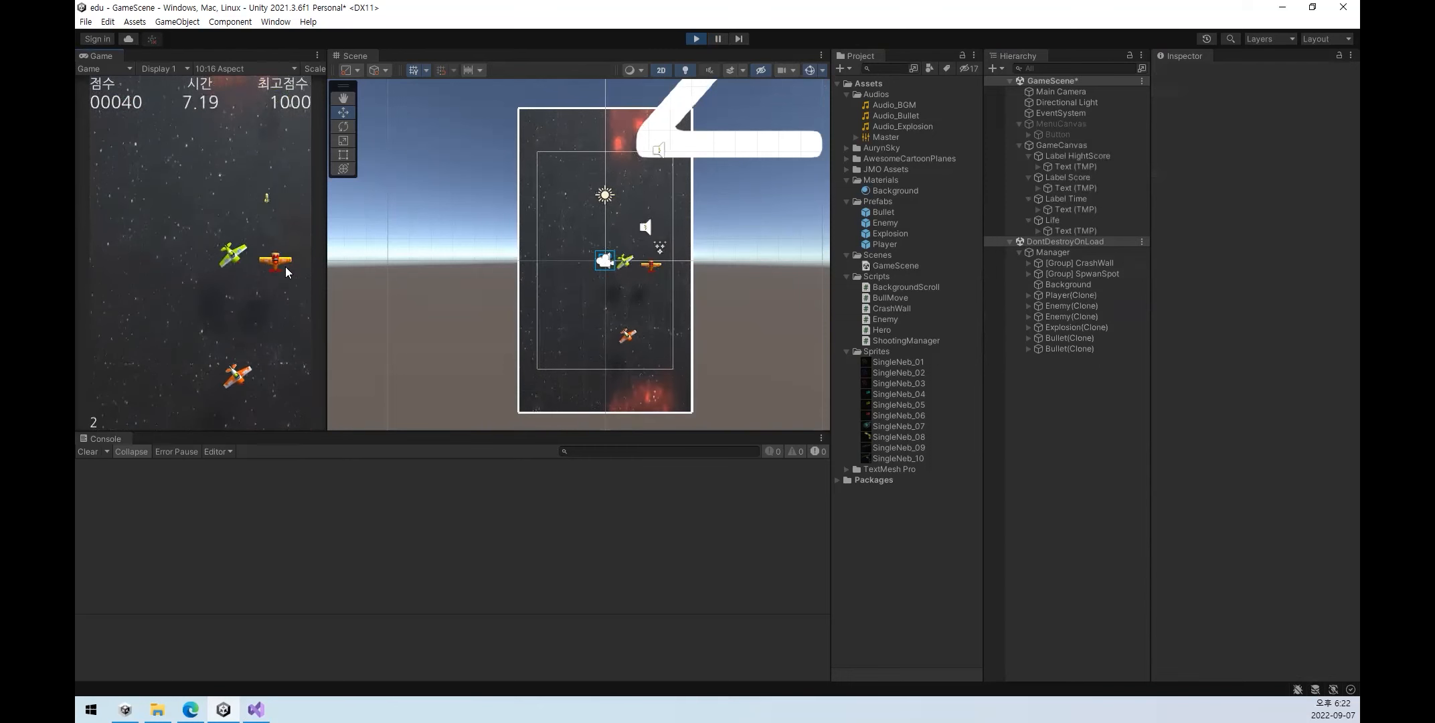
pyautogui.click(696, 38)
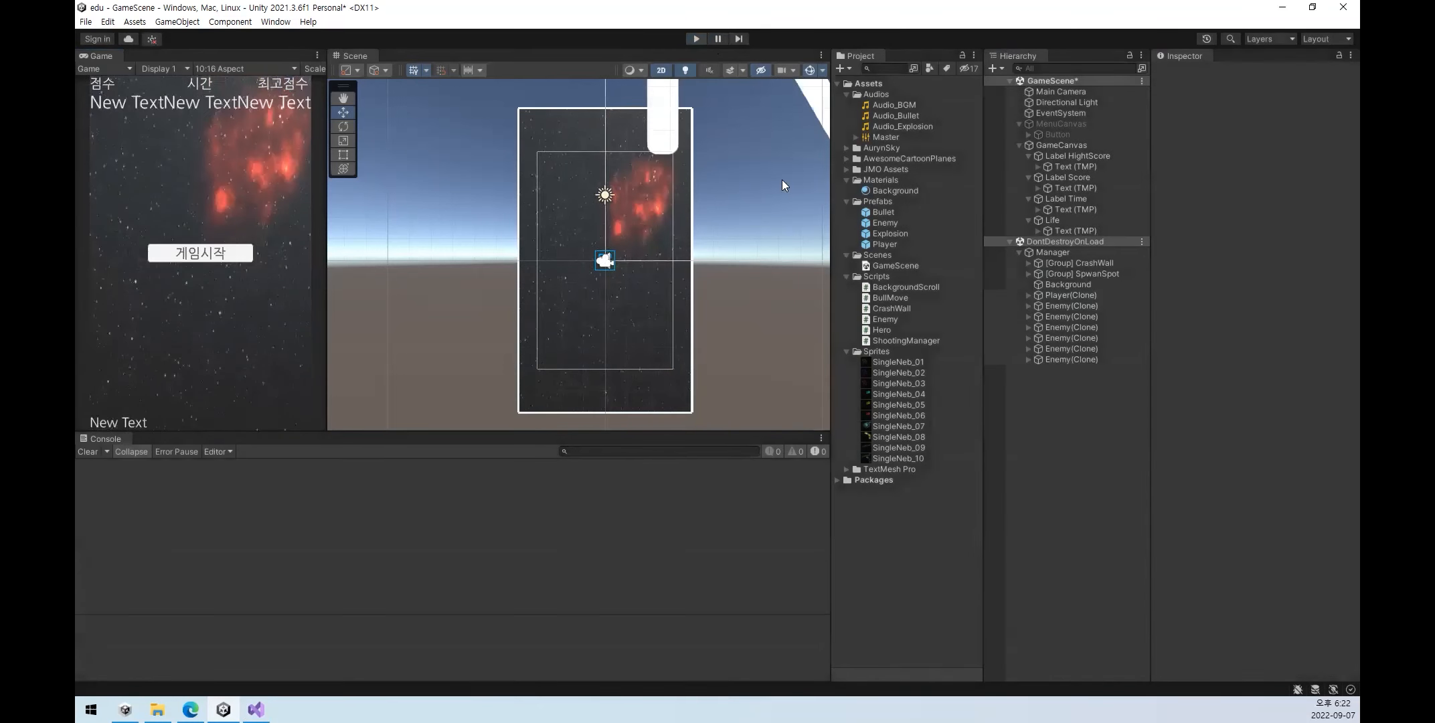
# - Set the Fire Delay of the Player prefab to 0.3 outside play mode
pyautogui.click(886, 222)
pyautogui.click(884, 244)
pyautogui.click(1257, 377)
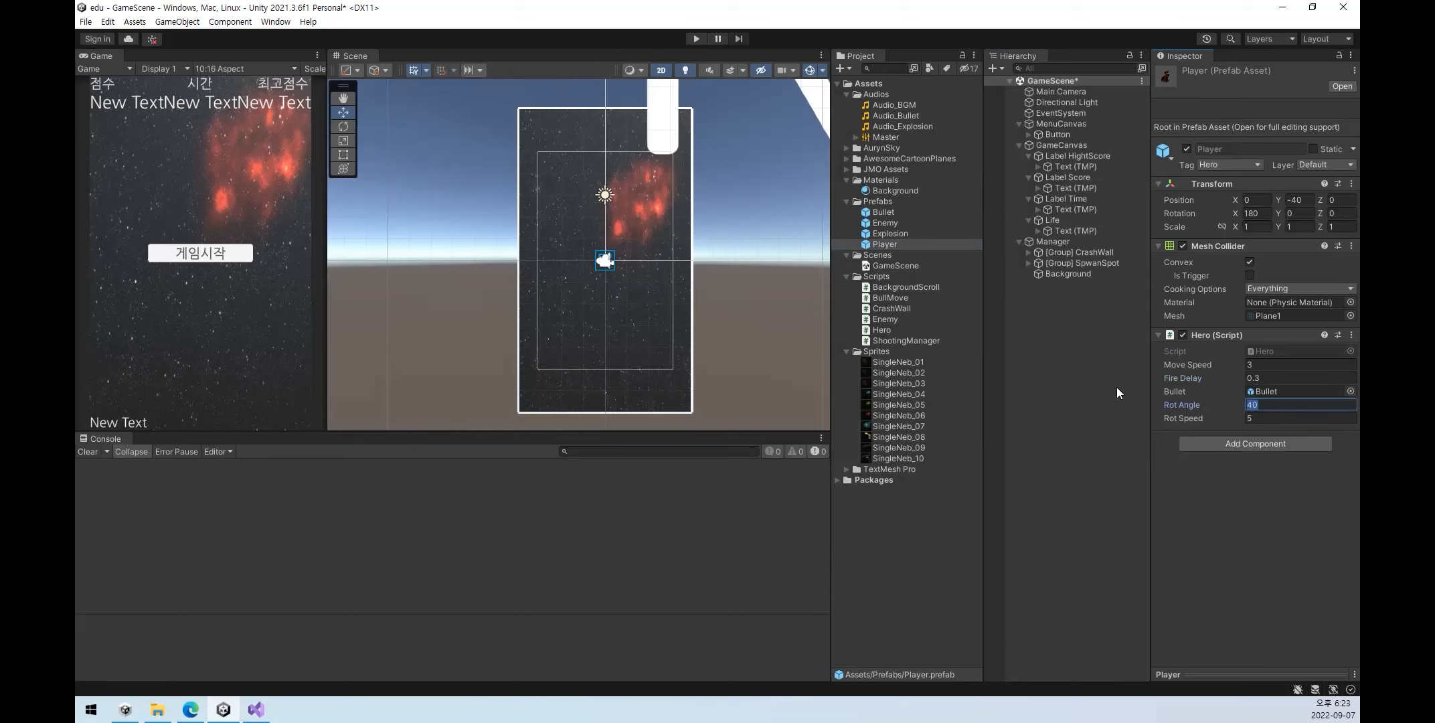
# - In a new play session, fly the plane to the left boundary and set Player(Clone)'s Rot Angle to 65 while paused
pyautogui.click(696, 40)
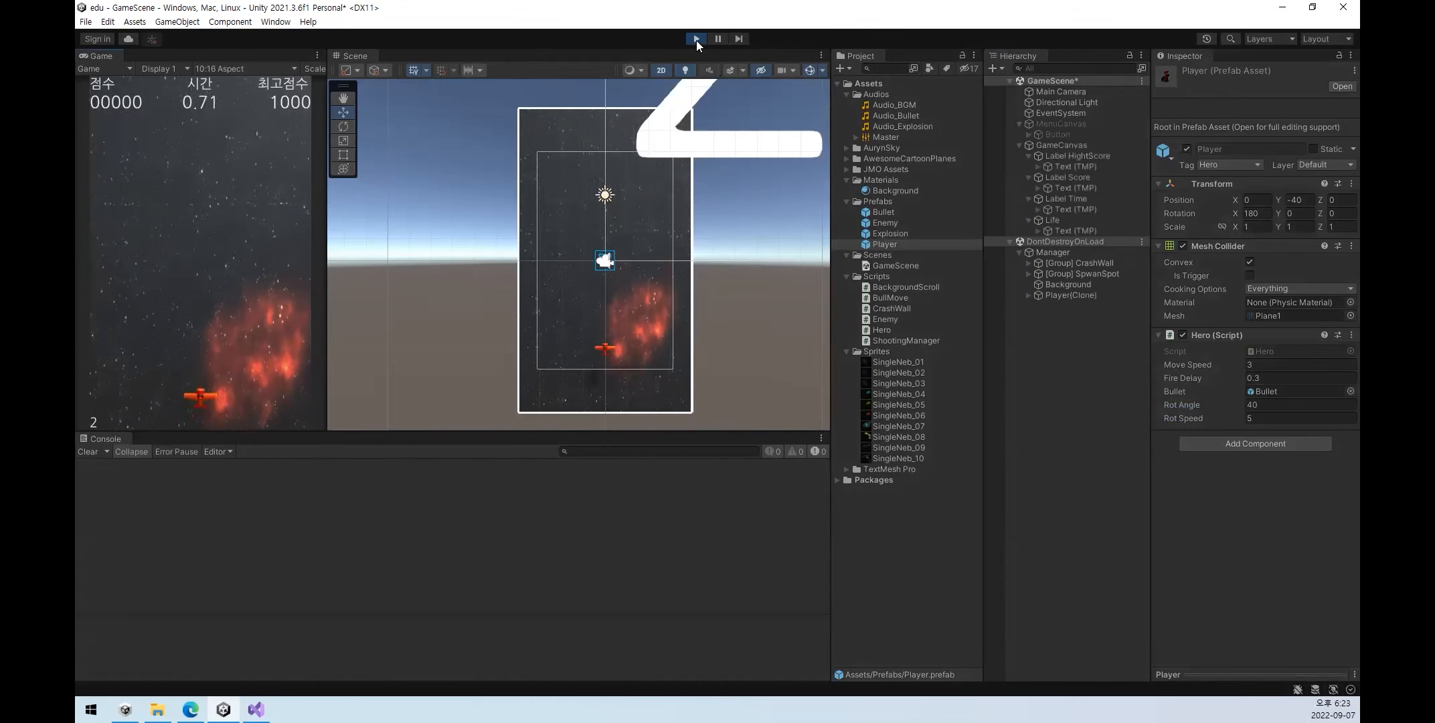
pyautogui.click(1069, 295)
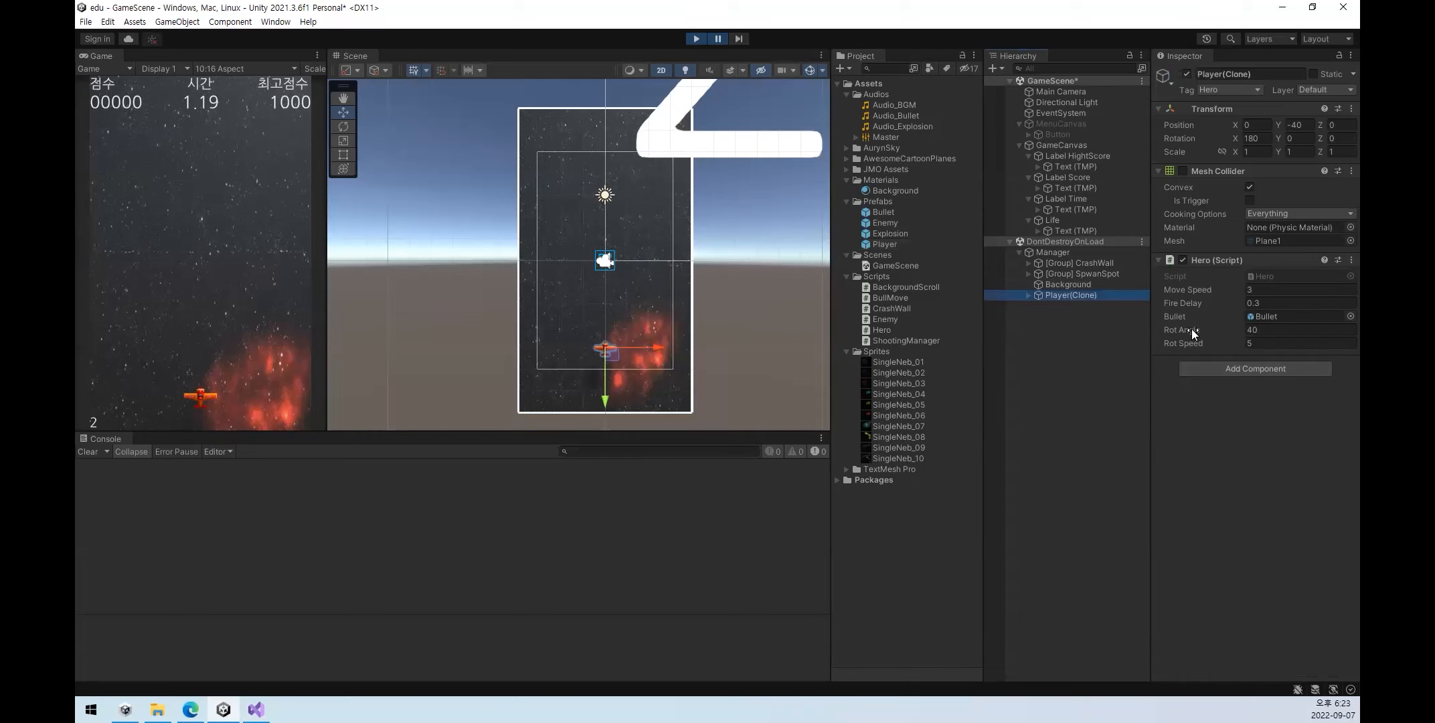
pyautogui.click(719, 40)
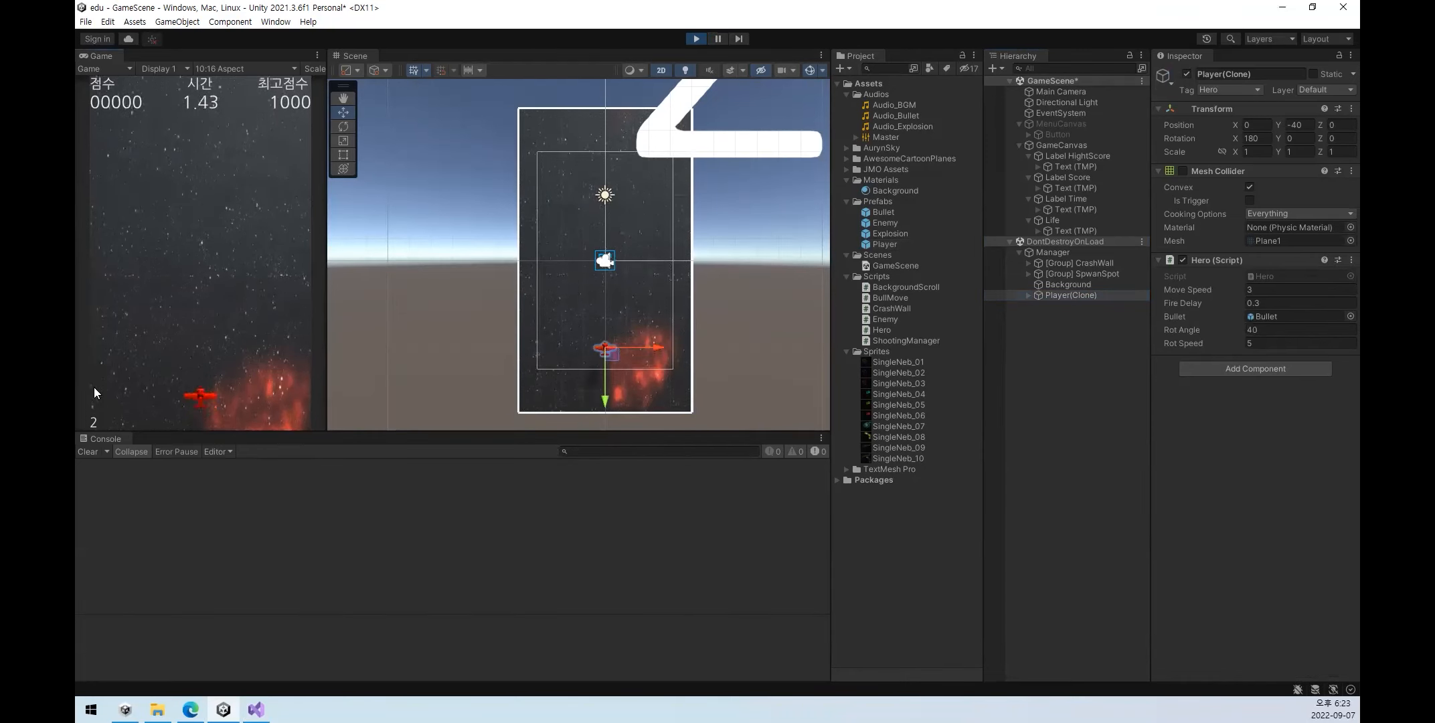
pyautogui.press('Left')
pyautogui.press('Left')
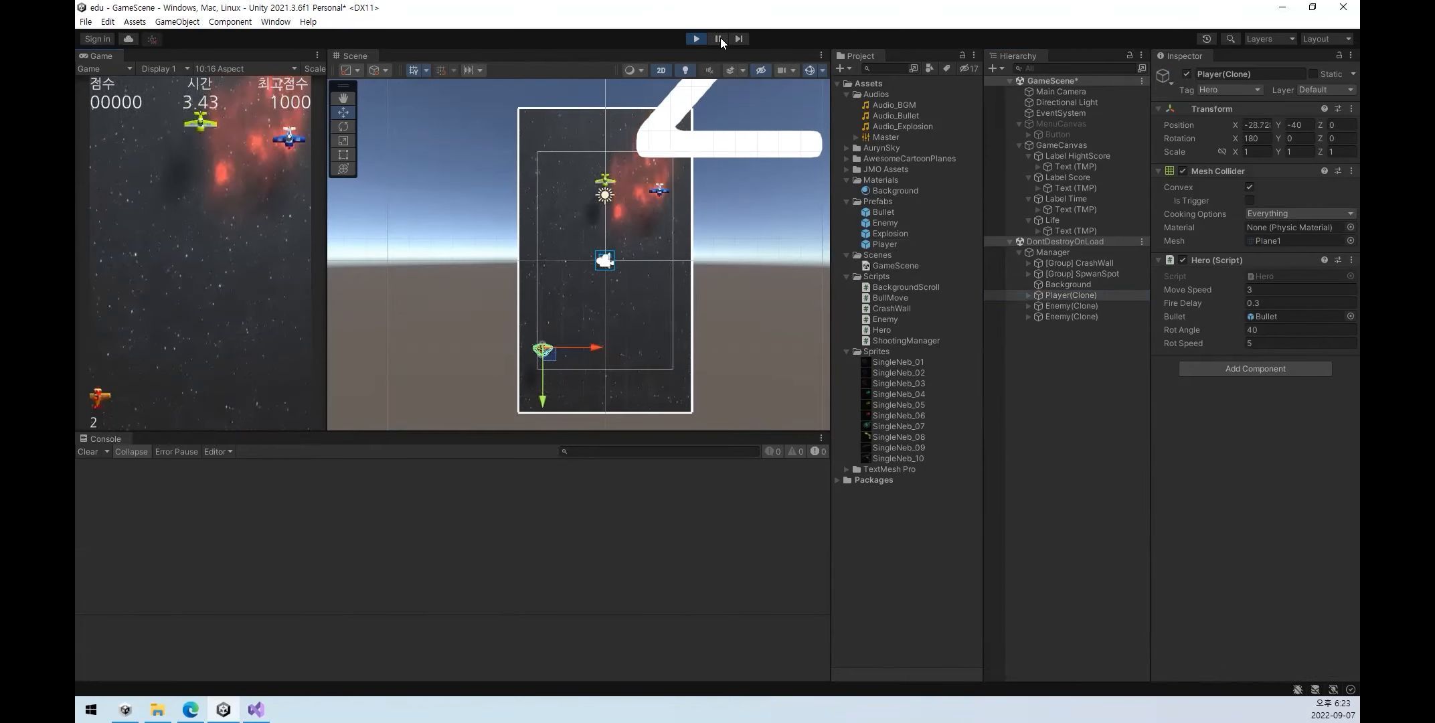
pyautogui.click(719, 39)
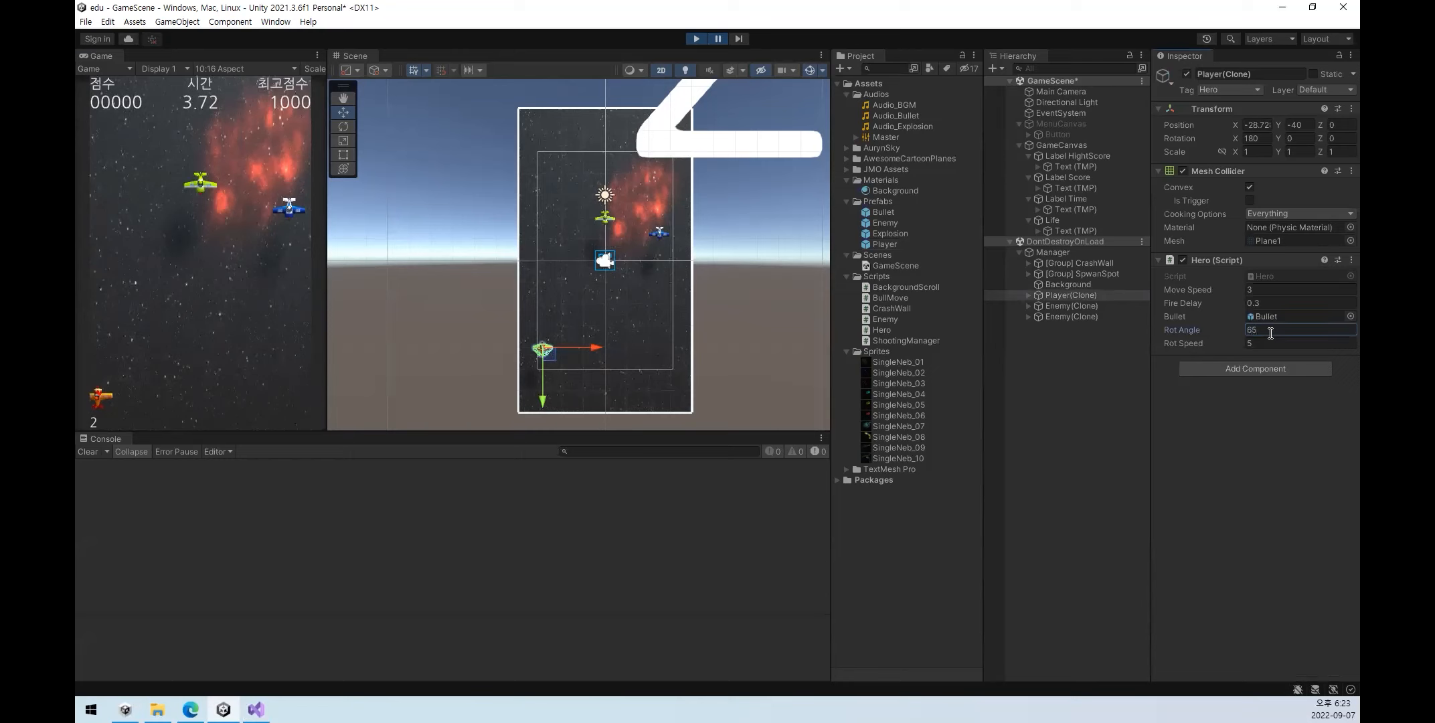
pyautogui.click(719, 39)
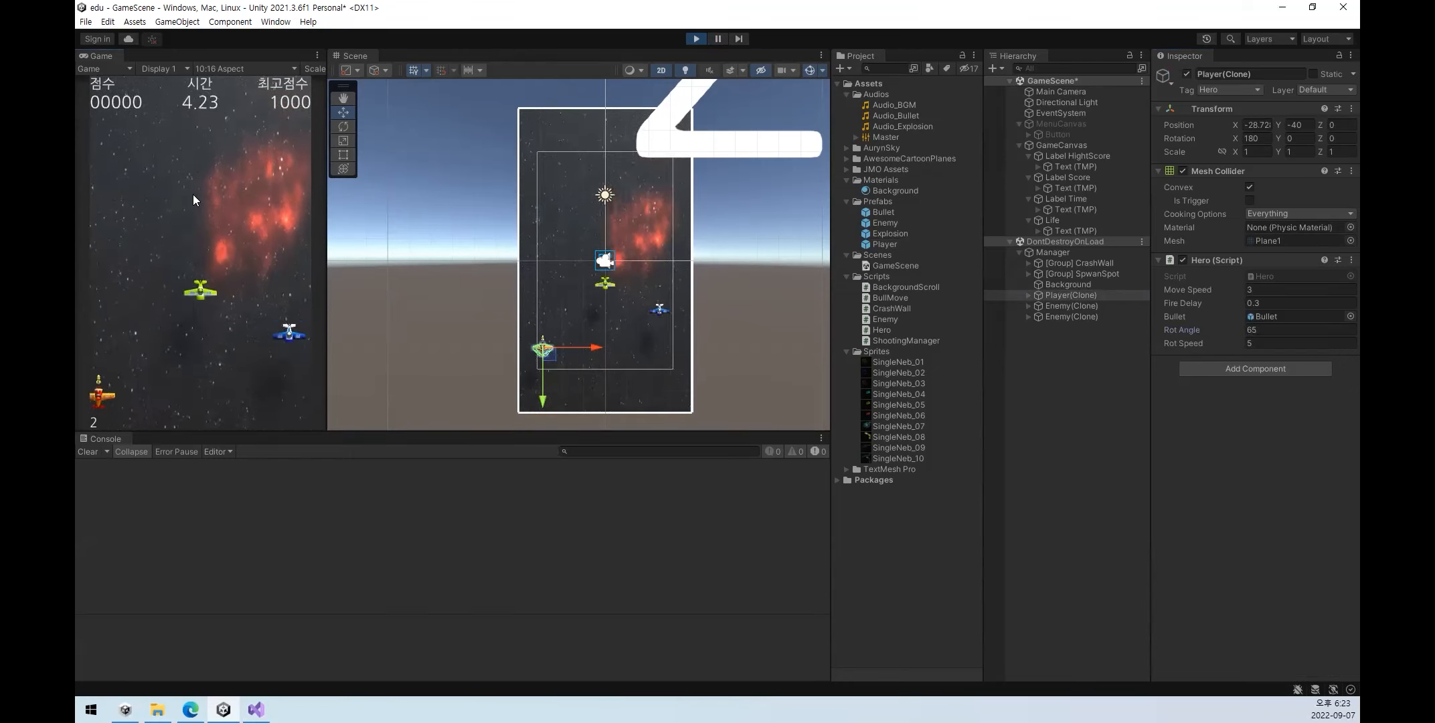
# - Test the plane's banking by flying it back and forth between the side boundaries with the larger rotation angle
pyautogui.press('Right')
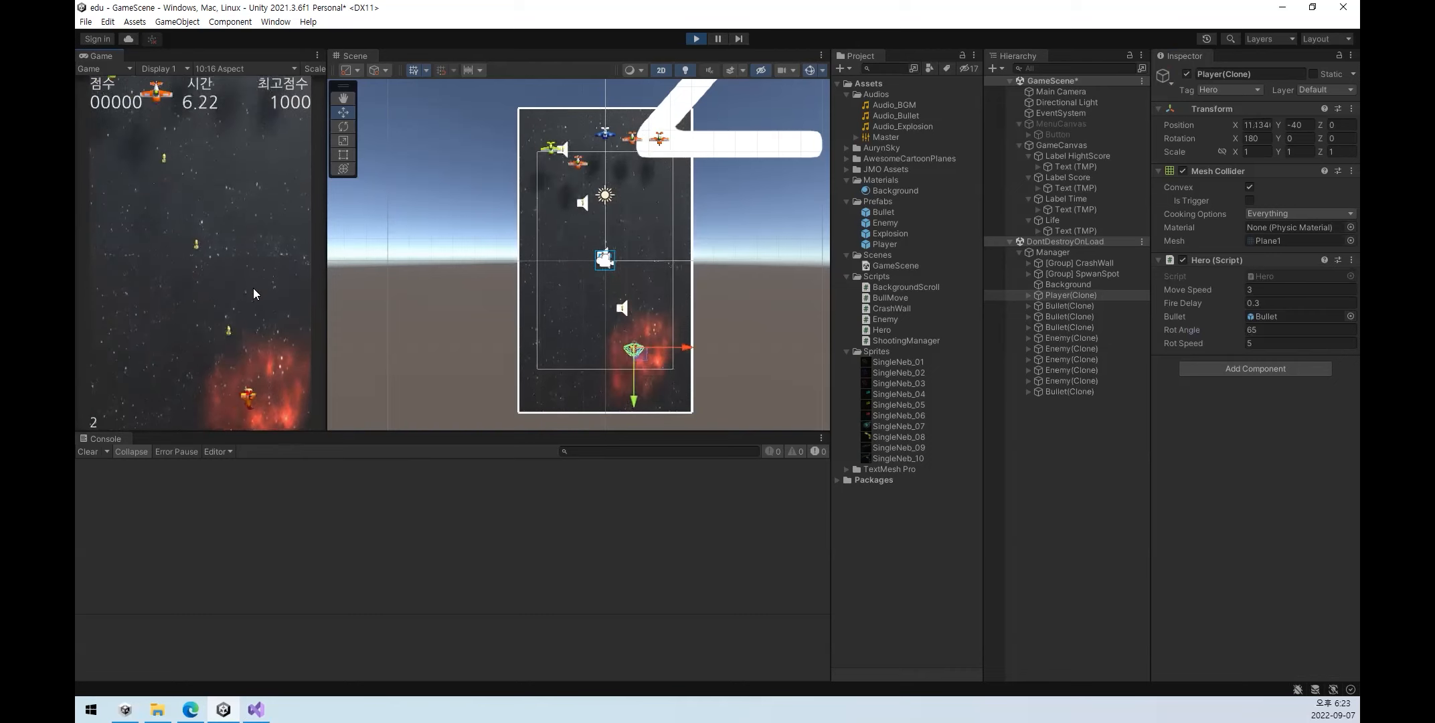
pyautogui.press('Left')
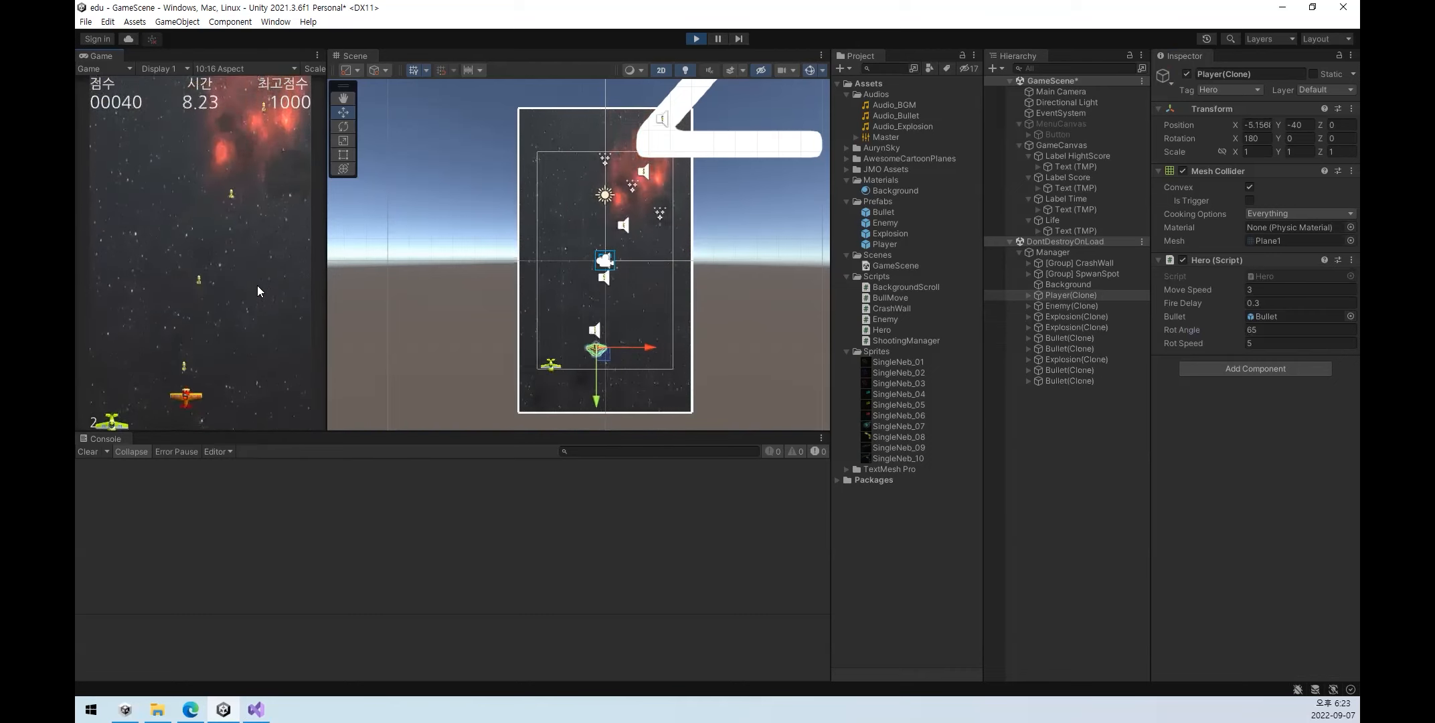
pyautogui.press('Right')
pyautogui.press('Left')
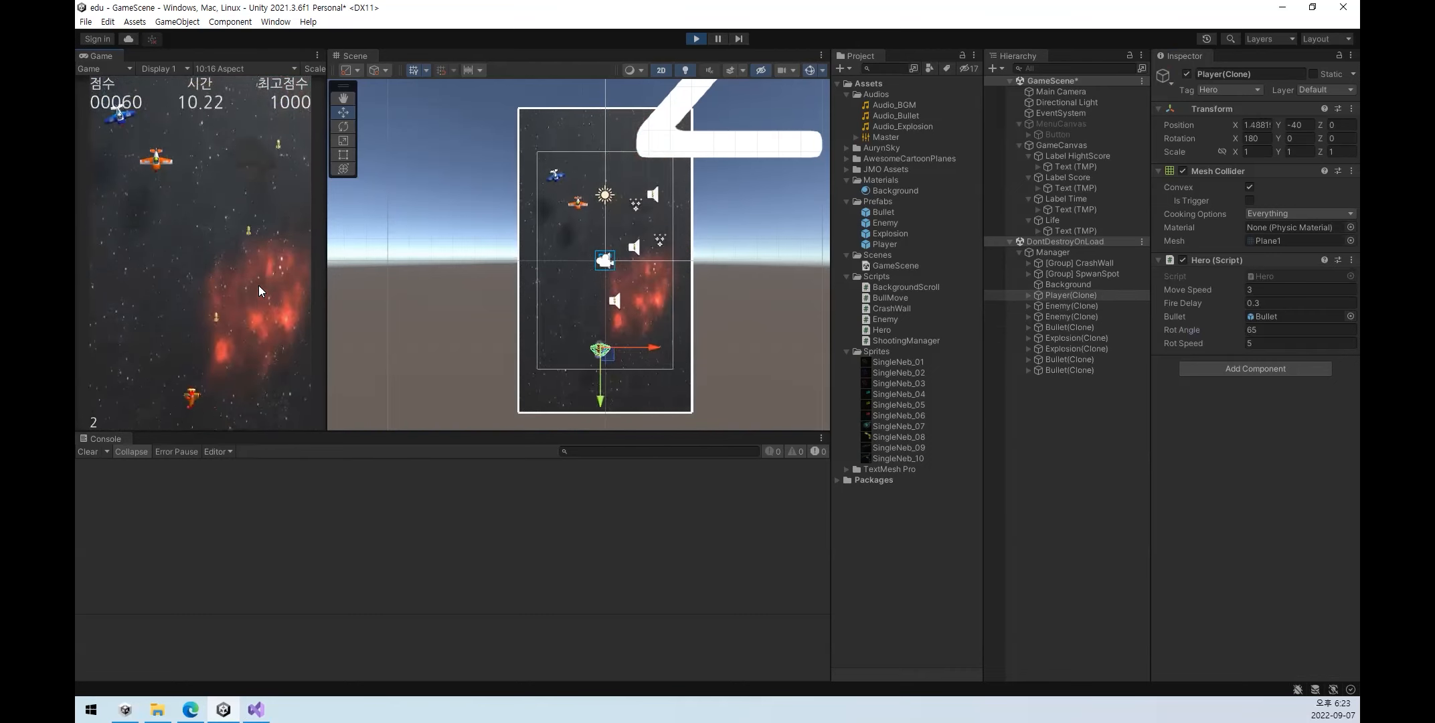
pyautogui.press('Right')
pyautogui.press('Left')
pyautogui.press('Right')
pyautogui.press('Right')
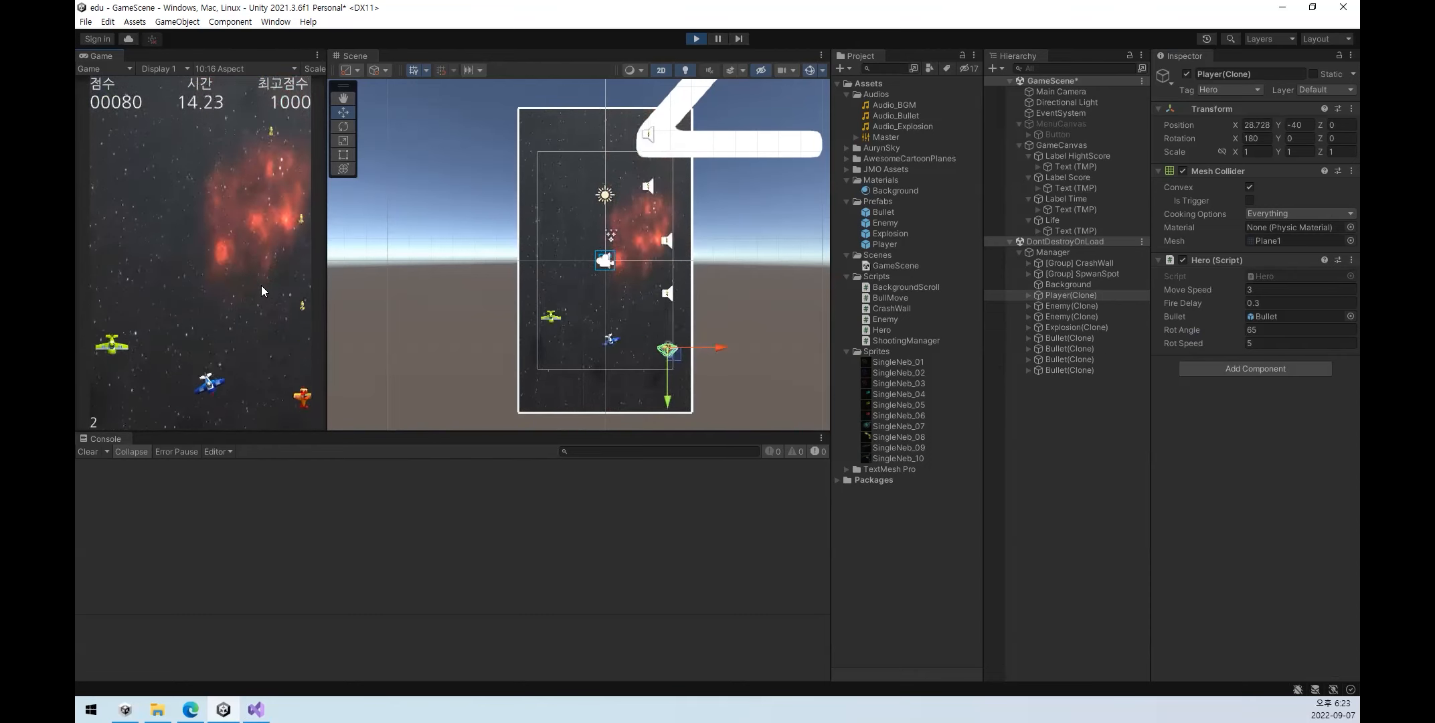
# - Set the Rot Speed of Player(Clone)'s Hero script to 50 and return focus to the running game
pyautogui.click(1298, 343)
pyautogui.write('50')
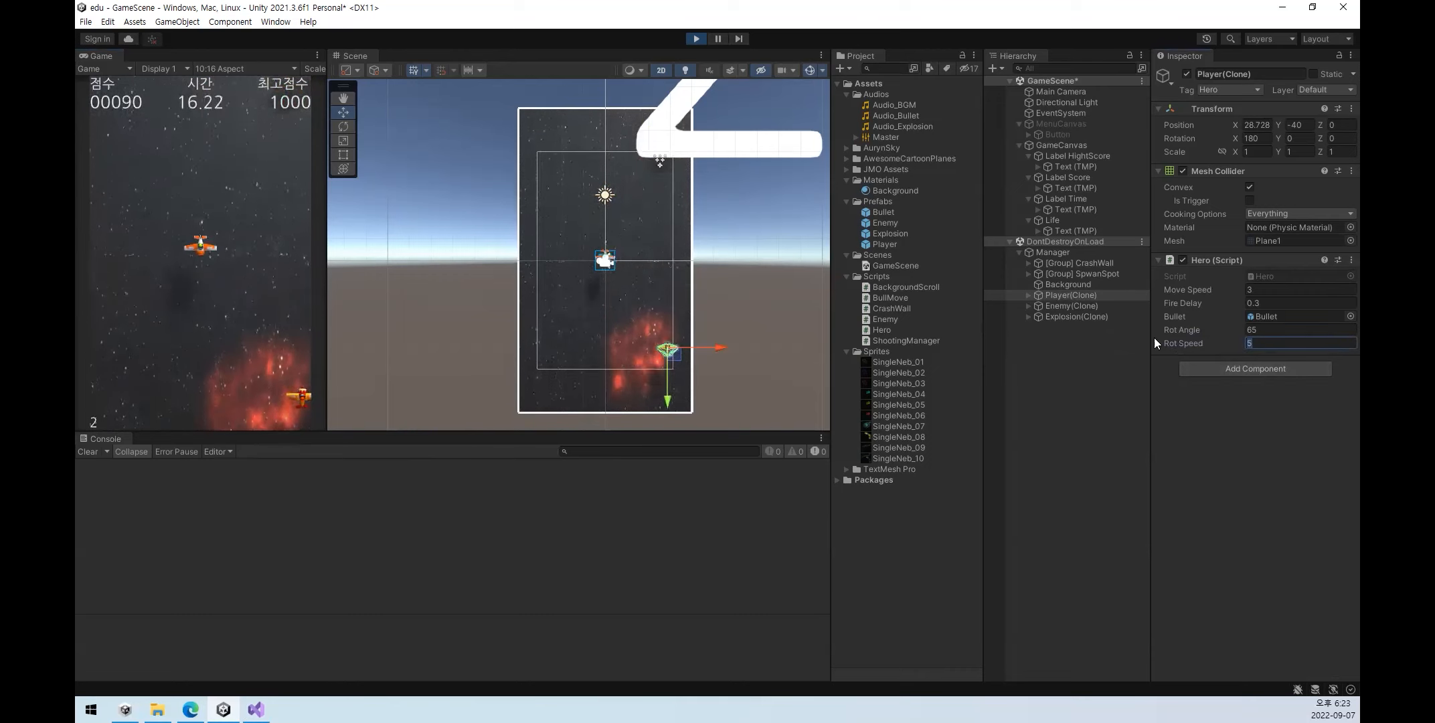
pyautogui.click(295, 267)
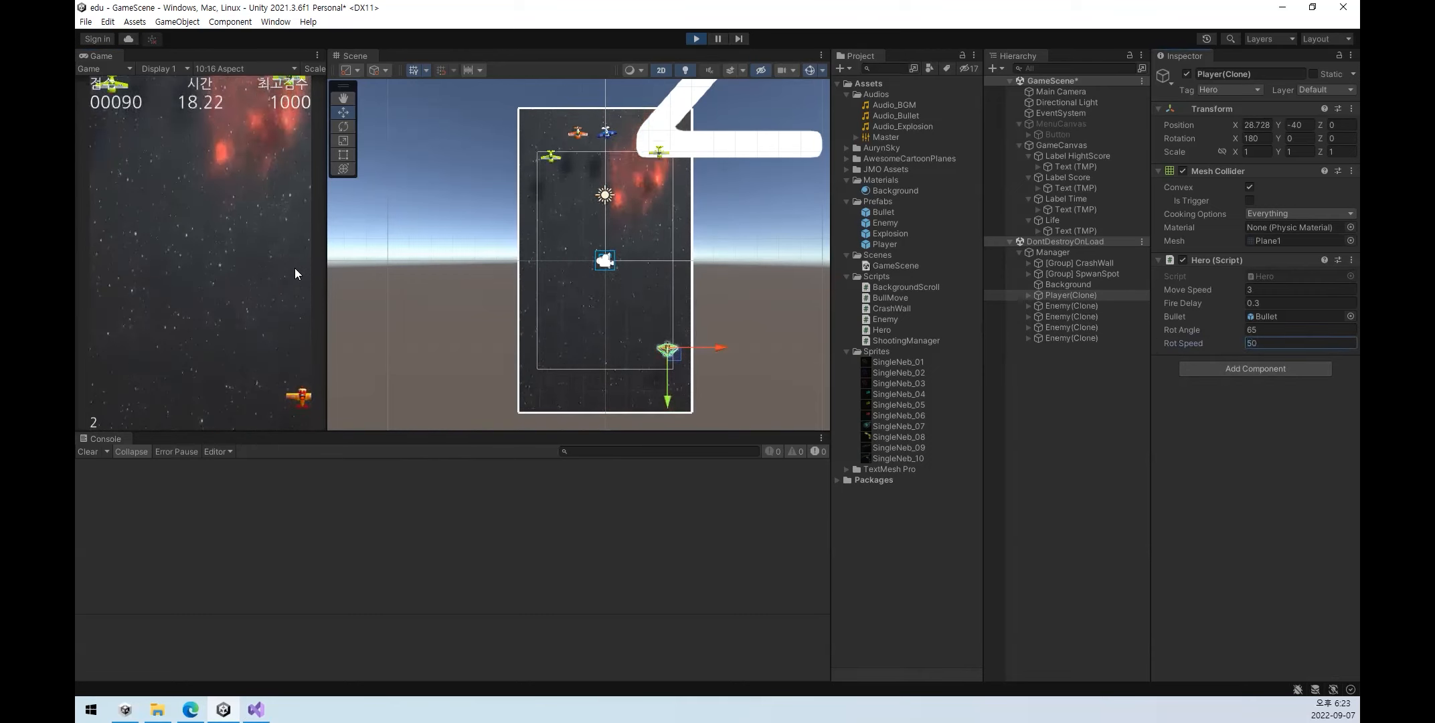
# - Test the plane's banking at the faster rotation speed by flying it back and forth, and pause at the left boundary
pyautogui.press('Left')
pyautogui.press('Left')
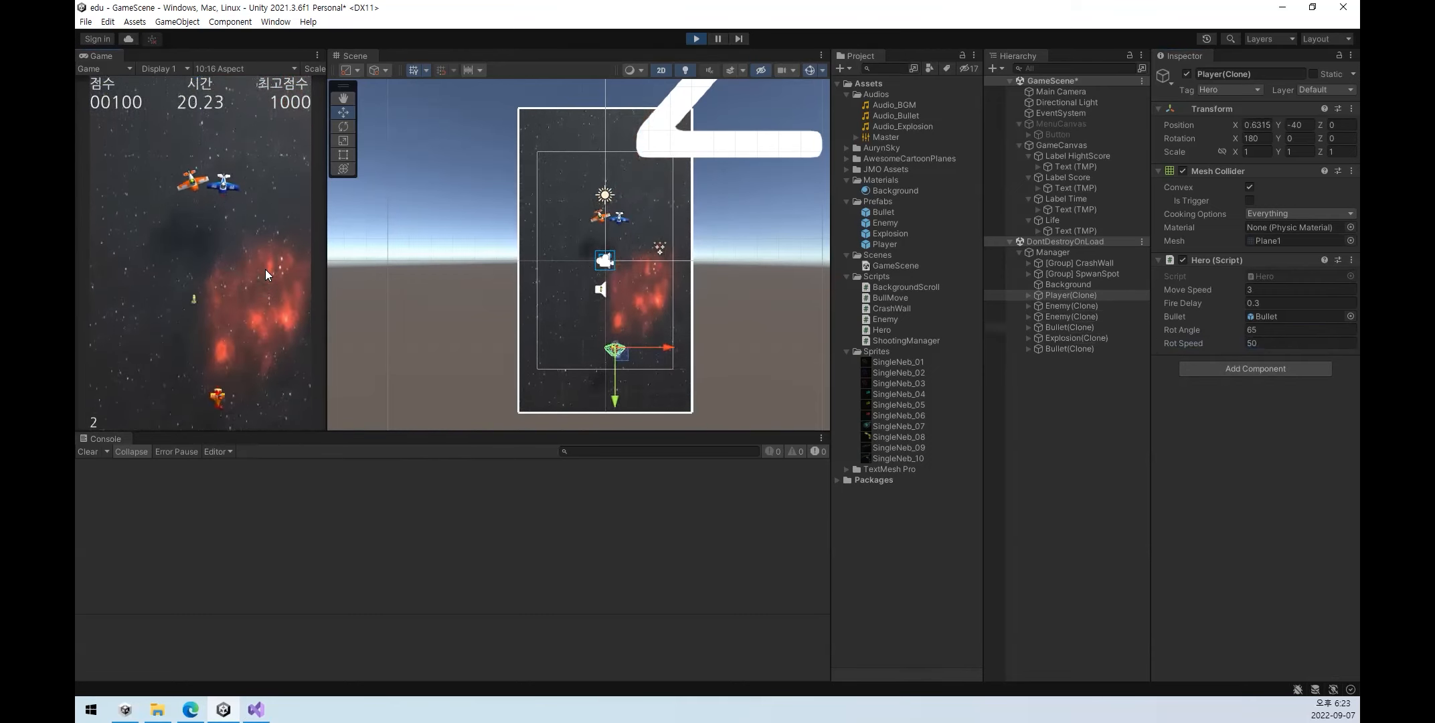
pyautogui.press('Right')
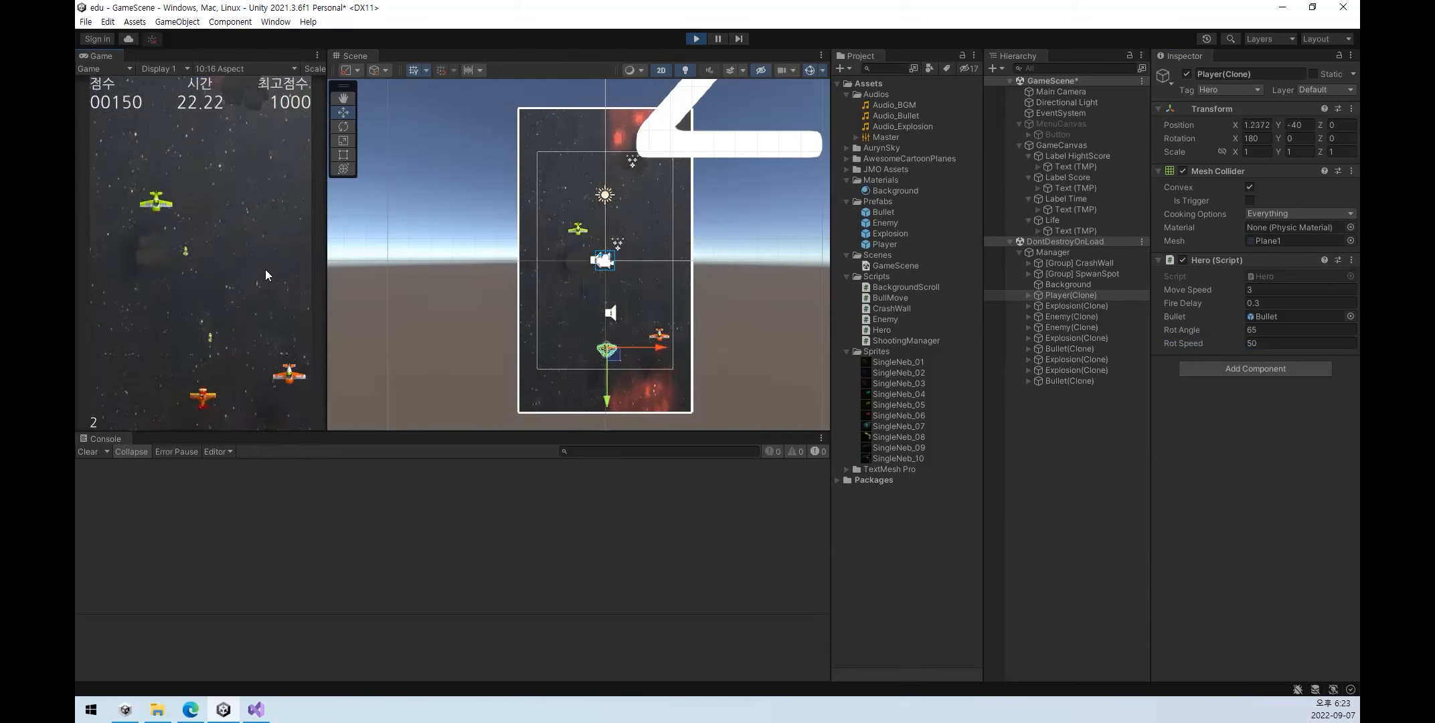
pyautogui.press('Left')
pyautogui.press('Right')
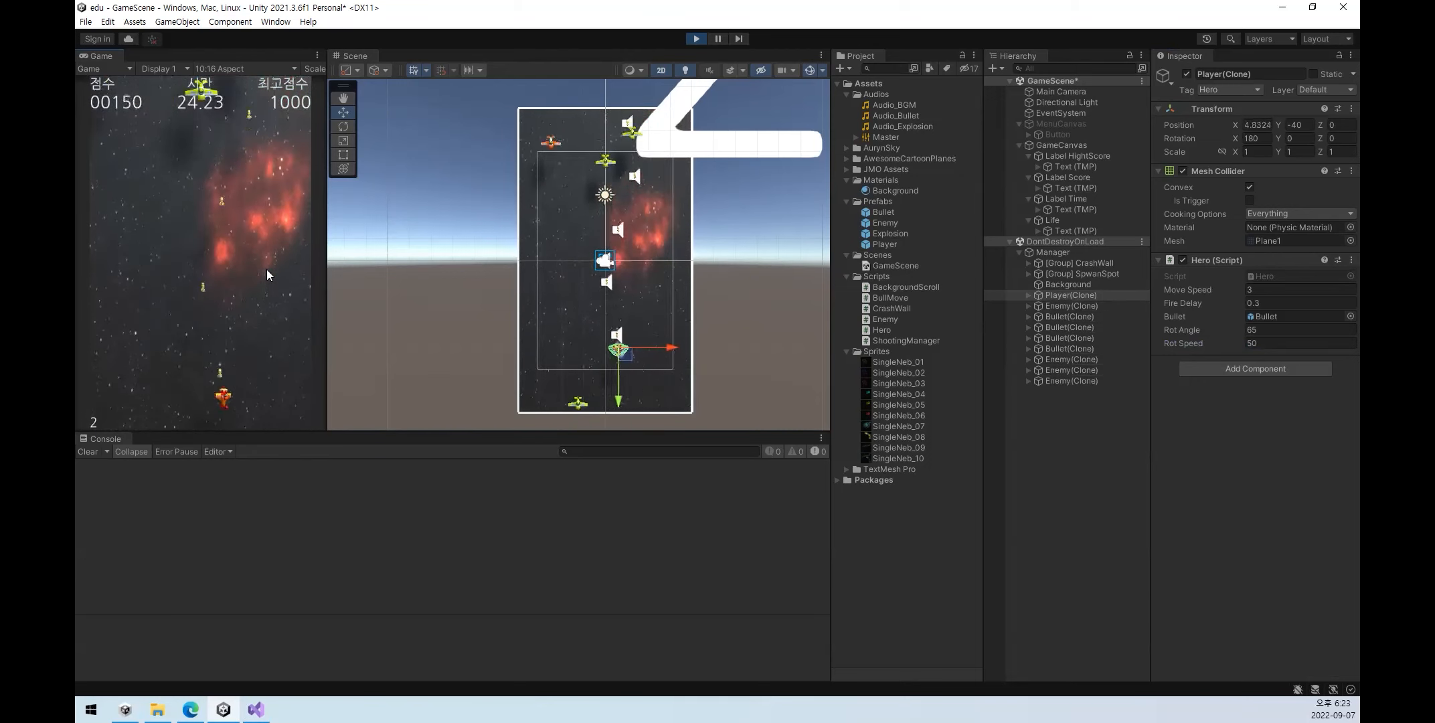
pyautogui.press('Left')
pyautogui.press('Left')
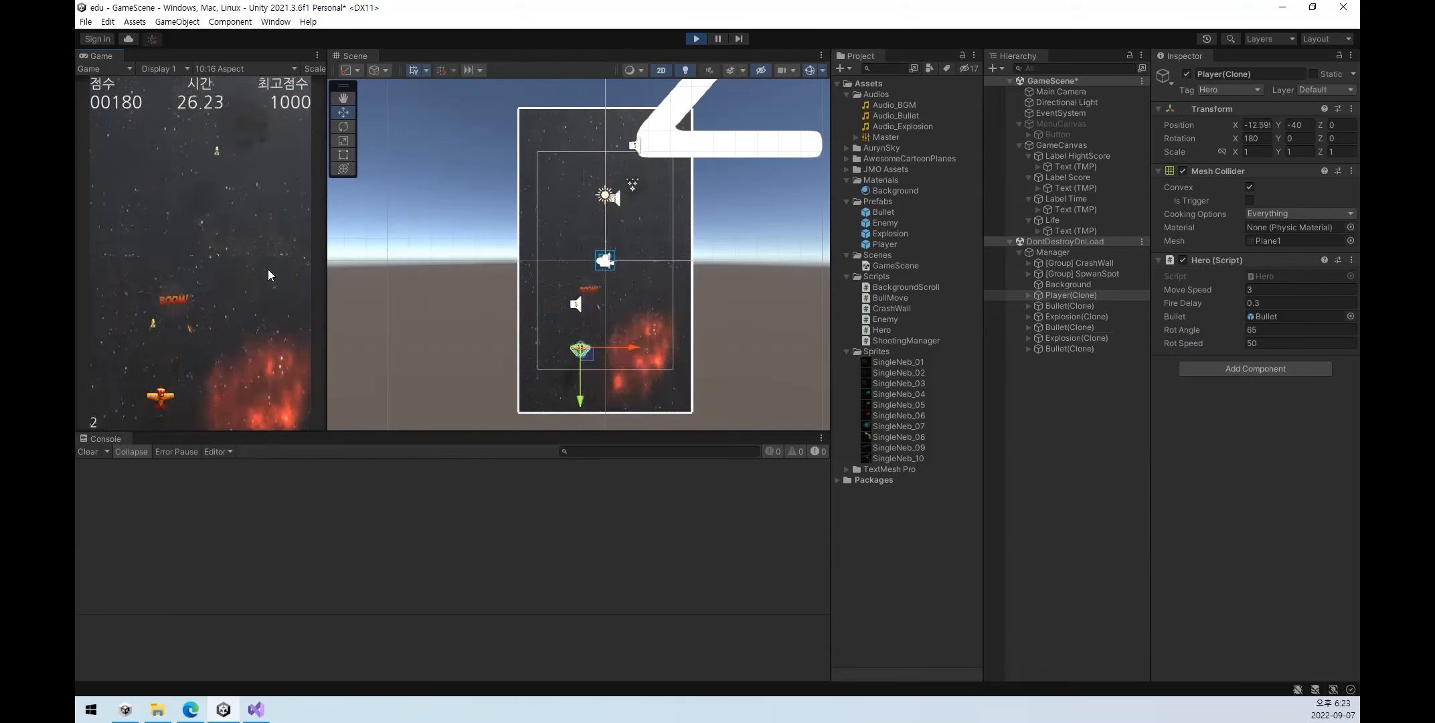
pyautogui.press('Right')
pyautogui.press('Left')
pyautogui.press('Right')
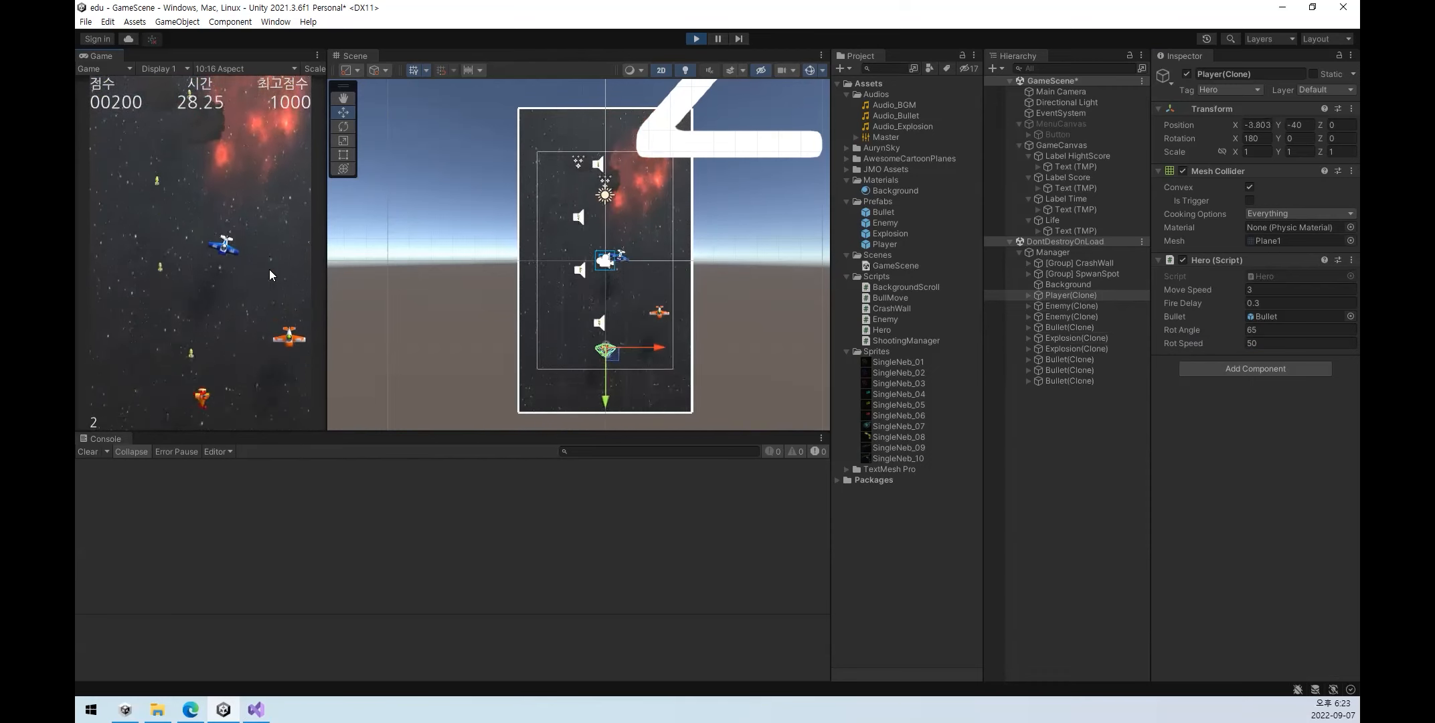
pyautogui.press('Left')
pyautogui.press('Right')
pyautogui.press('Left')
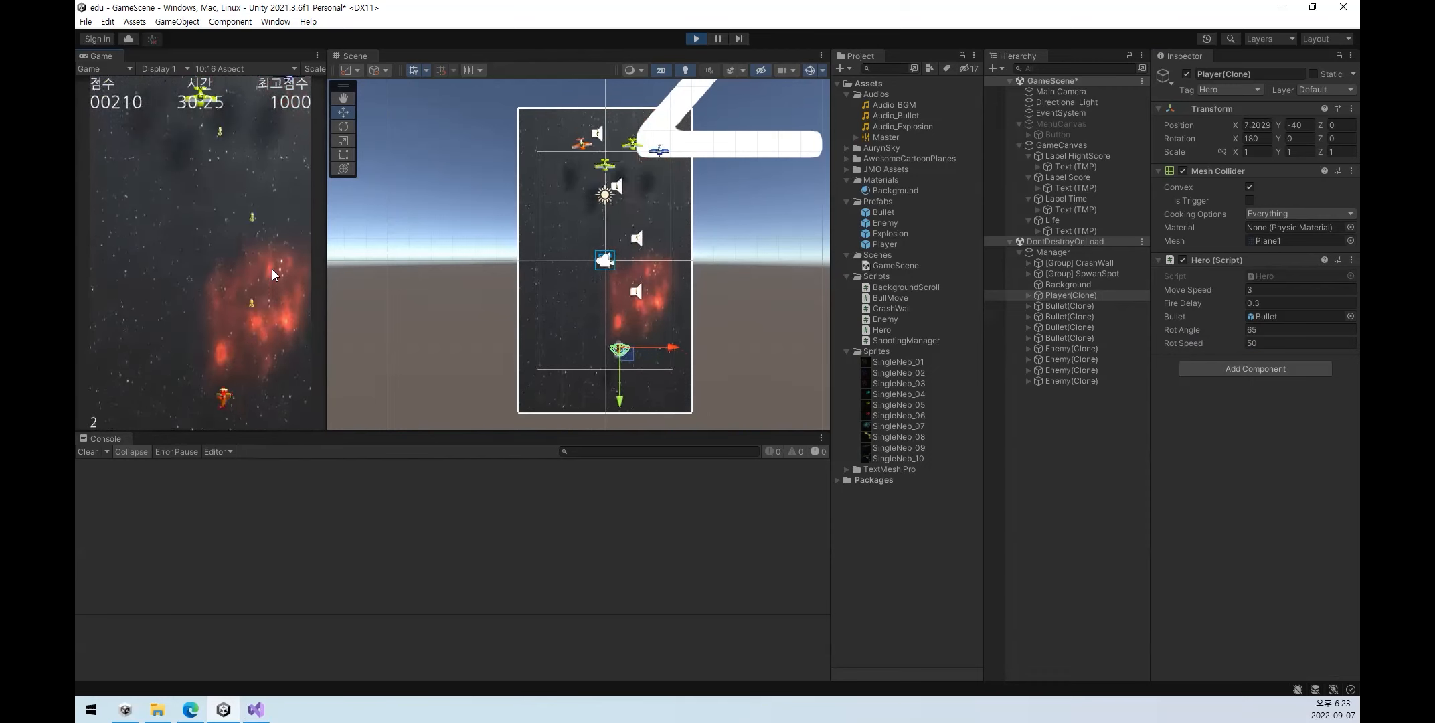
pyautogui.click(718, 38)
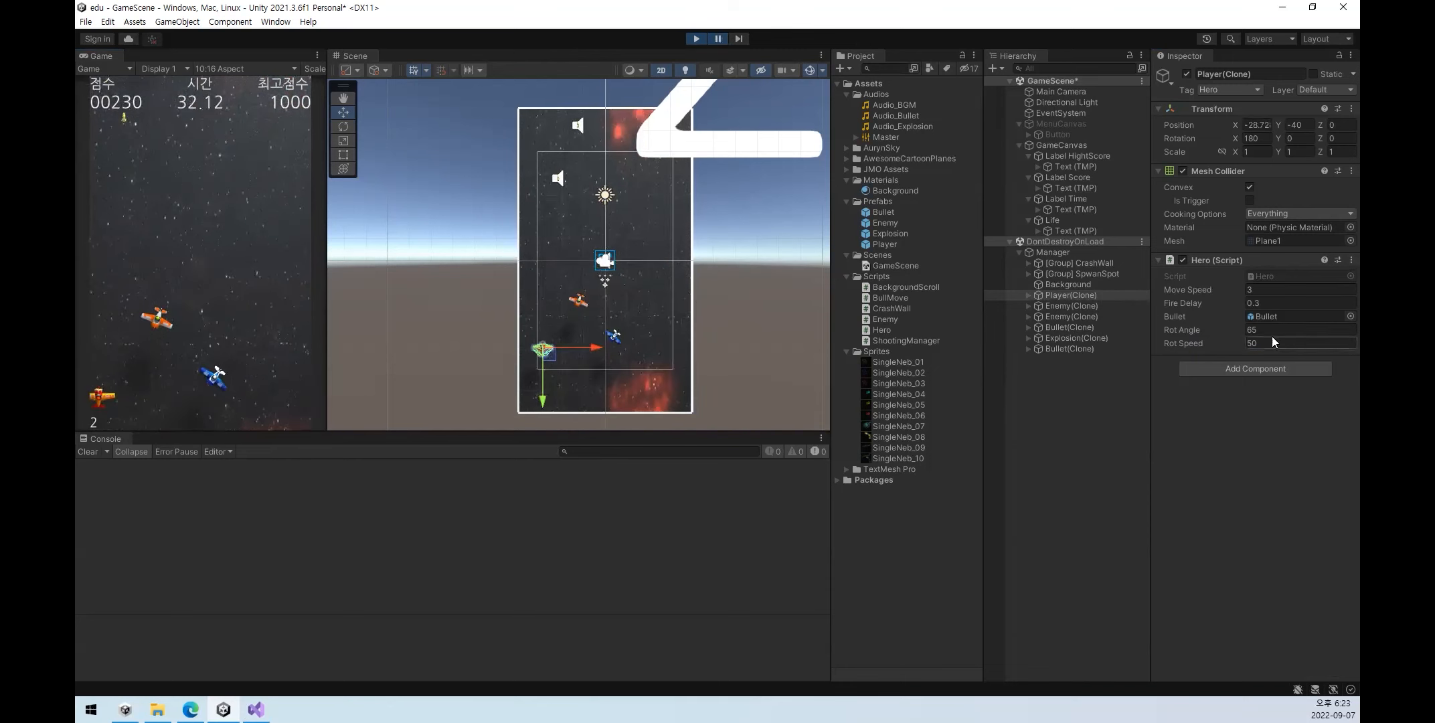
# - While paused, set the Player prefab's Rot Angle to 65 and Rot Speed to 50
pyautogui.moveTo(1055, 296)
pyautogui.mouseDown()
pyautogui.moveTo(919, 243)
pyautogui.moveTo(886, 246)
pyautogui.mouseUp()
pyautogui.click(890, 246)
pyautogui.click(1250, 404)
pyautogui.write('65')
pyautogui.press('Tab')
pyautogui.write('50')
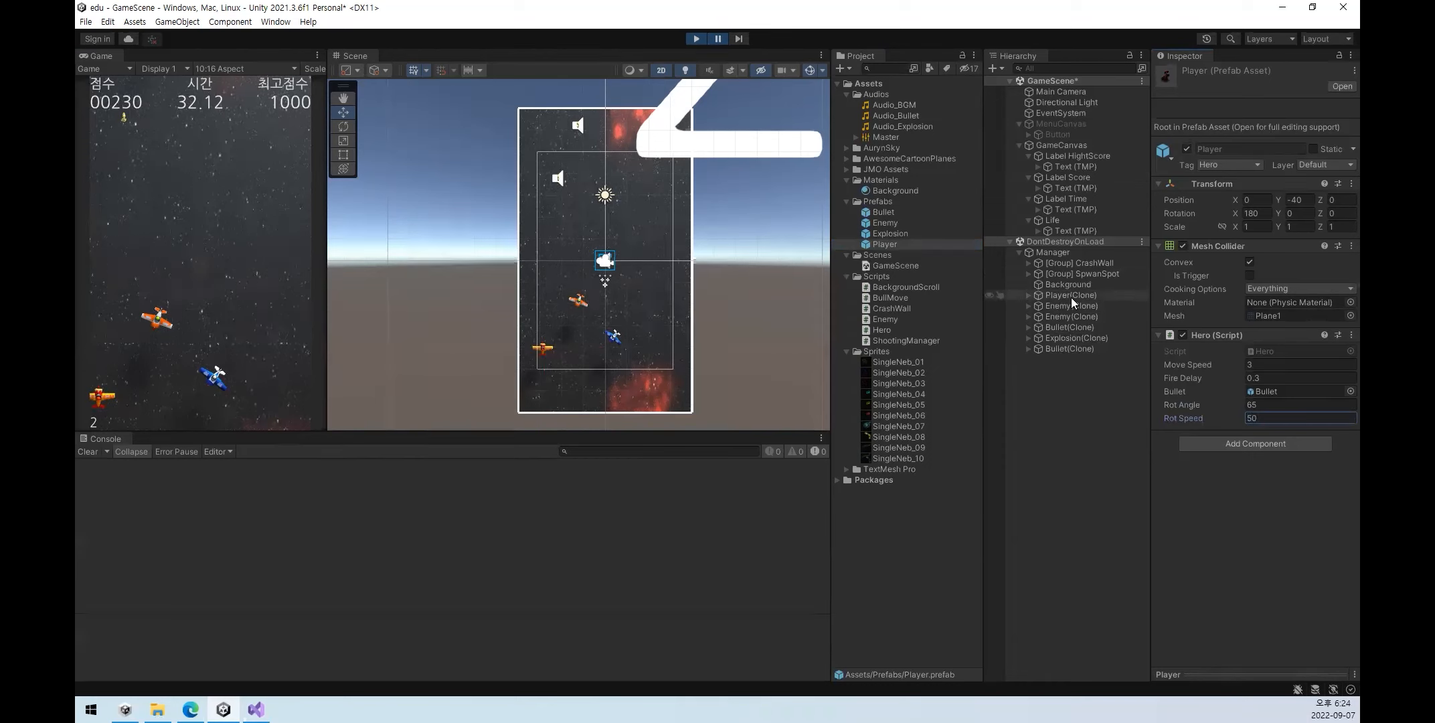
# - Save the paused Player(Clone) object as a prefab in the Assets folder, and resume and exit play mode
pyautogui.moveTo(1071, 297); pyautogui.dragTo(856, 568)
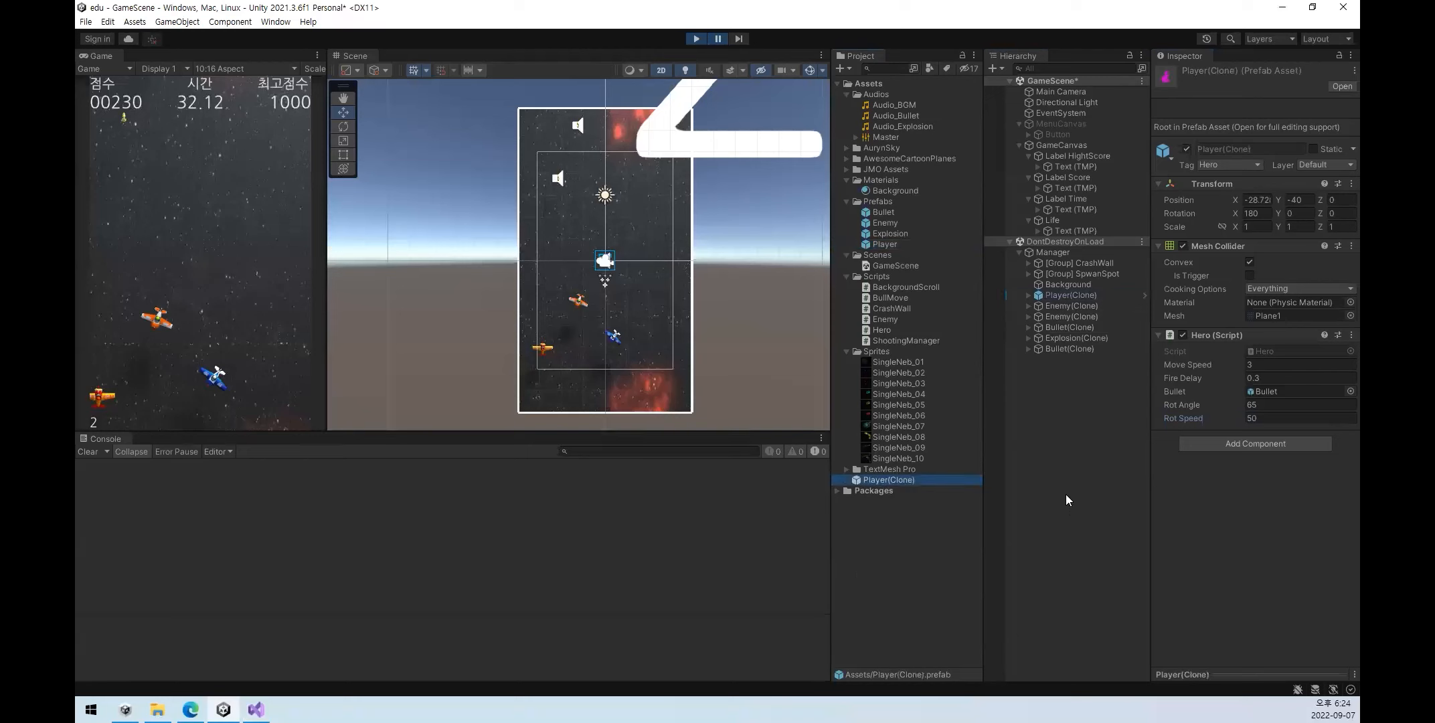
pyautogui.click(717, 41)
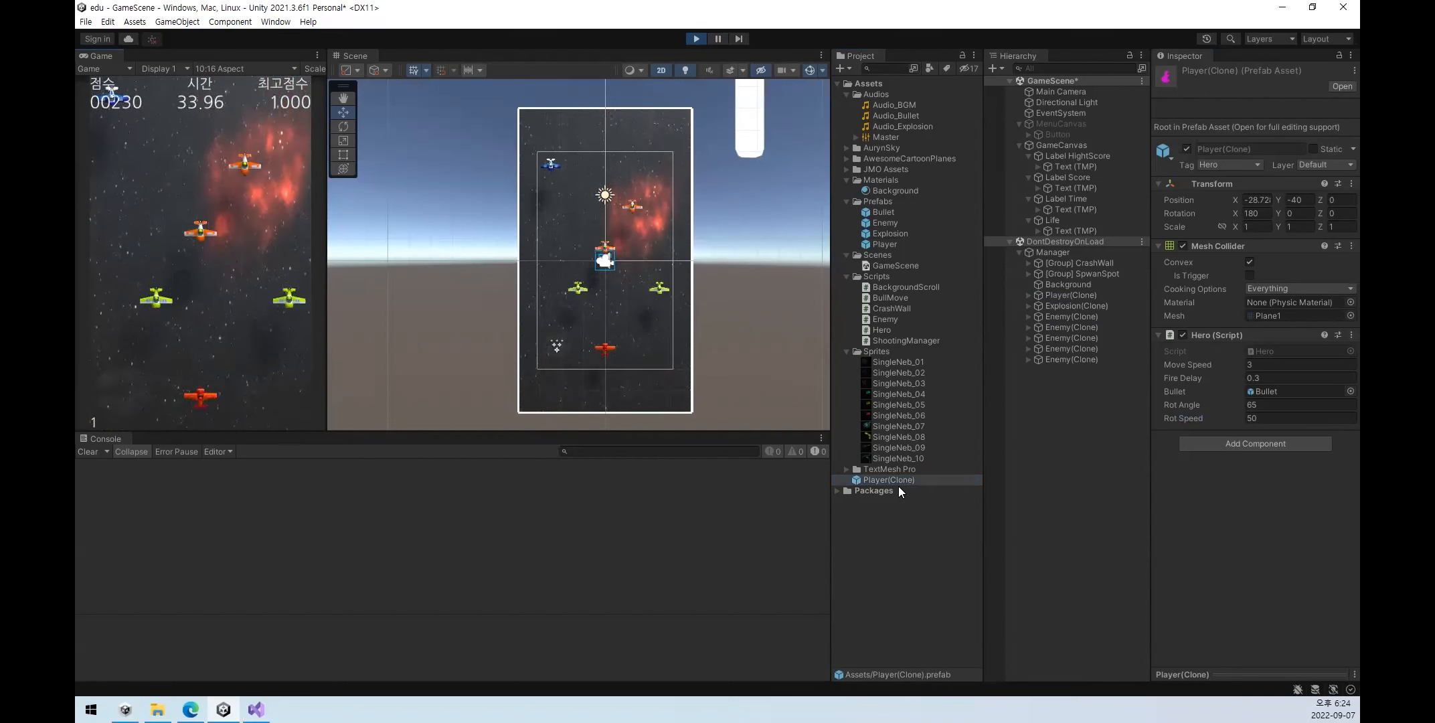
pyautogui.click(695, 39)
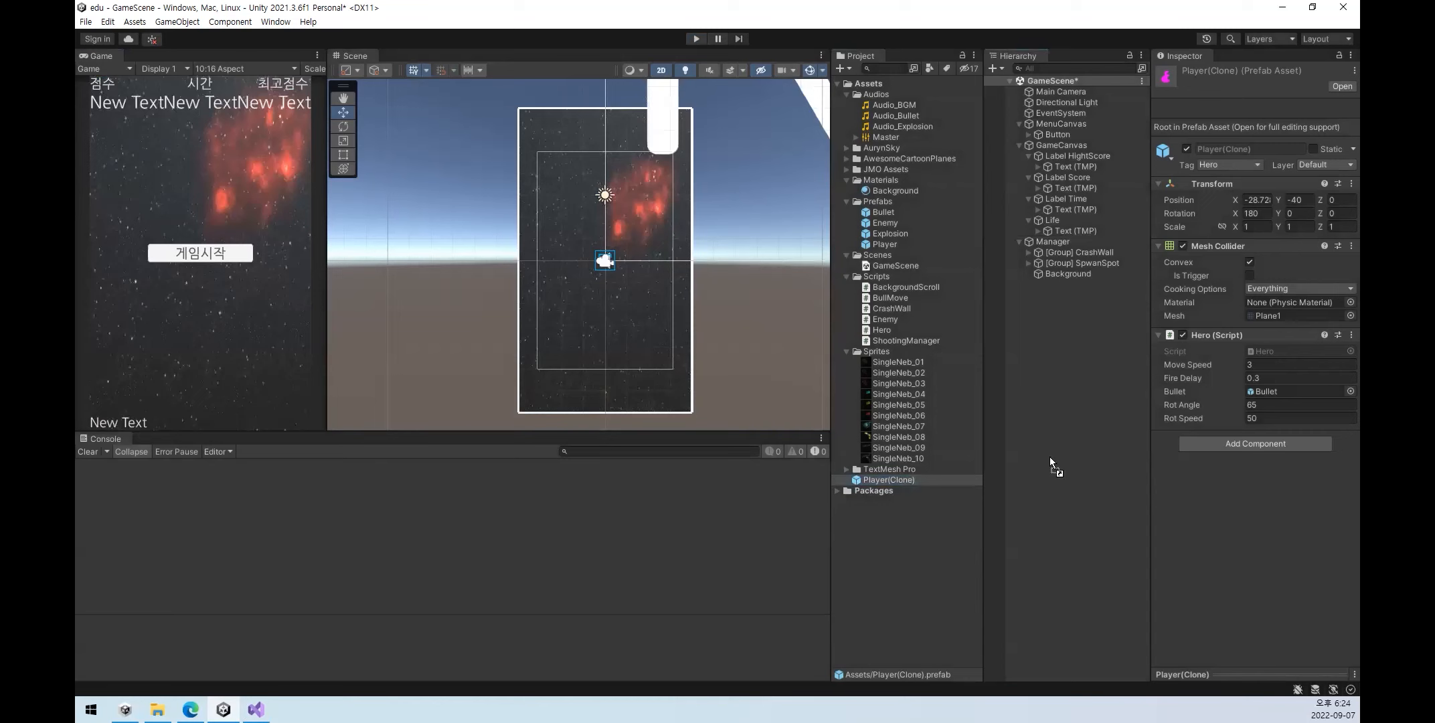
# - Place an instance of the Player(Clone) prefab in GameScene and inspect the original Player prefab's values
pyautogui.moveTo(1049, 457); pyautogui.dragTo(1050, 457)
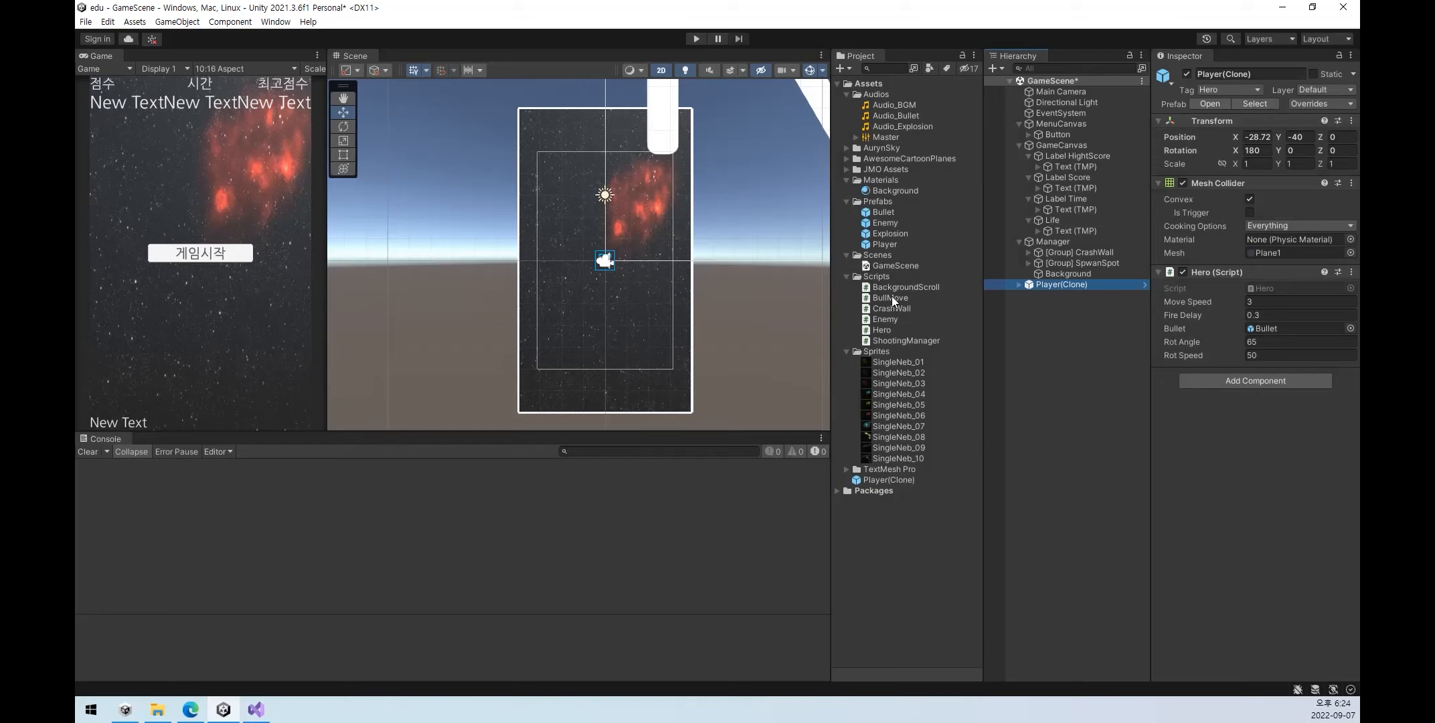
pyautogui.click(883, 245)
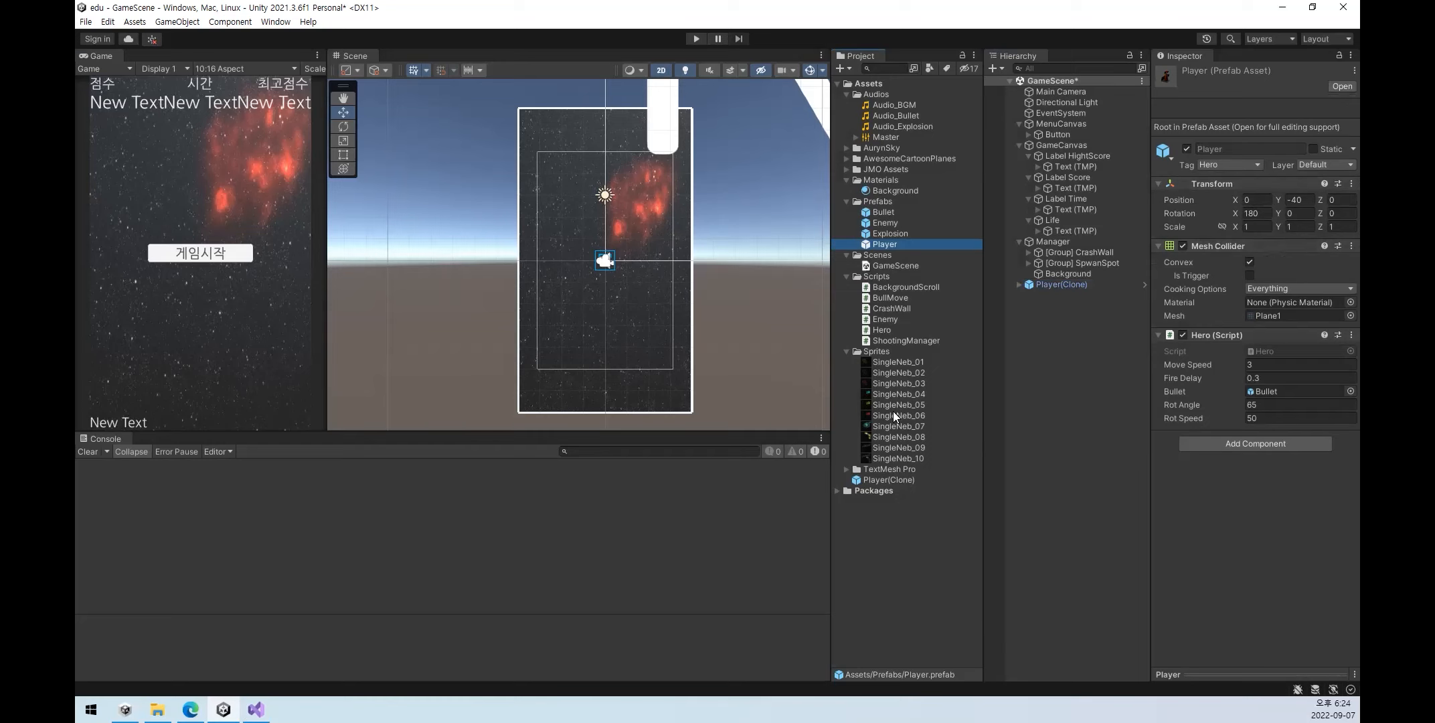
# - Copy the Hero script component of the Player(Clone) prefab and paste its values onto the Player prefab's Hero component
pyautogui.click(890, 478)
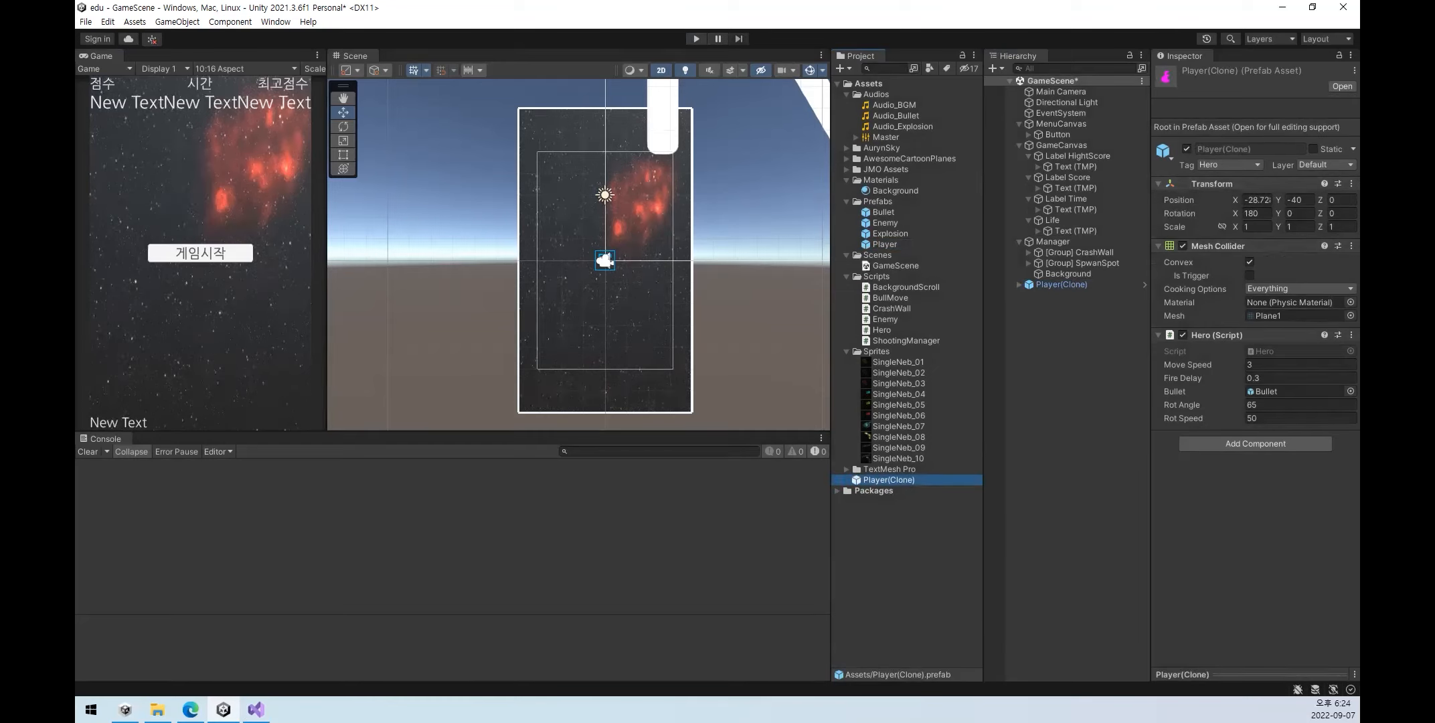
pyautogui.click(1350, 332)
pyautogui.click(1299, 440)
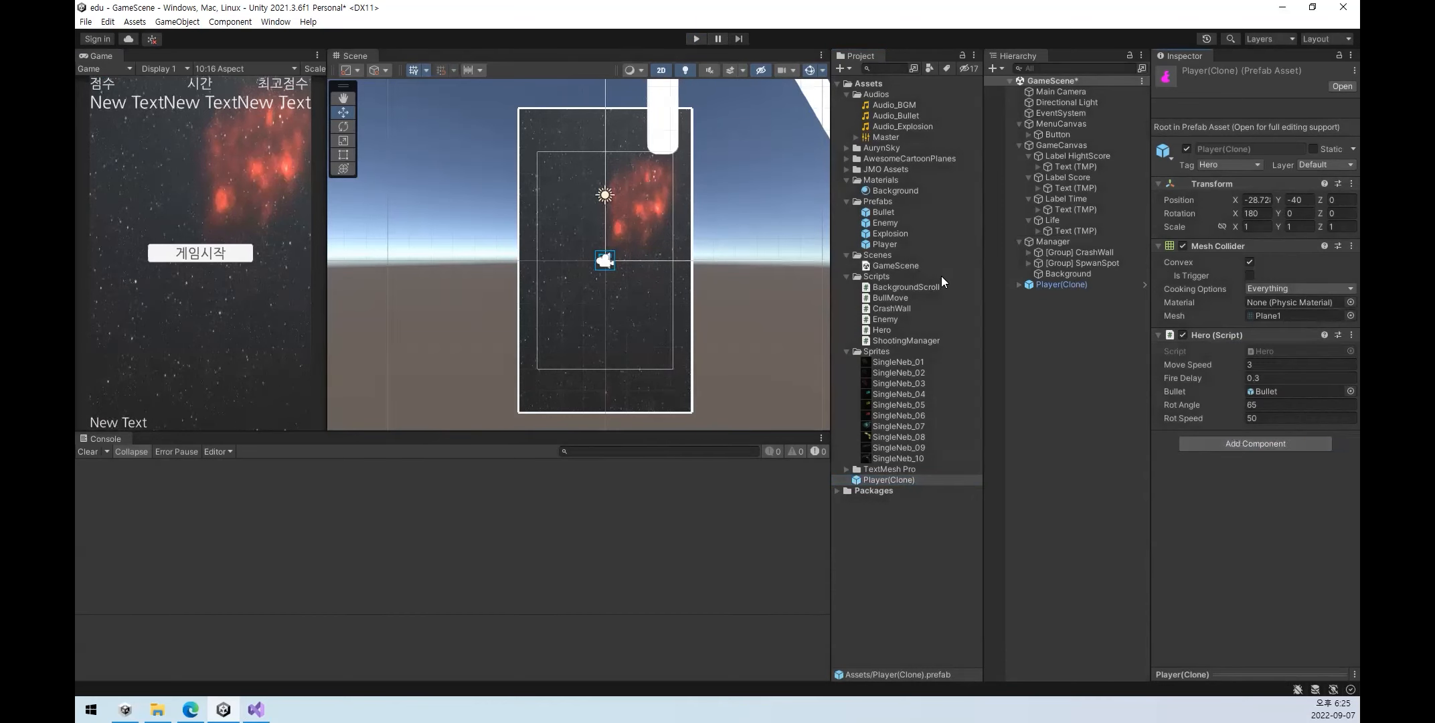
pyautogui.click(899, 246)
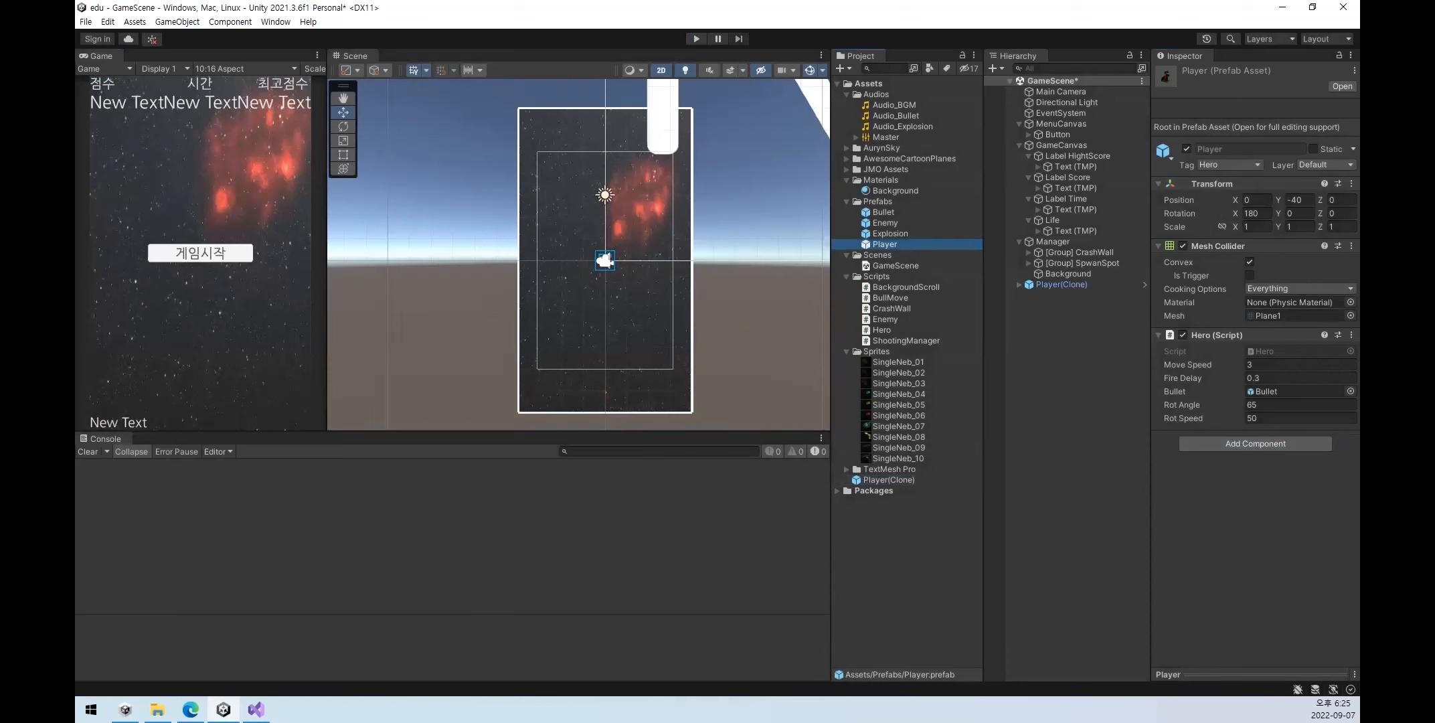
pyautogui.click(1350, 335)
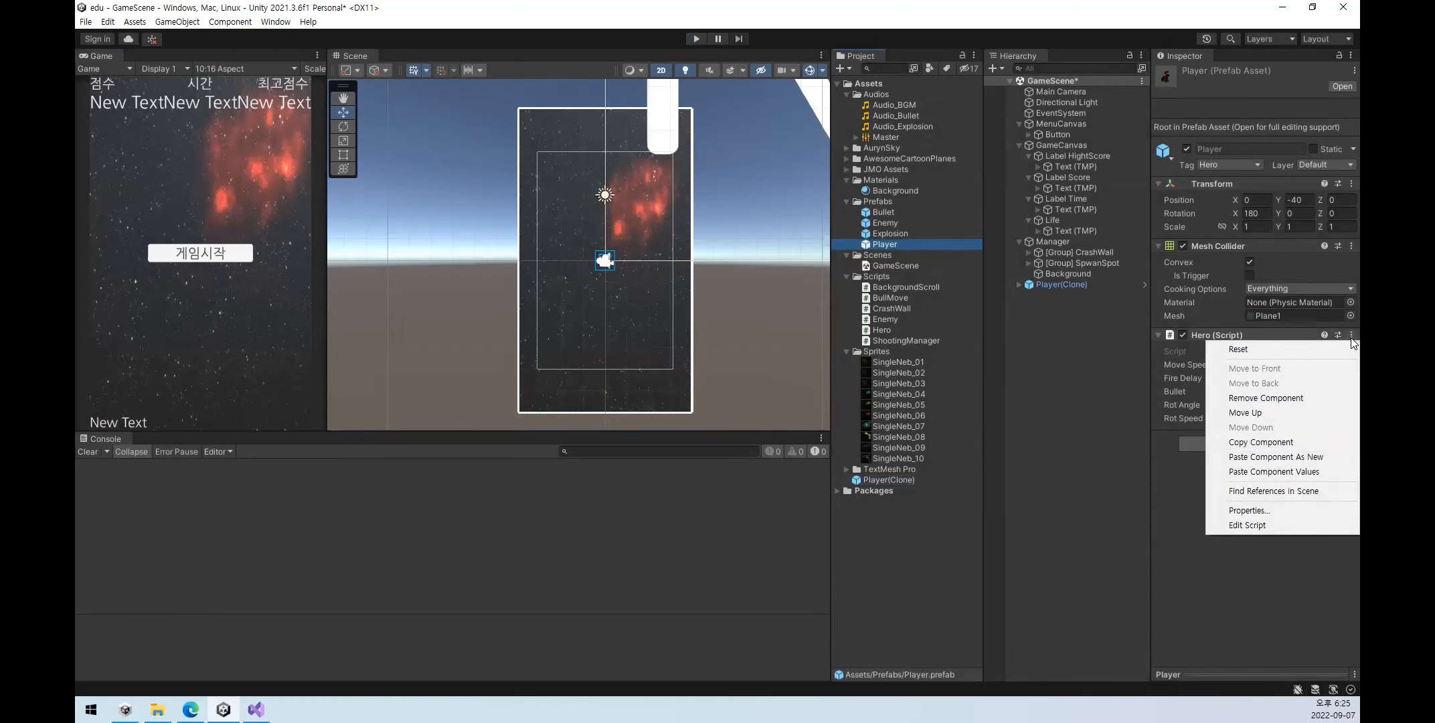
pyautogui.click(1307, 472)
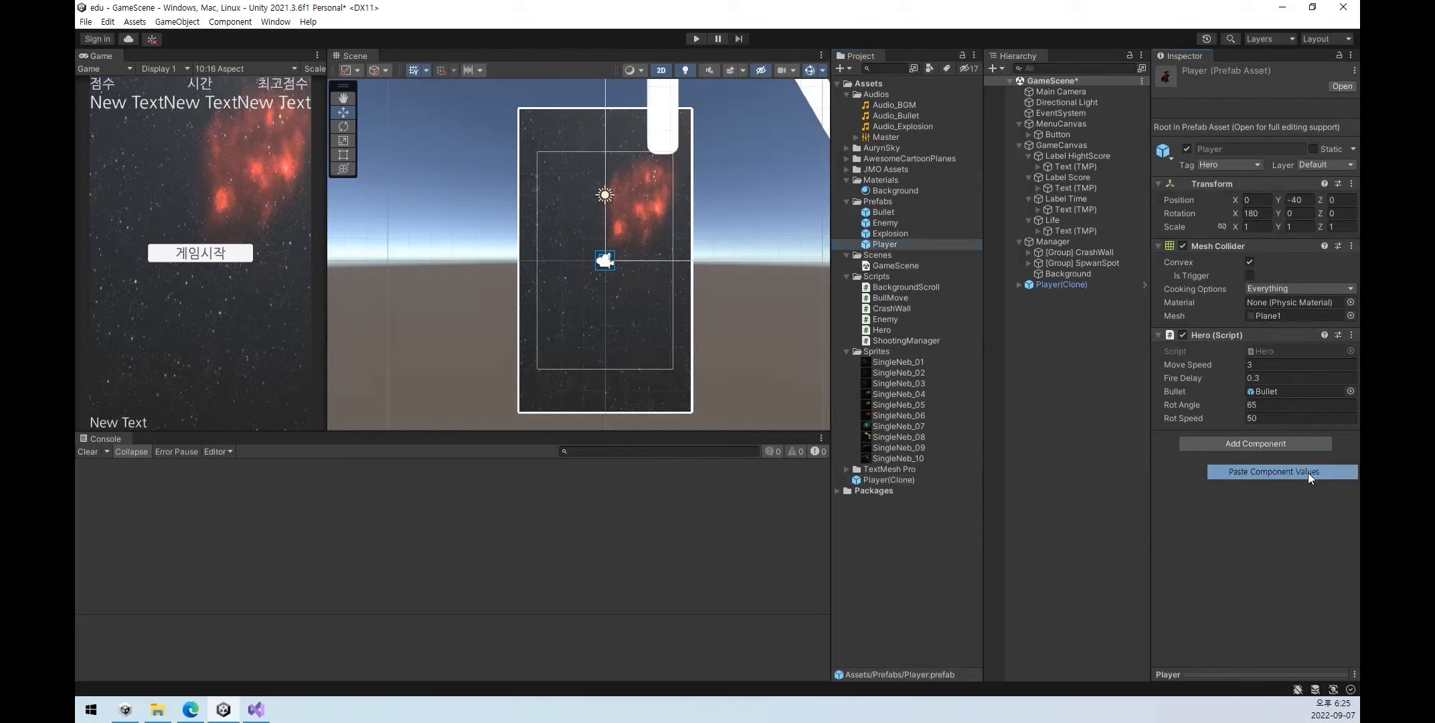
# - Delete the Player(Clone) prefab from the Assets folder and its instance from GameScene
pyautogui.click(884, 479)
pyautogui.press('Delete')
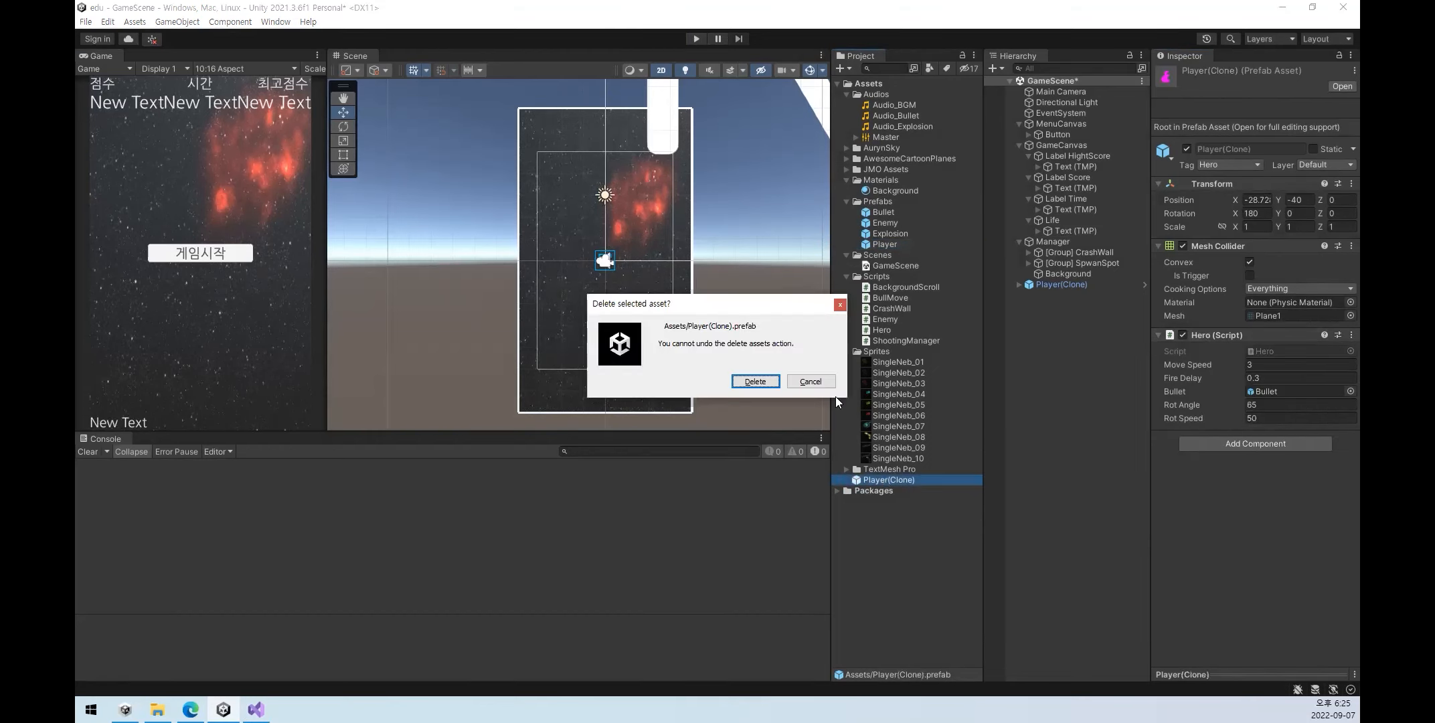
pyautogui.click(768, 380)
pyautogui.click(1072, 287)
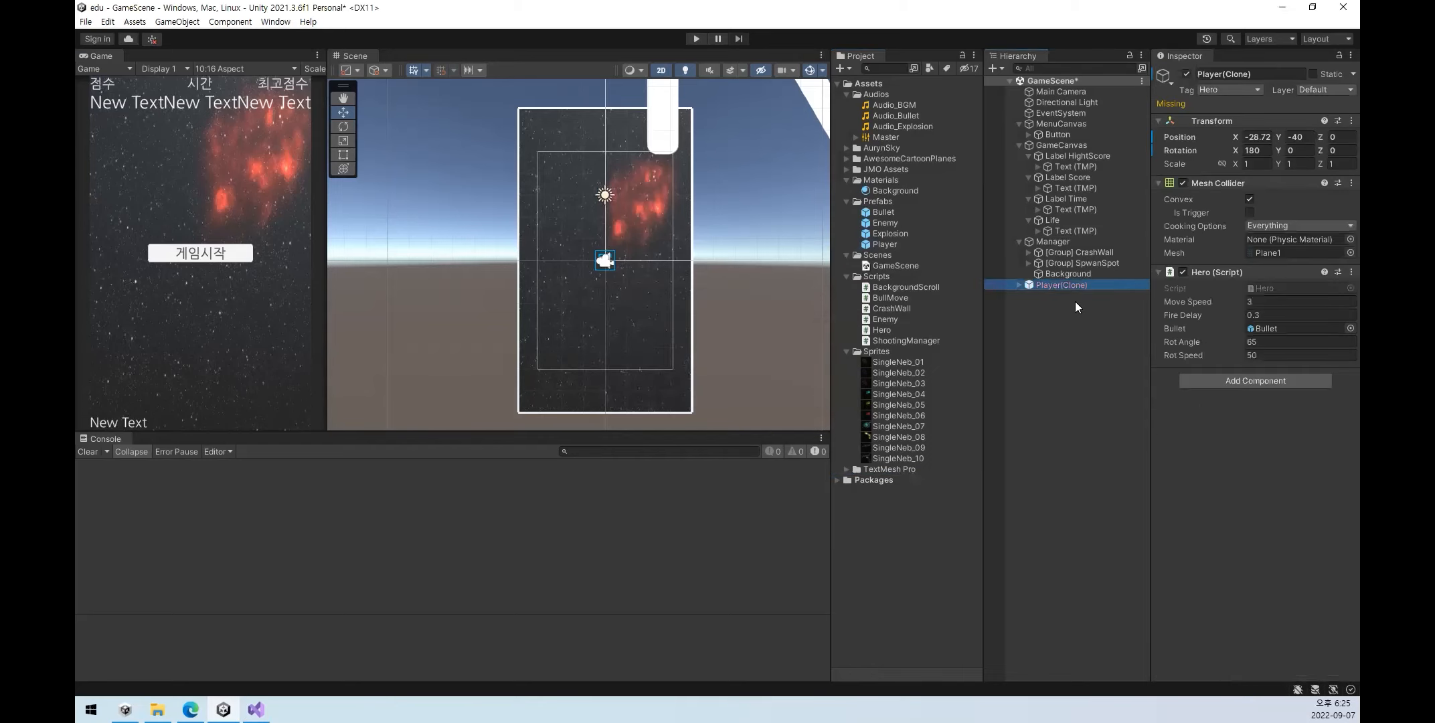
pyautogui.press('Delete')
# - Play a round, flying the plane from side to side to check the prefab's rotation settings, and exit play mode
pyautogui.click(697, 39)
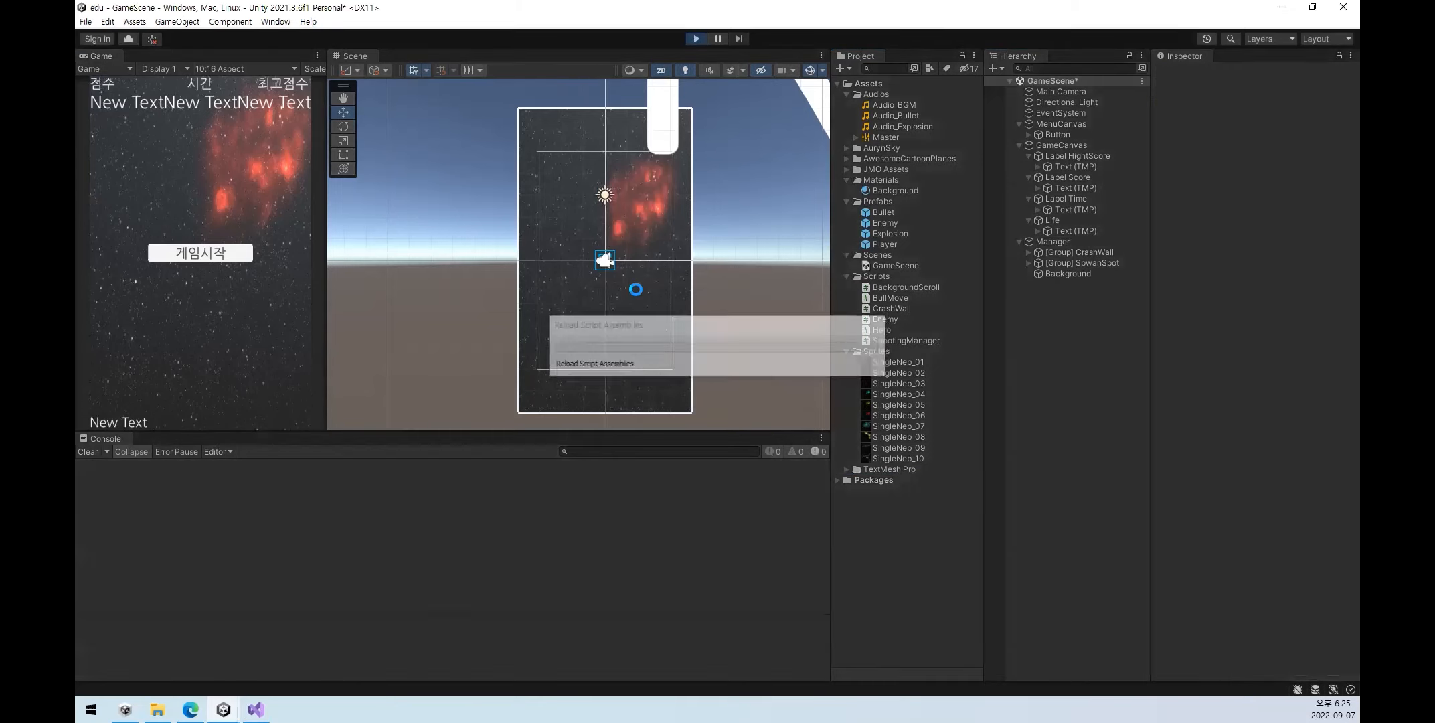
pyautogui.click(250, 257)
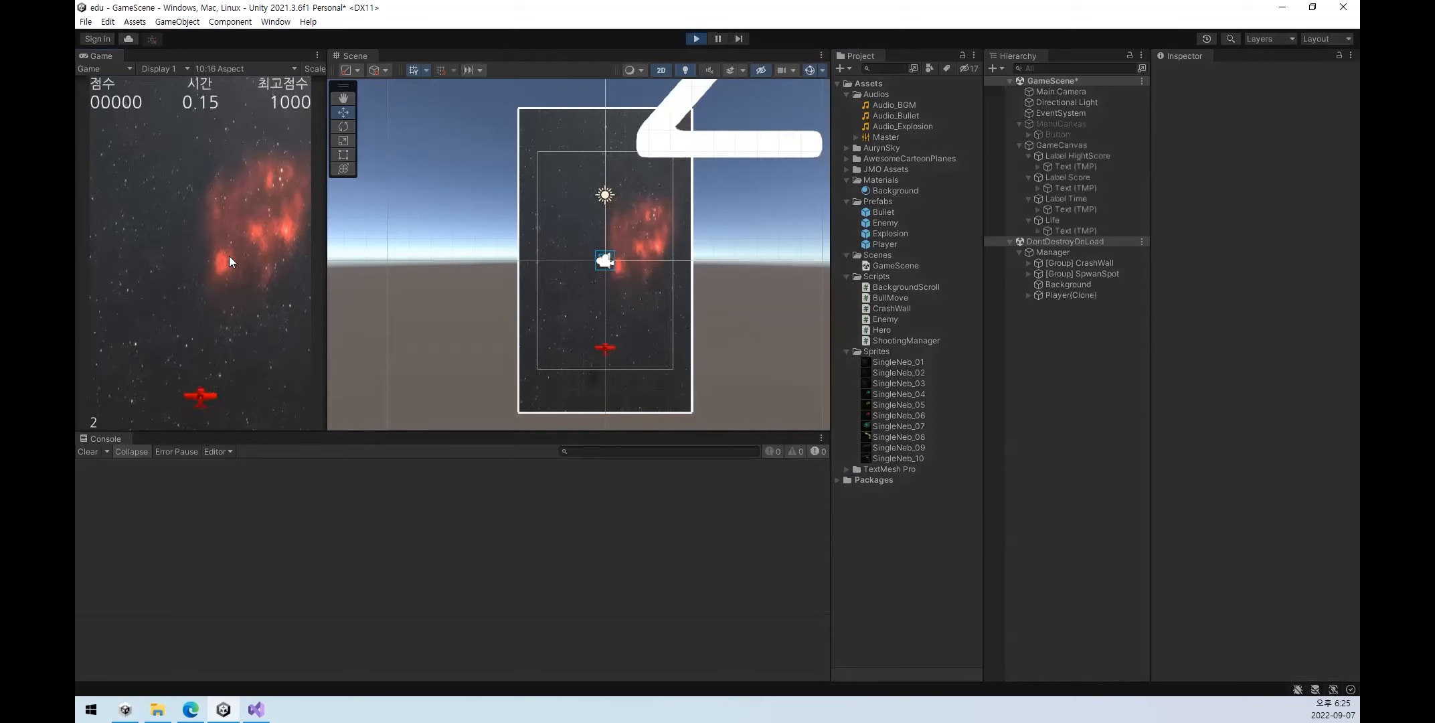
pyautogui.press('Right')
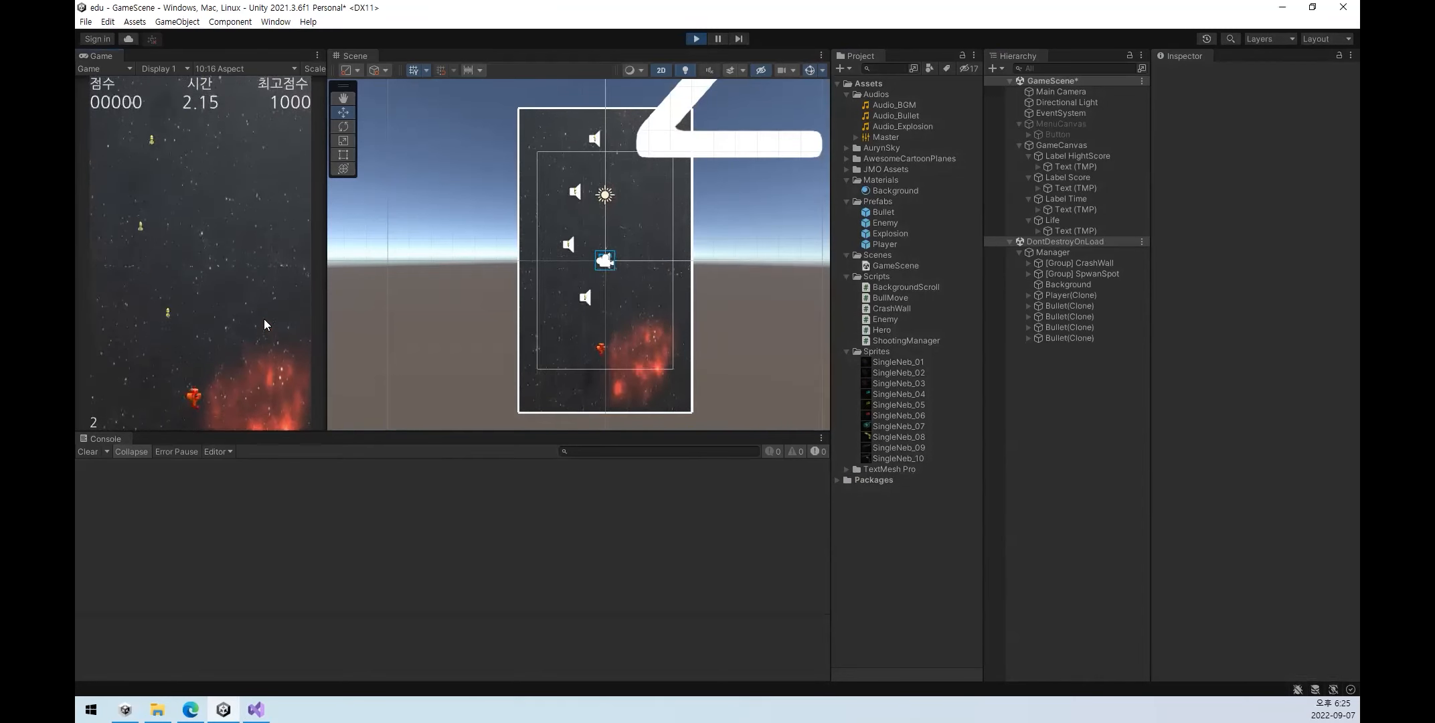
pyautogui.press('Left')
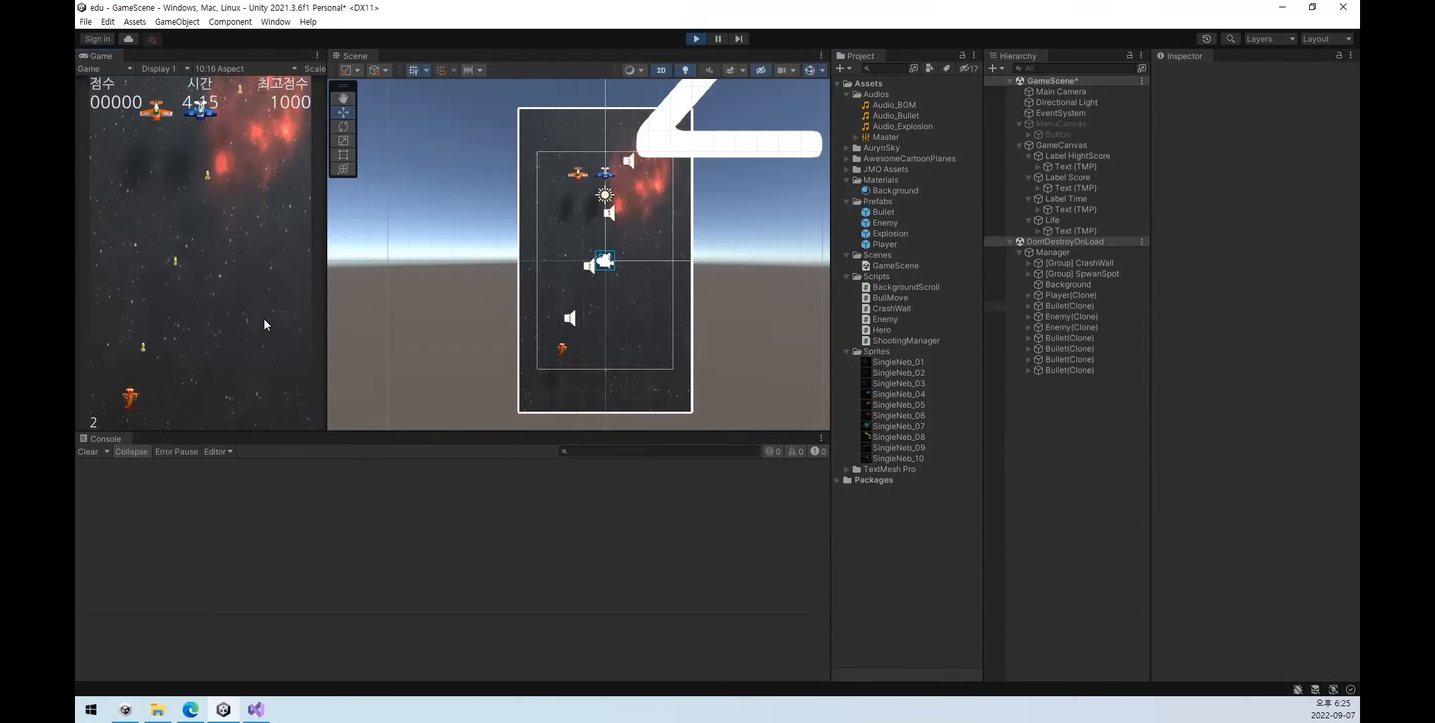
pyautogui.press('Right')
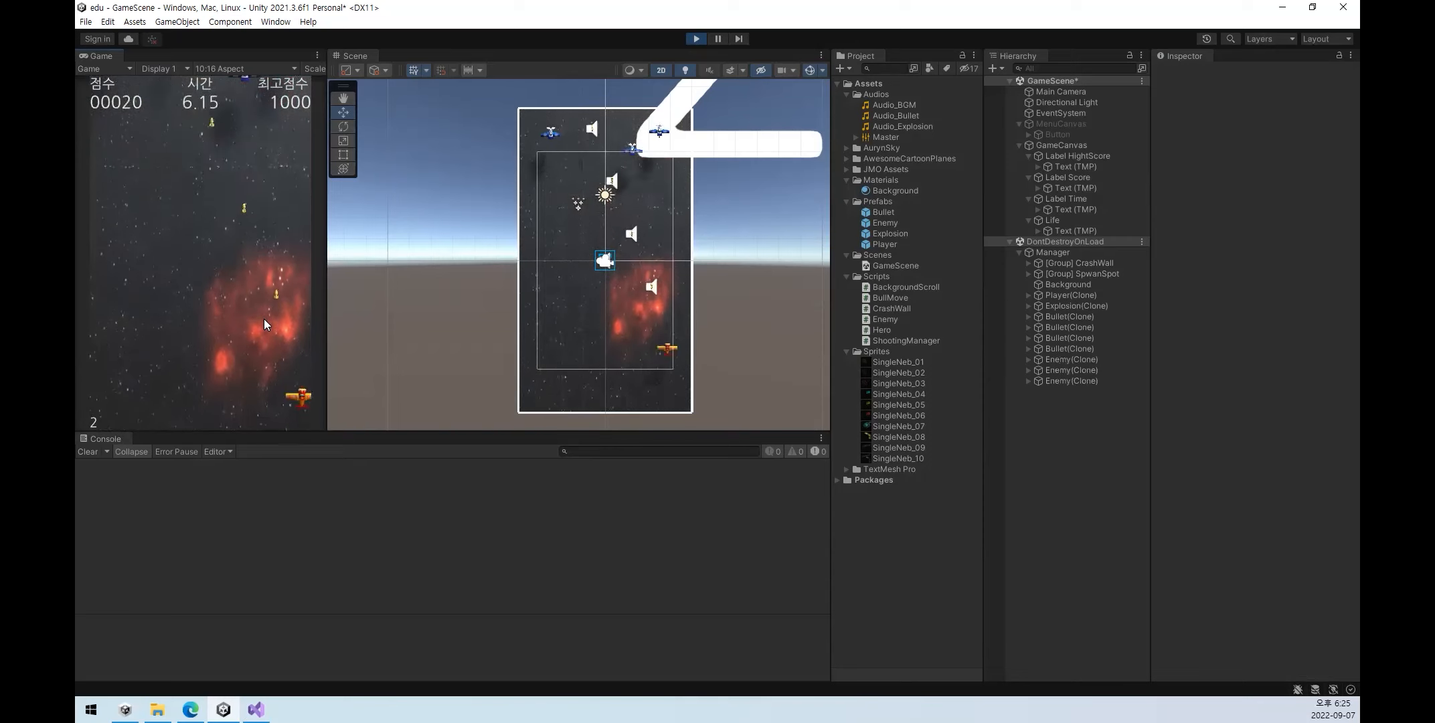
pyautogui.press('Left')
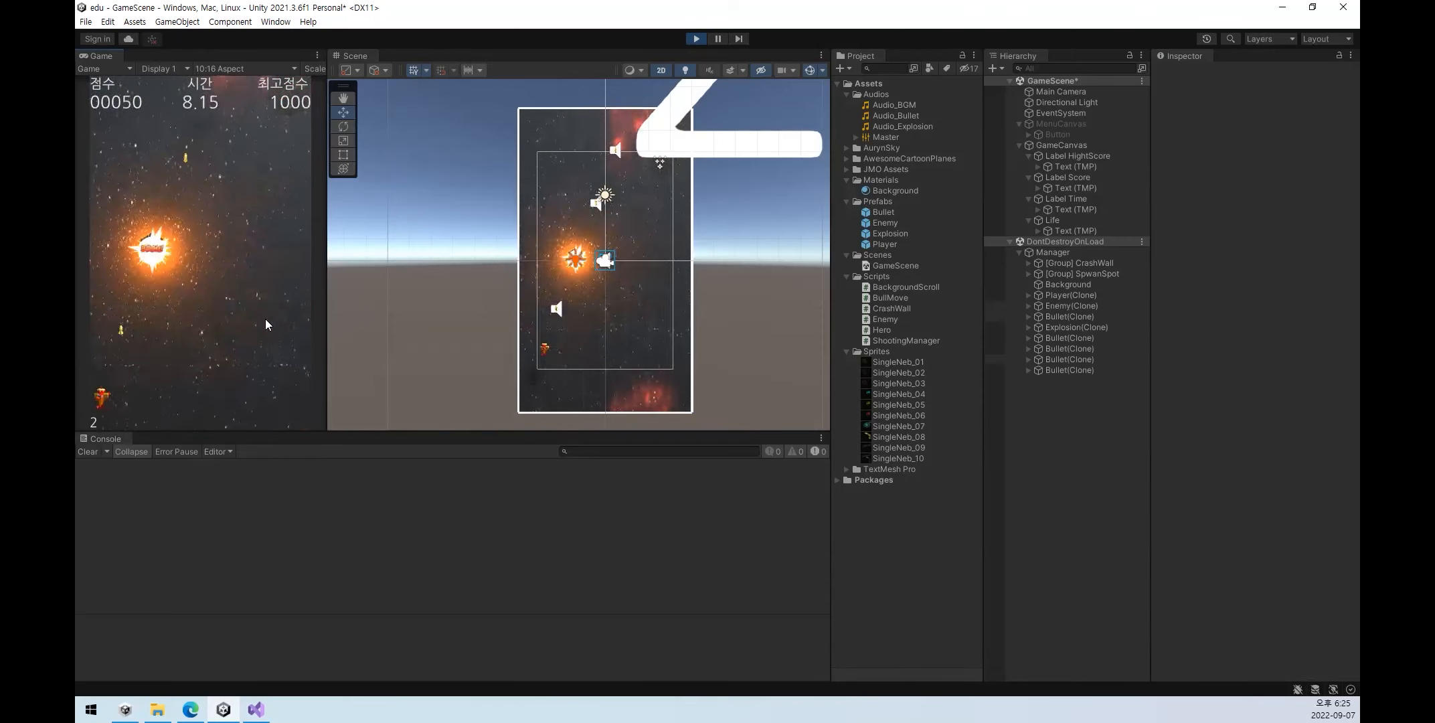
pyautogui.press('Right')
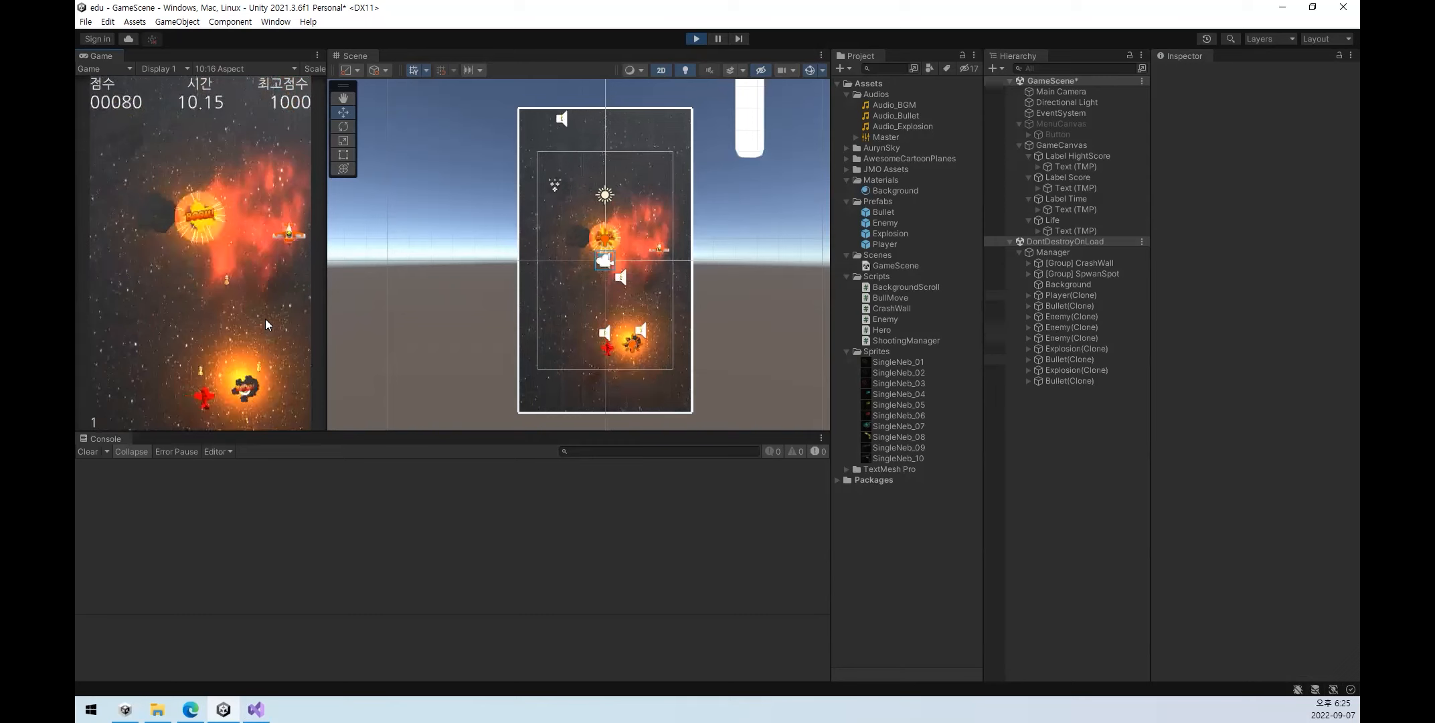
pyautogui.press('Right')
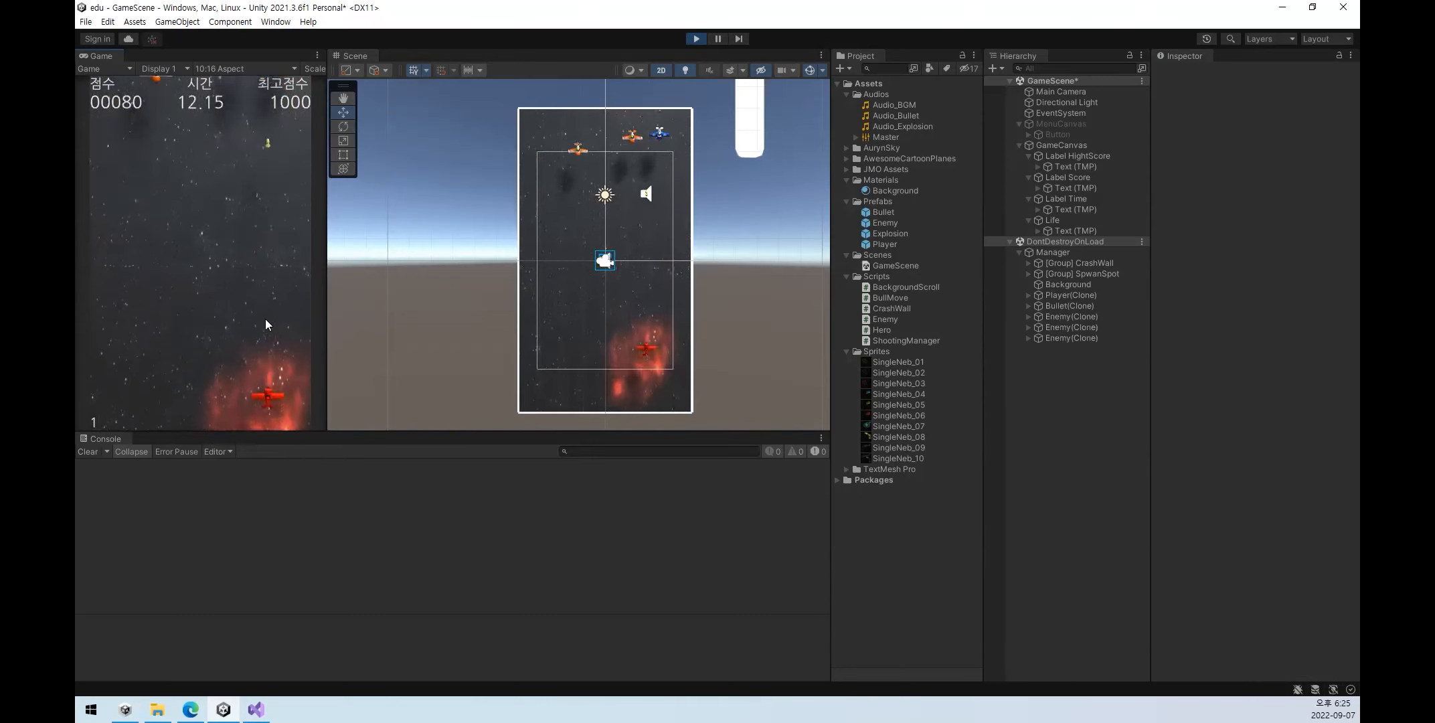
pyautogui.press('Left')
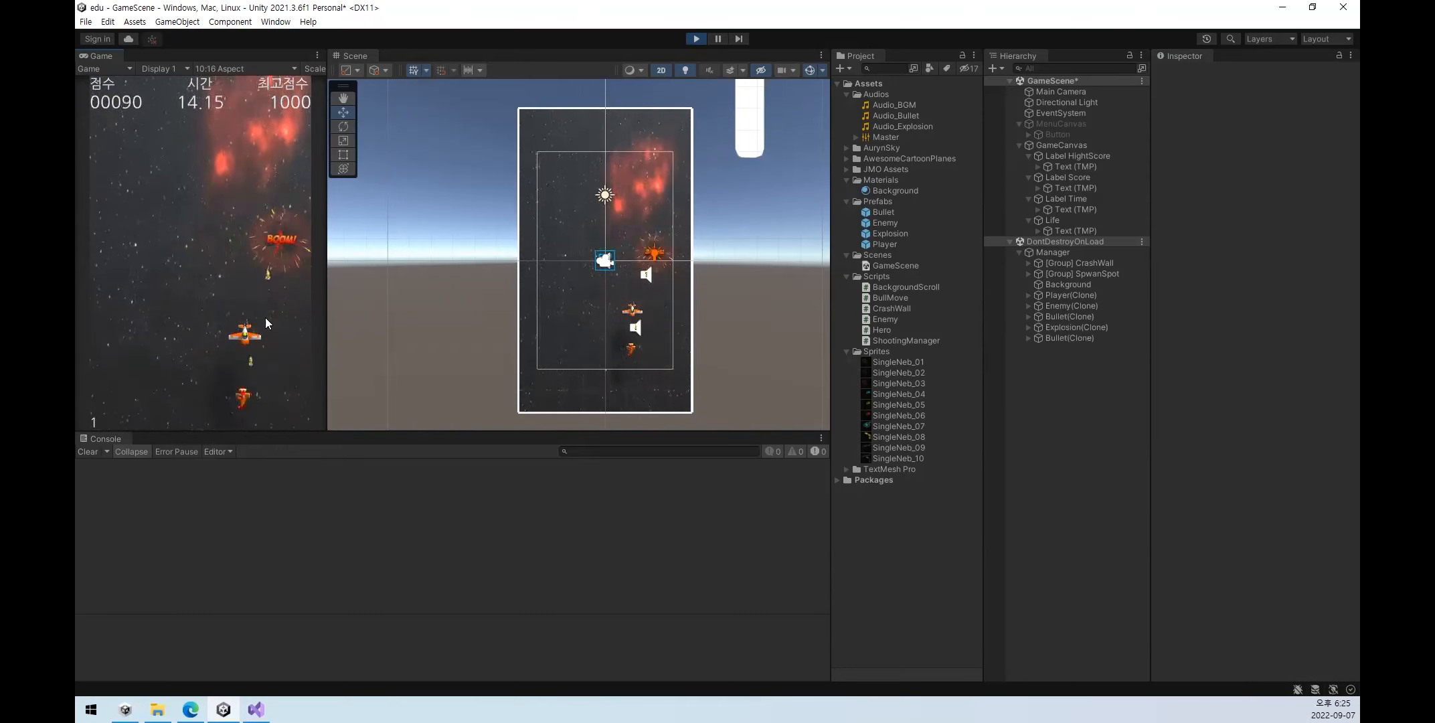
pyautogui.click(697, 38)
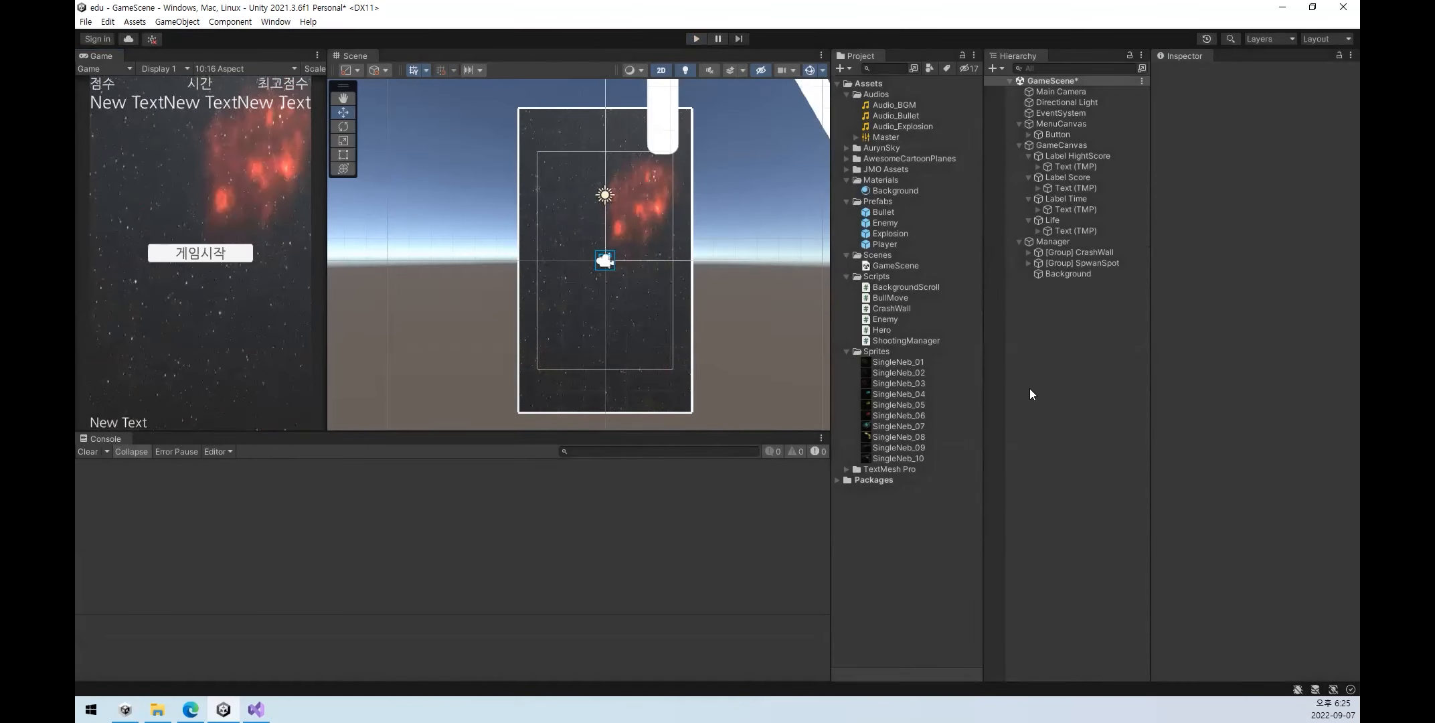
# - Review the Player prefab's Hero values and save GameScene
pyautogui.click(898, 242)
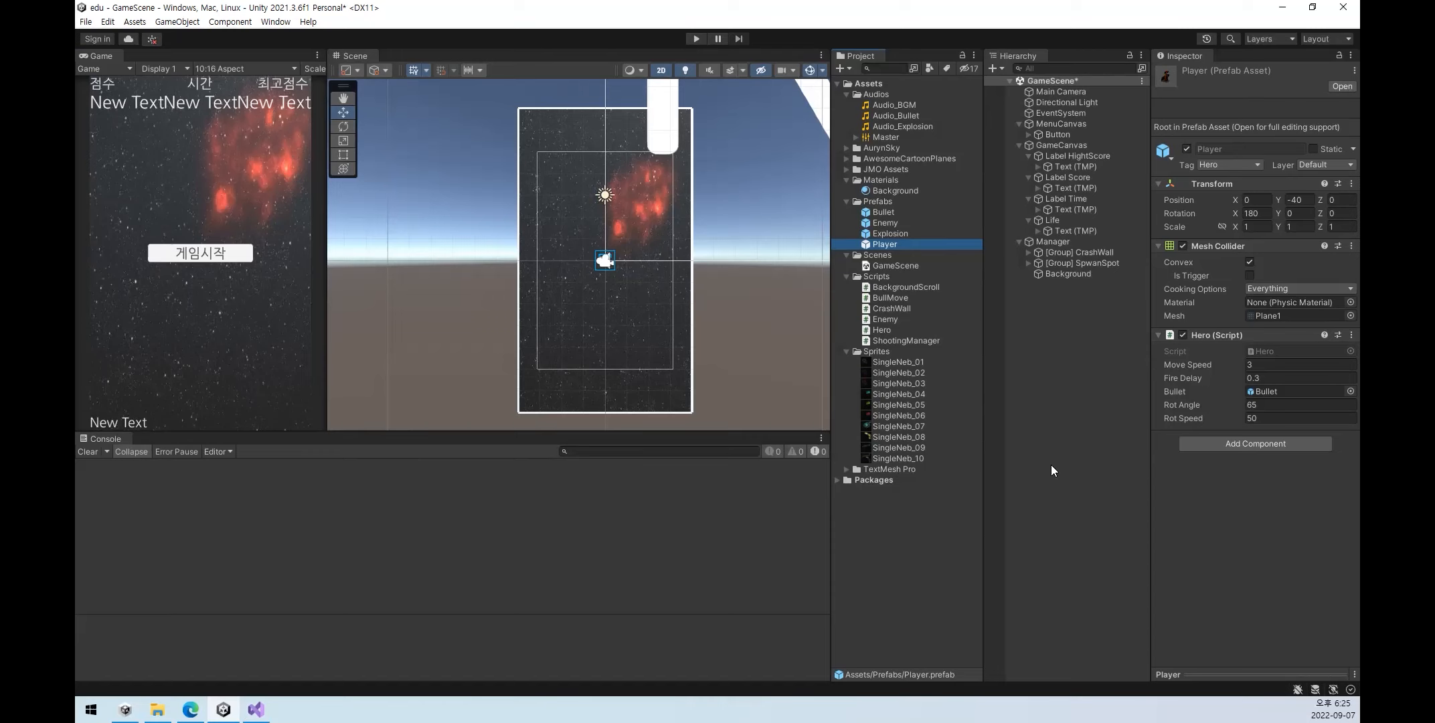
pyautogui.click(1068, 450)
pyautogui.hotkey('ctrl', 's')
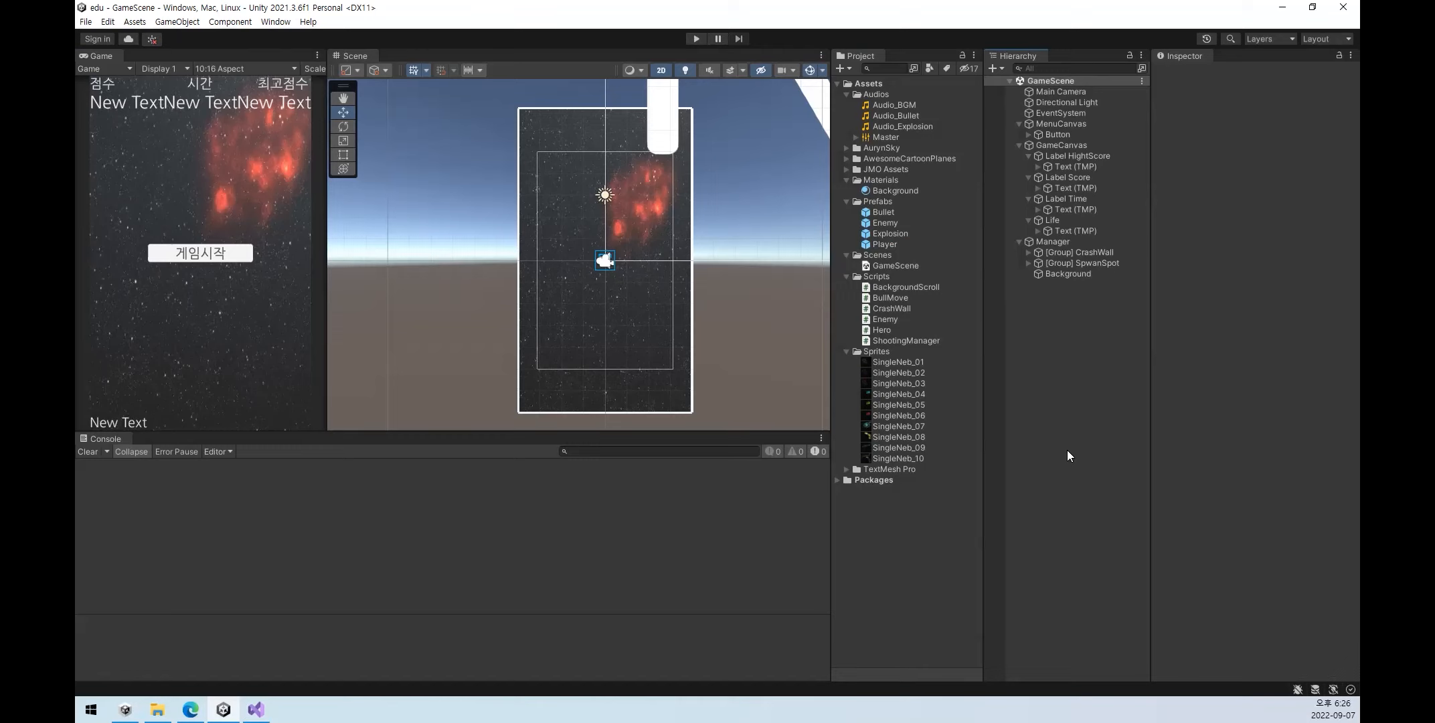
# - Start a round in play mode and pause it while enemy planes are flying over the background
pyautogui.click(696, 38)
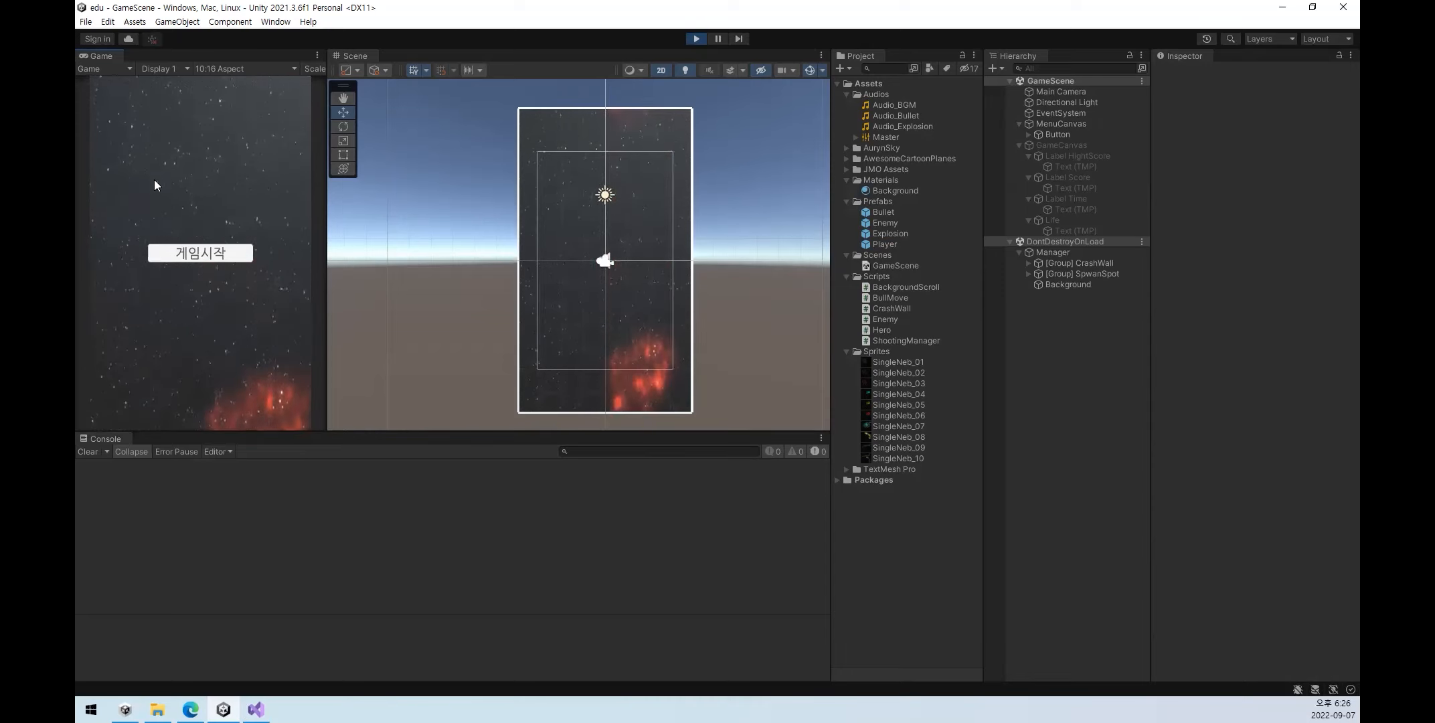
pyautogui.click(200, 252)
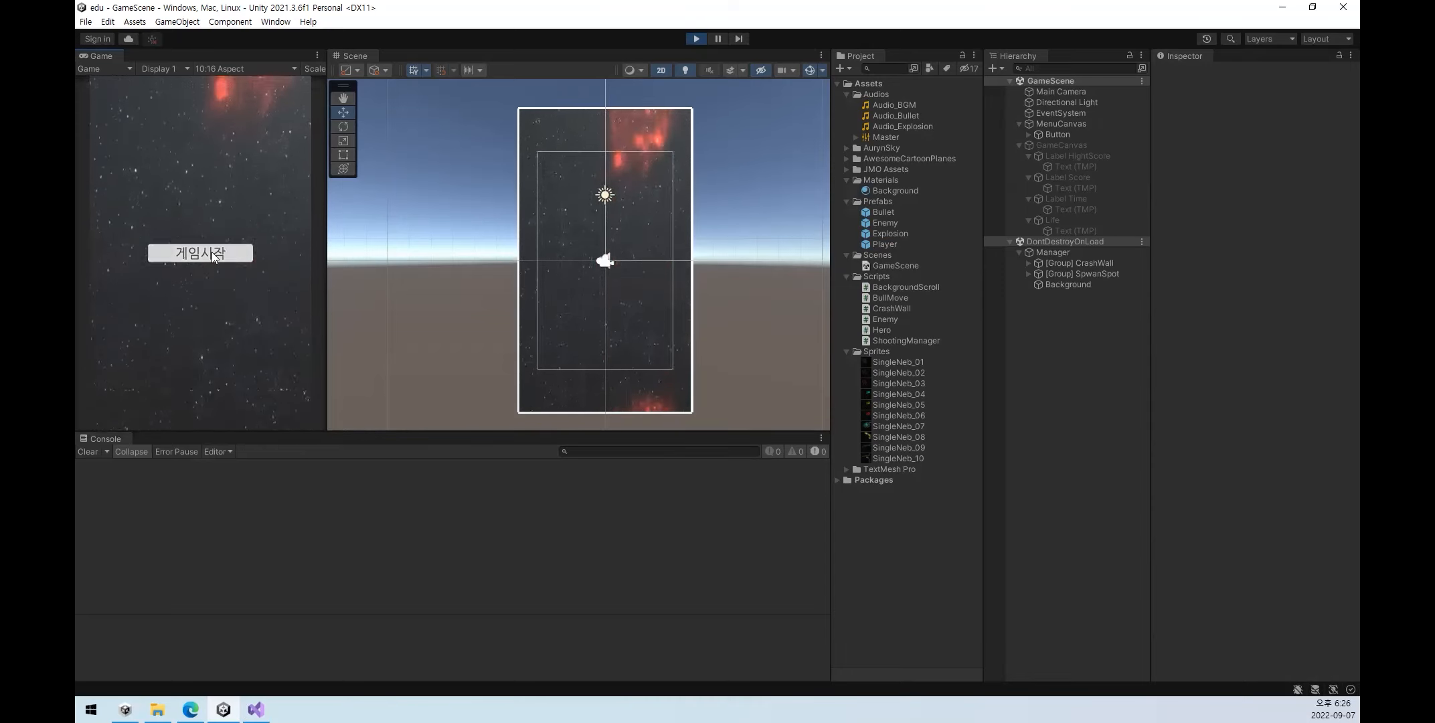
pyautogui.click(713, 41)
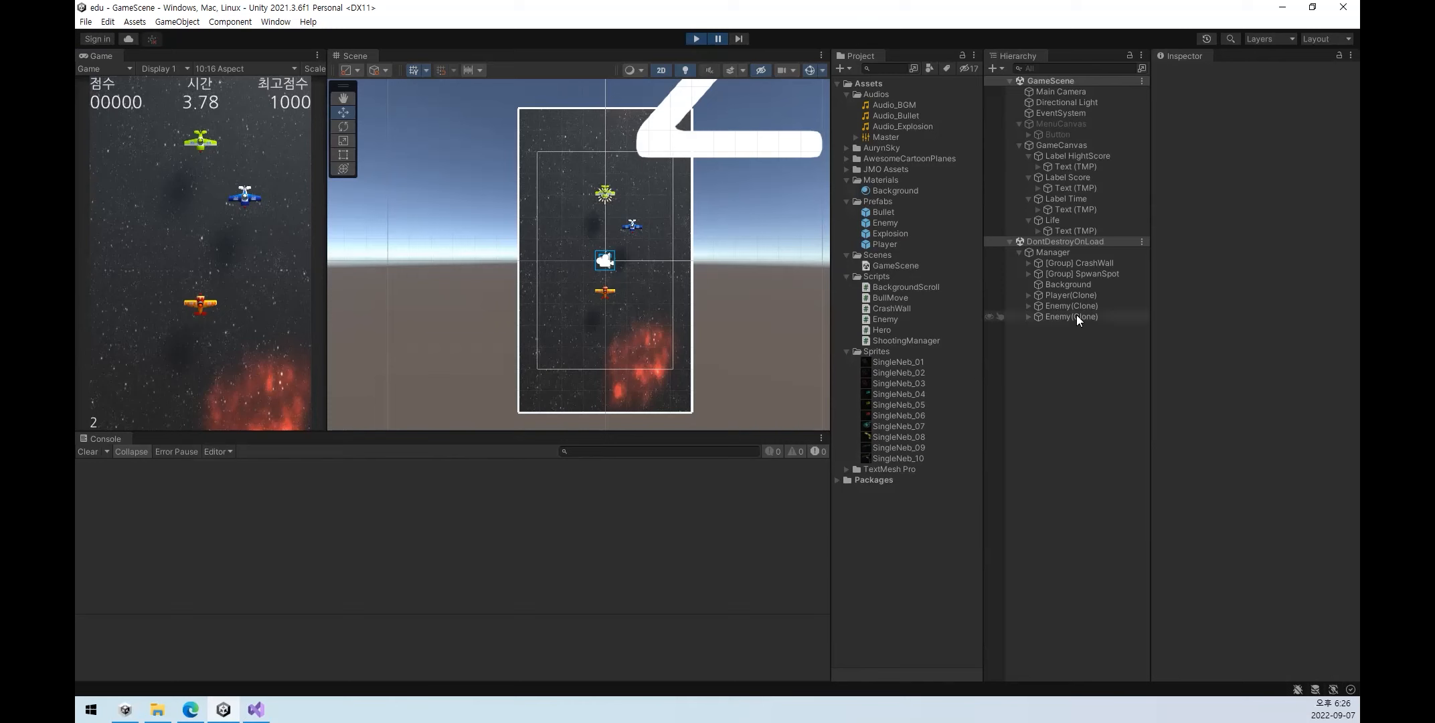
# - Switch Receive Shadows off and on repeatedly in the Background's Mesh Renderer to compare the planes' shadows
pyautogui.click(1078, 284)
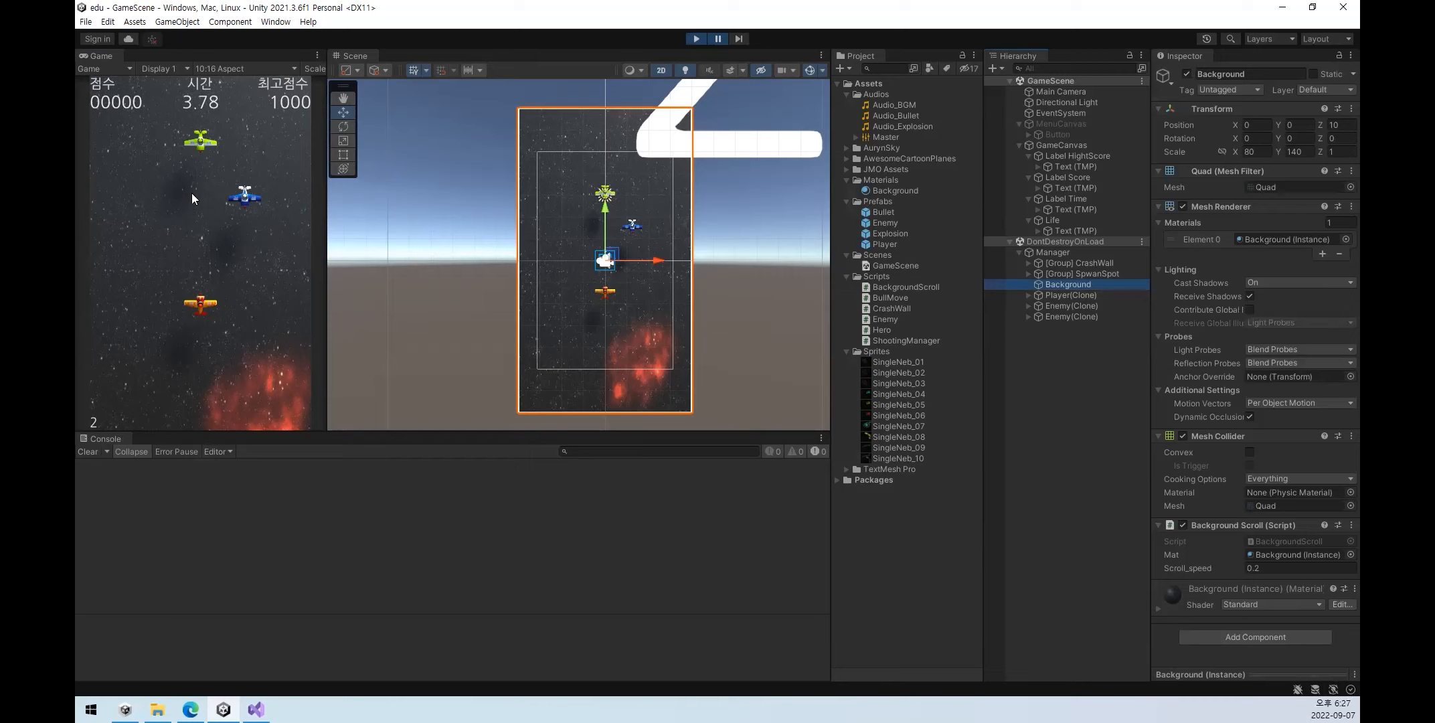
pyautogui.click(1250, 296)
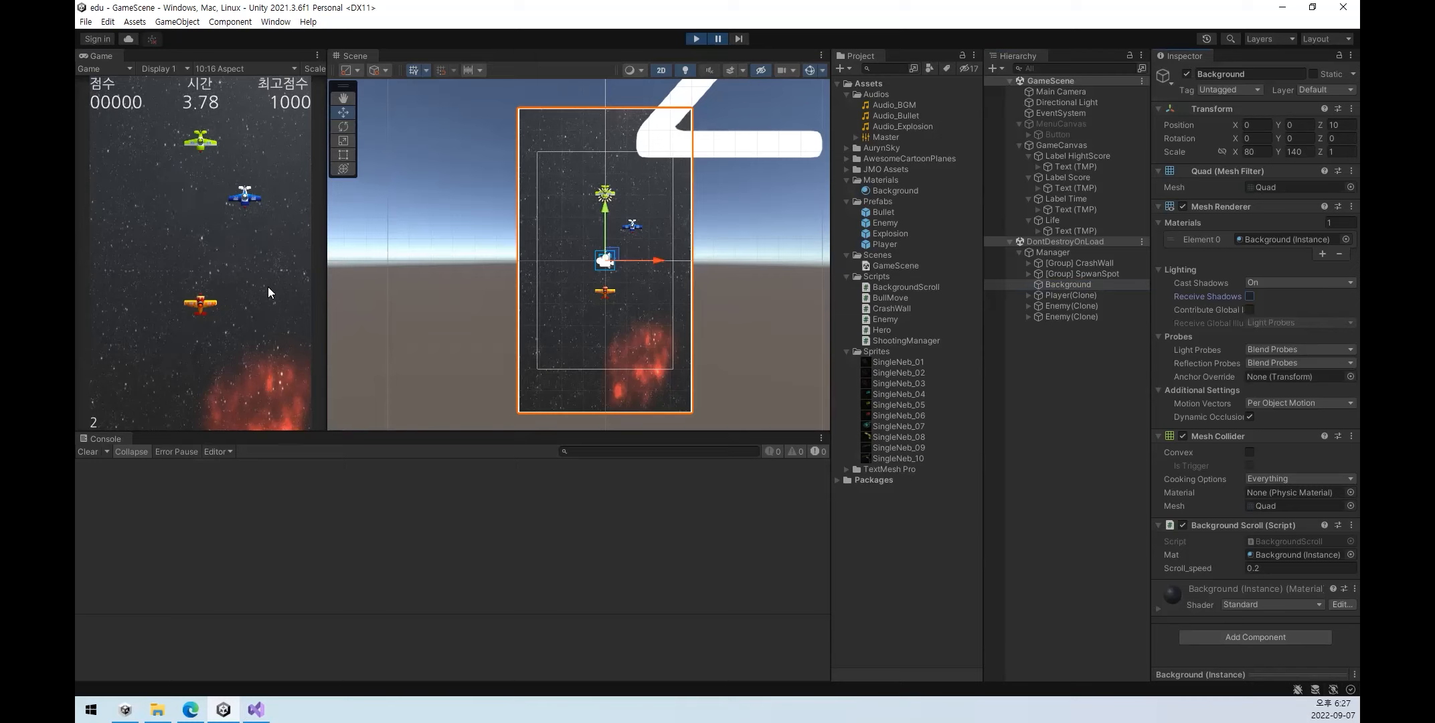
pyautogui.click(1249, 296)
pyautogui.click(1249, 296)
pyautogui.click(1249, 297)
pyautogui.click(1249, 297)
pyautogui.click(1249, 297)
pyautogui.click(1249, 297)
# - Try Cast Shadows Off on the Plane1 child of Player(Clone), and set it back to On
pyautogui.click(1102, 300)
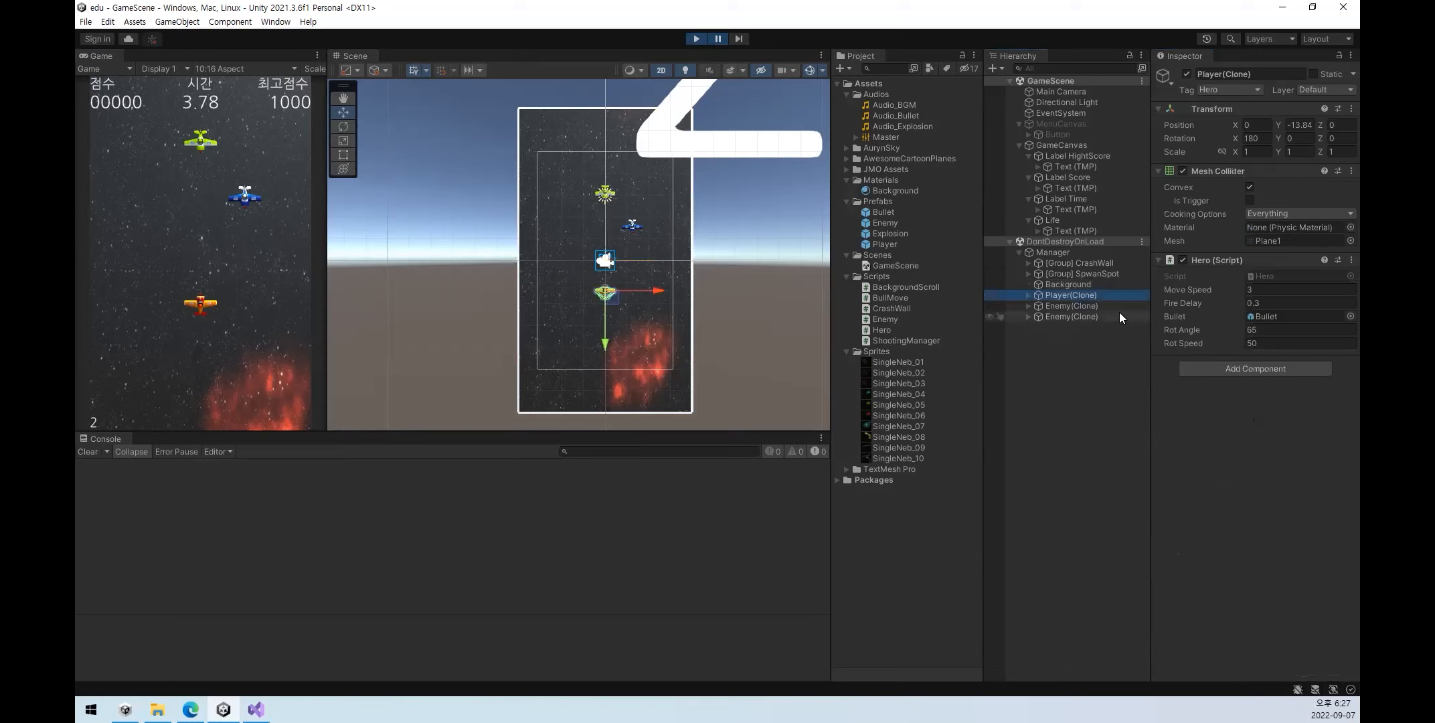
pyautogui.click(1102, 306)
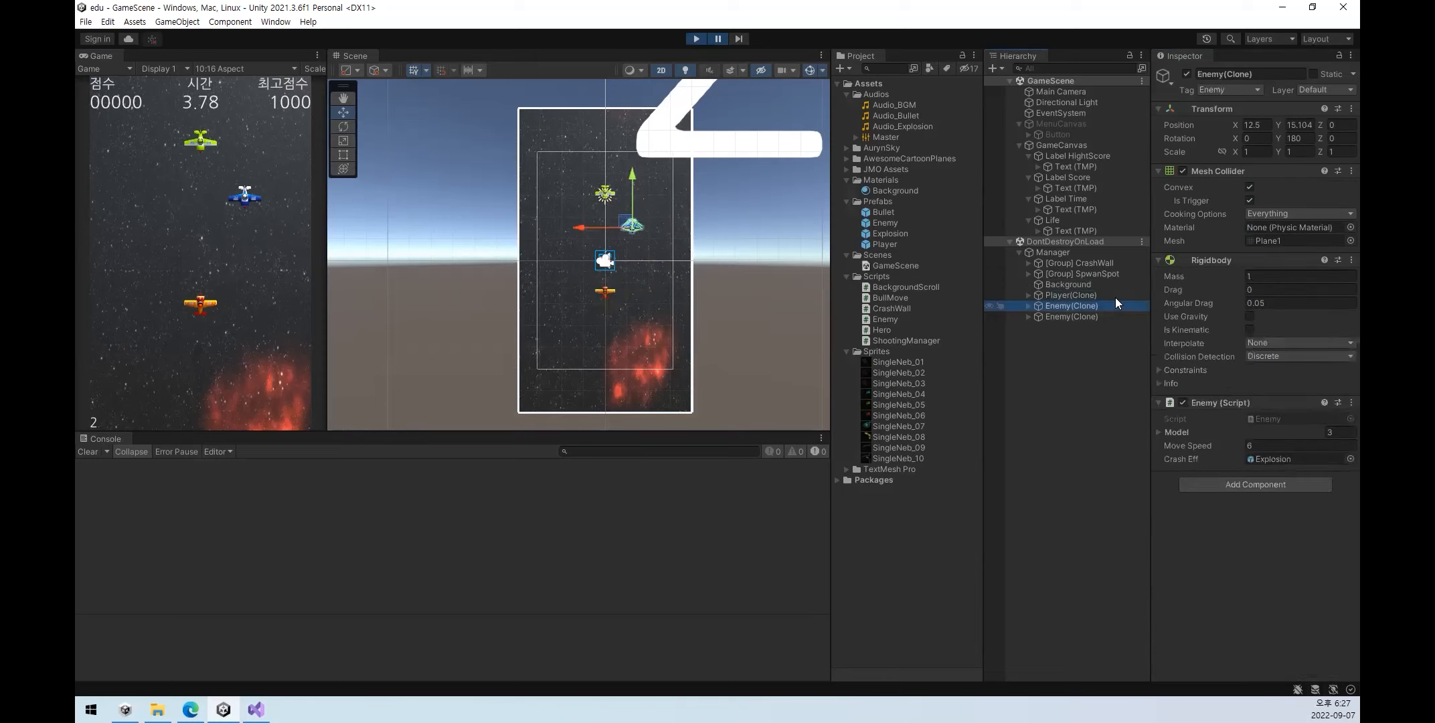
pyautogui.click(1028, 295)
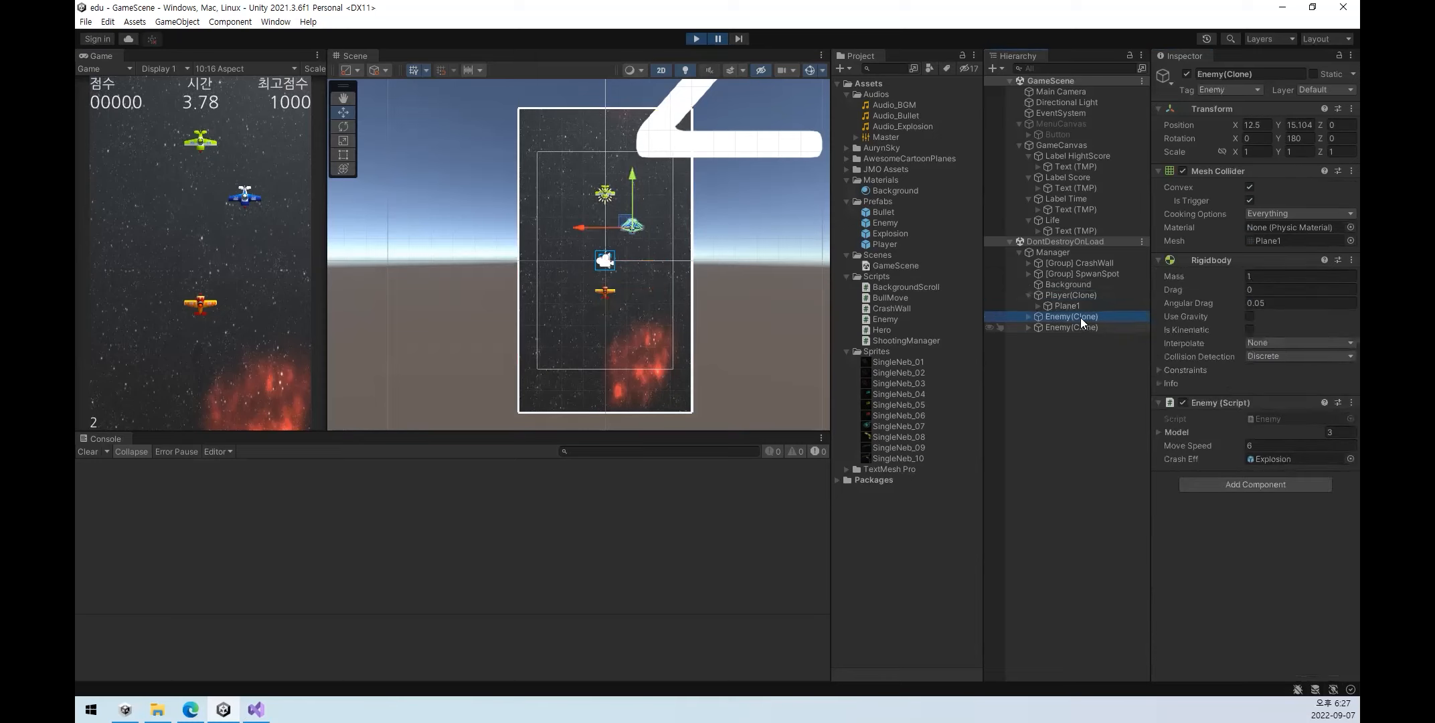
pyautogui.click(1084, 306)
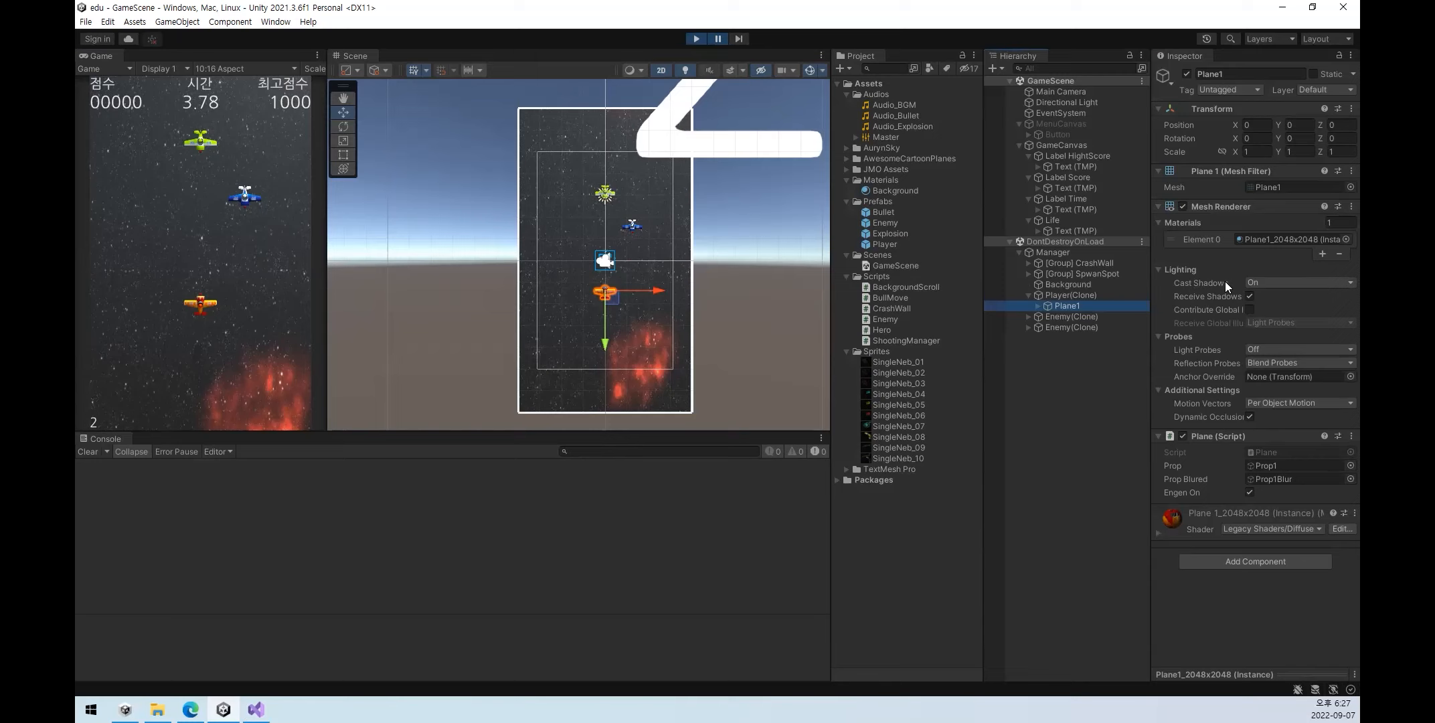
pyautogui.click(1274, 288)
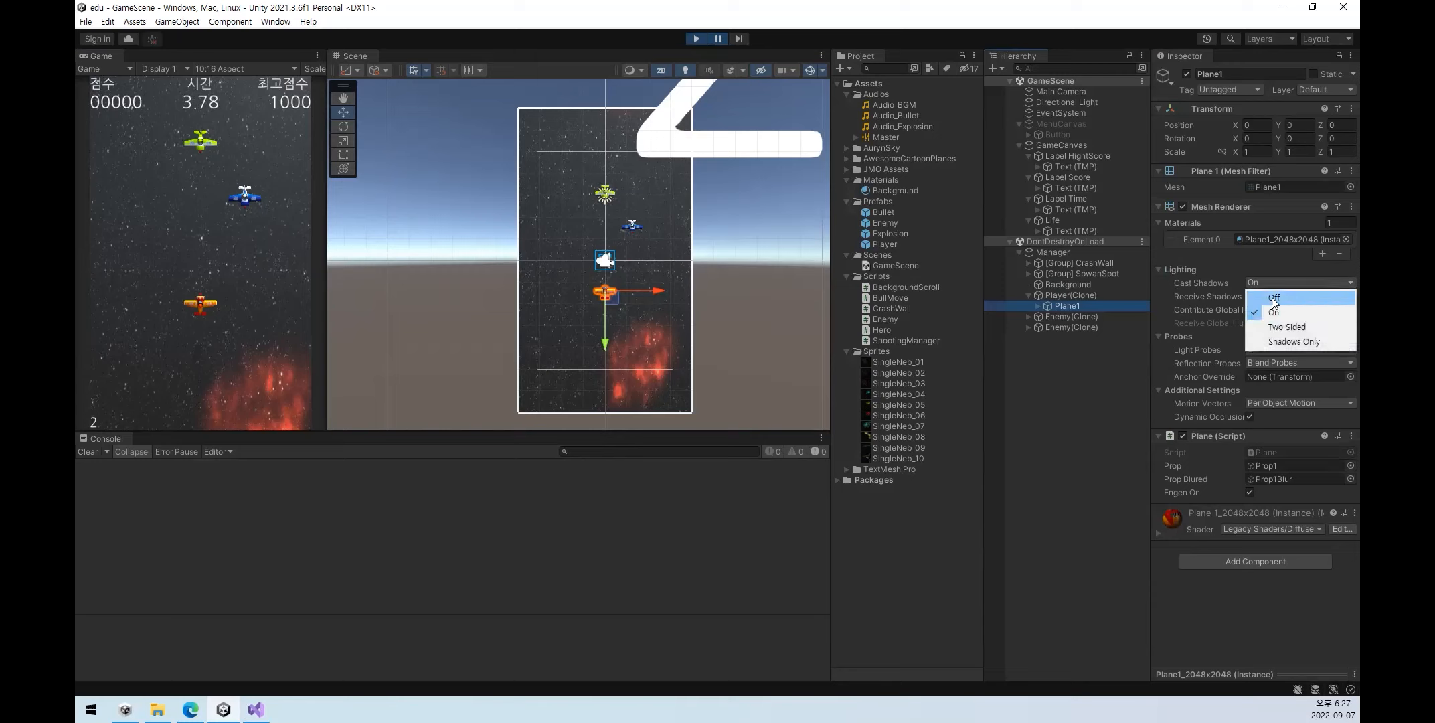
pyautogui.click(1281, 289)
pyautogui.click(1261, 283)
pyautogui.click(1261, 317)
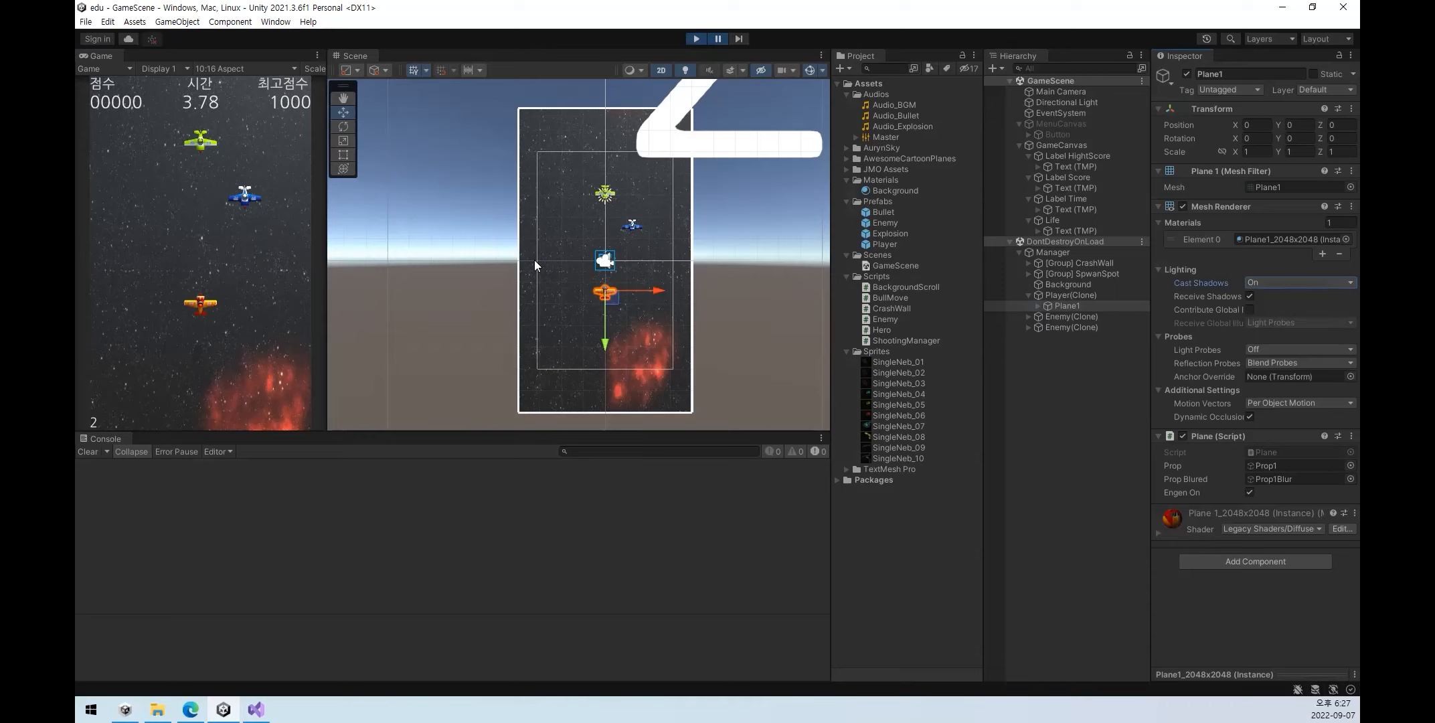
# - Inspect the player plane close up in the Game view and frame Player(Clone) in the Scene view
pyautogui.scroll(3, 206, 316)
pyautogui.scroll(1, 198, 308)
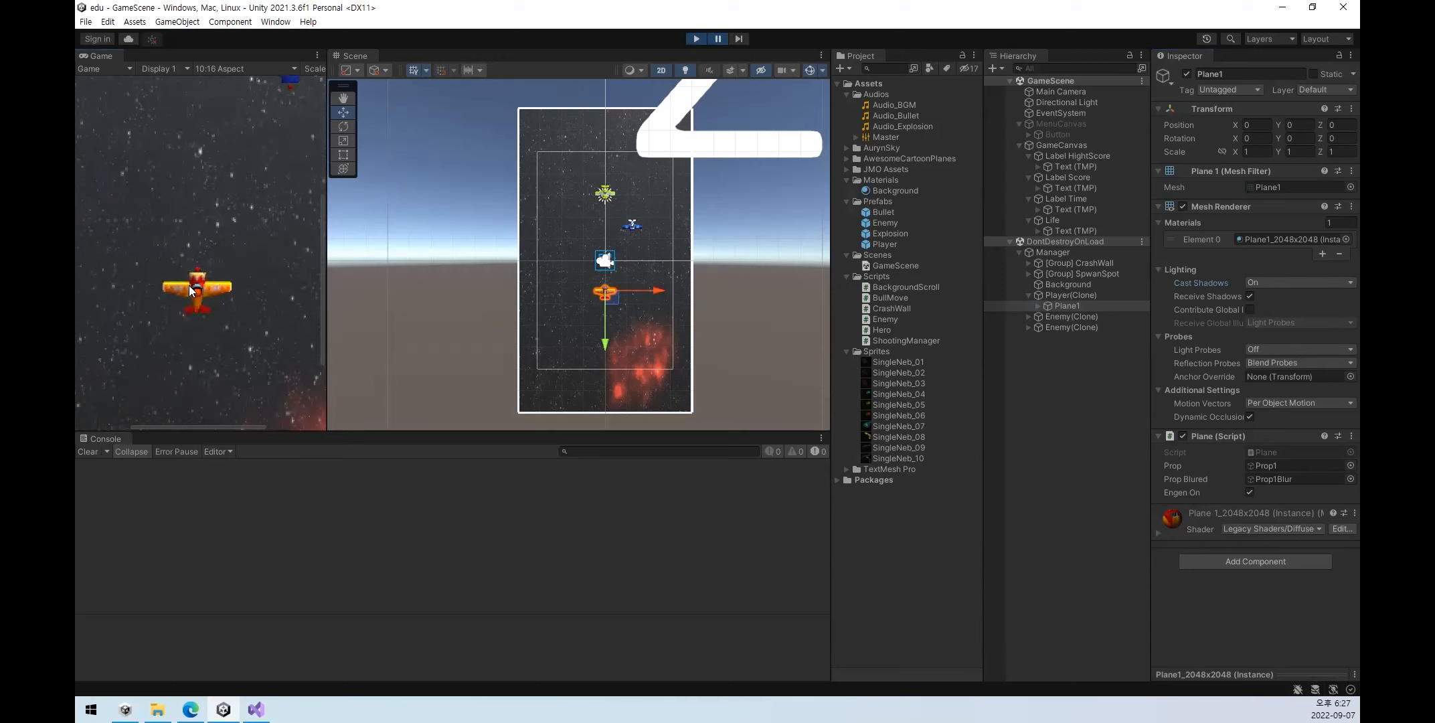
pyautogui.scroll(-4, 205, 264)
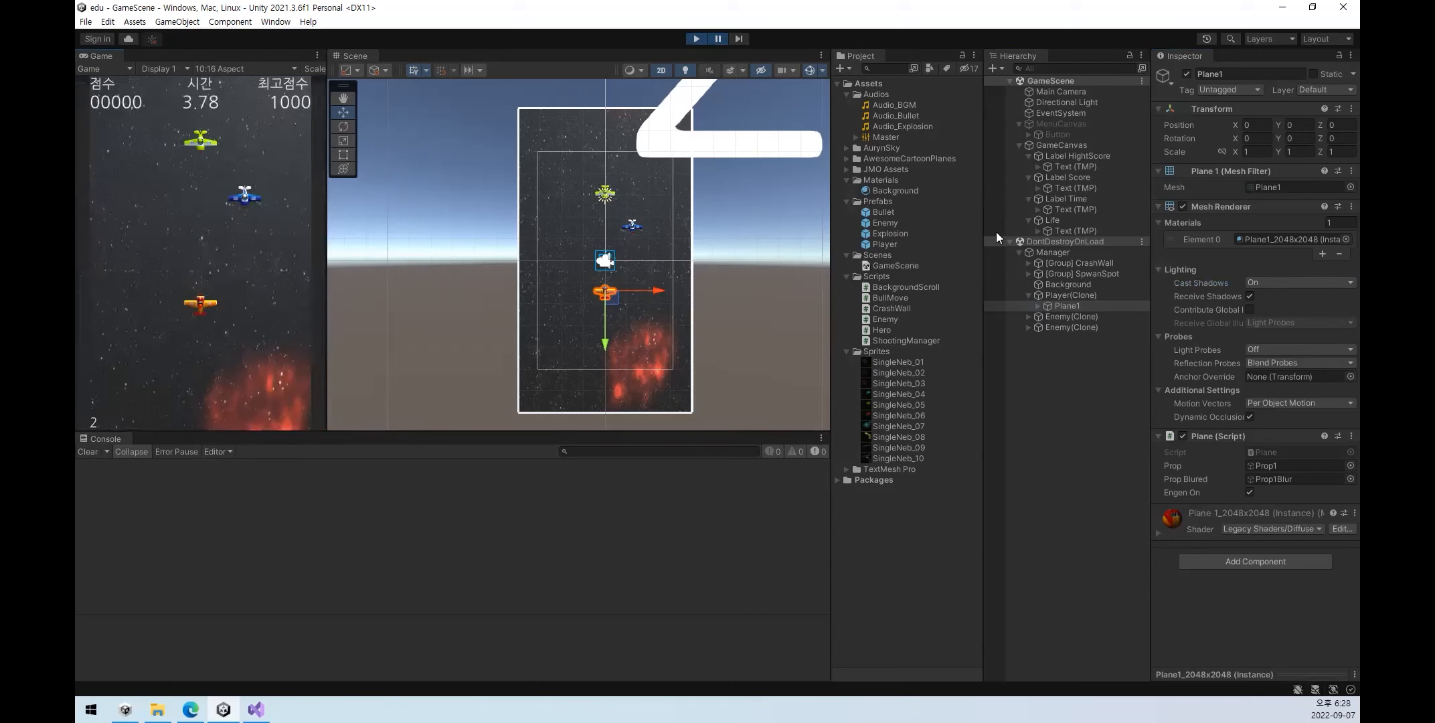
pyautogui.doubleClick(1064, 295)
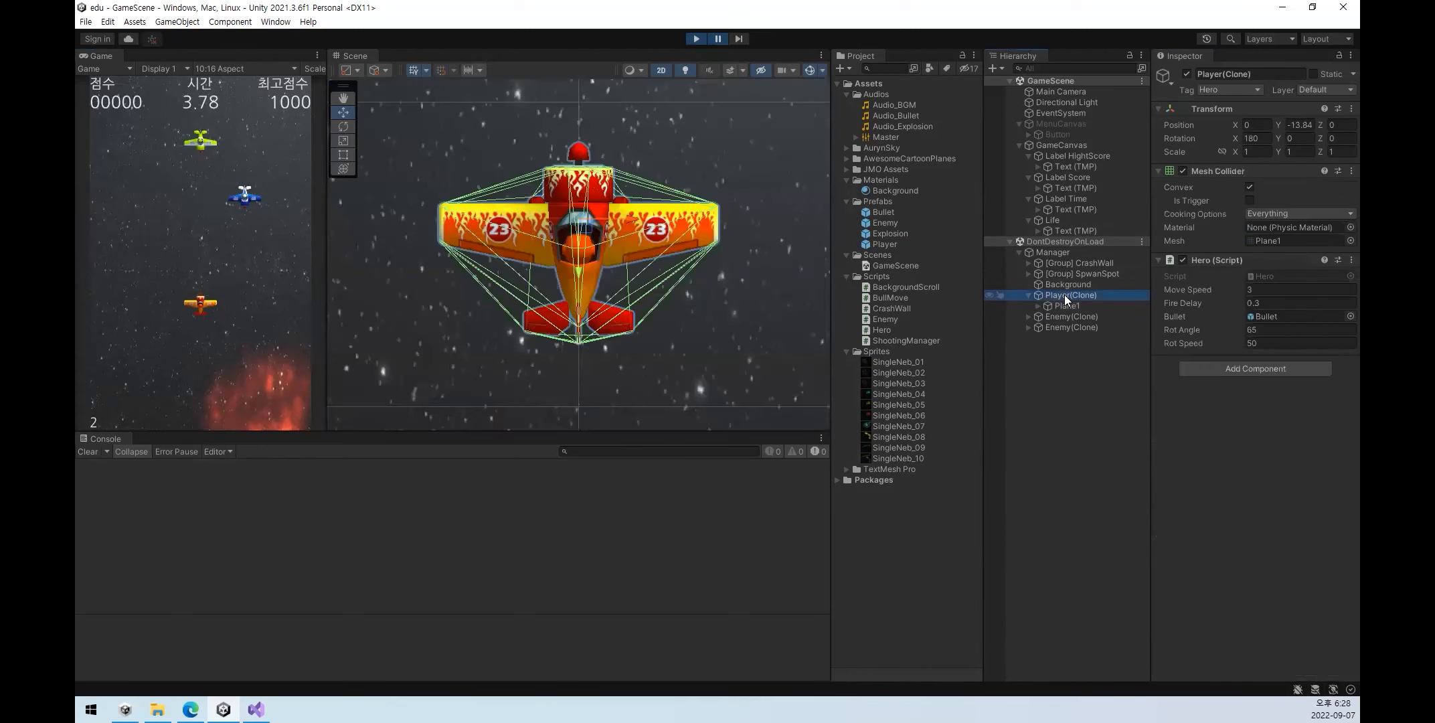
# - Switch Plane1's Cast Shadows between Off and On several times to compare its shading, ending on On
pyautogui.click(1067, 304)
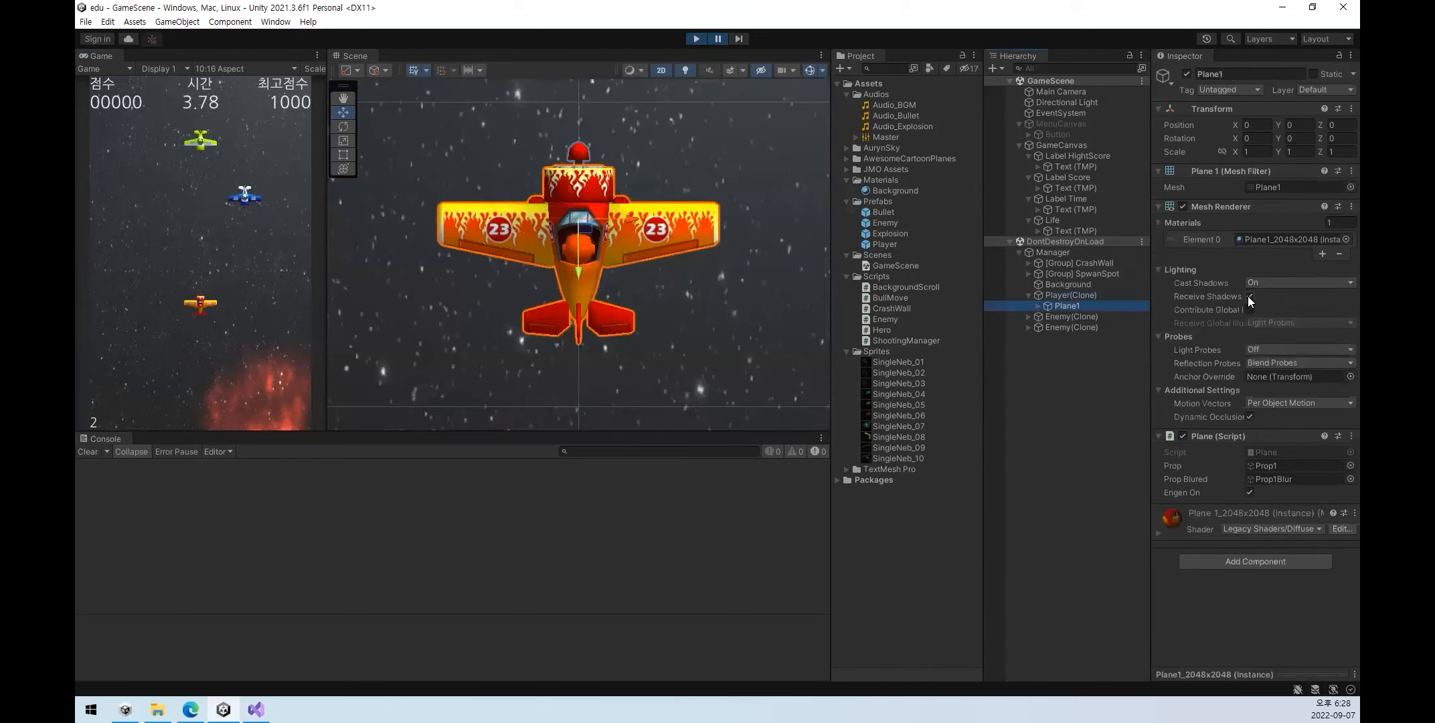
pyautogui.click(1258, 282)
pyautogui.click(1269, 298)
pyautogui.click(1284, 284)
pyautogui.click(1274, 312)
pyautogui.click(1277, 283)
pyautogui.click(1275, 298)
pyautogui.click(1276, 281)
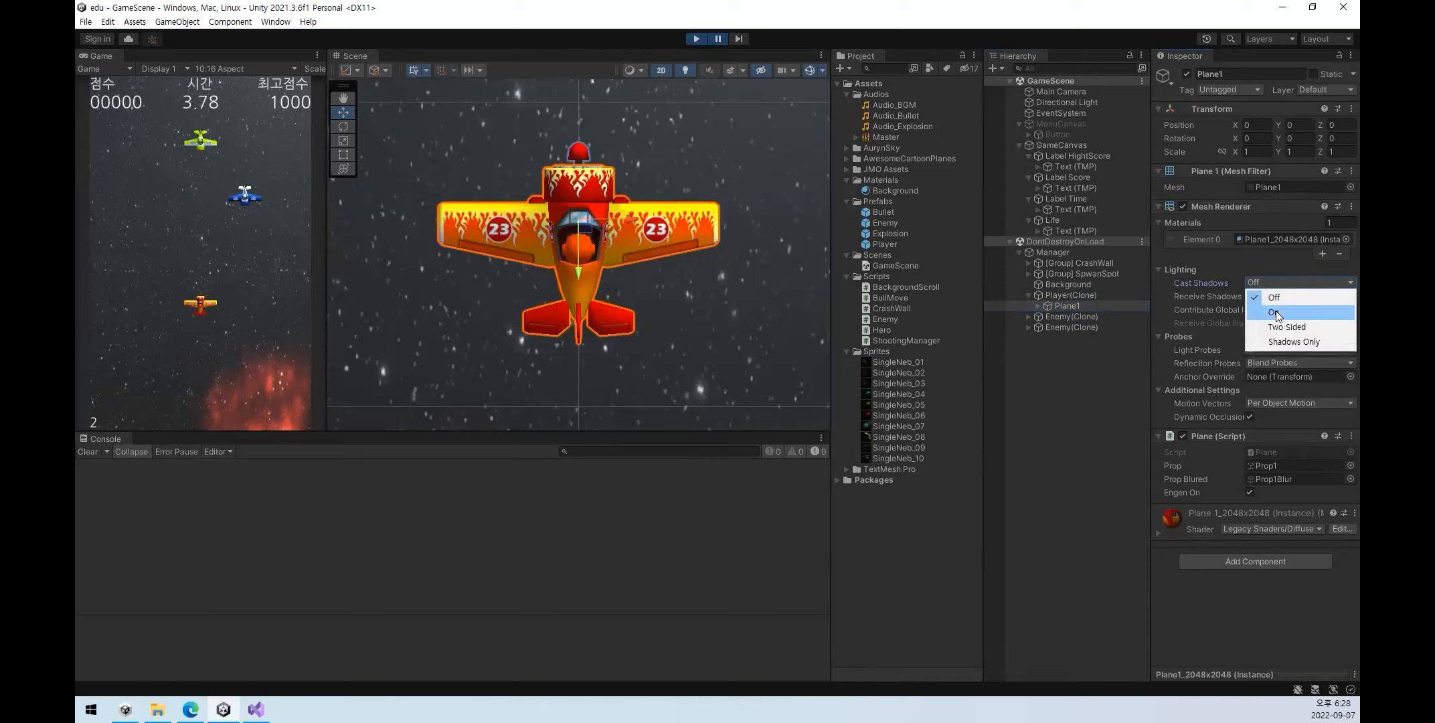
pyautogui.click(1276, 313)
pyautogui.click(1278, 284)
pyautogui.click(1279, 298)
pyautogui.click(1278, 281)
pyautogui.click(1275, 312)
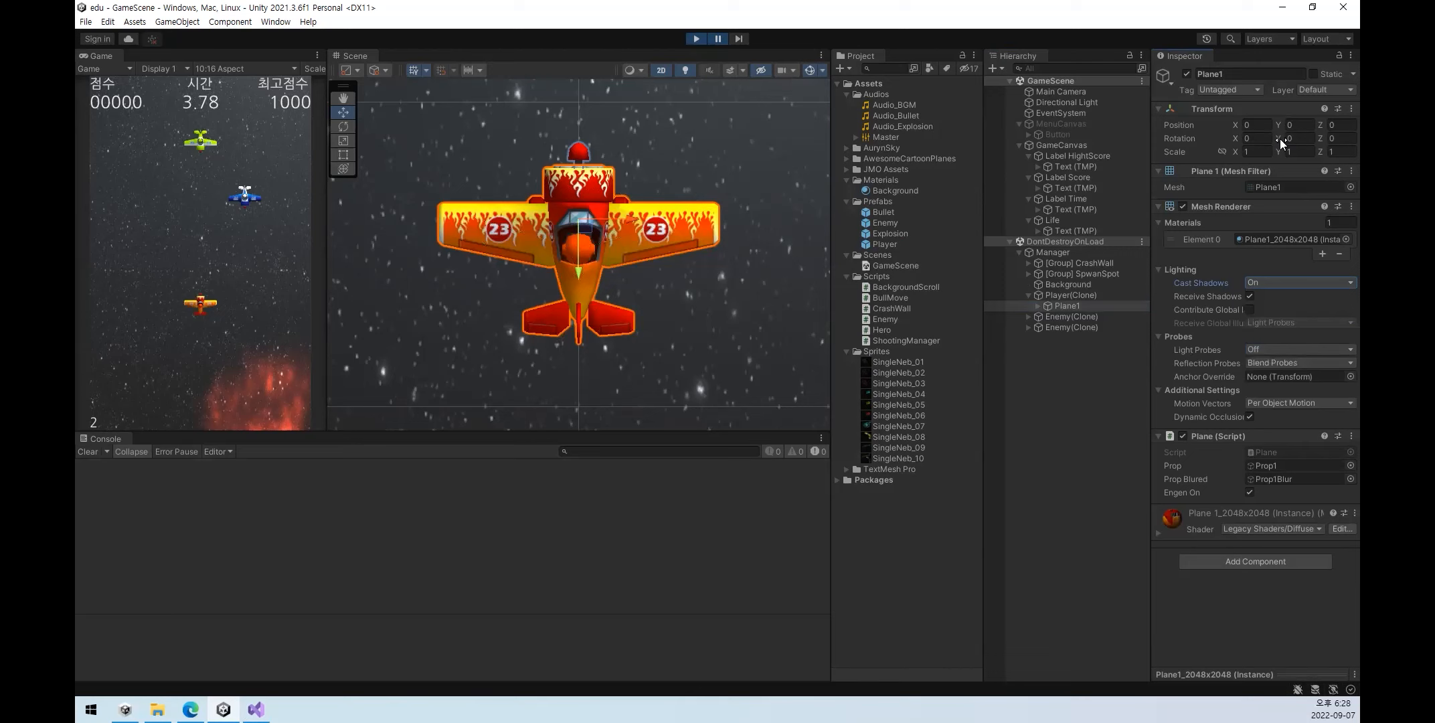
# - Rotate Plane1 about -40° around its Y axis and view it up close in the 3D Scene view
pyautogui.scroll(-6, 603, 289)
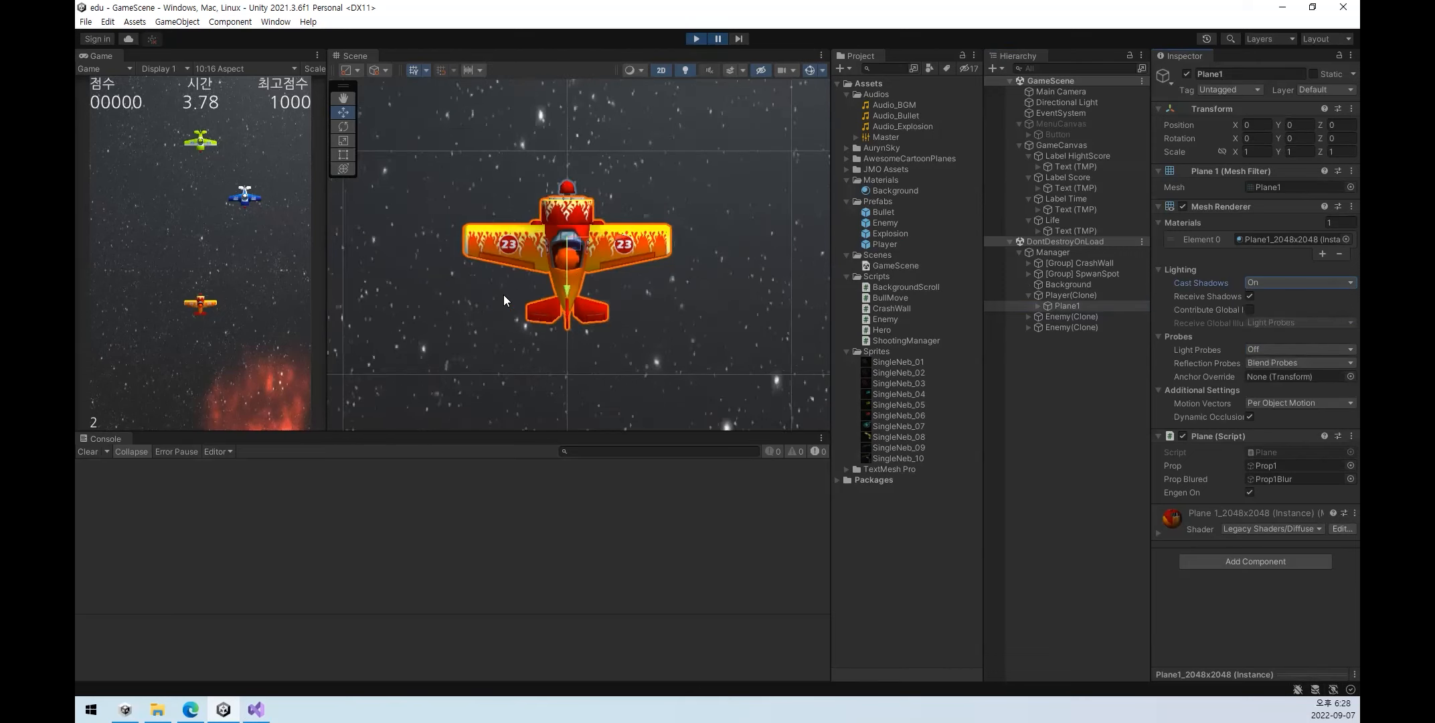
pyautogui.click(344, 127)
pyautogui.moveTo(646, 269); pyautogui.dragTo(605, 268)
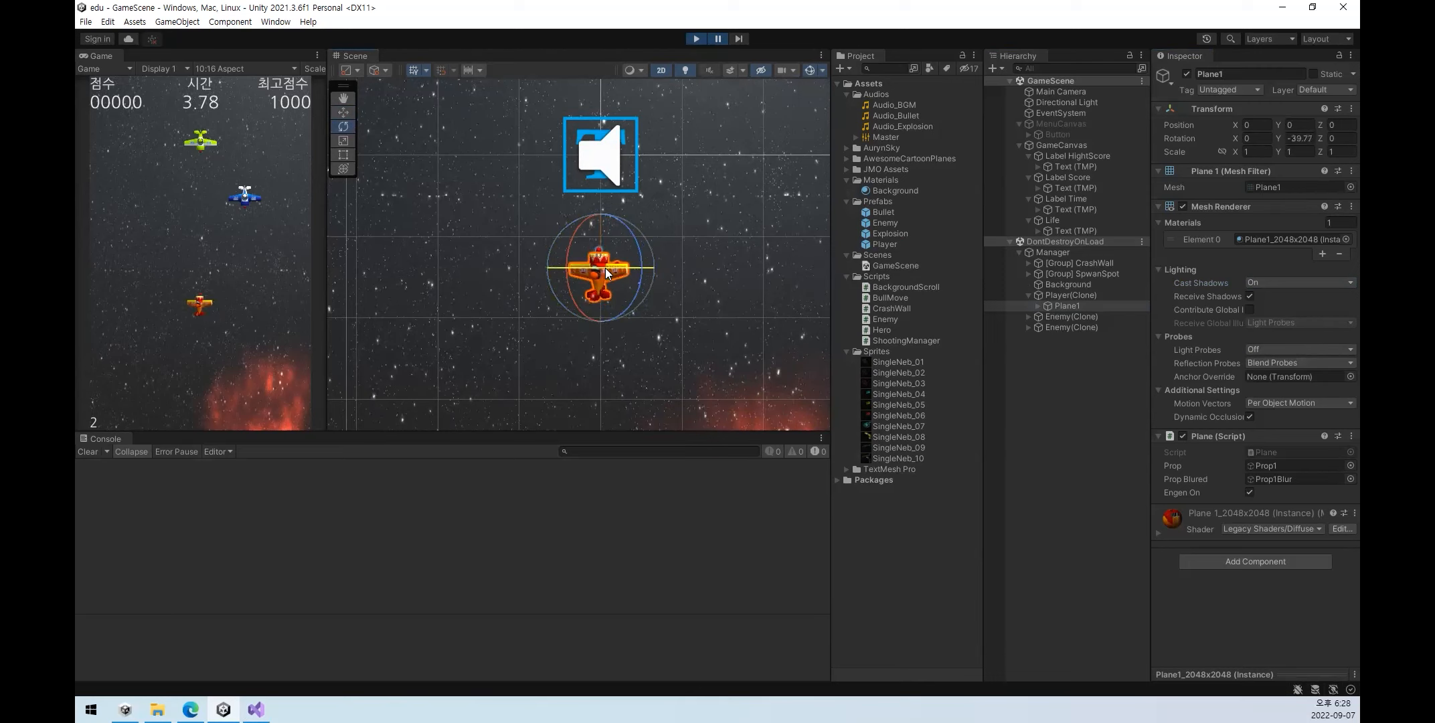
pyautogui.click(661, 71)
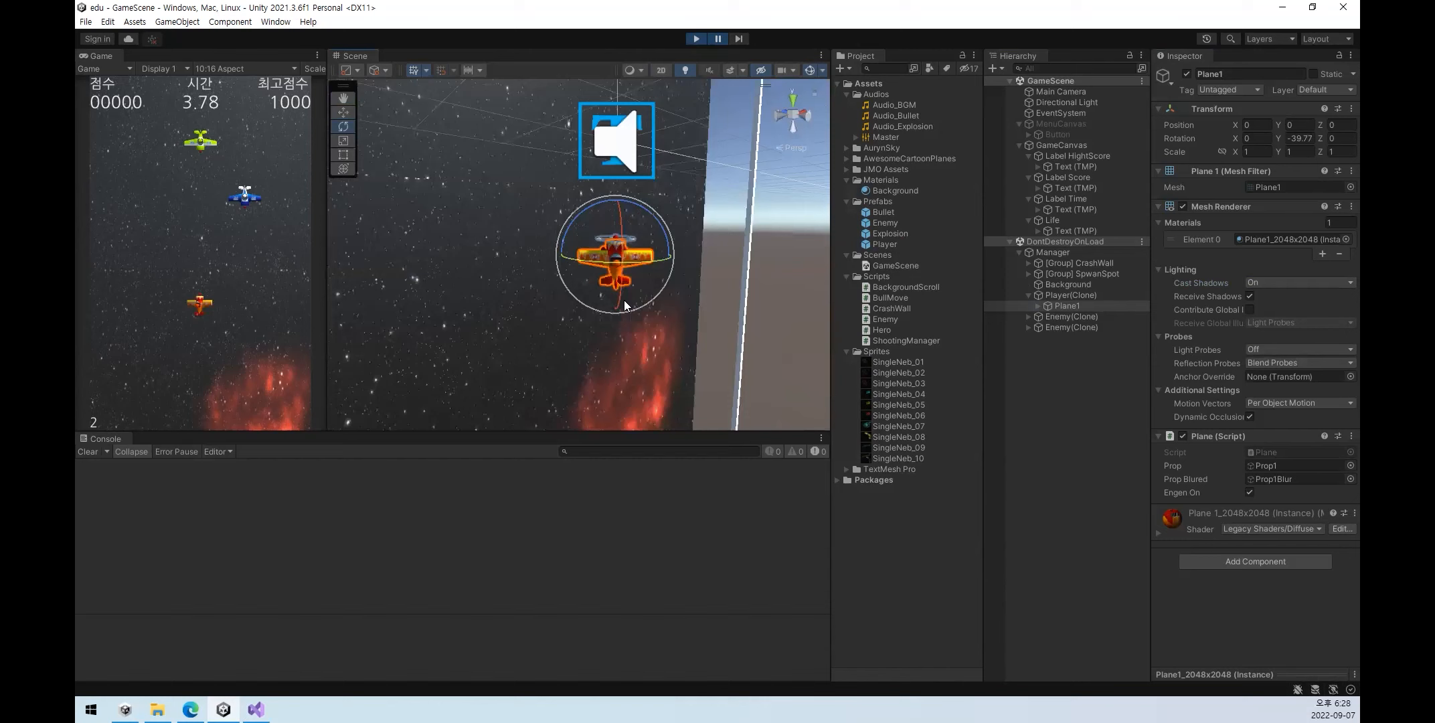
pyautogui.scroll(8, 624, 306)
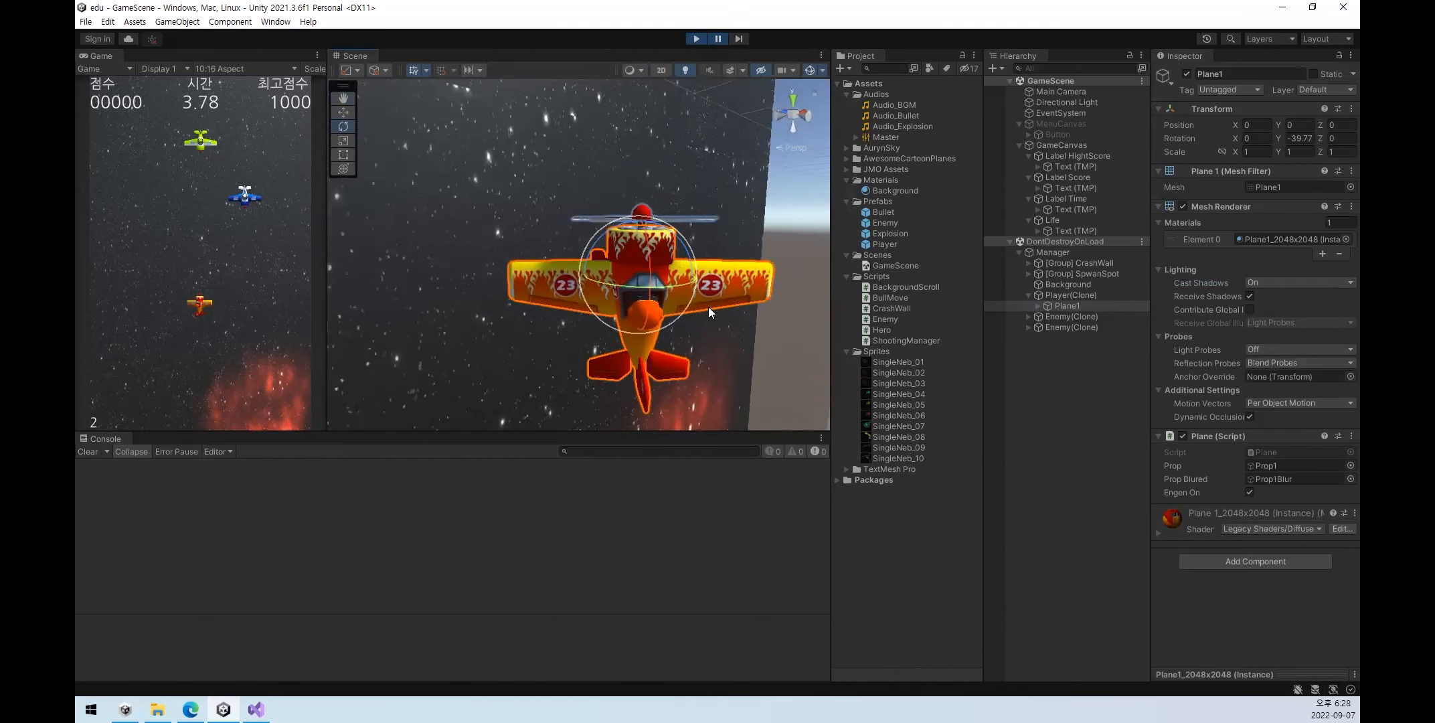
pyautogui.keyDown('alt'); pyautogui.moveTo(709, 306); pyautogui.dragTo(668, 276); pyautogui.keyUp('alt')
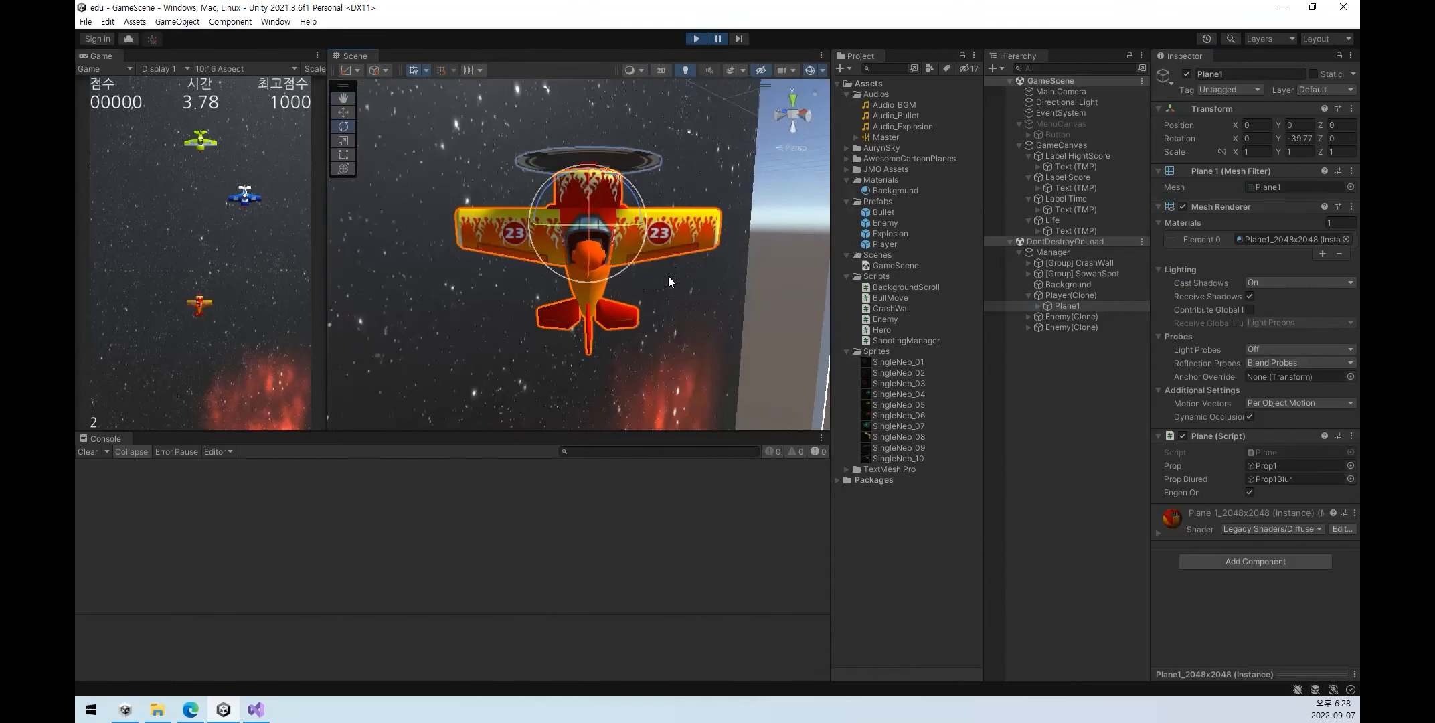
# - Compare the tilted Plane1 with Cast Shadows Off and On, leaving the option at On
pyautogui.click(1271, 283)
pyautogui.click(1274, 298)
pyautogui.click(1283, 284)
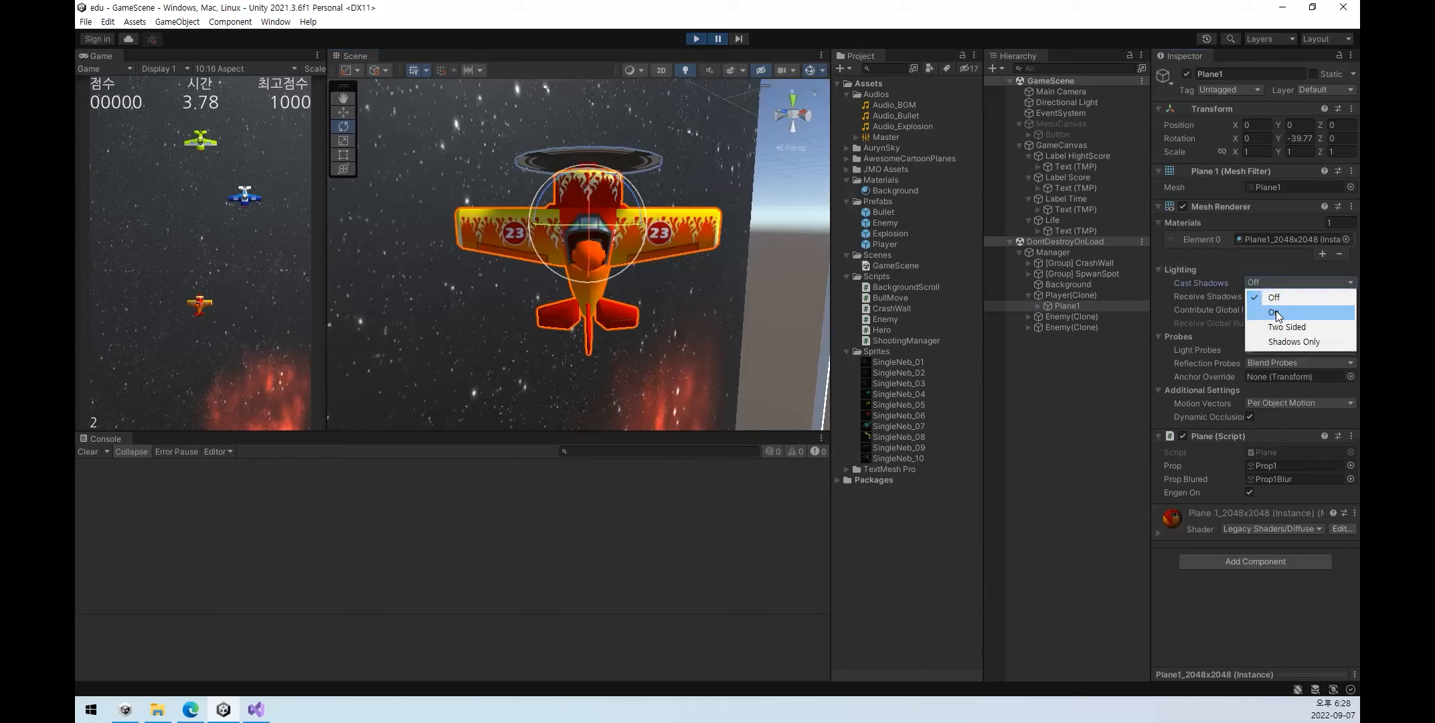
pyautogui.click(1277, 309)
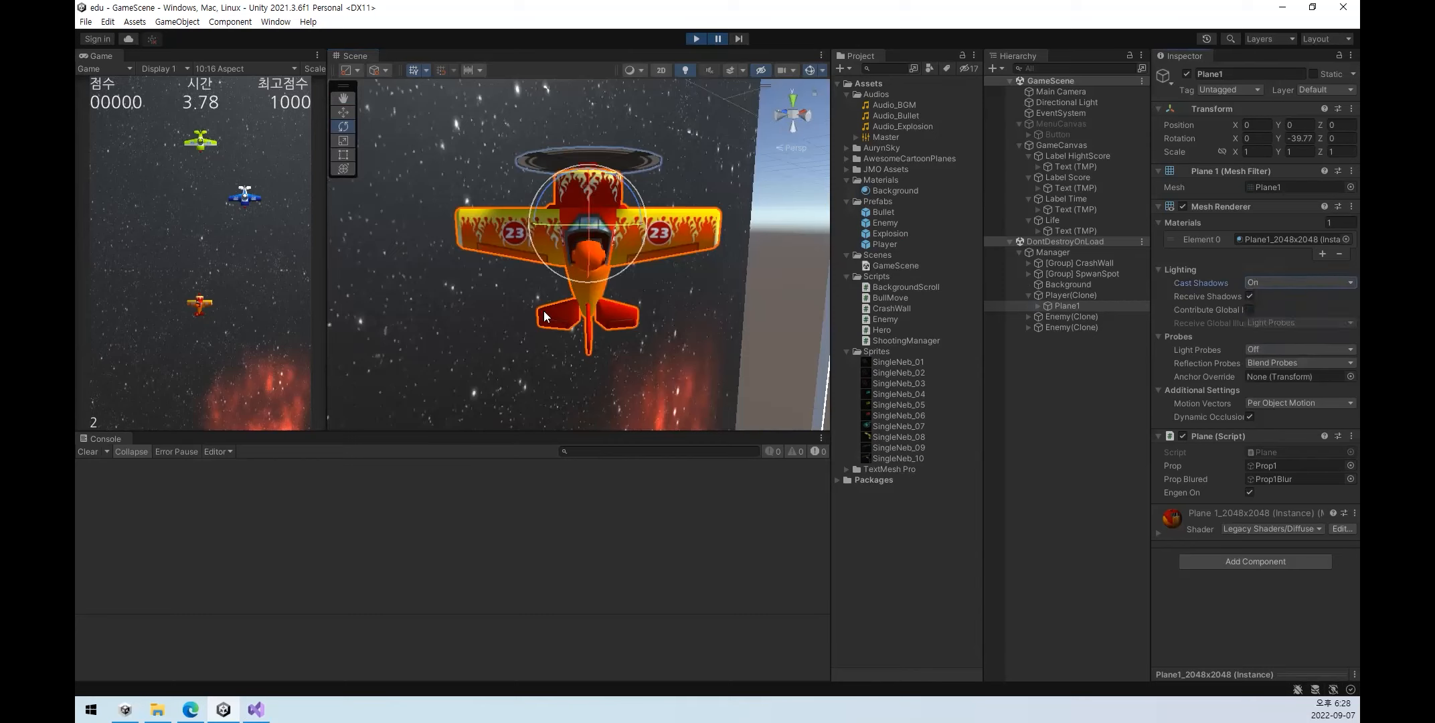
pyautogui.click(1271, 282)
pyautogui.click(1273, 297)
pyautogui.click(1277, 280)
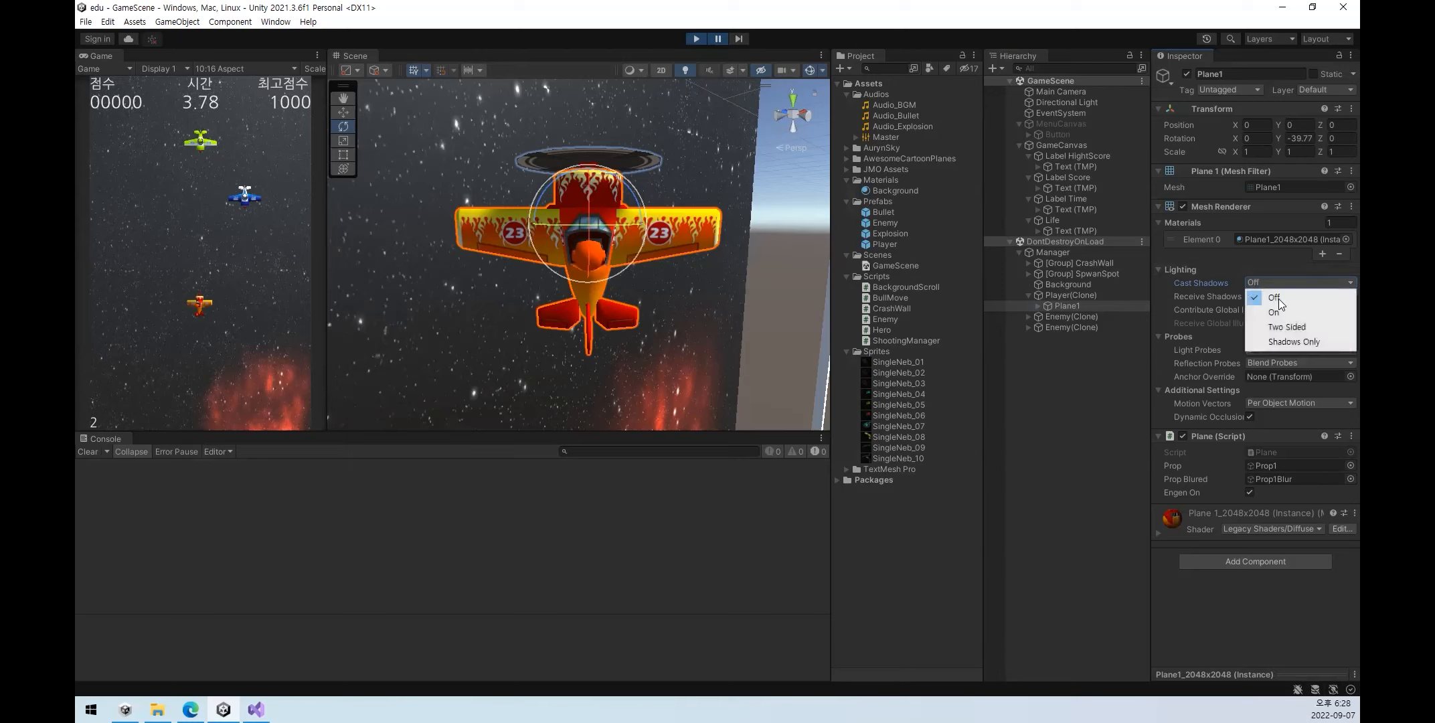
pyautogui.click(1277, 310)
pyautogui.click(1257, 282)
pyautogui.click(1268, 292)
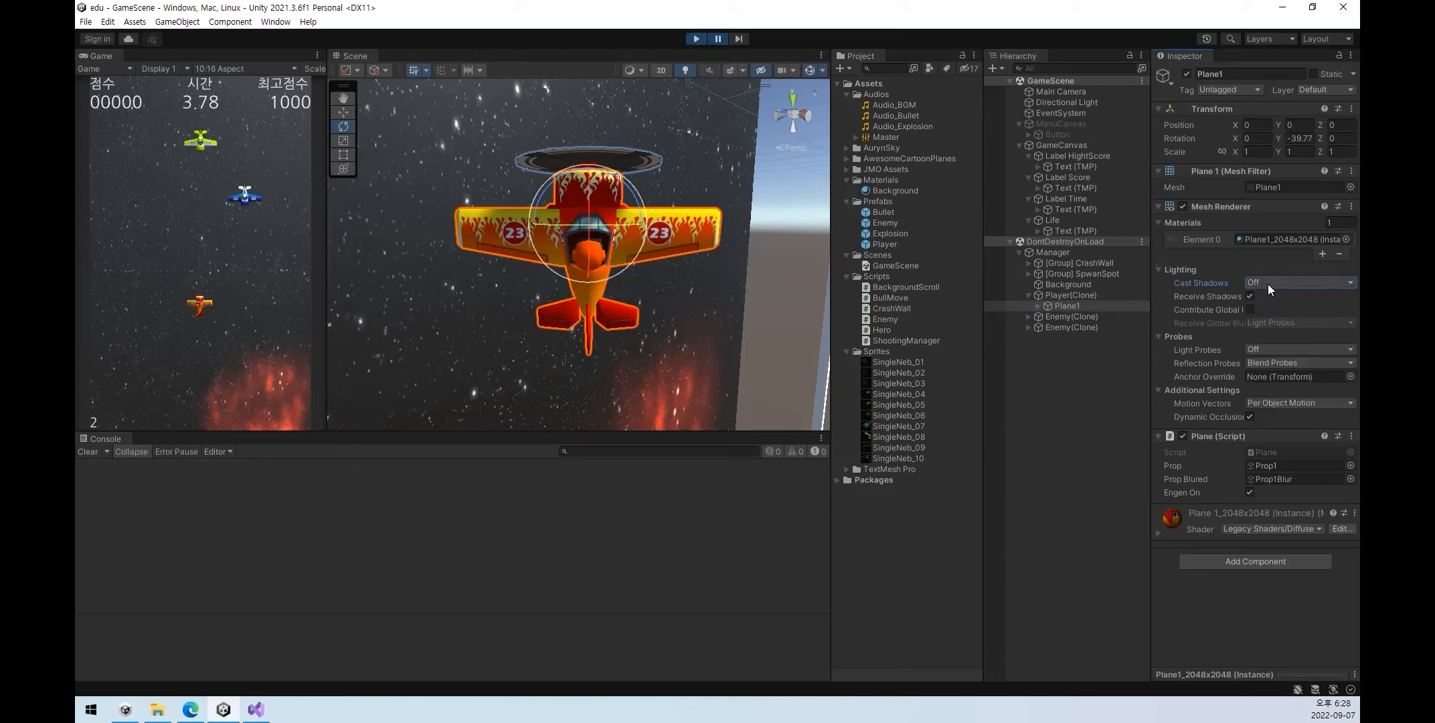
pyautogui.click(1267, 284)
pyautogui.click(1268, 303)
# - Toggle Receive Shadows in Plane1's Mesh Renderer to compare its surface, leaving the option enabled
pyautogui.click(1250, 299)
pyautogui.click(1250, 297)
pyautogui.click(1249, 296)
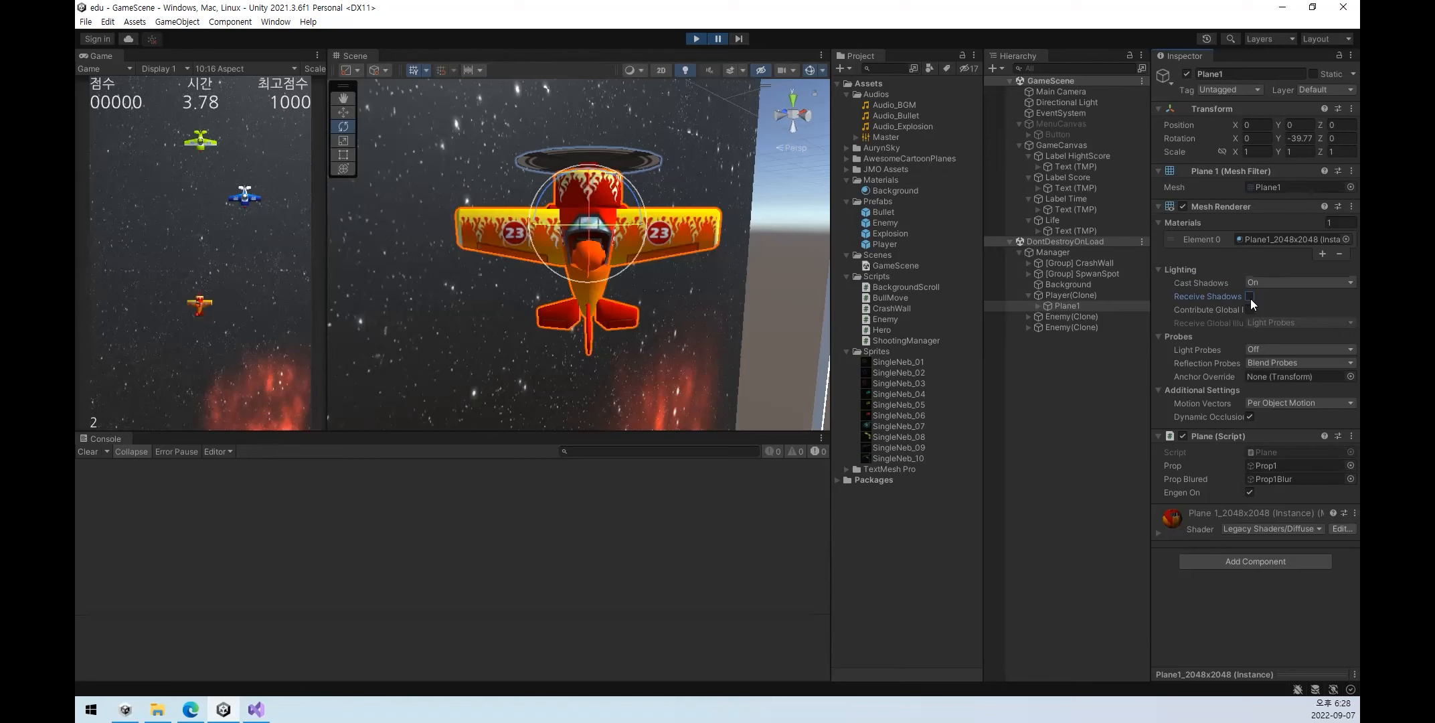
pyautogui.click(1250, 297)
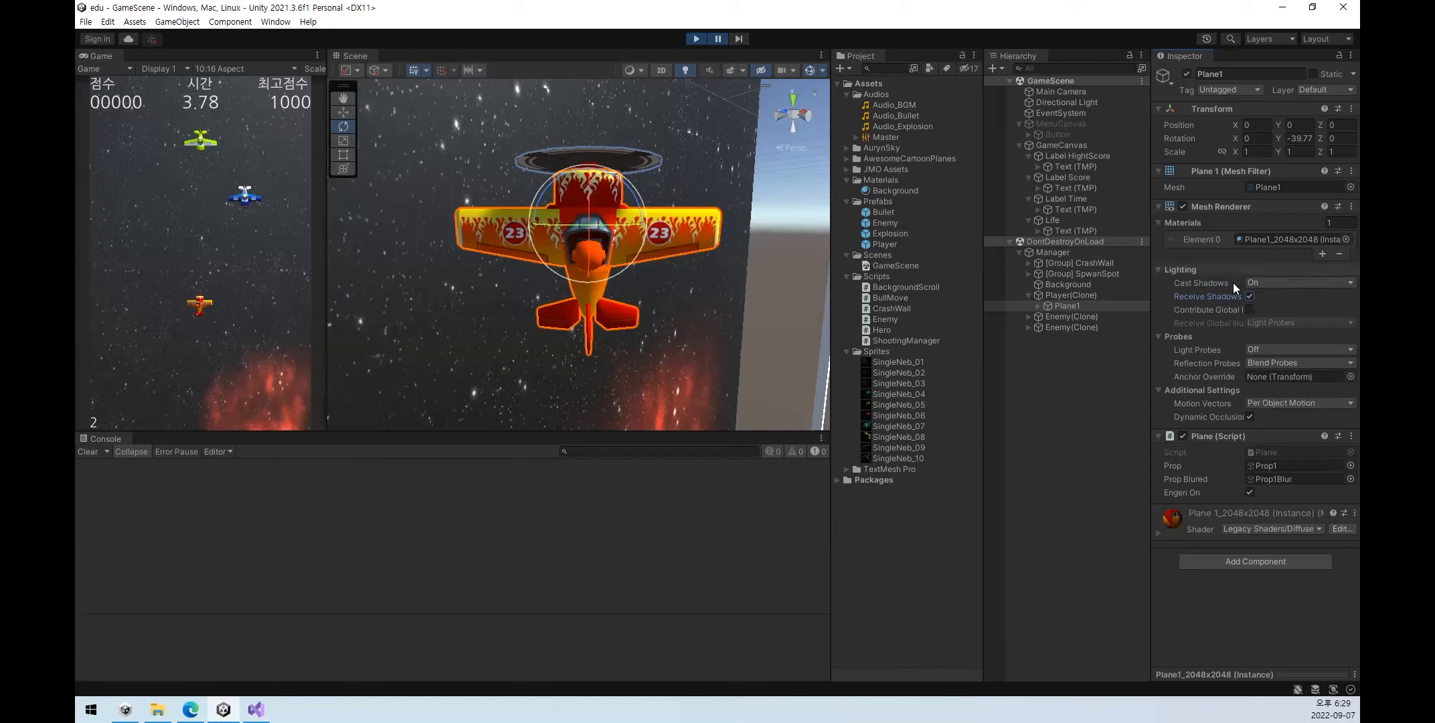
# - Exit play mode, return the Scene view to 2D and disable Receive Shadows in the Background's Mesh Renderer
pyautogui.click(698, 38)
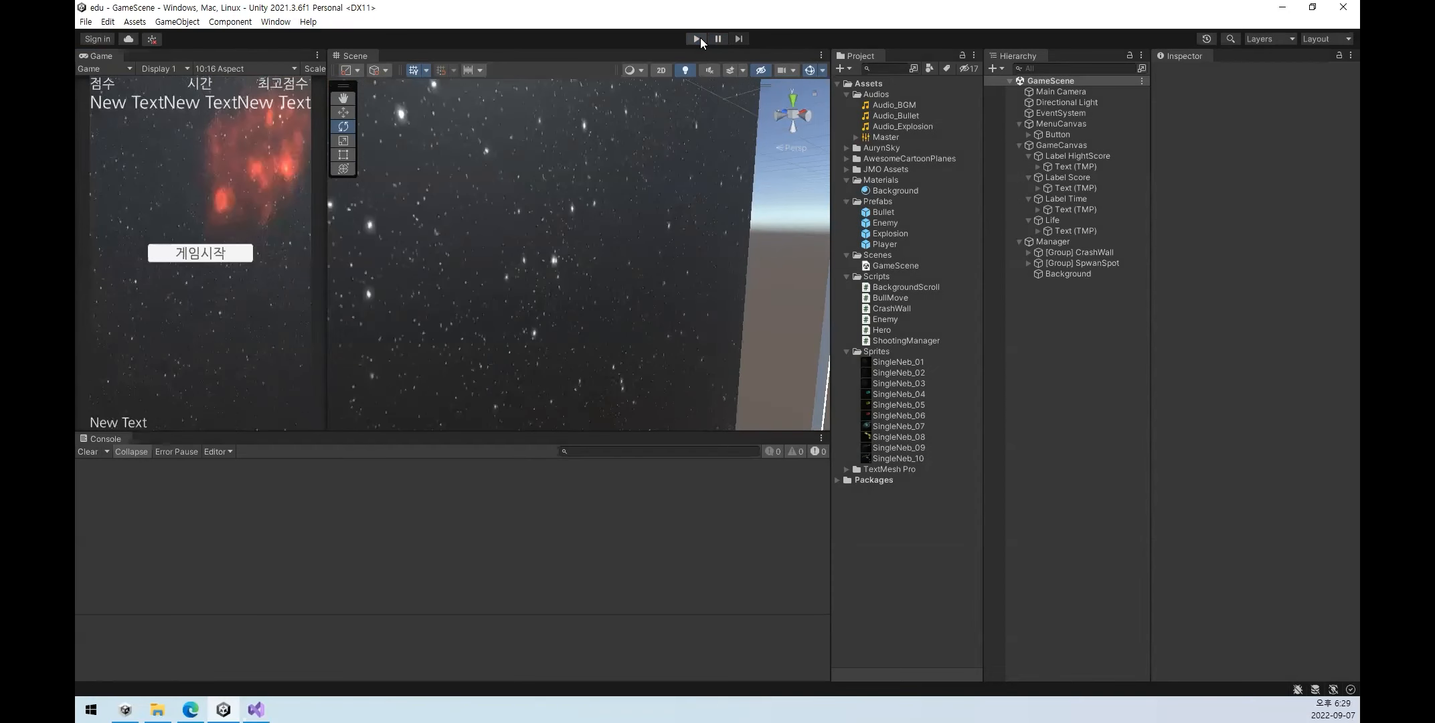
pyautogui.click(662, 71)
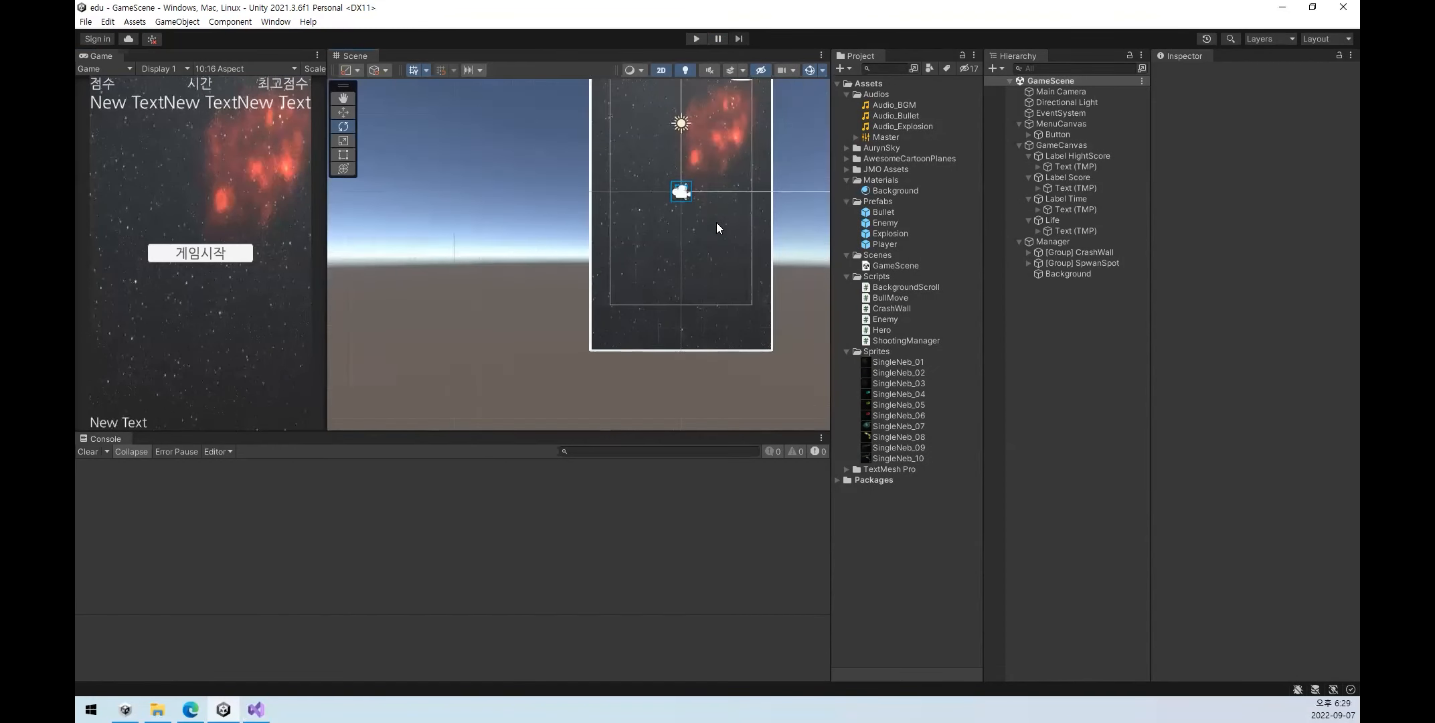
pyautogui.click(1078, 275)
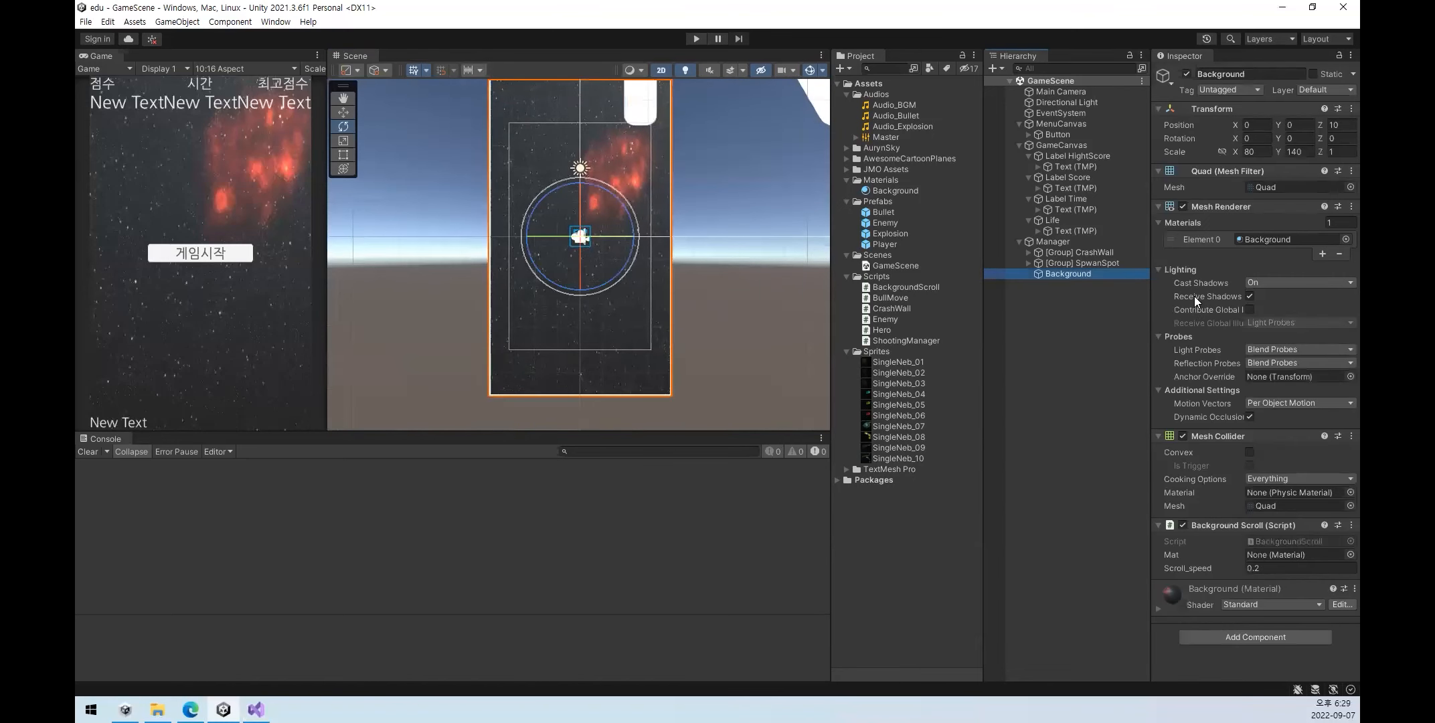
pyautogui.click(1250, 297)
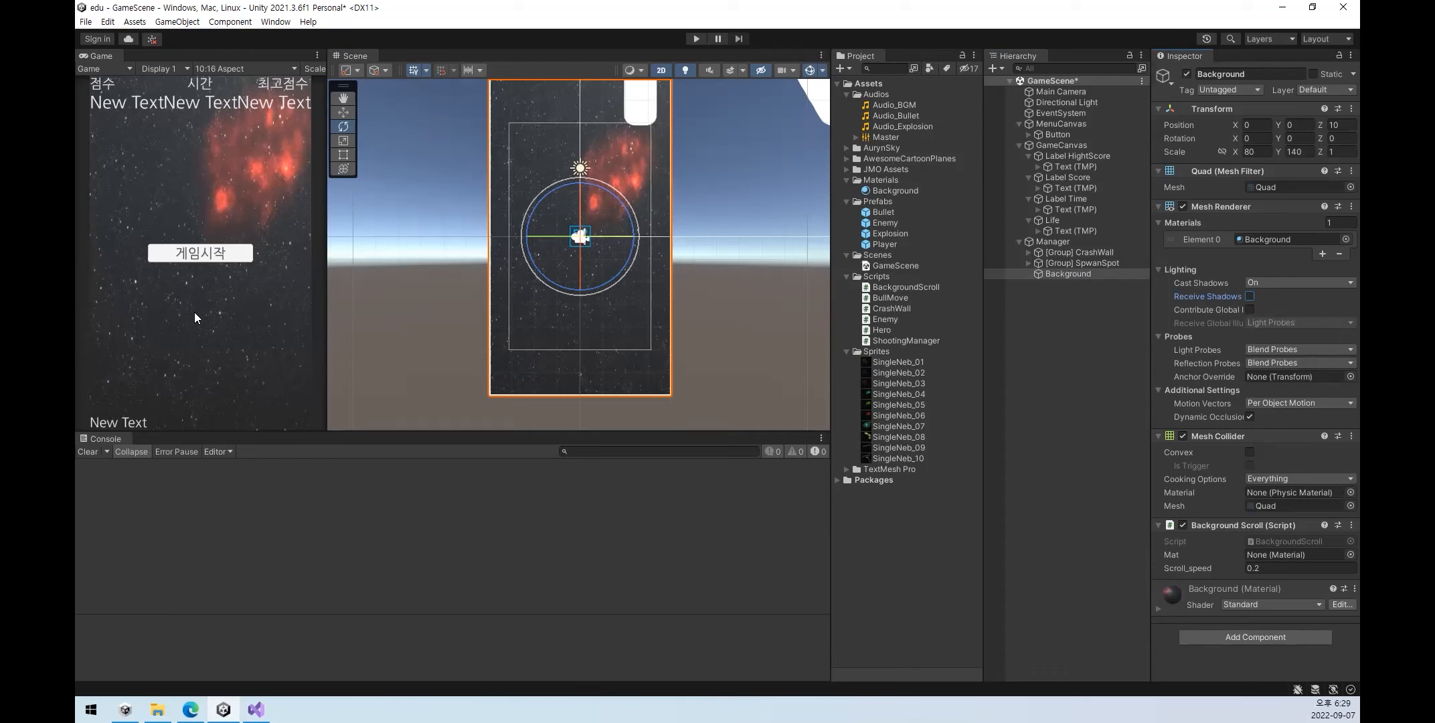
# - Deactivate the Directional Light object and play a round to check how the game looks without it
pyautogui.click(1084, 103)
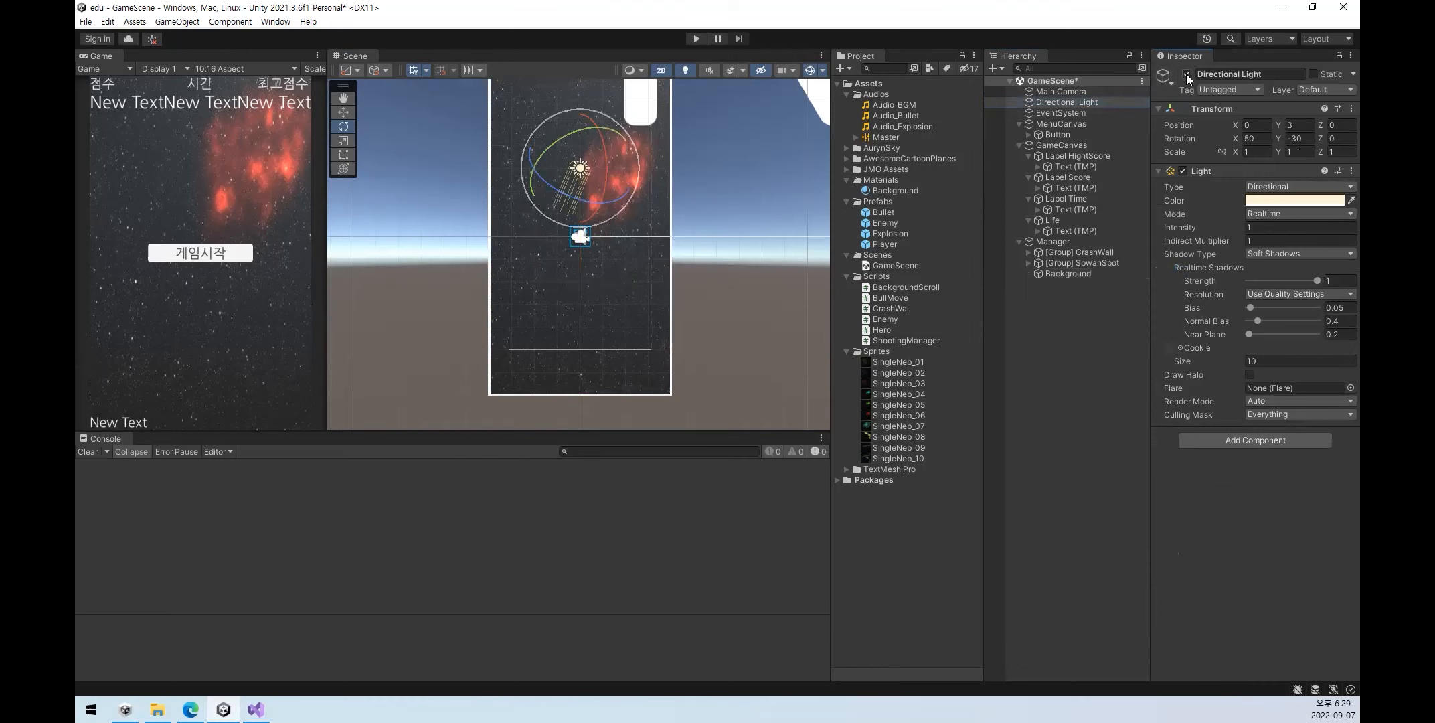
pyautogui.click(1187, 73)
pyautogui.click(696, 39)
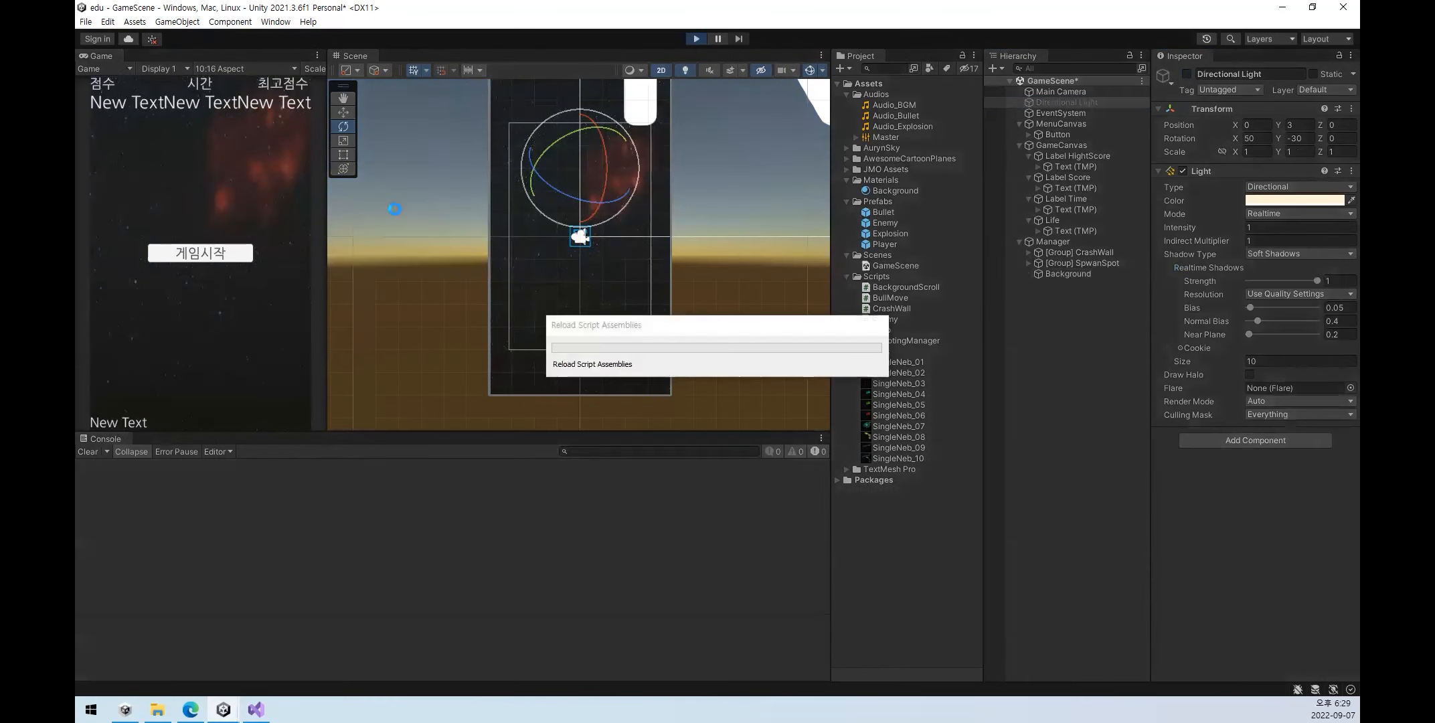
pyautogui.click(181, 256)
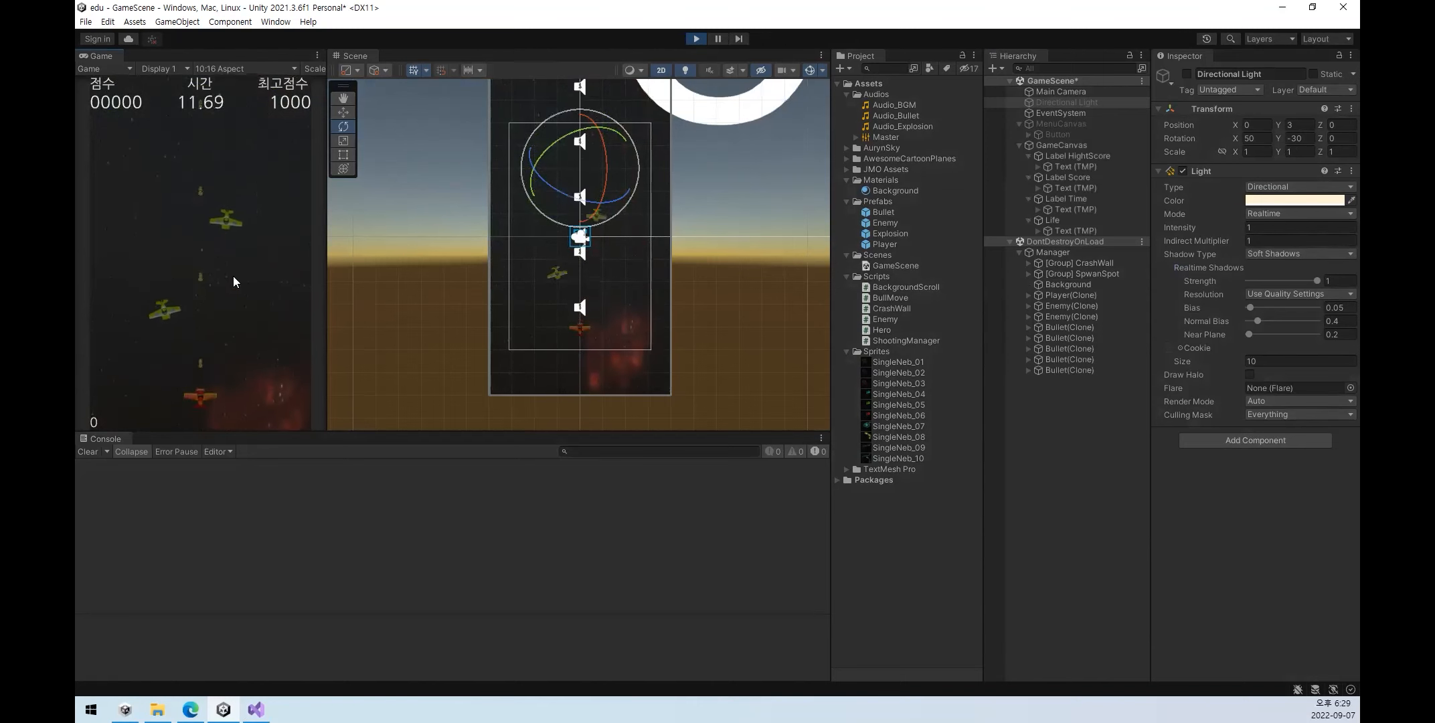
# - Exit play mode, reactivate the Directional Light object and clear the selection
pyautogui.click(697, 38)
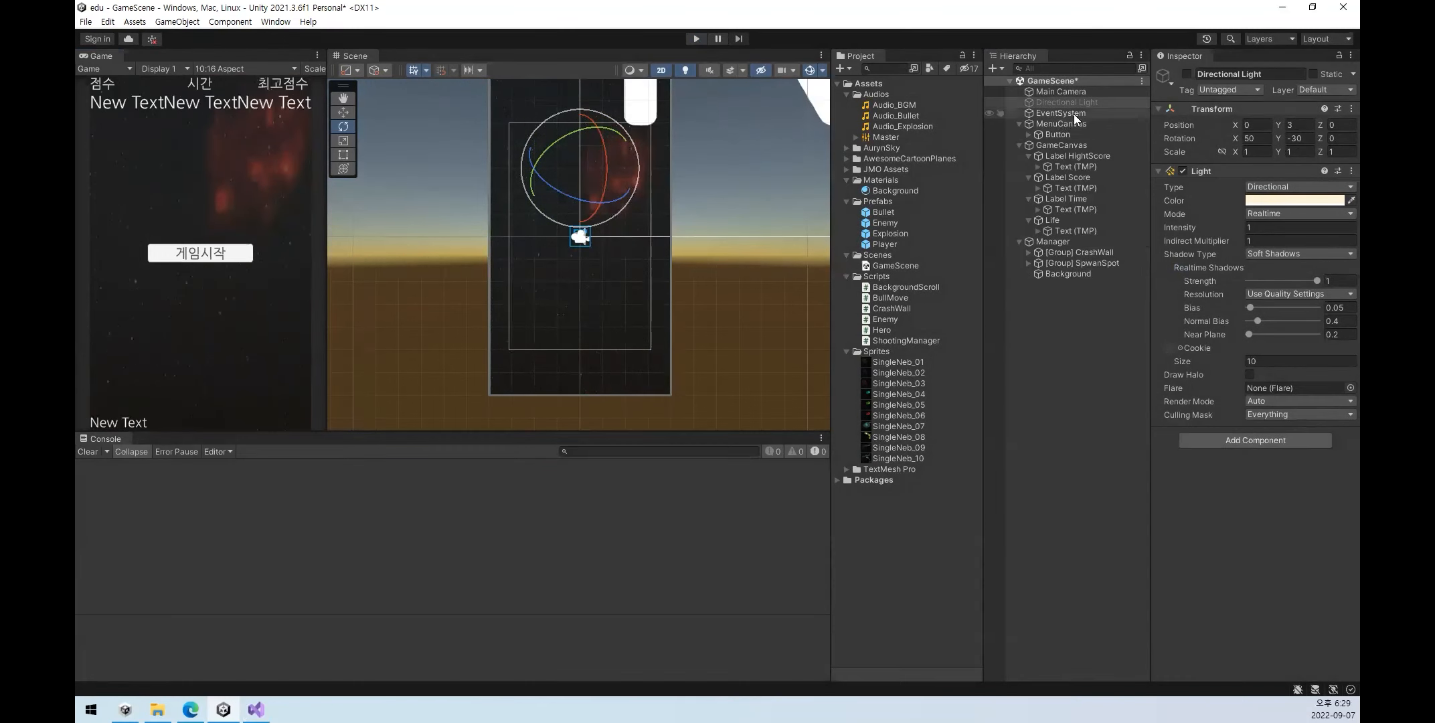
pyautogui.click(1186, 74)
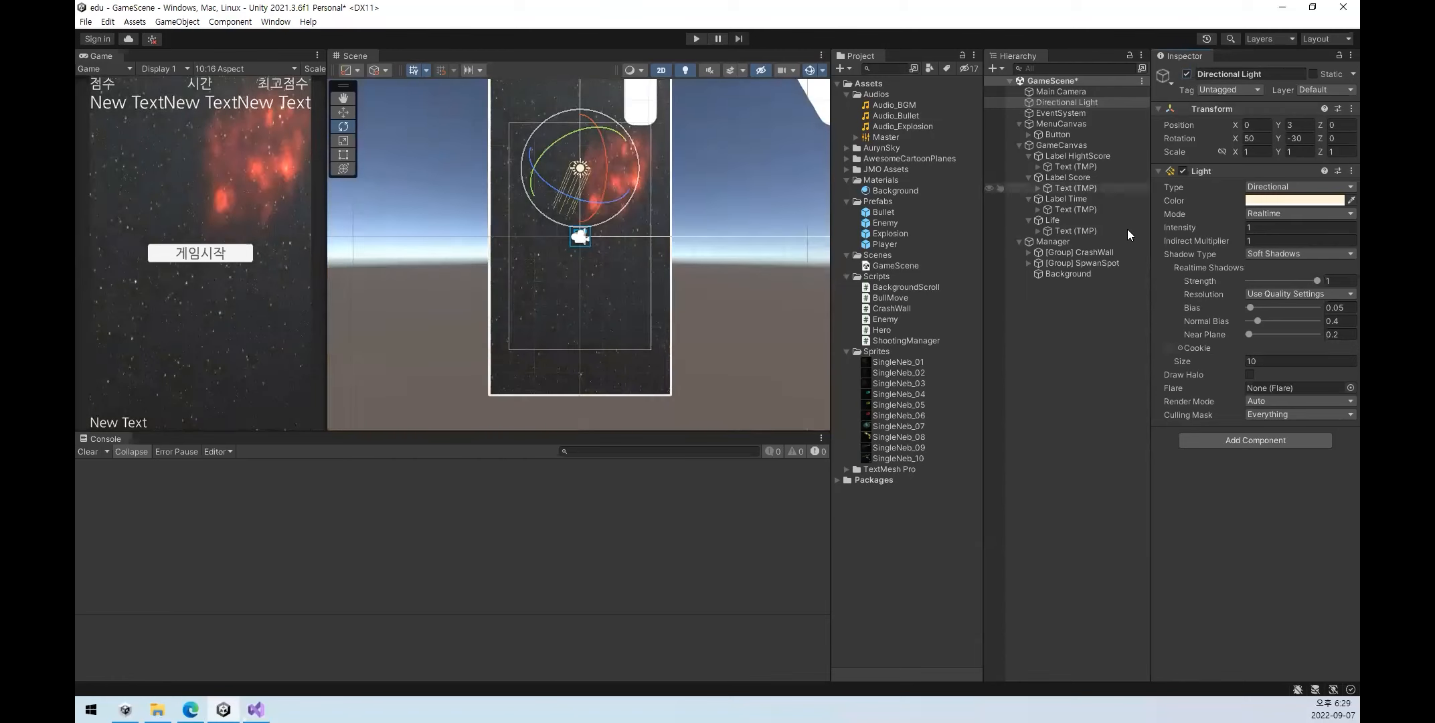
pyautogui.click(1076, 412)
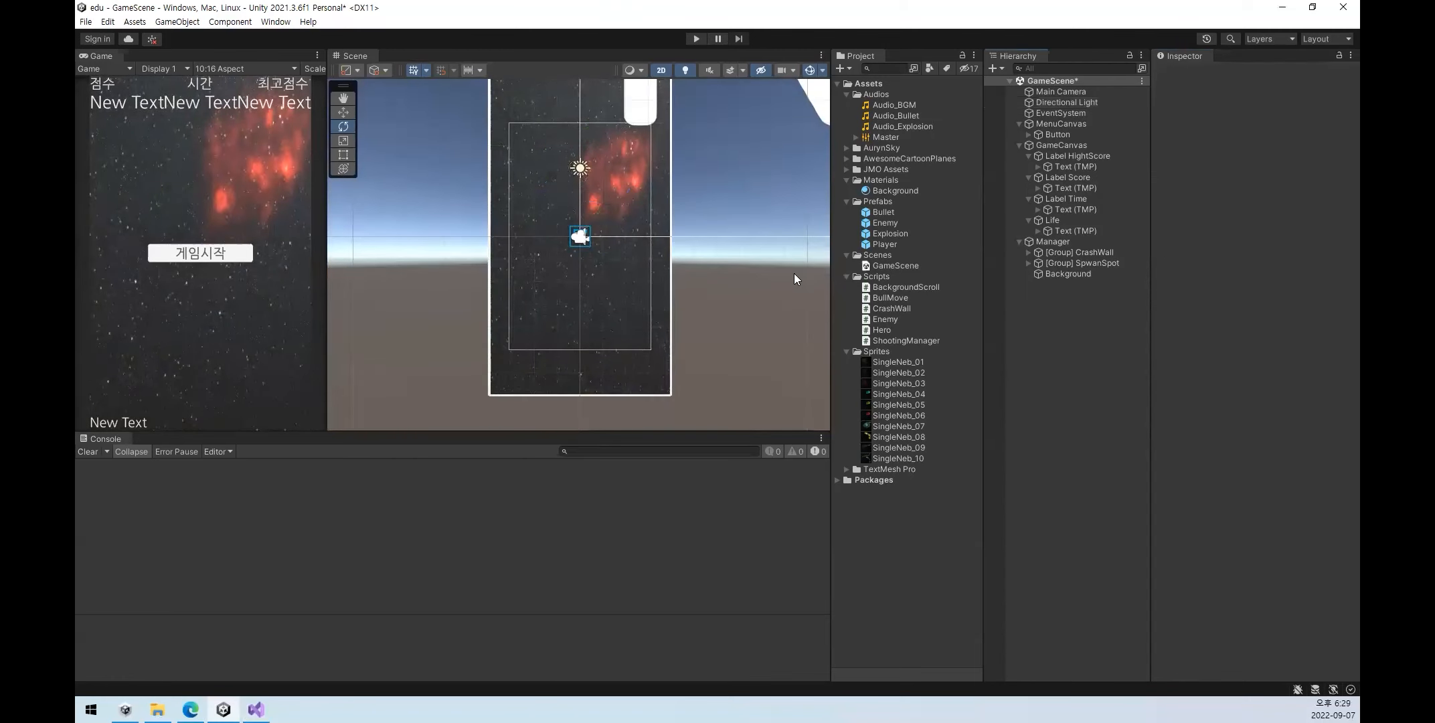
# - Open the Lighting window and show its Environment settings
pyautogui.click(275, 22)
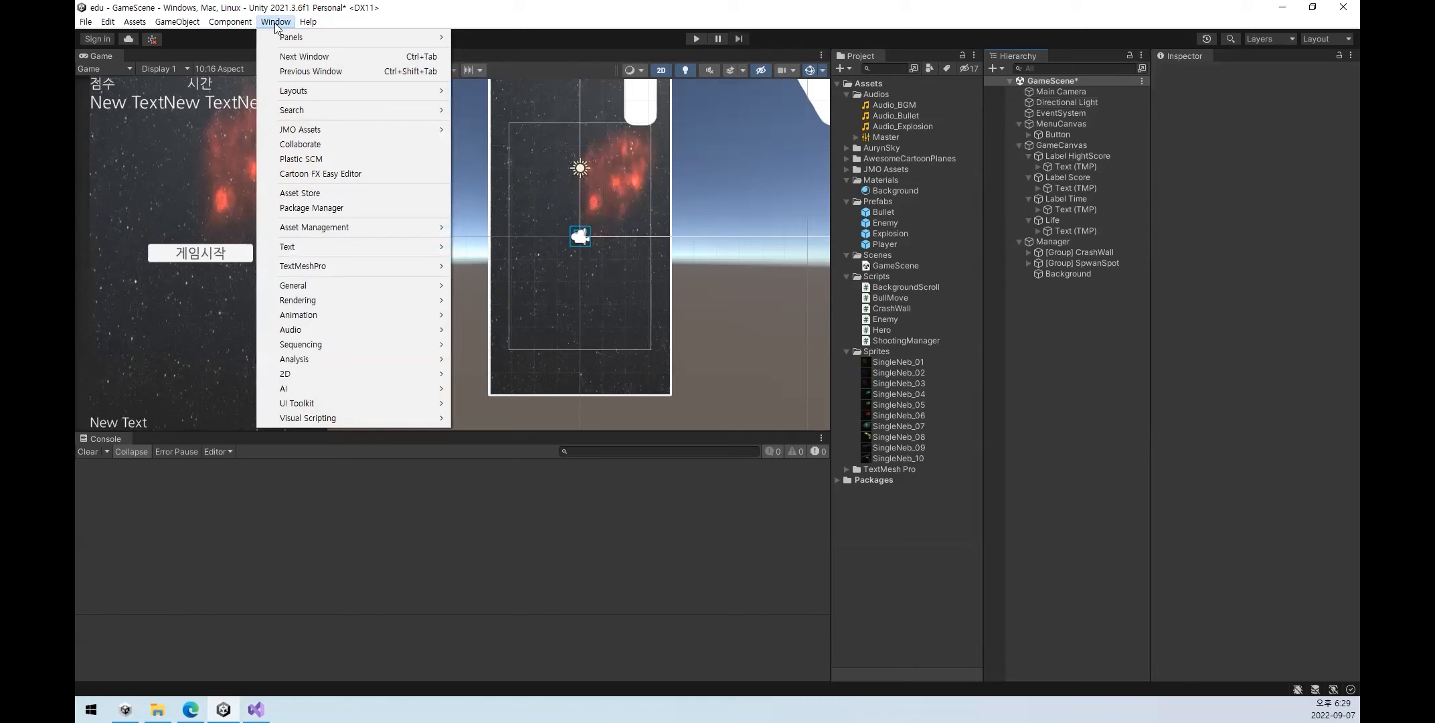
pyautogui.click(276, 22)
pyautogui.click(277, 22)
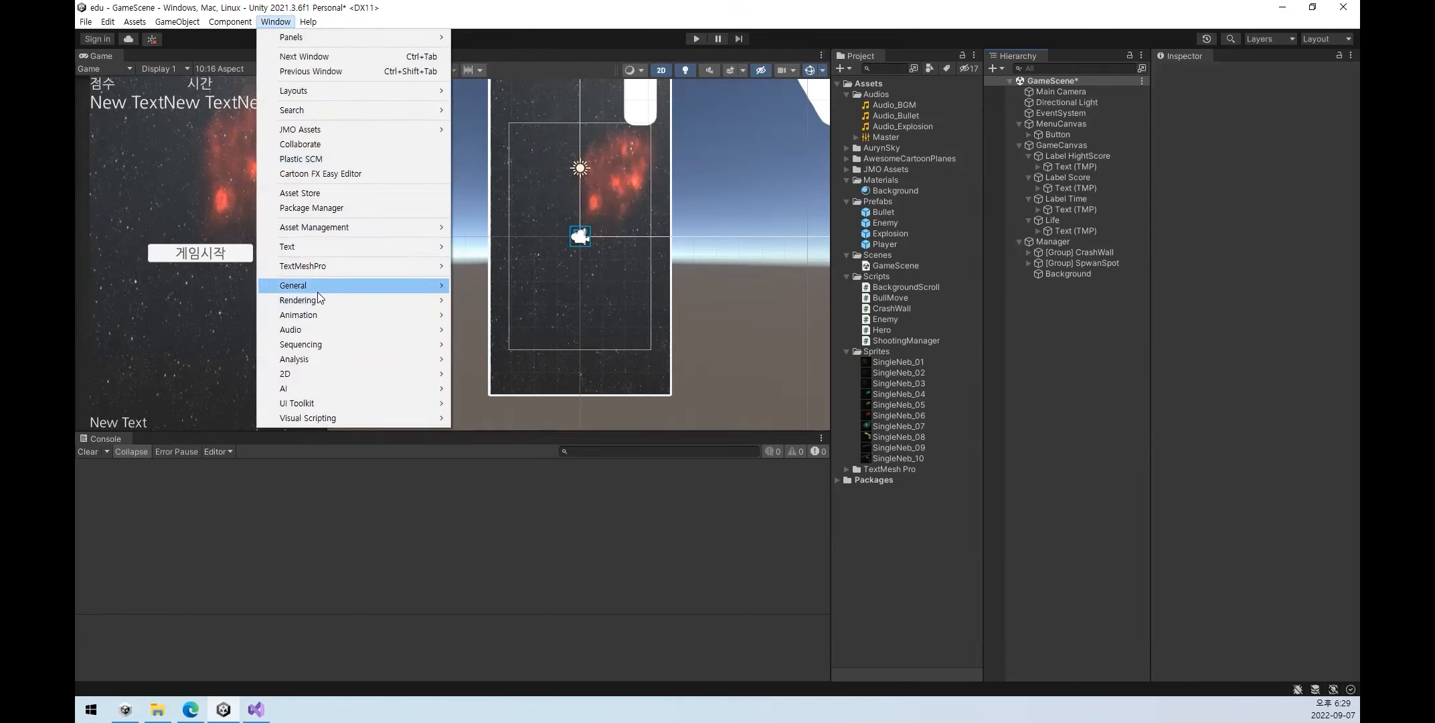
pyautogui.moveTo(336, 288)
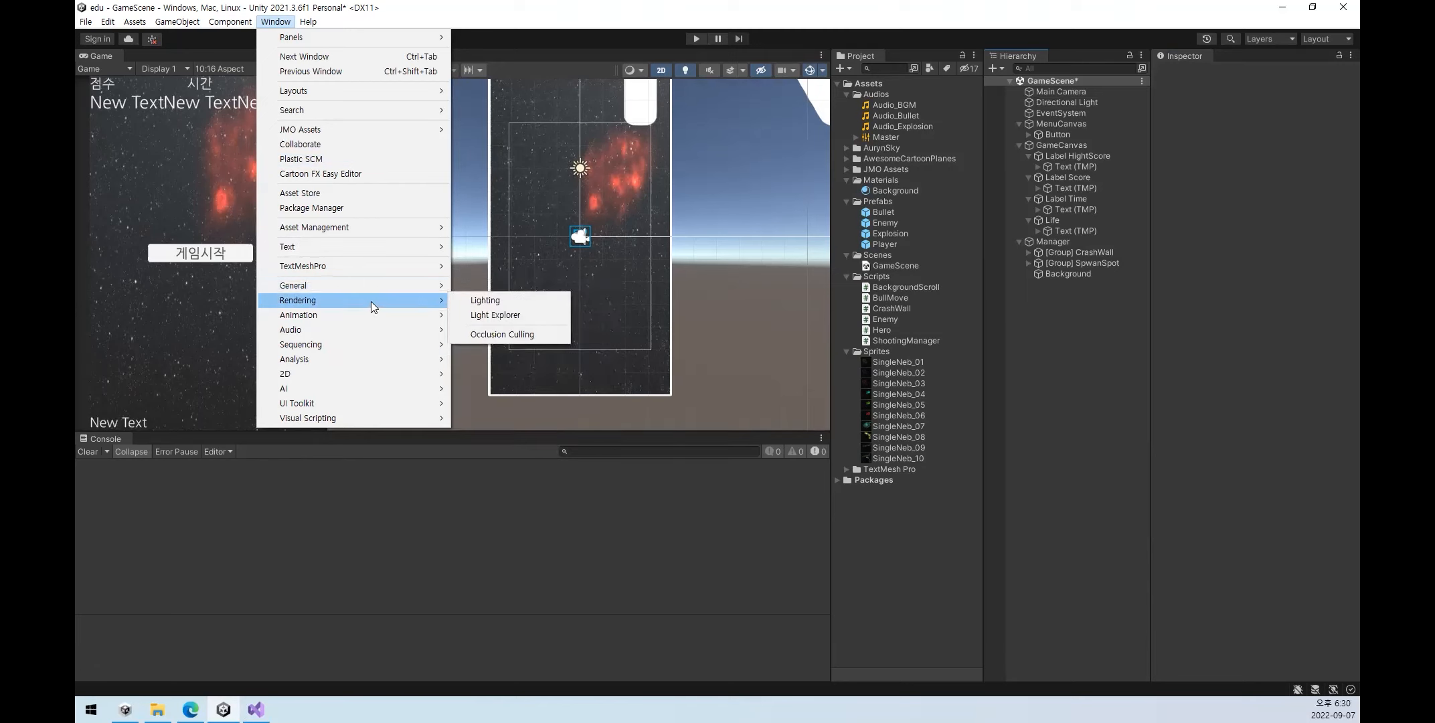
pyautogui.click(495, 303)
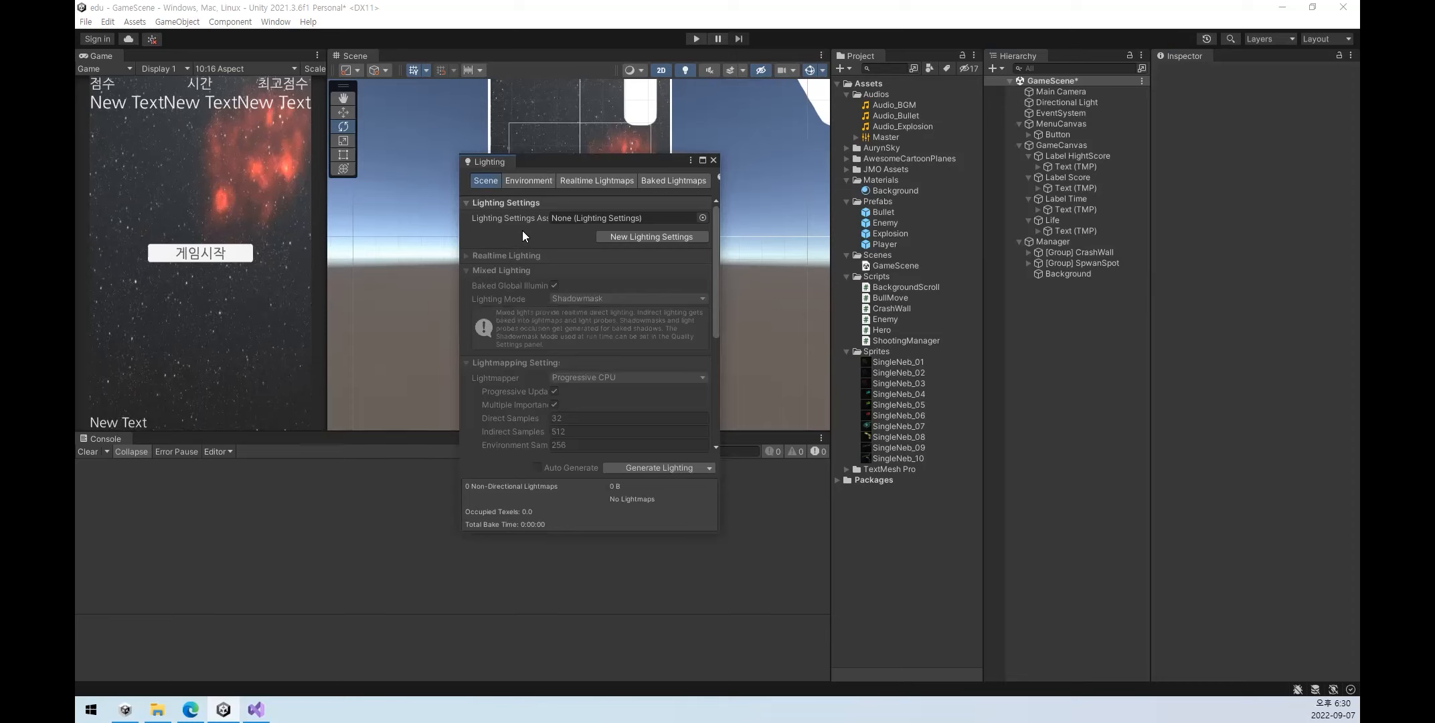
pyautogui.click(524, 181)
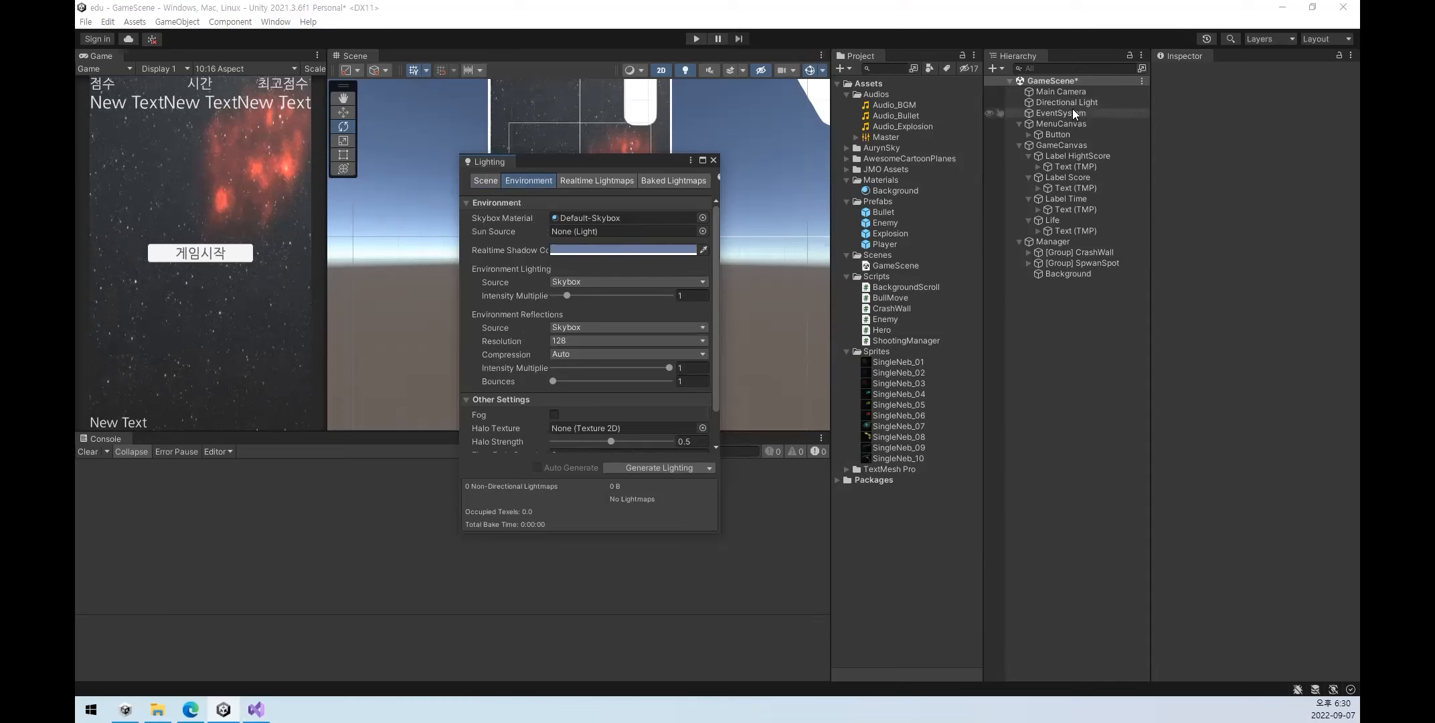
# - Set the Environment Lighting source to Color and make the ambient color white (255, 255, 255)
pyautogui.click(574, 281)
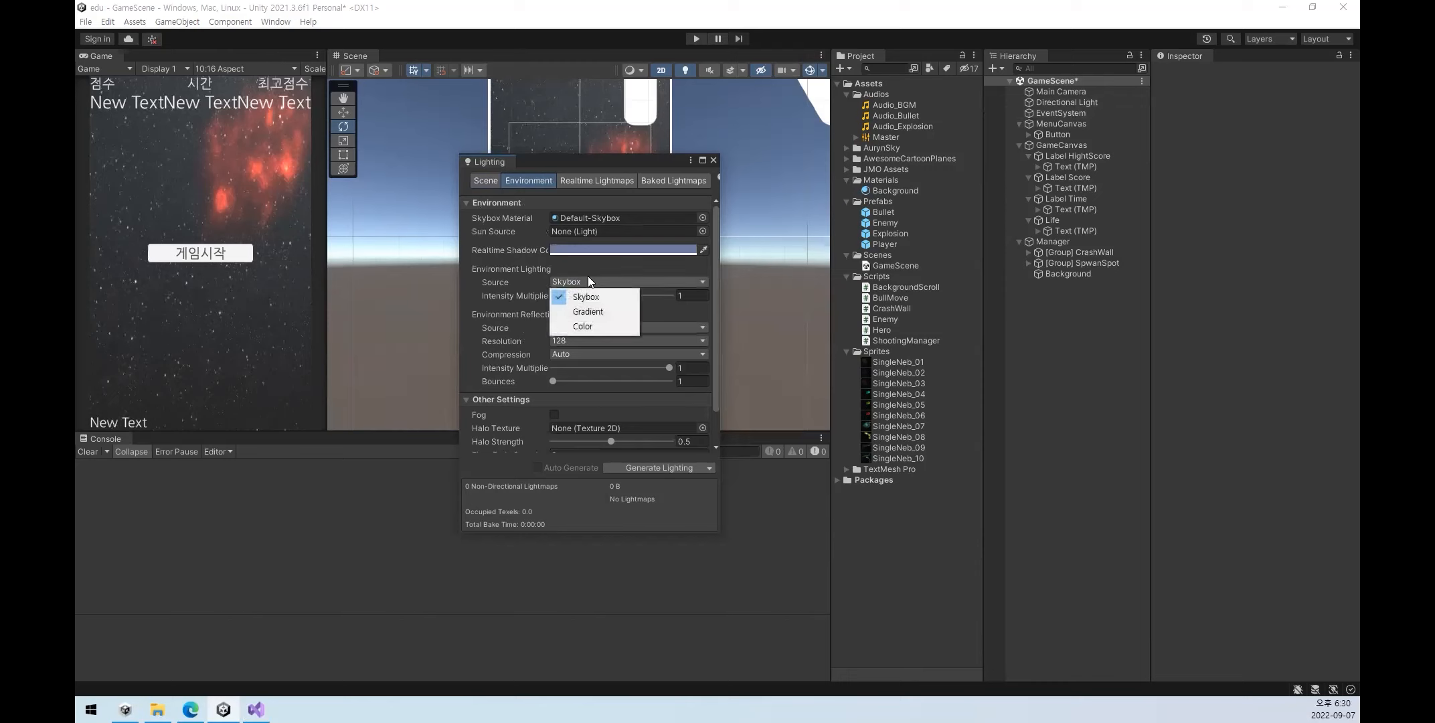
pyautogui.click(583, 326)
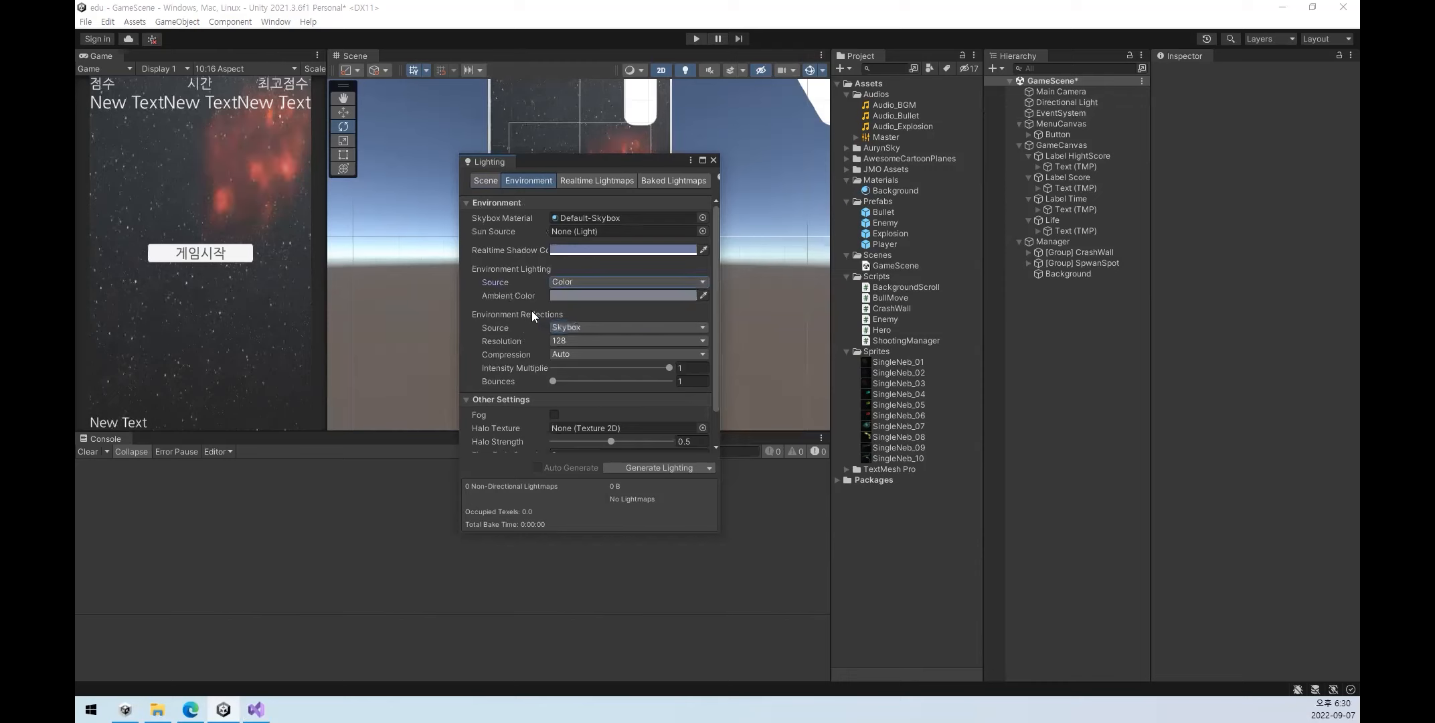
pyautogui.click(580, 295)
pyautogui.moveTo(646, 367); pyautogui.dragTo(530, 312)
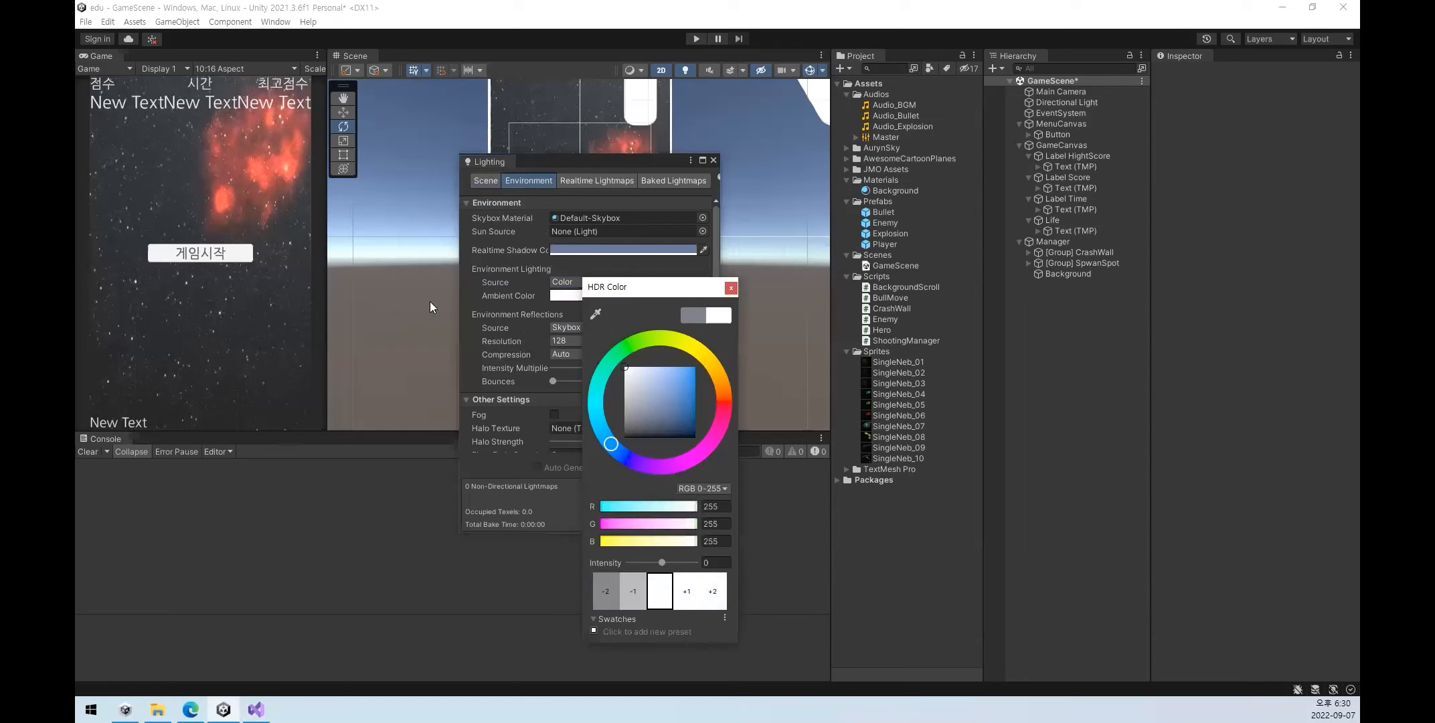
pyautogui.moveTo(629, 429); pyautogui.dragTo(550, 371)
pyautogui.click(731, 288)
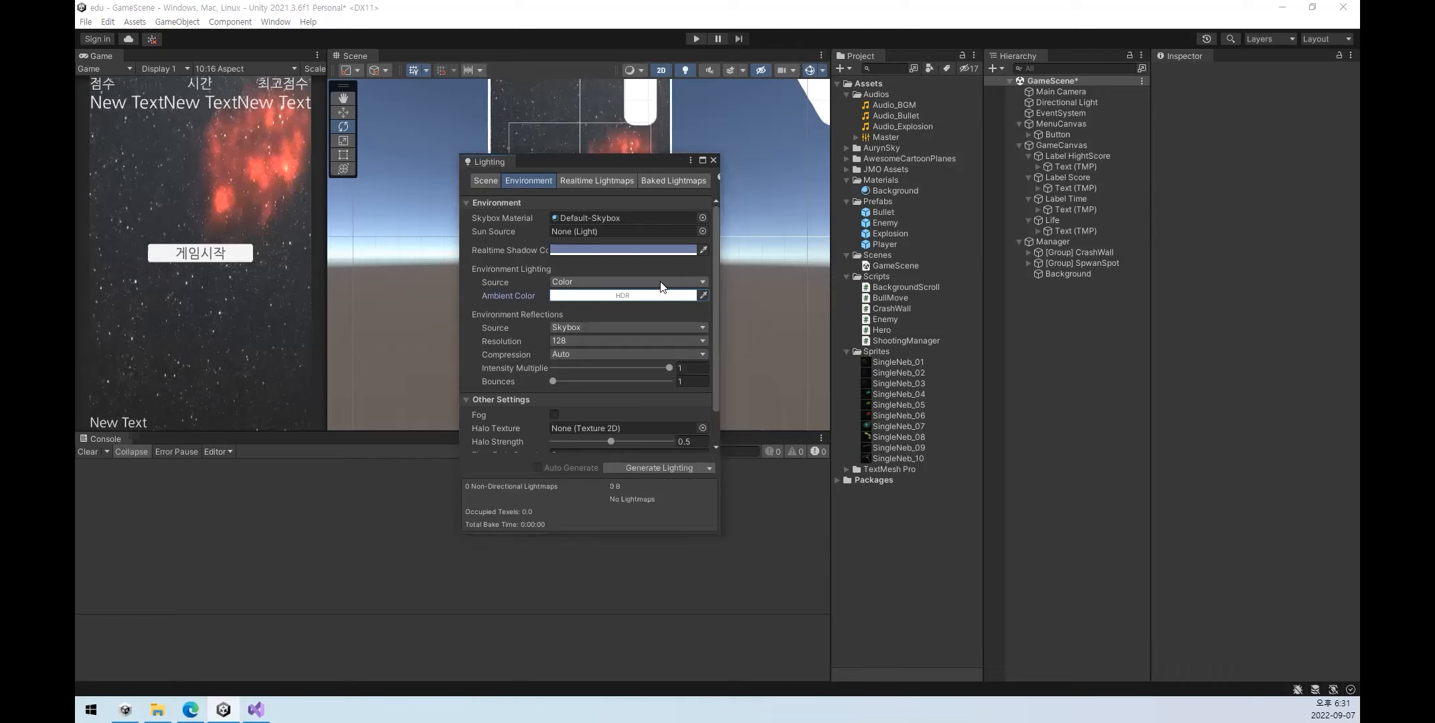
# - Switch the Environment Lighting source back to Skybox and inspect the Realtime Shadow Color without changing it
pyautogui.click(661, 282)
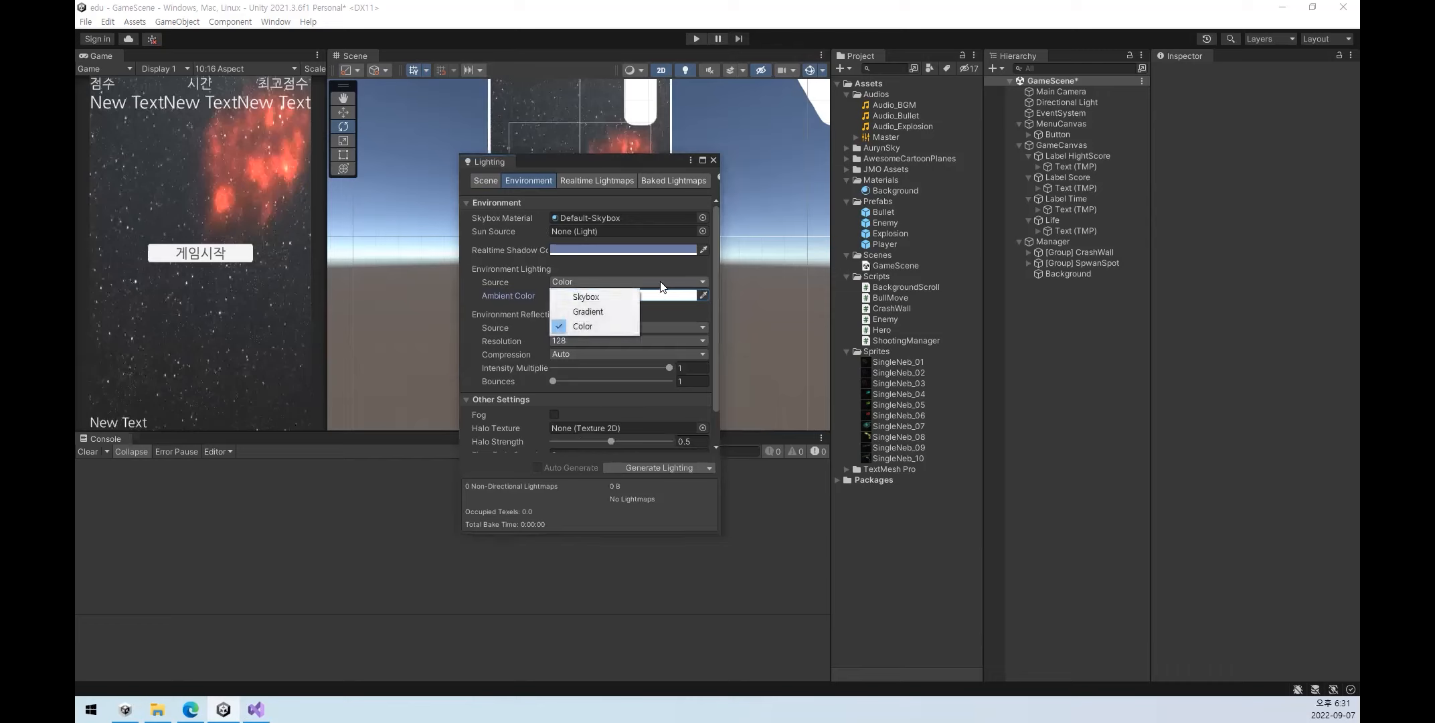
pyautogui.click(609, 291)
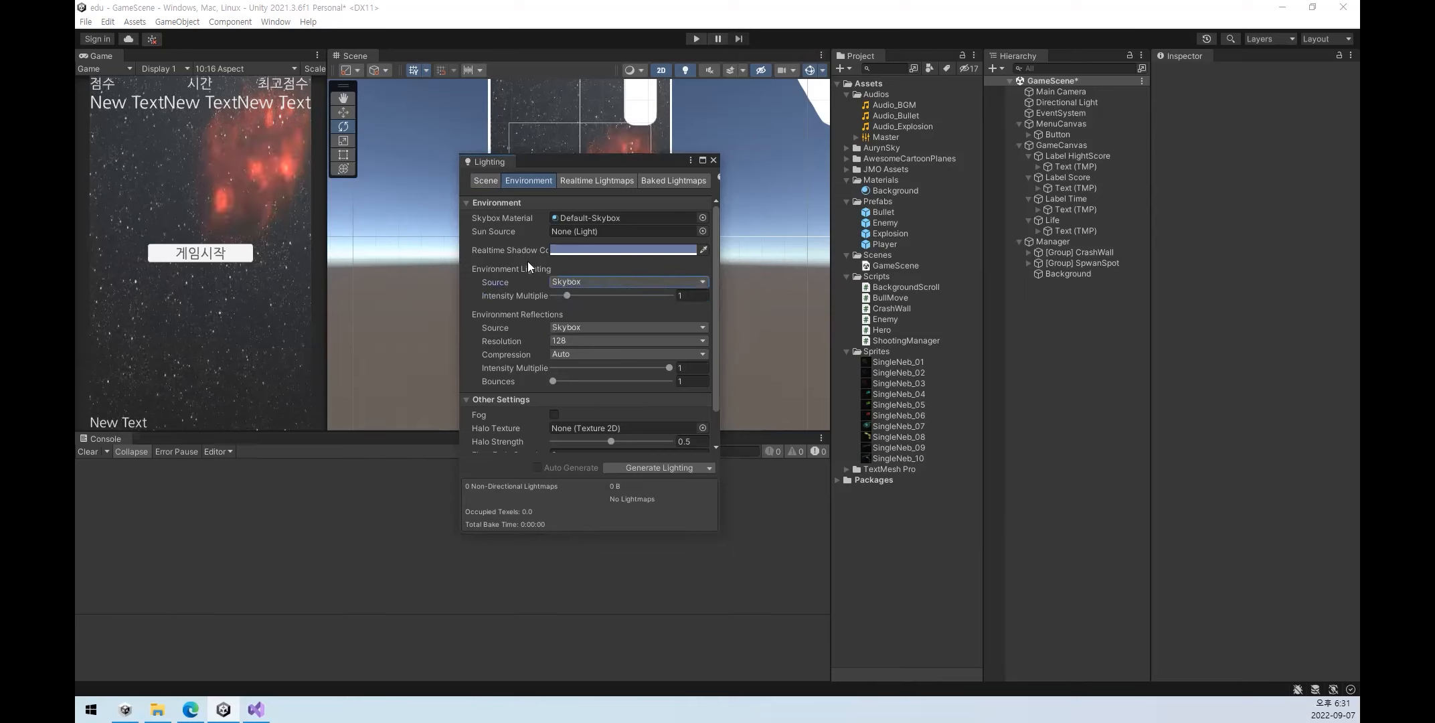
pyautogui.scroll(-2, 523, 271)
pyautogui.scroll(2, 529, 269)
pyautogui.click(560, 249)
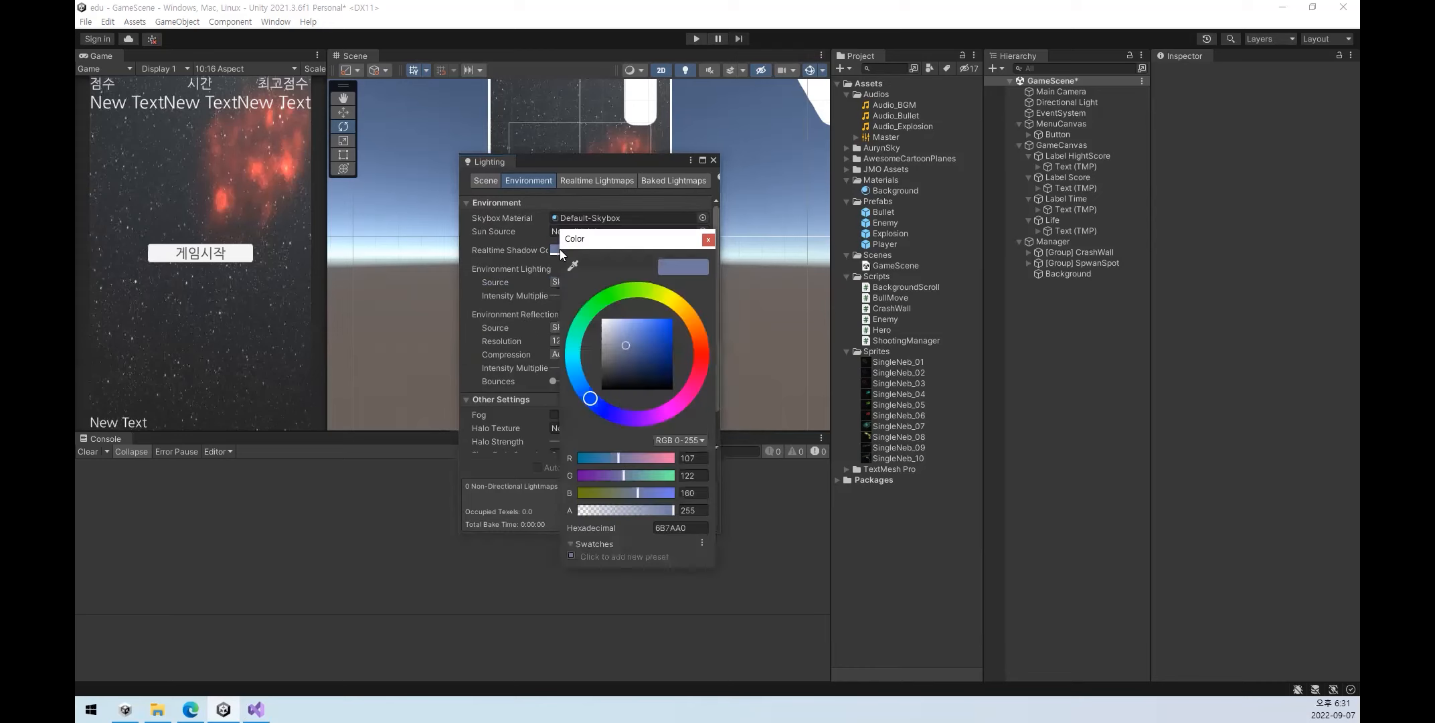
pyautogui.click(708, 240)
# - Set the Skybox Material to None and close the Lighting window
pyautogui.click(702, 218)
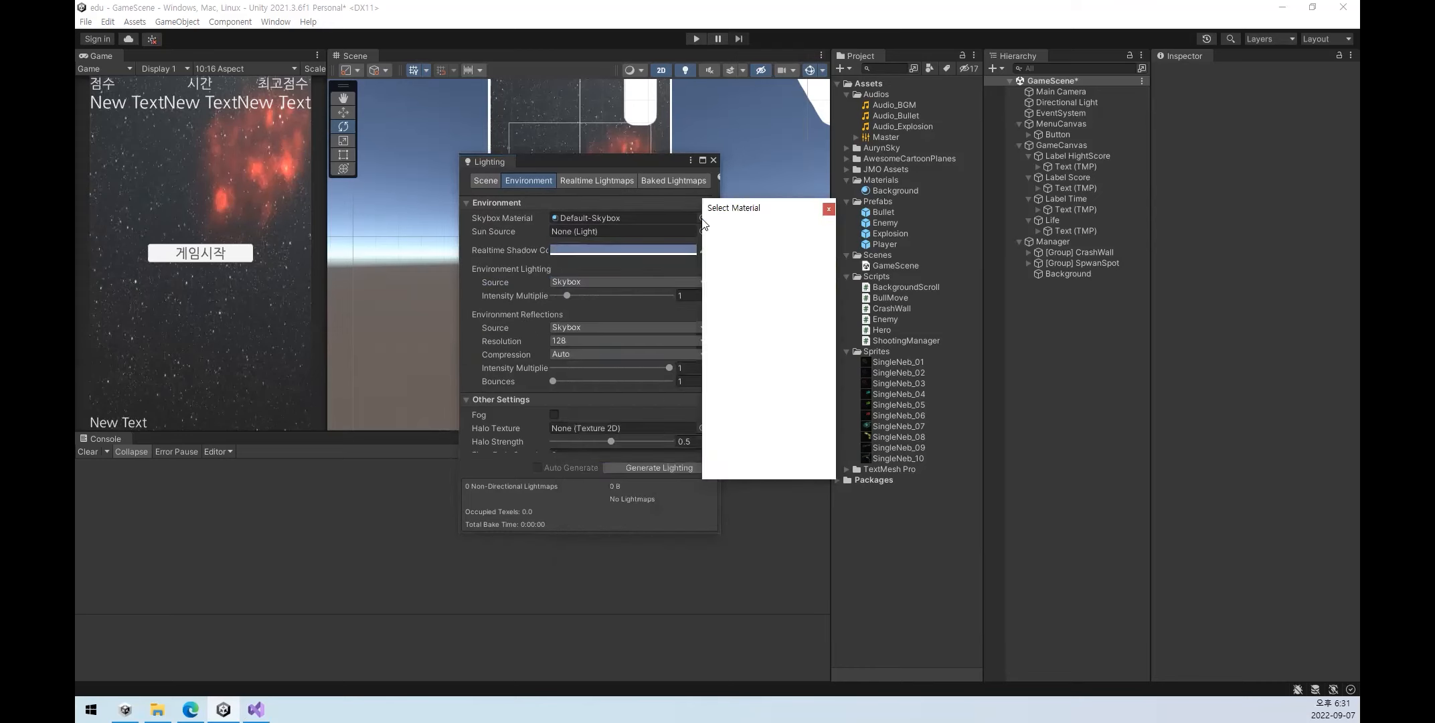
pyautogui.moveTo(827, 383); pyautogui.dragTo(829, 254)
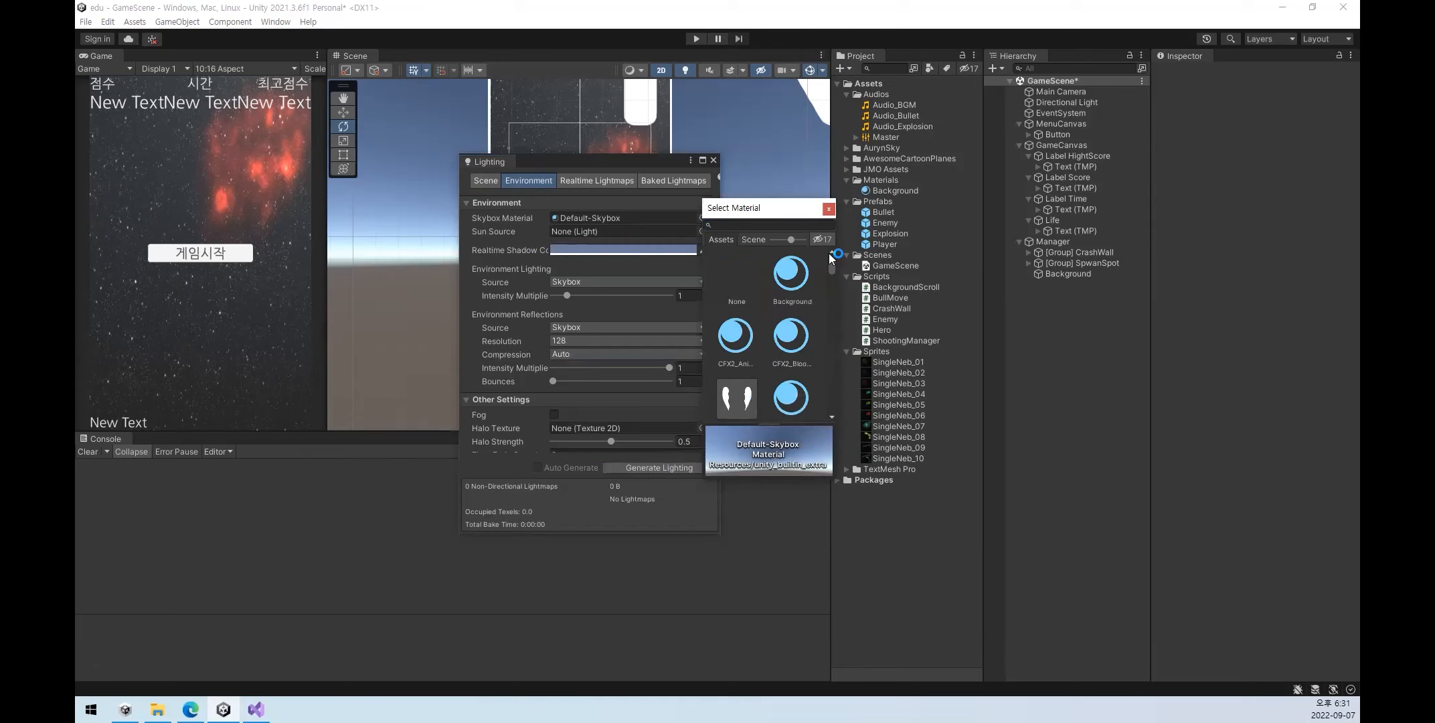
pyautogui.click(737, 275)
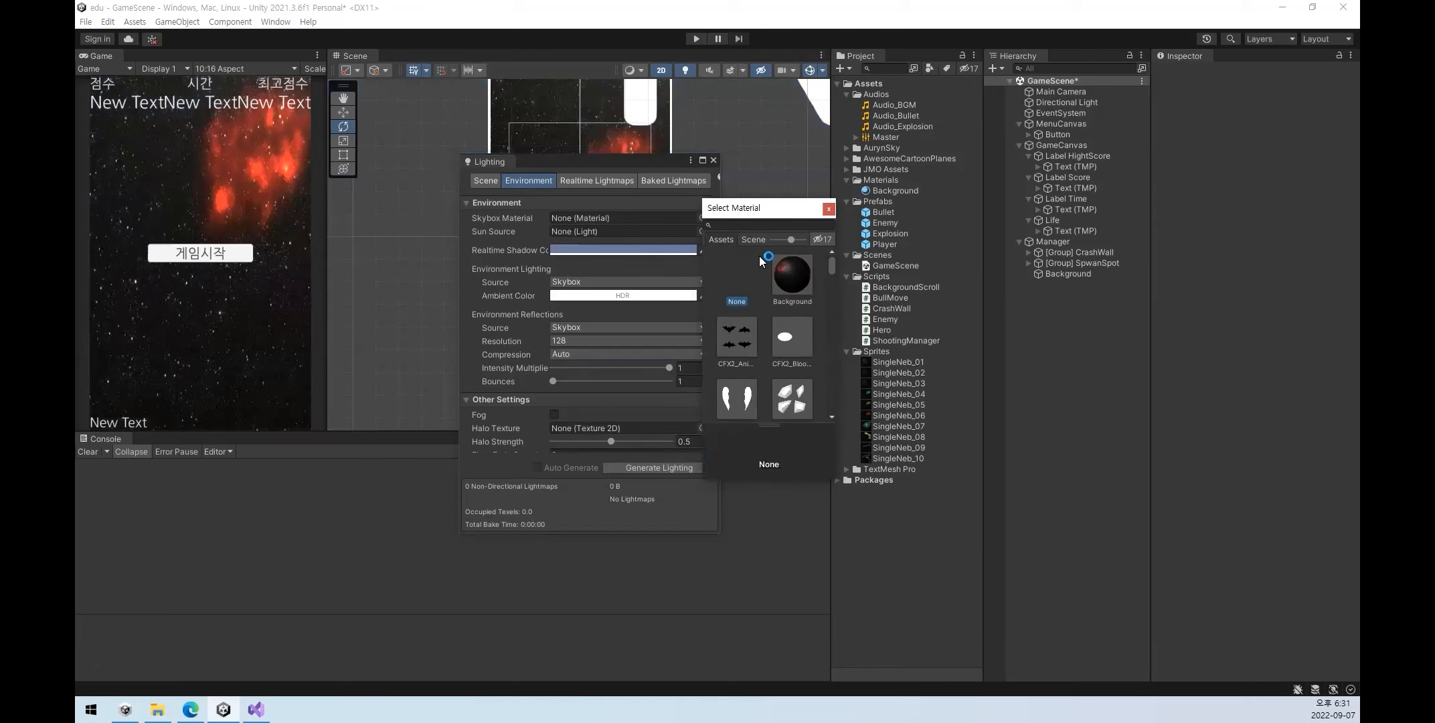
pyautogui.click(828, 208)
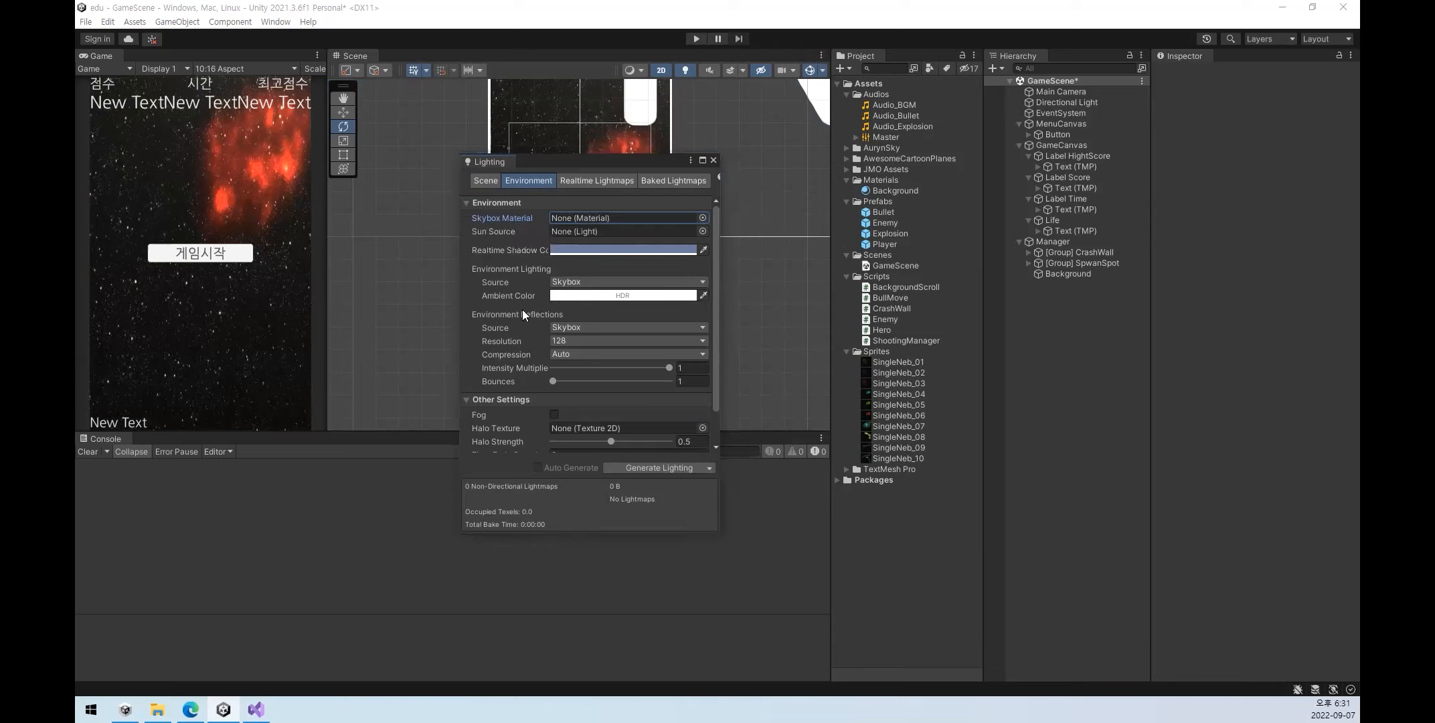
pyautogui.click(716, 160)
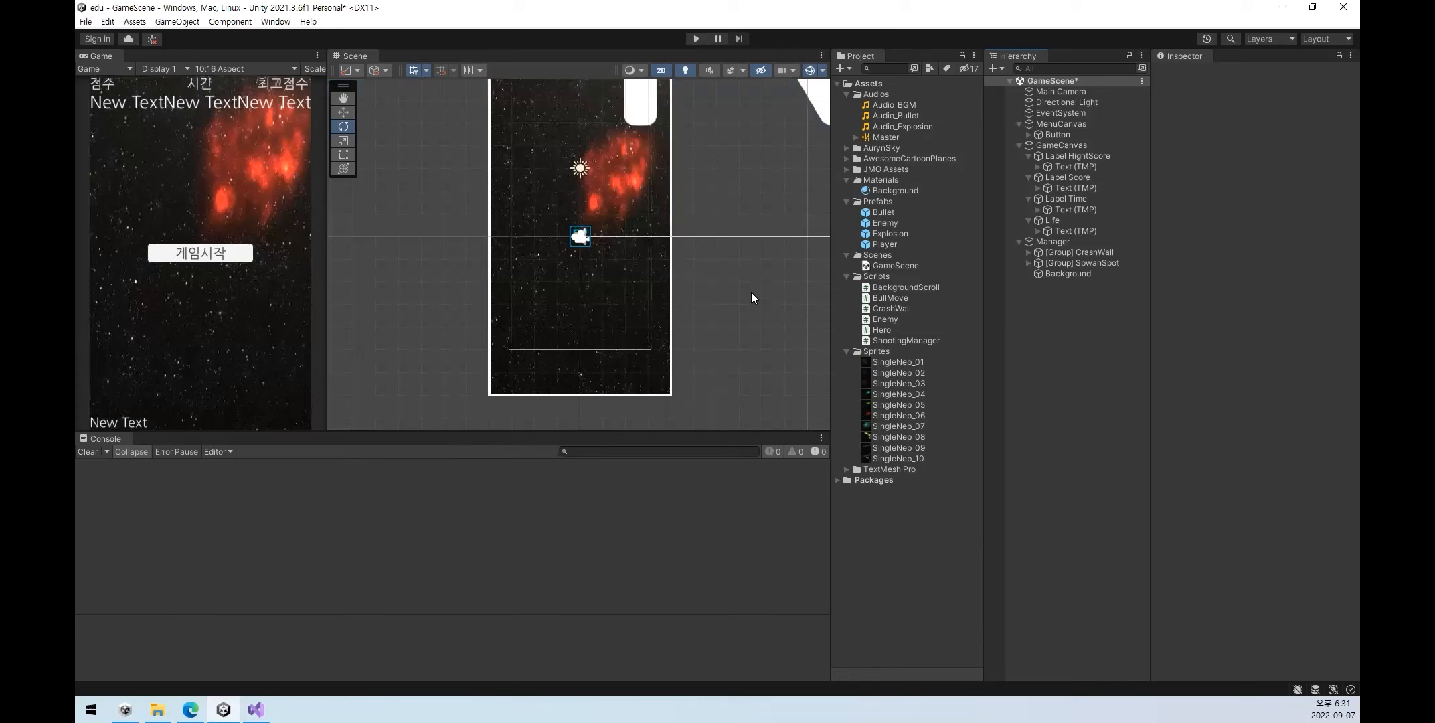
# - Examine the scene without the skybox and select the Background object to review its Mesh Renderer settings
pyautogui.scroll(-3, 726, 223)
pyautogui.hscroll(2, 716, 243)
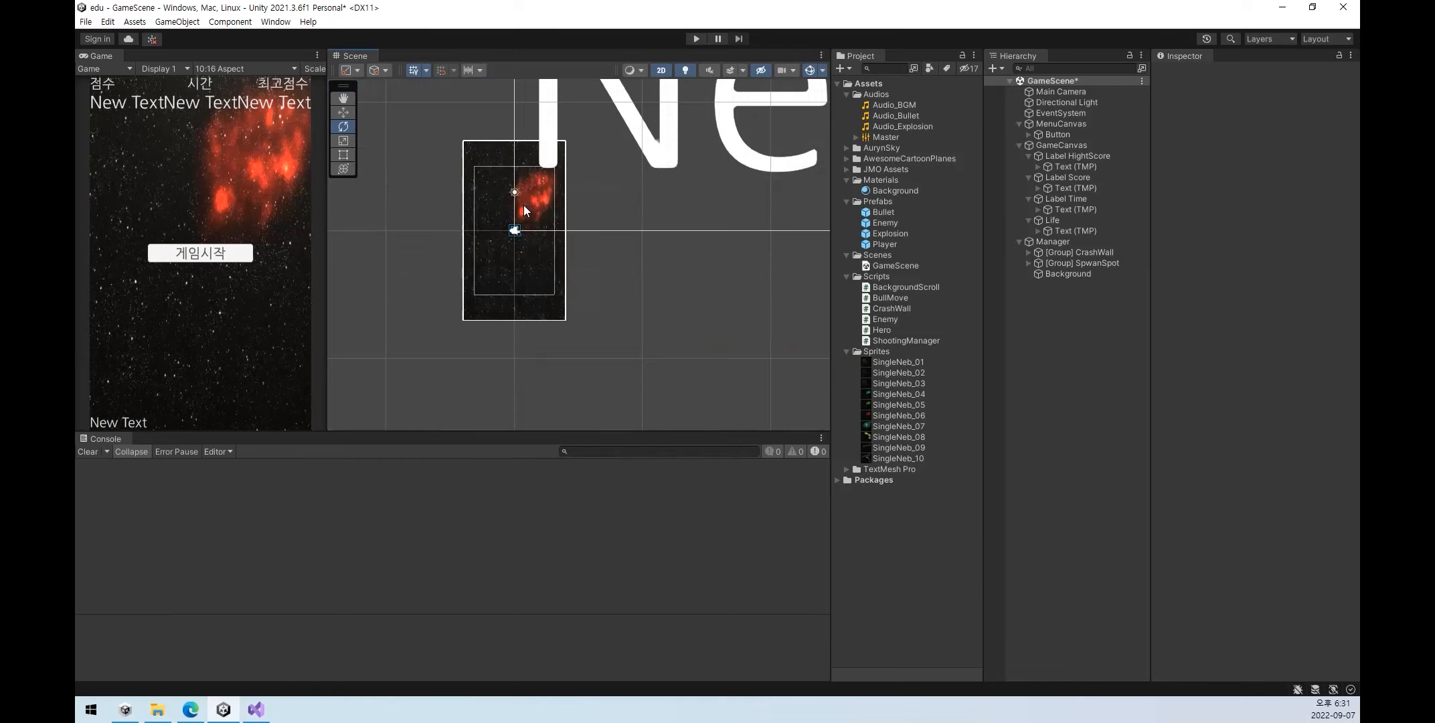
pyautogui.moveTo(485, 263); pyautogui.dragTo(588, 249, button='middle')
pyautogui.scroll(3, 605, 247)
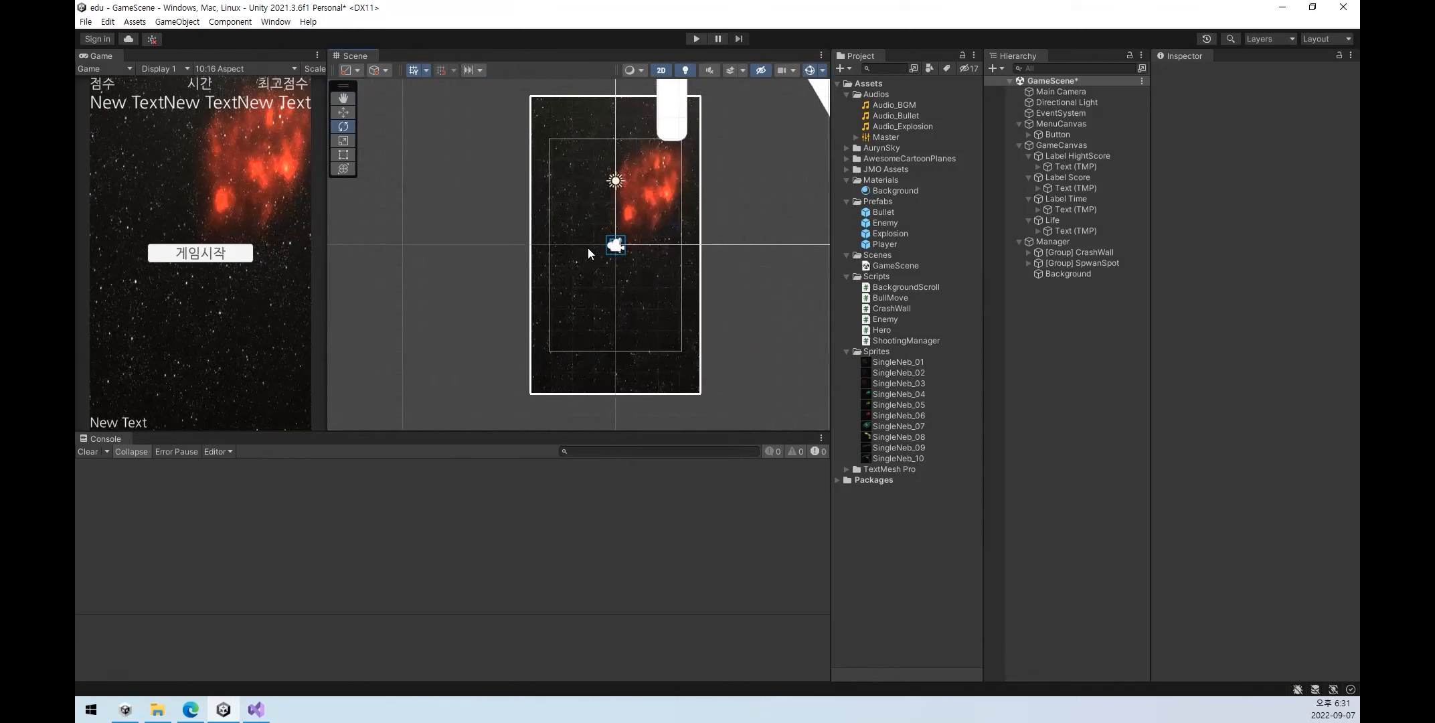
pyautogui.click(1077, 274)
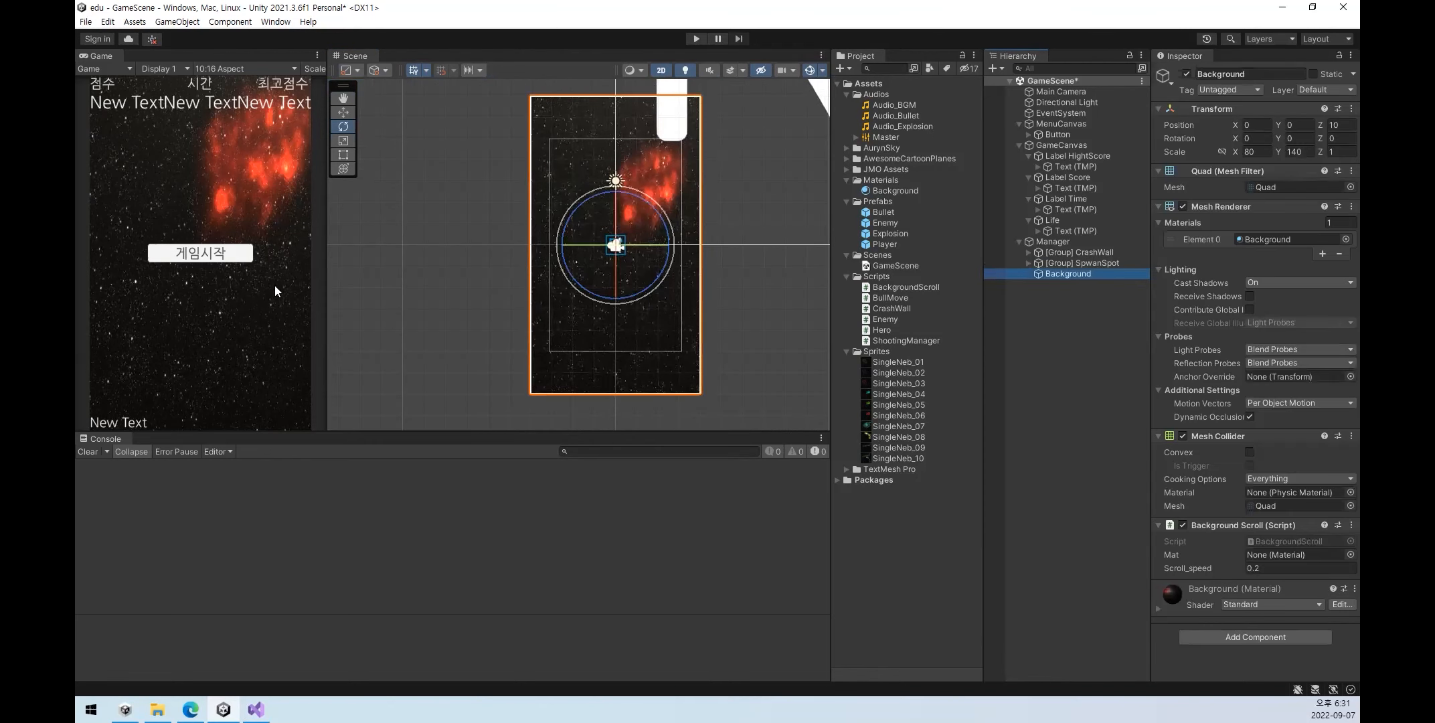
# - Play a round, moving and firing the plane to check the lighting without a skybox, and exit play mode
pyautogui.click(696, 38)
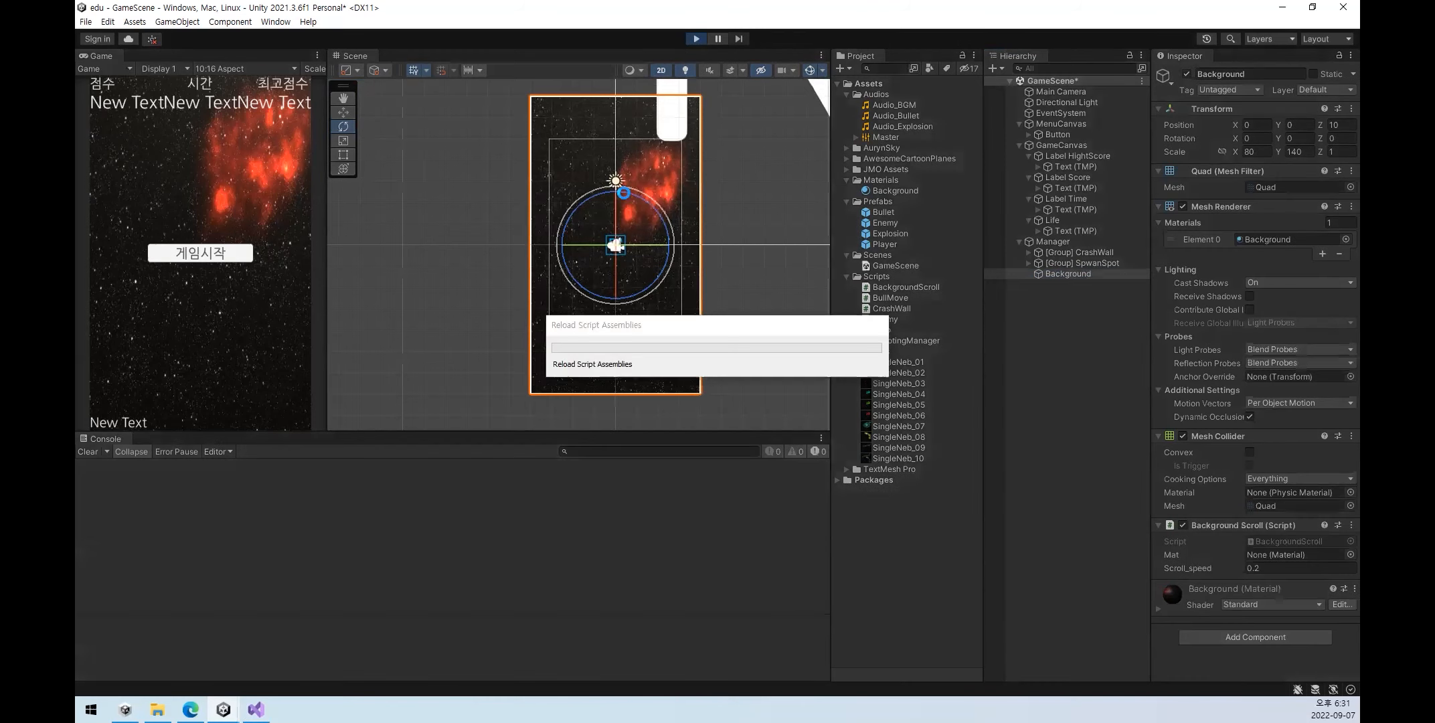
pyautogui.click(218, 254)
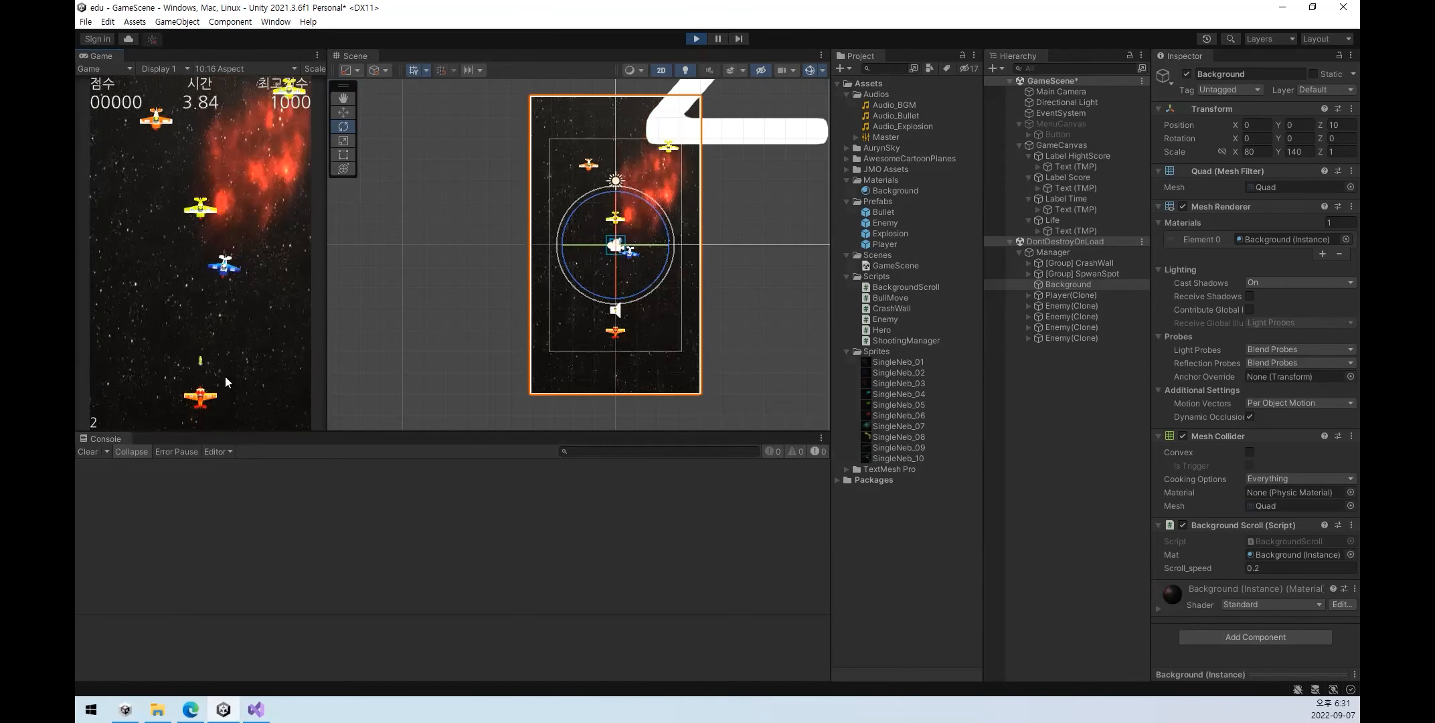
pyautogui.press('space')
pyautogui.press('space')
pyautogui.press('space')
pyautogui.press('space')
pyautogui.press('Left')
pyautogui.press('space')
pyautogui.press('space')
pyautogui.press('Right')
pyautogui.press('space')
pyautogui.press('space')
pyautogui.press('space')
pyautogui.press('Left')
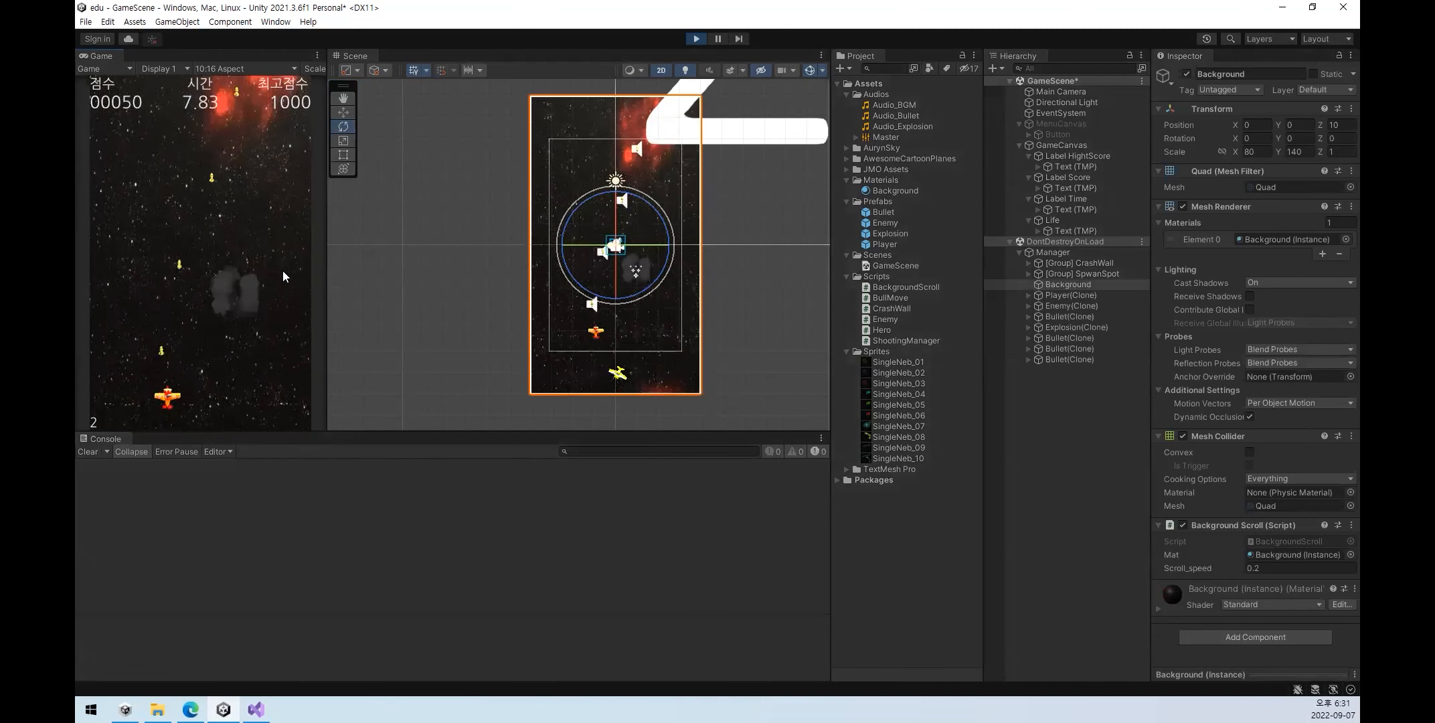
pyautogui.press('Right')
pyautogui.press('Left')
pyautogui.press('Right')
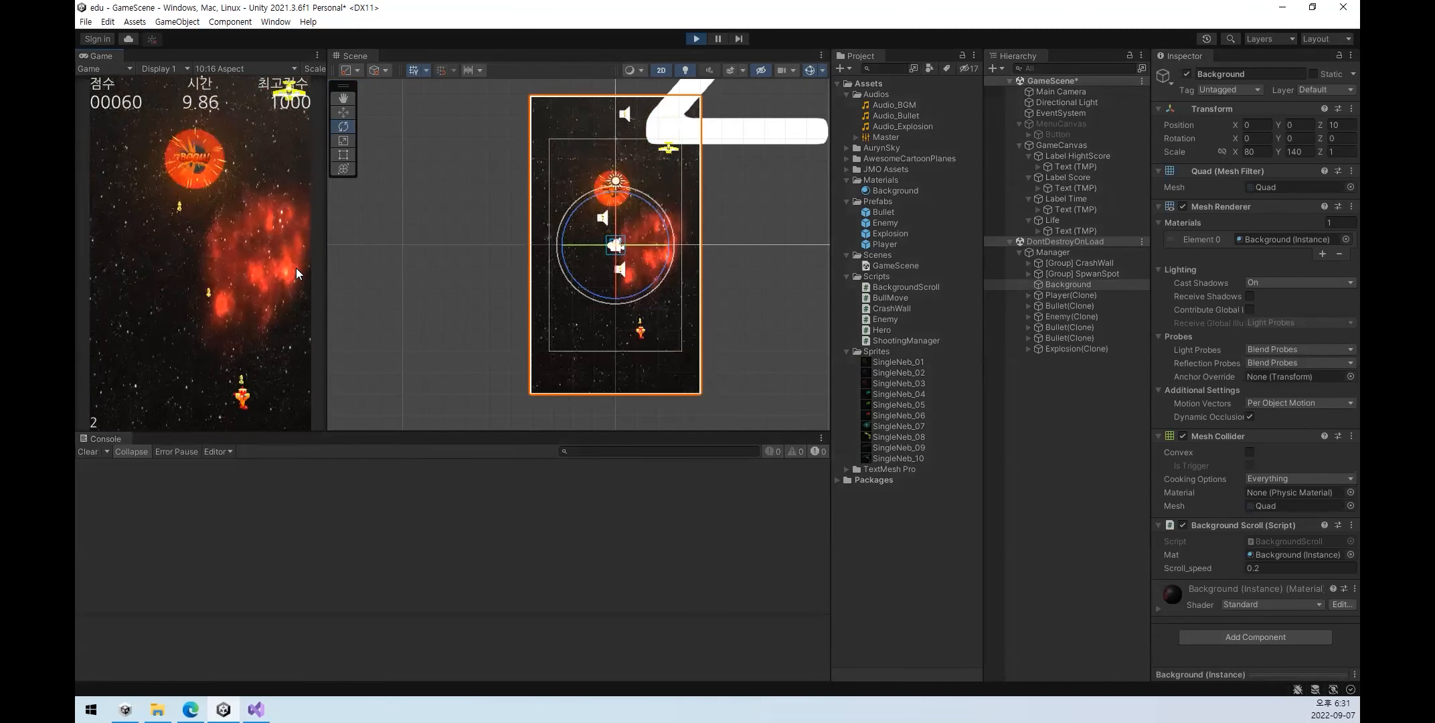
pyautogui.press('Left')
pyautogui.press('Right')
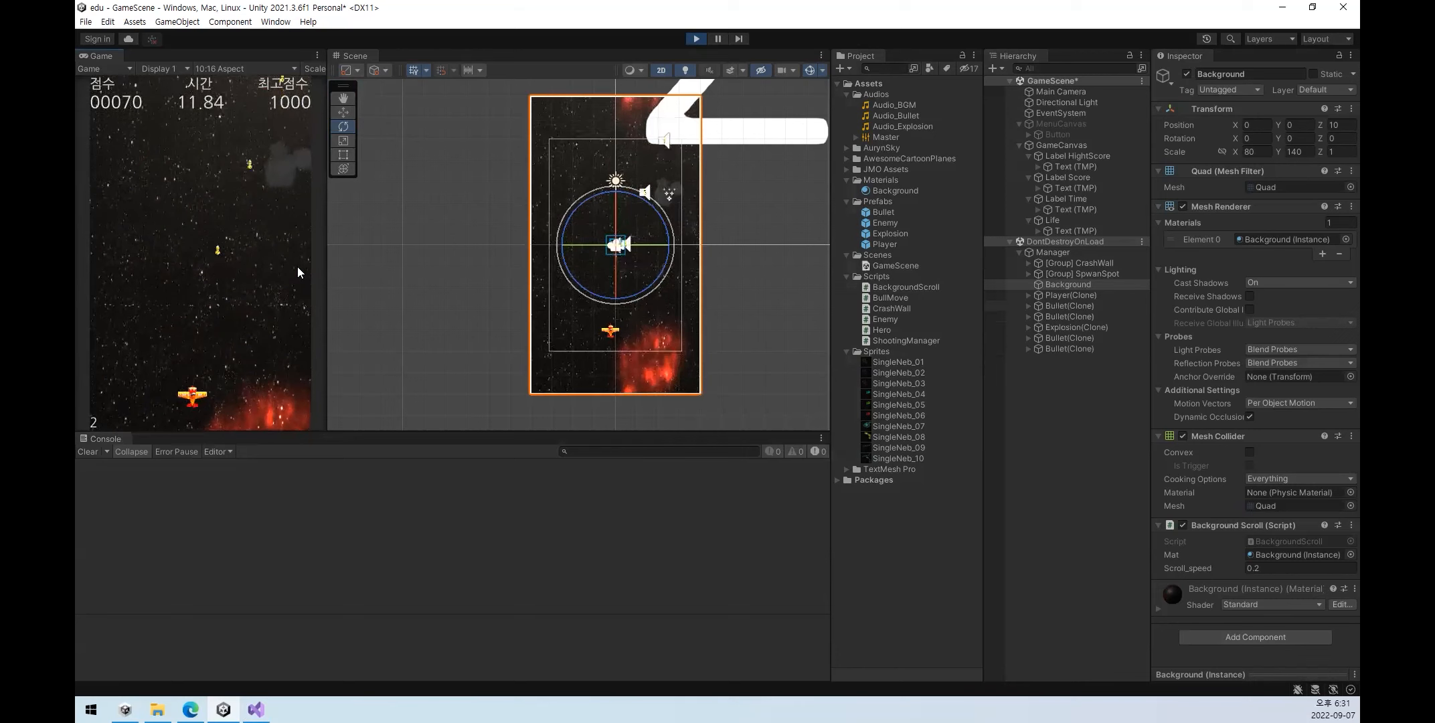
pyautogui.press('Up')
pyautogui.press('space')
pyautogui.press('Left')
pyautogui.press('Right')
pyautogui.press('Up')
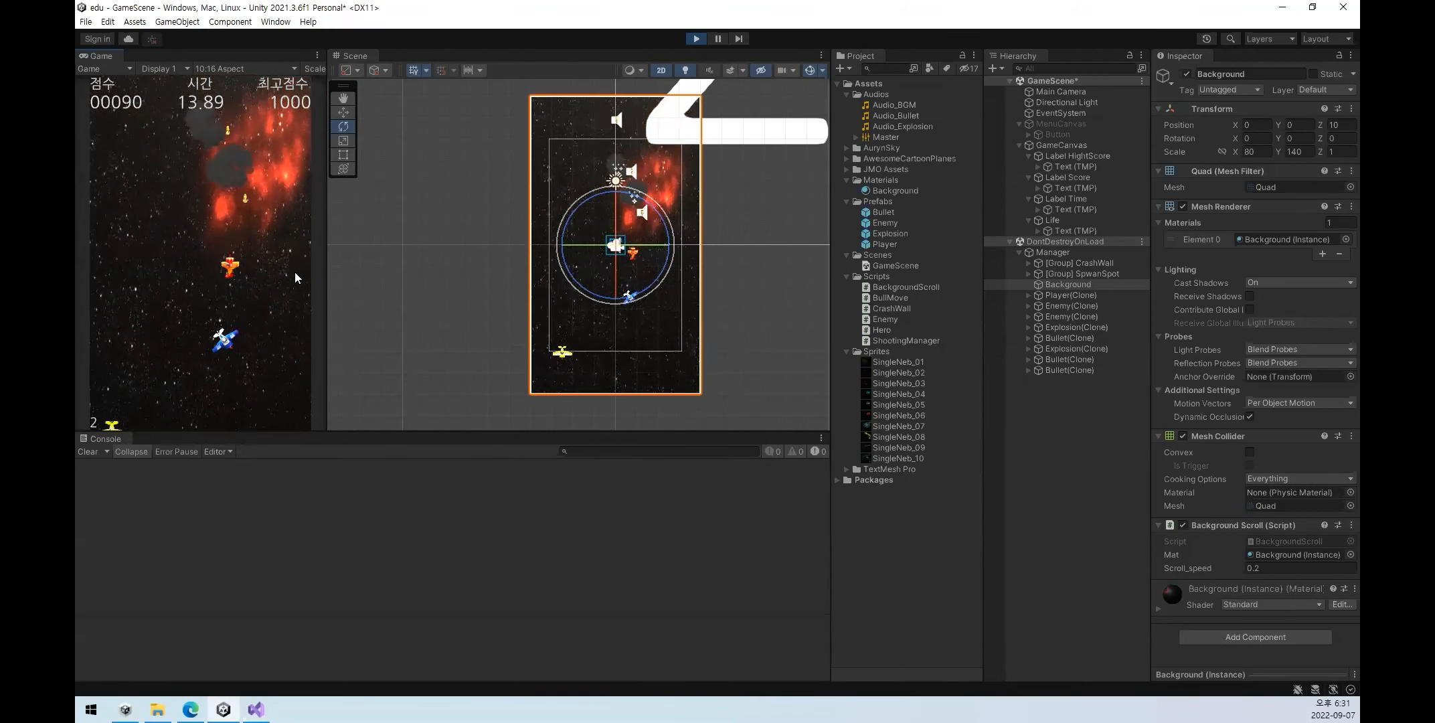
pyautogui.press('Left')
pyautogui.press('Down')
pyautogui.press('Right')
pyautogui.press('Up')
pyautogui.press('Left')
pyautogui.press('Down')
pyautogui.press('Right')
pyautogui.press('Right')
pyautogui.press('Up')
pyautogui.press('Left')
pyautogui.press('Down')
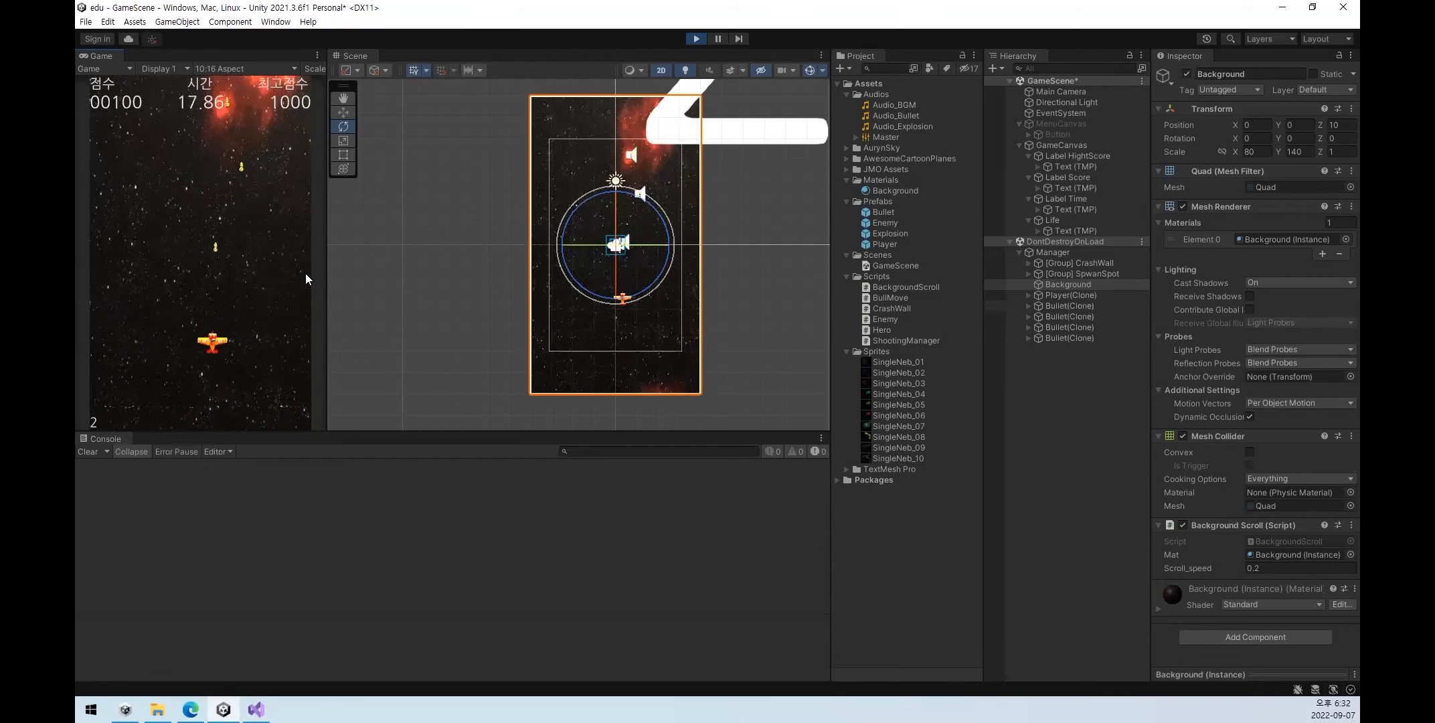
pyautogui.press('Right')
pyautogui.press('Up')
pyautogui.press('Down')
pyautogui.press('Right')
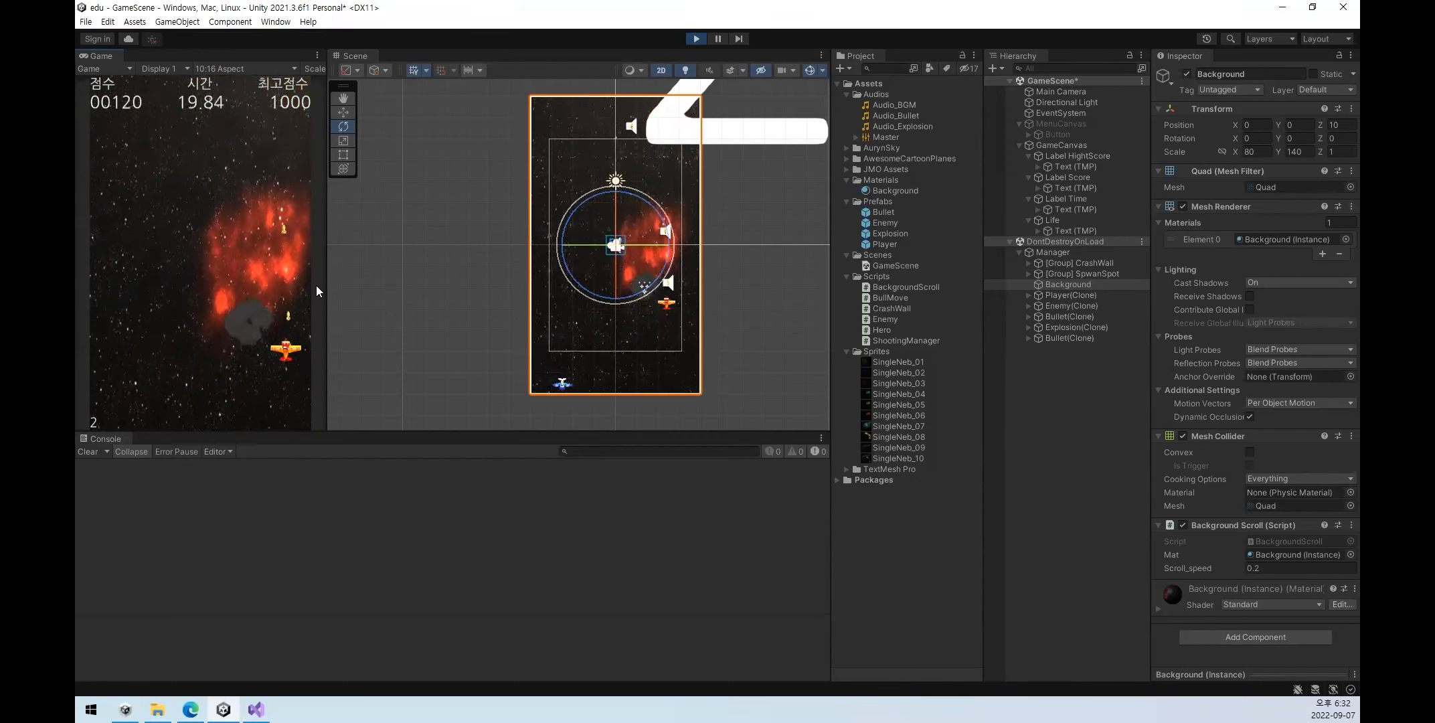
pyautogui.press('Left')
pyautogui.press('Right')
pyautogui.press('Up')
pyautogui.press('Left')
pyautogui.press('Down')
pyautogui.press('Up')
pyautogui.press('Down')
pyautogui.press('Down')
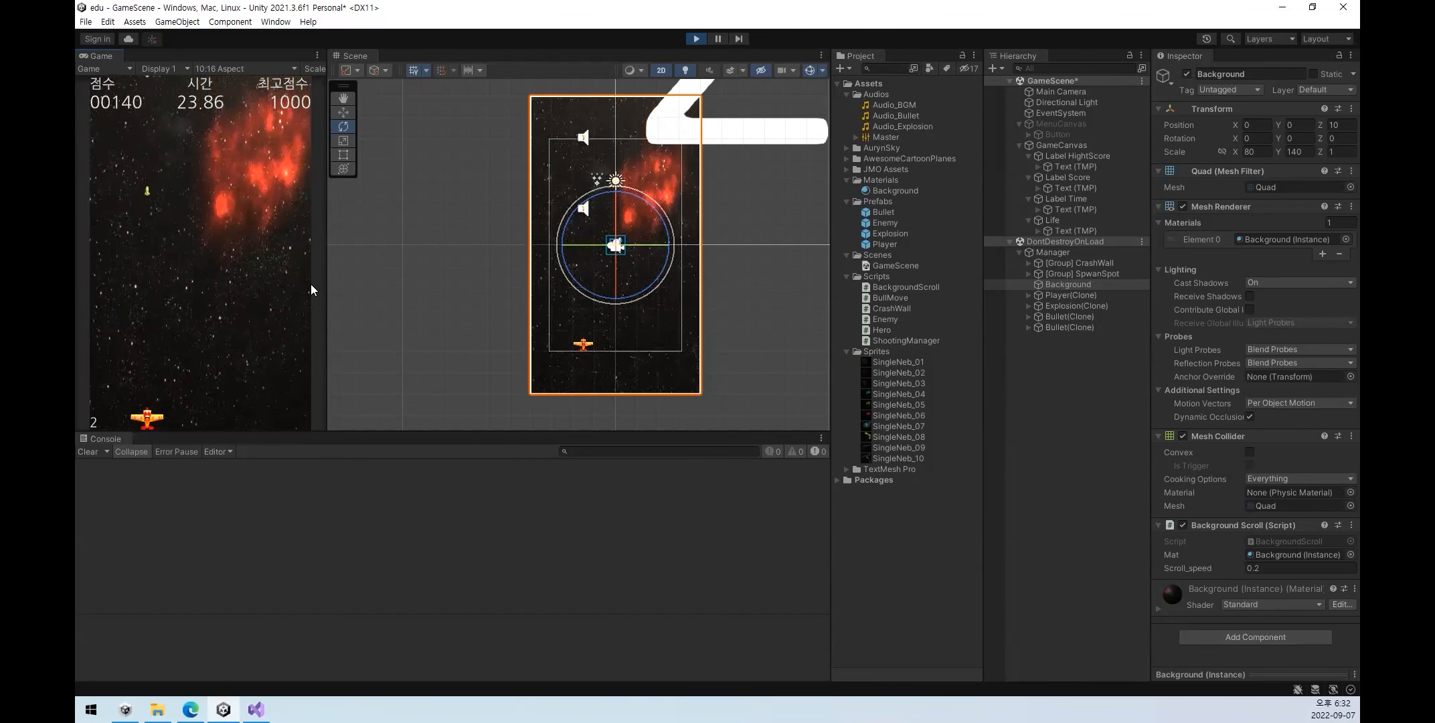
pyautogui.click(695, 40)
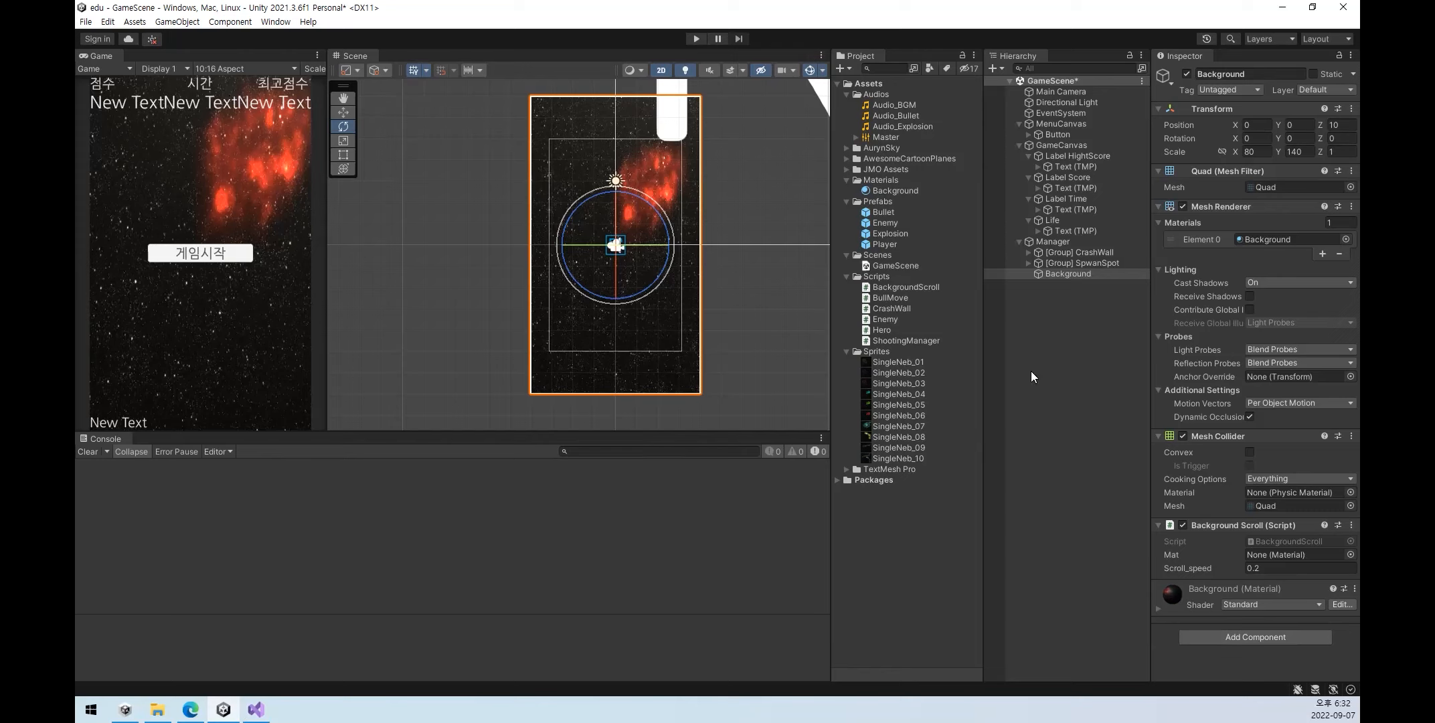
# - Open the Player prefab for editing and turn off 2D view to inspect the plane in perspective
pyautogui.click(894, 243)
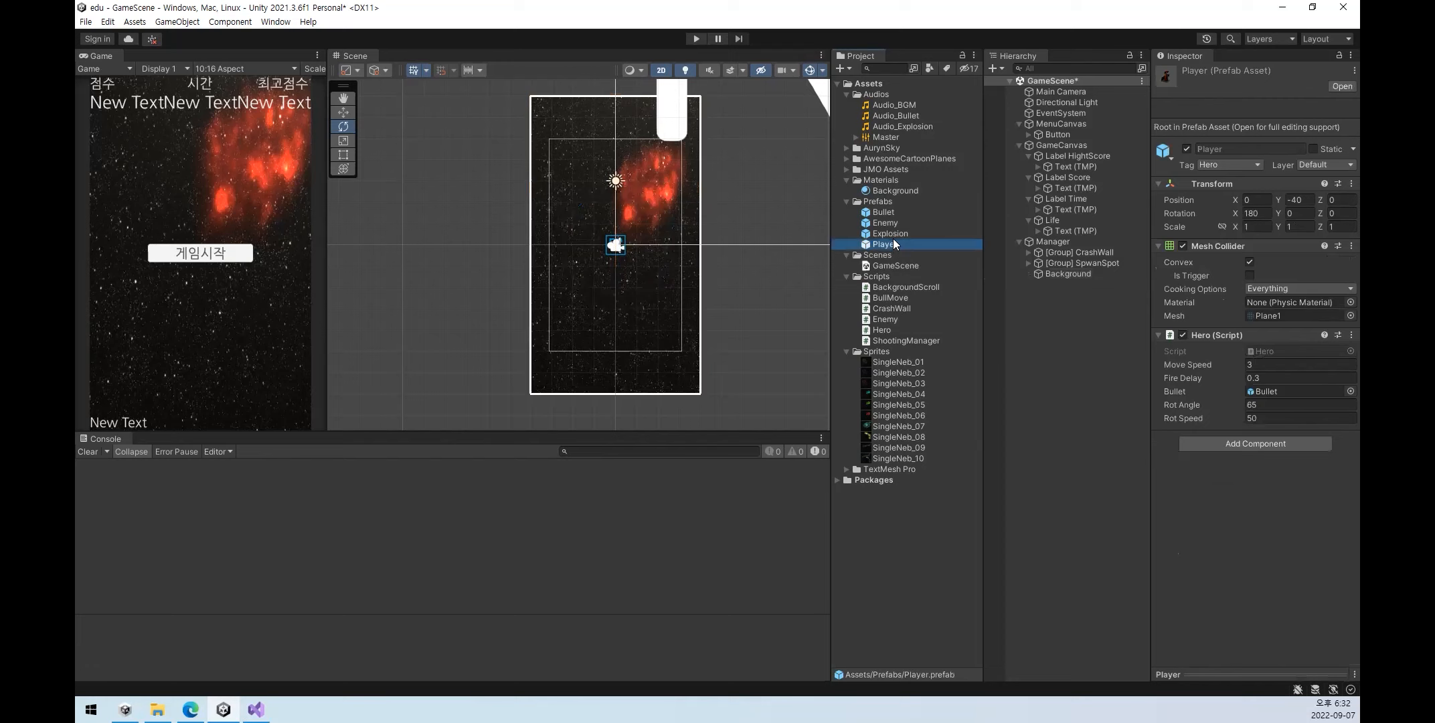
pyautogui.doubleClick(892, 241)
pyautogui.moveTo(462, 304); pyautogui.dragTo(518, 334, button='middle')
pyautogui.click(661, 88)
pyautogui.keyDown('alt'); pyautogui.moveTo(602, 294); pyautogui.dragTo(645, 290); pyautogui.keyUp('alt')
pyautogui.moveTo(645, 291); pyautogui.dragTo(848, 302, button='right')
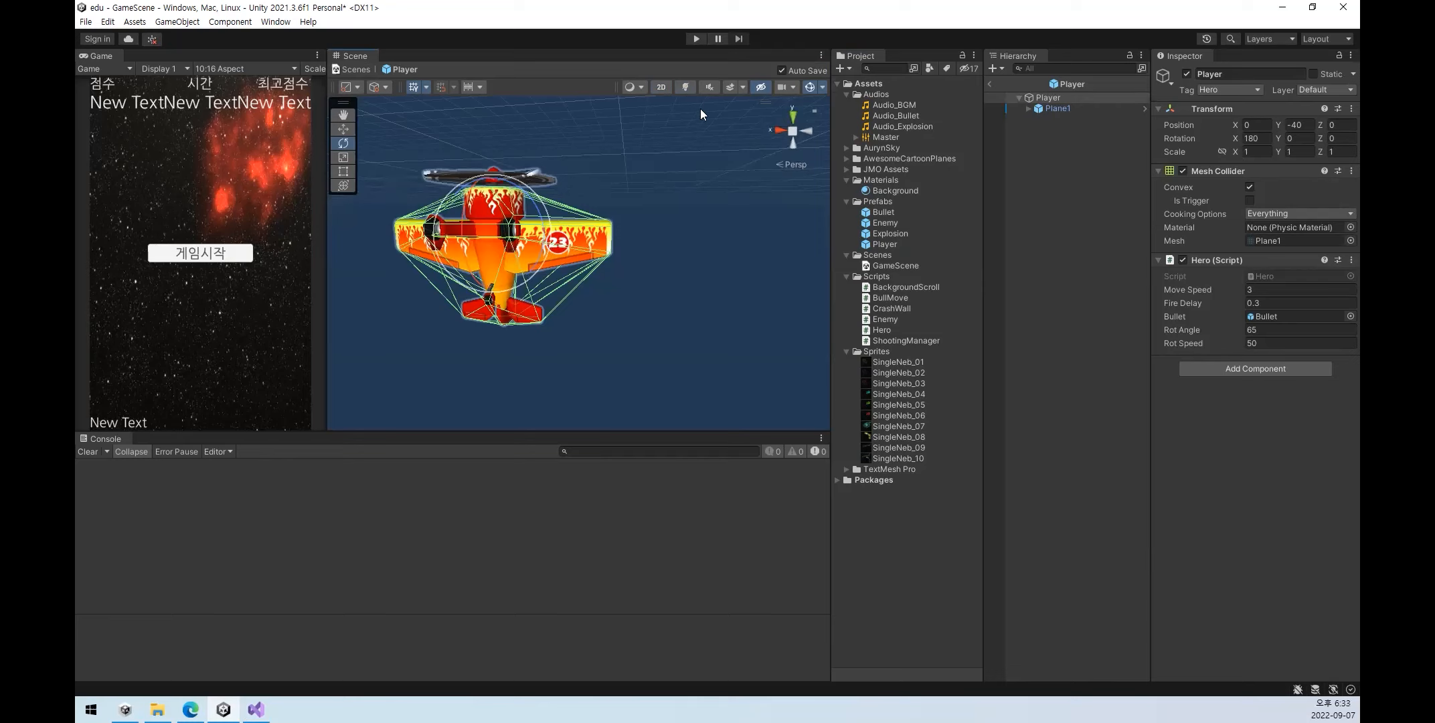
# - Examine the Player plane in perspective from several angles and return from prefab editing to GameScene
pyautogui.moveTo(742, 236); pyautogui.dragTo(673, 229, button='right')
pyautogui.keyDown('alt'); pyautogui.moveTo(672, 229); pyautogui.dragTo(687, 222); pyautogui.keyUp('alt')
pyautogui.moveTo(688, 222); pyautogui.dragTo(539, 234, button='middle')
pyautogui.moveTo(602, 245); pyautogui.dragTo(394, 253, button='right')
pyautogui.moveTo(712, 256); pyautogui.dragTo(525, 261, button='middle')
pyautogui.moveTo(654, 269); pyautogui.dragTo(519, 273, button='right')
pyautogui.moveTo(664, 280); pyautogui.dragTo(605, 271, button='middle')
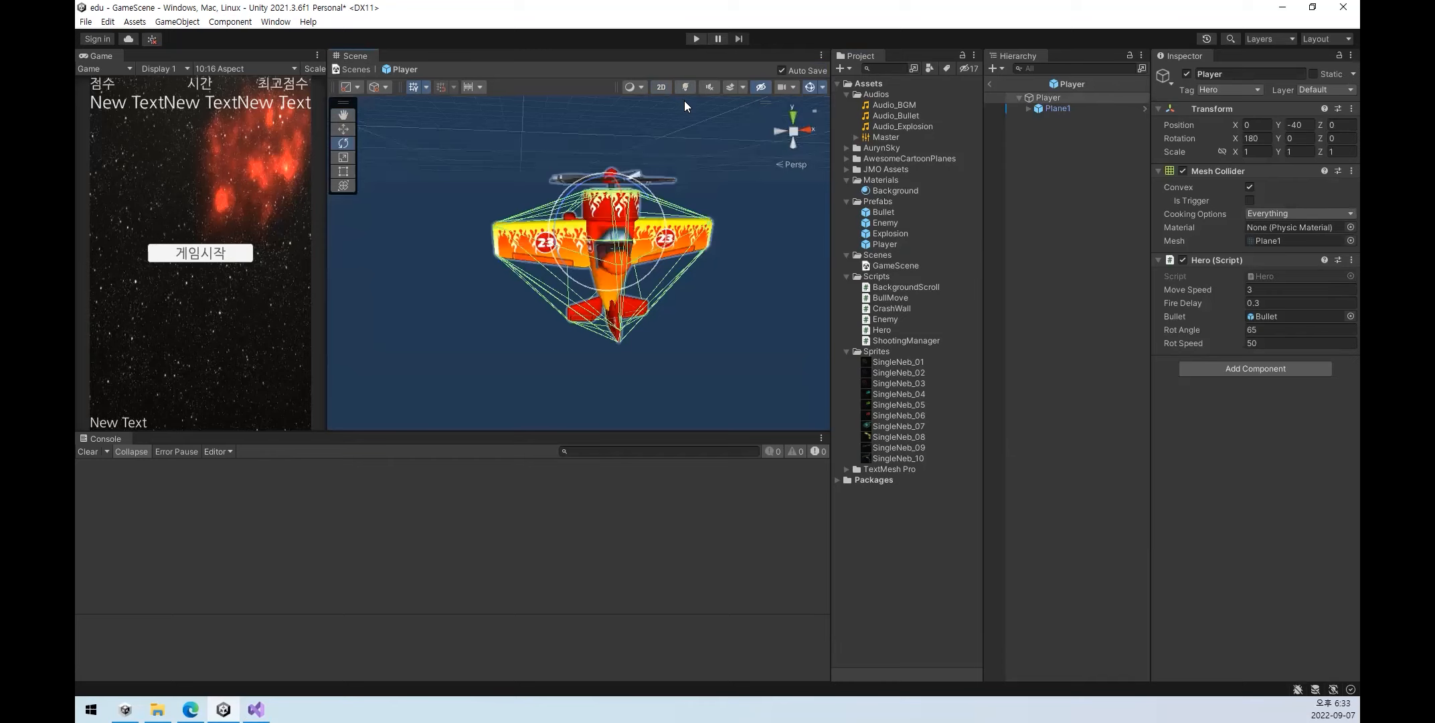
pyautogui.click(991, 84)
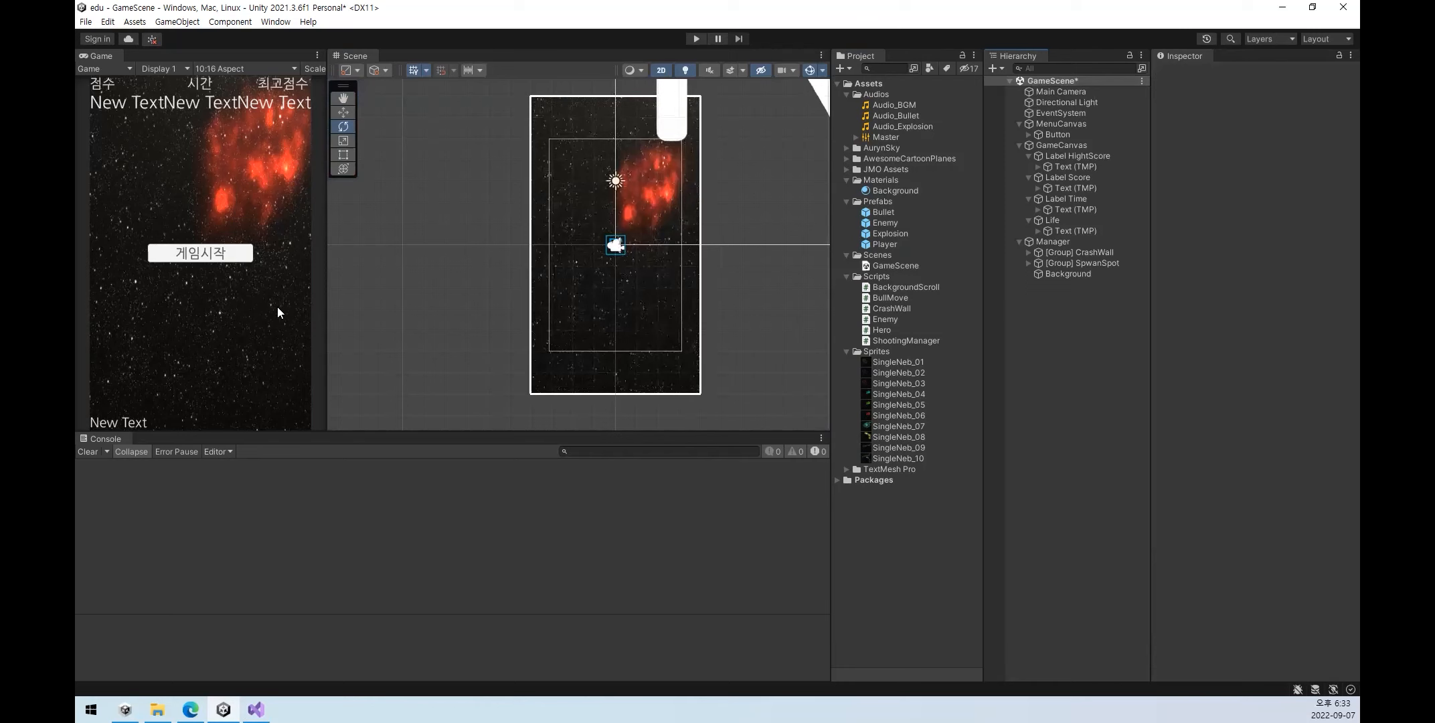
# - Compare the Main Camera's Perspective and Orthographic projections by switching between them, ending on Orthographic
pyautogui.click(1061, 92)
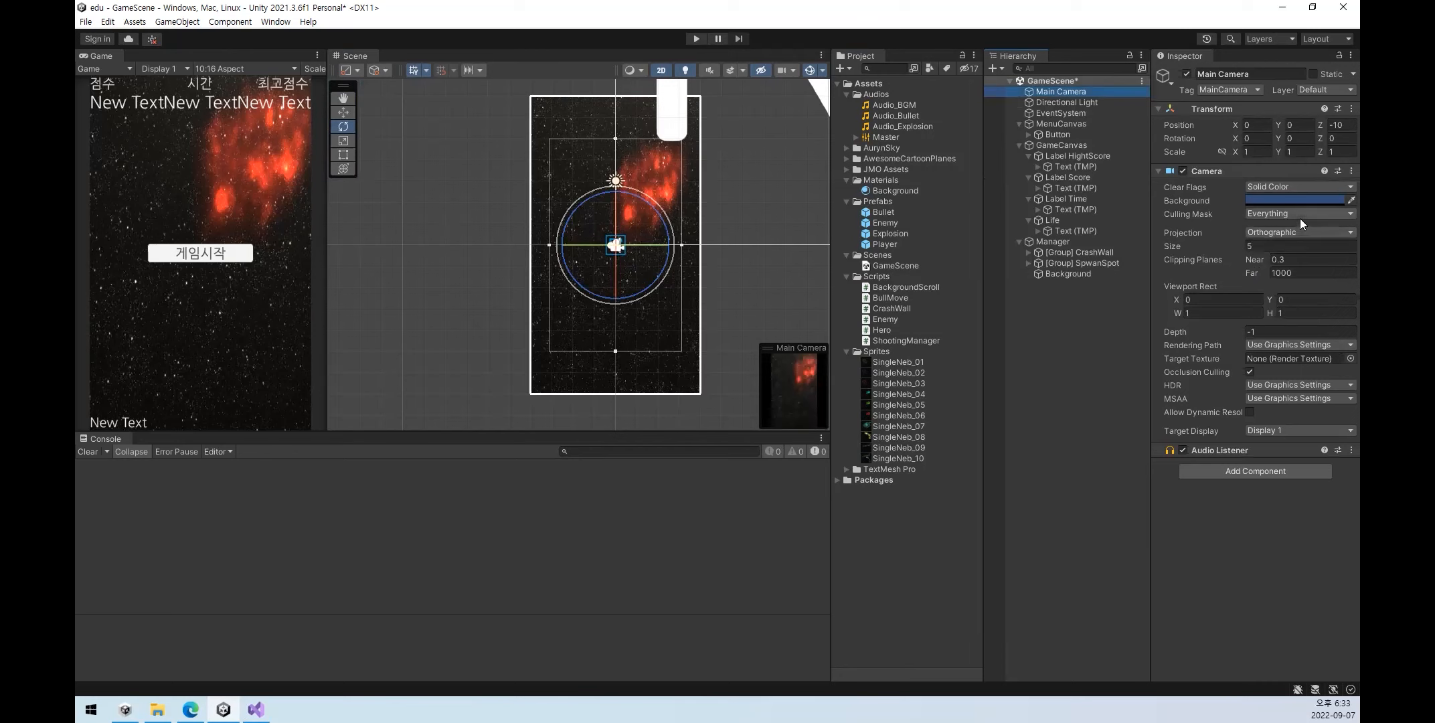
pyautogui.click(1285, 233)
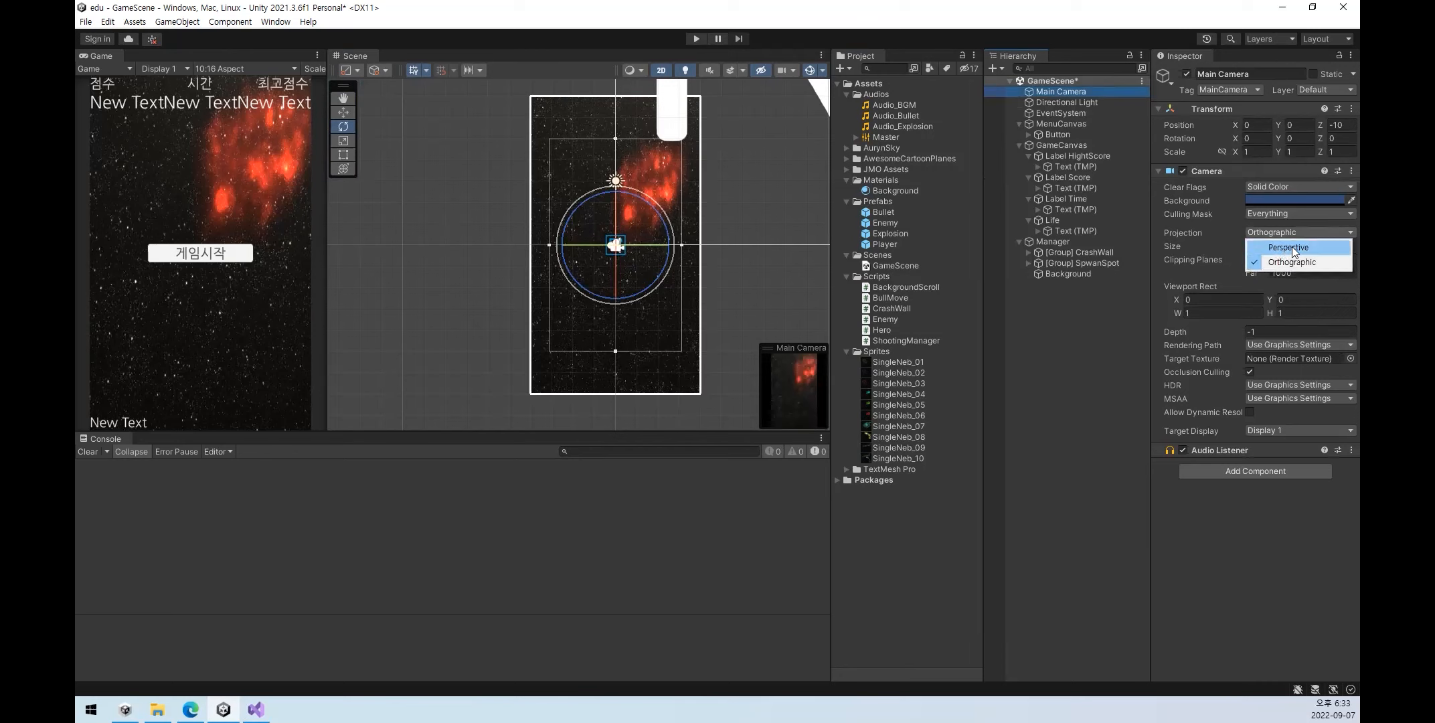
pyautogui.click(1274, 249)
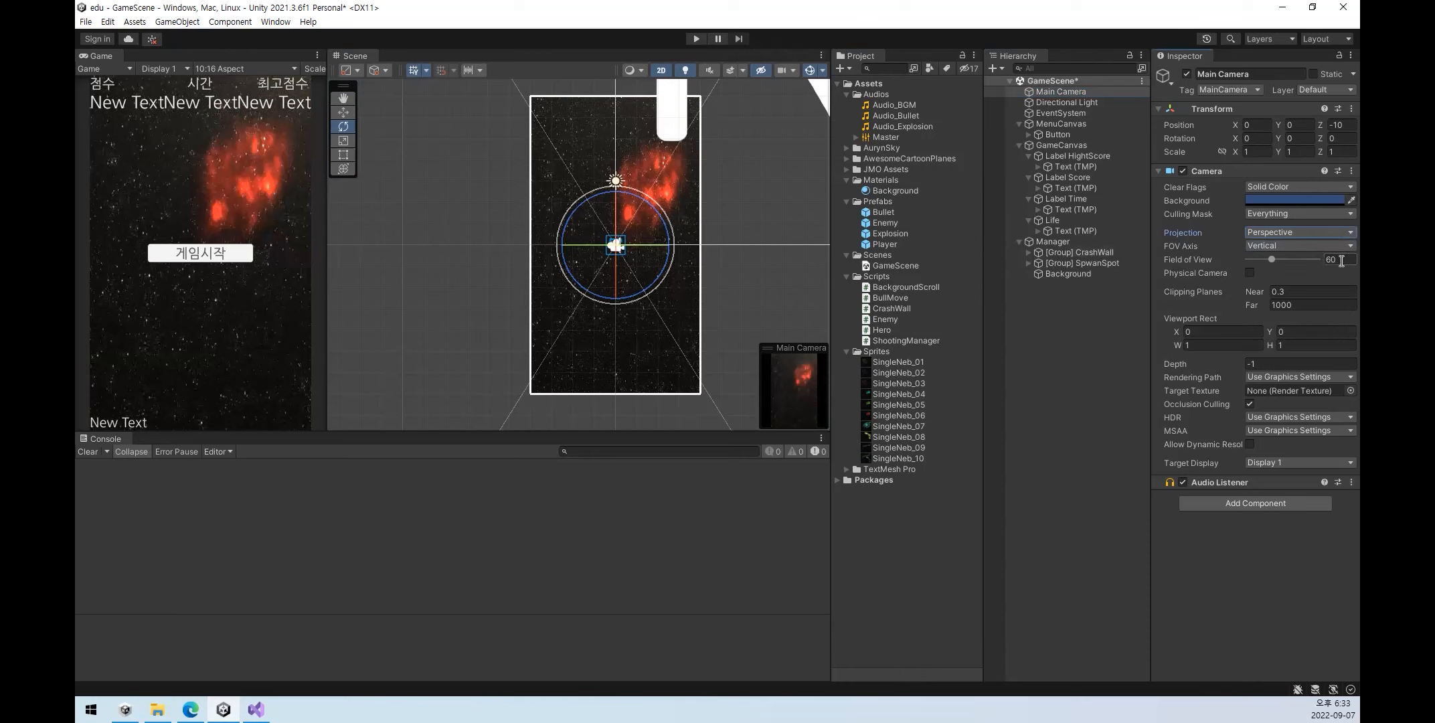
pyautogui.press('w')
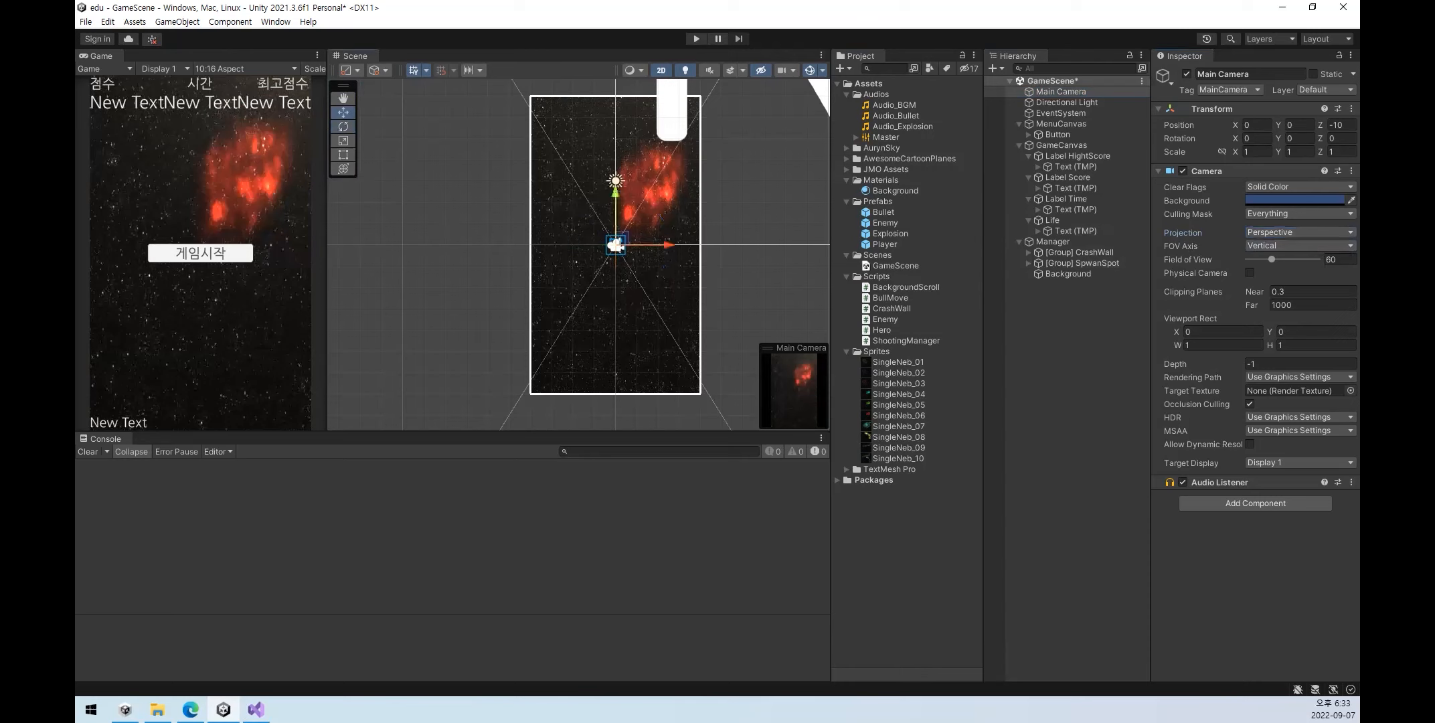
pyautogui.click(1283, 234)
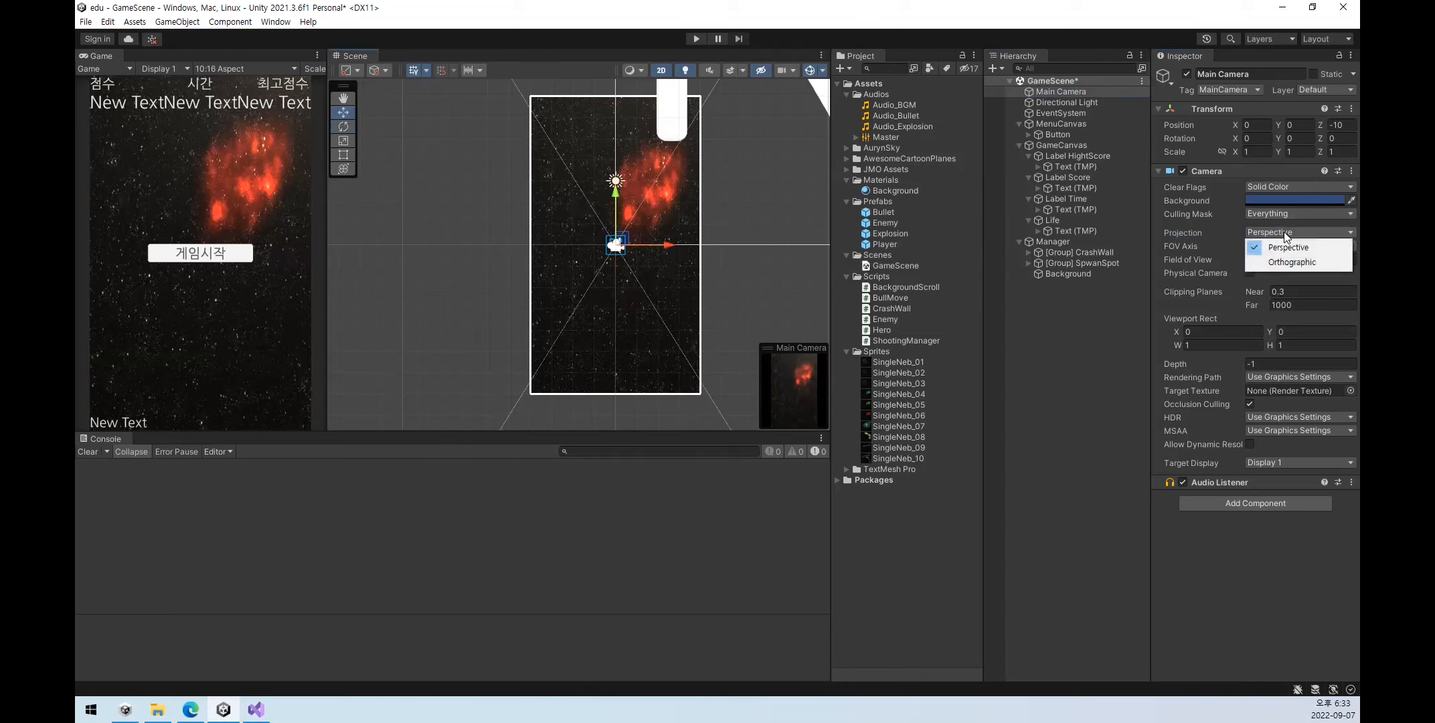
pyautogui.click(1283, 261)
pyautogui.click(1281, 234)
pyautogui.click(1281, 248)
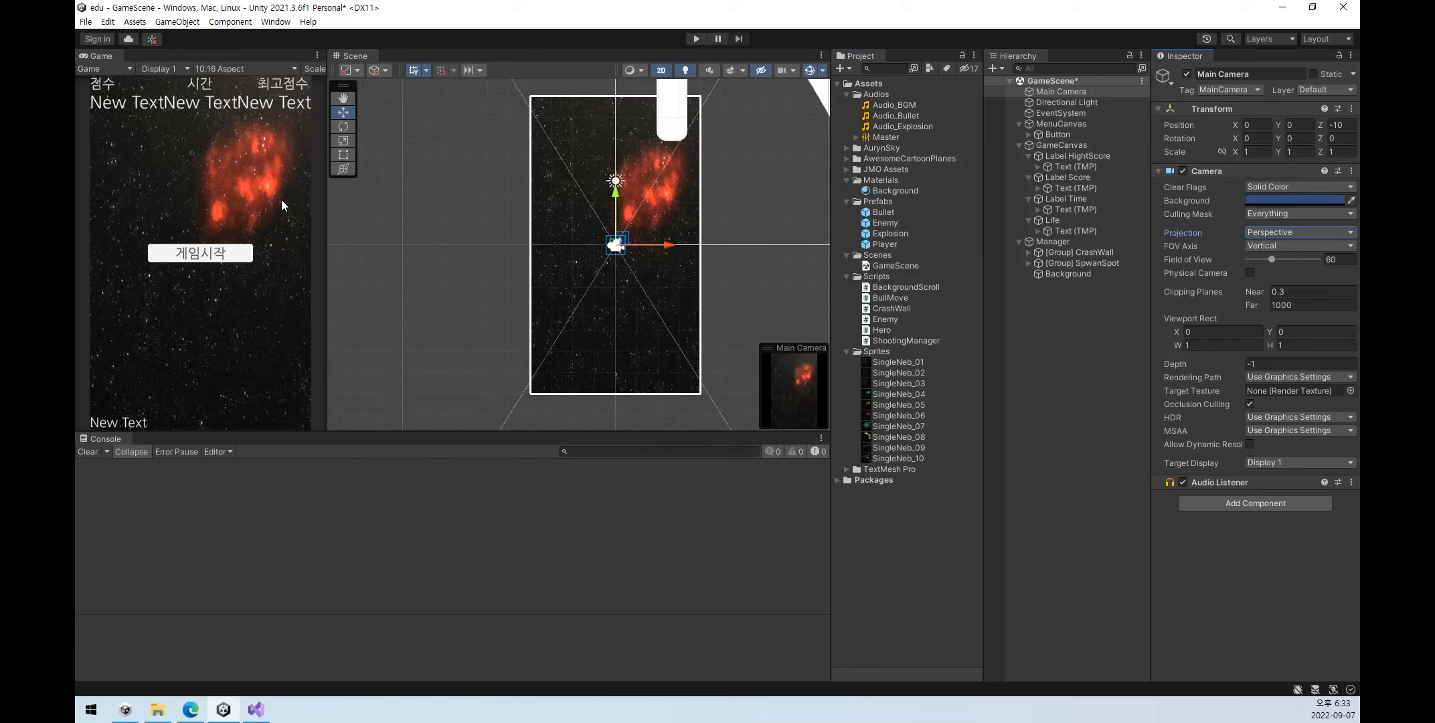
pyautogui.click(1282, 232)
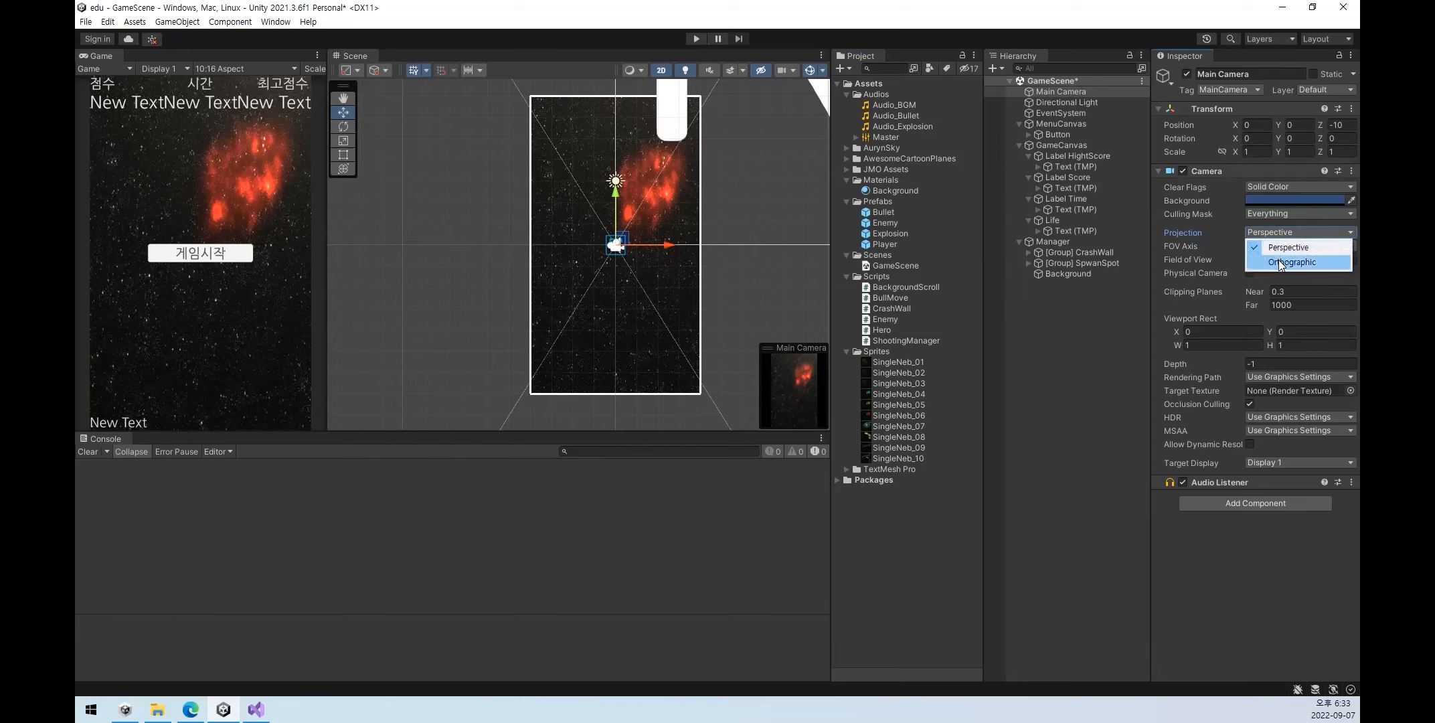
pyautogui.click(1279, 261)
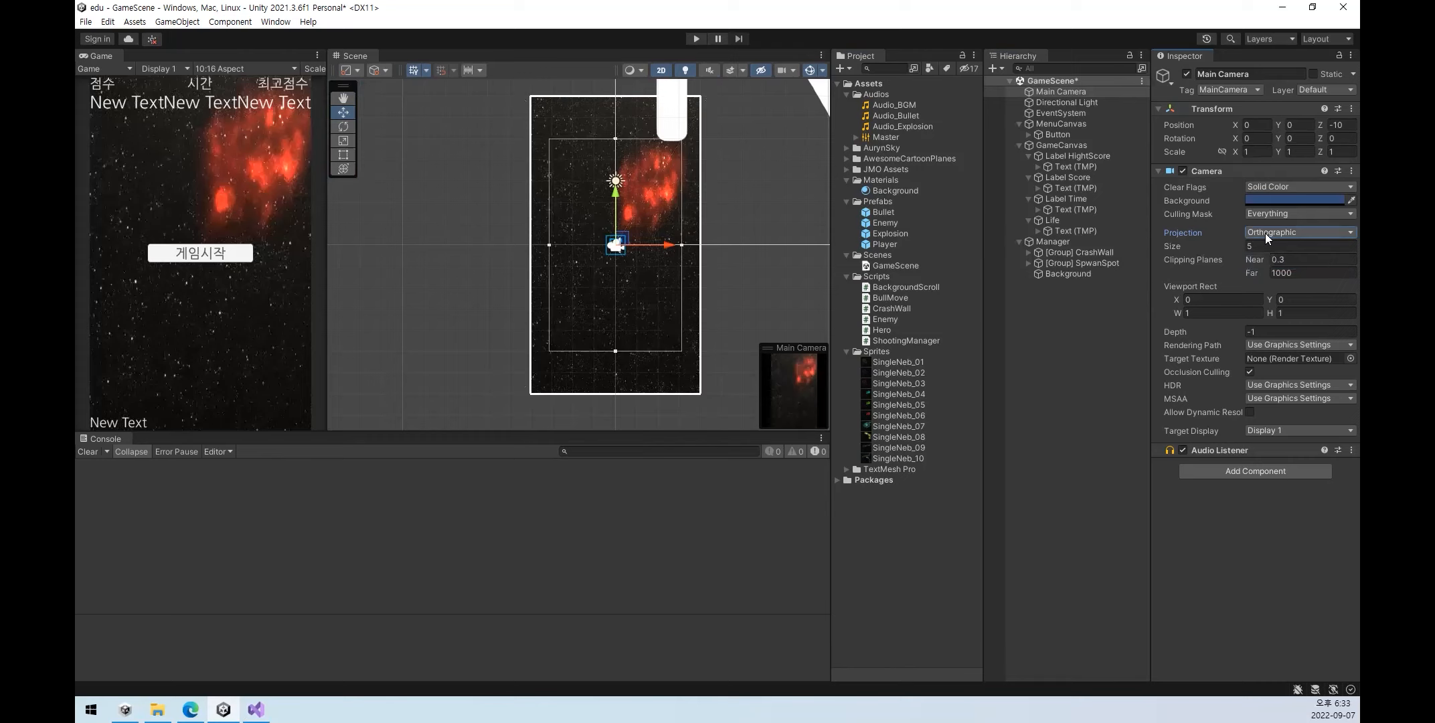
# - Switch the Main Camera's projection to Perspective, play a round while moving the plane, and exit play mode
pyautogui.click(1264, 233)
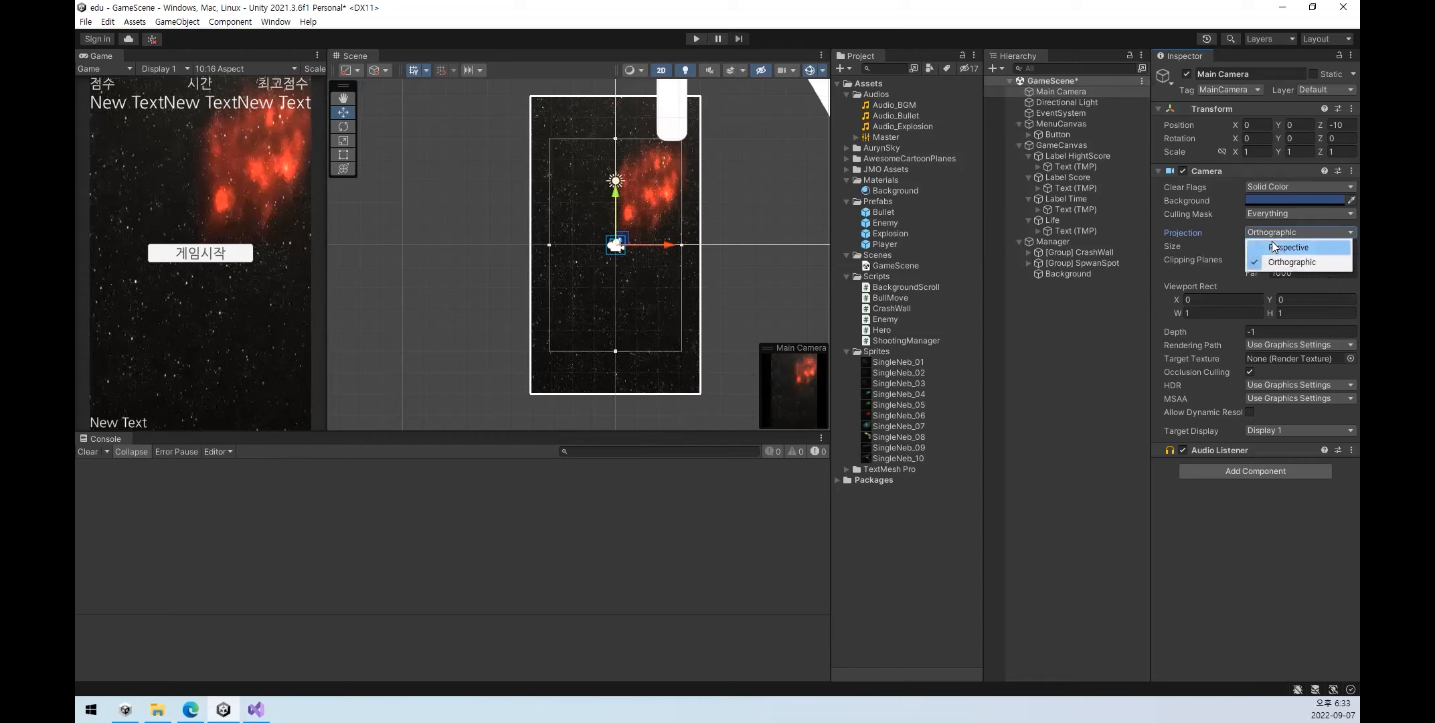
pyautogui.click(1281, 247)
pyautogui.click(696, 38)
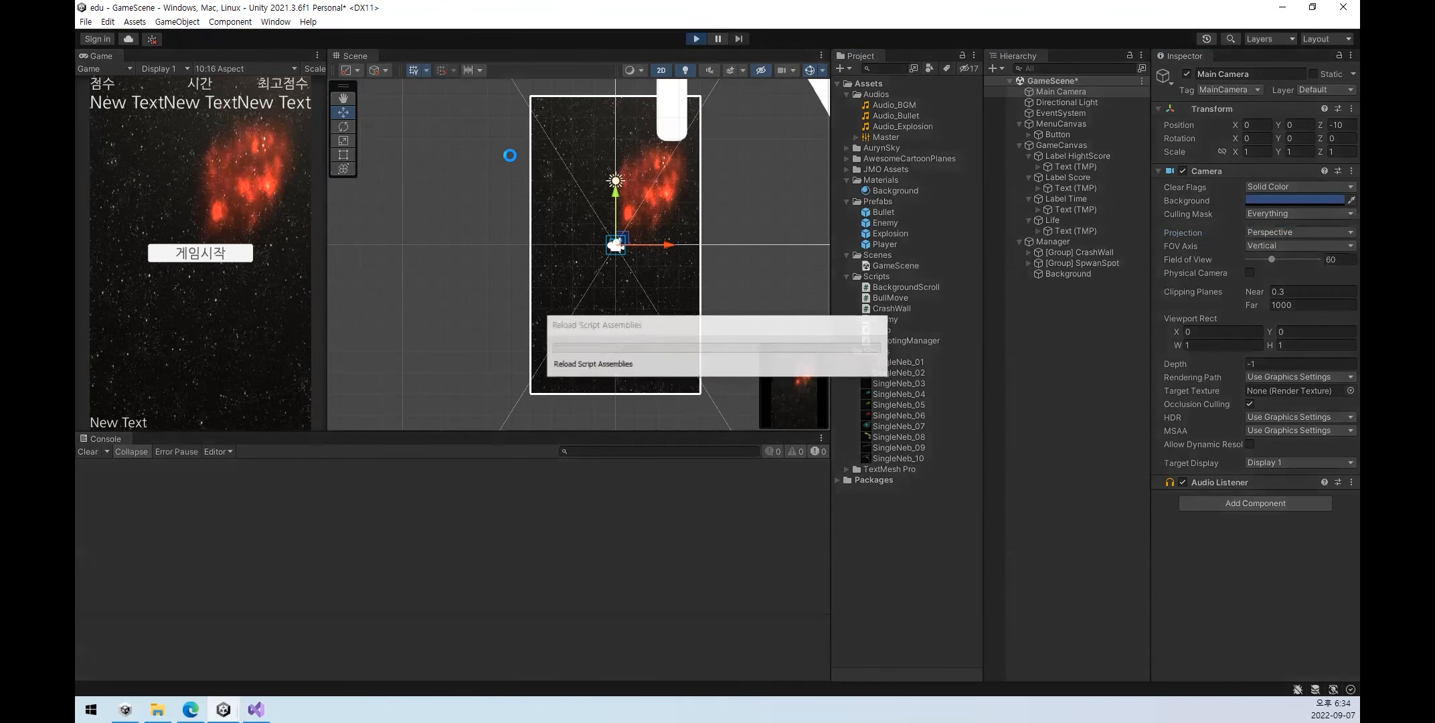
pyautogui.click(222, 258)
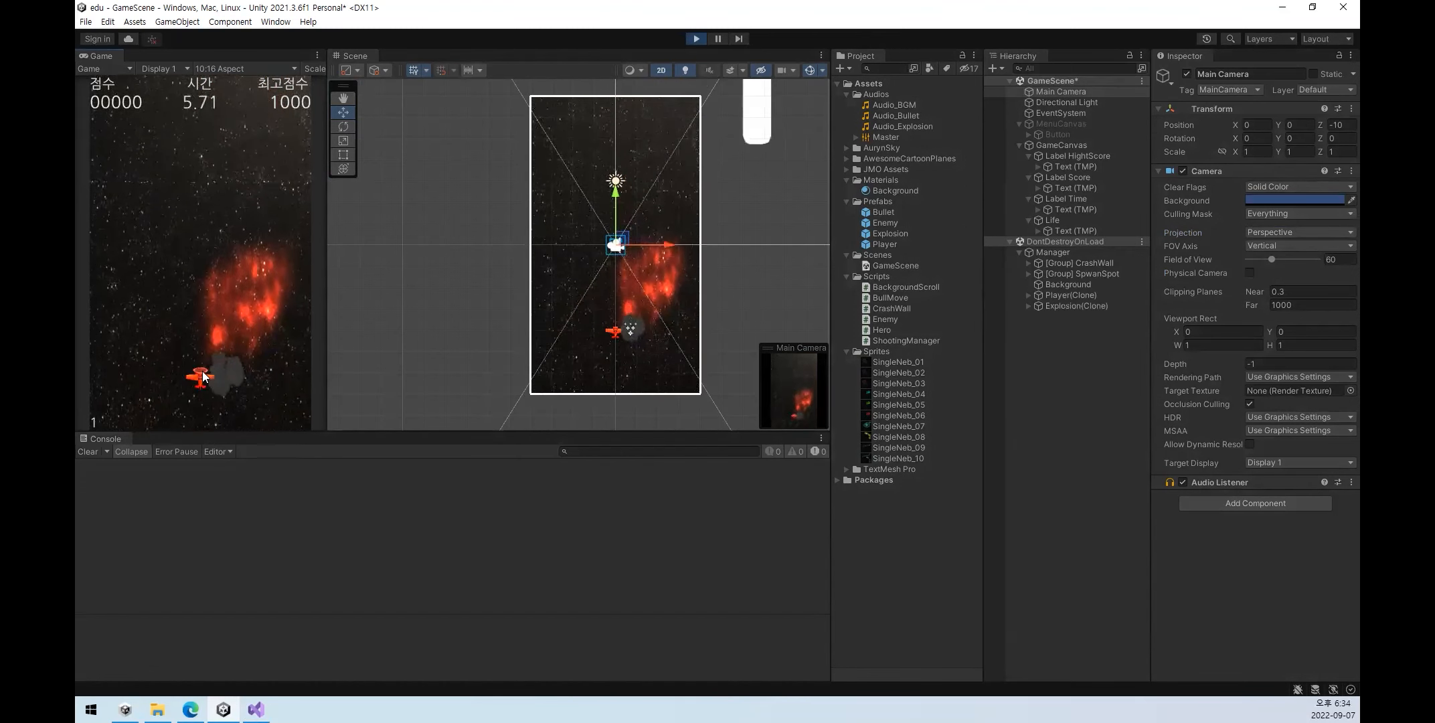
pyautogui.press('Left')
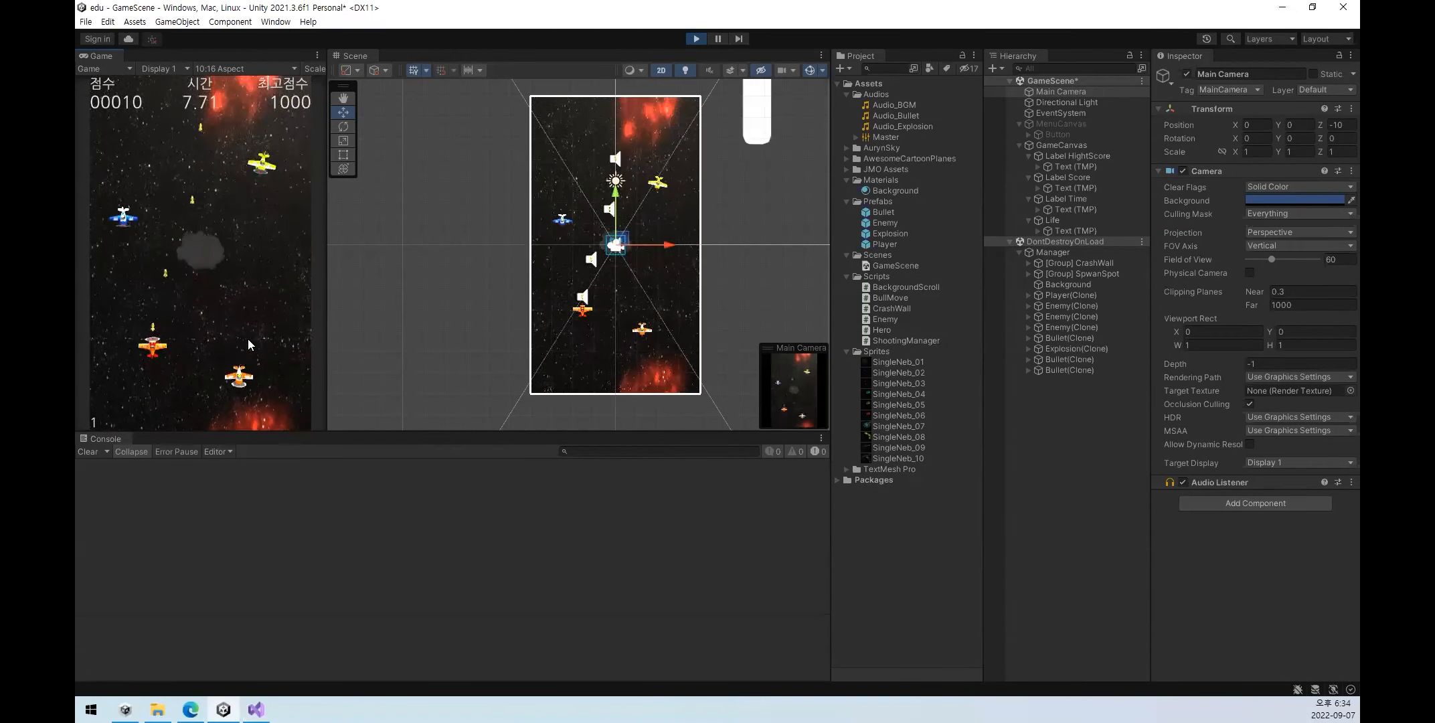
pyautogui.press('Right')
pyautogui.press('Up')
pyautogui.press('Down')
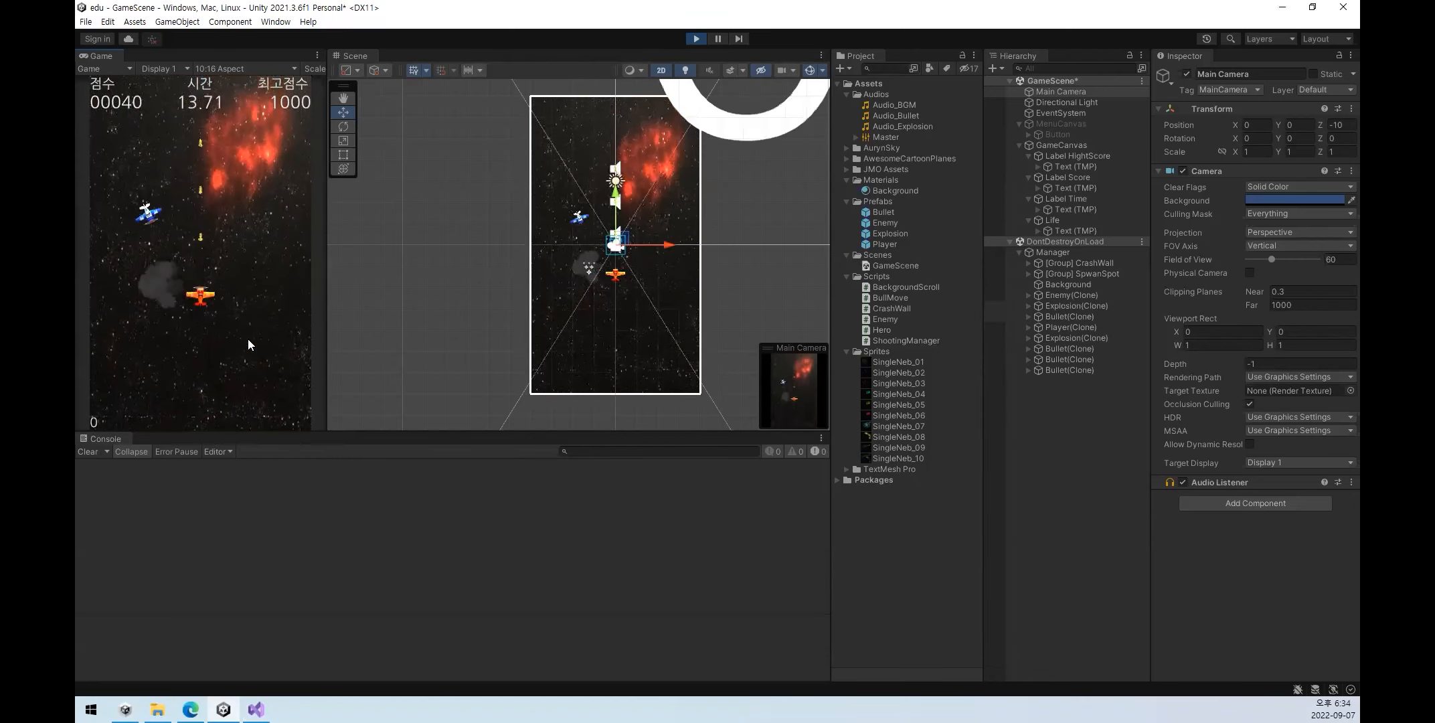
pyautogui.press('Up')
pyautogui.press('Right')
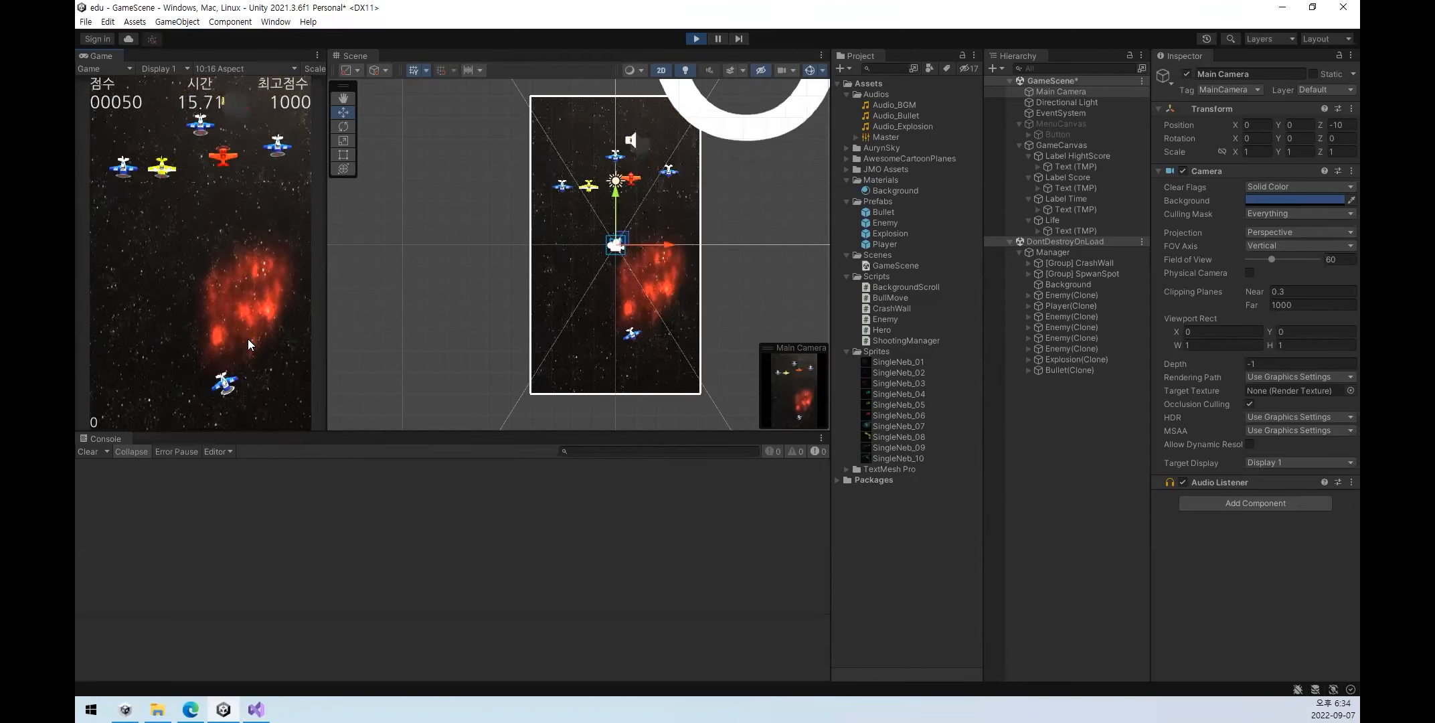
pyautogui.click(697, 38)
# - Set the Main Camera's projection back to Orthographic and clear the selection
pyautogui.click(1292, 233)
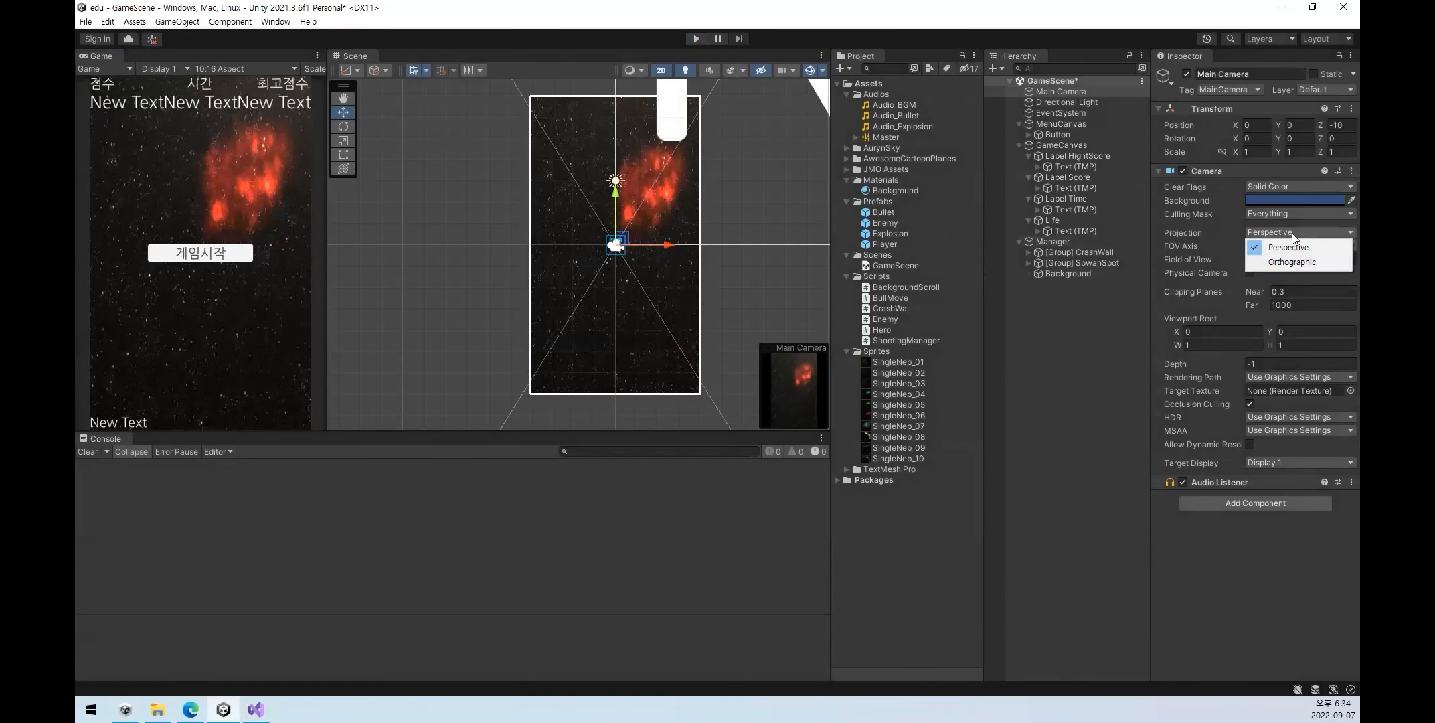
pyautogui.click(1292, 262)
pyautogui.click(1075, 367)
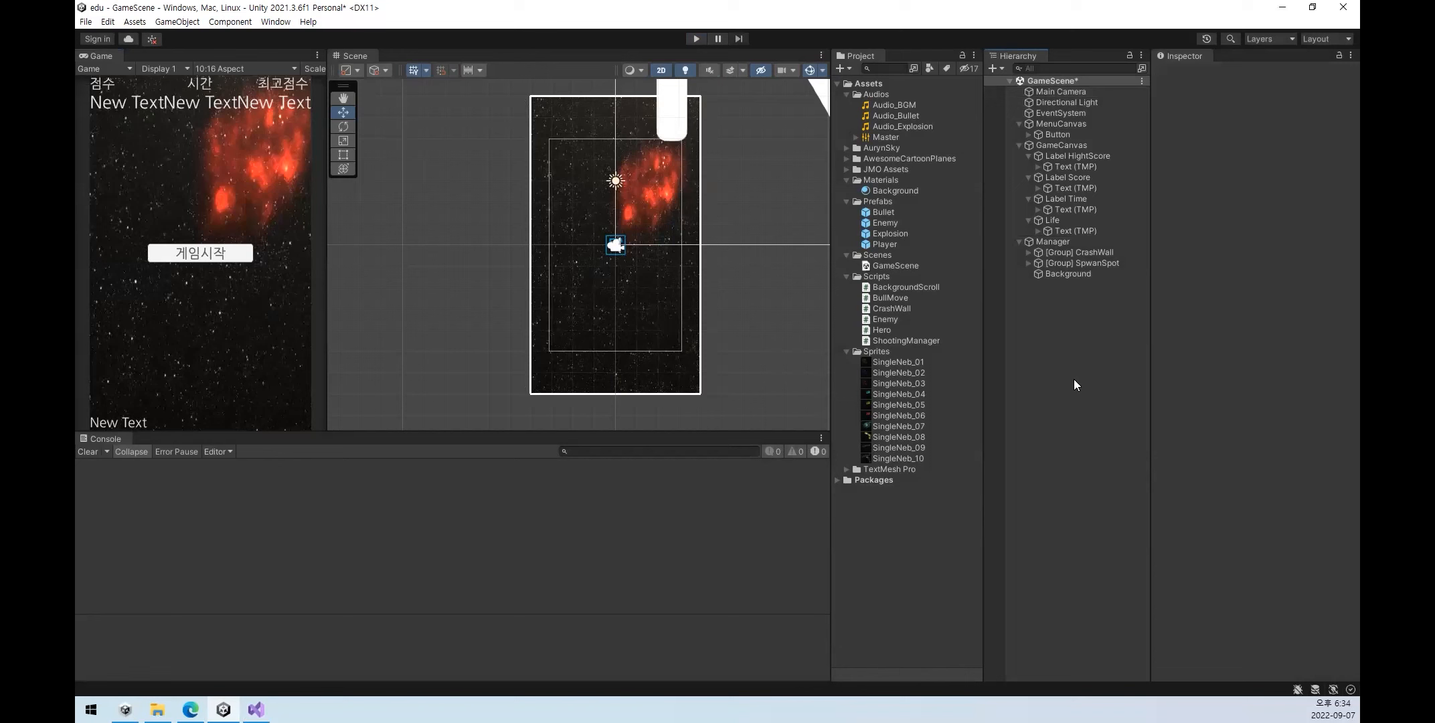
# - Select the Main Camera, turn off 2D view, and examine its orthographic view volume around the background from several angles
pyautogui.click(1087, 91)
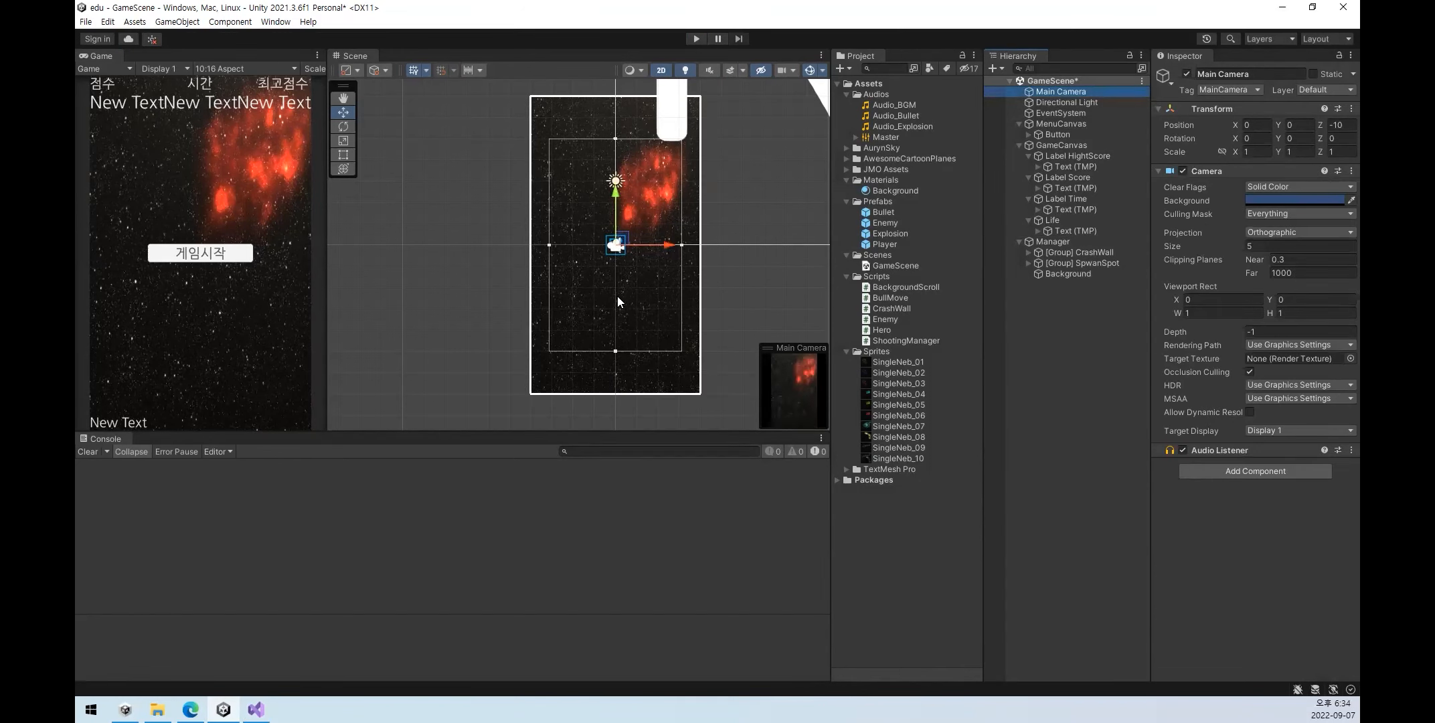
pyautogui.click(661, 70)
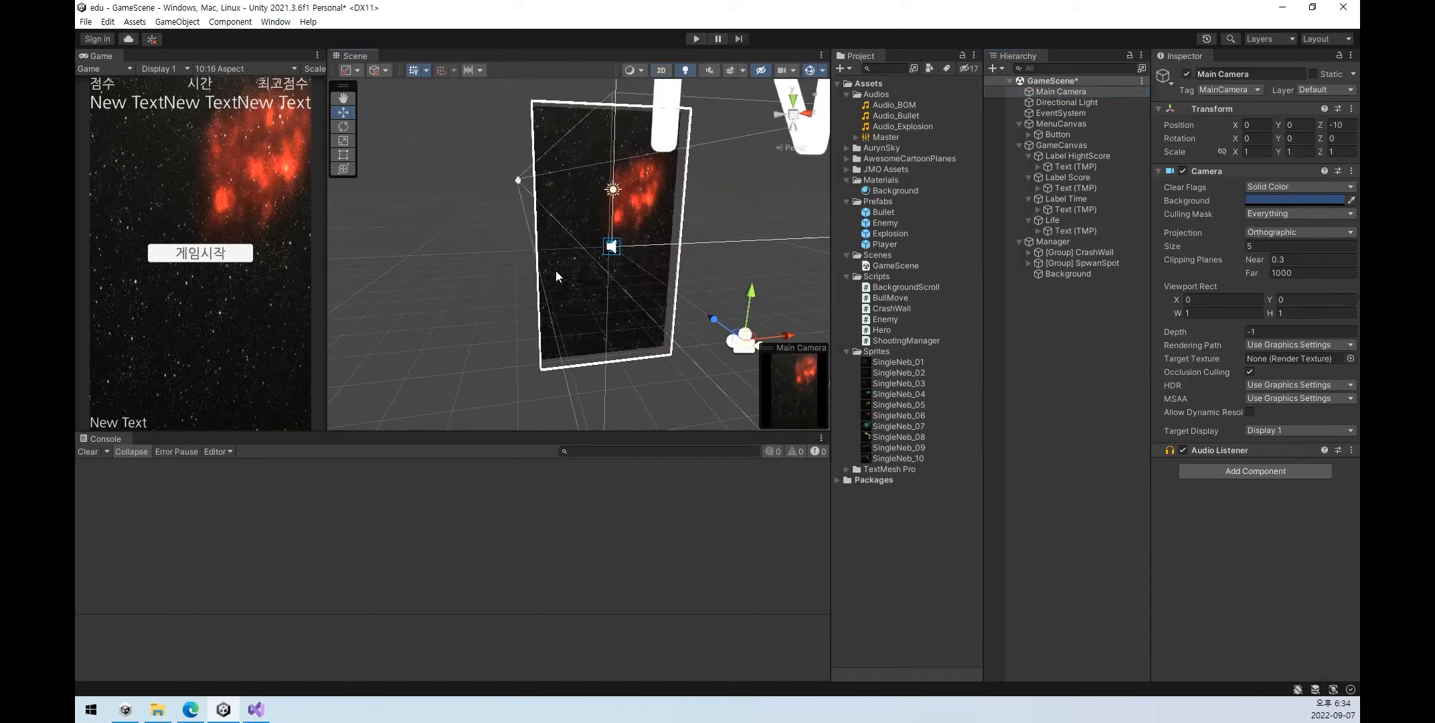
pyautogui.moveTo(557, 270); pyautogui.dragTo(658, 309, button='right')
pyautogui.press('a')
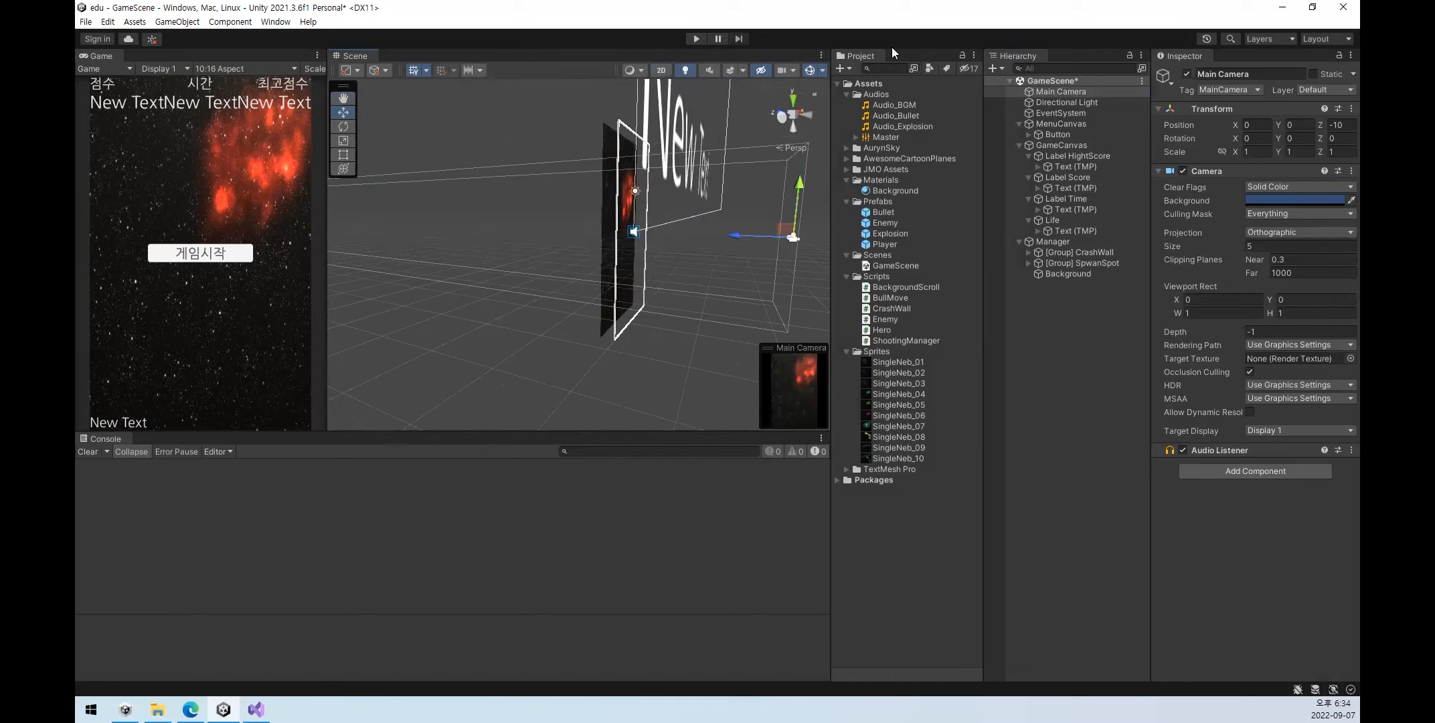
pyautogui.moveTo(762, 178); pyautogui.dragTo(558, 211, button='right')
pyautogui.moveTo(558, 212); pyautogui.dragTo(628, 209, button='middle')
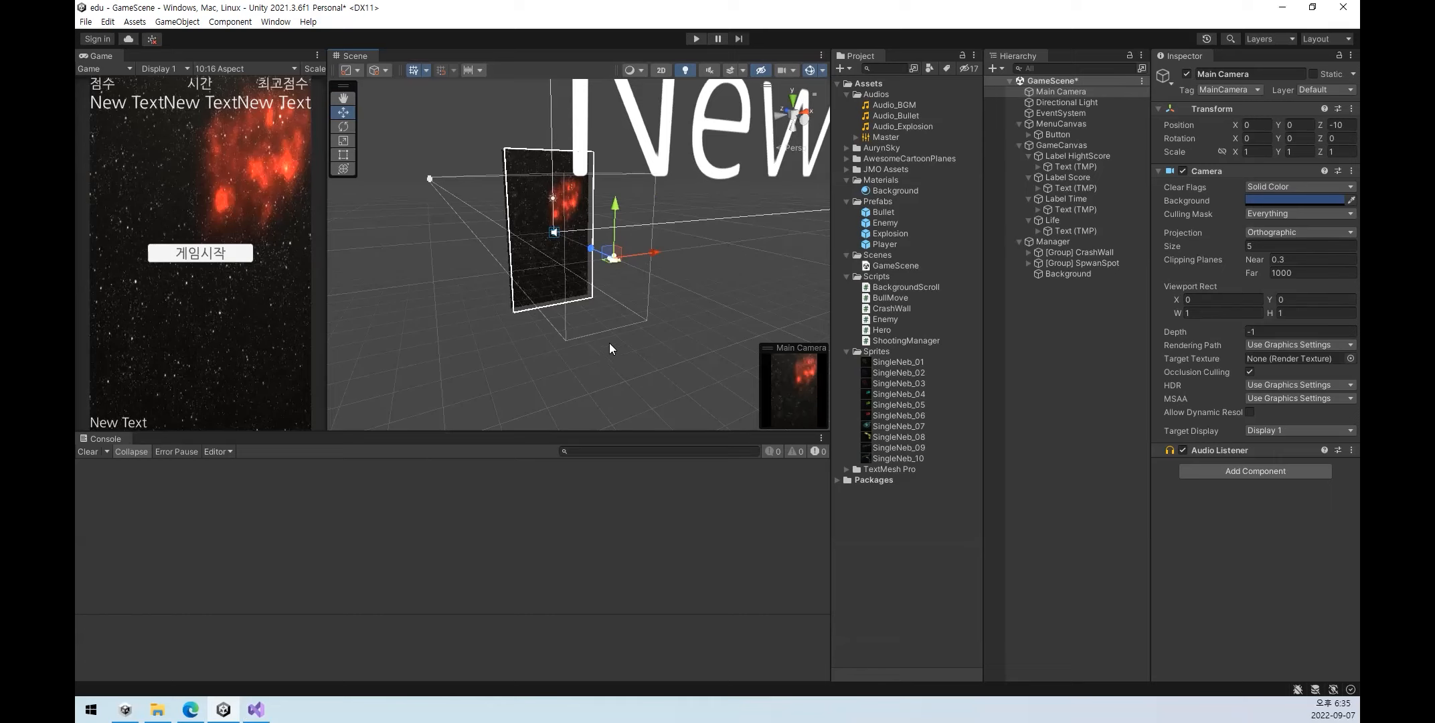
pyautogui.moveTo(504, 226); pyautogui.dragTo(786, 266, button='right')
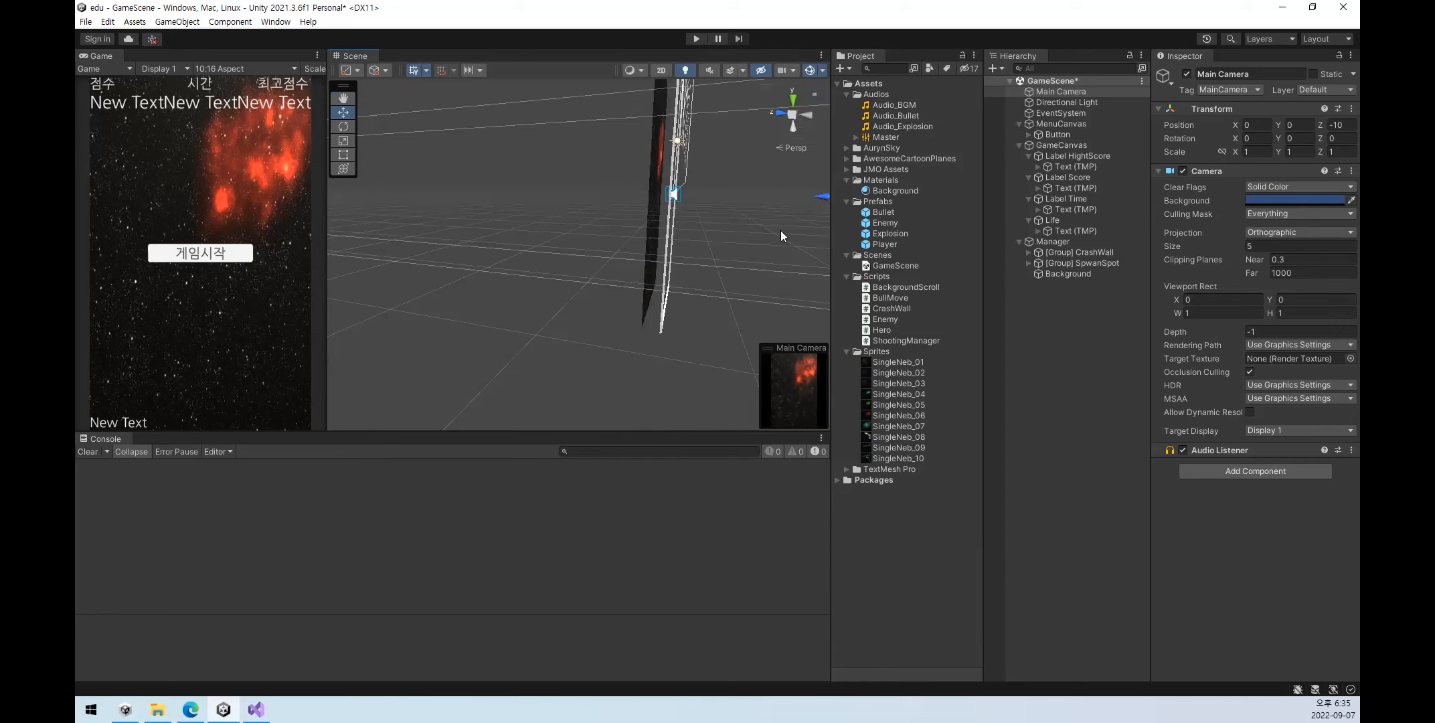
pyautogui.moveTo(712, 194); pyautogui.dragTo(478, 289, button='middle')
pyautogui.moveTo(356, 265); pyautogui.dragTo(518, 215, button='middle')
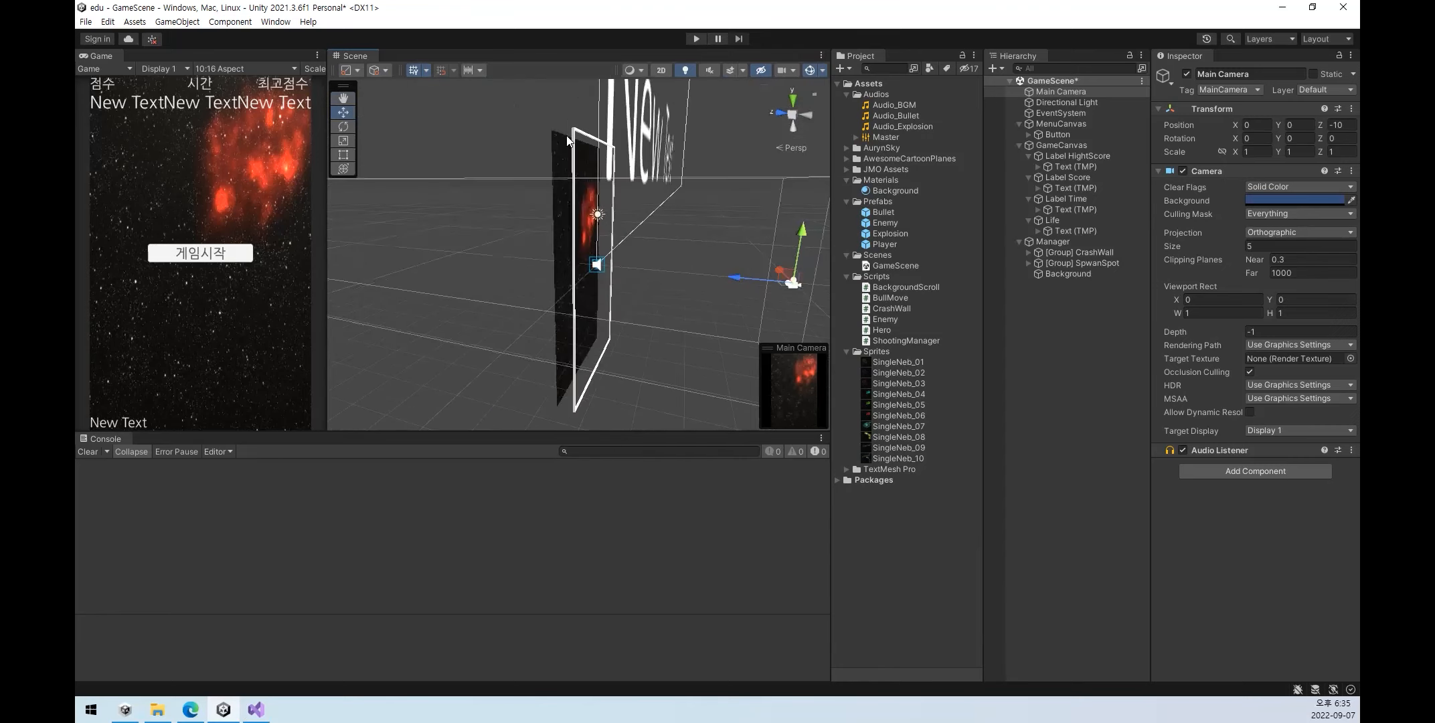
# - Disable the Mesh Renderer on the Top, Bottom, Left and Right walls of the CrashWall group
pyautogui.click(1070, 252)
pyautogui.click(1029, 253)
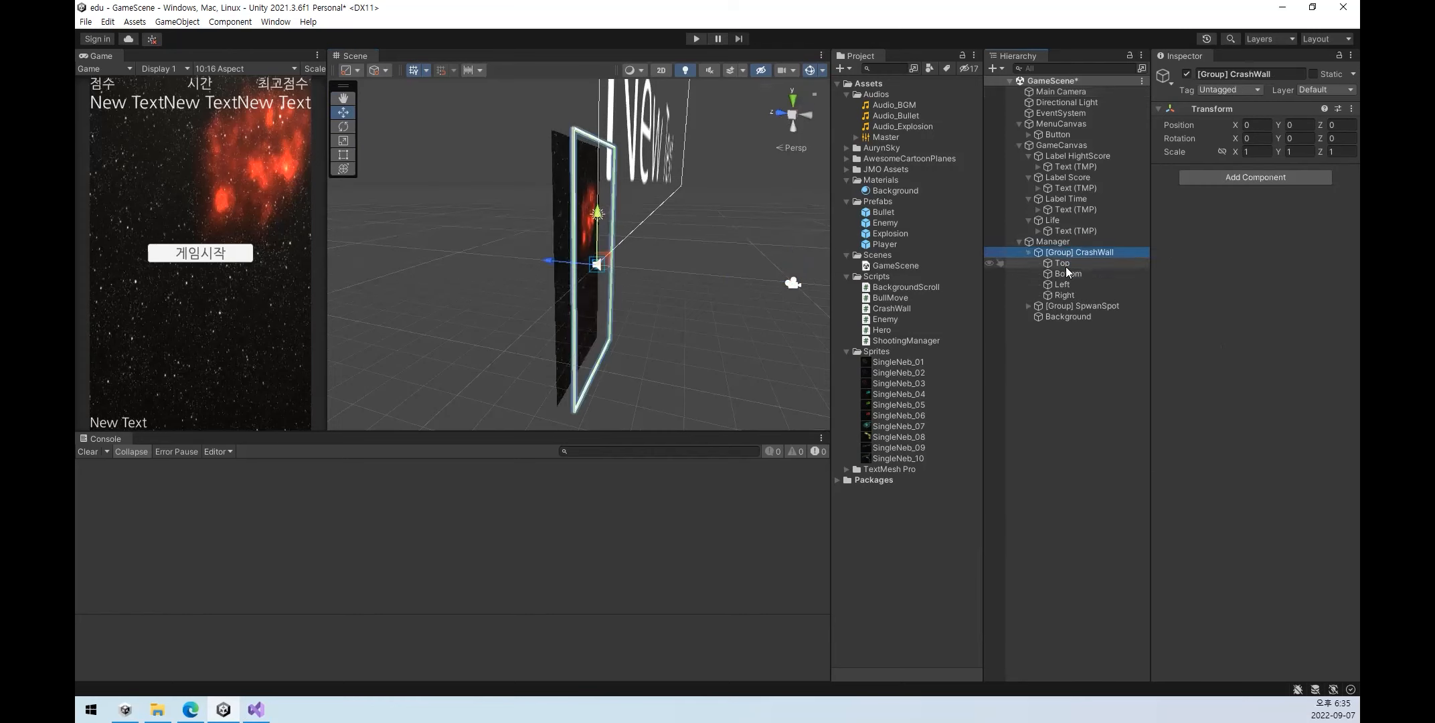
pyautogui.click(1064, 263)
pyautogui.keyDown('shift'); pyautogui.click(1062, 294); pyautogui.keyUp('shift')
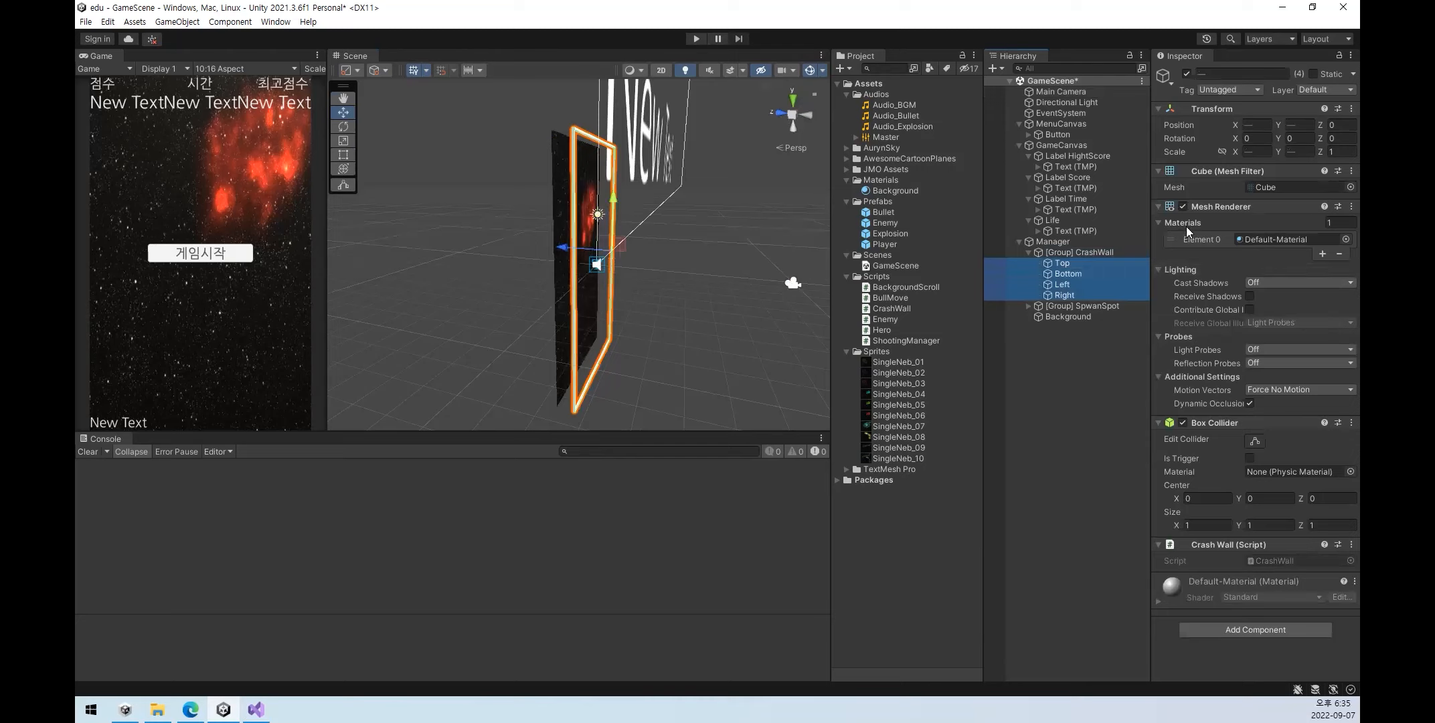
pyautogui.click(1182, 206)
pyautogui.click(1064, 413)
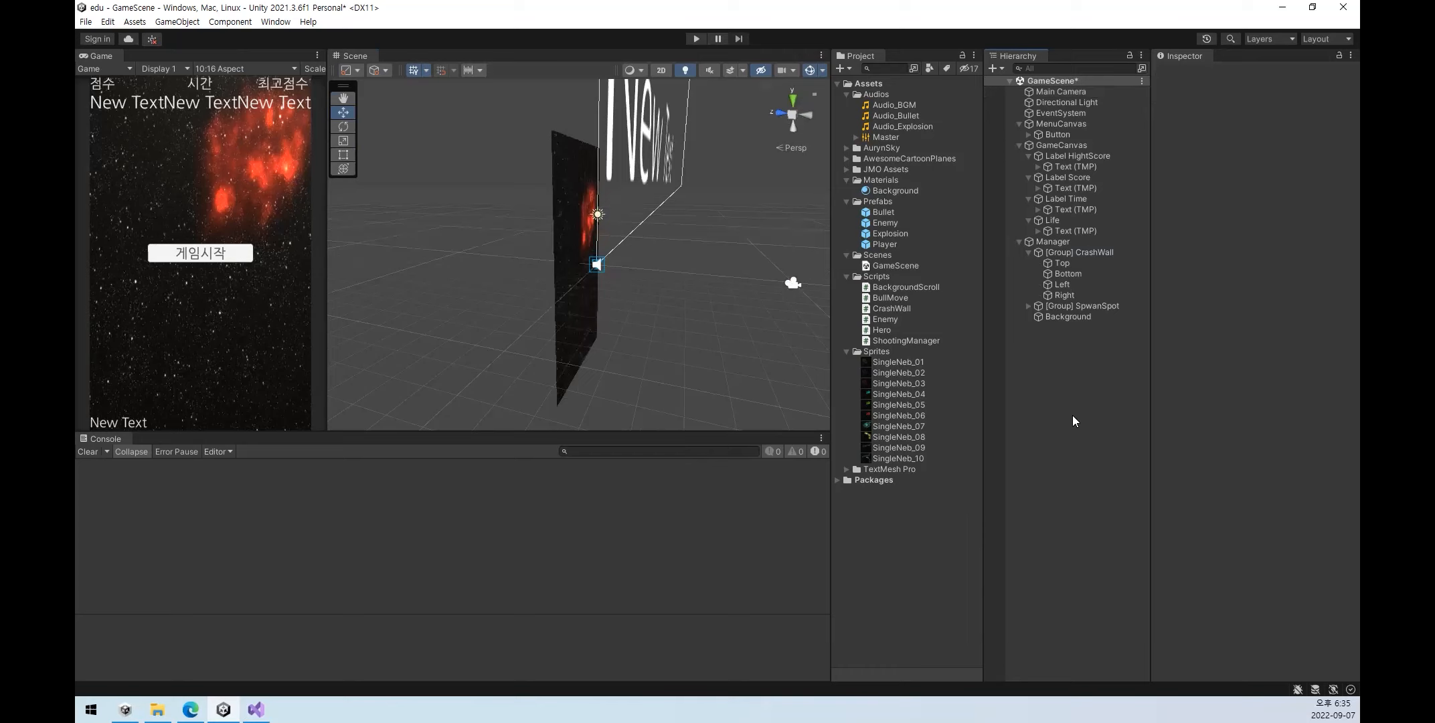
# - Save the scene and return the Scene view to 2D with the Rect tool active
pyautogui.hotkey('ctrl', 's')
pyautogui.click(662, 71)
pyautogui.press('t')
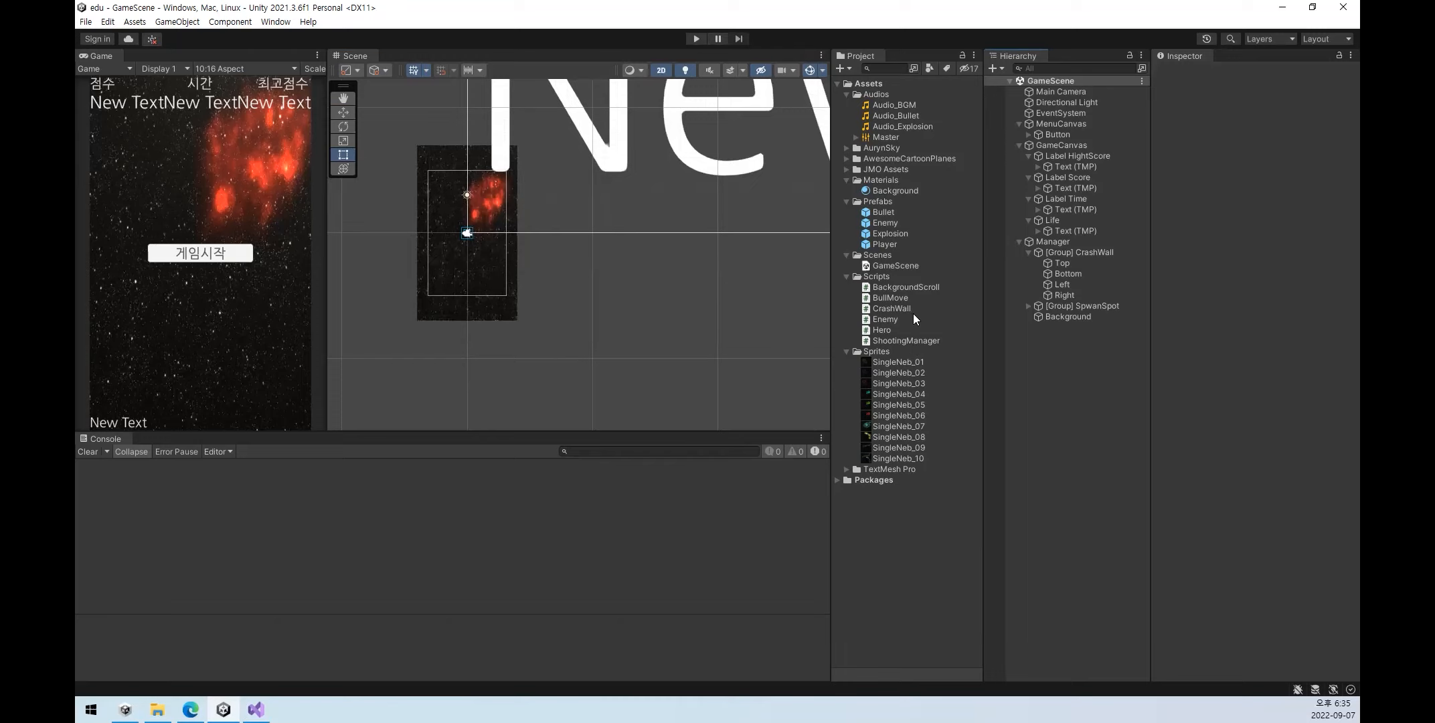
# - Open the ShootingManager script in Visual Studio and arrange the Test.cs window side by side with it
pyautogui.doubleClick(914, 341)
pyautogui.click(634, 306)
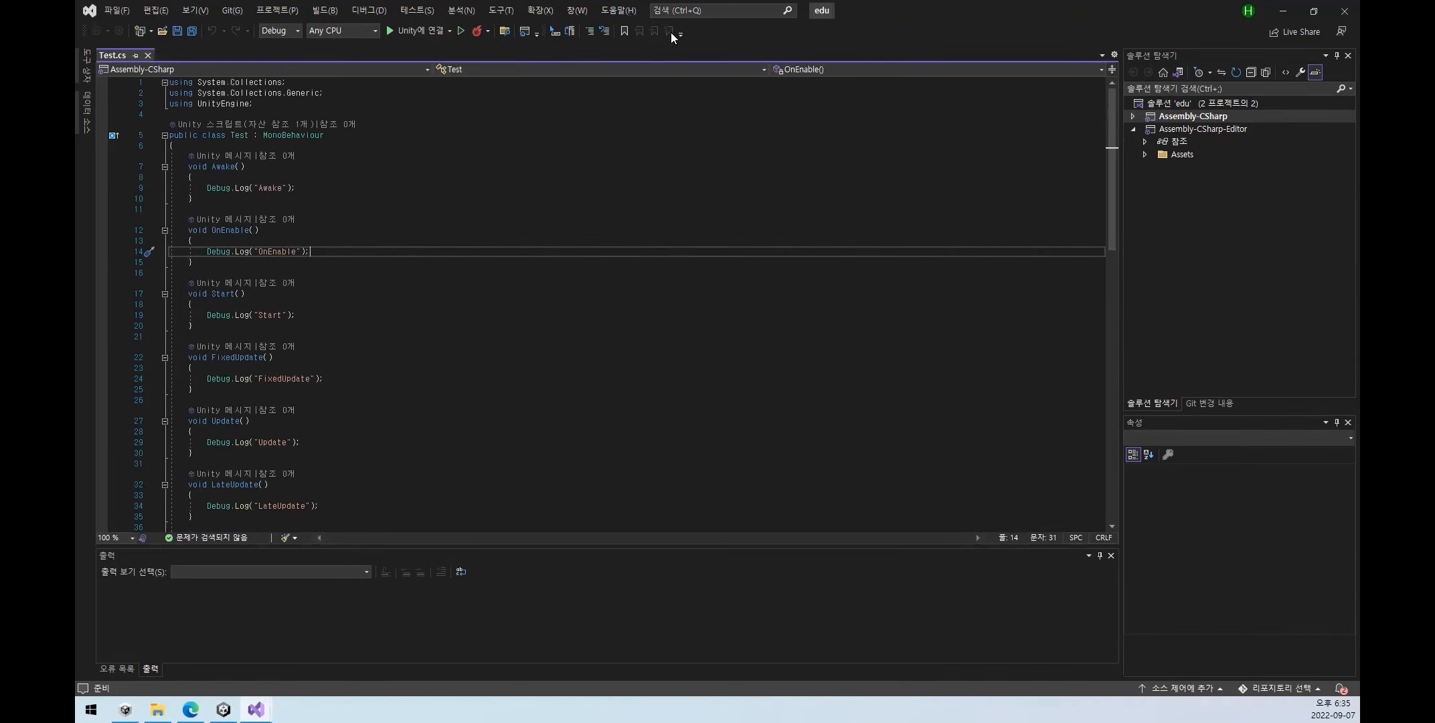
pyautogui.click(557, 199)
pyautogui.click(412, 118)
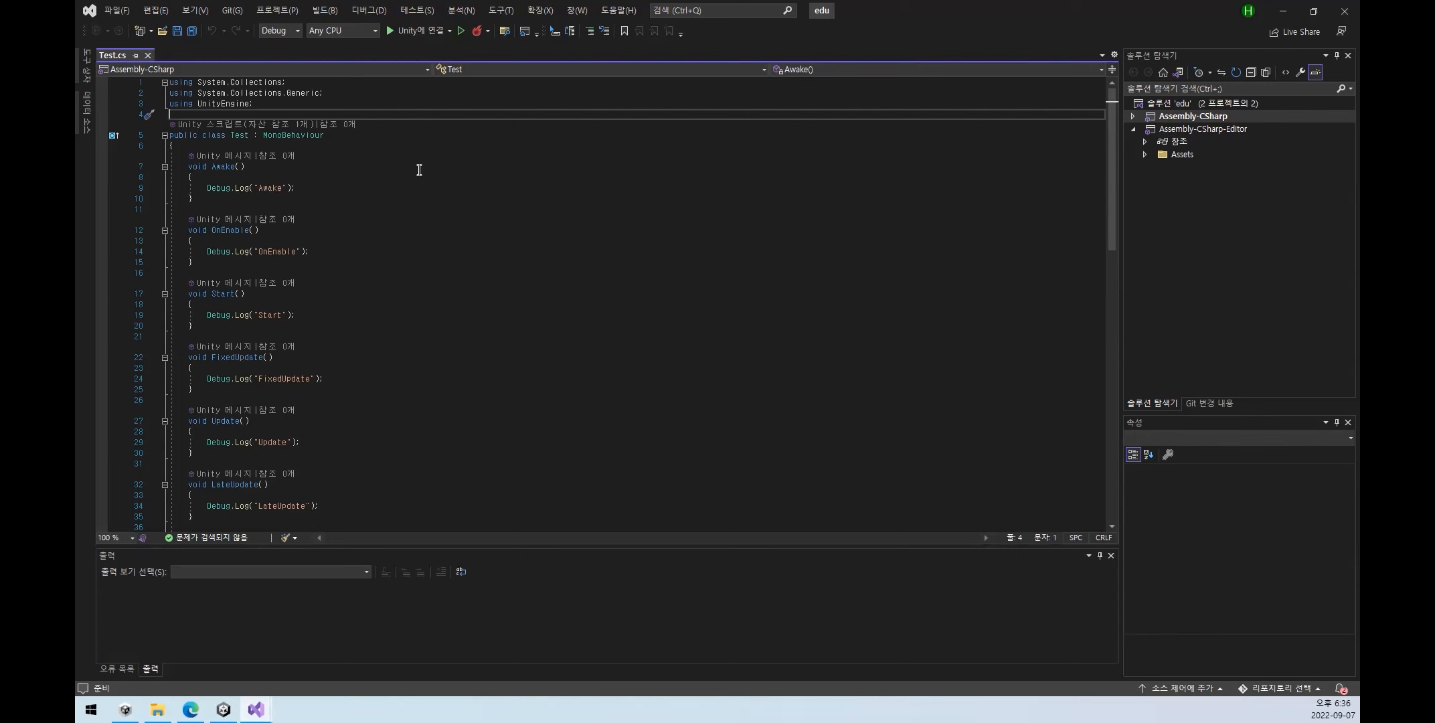
pyautogui.press('super+Right')
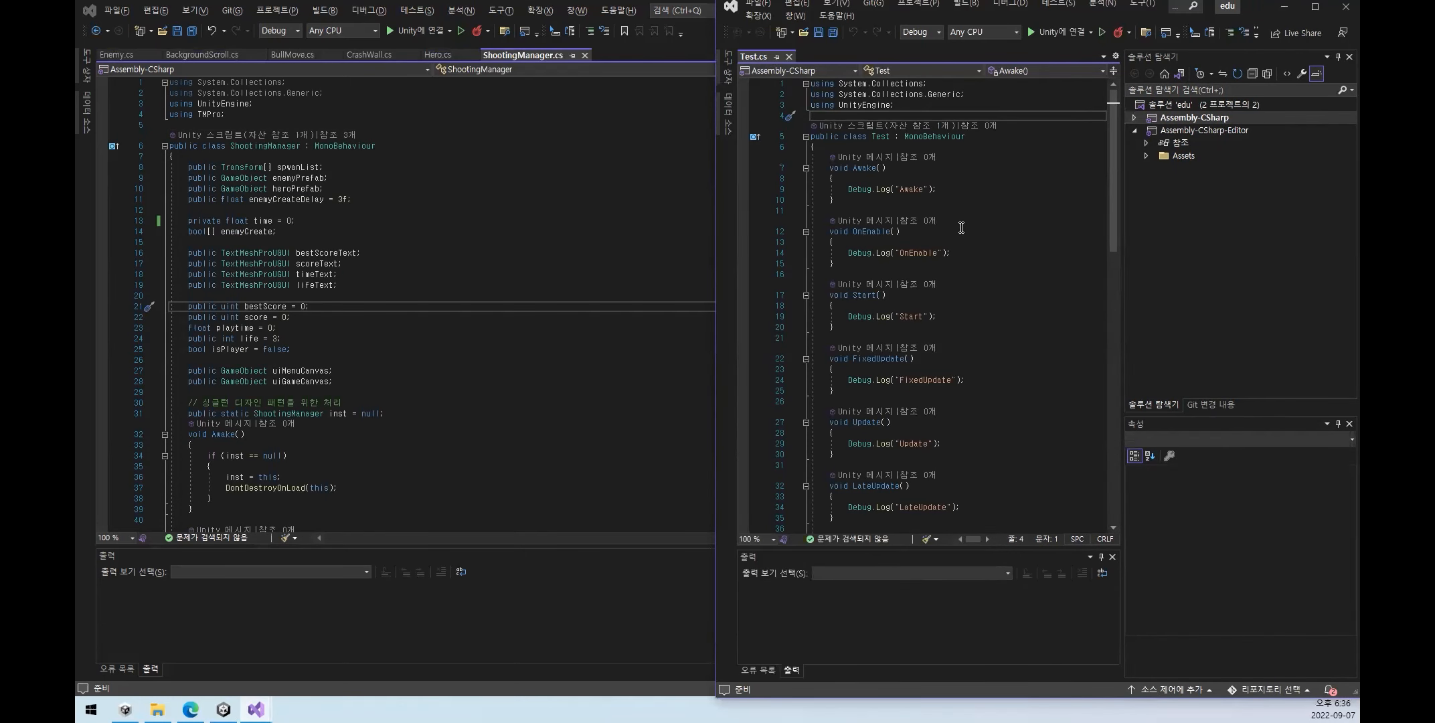
# - Examine the Awake, OnEnable, Start, FixedUpdate, Update and LateUpdate event functions in Test.cs in order
pyautogui.doubleClick(864, 168)
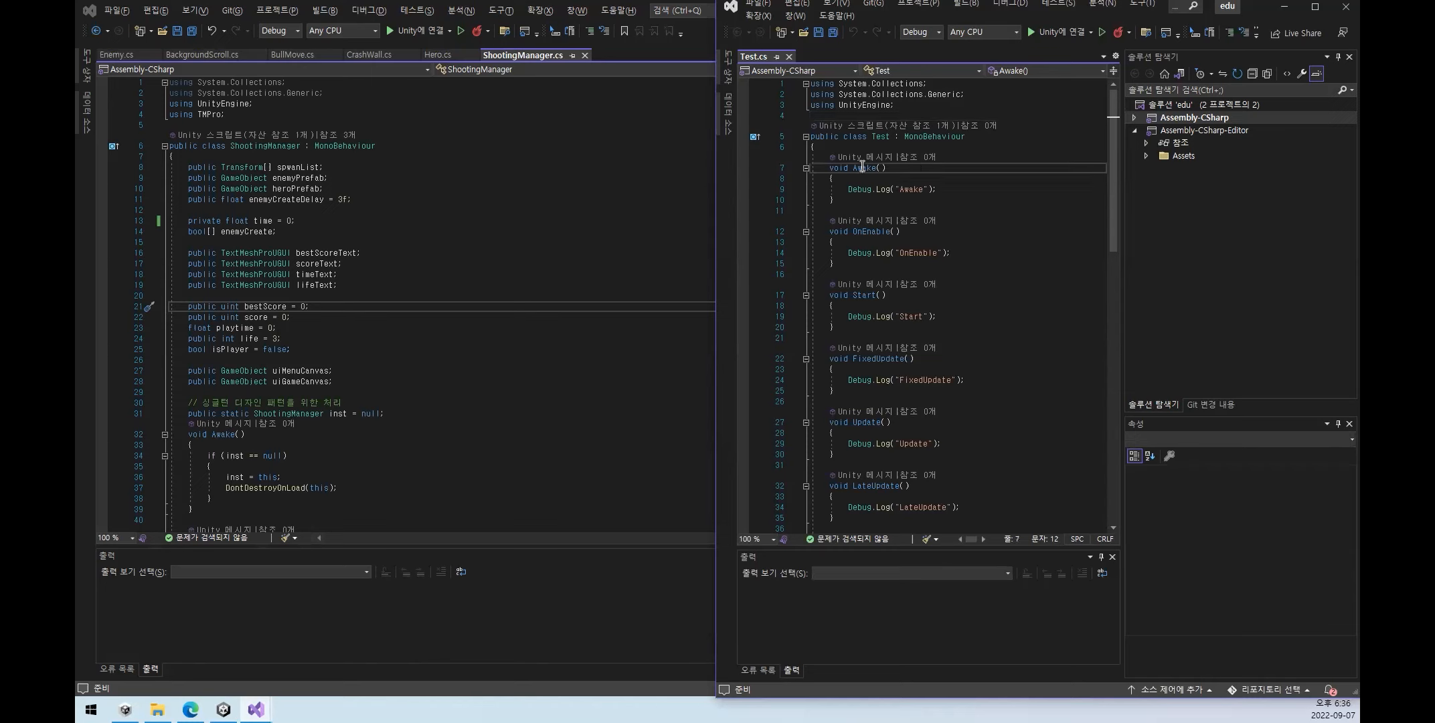
pyautogui.doubleClick(872, 232)
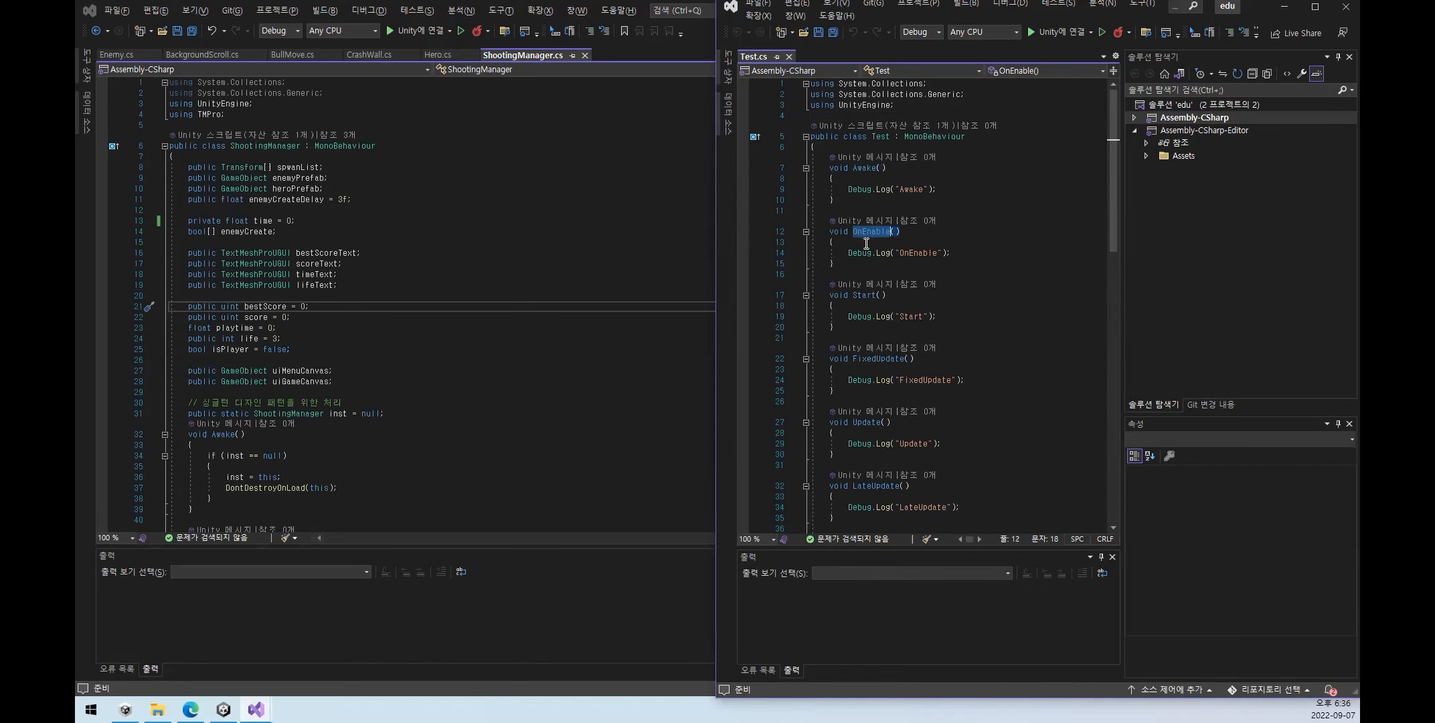
pyautogui.doubleClick(865, 295)
pyautogui.doubleClick(876, 359)
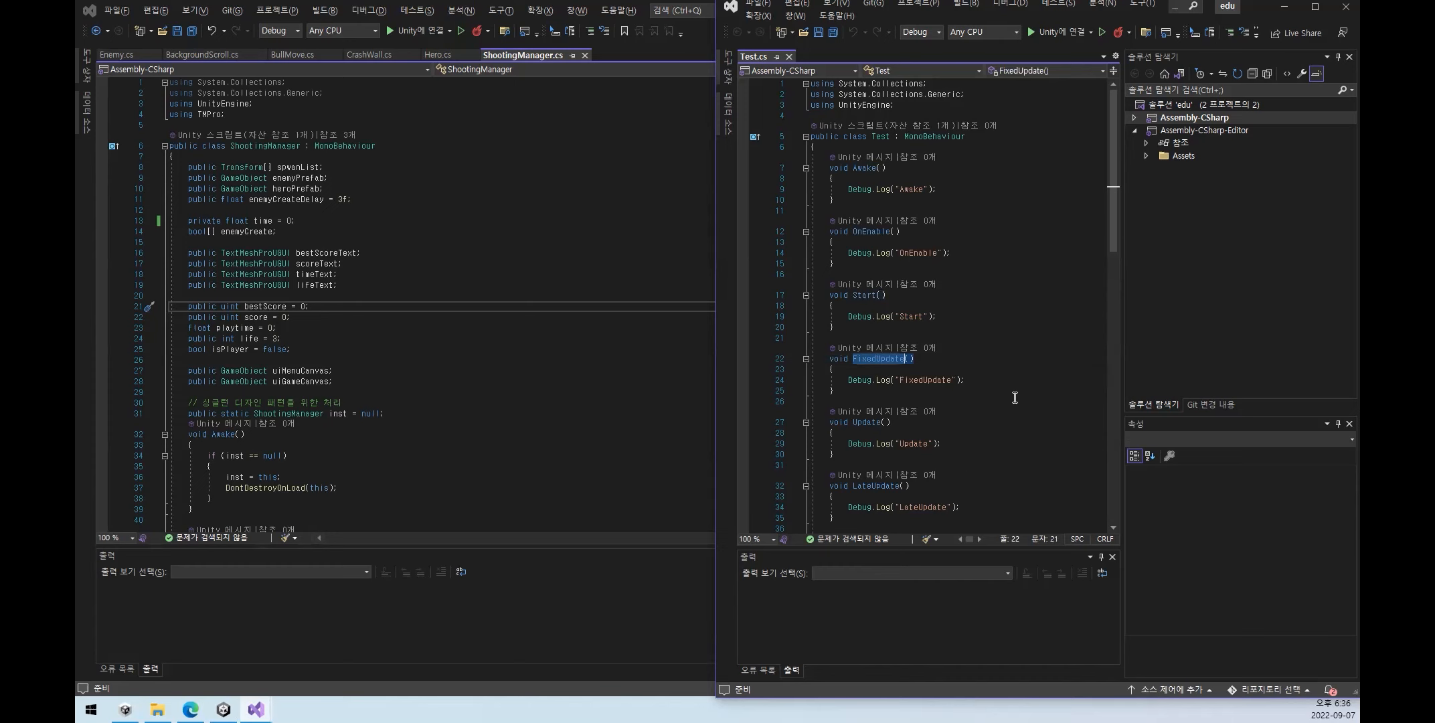
pyautogui.scroll(-3, 887, 357)
pyautogui.click(858, 326)
pyautogui.doubleClick(871, 390)
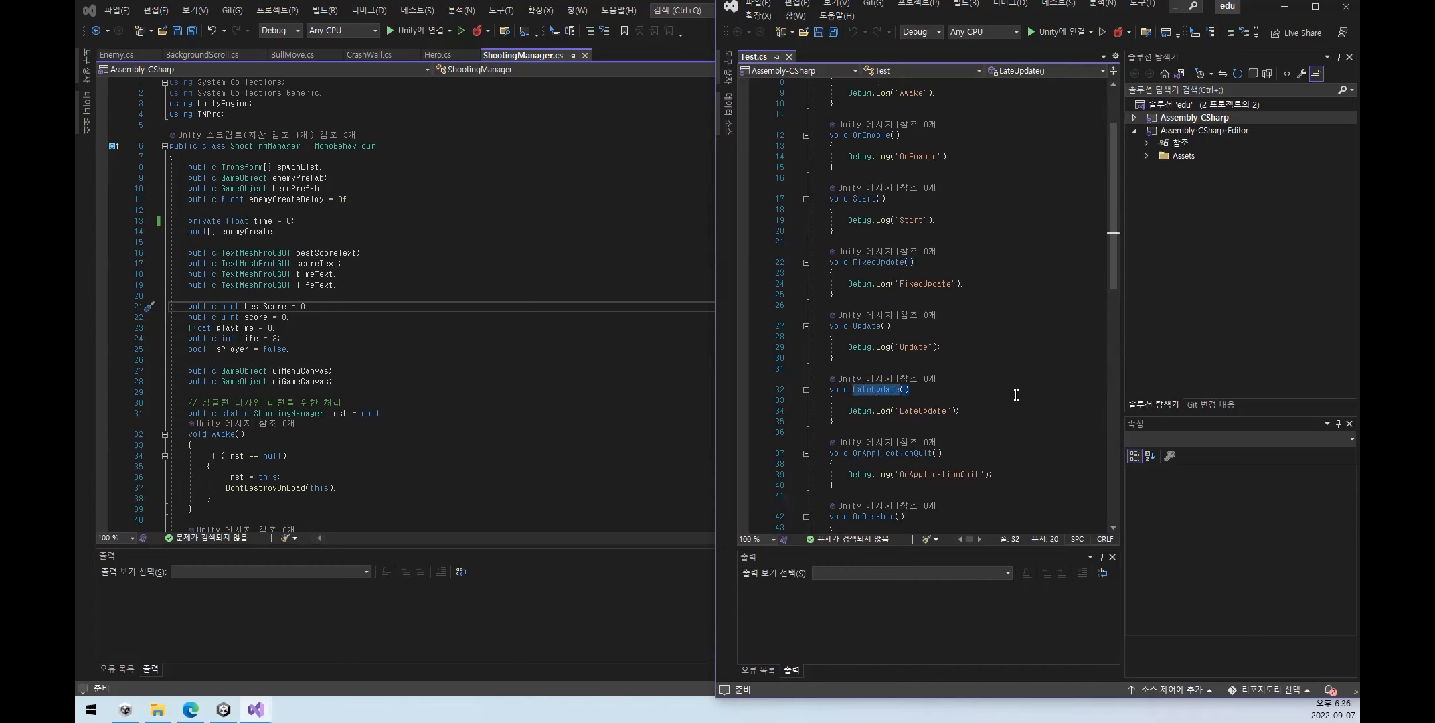
# - Examine the OnApplicationQuit, OnDisable and OnDestroy functions at the end of Test.cs, and return to the start of the script
pyautogui.scroll(-3, 870, 390)
pyautogui.click(882, 356)
pyautogui.doubleClick(883, 357)
pyautogui.doubleClick(866, 421)
pyautogui.doubleClick(877, 484)
pyautogui.scroll(-4, 978, 452)
pyautogui.click(1017, 366)
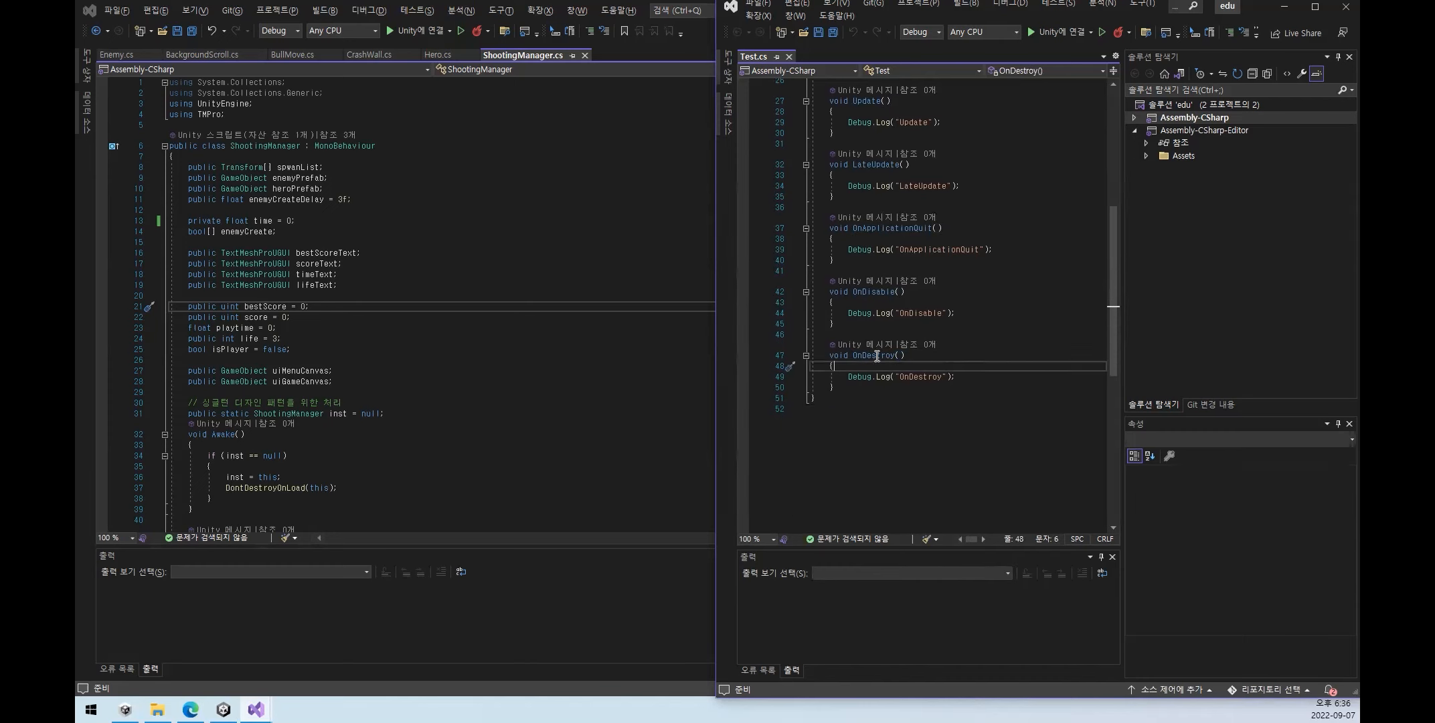
pyautogui.scroll(8, 895, 298)
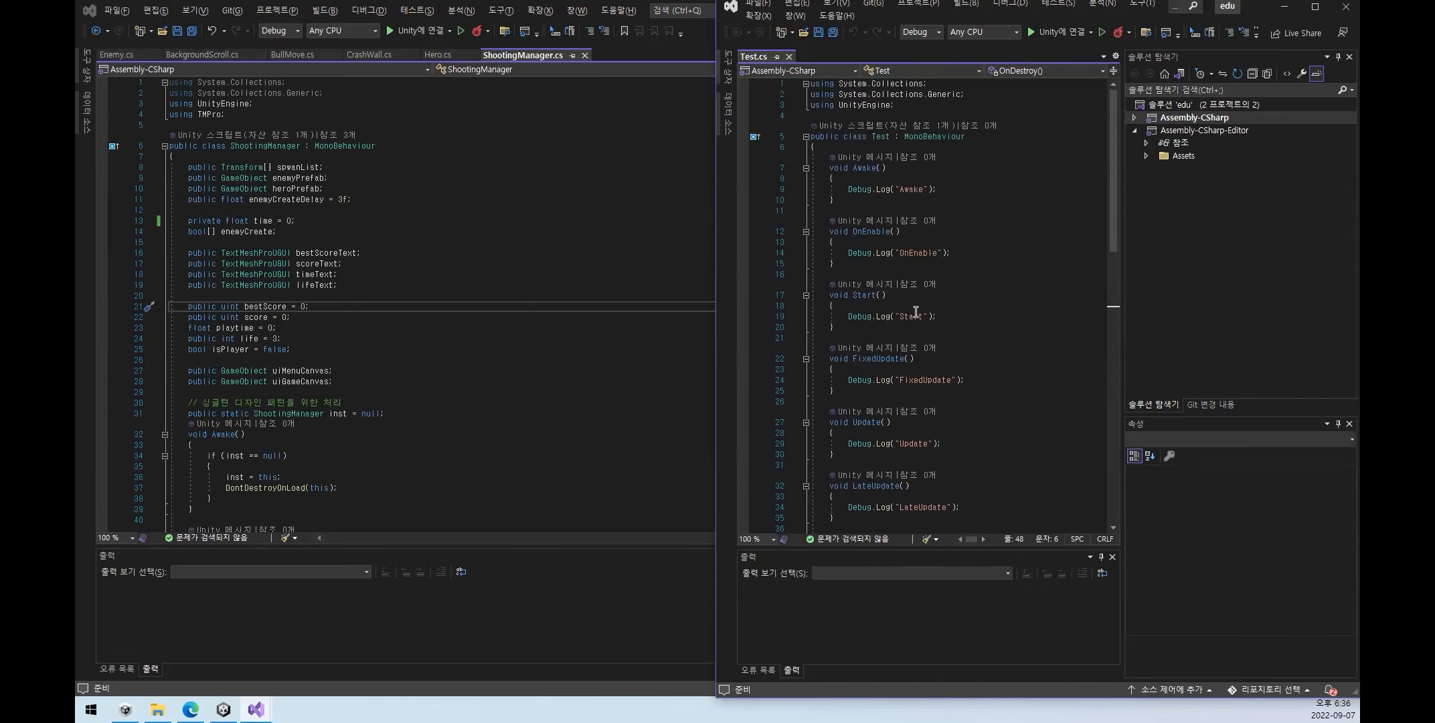
# - Review the functions of ShootingManager.cs in order, from Awake, Start and Update to Reset and killHero
pyautogui.click(400, 216)
pyautogui.scroll(-10, 480, 410)
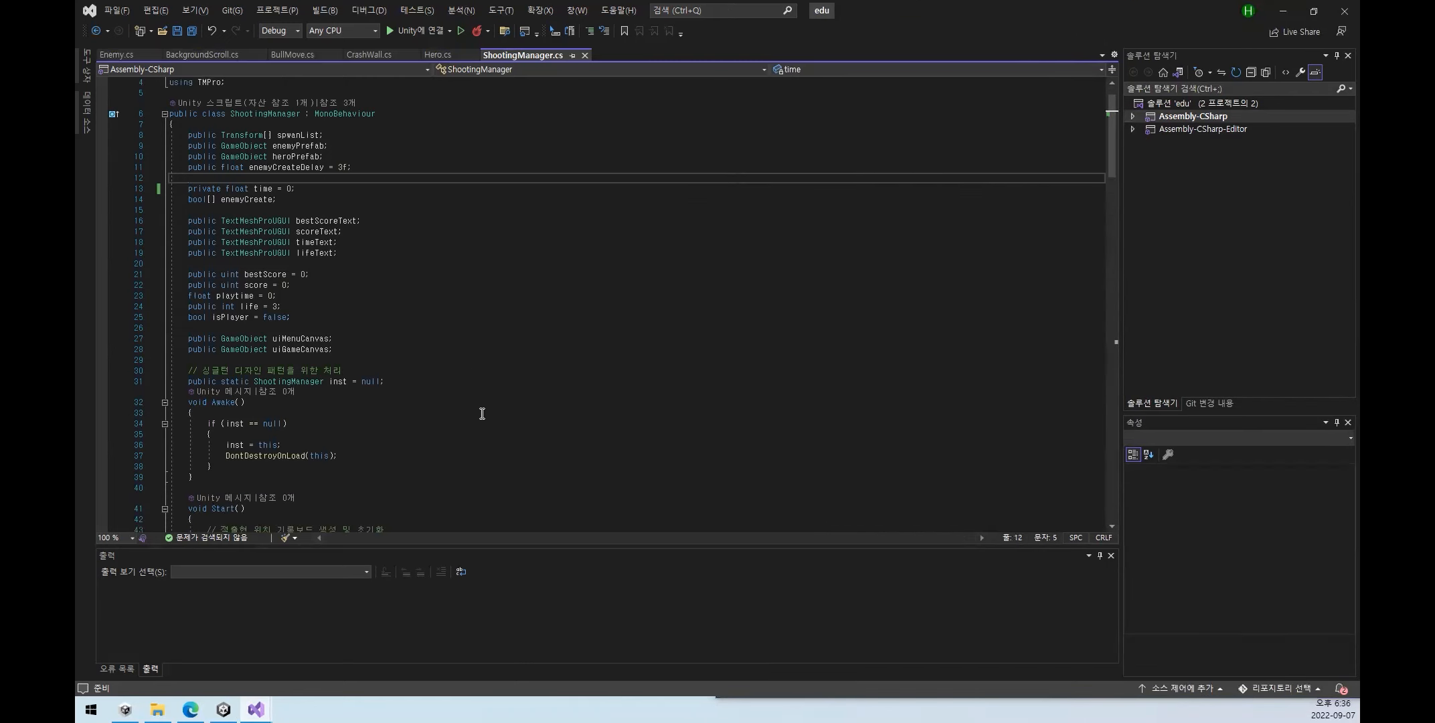
pyautogui.click(233, 114)
pyautogui.click(232, 220)
pyautogui.click(232, 422)
pyautogui.scroll(-19, 589, 399)
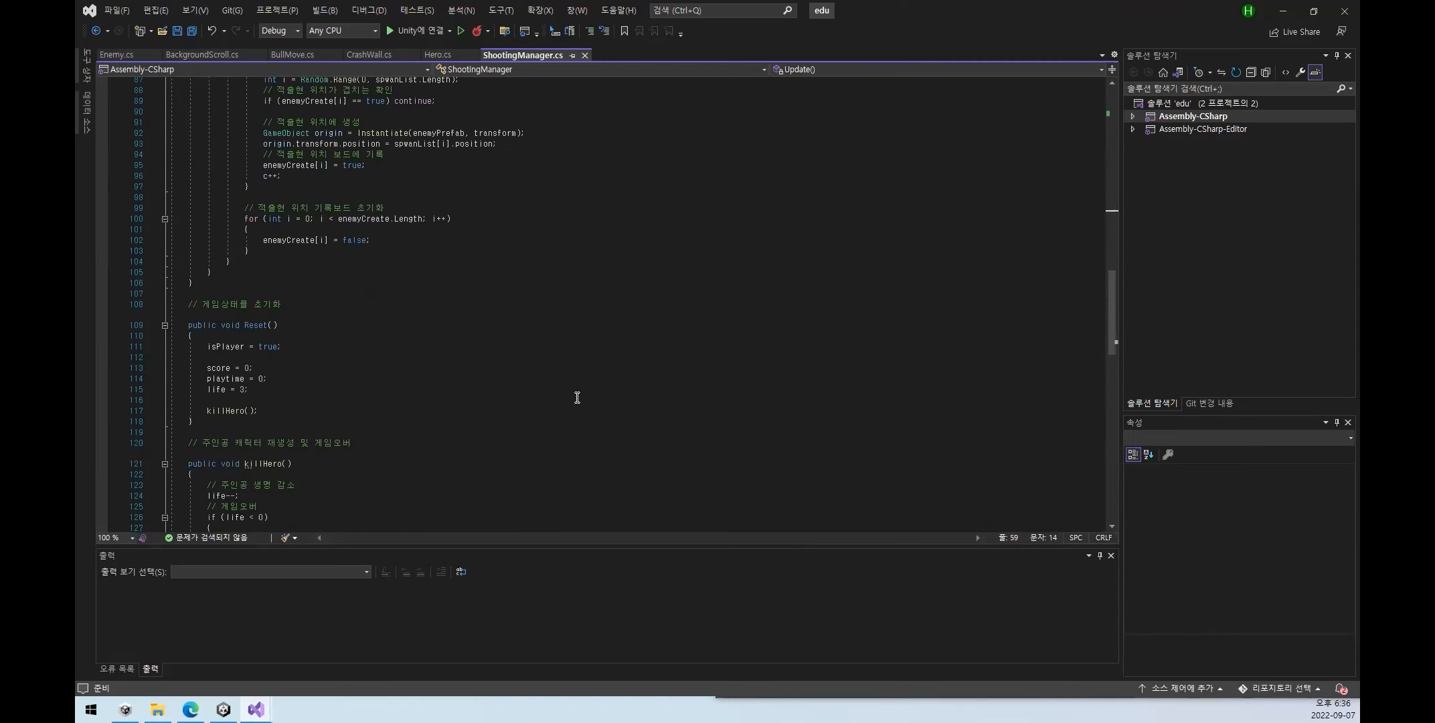
pyautogui.click(261, 325)
pyautogui.click(268, 368)
pyautogui.scroll(-13, 568, 380)
pyautogui.scroll(10, 568, 380)
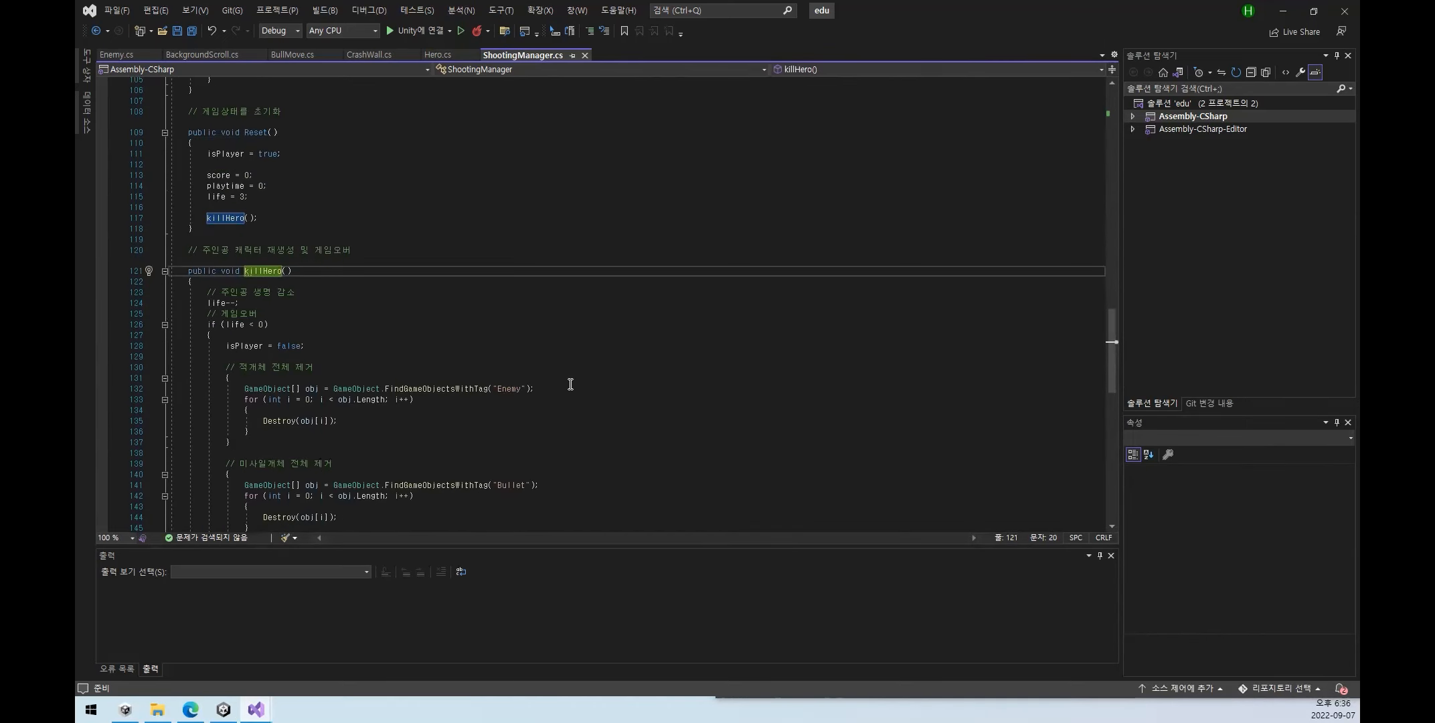
# - Open Hero.cs and review its Start, Update, Fire, Gen and OnCollider functions
pyautogui.click(437, 54)
pyautogui.scroll(10, 535, 407)
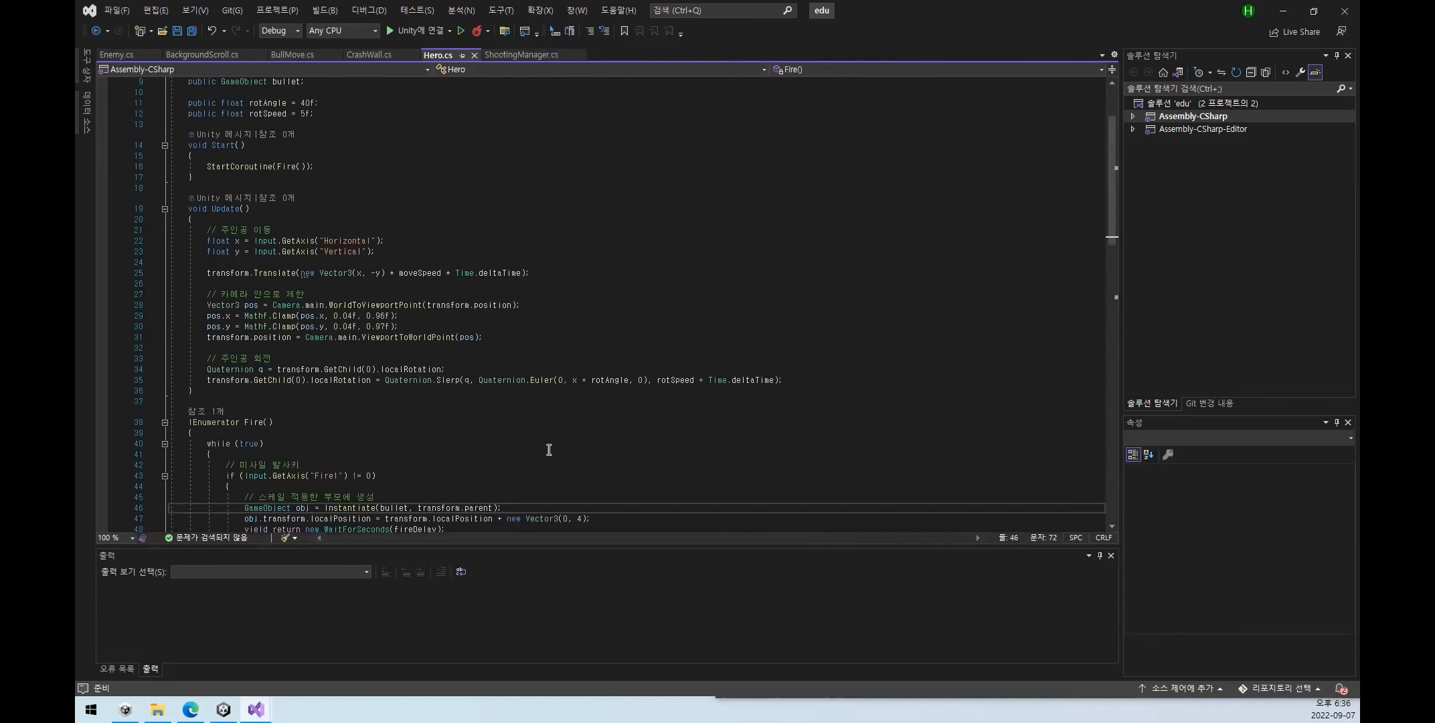
pyautogui.click(240, 308)
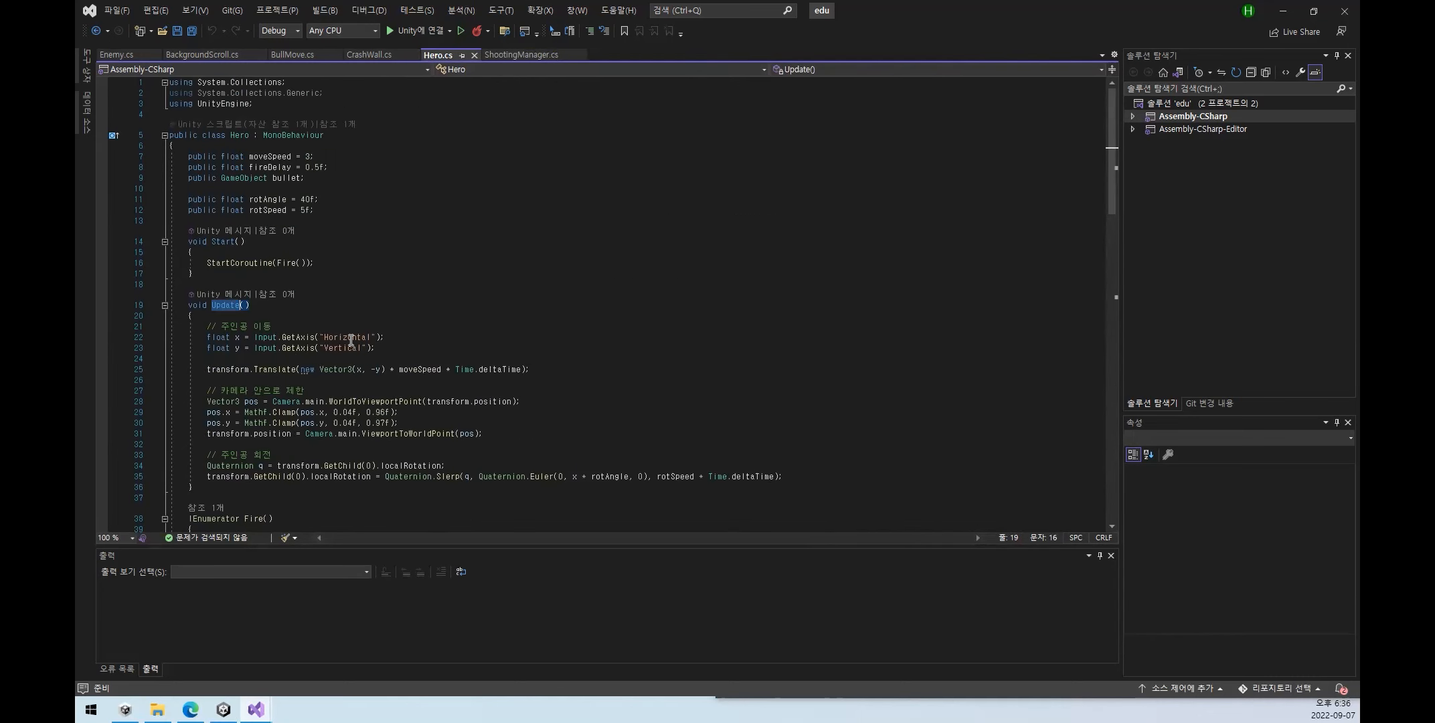
pyautogui.doubleClick(222, 240)
pyautogui.scroll(-4, 298, 321)
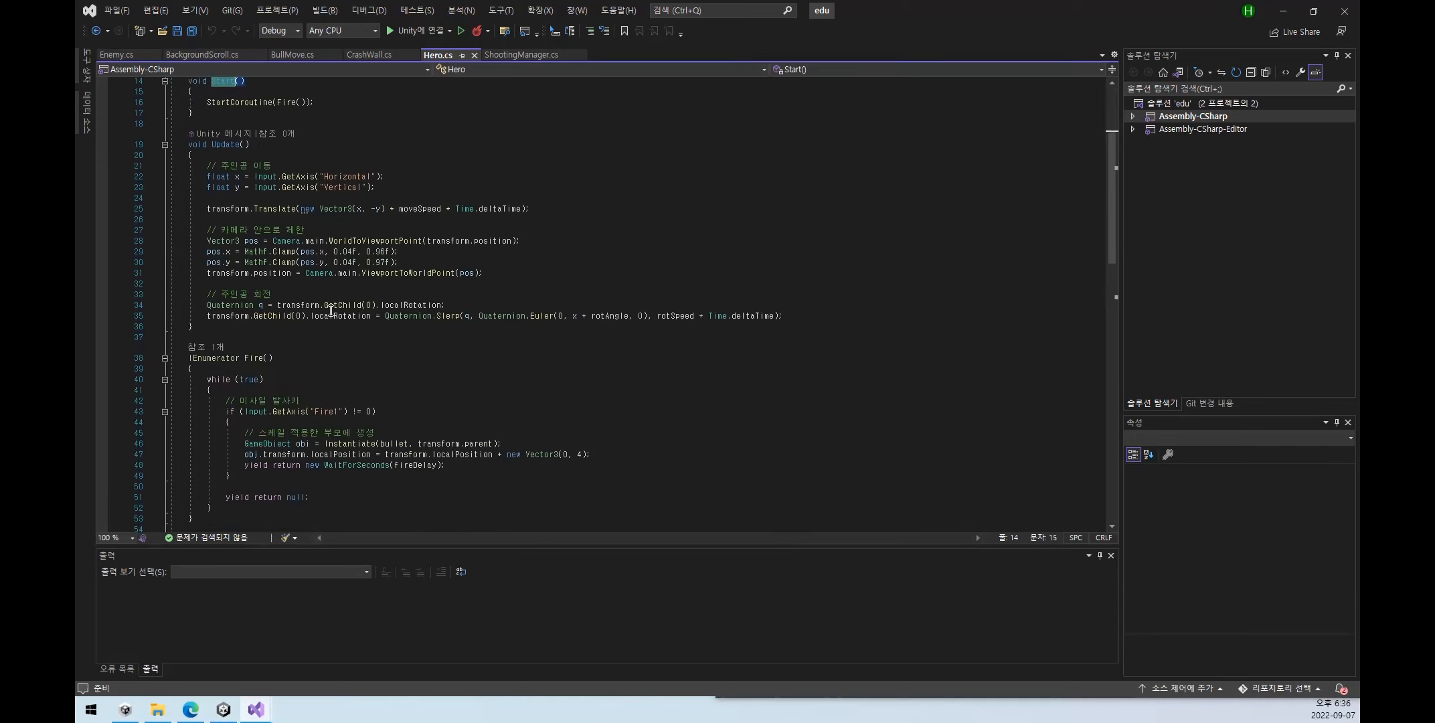
pyautogui.doubleClick(255, 358)
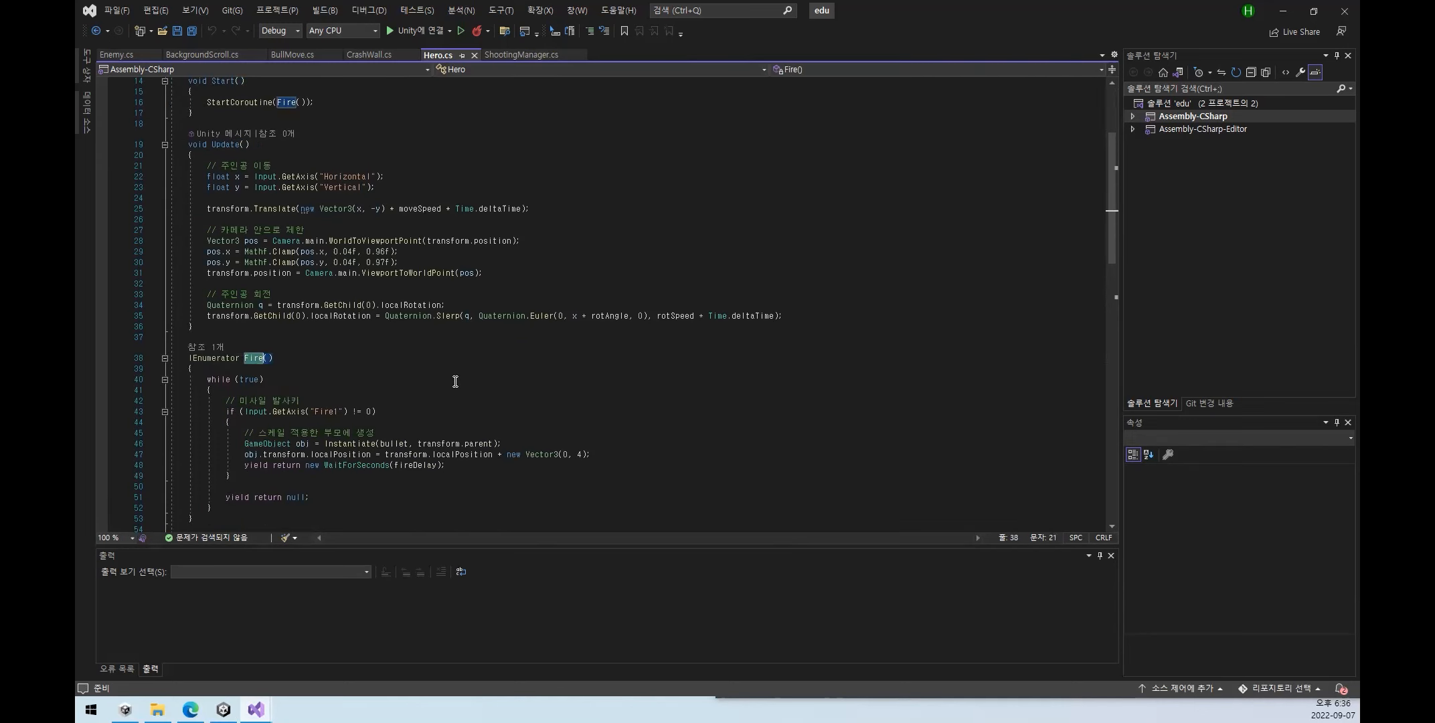
pyautogui.scroll(-5, 455, 381)
pyautogui.doubleClick(252, 389)
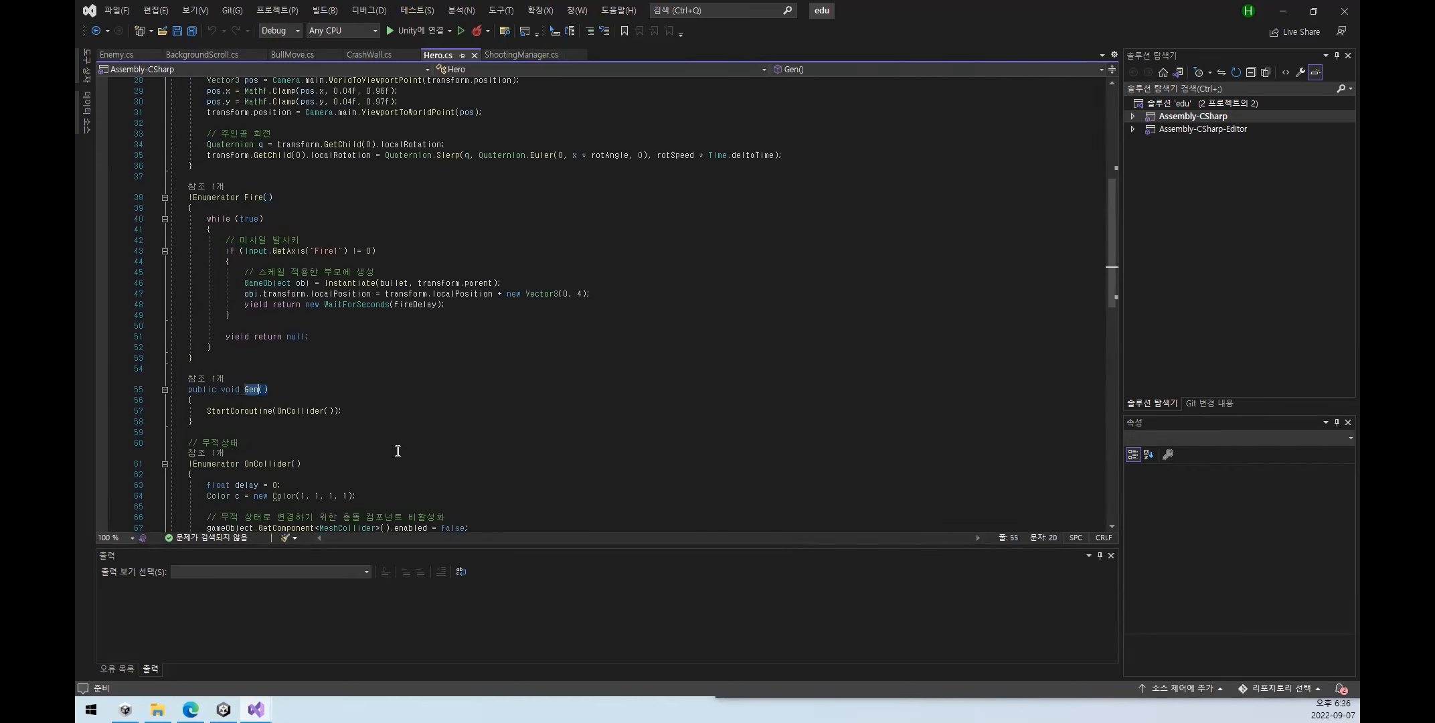
pyautogui.doubleClick(268, 463)
pyautogui.scroll(-9, 515, 454)
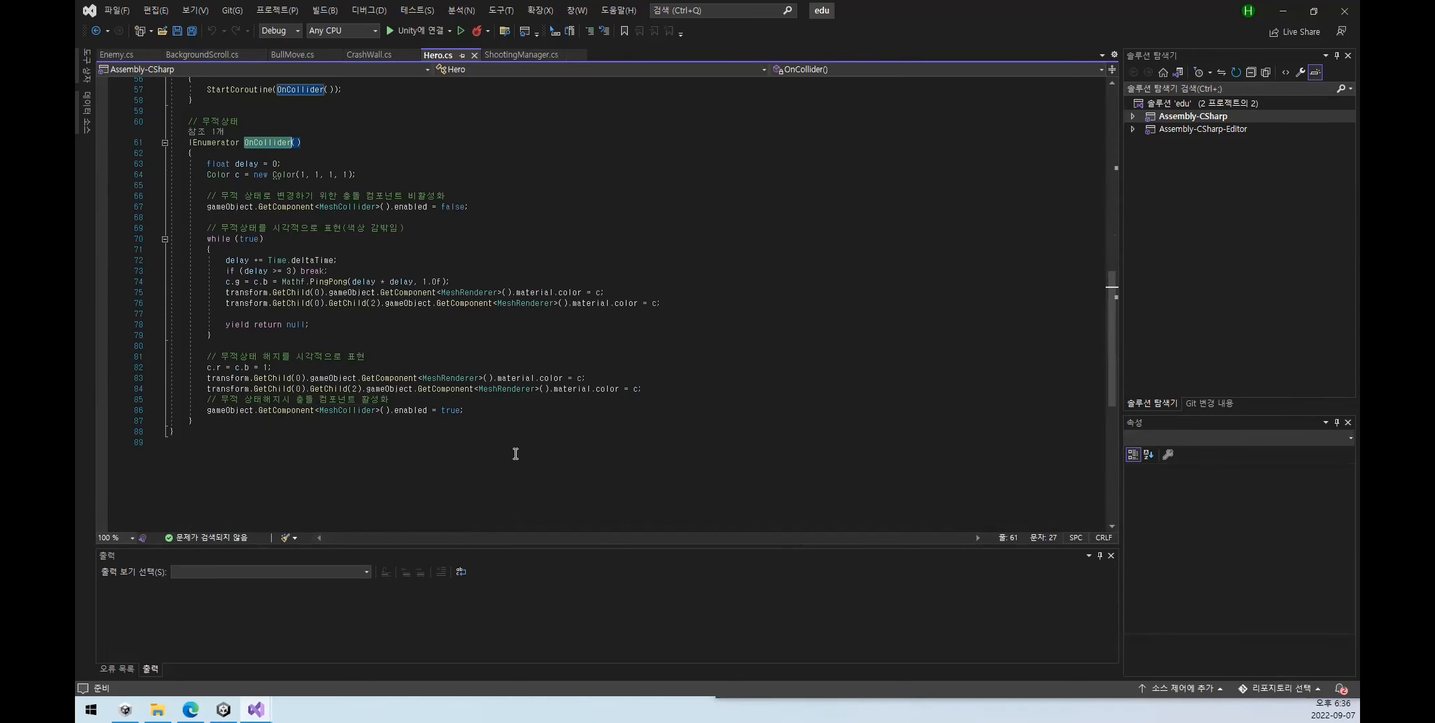
pyautogui.scroll(18, 515, 453)
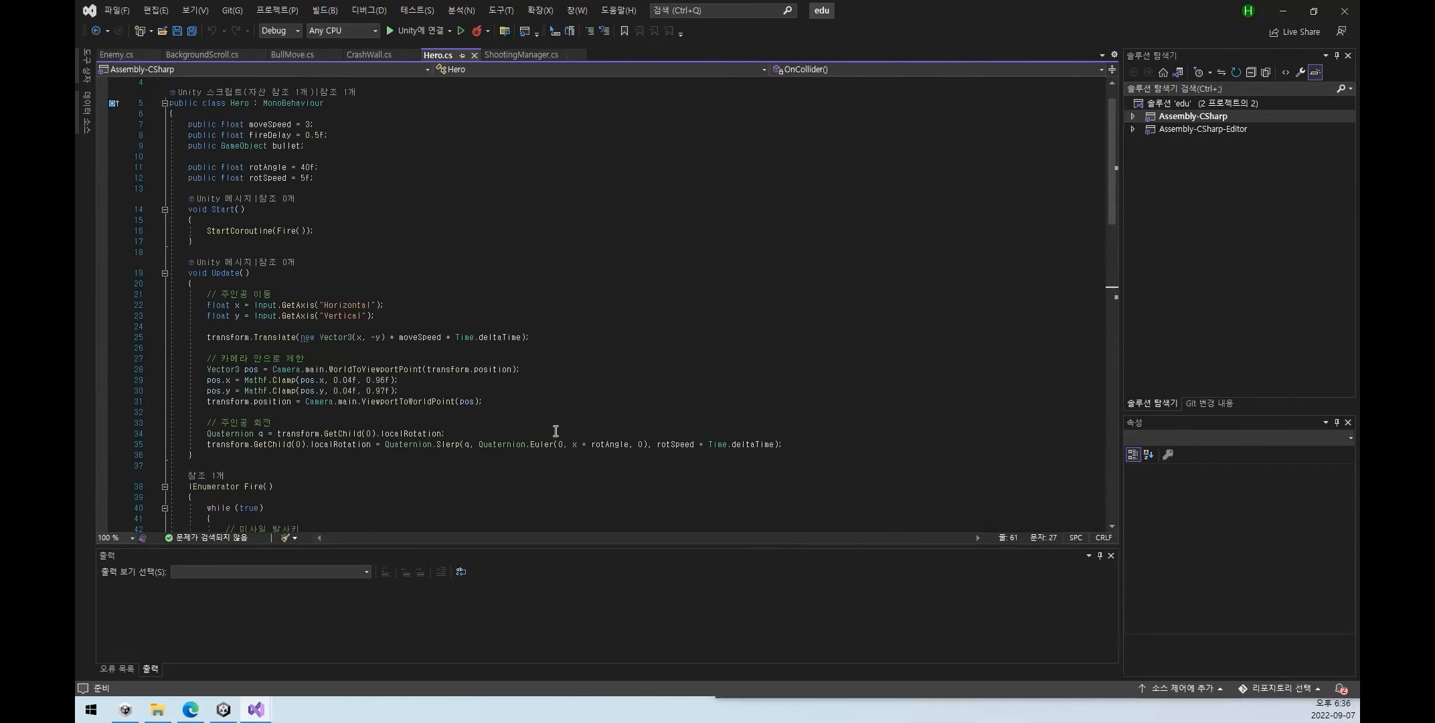
pyautogui.click(651, 257)
# - Show the BullMove script, and switch back to Test.cs to examine the Awake, OnEnable, Start and FixedUpdate declarations
pyautogui.click(287, 53)
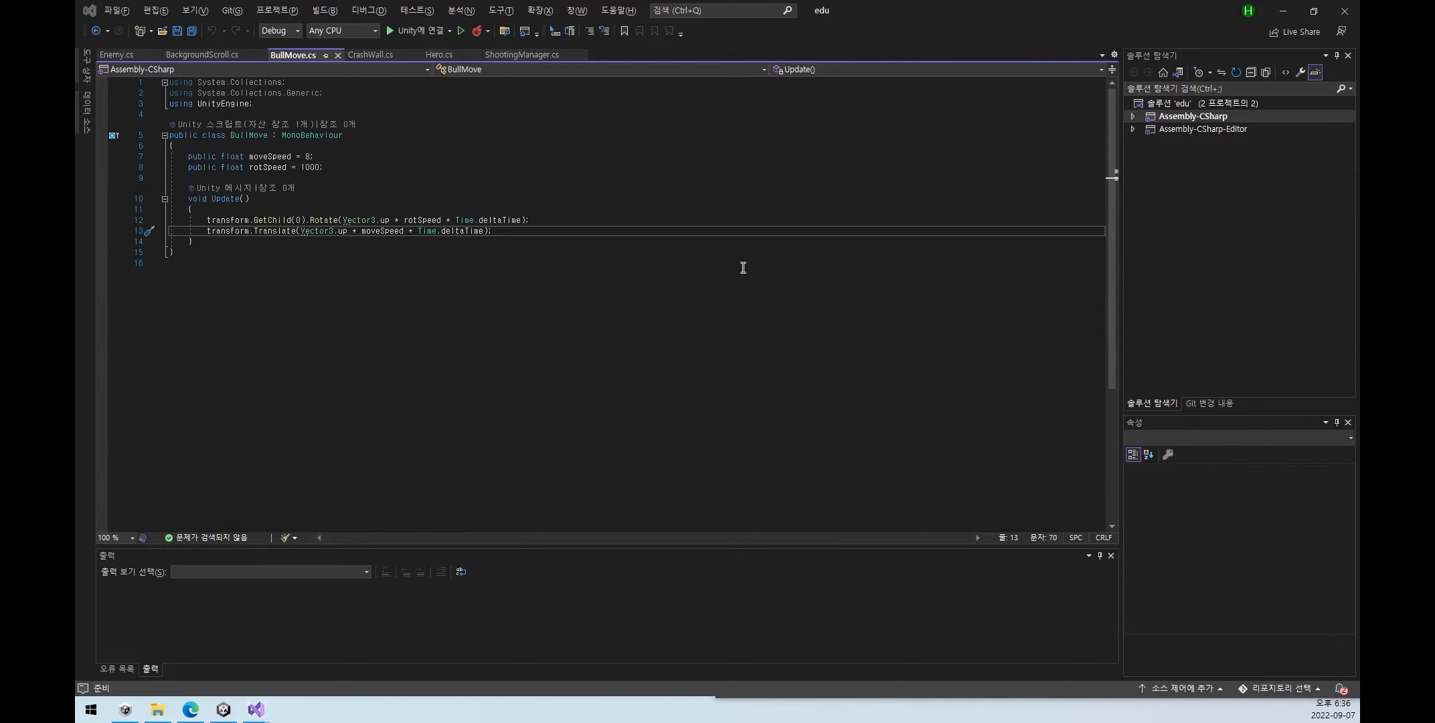
pyautogui.hotkey('alt', 'Tab')
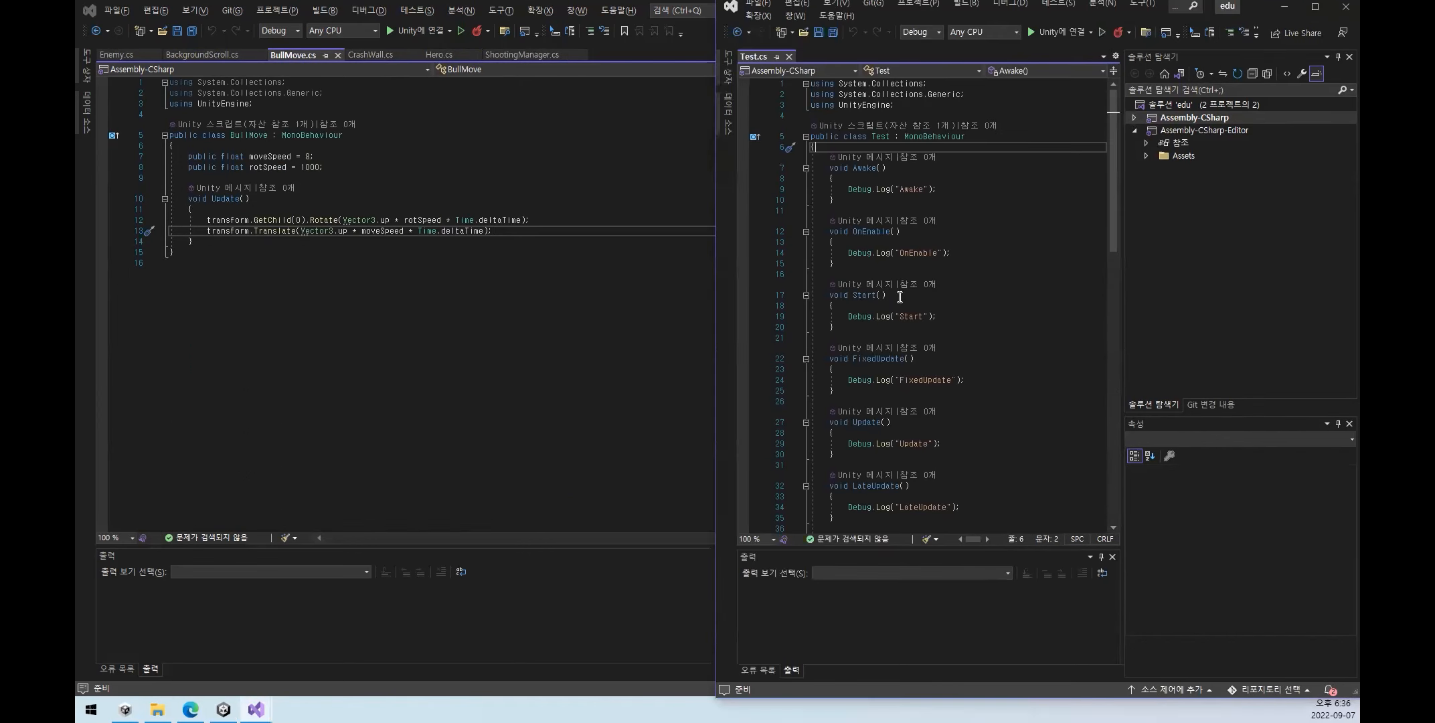
pyautogui.moveTo(901, 168); pyautogui.dragTo(812, 167)
pyautogui.moveTo(914, 242); pyautogui.dragTo(801, 232)
pyautogui.moveTo(915, 305); pyautogui.dragTo(830, 295)
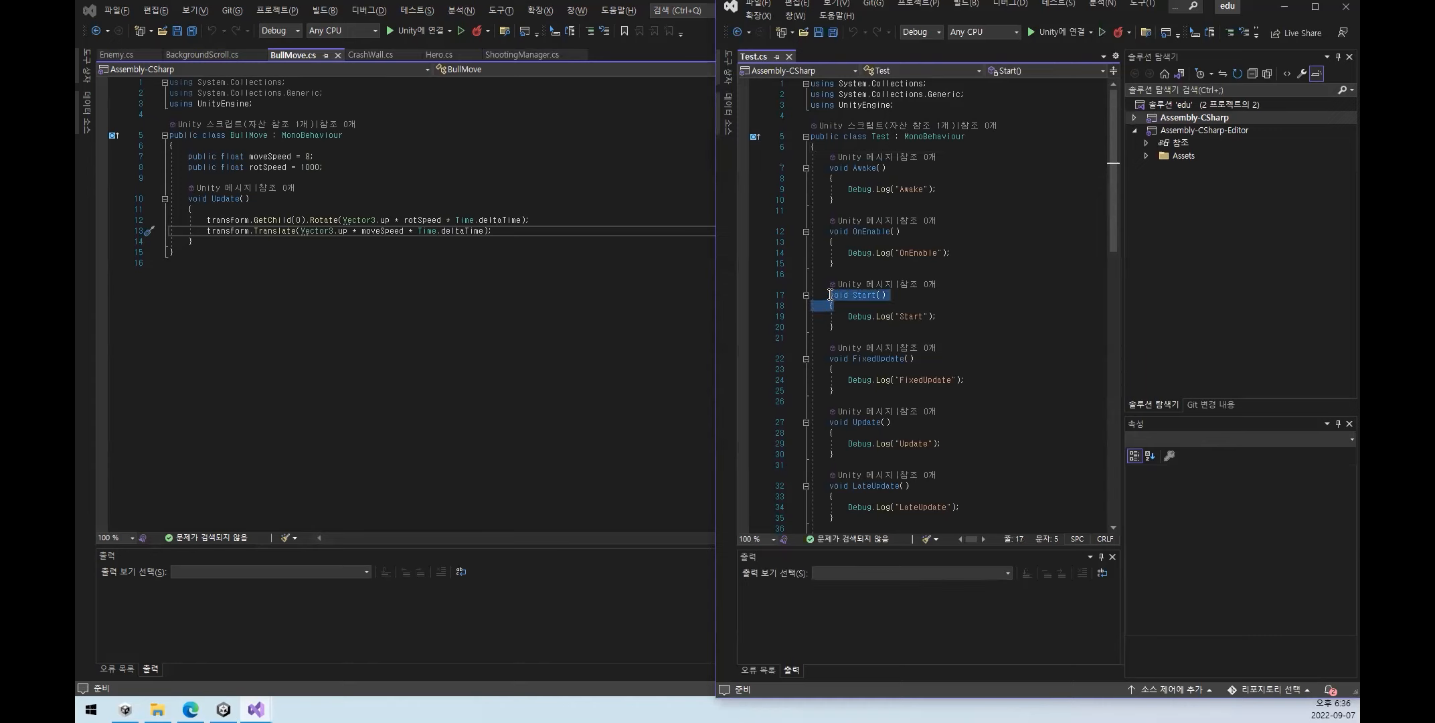
pyautogui.click(941, 361)
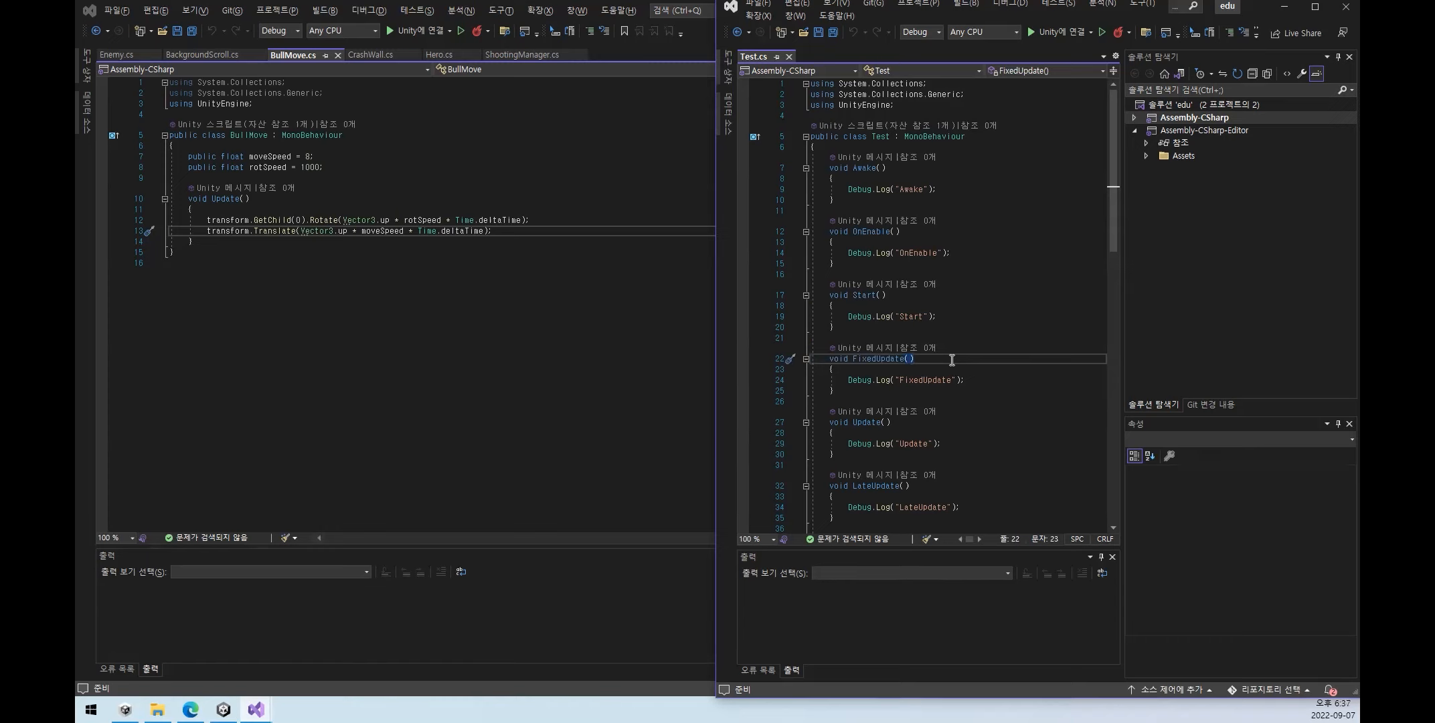
pyautogui.click(914, 231)
# - Read the built-in description of the Awake function in Test.cs and examine the OnEnable function
pyautogui.doubleClick(866, 168)
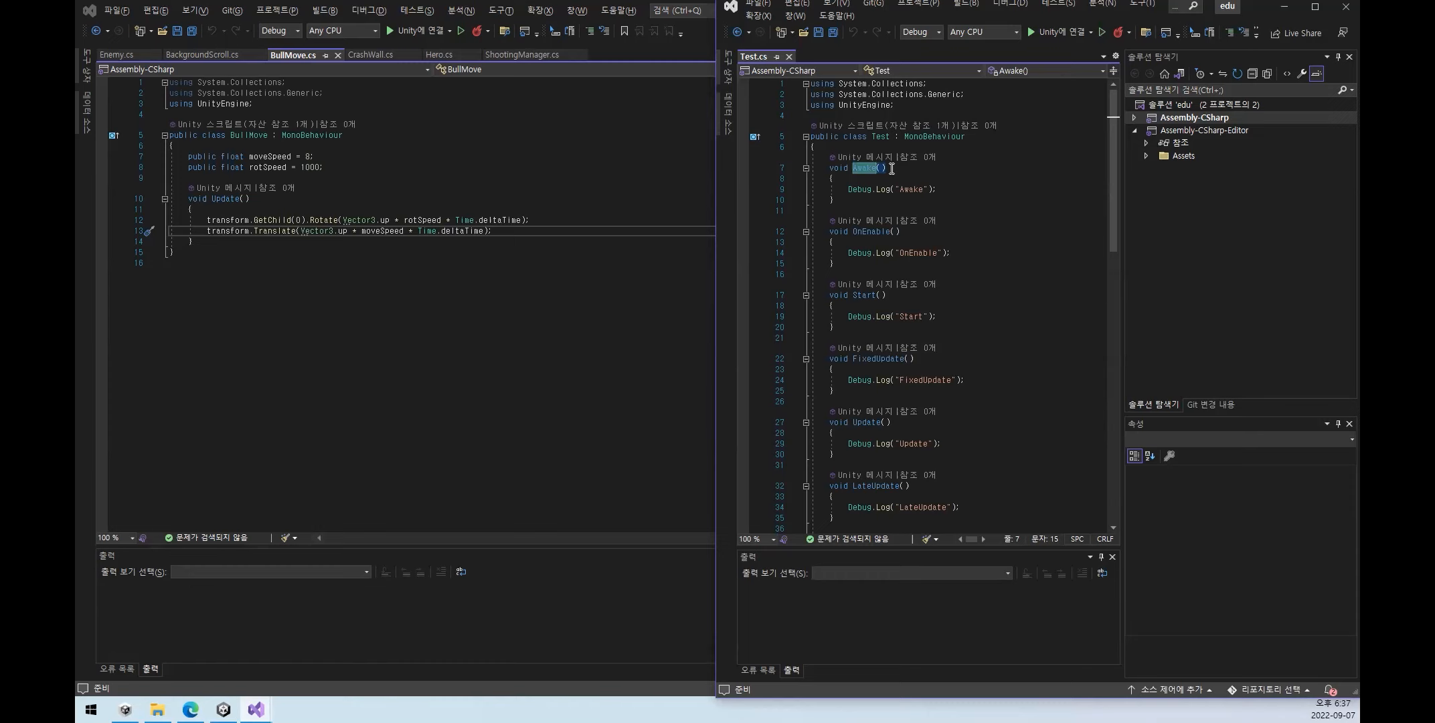
pyautogui.moveTo(861, 172)
pyautogui.click(862, 147)
pyautogui.click(842, 116)
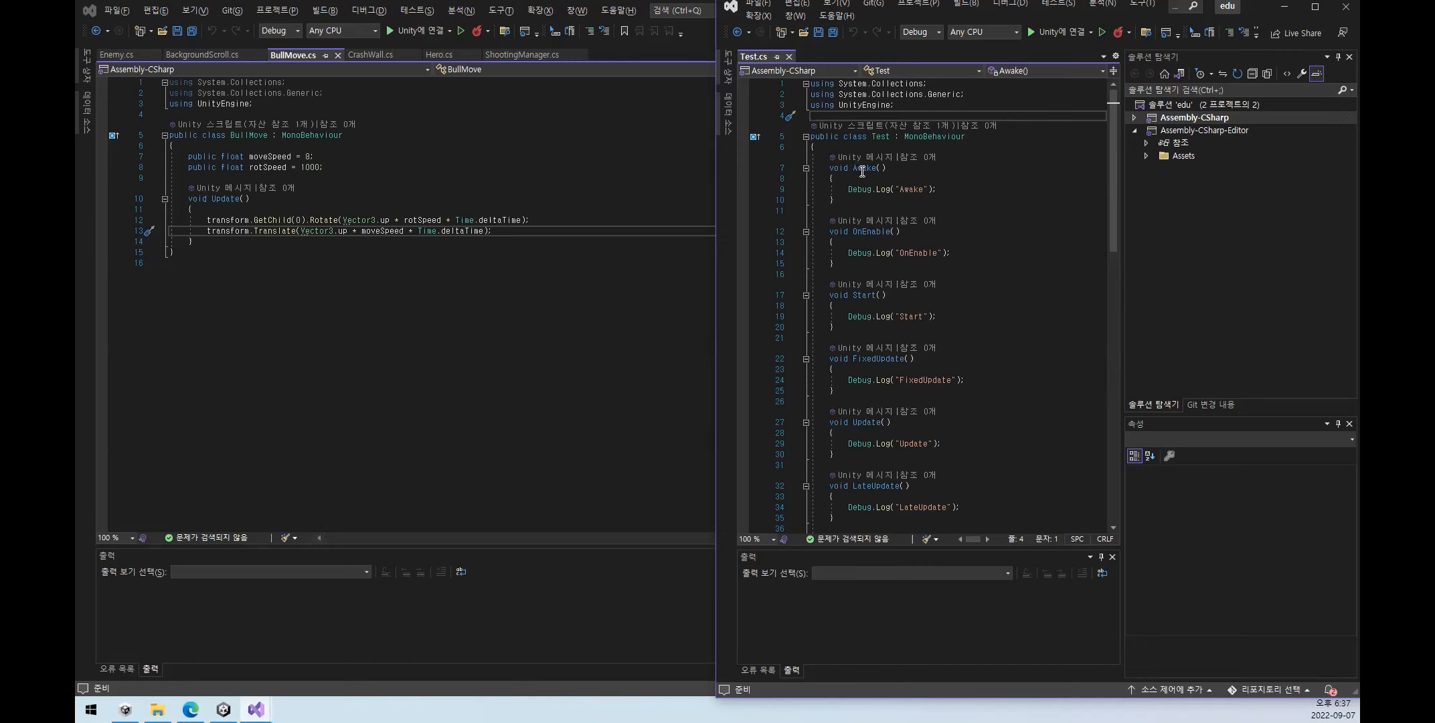
pyautogui.moveTo(862, 172)
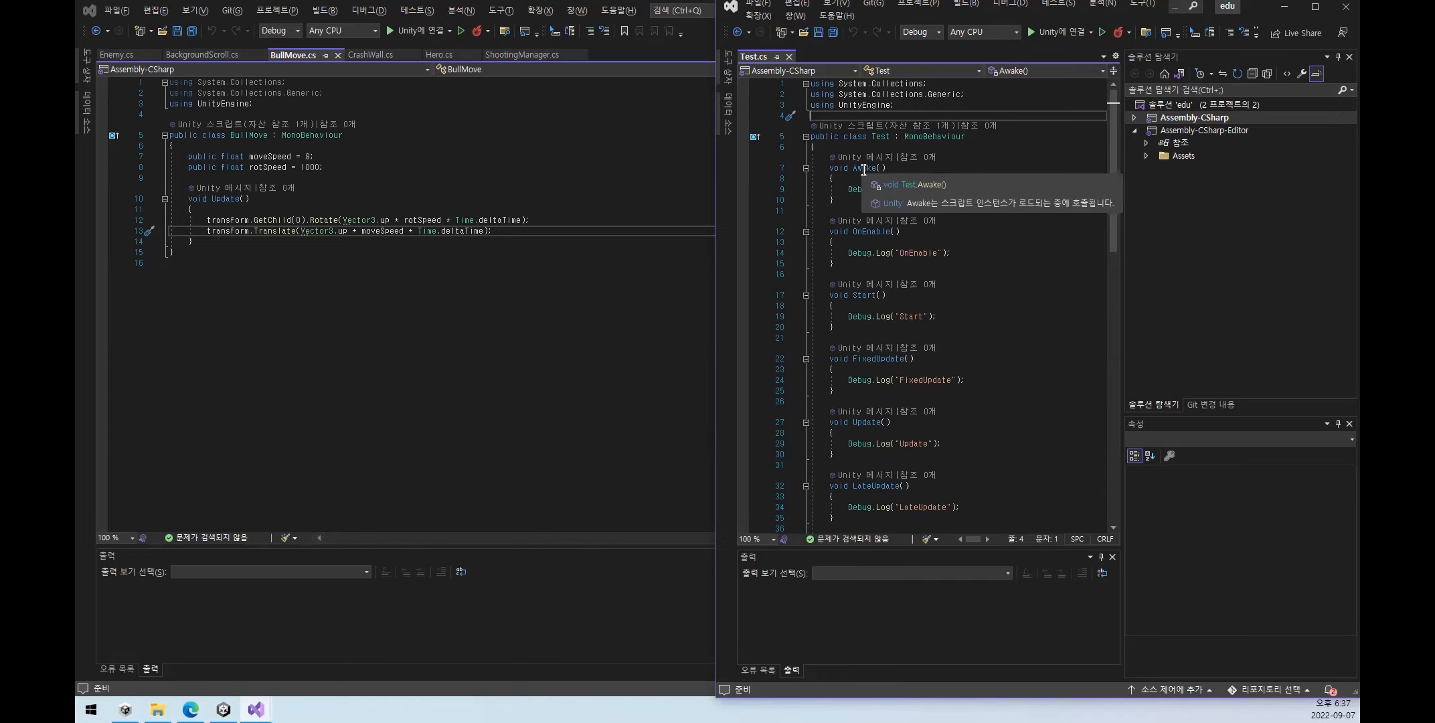
pyautogui.click(862, 170)
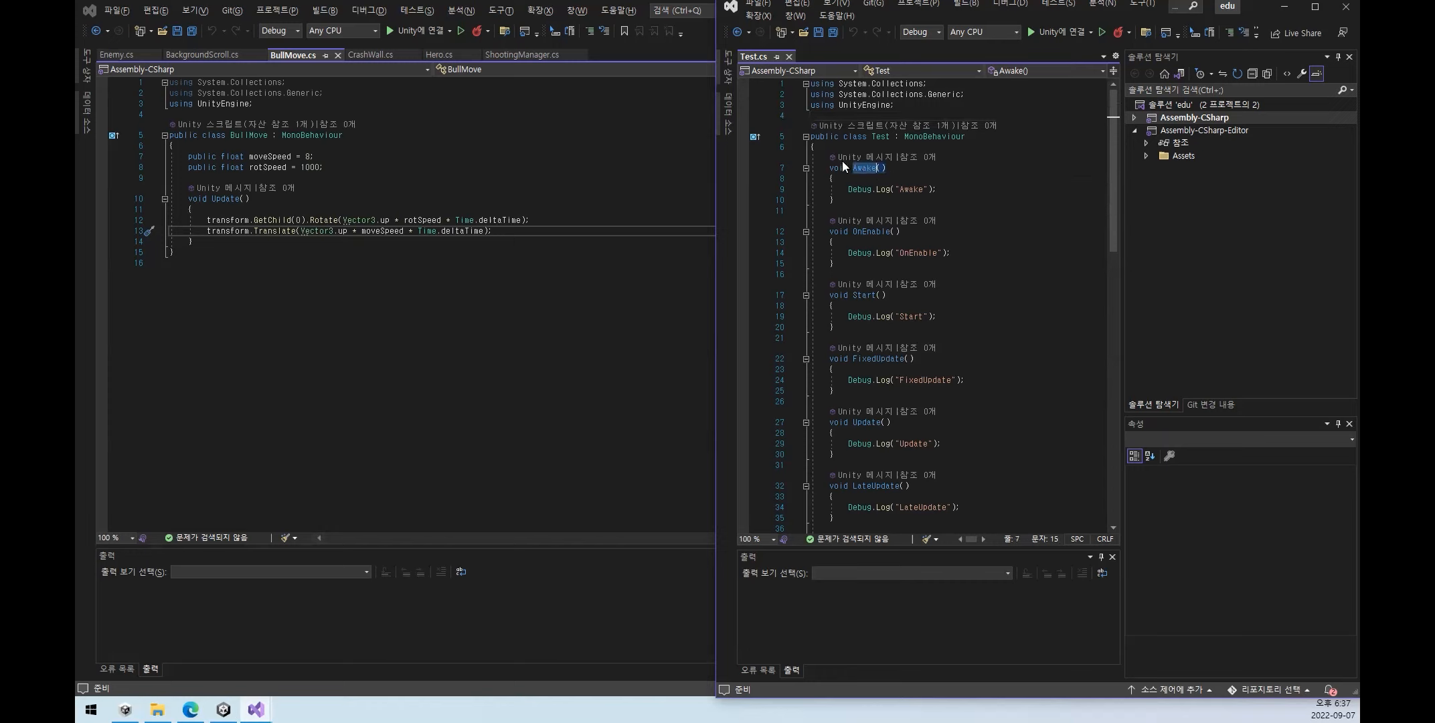
pyautogui.doubleClick(872, 231)
pyautogui.click(919, 243)
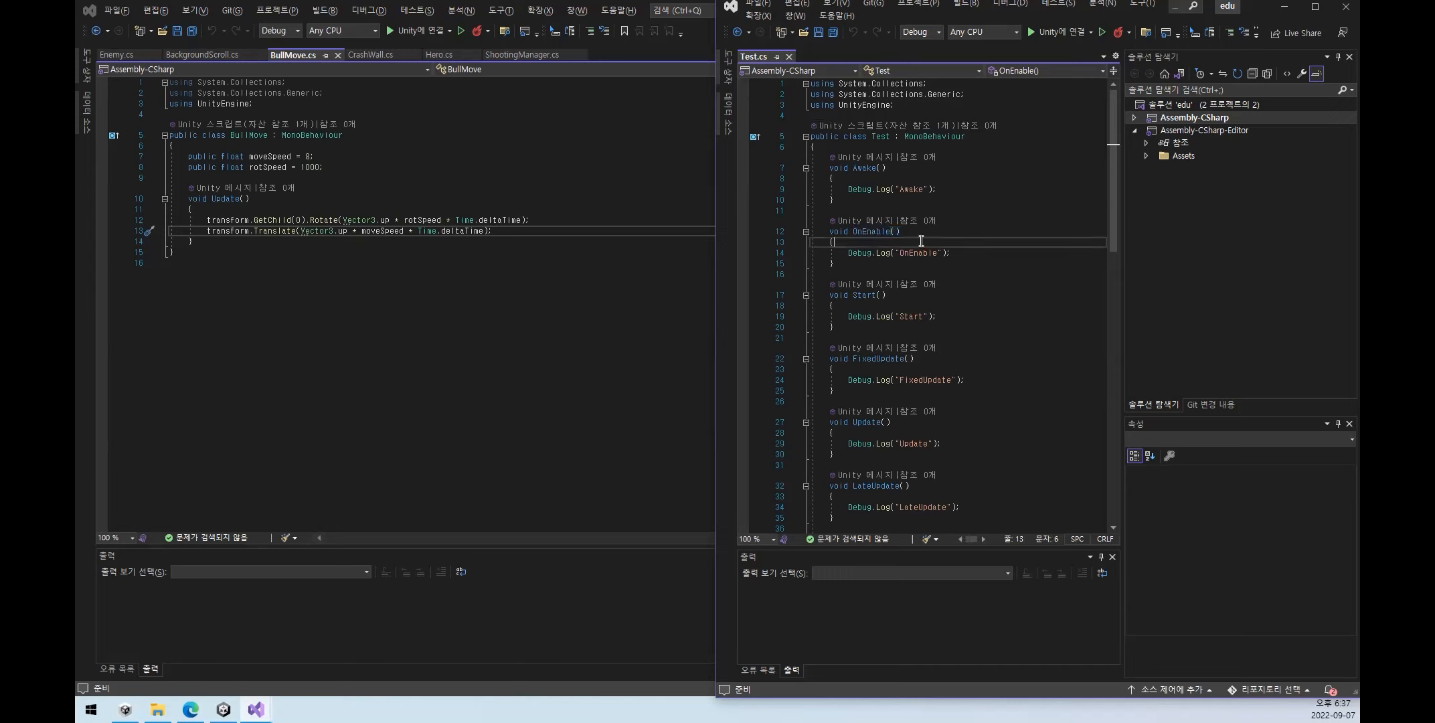
# - Examine the MonoBehaviour inheritance in the Test class declaration and read the base class description
pyautogui.doubleClick(942, 136)
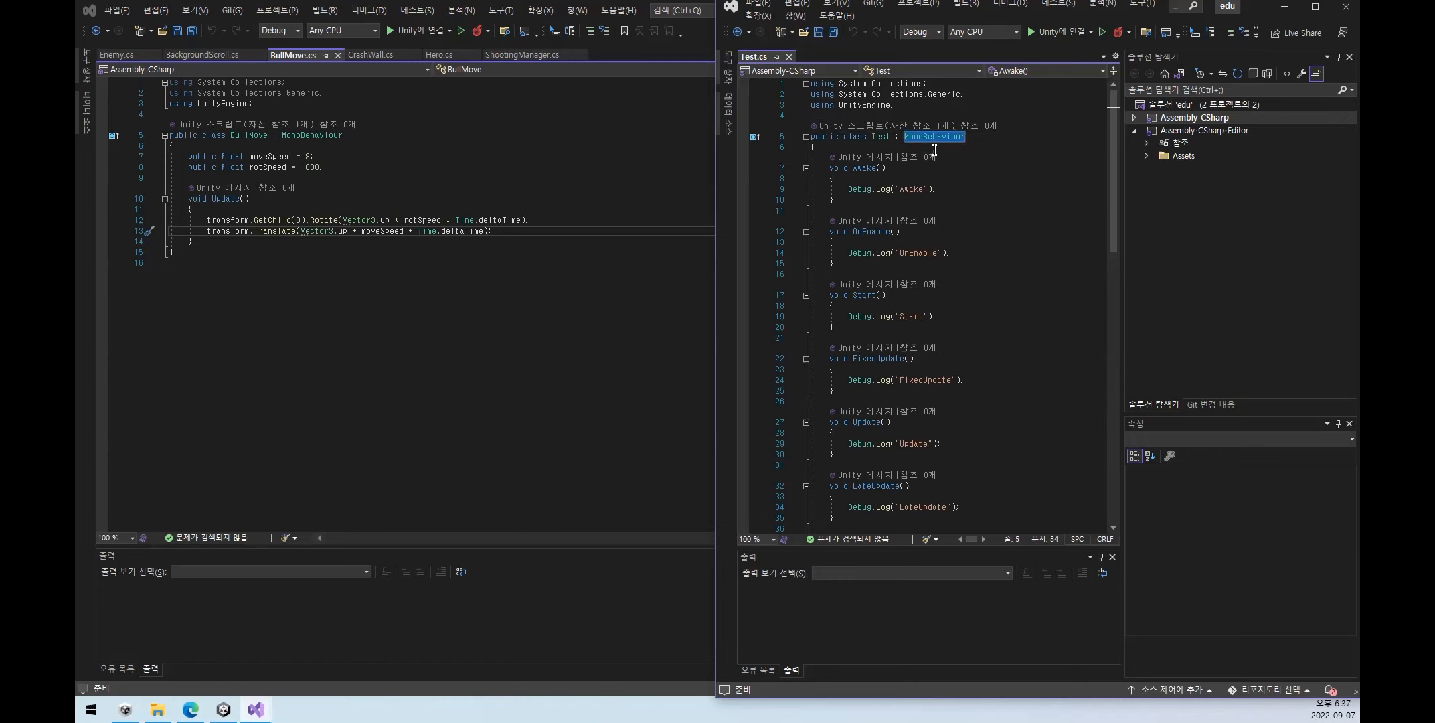
pyautogui.click(963, 190)
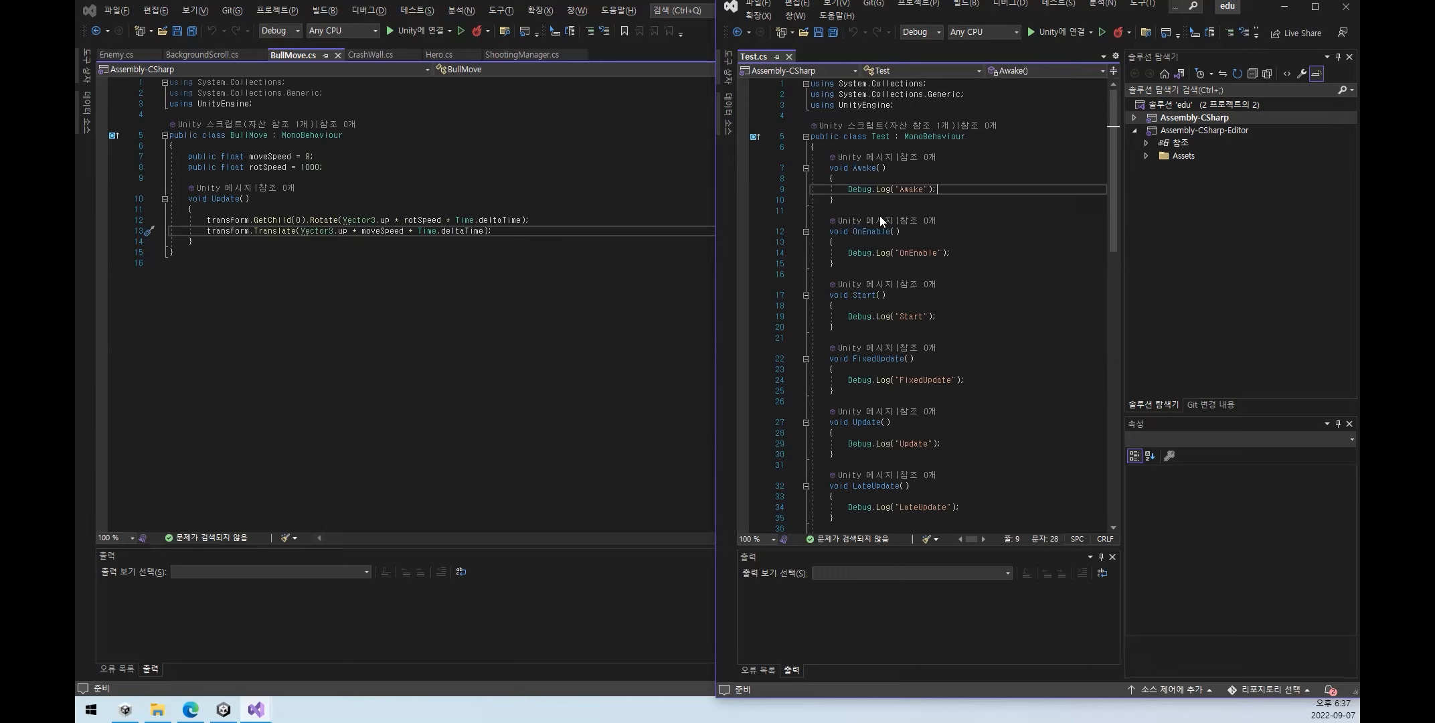
pyautogui.moveTo(223, 710)
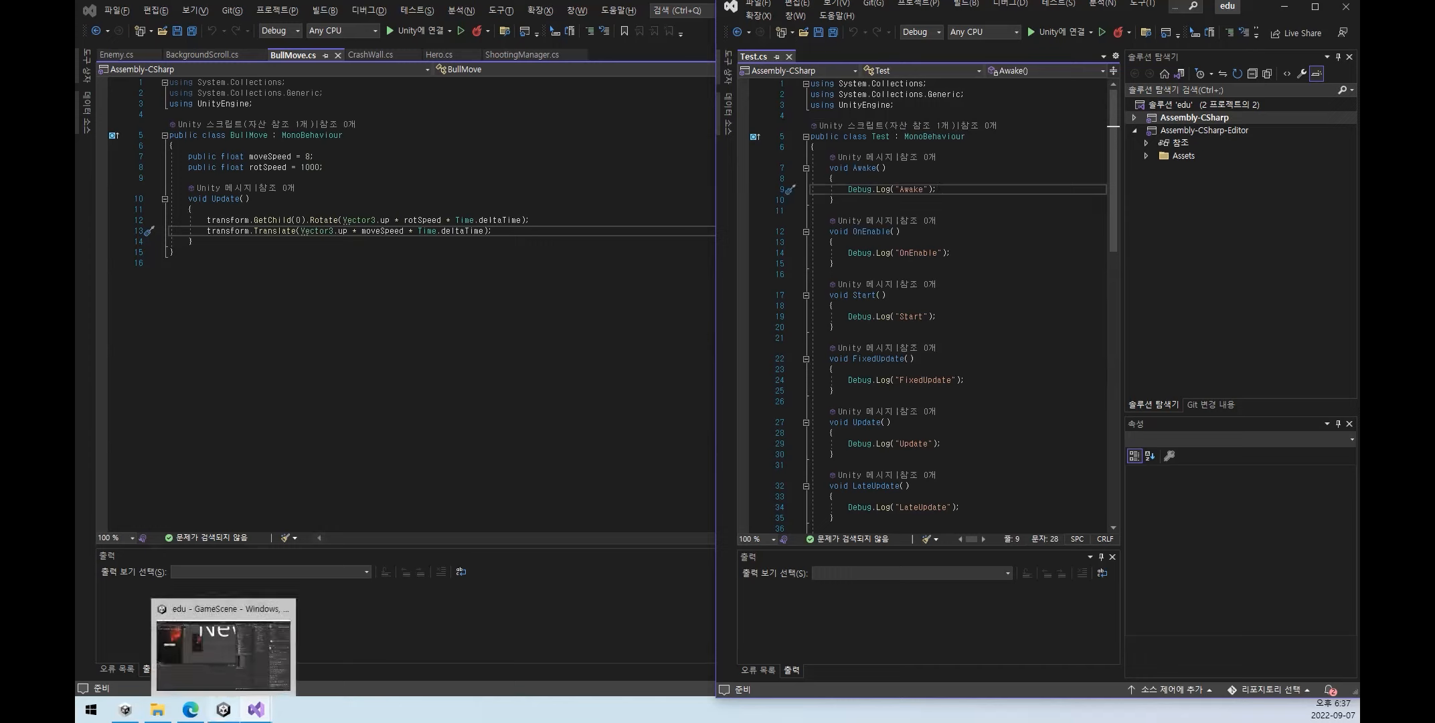
pyautogui.doubleClick(954, 136)
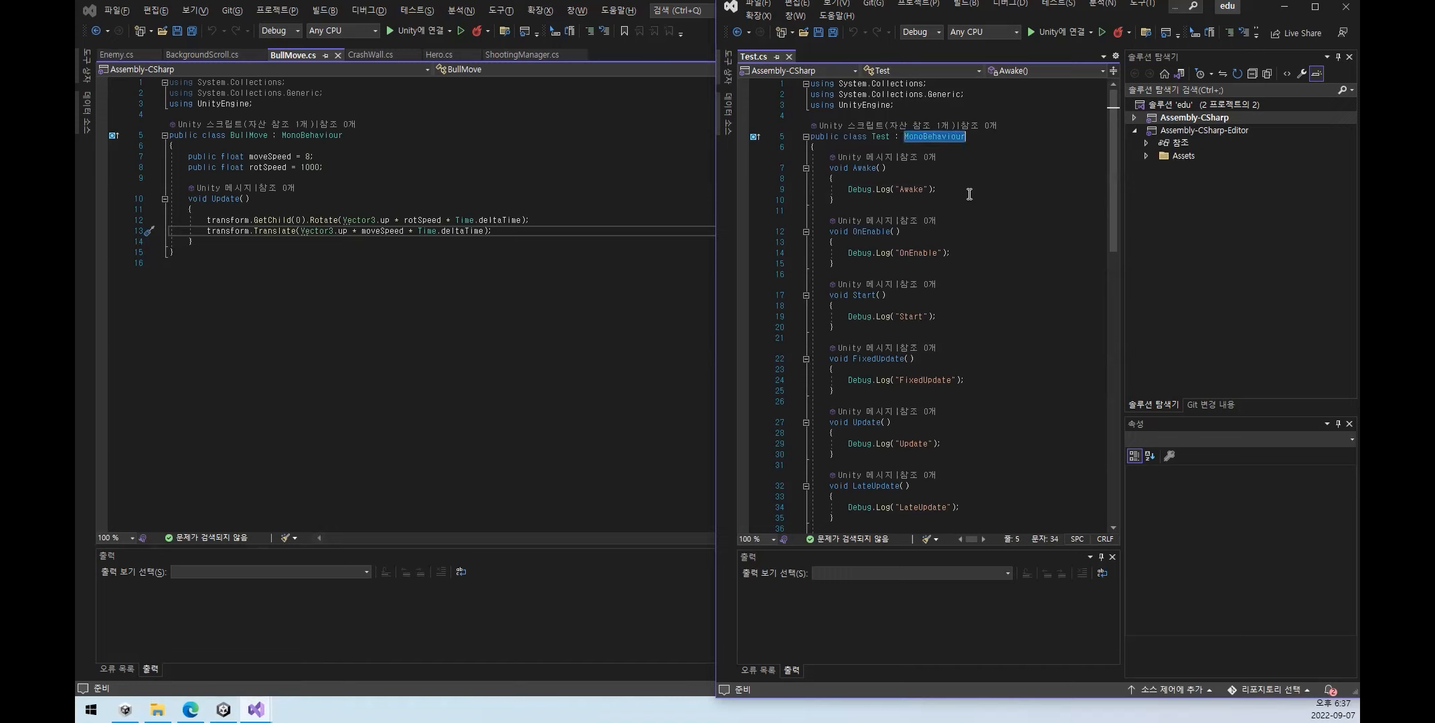
pyautogui.moveTo(890, 136); pyautogui.dragTo(971, 134)
pyautogui.click(996, 138)
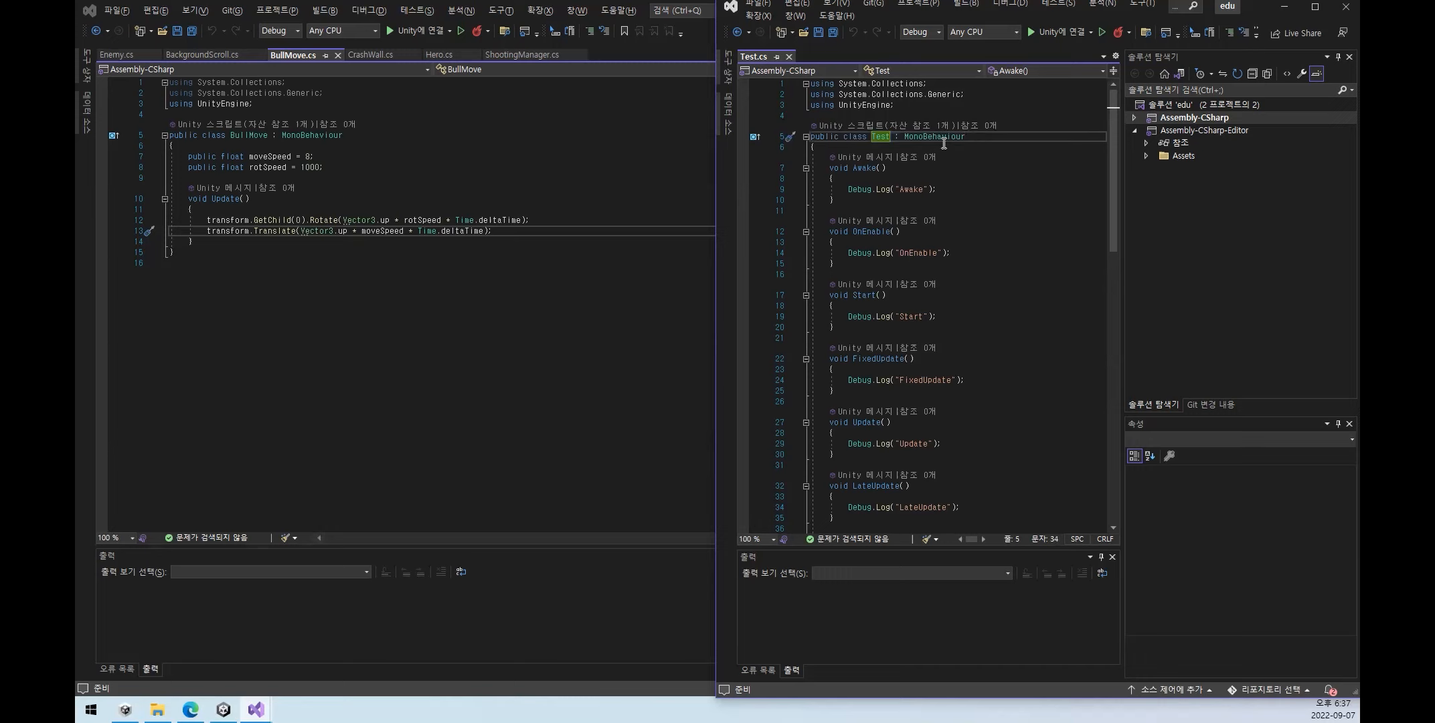
pyautogui.moveTo(946, 142)
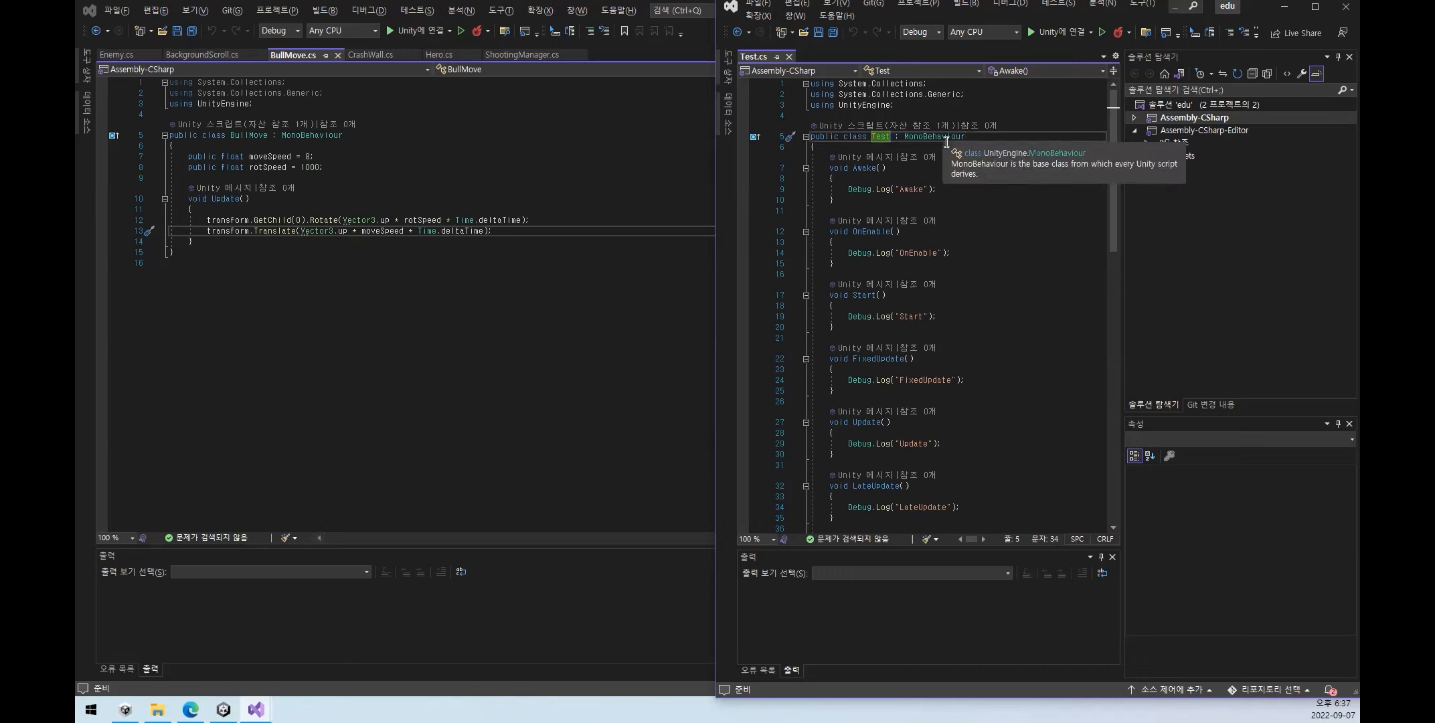
# - Examine how the Test class name, its Awake function with the Debug.Log call, and the MonoBehaviour base class relate
pyautogui.moveTo(891, 137); pyautogui.dragTo(871, 135)
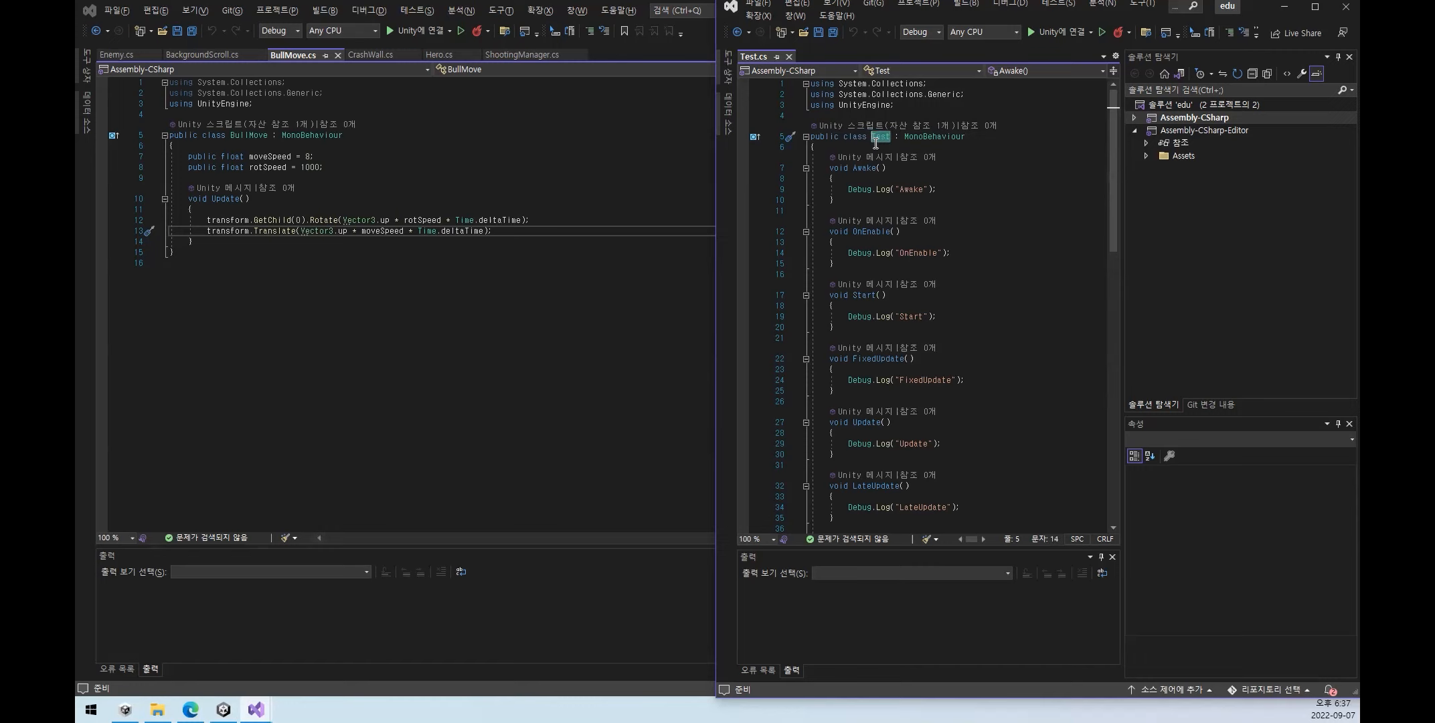
pyautogui.doubleClick(890, 136)
pyautogui.doubleClick(867, 168)
pyautogui.moveTo(938, 190); pyautogui.dragTo(831, 185)
pyautogui.click(951, 190)
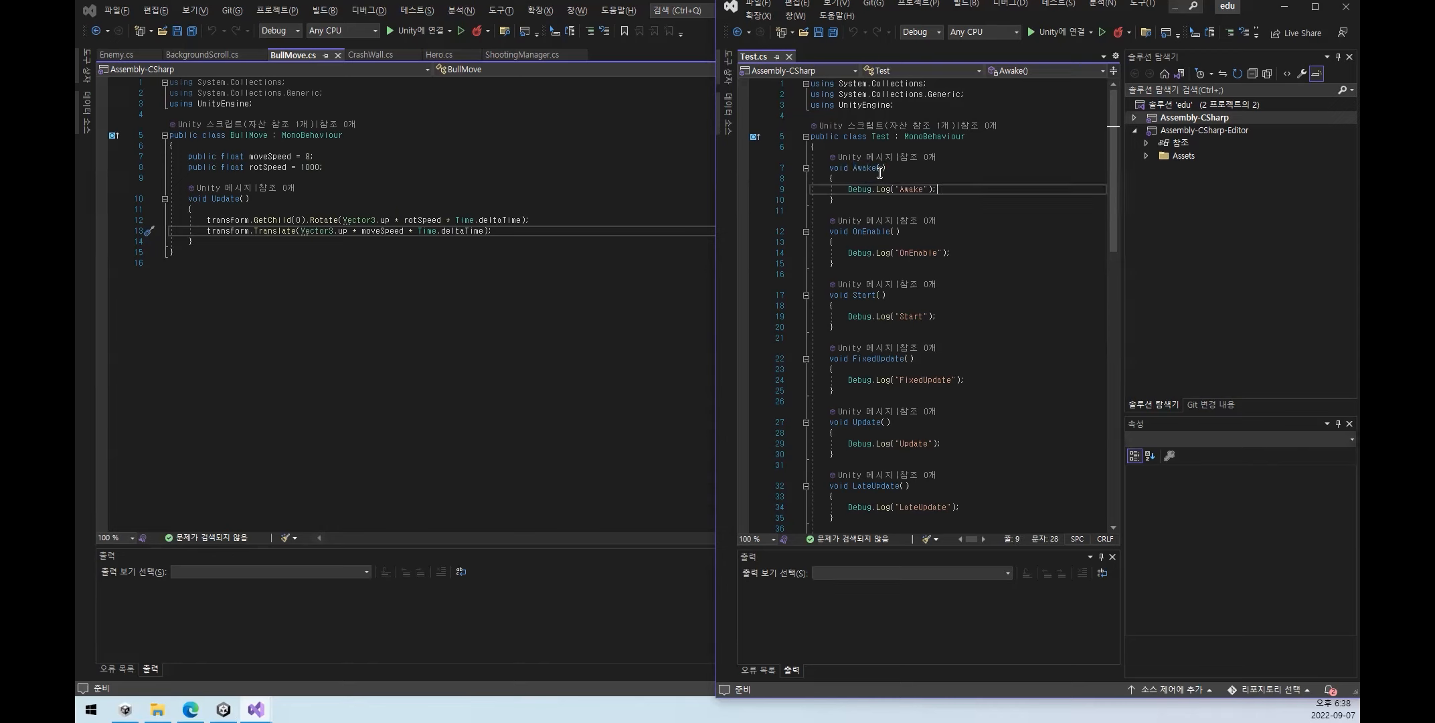
pyautogui.doubleClick(863, 169)
pyautogui.click(900, 178)
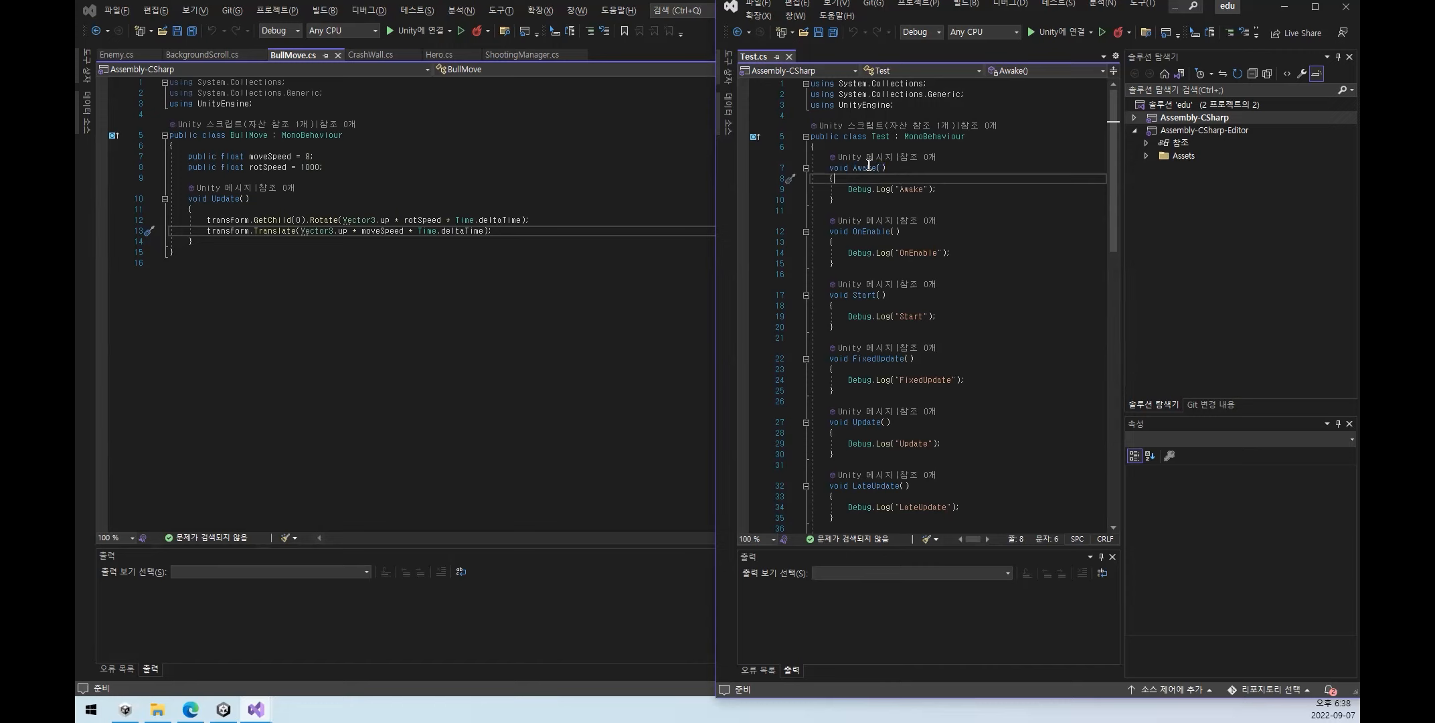
pyautogui.doubleClick(939, 136)
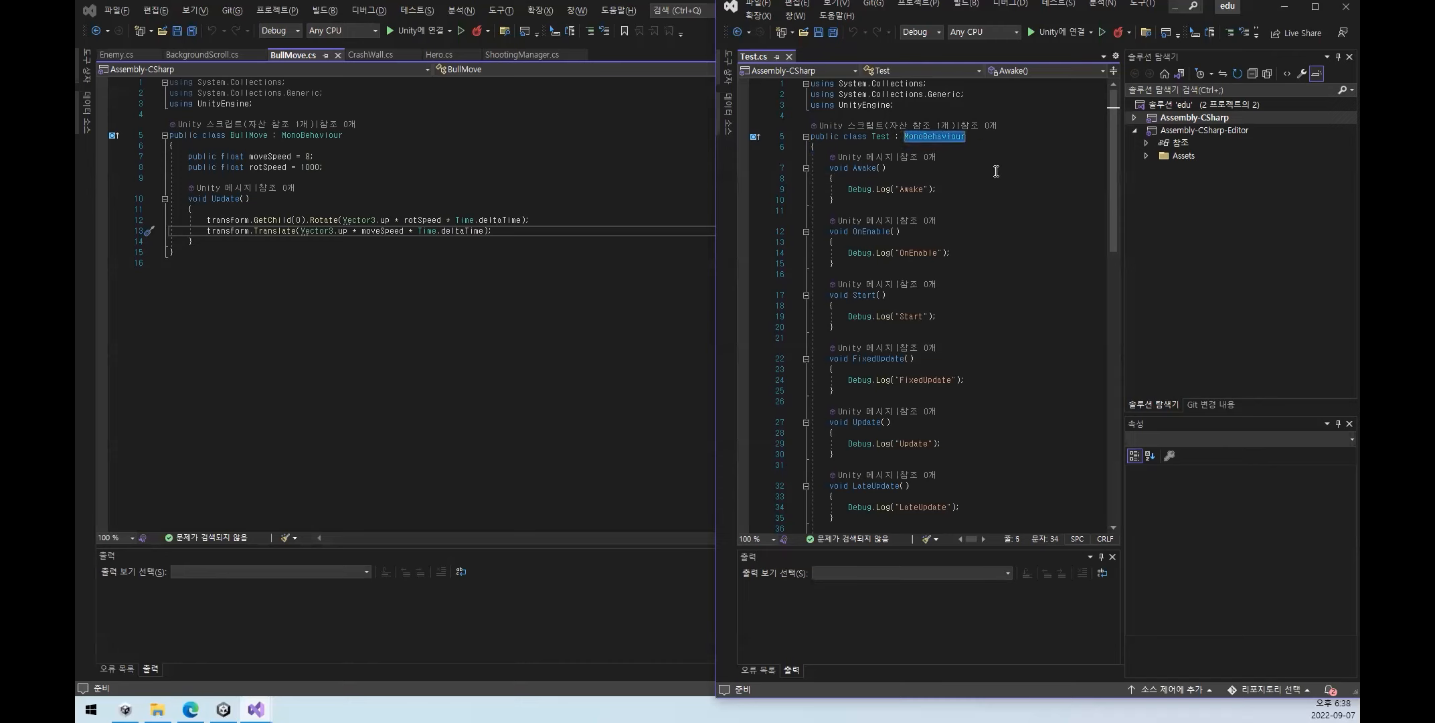
# - Examine the Test class declaration with its MonoBehaviour base class, followed by the Awake function name, in Test.cs
pyautogui.click(996, 171)
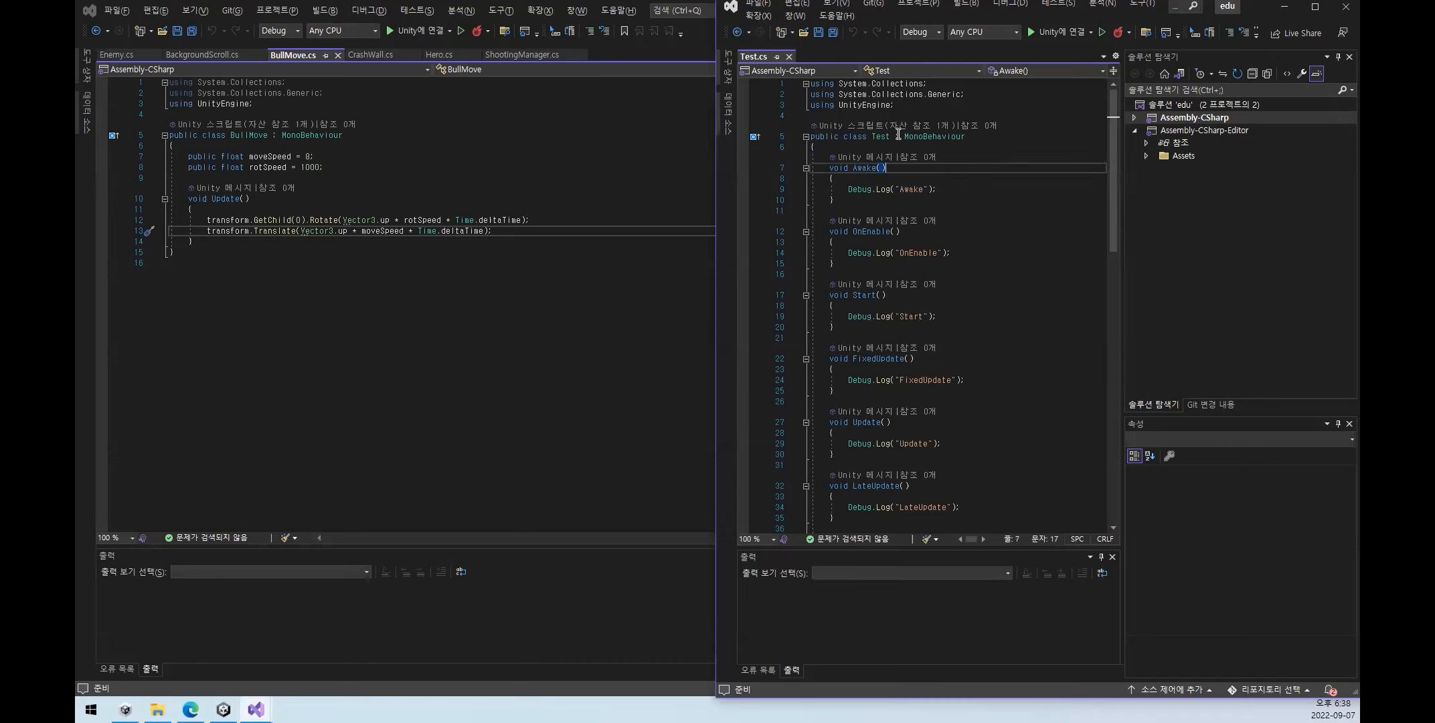
pyautogui.moveTo(872, 137); pyautogui.dragTo(903, 137)
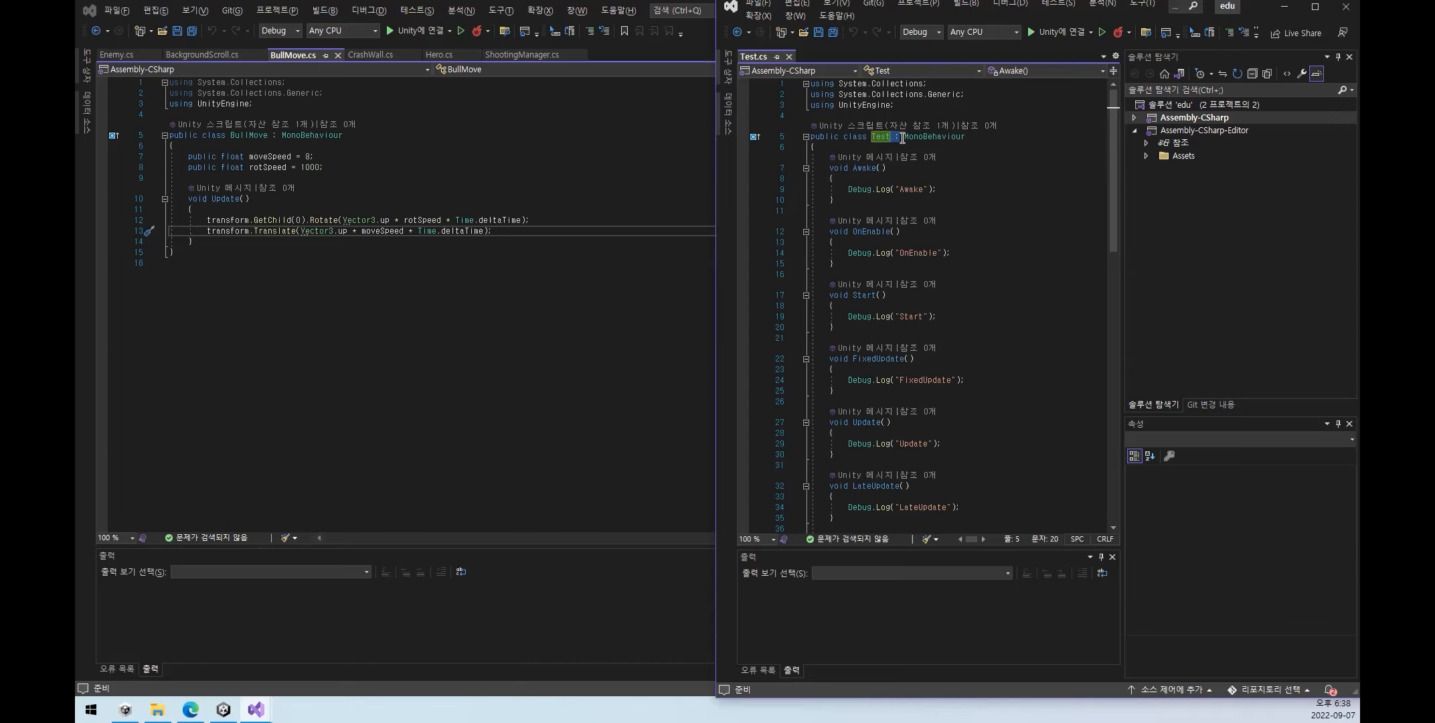
pyautogui.doubleClick(925, 133)
pyautogui.click(986, 138)
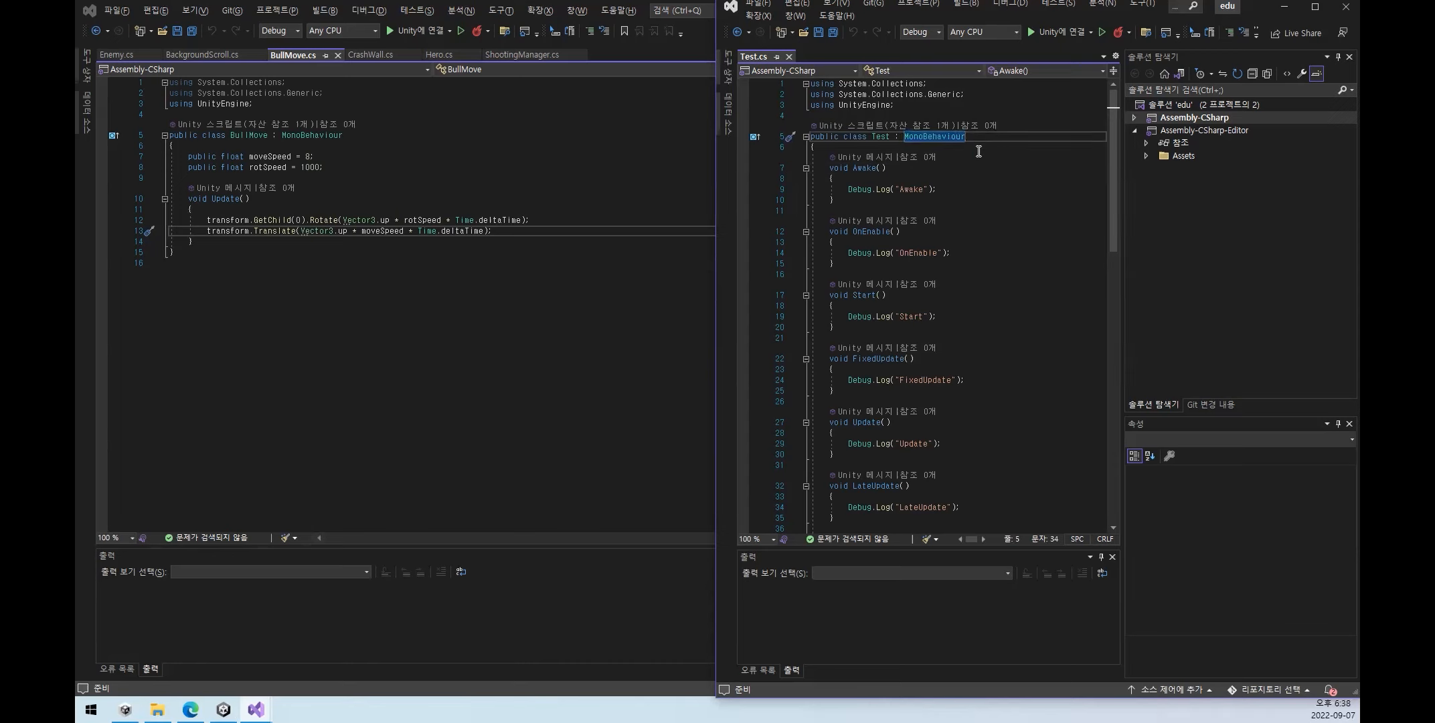
pyautogui.click(972, 191)
pyautogui.doubleClick(864, 168)
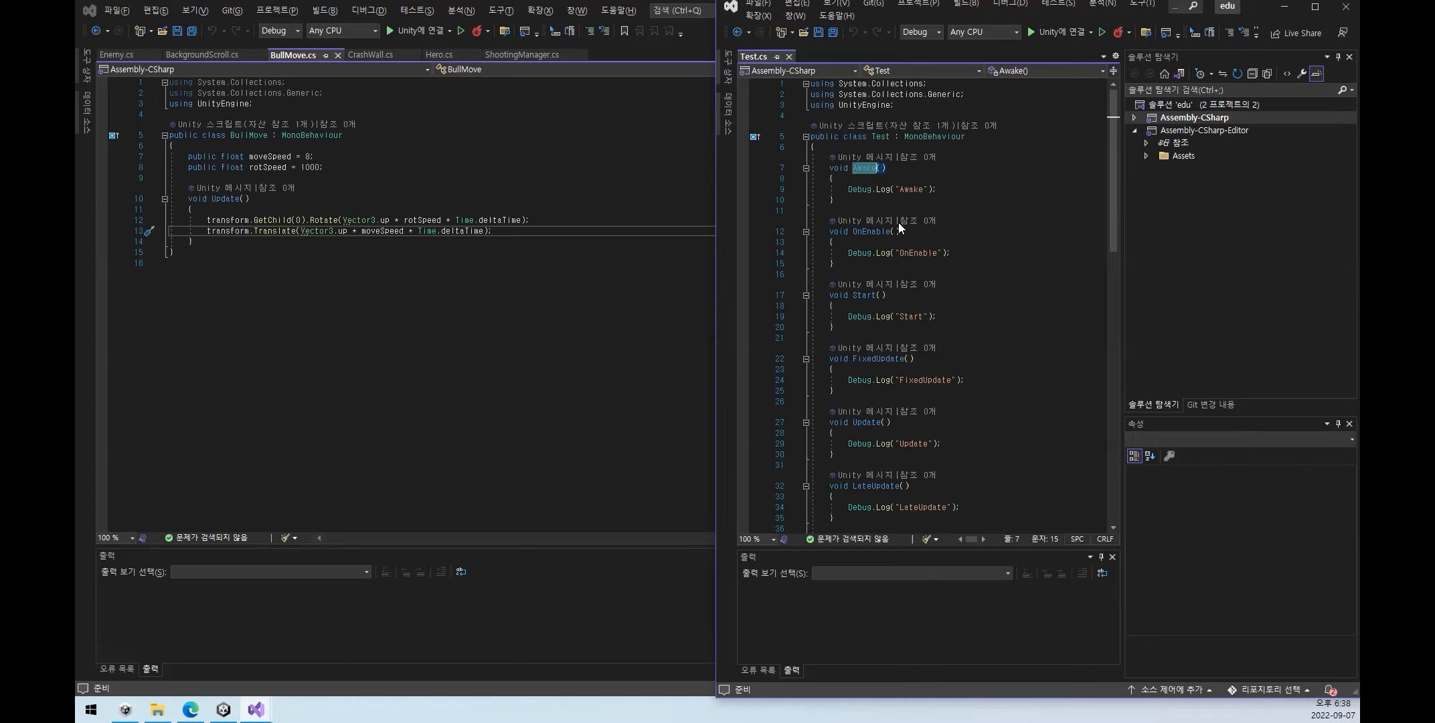
# - Examine the Debug.Log call inside the Awake function of Test.cs
pyautogui.click(954, 200)
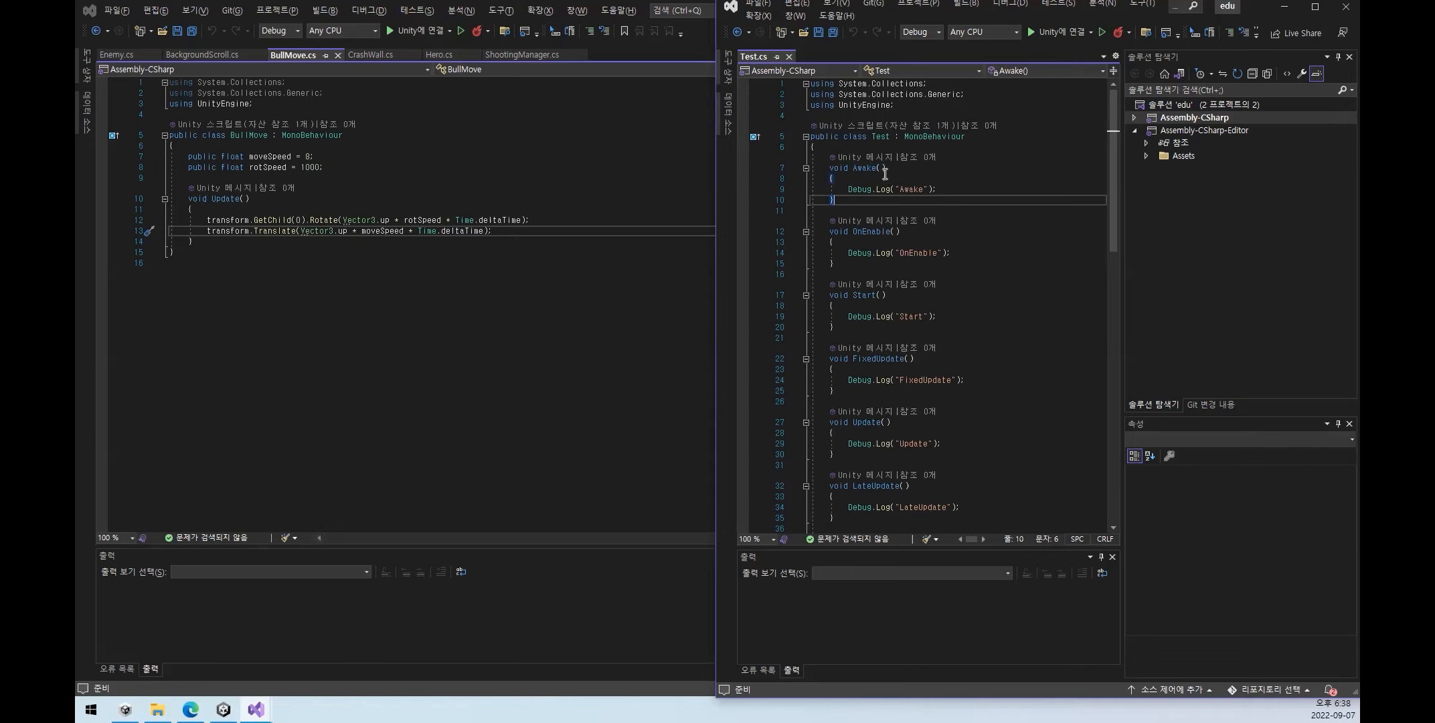
pyautogui.click(871, 189)
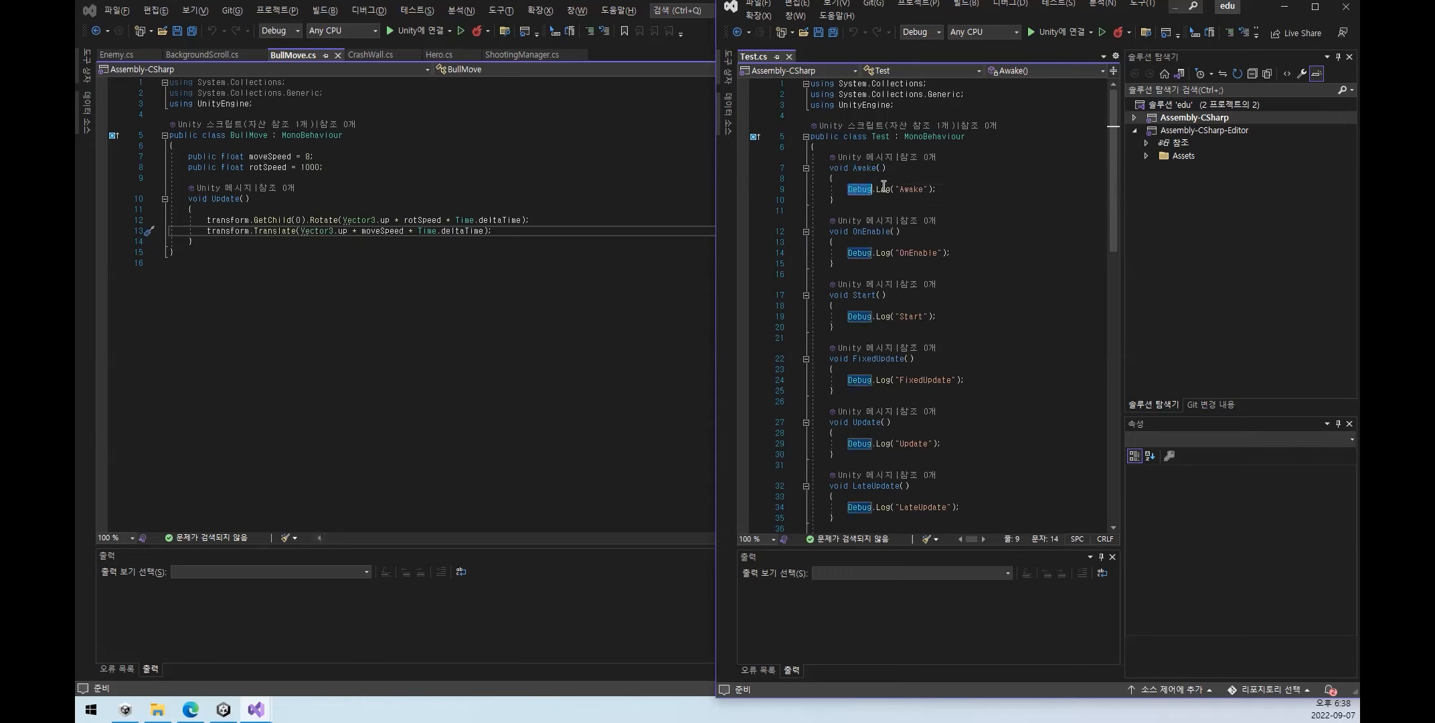
pyautogui.click(949, 189)
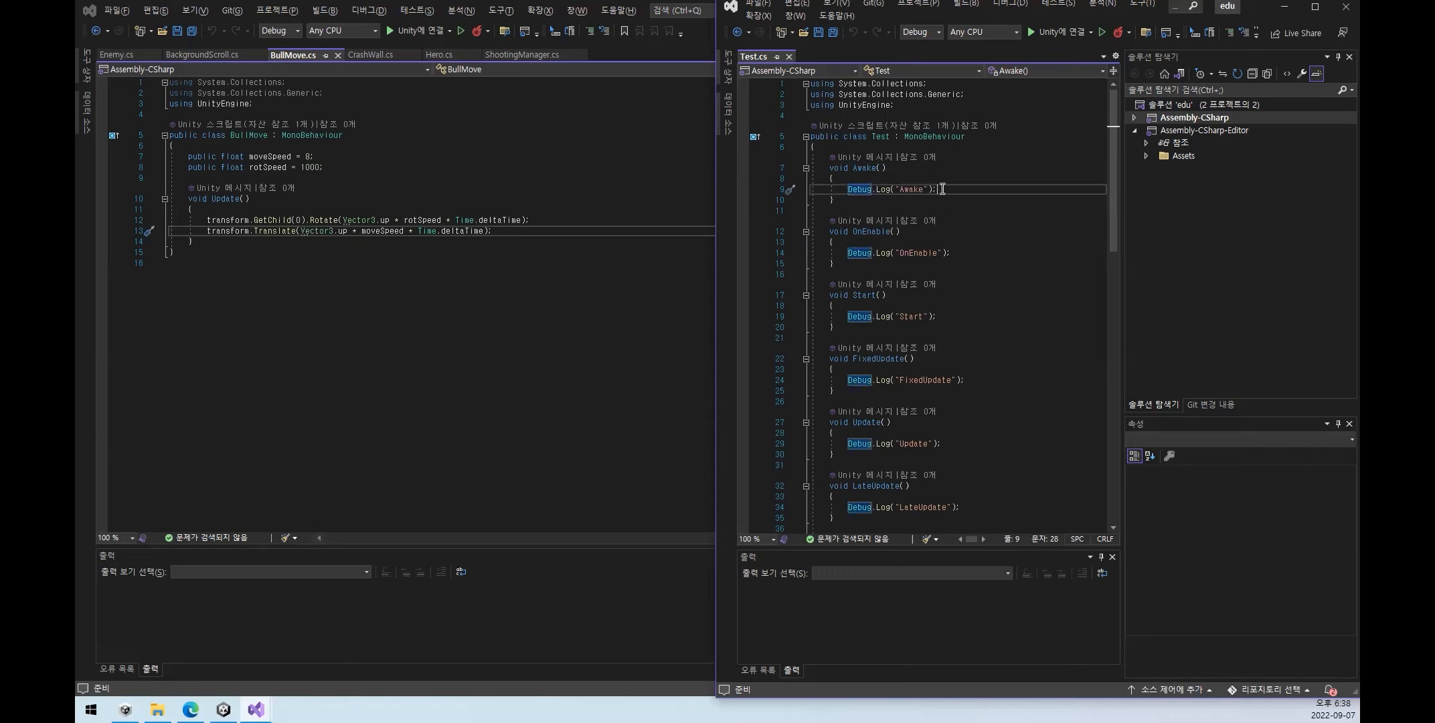
pyautogui.click(877, 189)
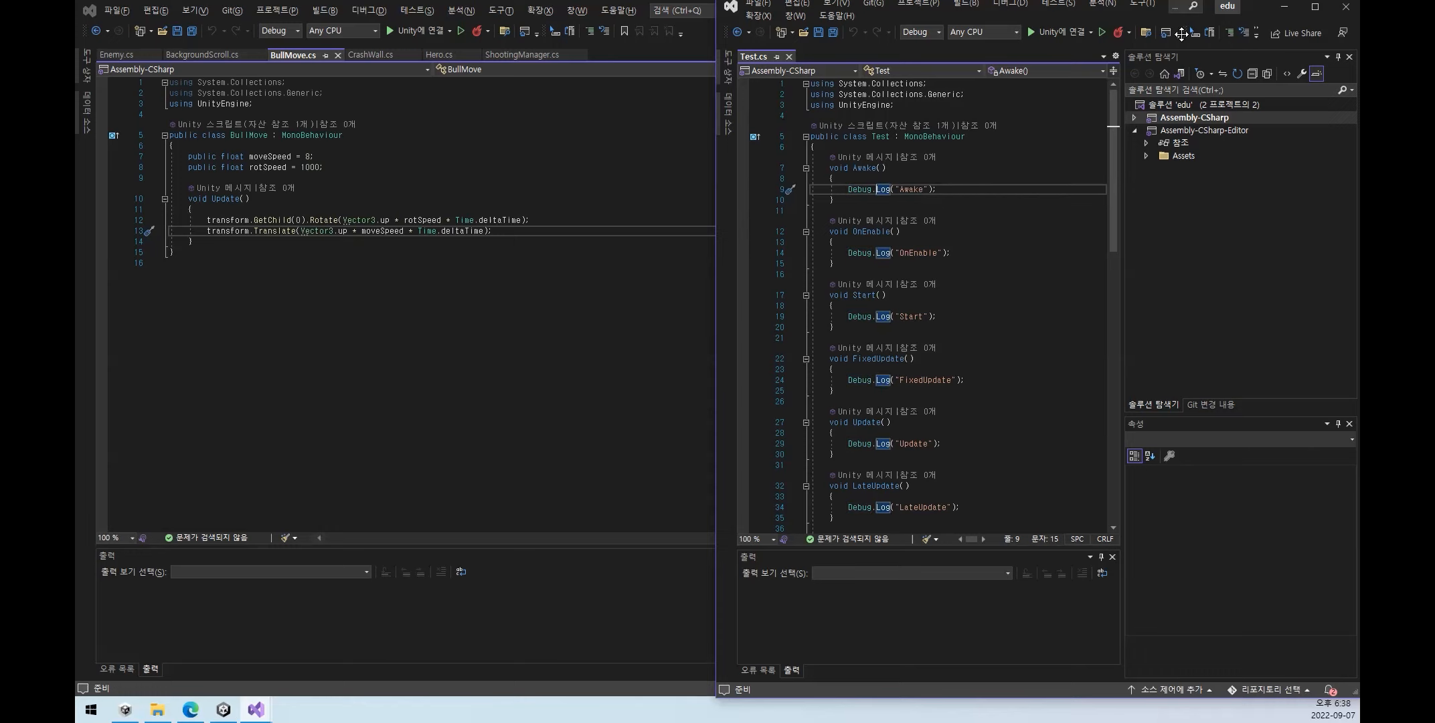
# - Switch to the Unity editor, create an empty GameObject in GameScene, and attach the Test script to it
pyautogui.click(1282, 8)
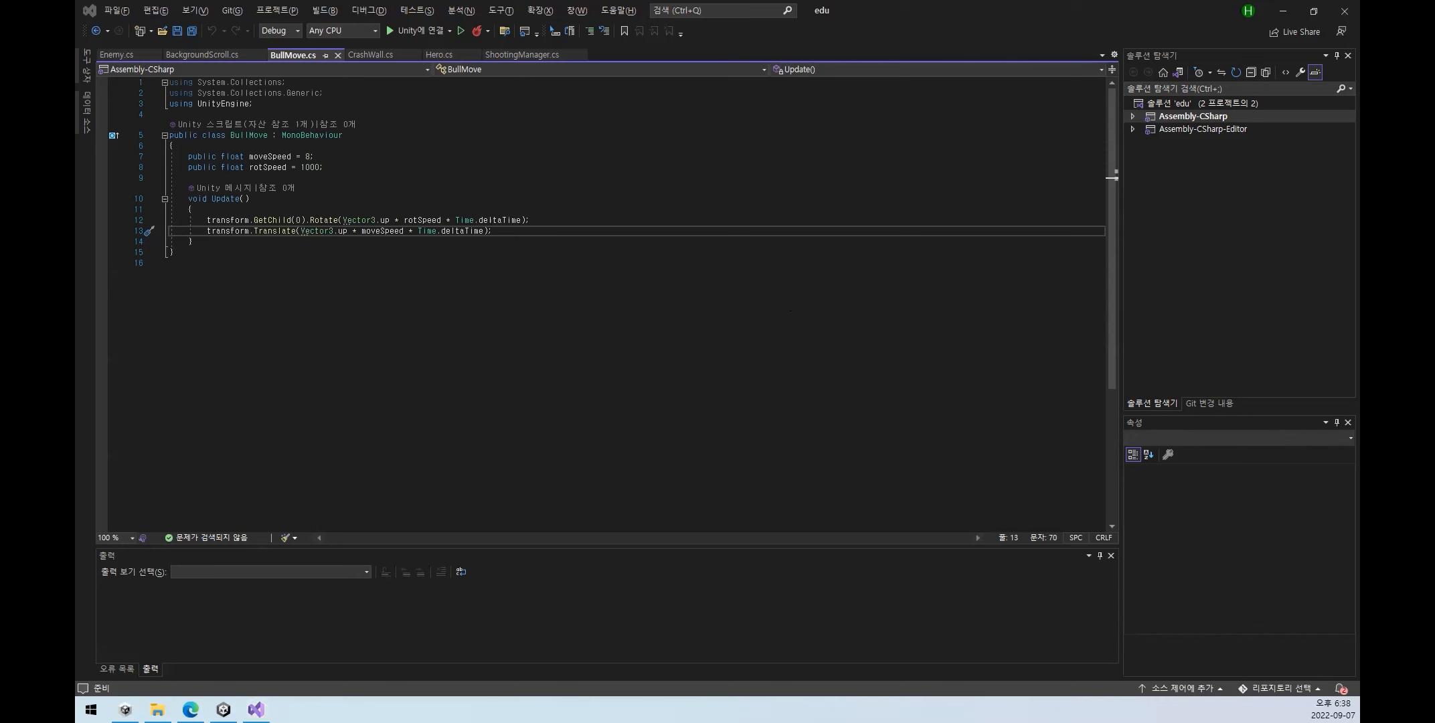
pyautogui.hotkey('alt', 'Tab')
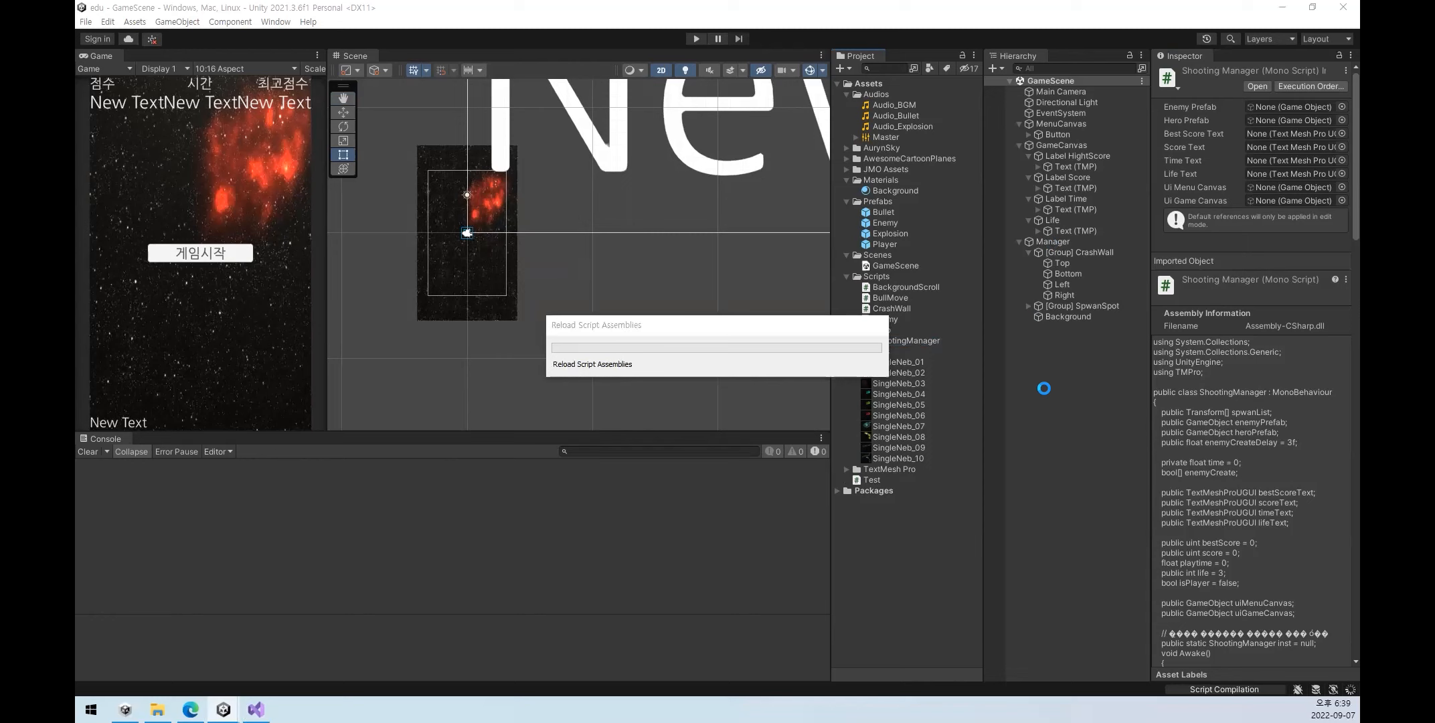
pyautogui.rightClick(1085, 437)
pyautogui.click(1125, 281)
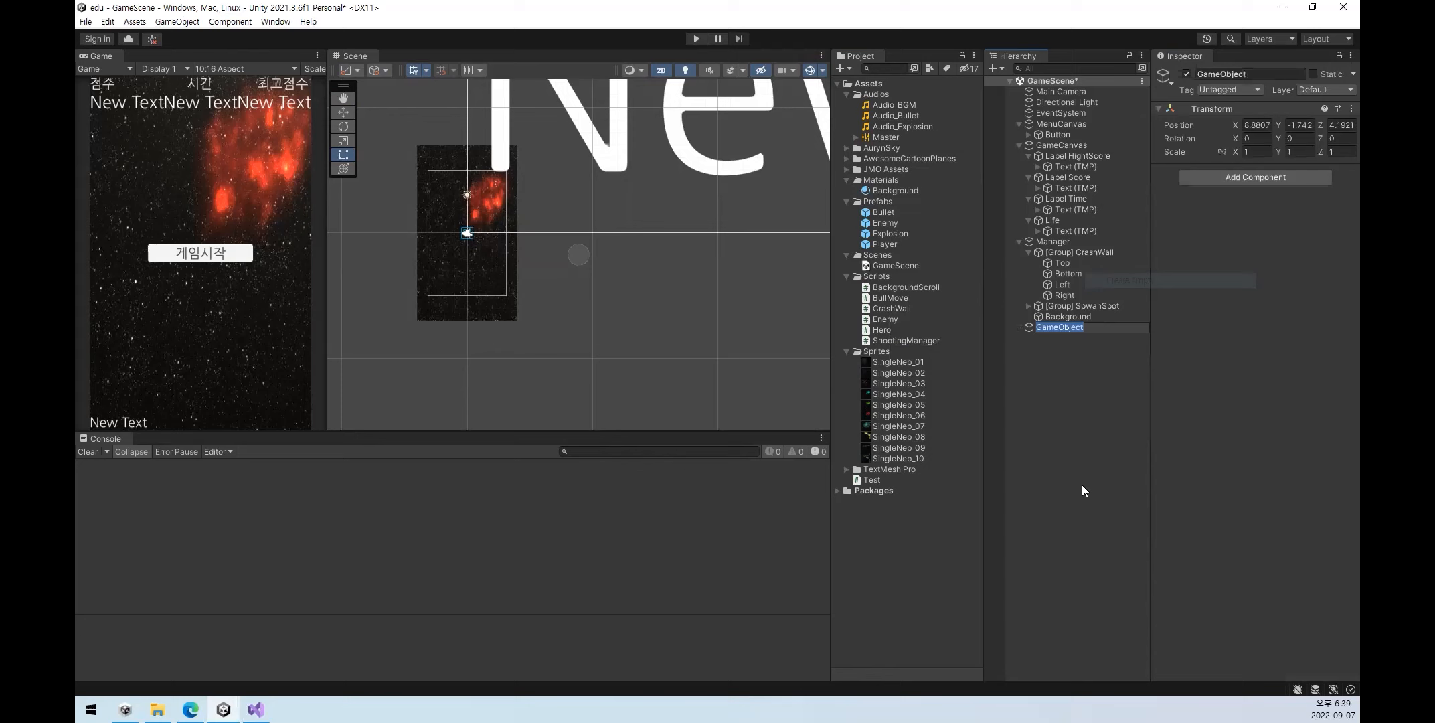
pyautogui.moveTo(934, 479); pyautogui.dragTo(1256, 296)
# - Run the scene briefly in play mode and stop it to log the event function messages
pyautogui.click(694, 38)
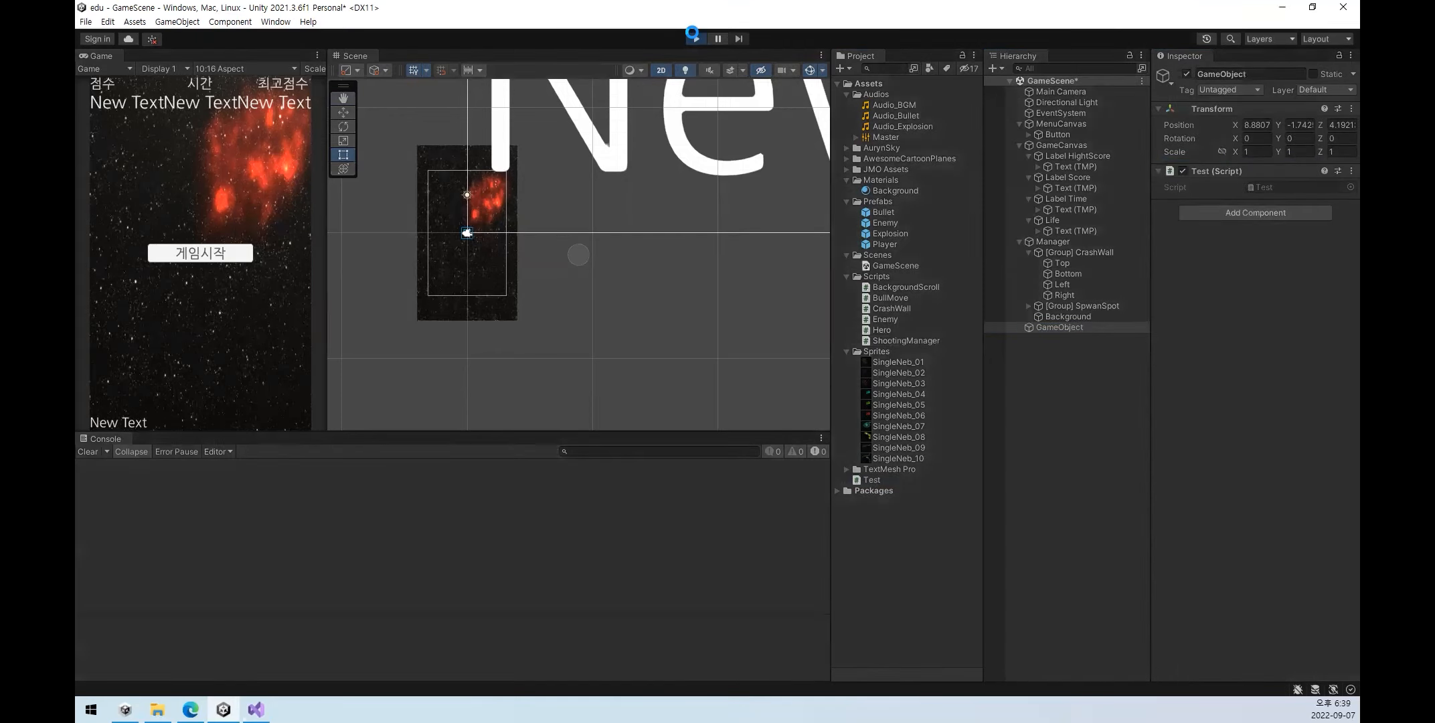
pyautogui.click(695, 39)
pyautogui.scroll(3, 407, 573)
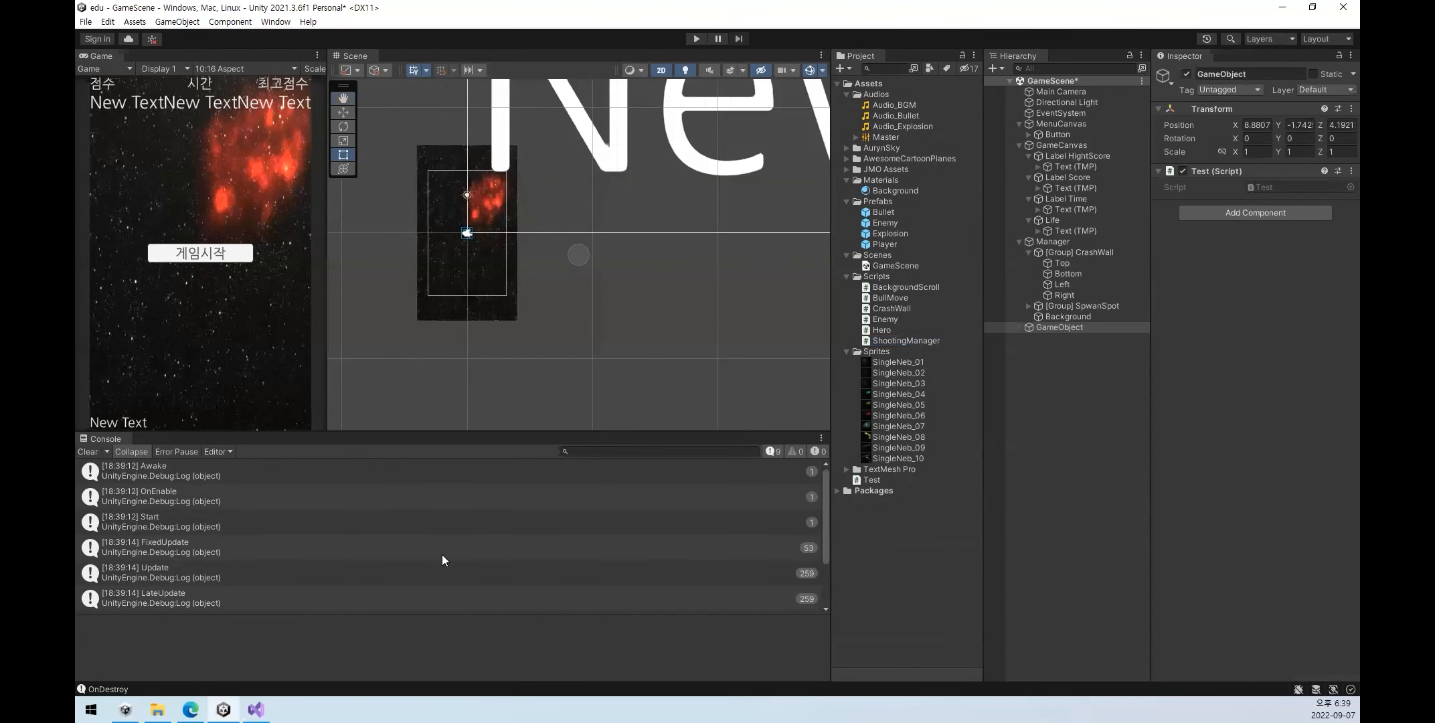
# - Examine the logged event order in the console, from Awake, OnEnable and FixedUpdate through OnApplicationQuit, OnDisable and OnDestroy
pyautogui.click(150, 472)
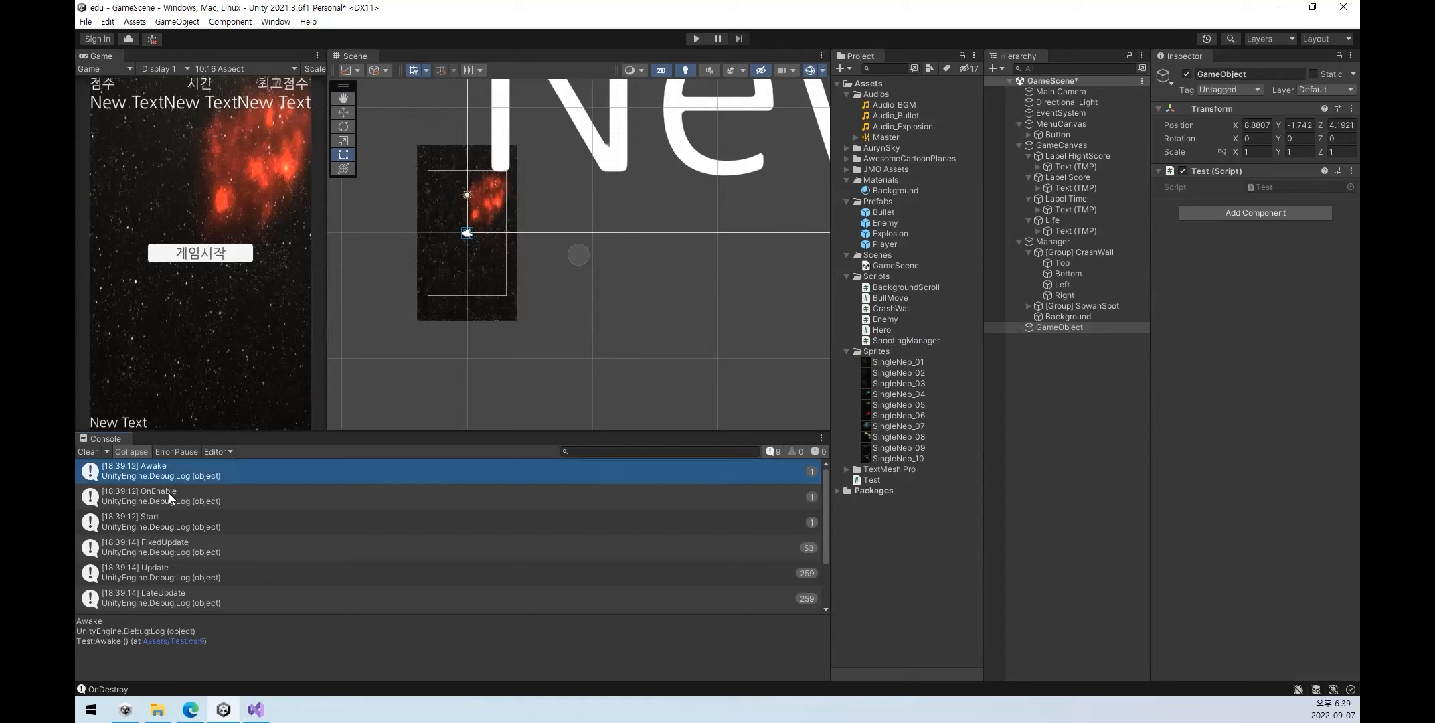
pyautogui.click(170, 498)
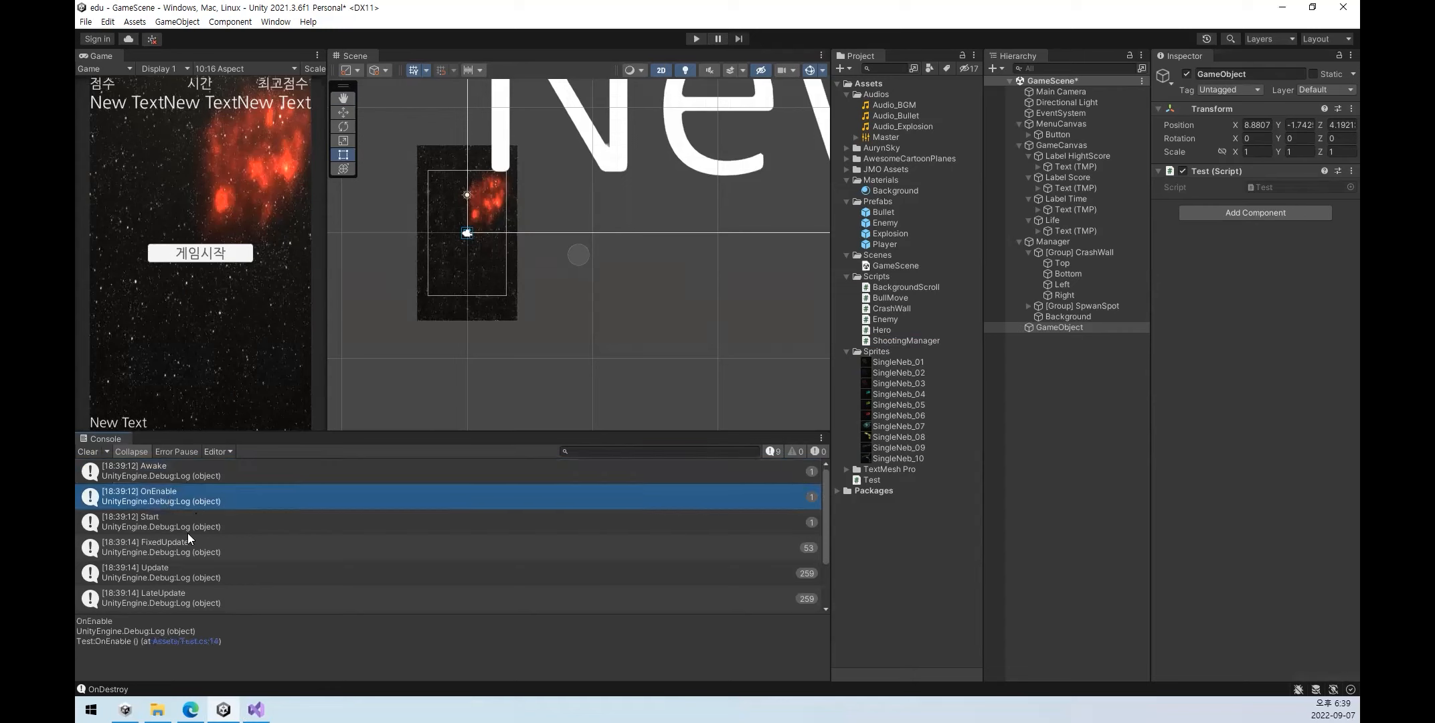
pyautogui.click(201, 552)
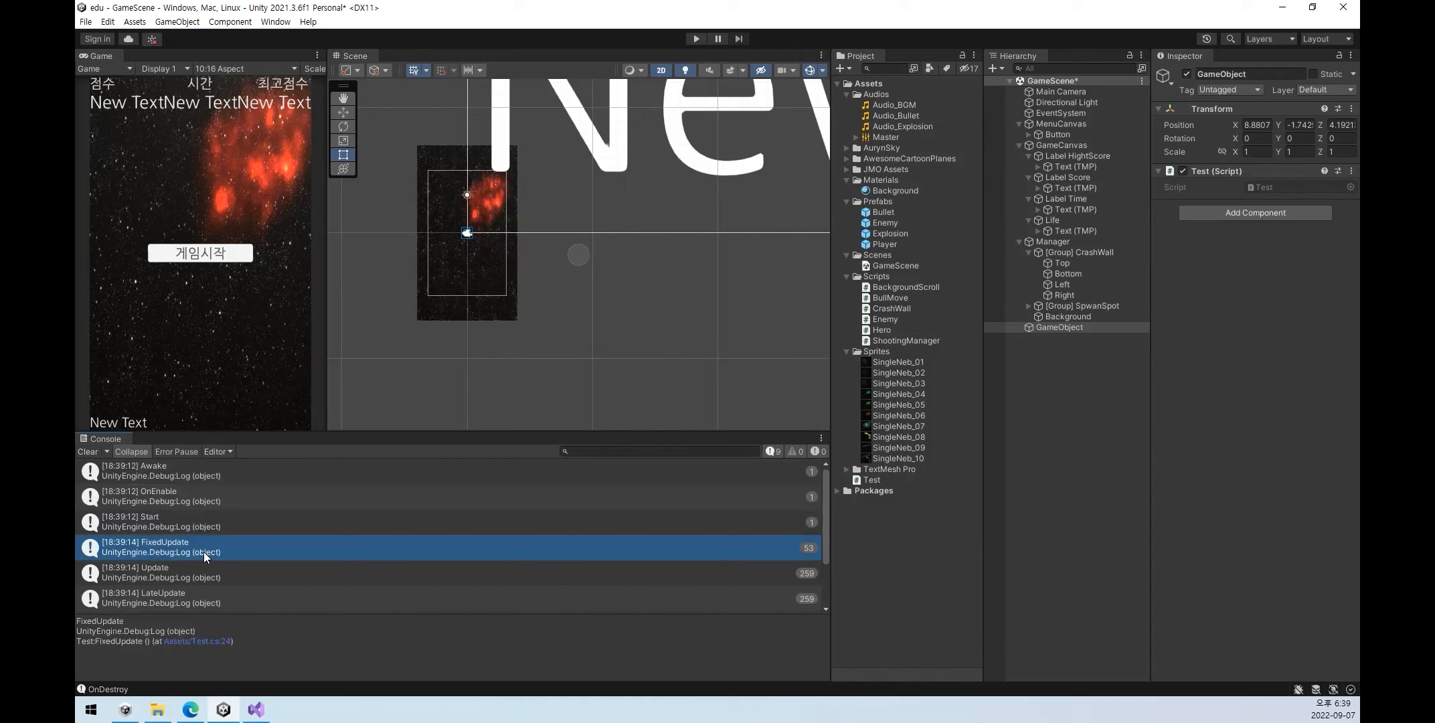
pyautogui.click(201, 575)
pyautogui.click(194, 602)
pyautogui.scroll(-2, 239, 558)
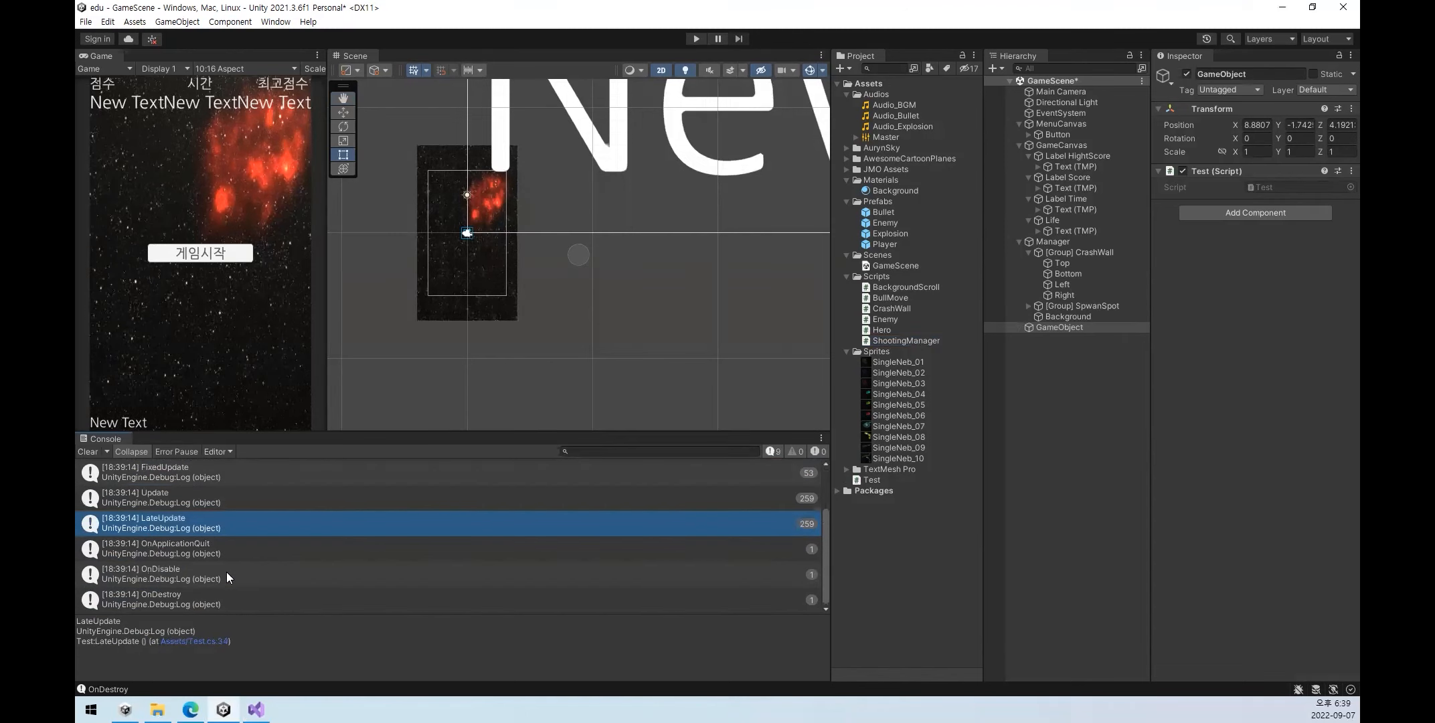
pyautogui.click(213, 550)
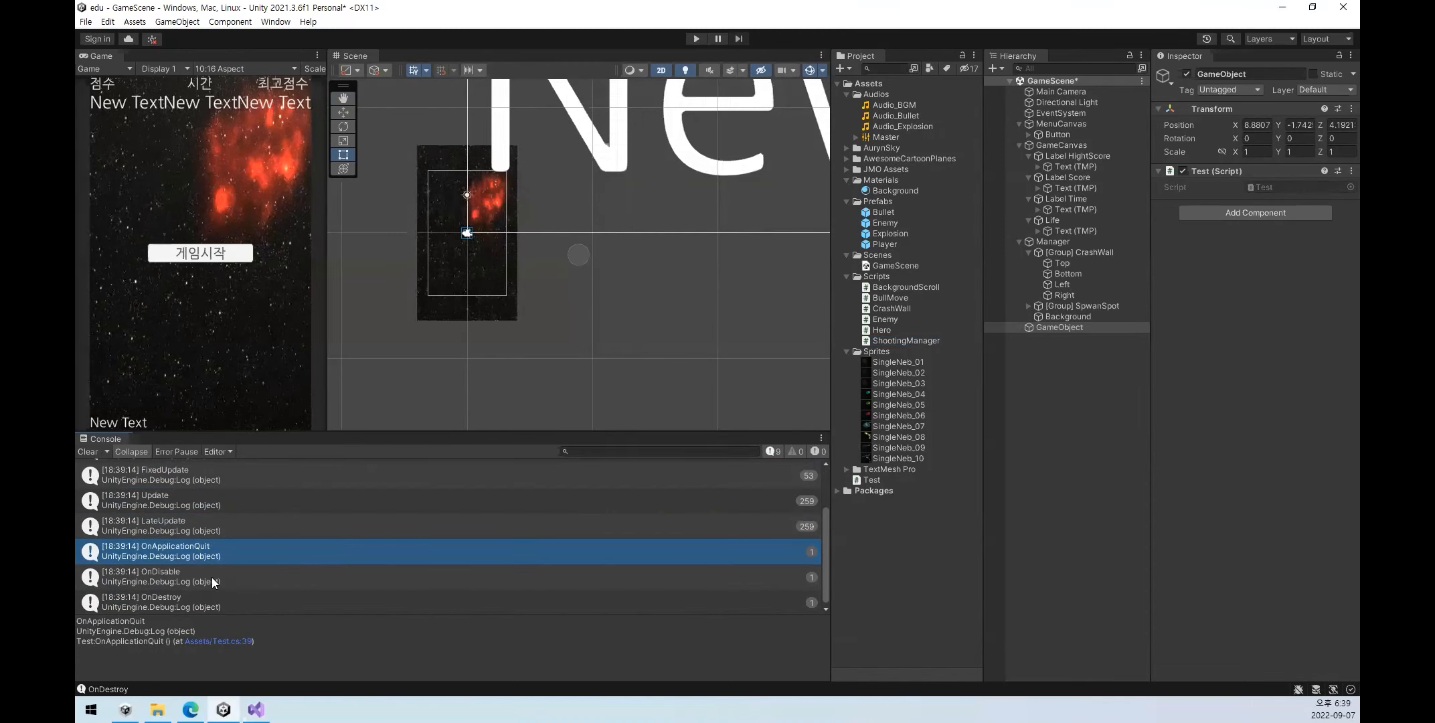
pyautogui.click(212, 578)
pyautogui.click(208, 602)
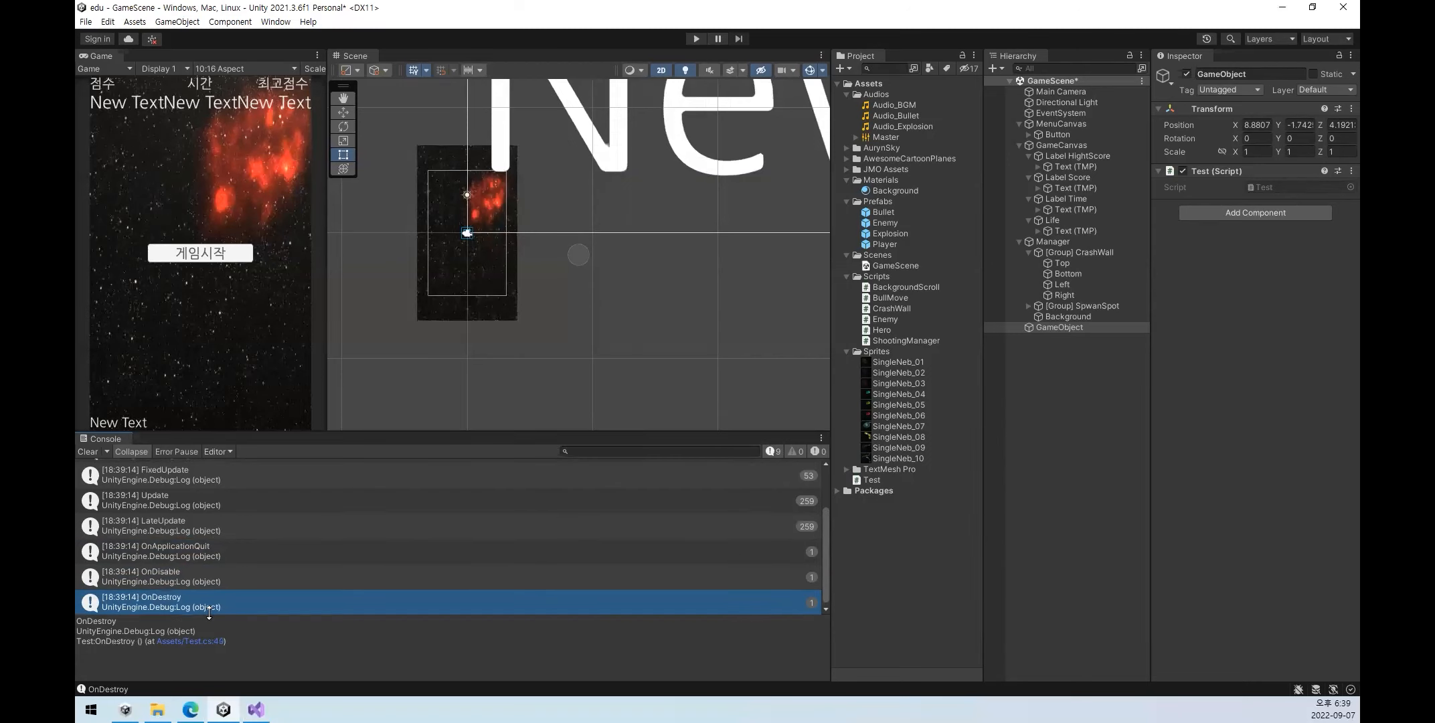
pyautogui.scroll(2, 242, 502)
# - Open Test.cs from the Awake log entry beside the console and compare its OnEnable, Start, FixedUpdate and Update functions
pyautogui.doubleClick(228, 474)
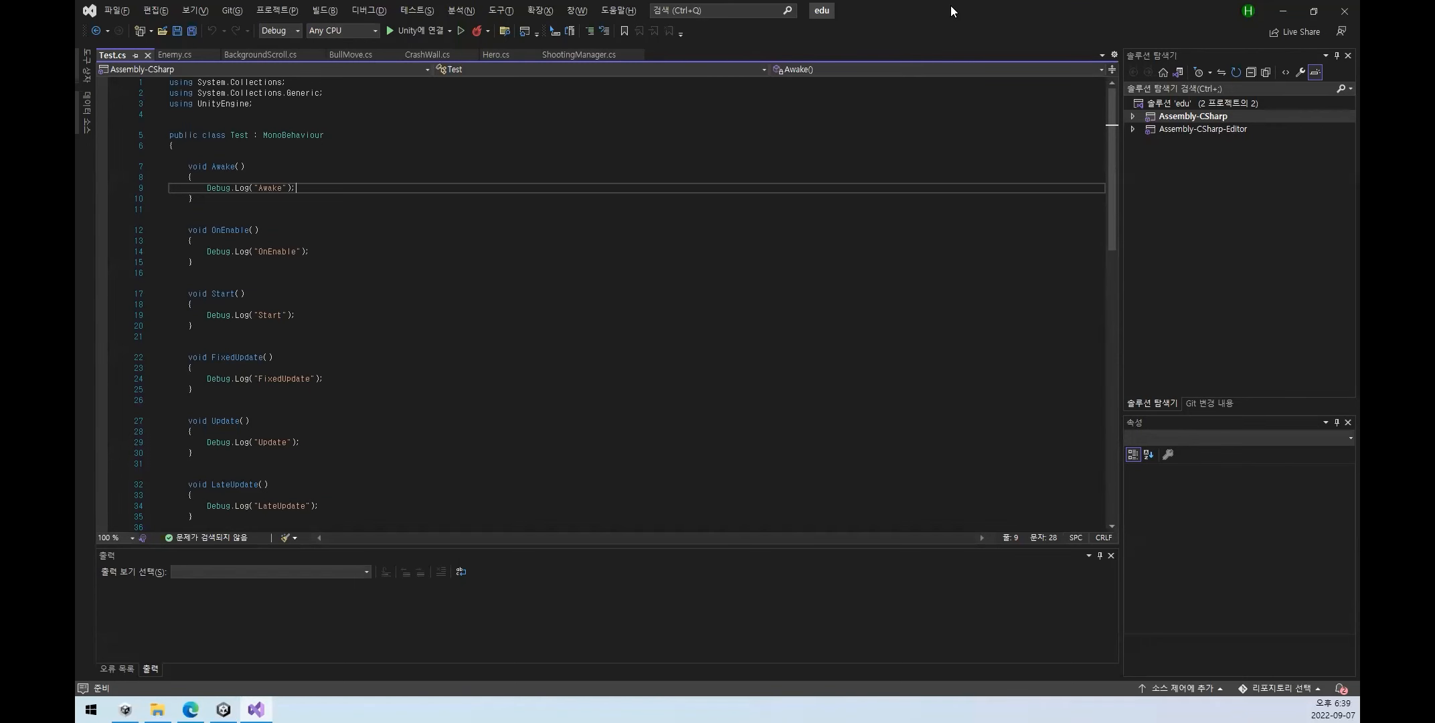
pyautogui.doubleClick(951, 6)
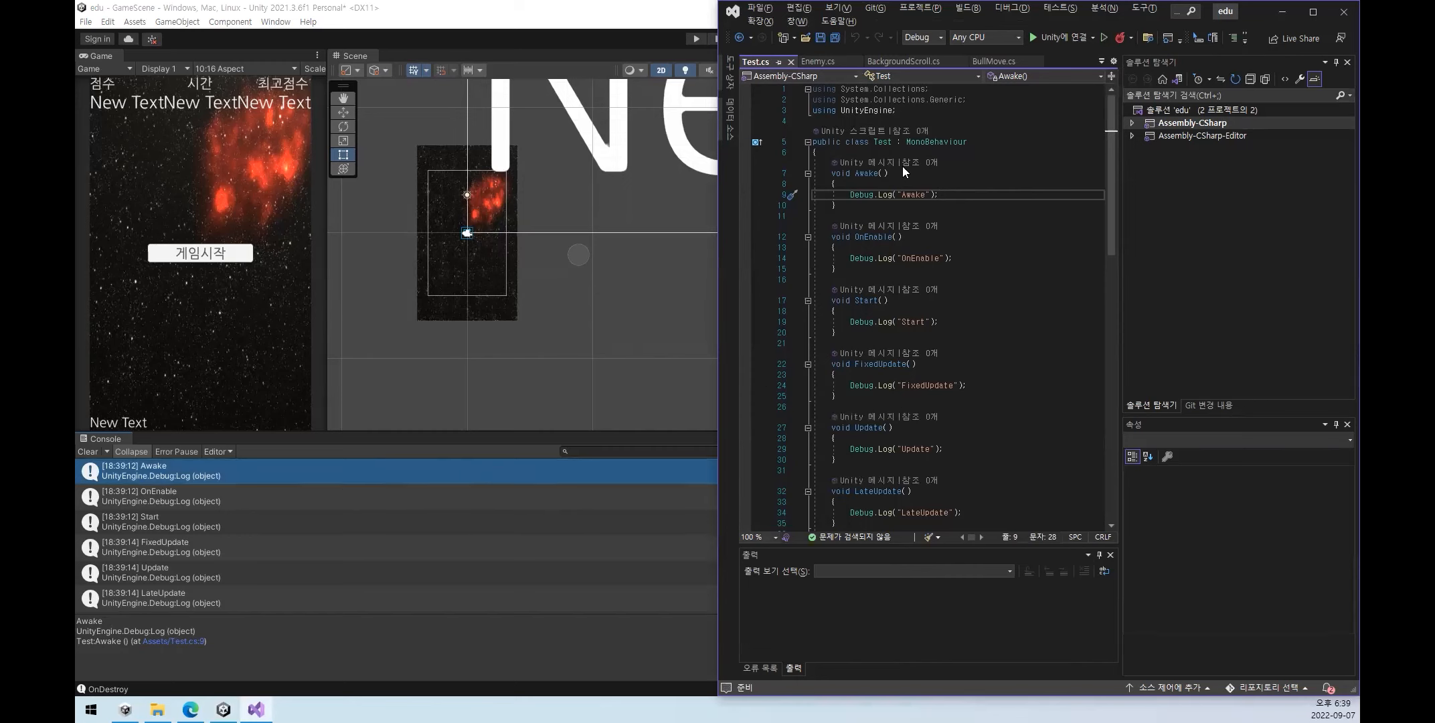
pyautogui.click(956, 259)
pyautogui.click(965, 324)
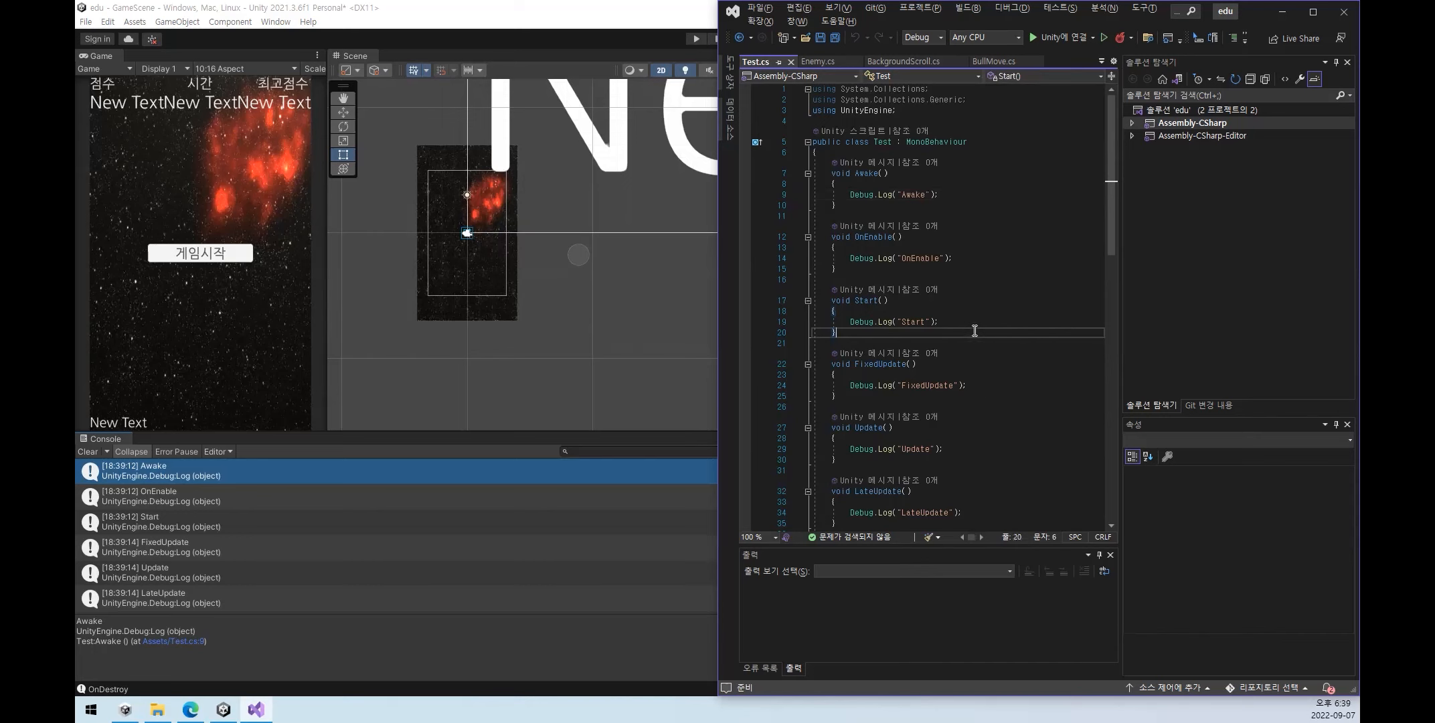
pyautogui.click(982, 384)
pyautogui.click(972, 449)
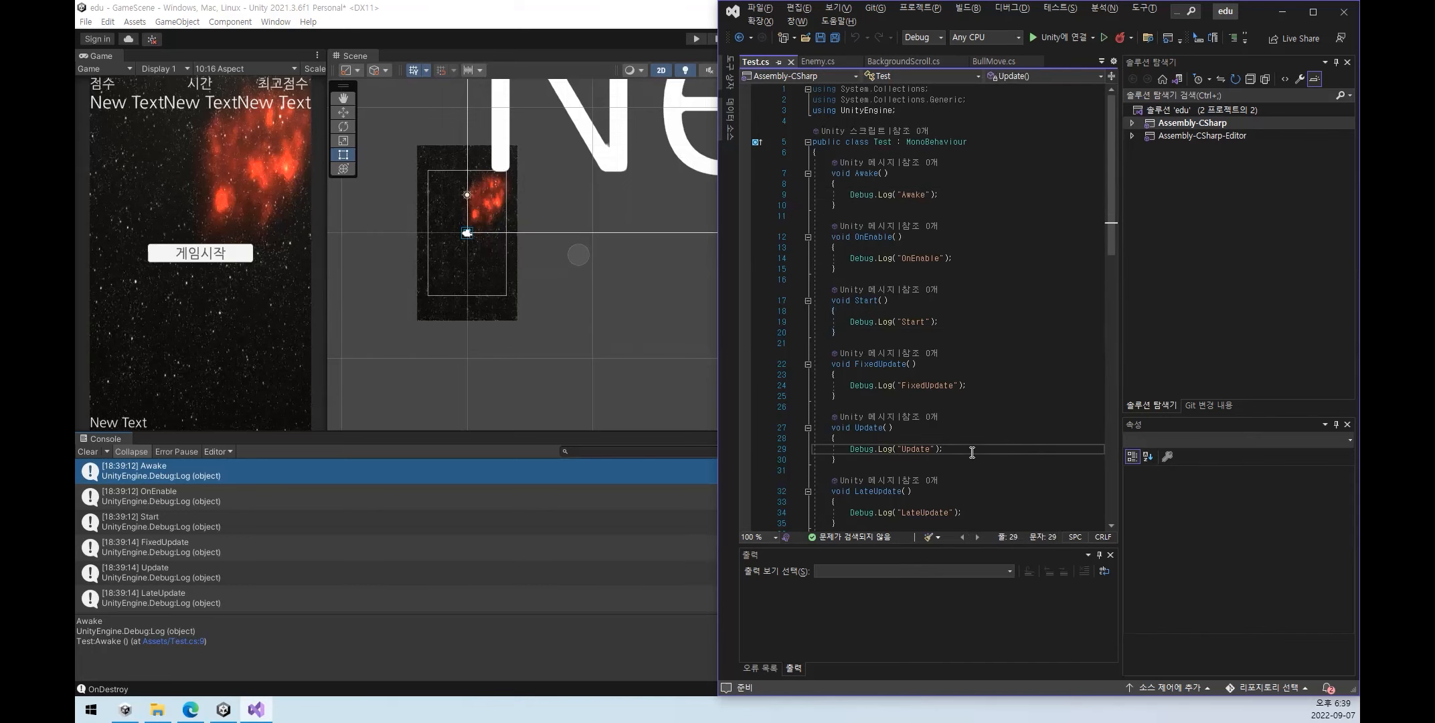
# - Return to the Unity editor and compare the FixedUpdate log entry's call count with the Awake, OnEnable and Start entries
pyautogui.click(515, 16)
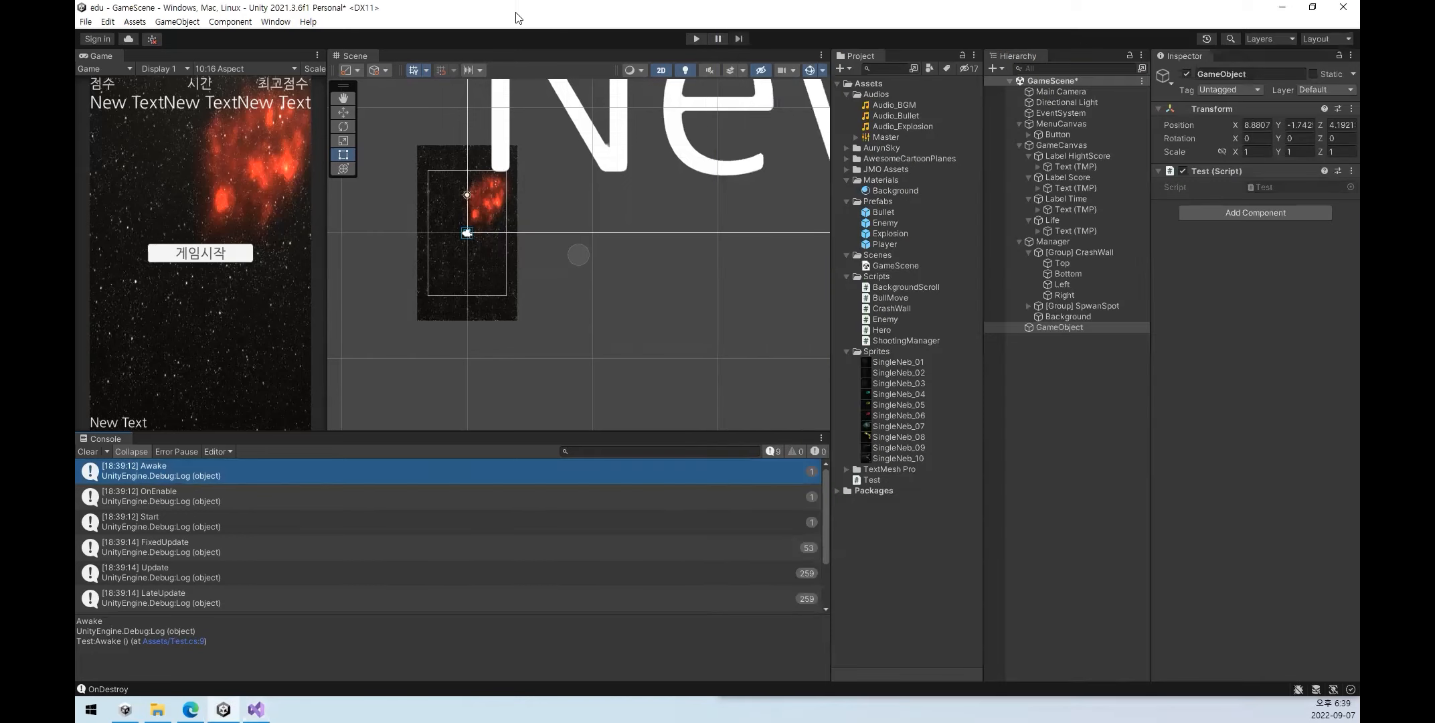
pyautogui.click(807, 547)
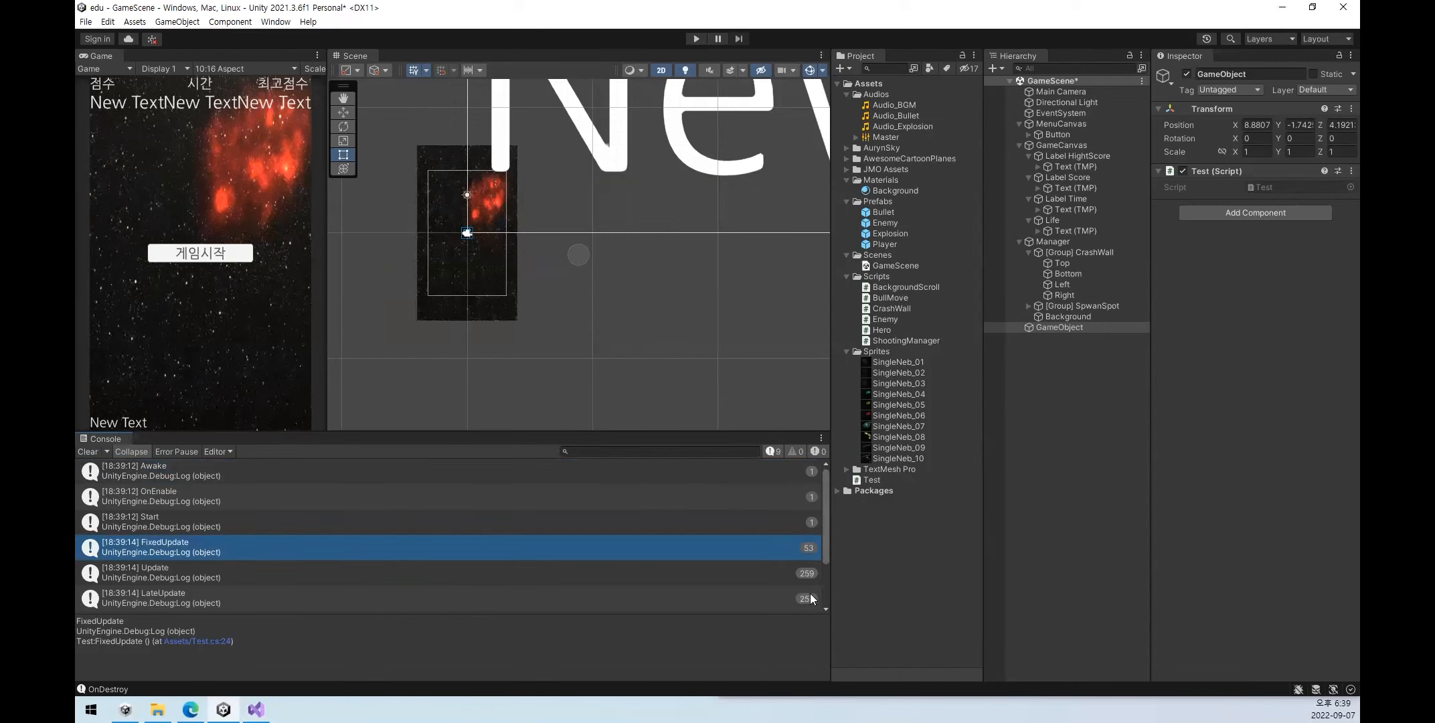
pyautogui.press('Up')
pyautogui.press('Up')
pyautogui.press('Up')
pyautogui.click(804, 542)
pyautogui.click(802, 467)
pyautogui.click(794, 520)
# - Compare the call counts of the FixedUpdate, Update and LateUpdate entries in the collapsed console log
pyautogui.scroll(-1, 794, 520)
pyautogui.click(774, 555)
pyautogui.press('Down')
pyautogui.press('Down')
pyautogui.scroll(1, 777, 581)
pyautogui.click(766, 578)
pyautogui.press('Down')
pyautogui.press('Up')
pyautogui.press('Down')
pyautogui.scroll(-1, 759, 584)
pyautogui.click(767, 531)
pyautogui.click(765, 556)
pyautogui.click(766, 539)
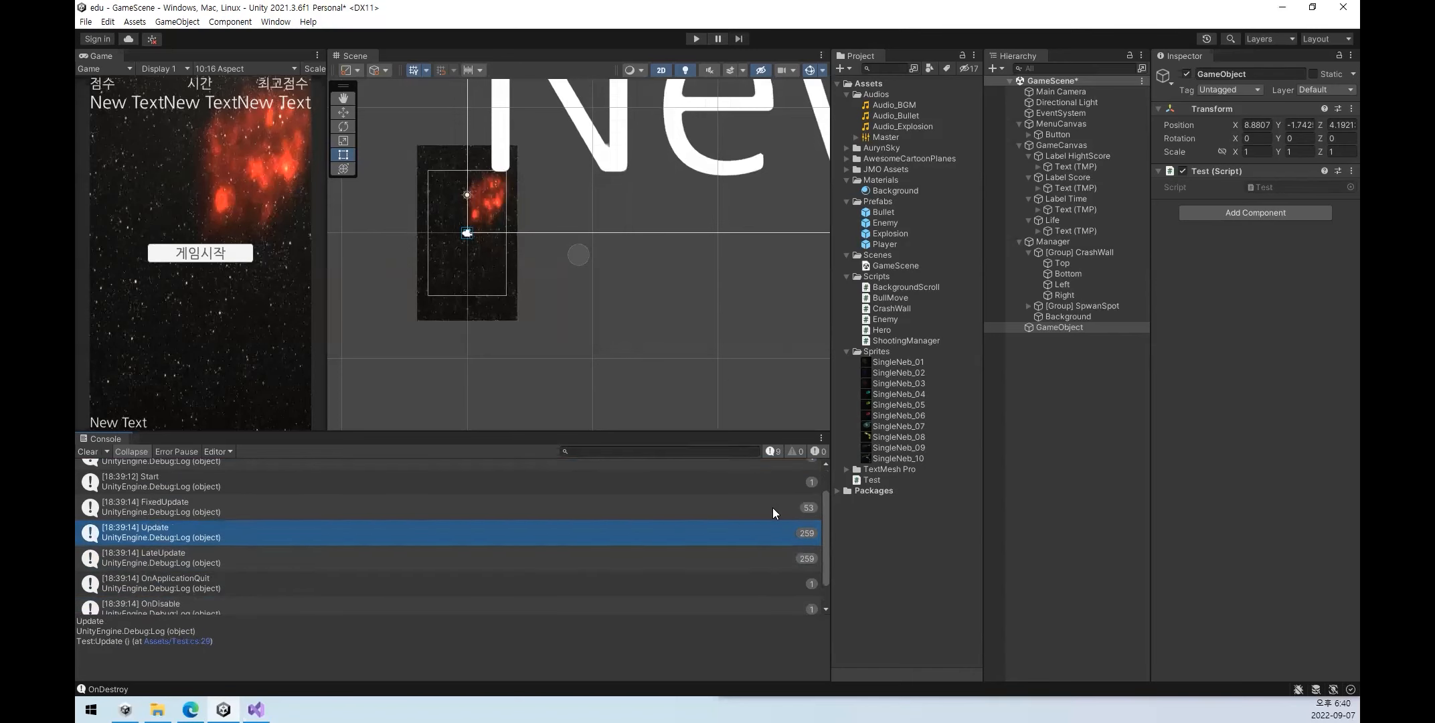
pyautogui.click(773, 508)
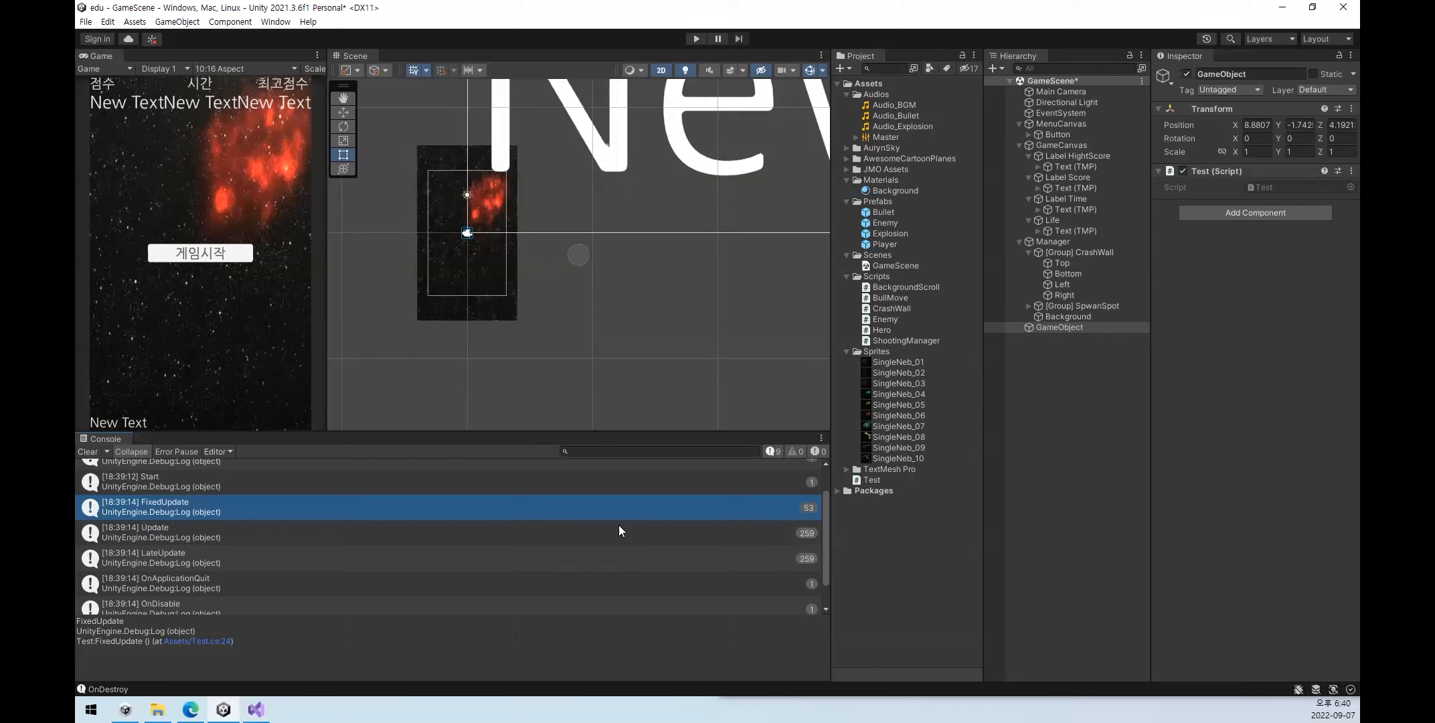
# - Turn off collapsing of identical console messages and go to the first log entry
pyautogui.click(129, 450)
pyautogui.scroll(3, 245, 484)
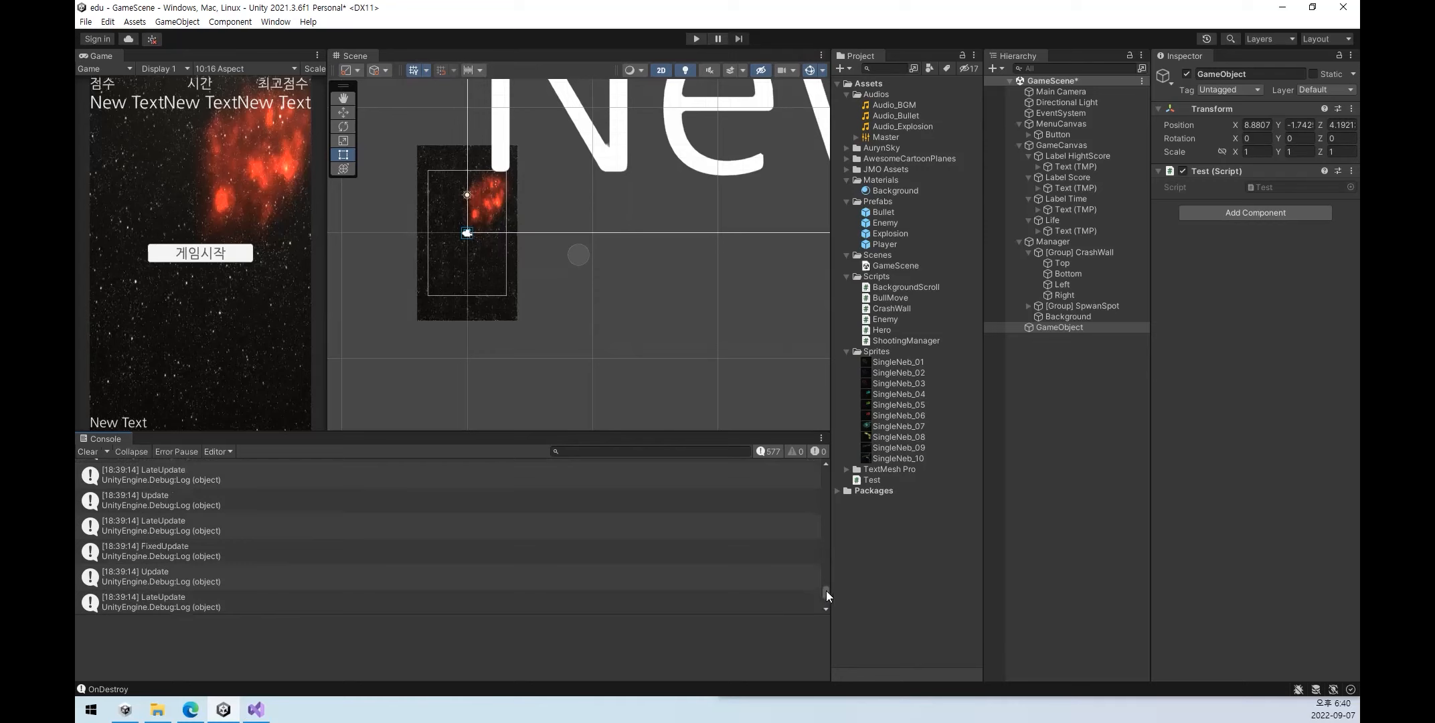
pyautogui.moveTo(826, 591); pyautogui.dragTo(837, 443)
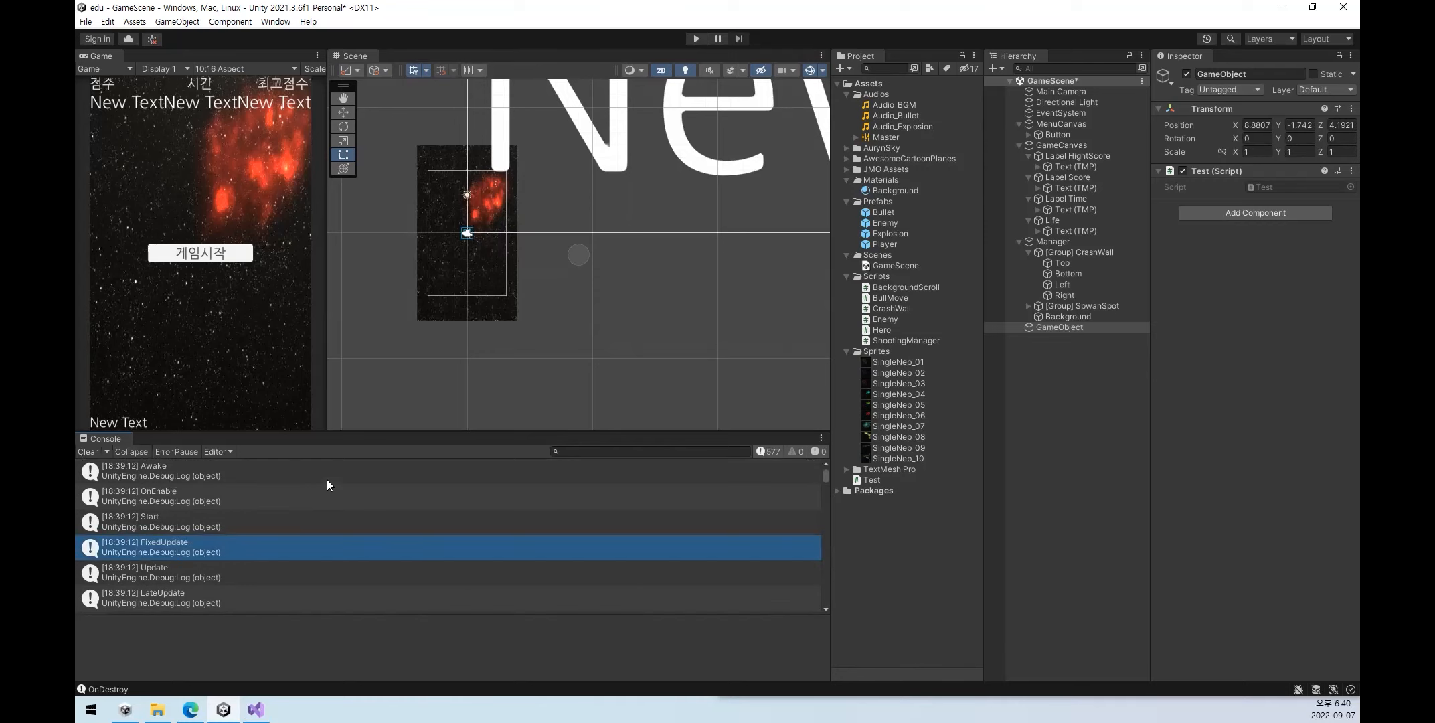
# - Follow the individual log entries from Awake, OnEnable and Start through the first FixedUpdate, Update and LateUpdate cycles
pyautogui.click(348, 472)
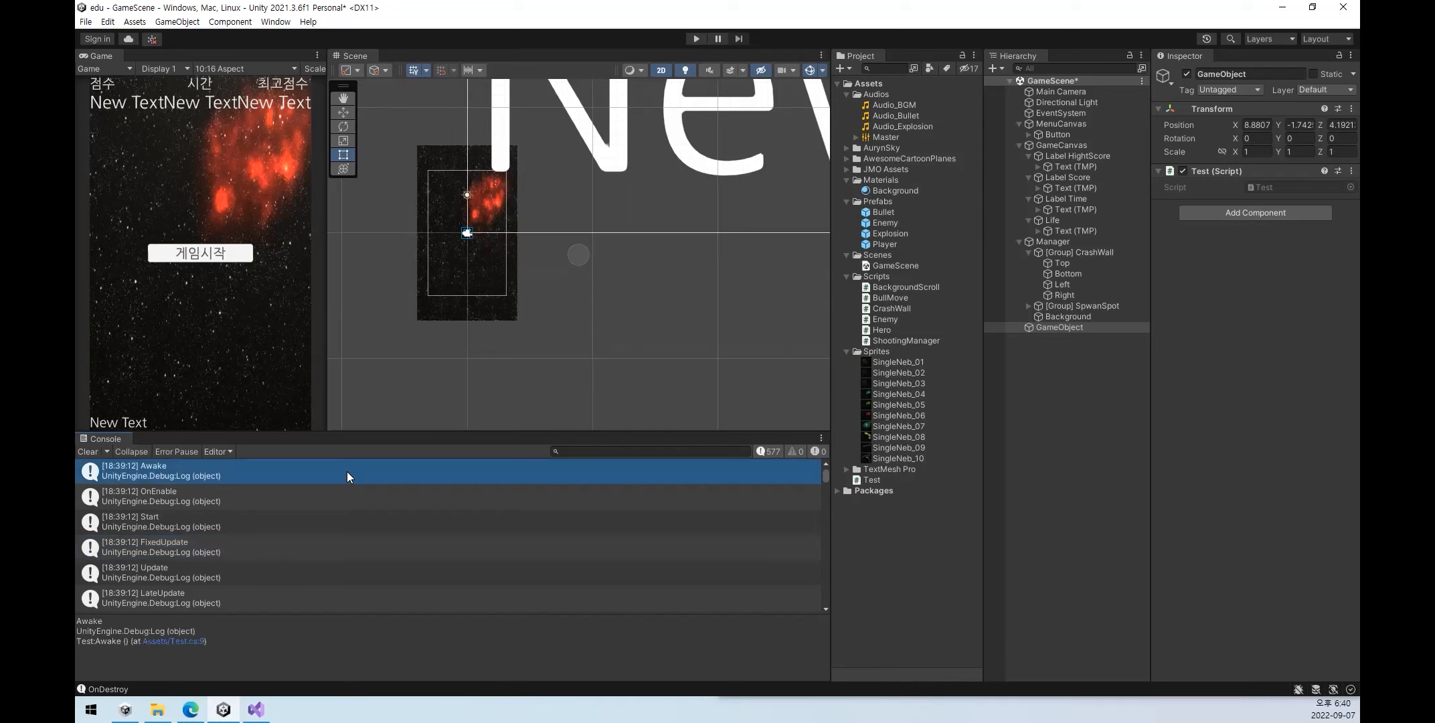
pyautogui.click(315, 503)
pyautogui.click(309, 530)
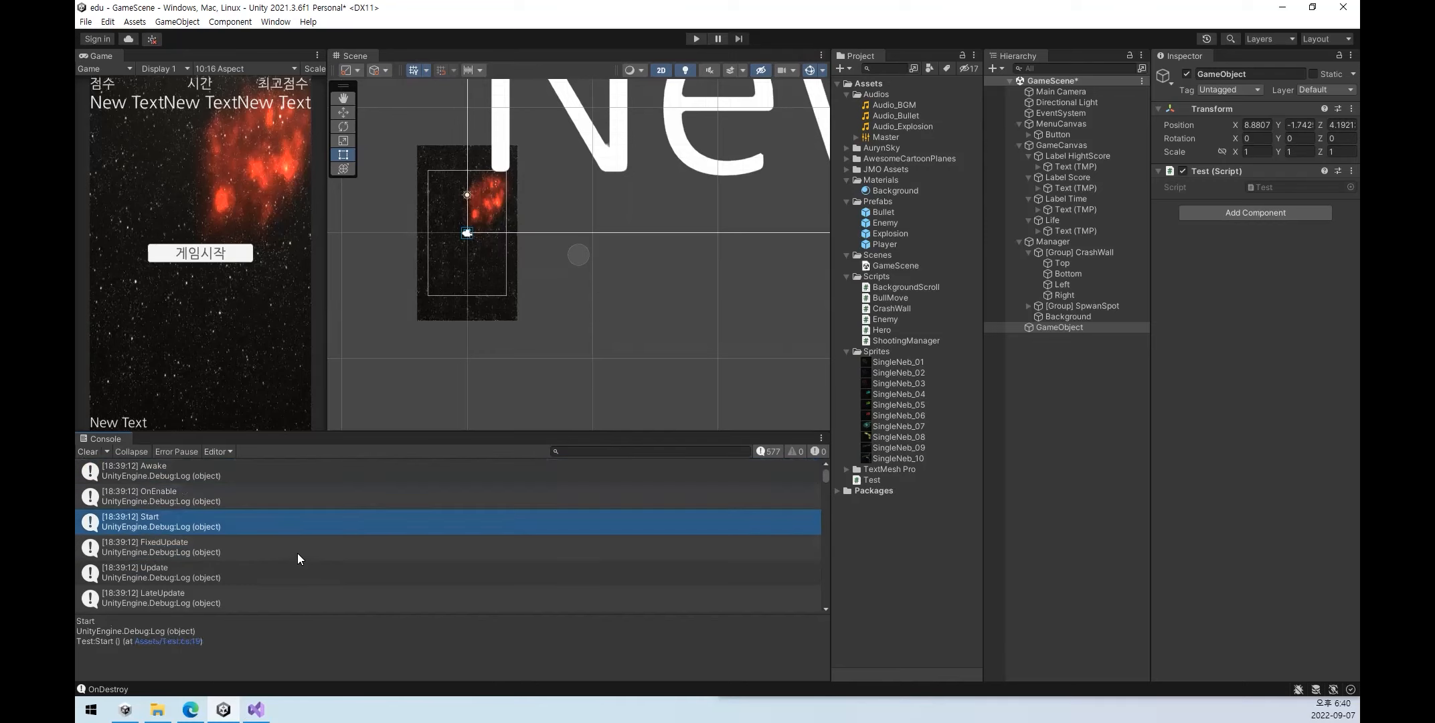
pyautogui.click(297, 552)
pyautogui.click(292, 575)
pyautogui.click(281, 602)
pyautogui.scroll(-1, 291, 587)
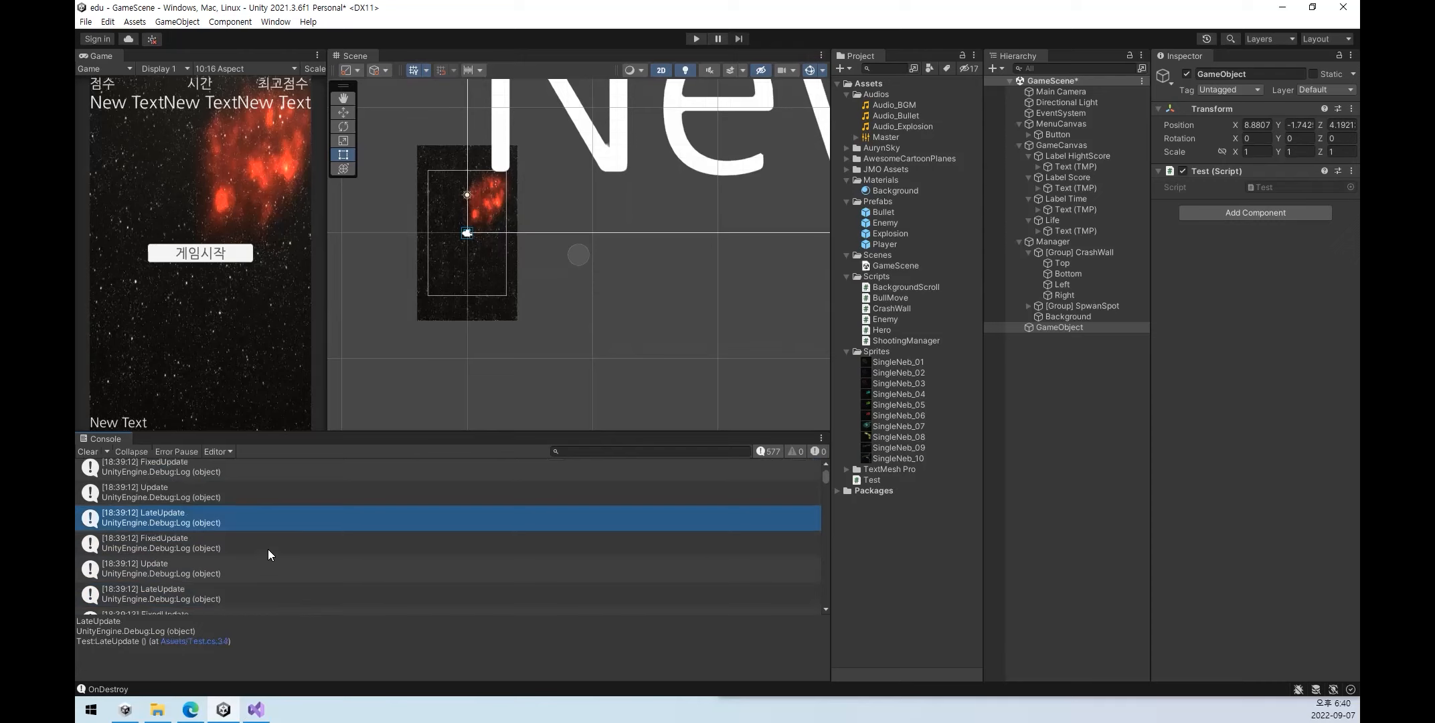
pyautogui.click(268, 550)
pyautogui.click(264, 575)
pyautogui.click(263, 594)
# - Examine the run of consecutive FixedUpdate entries that follows the early LateUpdate entry in the console log
pyautogui.scroll(-1, 263, 593)
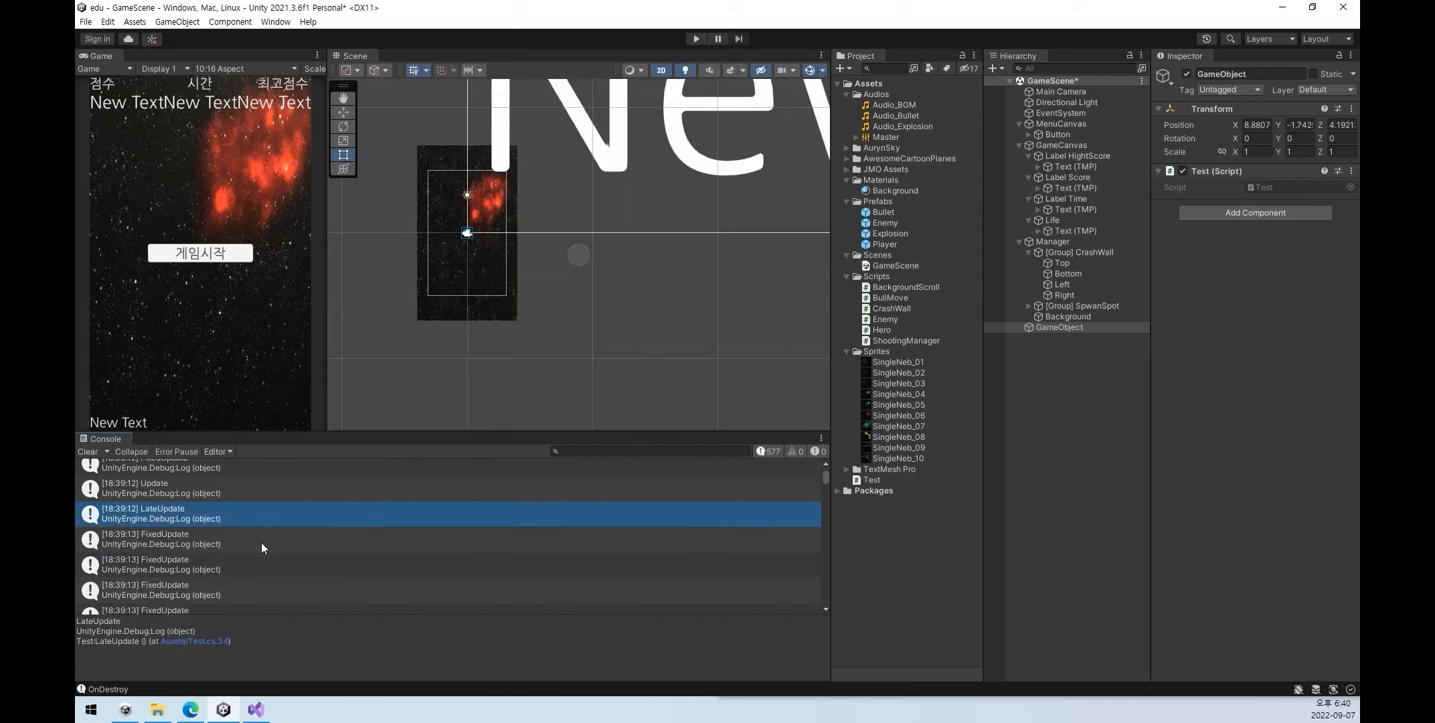
pyautogui.click(261, 541)
pyautogui.click(262, 569)
pyautogui.click(261, 592)
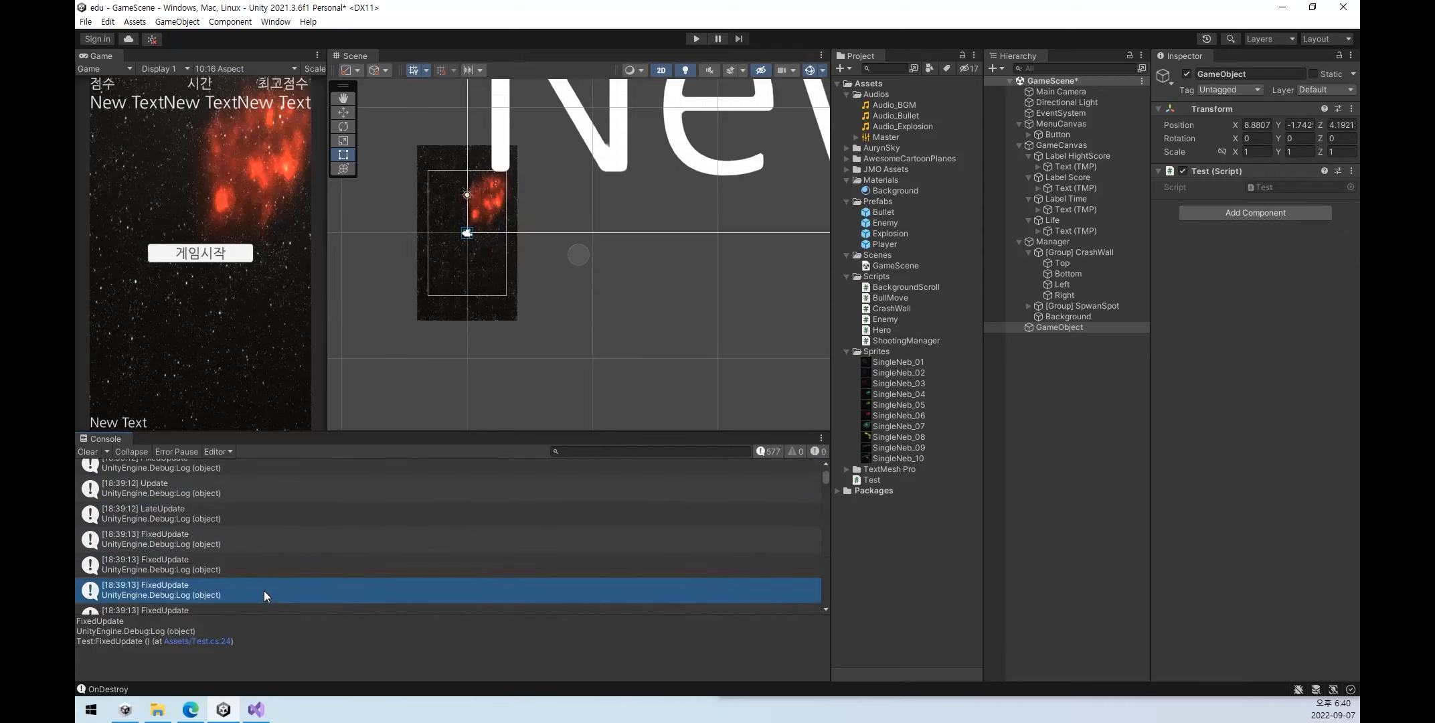
pyautogui.scroll(-1, 264, 591)
pyautogui.click(268, 543)
pyautogui.click(265, 564)
pyautogui.click(264, 586)
pyautogui.scroll(-2, 271, 583)
pyautogui.click(250, 495)
pyautogui.click(257, 519)
pyautogui.click(272, 569)
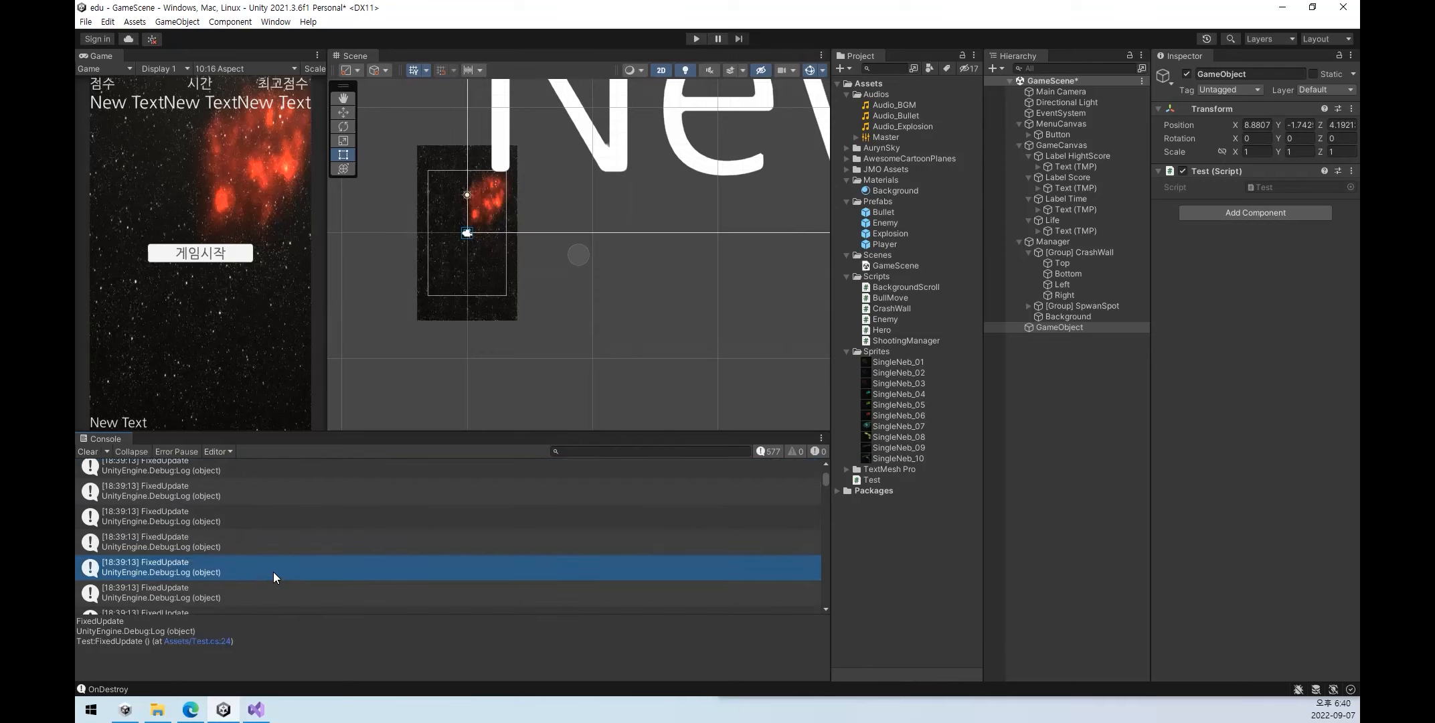
# - Follow the console log past the consecutive FixedUpdate entries into the repeating Update and LateUpdate entries
pyautogui.scroll(-3, 274, 572)
pyautogui.scroll(-5, 274, 566)
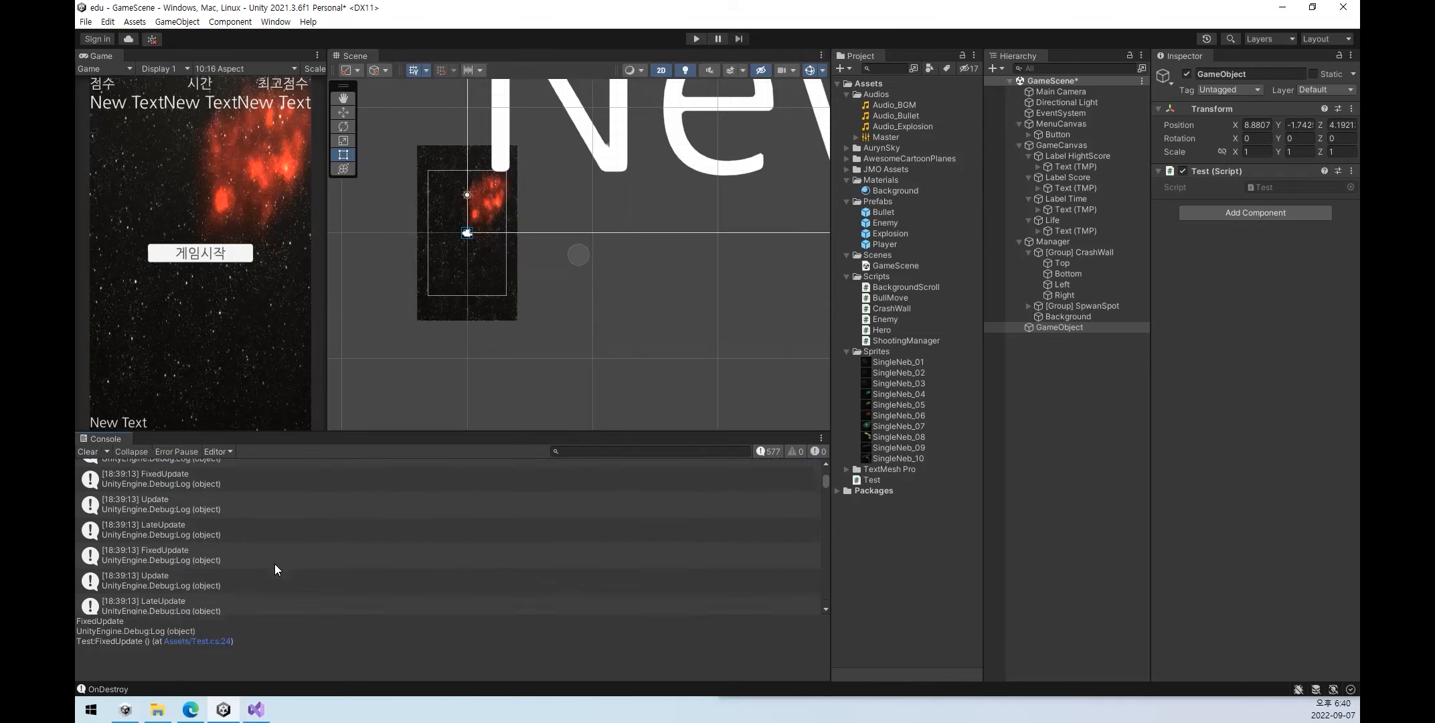
pyautogui.scroll(-5, 274, 557)
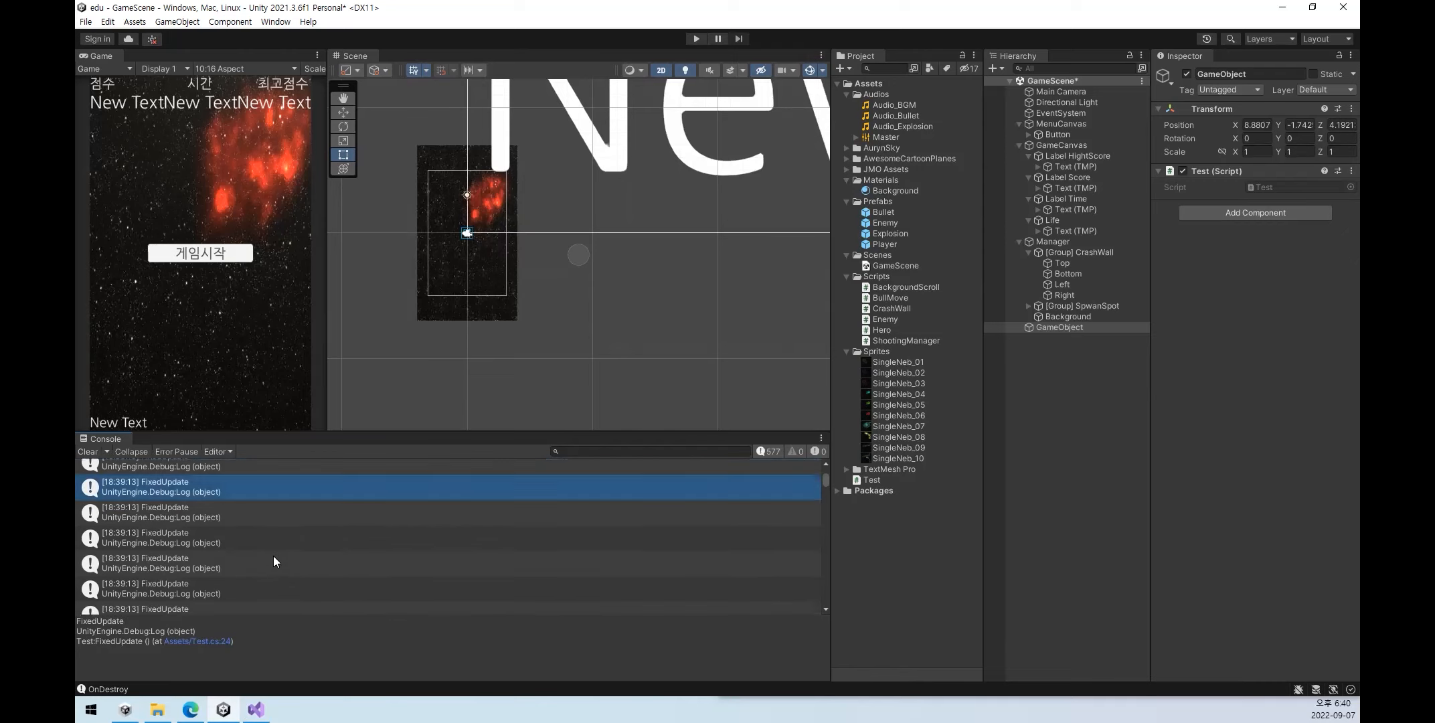
pyautogui.scroll(-5, 274, 556)
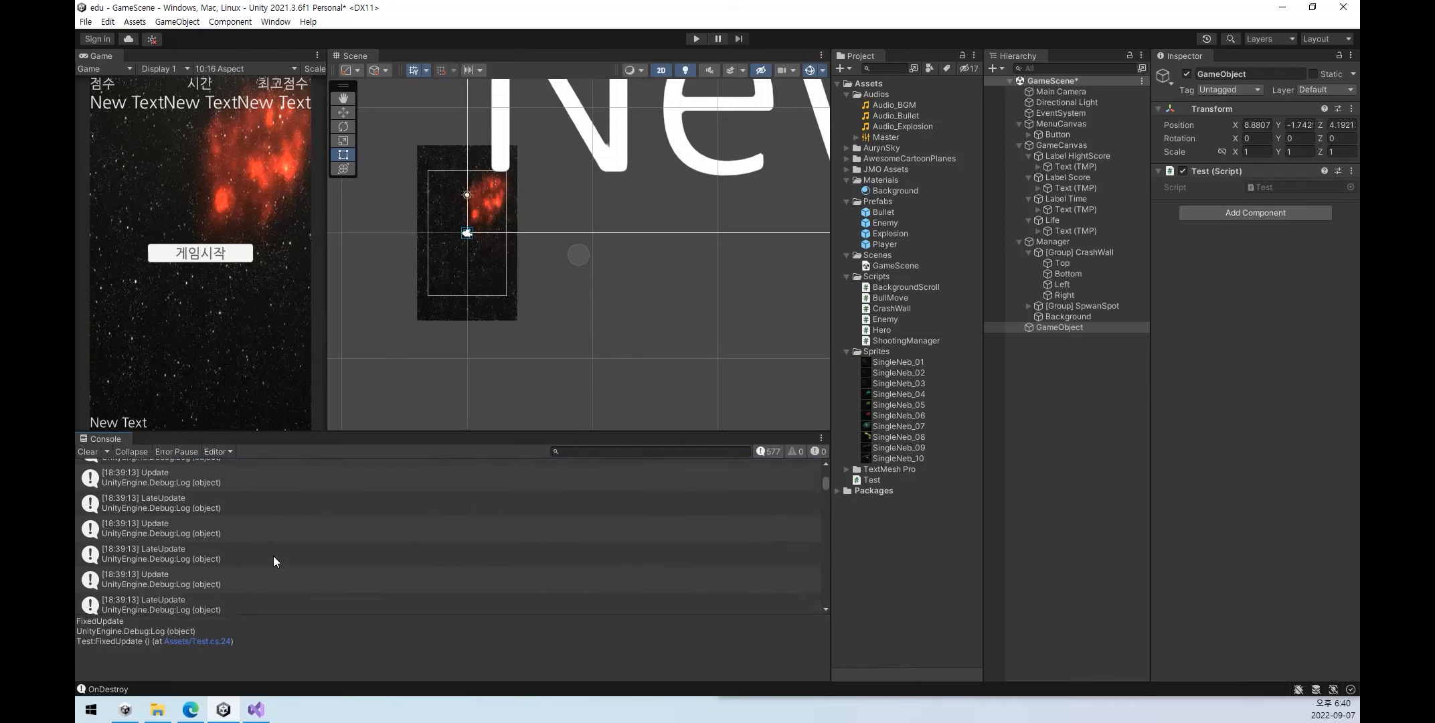
pyautogui.scroll(-5, 271, 556)
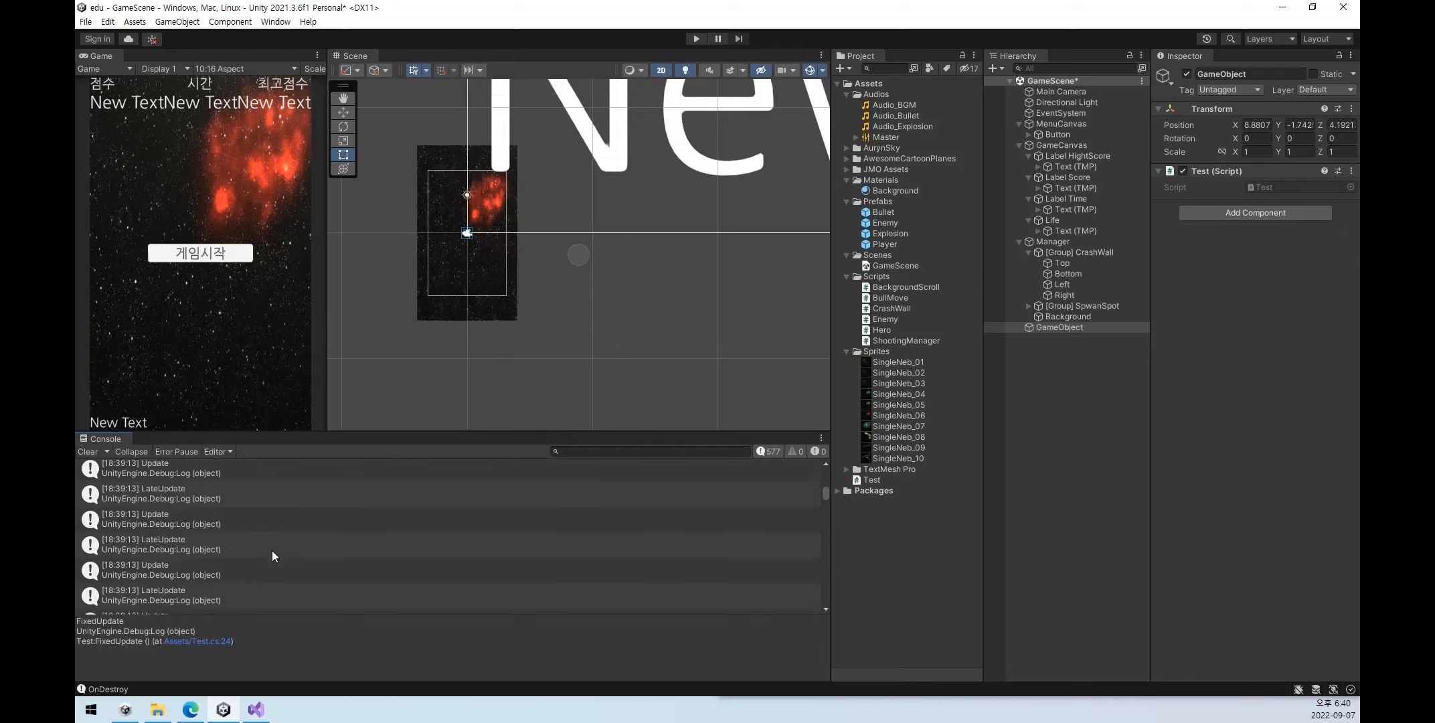
# - Go through individual Update and LateUpdate entries in the console log to see how they alternate between FixedUpdate calls
pyautogui.click(278, 508)
pyautogui.click(287, 533)
pyautogui.click(285, 580)
pyautogui.click(293, 557)
pyautogui.click(297, 525)
pyautogui.click(297, 503)
pyautogui.click(291, 559)
pyautogui.click(288, 536)
pyautogui.scroll(10, 385, 533)
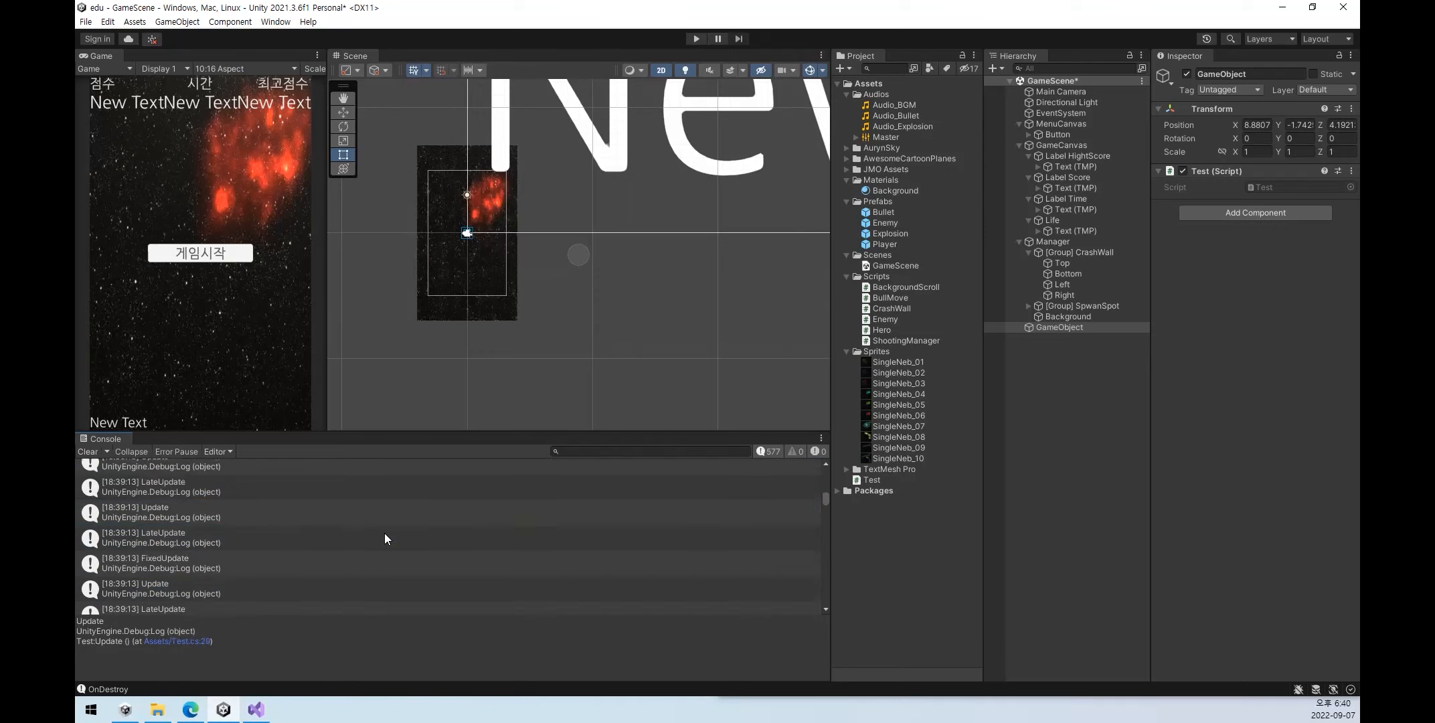
# - Collapse identical console messages and compare the FixedUpdate, Update and LateUpdate call counts
pyautogui.click(132, 450)
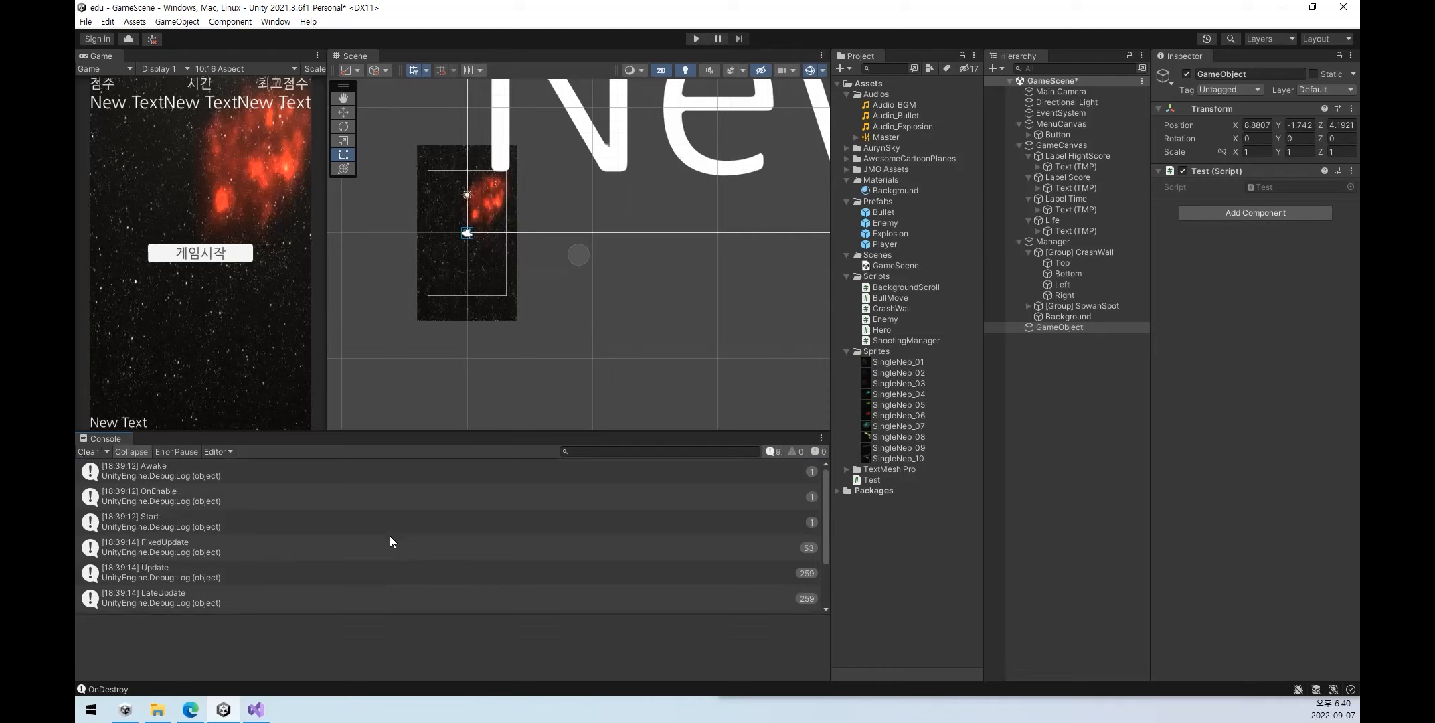
pyautogui.click(812, 551)
pyautogui.click(642, 576)
pyautogui.click(633, 595)
pyautogui.scroll(-3, 243, 484)
# - Expand the collapsed console messages and view the closing OnApplicationQuit, OnDisable and OnDestroy entries at the end of the log
pyautogui.click(131, 452)
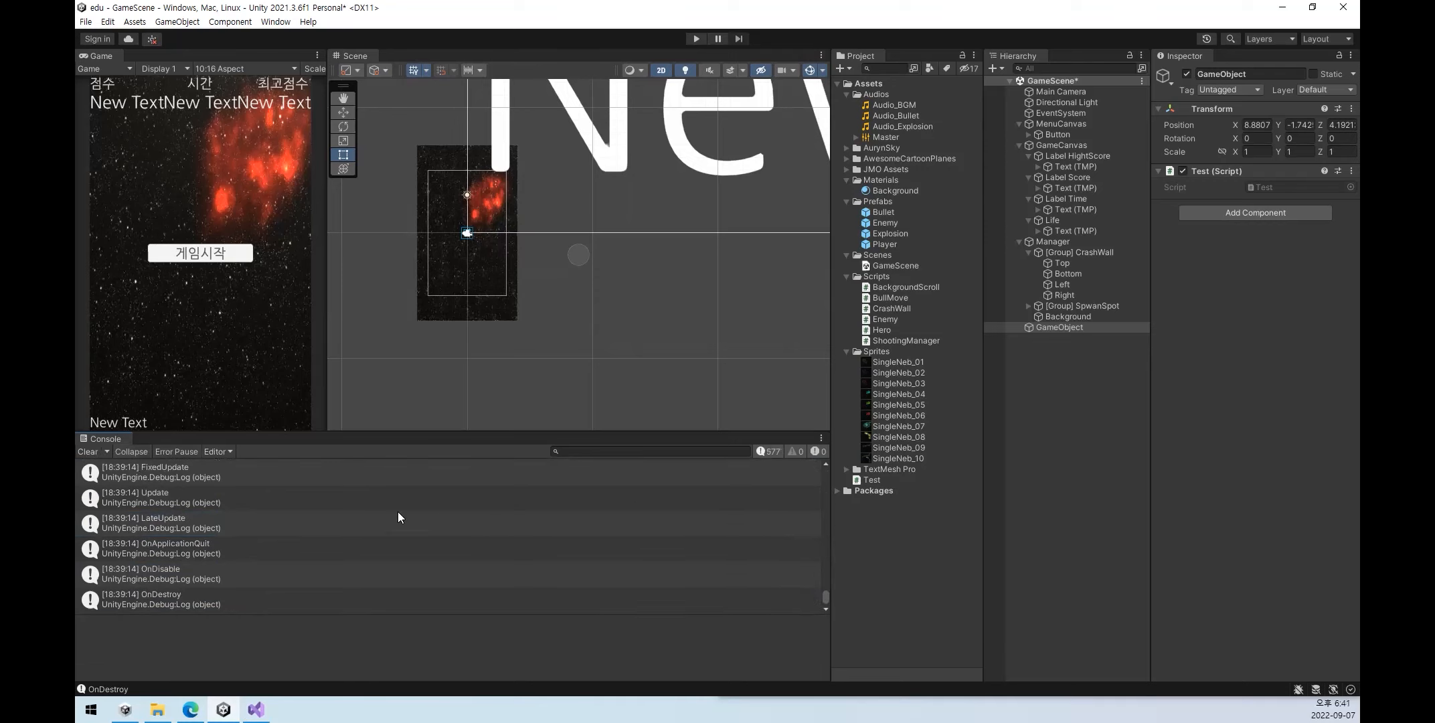
pyautogui.scroll(6, 534, 529)
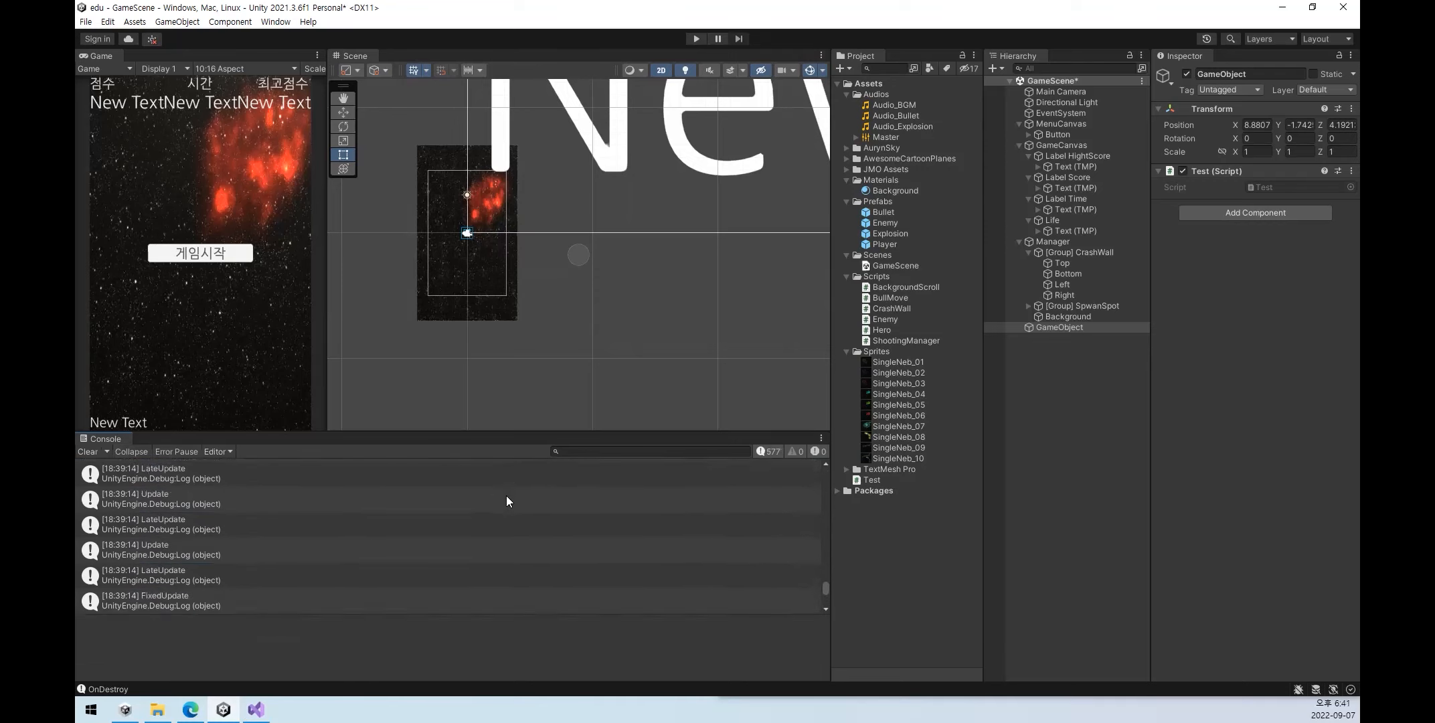
pyautogui.moveTo(821, 586); pyautogui.dragTo(826, 605)
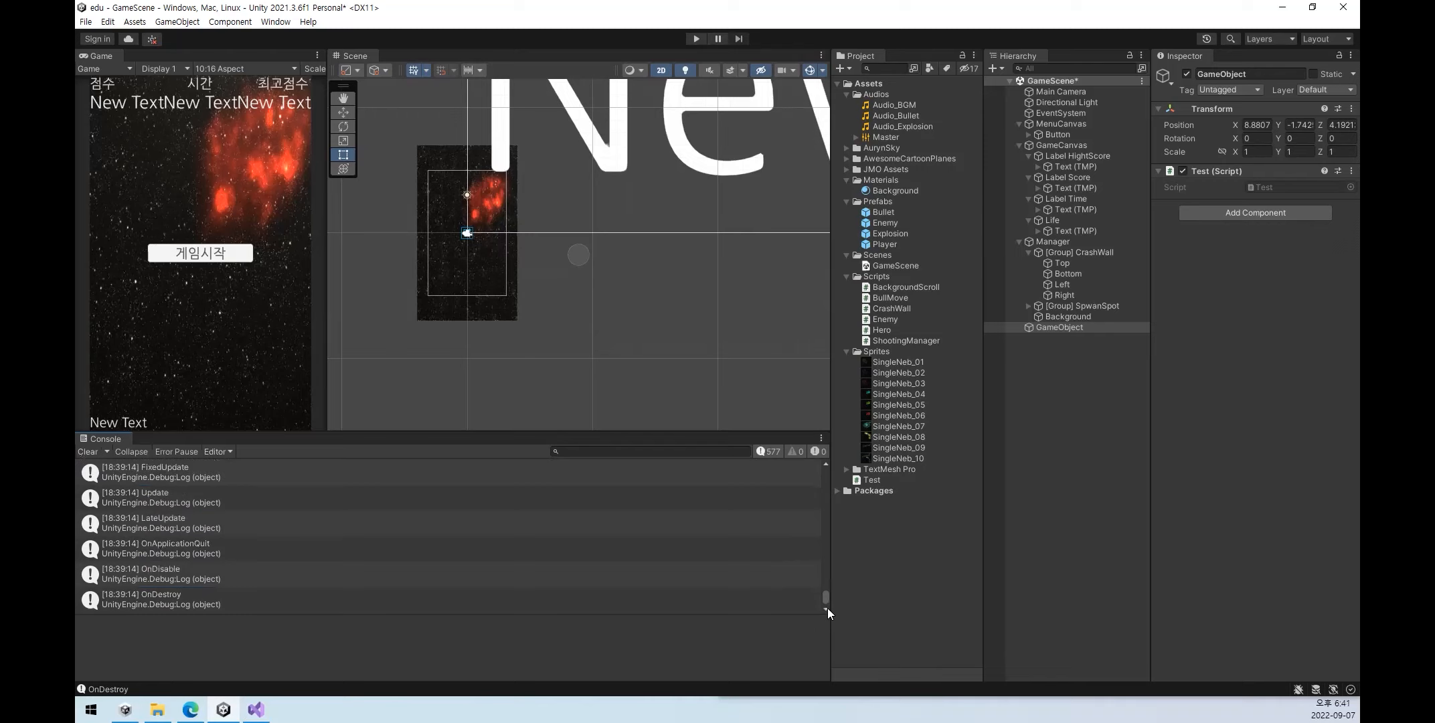
# - Collapse identical console messages once more and review the Awake, OnEnable and Start entries in order
pyautogui.click(130, 451)
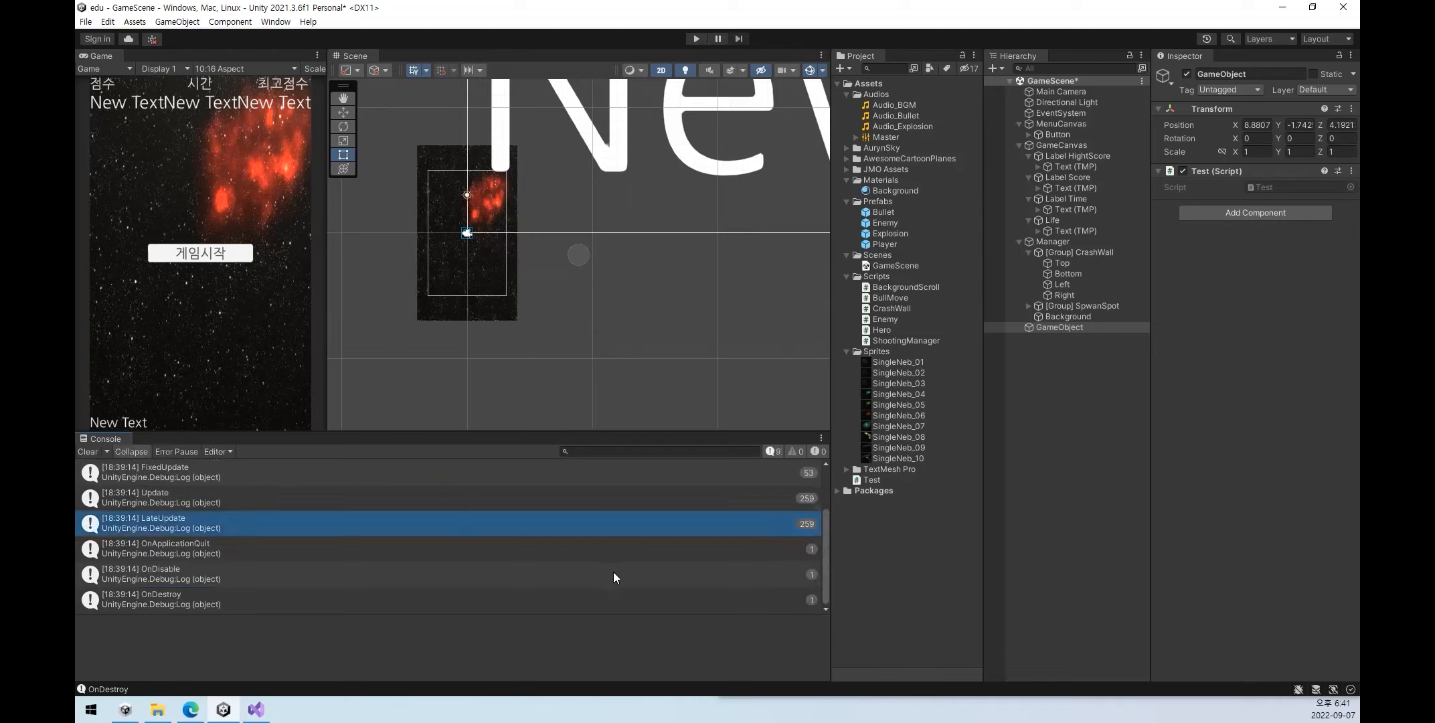
pyautogui.scroll(2, 613, 571)
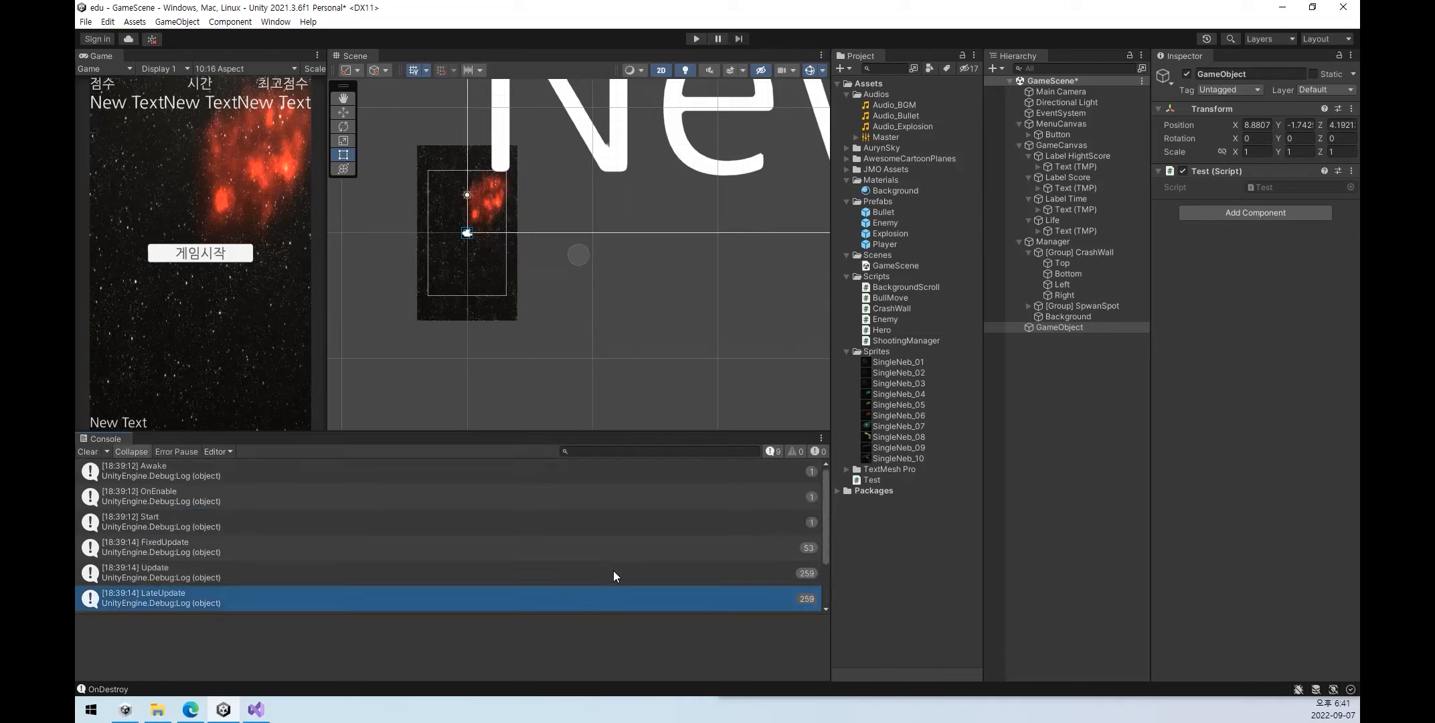
pyautogui.click(184, 477)
pyautogui.click(208, 495)
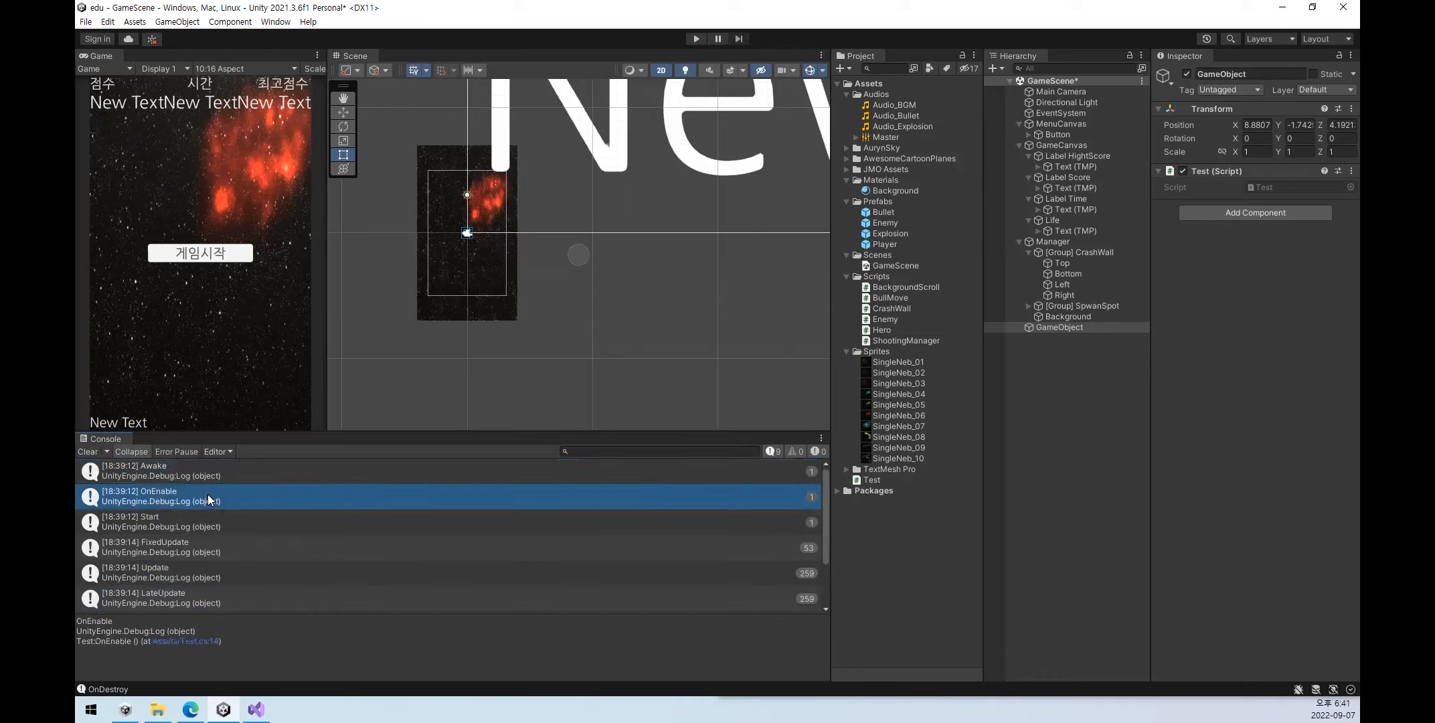
pyautogui.click(203, 527)
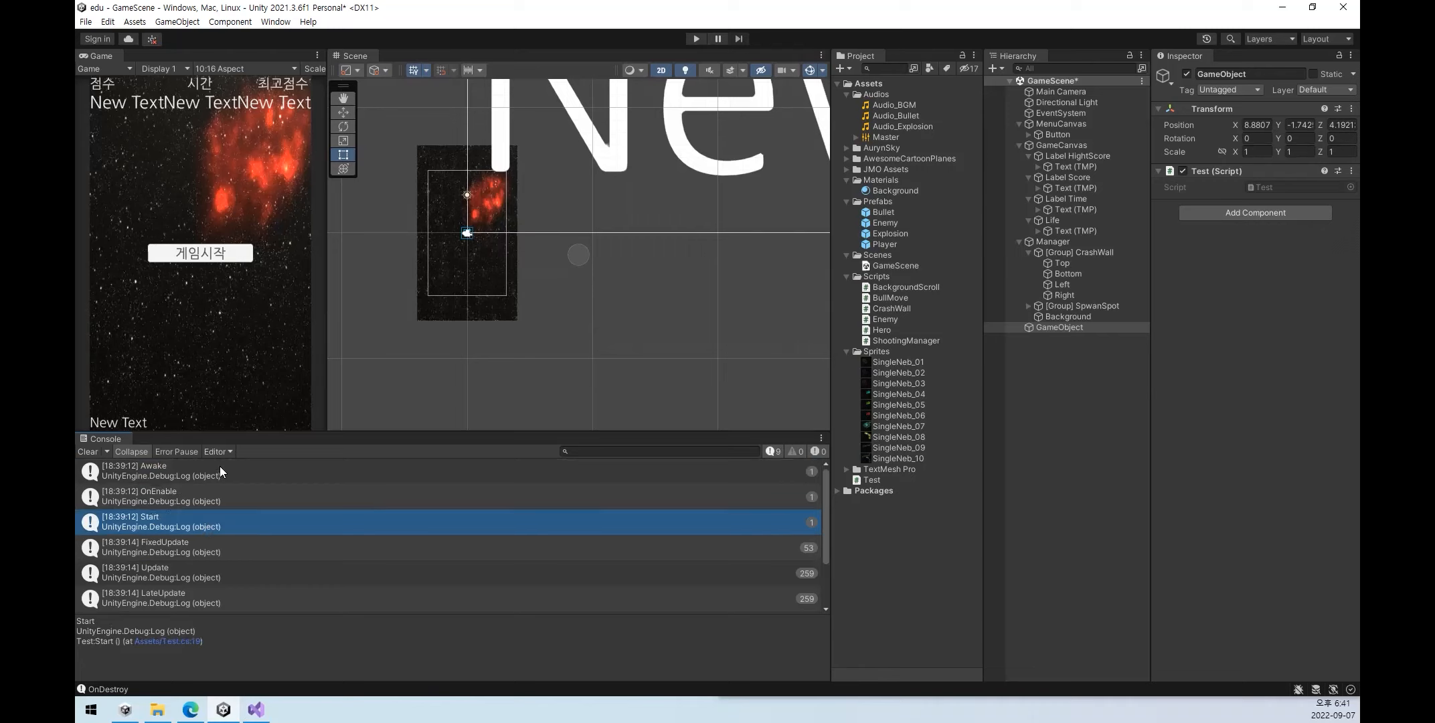
# - Switch to Visual Studio and examine the Test class declaration and its MonoBehaviour base class in Test.cs
pyautogui.click(256, 710)
pyautogui.click(949, 151)
pyautogui.click(945, 142)
pyautogui.doubleClick(944, 142)
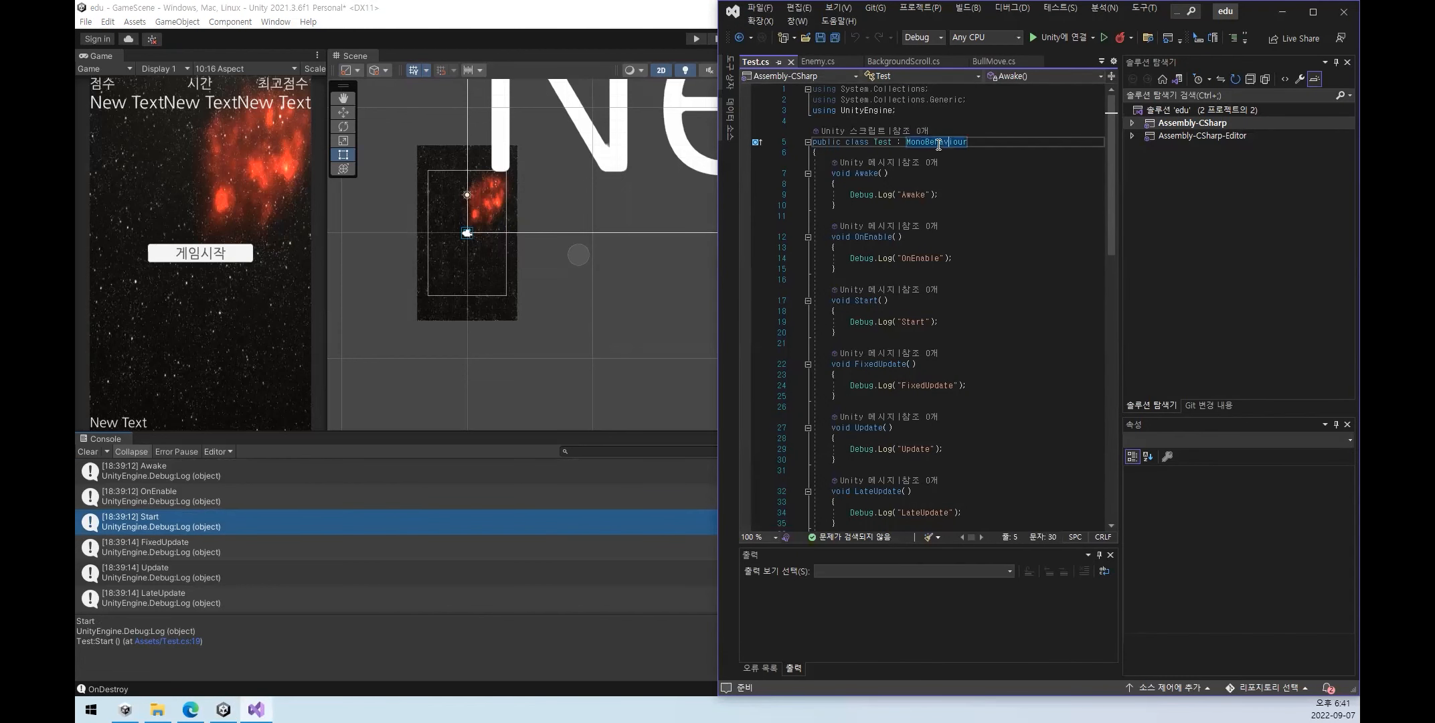
pyautogui.moveTo(944, 141)
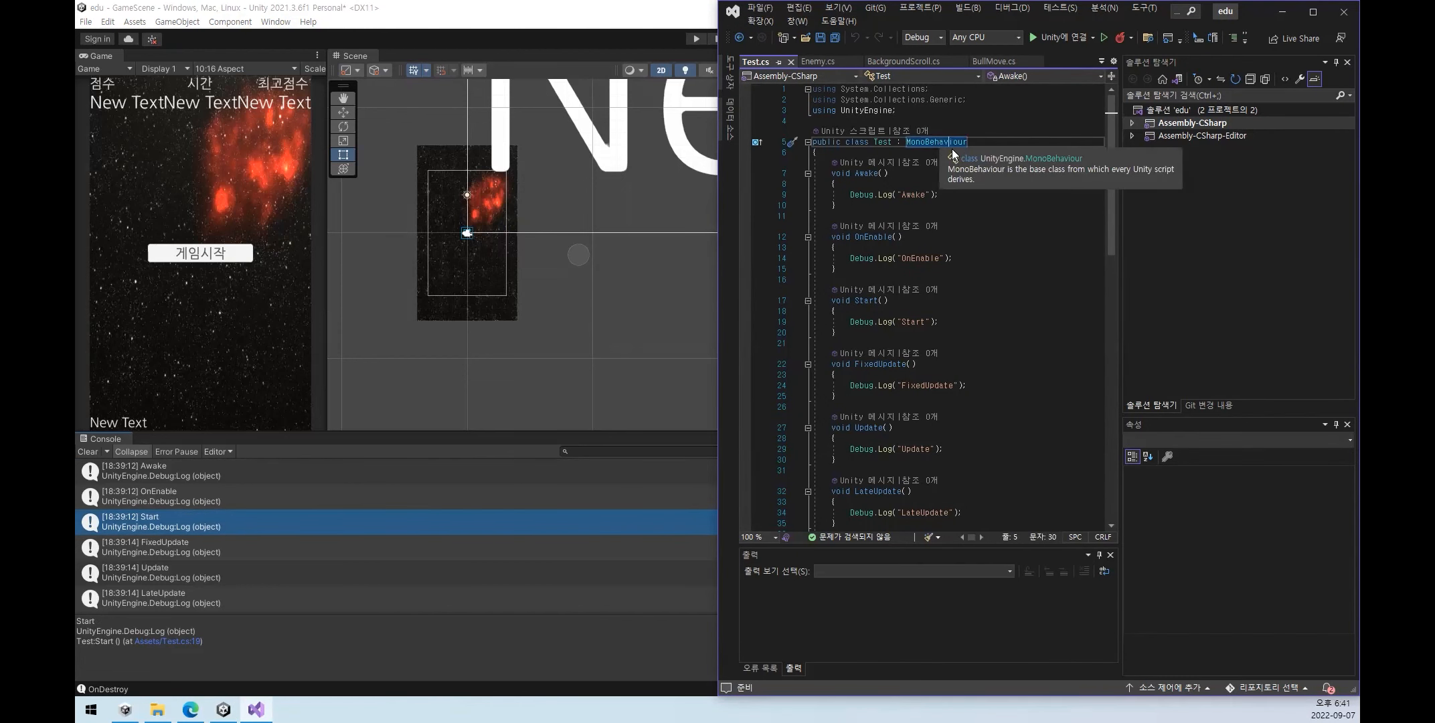
pyautogui.click(709, 74)
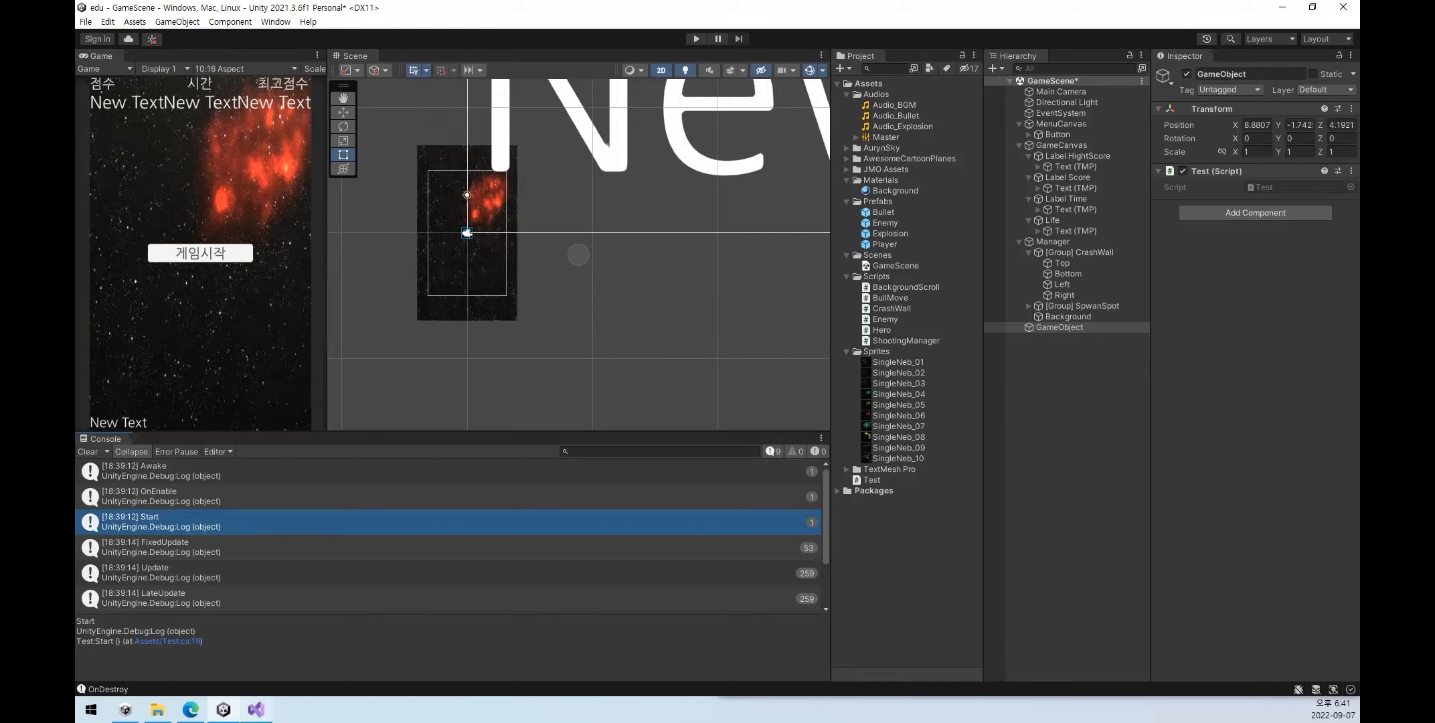
pyautogui.moveTo(256, 710)
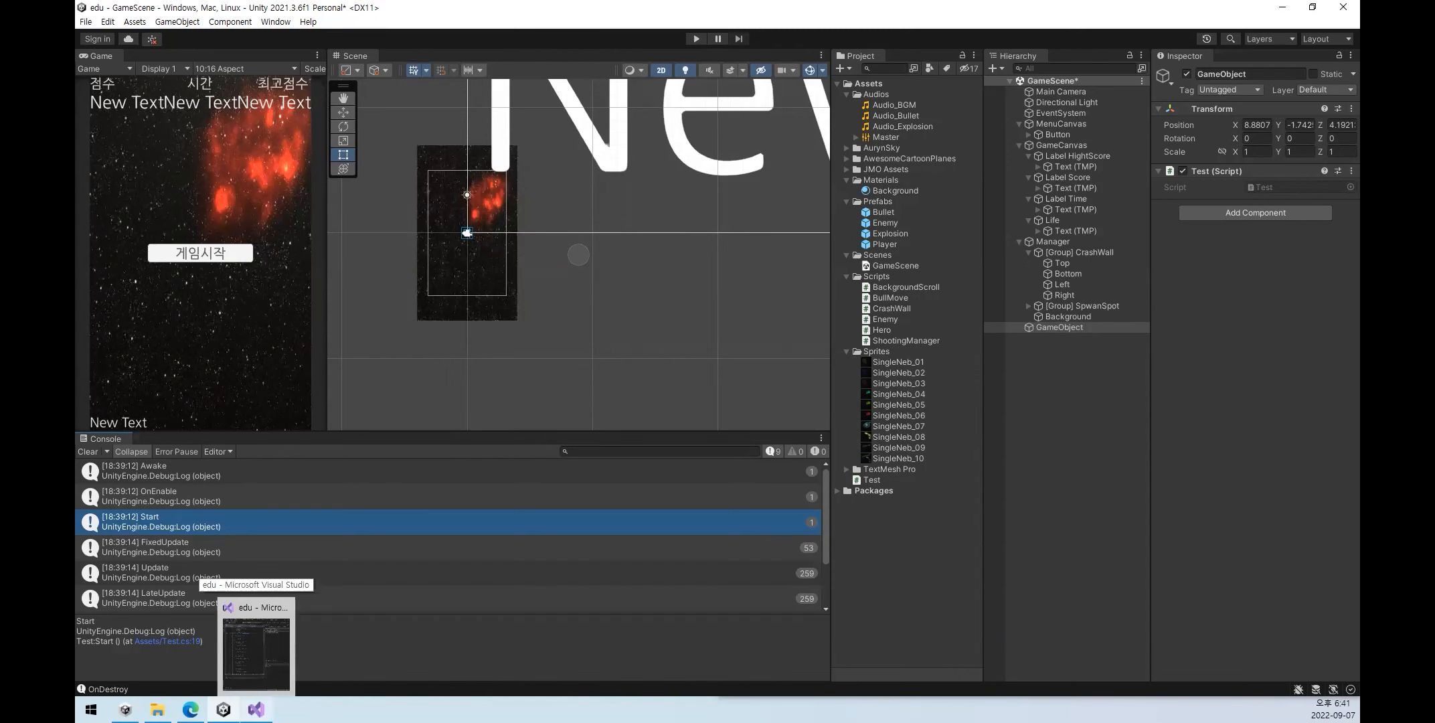
pyautogui.click(256, 646)
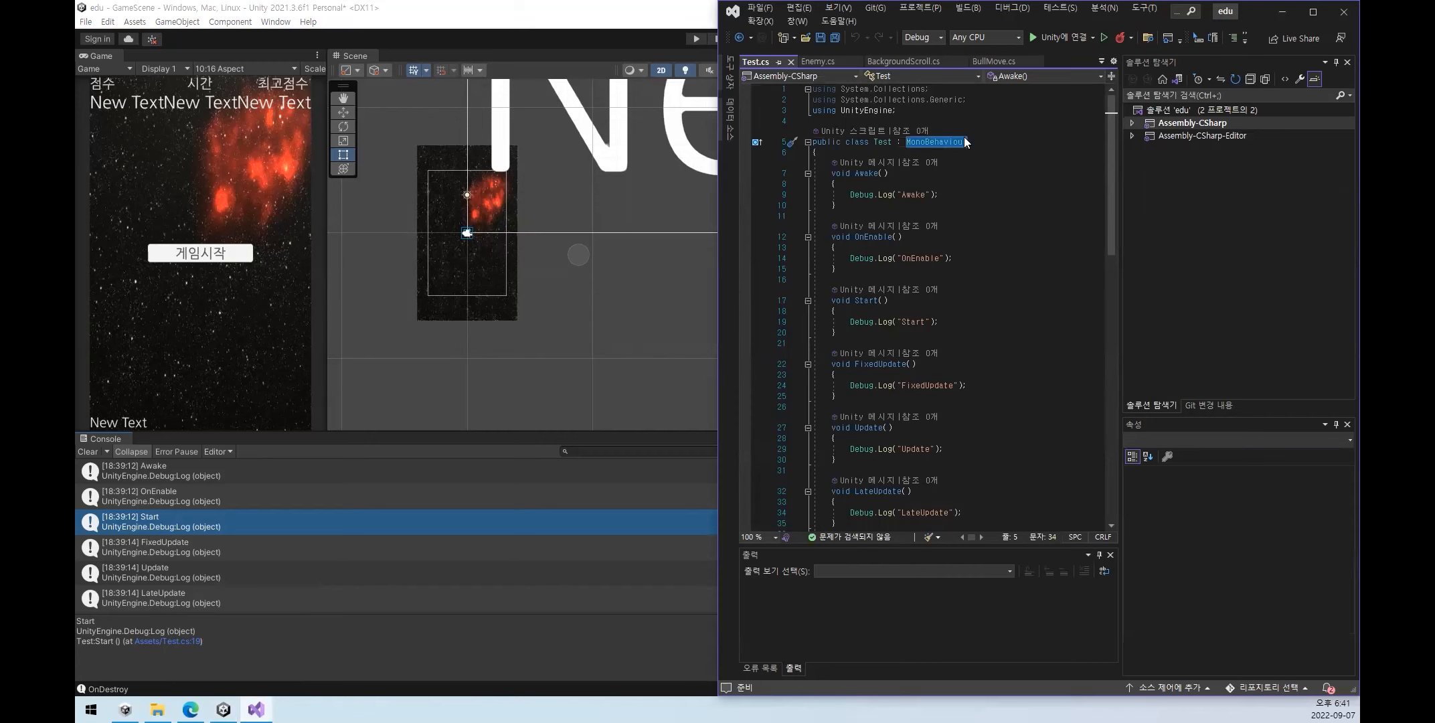
pyautogui.click(882, 142)
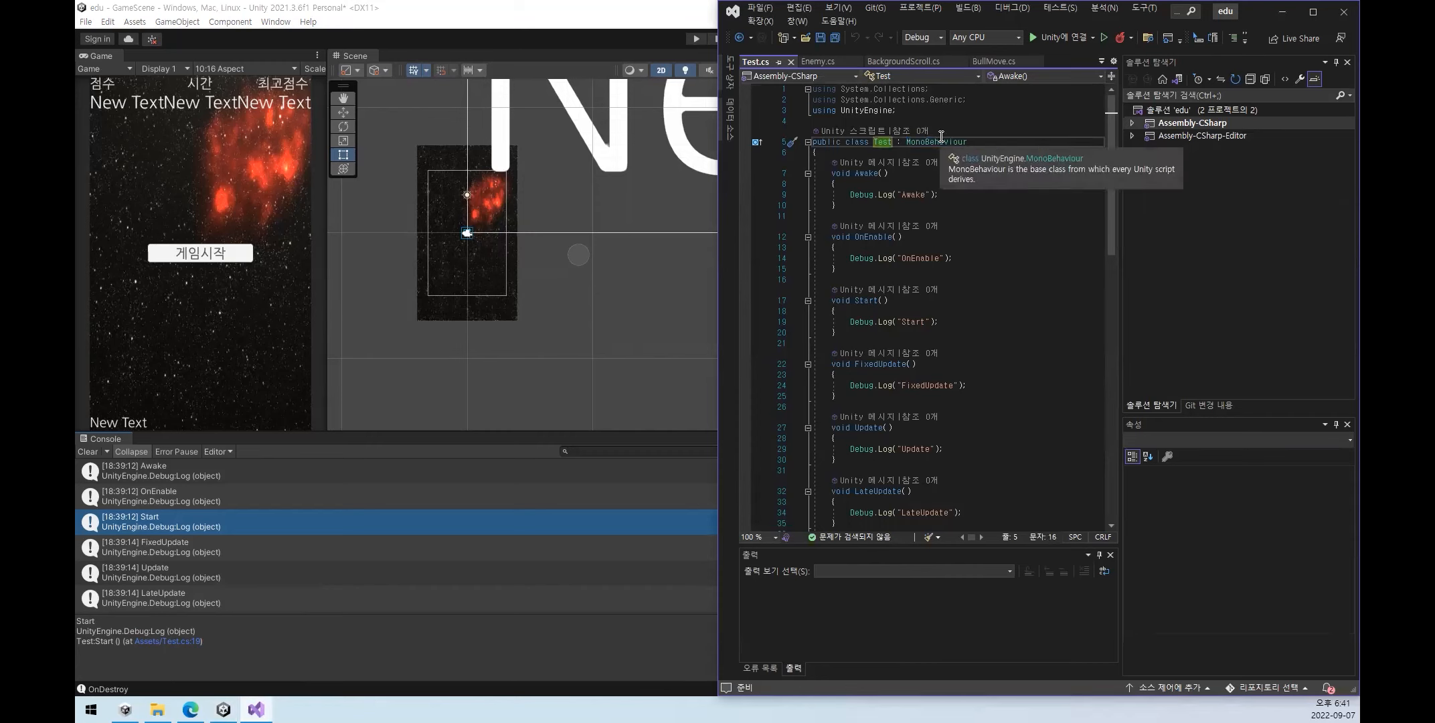
# - Check the MonoBehaviour base class in the class declarations of Enemy.cs, BackgroundScroll.cs and BullMove.cs
pyautogui.click(825, 62)
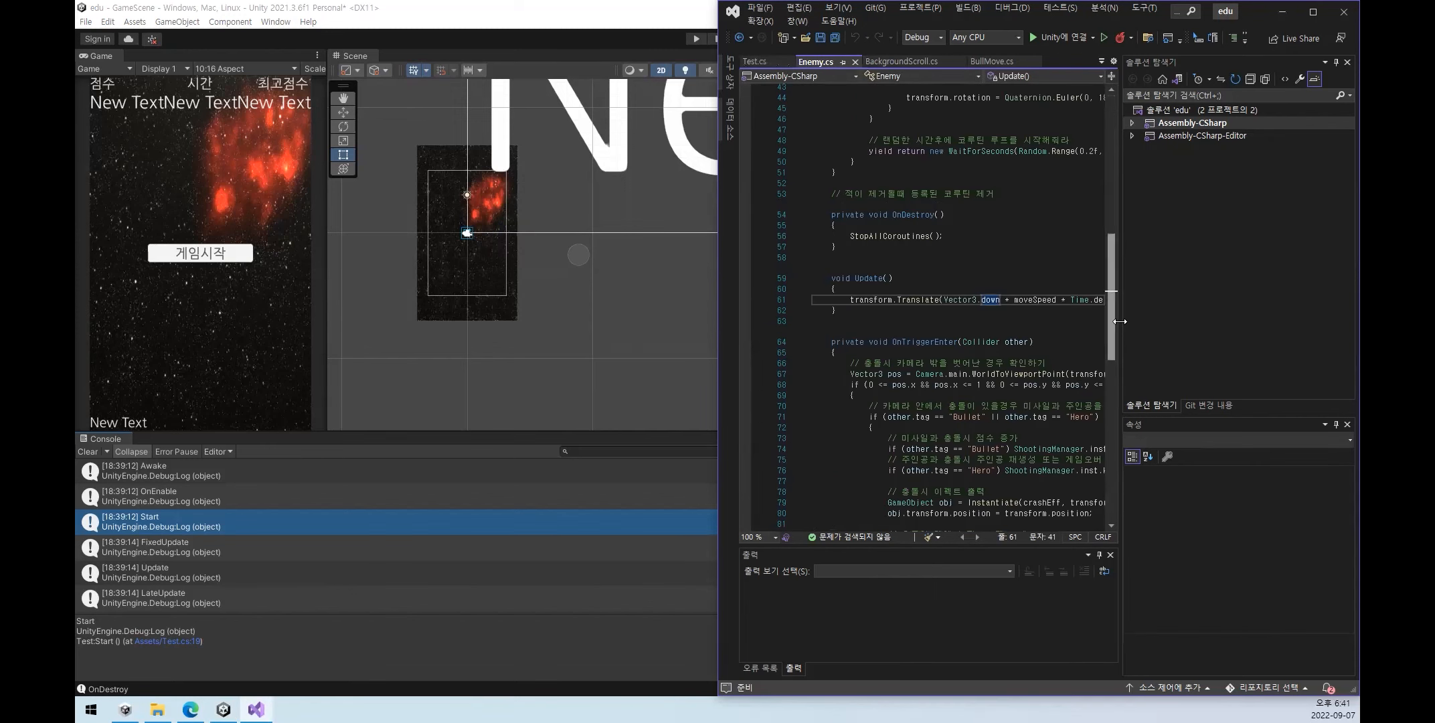
pyautogui.scroll(1, 1097, 277)
pyautogui.scroll(13, 1097, 277)
pyautogui.doubleClick(941, 141)
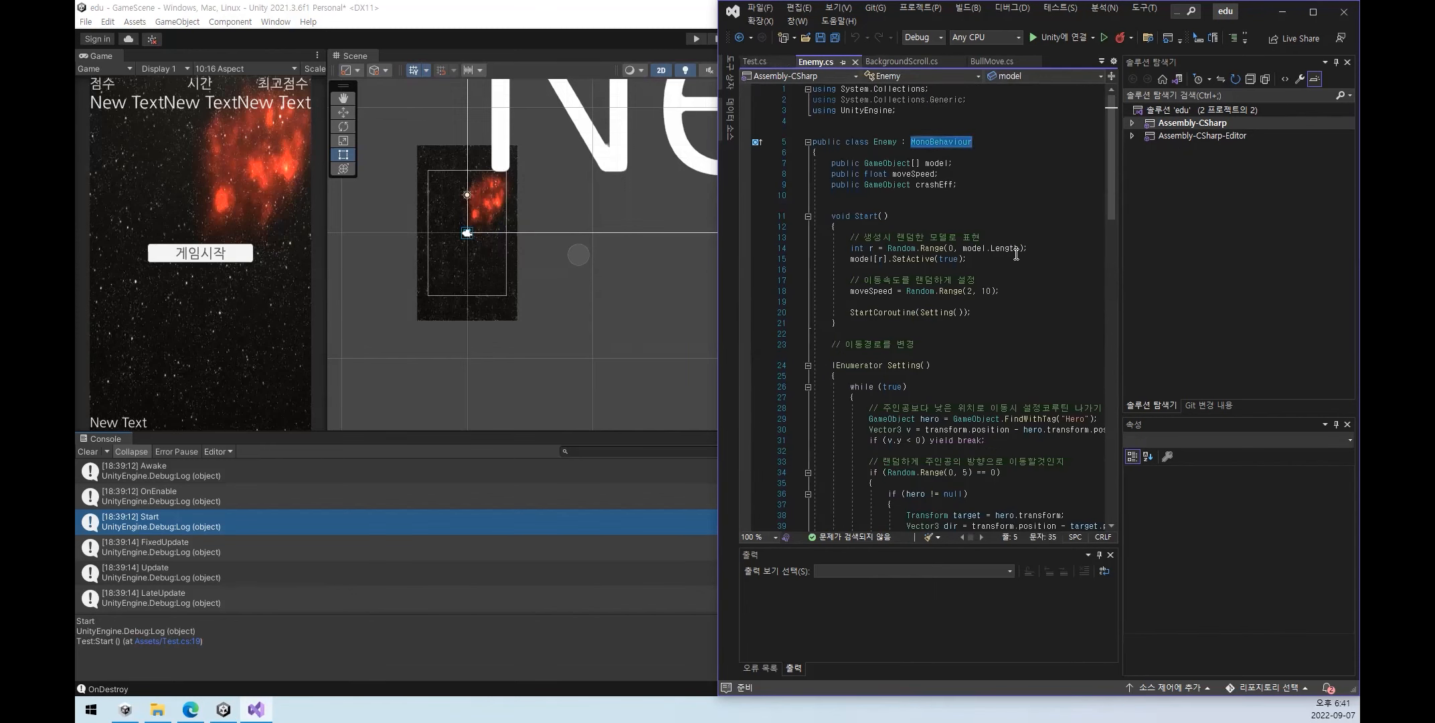
pyautogui.click(915, 63)
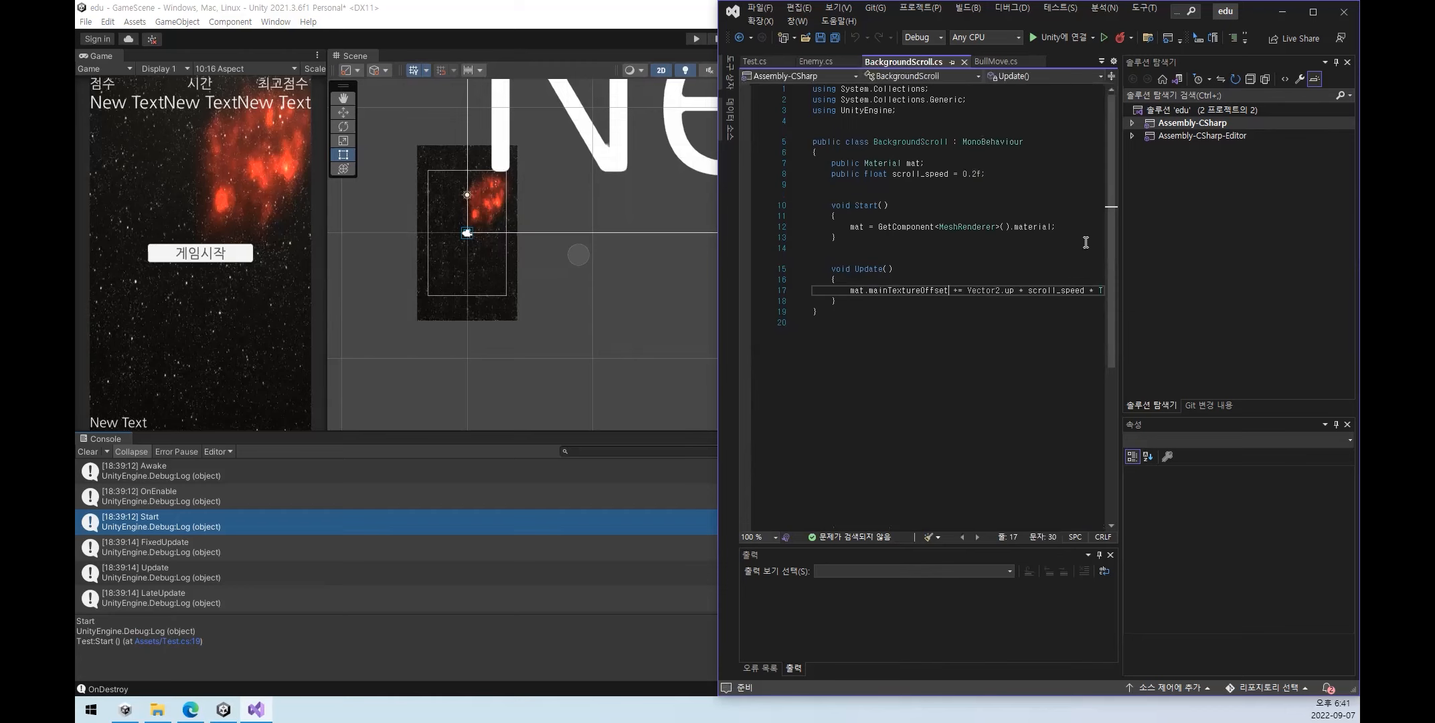
pyautogui.doubleClick(999, 139)
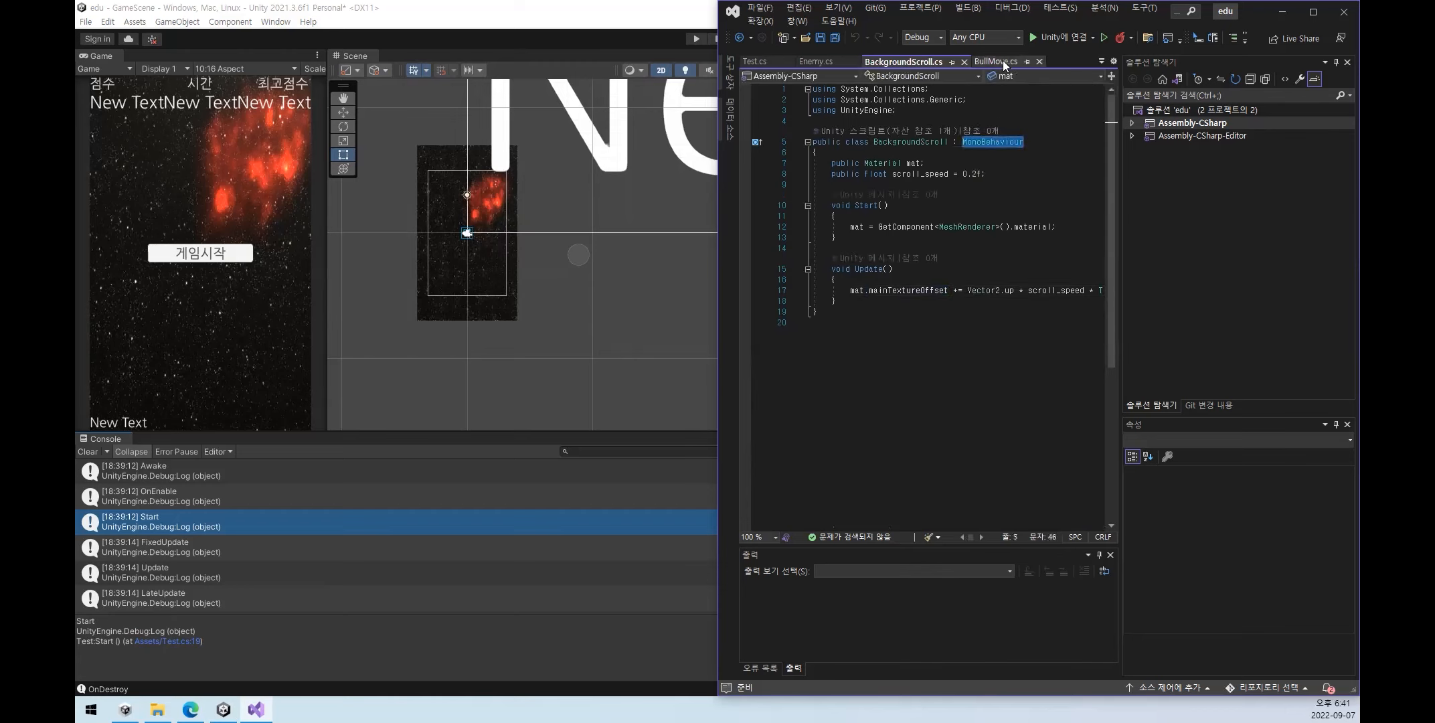
pyautogui.click(1002, 60)
pyautogui.doubleClick(956, 141)
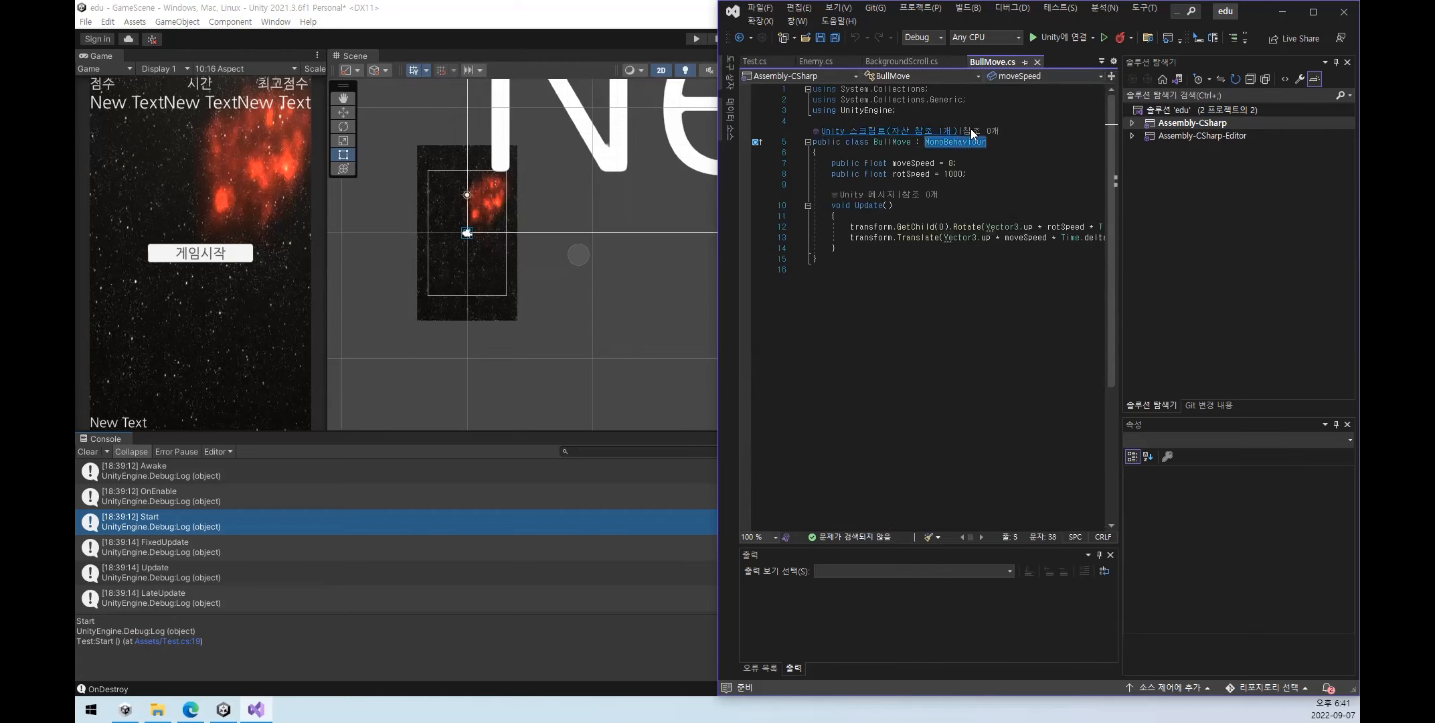
# - Switch to Unity, create a C# script with the default name NewBehaviourScript in the Scripts folder and open it for editing
pyautogui.hotkey('alt', 'Tab')
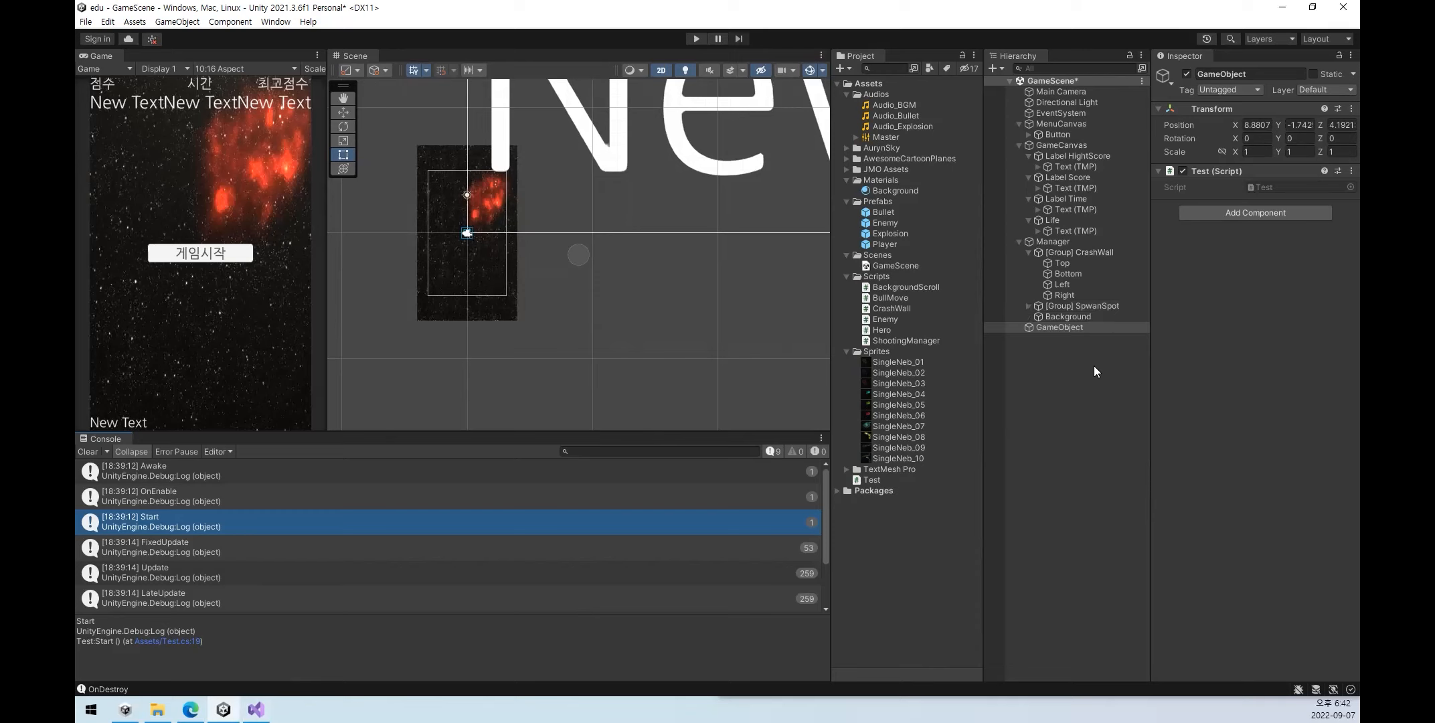
pyautogui.click(1106, 383)
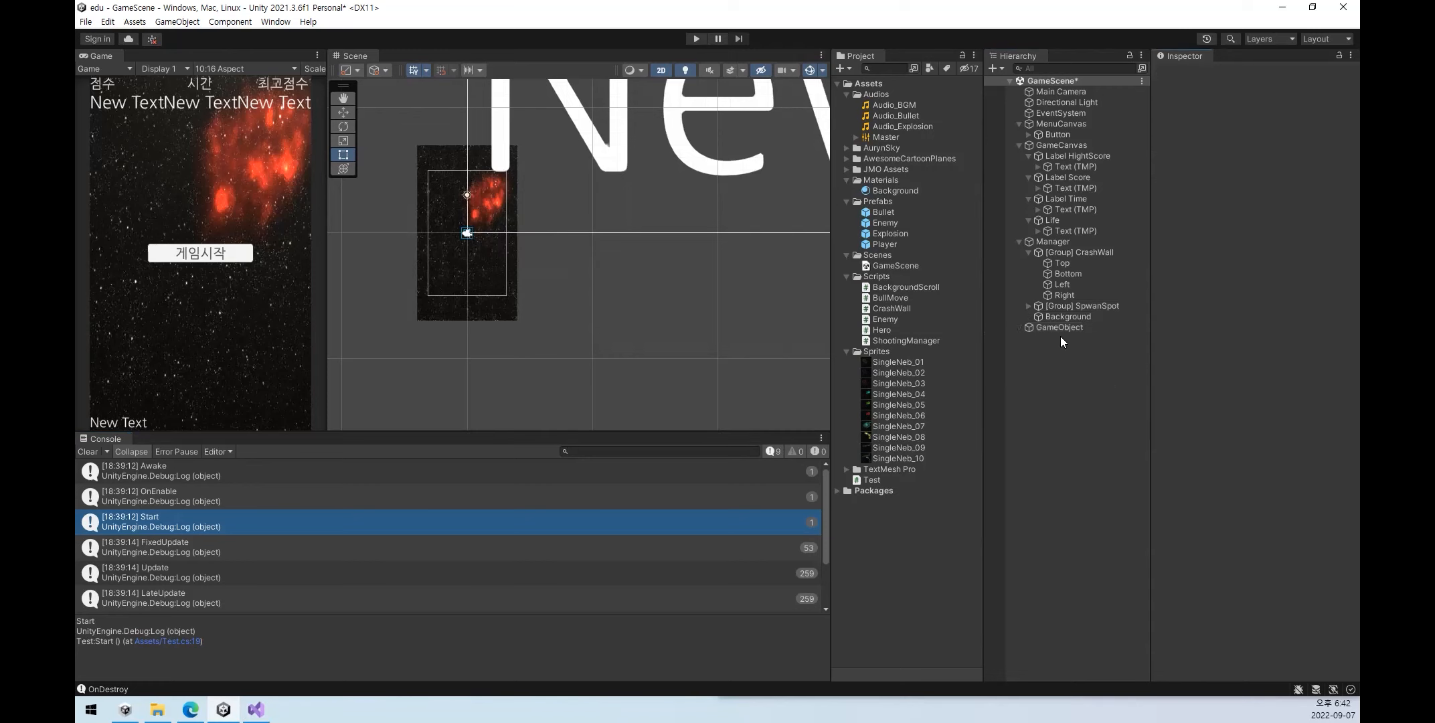
pyautogui.rightClick(874, 277)
pyautogui.moveTo(970, 284)
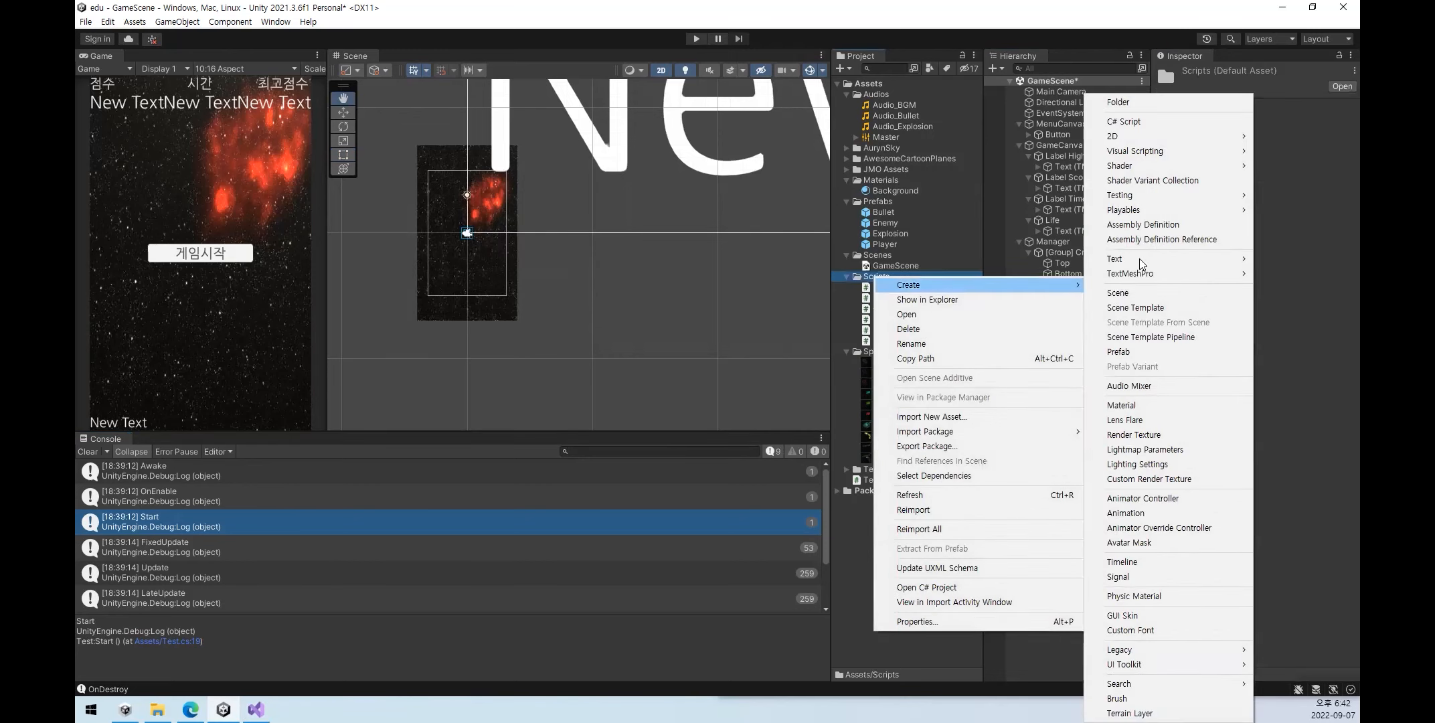
pyautogui.click(1127, 122)
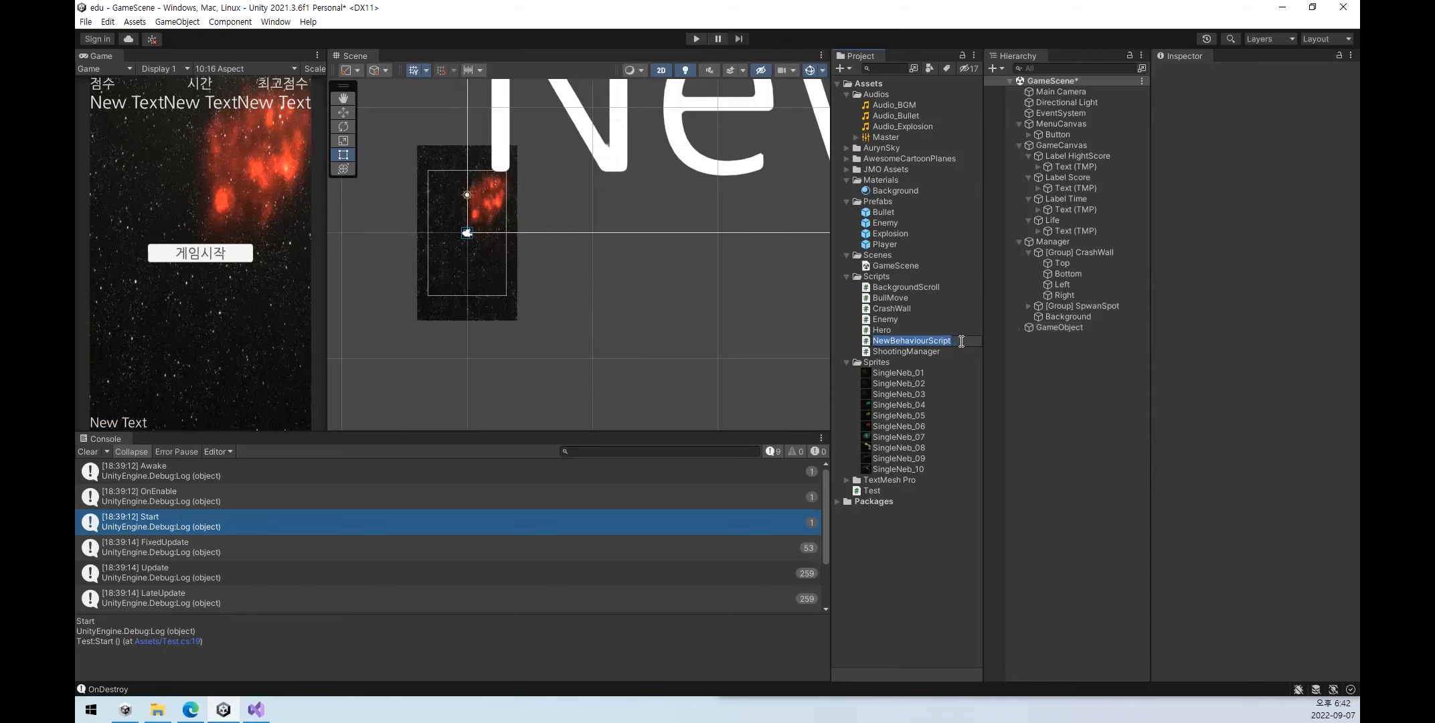
pyautogui.press('Return')
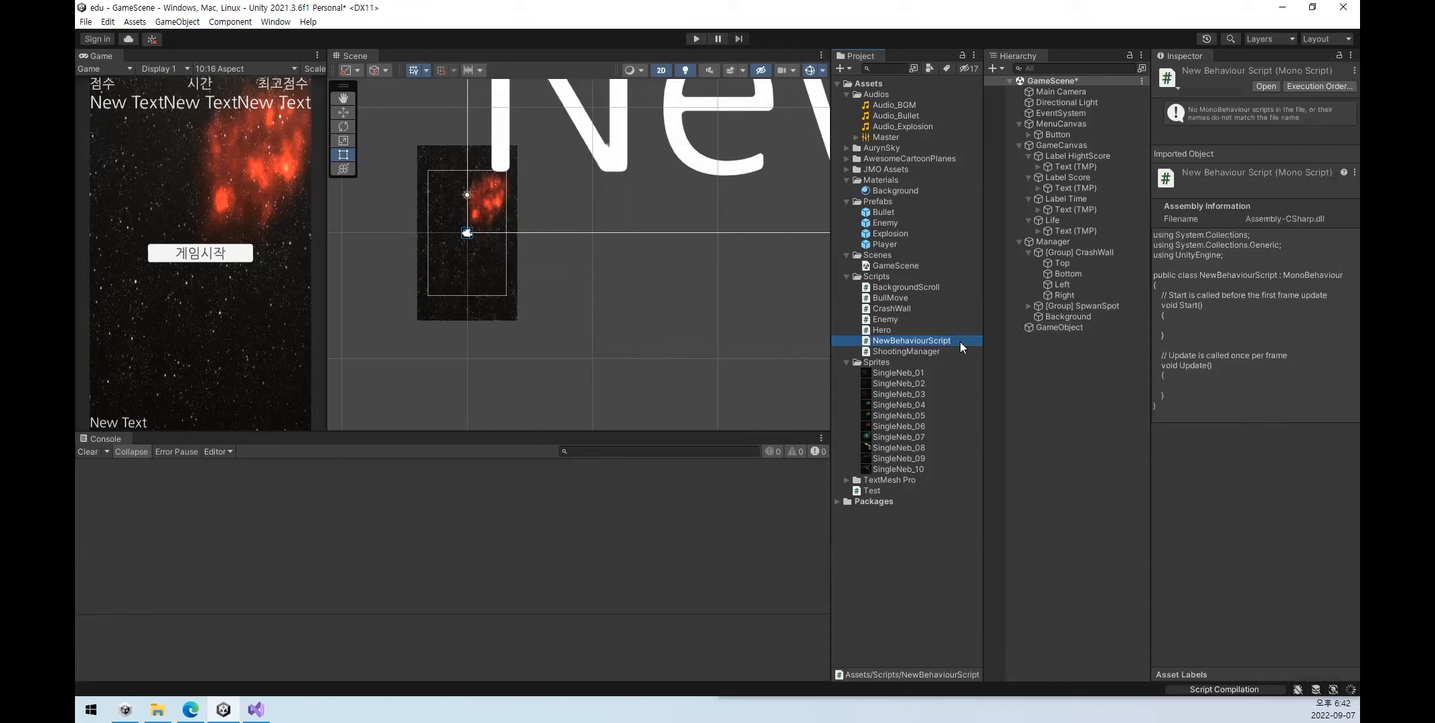
pyautogui.doubleClick(944, 343)
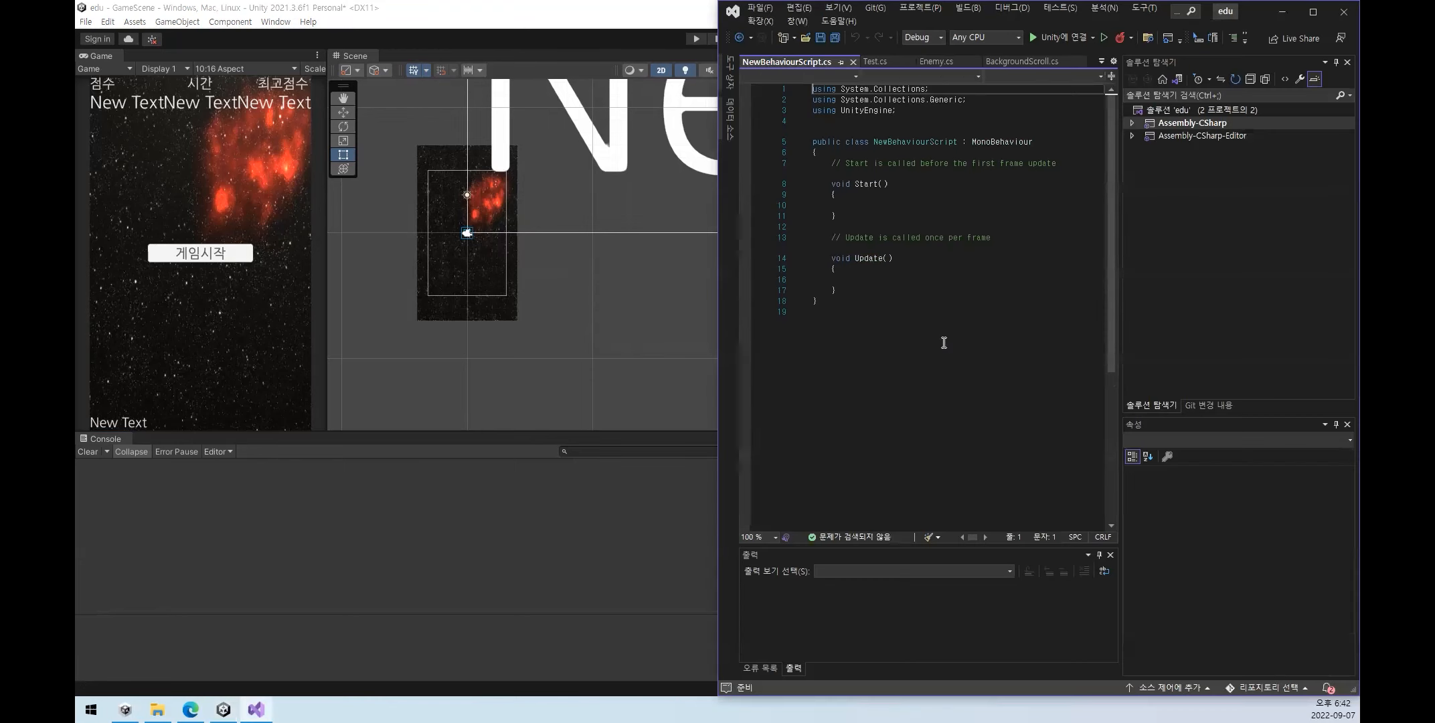
# - Examine the class name, MonoBehaviour base class and default template code of NewBehaviourScript.cs
pyautogui.click(900, 141)
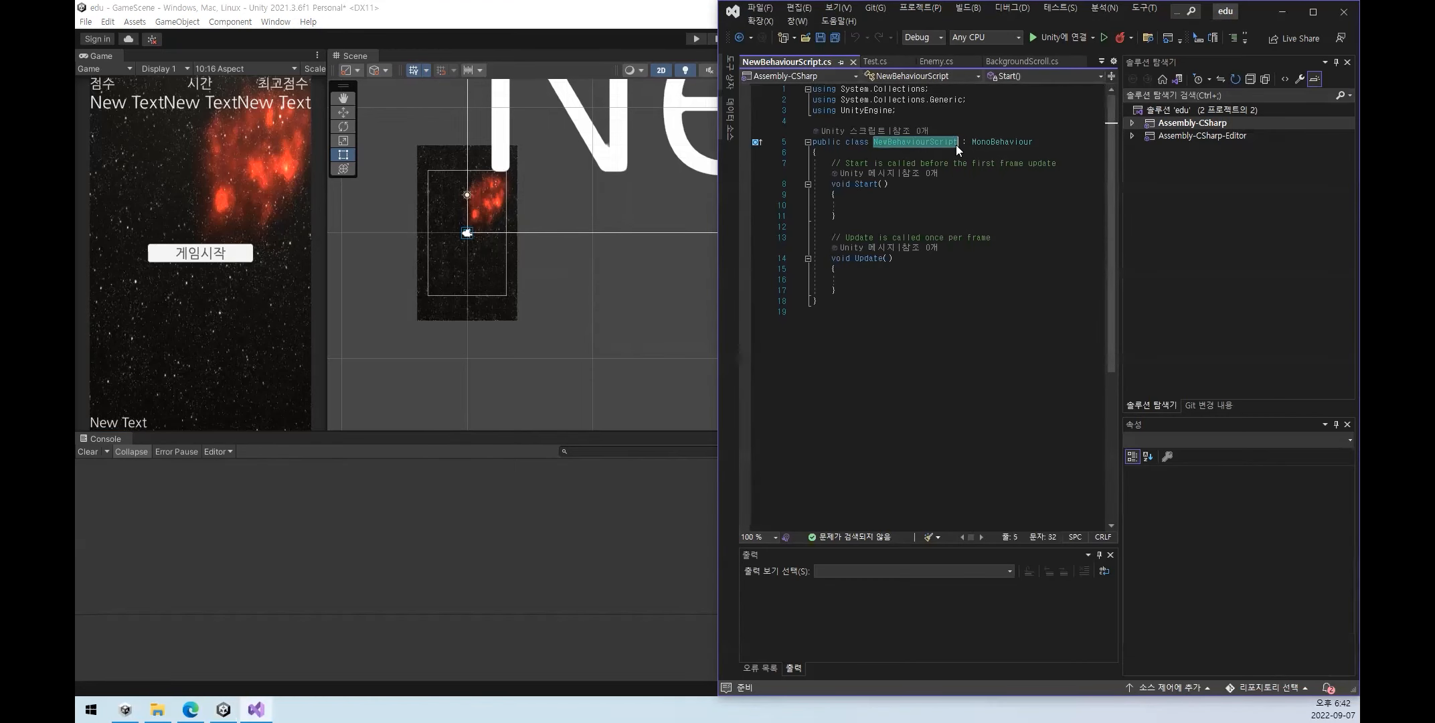
pyautogui.doubleClick(989, 142)
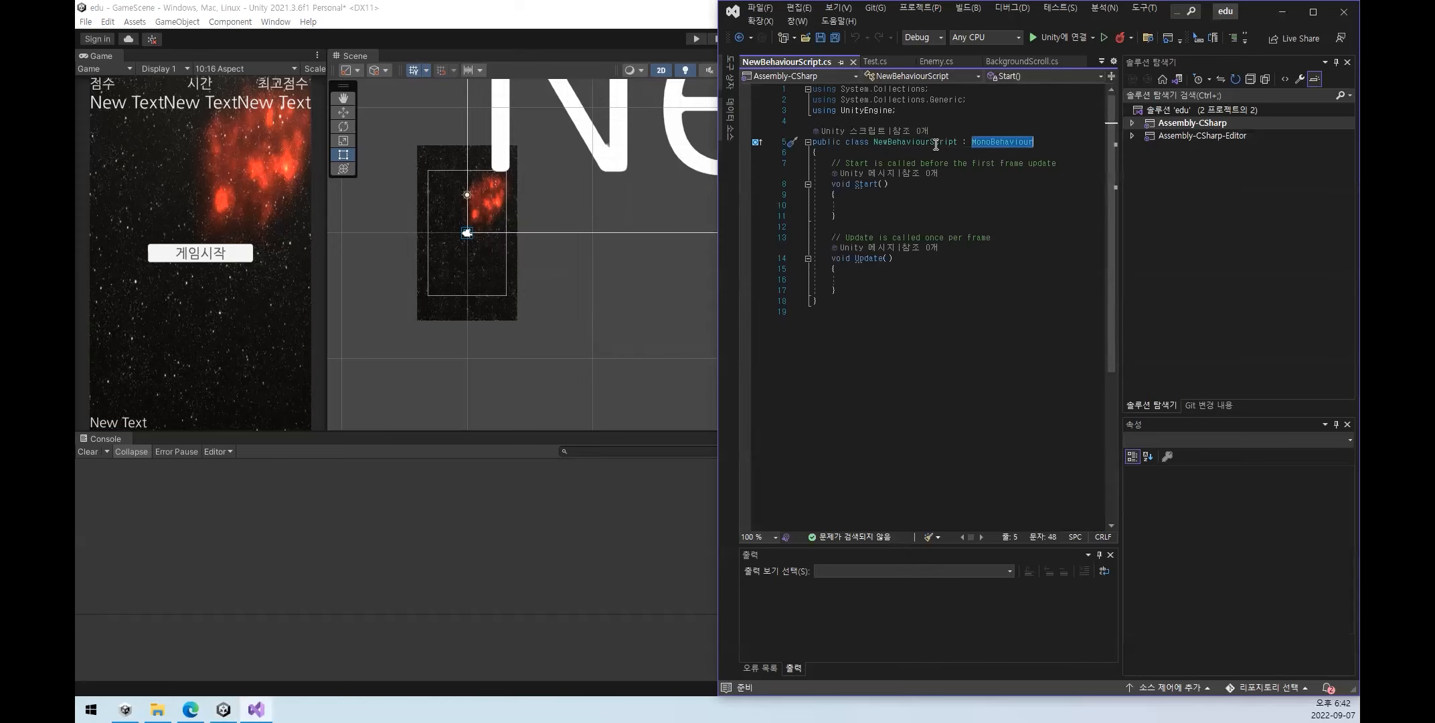
pyautogui.moveTo(925, 359); pyautogui.dragTo(745, 124)
pyautogui.click(914, 436)
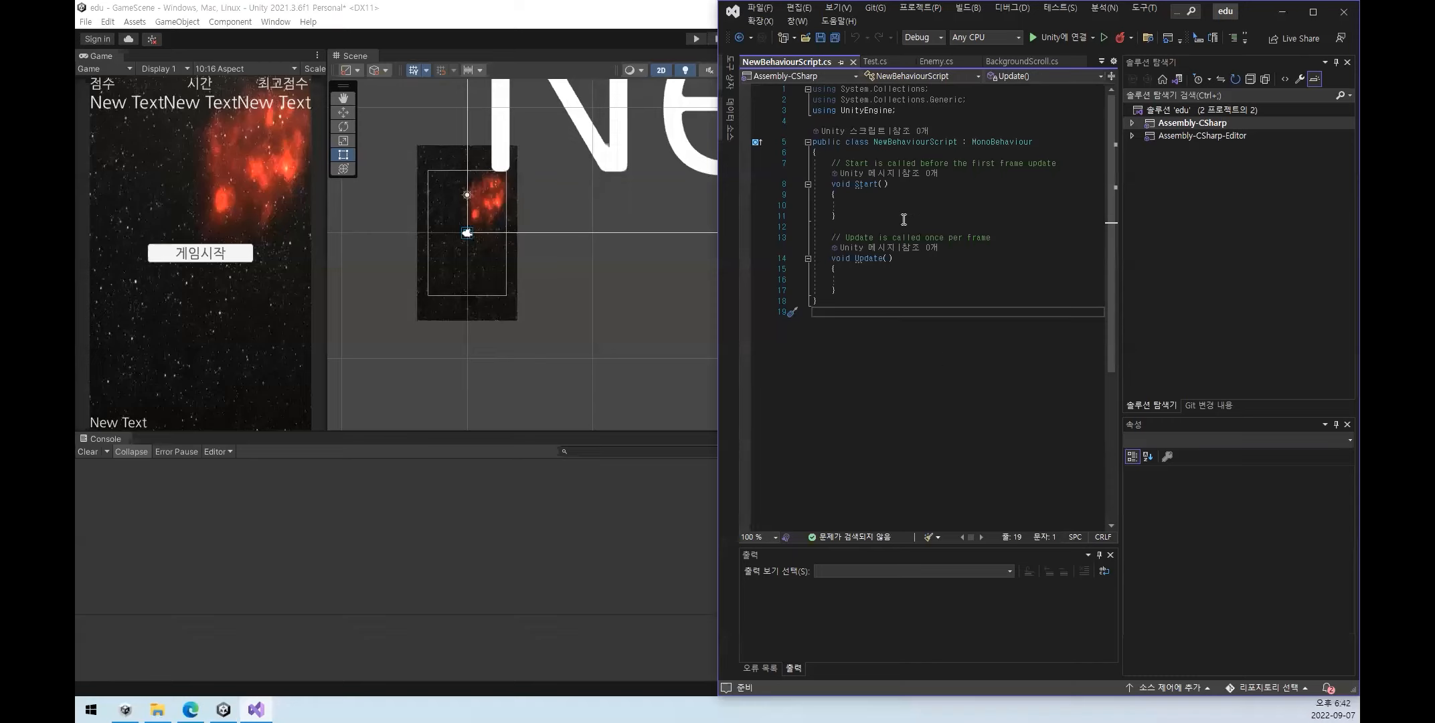
# - Examine the Awake, OnEnable, Start, FixedUpdate and Update event functions in Test.cs
pyautogui.click(880, 62)
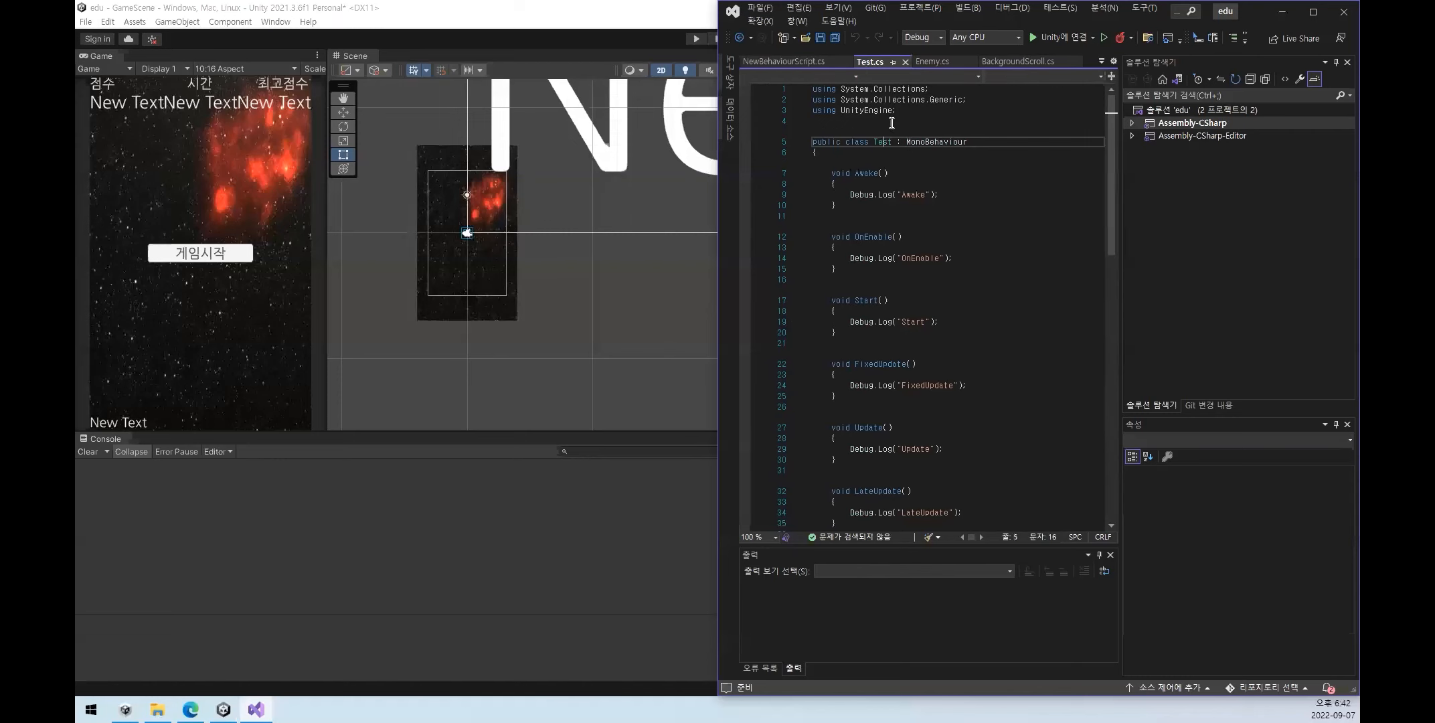
pyautogui.moveTo(856, 173); pyautogui.dragTo(909, 173)
pyautogui.click(955, 237)
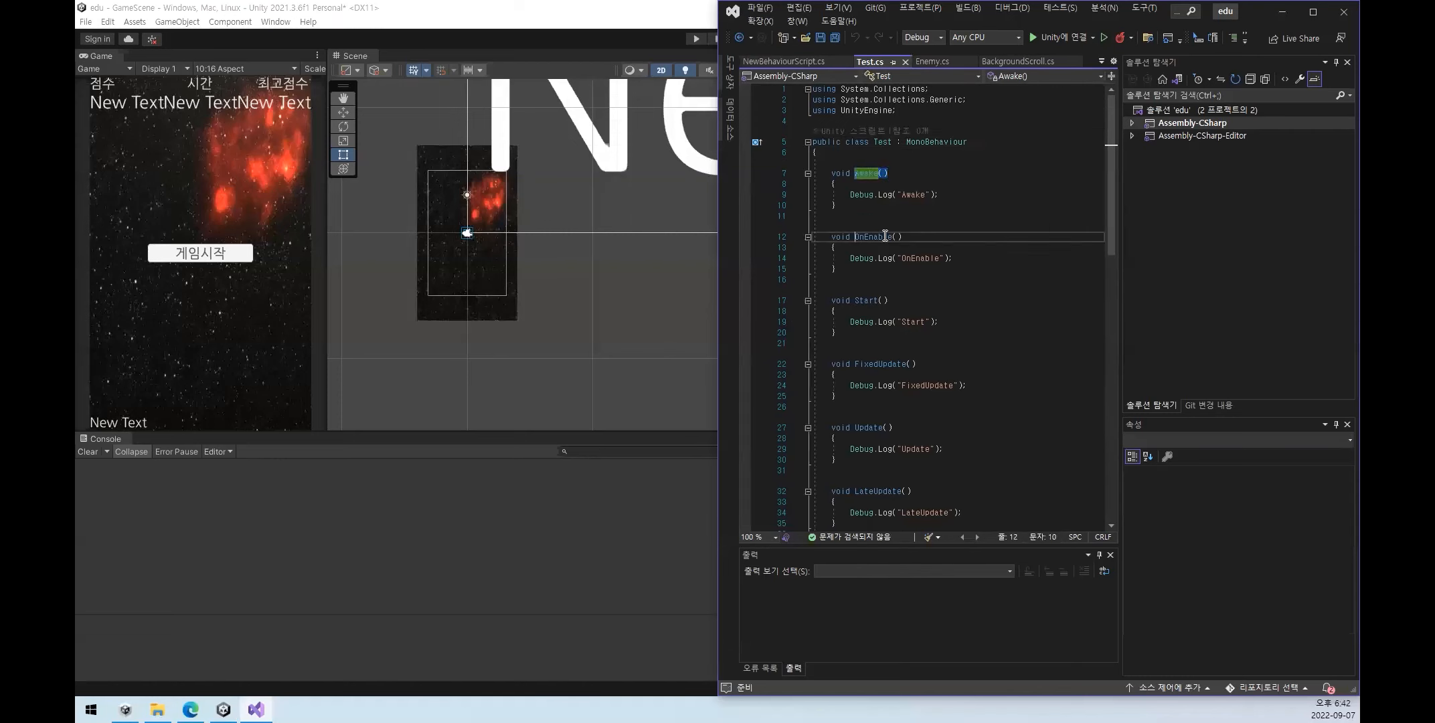
pyautogui.click(951, 301)
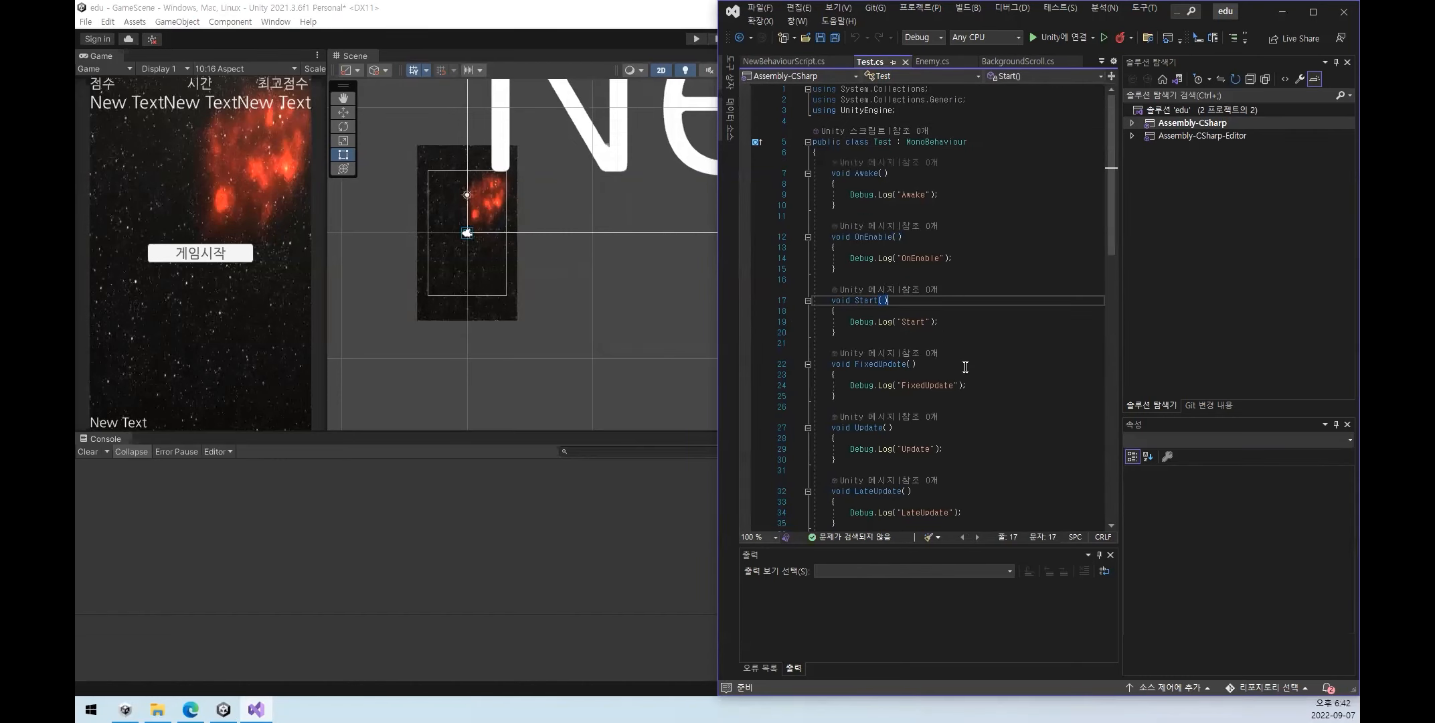
pyautogui.scroll(-1, 965, 365)
pyautogui.moveTo(832, 395); pyautogui.dragTo(914, 394)
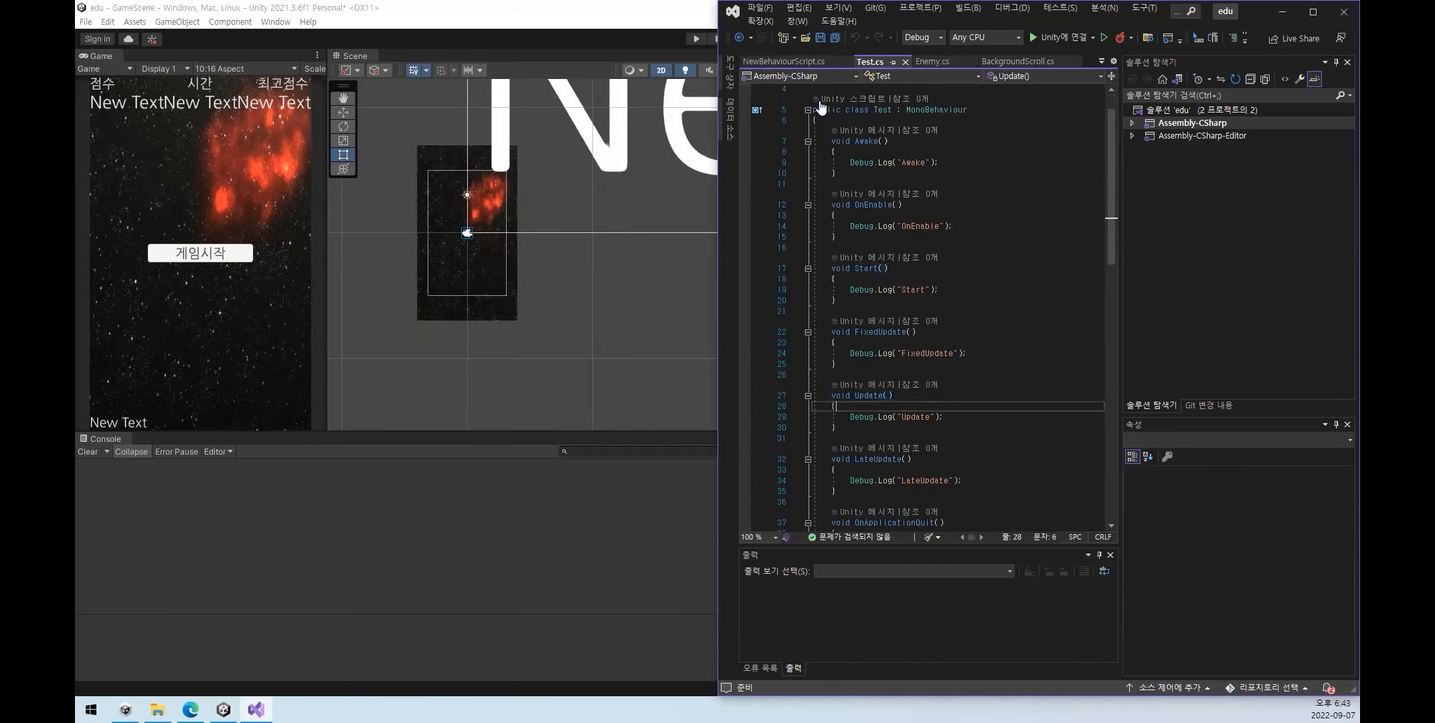
# - Compare the Start and Update template in NewBehaviourScript.cs with the full list of event functions in Test.cs, down to OnDestroy
pyautogui.click(797, 61)
pyautogui.click(882, 290)
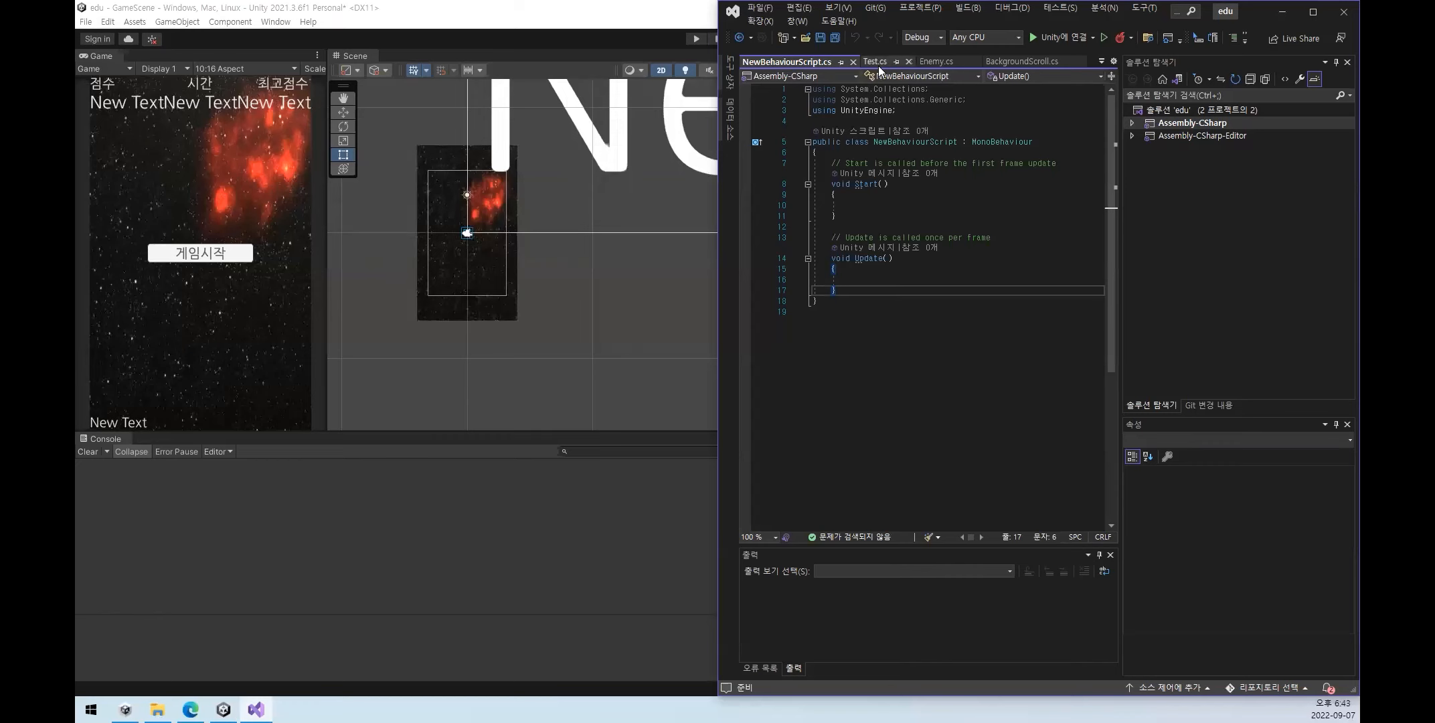
pyautogui.scroll(-6, 990, 415)
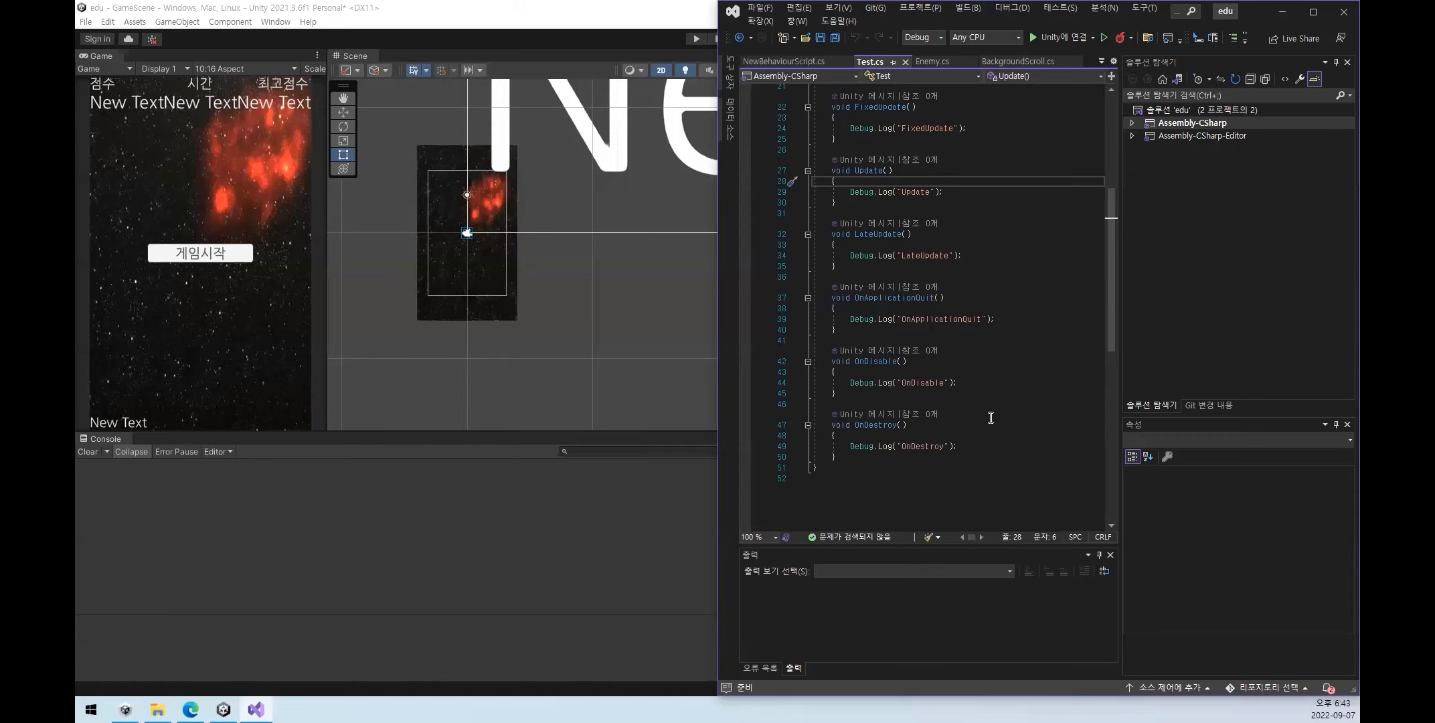
pyautogui.click(994, 407)
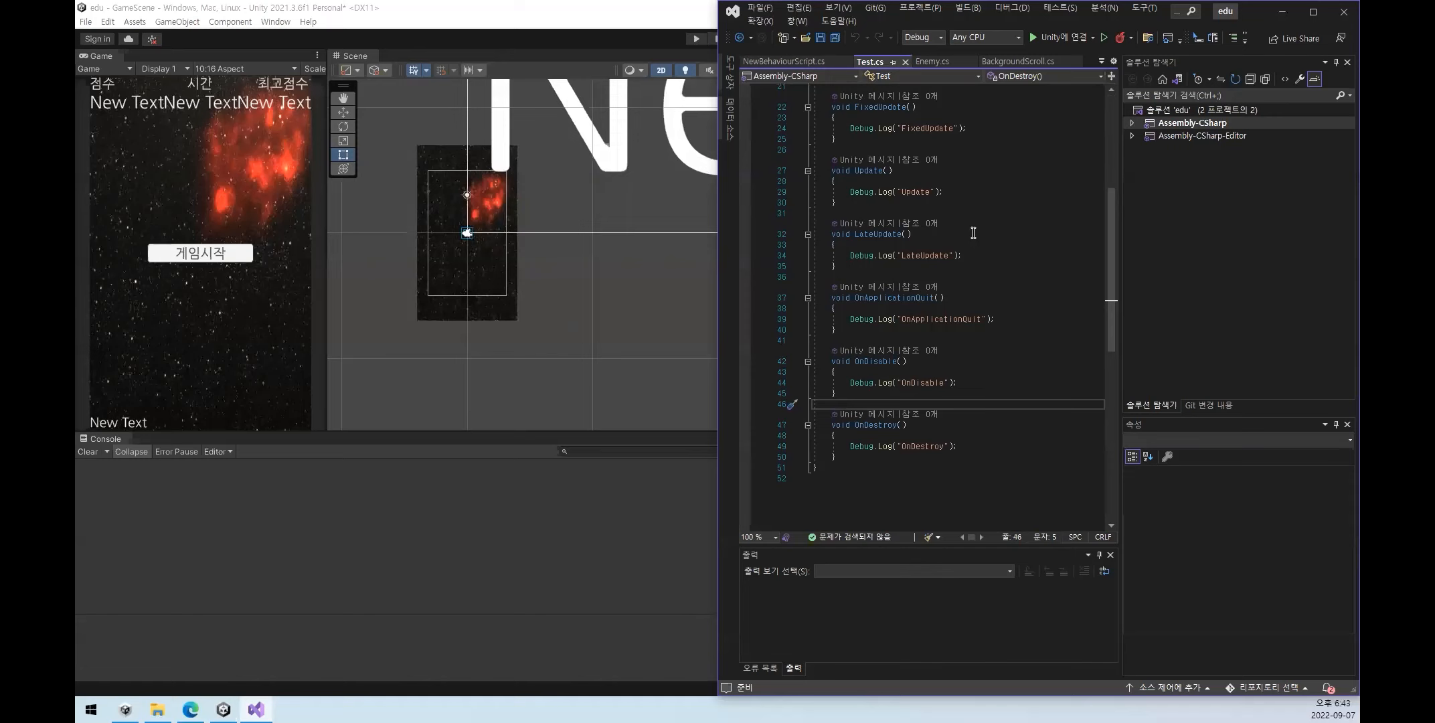
pyautogui.scroll(7, 1012, 306)
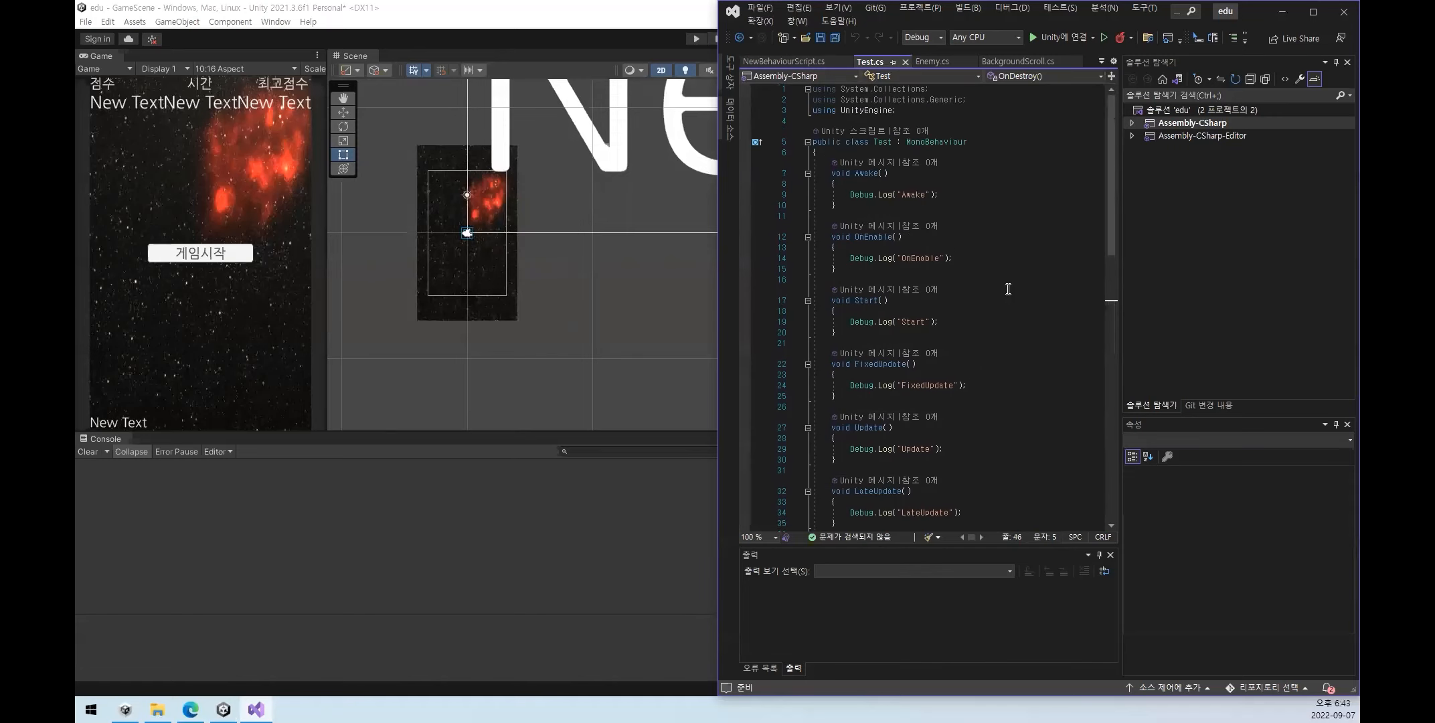
# - Go past NewBehaviourScript.cs to Enemy.cs and highlight the float type of the moveSpeed field
pyautogui.click(784, 59)
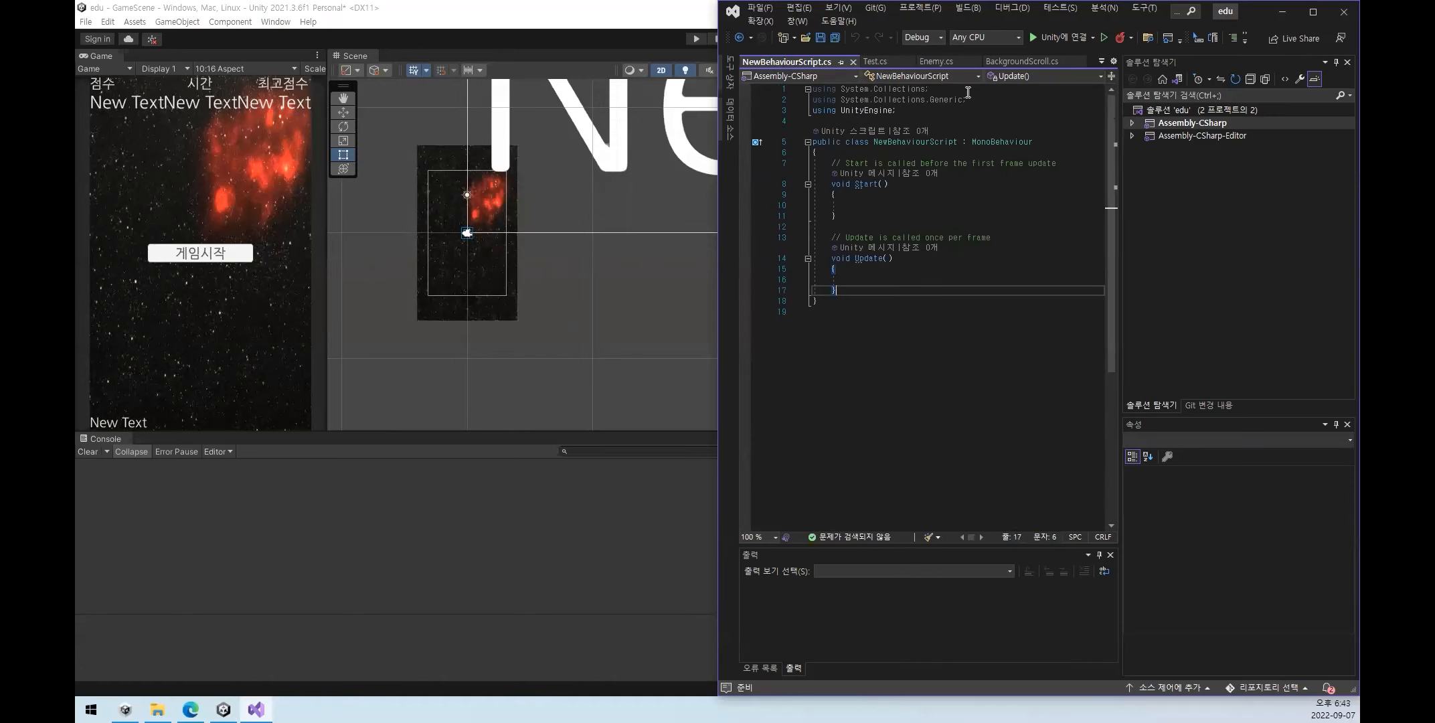
pyautogui.click(937, 61)
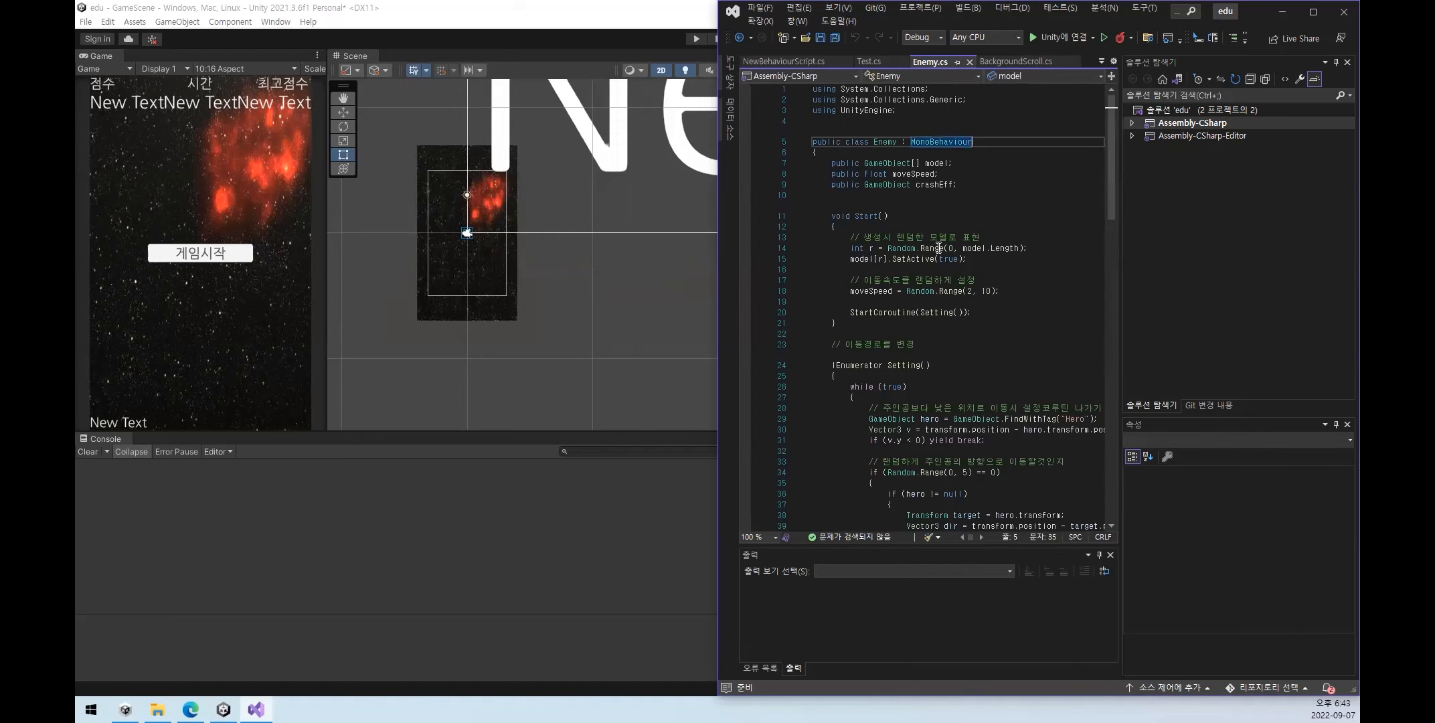
pyautogui.doubleClick(881, 174)
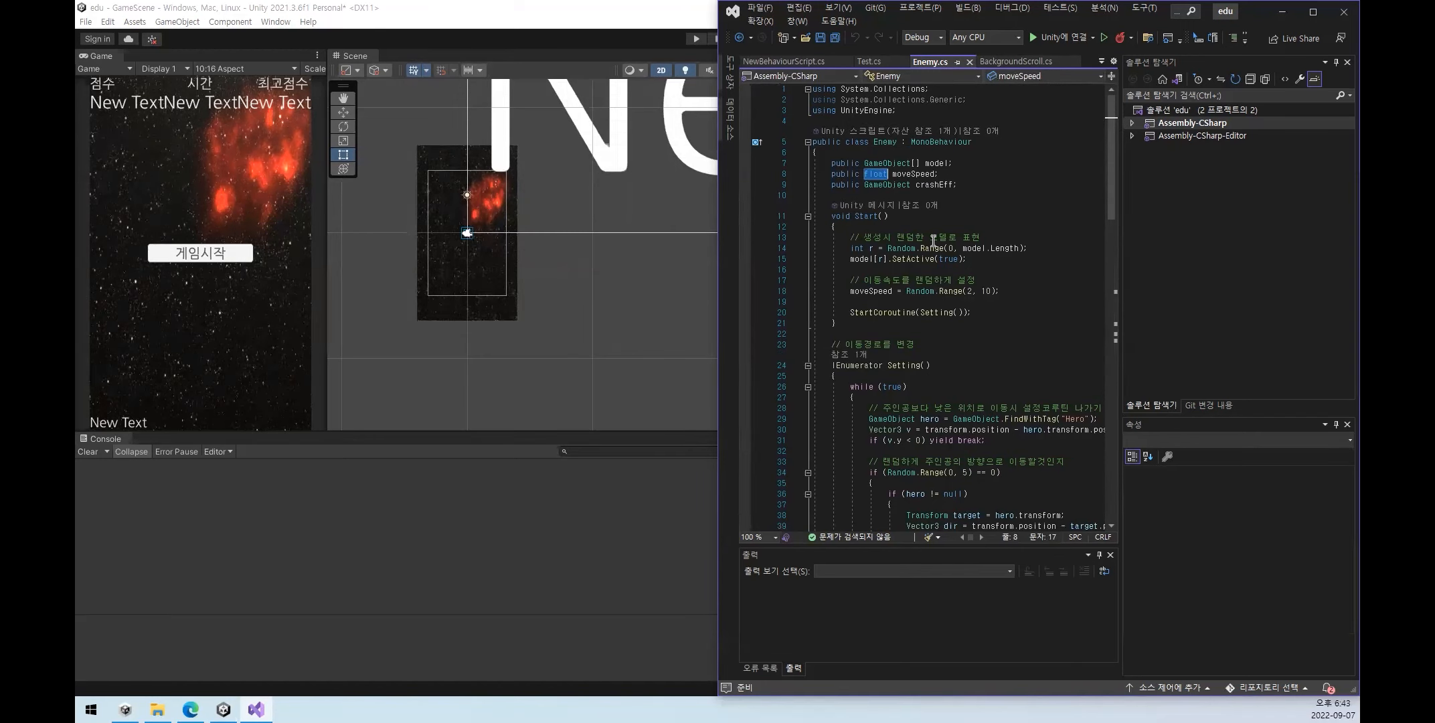
pyautogui.click(928, 195)
pyautogui.write('1')
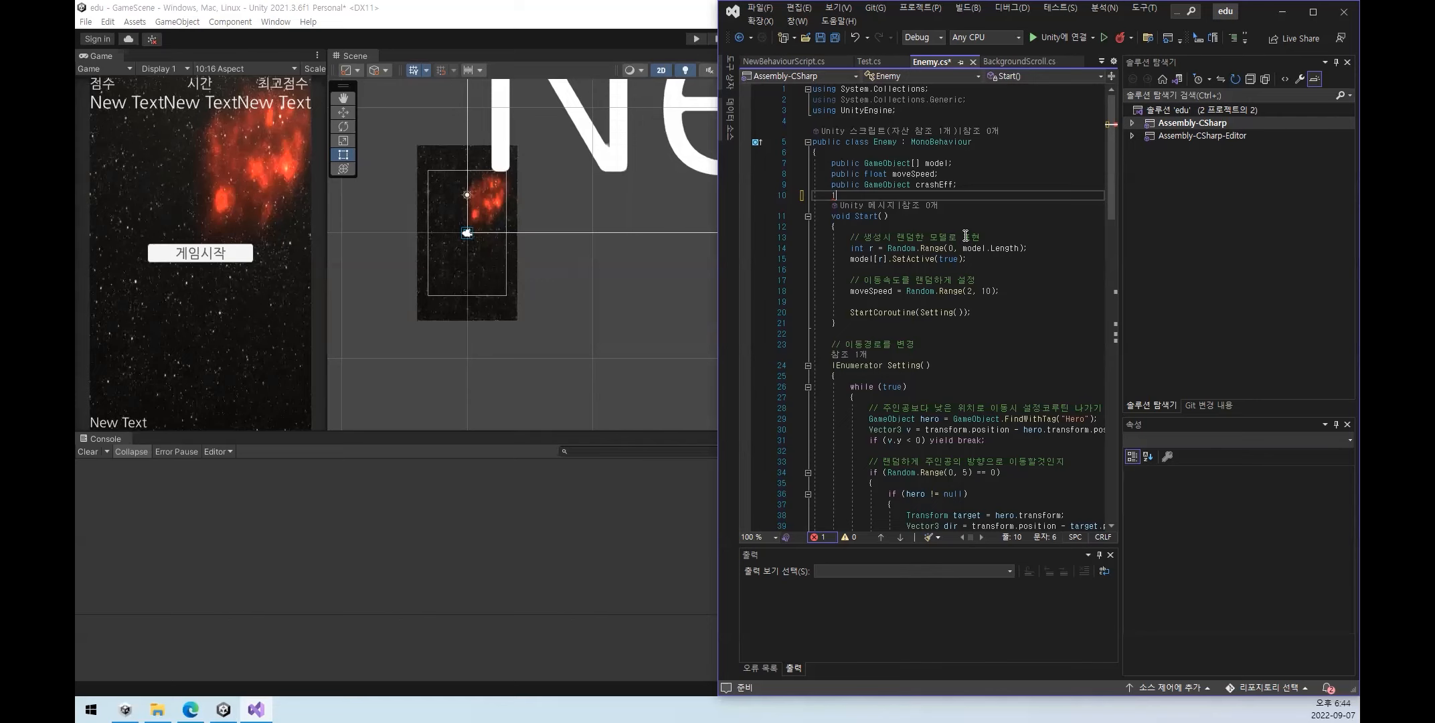
pyautogui.hotkey('ctrl', 'z')
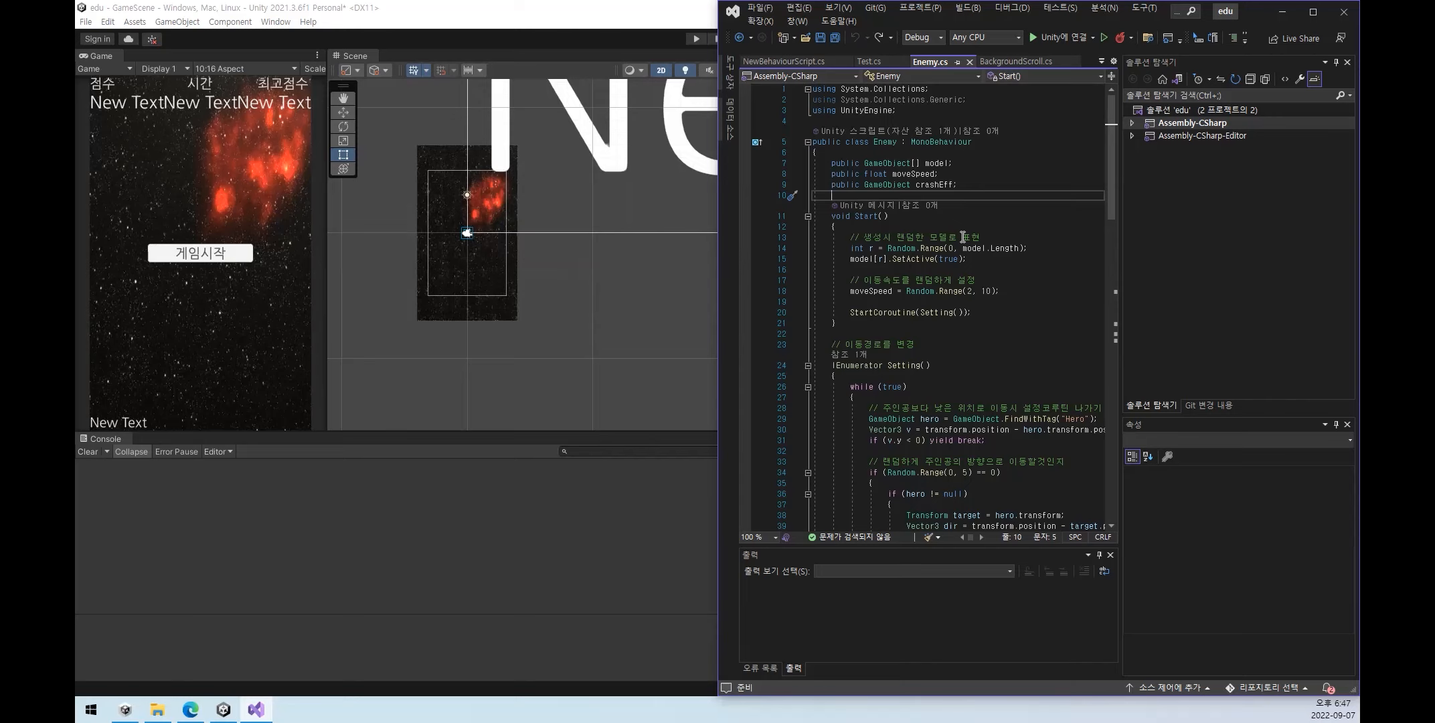
# - Examine the float type of moveSpeed and the GameObject type of crashEff in the Enemy class field declarations
pyautogui.doubleClick(874, 176)
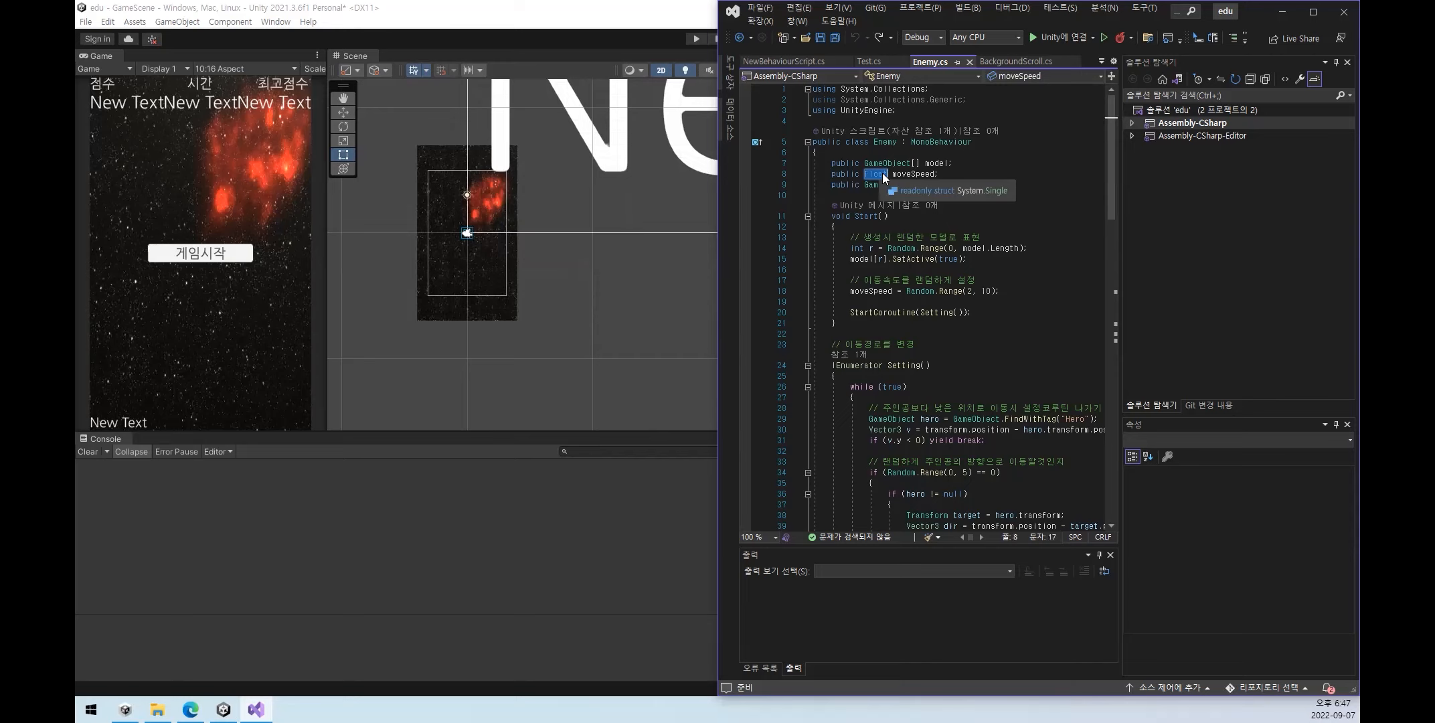
pyautogui.click(948, 173)
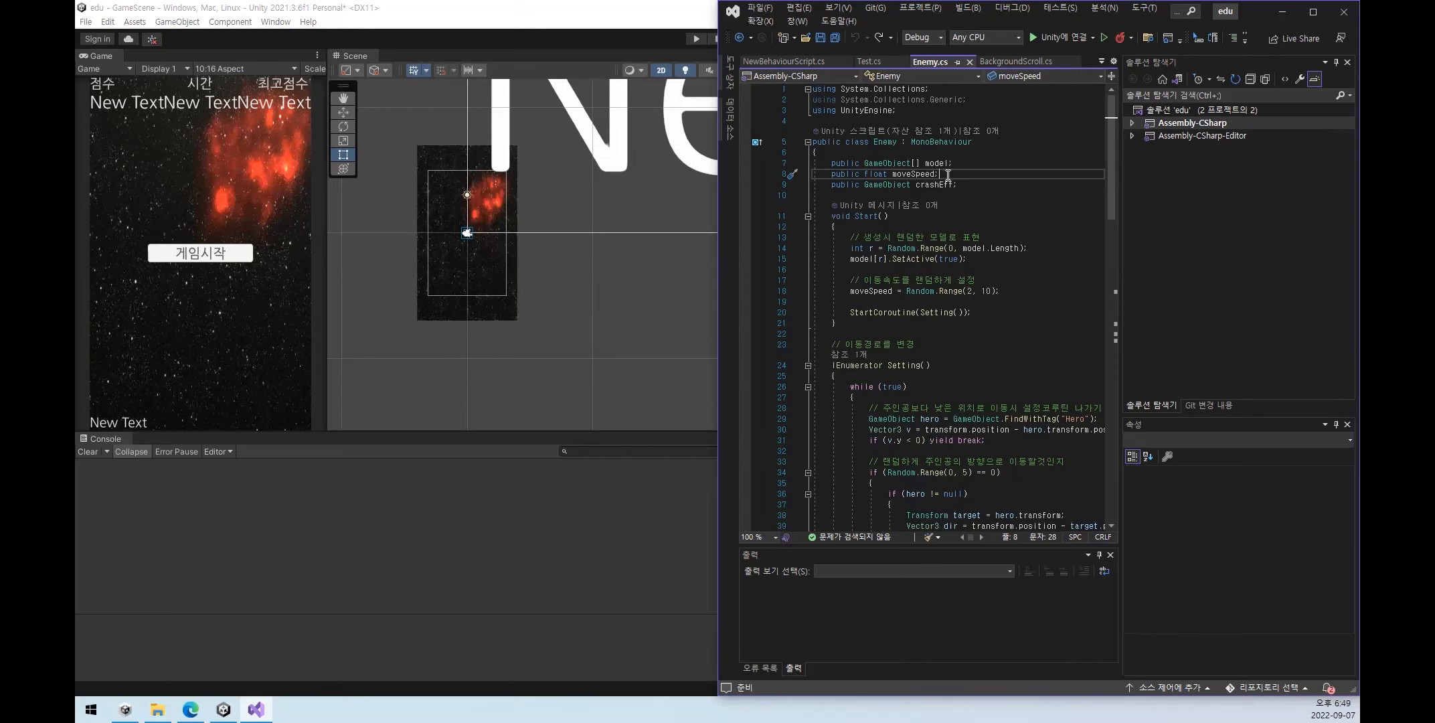
pyautogui.doubleClick(882, 174)
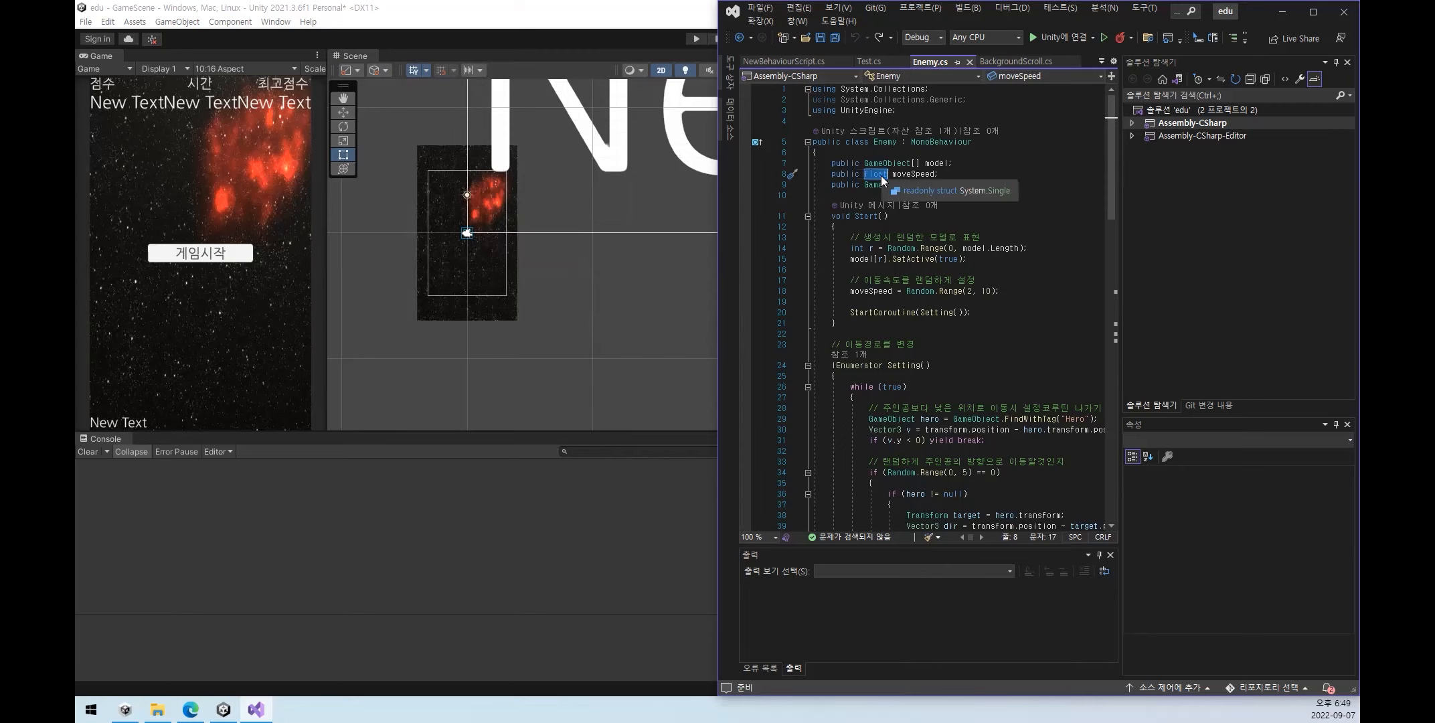
pyautogui.click(945, 172)
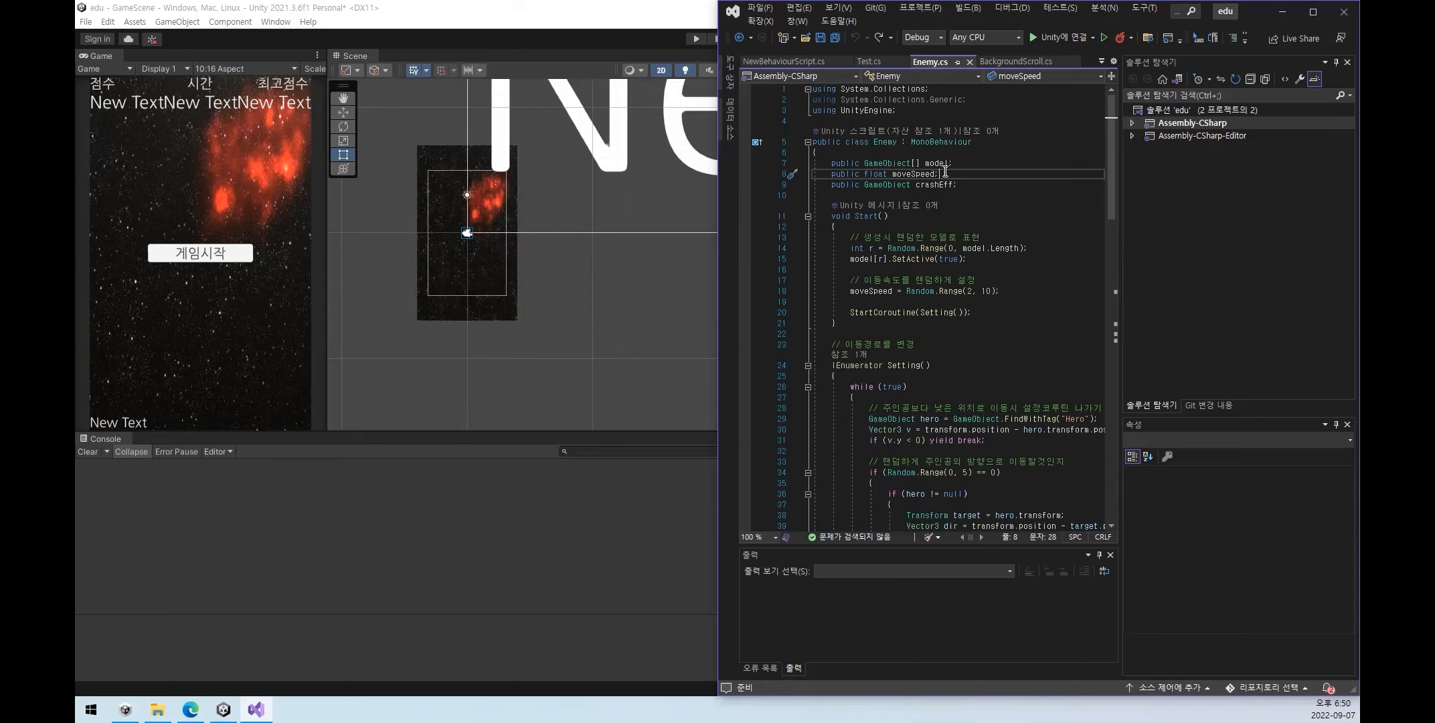
pyautogui.click(879, 196)
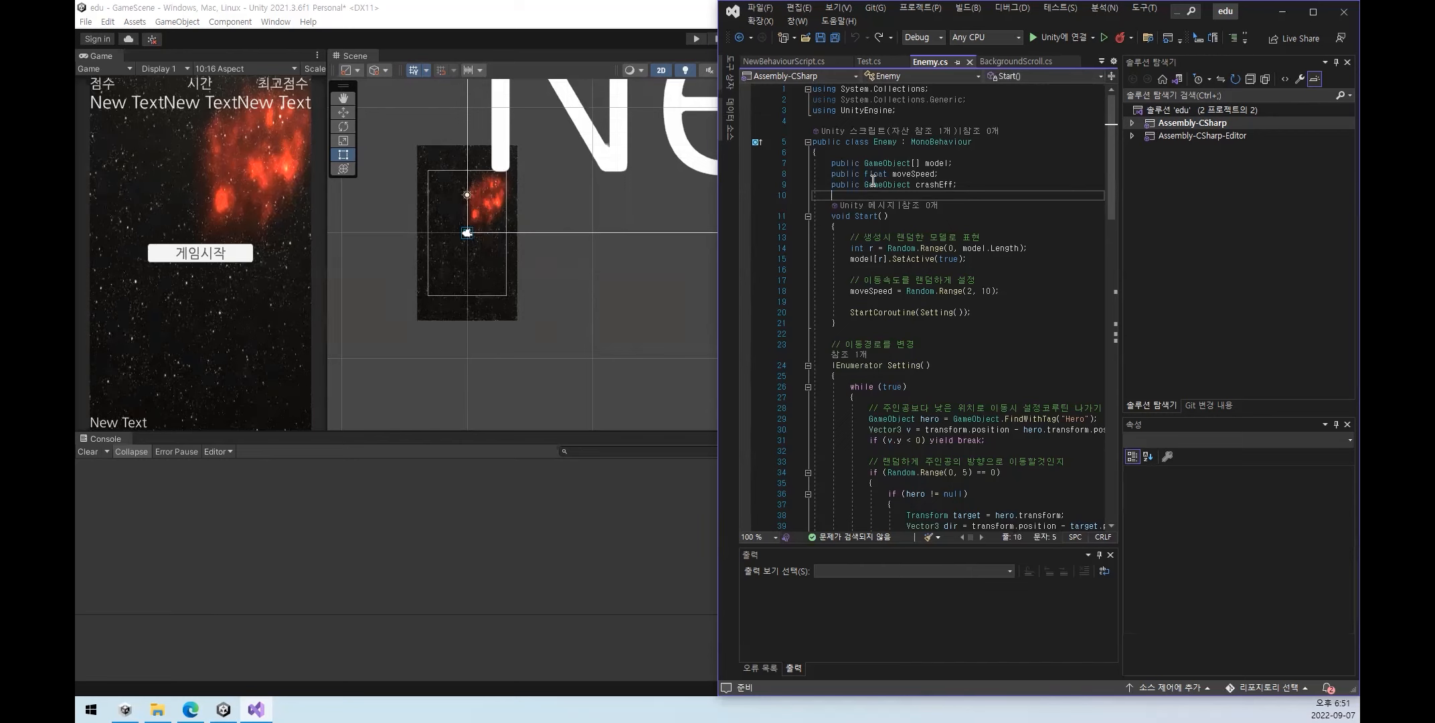
pyautogui.click(875, 174)
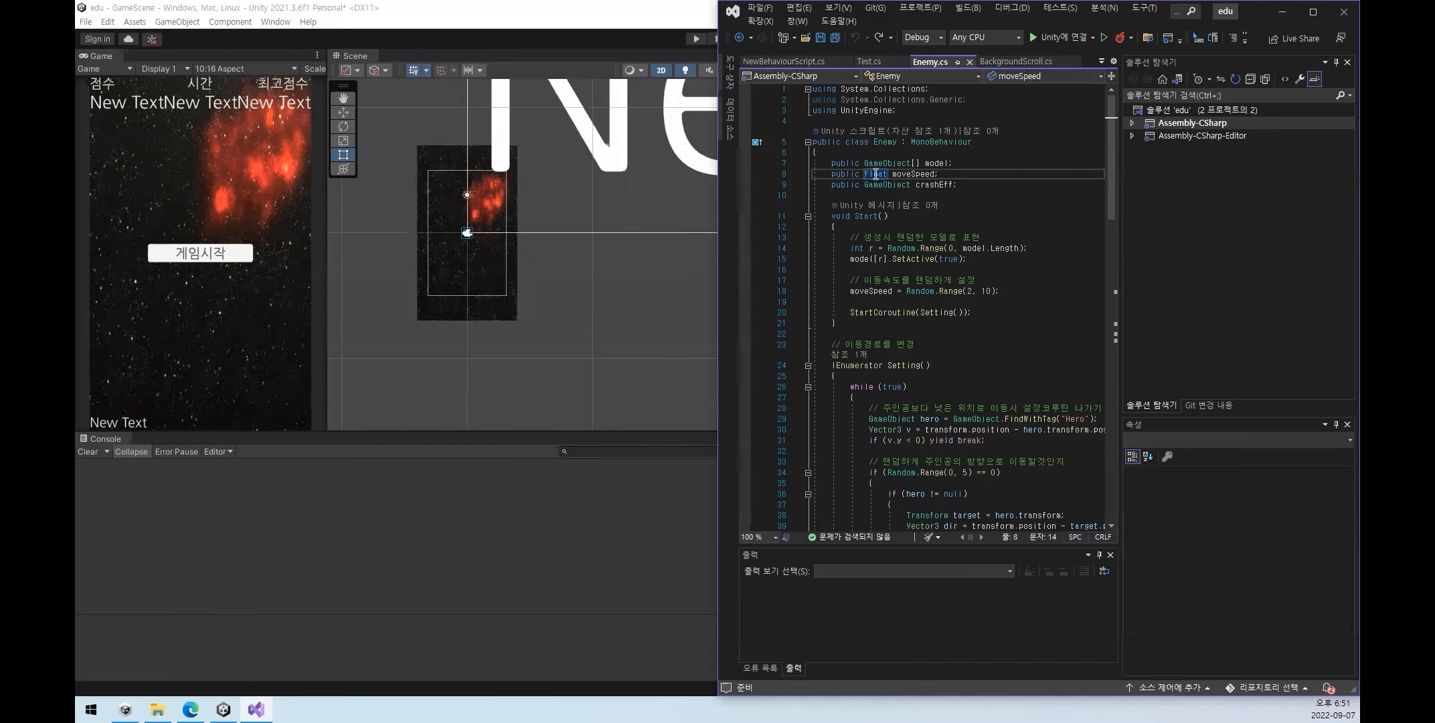
pyautogui.click(869, 194)
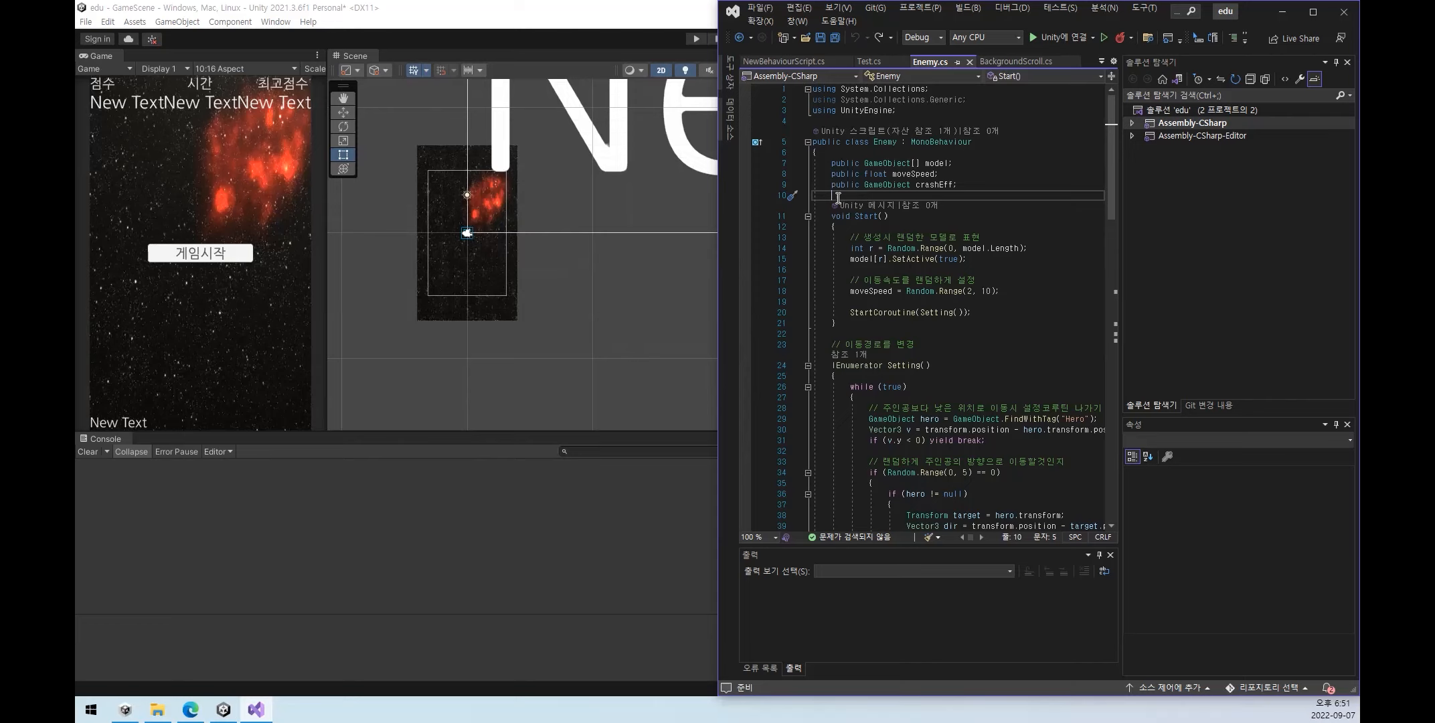
pyautogui.doubleClick(883, 173)
pyautogui.click(898, 185)
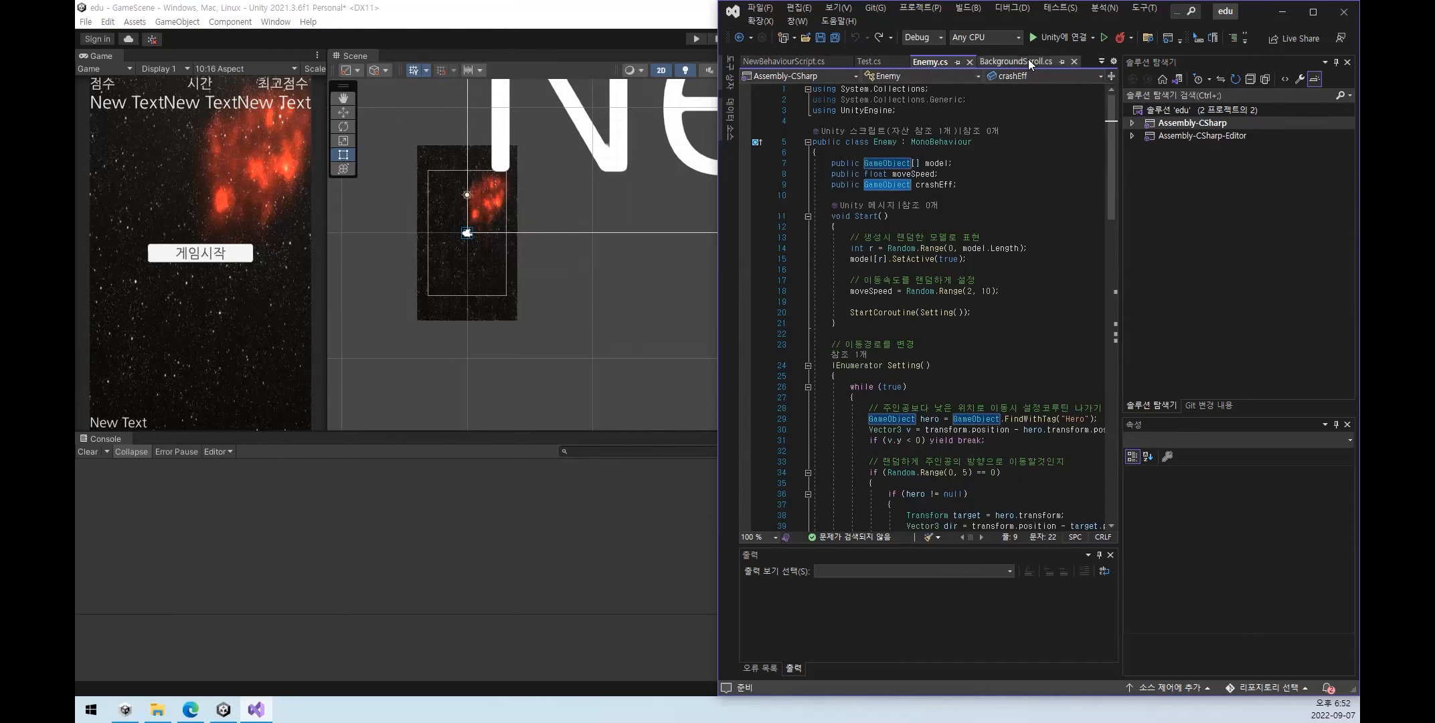
# - Switch to Unity to inspect the Manager object's Shooting Manager fields, and check the TextMeshProUGUI type of bestScoreText in ShootingManager.cs in Visual Studio
pyautogui.click(598, 20)
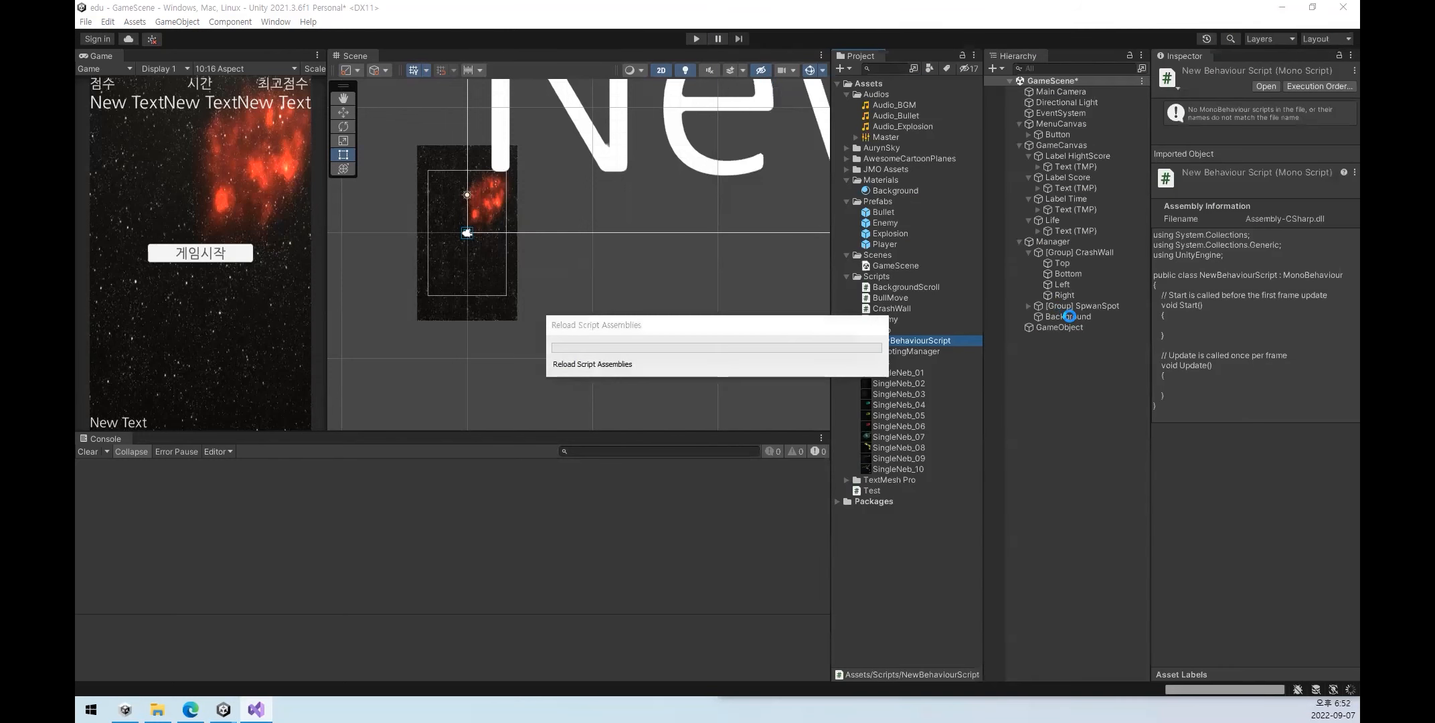
pyautogui.click(1058, 242)
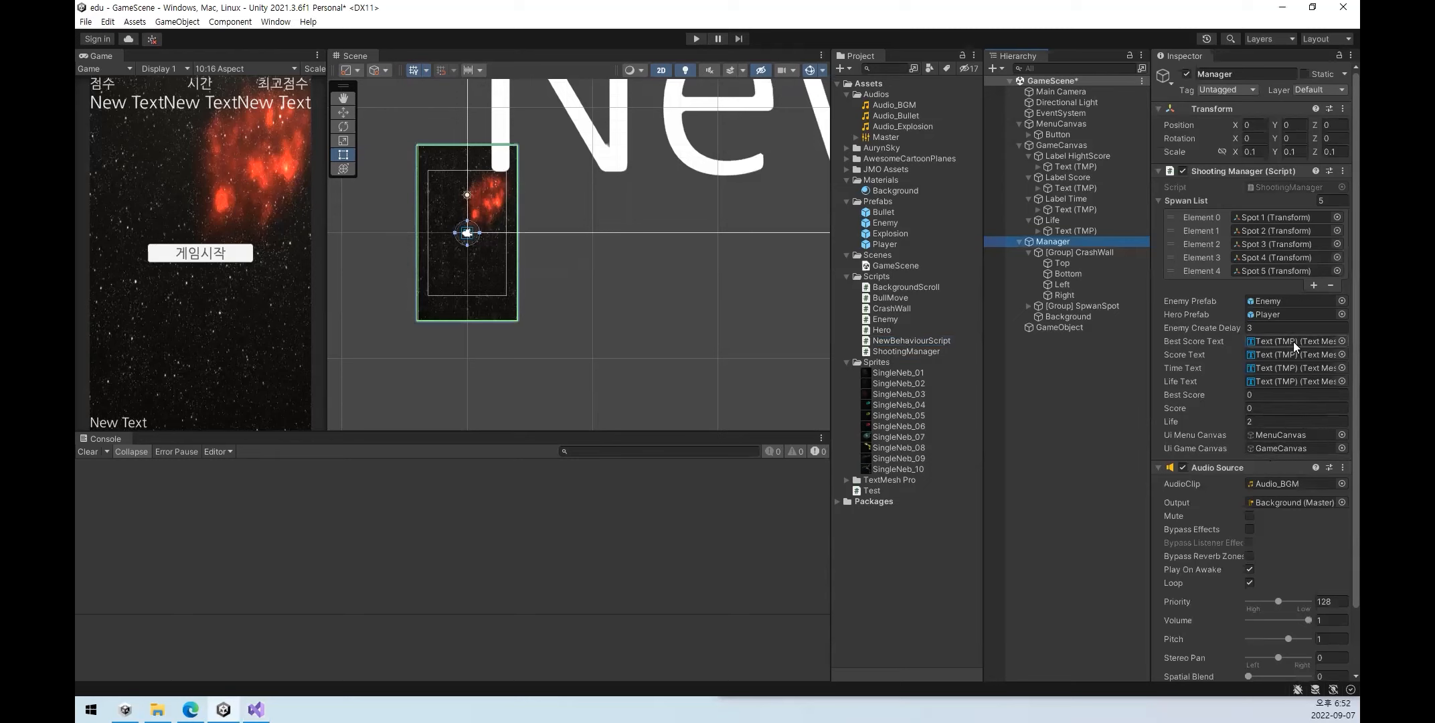
pyautogui.click(256, 710)
pyautogui.click(1019, 62)
pyautogui.doubleClick(898, 260)
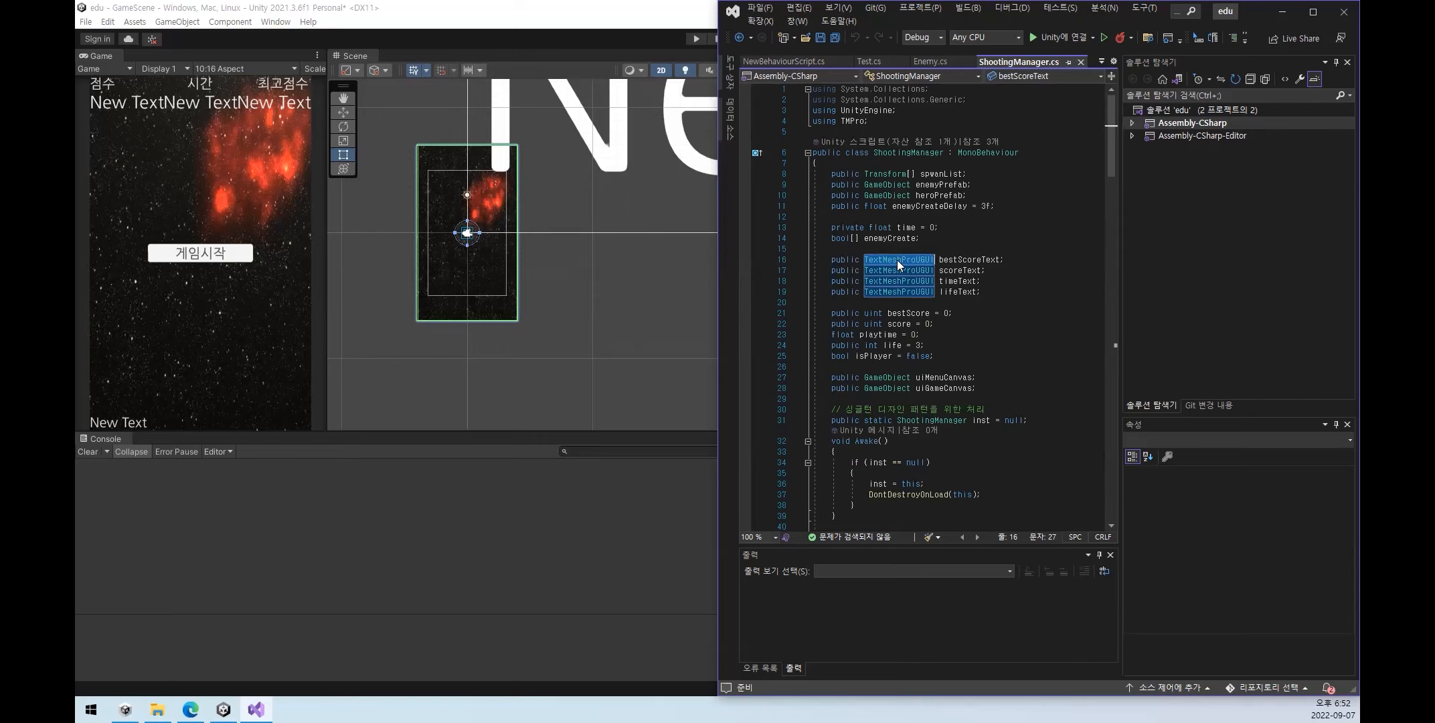